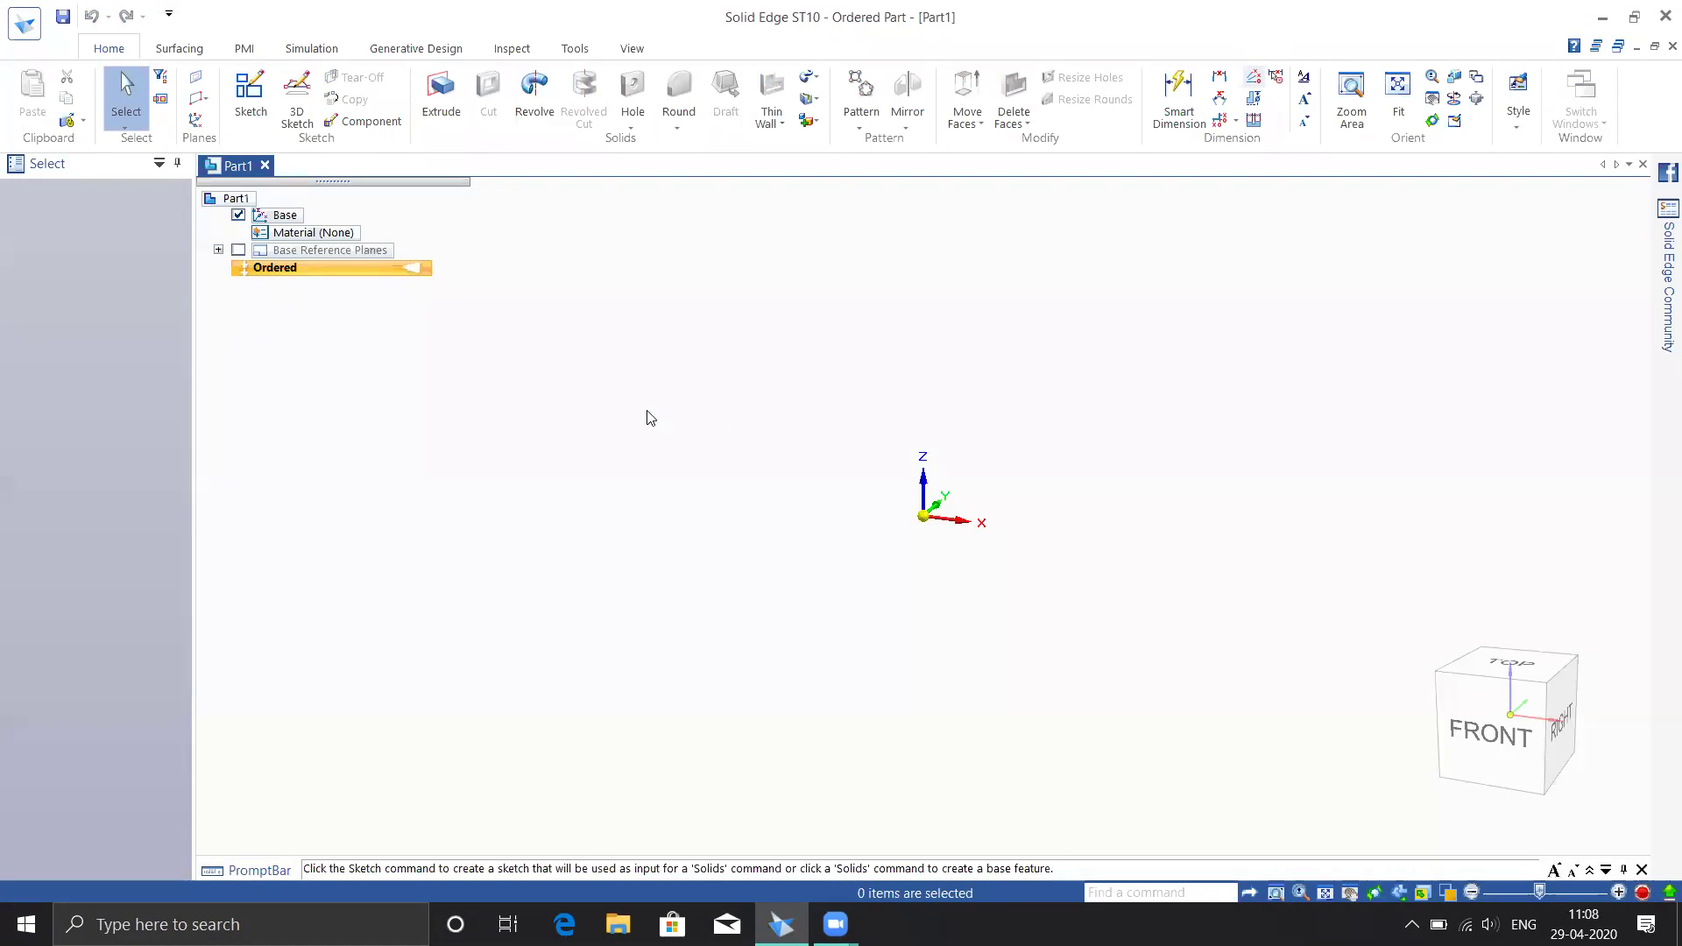
Start a sketch on the front (XZ) plane and draw a Rectangle by Center centred on the origin
{"action": "left_click", "coordinate": [248, 99]}
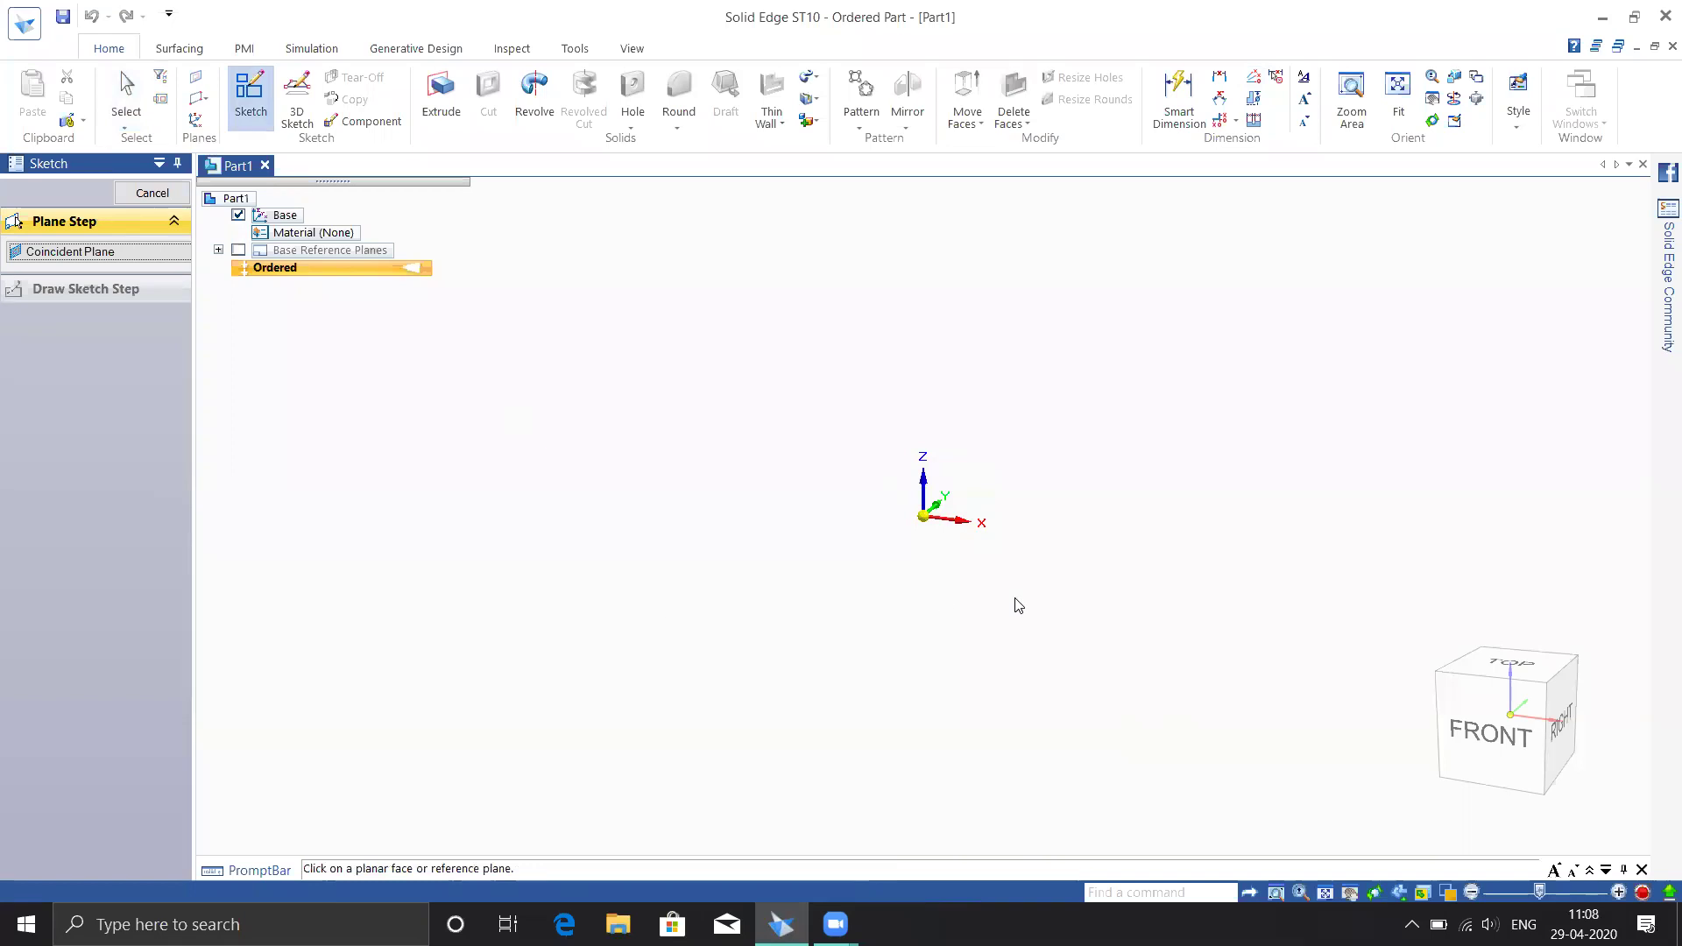
{"action": "middle_click_drag", "start_coordinate": [889, 588], "coordinate": [830, 608], "text": "shift"}
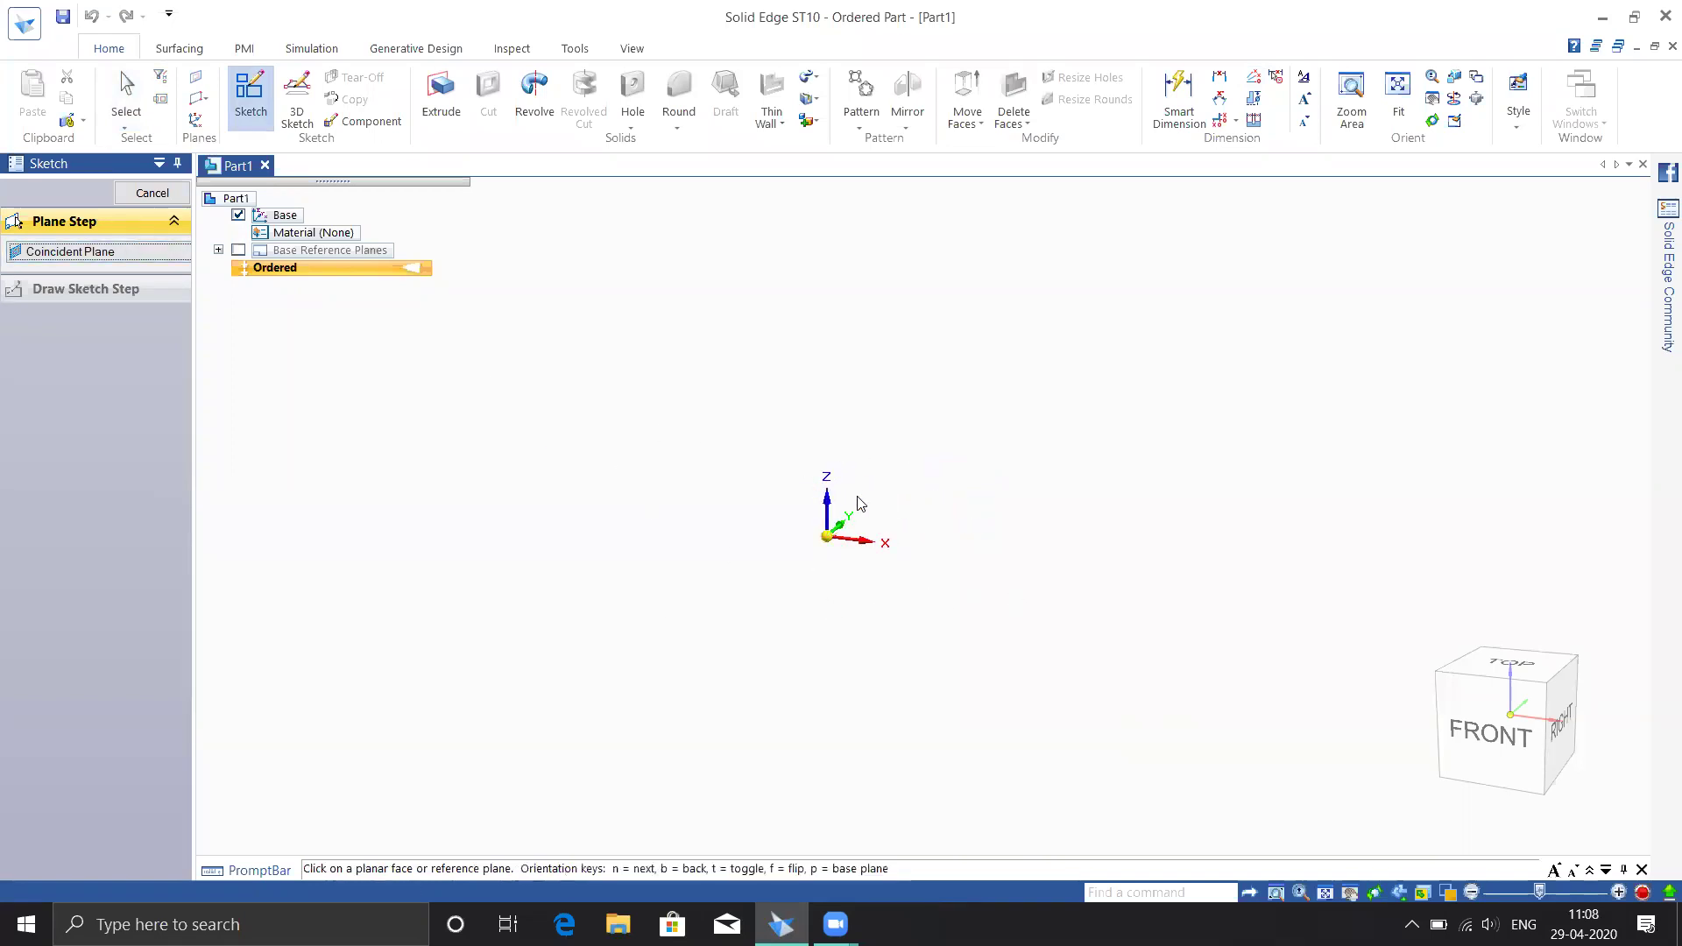
{"action": "left_click", "coordinate": [875, 517]}
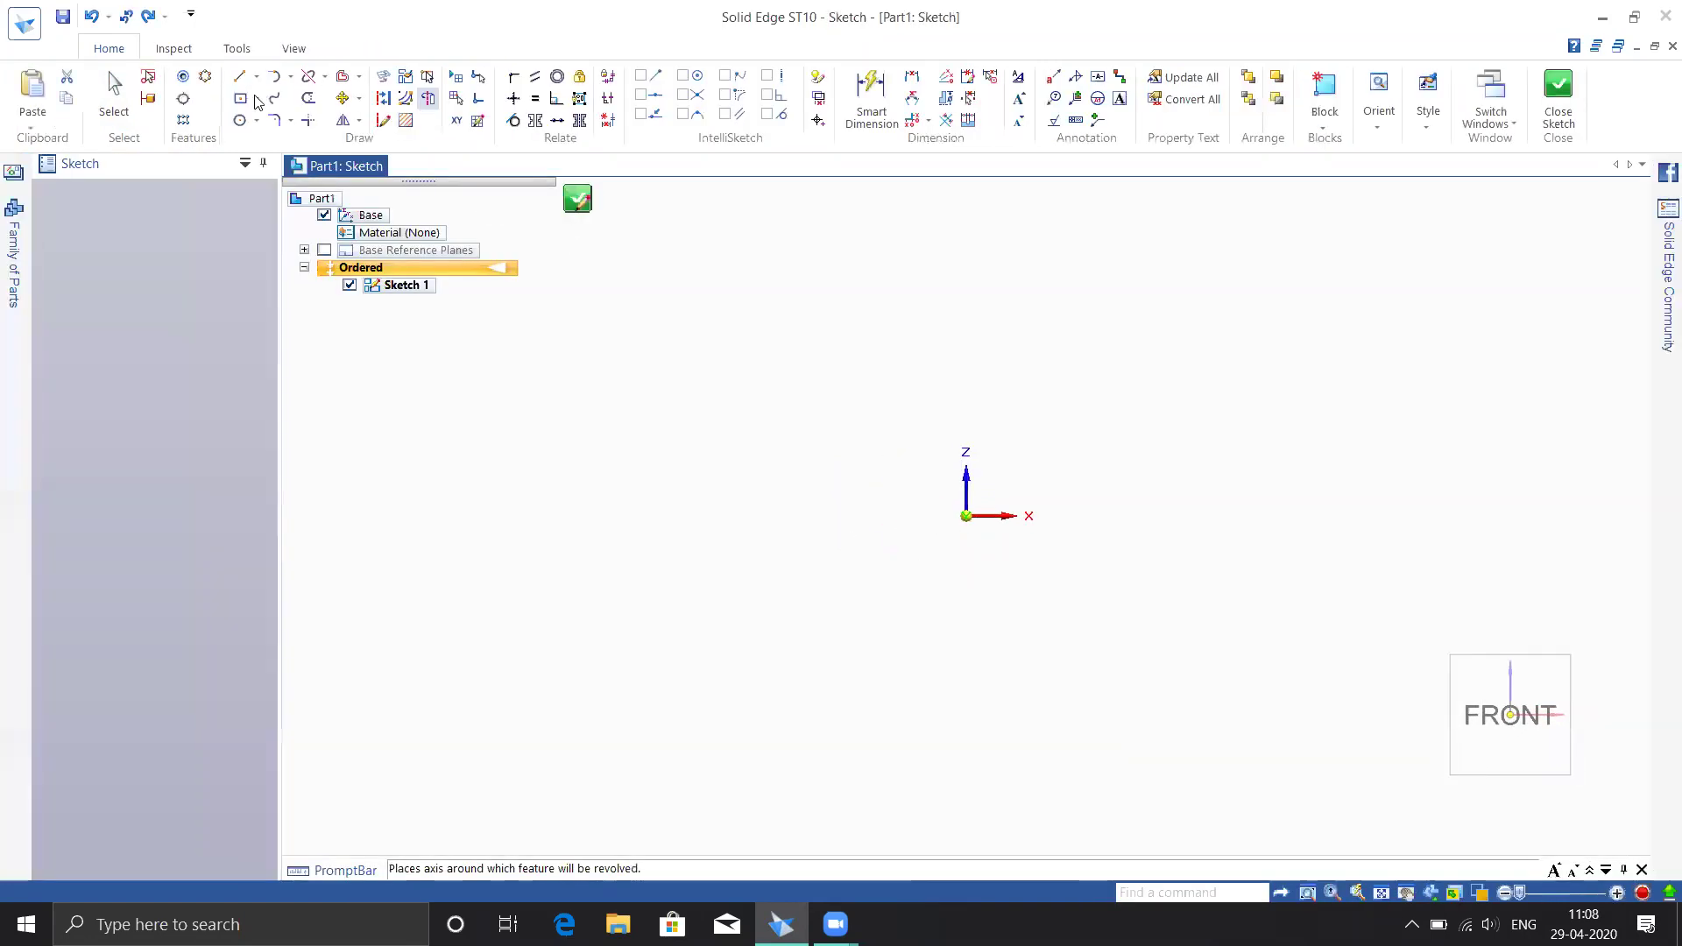
{"action": "left_click", "coordinate": [240, 101]}
{"action": "left_click", "coordinate": [257, 99]}
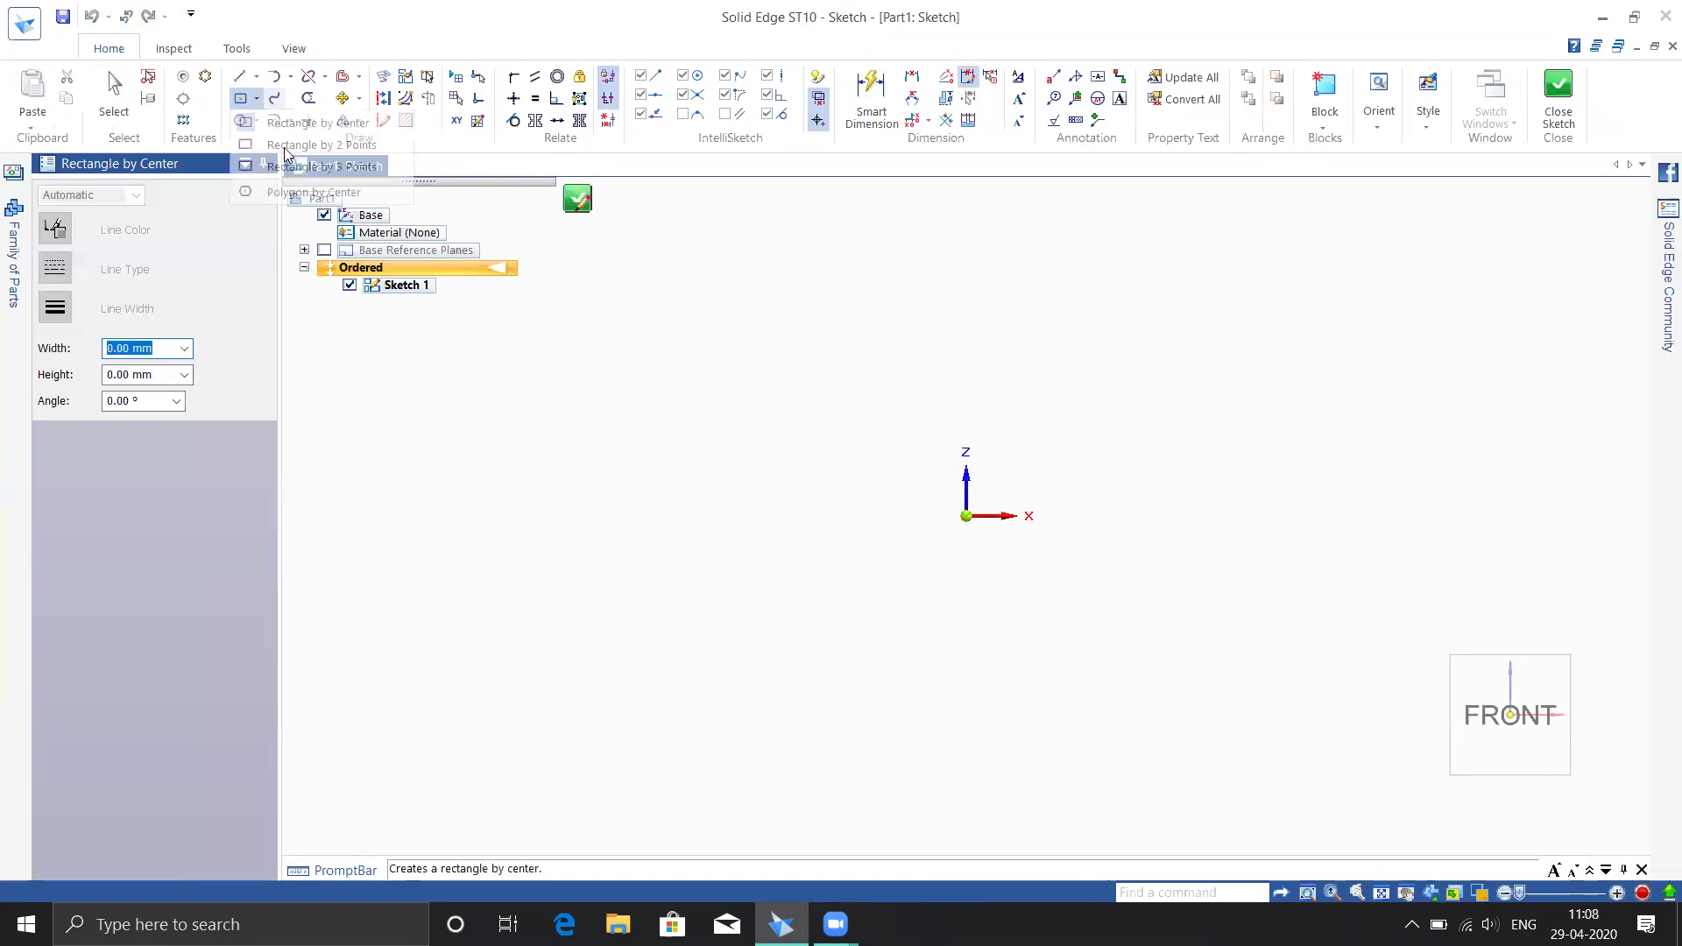
{"action": "left_click", "coordinate": [257, 99]}
{"action": "left_click", "coordinate": [302, 145]}
{"action": "left_click", "coordinate": [257, 99]}
{"action": "left_click", "coordinate": [306, 120]}
{"action": "left_click", "coordinate": [964, 516]}
{"action": "left_click", "coordinate": [1298, 699]}
Draw a stepped line chain from the rectangle's left edge to its upper-right corner, with horizontal segments about 56 mm and 74 mm, and finish the sketch
{"action": "left_click", "coordinate": [239, 76]}
{"action": "left_click", "coordinate": [635, 487]}
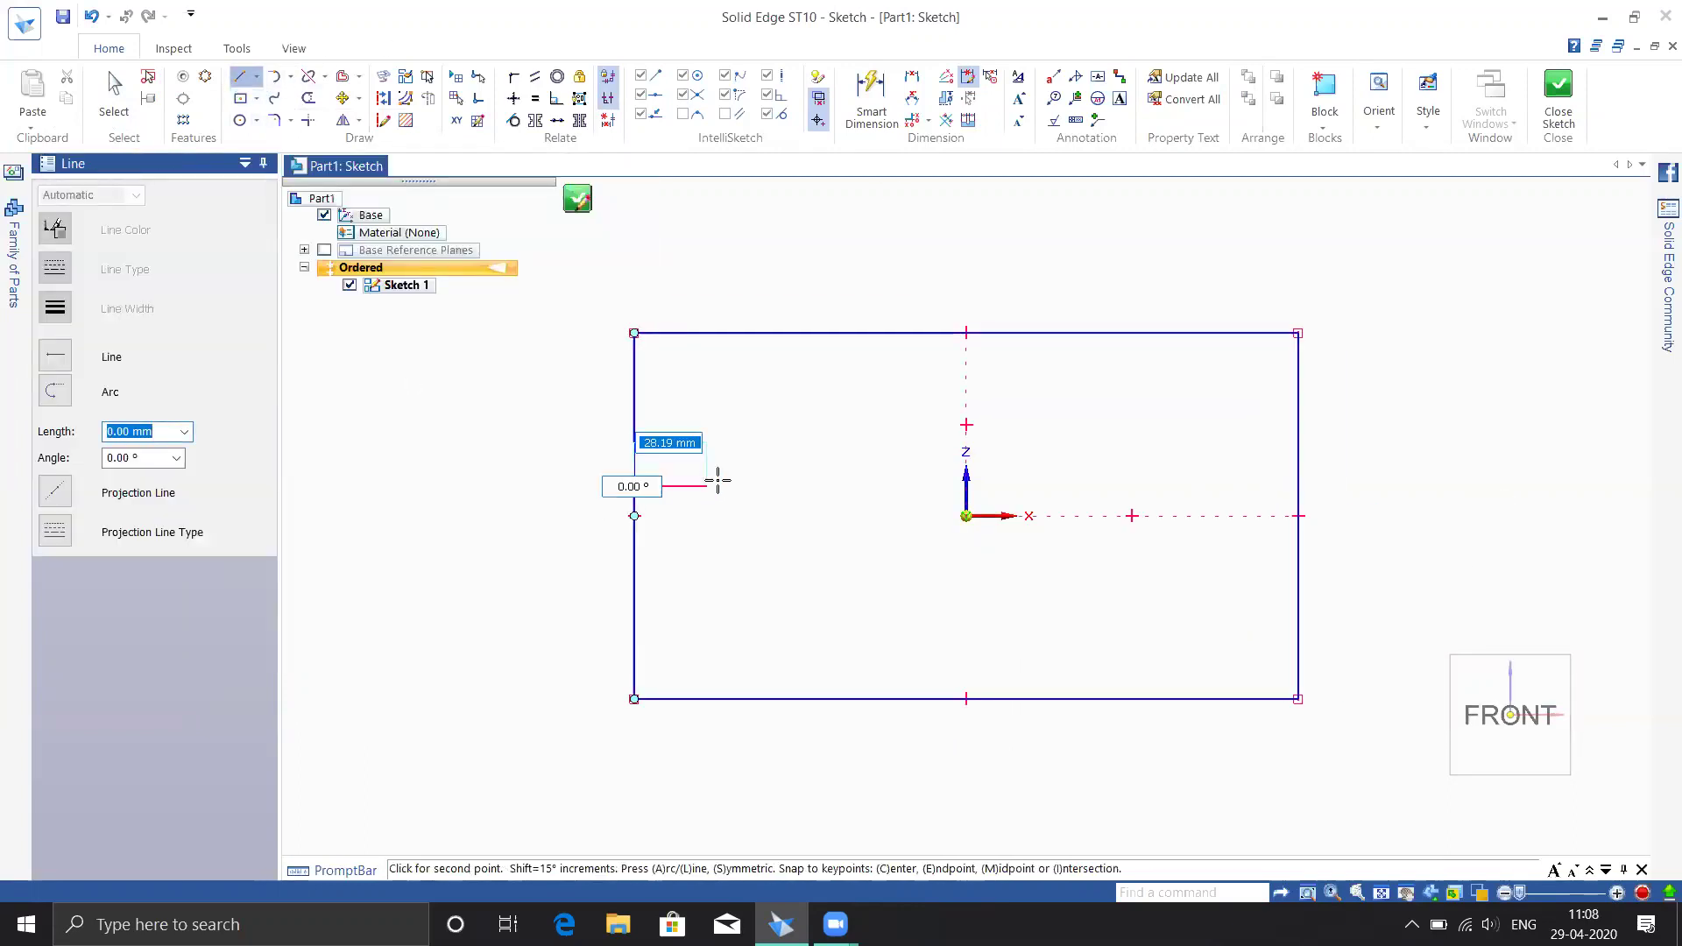
{"action": "left_click", "coordinate": [778, 487]}
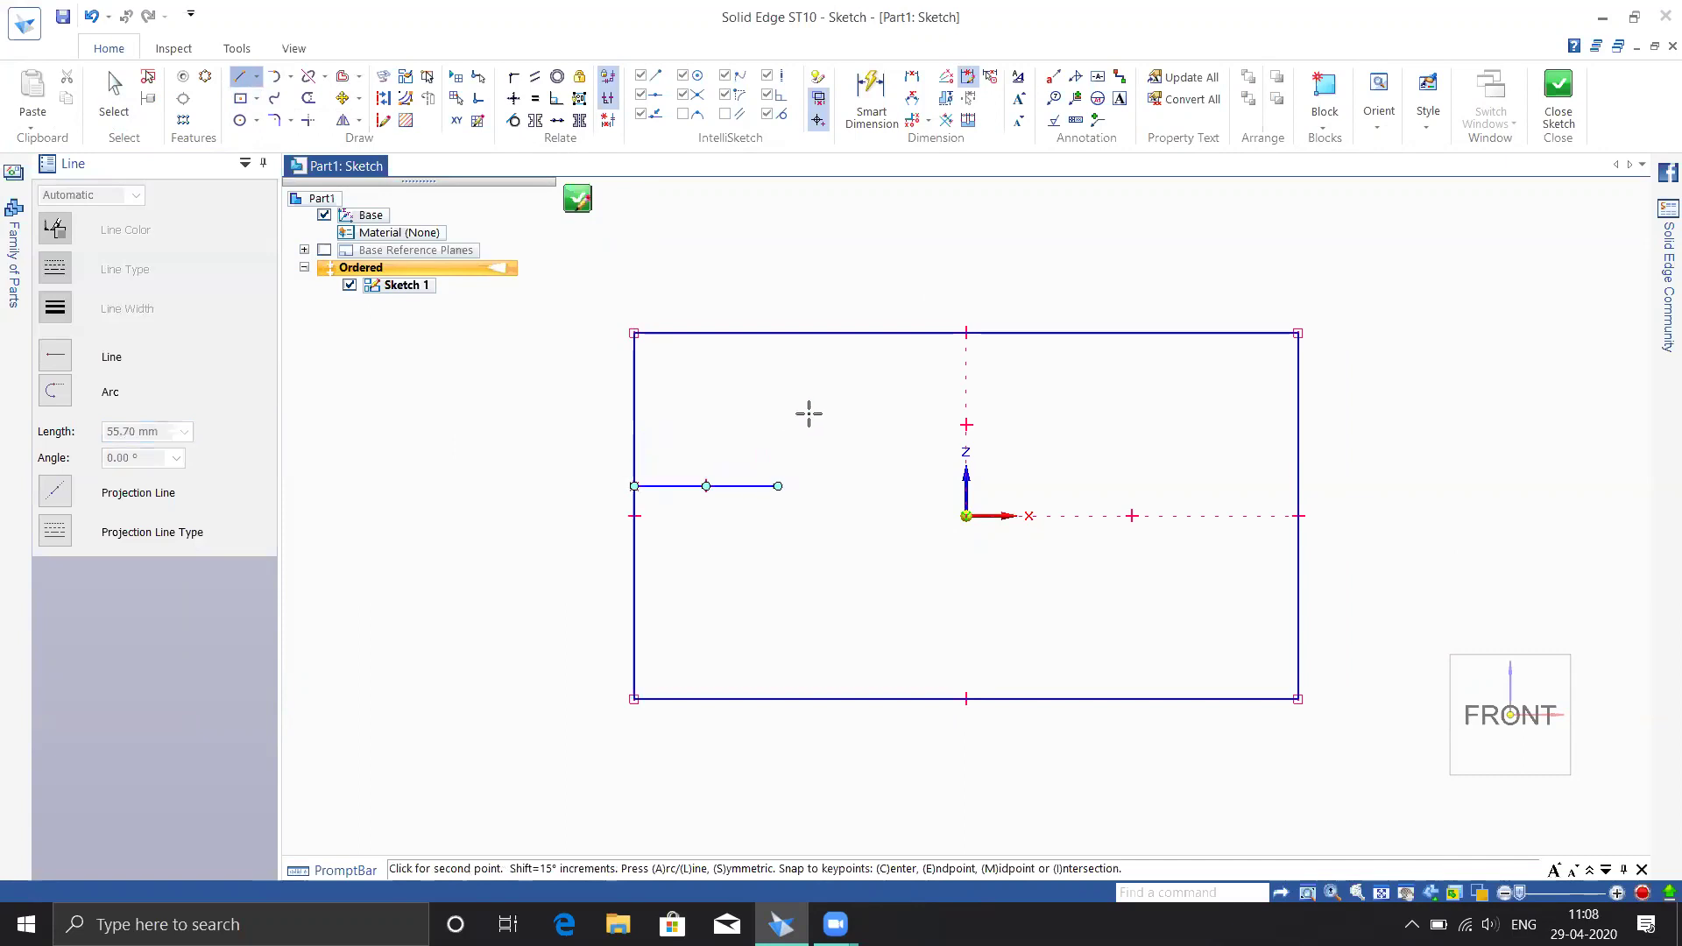
{"action": "left_click", "coordinate": [862, 374]}
{"action": "left_click", "coordinate": [1054, 374]}
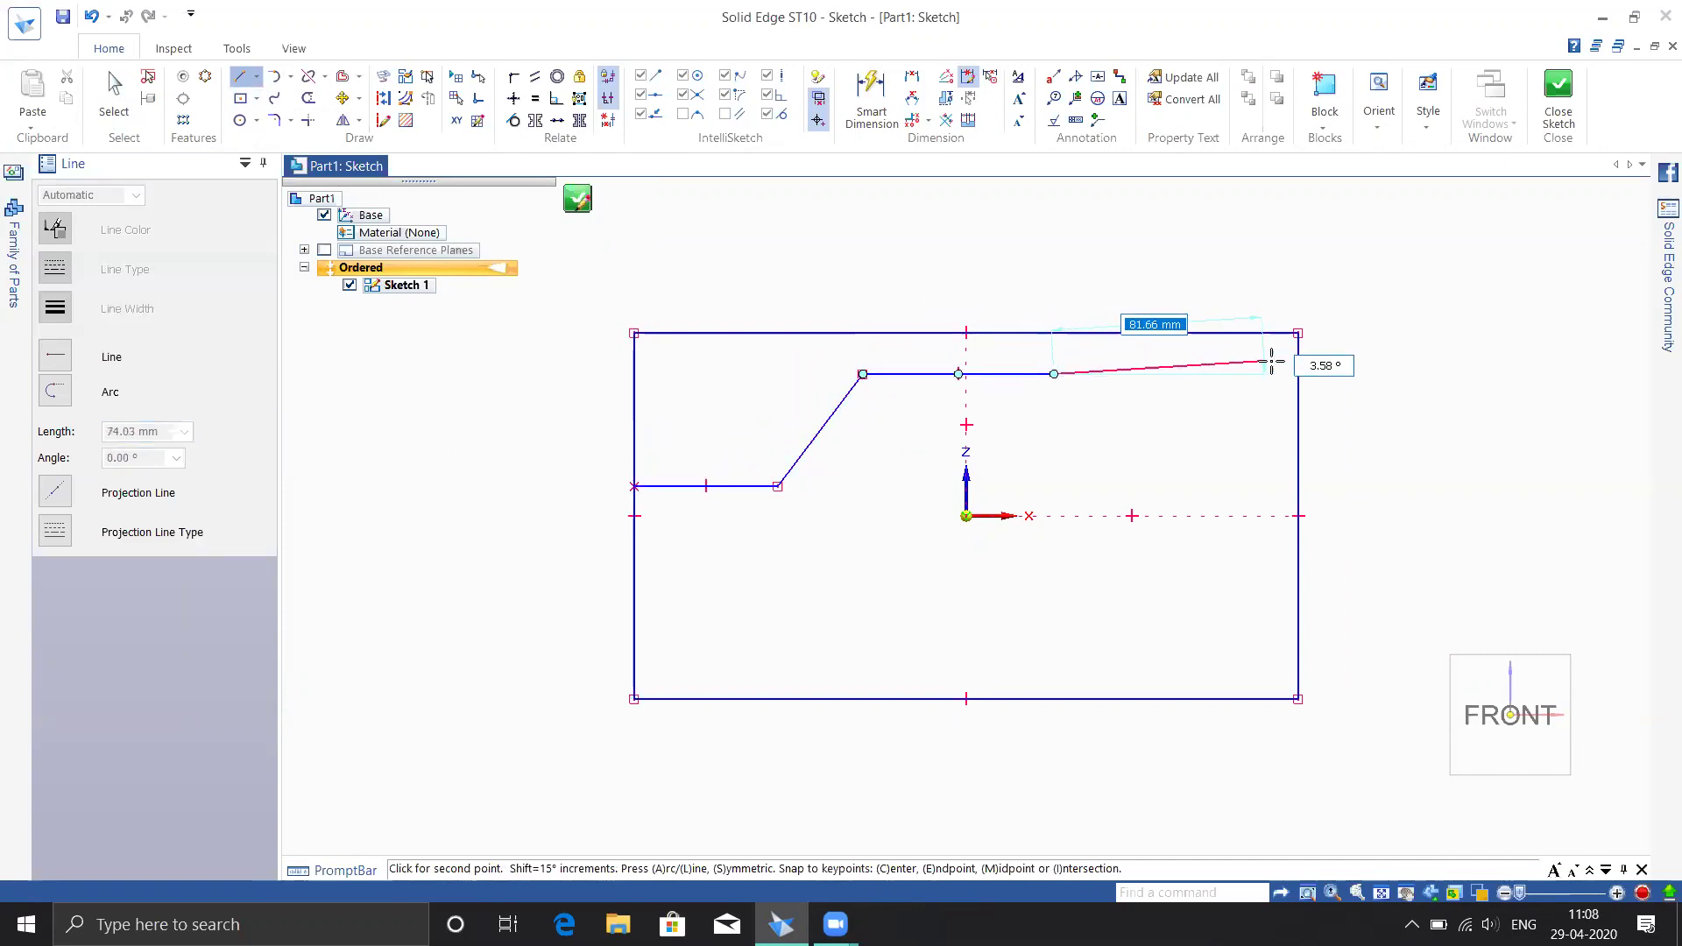
{"action": "left_click", "coordinate": [1298, 333]}
{"action": "key", "text": "Escape"}
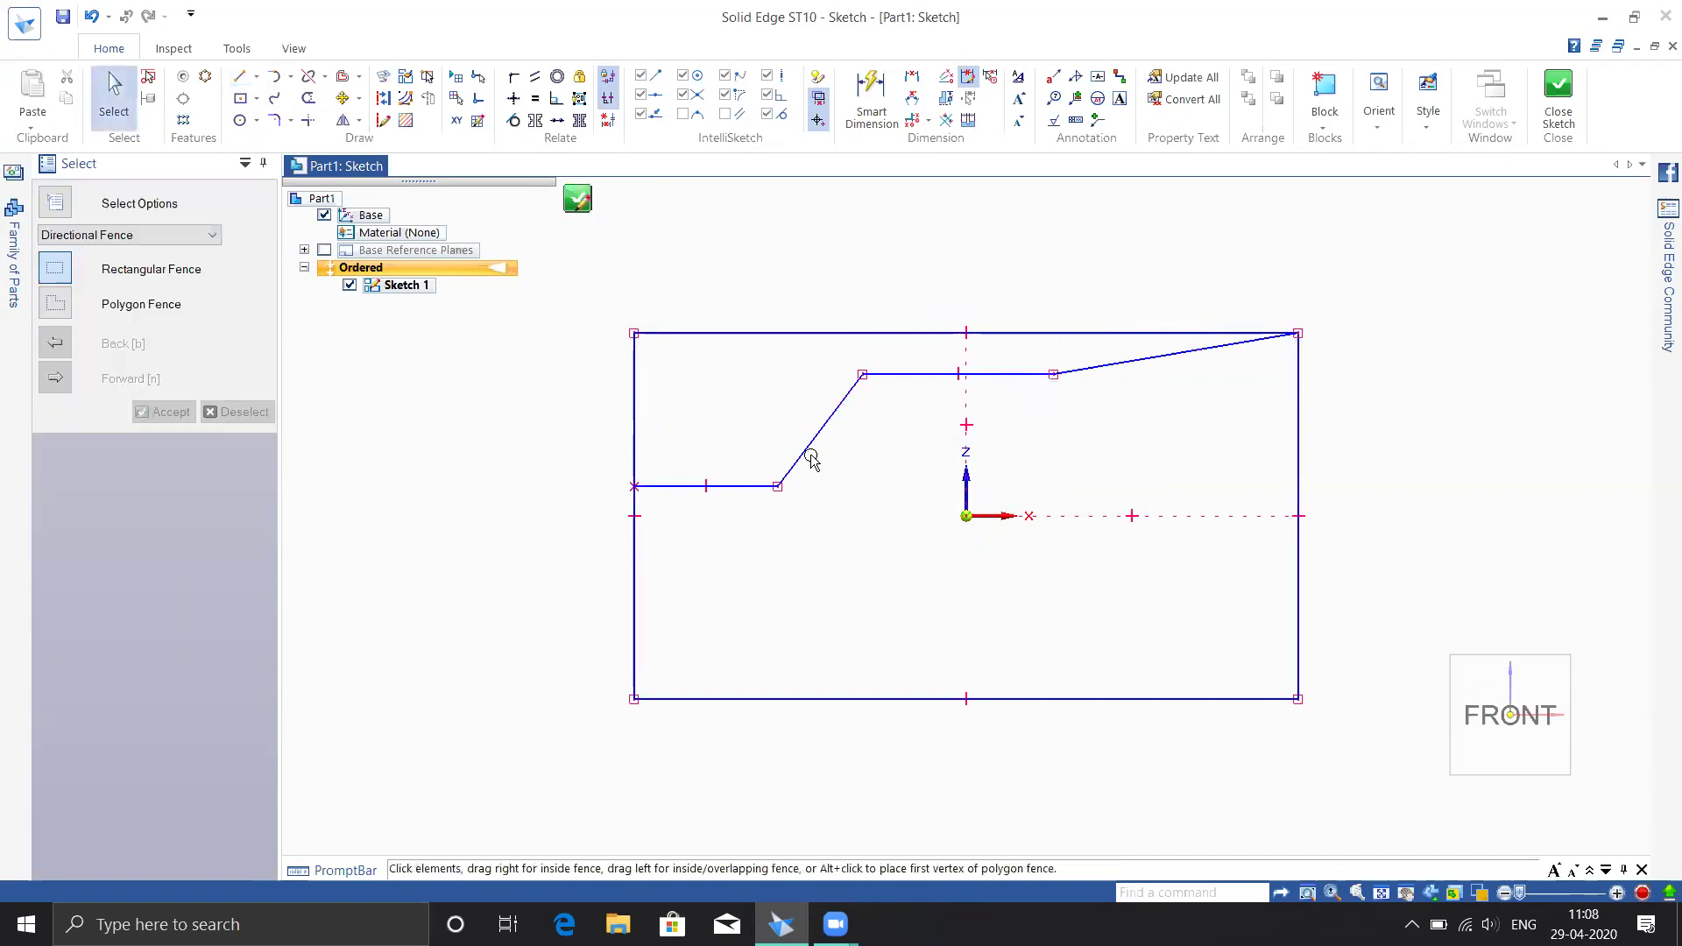
{"action": "left_click", "coordinate": [1554, 108]}
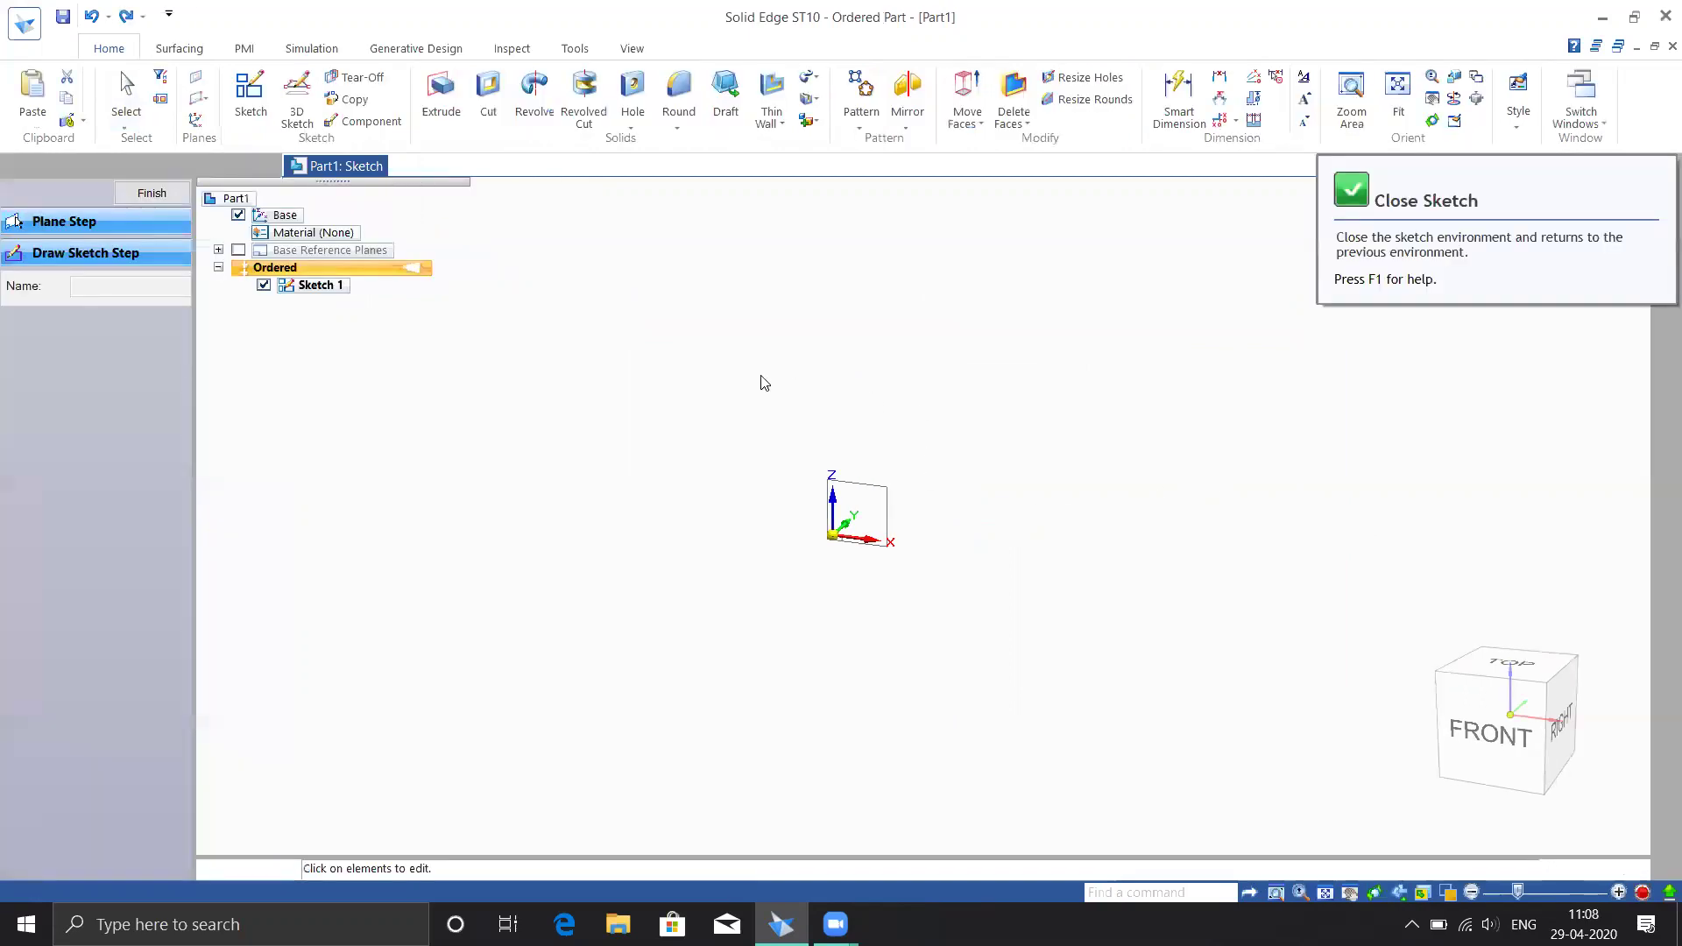
{"action": "left_click", "coordinate": [147, 193]}
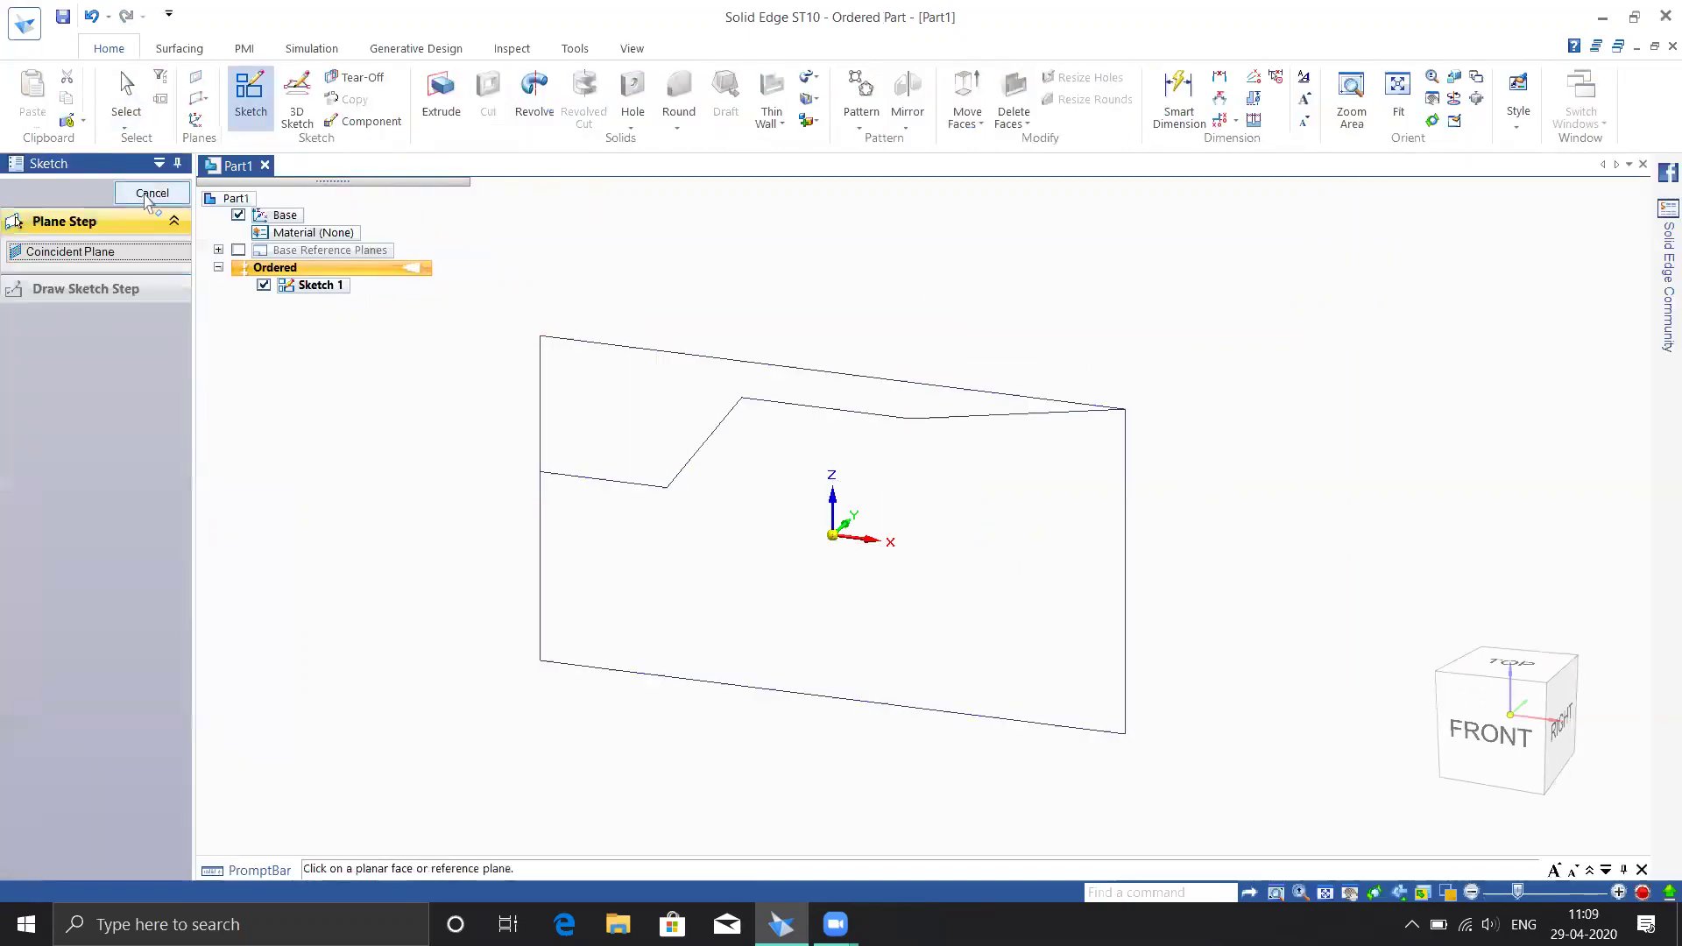
Extrude the rectangle chain with a non-symmetric extent of 87 mm in one direction and 213 mm in the other
{"action": "left_click", "coordinate": [442, 95]}
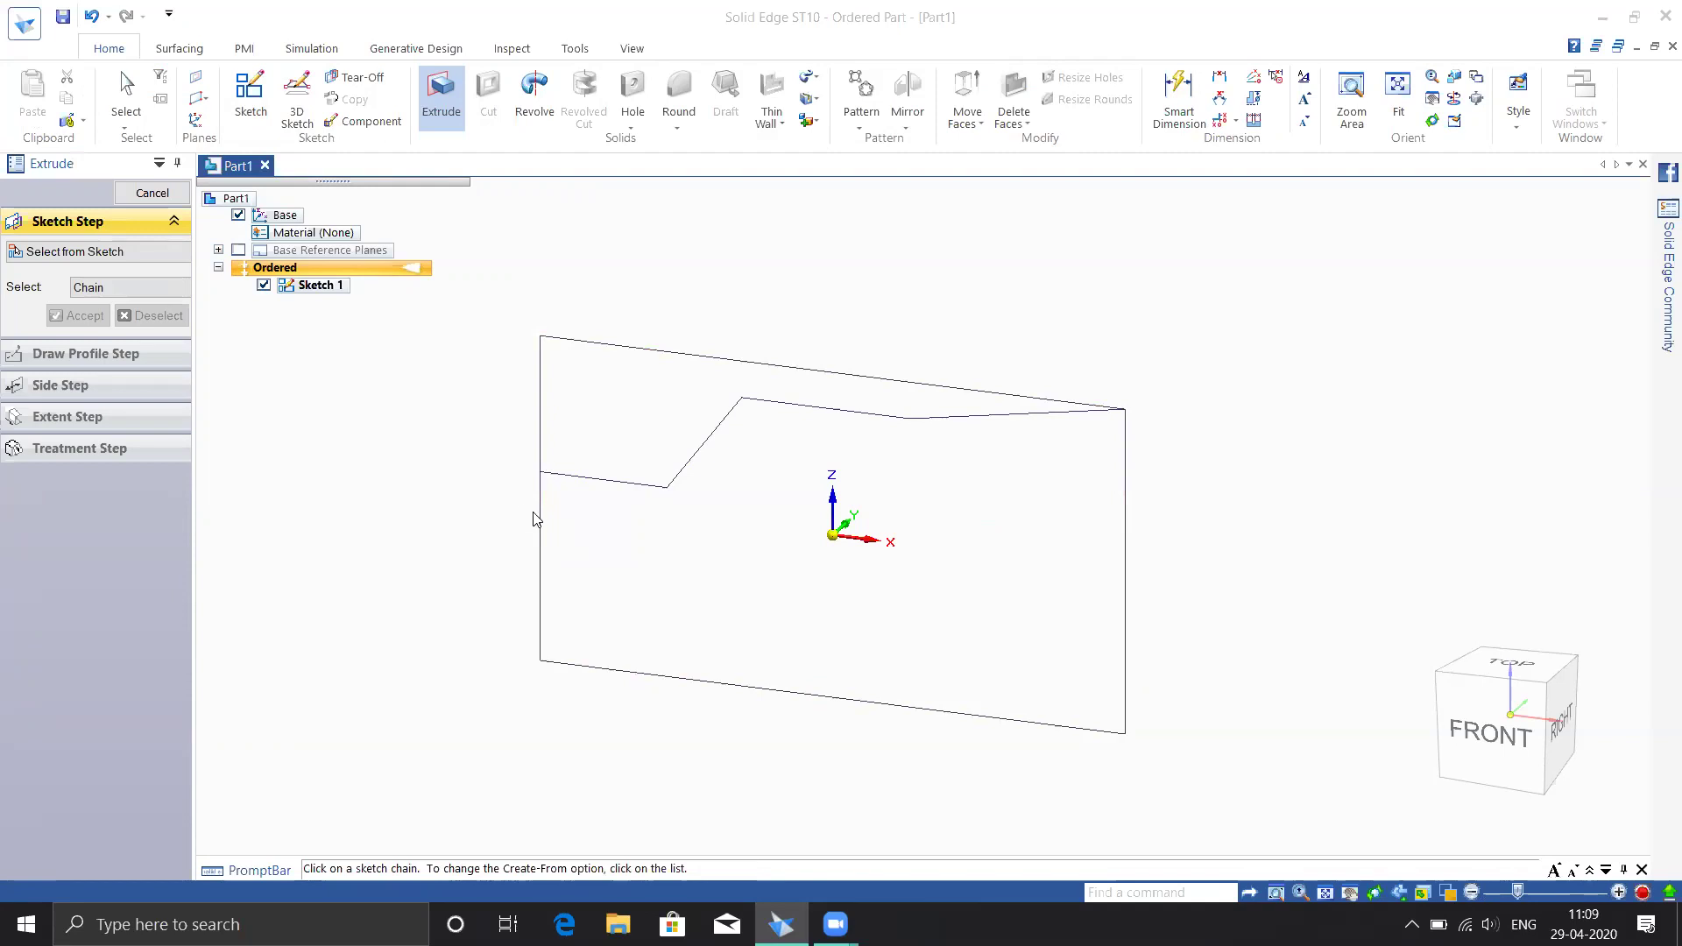
{"action": "left_click", "coordinate": [540, 427]}
{"action": "right_click", "coordinate": [445, 455]}
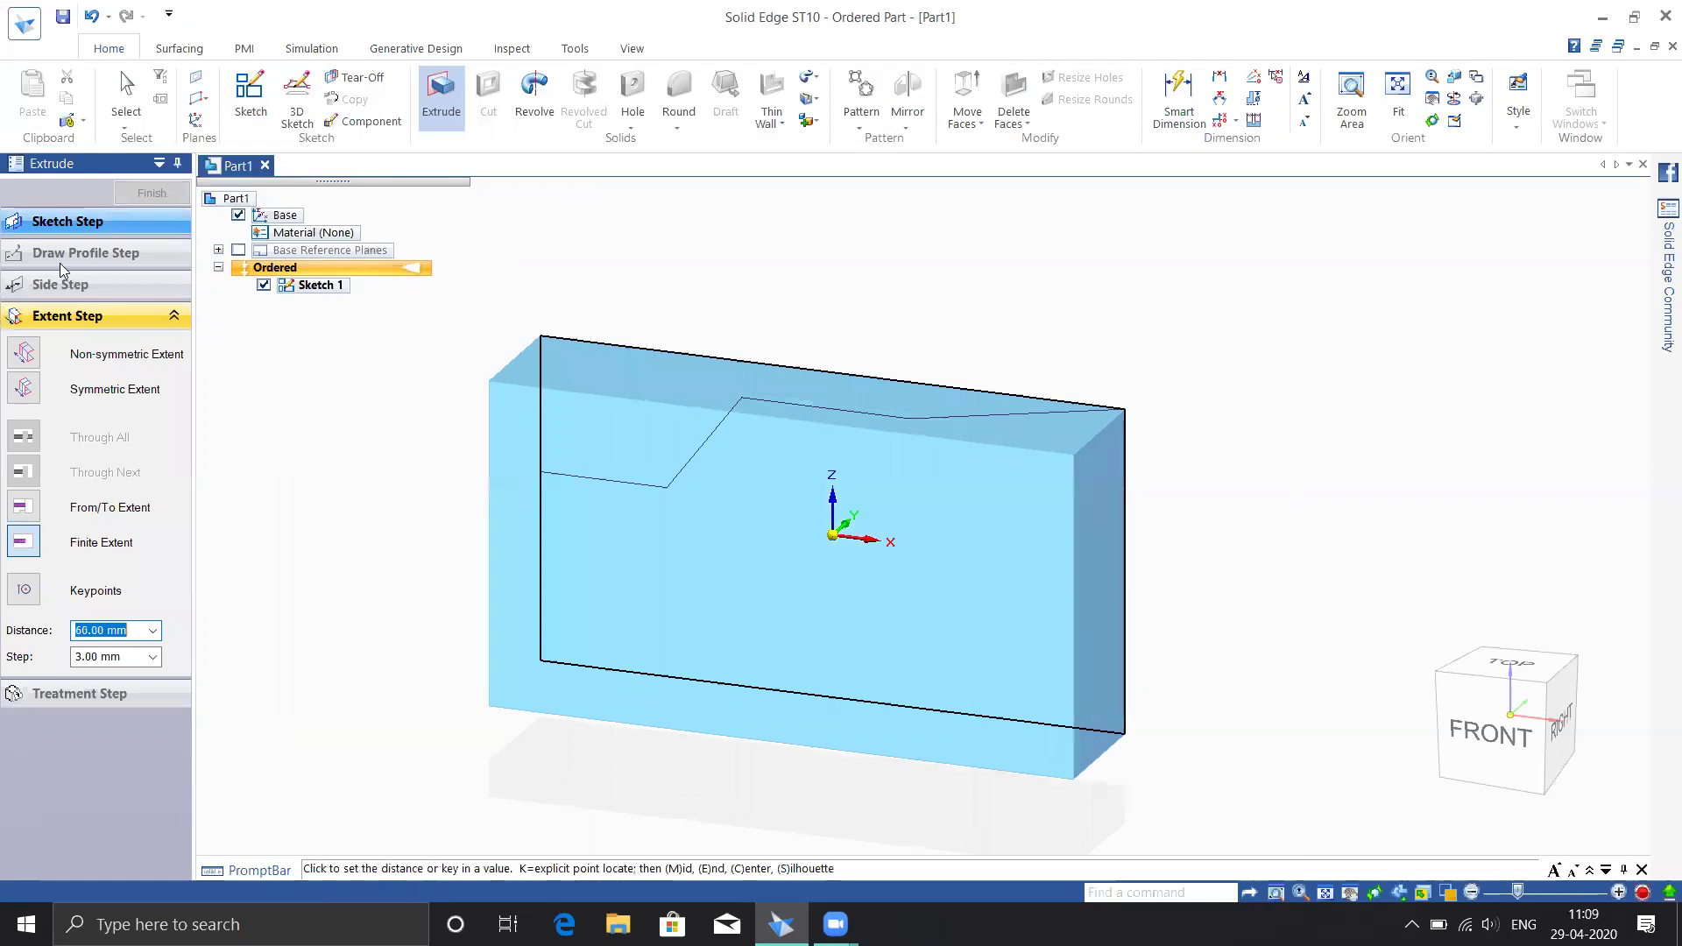
{"action": "left_click", "coordinate": [70, 222]}
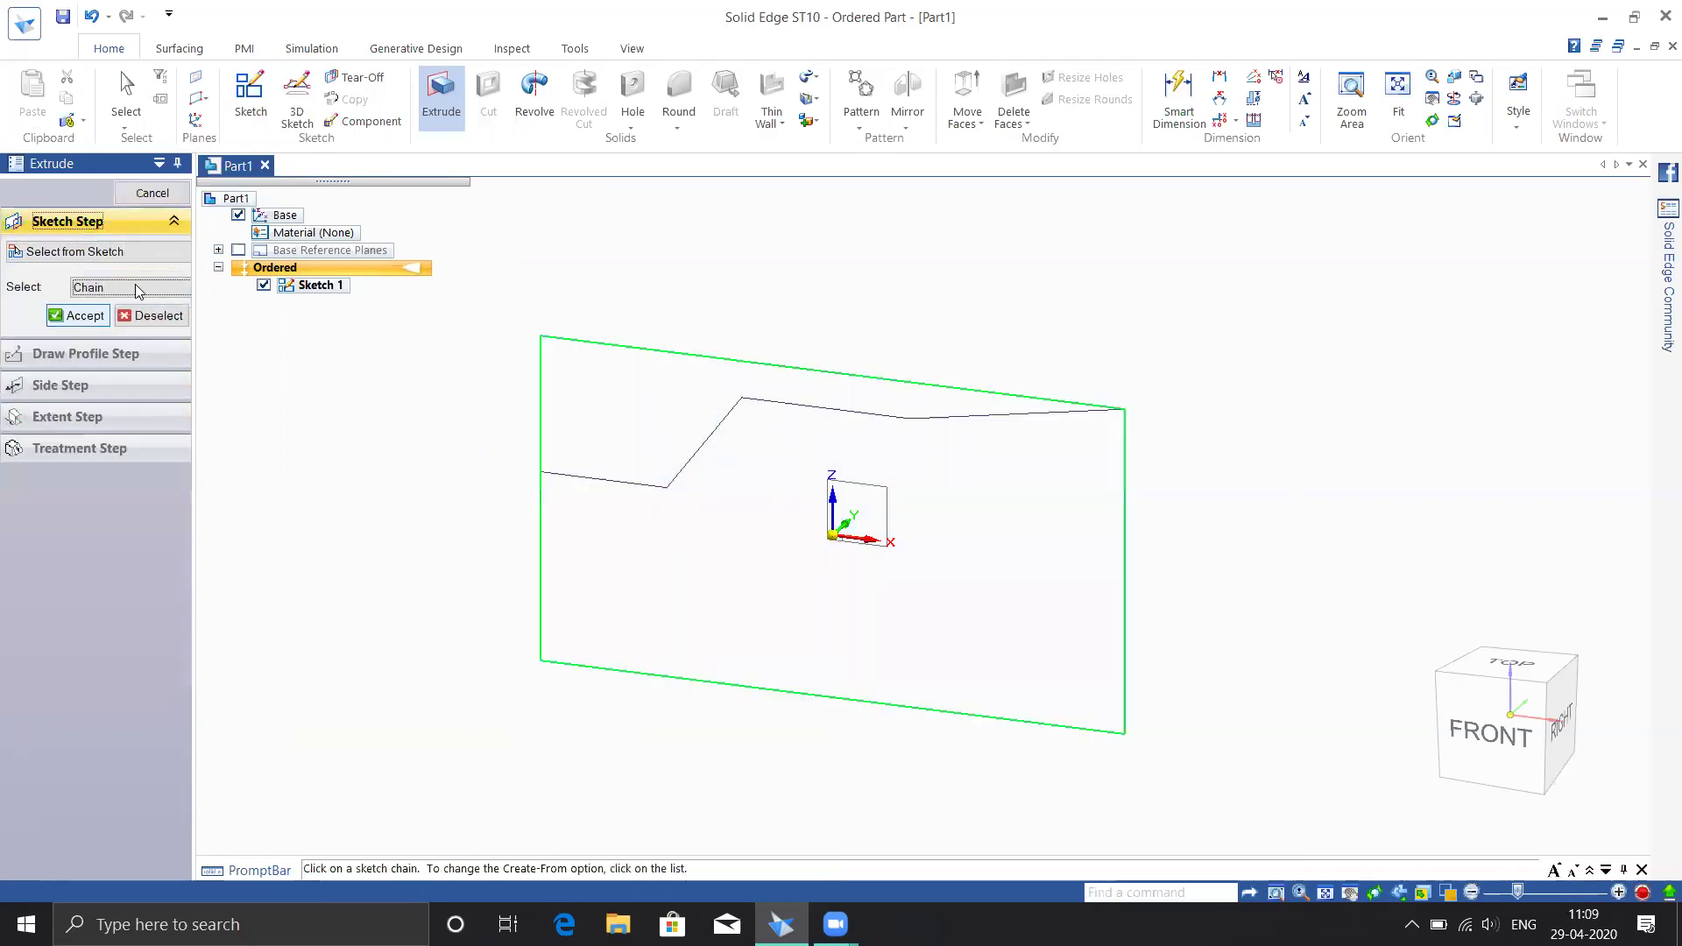
{"action": "left_click", "coordinate": [77, 317]}
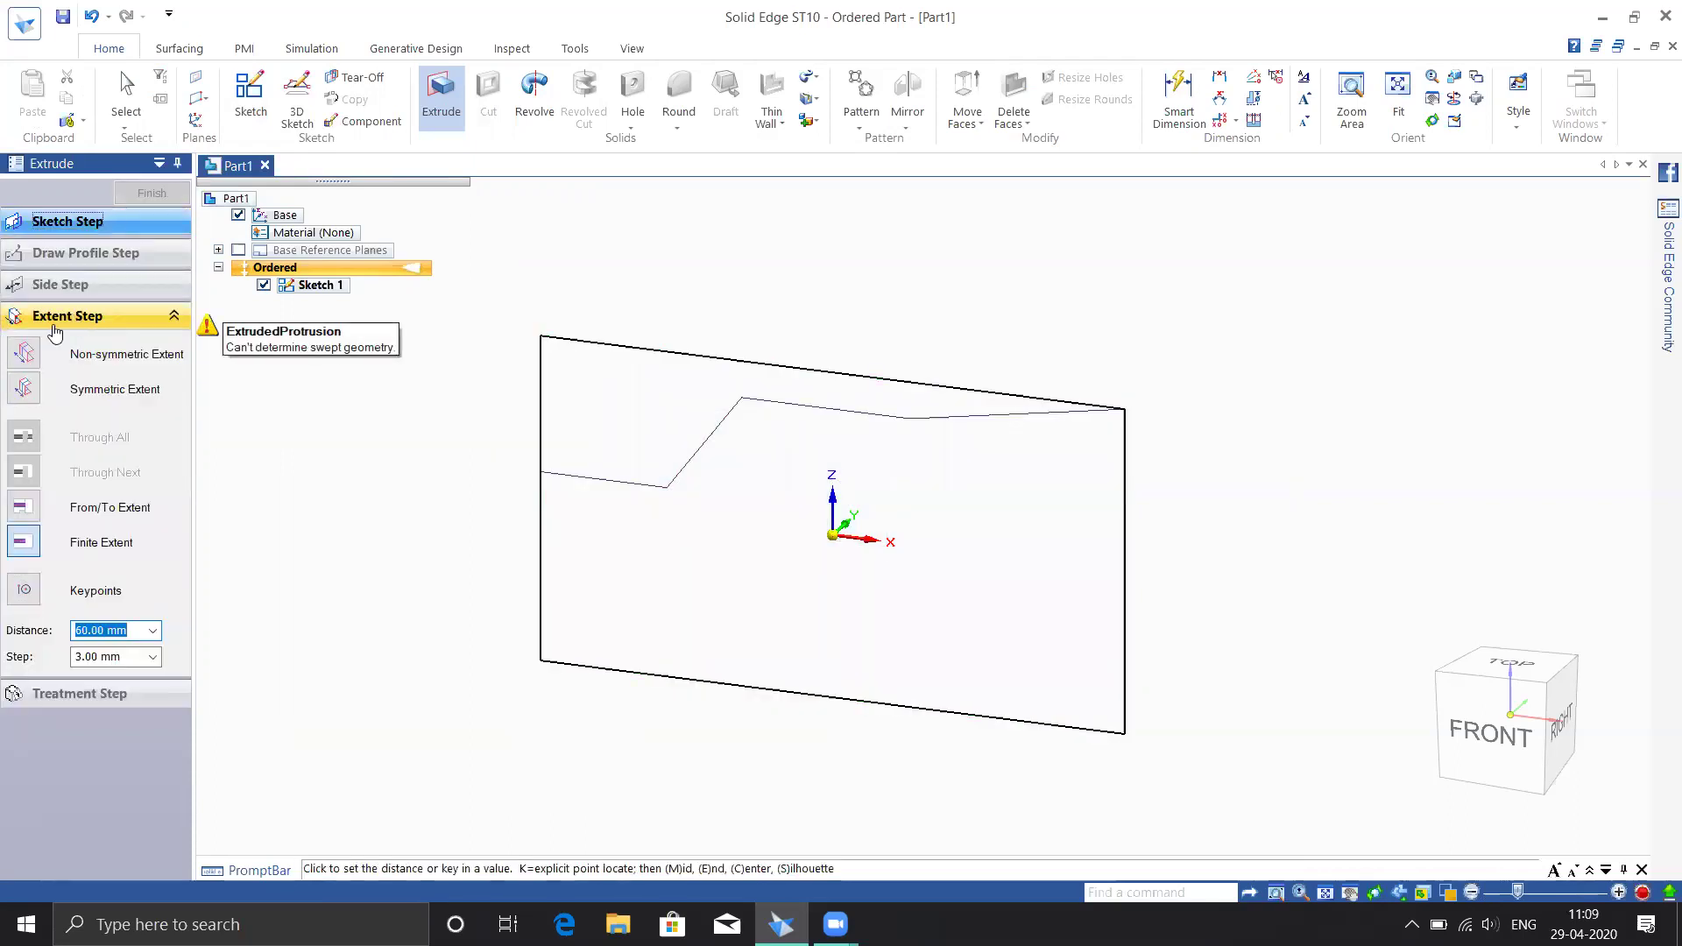
{"action": "middle_click_drag", "start_coordinate": [460, 484], "coordinate": [397, 499]}
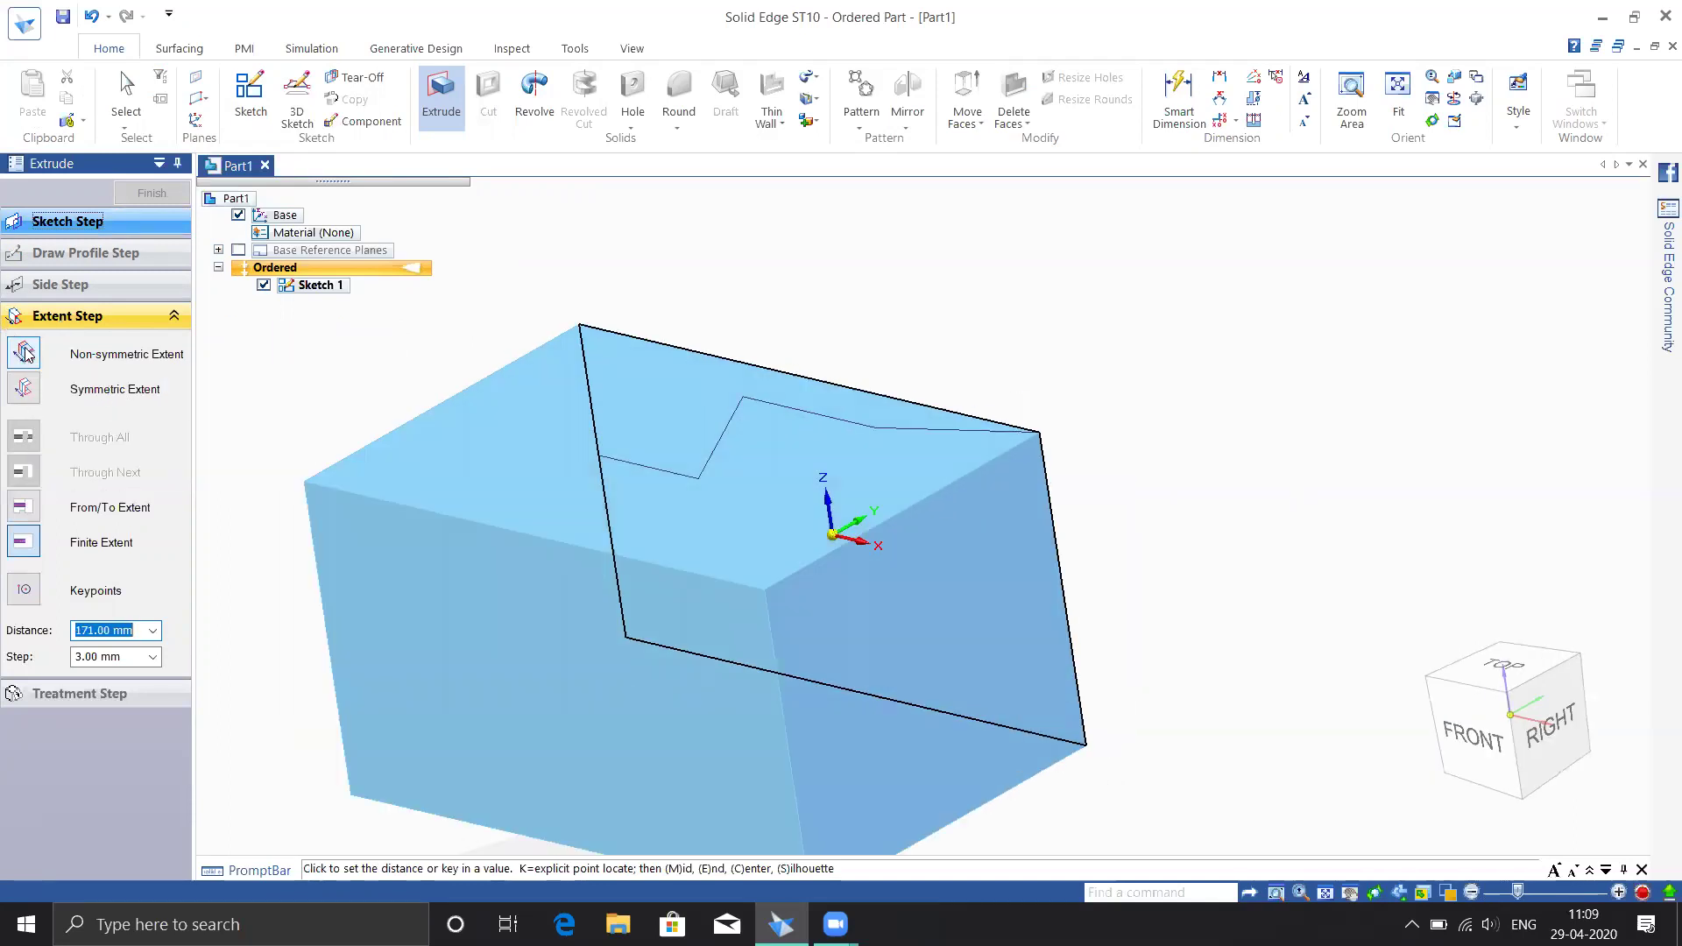
{"action": "left_click", "coordinate": [25, 389]}
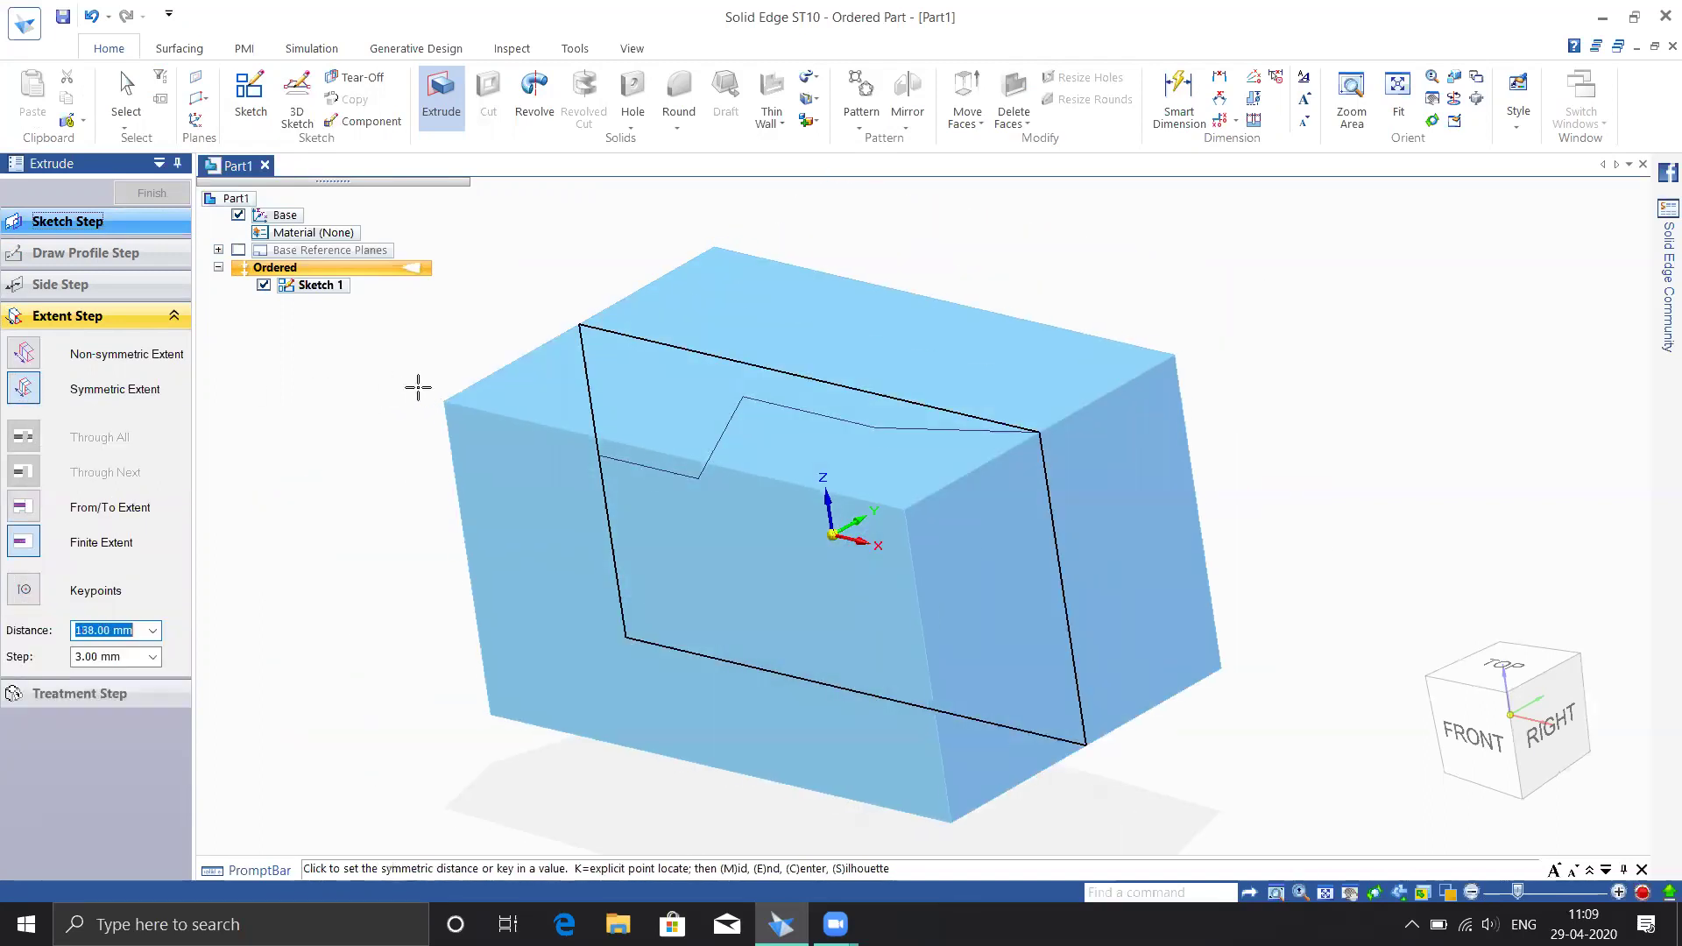
{"action": "left_click", "coordinate": [24, 354]}
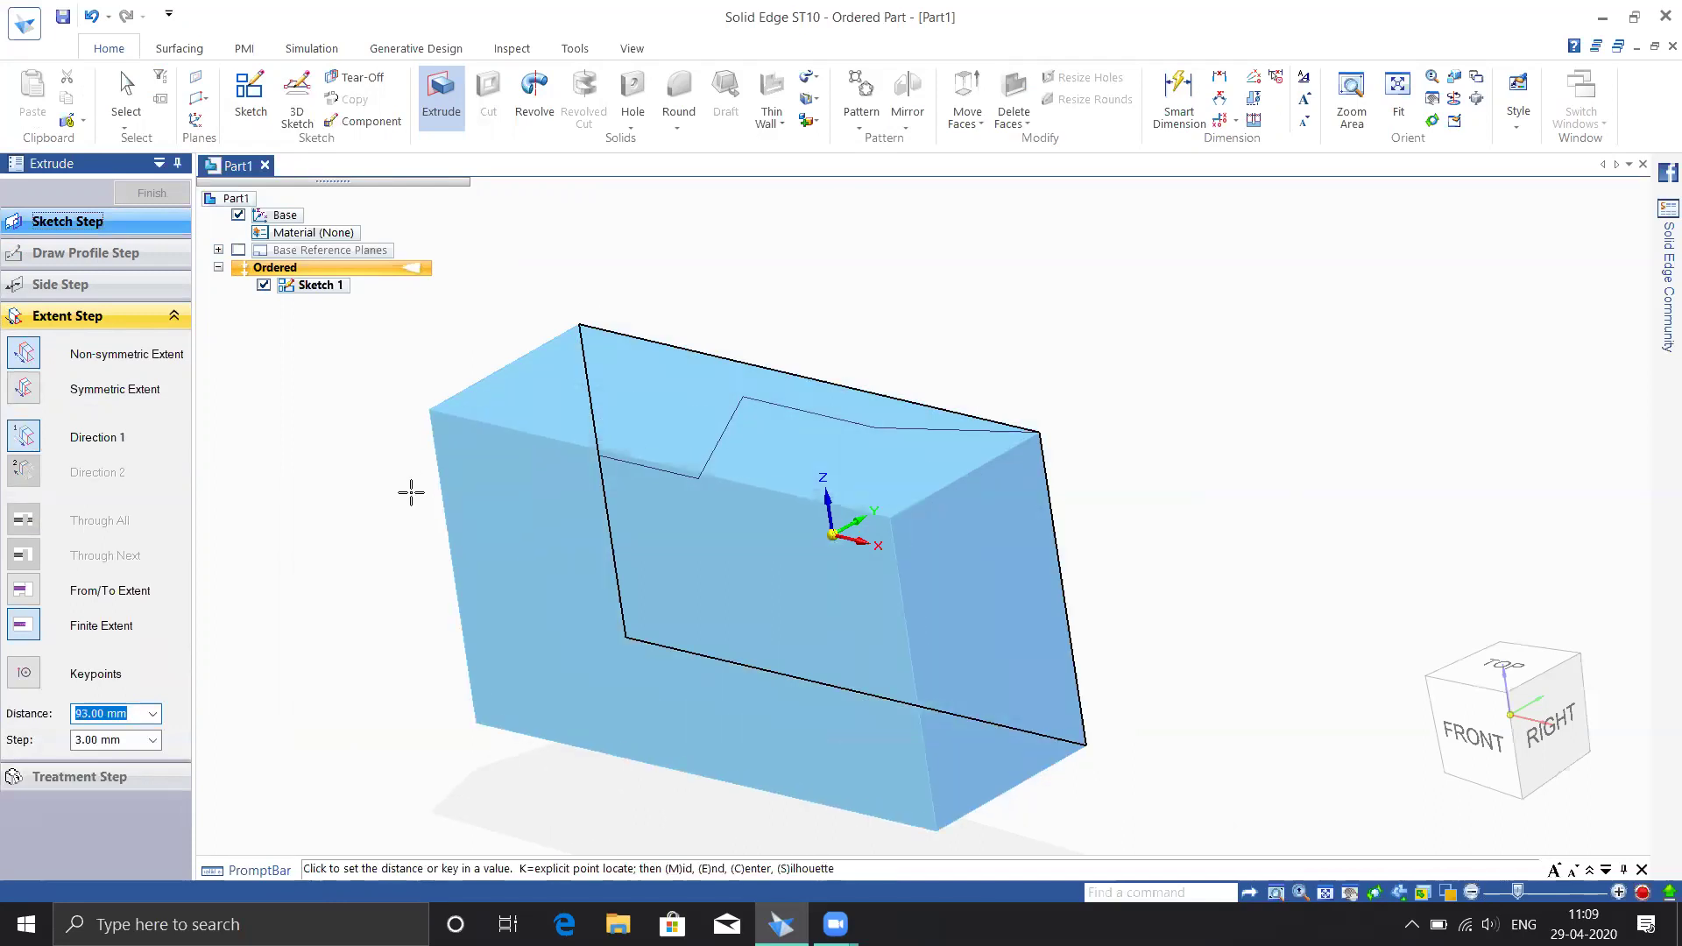
{"action": "left_click", "coordinate": [392, 440]}
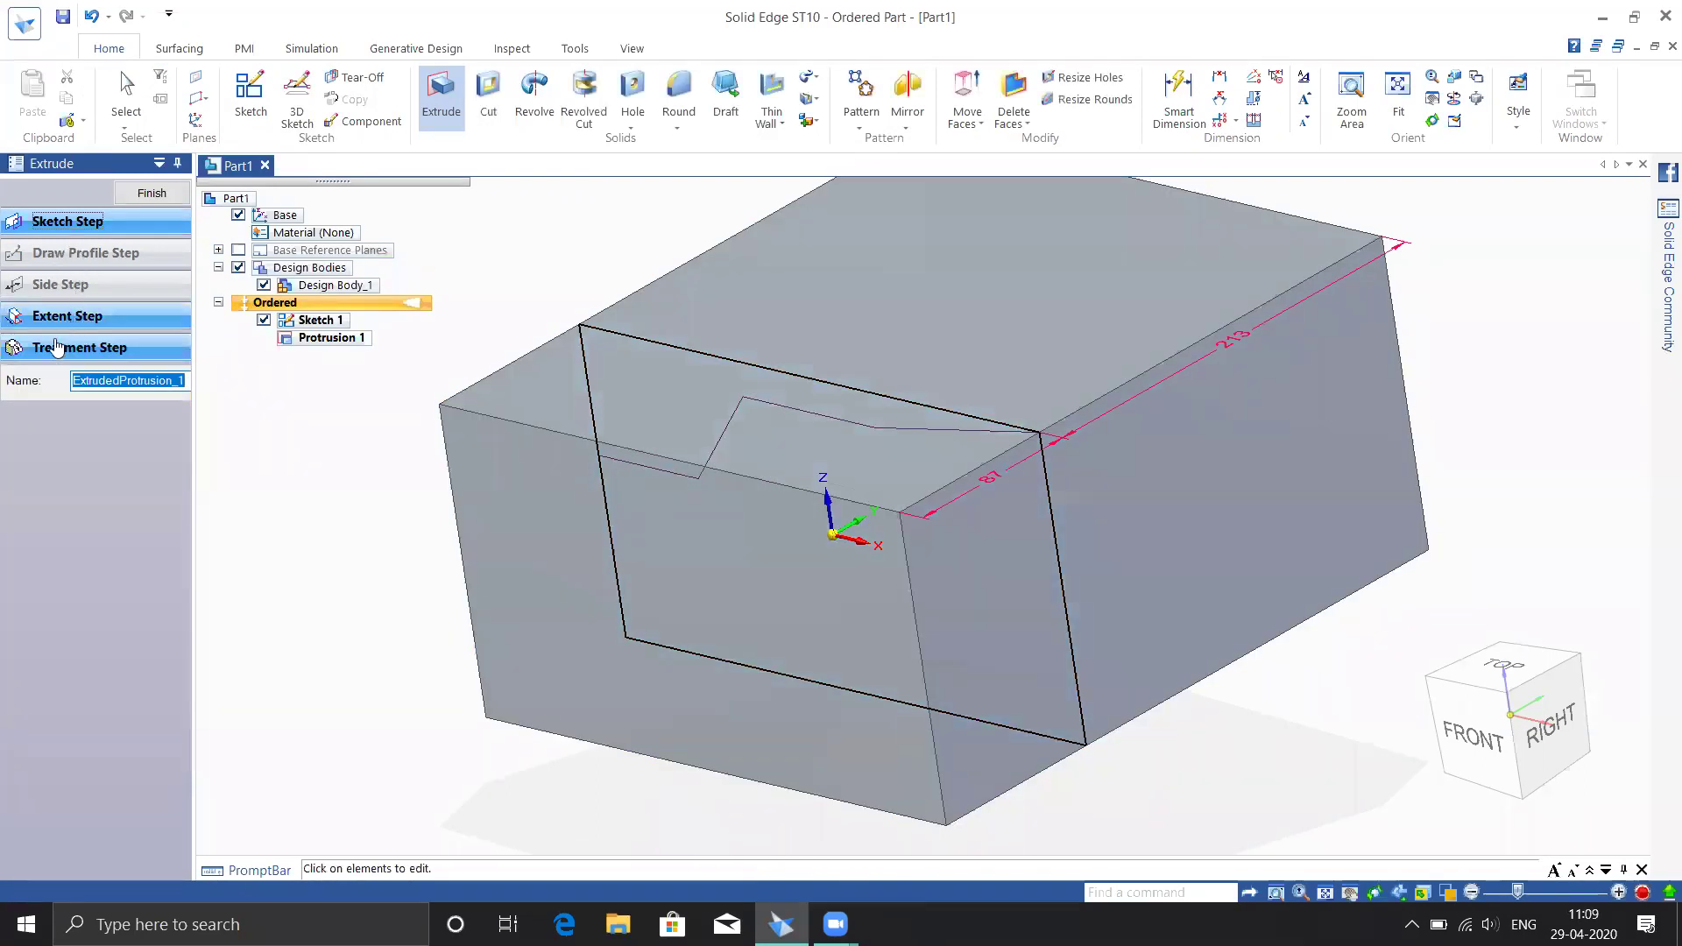
Redefine the extrusion's extent as 198 mm to the rear of the sketch plane and finish it without treatment
{"action": "left_click", "coordinate": [39, 356]}
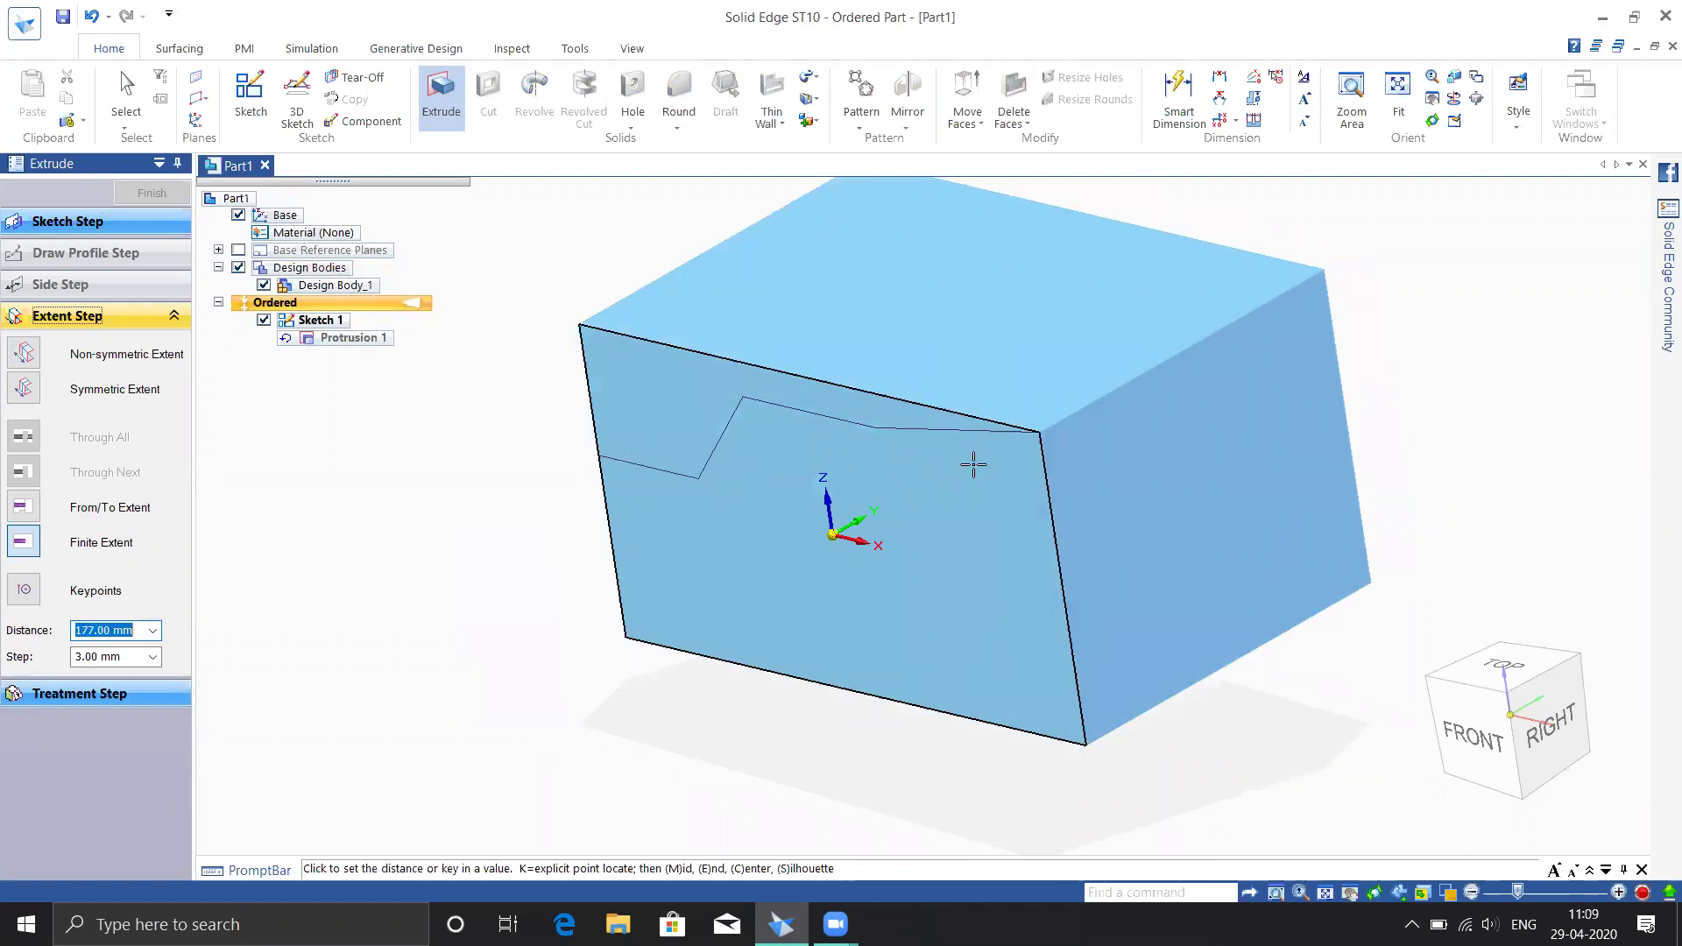
{"action": "left_click", "coordinate": [1175, 747]}
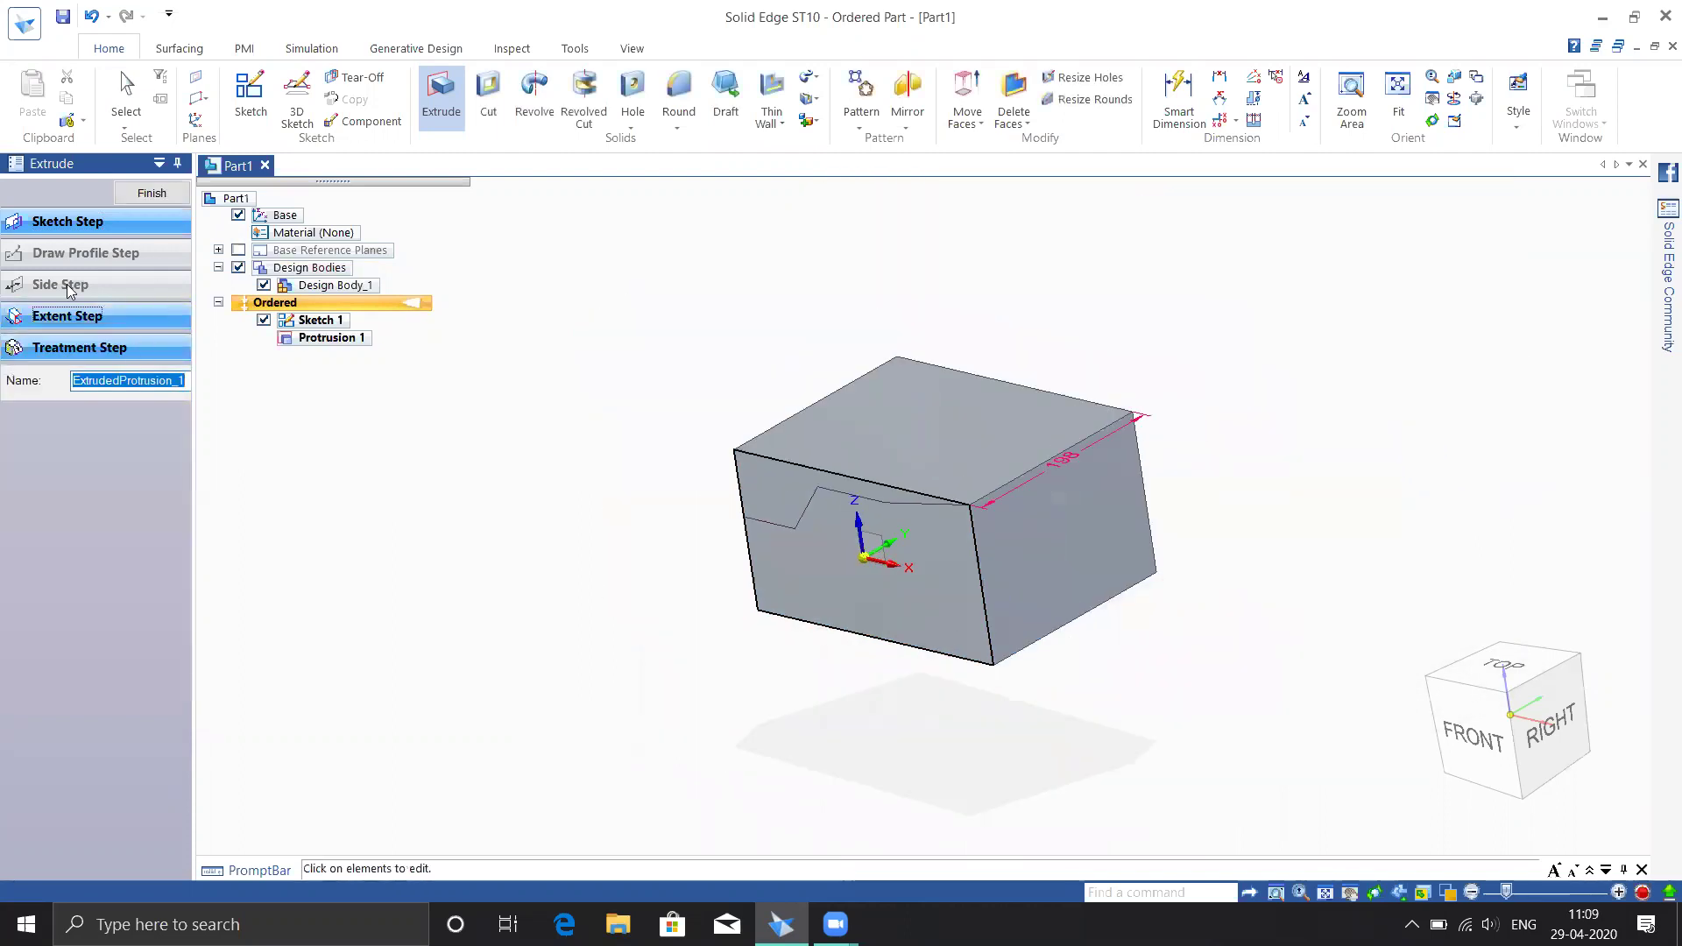
{"action": "left_click", "coordinate": [68, 348]}
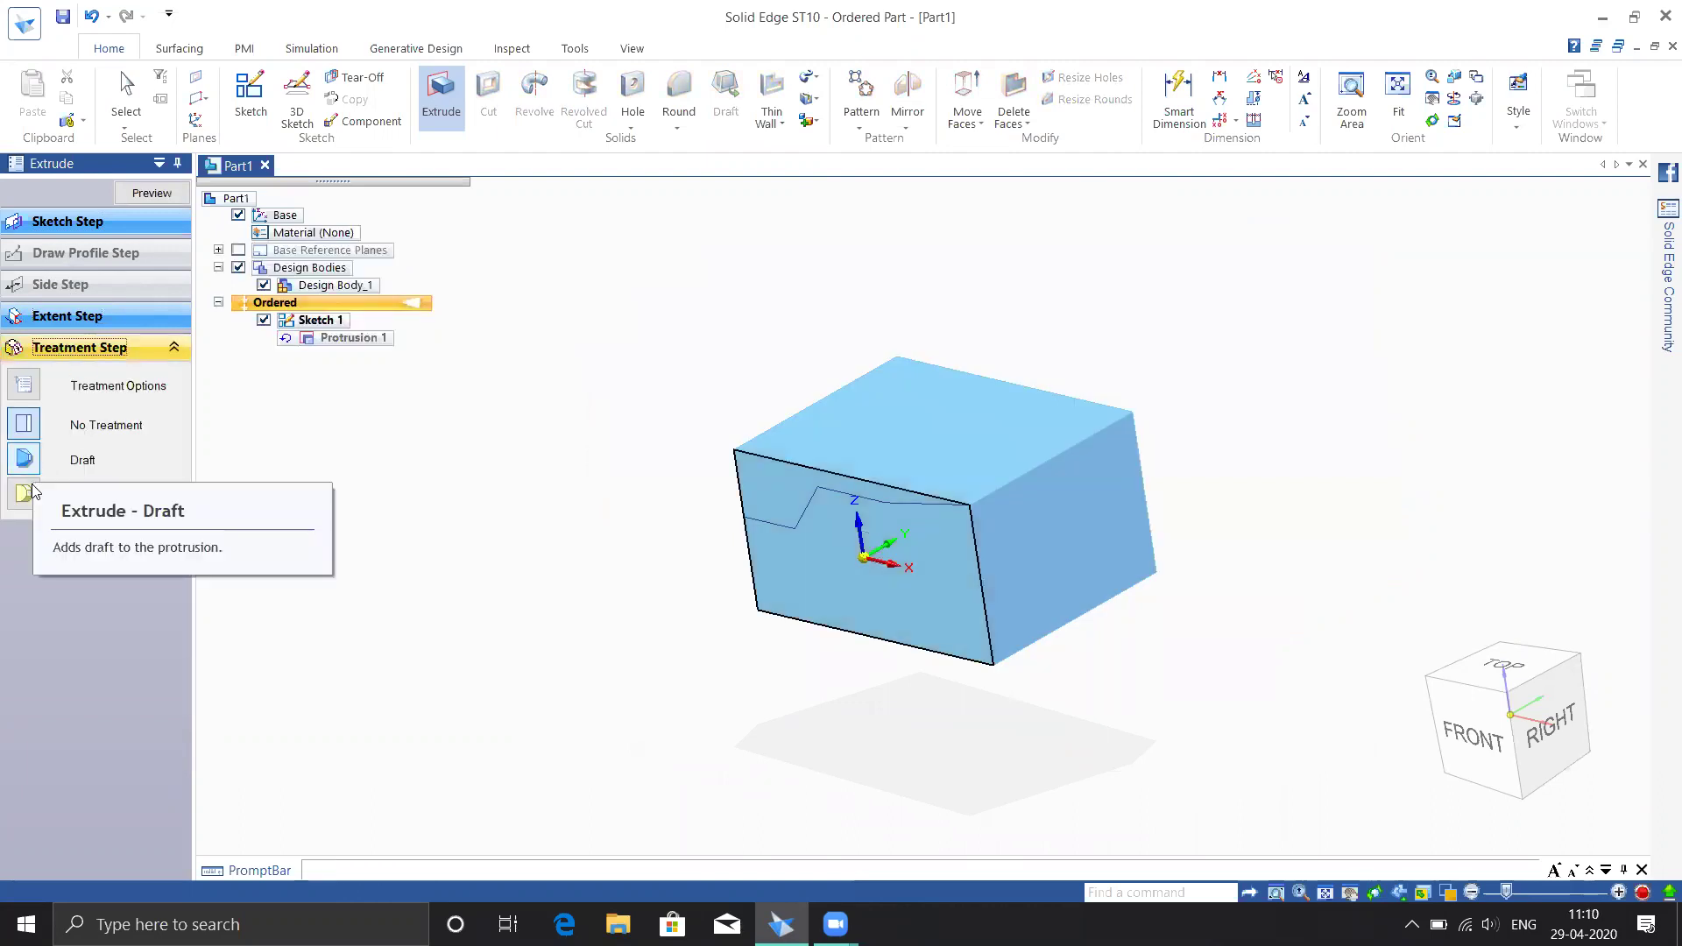
{"action": "left_click", "coordinate": [152, 193]}
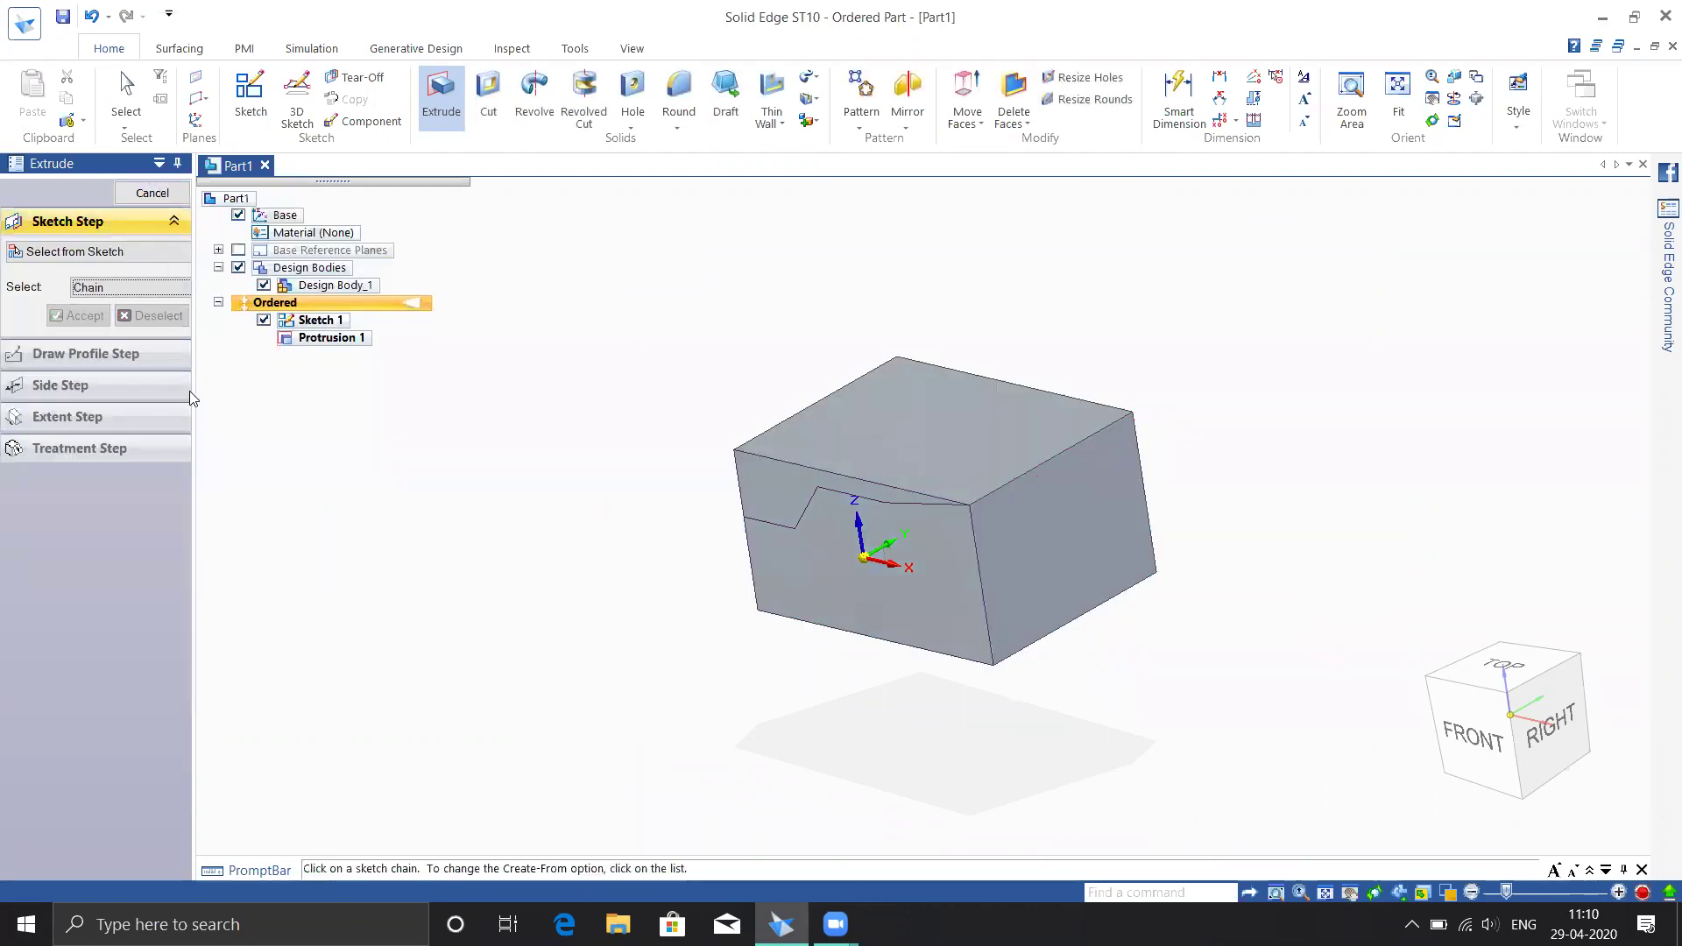
{"action": "left_click", "coordinate": [152, 193]}
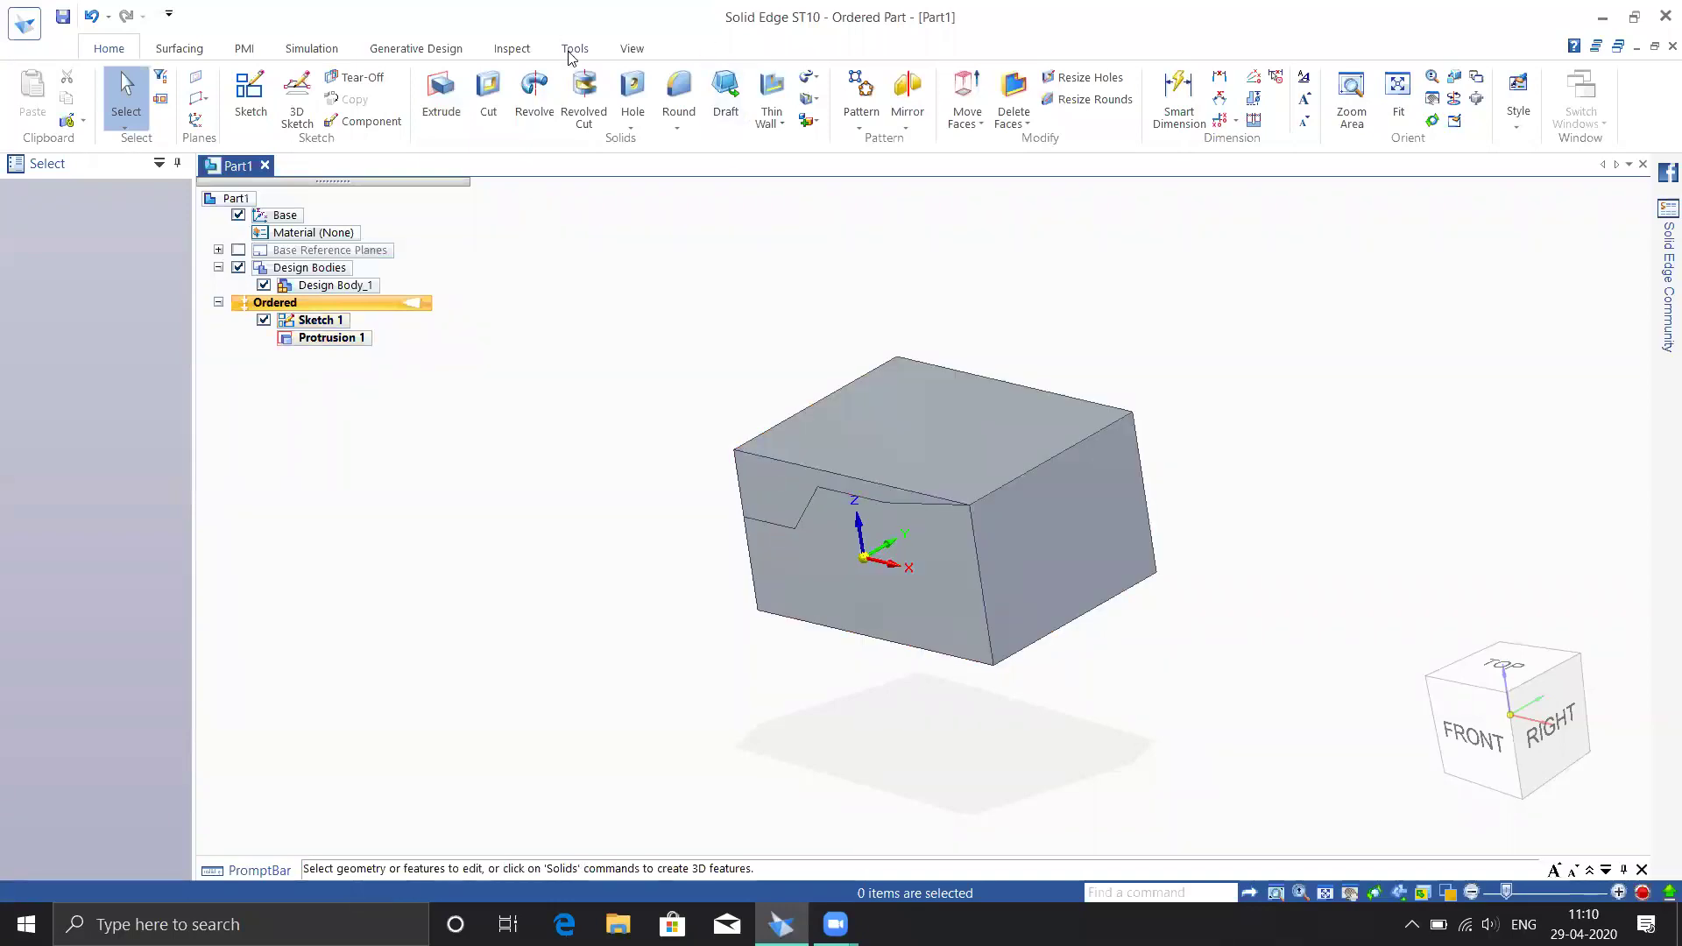
{"action": "left_click", "coordinate": [462, 119]}
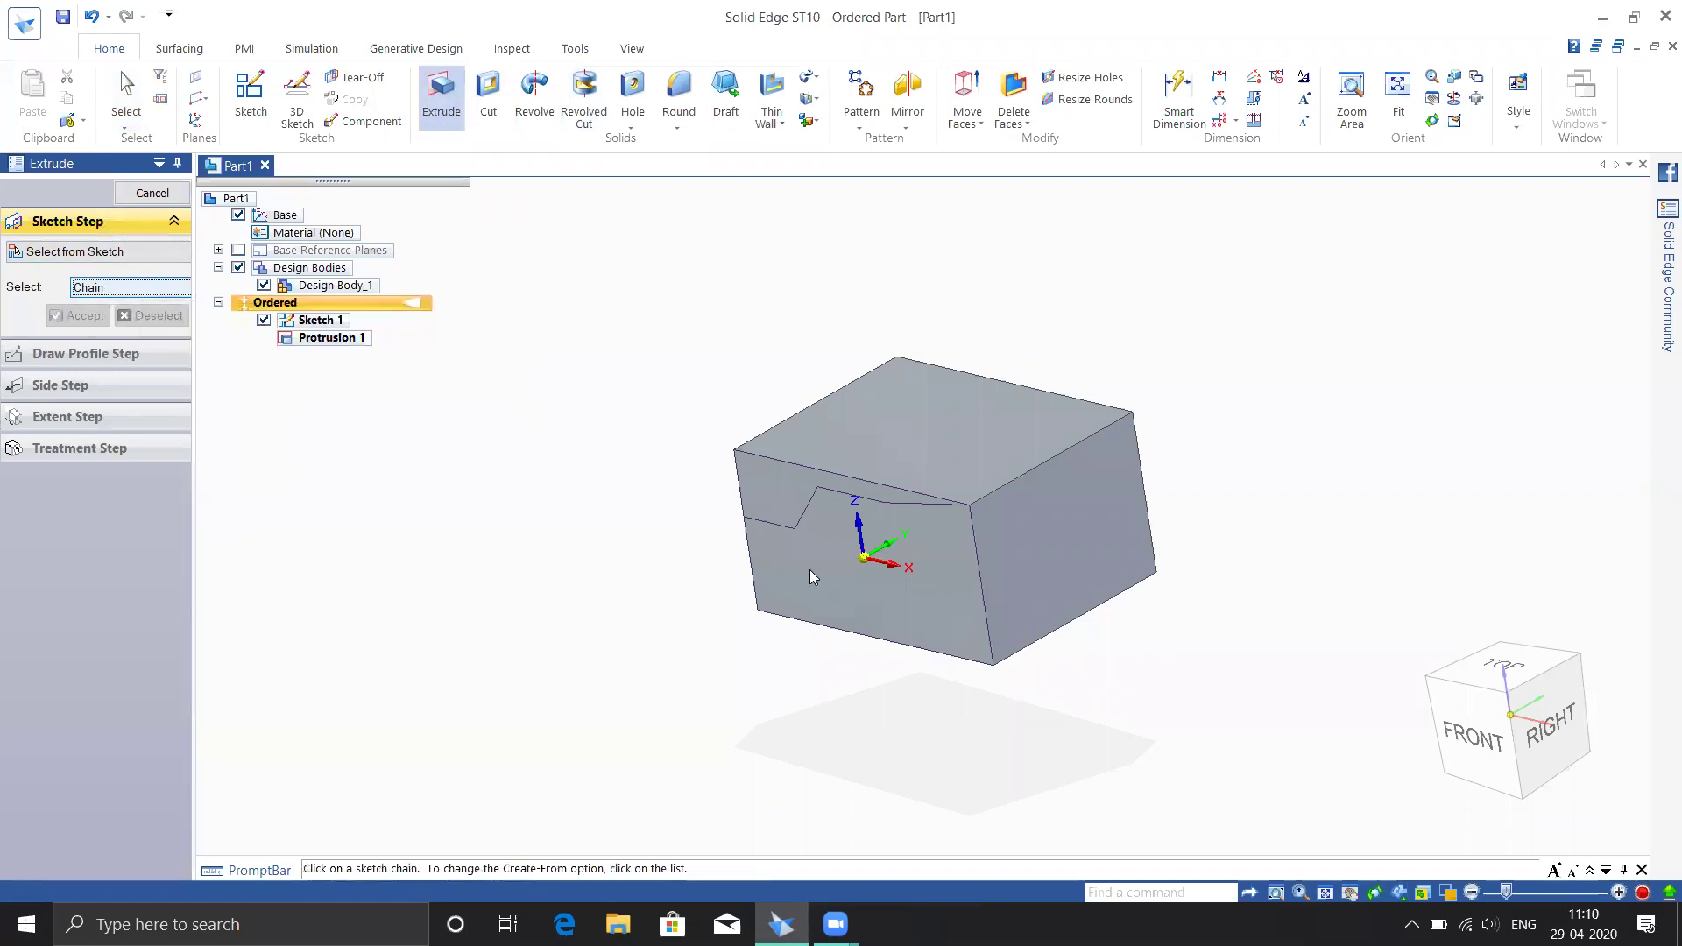
{"action": "left_click", "coordinate": [782, 533]}
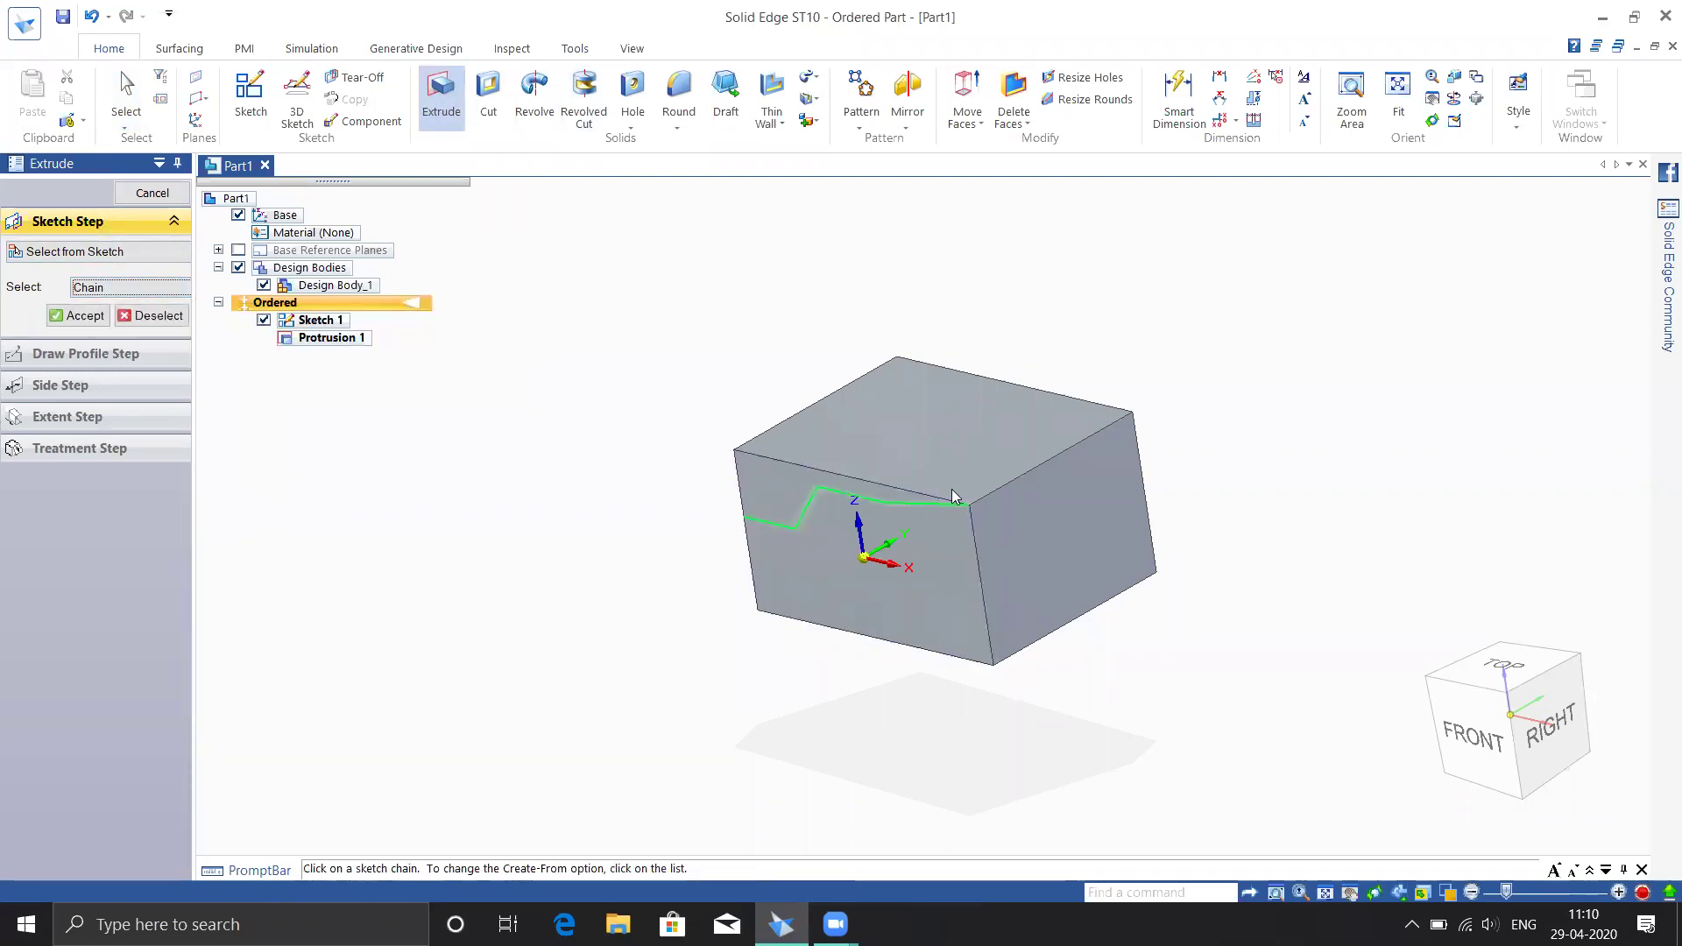
{"action": "left_click", "coordinate": [79, 316]}
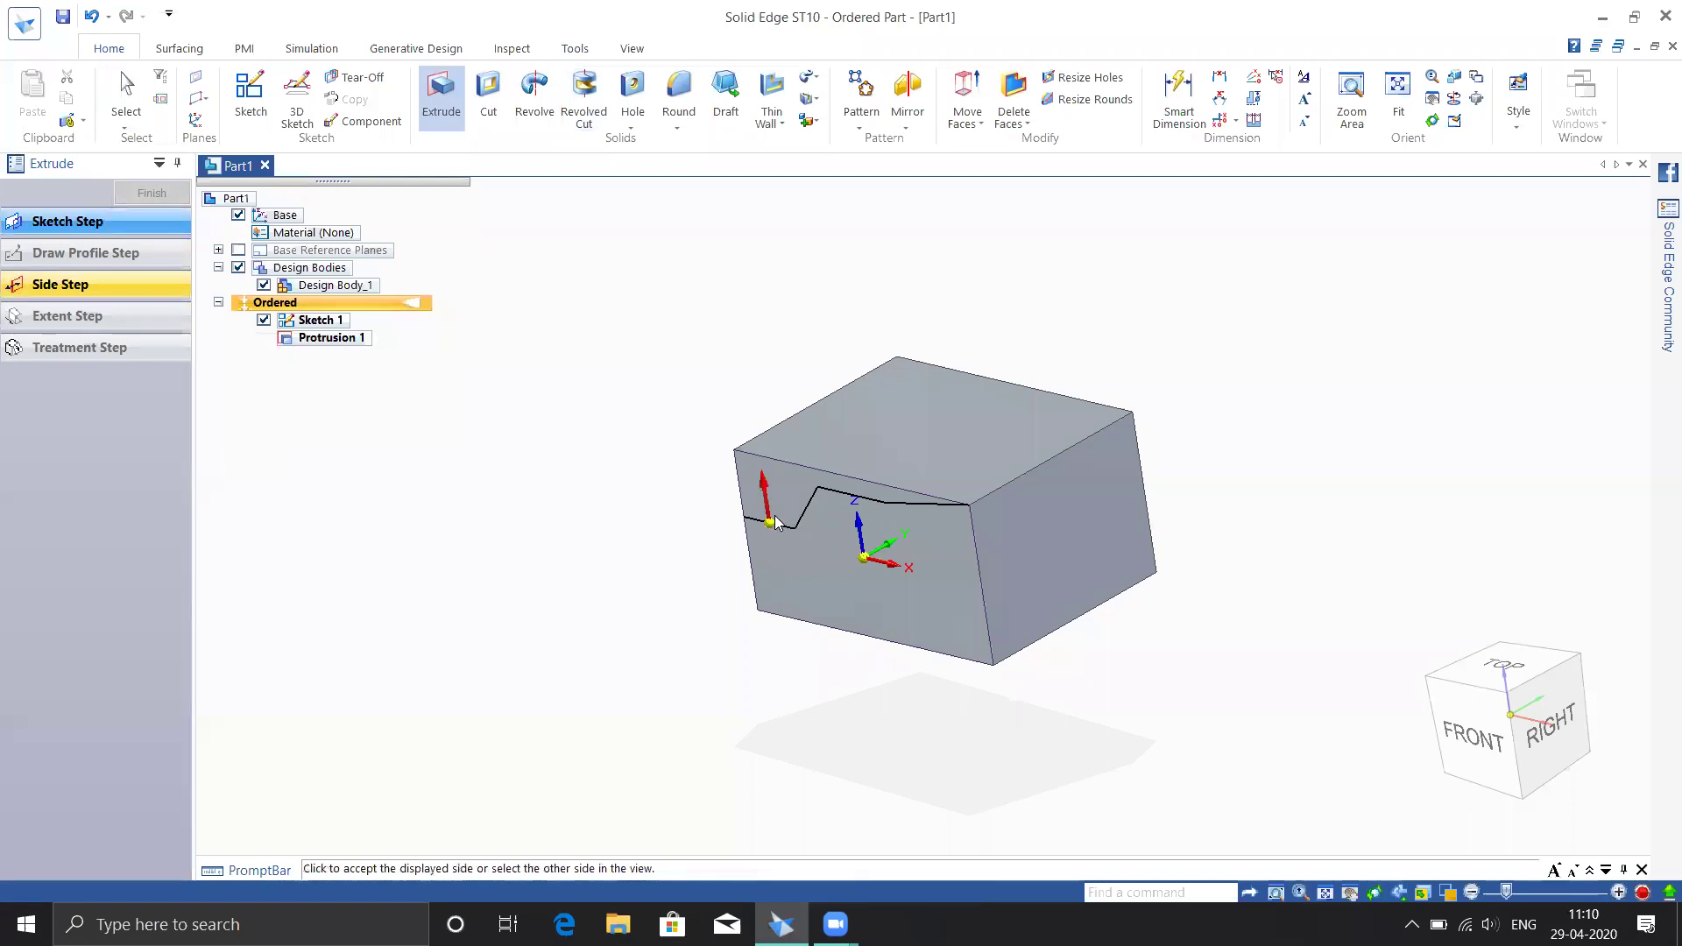
{"action": "key", "text": "Escape"}
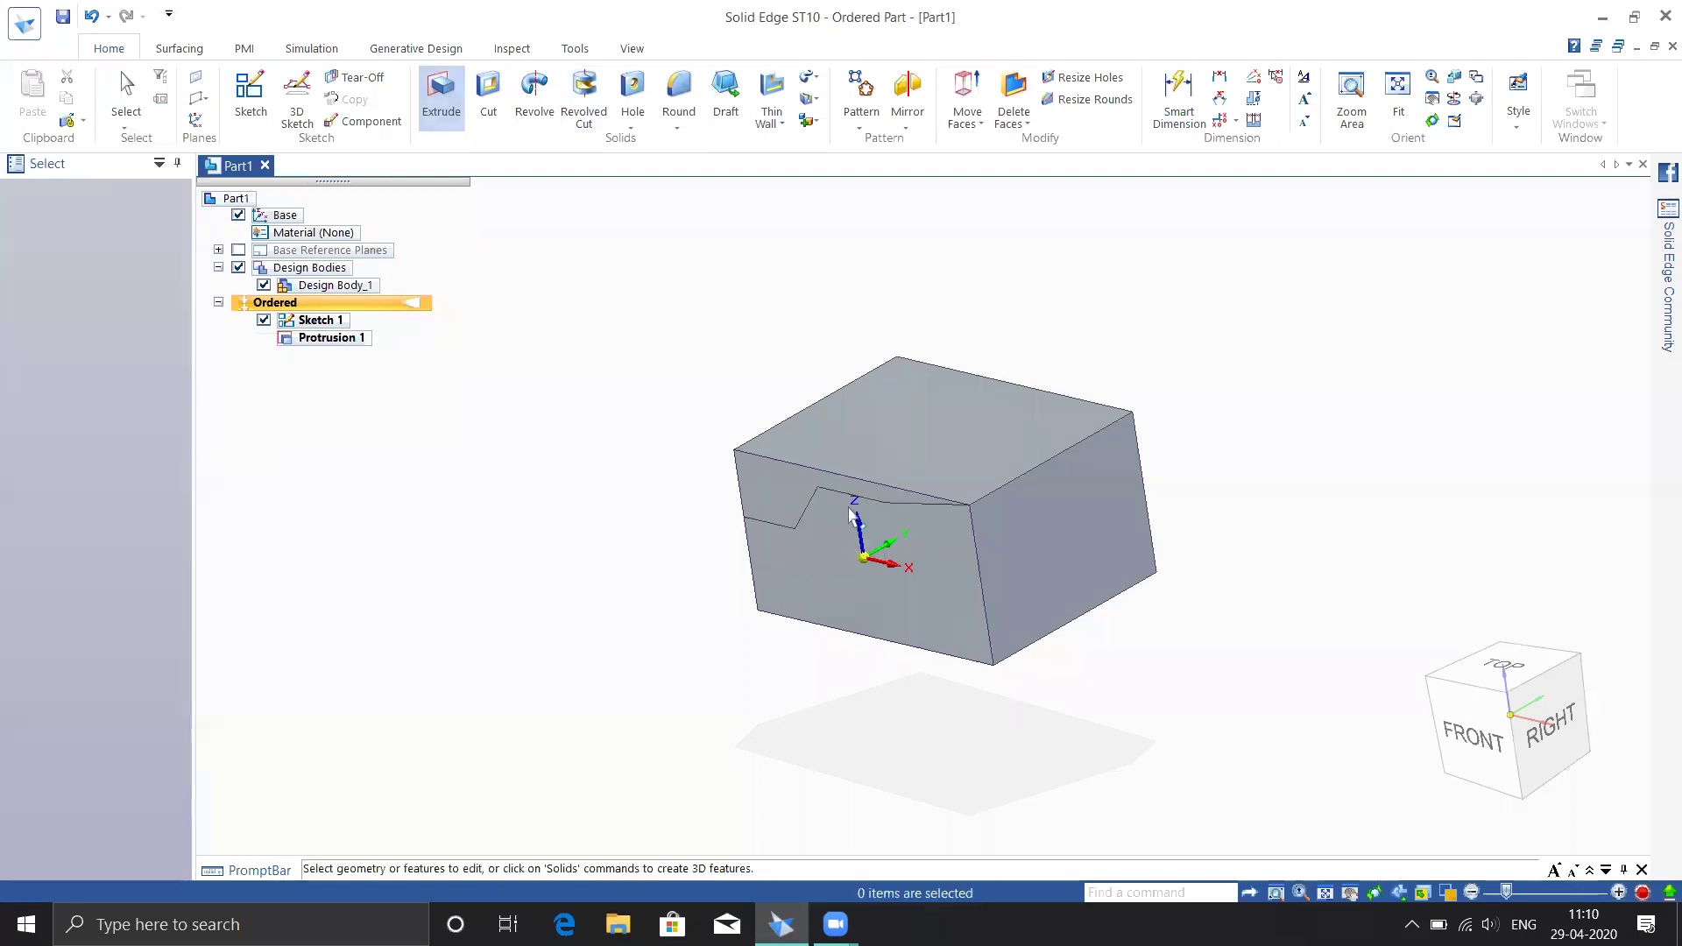
Switch the part to the Synchronous environment and return it to Ordered
{"action": "mouse_move", "coordinate": [544, 575]}
{"action": "middle_mouse_down"}
{"action": "mouse_move", "coordinate": [612, 608]}
{"action": "mouse_move", "coordinate": [807, 552]}
{"action": "middle_mouse_up"}
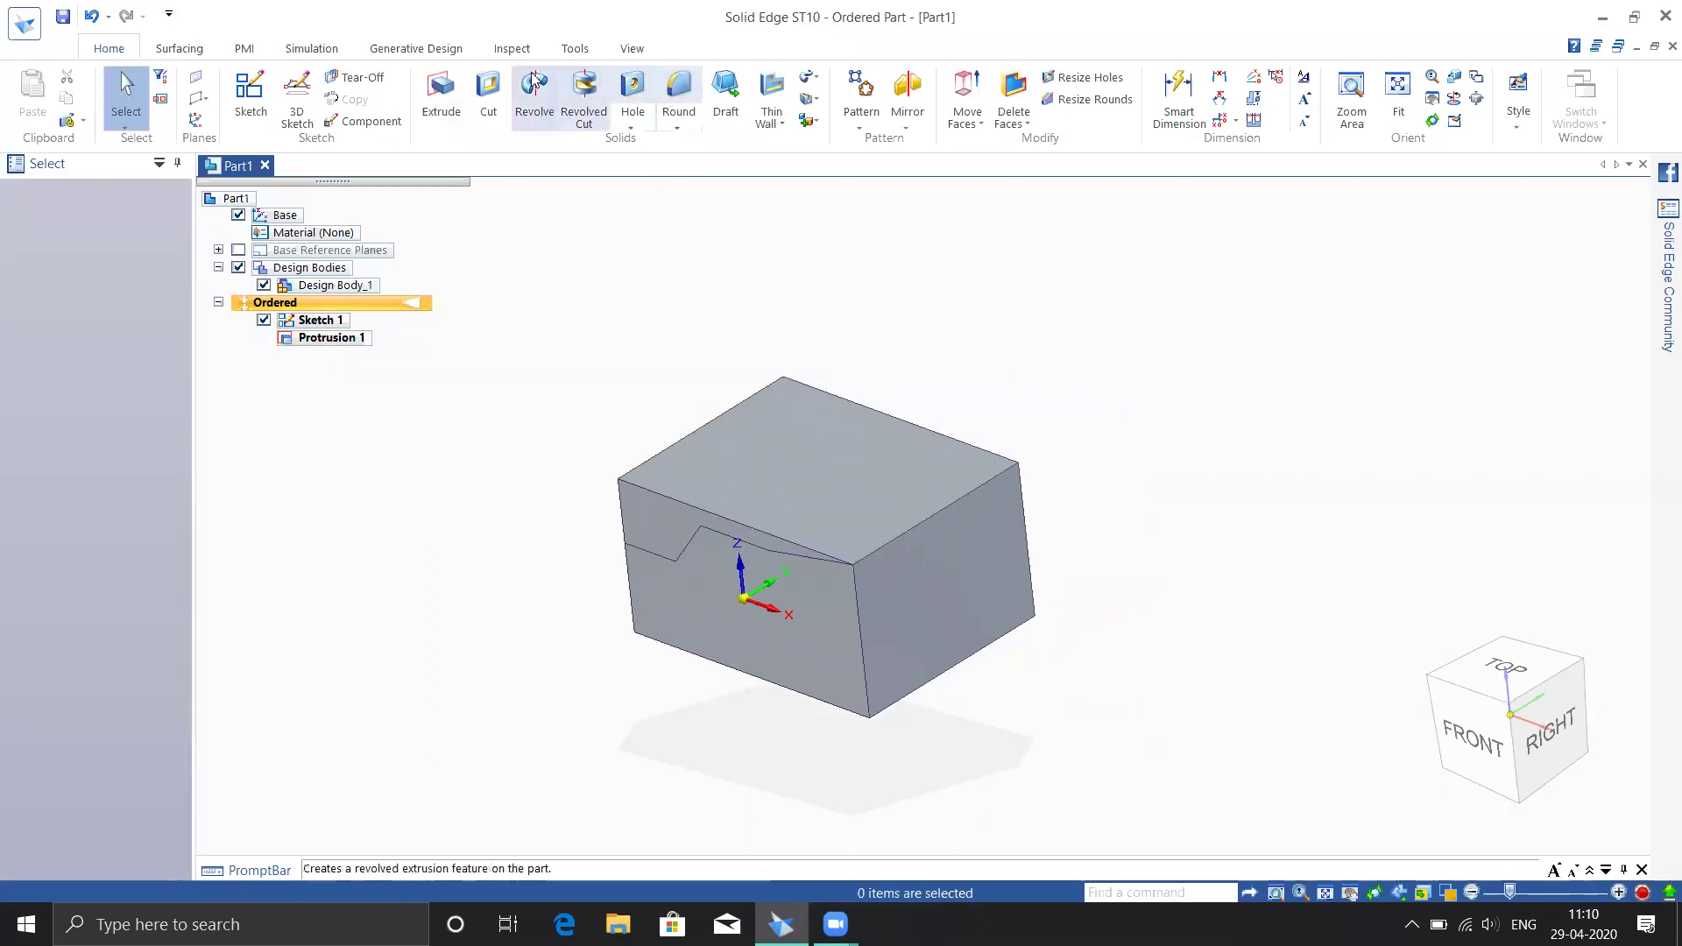
{"action": "left_click", "coordinate": [575, 48]}
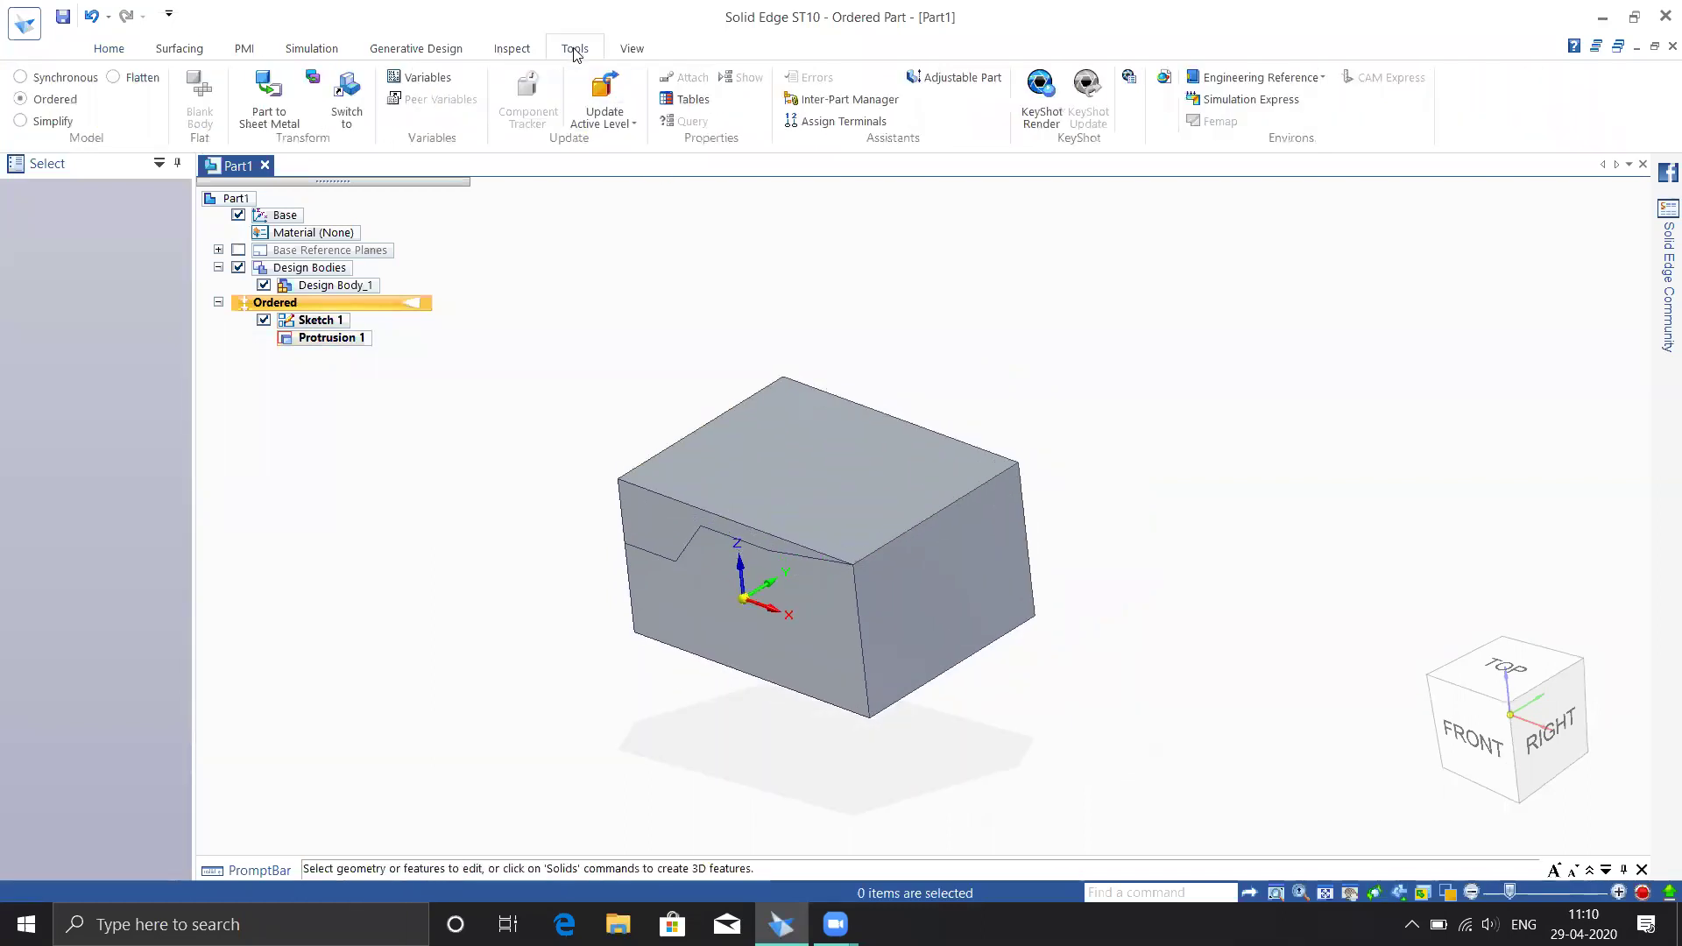
{"action": "left_click", "coordinate": [54, 77]}
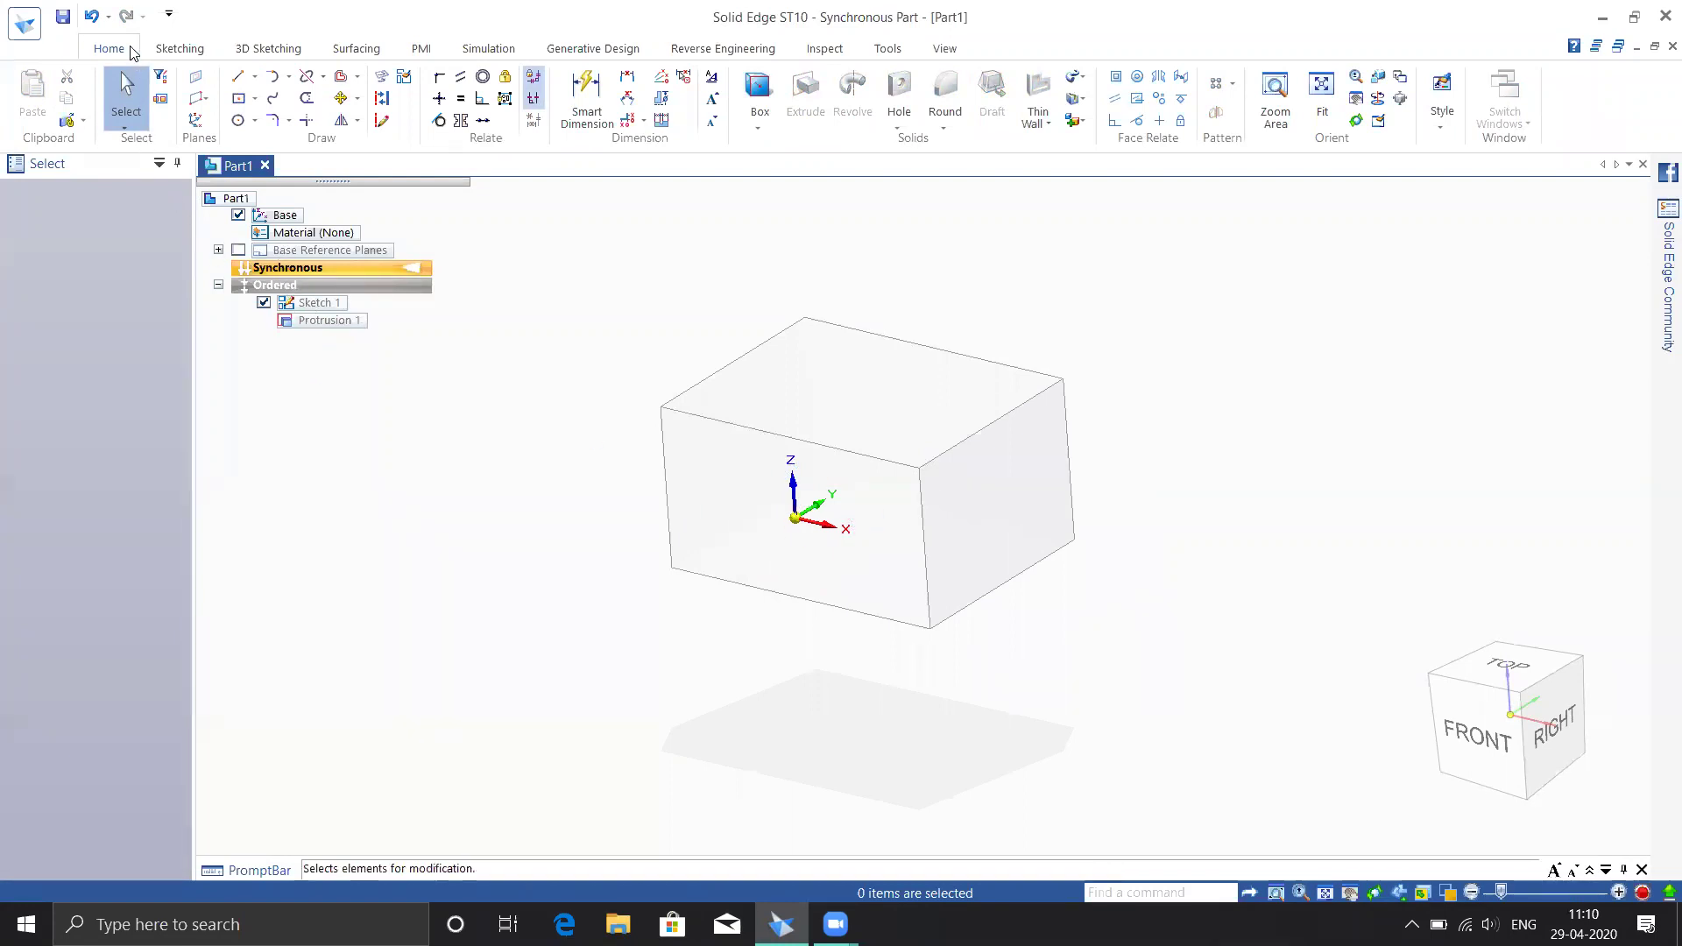
{"action": "left_click", "coordinate": [885, 50]}
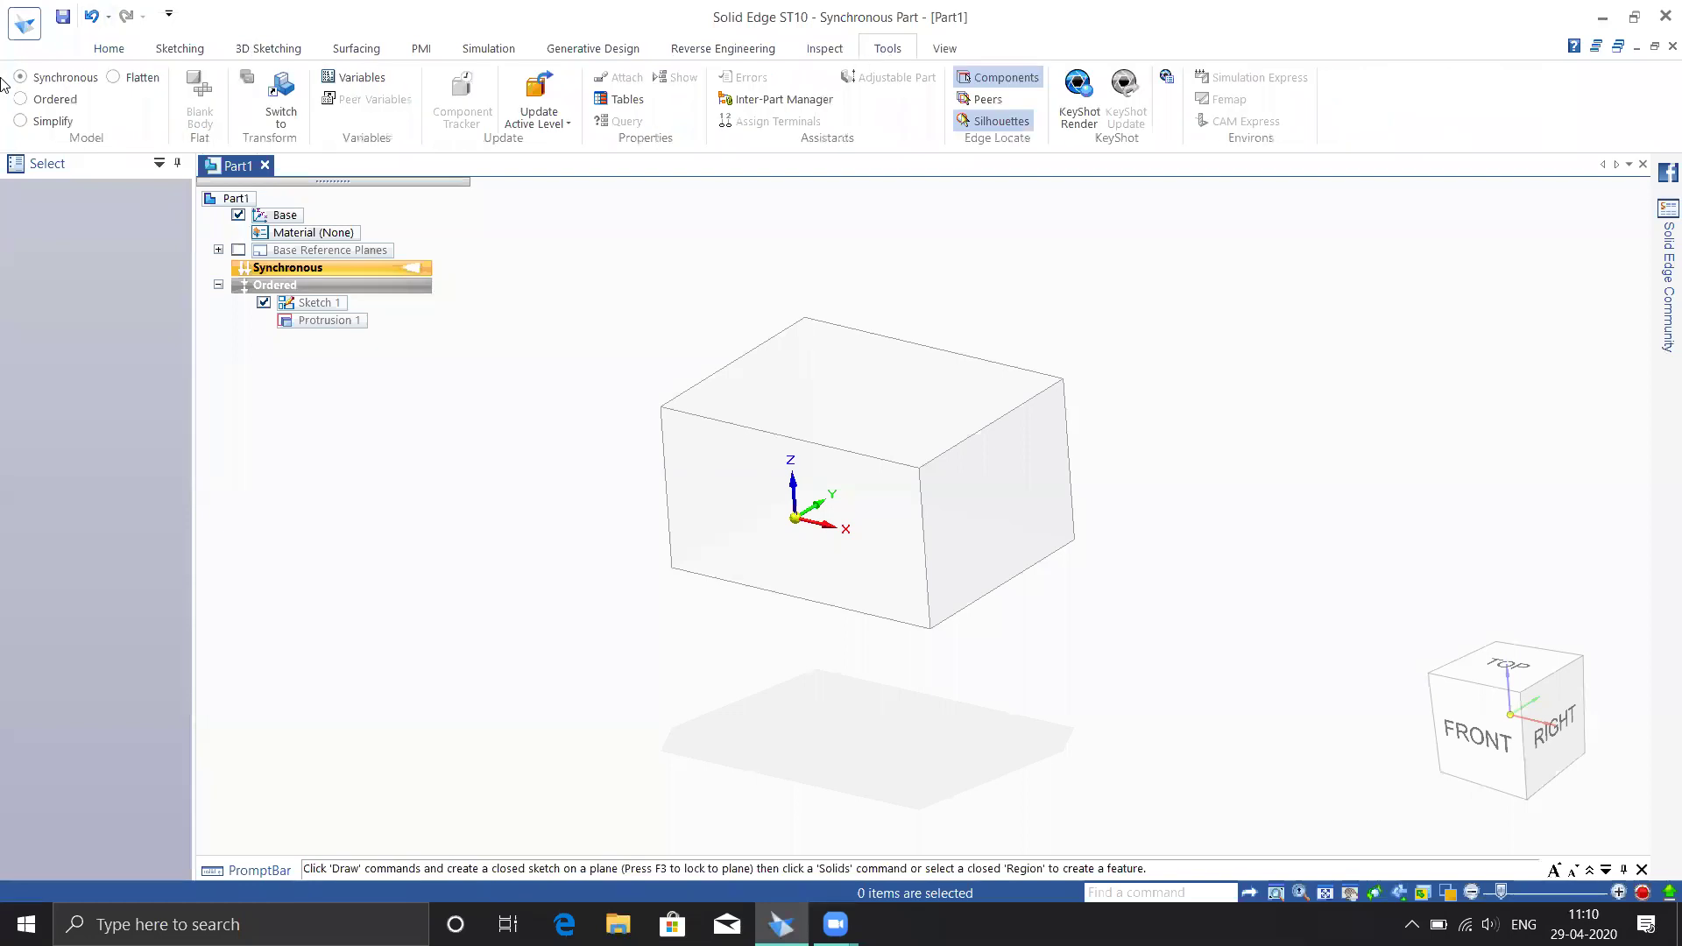
{"action": "left_click", "coordinate": [36, 99]}
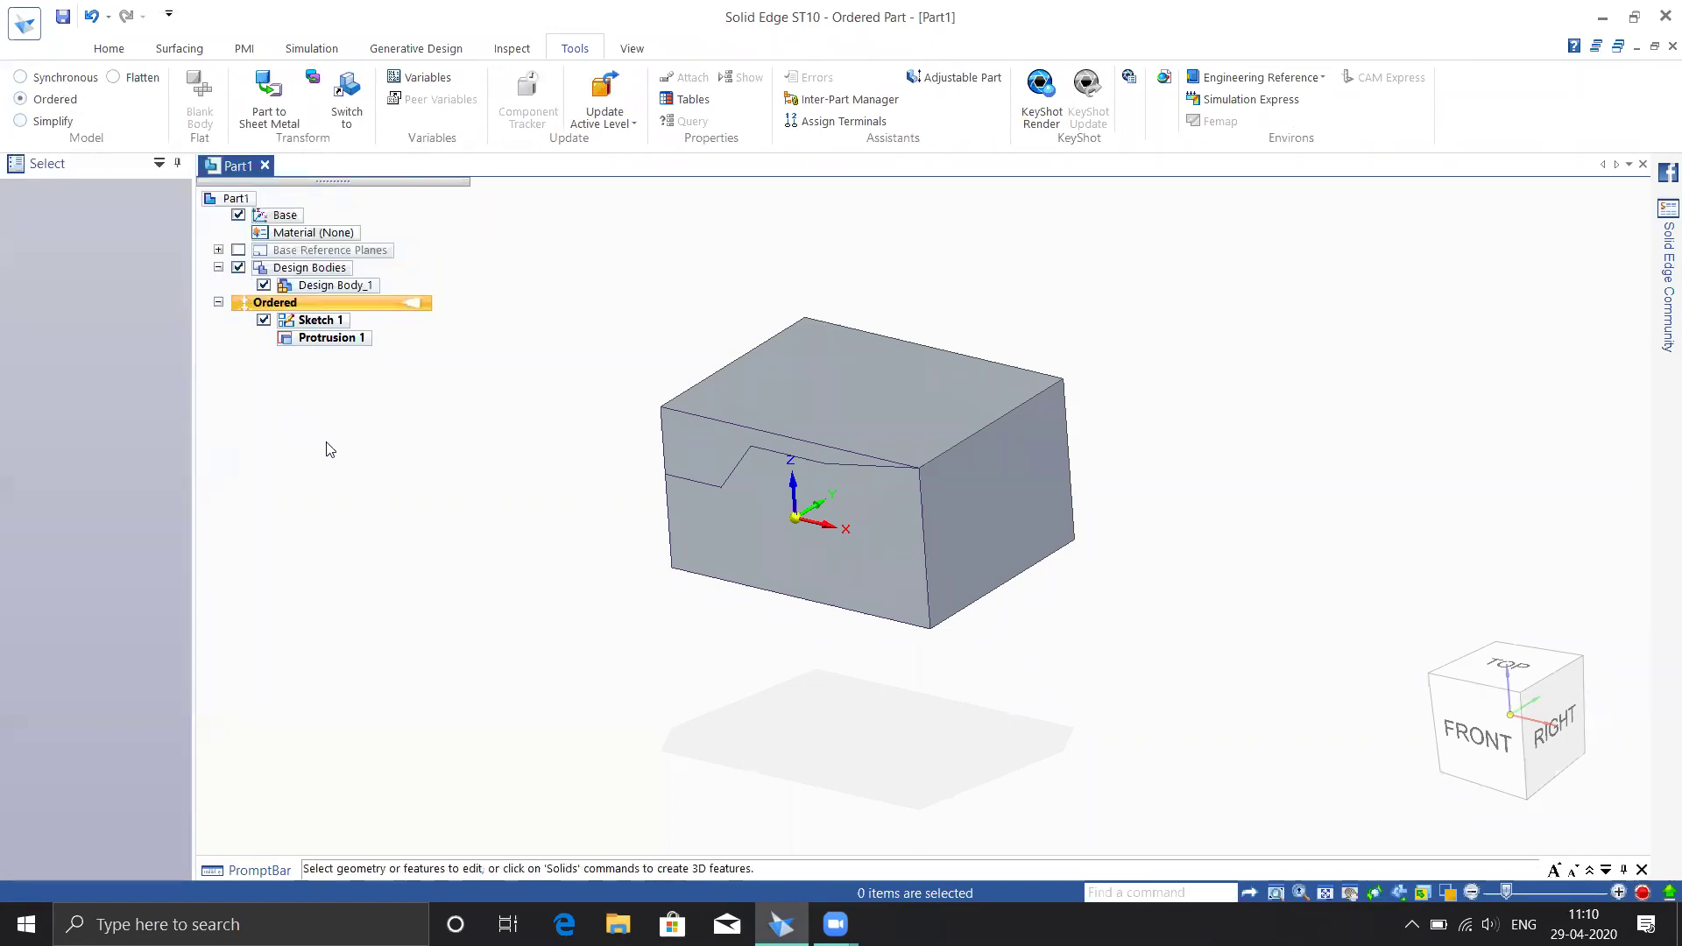
Delete the extruded block from the ordered features and switch the part to the Synchronous environment
{"action": "left_click", "coordinate": [329, 340]}
{"action": "right_click", "coordinate": [330, 339]}
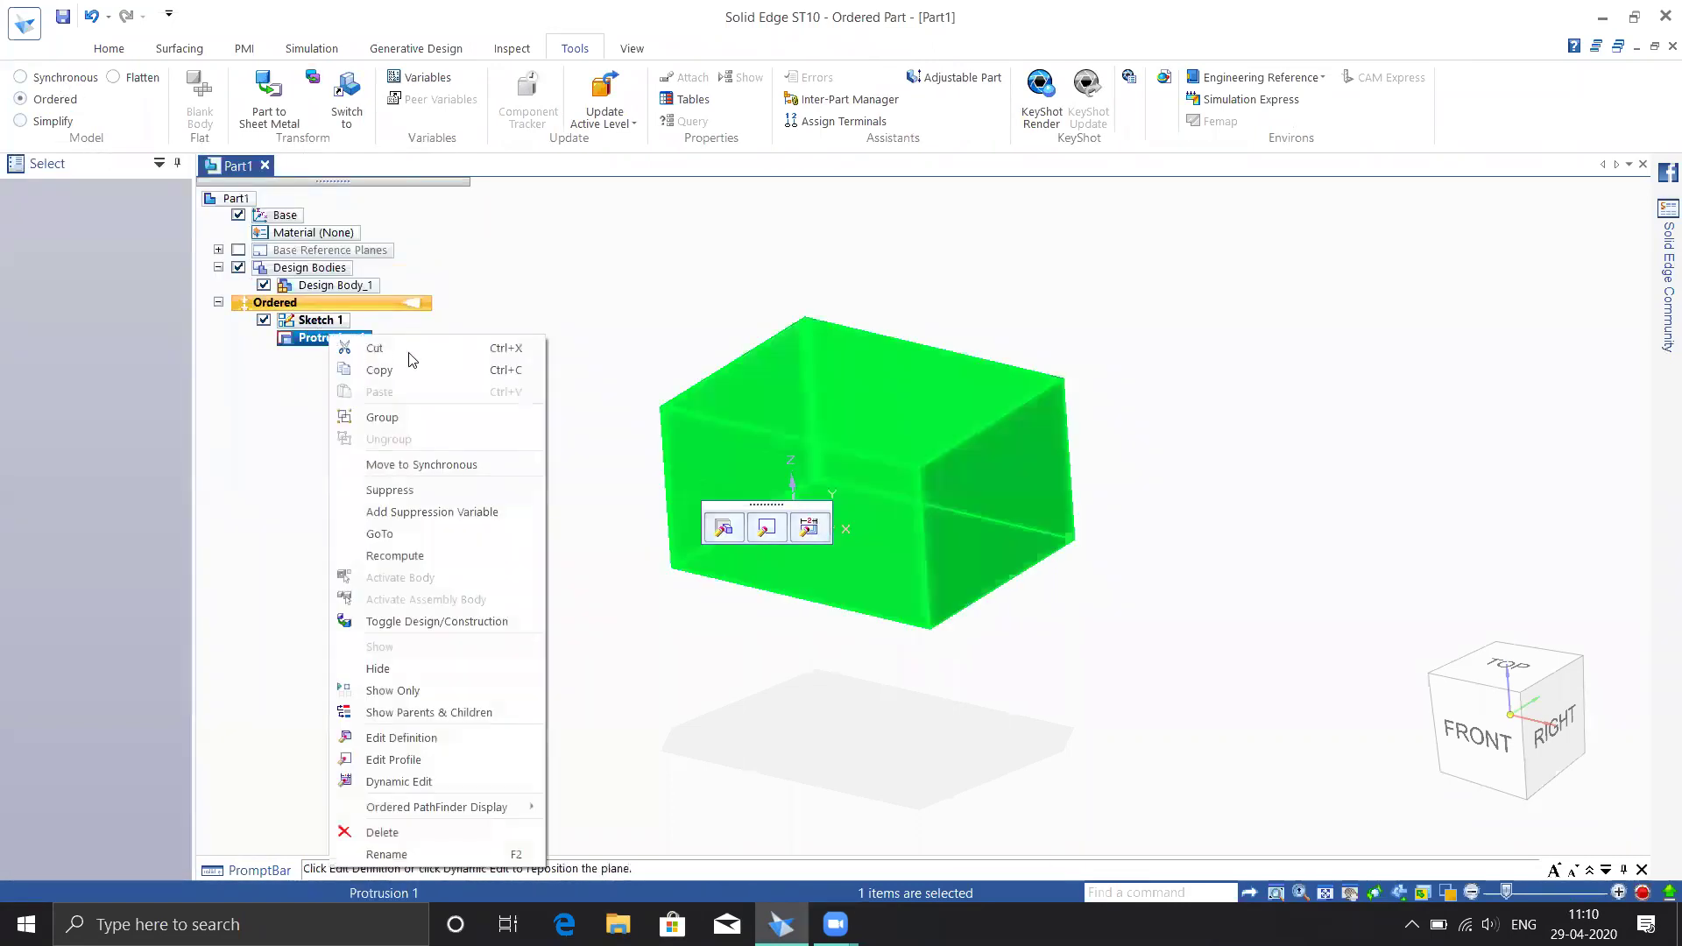
{"action": "left_click", "coordinate": [384, 833]}
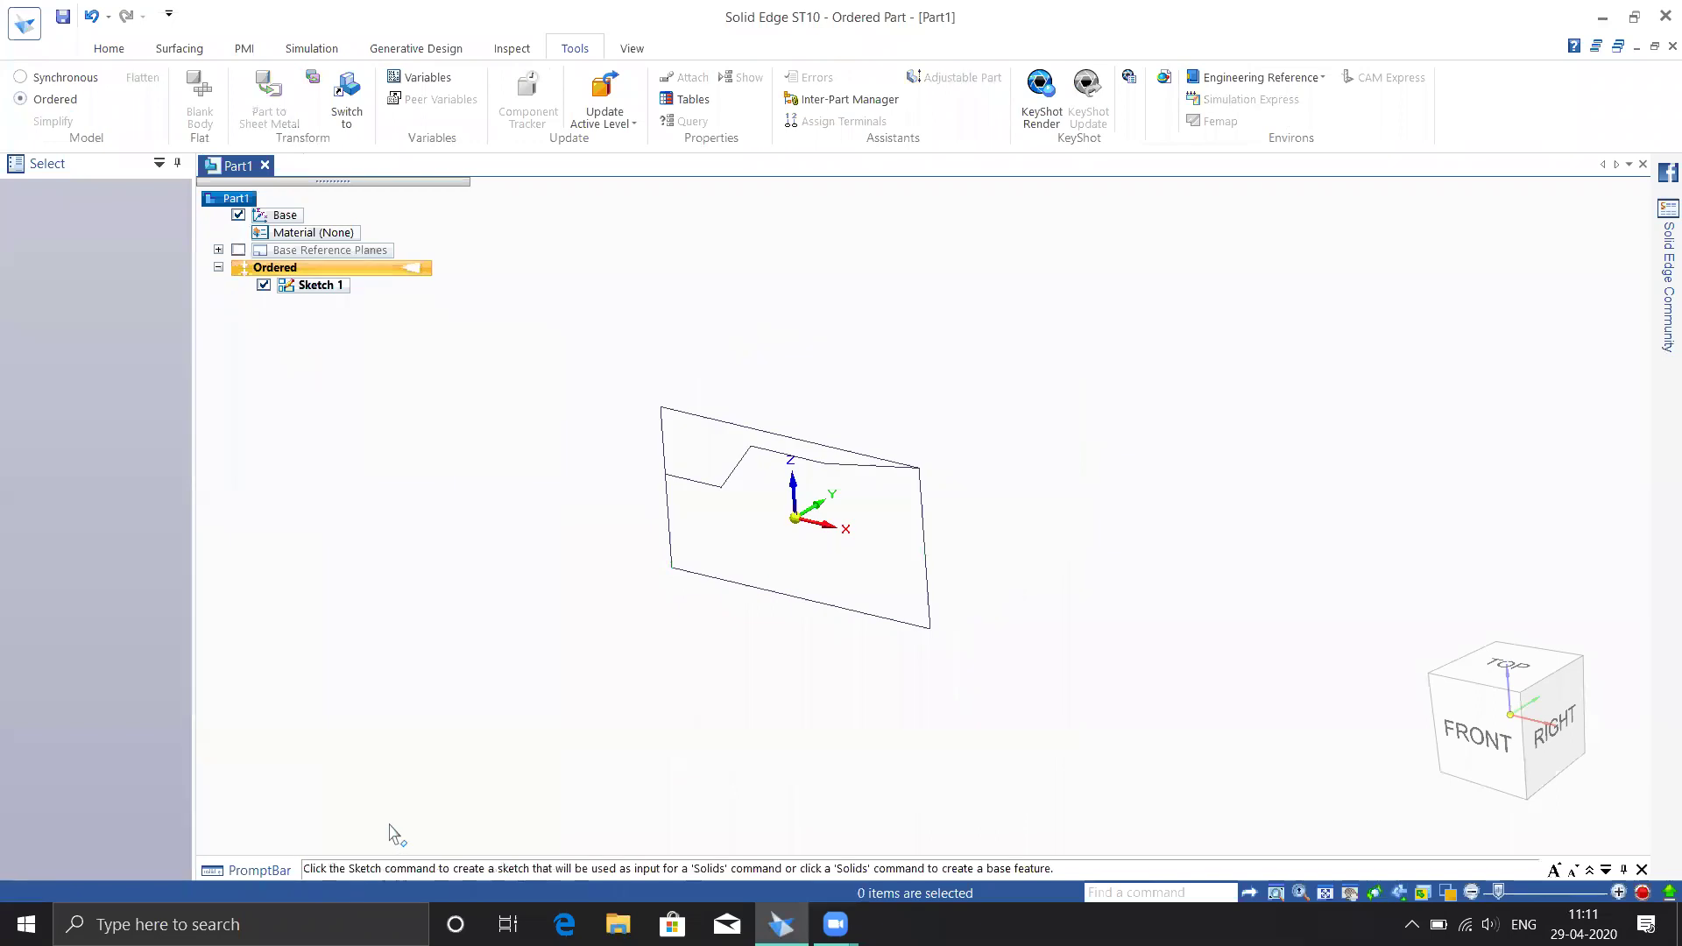
{"action": "left_click", "coordinate": [61, 78]}
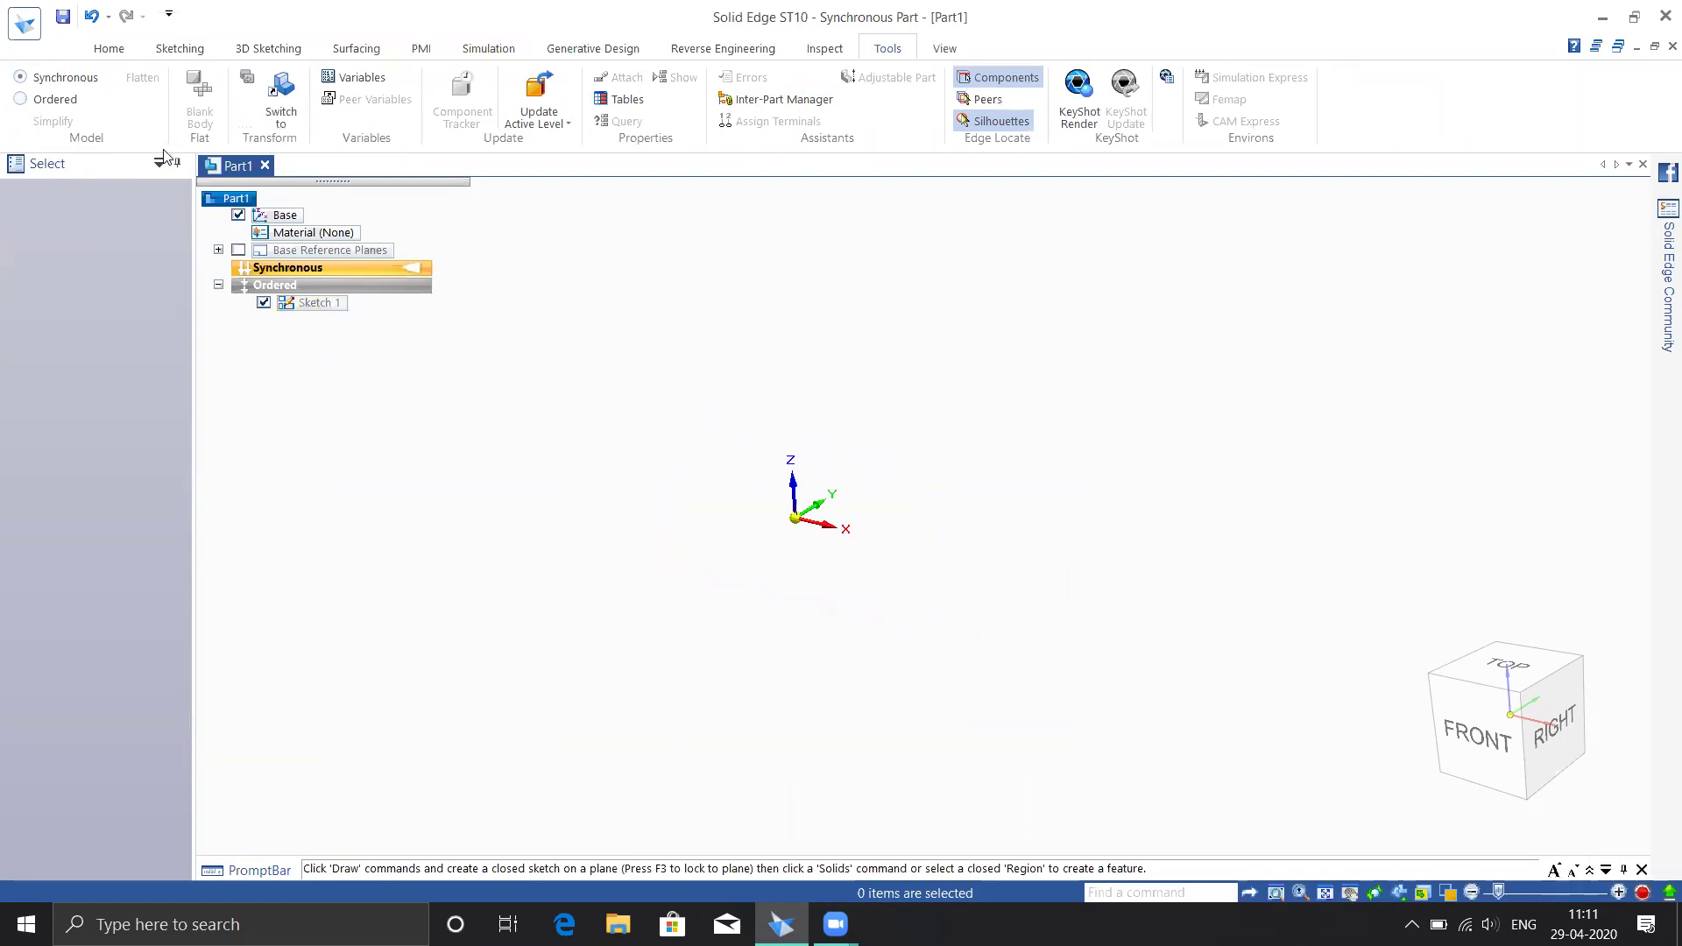
Draw a center rectangle about 352 by 138 mm on the locked horizontal XY base plane, centered on the origin
{"action": "left_click", "coordinate": [109, 48]}
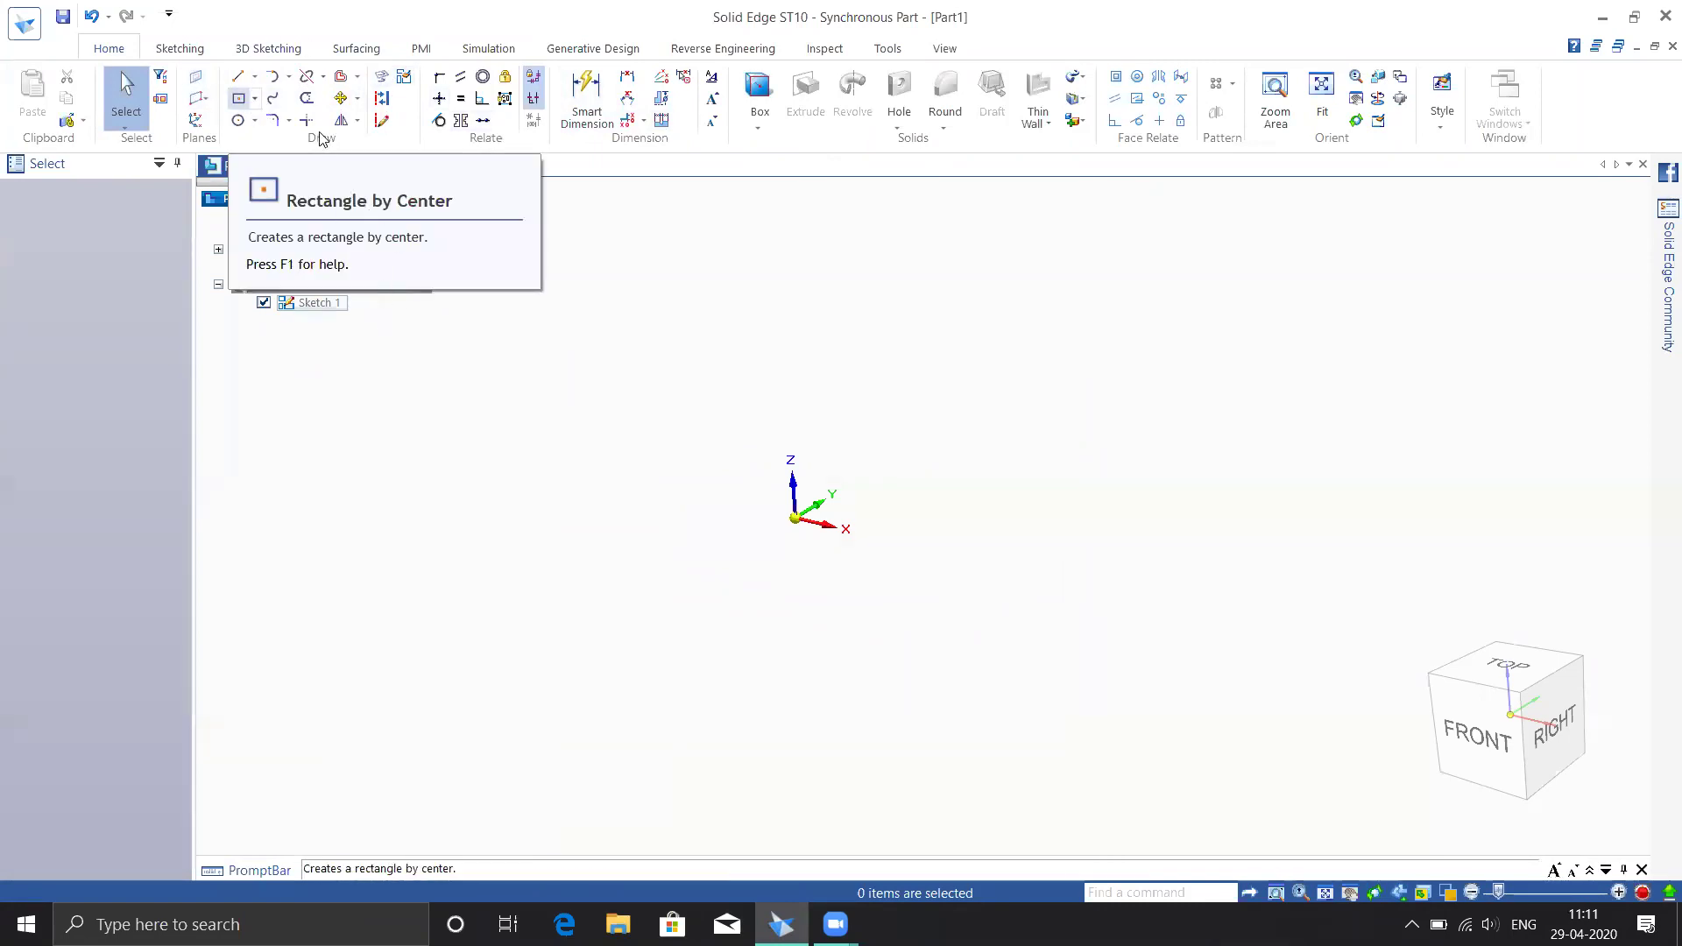
{"action": "left_click", "coordinate": [254, 98]}
{"action": "left_click", "coordinate": [271, 116]}
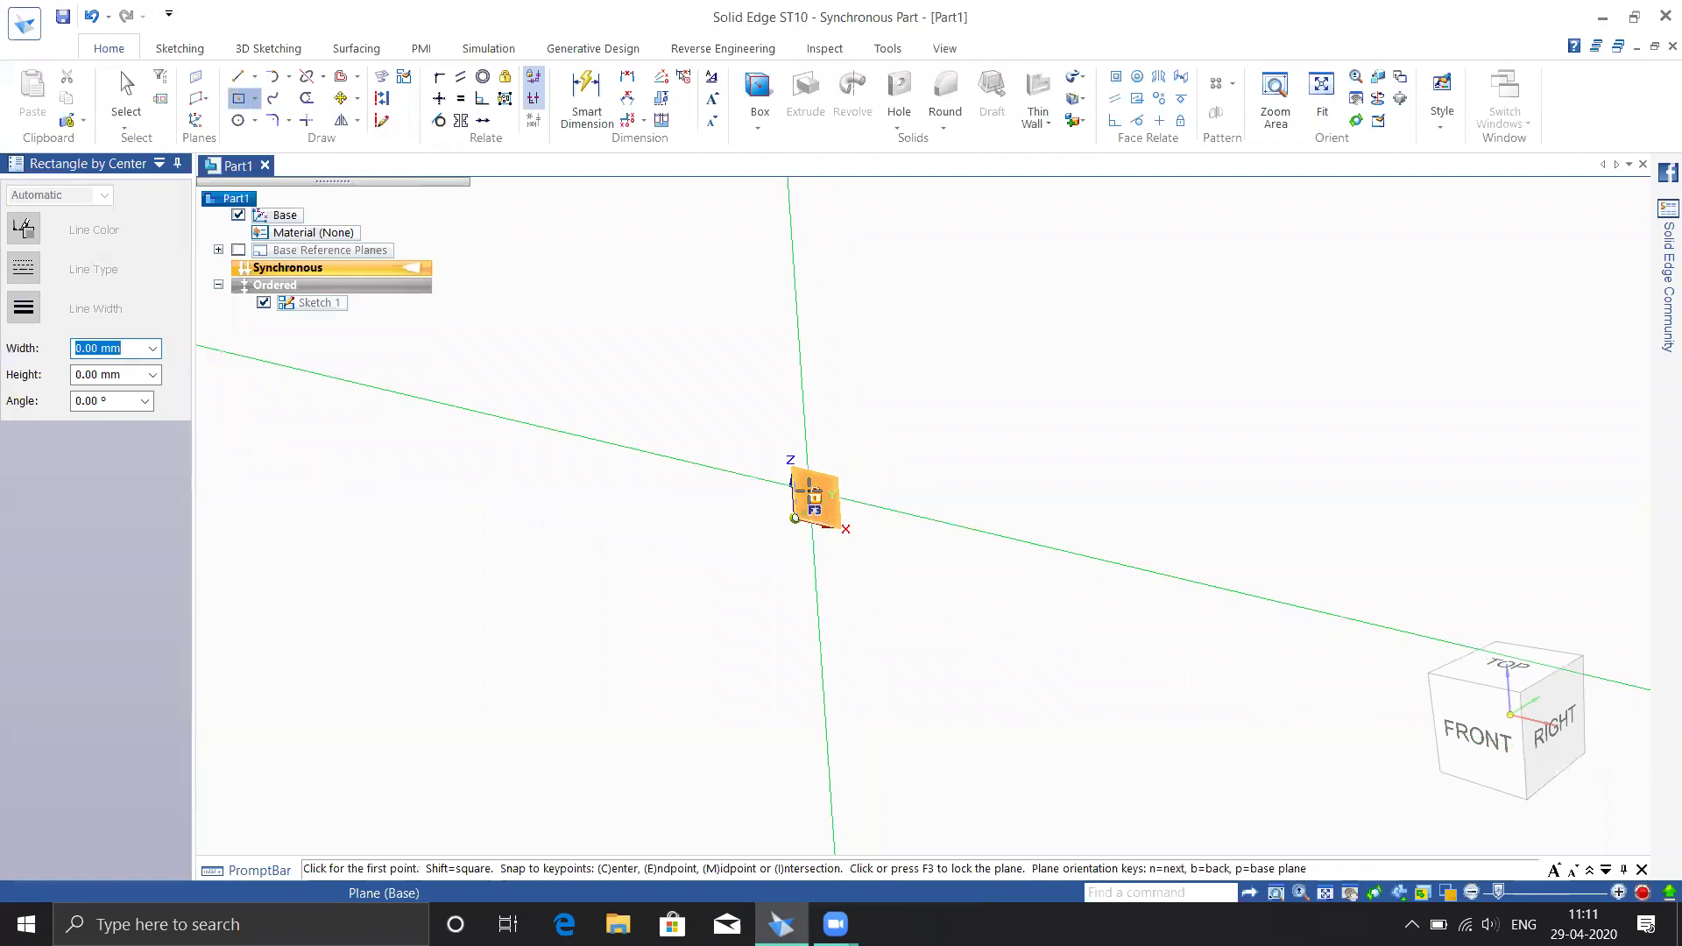
{"action": "middle_click_drag", "start_coordinate": [803, 481], "coordinate": [784, 526]}
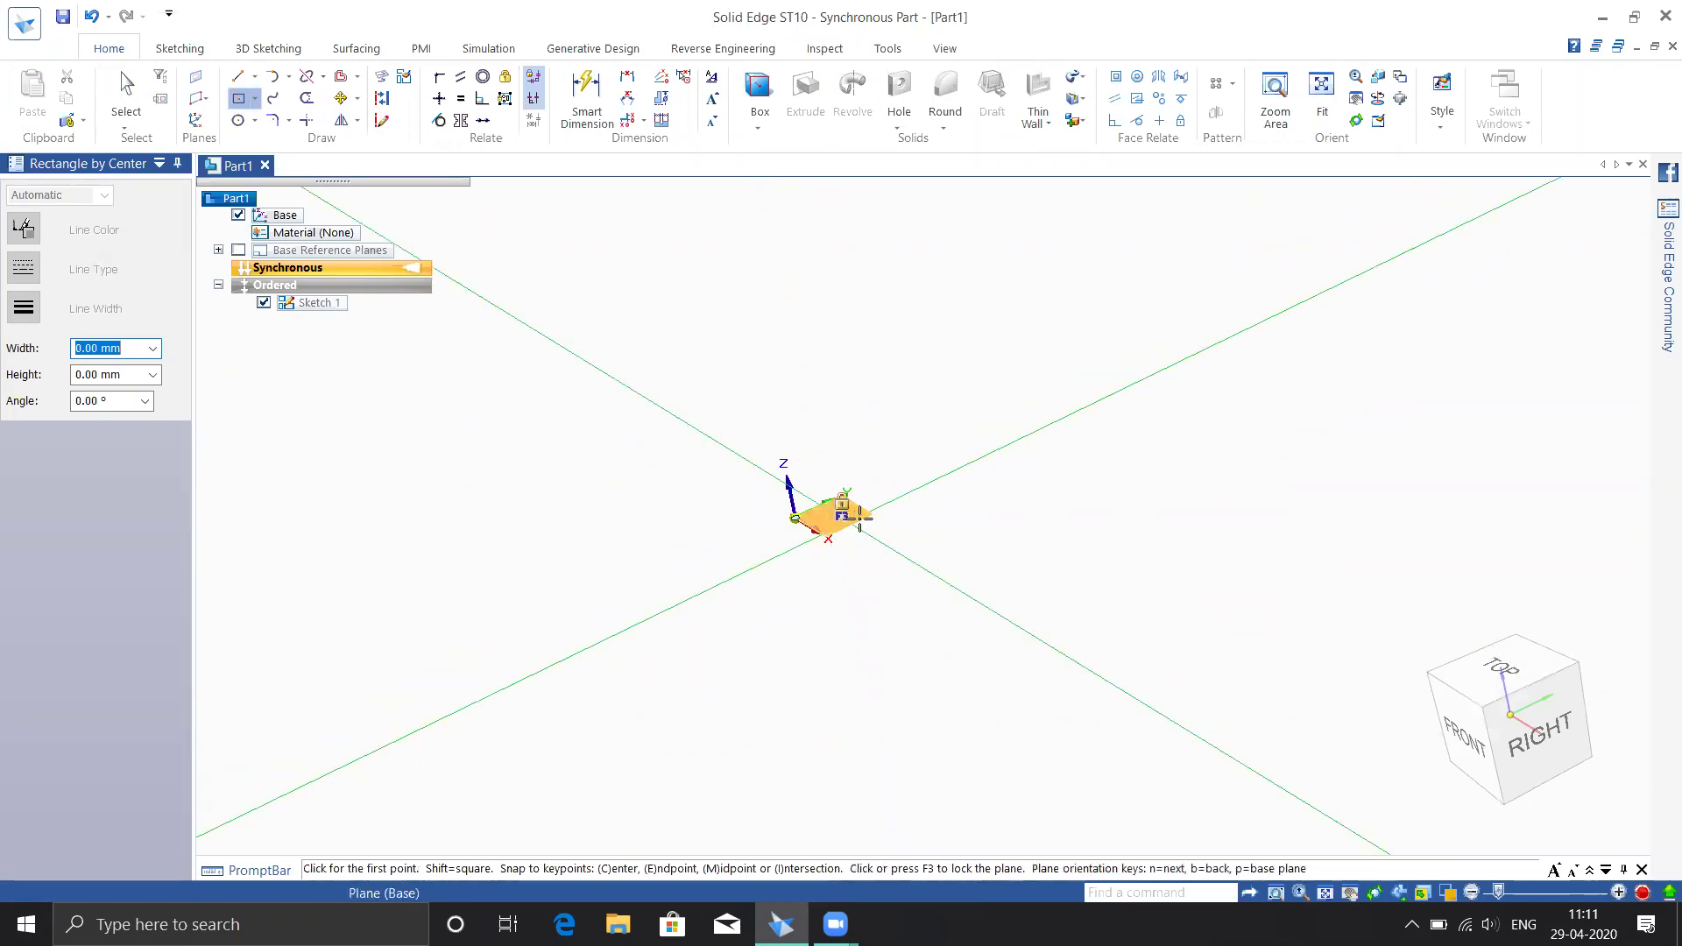
{"action": "middle_click_drag", "start_coordinate": [849, 517], "coordinate": [844, 518]}
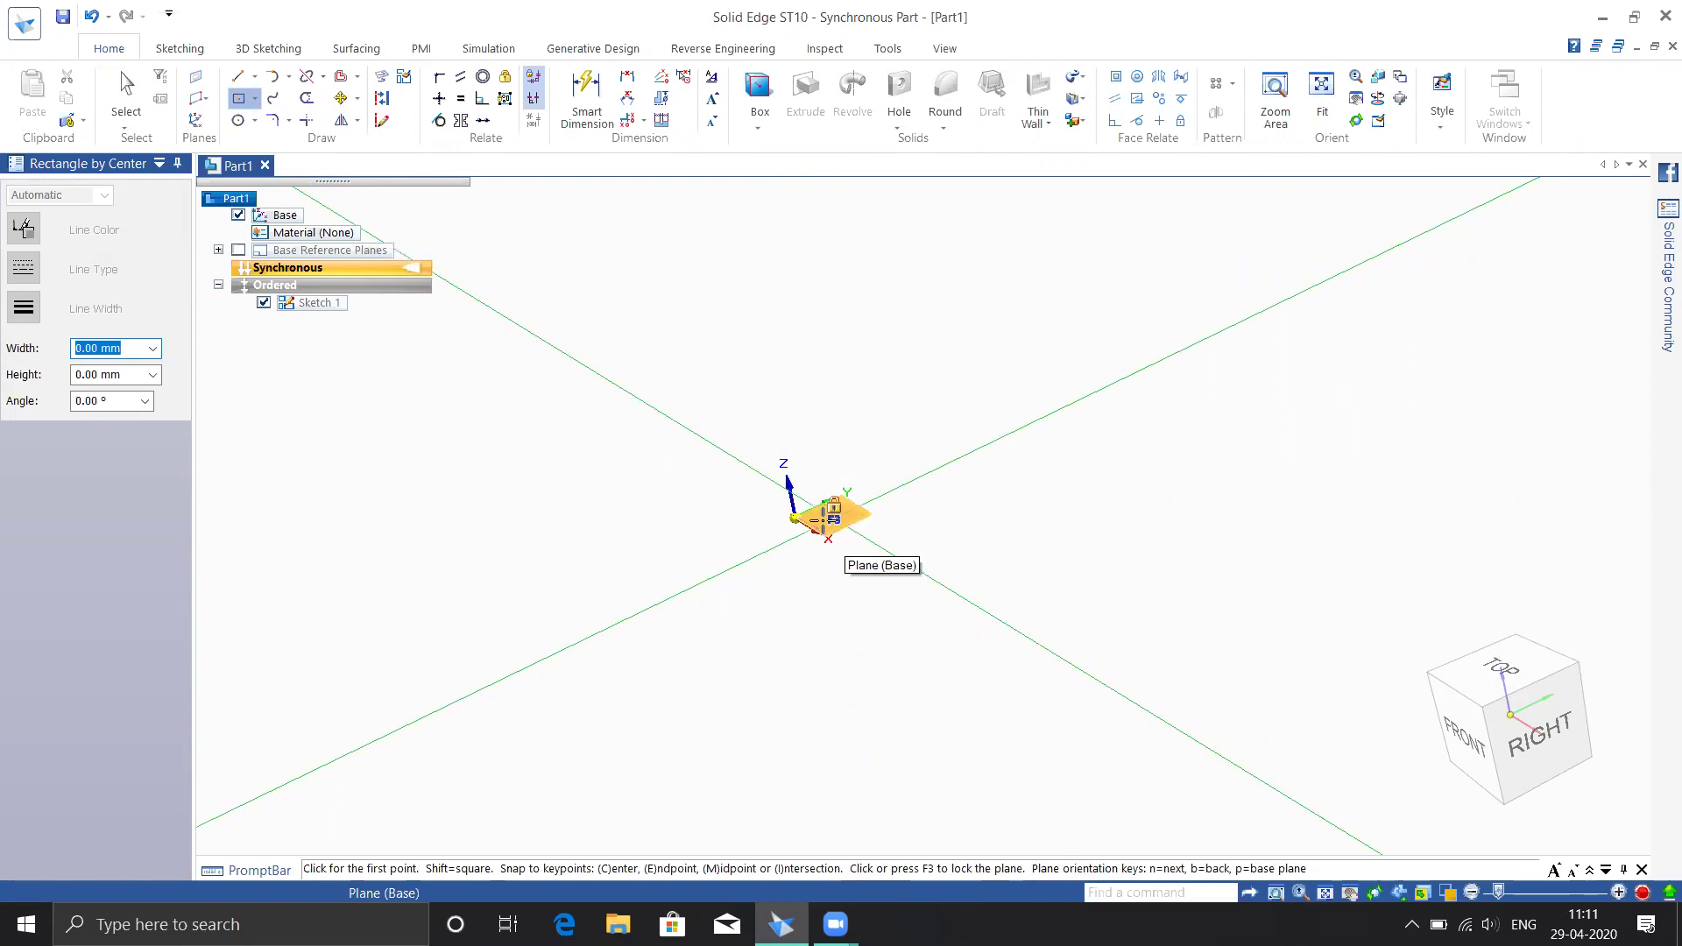
{"action": "key", "text": "F3"}
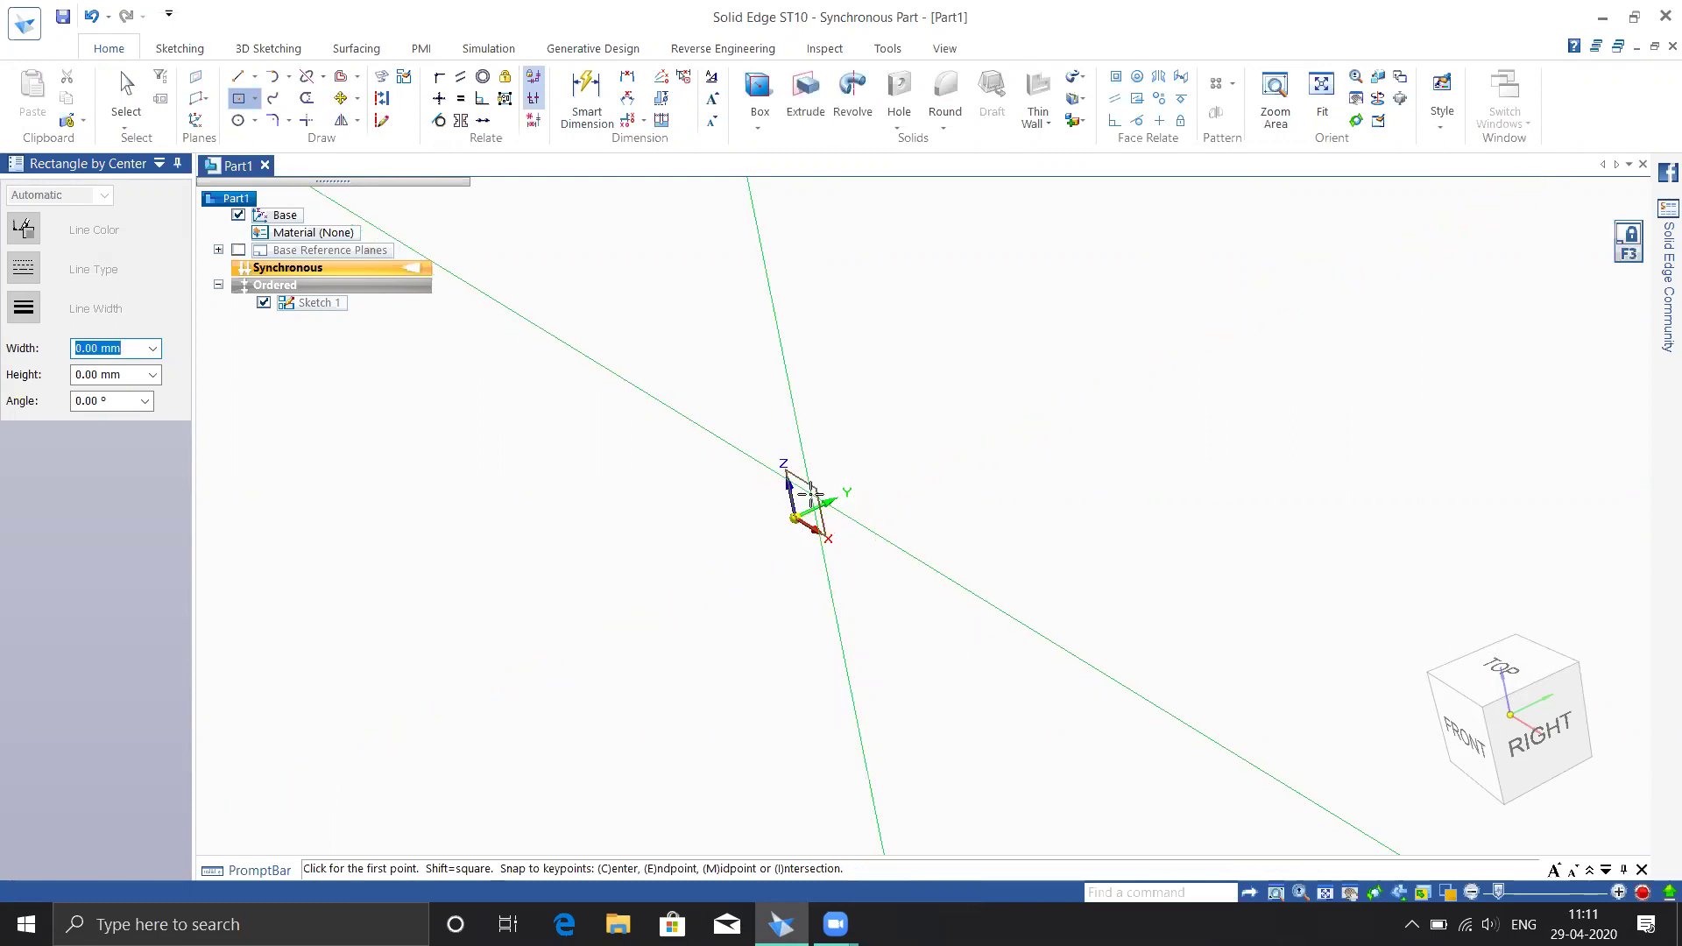
{"action": "key", "text": "F3"}
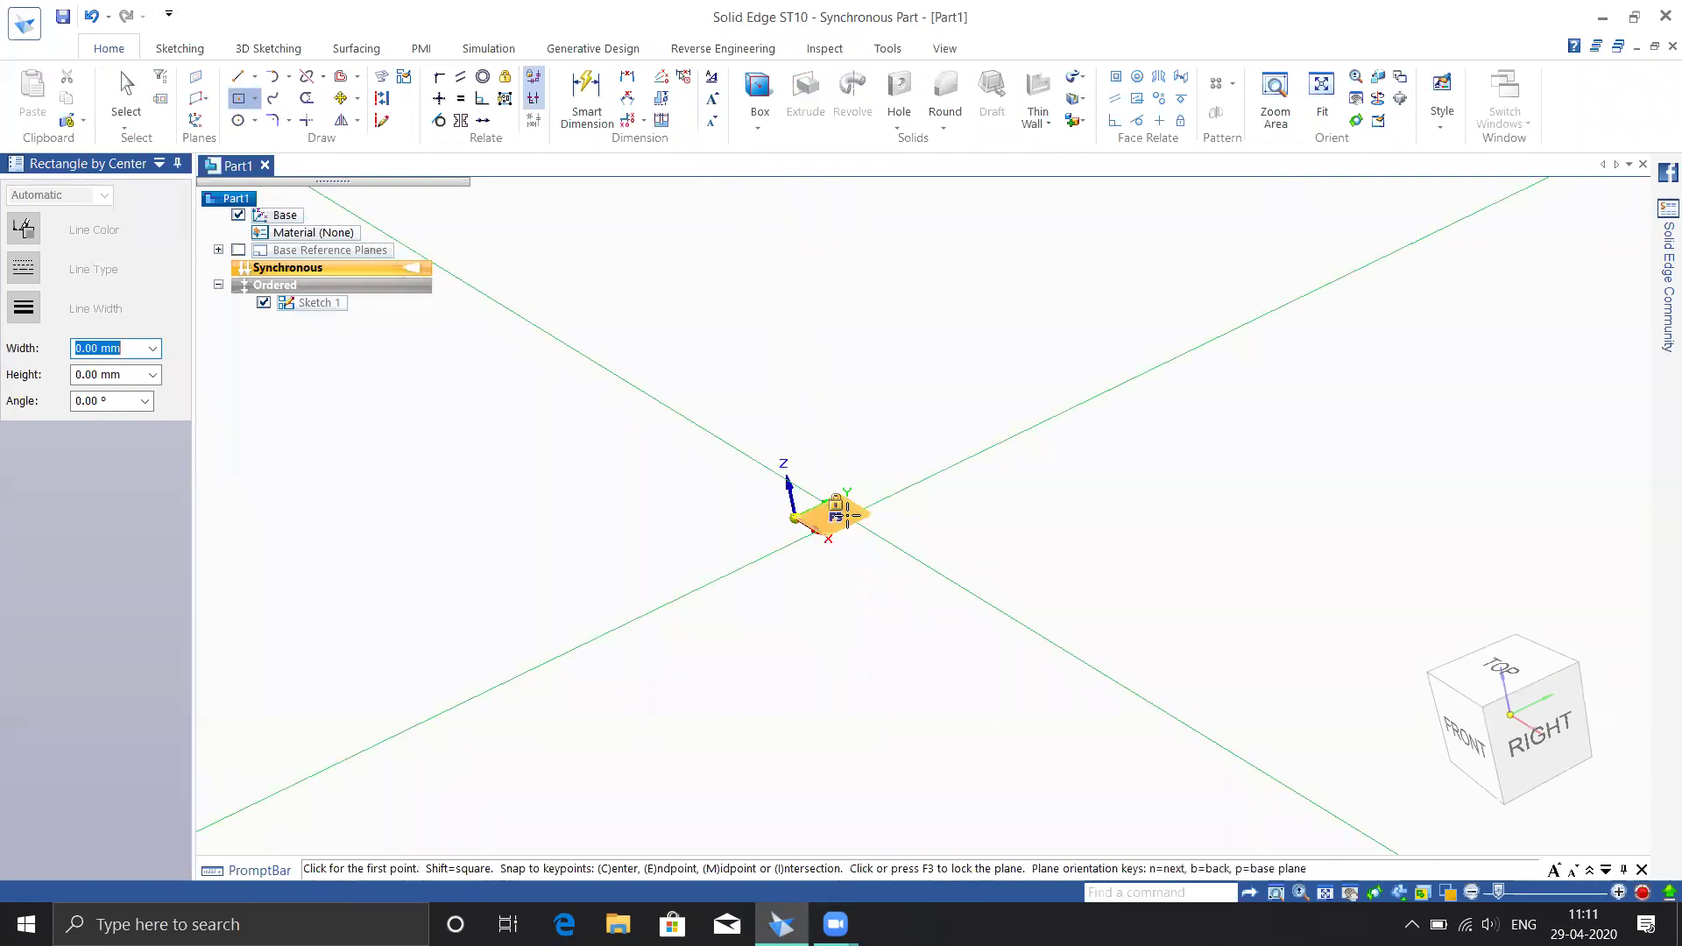
{"action": "key", "text": "F3"}
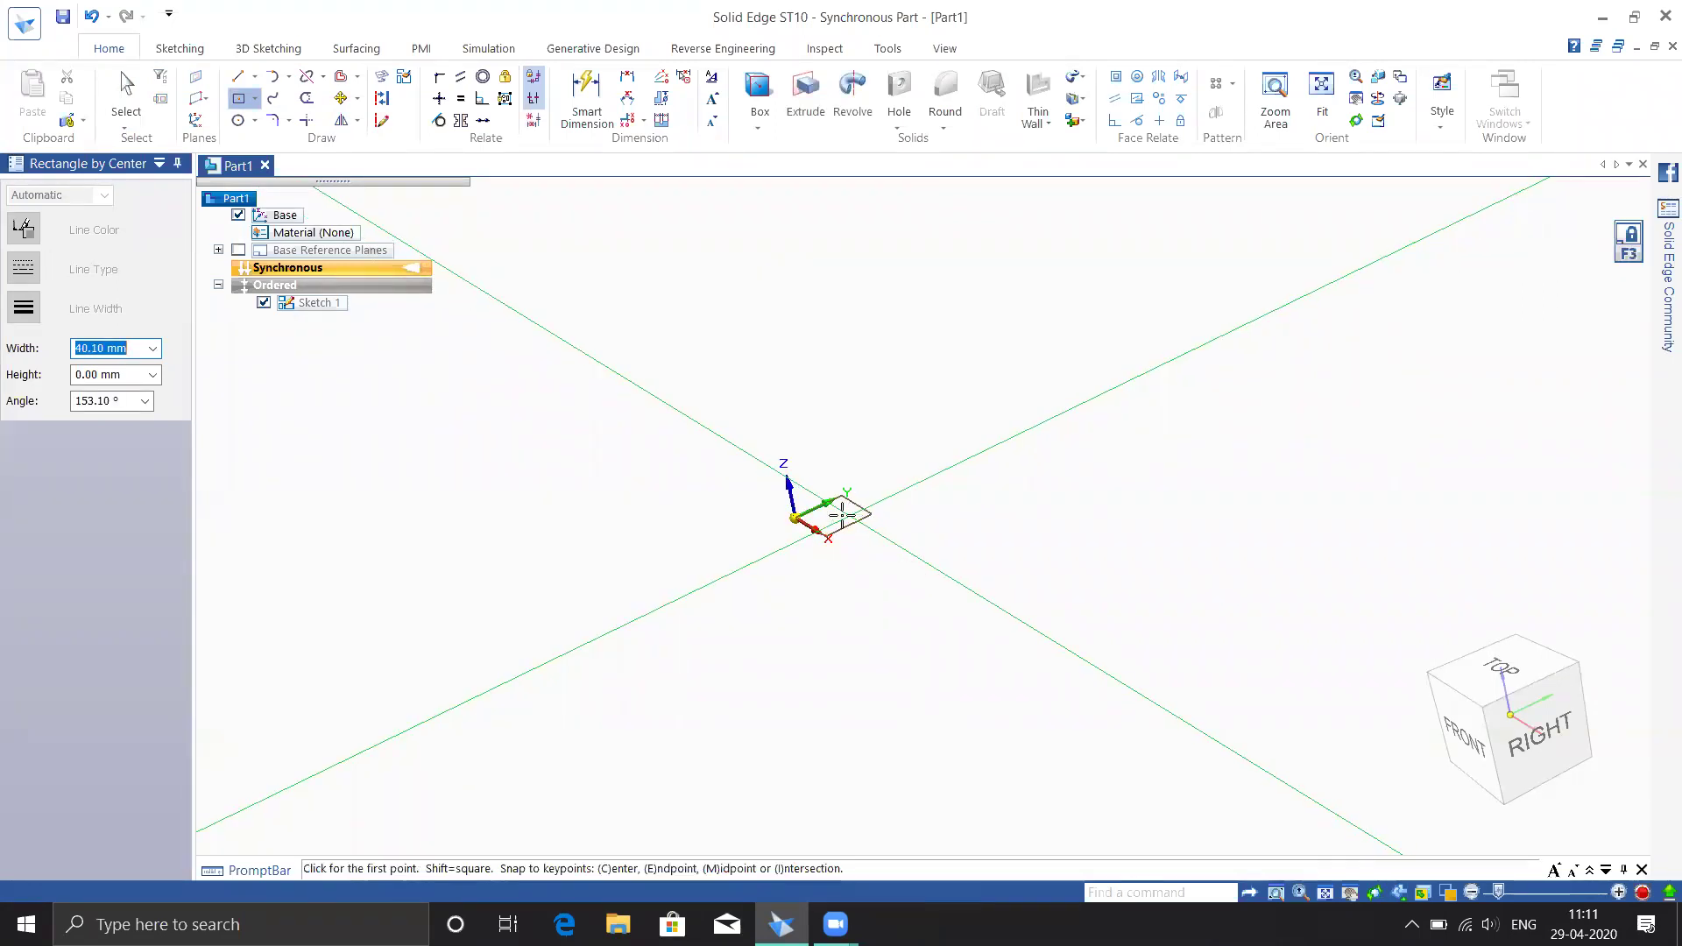
{"action": "left_click", "coordinate": [795, 517]}
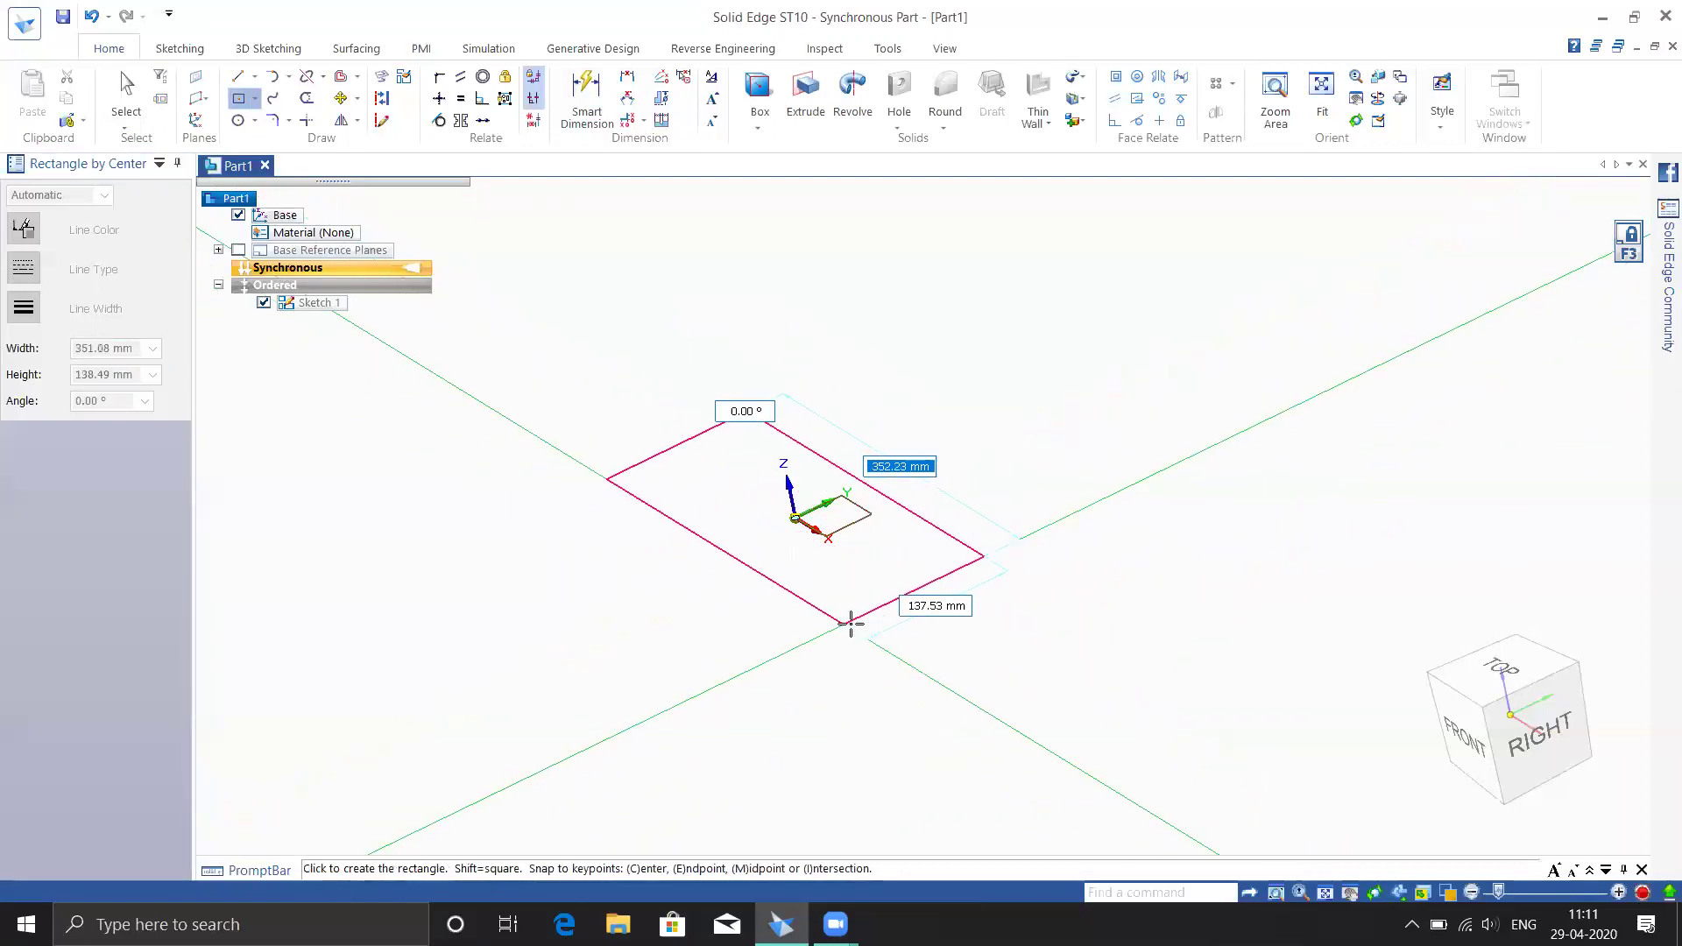
{"action": "left_click", "coordinate": [850, 623]}
{"action": "middle_click_drag", "start_coordinate": [934, 725], "coordinate": [1039, 679]}
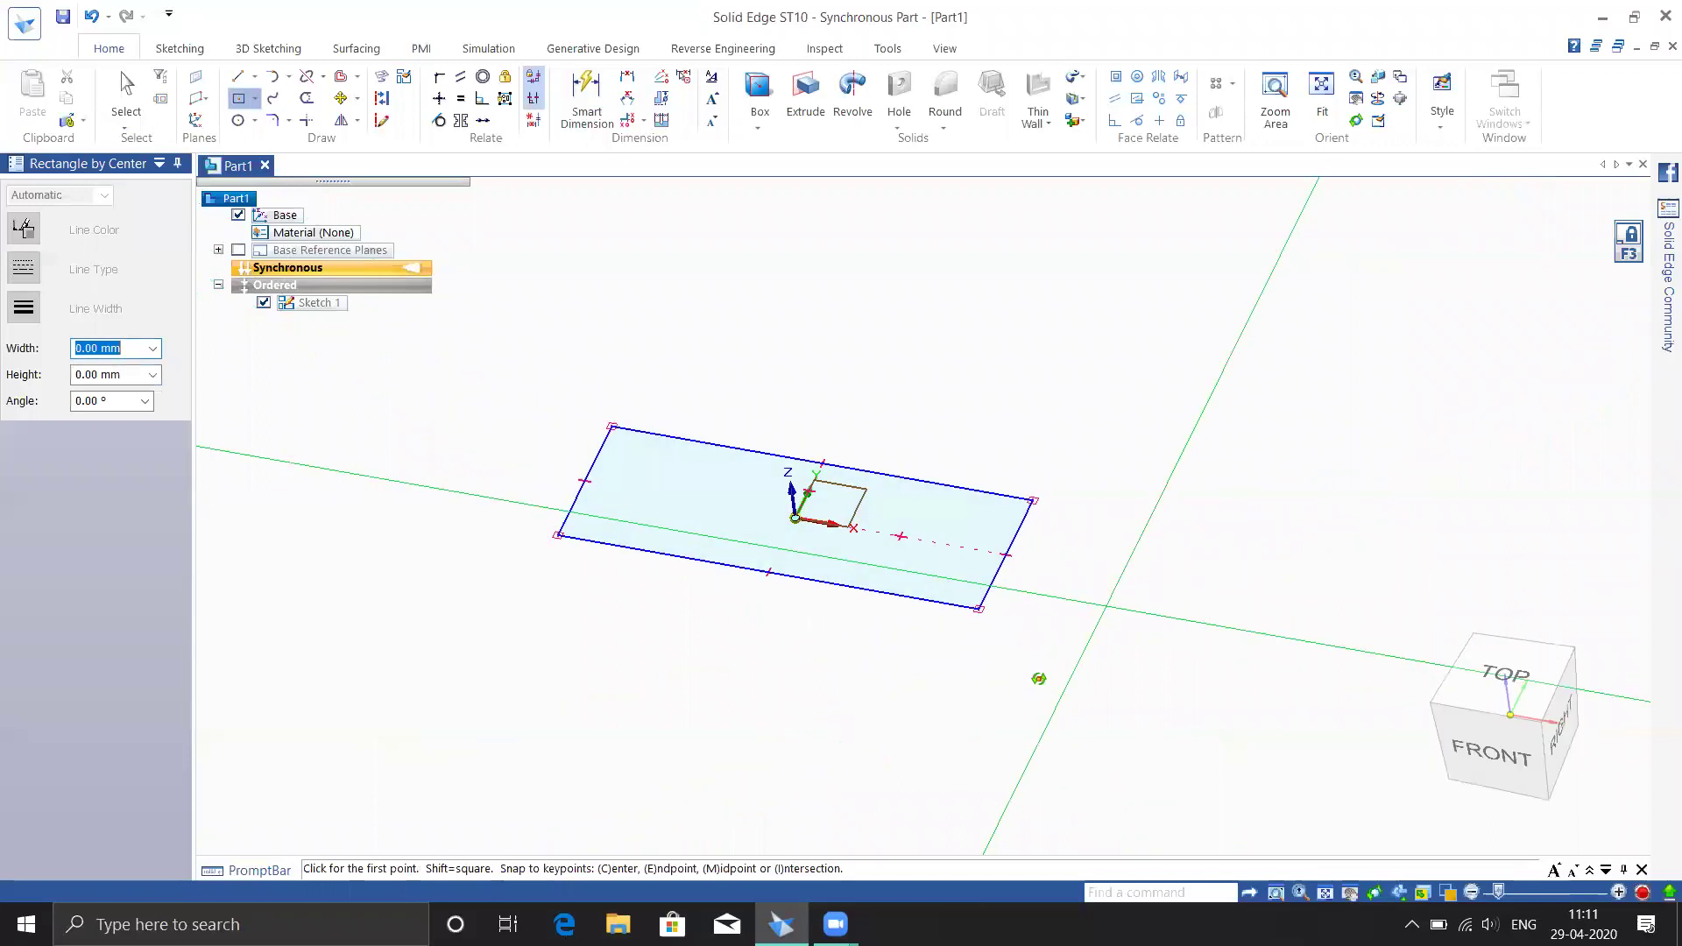
Draw two smaller two-point rectangles inside the large one: one in its back corner, one about 88 by 45 mm on its front edge
{"action": "left_click", "coordinate": [256, 99]}
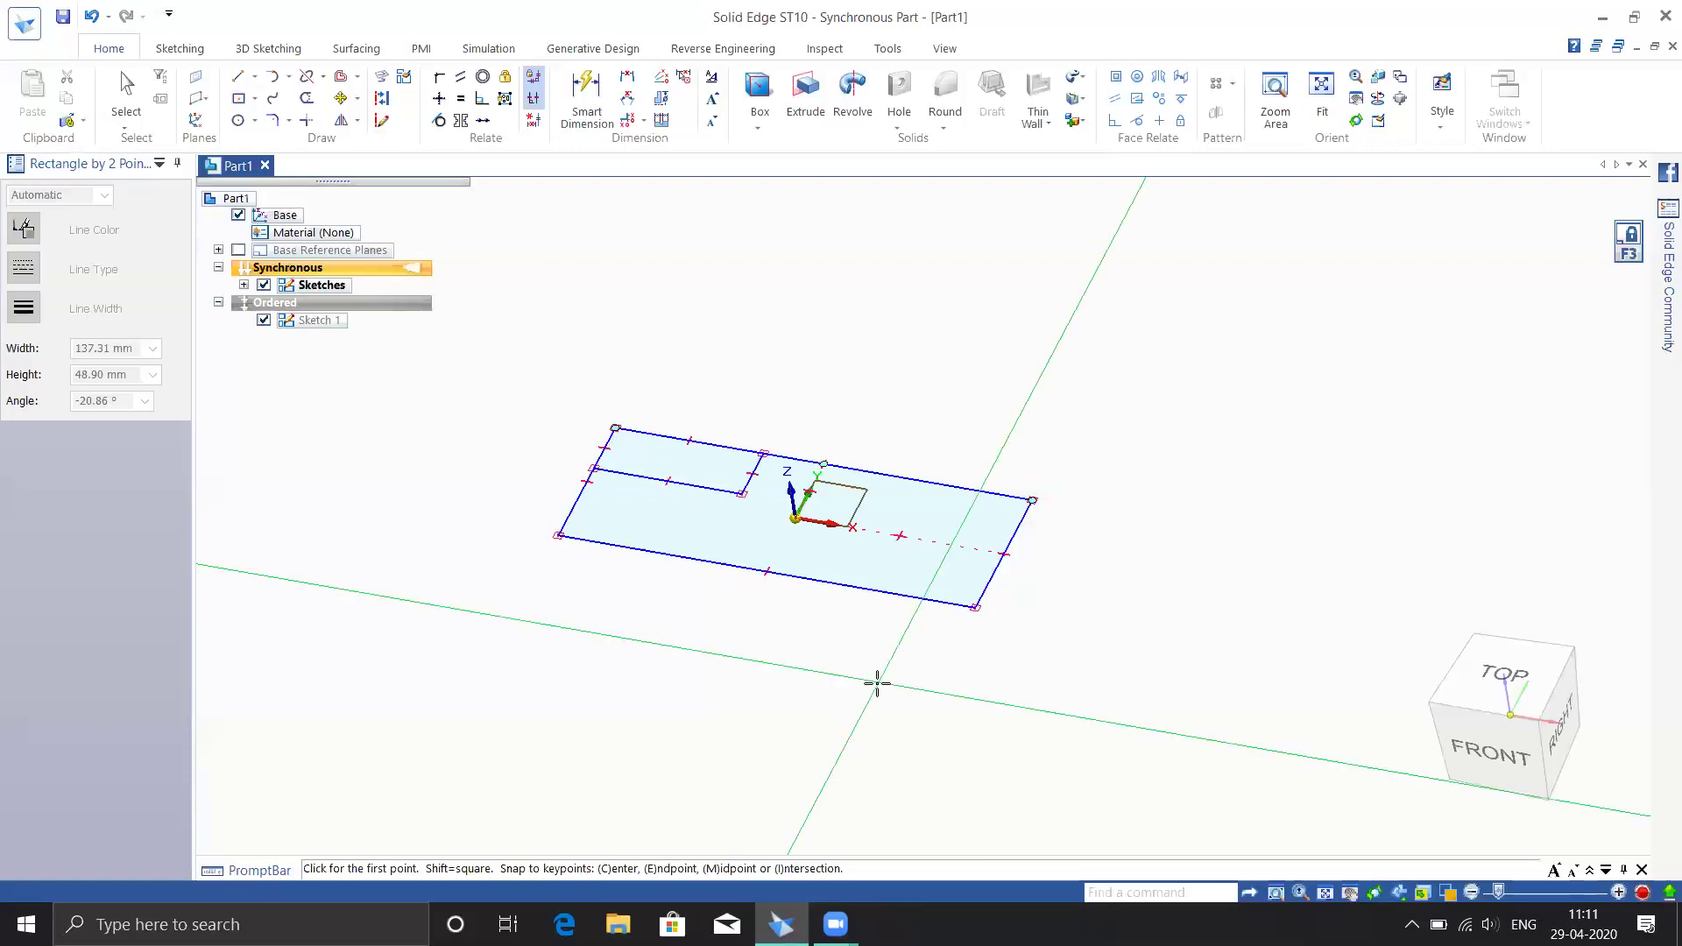
{"action": "left_click", "coordinate": [912, 583]}
{"action": "left_click", "coordinate": [836, 543]}
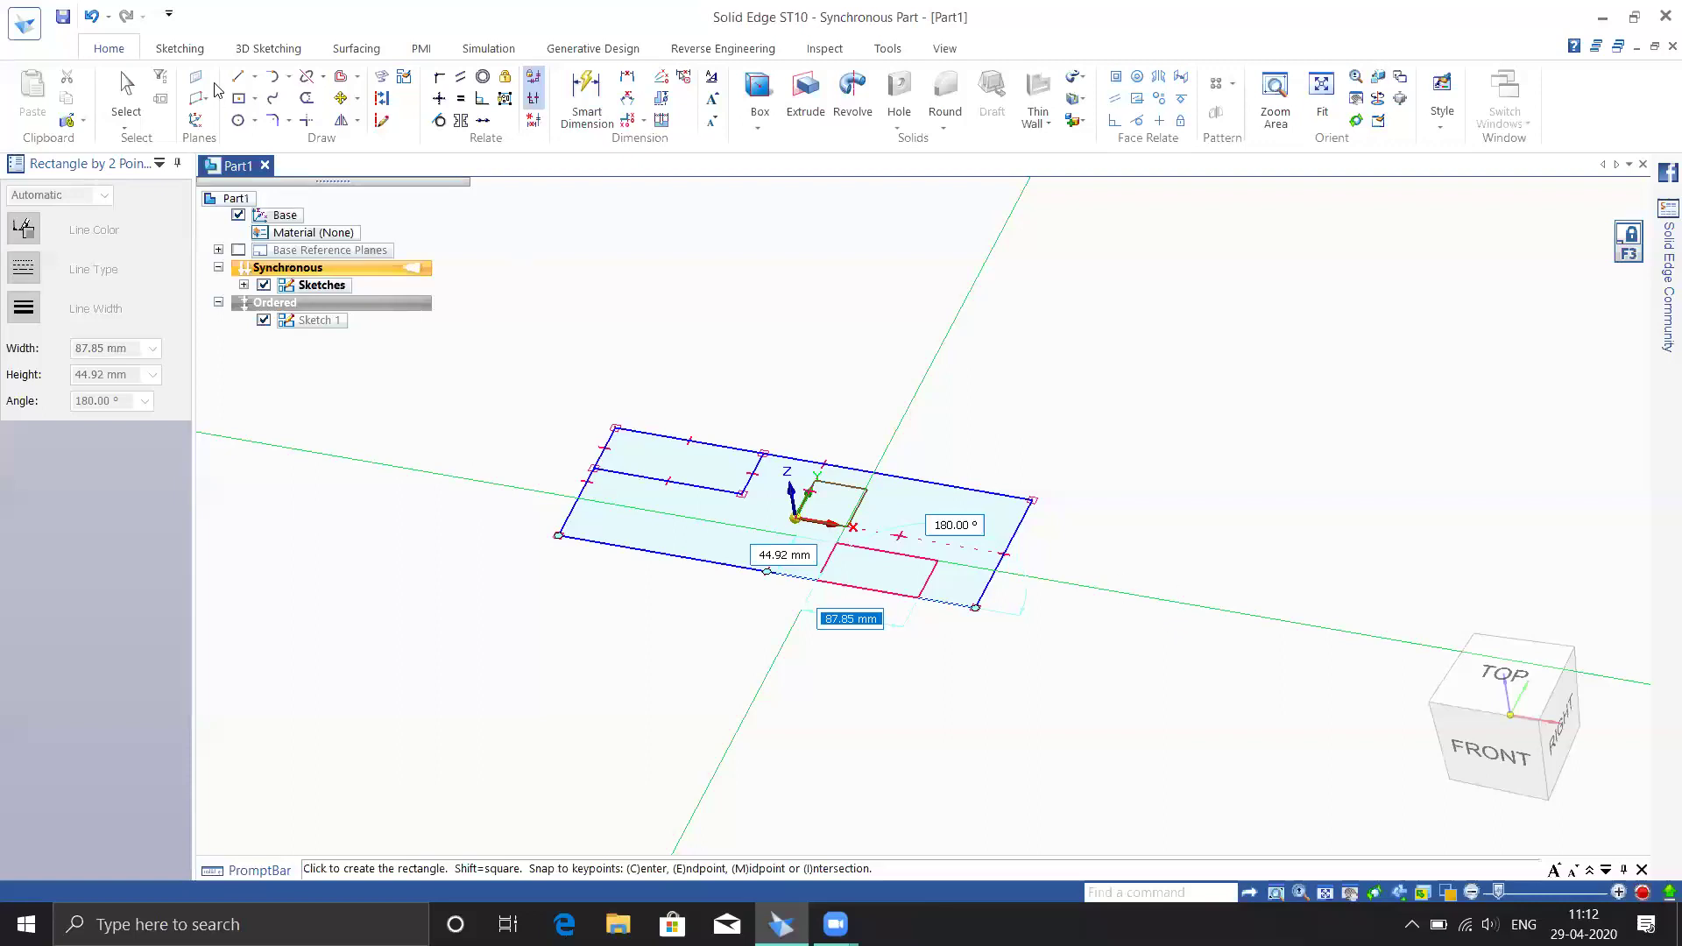
{"action": "key", "text": "Return"}
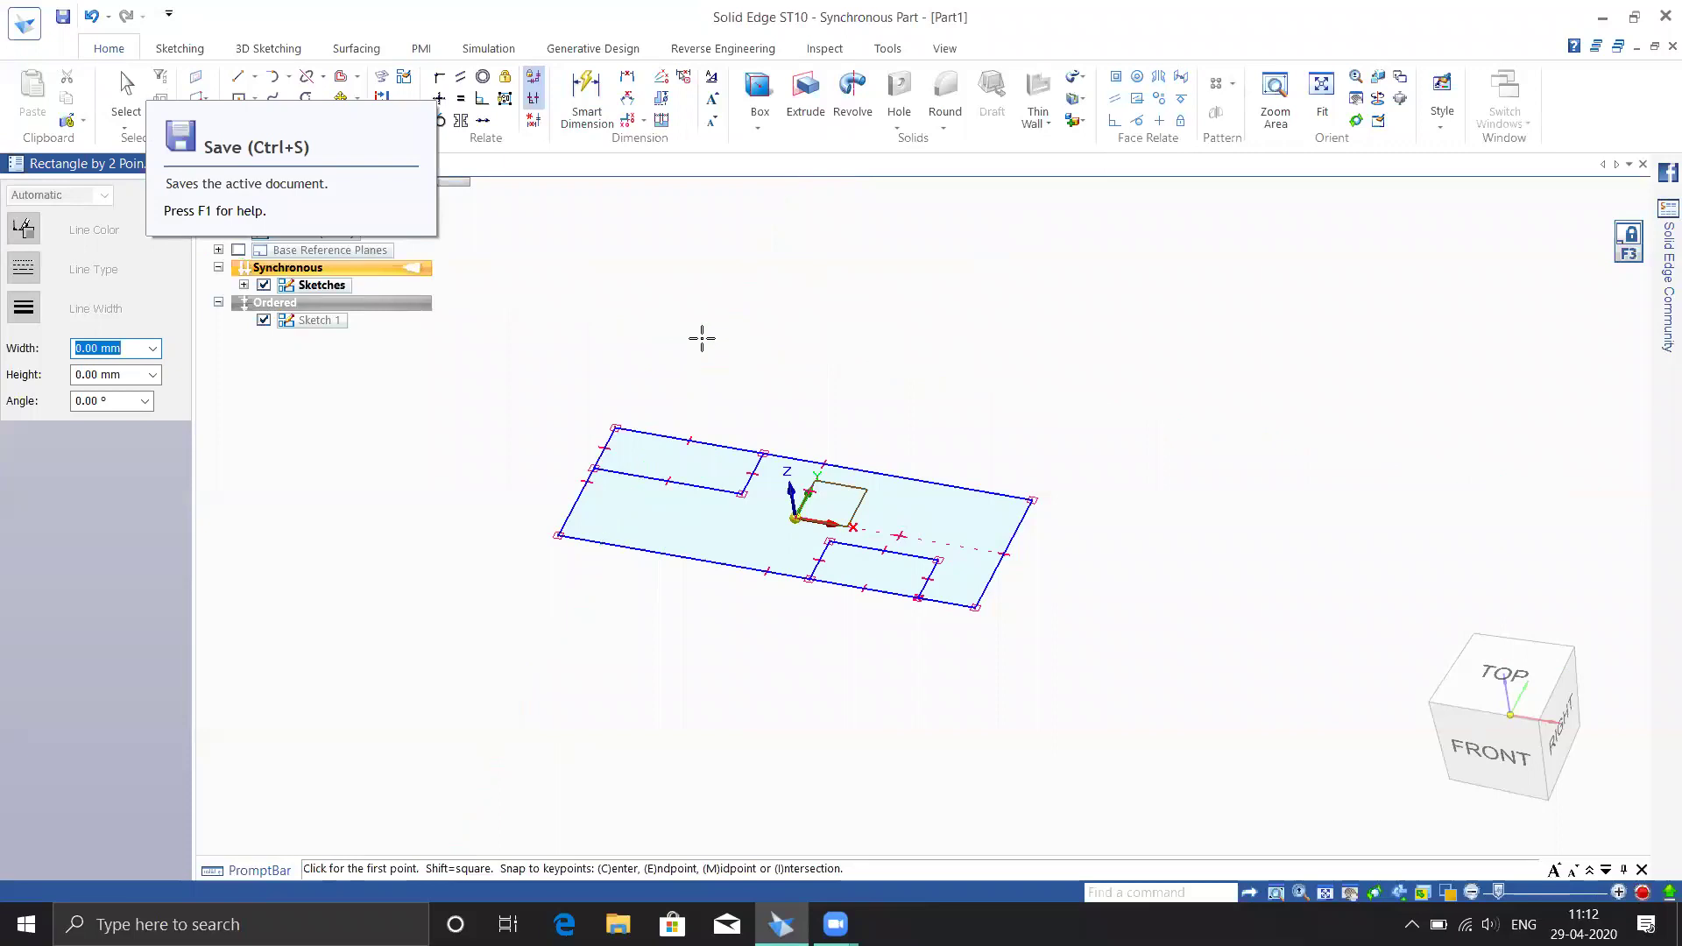
{"action": "key", "text": "Escape"}
Try a symmetric extrusion of the large stepped sketch region, about 518 mm in total, and look through its treatment options
{"action": "middle_click_drag", "start_coordinate": [485, 464], "coordinate": [432, 545]}
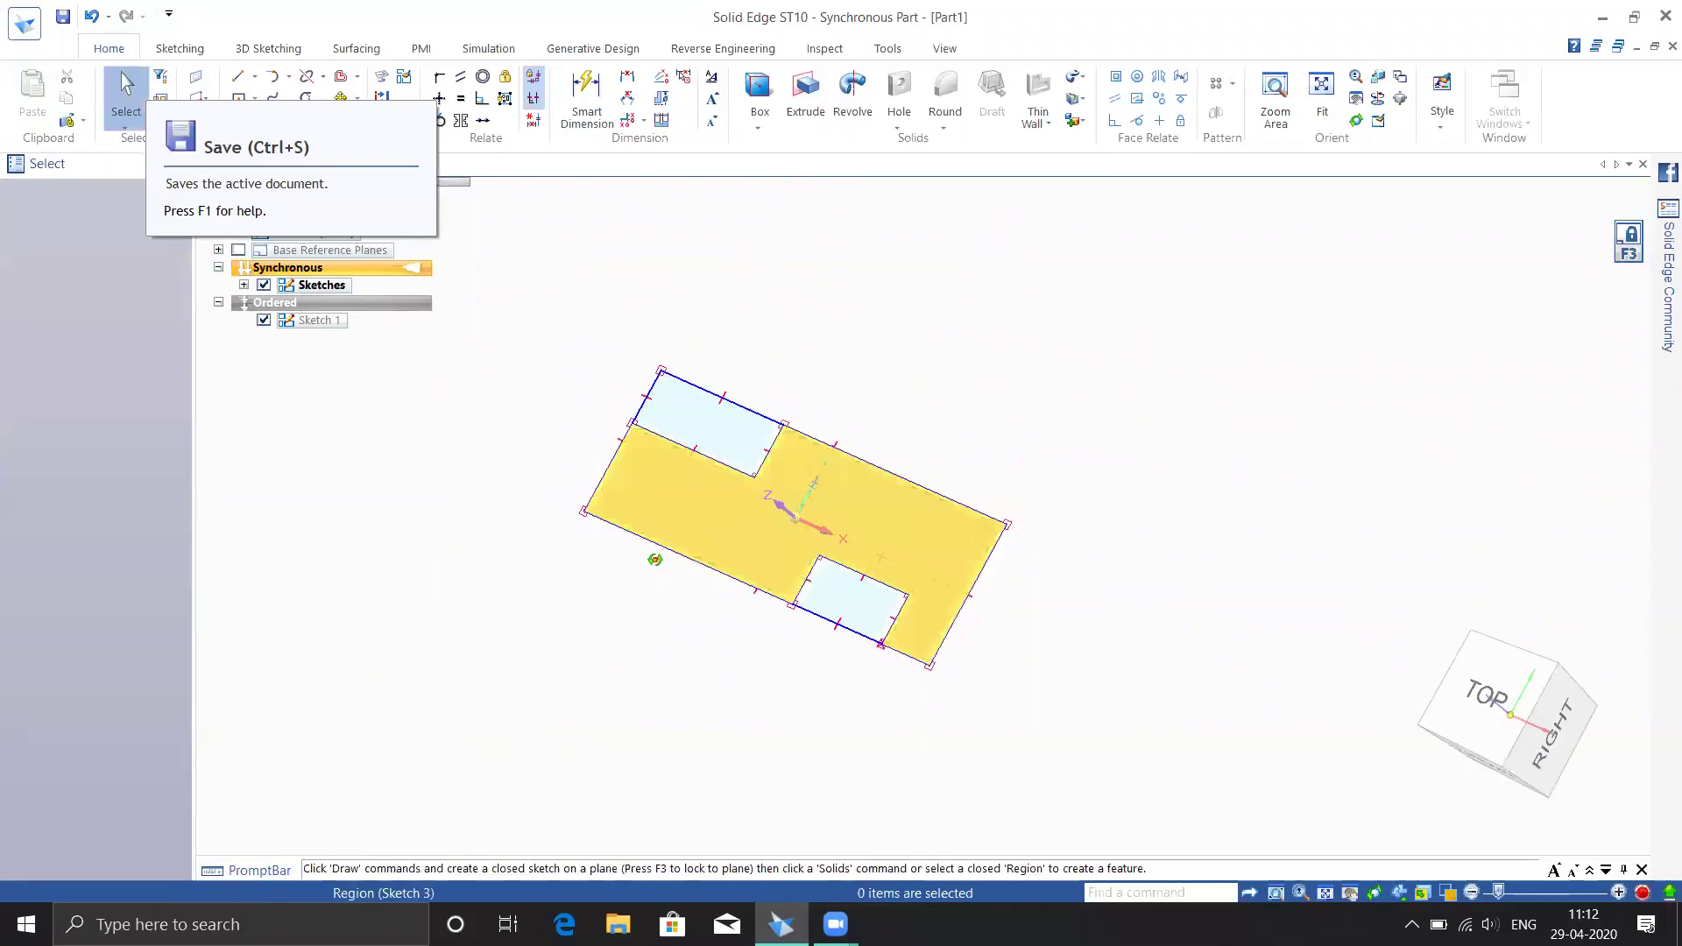
{"action": "middle_click_drag", "start_coordinate": [645, 549], "coordinate": [542, 628]}
{"action": "mouse_move", "coordinate": [557, 571]}
{"action": "middle_mouse_down"}
{"action": "mouse_move", "coordinate": [537, 606]}
{"action": "mouse_move", "coordinate": [499, 417]}
{"action": "middle_mouse_up"}
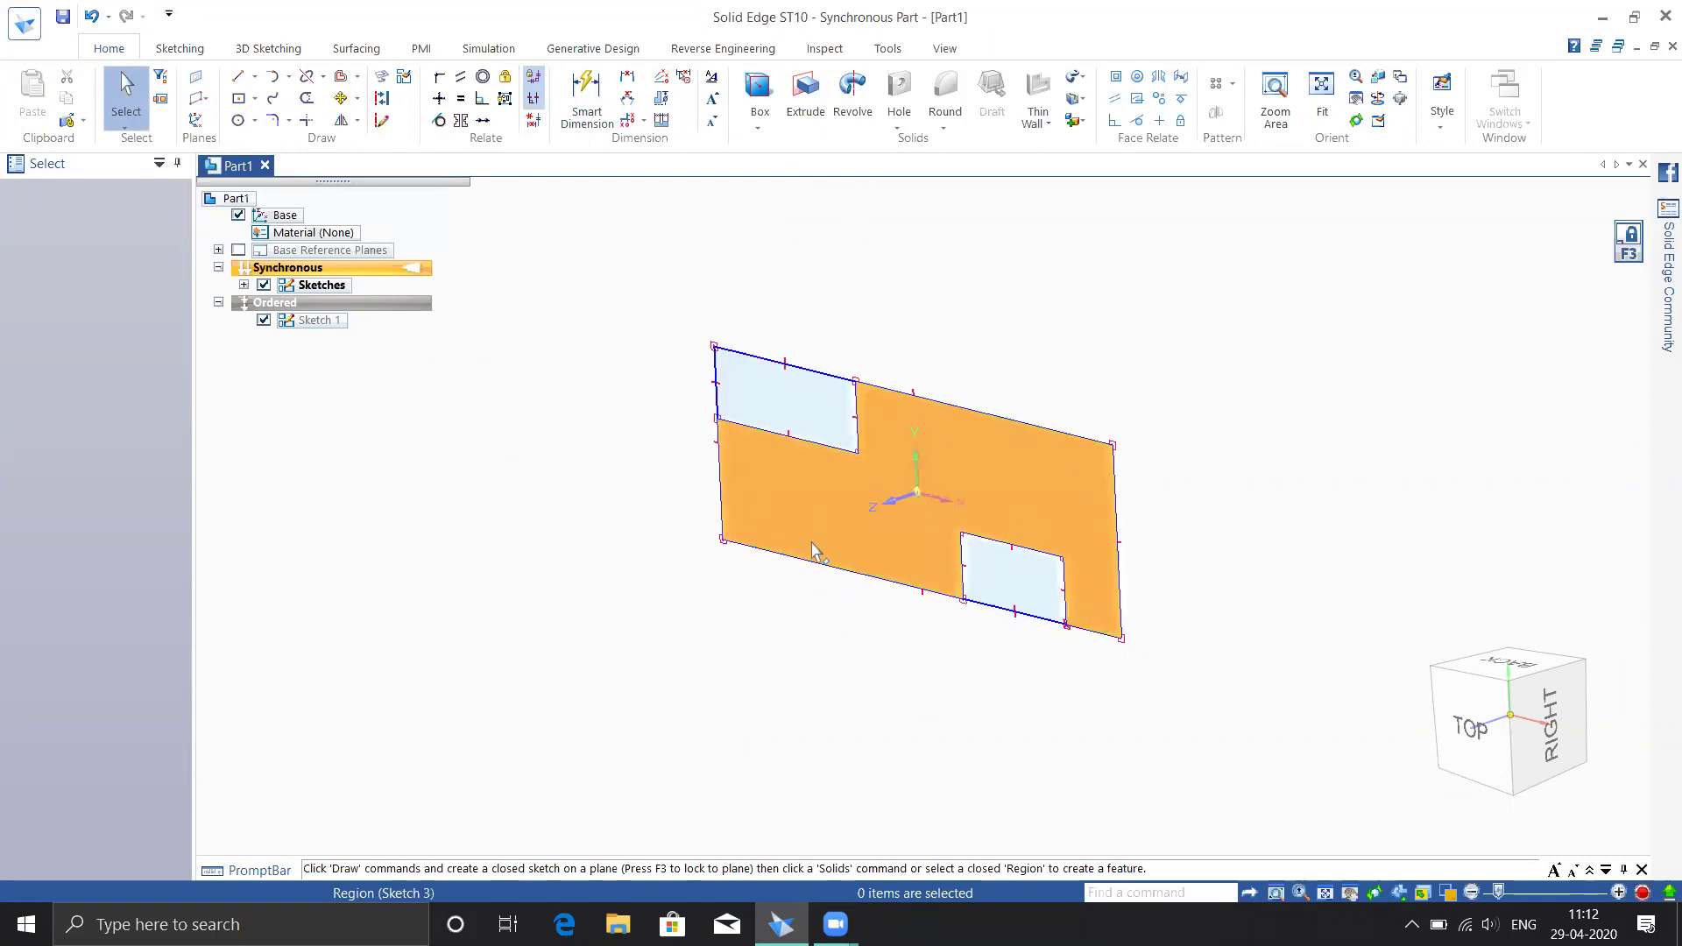
{"action": "left_click", "coordinate": [816, 497]}
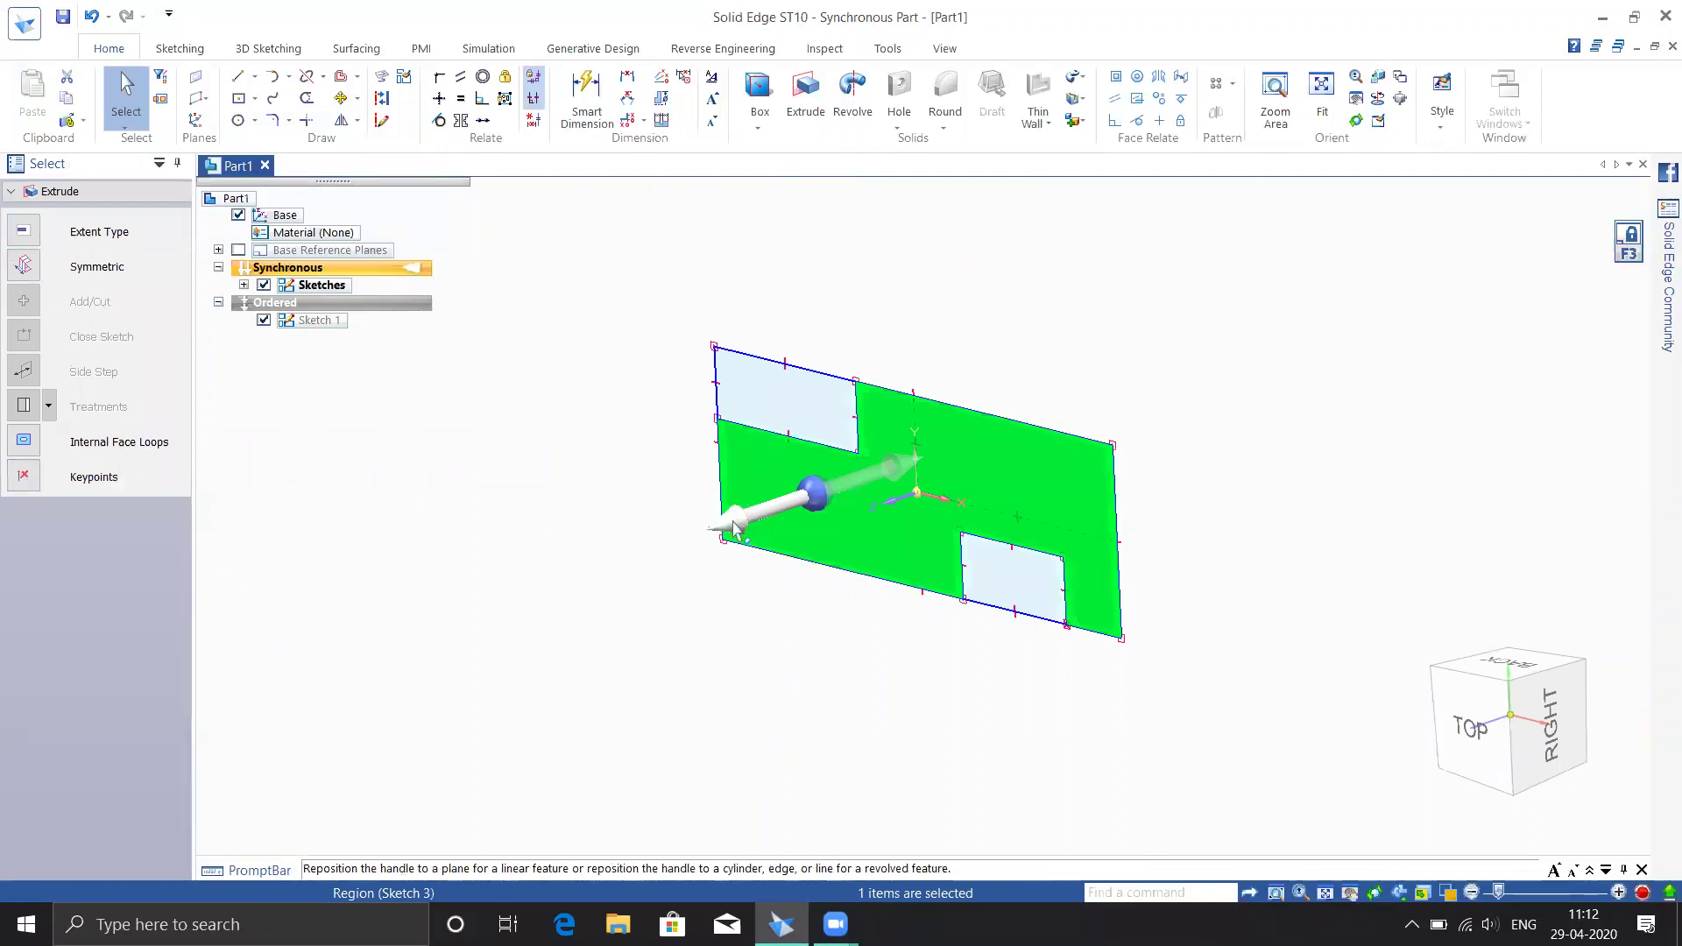
{"action": "left_click", "coordinate": [895, 477]}
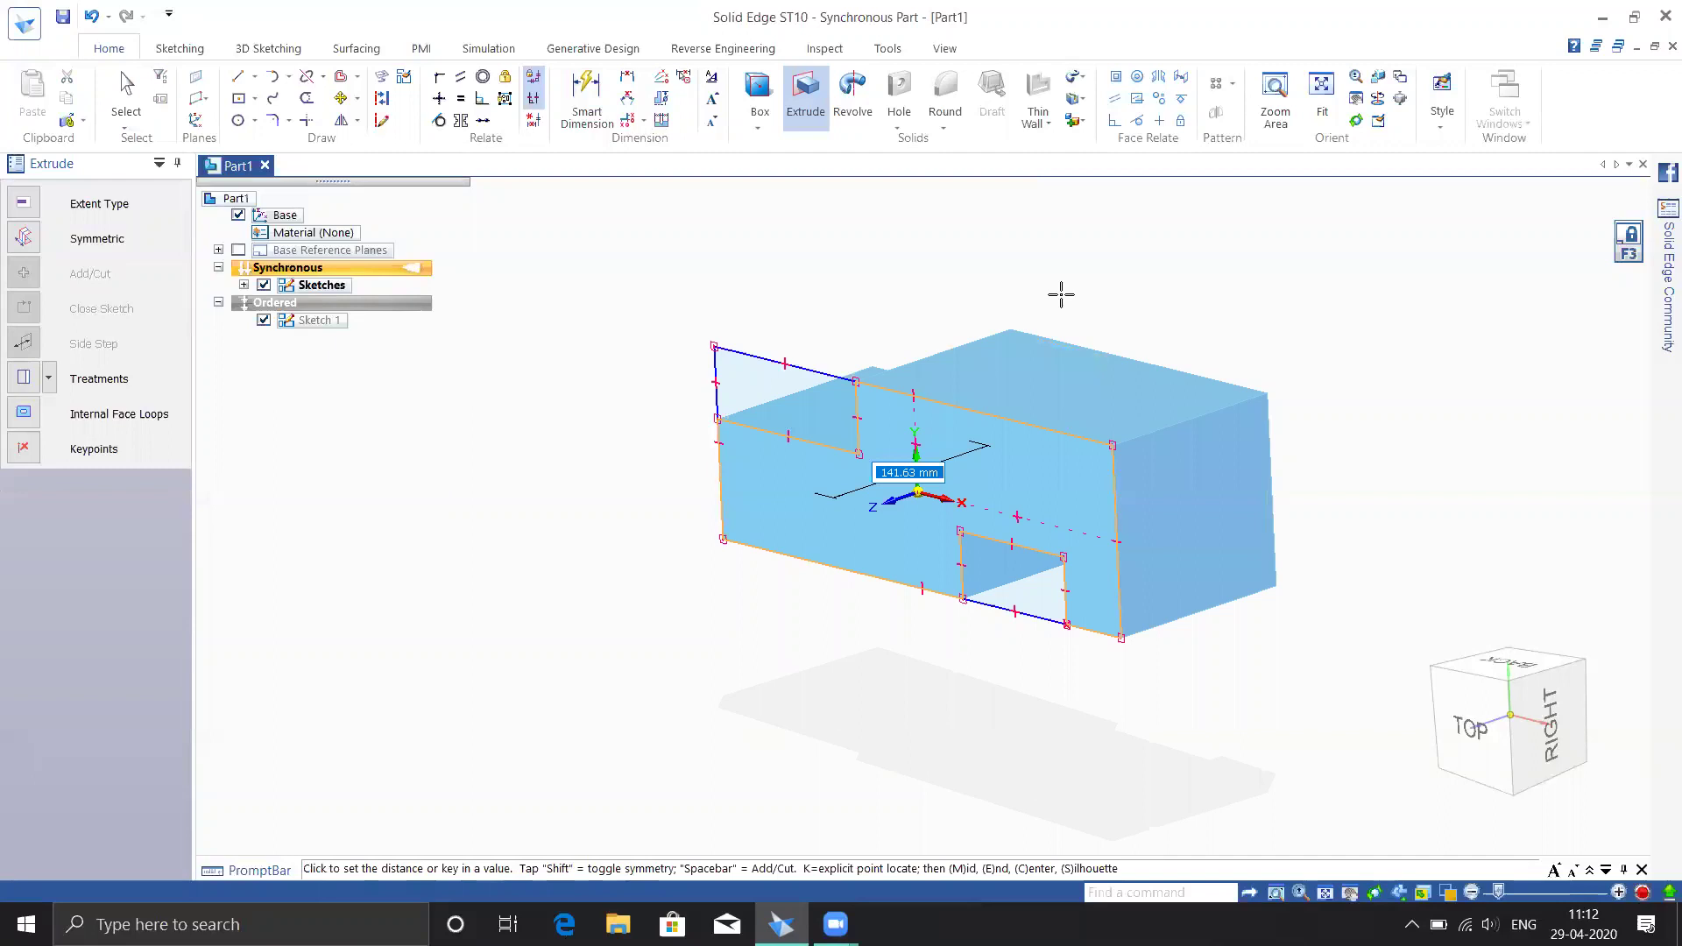
{"action": "left_click", "coordinate": [18, 242]}
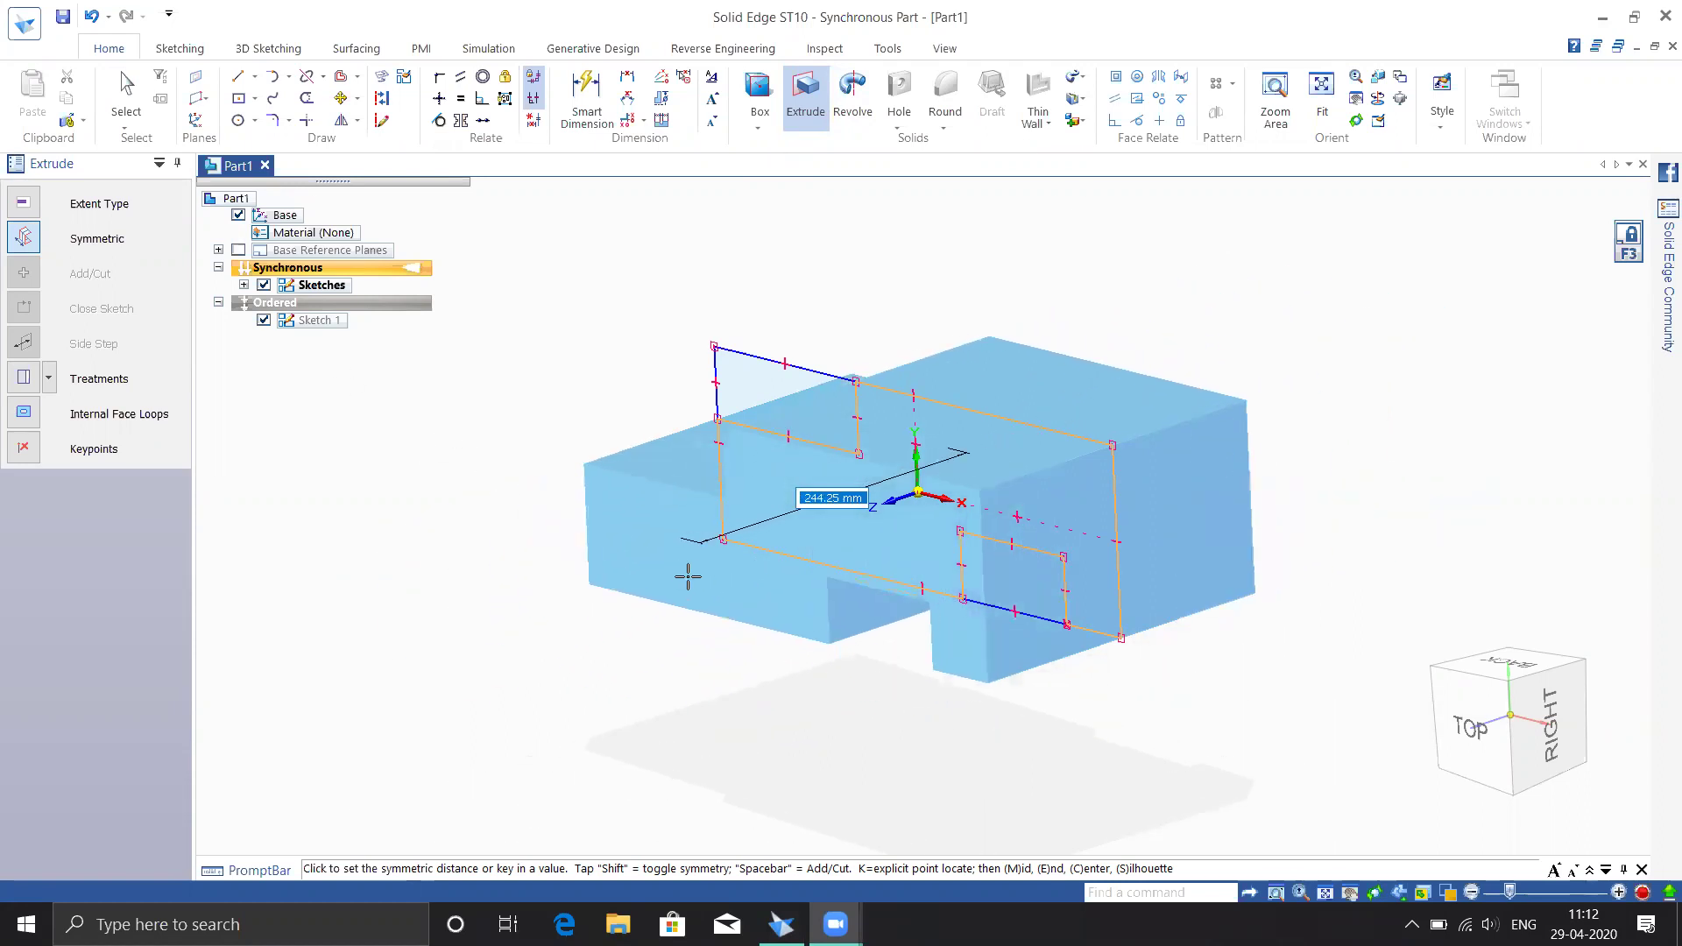
{"action": "left_click", "coordinate": [50, 379]}
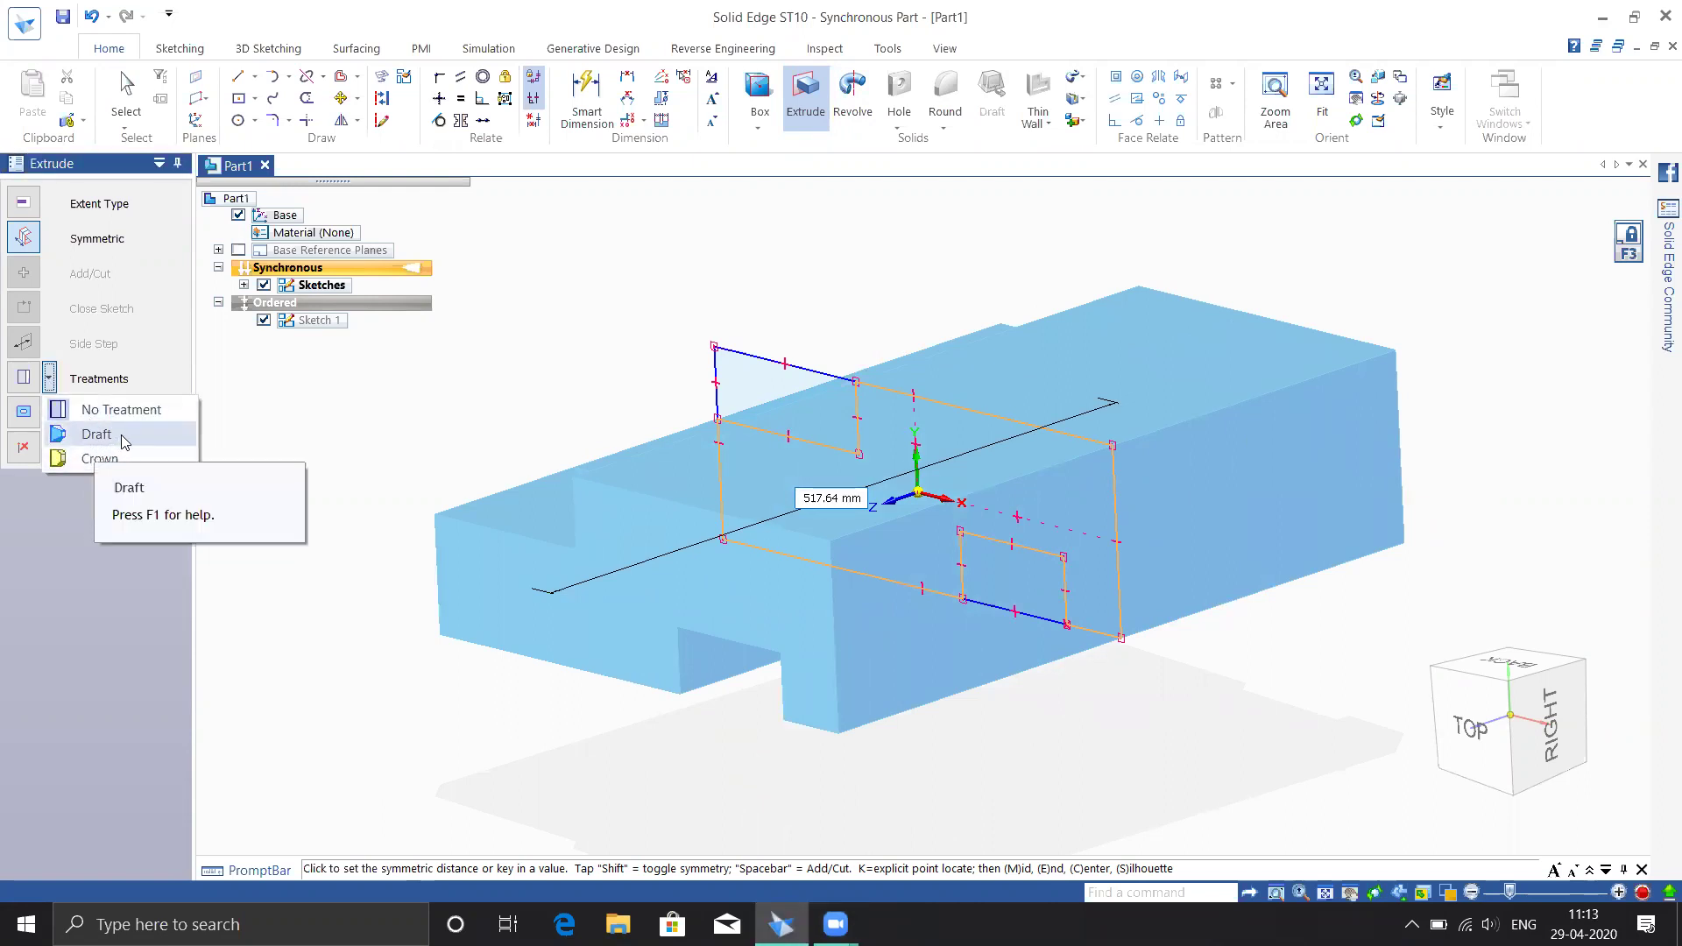
{"action": "key", "text": "Escape"}
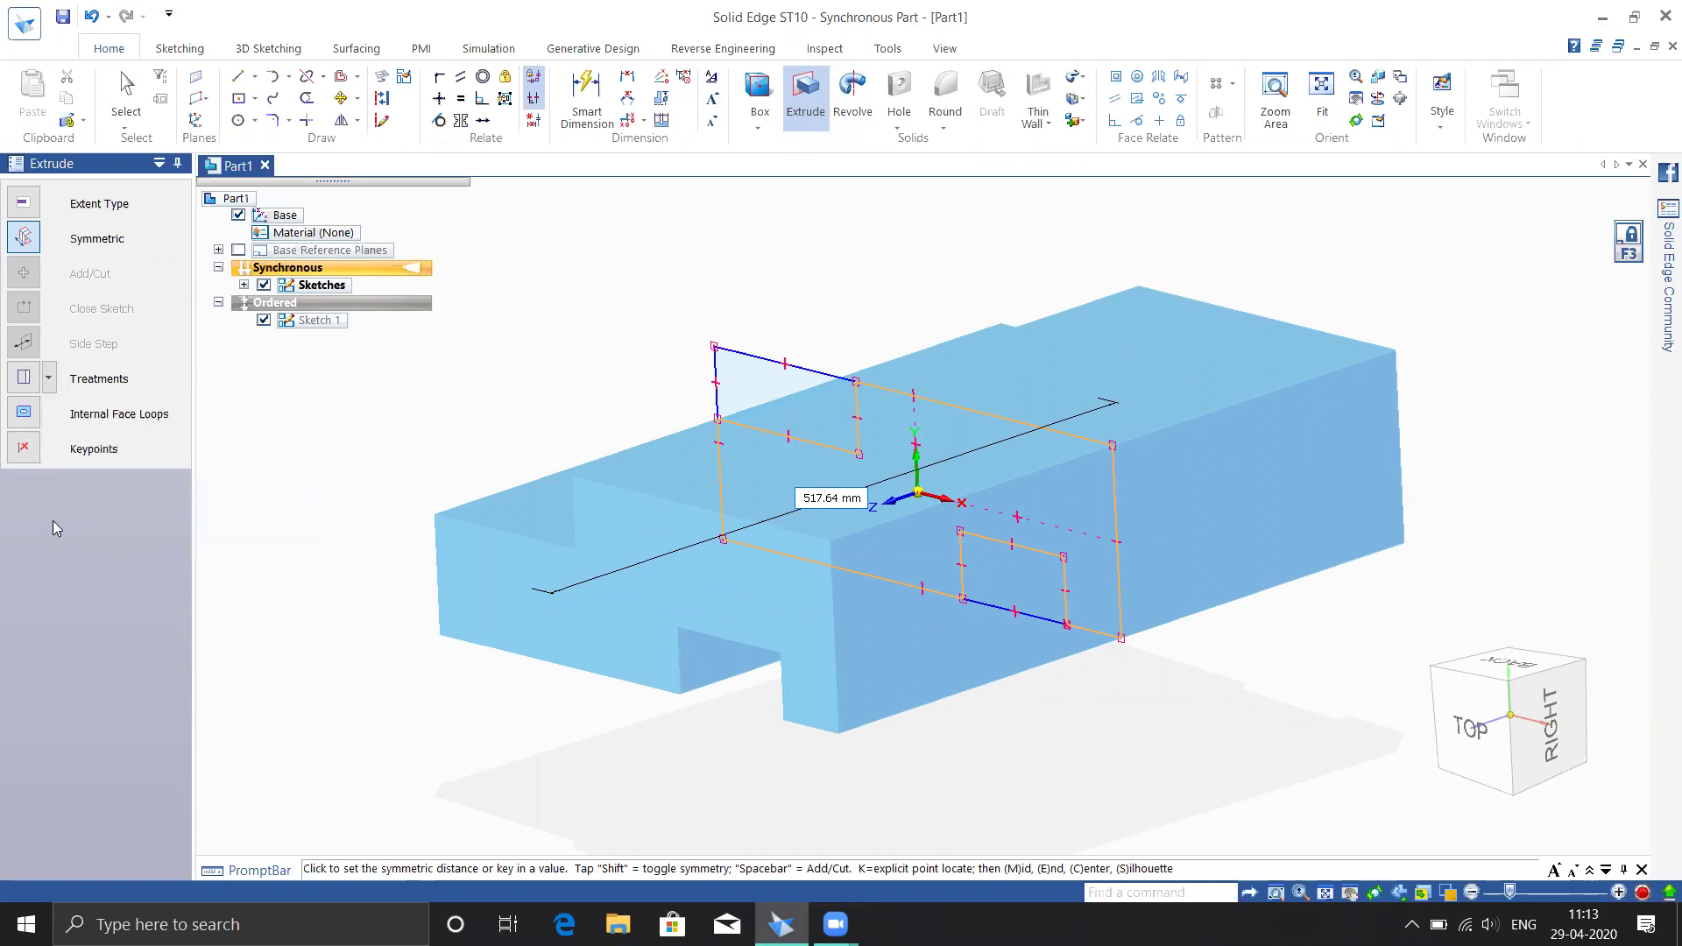
{"action": "key", "text": "Escape"}
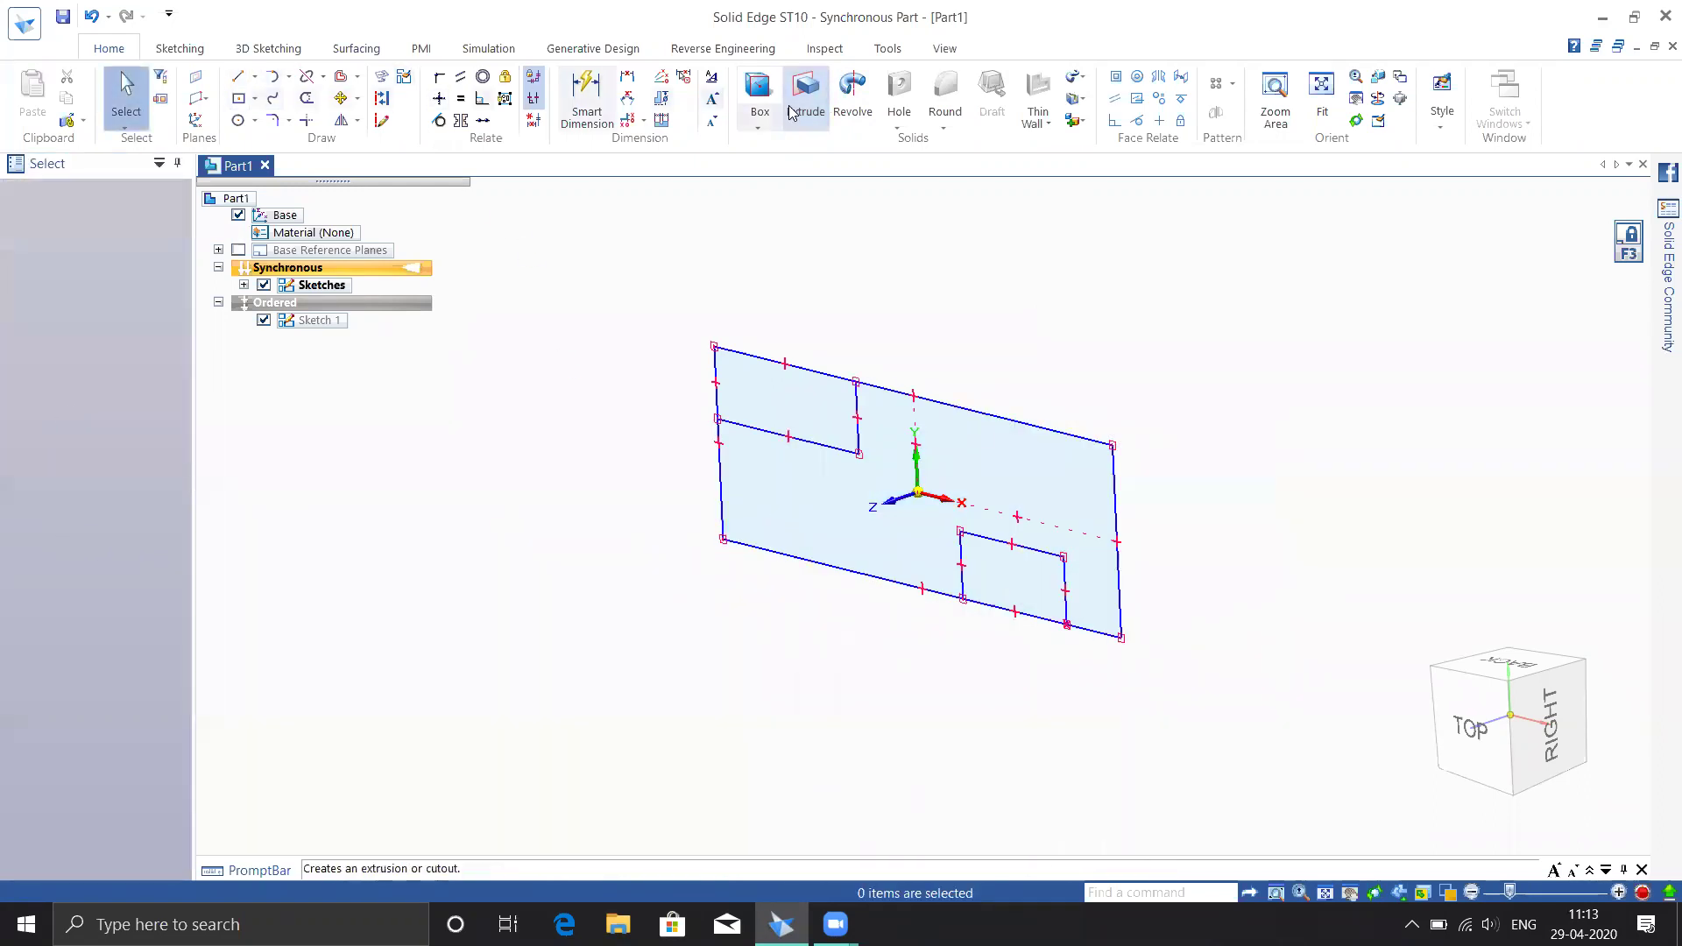
Extrude the large stepped region about 305 mm to one side of the sketch plane with the symmetric option off
{"action": "left_click", "coordinate": [759, 129]}
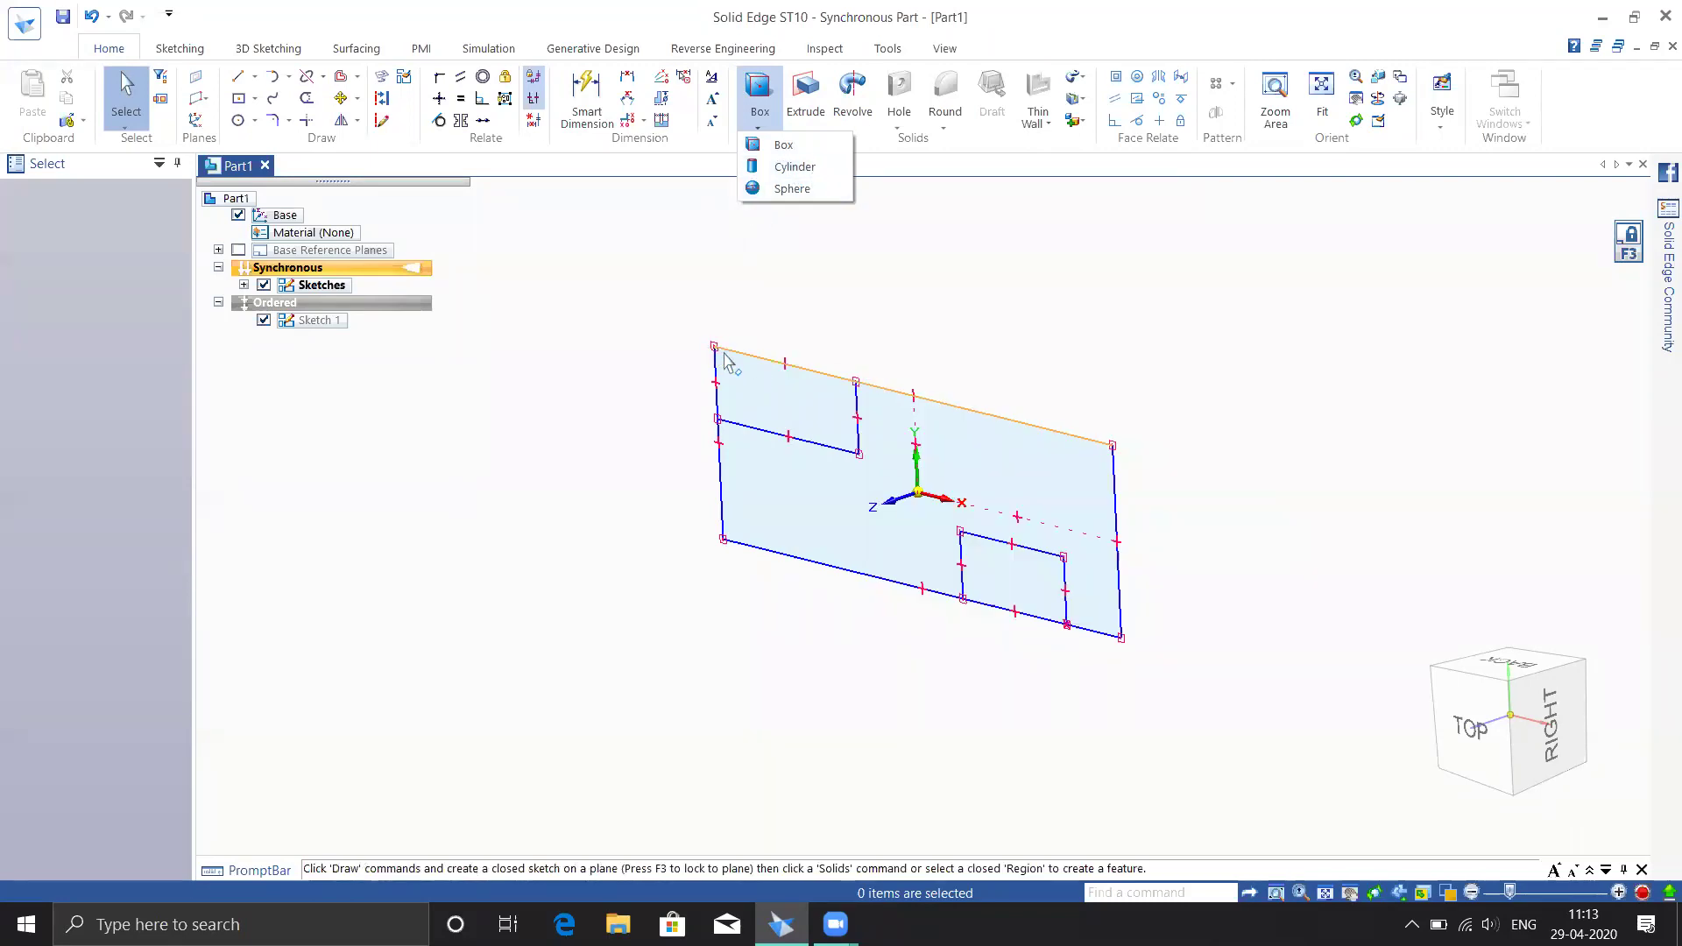
{"action": "left_click", "coordinate": [810, 95]}
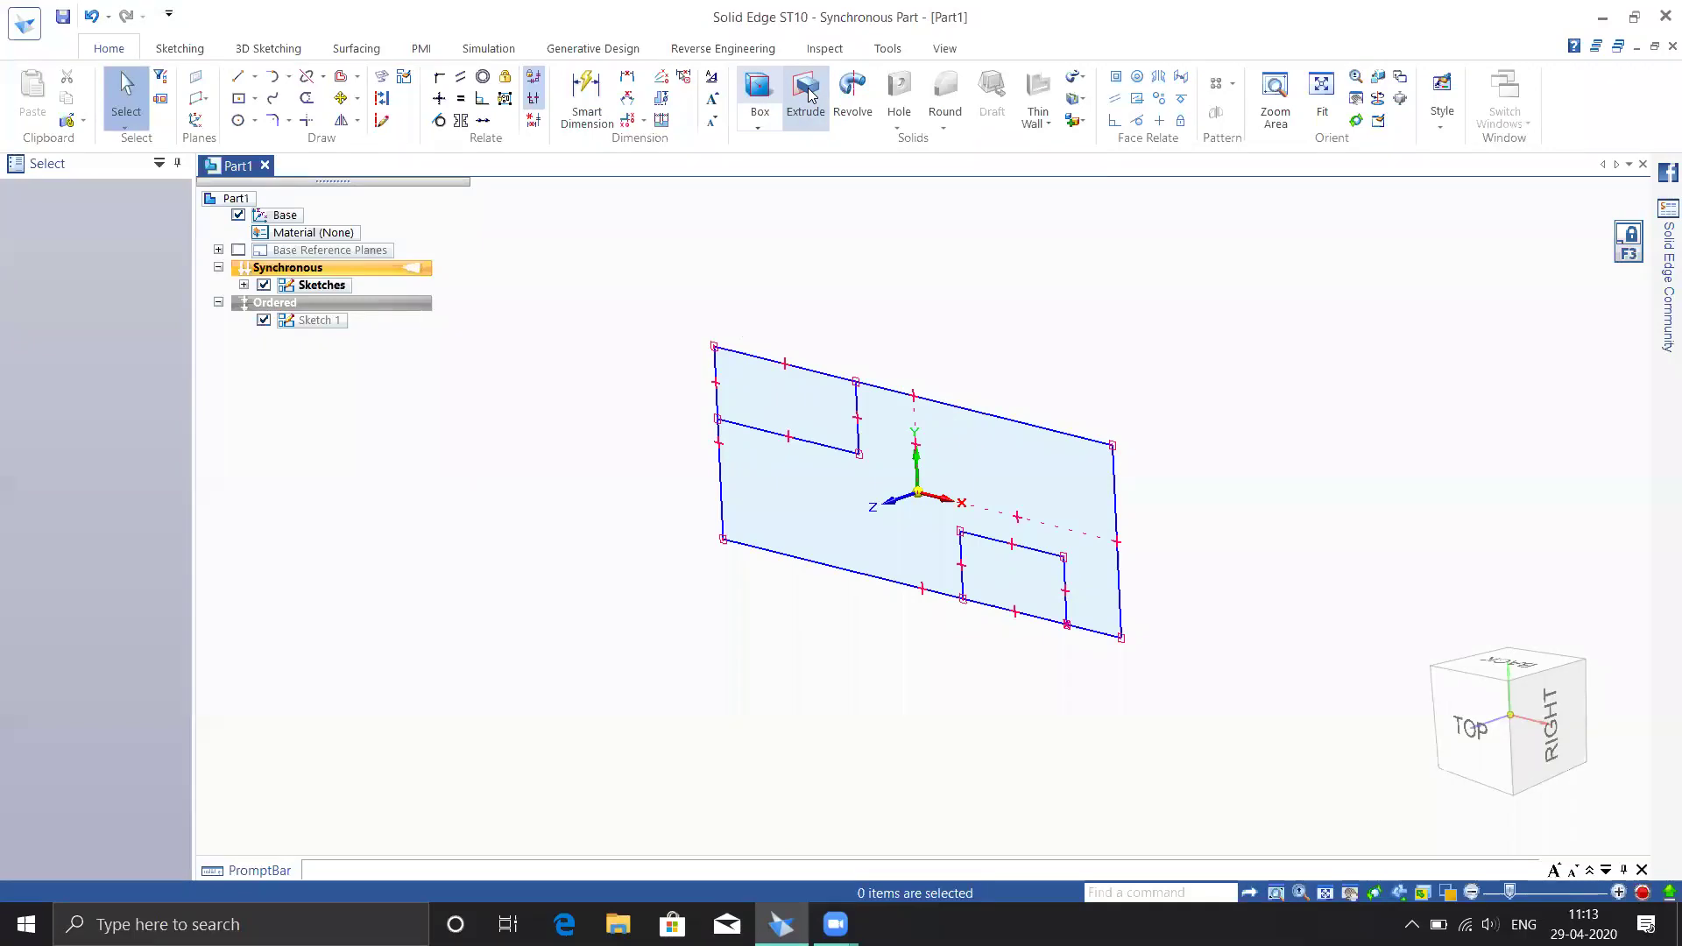
{"action": "left_click", "coordinate": [813, 477]}
{"action": "right_click", "coordinate": [589, 603]}
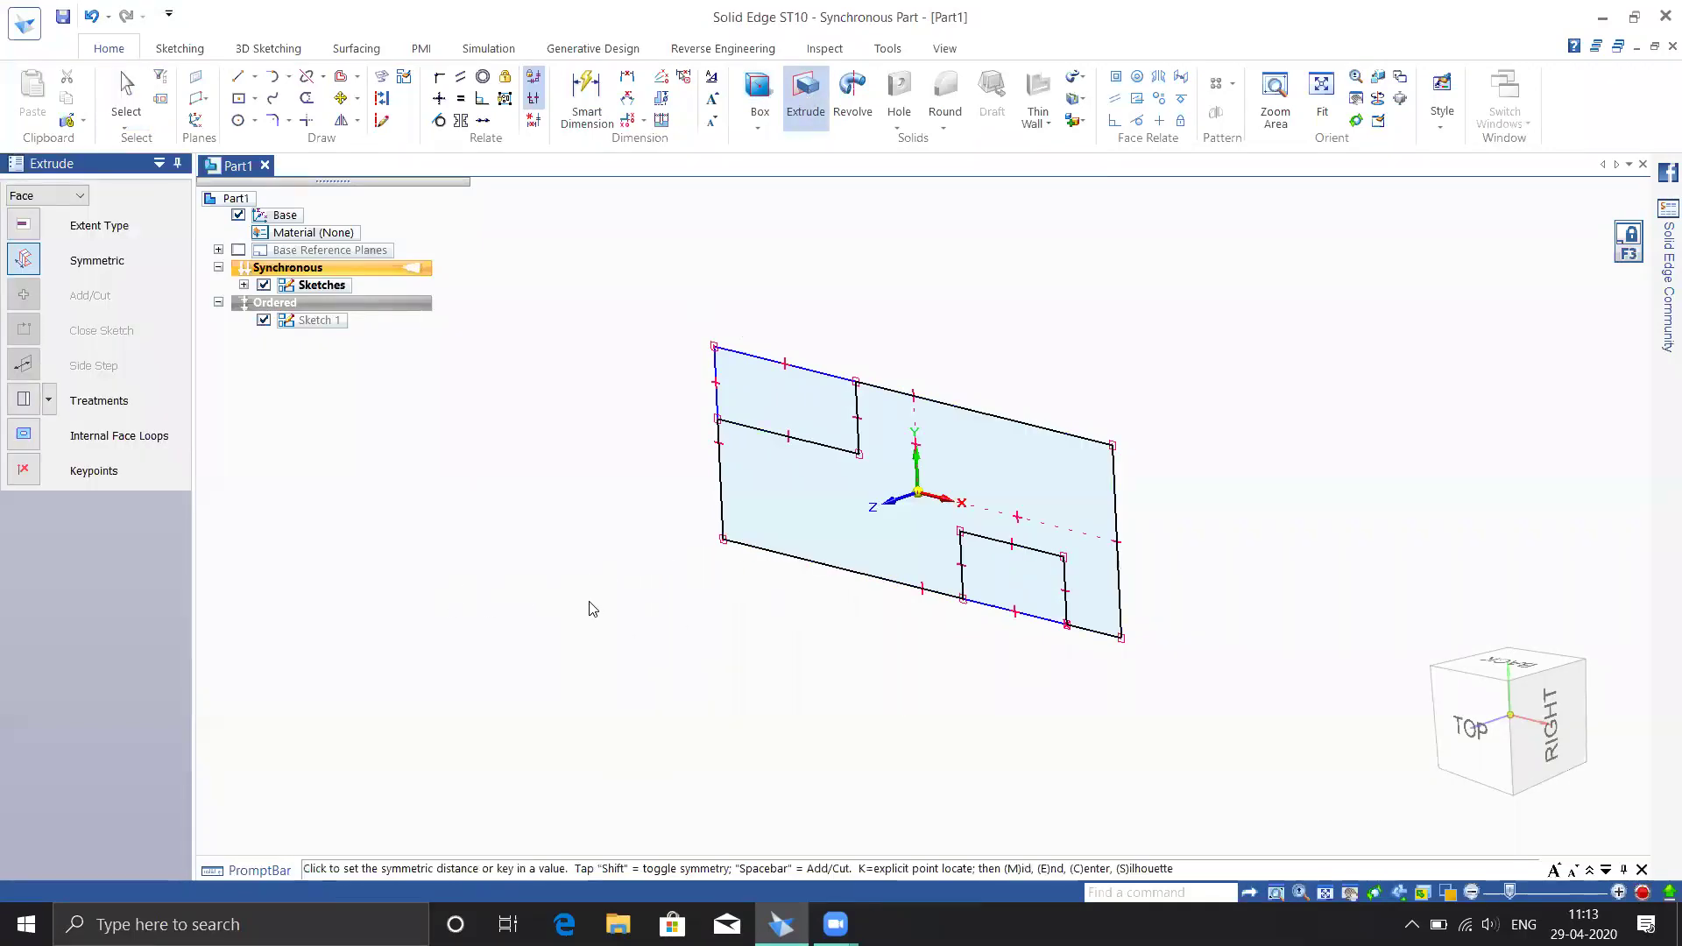
{"action": "left_click", "coordinate": [24, 261]}
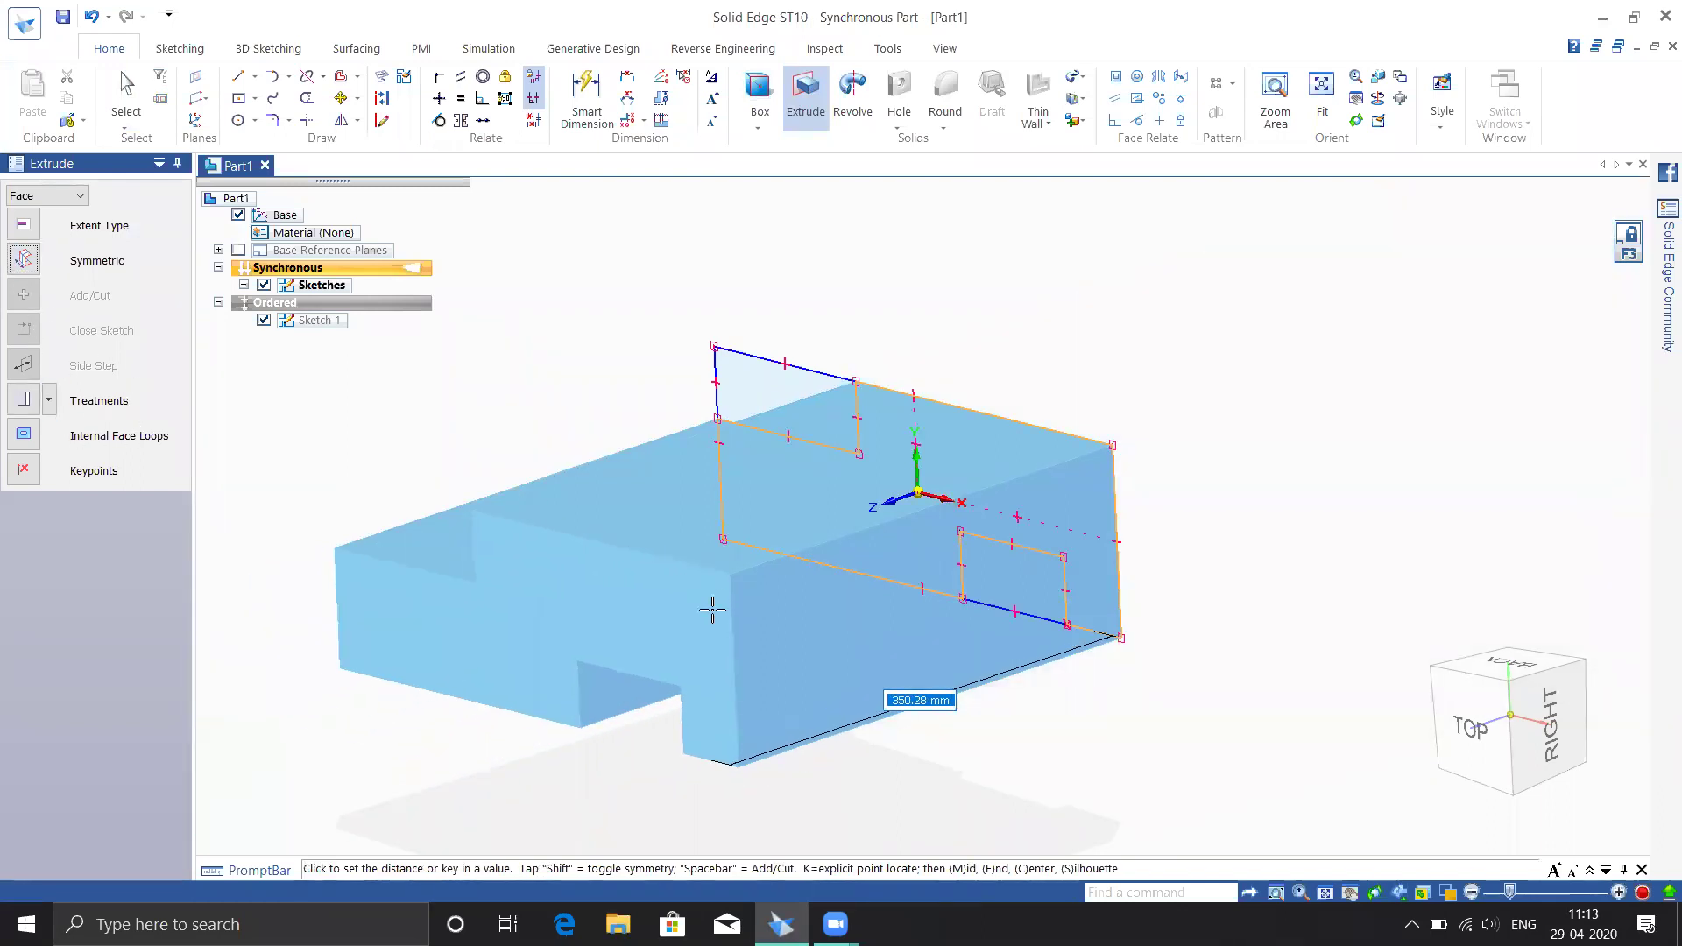
{"action": "left_click", "coordinate": [724, 634]}
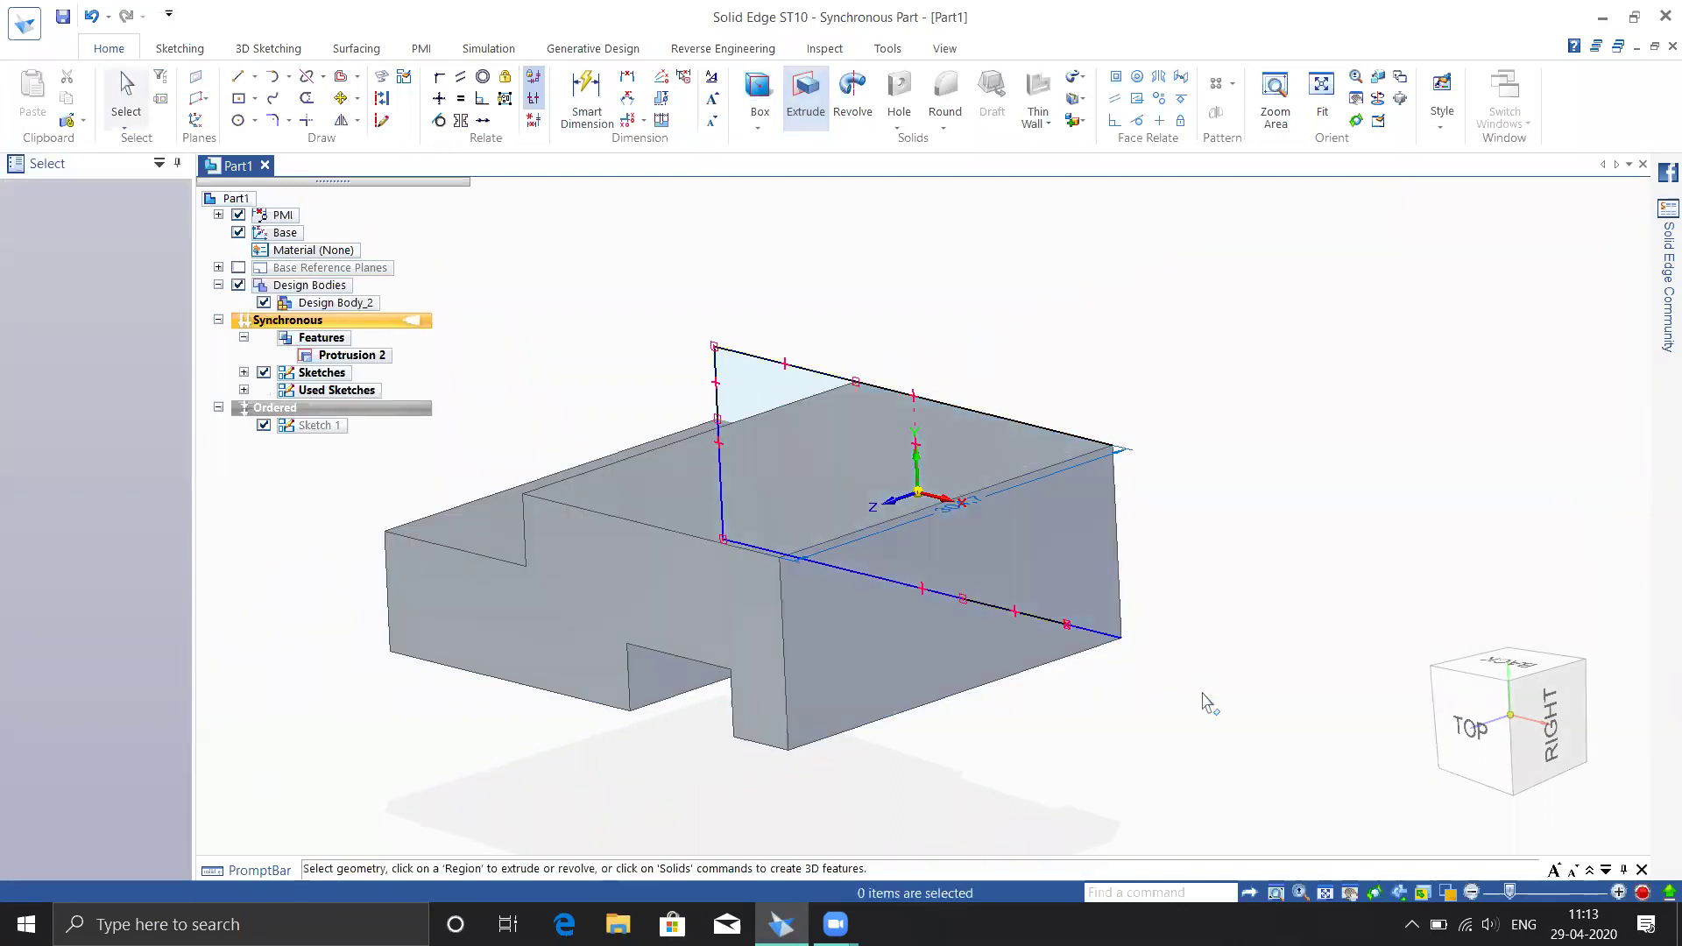
Start a box by center on the solid's upper step face and define its base as 100 by 80 mm at 0°
{"action": "middle_click_drag", "start_coordinate": [1050, 613], "coordinate": [1329, 538]}
{"action": "middle_click_drag", "start_coordinate": [1224, 641], "coordinate": [1277, 552]}
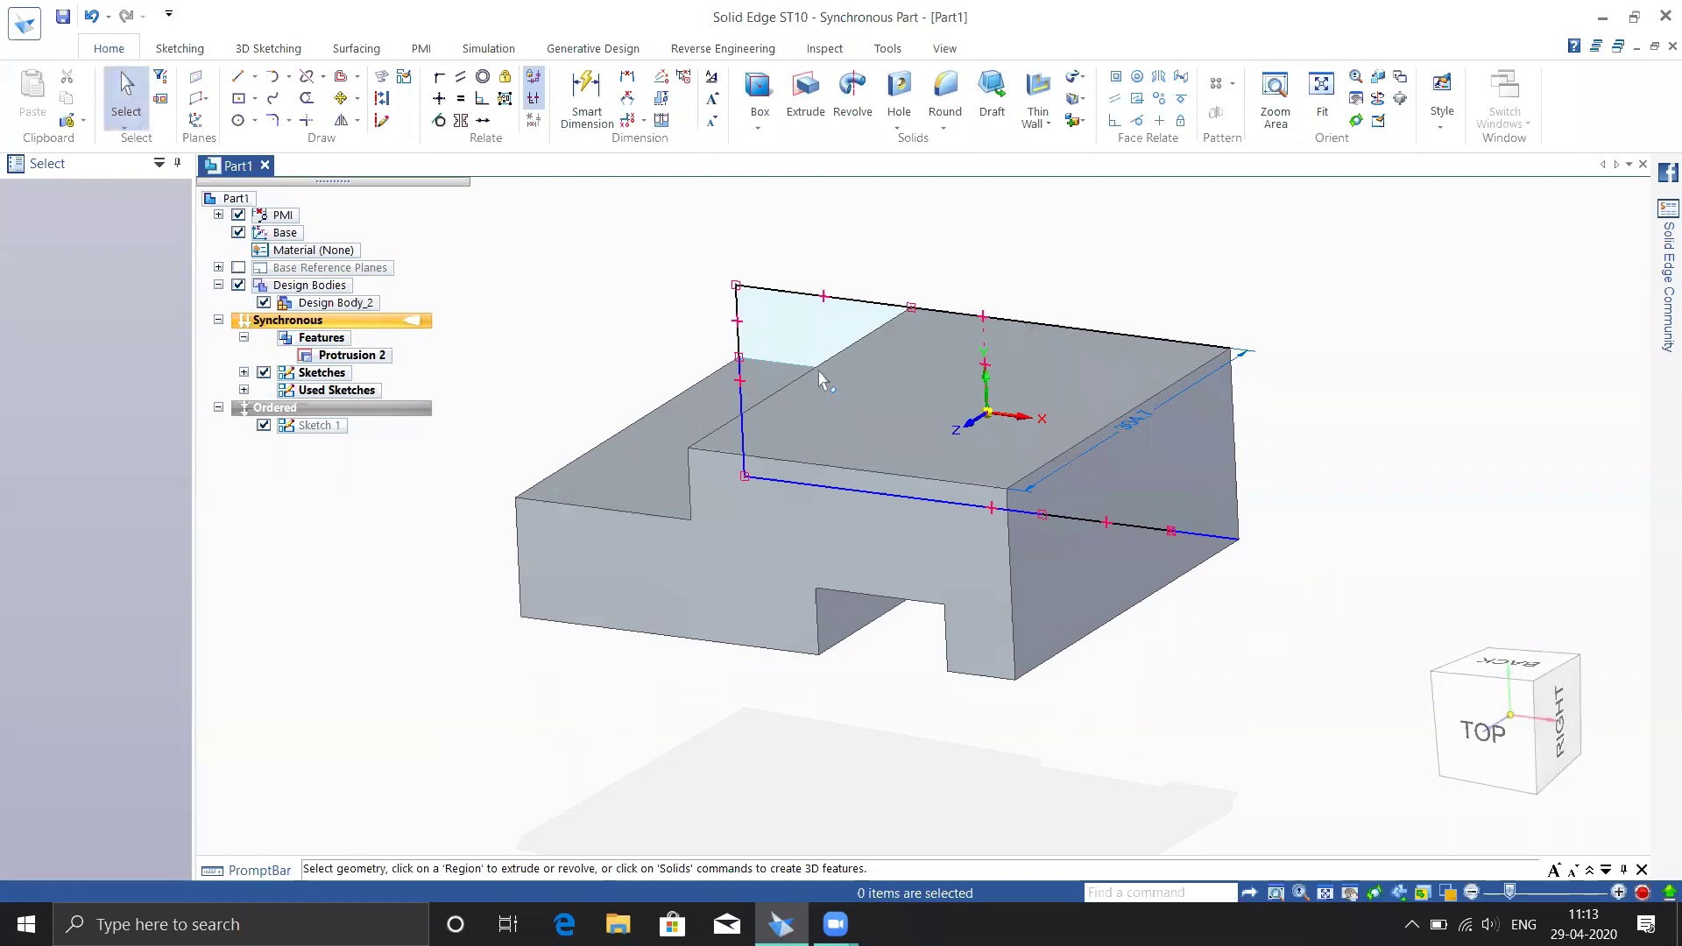
{"action": "left_click", "coordinate": [764, 131]}
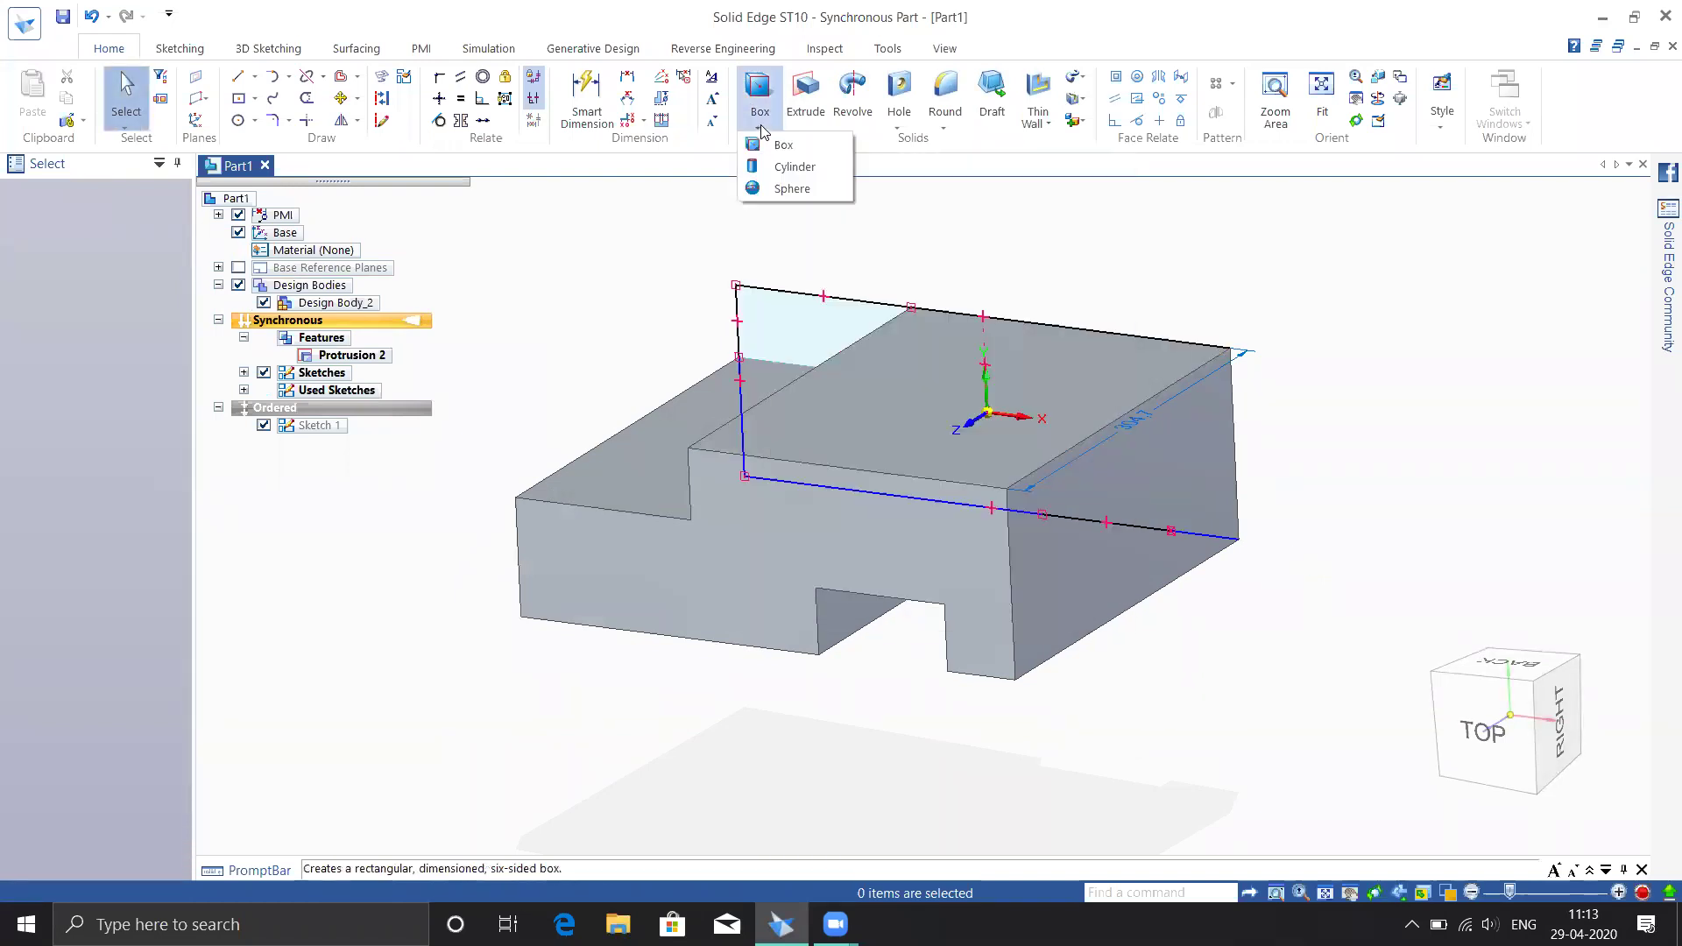
{"action": "left_click", "coordinate": [767, 146]}
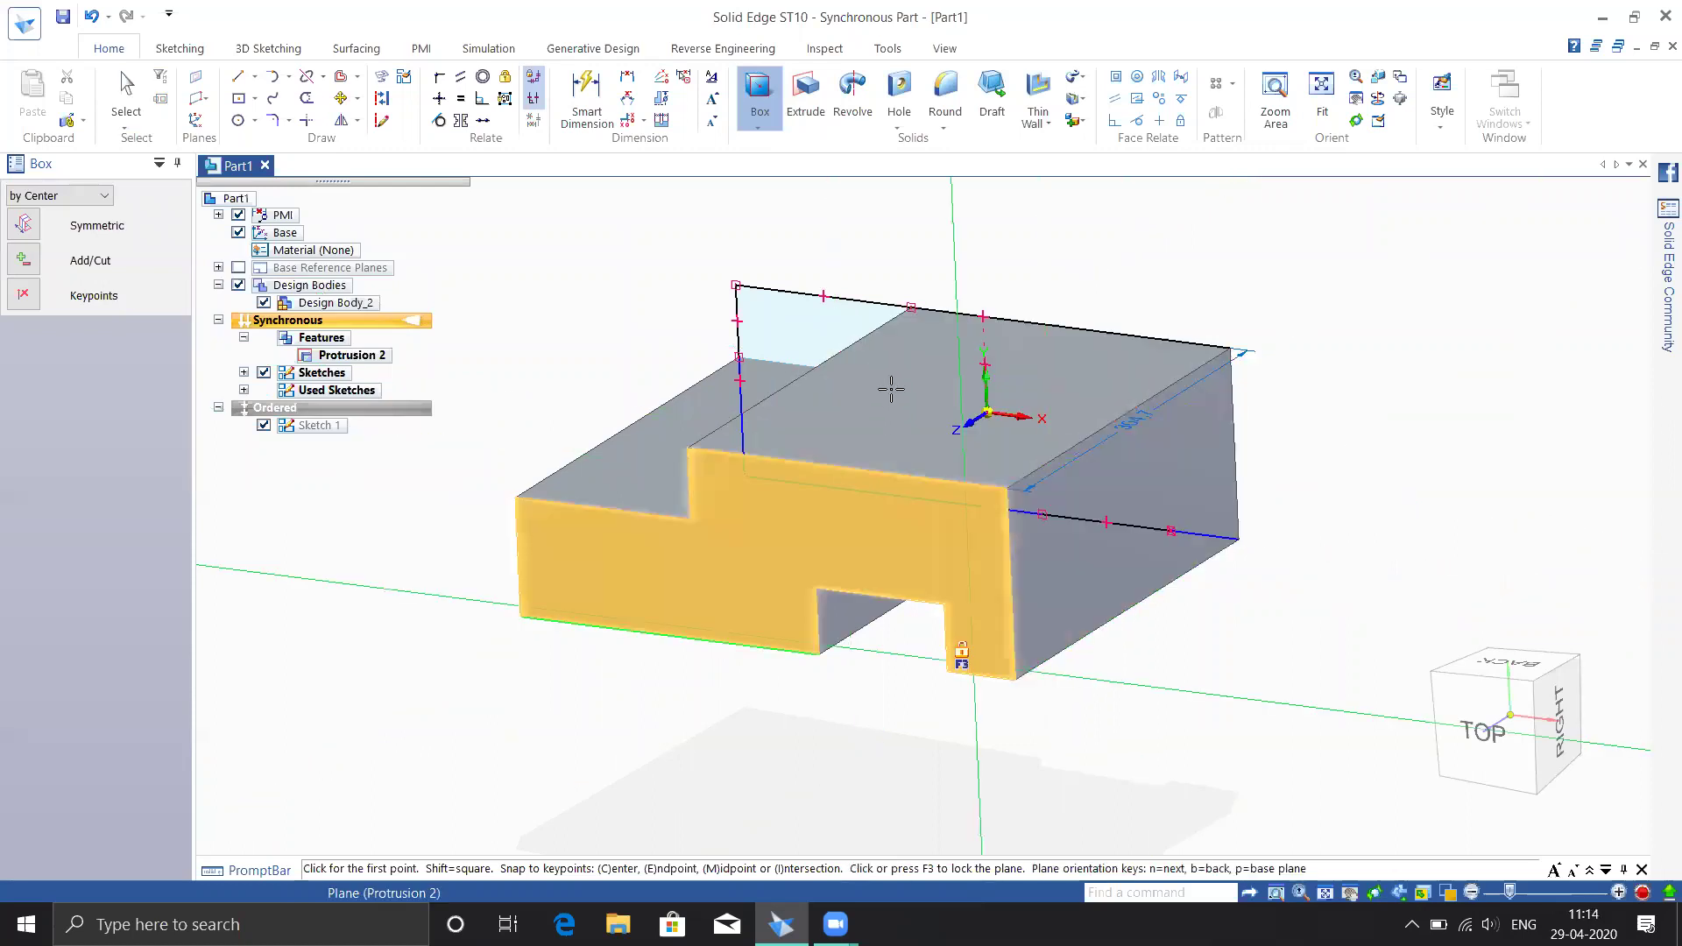
{"action": "key", "text": "F3"}
{"action": "left_click", "coordinate": [848, 424]}
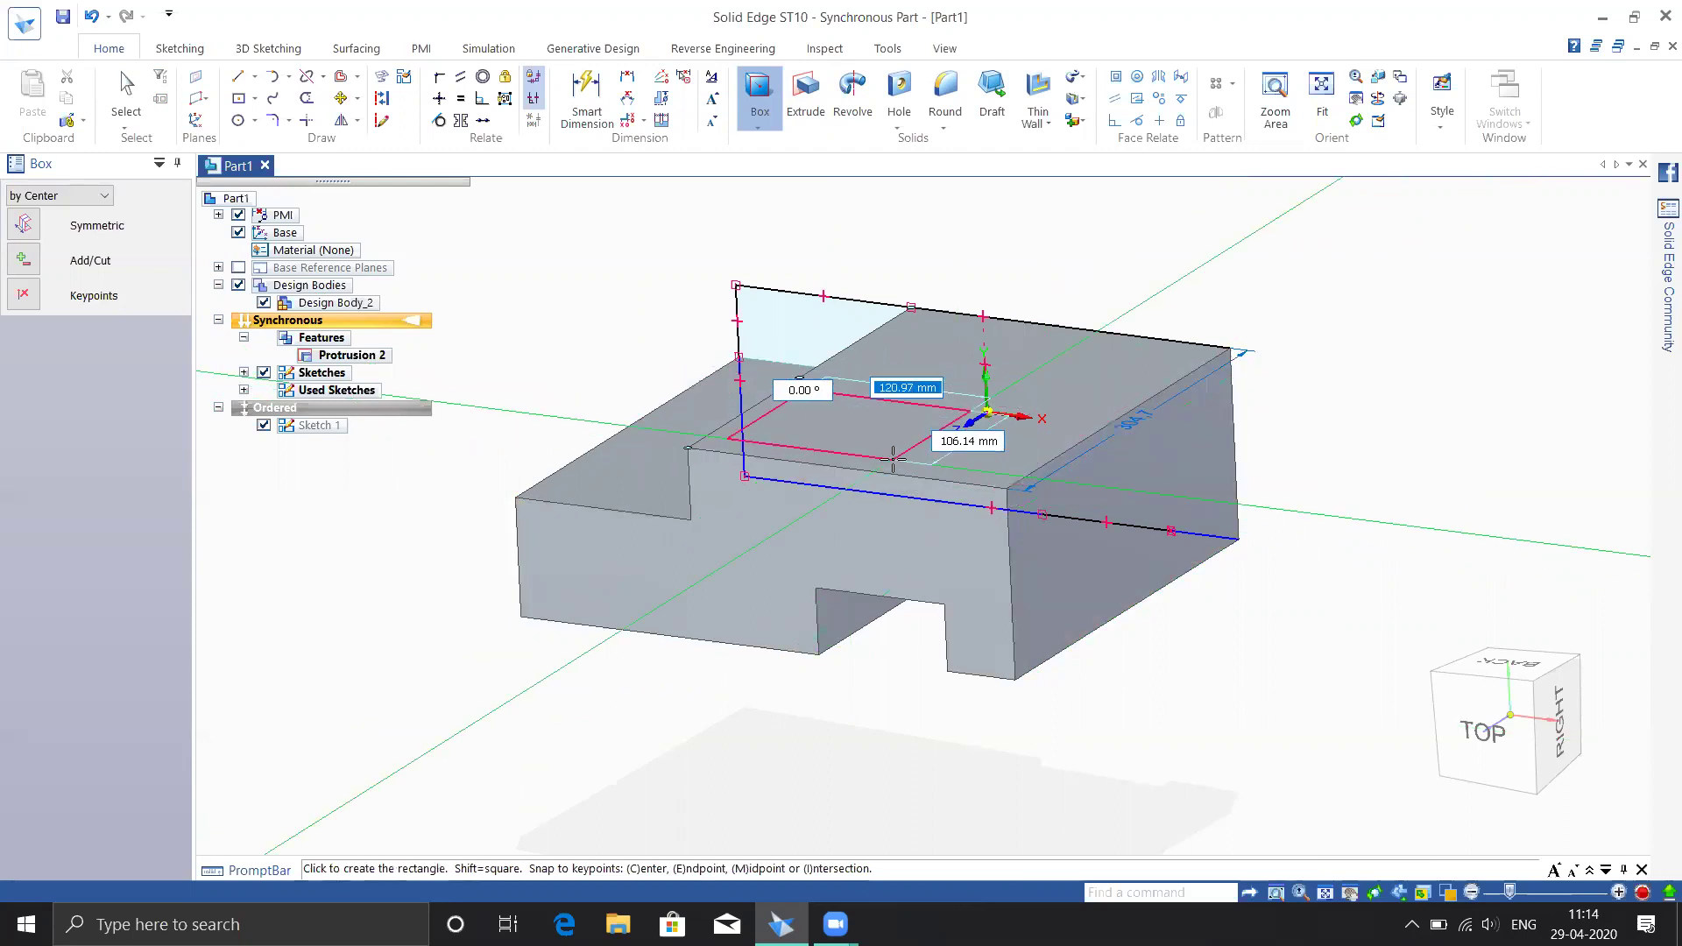
{"action": "middle_click_drag", "start_coordinate": [912, 544], "coordinate": [919, 511]}
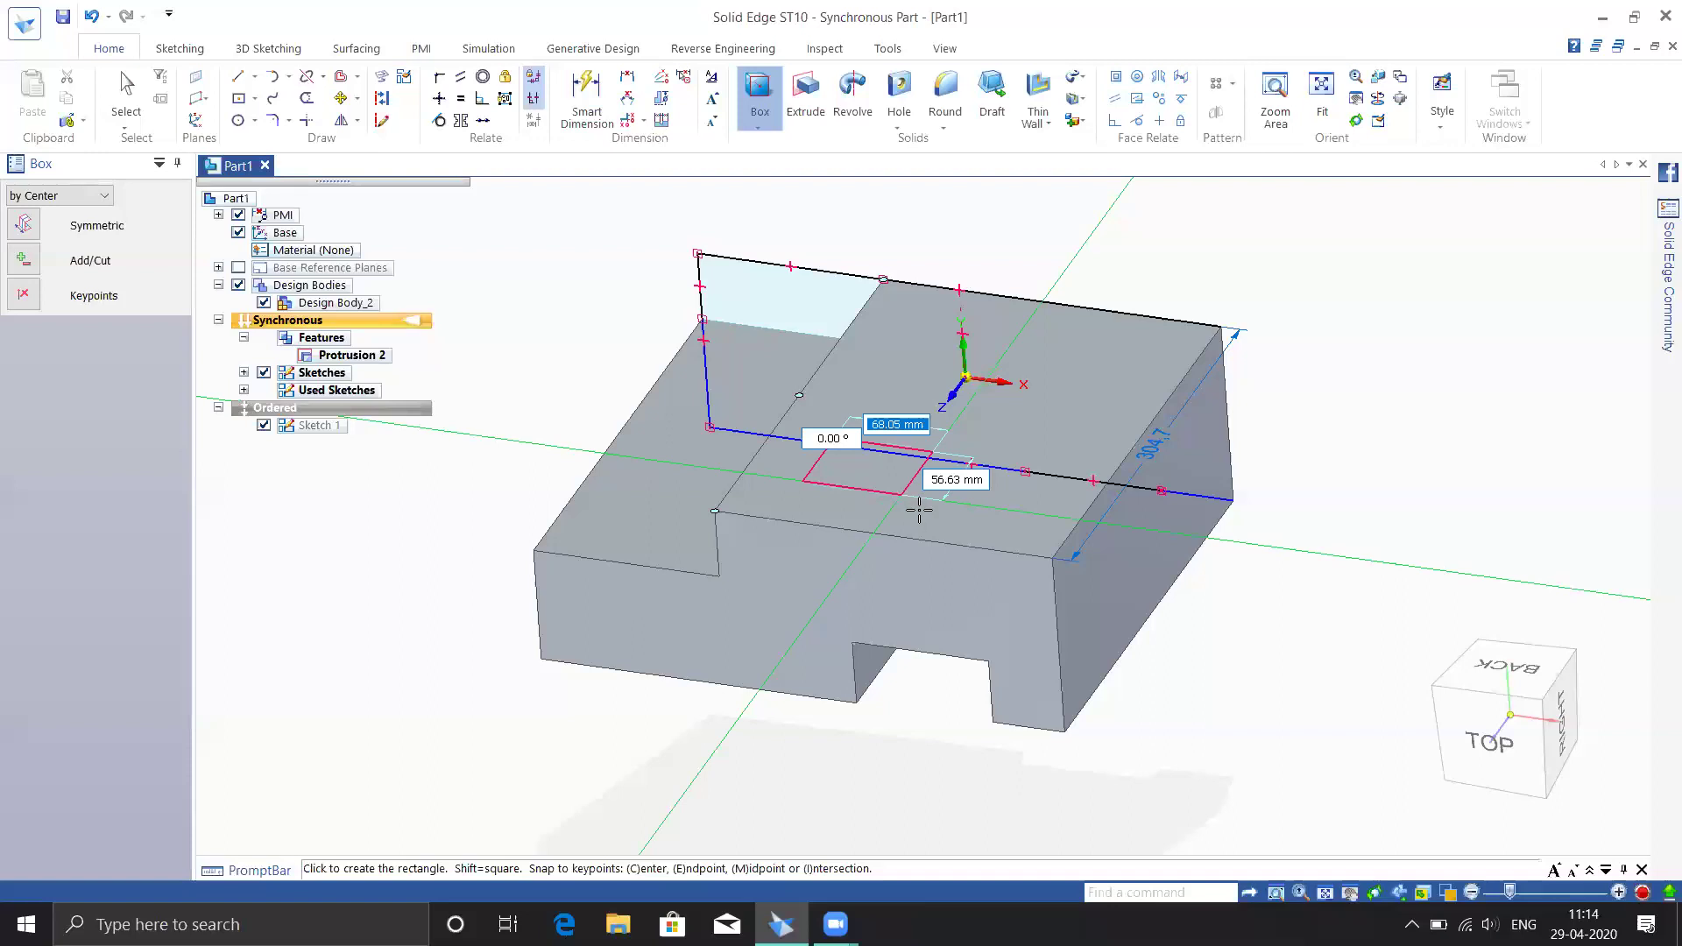
{"action": "type", "text": "100"}
{"action": "key", "text": "Tab"}
{"action": "type", "text": "80"}
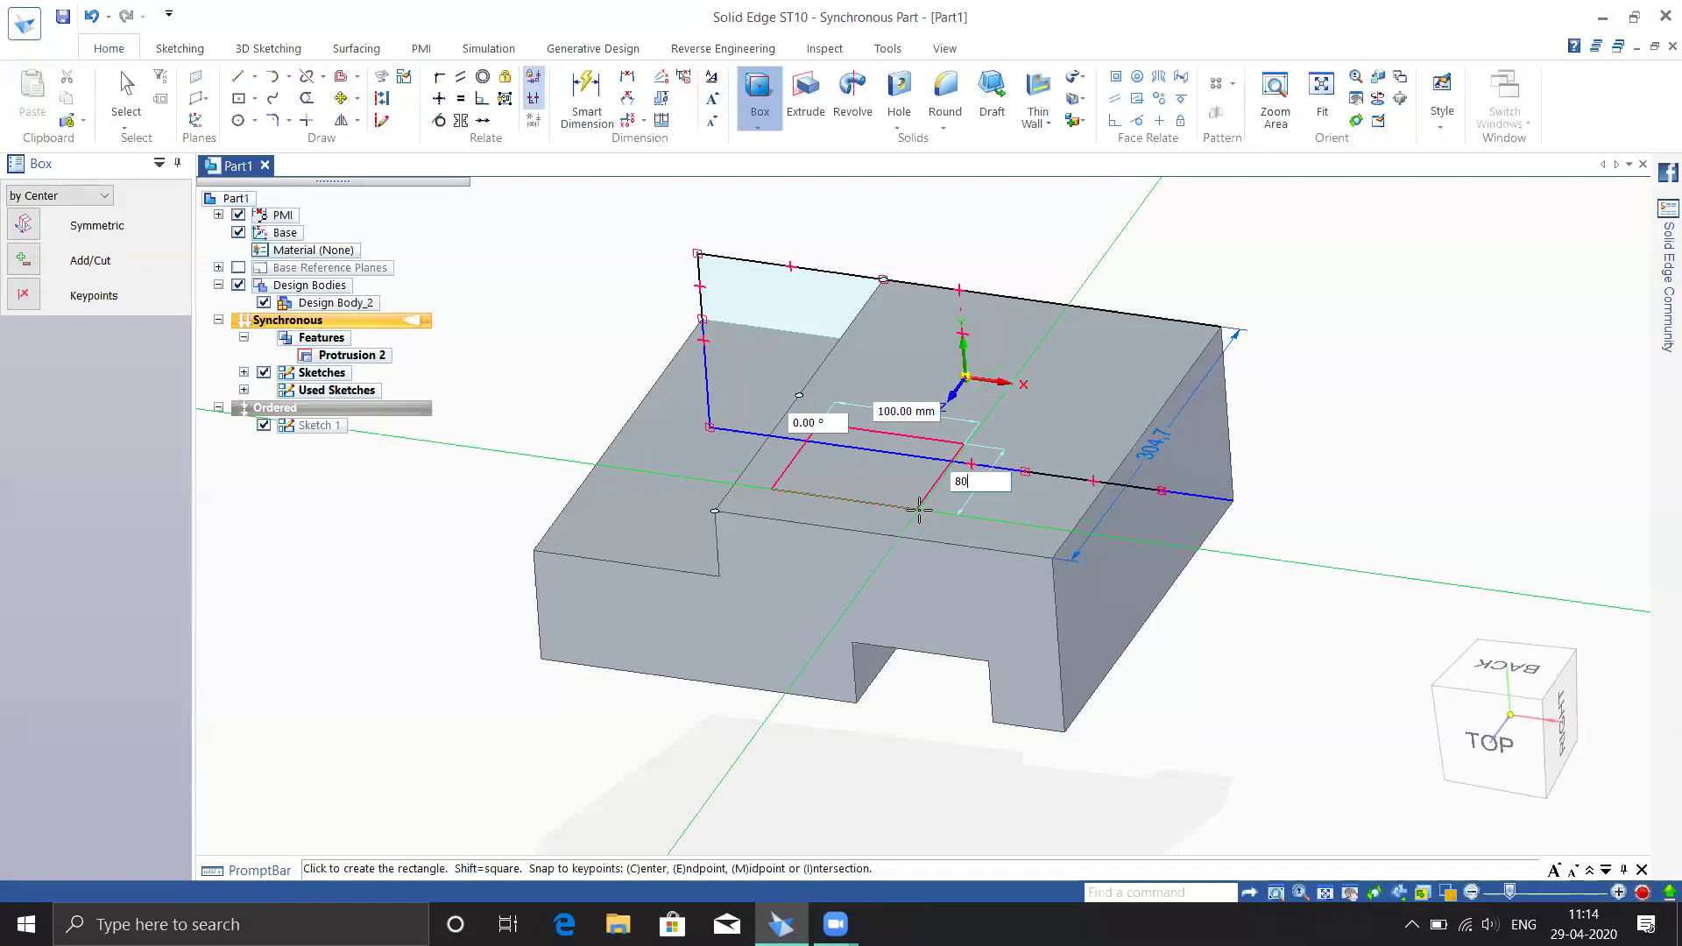
{"action": "key", "text": "Tab"}
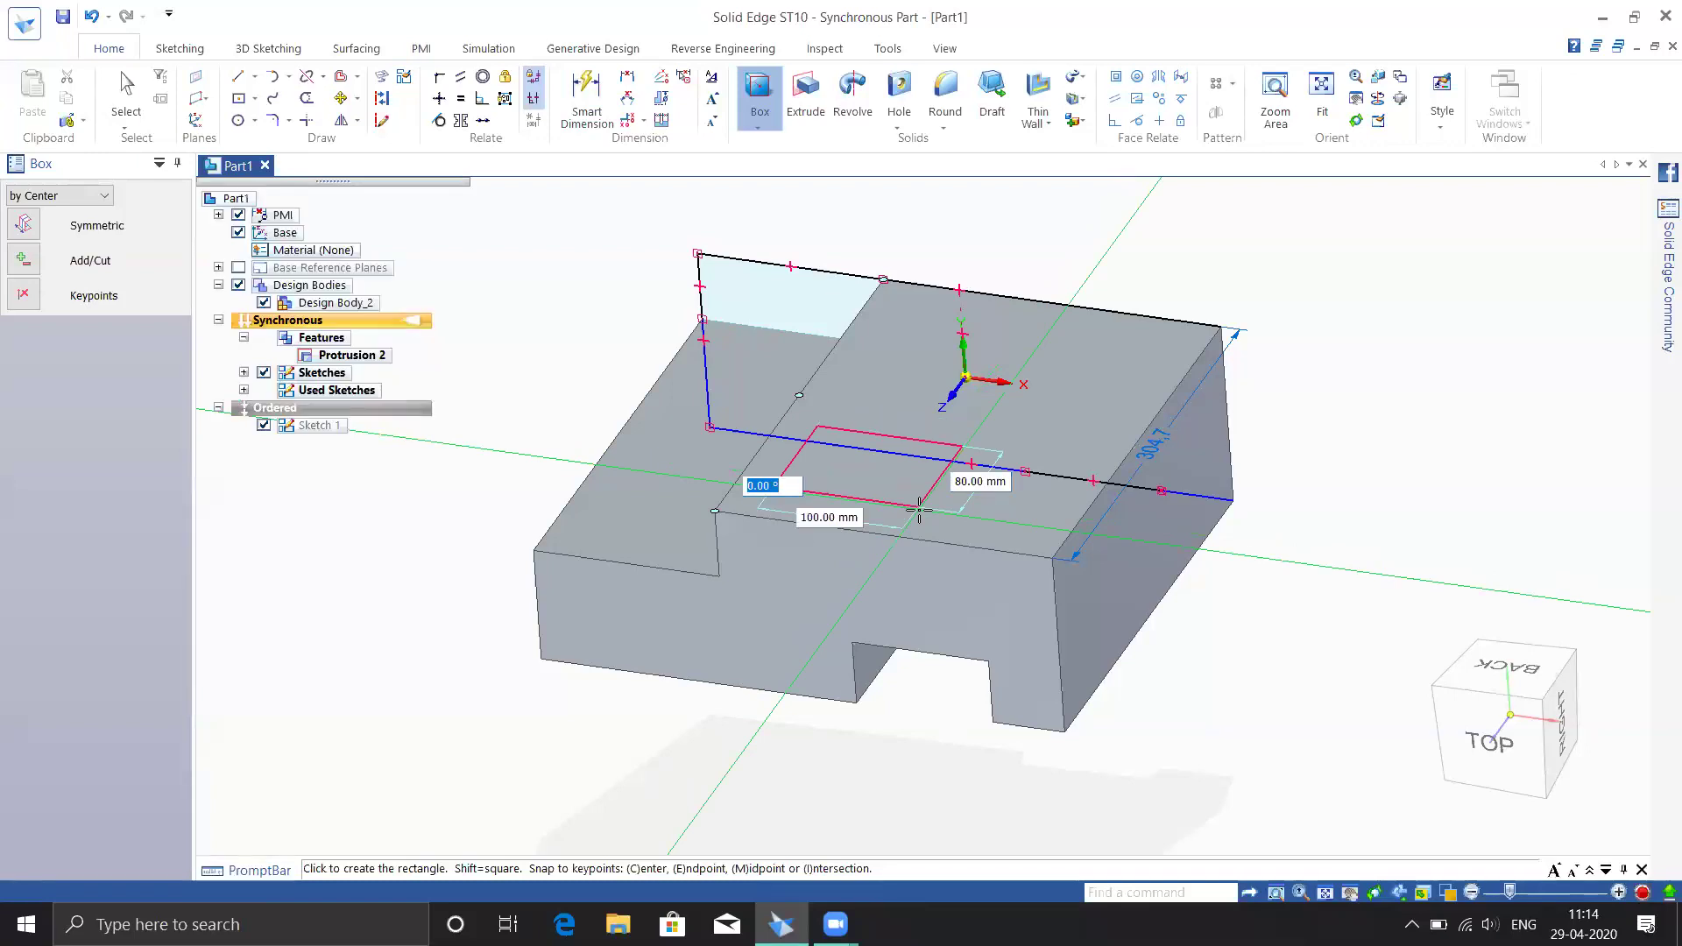
{"action": "left_click", "coordinate": [968, 496]}
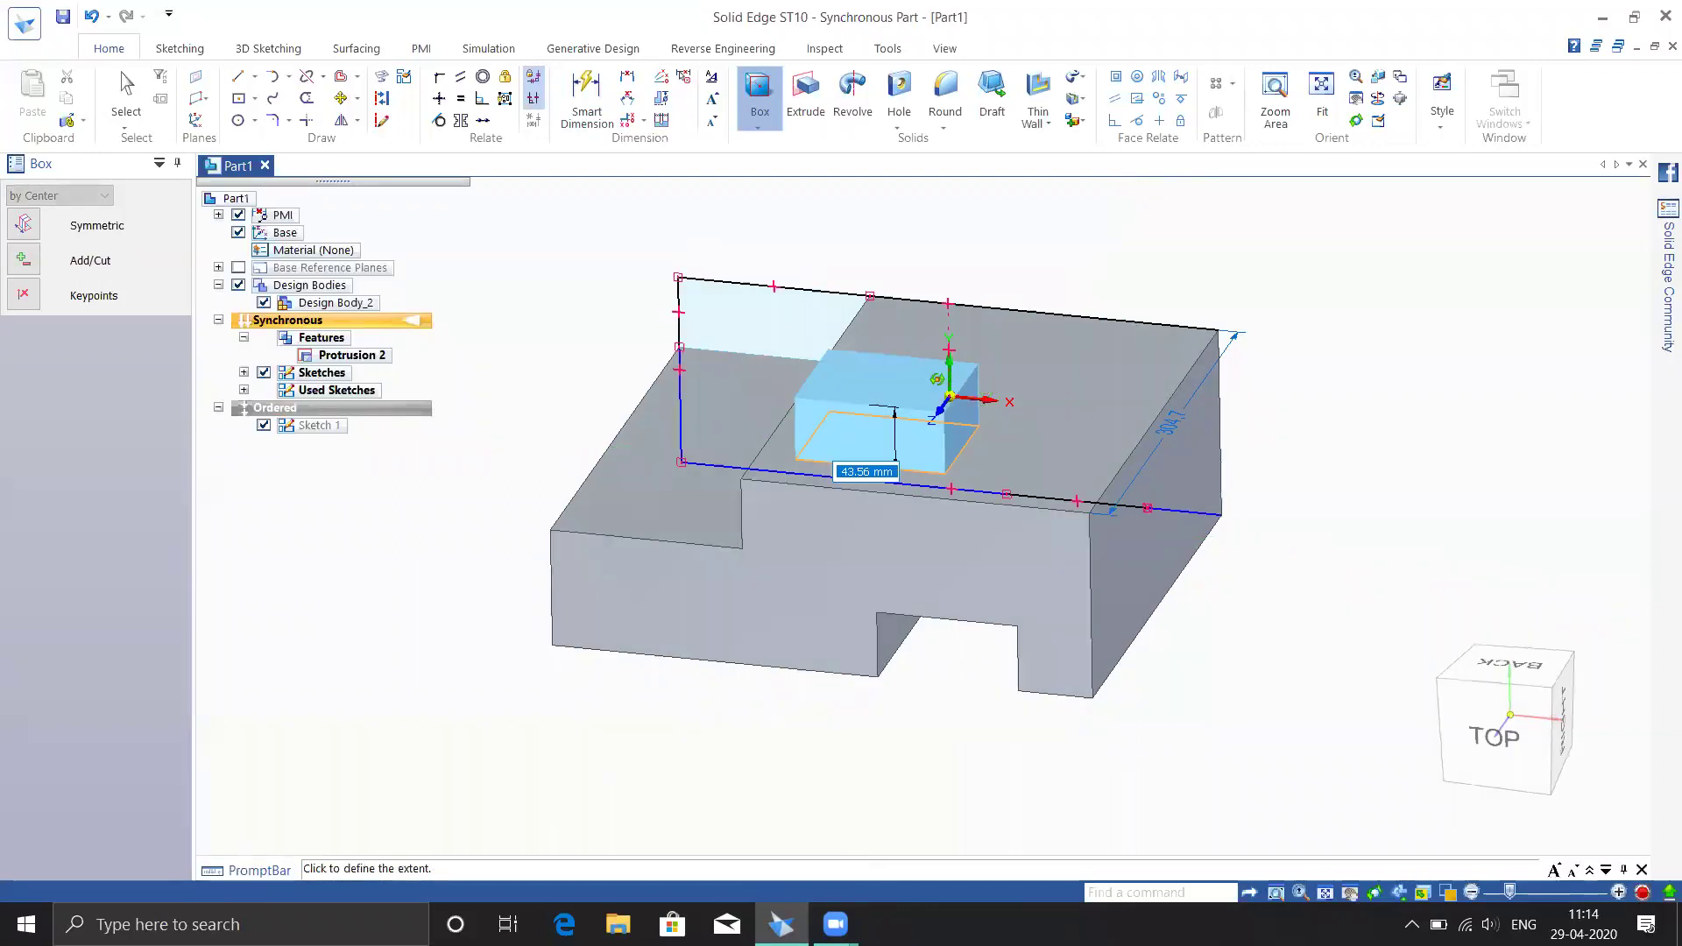
Try the Add and Cut material options on the box preview over the upper step face
{"action": "middle_click_drag", "start_coordinate": [895, 412], "coordinate": [925, 386]}
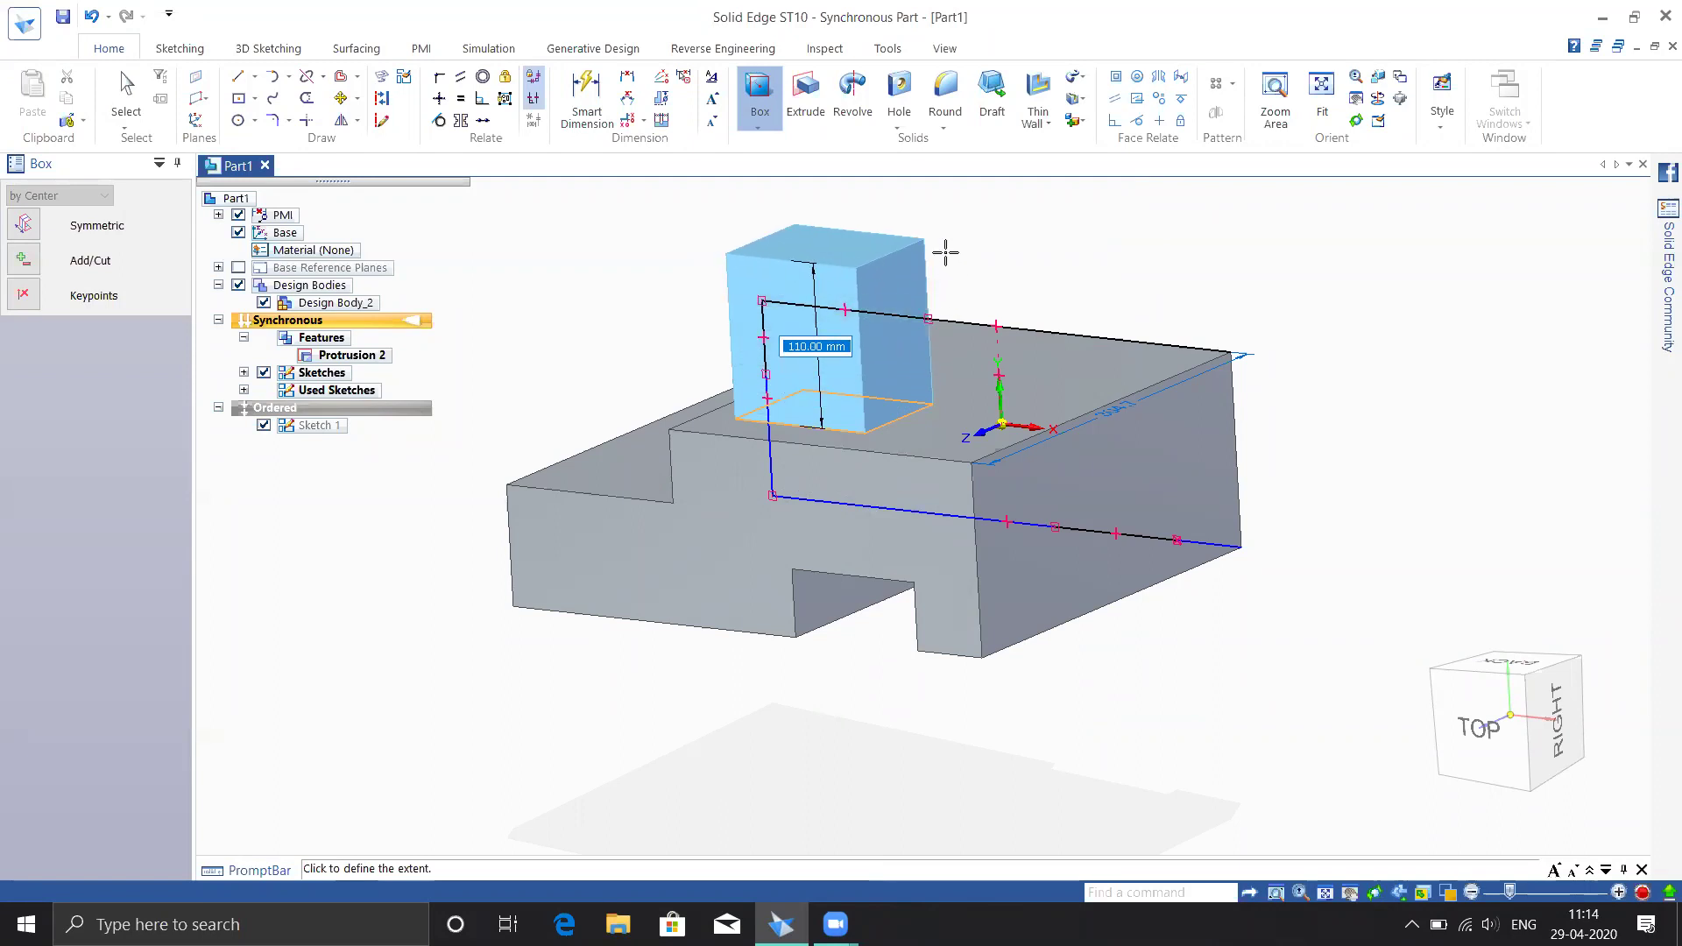
{"action": "left_click", "coordinate": [23, 261]}
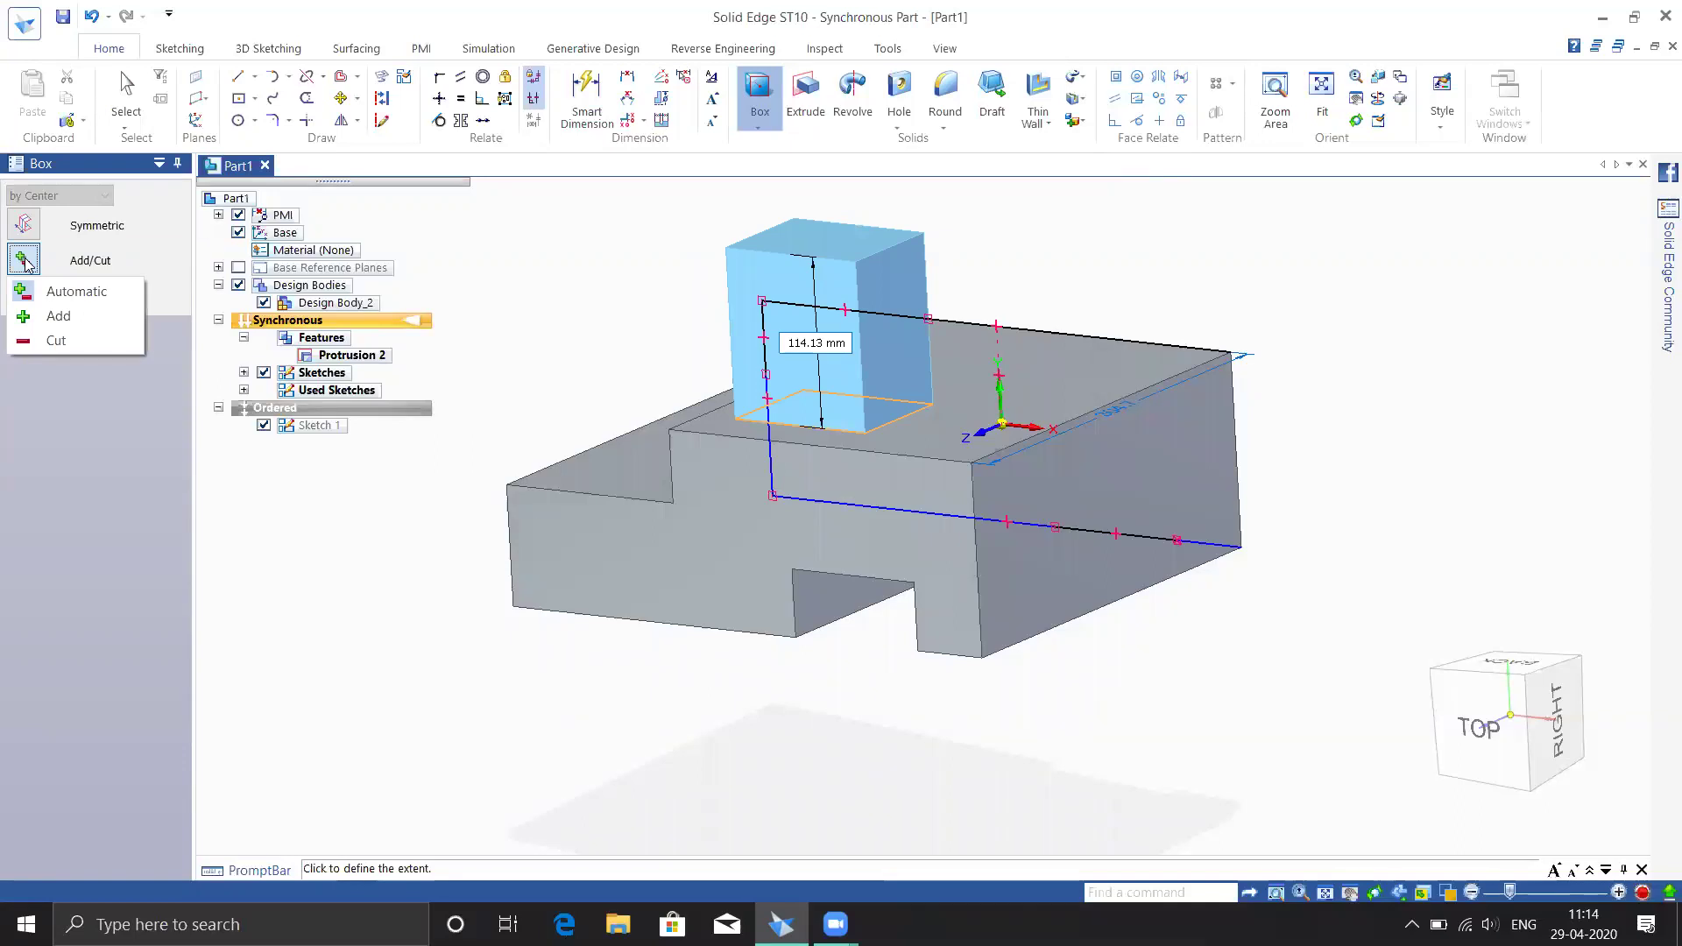
{"action": "left_click", "coordinate": [49, 321]}
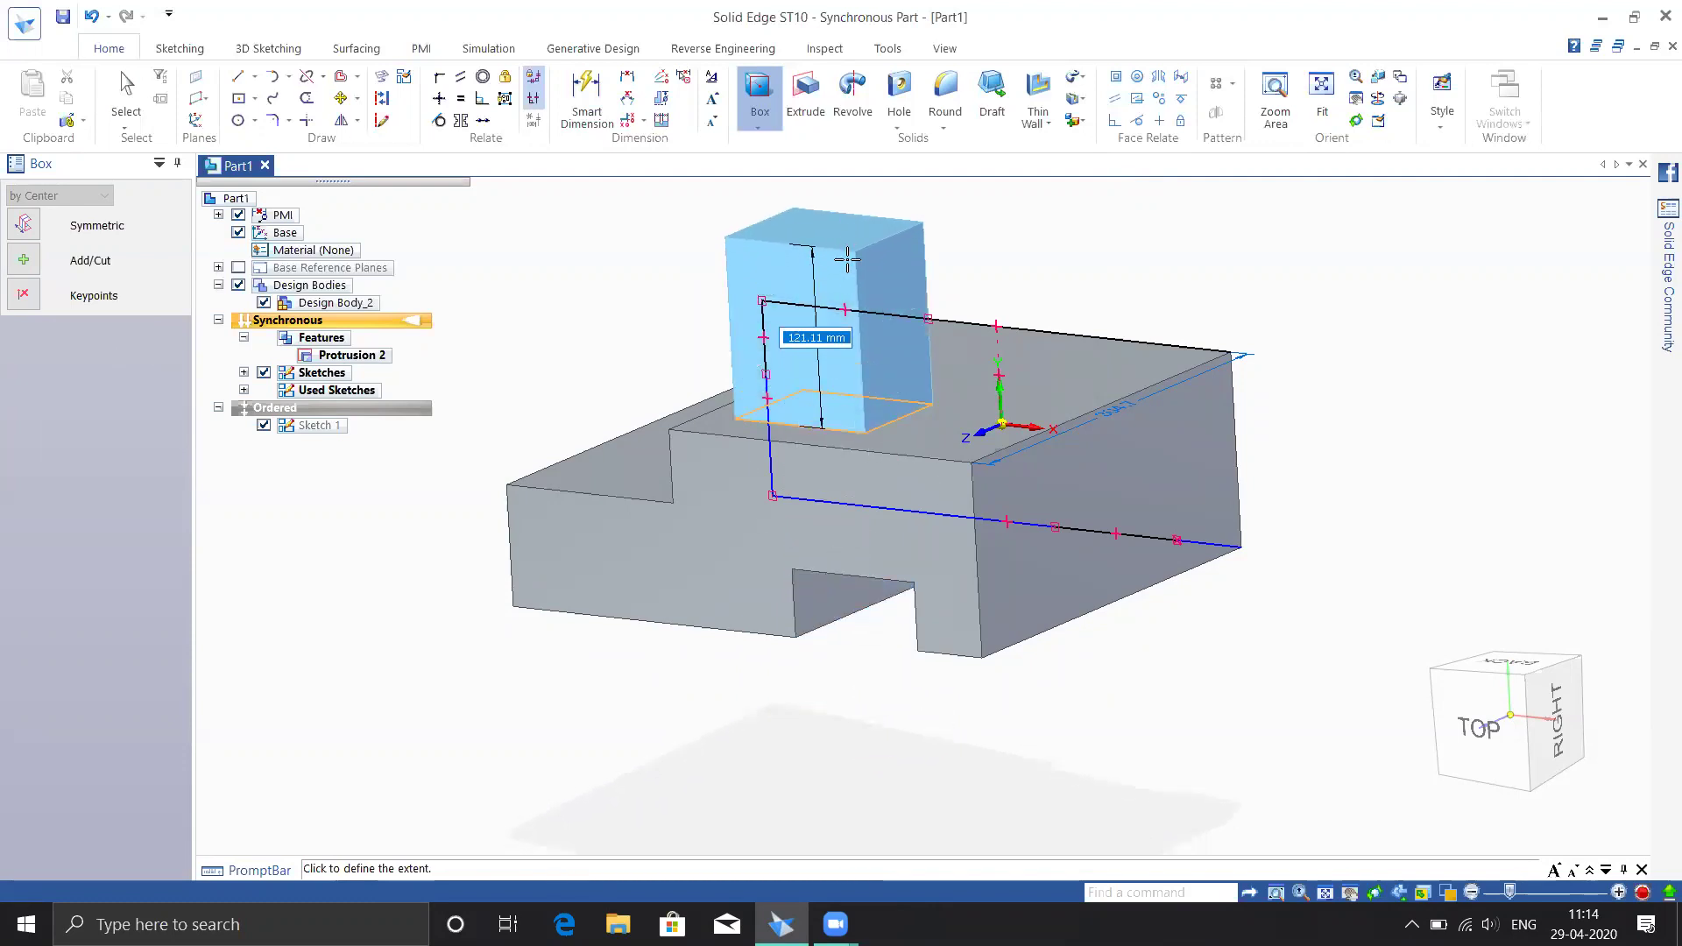
{"action": "left_click", "coordinate": [30, 266]}
{"action": "left_click", "coordinate": [52, 341]}
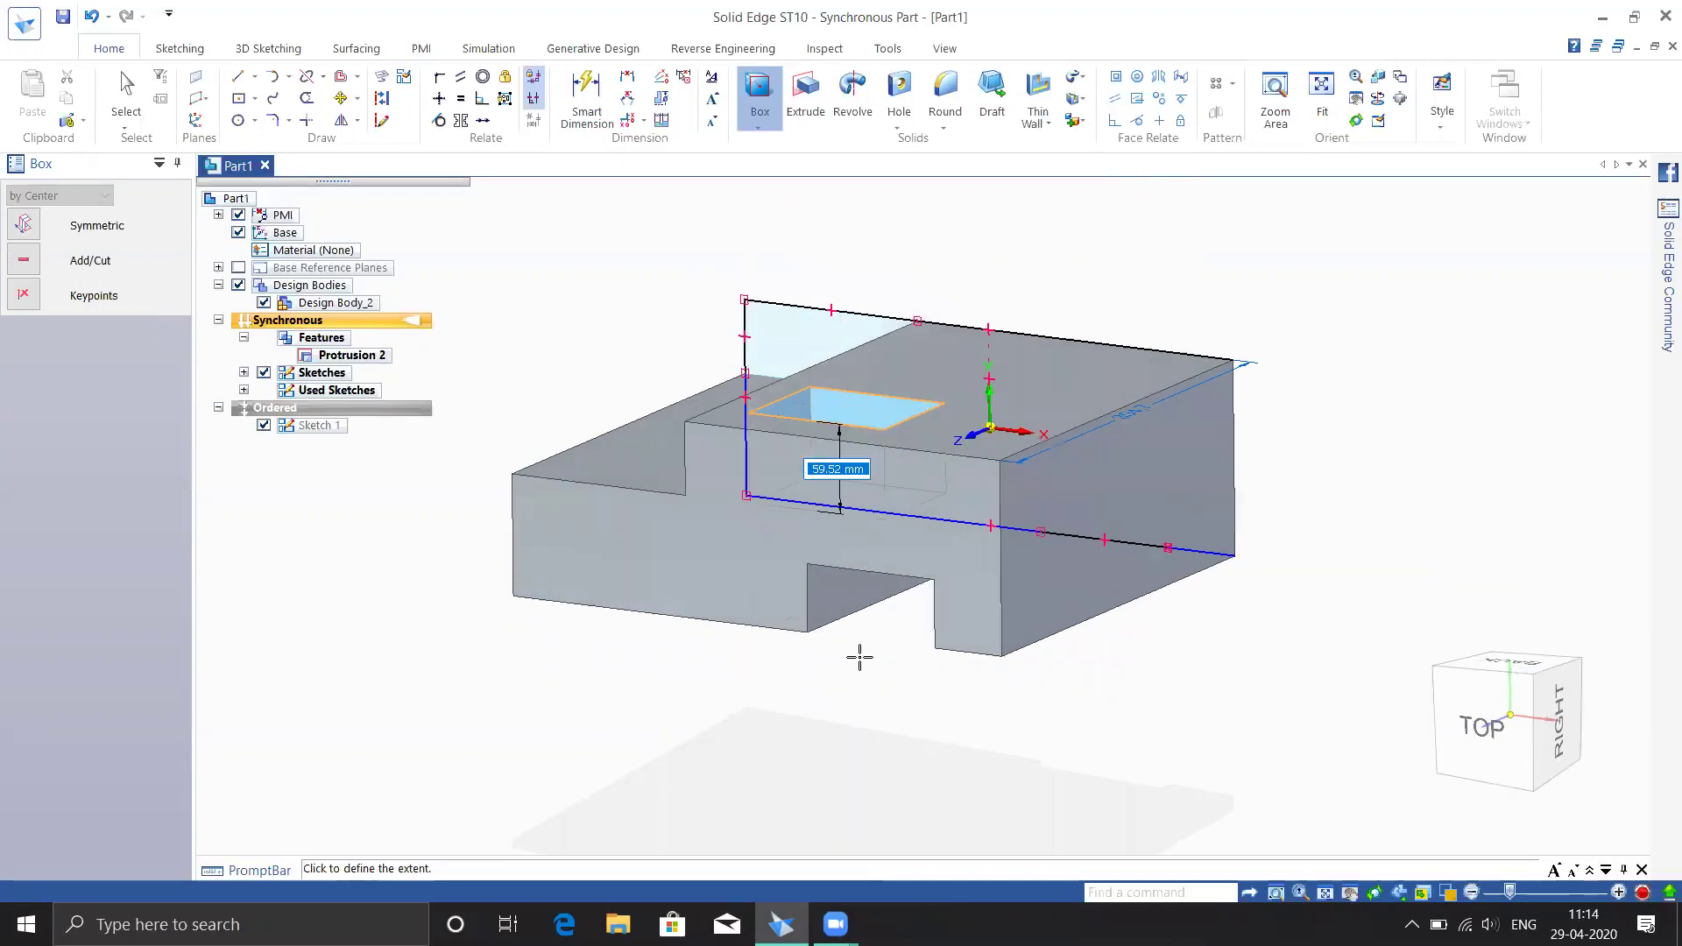
Set the box's add/cut option to Automatic and finish it about 117 mm tall above the upper step face
{"action": "left_click", "coordinate": [23, 259]}
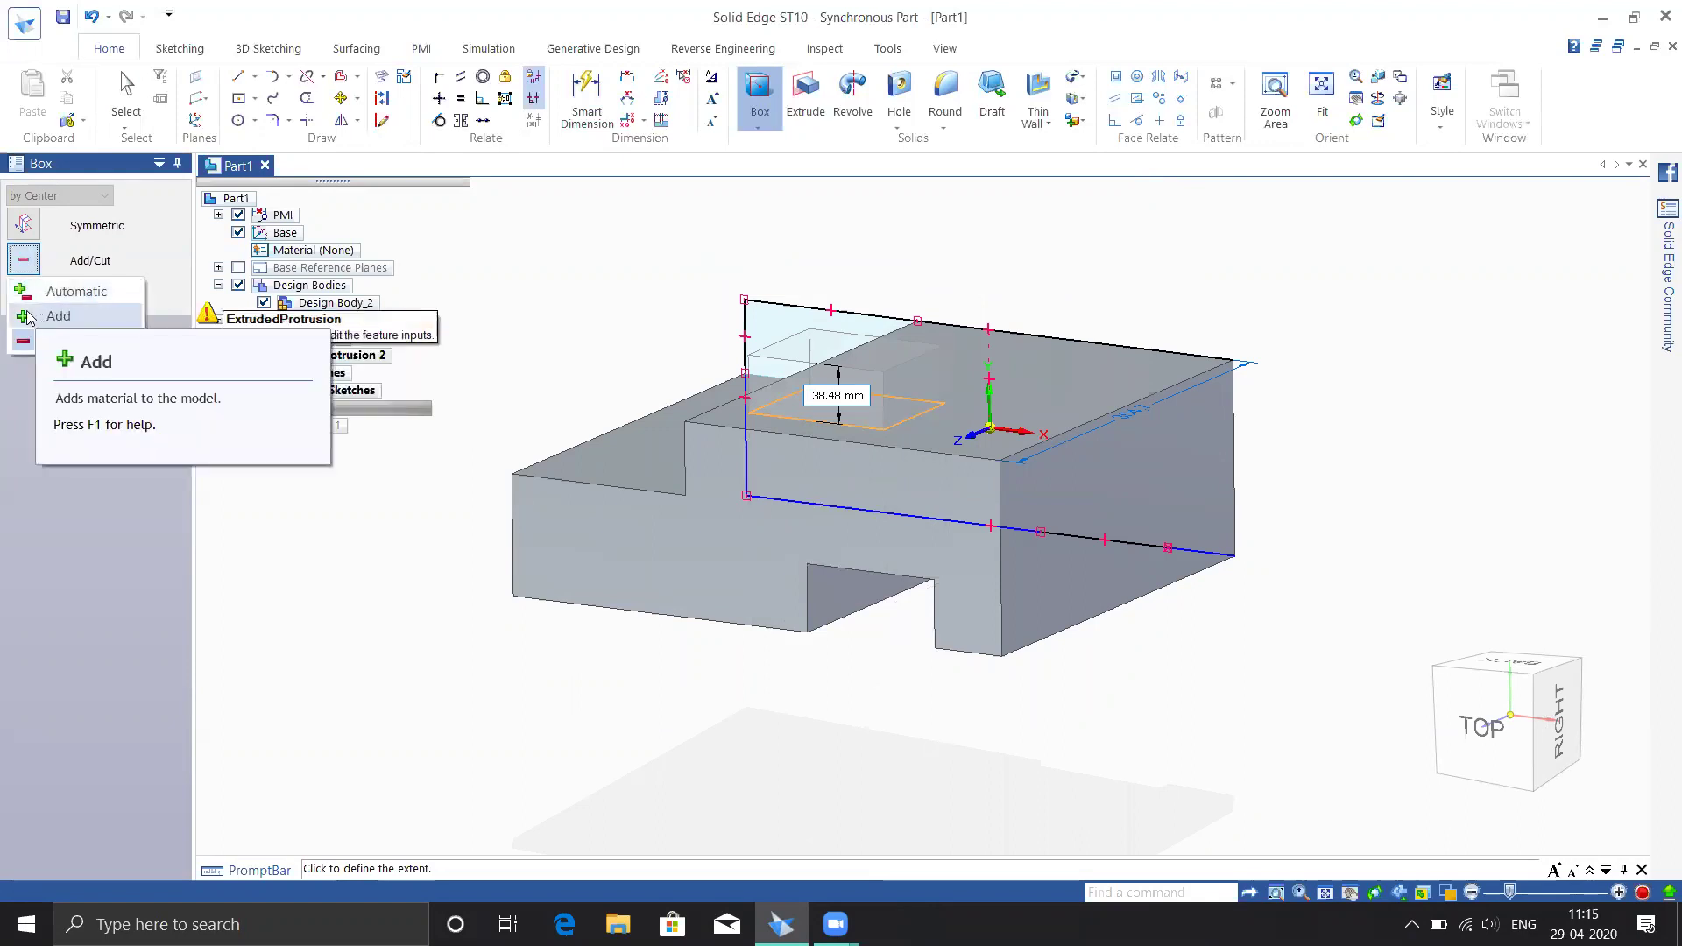
{"action": "left_click", "coordinate": [25, 293]}
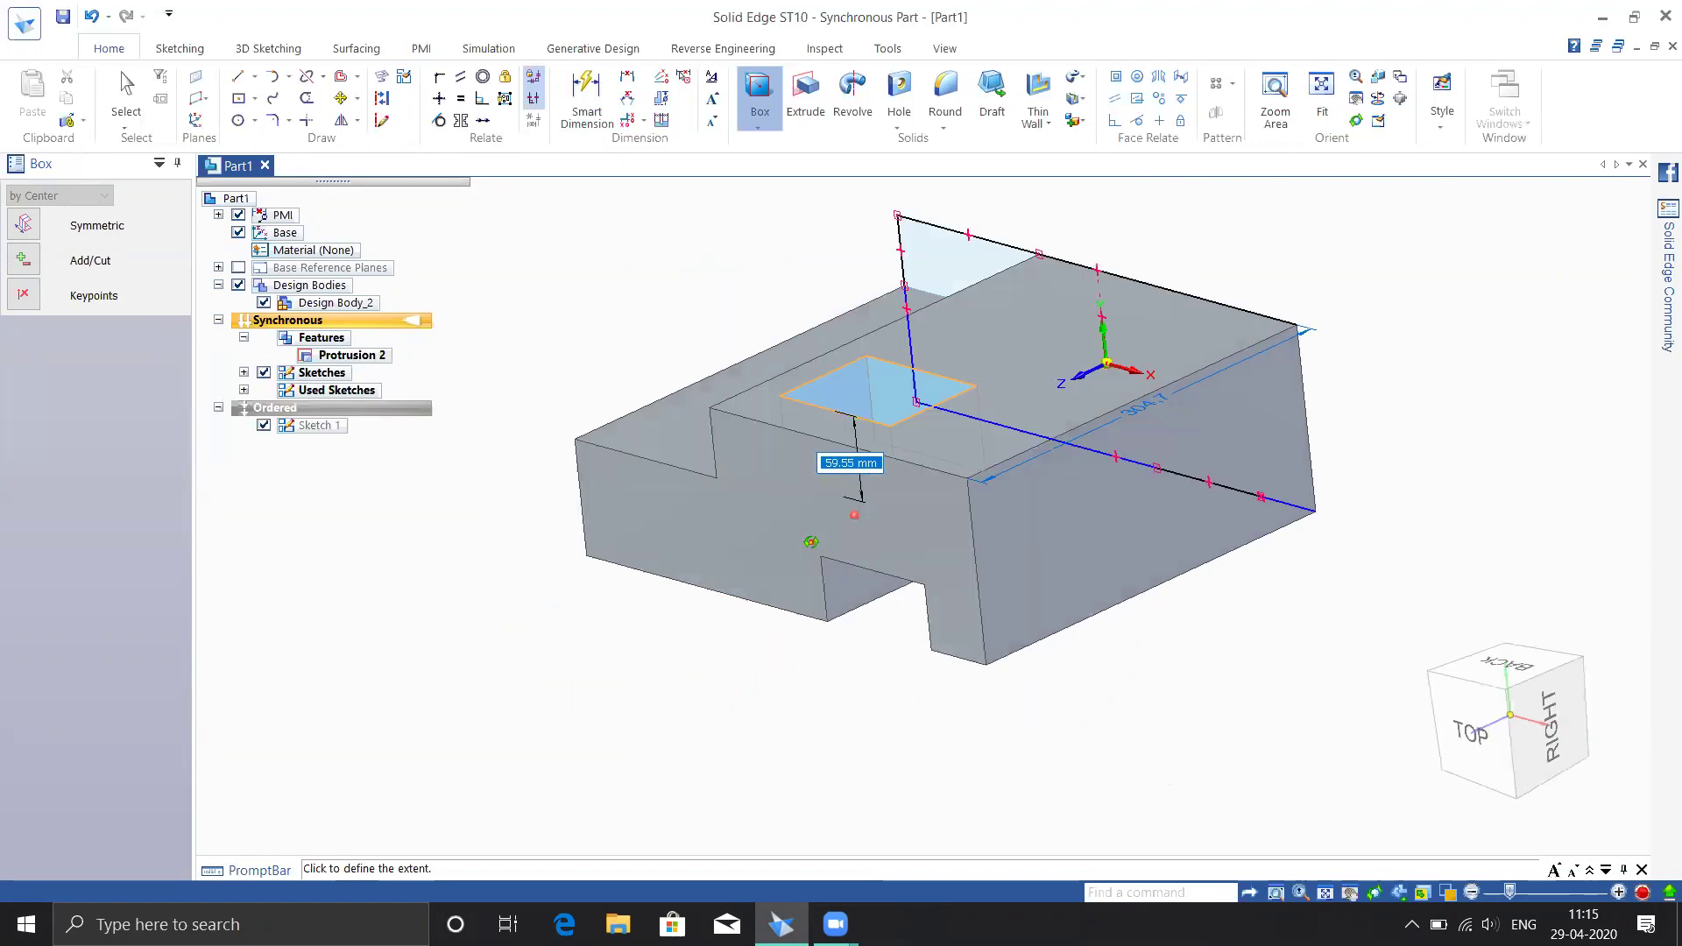
{"action": "middle_click_drag", "start_coordinate": [810, 543], "coordinate": [809, 618]}
{"action": "middle_click_drag", "start_coordinate": [826, 559], "coordinate": [856, 593]}
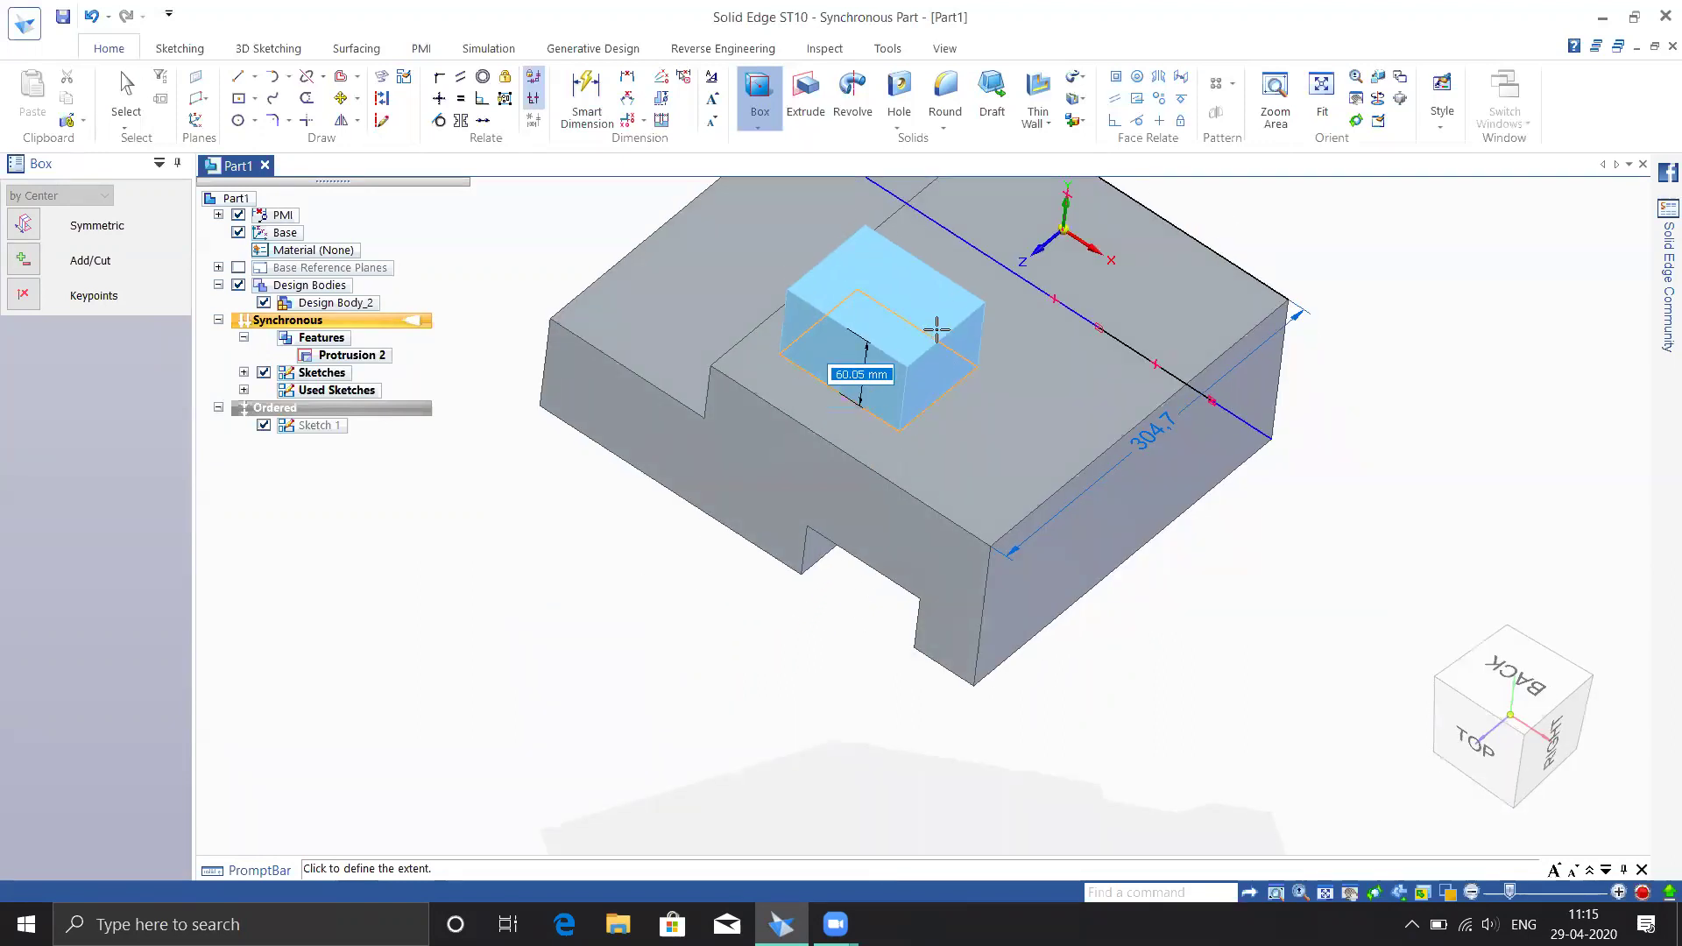
{"action": "scroll", "coordinate": [967, 263], "scroll_direction": "up", "scroll_amount": 2}
{"action": "middle_click_drag", "start_coordinate": [982, 264], "coordinate": [987, 260]}
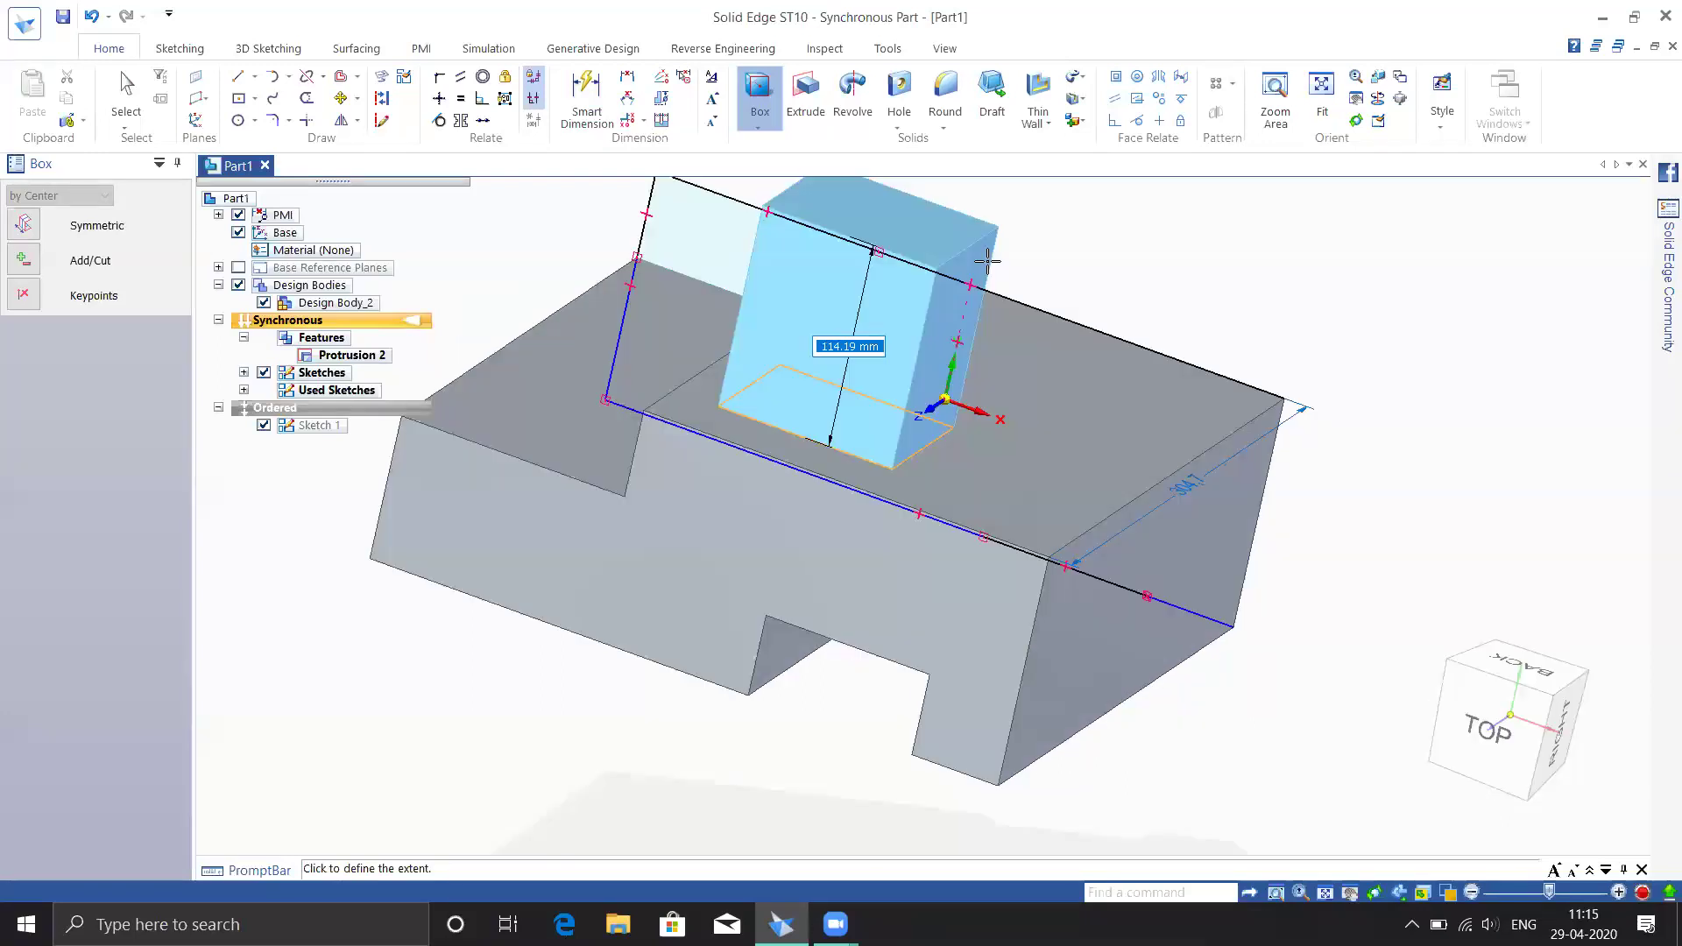
{"action": "left_click", "coordinate": [1349, 427]}
{"action": "middle_click_drag", "start_coordinate": [1275, 252], "coordinate": [1172, 313]}
{"action": "left_click", "coordinate": [759, 124]}
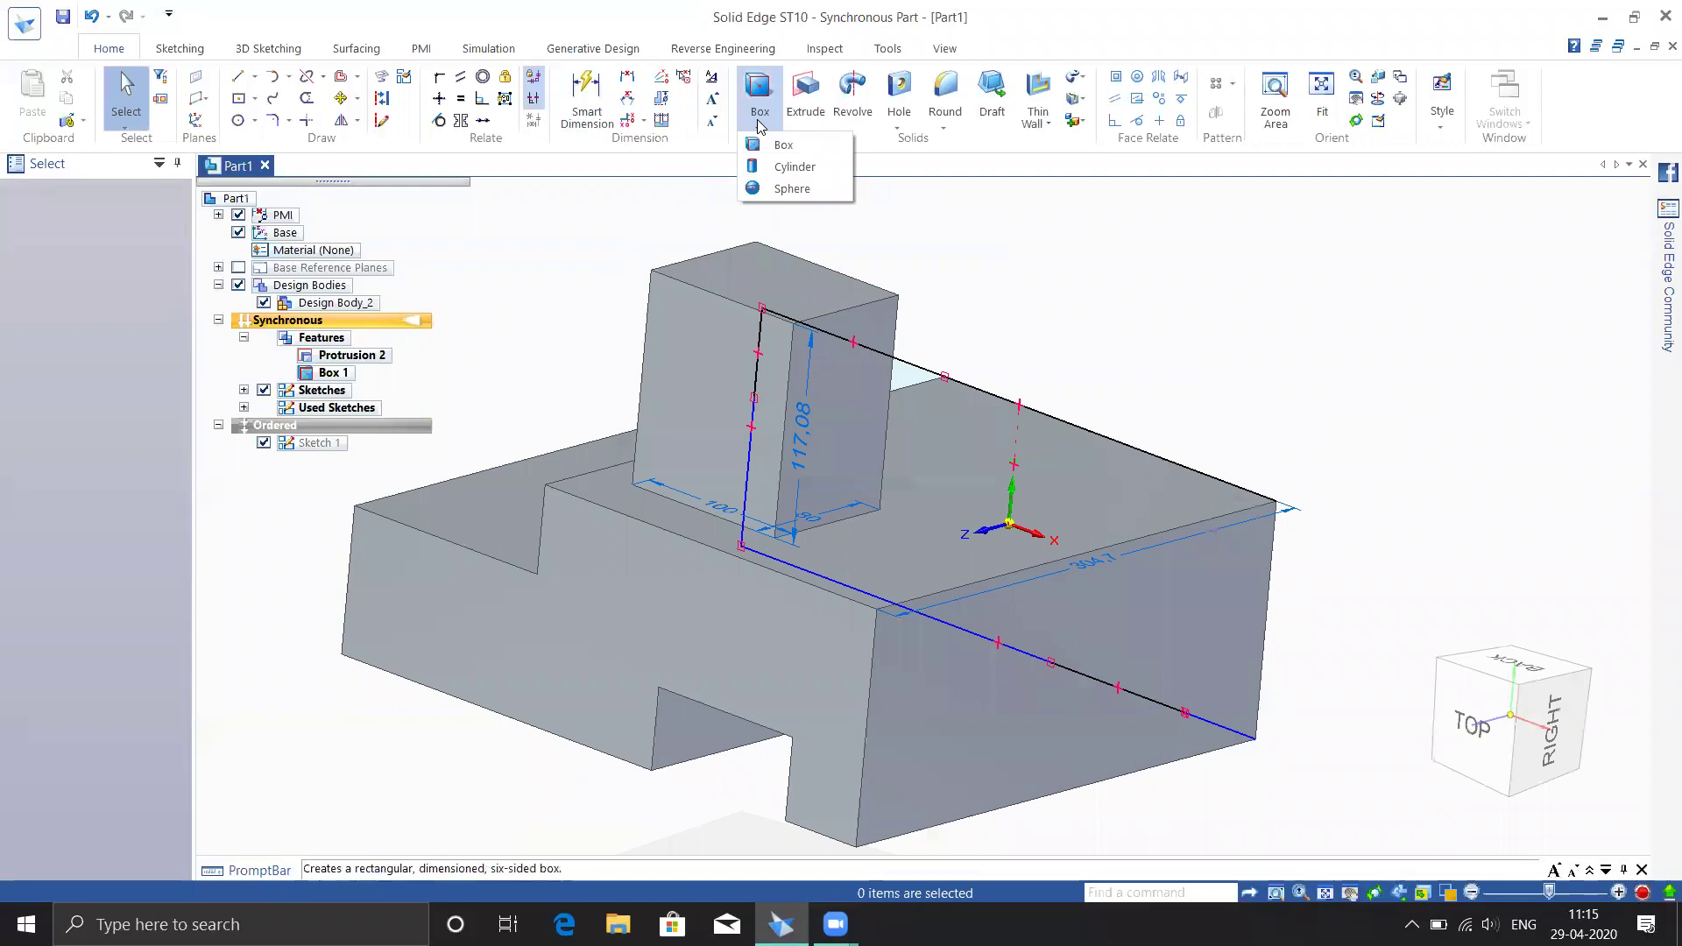
{"action": "left_click", "coordinate": [795, 166]}
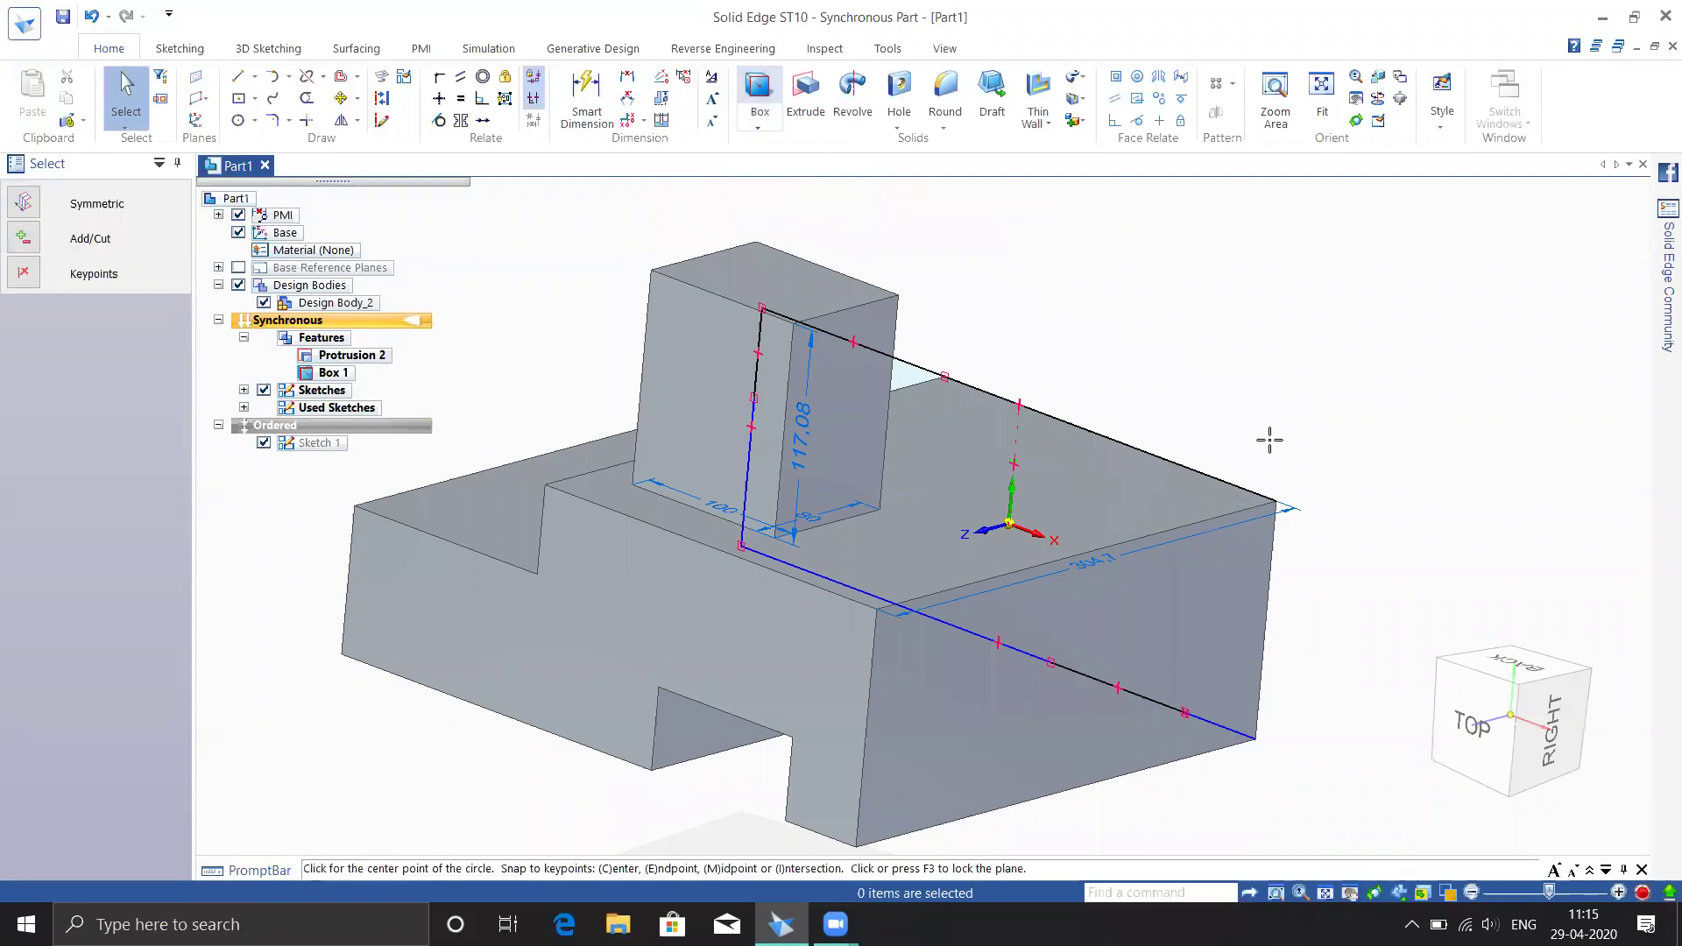
{"action": "mouse_move", "coordinate": [1362, 429]}
{"action": "middle_mouse_down"}
{"action": "mouse_move", "coordinate": [1351, 381]}
{"action": "mouse_move", "coordinate": [1291, 369]}
{"action": "mouse_move", "coordinate": [1318, 366]}
{"action": "middle_mouse_up"}
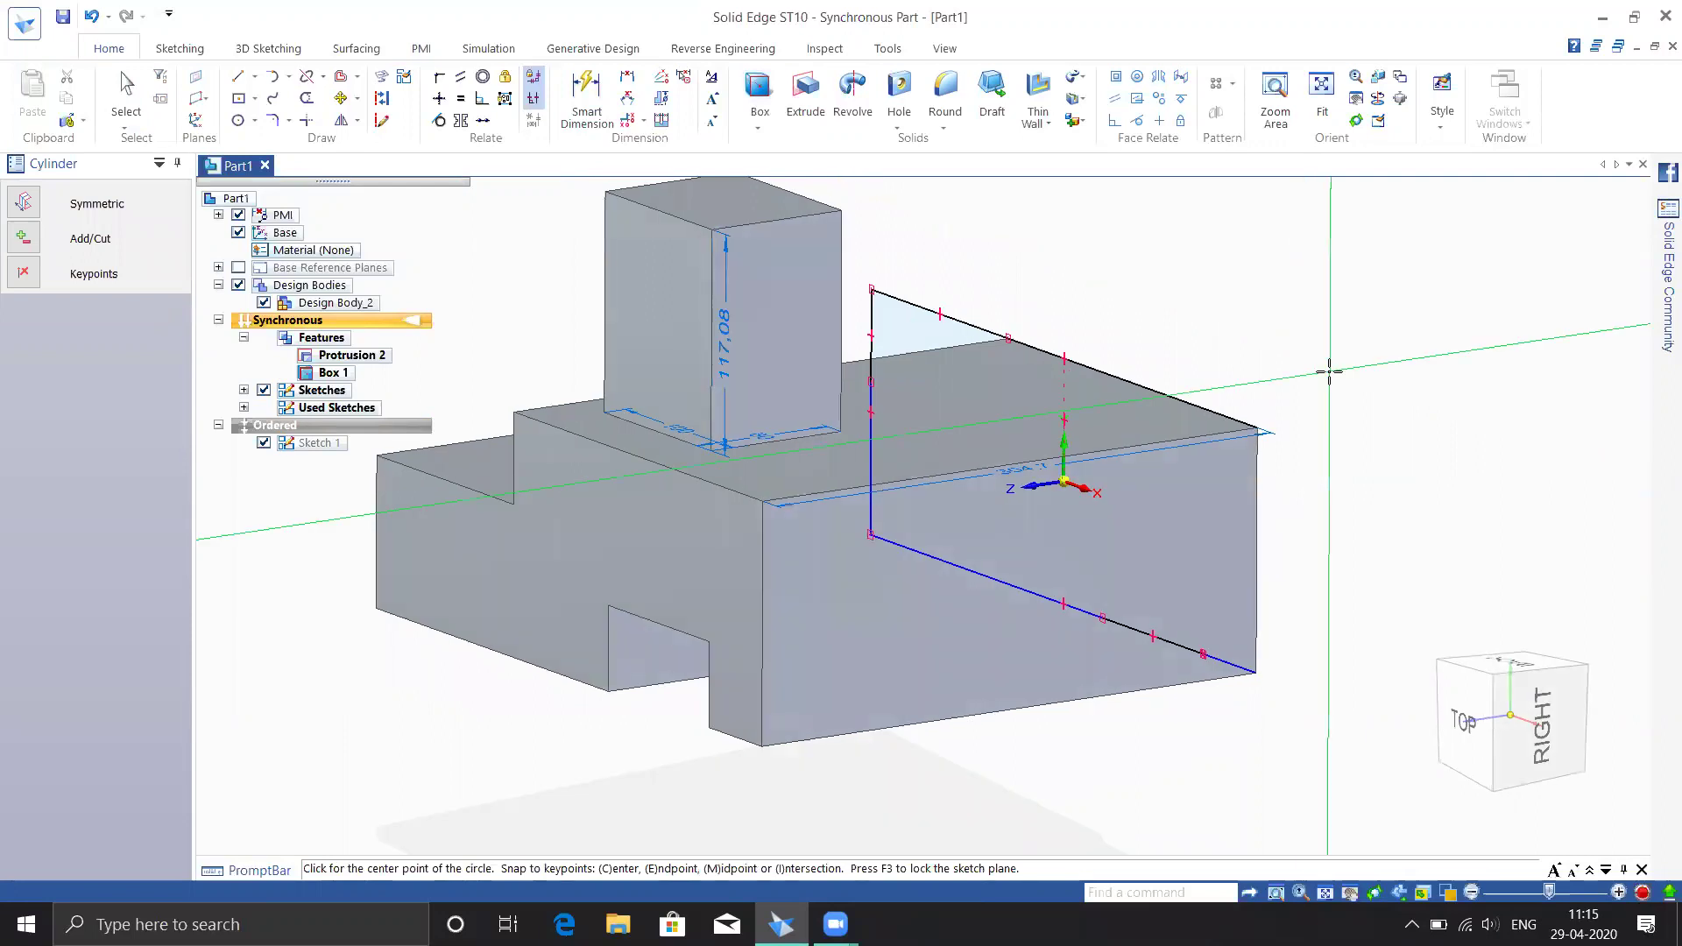
{"action": "mouse_move", "coordinate": [1322, 417]}
{"action": "middle_mouse_down"}
{"action": "mouse_move", "coordinate": [1231, 454]}
{"action": "mouse_move", "coordinate": [1266, 446]}
{"action": "mouse_move", "coordinate": [1276, 463]}
{"action": "middle_mouse_up"}
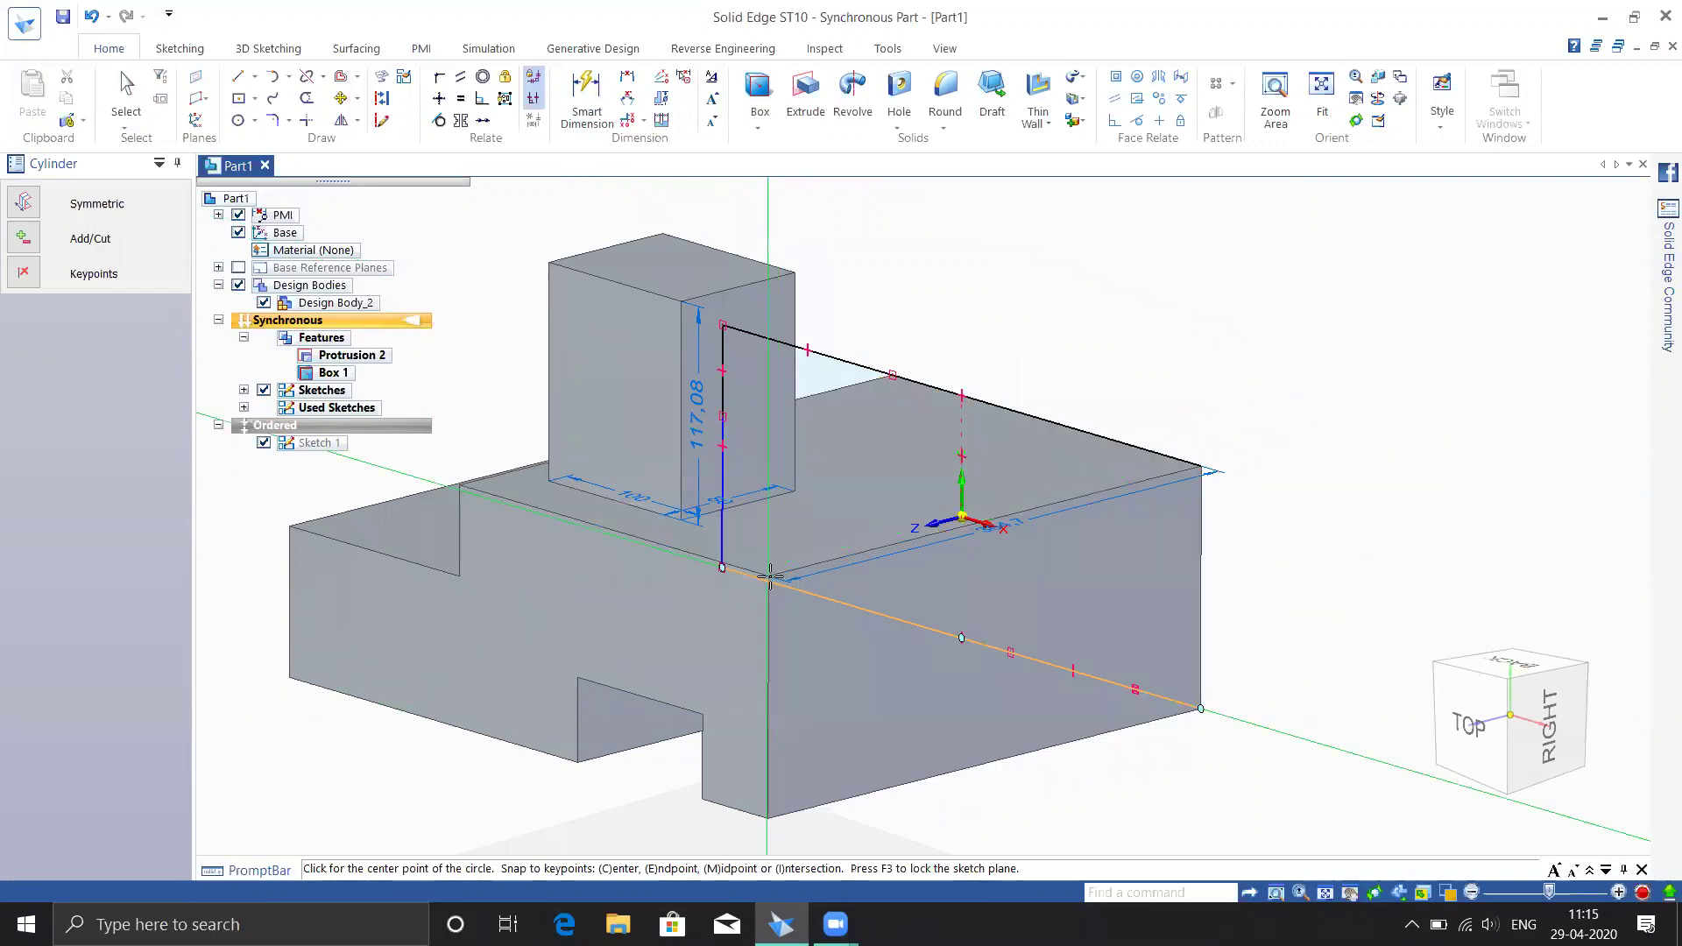
{"action": "left_click", "coordinate": [1093, 572]}
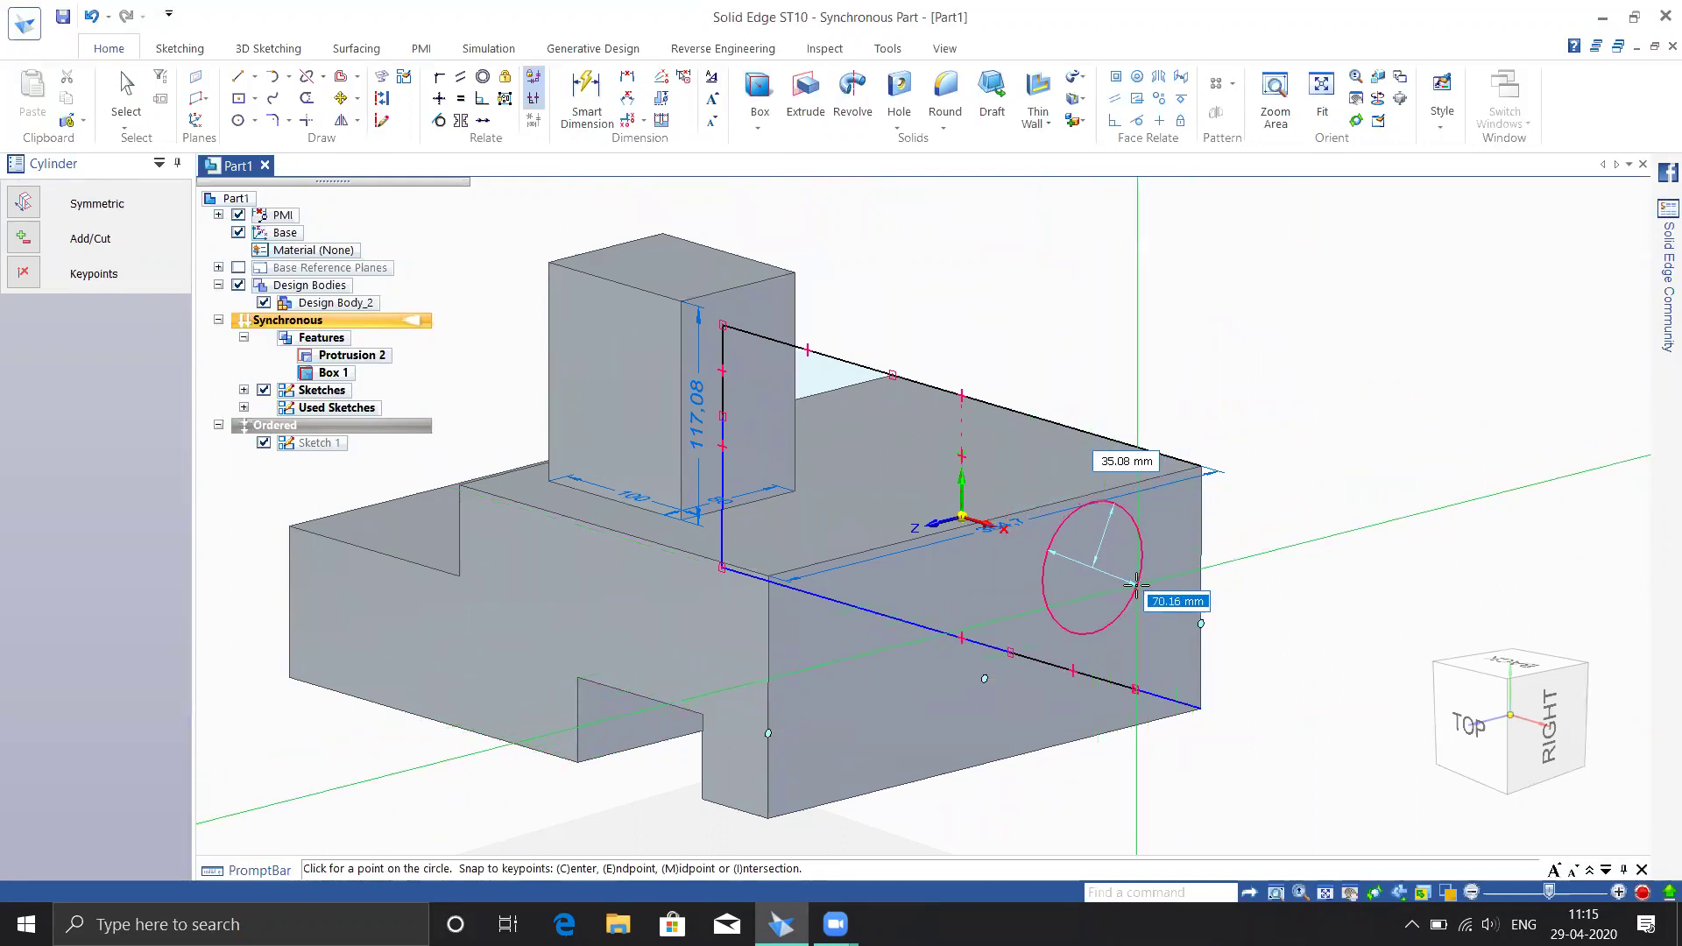
{"action": "key", "text": "Escape"}
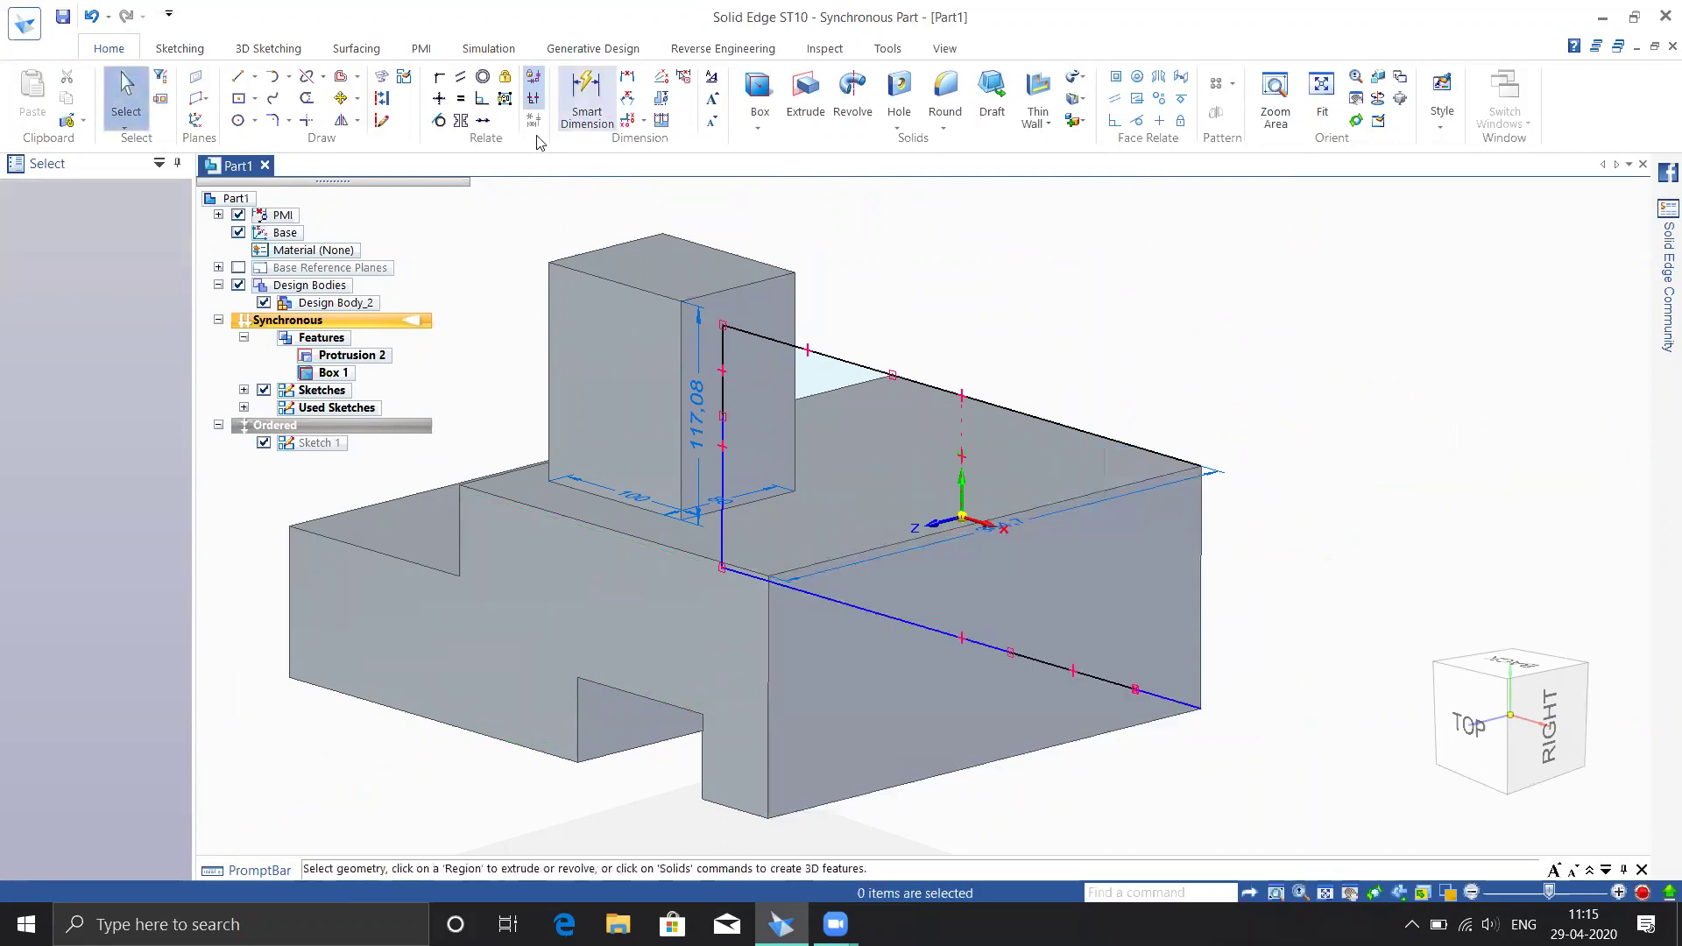
Start a cylinder locked to the solid's large end face, centred on its vertical edge's midpoint, with an 80 mm diameter
{"action": "left_click", "coordinate": [759, 127]}
{"action": "left_click", "coordinate": [790, 167]}
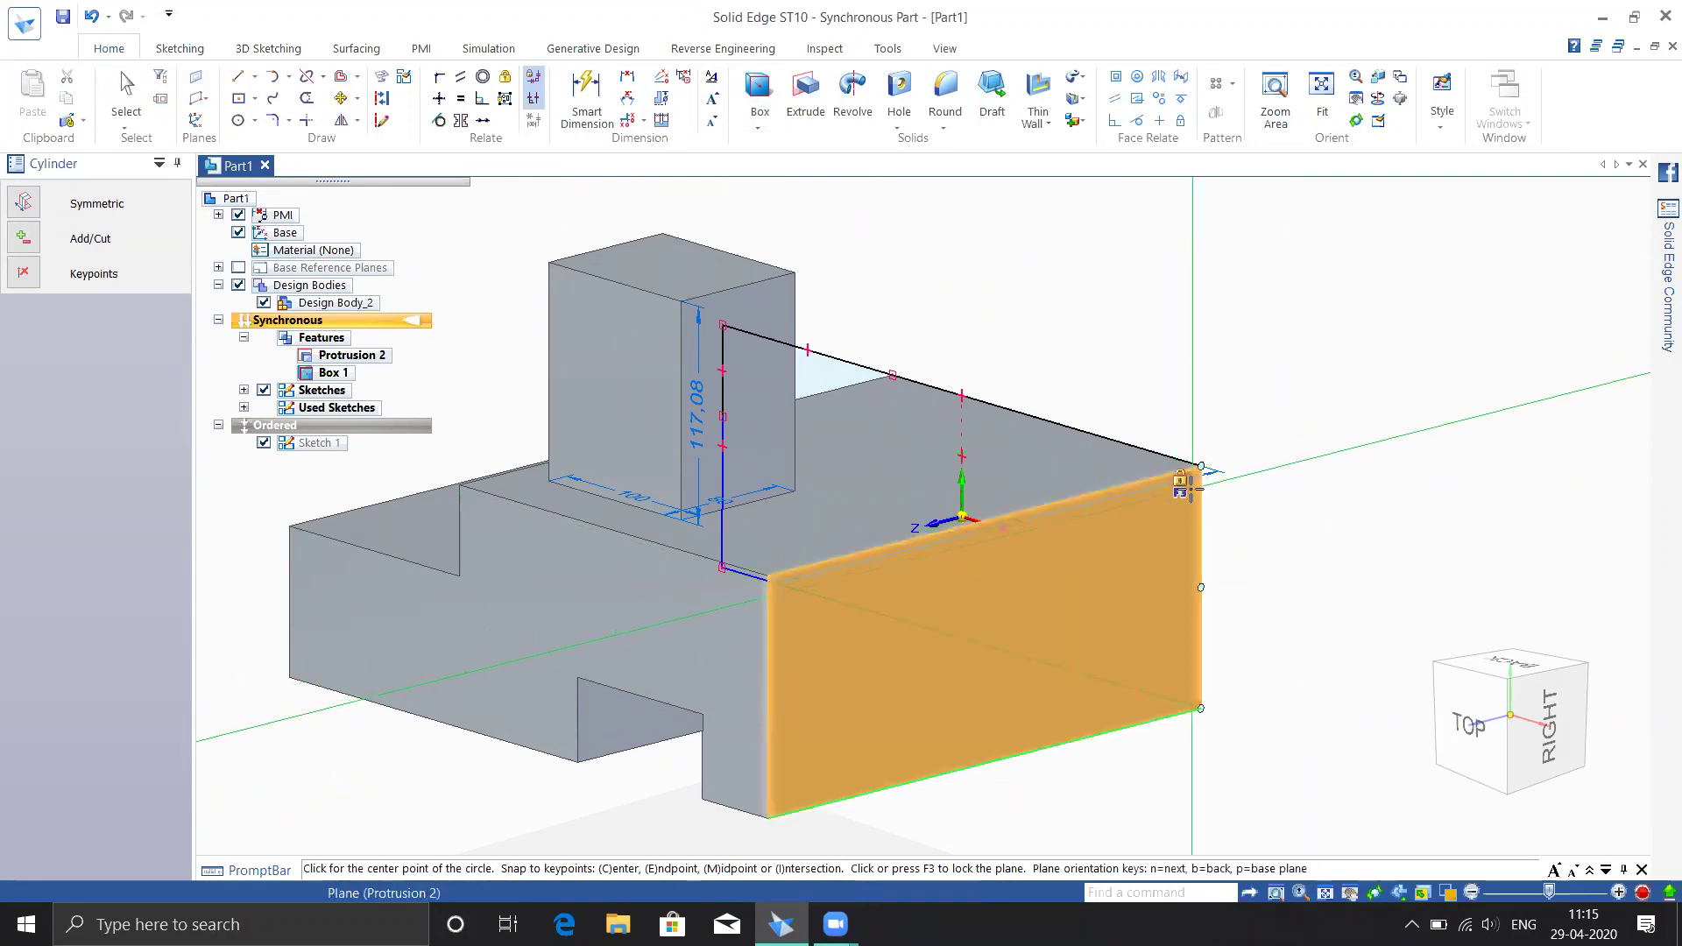
{"action": "key", "text": "F3"}
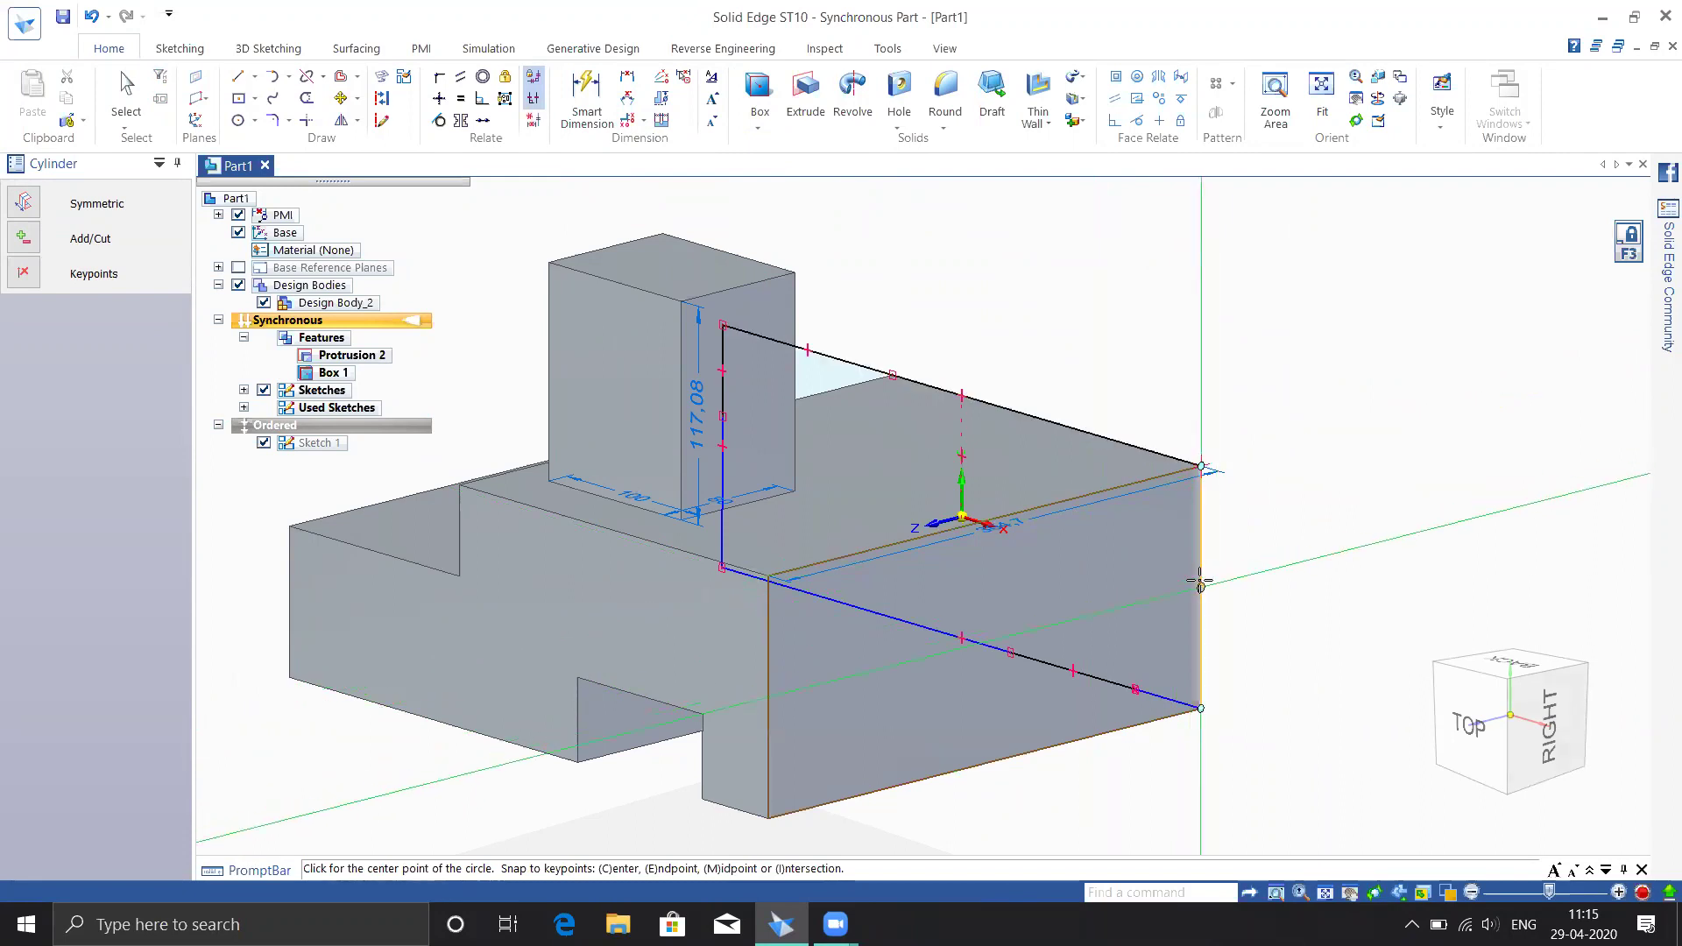
{"action": "left_click", "coordinate": [1200, 587]}
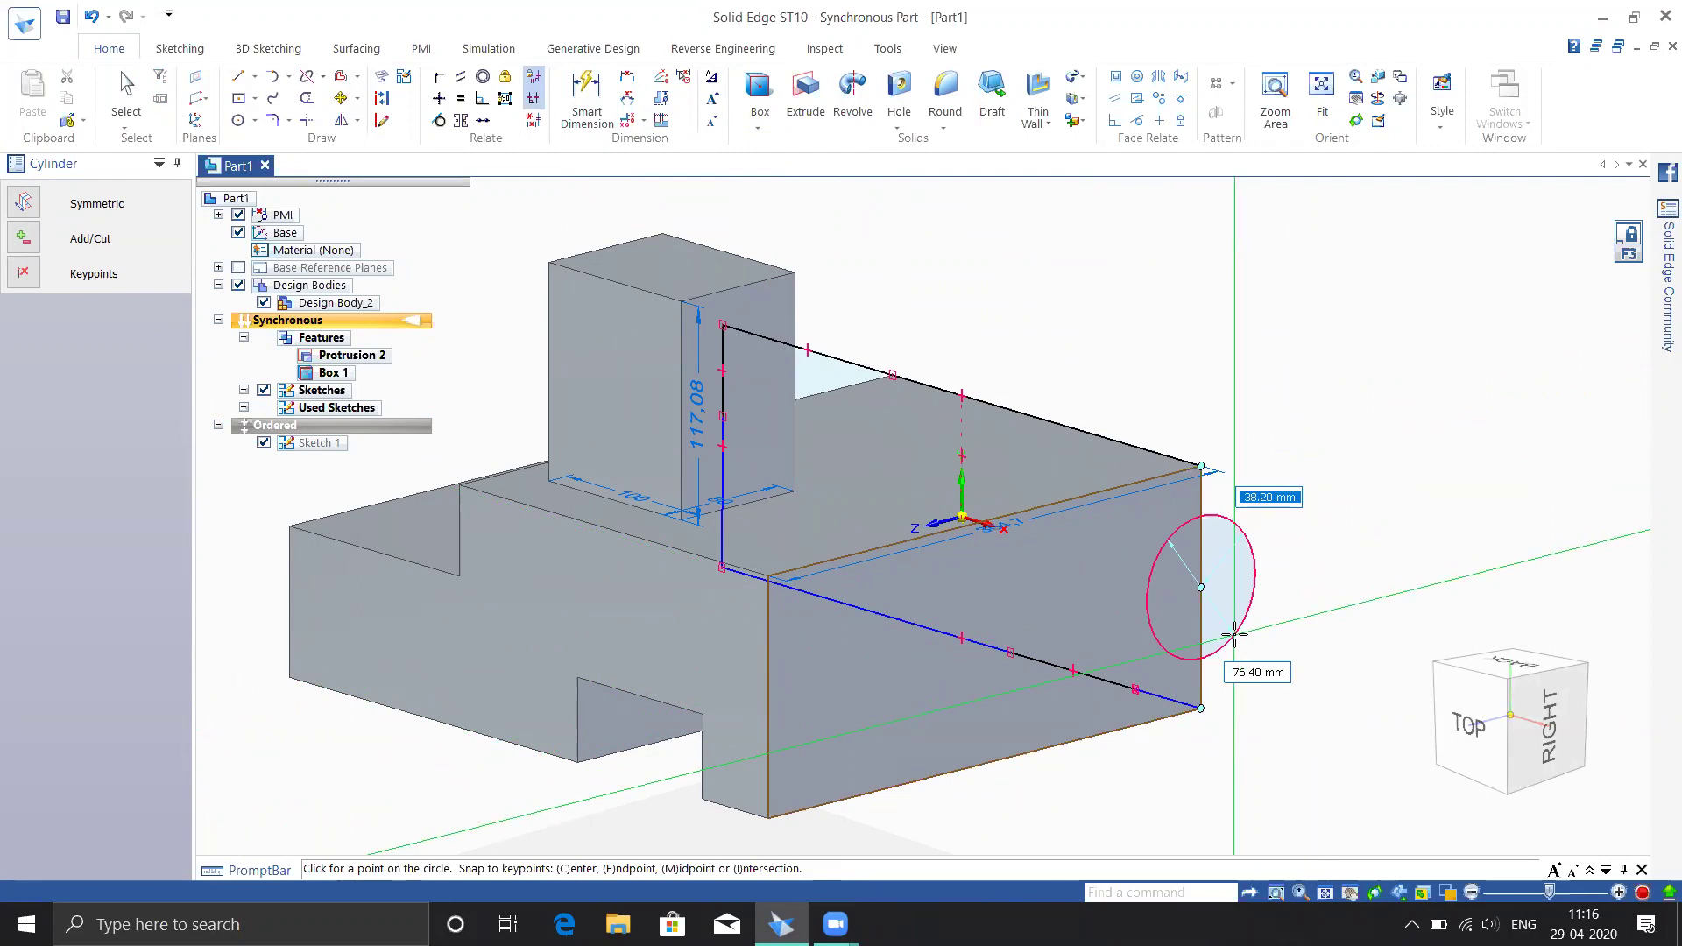
{"action": "type", "text": "80"}
{"action": "key", "text": "Return"}
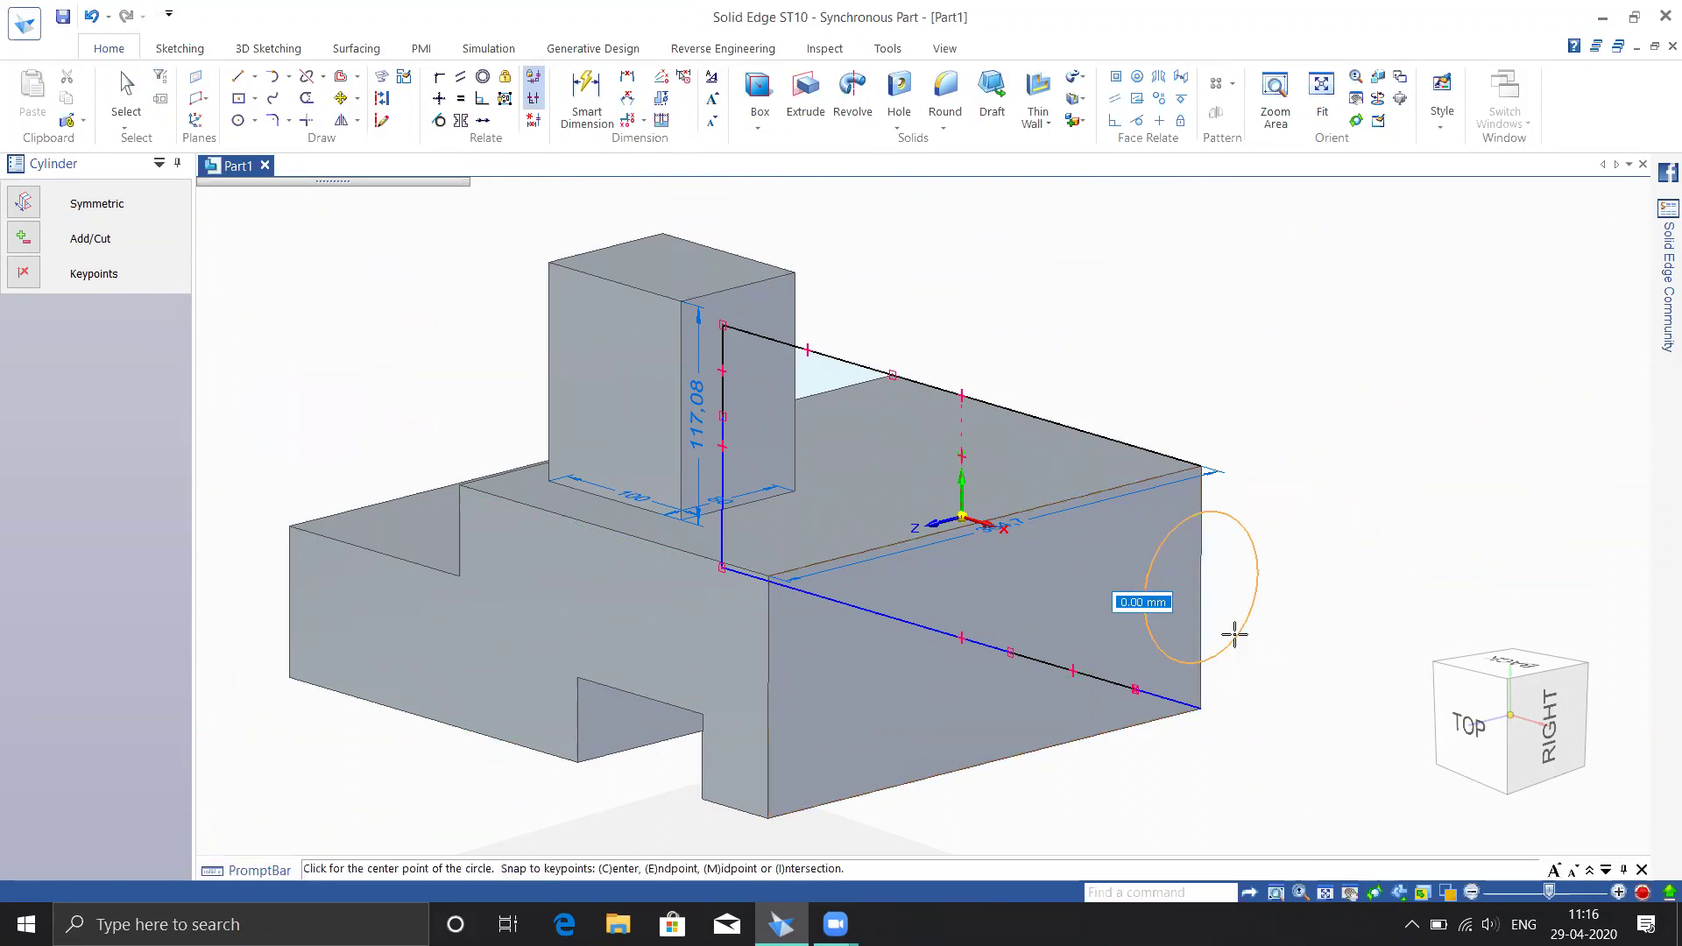
Set the cylinder's keypoint option to Midpoint and cut it about 253 mm into the solid
{"action": "left_click", "coordinate": [1221, 570]}
{"action": "middle_click_drag", "start_coordinate": [1220, 570], "coordinate": [599, 663]}
{"action": "middle_click_drag", "start_coordinate": [1106, 787], "coordinate": [834, 627]}
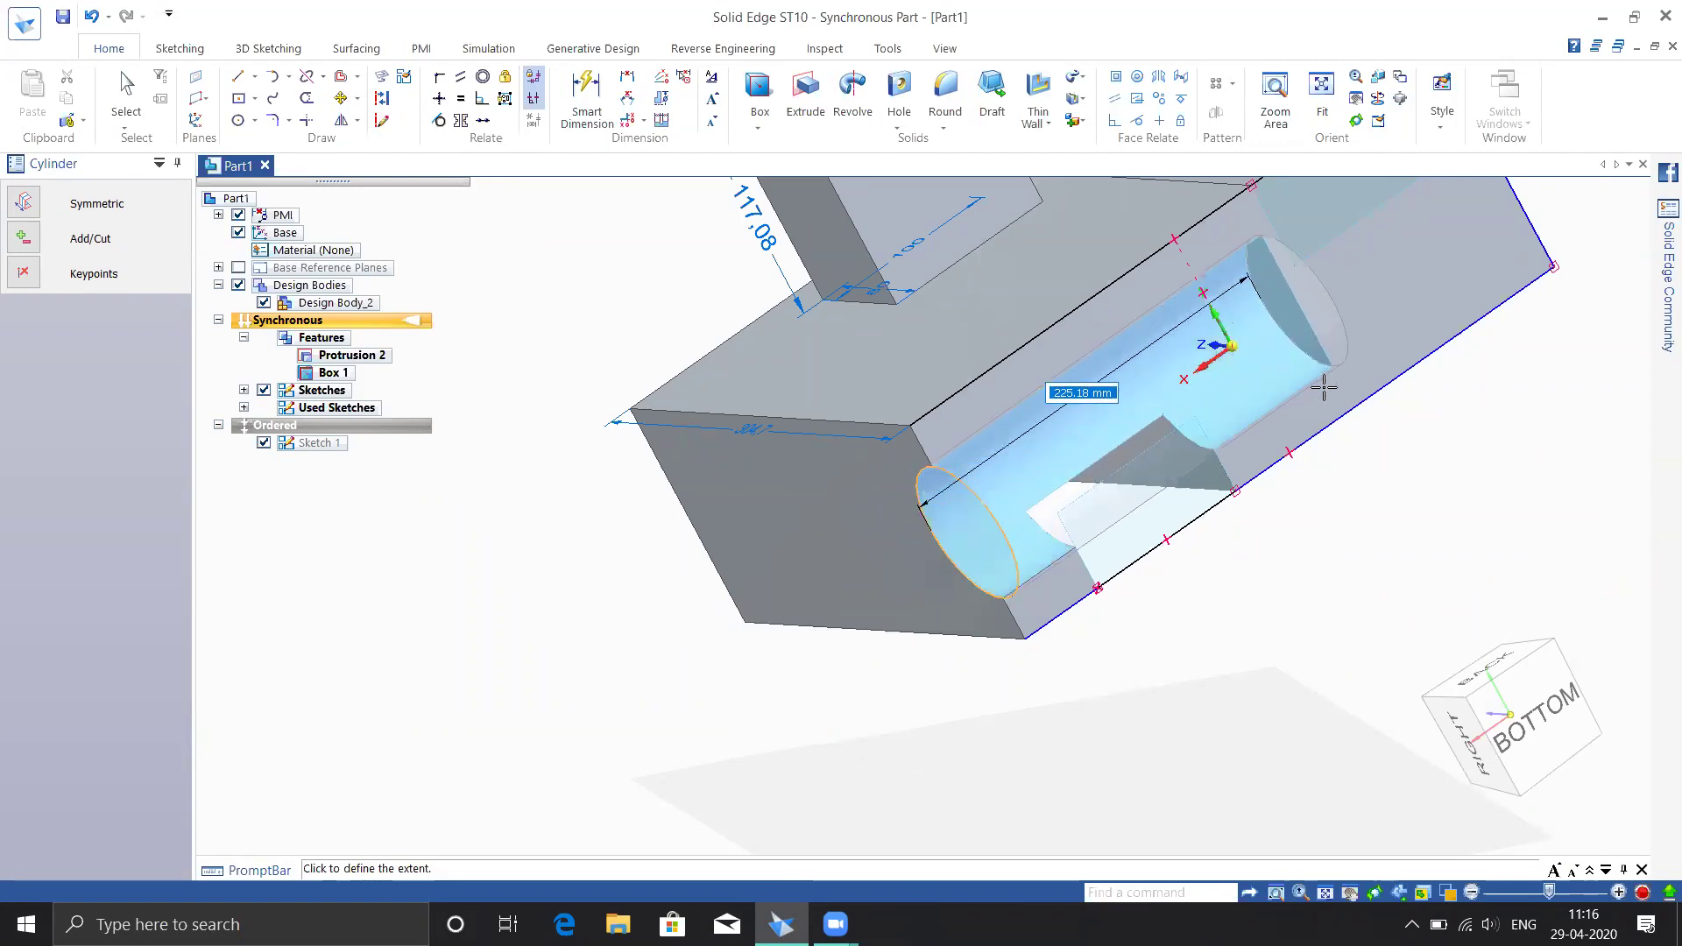
{"action": "middle_click_drag", "start_coordinate": [1321, 403], "coordinate": [1284, 462], "text": "shift"}
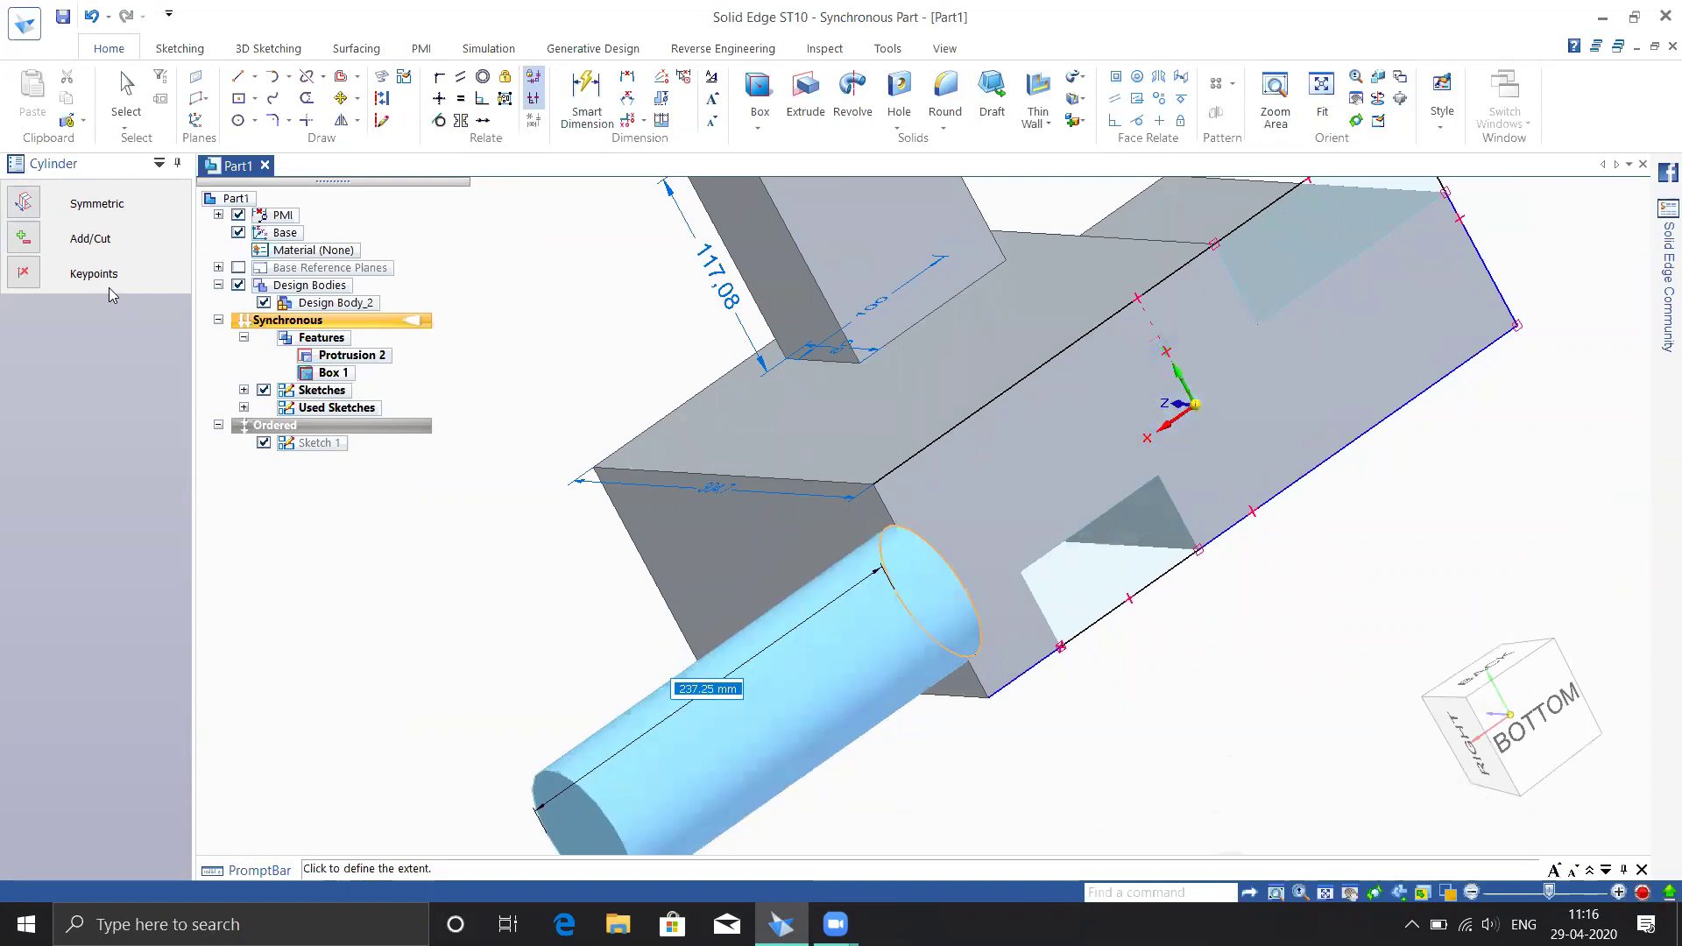
{"action": "left_click", "coordinate": [24, 273]}
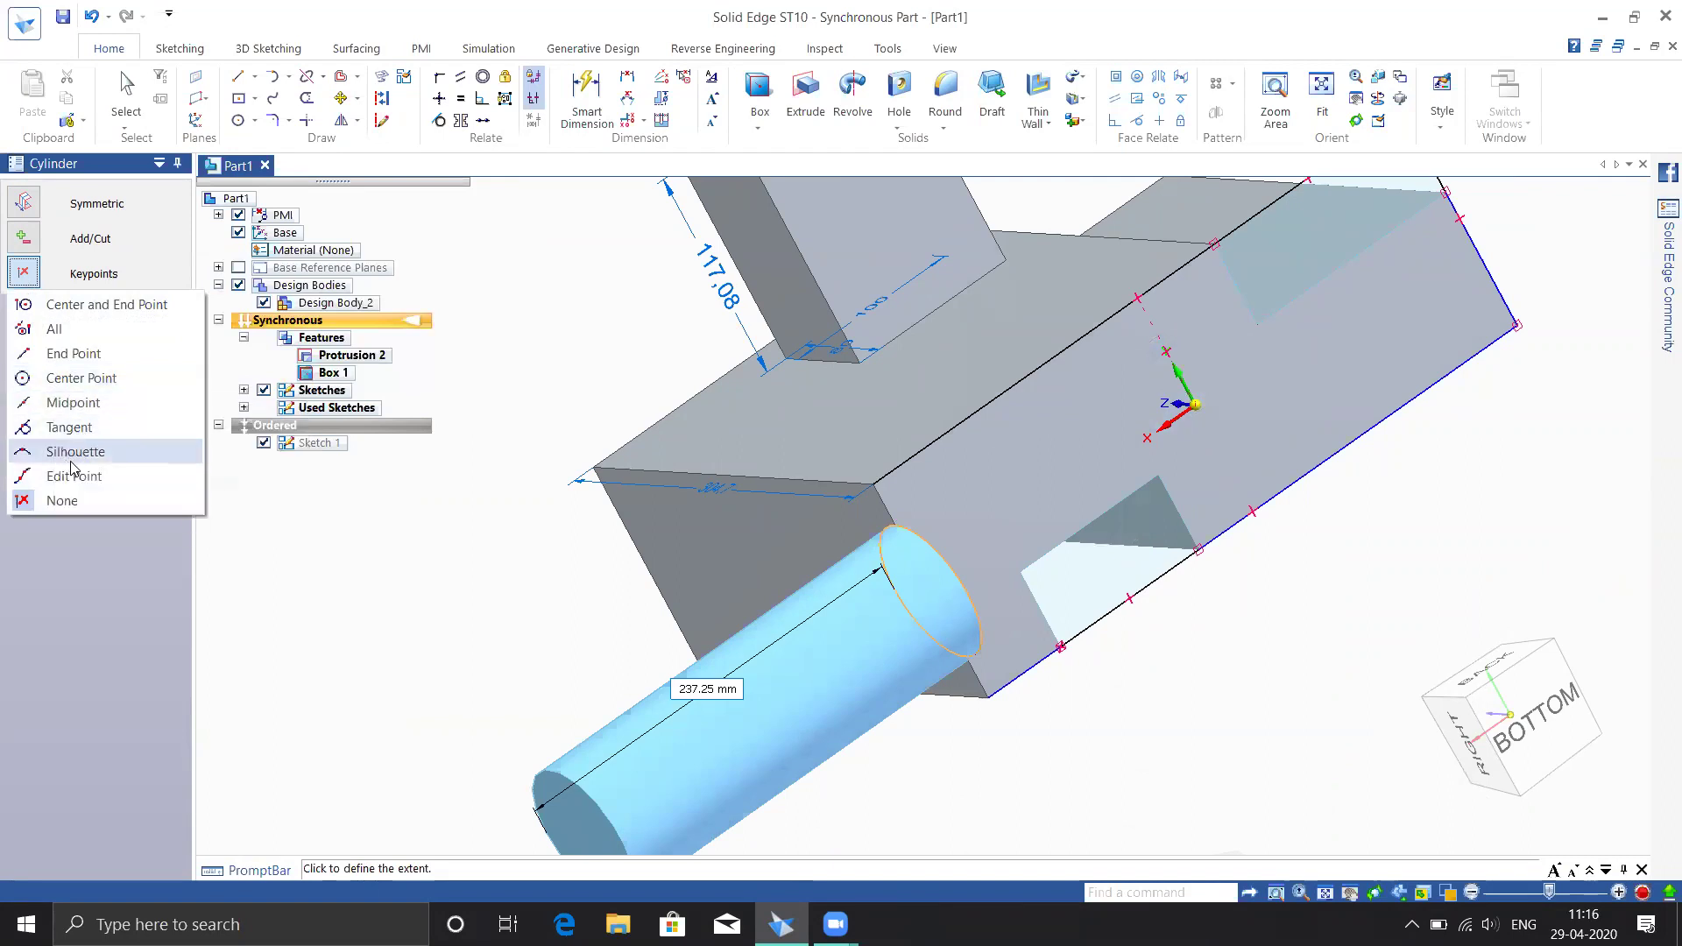
{"action": "left_click", "coordinate": [77, 405]}
{"action": "middle_click_drag", "start_coordinate": [1032, 695], "coordinate": [946, 642]}
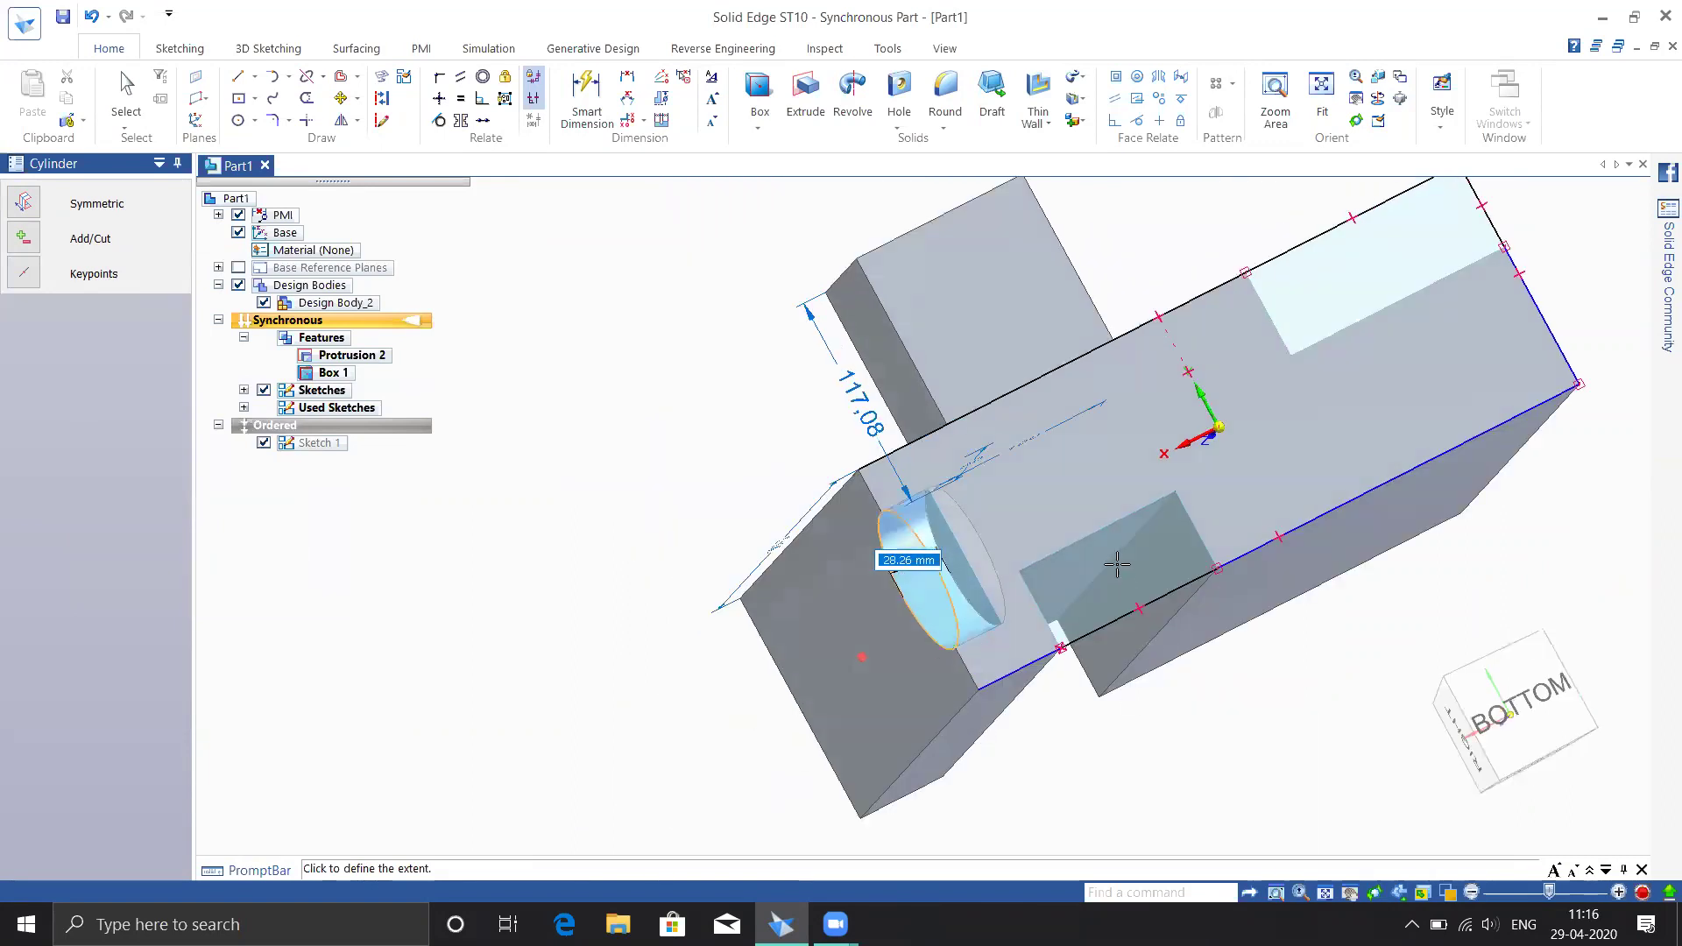
{"action": "middle_click_drag", "start_coordinate": [1117, 565], "coordinate": [1112, 575]}
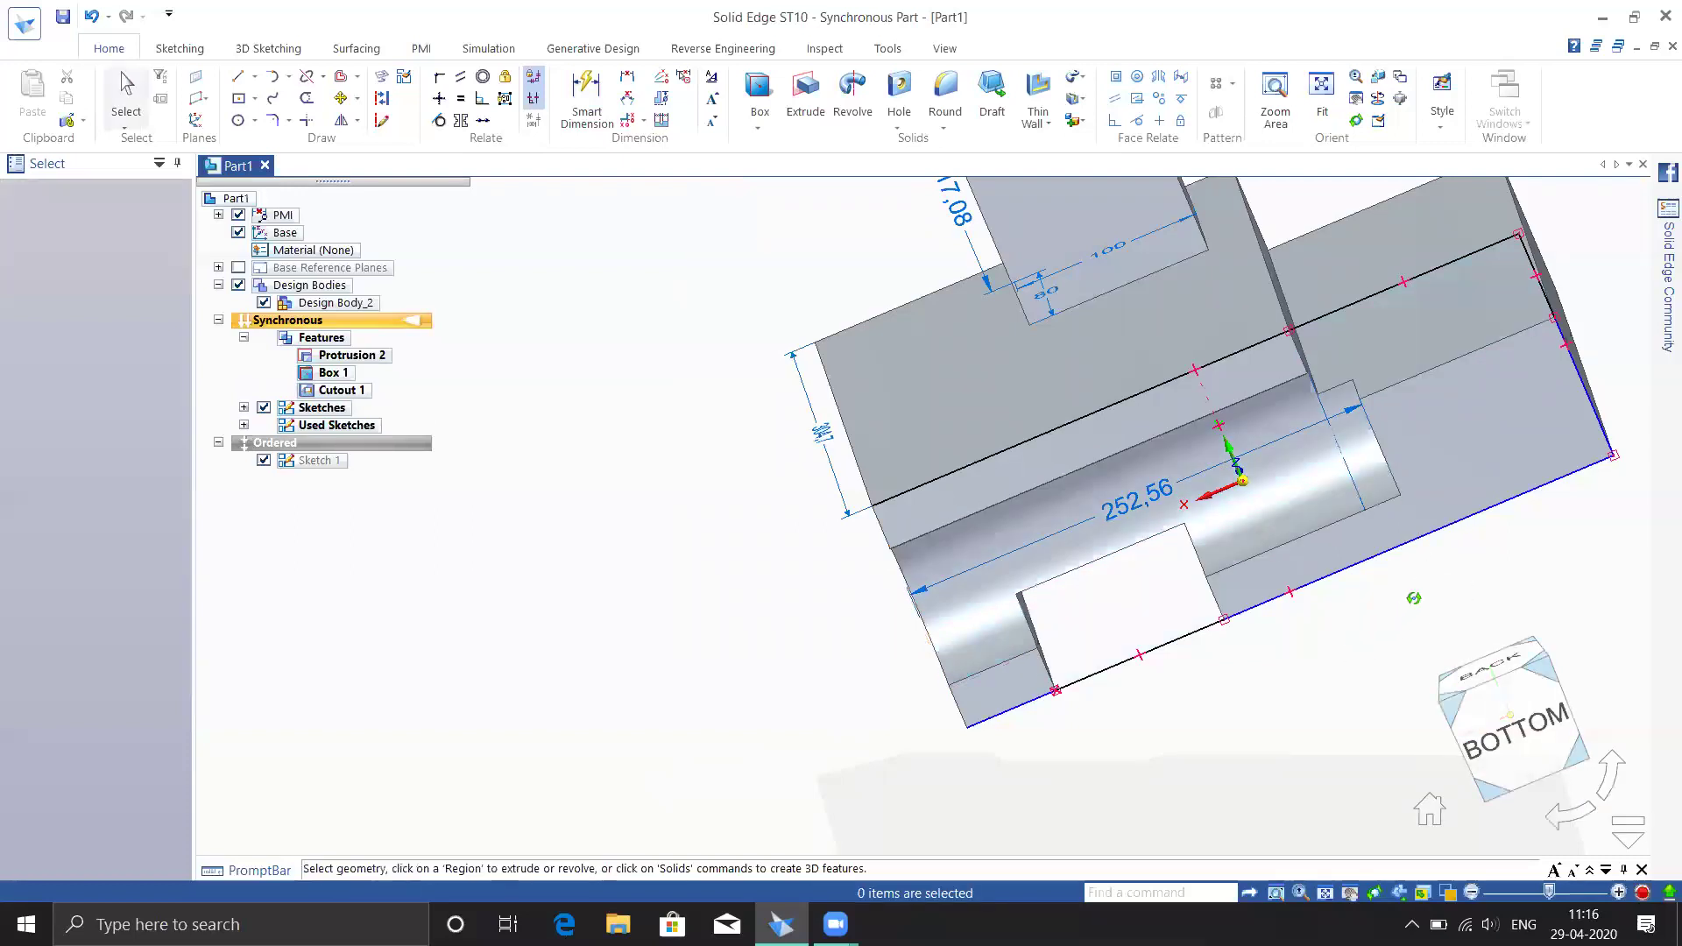
Add a cylinder on the lower step face, locked to that plane, about 91 mm in diameter and 150 mm tall
{"action": "middle_click_drag", "start_coordinate": [1408, 593], "coordinate": [1347, 585]}
{"action": "middle_click_drag", "start_coordinate": [1354, 643], "coordinate": [1209, 703]}
{"action": "middle_click_drag", "start_coordinate": [1193, 522], "coordinate": [1170, 661], "text": "shift"}
{"action": "left_click", "coordinate": [759, 128]}
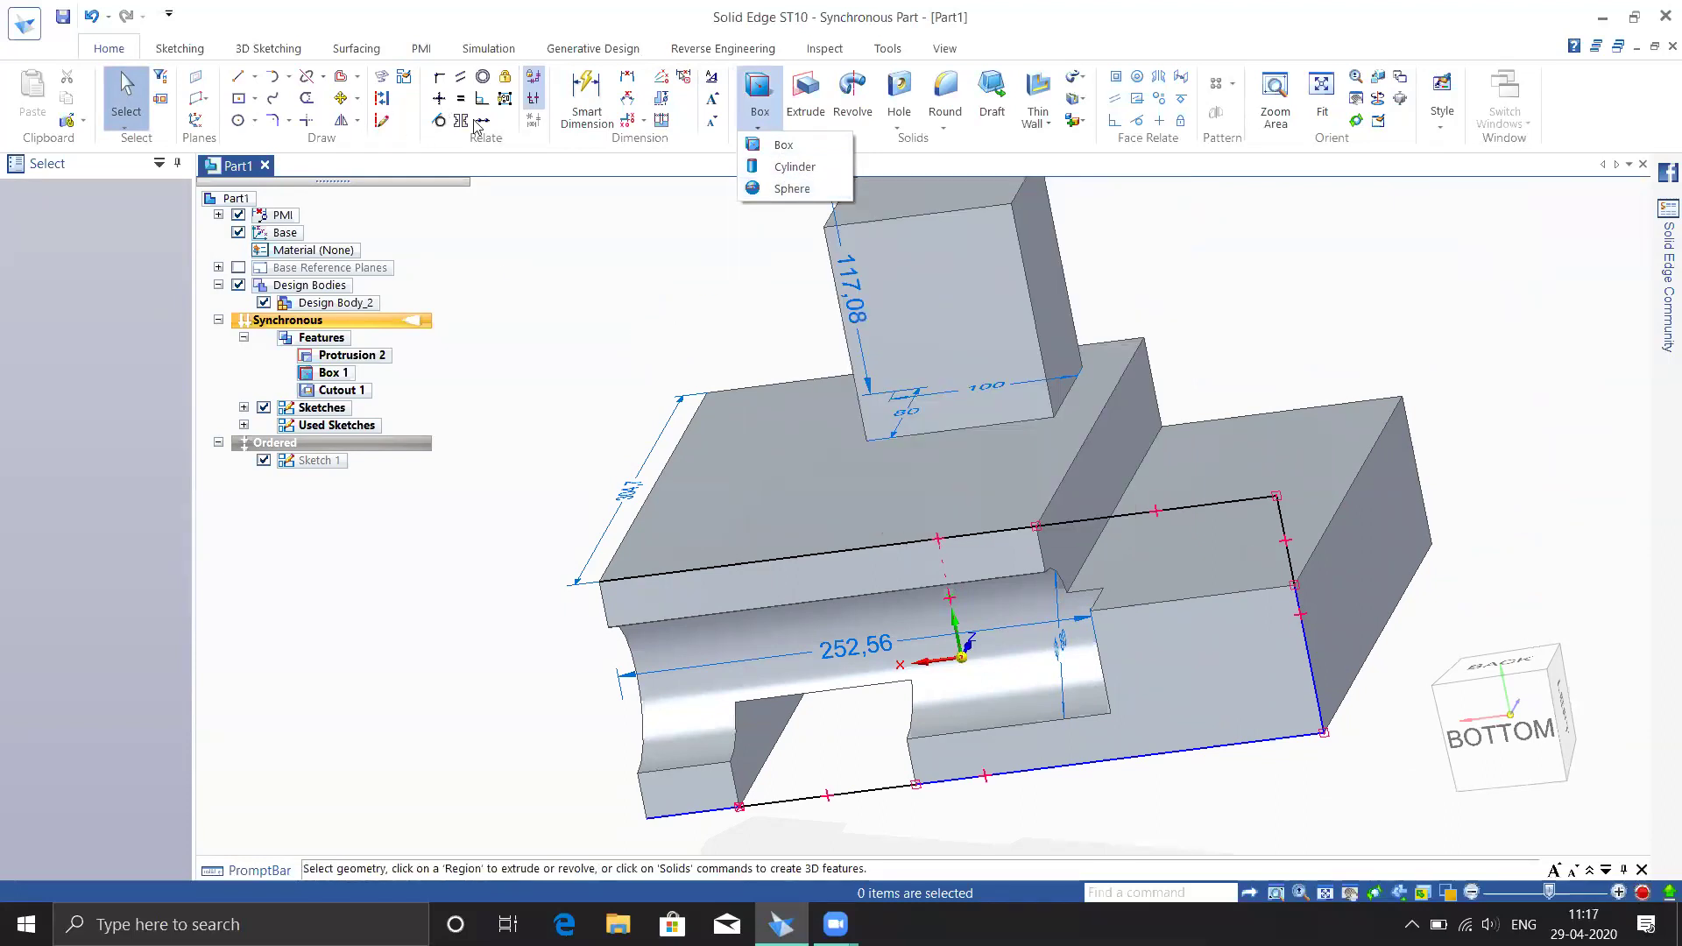
{"action": "left_click", "coordinate": [793, 167]}
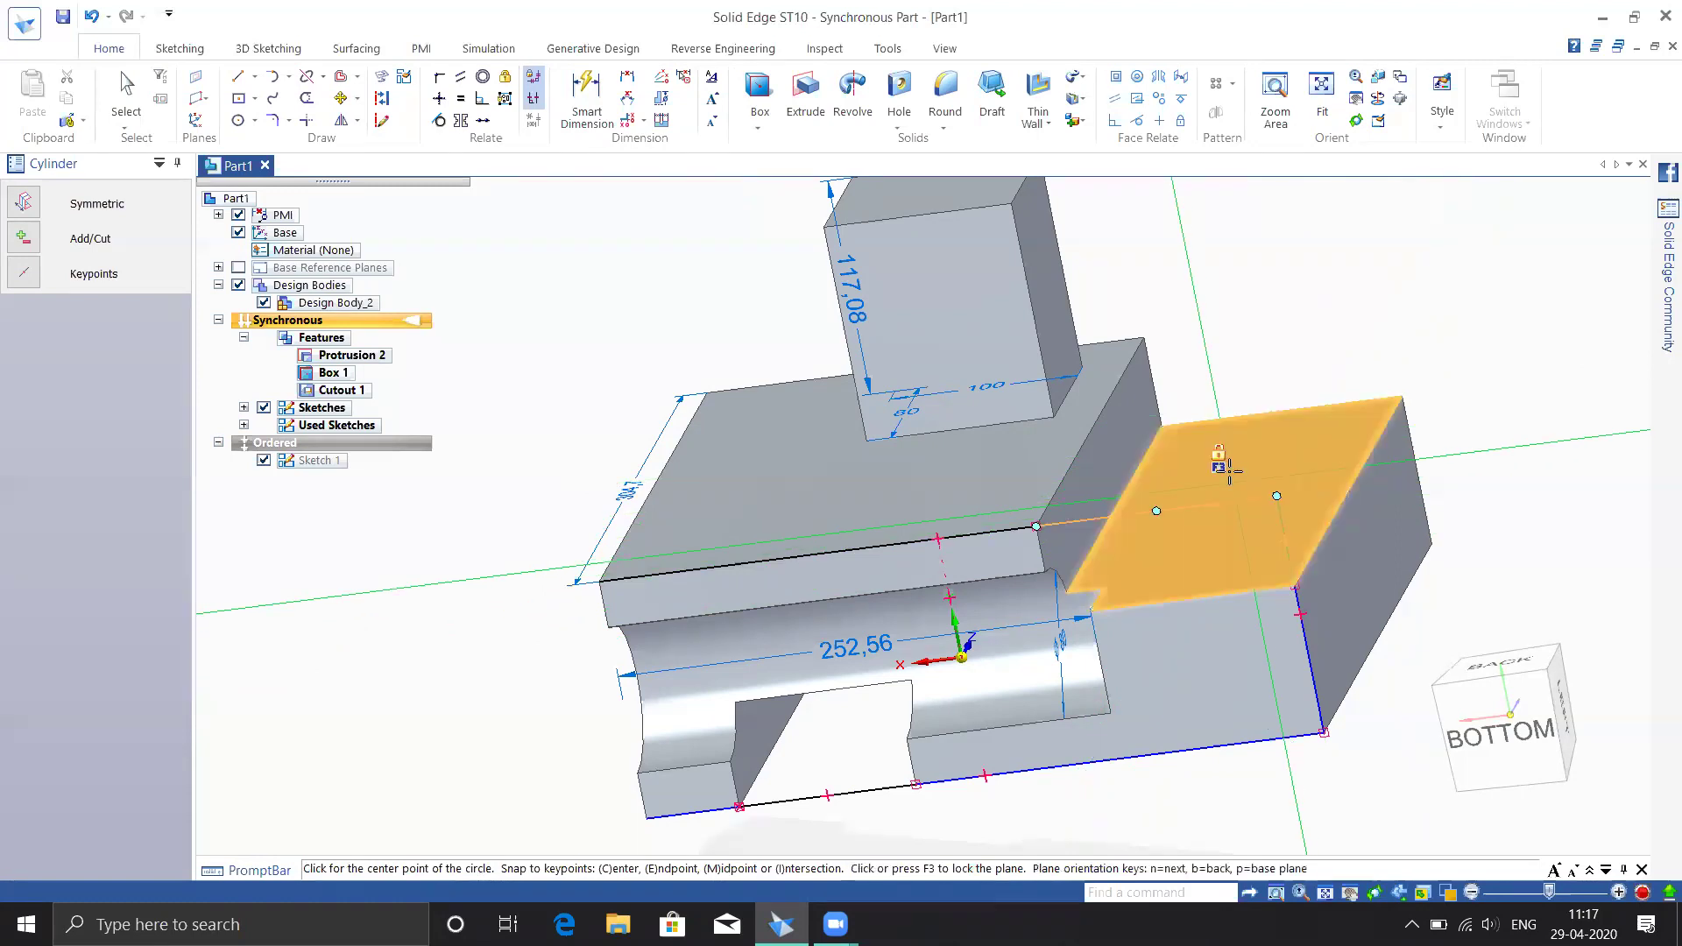
{"action": "key", "text": "F3"}
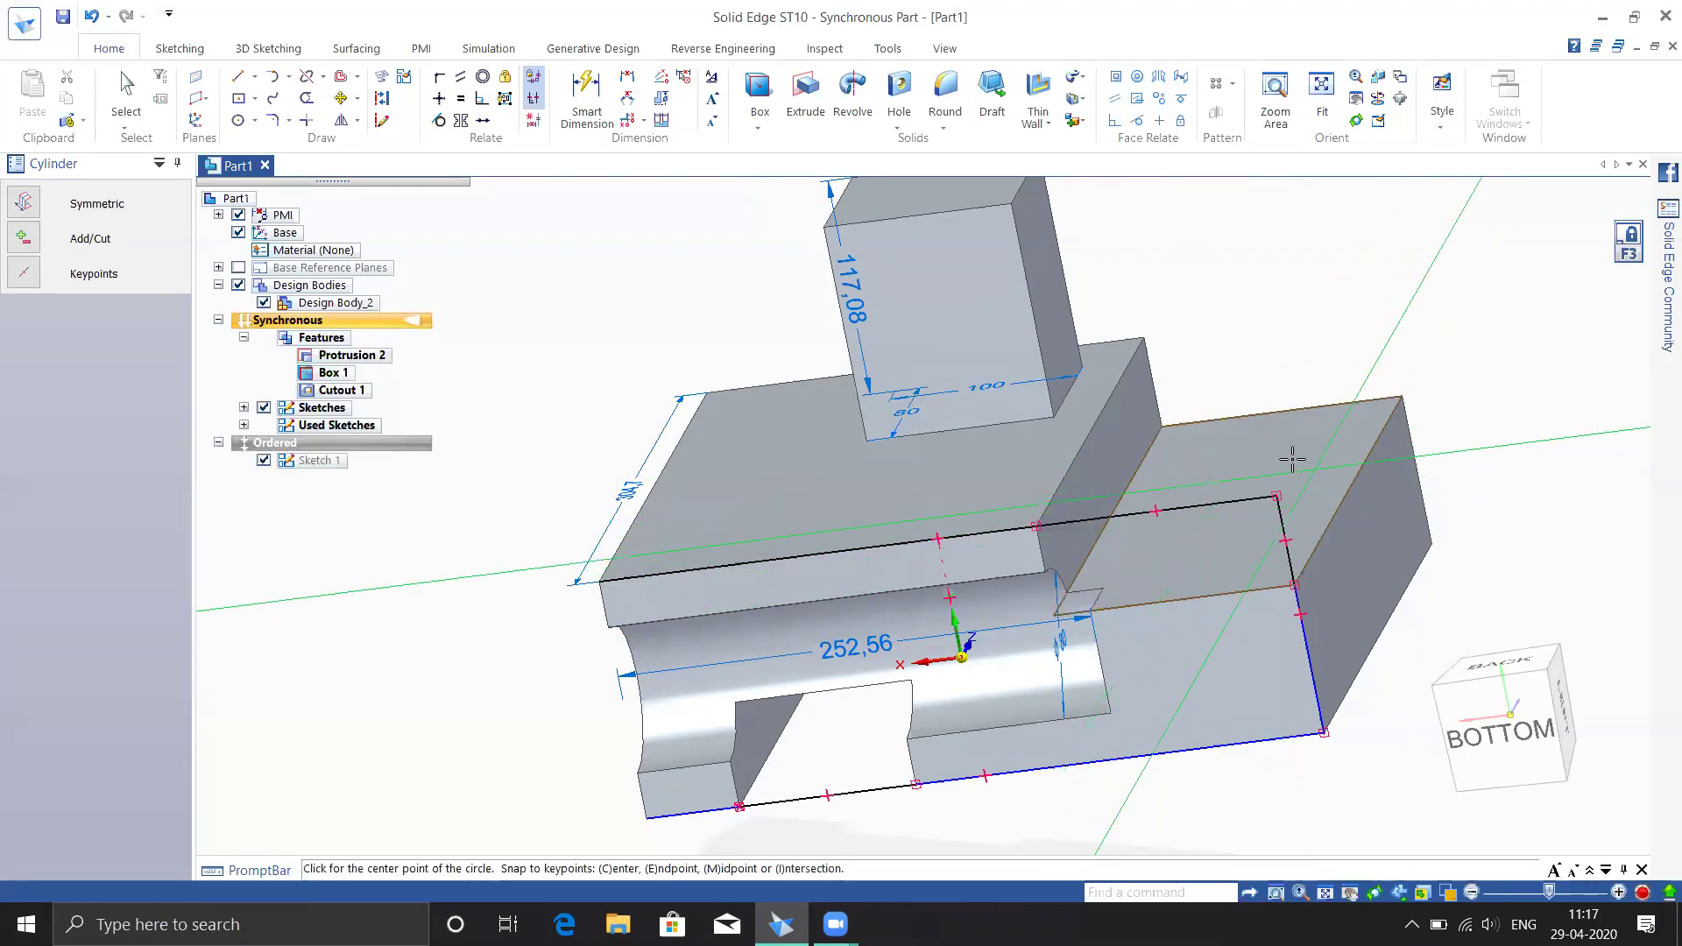
{"action": "left_click", "coordinate": [1232, 474]}
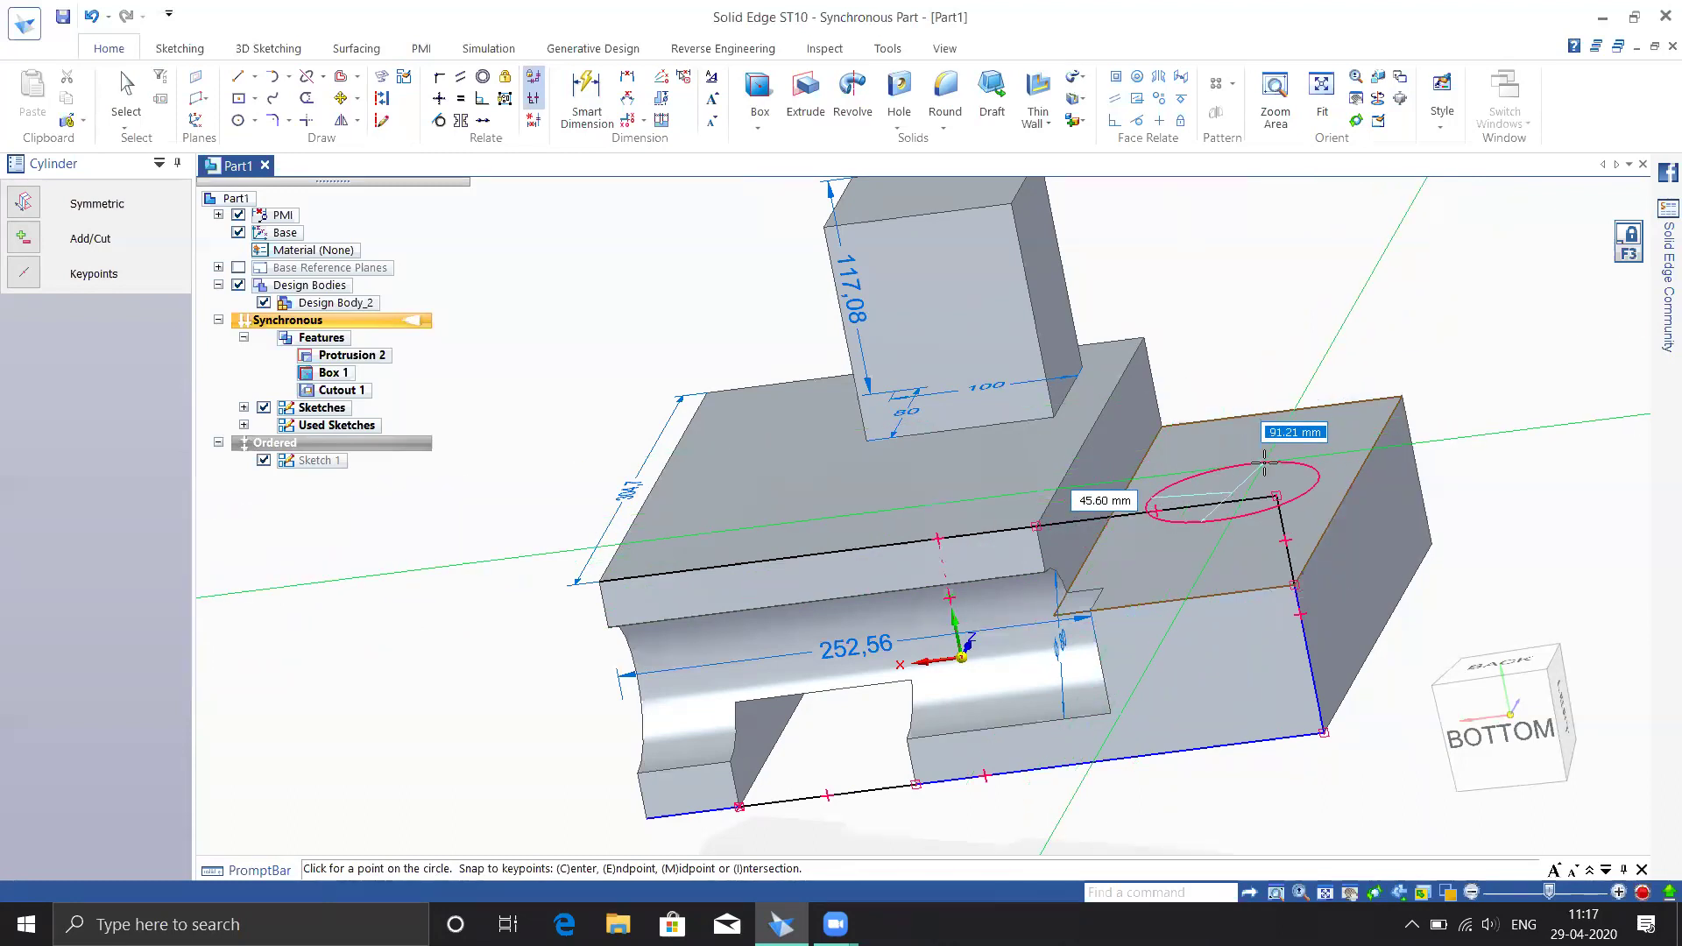
{"action": "left_click", "coordinate": [1205, 259]}
{"action": "type", "text": "150"}
{"action": "key", "text": "Return"}
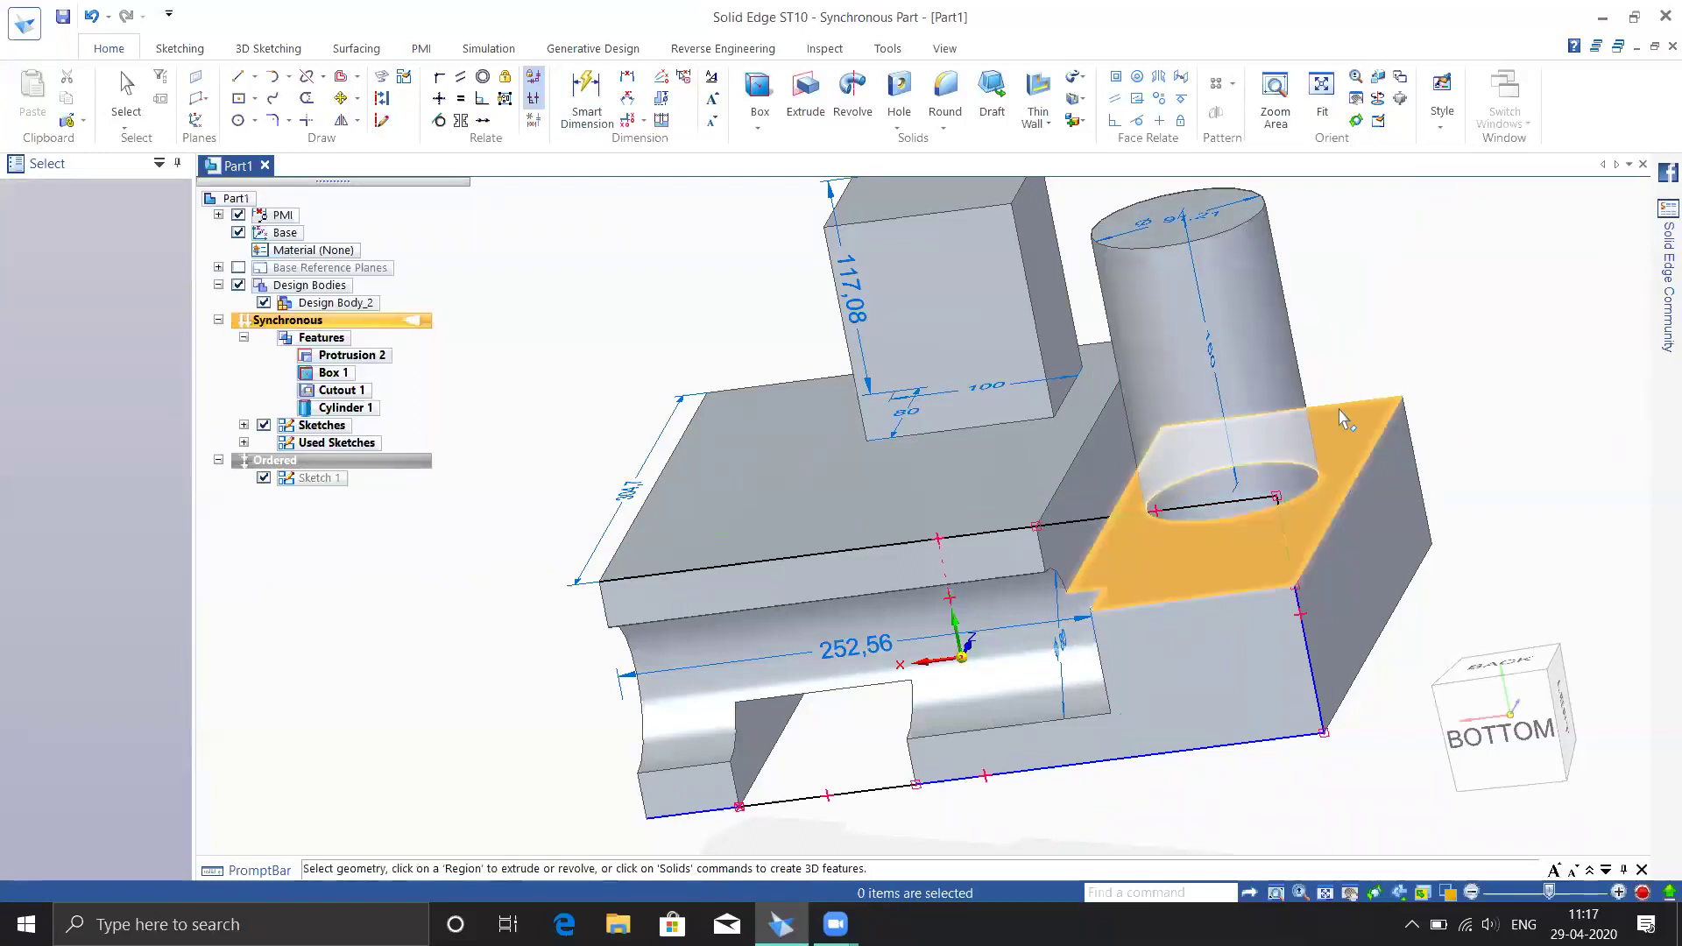
Cut a sphere centred on the cylinder's top face, large enough to remove most of the cylinder and bite into the box
{"action": "middle_click_drag", "start_coordinate": [1374, 352], "coordinate": [1174, 483], "text": "shift"}
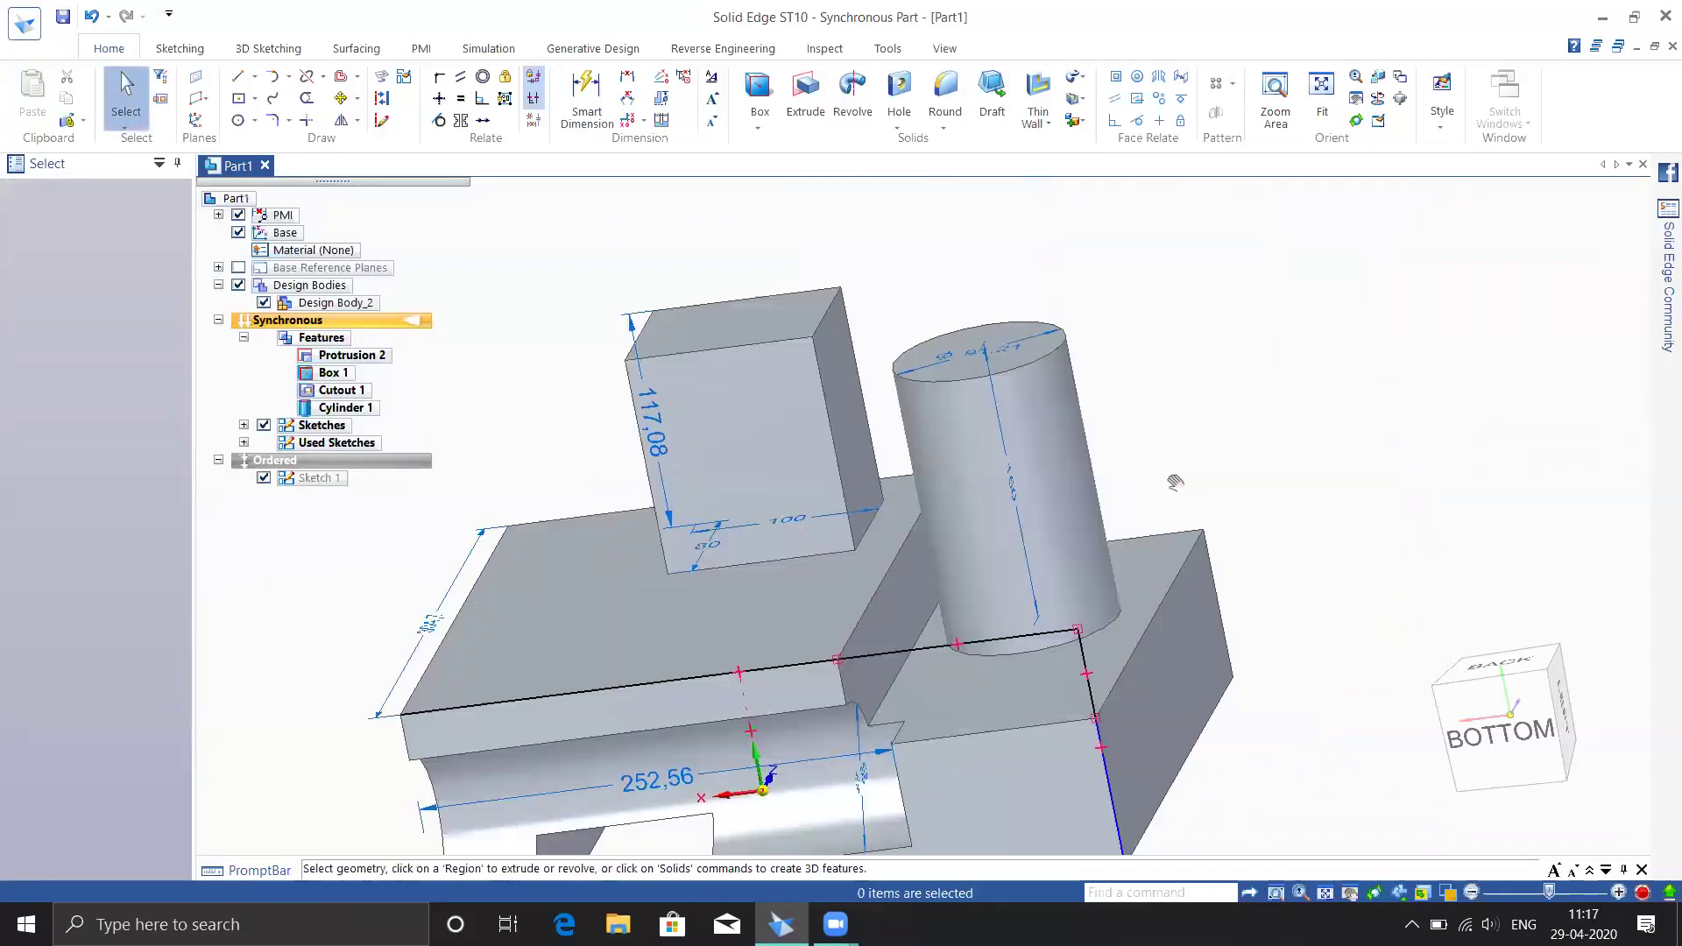
{"action": "left_click", "coordinate": [758, 128]}
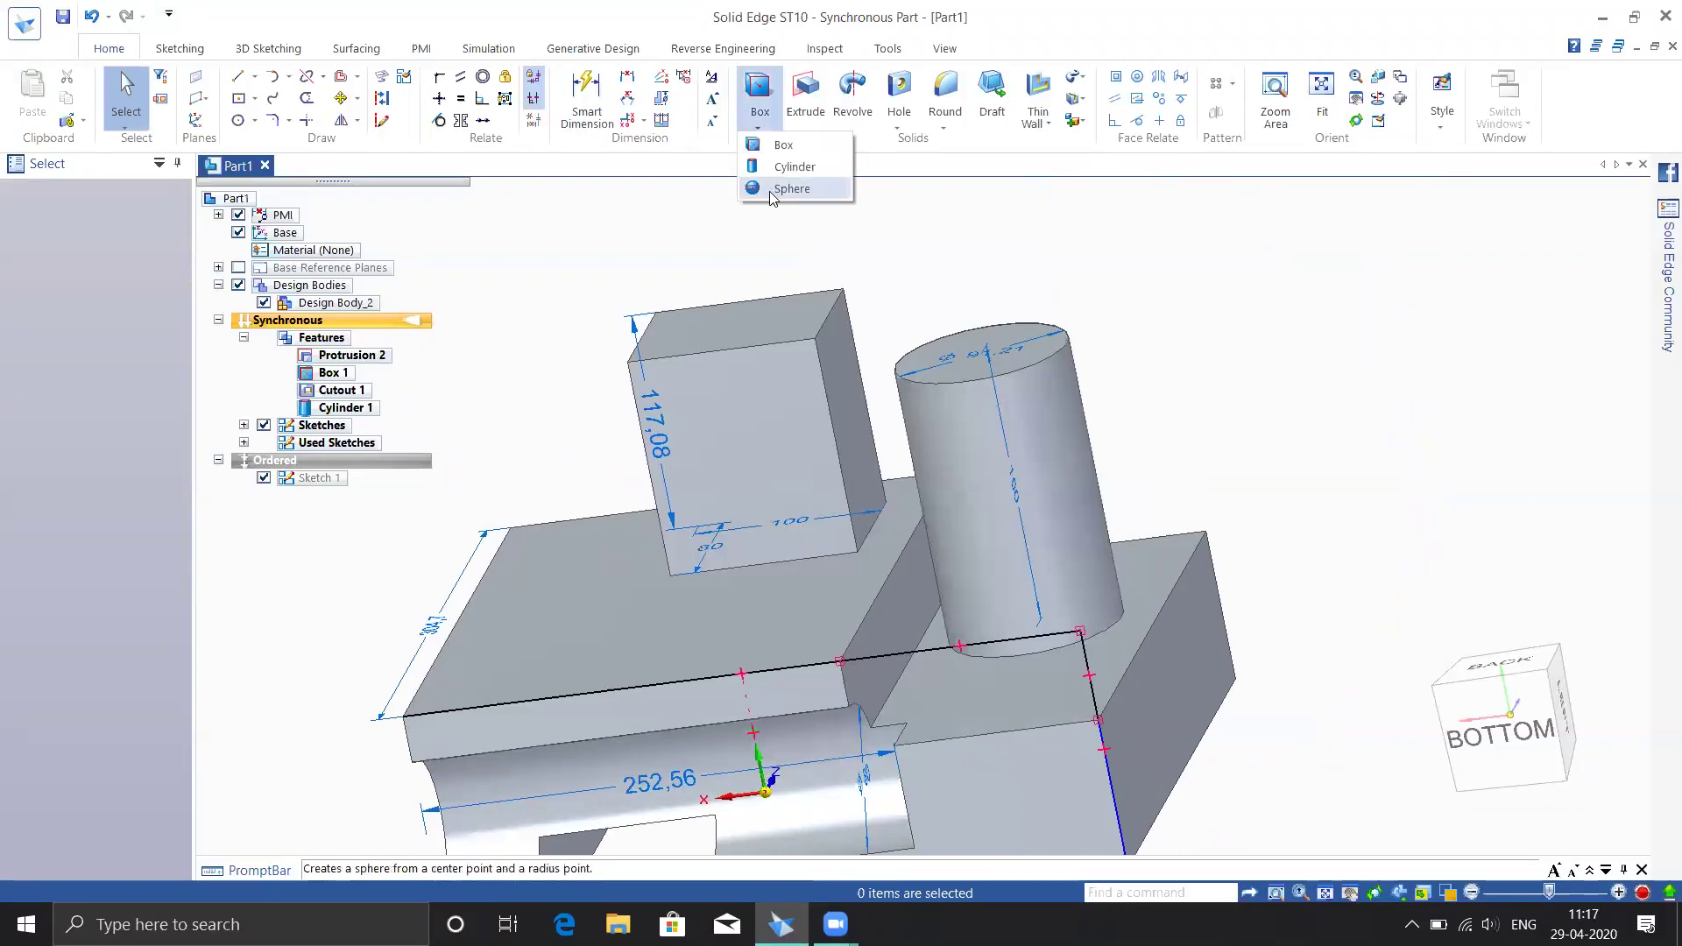
{"action": "left_click", "coordinate": [789, 189]}
{"action": "middle_click_drag", "start_coordinate": [1061, 304], "coordinate": [991, 298]}
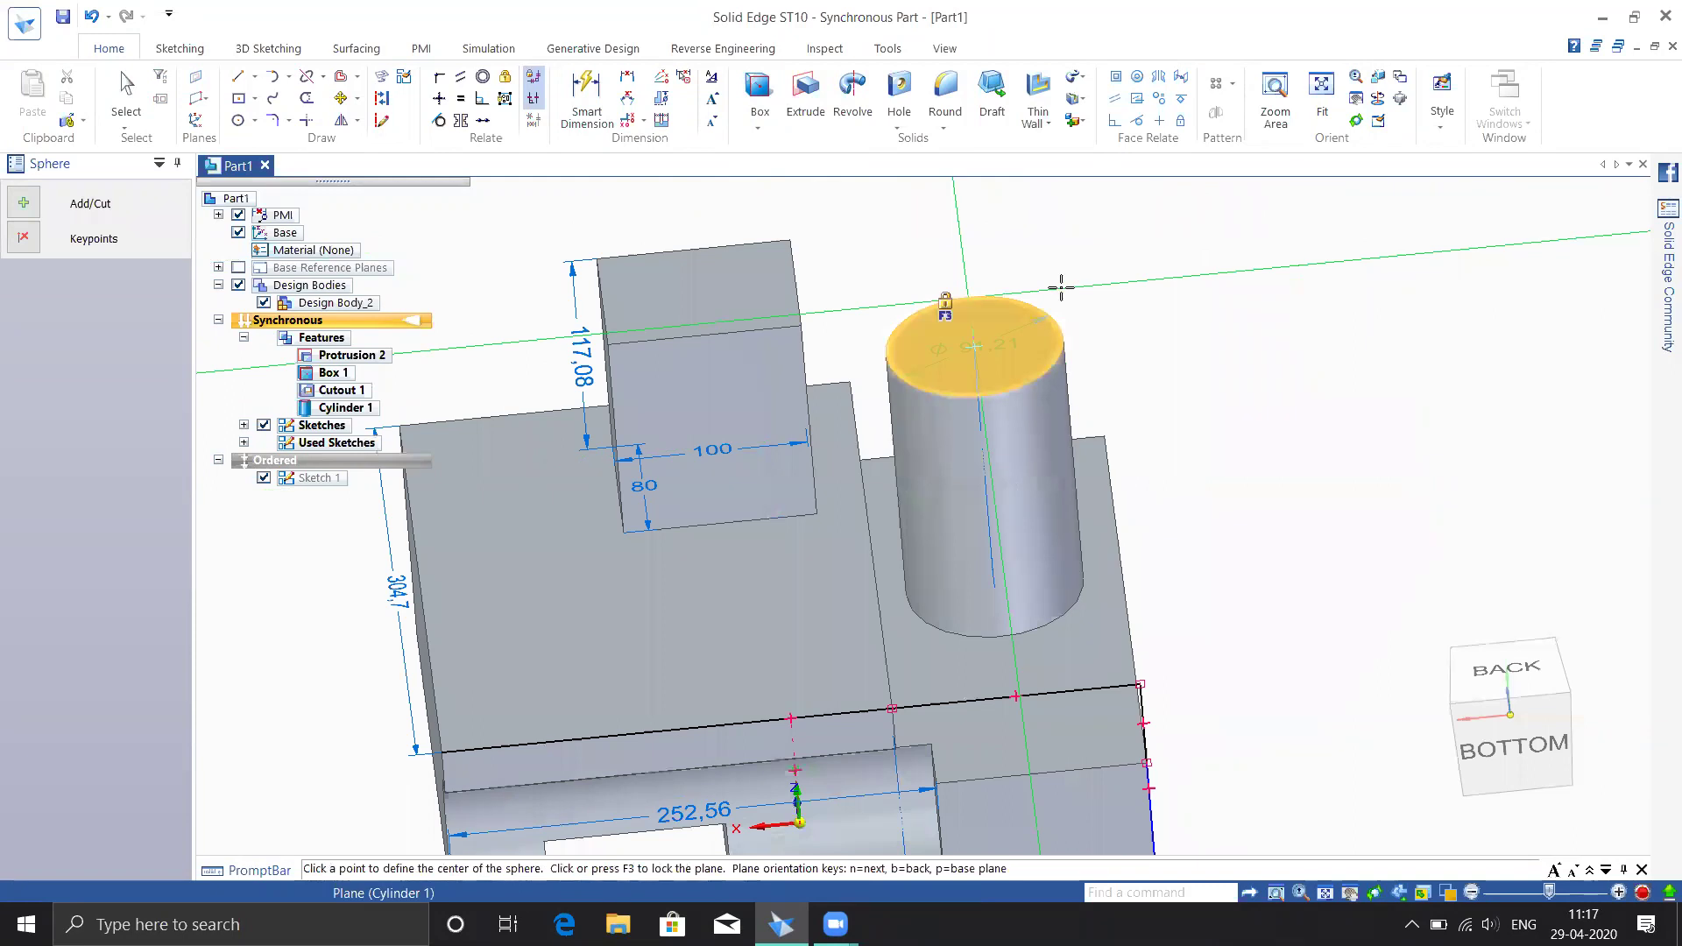
{"action": "left_click", "coordinate": [975, 346]}
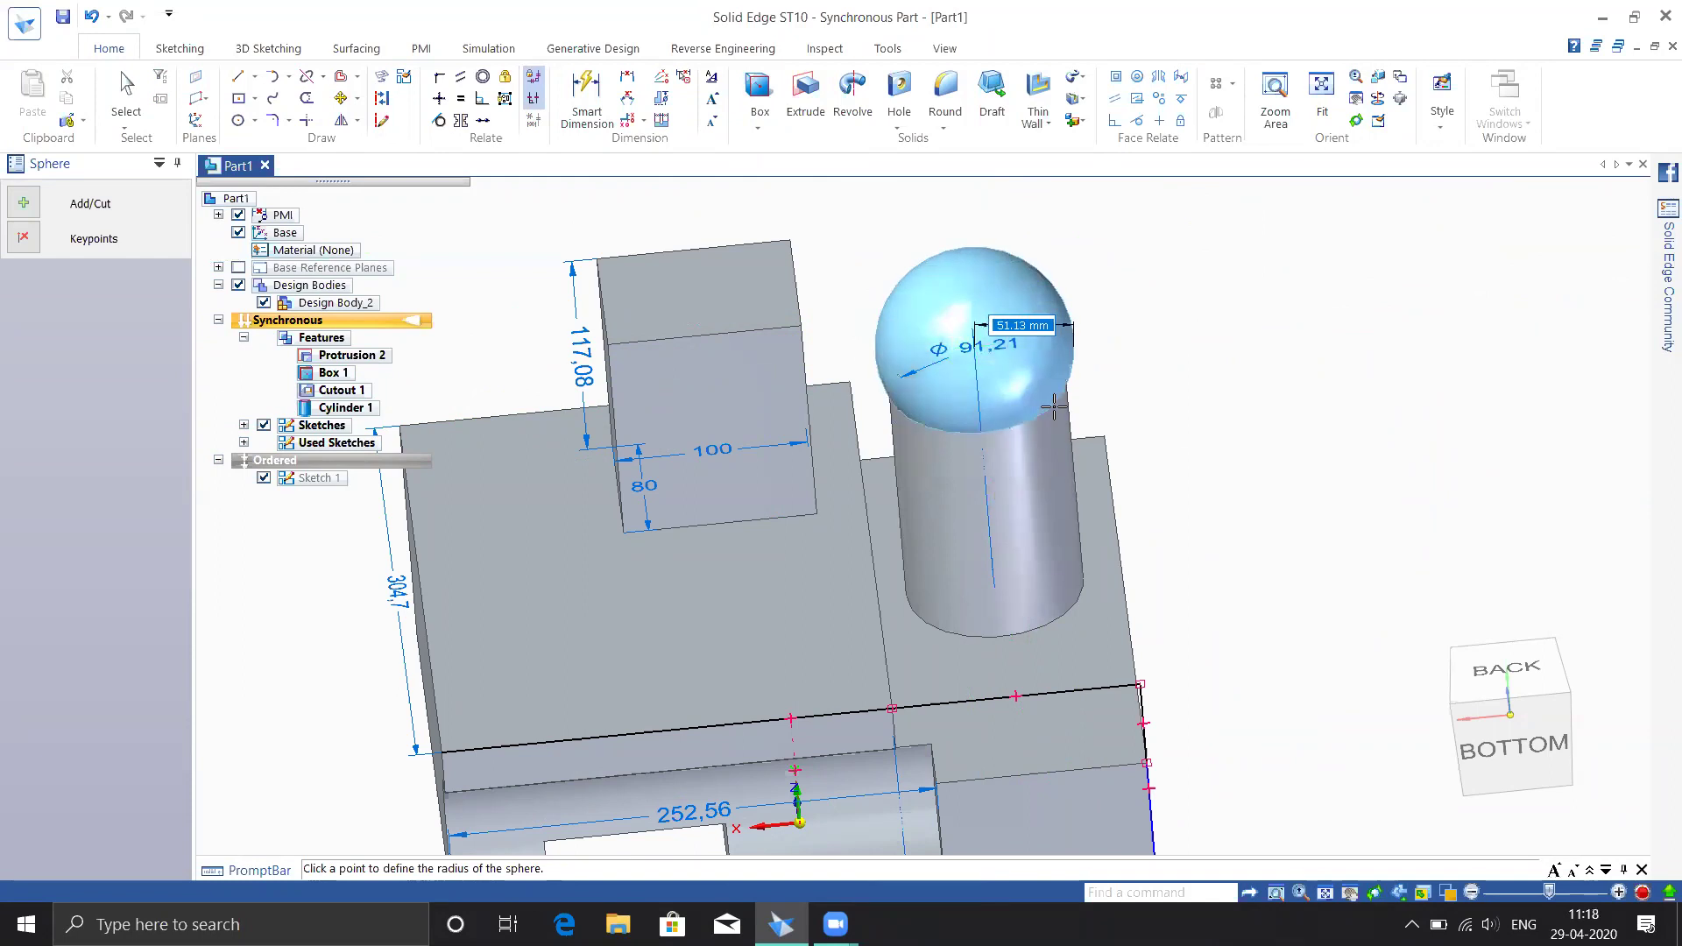
{"action": "left_click", "coordinate": [30, 213]}
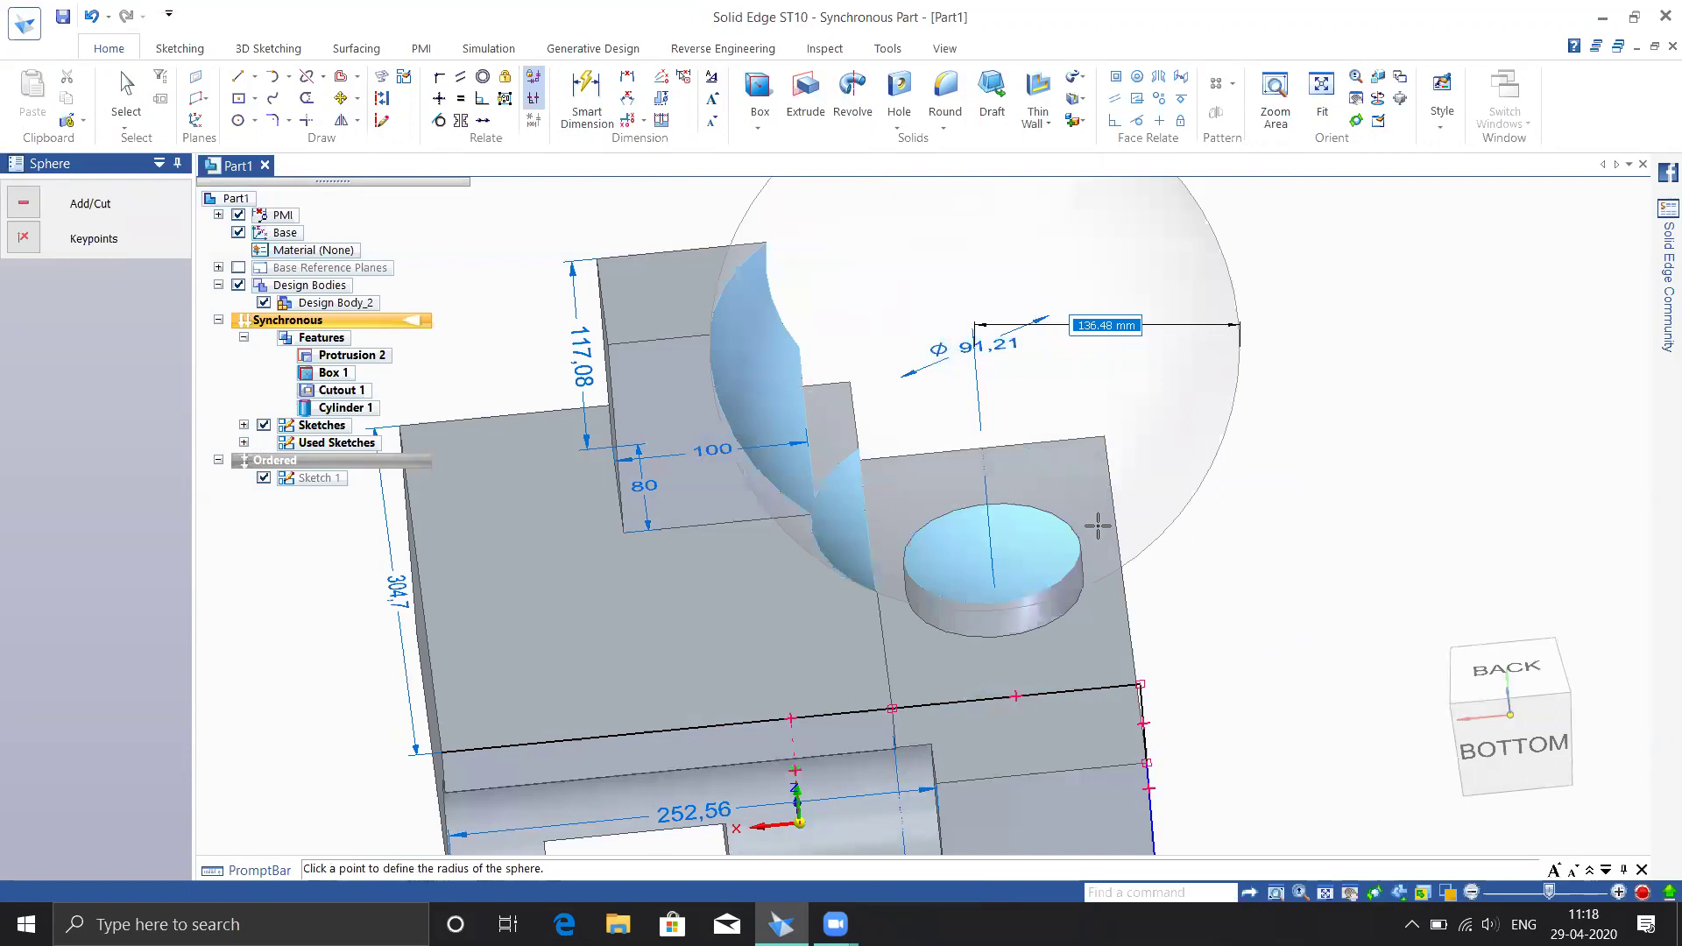
{"action": "left_click", "coordinate": [1143, 599]}
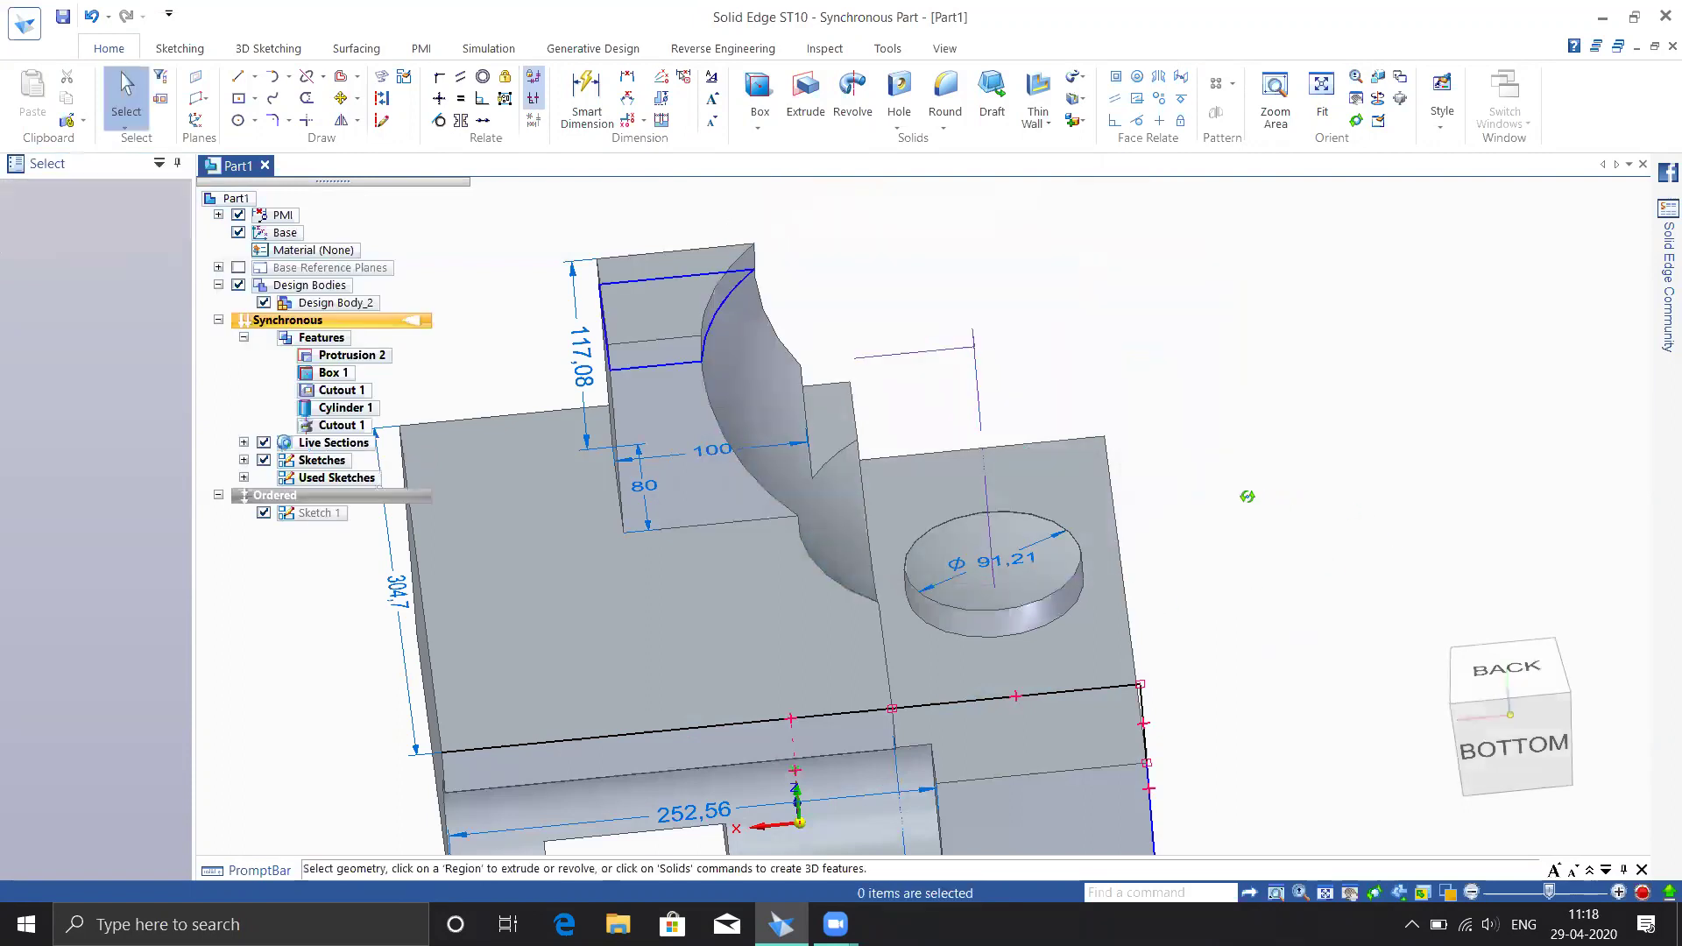
{"action": "middle_click_drag", "start_coordinate": [1209, 504], "coordinate": [1124, 530]}
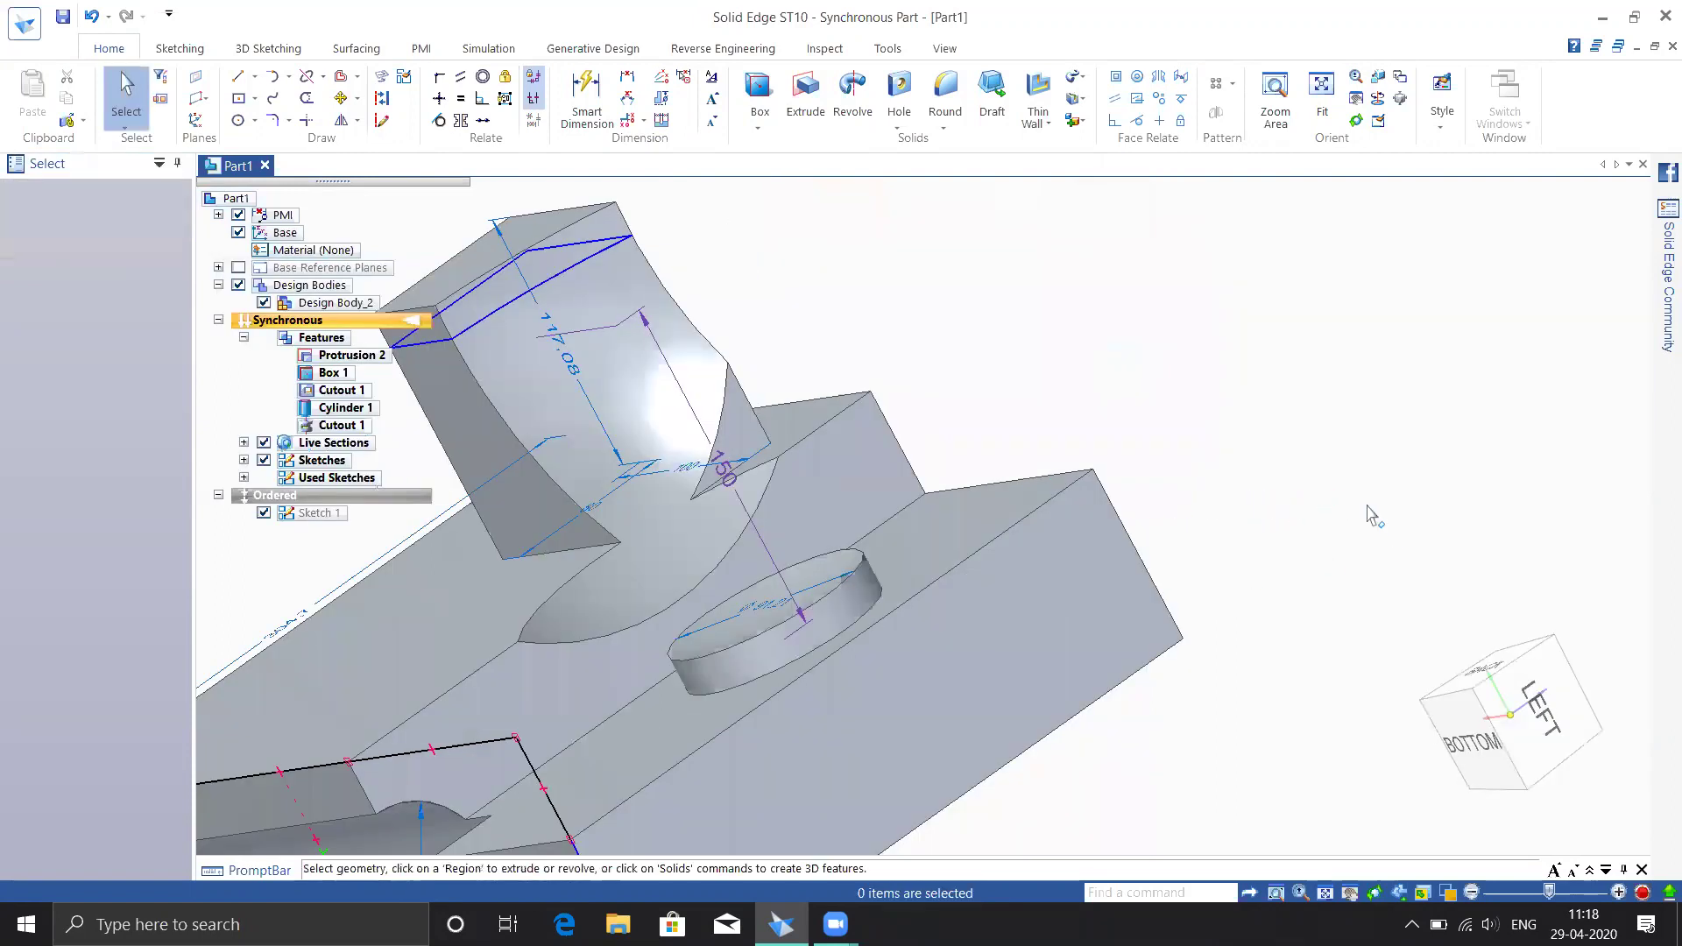
Undo the last sphere cut and cut a smaller sphere centred on the cylinder's top face, leaving a narrow rim around it
{"action": "key", "text": "ctrl+b"}
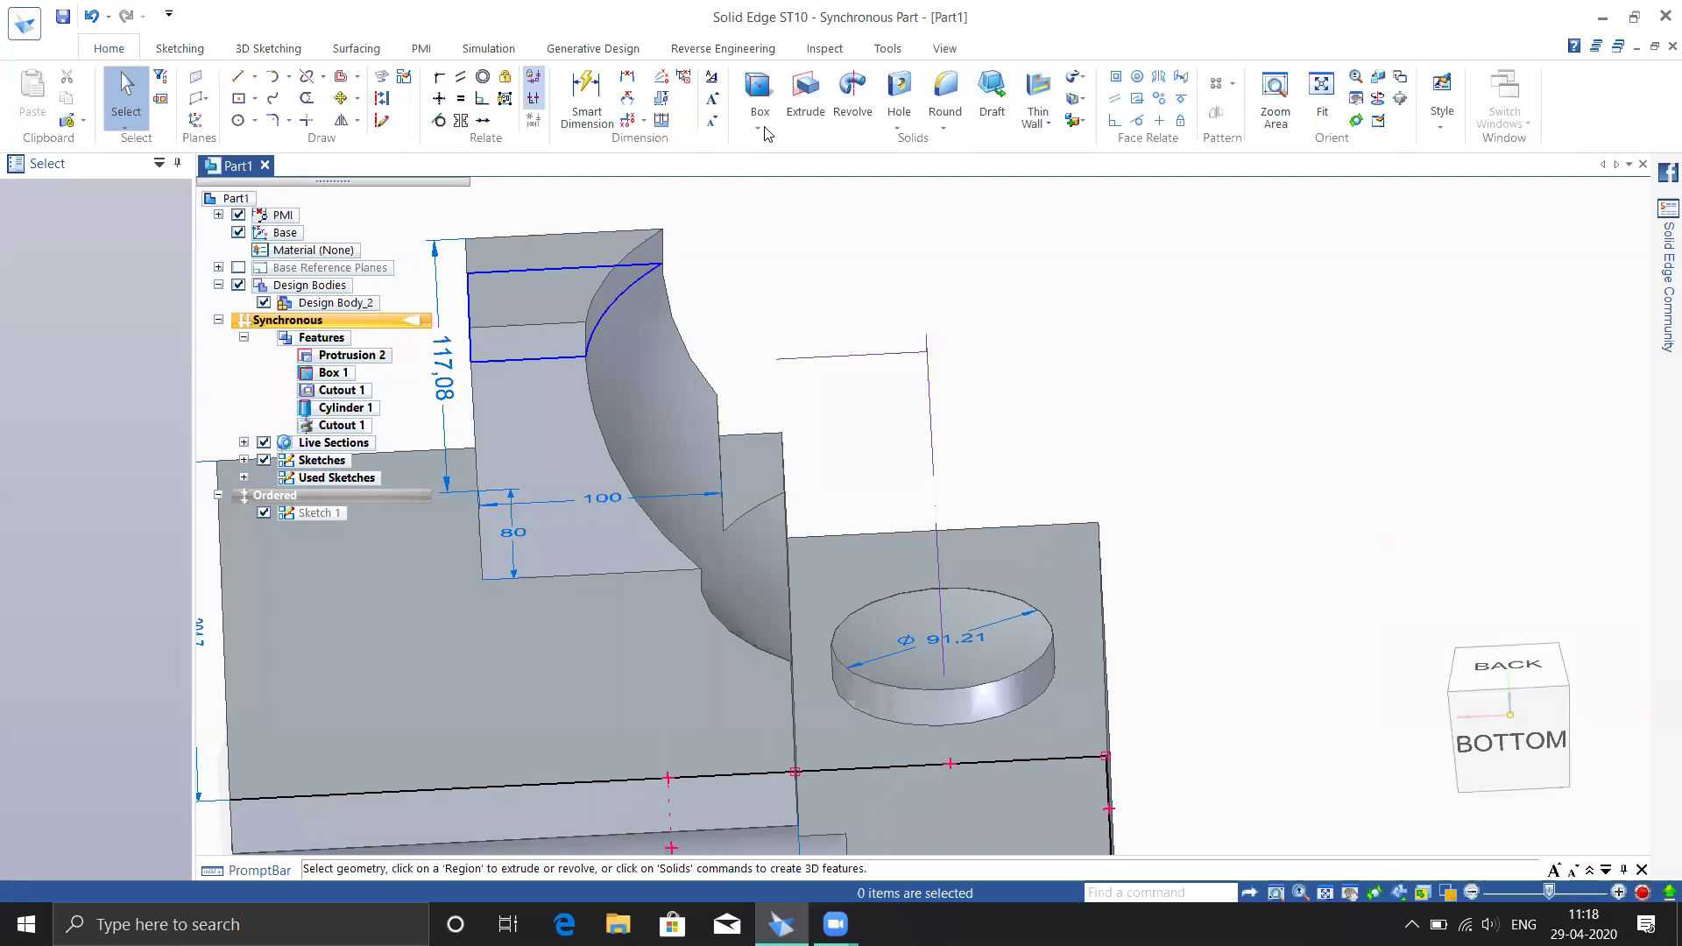
{"action": "key", "text": "ctrl+z"}
{"action": "left_click", "coordinate": [759, 129]}
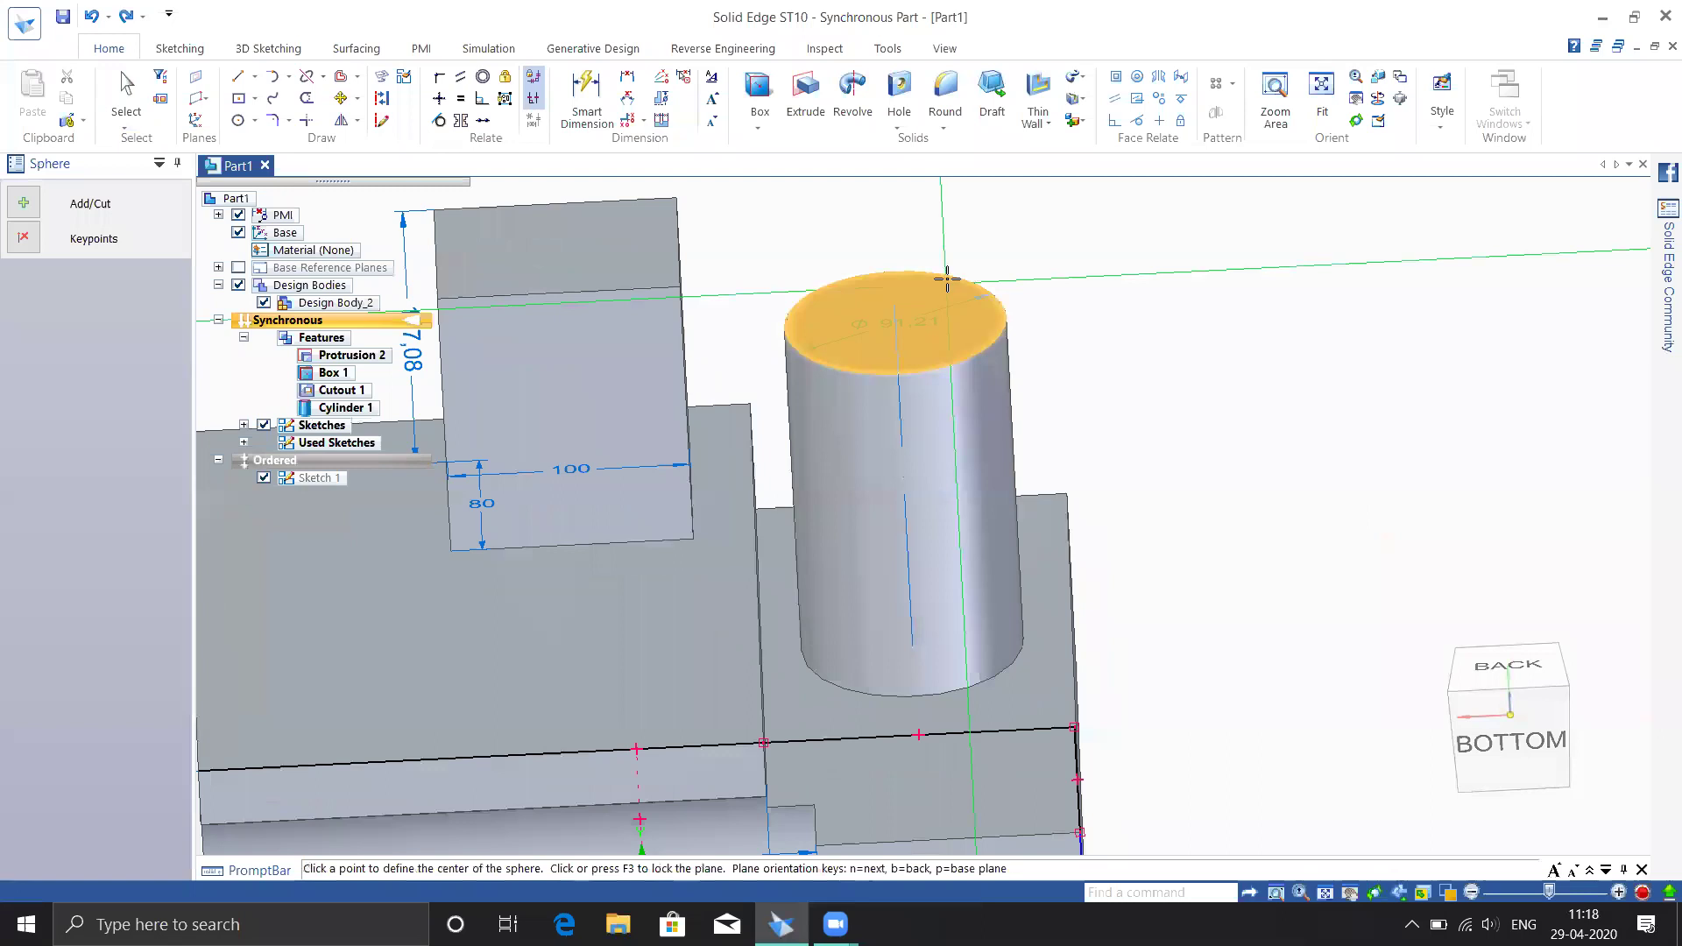
{"action": "key", "text": "F3"}
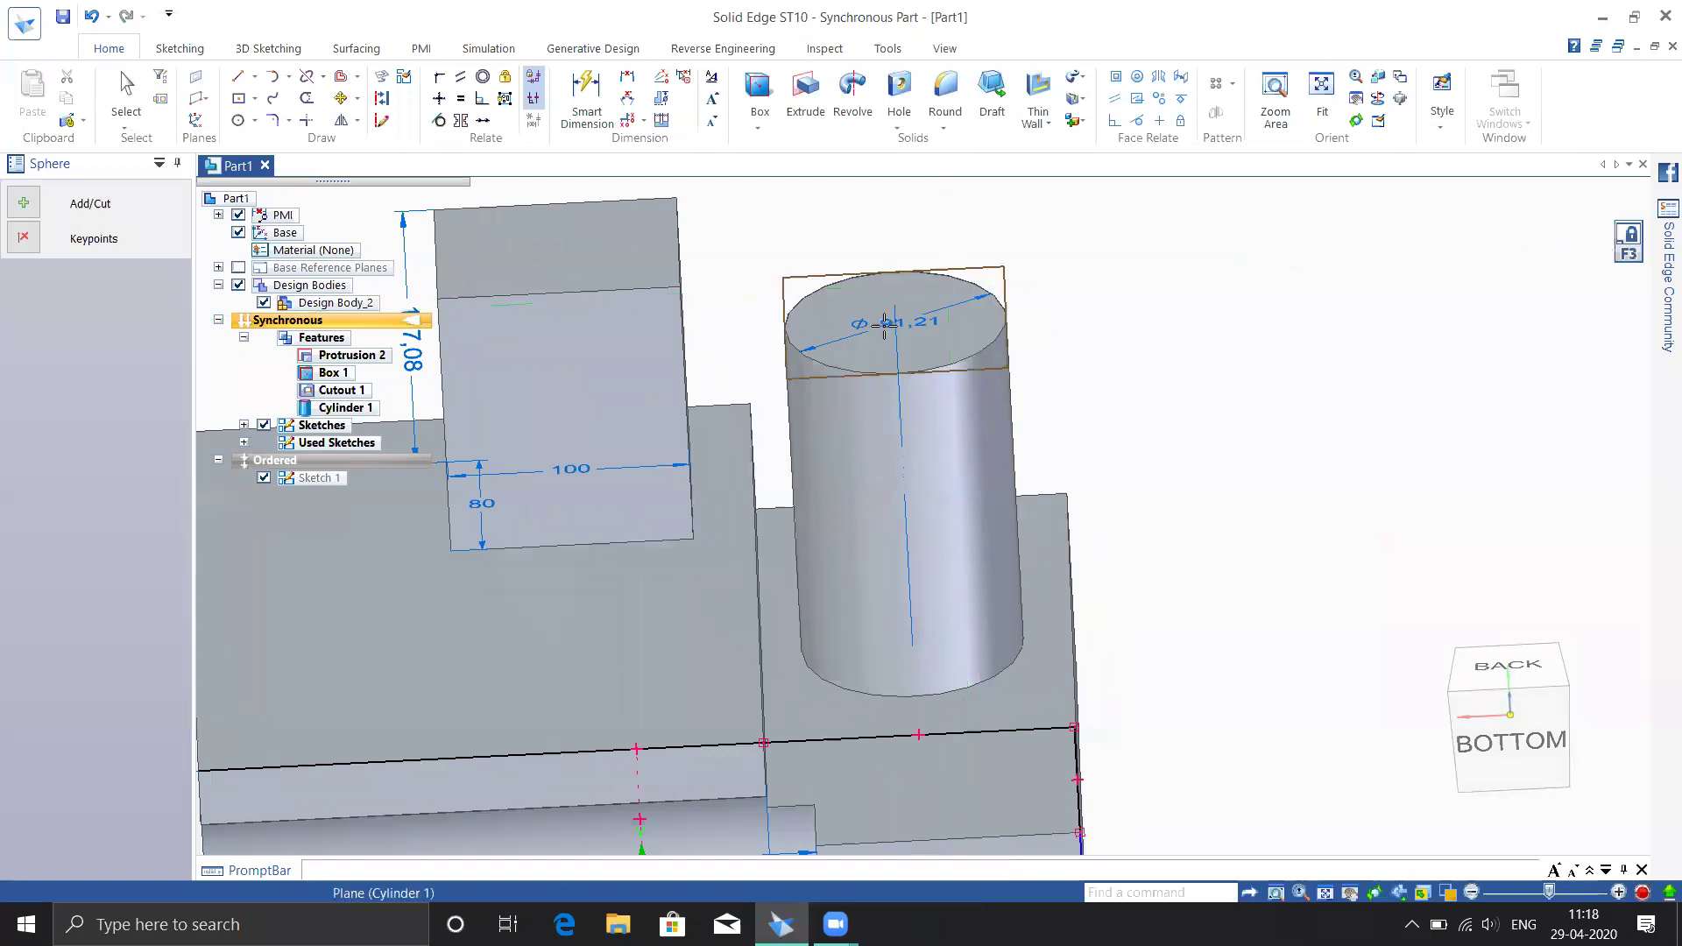
{"action": "left_click", "coordinate": [896, 325]}
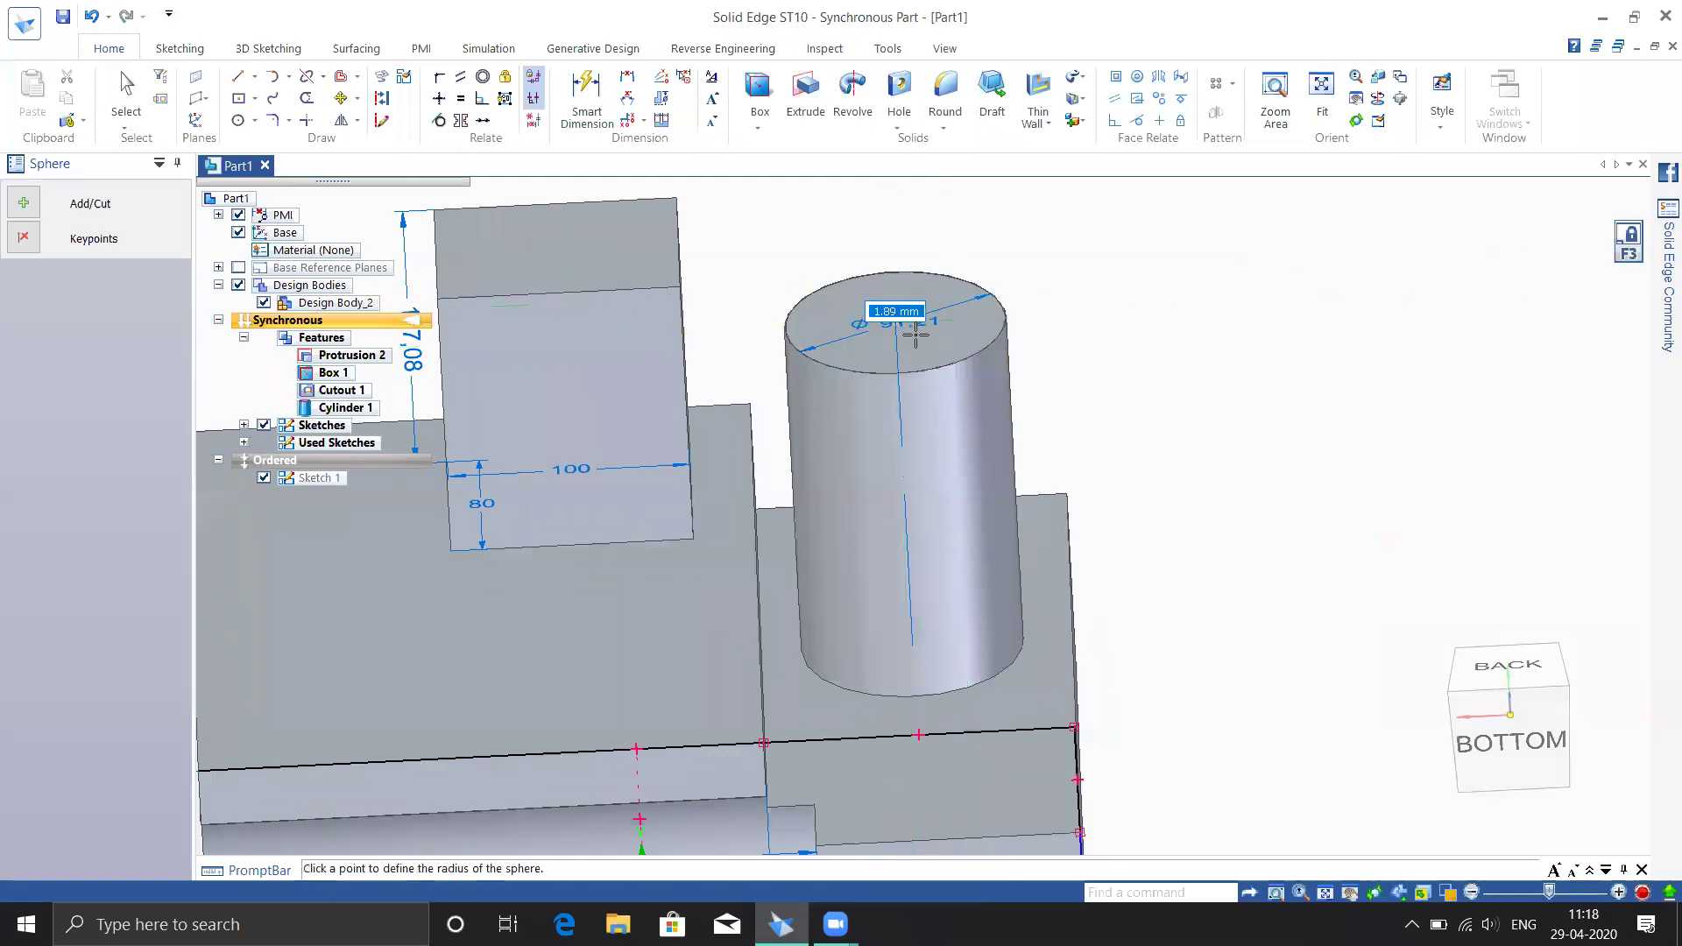
{"action": "left_click", "coordinate": [24, 203]}
{"action": "left_click", "coordinate": [70, 256]}
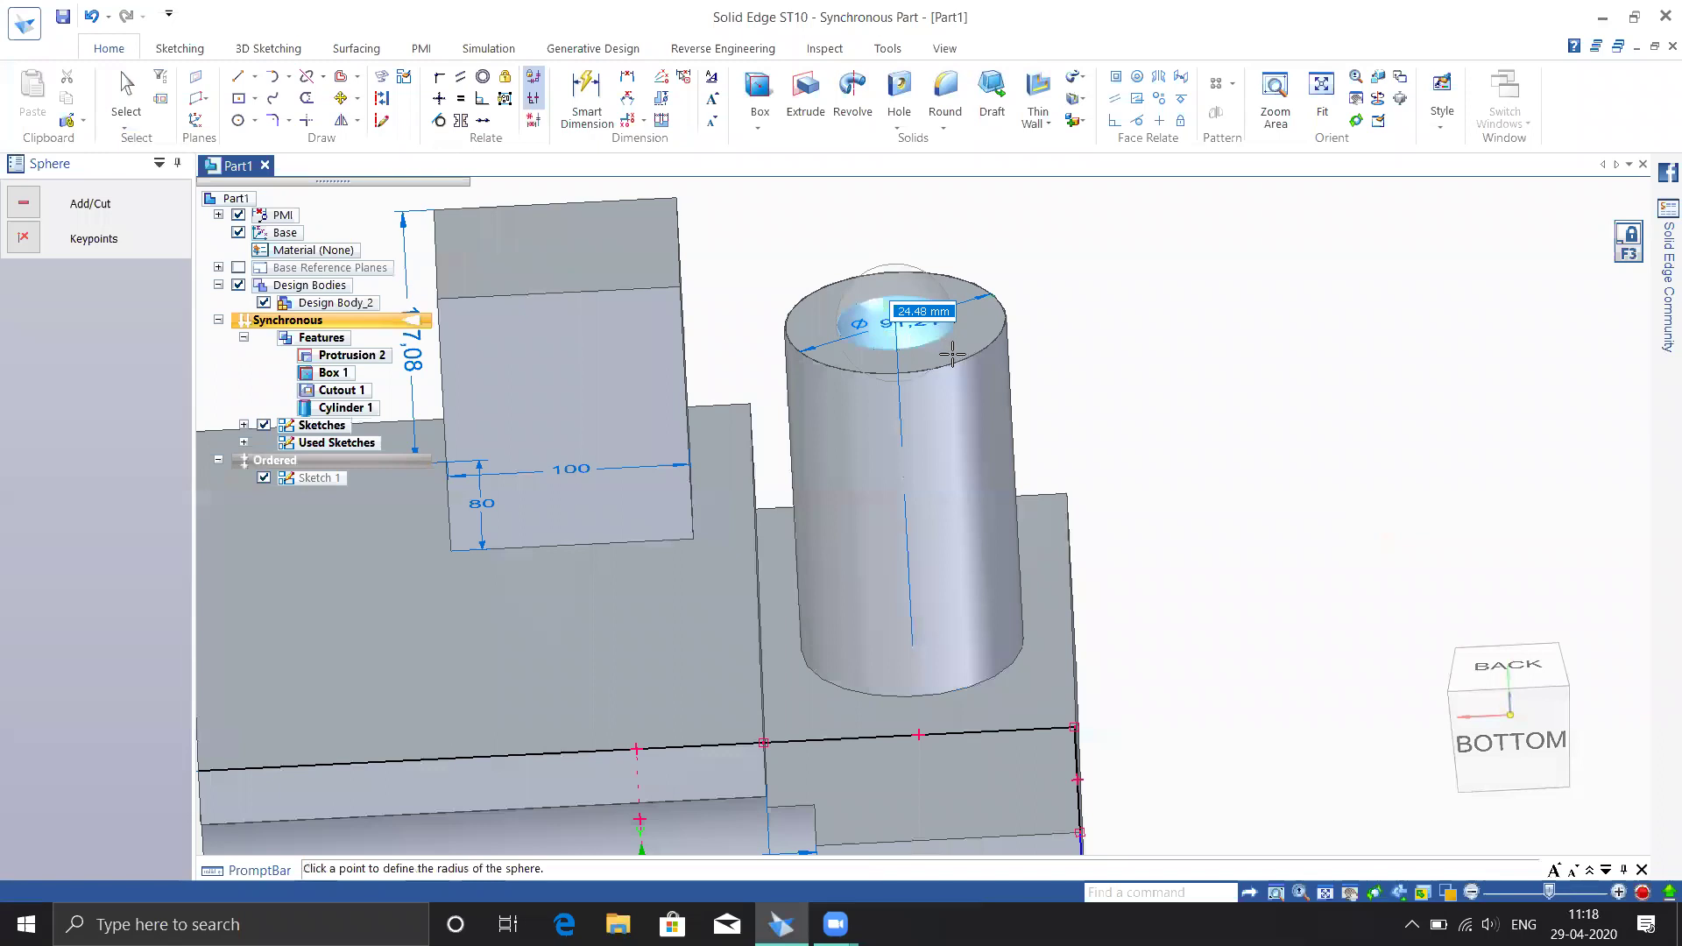
{"action": "left_click", "coordinate": [970, 361]}
{"action": "middle_click_drag", "start_coordinate": [1008, 453], "coordinate": [1007, 507]}
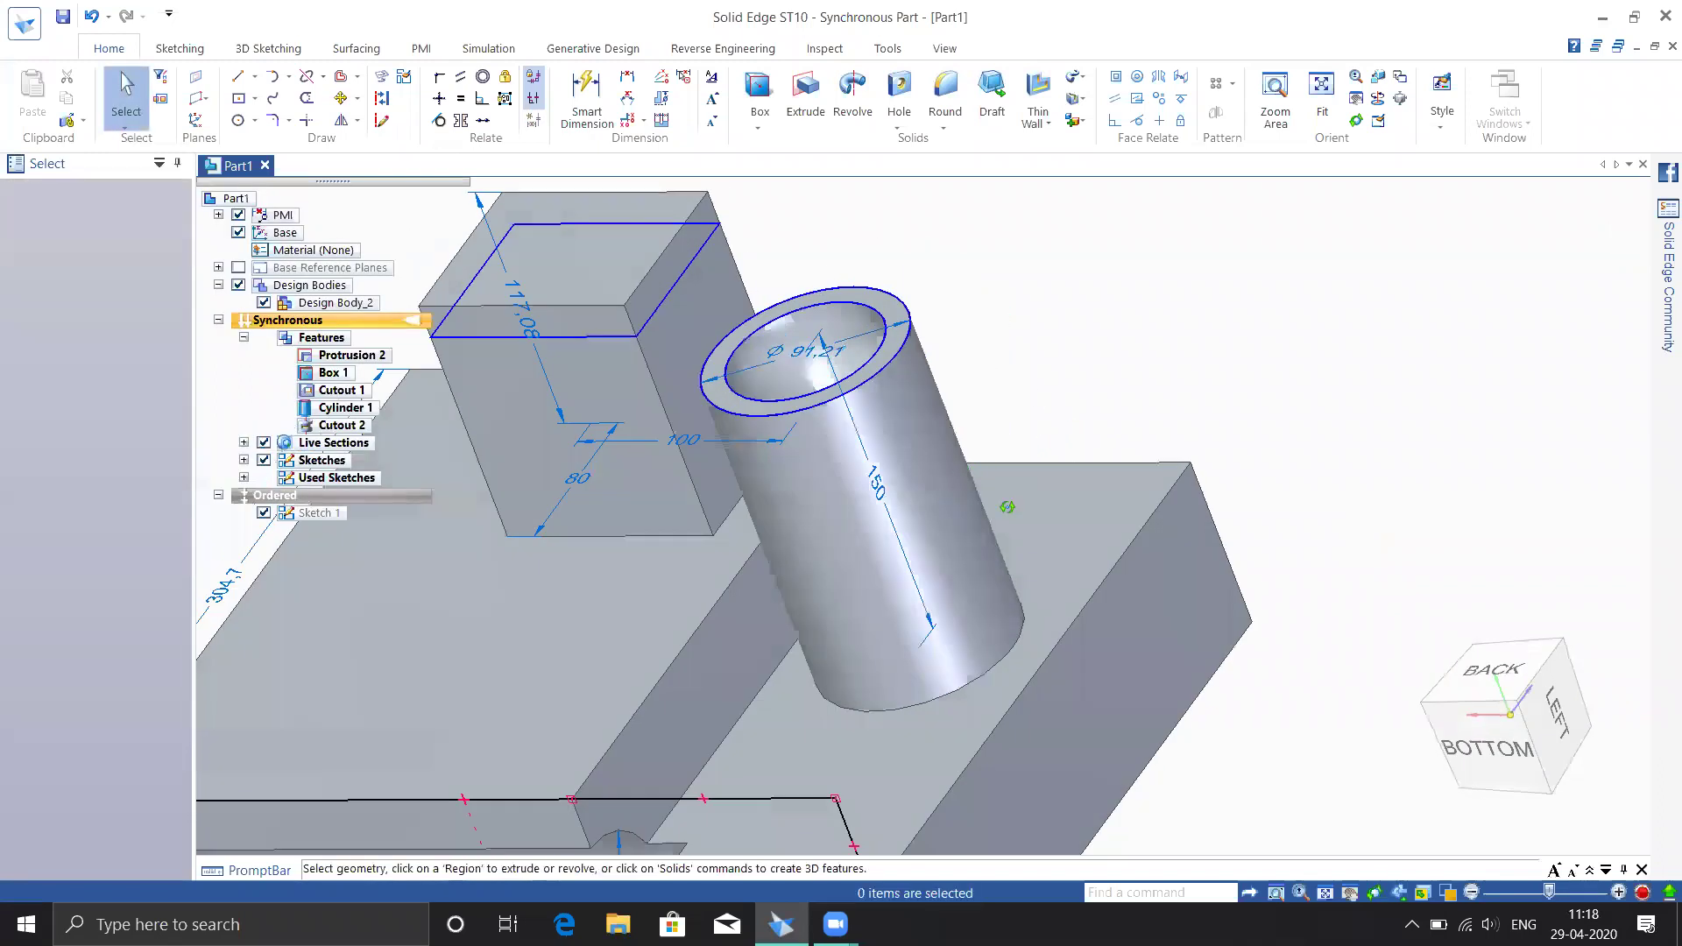
{"action": "middle_click_drag", "start_coordinate": [1138, 388], "coordinate": [1094, 438]}
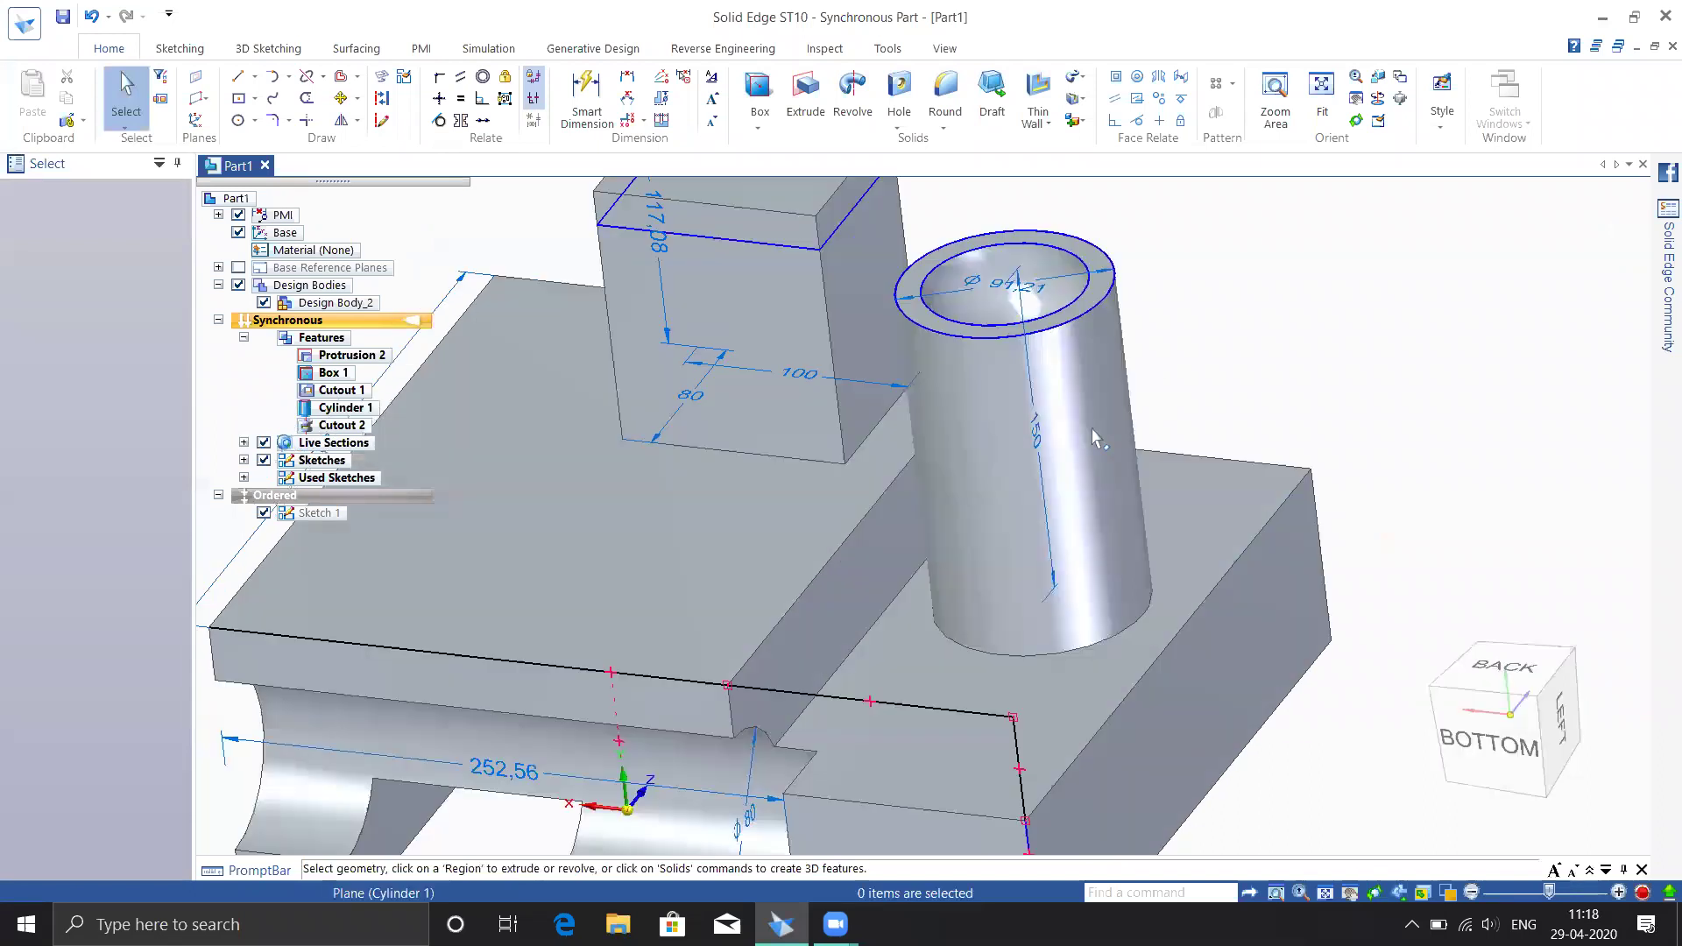
{"action": "scroll", "coordinate": [1184, 506], "scroll_direction": "down", "scroll_amount": 2}
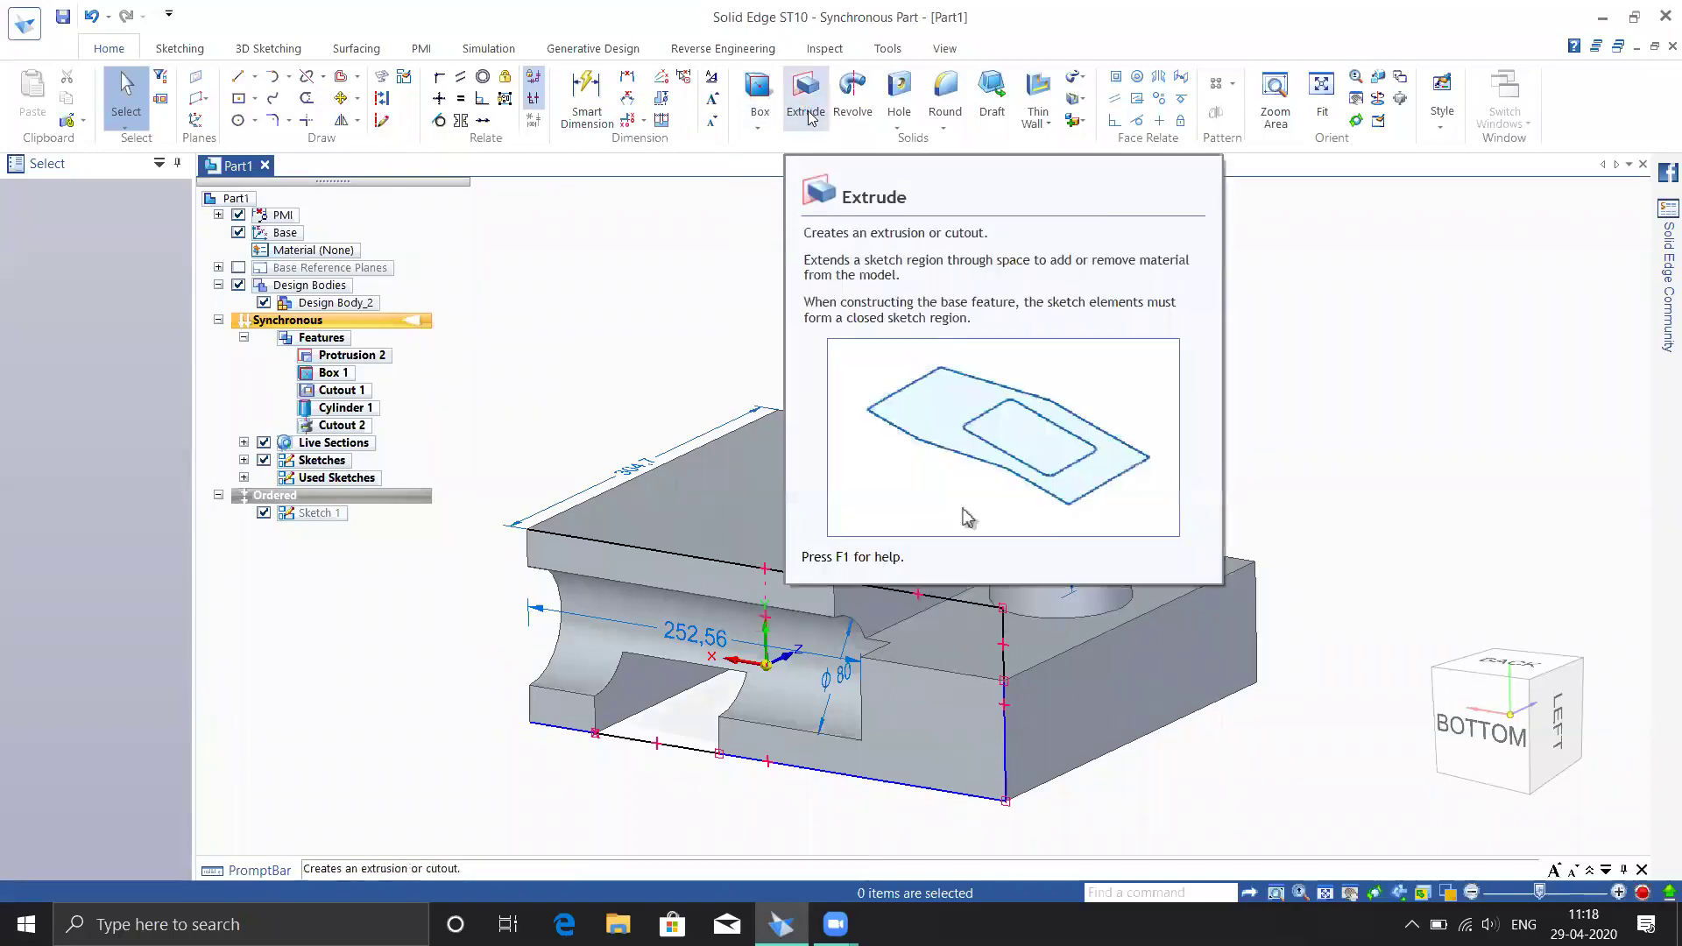
{"action": "left_click", "coordinate": [759, 125]}
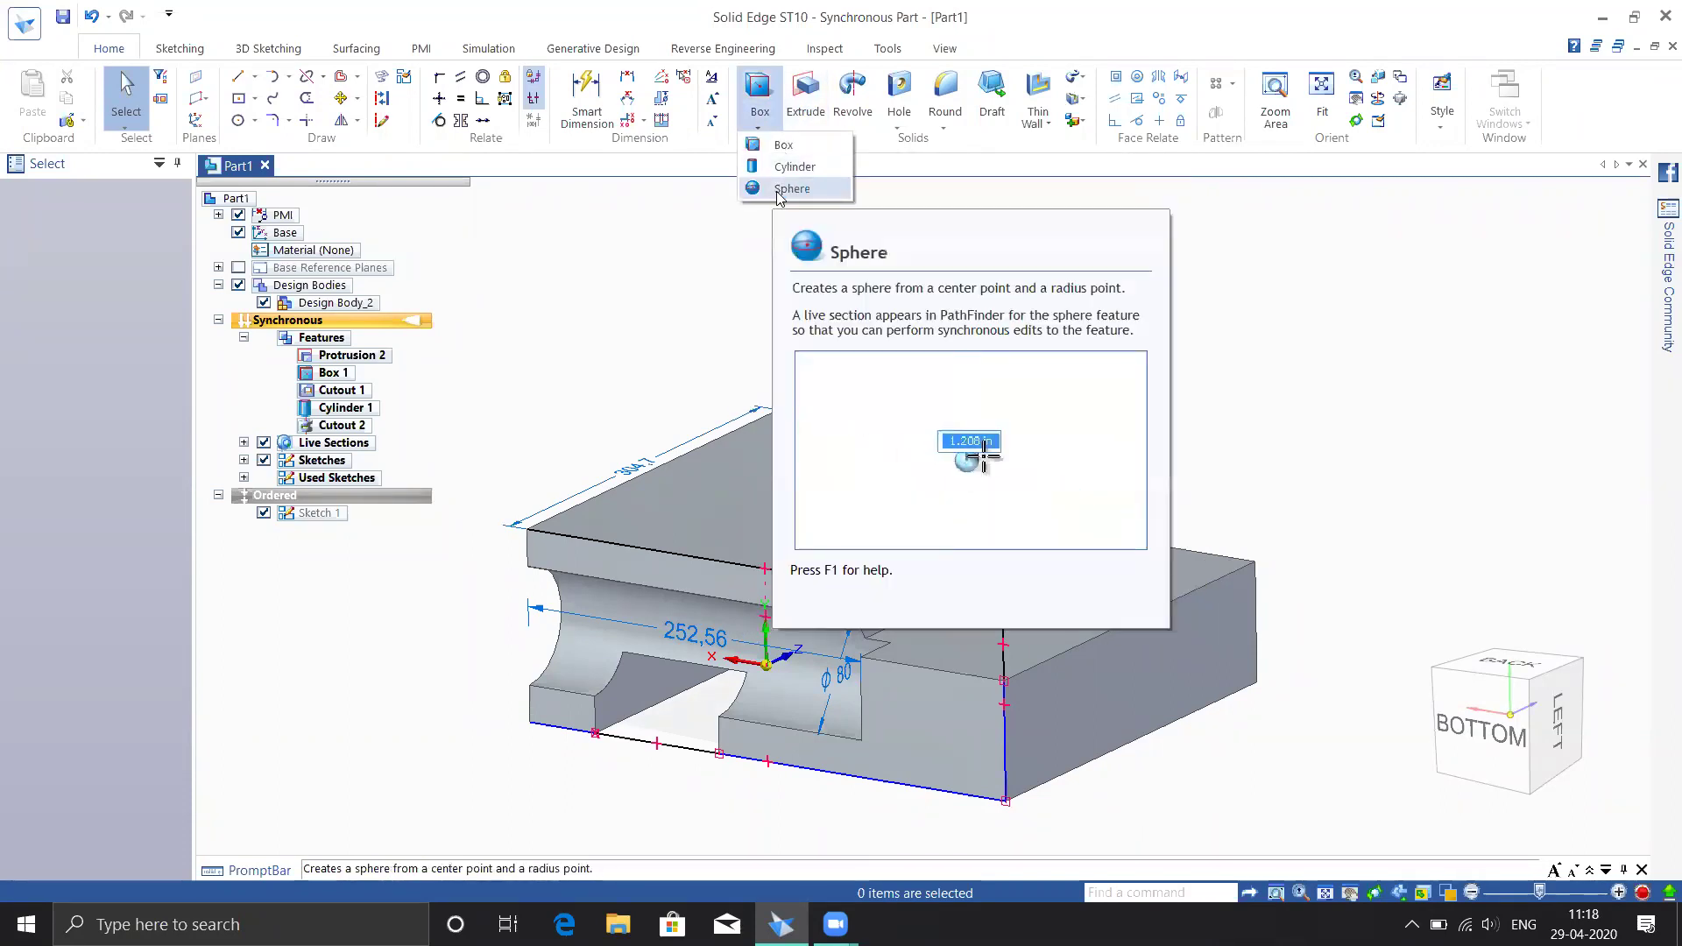
{"action": "middle_click_drag", "start_coordinate": [1284, 405], "coordinate": [1321, 425]}
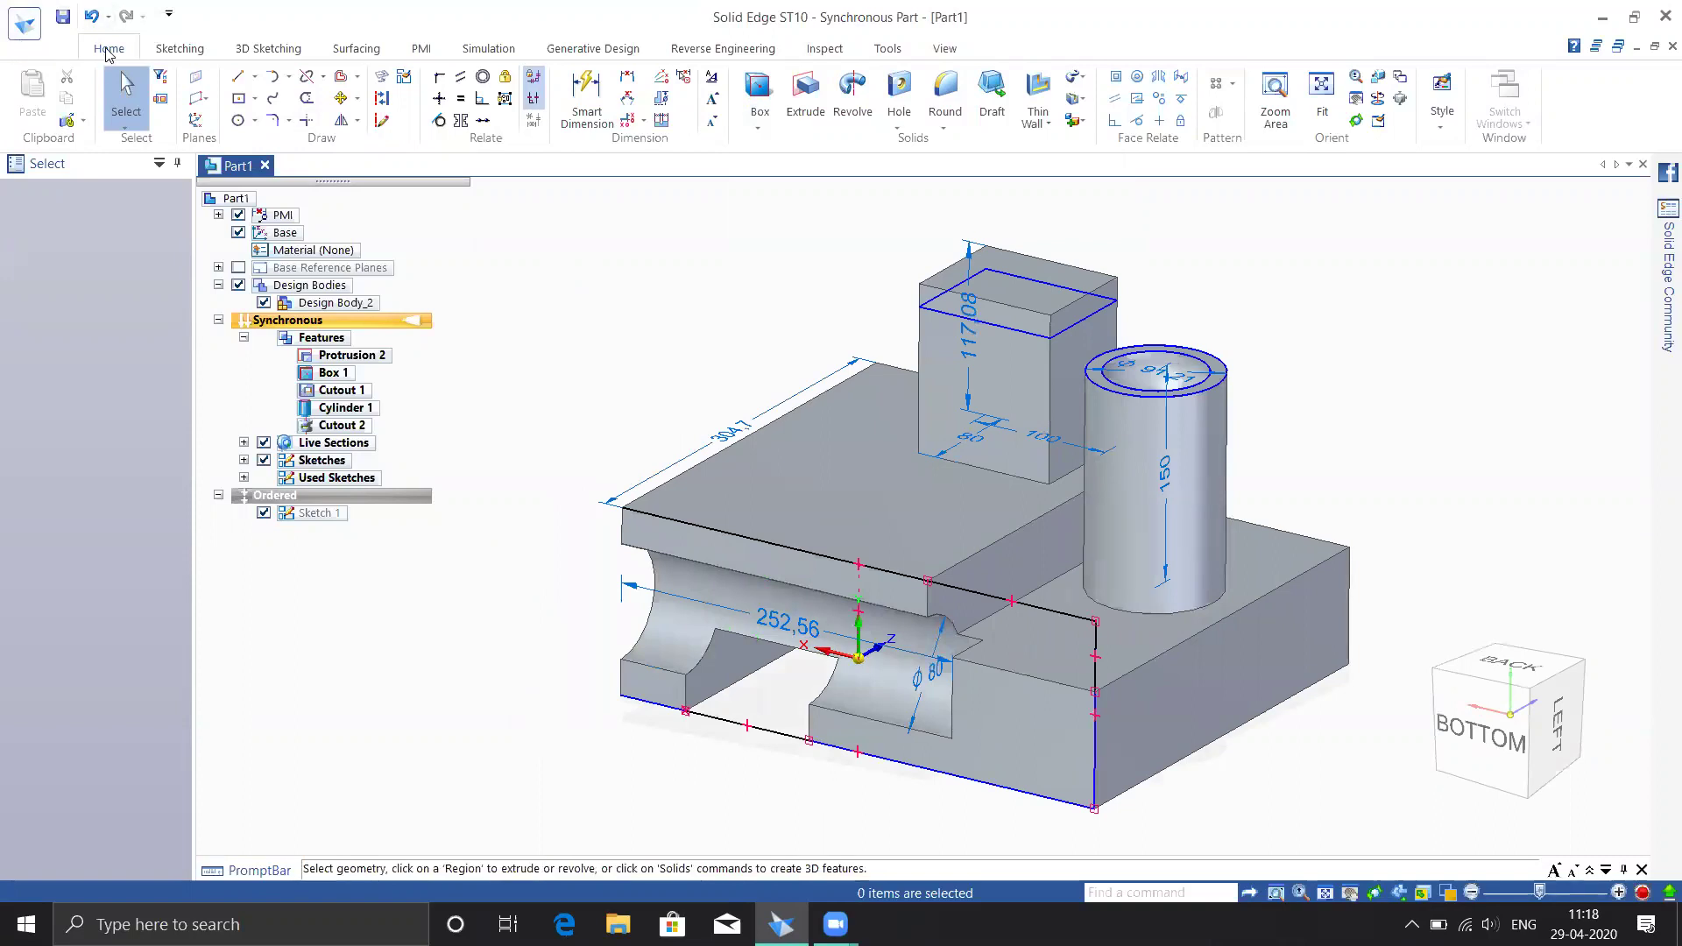
Create a new ISO Metric Part document
{"action": "left_click", "coordinate": [24, 29]}
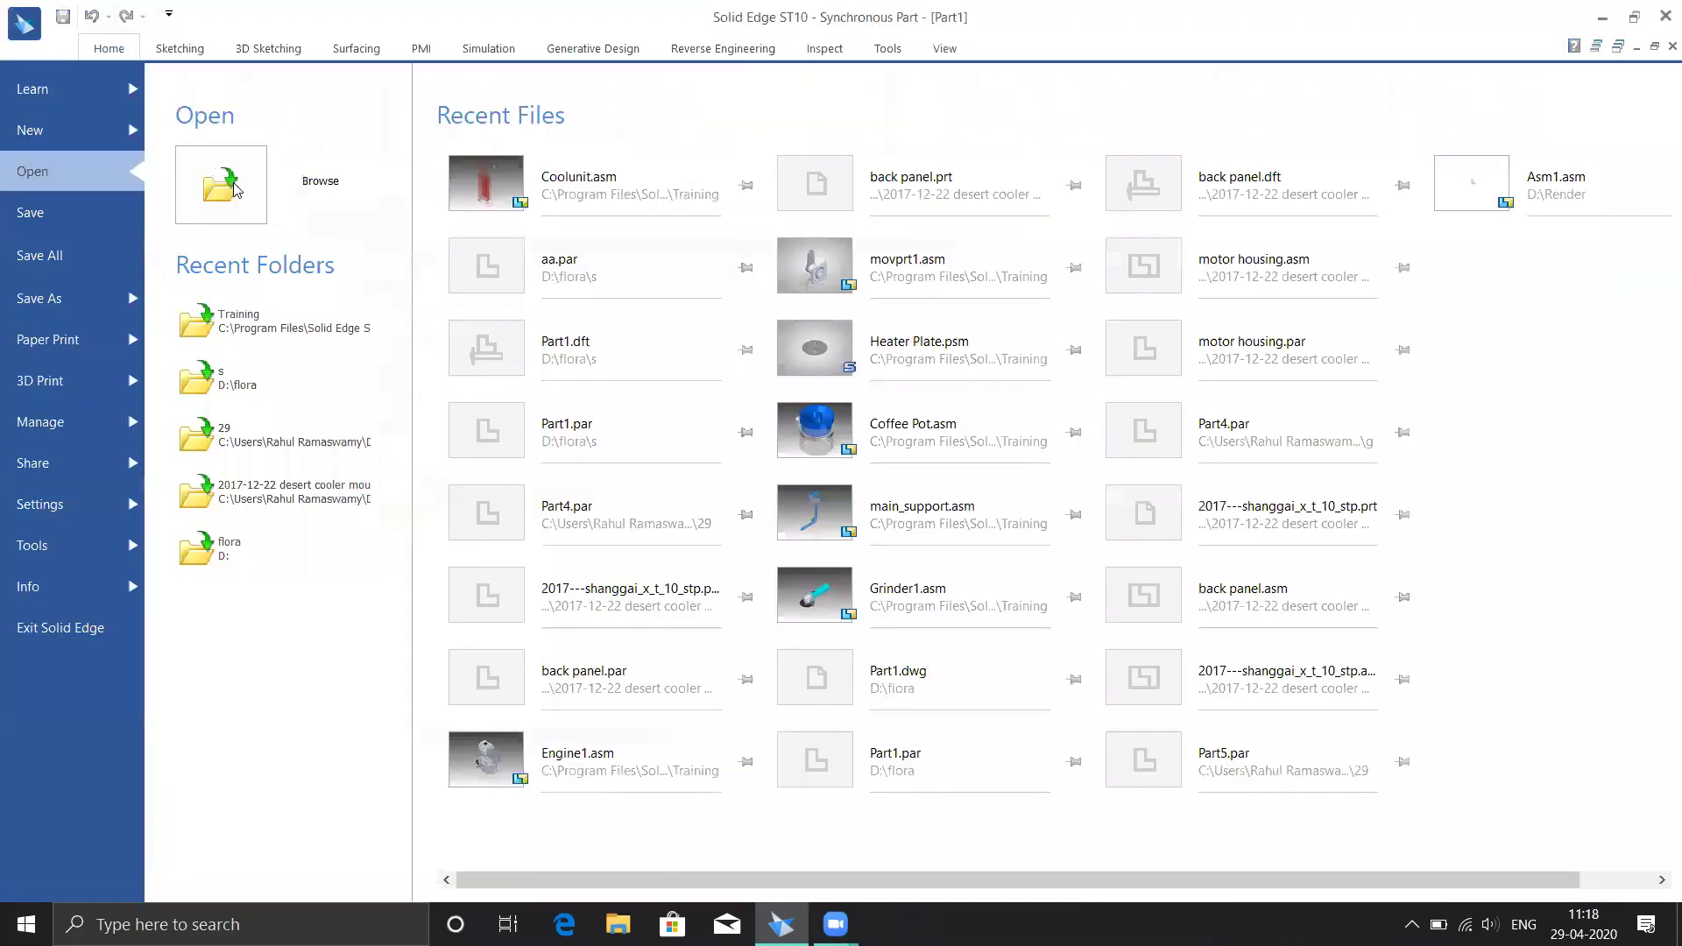
{"action": "left_click", "coordinate": [61, 141]}
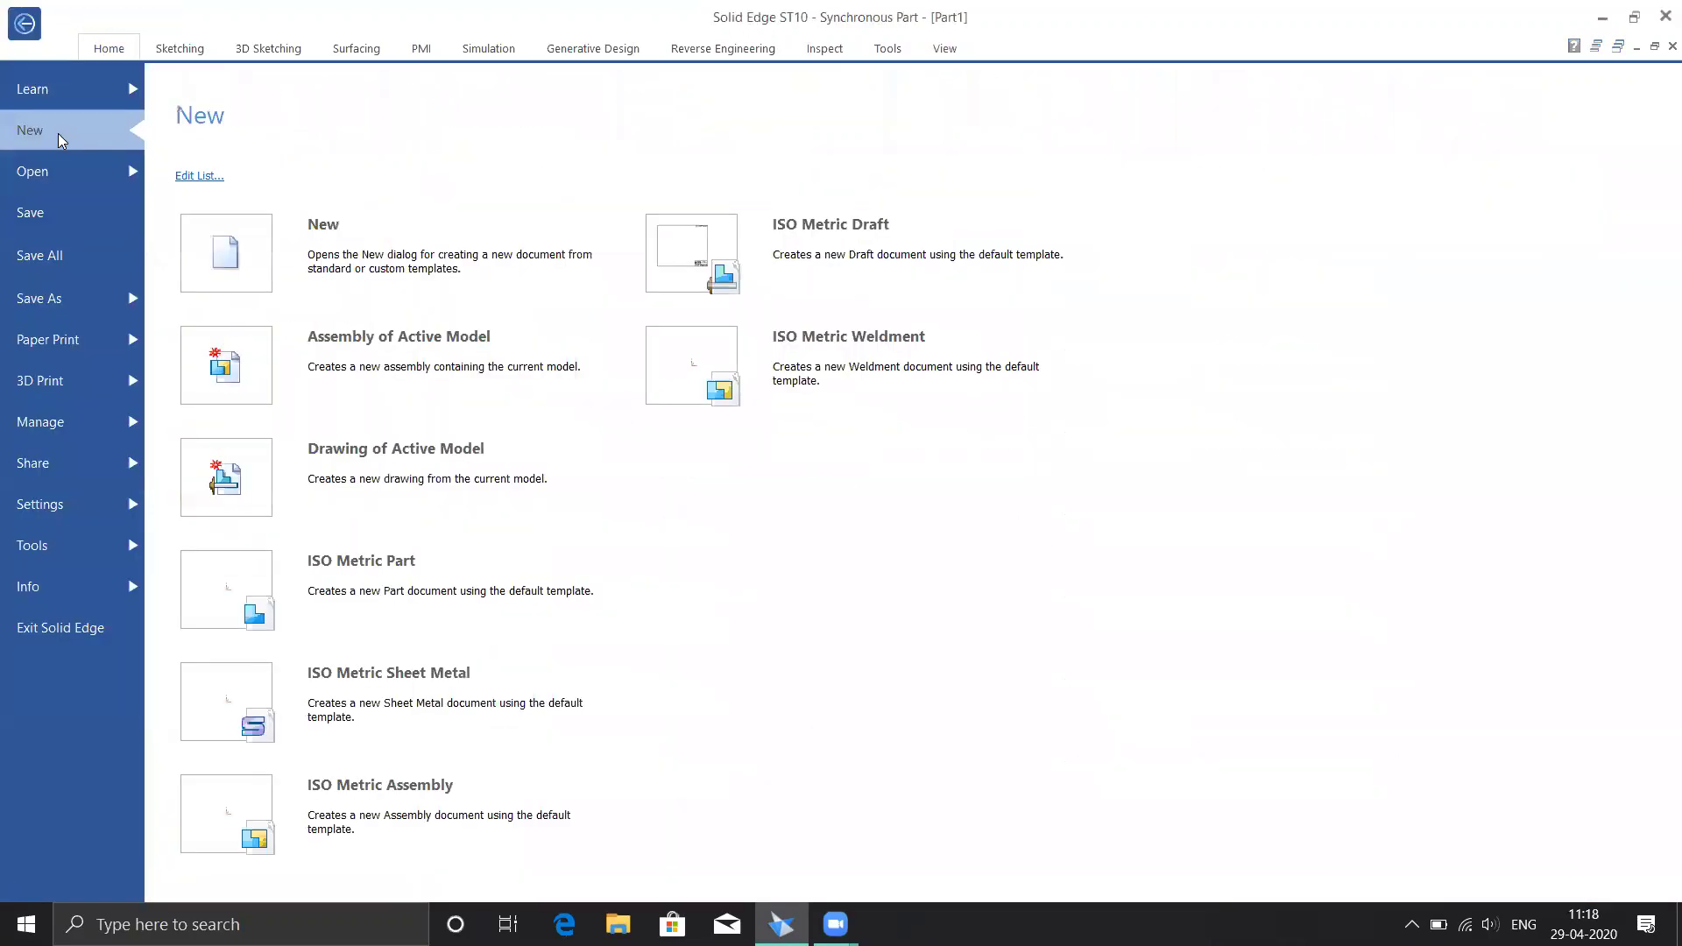
{"action": "left_click", "coordinate": [394, 587]}
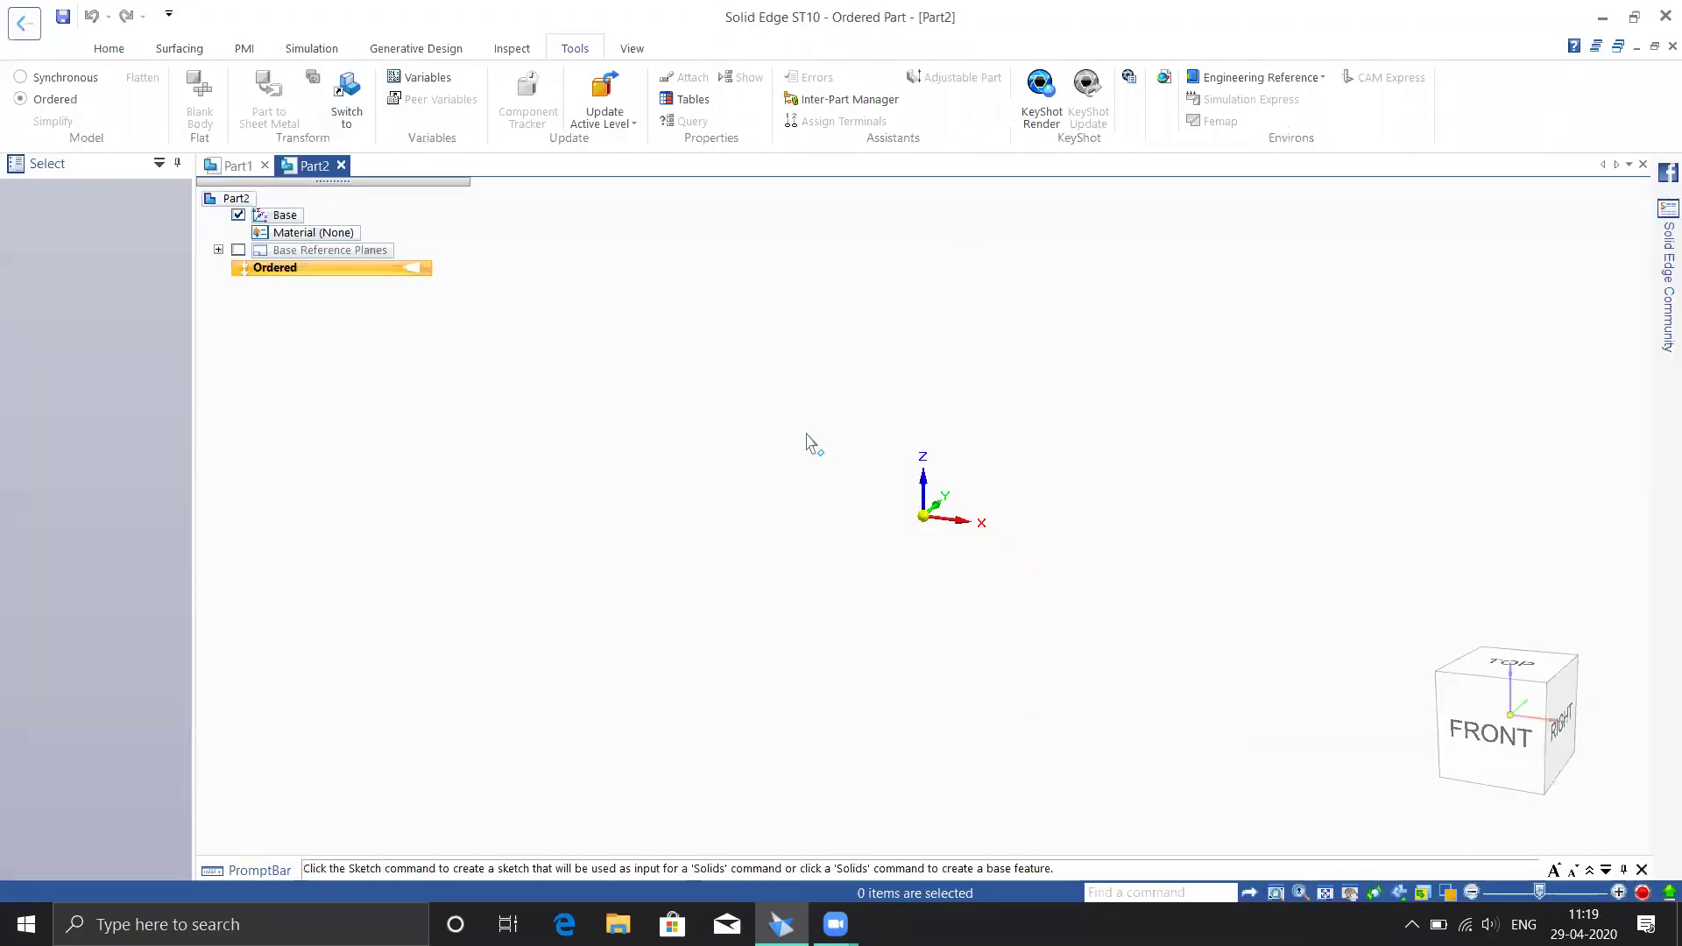
{"action": "left_click", "coordinate": [110, 49]}
{"action": "left_click", "coordinate": [574, 48]}
Start a sketch on the front (XZ) plane and draw a vertical line about 202 mm long upward from the origin
{"action": "left_click", "coordinate": [109, 48]}
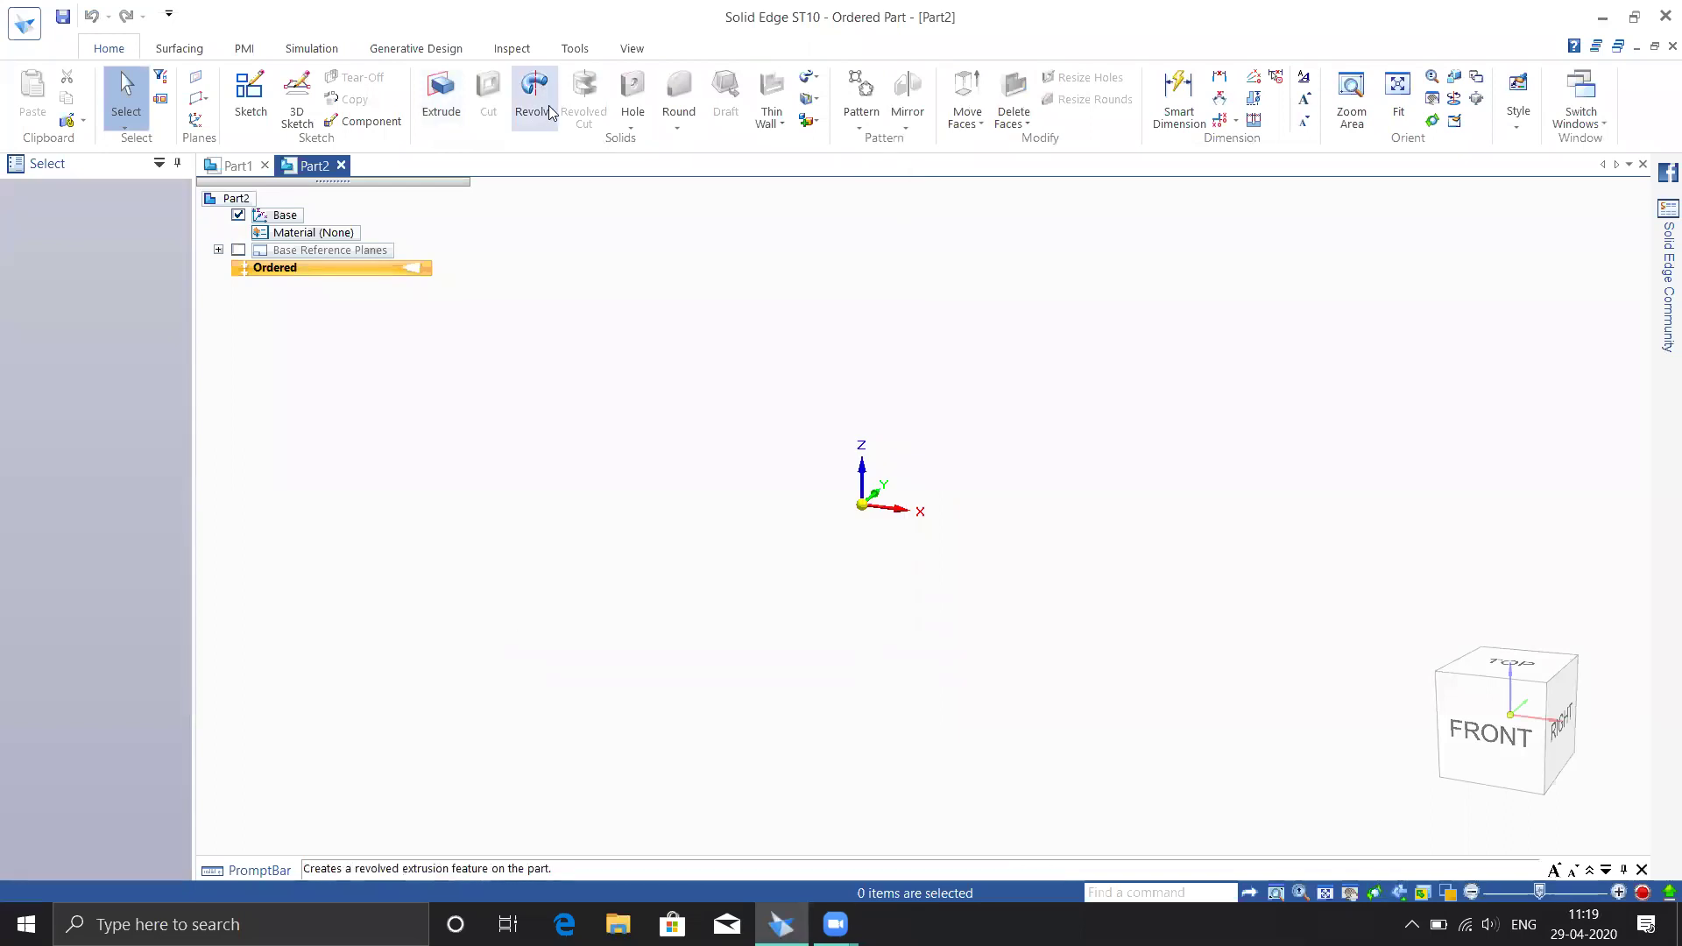
{"action": "middle_click_drag", "start_coordinate": [992, 407], "coordinate": [898, 519], "text": "shift"}
{"action": "left_click", "coordinate": [250, 96]}
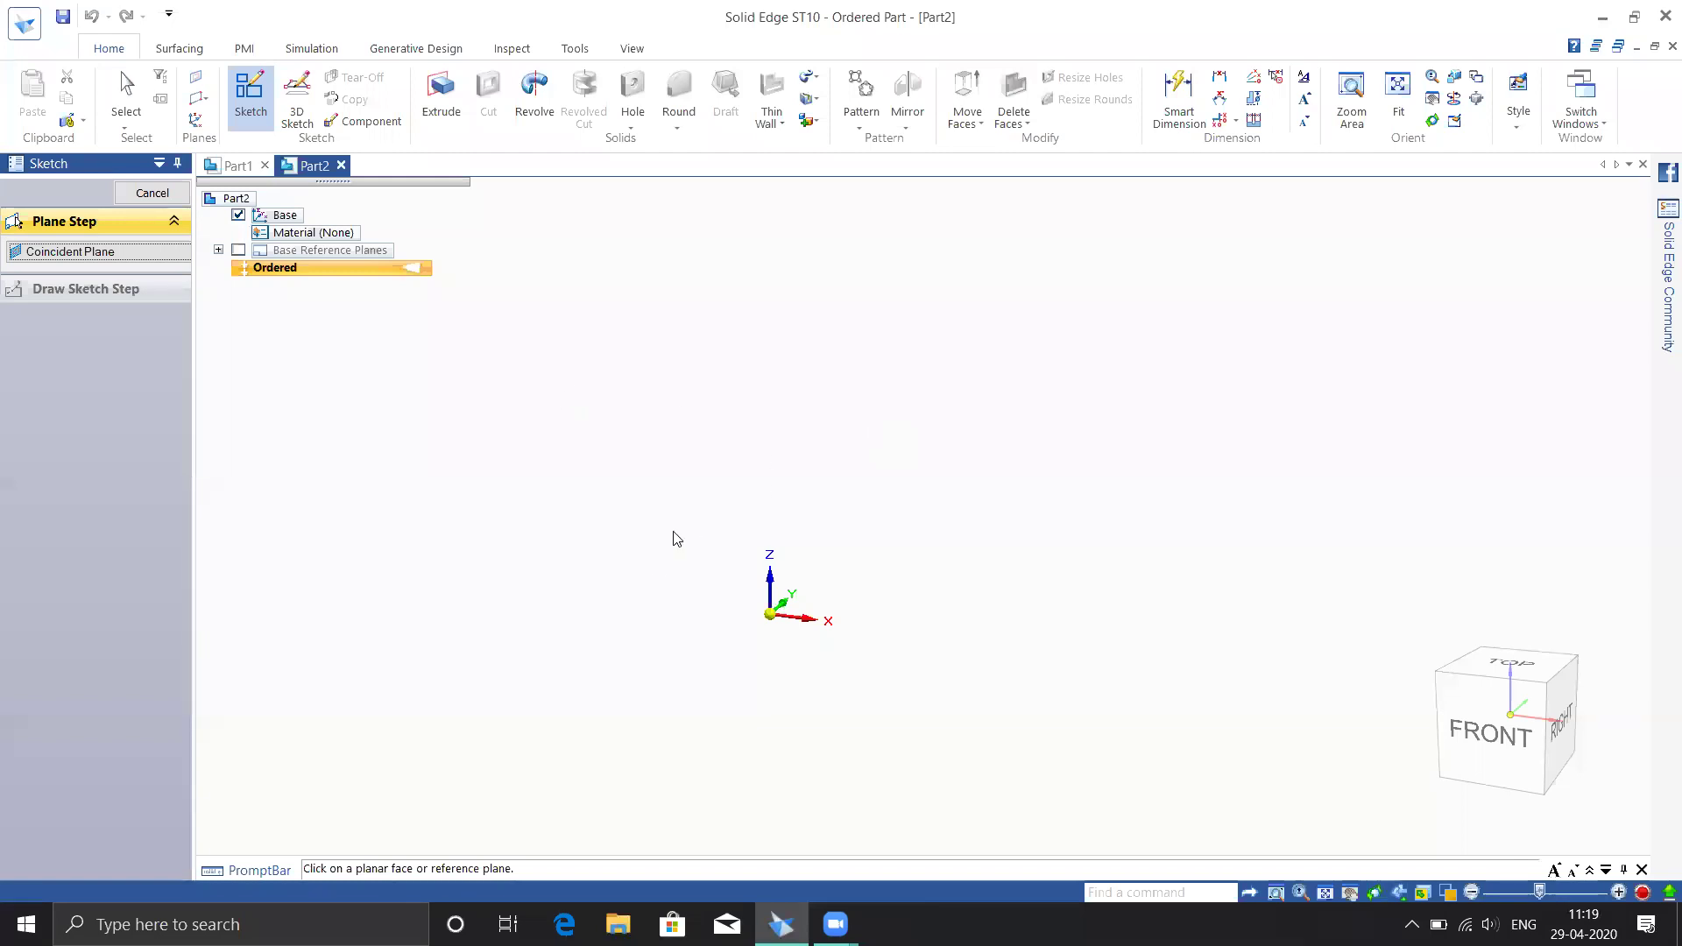
{"action": "left_click", "coordinate": [806, 585]}
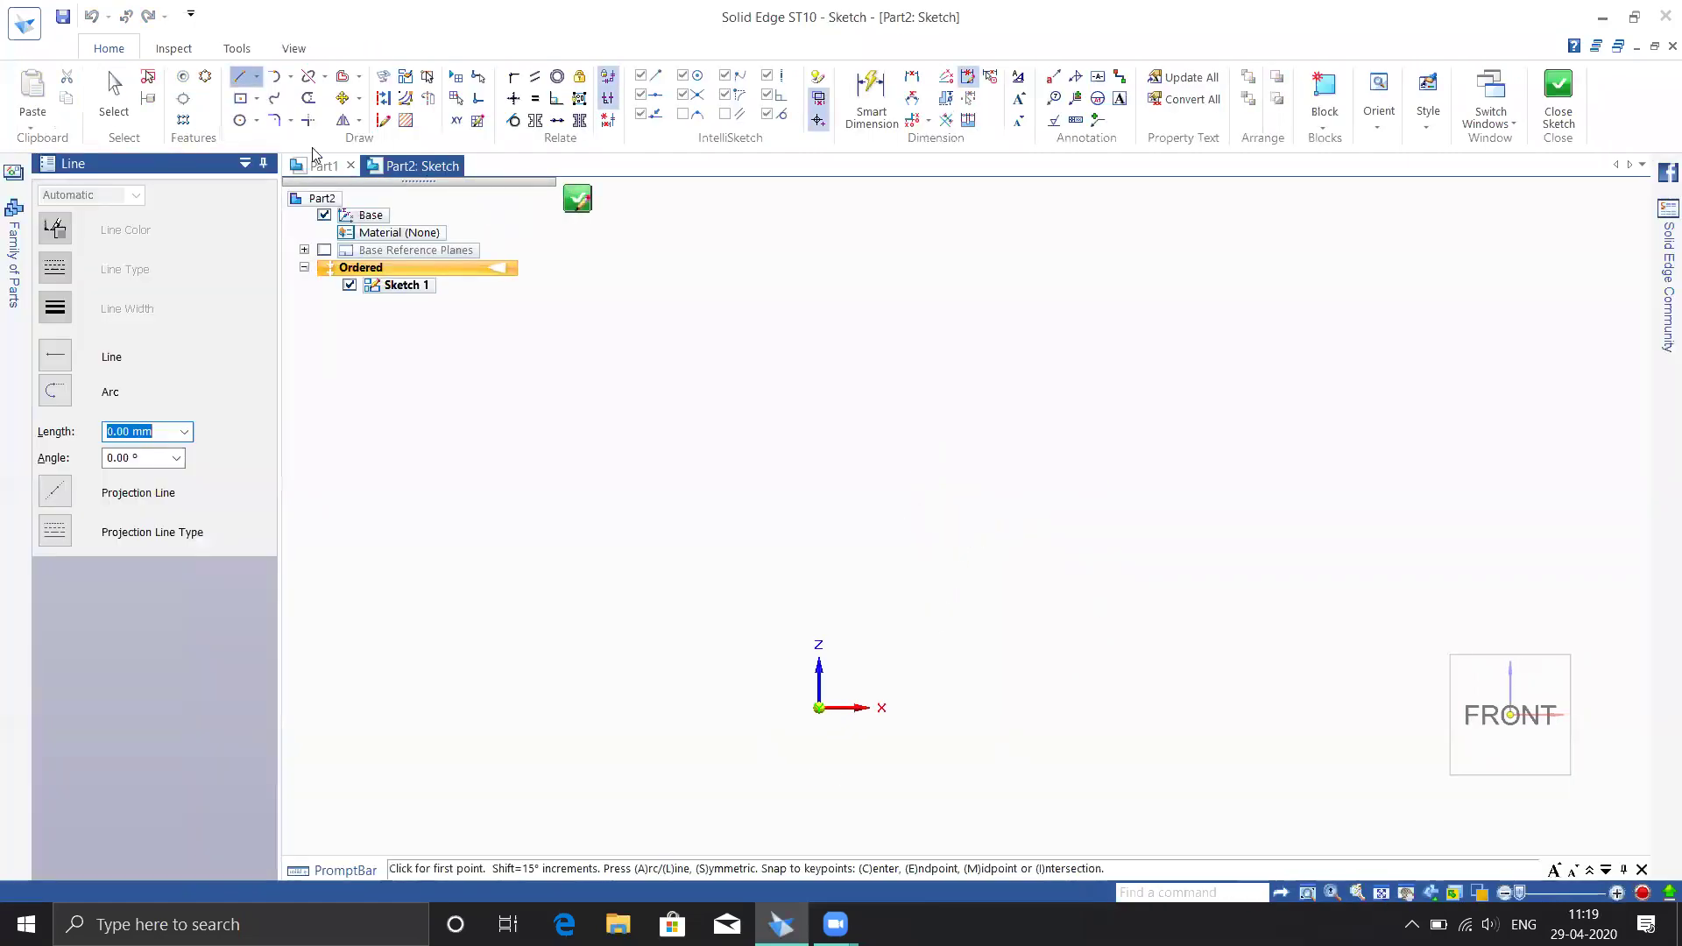
{"action": "left_click", "coordinate": [257, 76]}
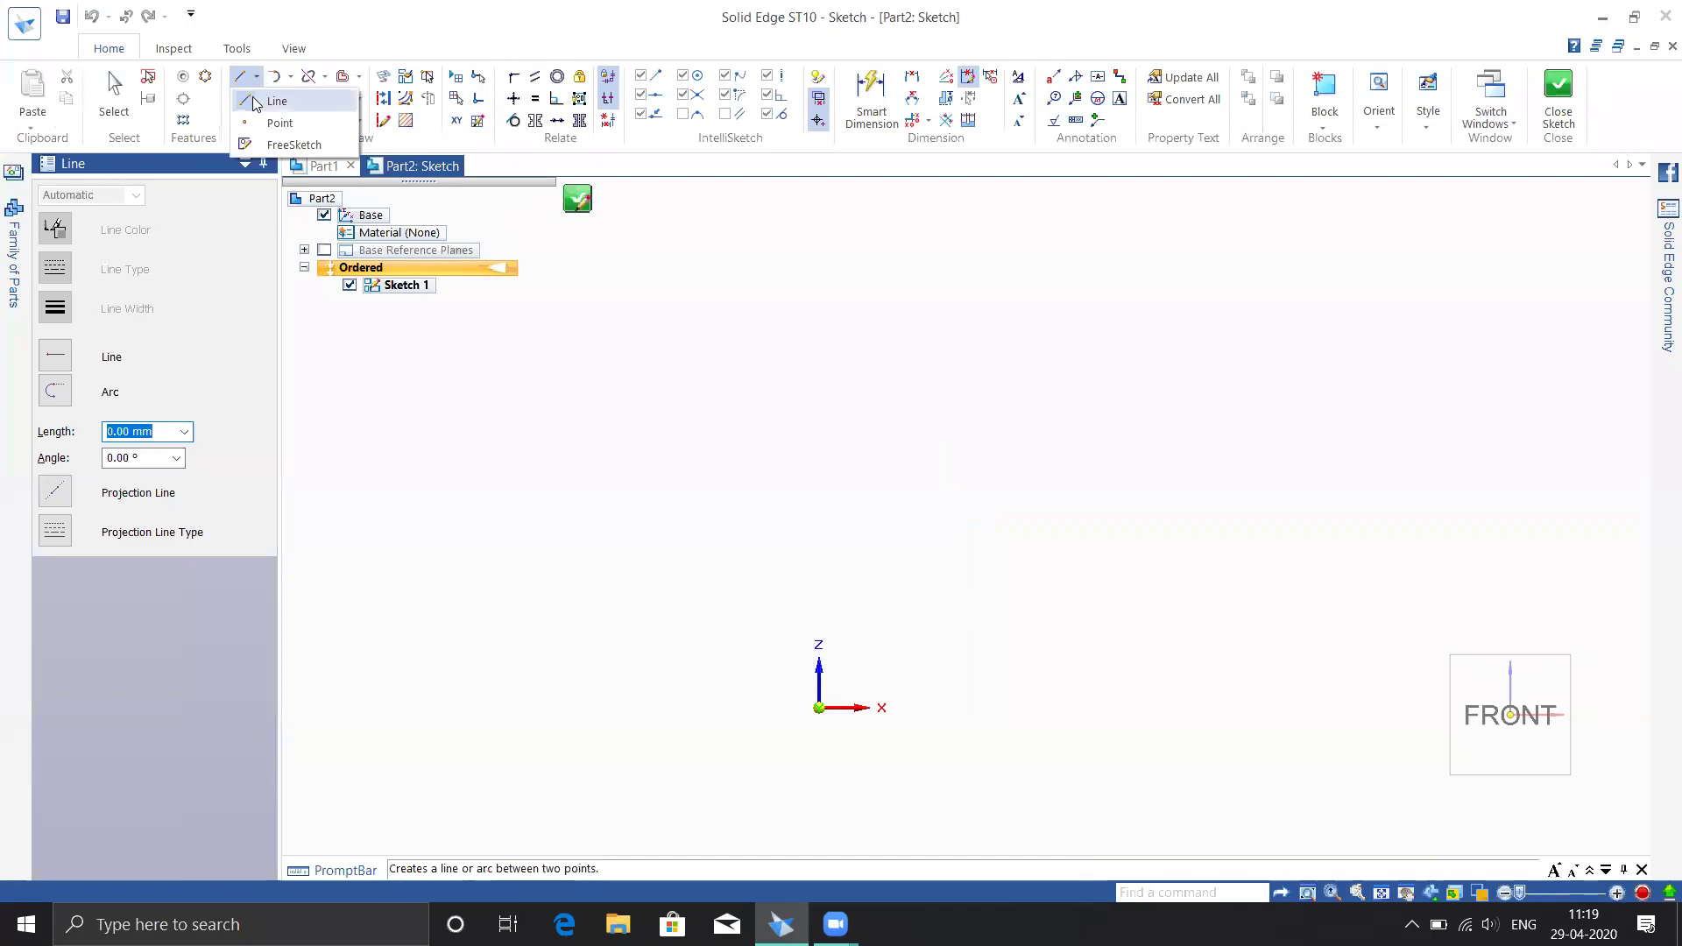
{"action": "left_click", "coordinate": [819, 707]}
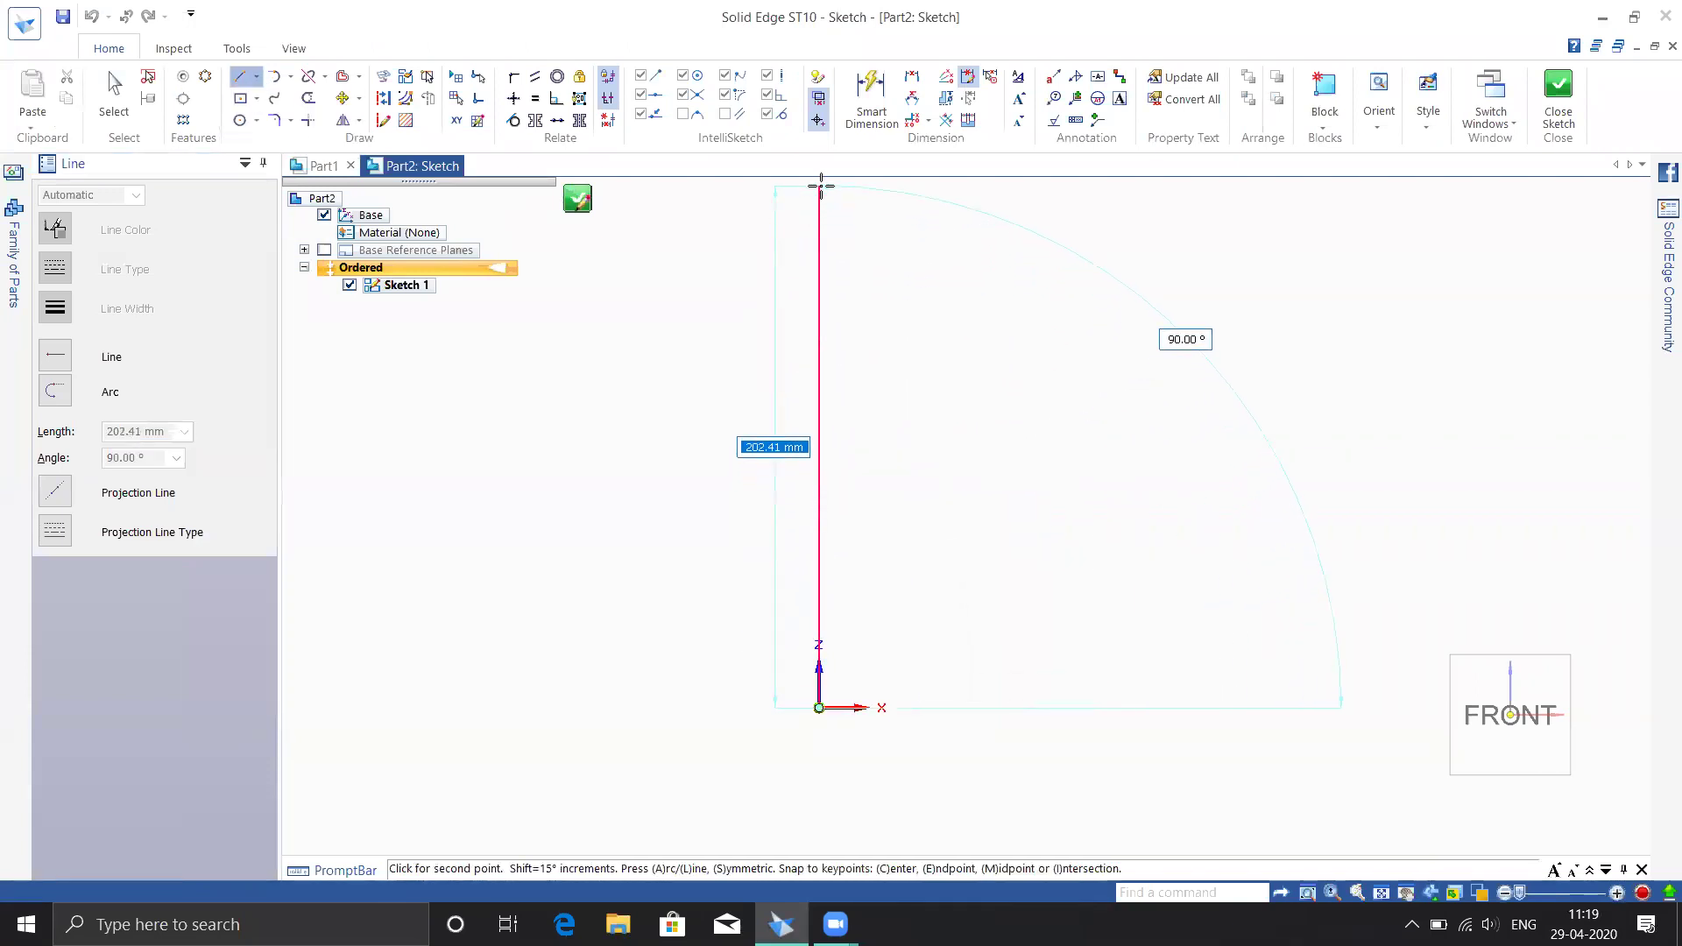
{"action": "left_click", "coordinate": [820, 187]}
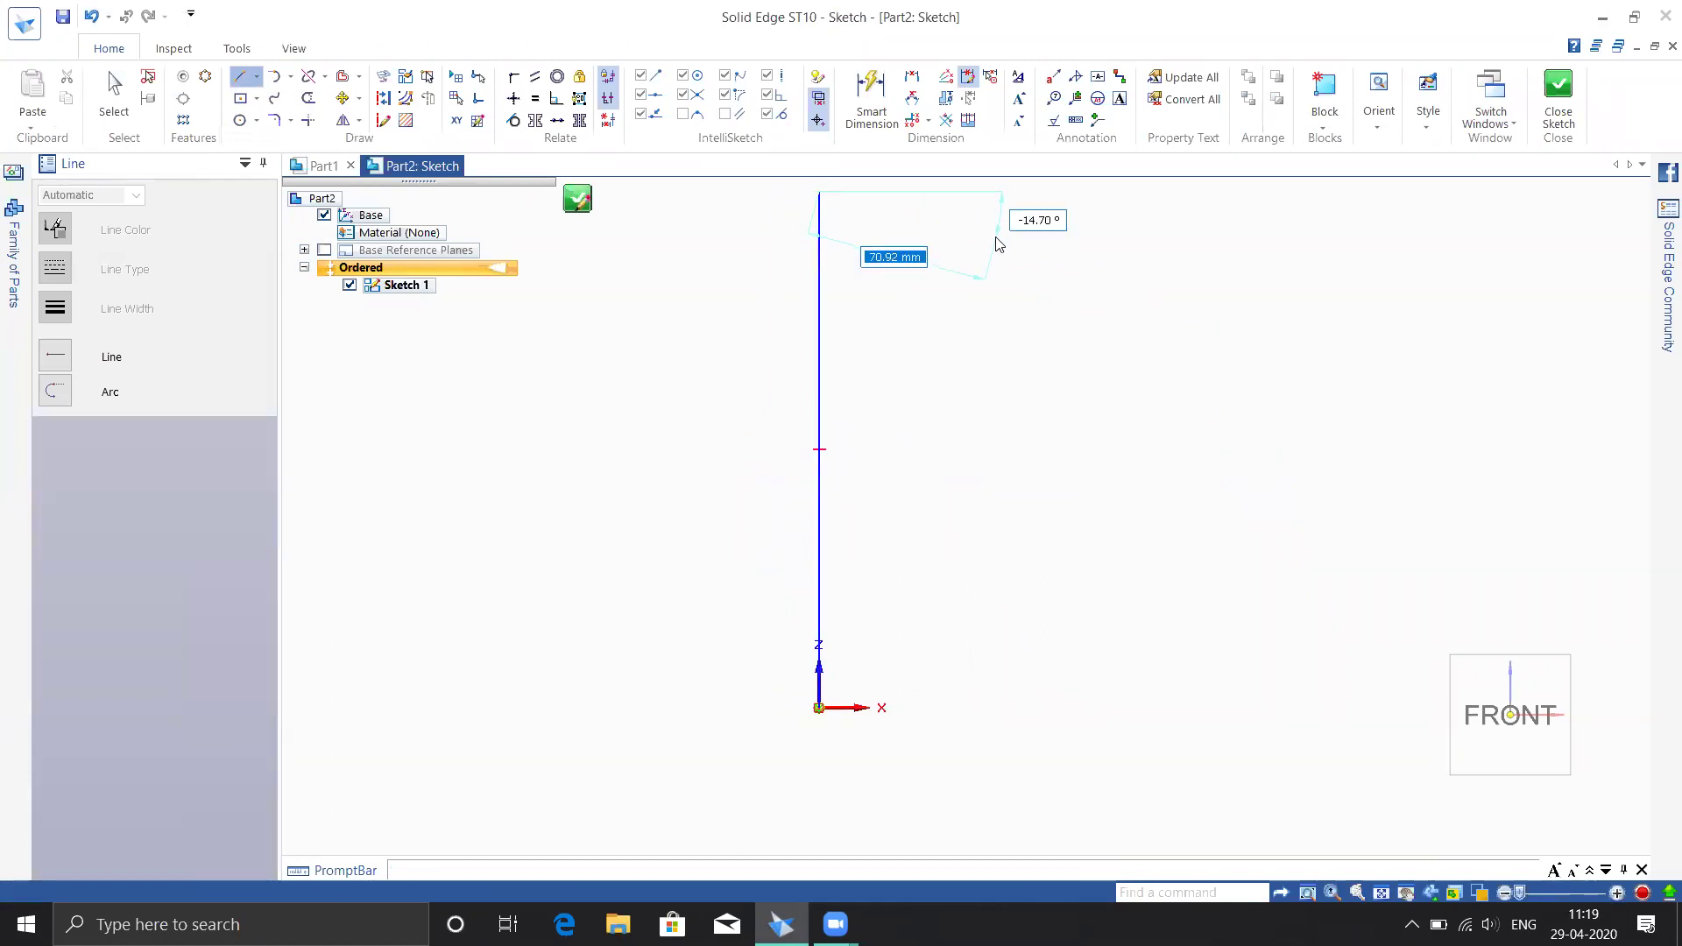
{"action": "key", "text": "Escape"}
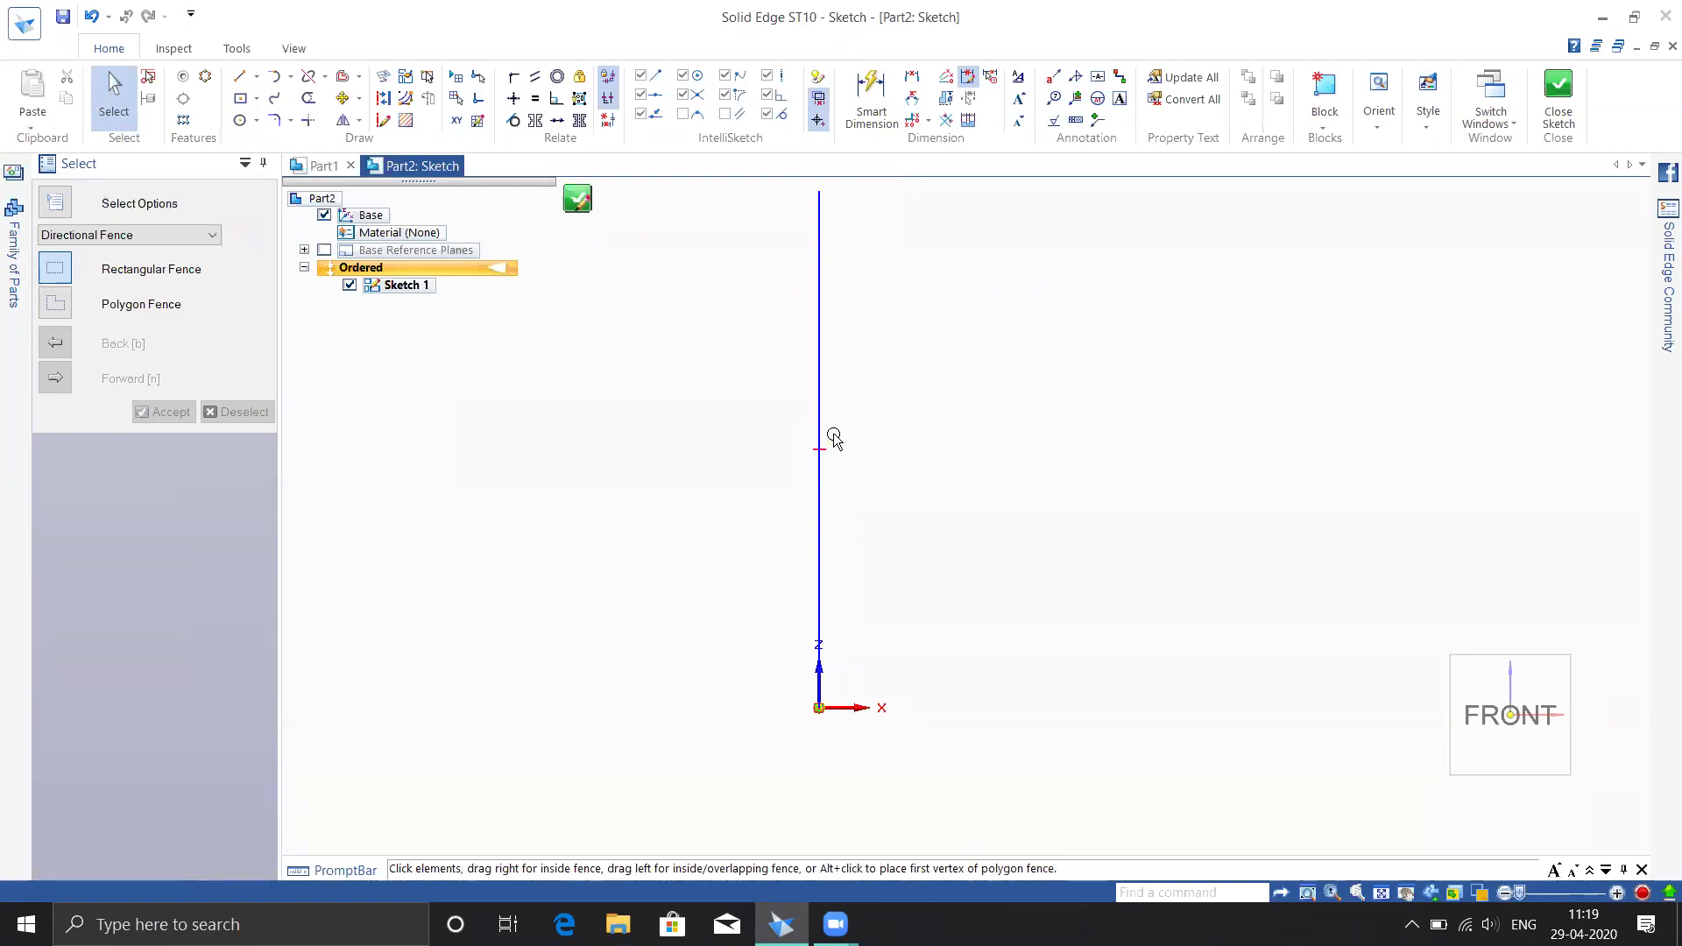
Draw a two-point rectangle about 44 by 67 mm beside the vertical line's lower part, leaving a gap to the line
{"action": "left_click", "coordinate": [255, 98]}
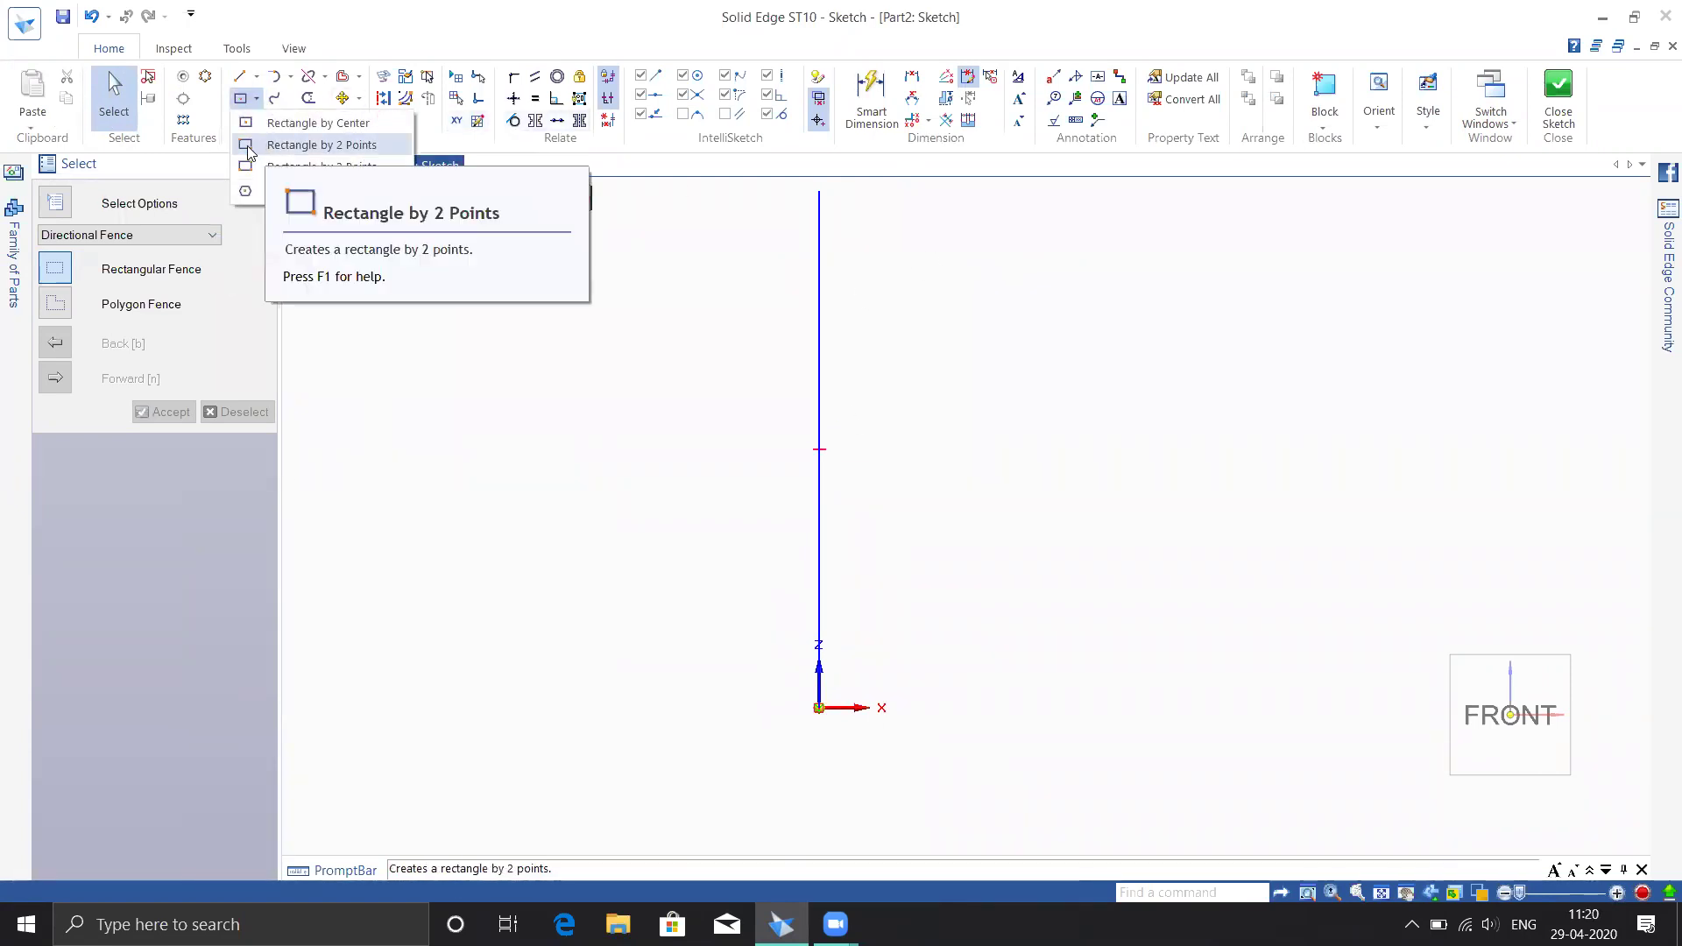
{"action": "left_click", "coordinate": [250, 146]}
{"action": "left_click", "coordinate": [920, 523]}
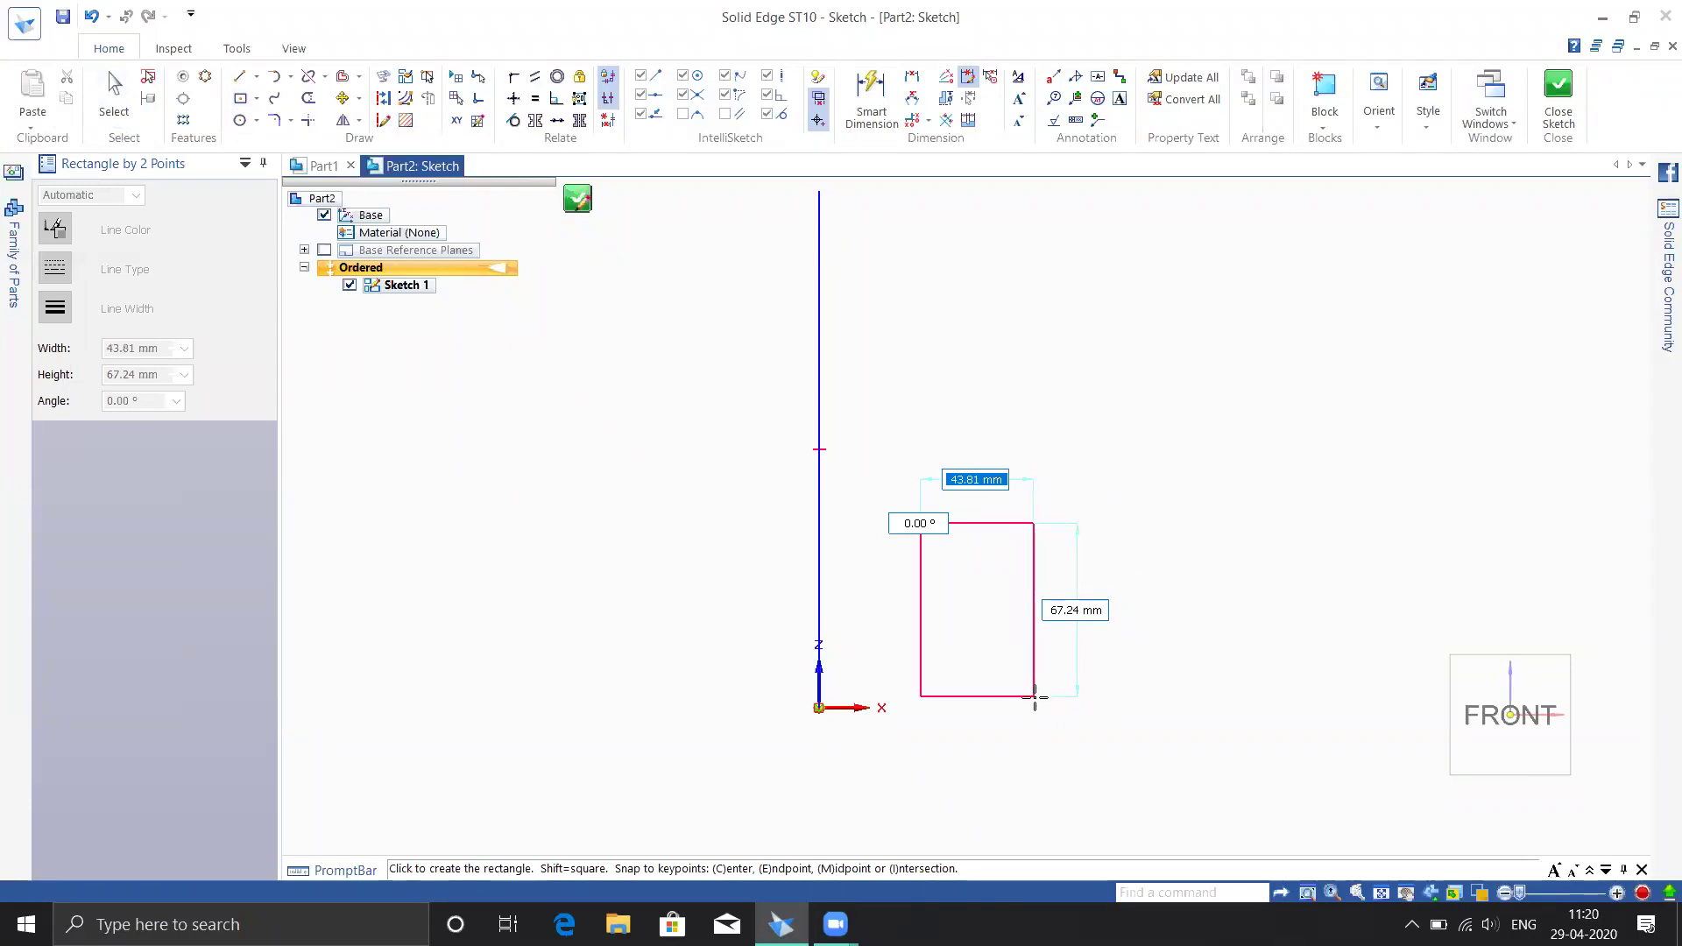
{"action": "left_click", "coordinate": [1034, 697]}
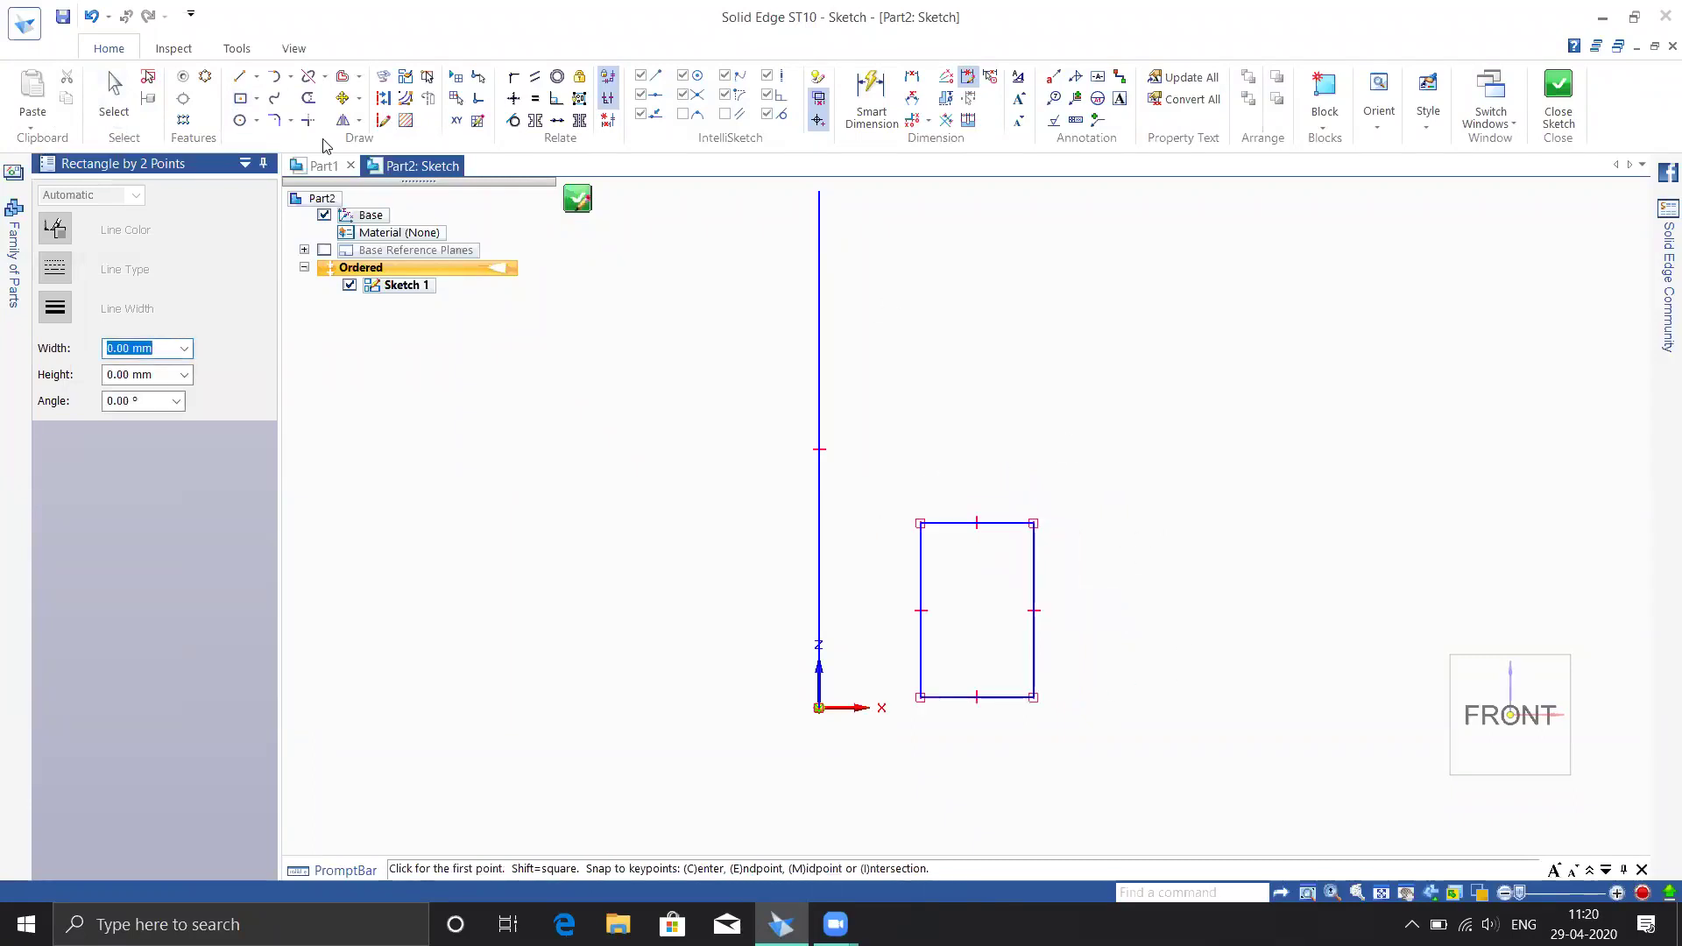
Draw a second two-point rectangle above the first, with one vertical side lying on the vertical line
{"action": "left_click", "coordinate": [255, 98]}
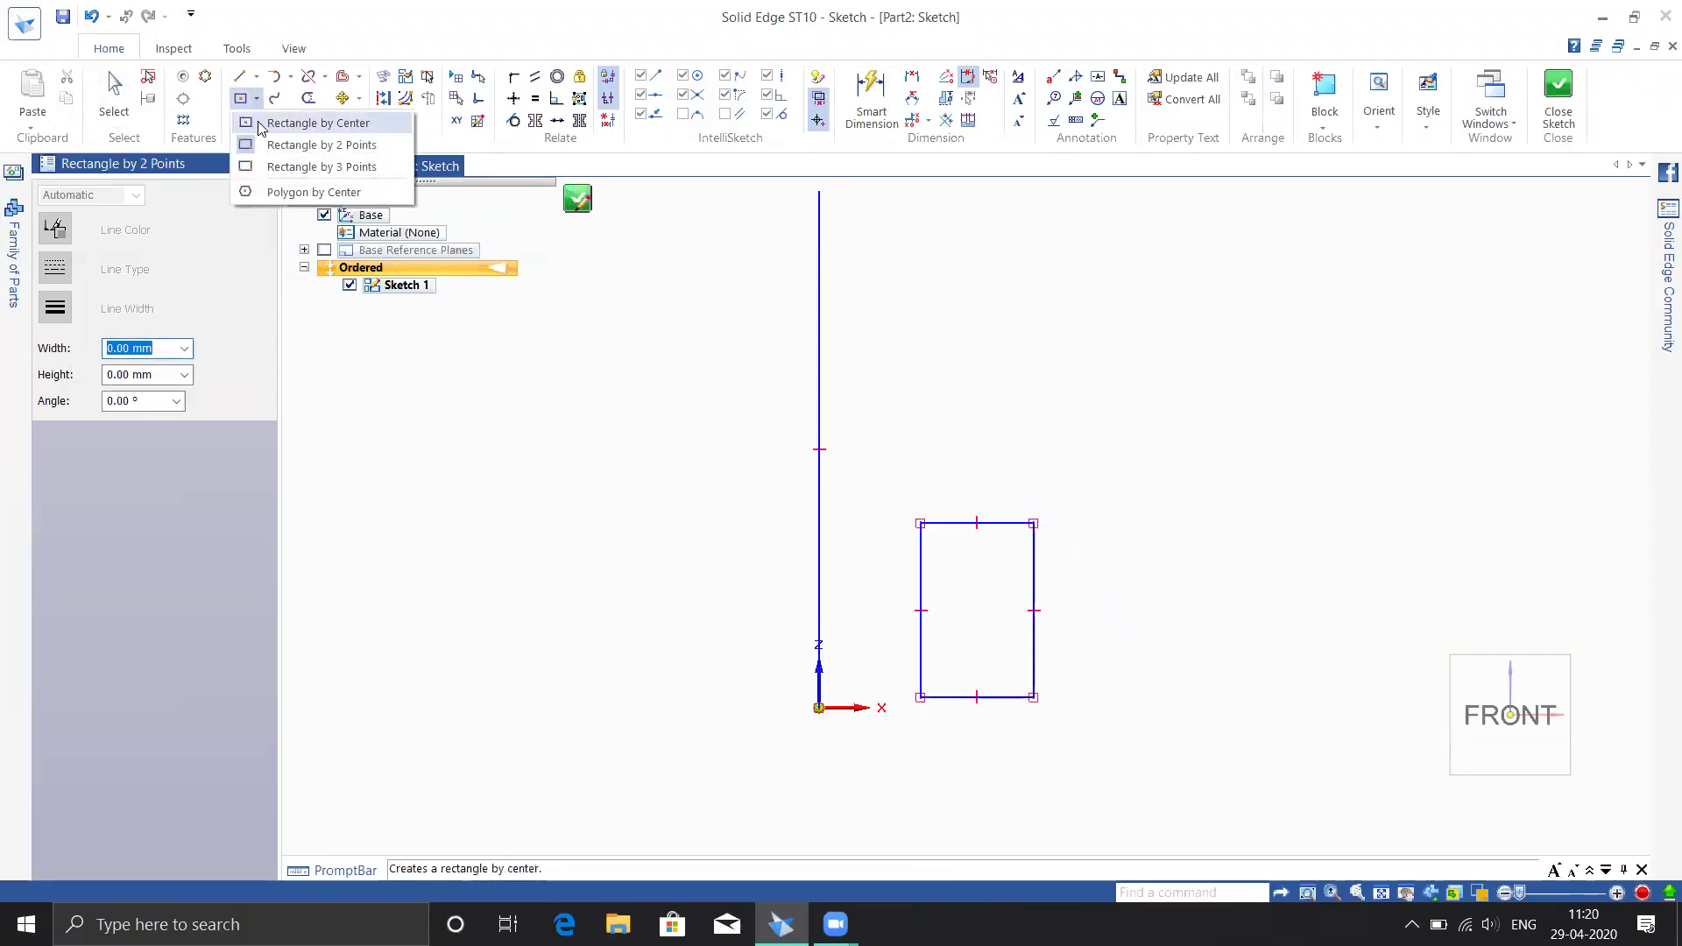
{"action": "left_click", "coordinate": [820, 331]}
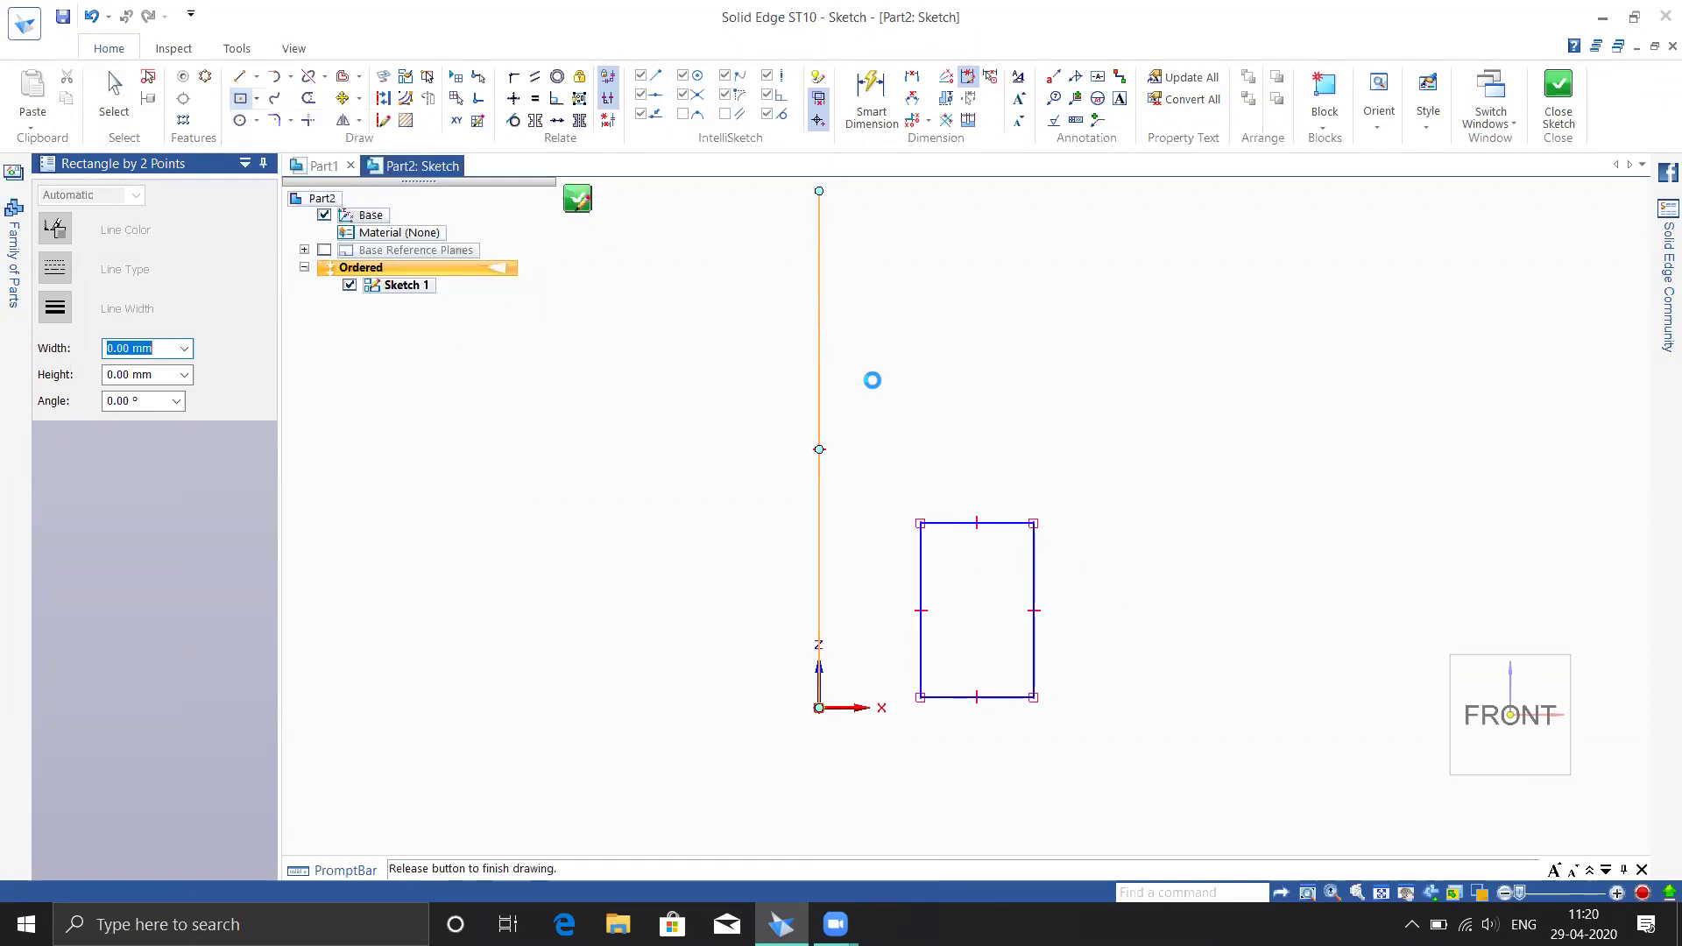
{"action": "left_click", "coordinate": [917, 484]}
{"action": "key", "text": "Escape"}
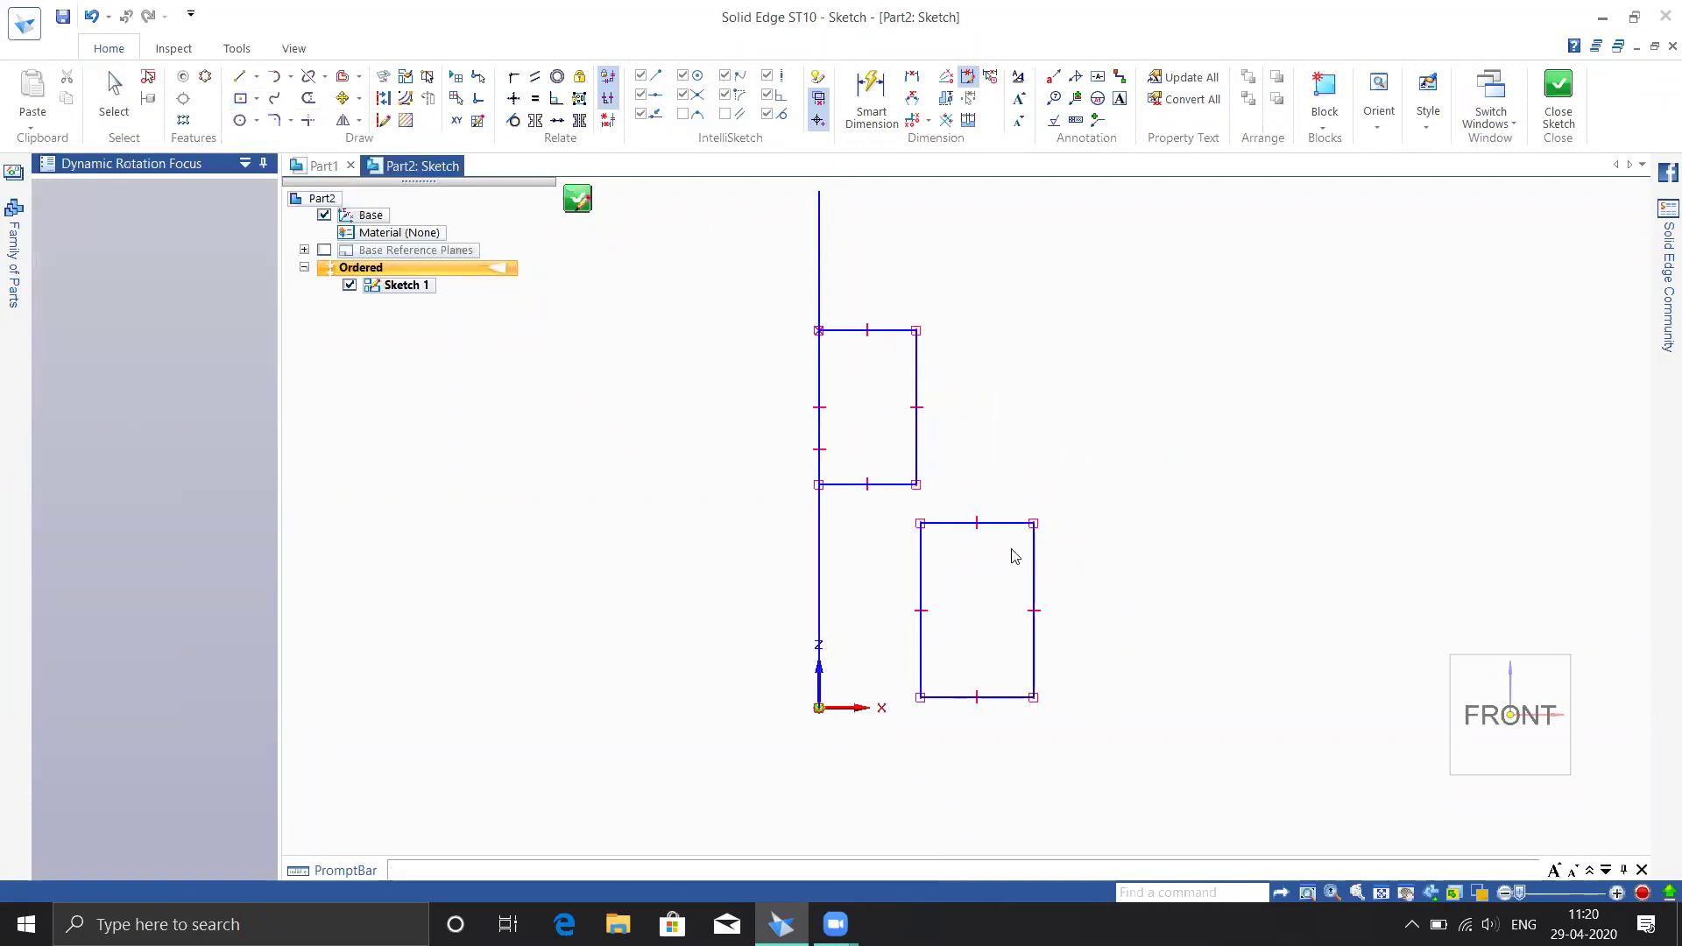
{"action": "key", "text": "r"}
{"action": "left_click", "coordinate": [922, 580]}
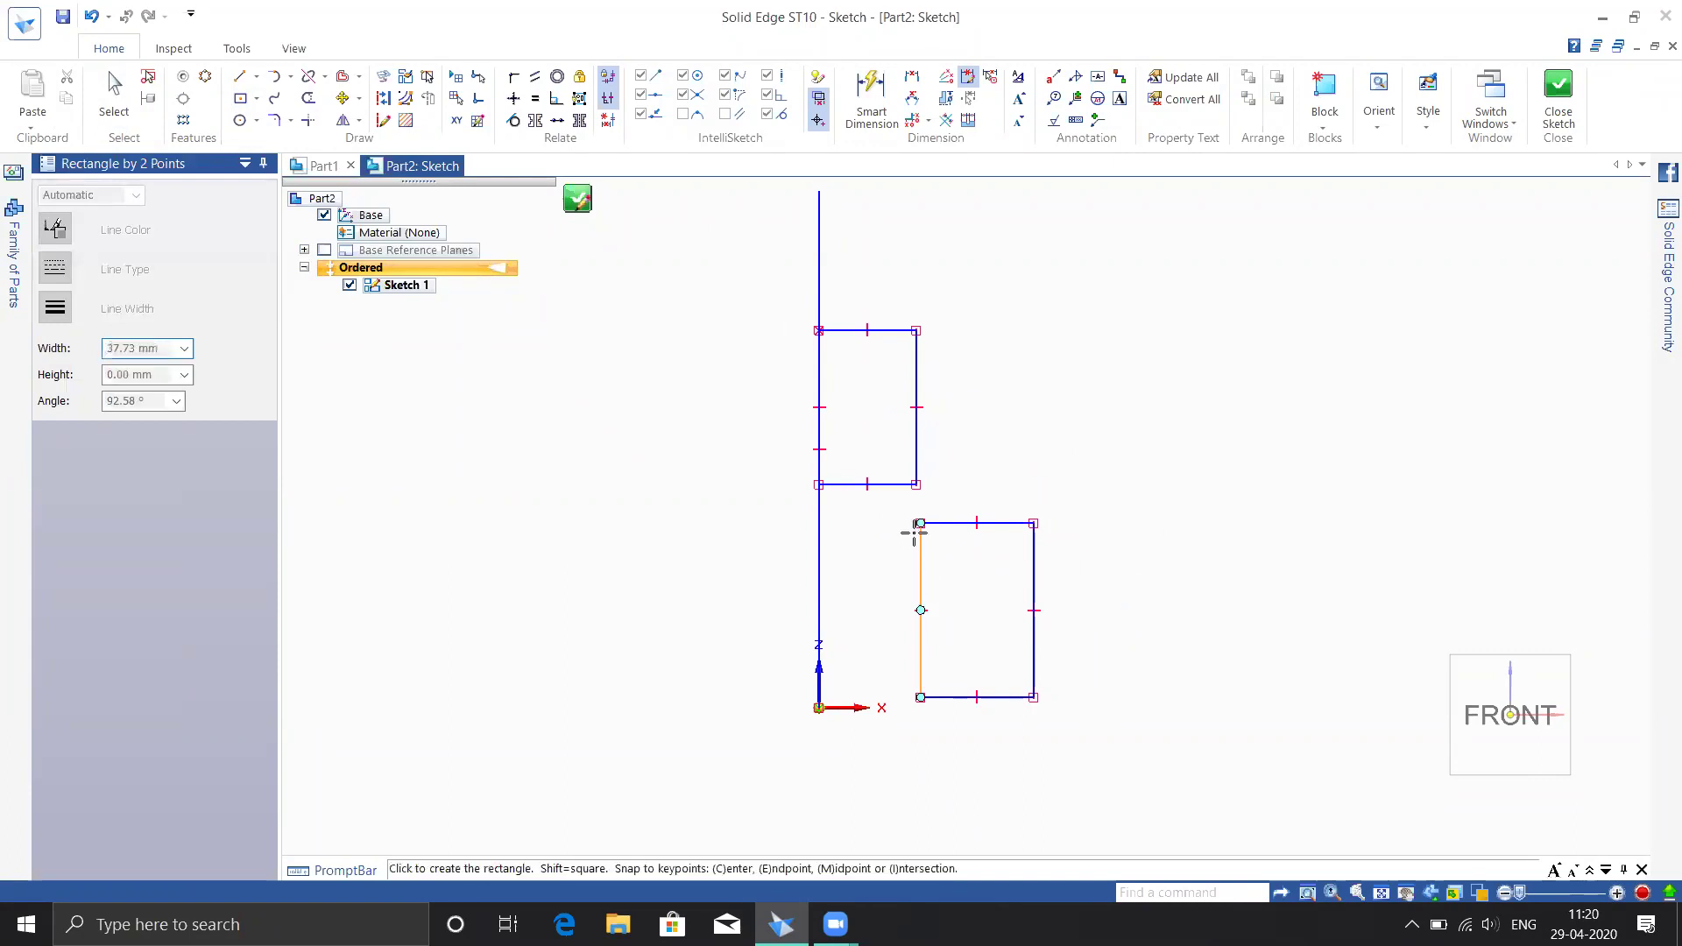
{"action": "left_click", "coordinate": [899, 611]}
{"action": "key", "text": "Escape"}
{"action": "key", "text": "ctrl+z"}
Move the lower rectangle's inner side closer to the vertical line and its outer side inward, making the rectangle narrower
{"action": "left_click", "coordinate": [921, 576]}
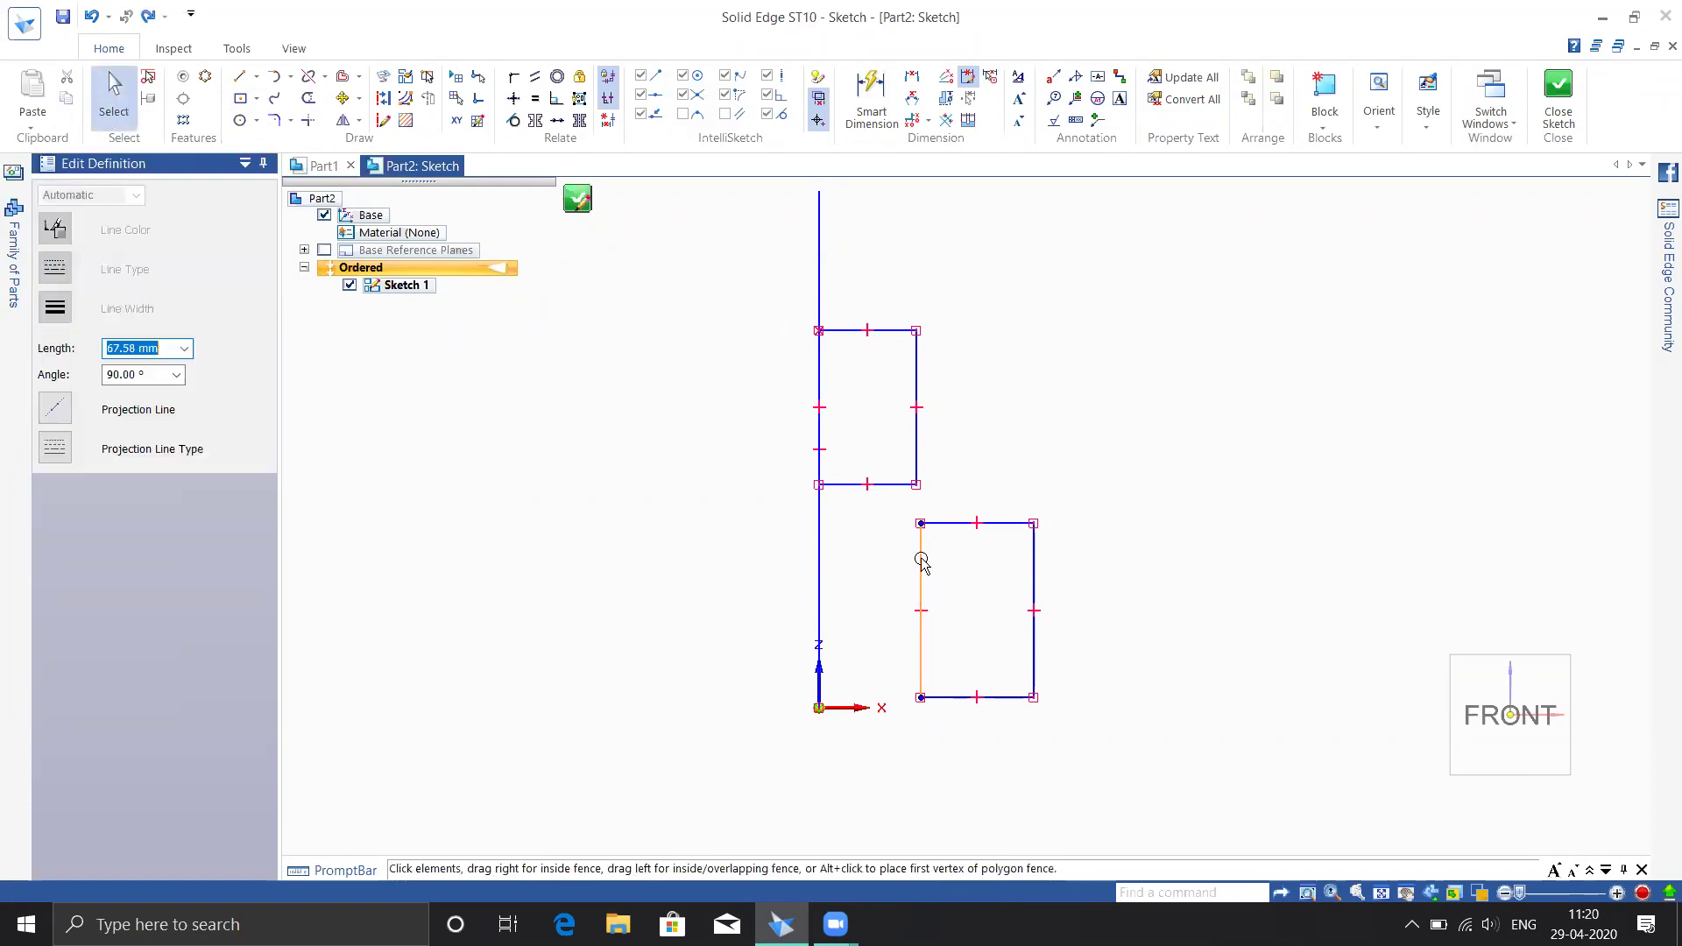
{"action": "left_click_drag", "start_coordinate": [900, 545], "coordinate": [890, 545]}
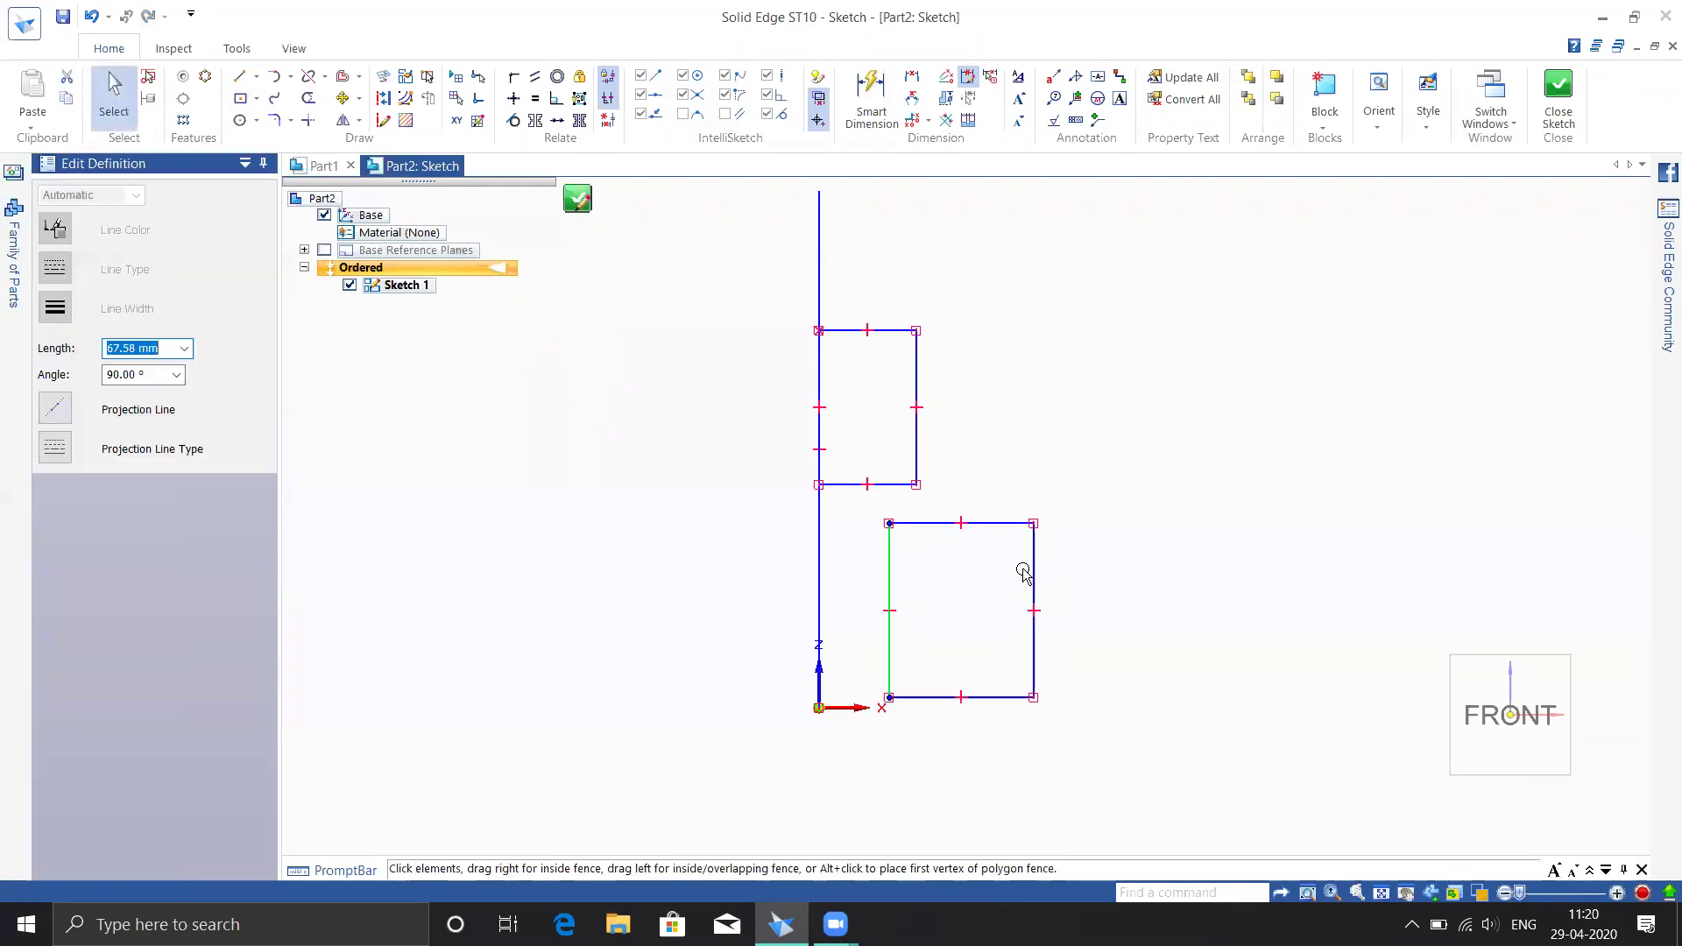
{"action": "left_click_drag", "start_coordinate": [1036, 567], "coordinate": [978, 563]}
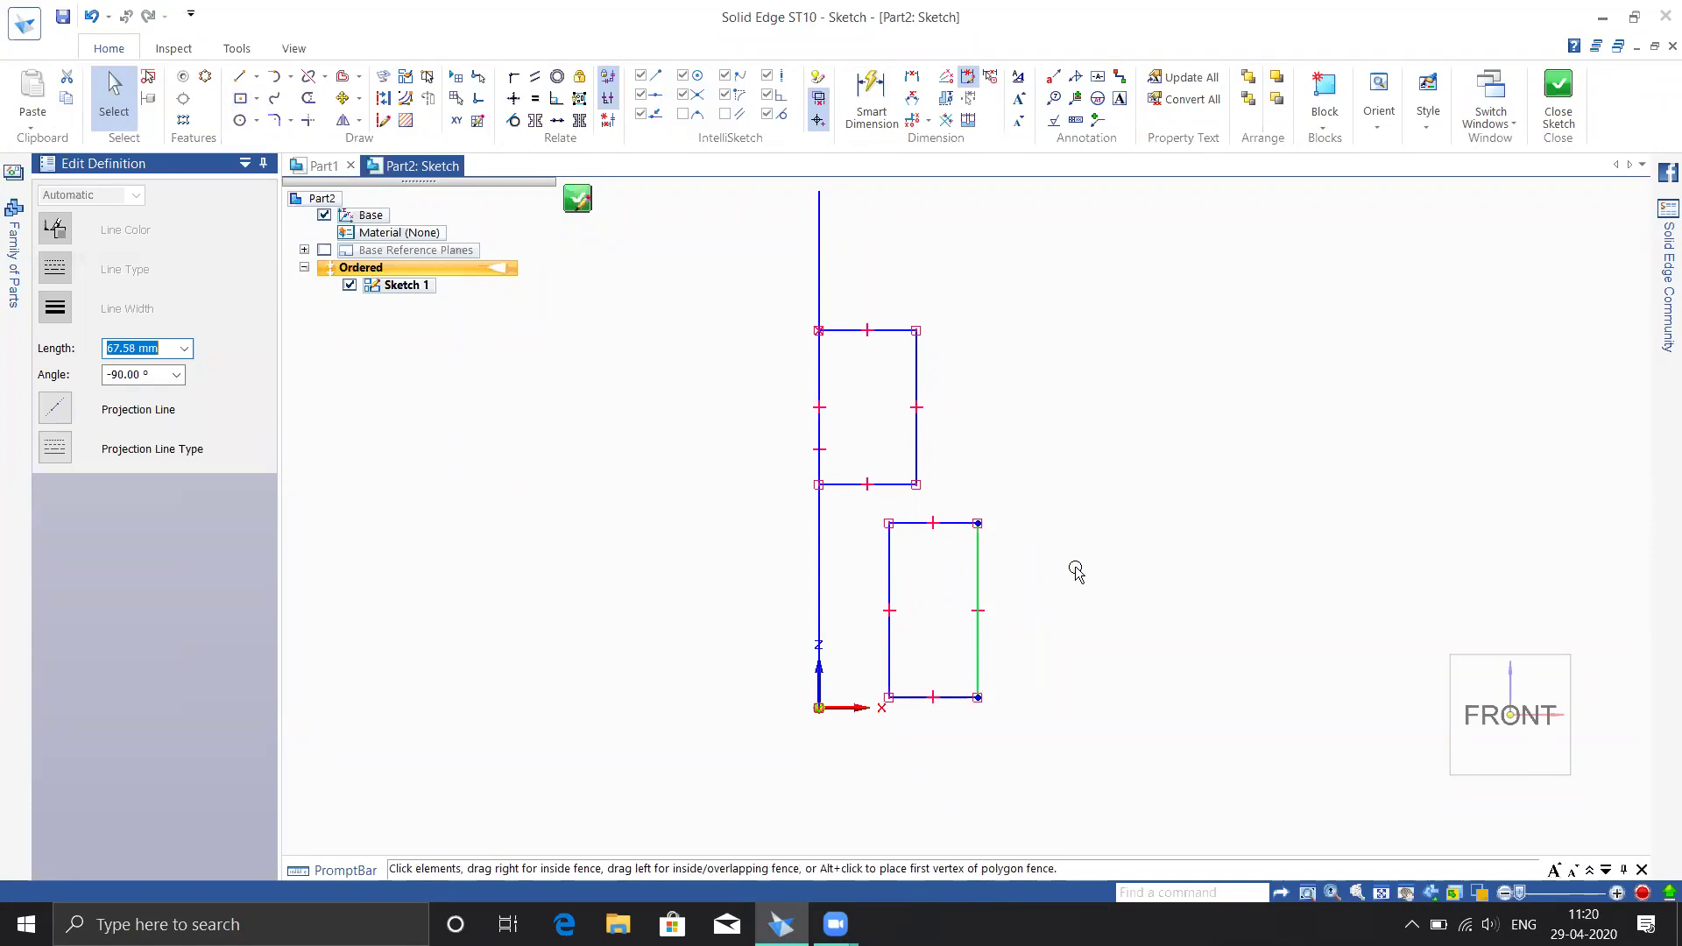
{"action": "left_click", "coordinate": [1006, 642]}
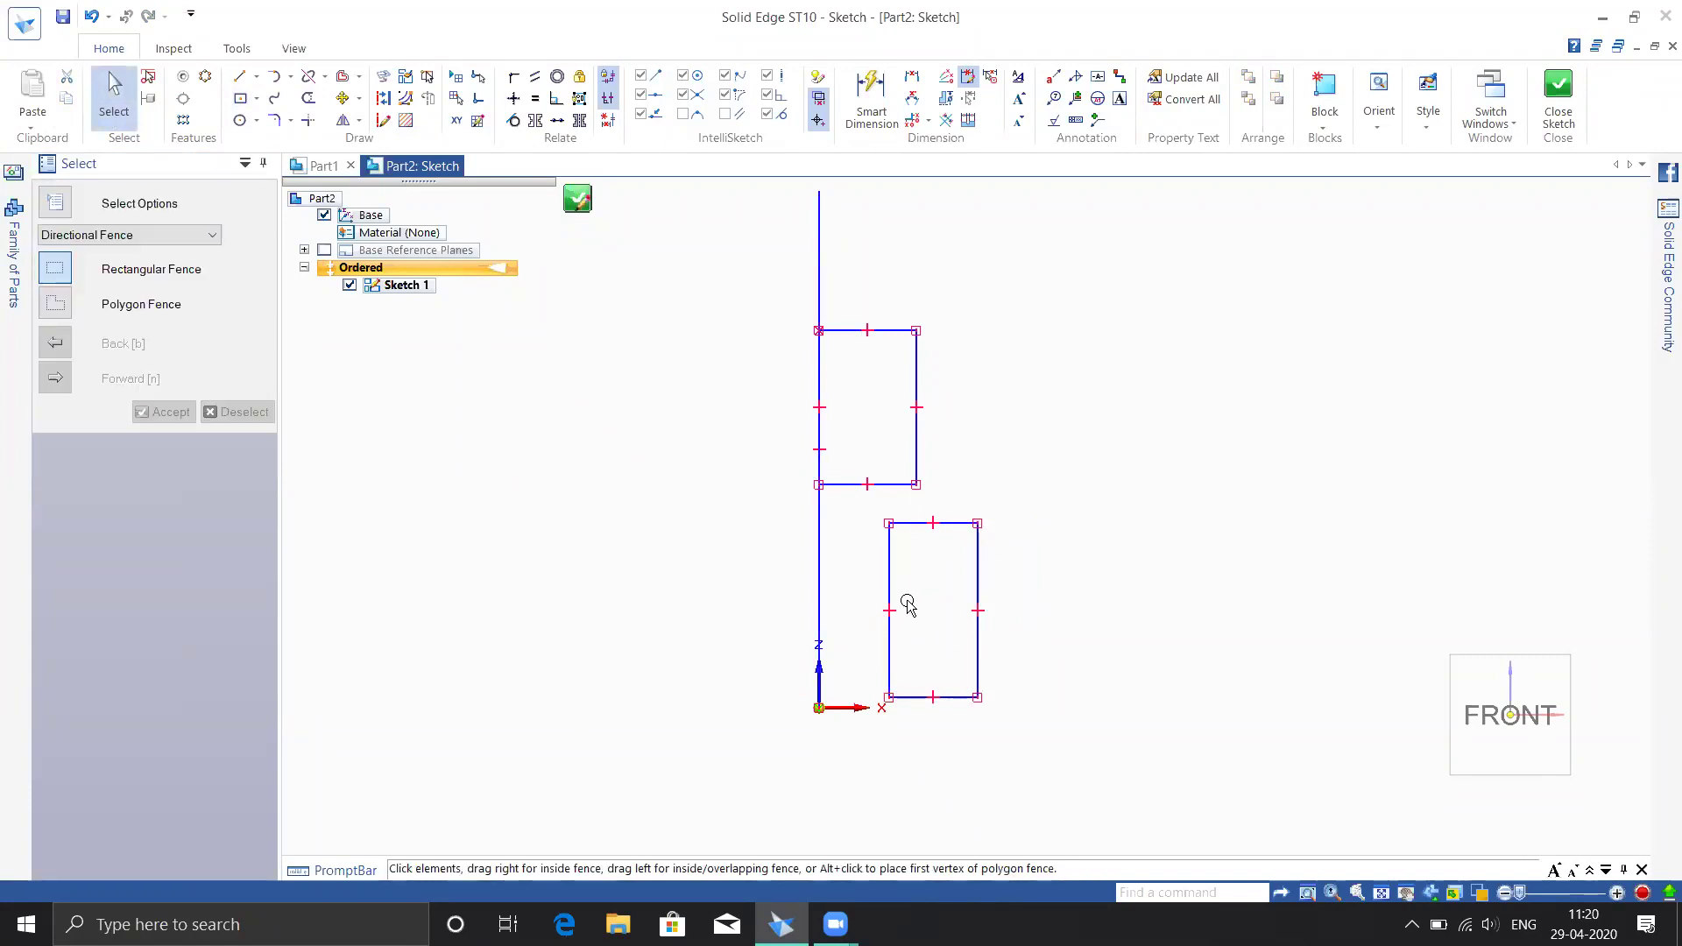
Draw a third two-point rectangle around the vertical line's upper end, so that it straddles the line
{"action": "left_click", "coordinate": [256, 99]}
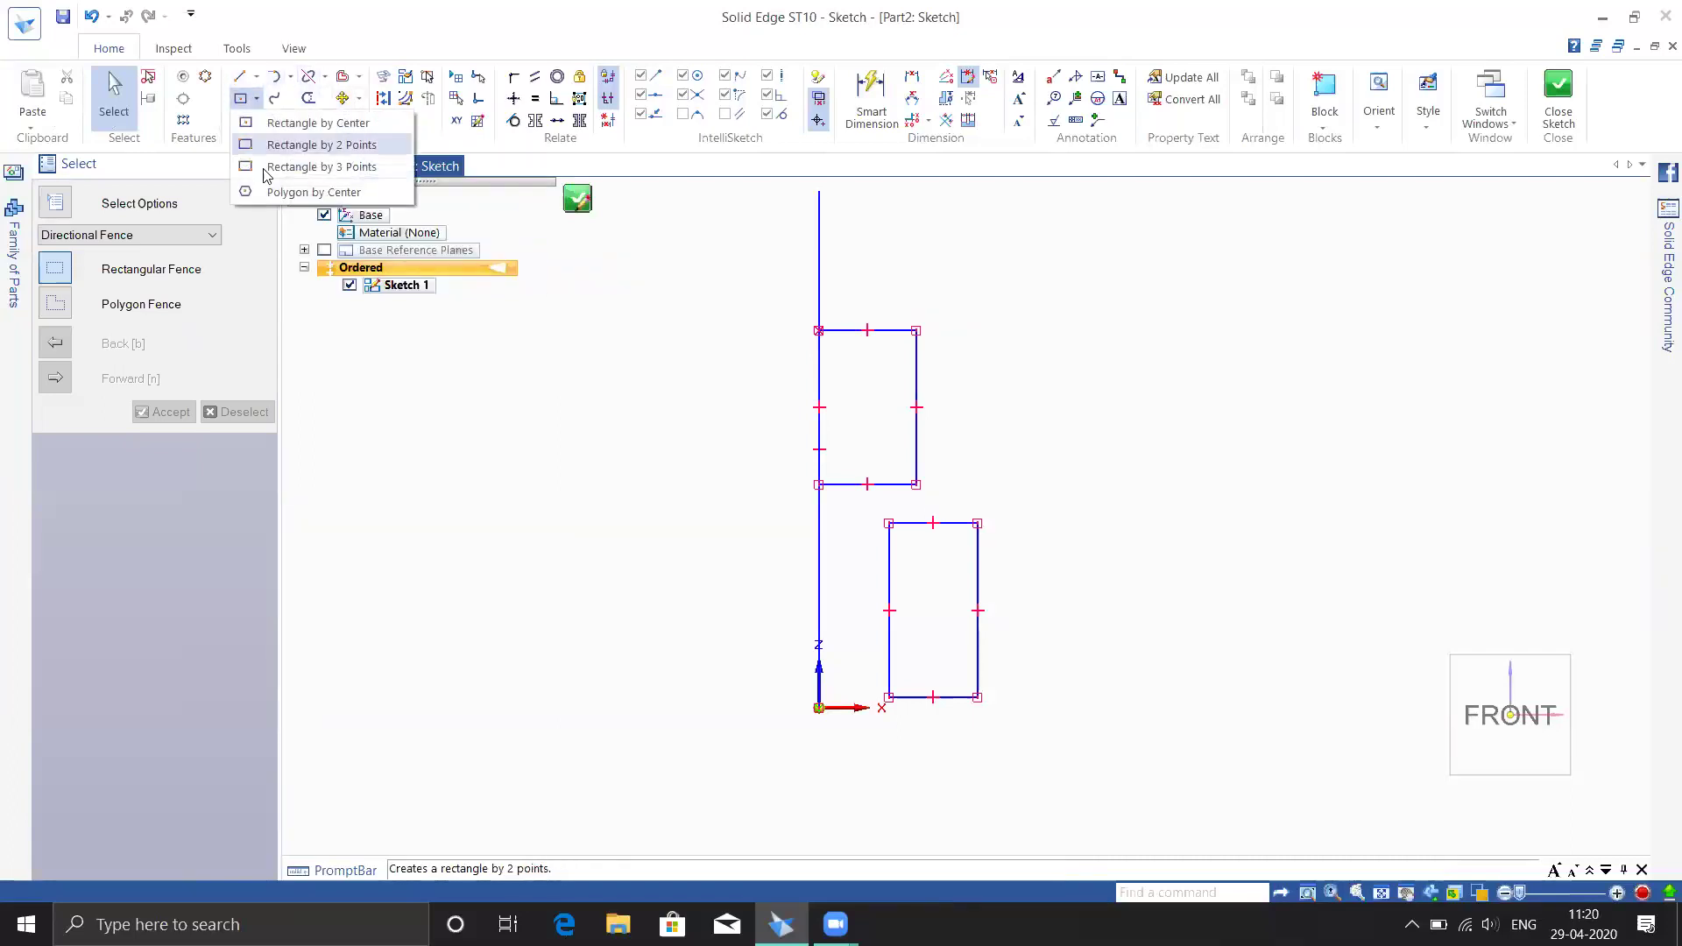
{"action": "left_click", "coordinate": [265, 144]}
{"action": "middle_click_drag", "start_coordinate": [1059, 255], "coordinate": [998, 466], "text": "shift"}
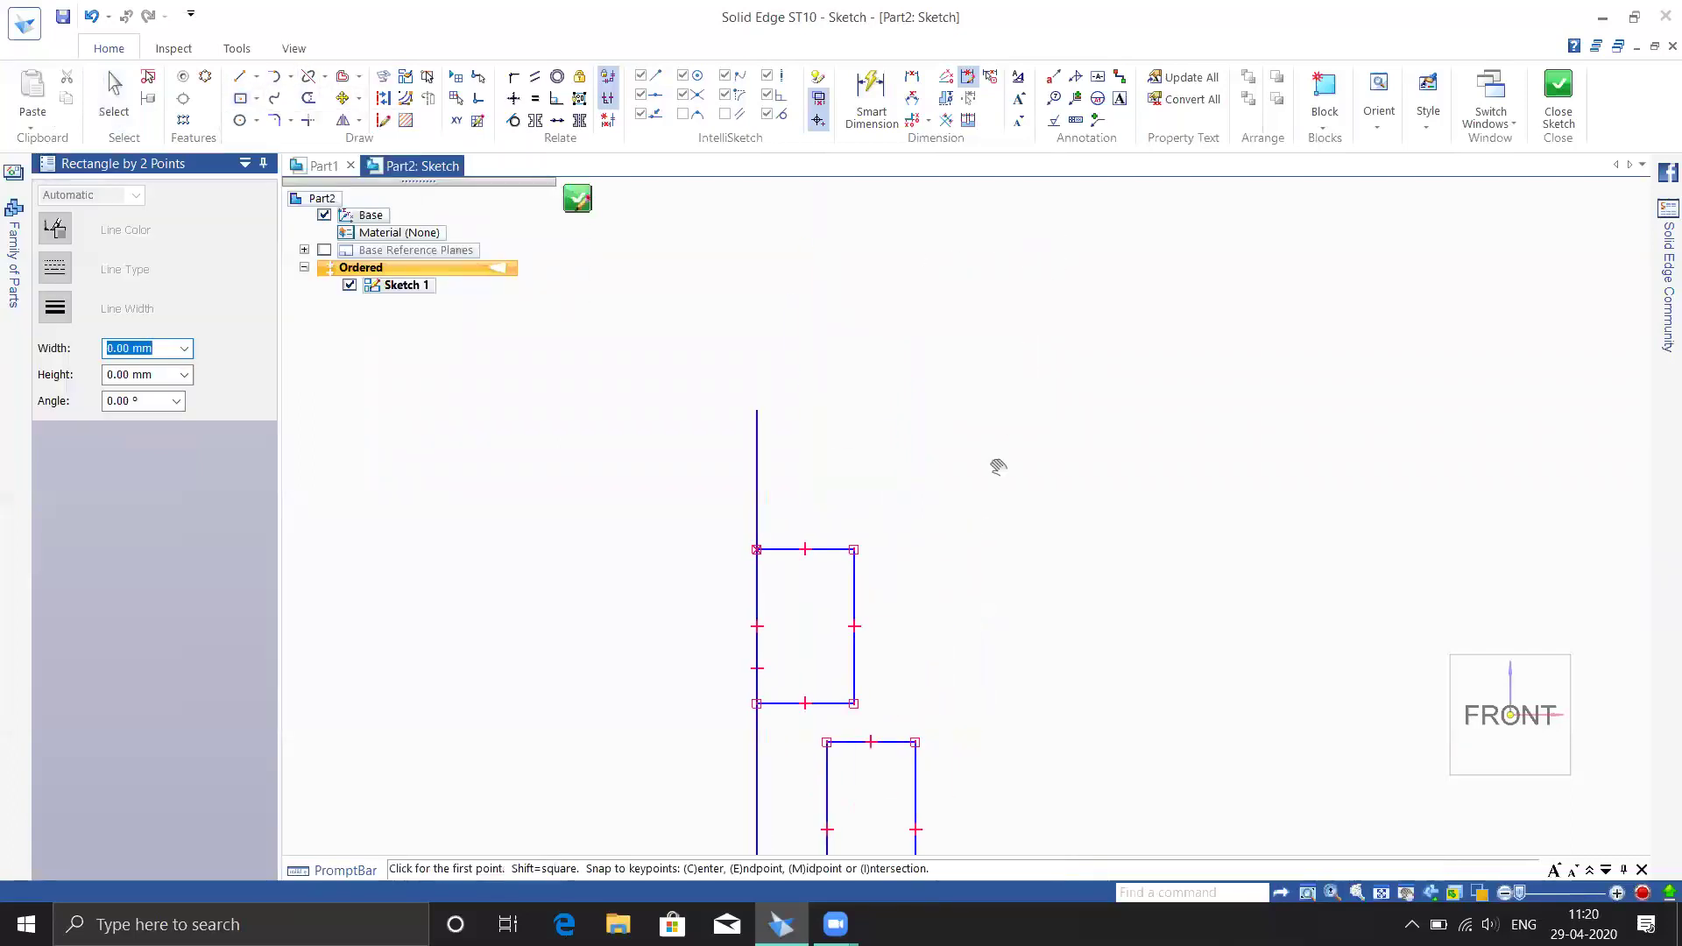
{"action": "left_click", "coordinate": [741, 366]}
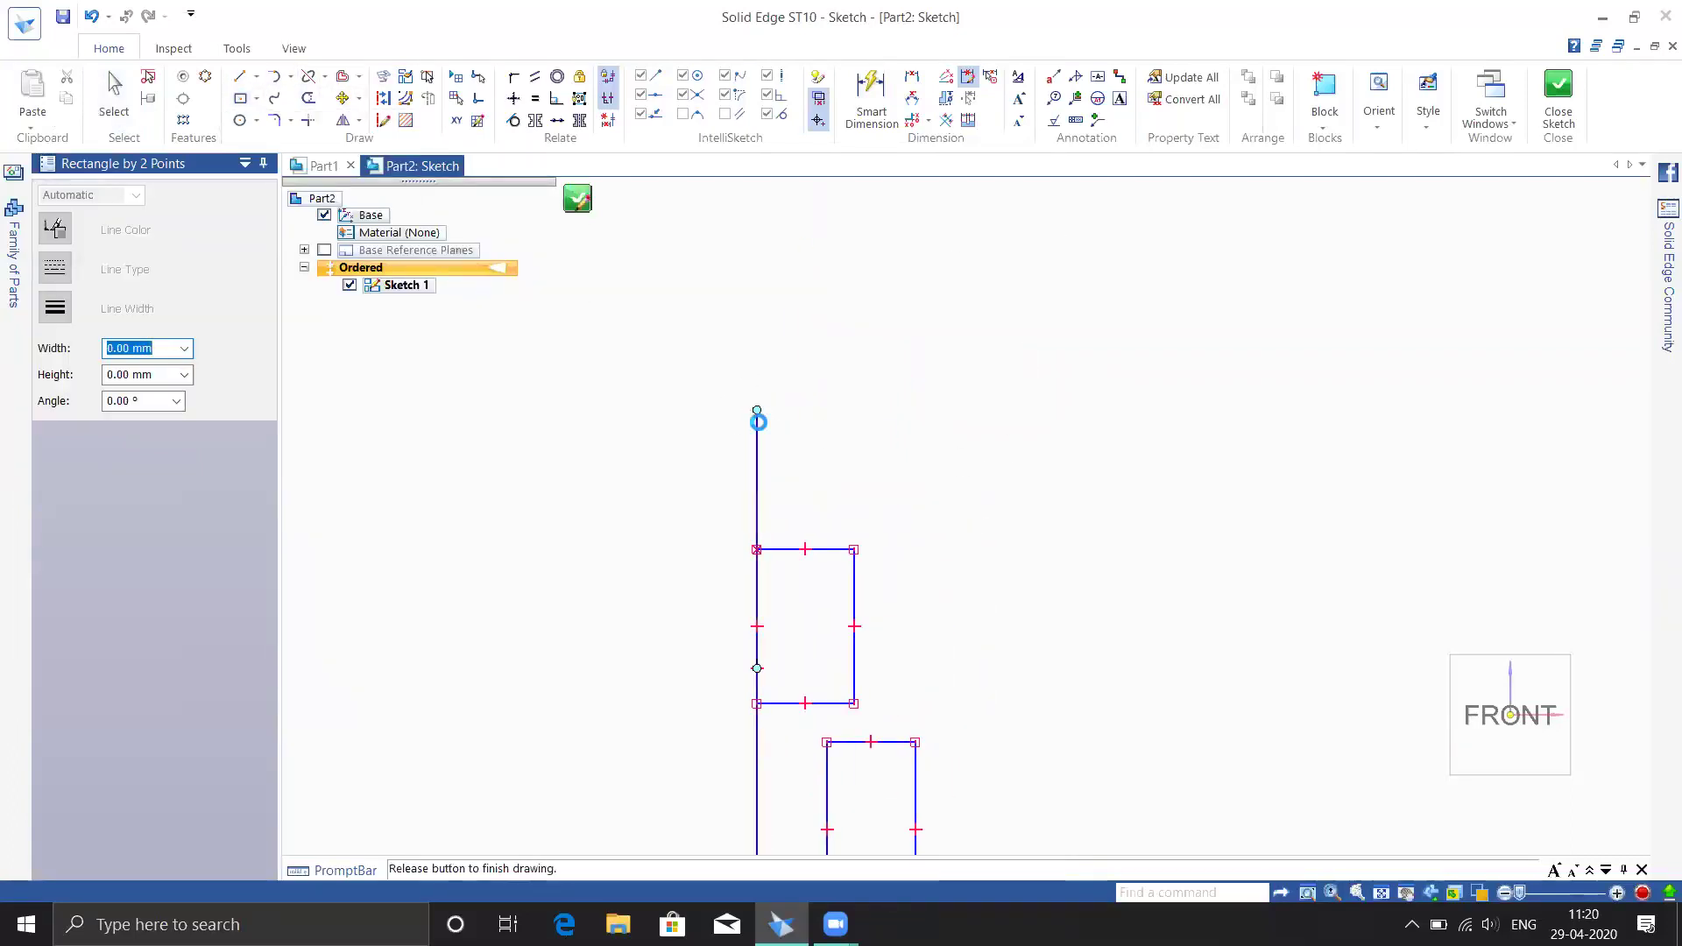
{"action": "left_click", "coordinate": [816, 521]}
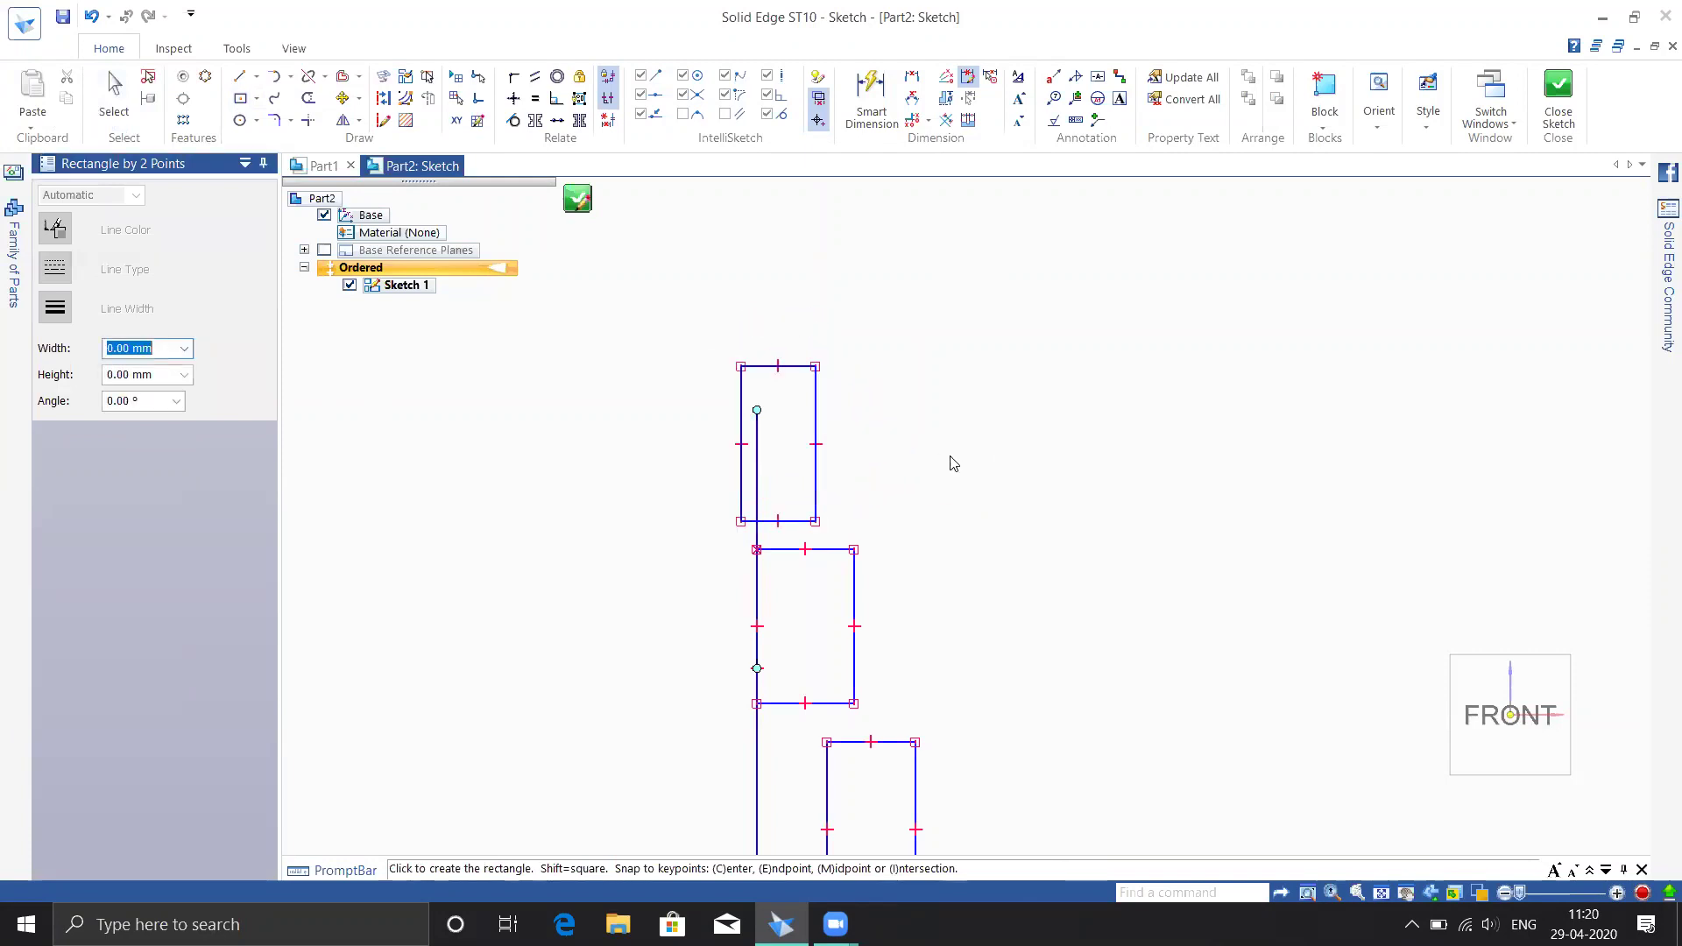
Close the sketch with the axis line and three rectangles, finish it, and leave the Sketch command
{"action": "key", "text": "Escape"}
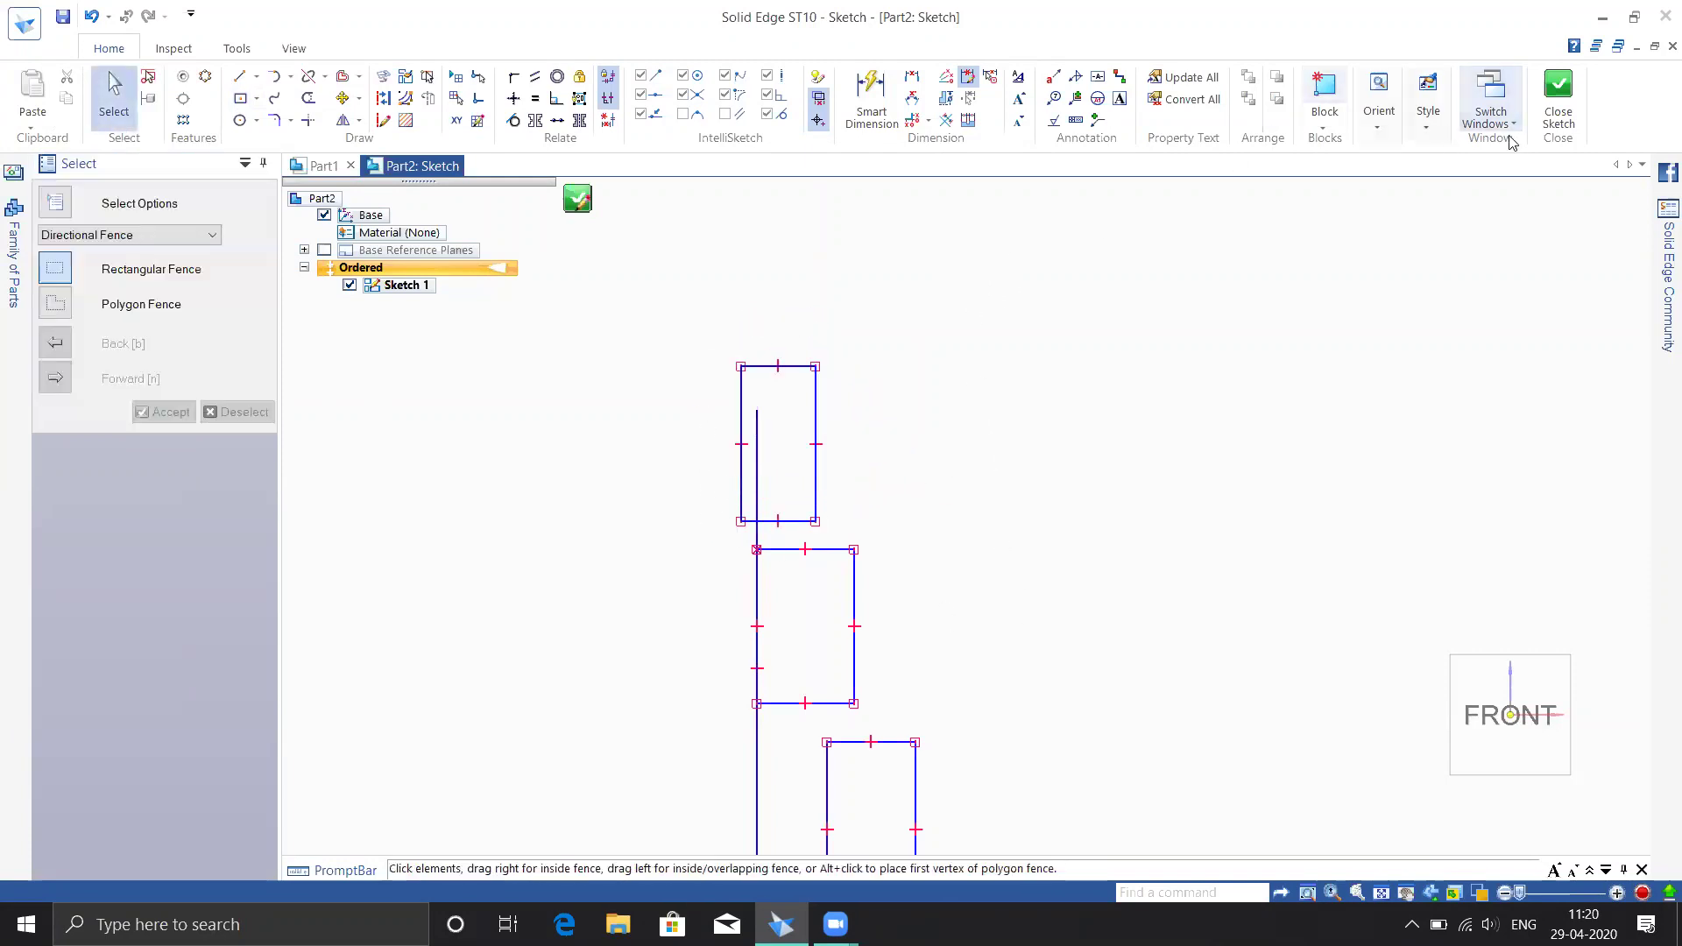
{"action": "left_click", "coordinate": [1560, 103]}
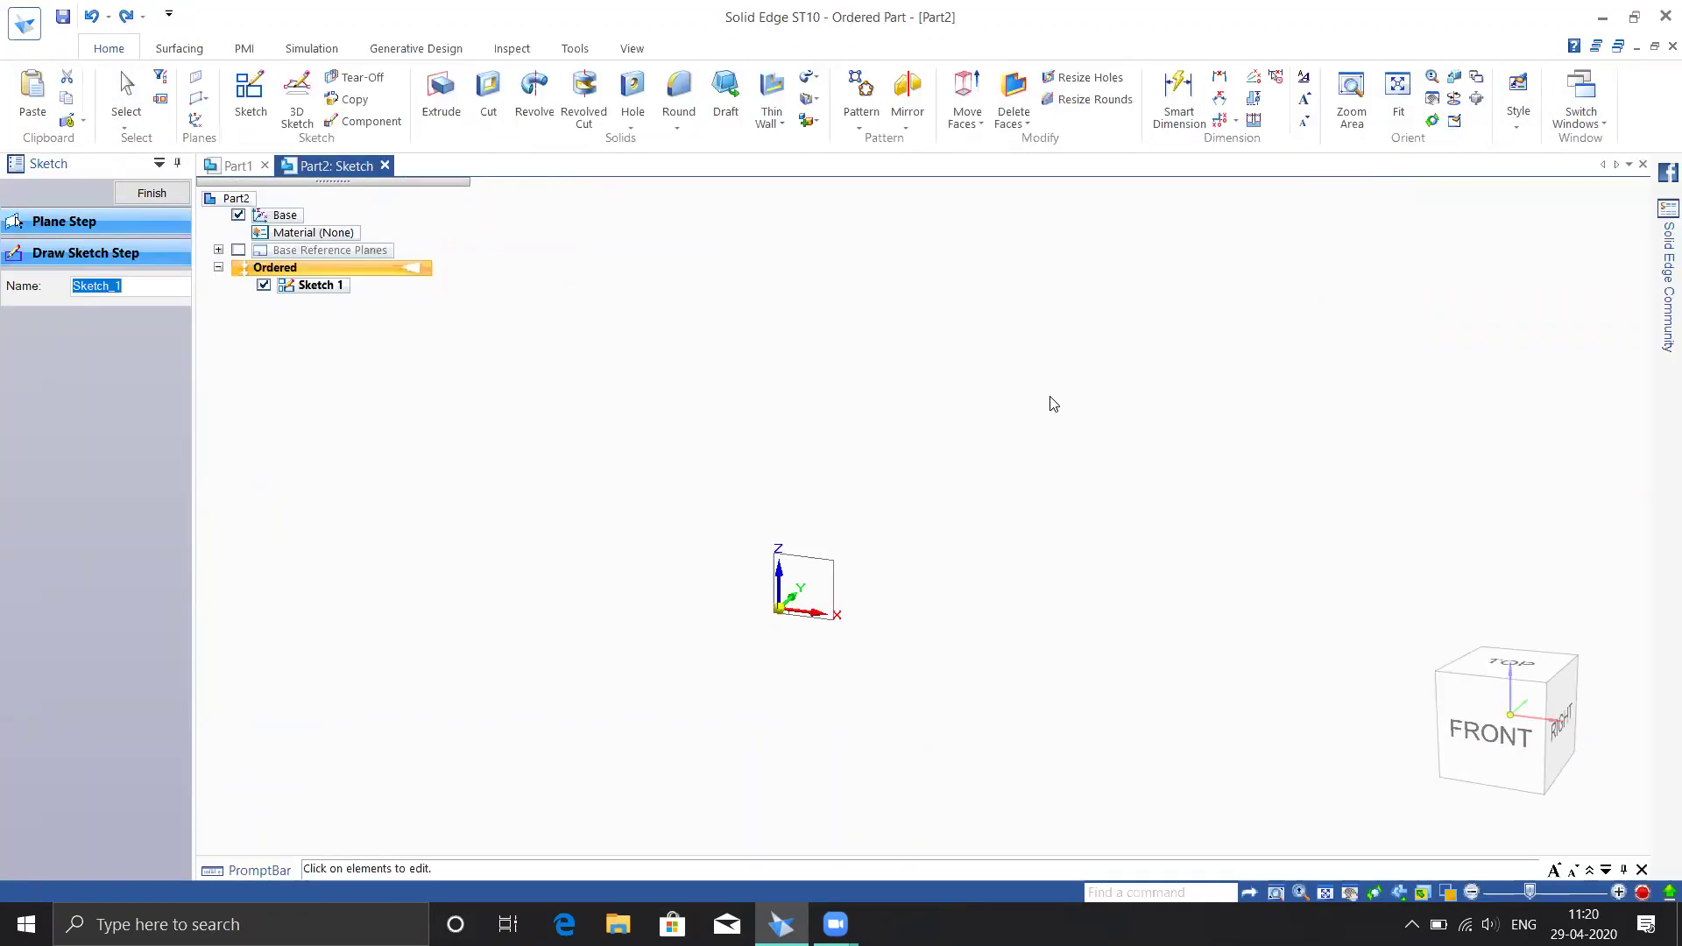
{"action": "left_click", "coordinate": [151, 193]}
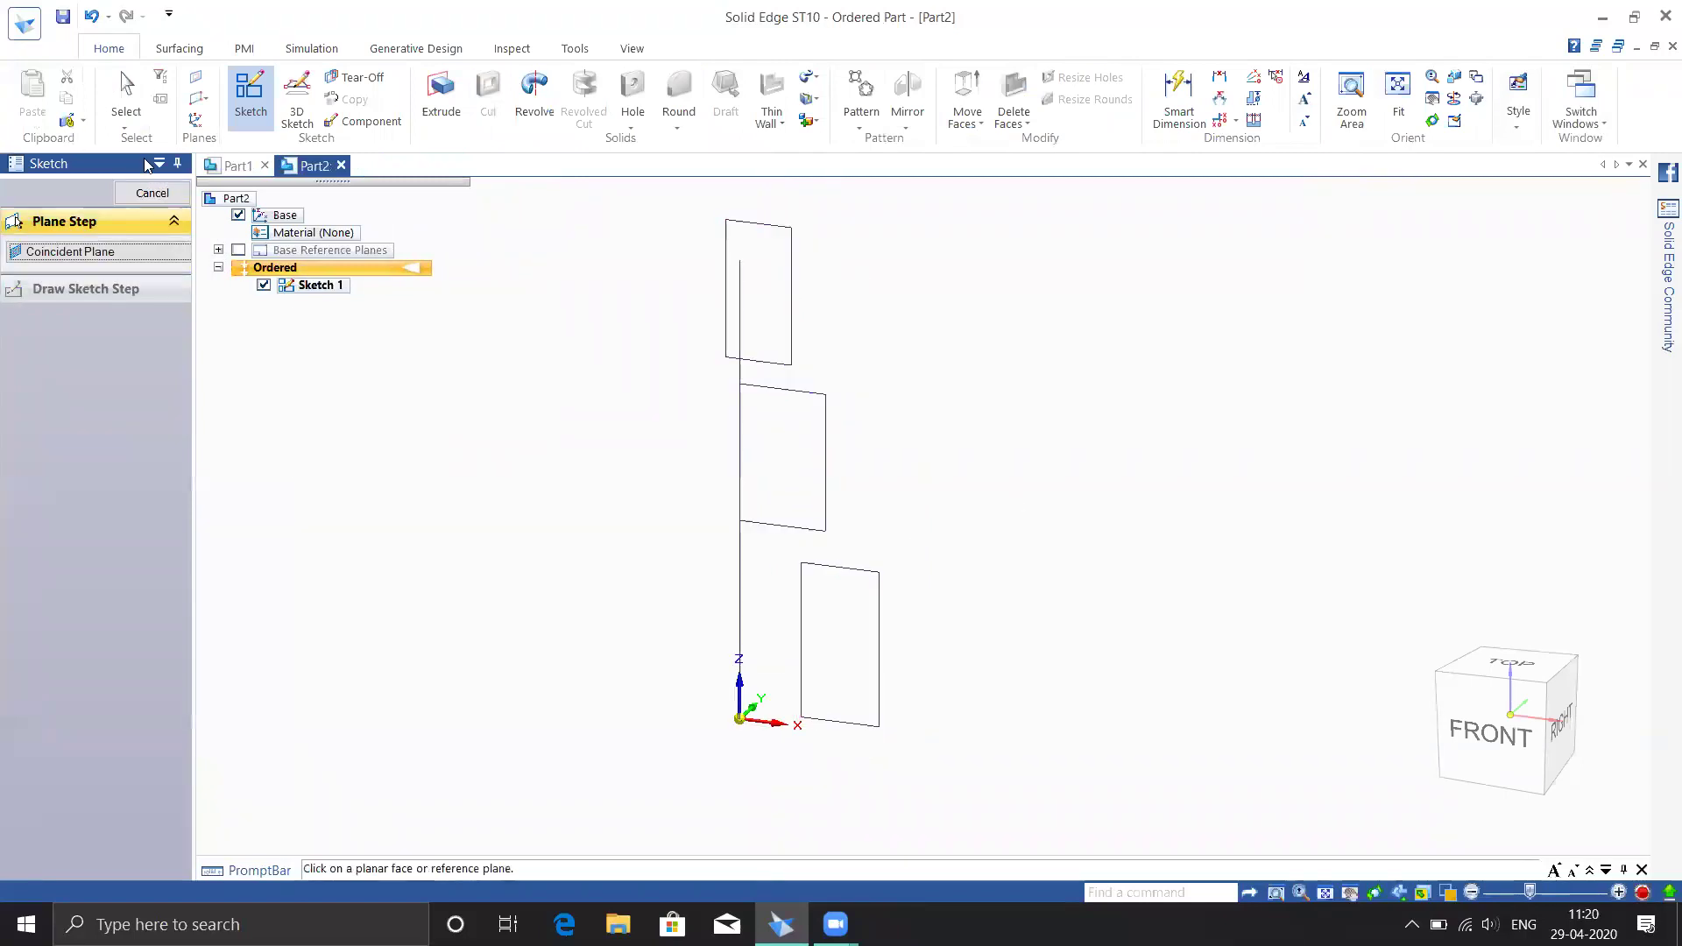
{"action": "left_click", "coordinate": [152, 193]}
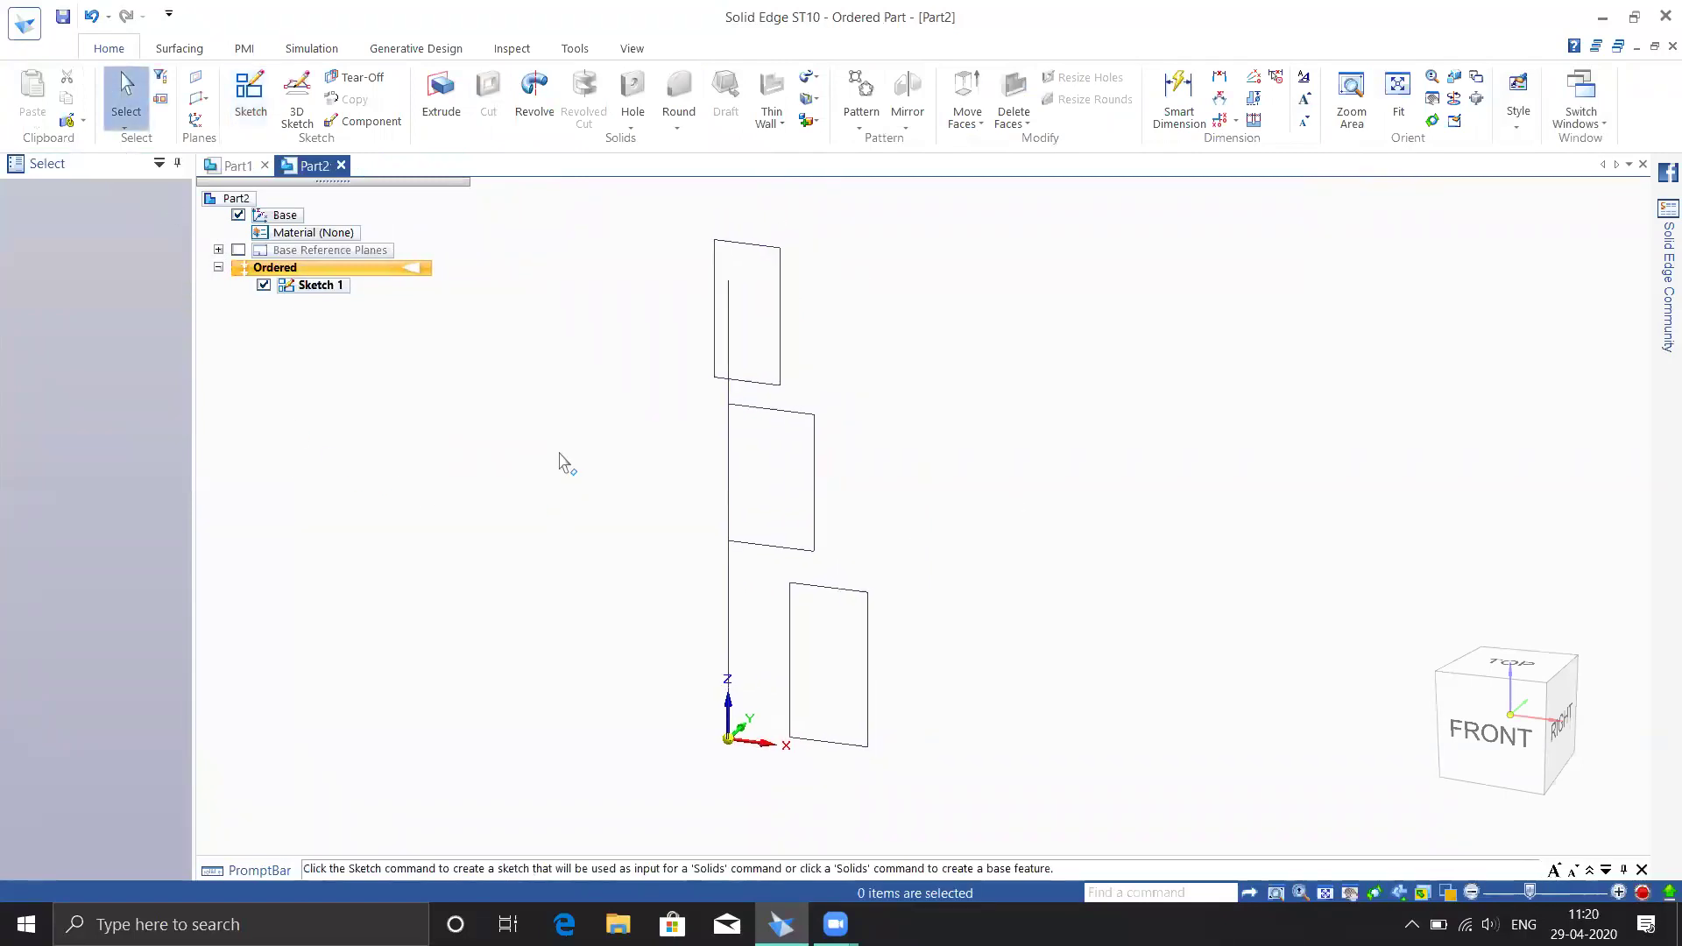
Revolve the lower rectangle 150° to one side about the vertical sketch line
{"action": "left_click", "coordinate": [549, 110]}
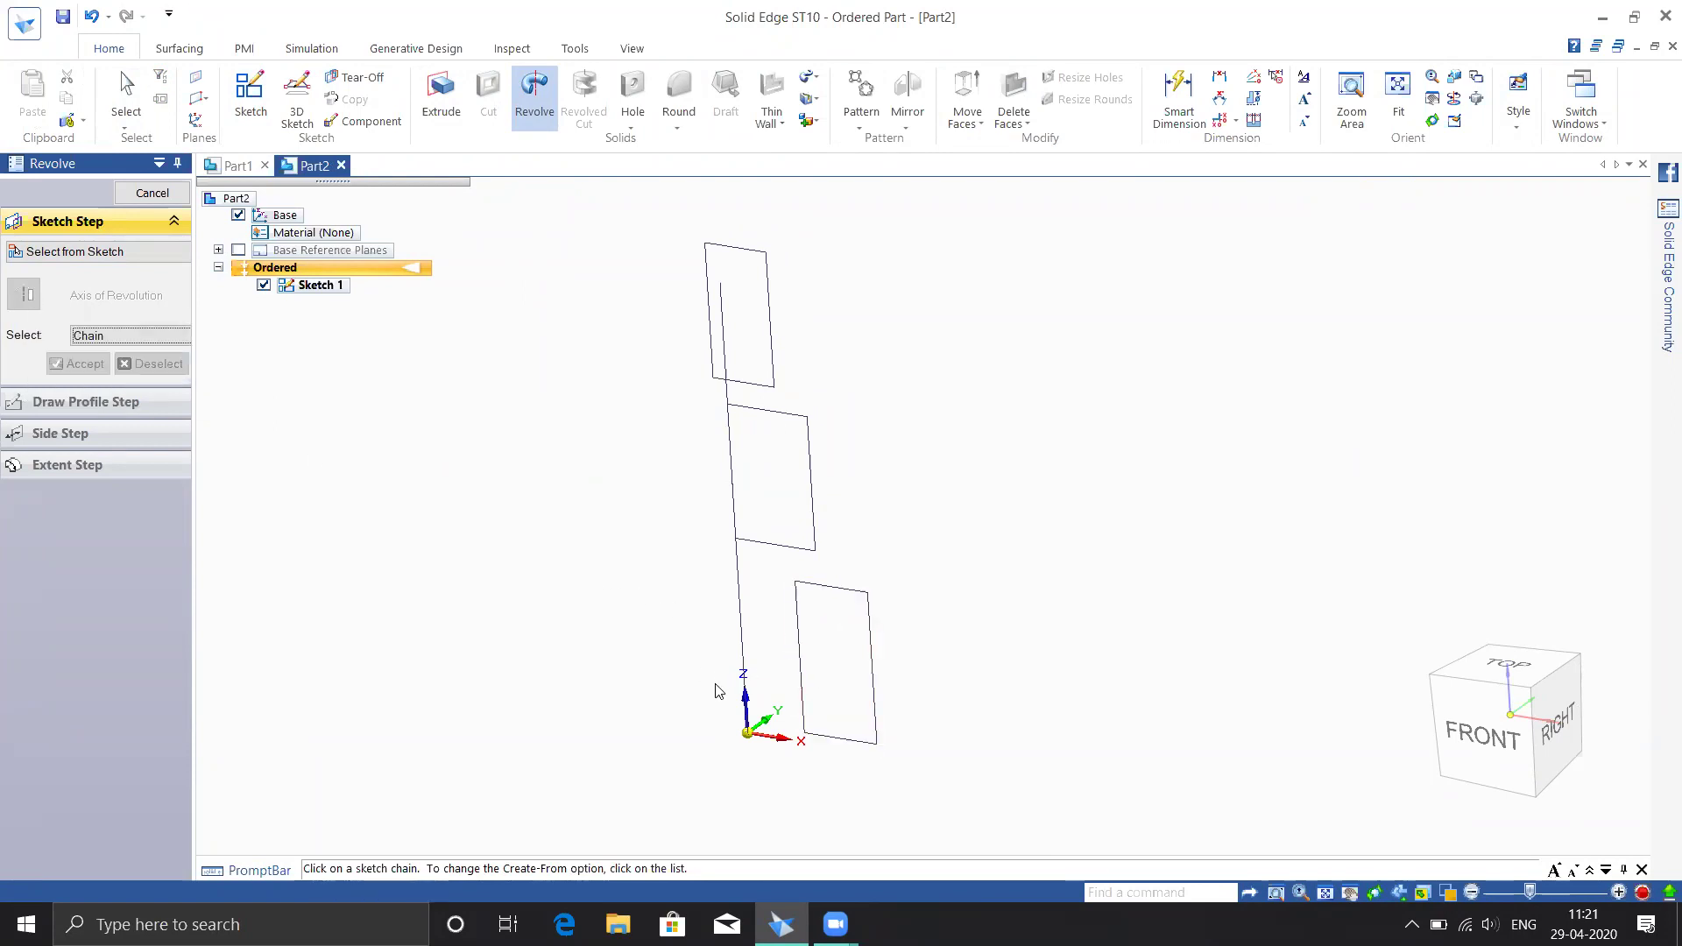
{"action": "left_click", "coordinate": [802, 619]}
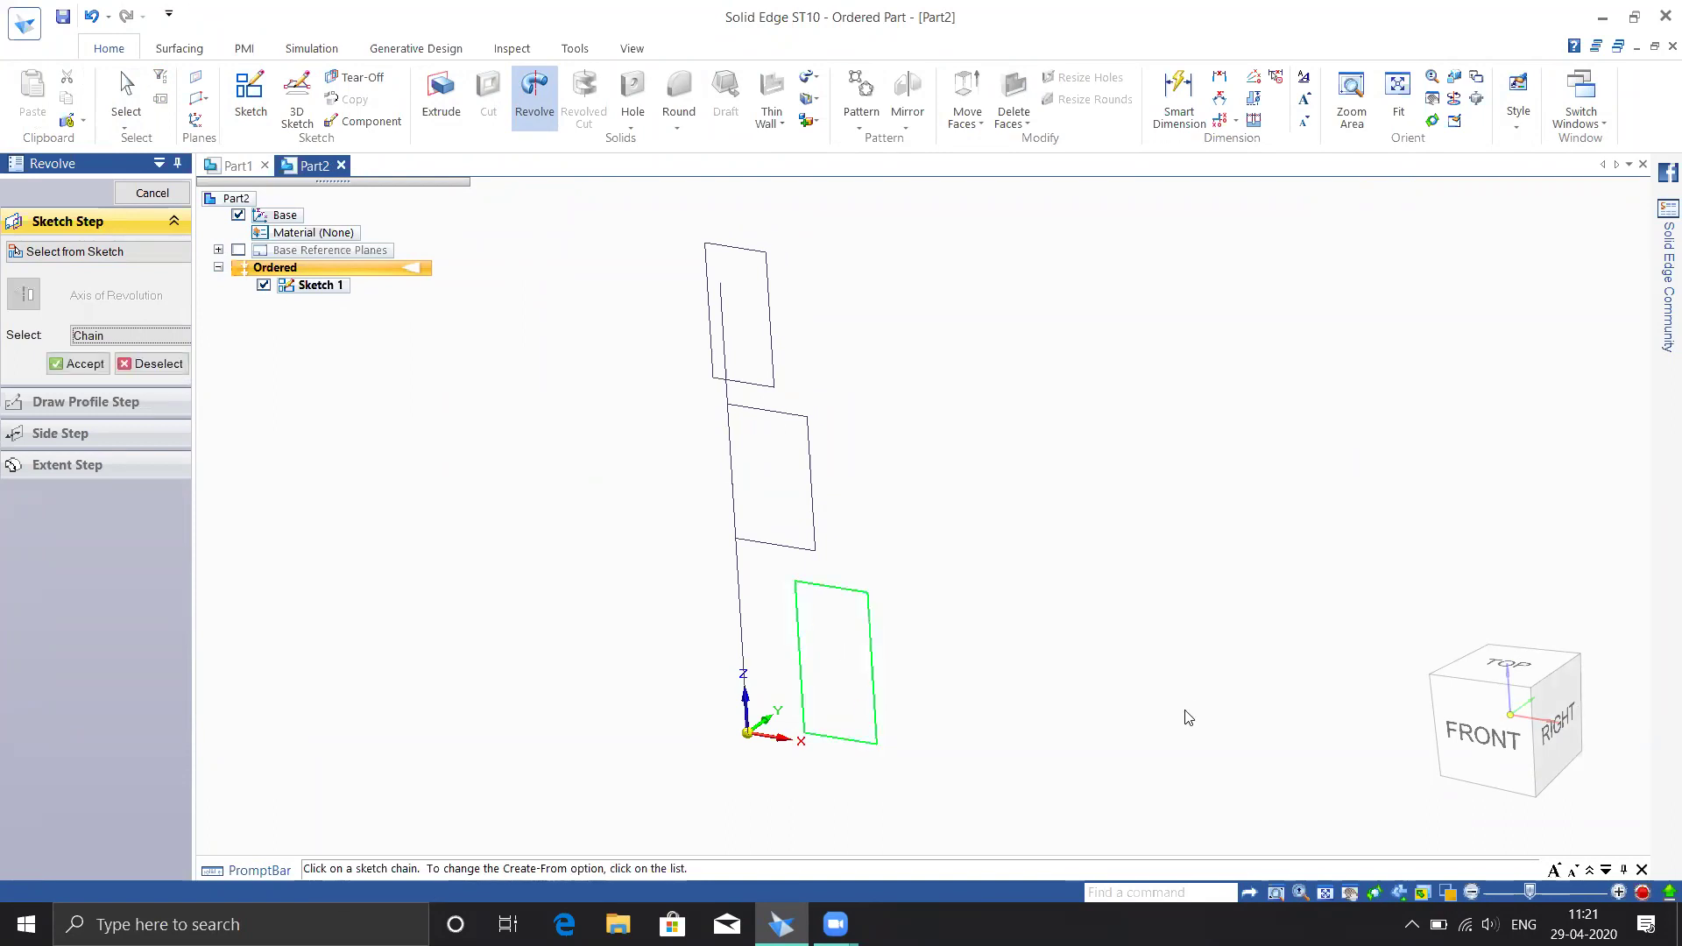
{"action": "right_click", "coordinate": [619, 609]}
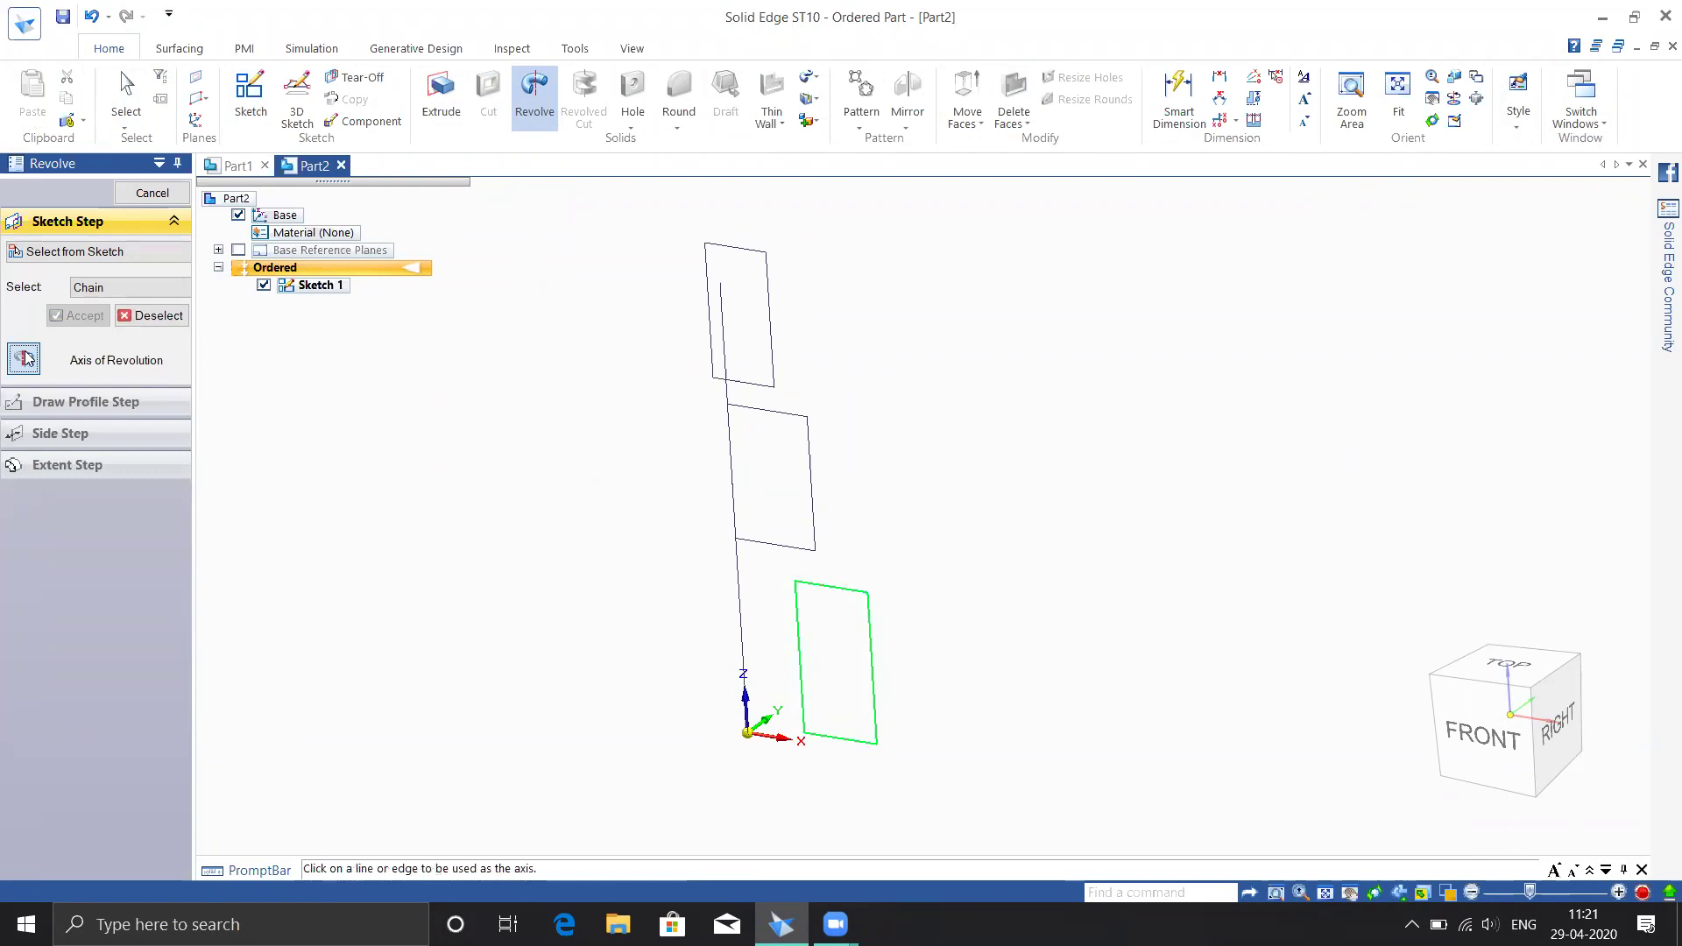
{"action": "left_click", "coordinate": [565, 684]}
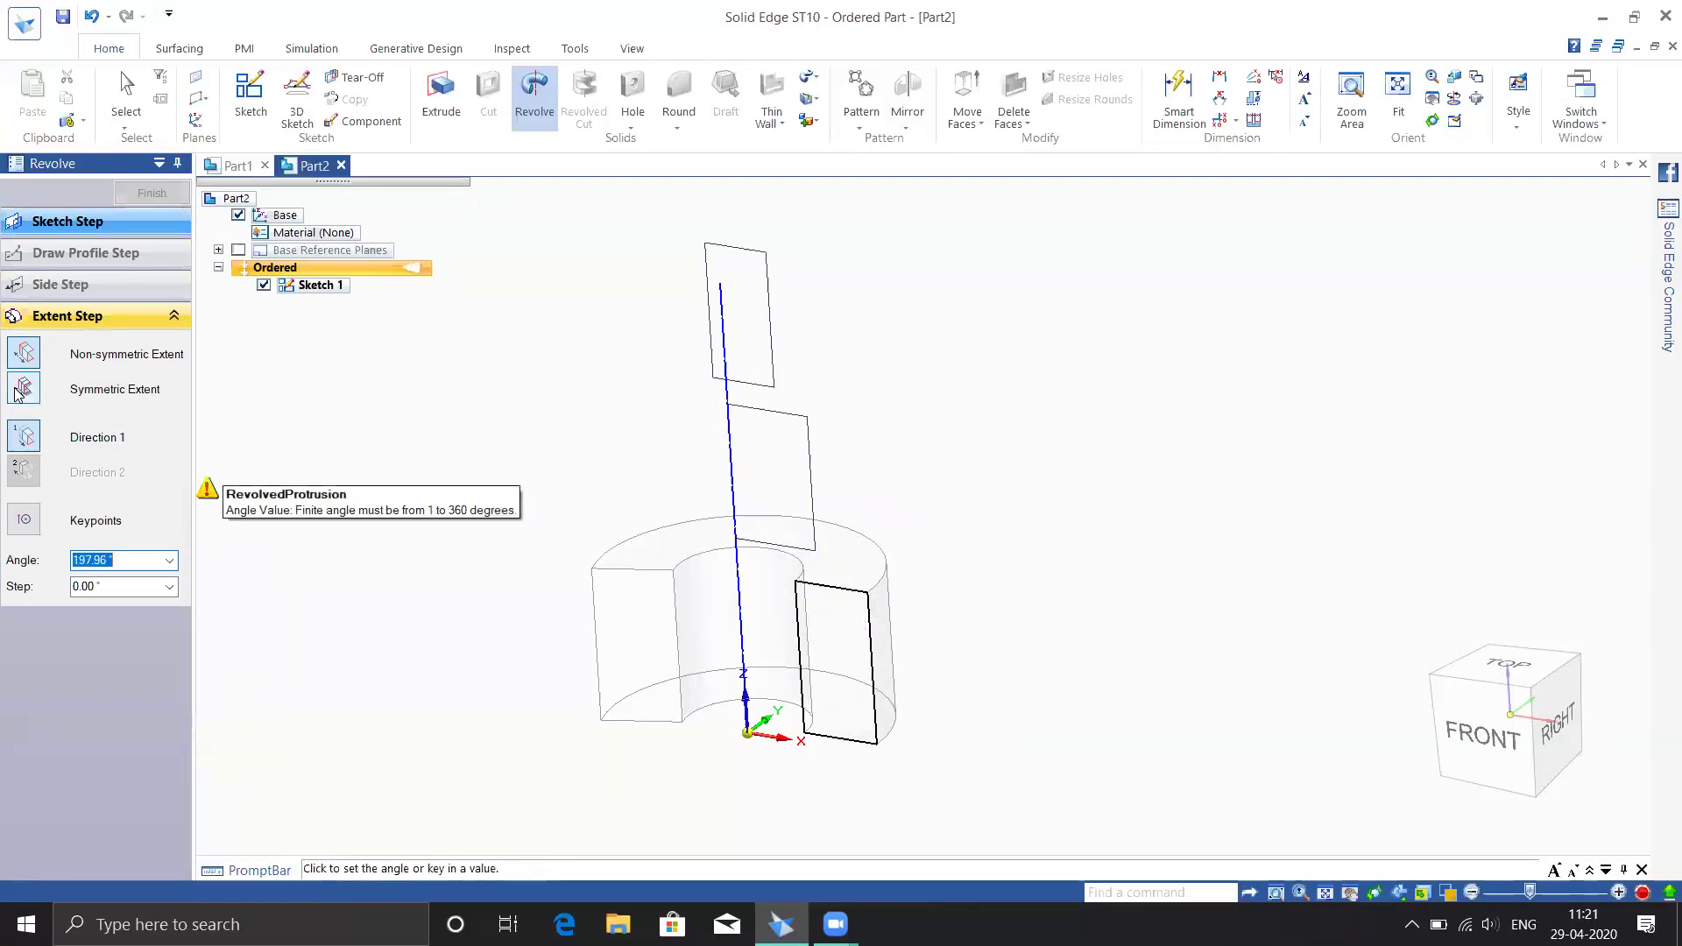
{"action": "left_click", "coordinate": [23, 353]}
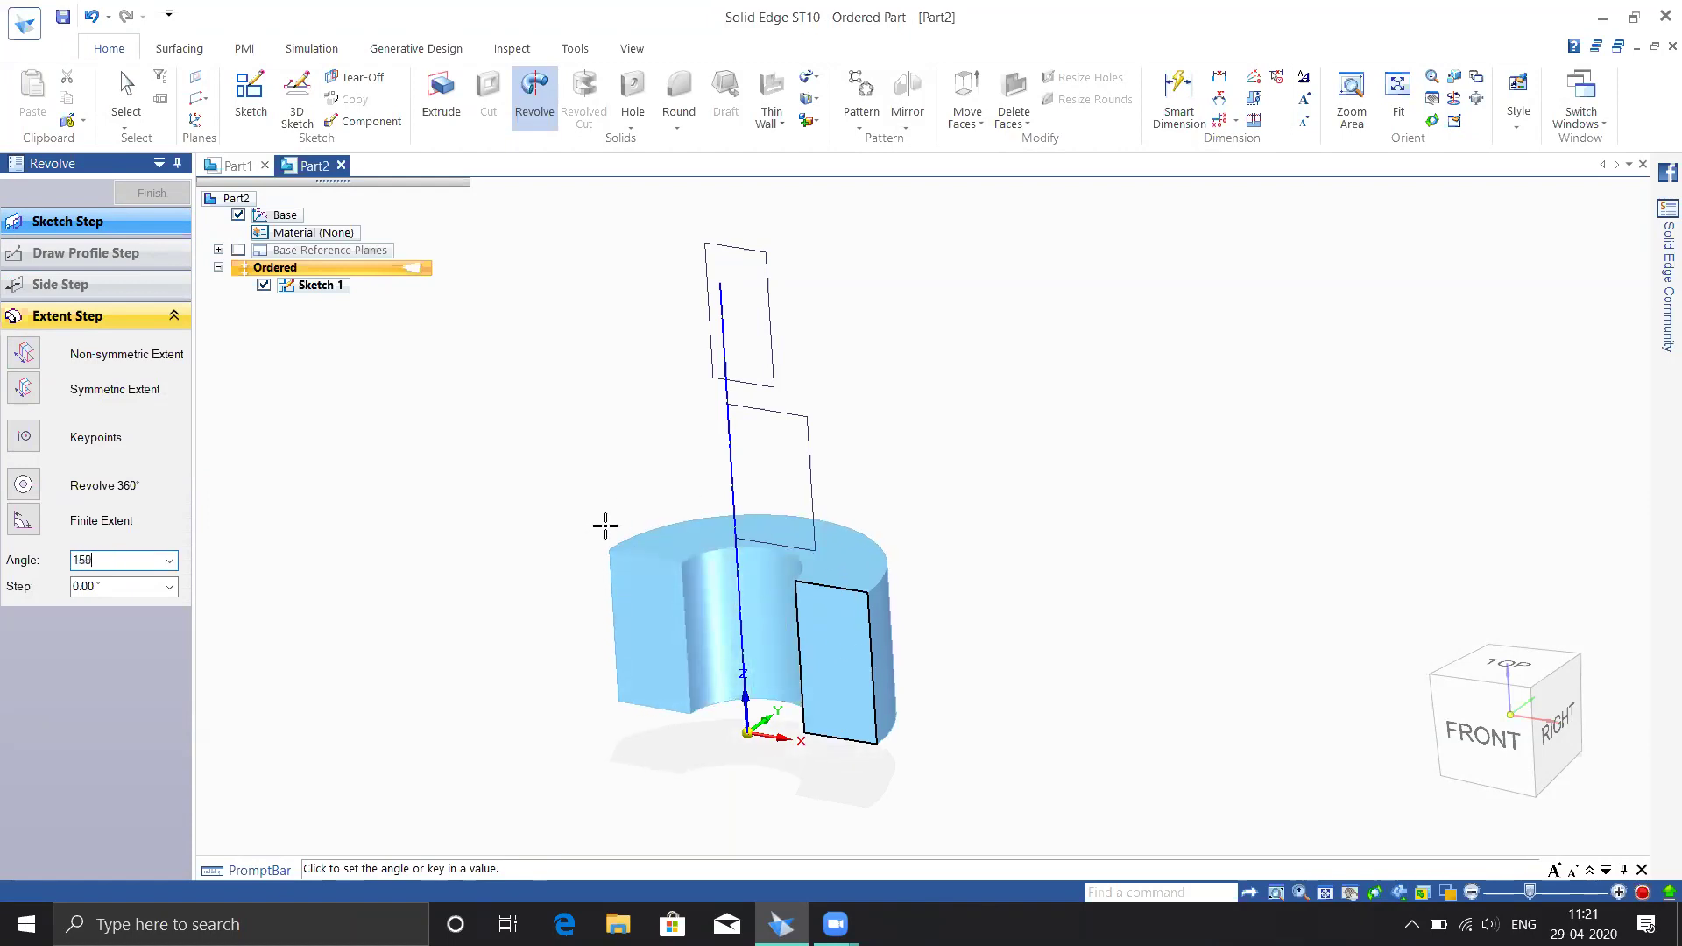
{"action": "key", "text": "Tab"}
{"action": "left_click", "coordinate": [597, 469]}
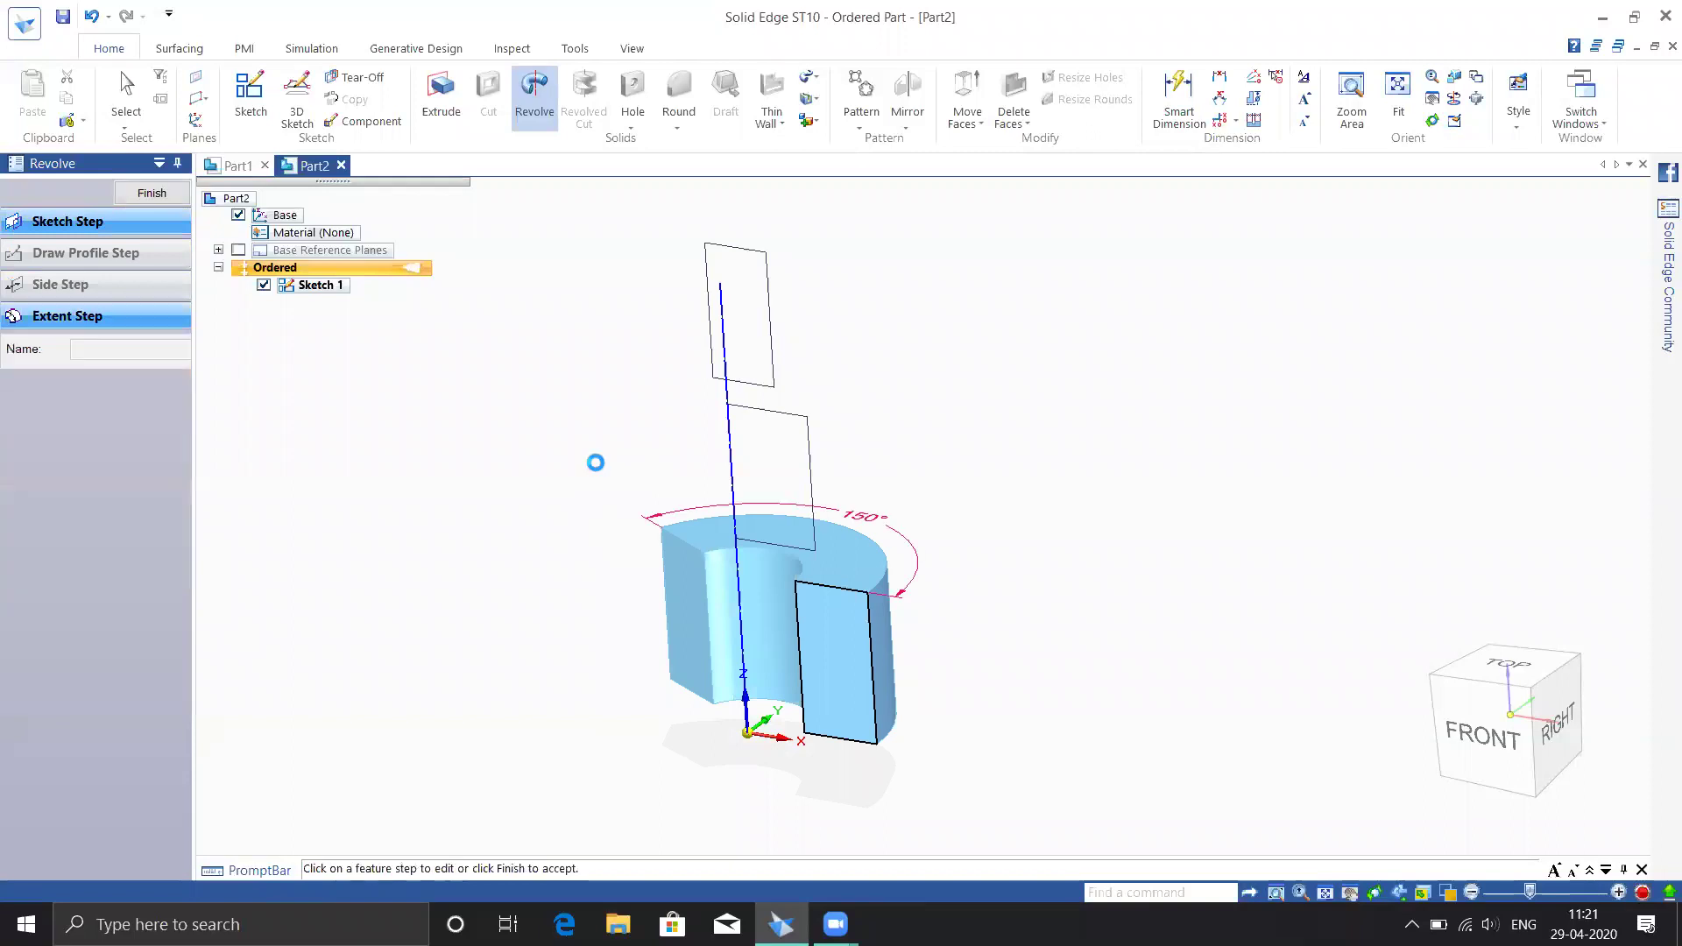
{"action": "middle_click_drag", "start_coordinate": [573, 732], "coordinate": [617, 700]}
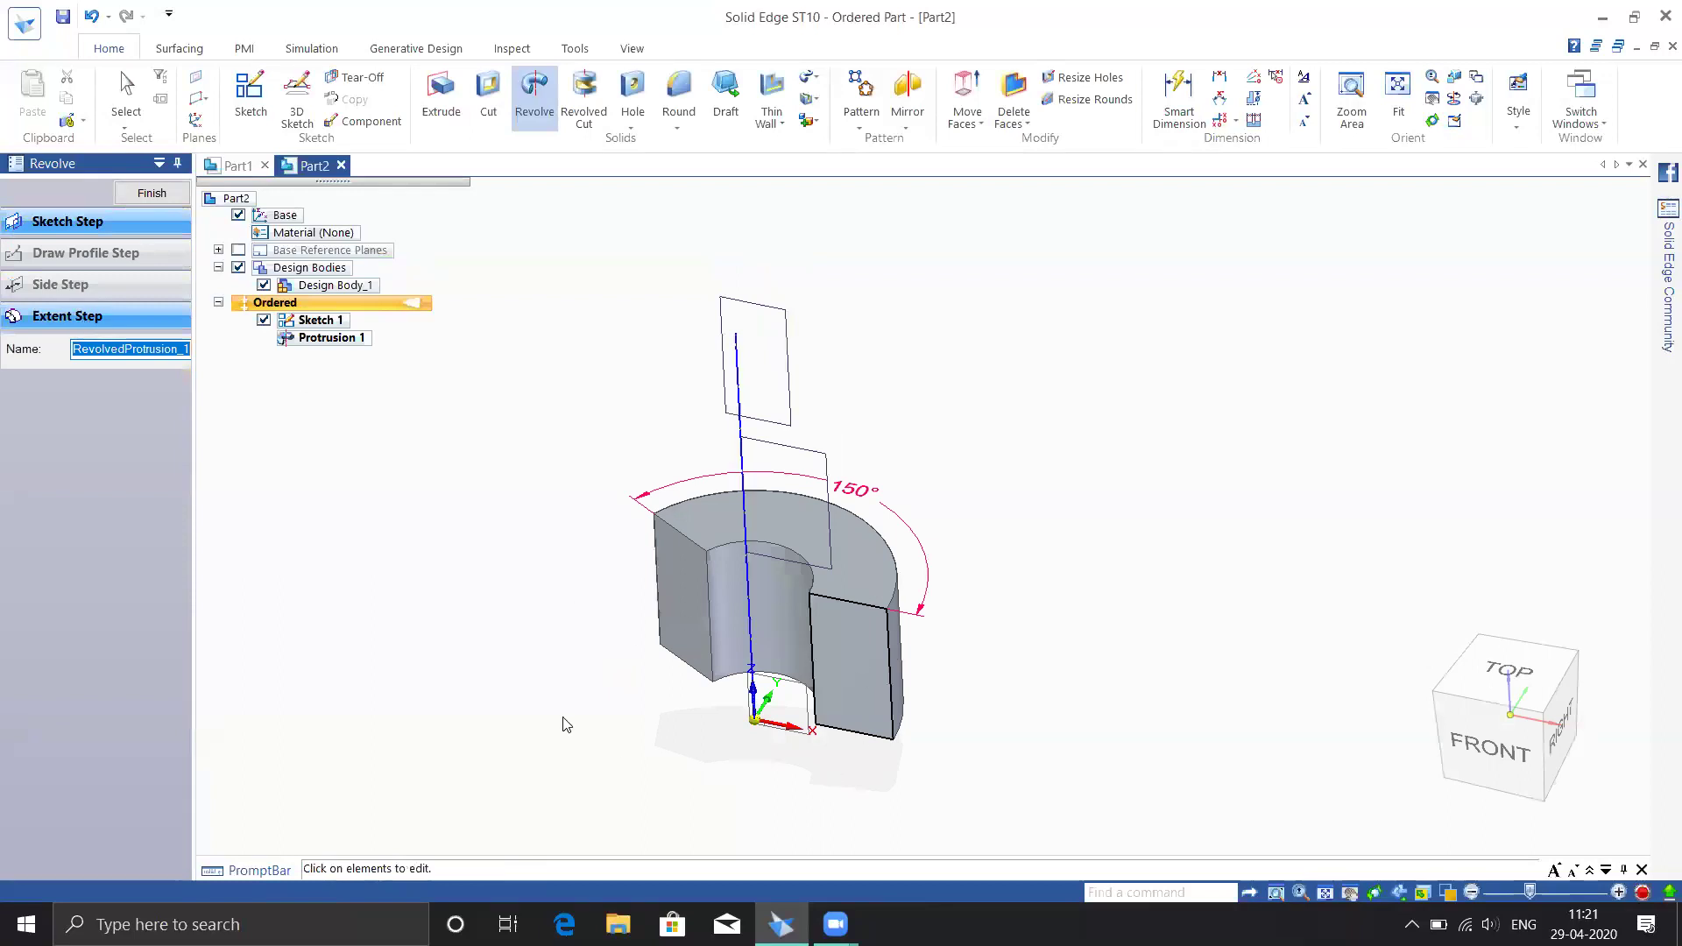
Change the revolve to a non-symmetric extent of about 149.52° in one direction and 48.32° in the other
{"action": "left_click", "coordinate": [78, 318]}
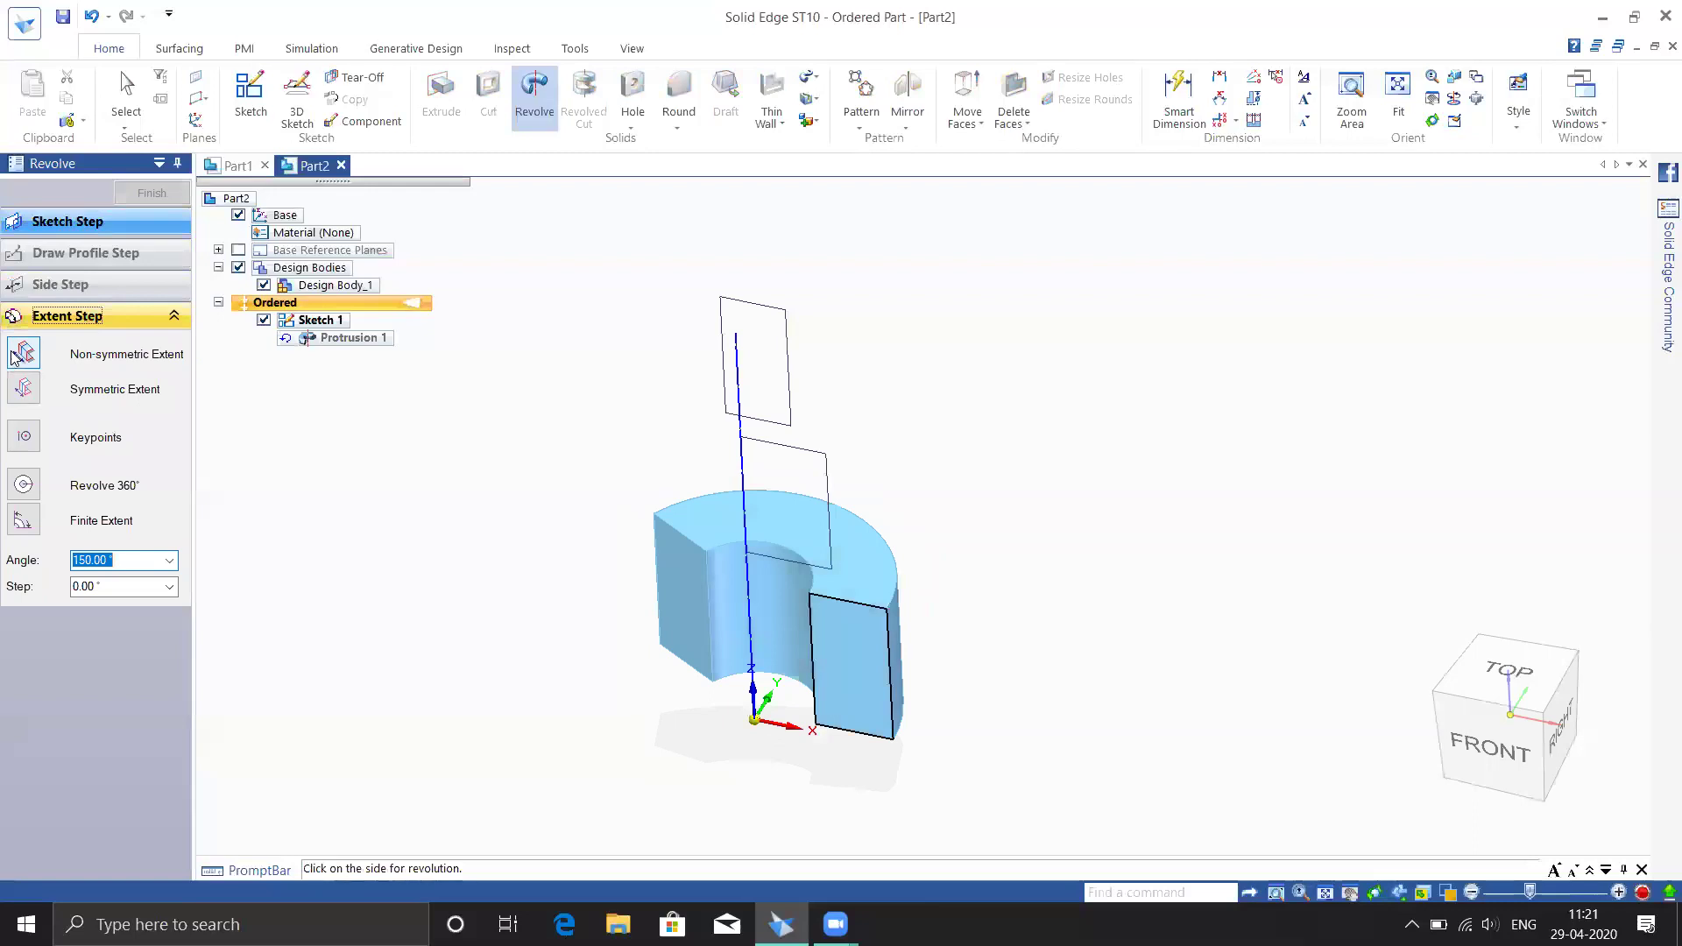
{"action": "left_click", "coordinate": [23, 352]}
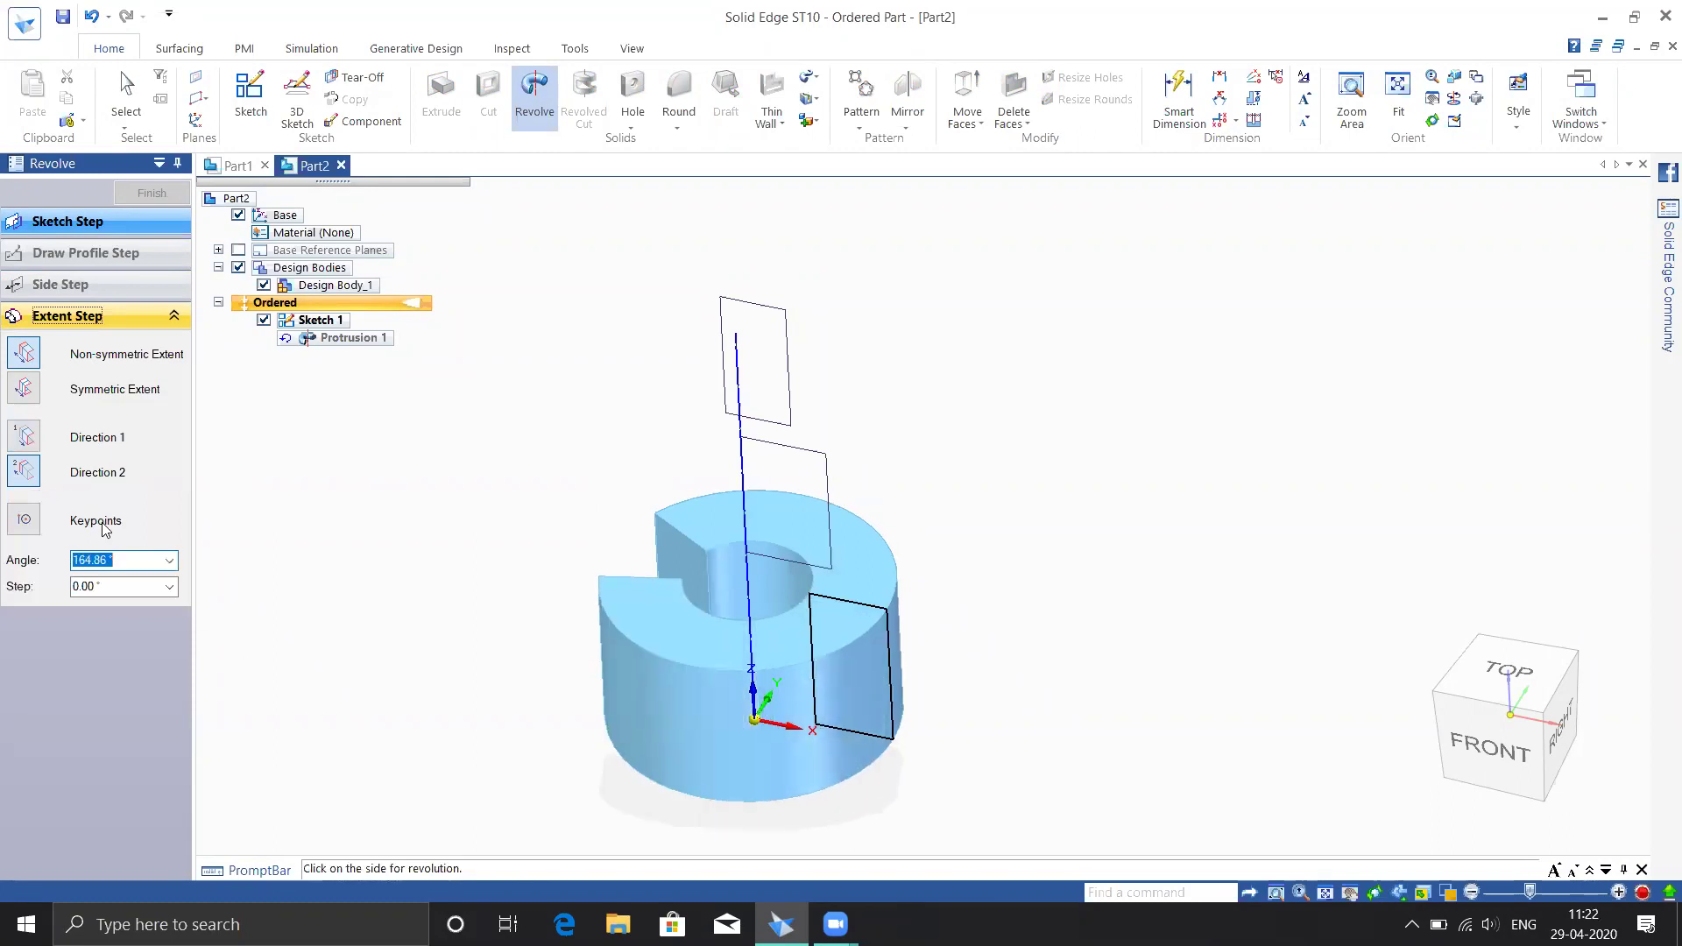
{"action": "left_click", "coordinate": [784, 834]}
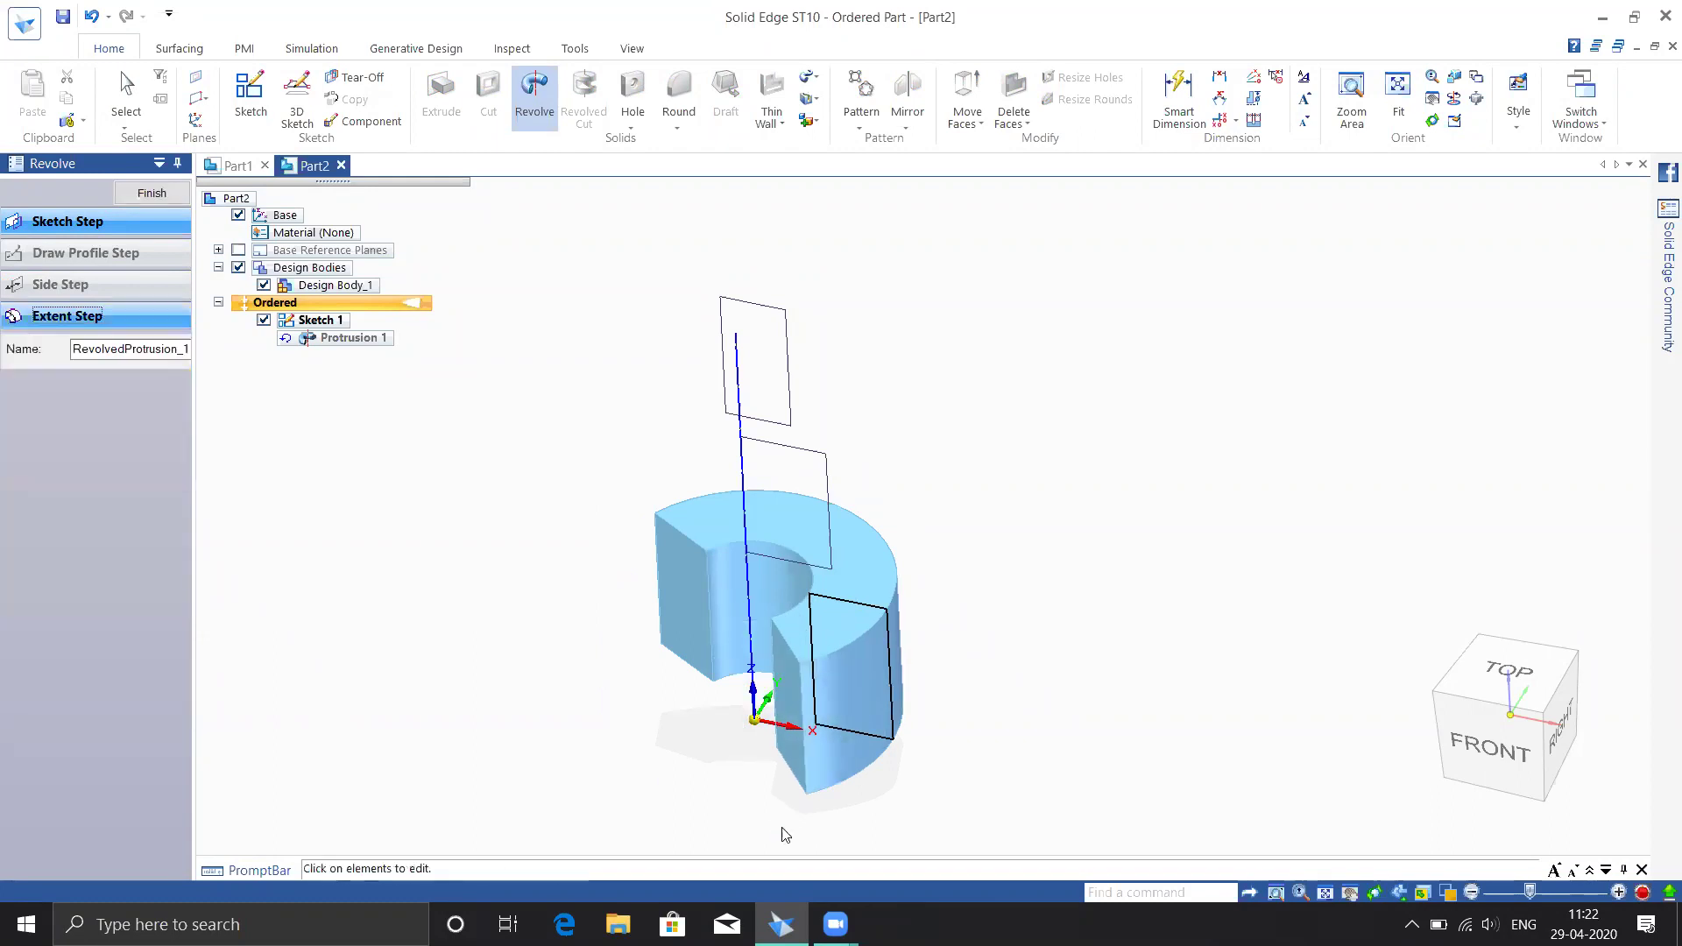
{"action": "middle_click_drag", "start_coordinate": [1190, 625], "coordinate": [1157, 701]}
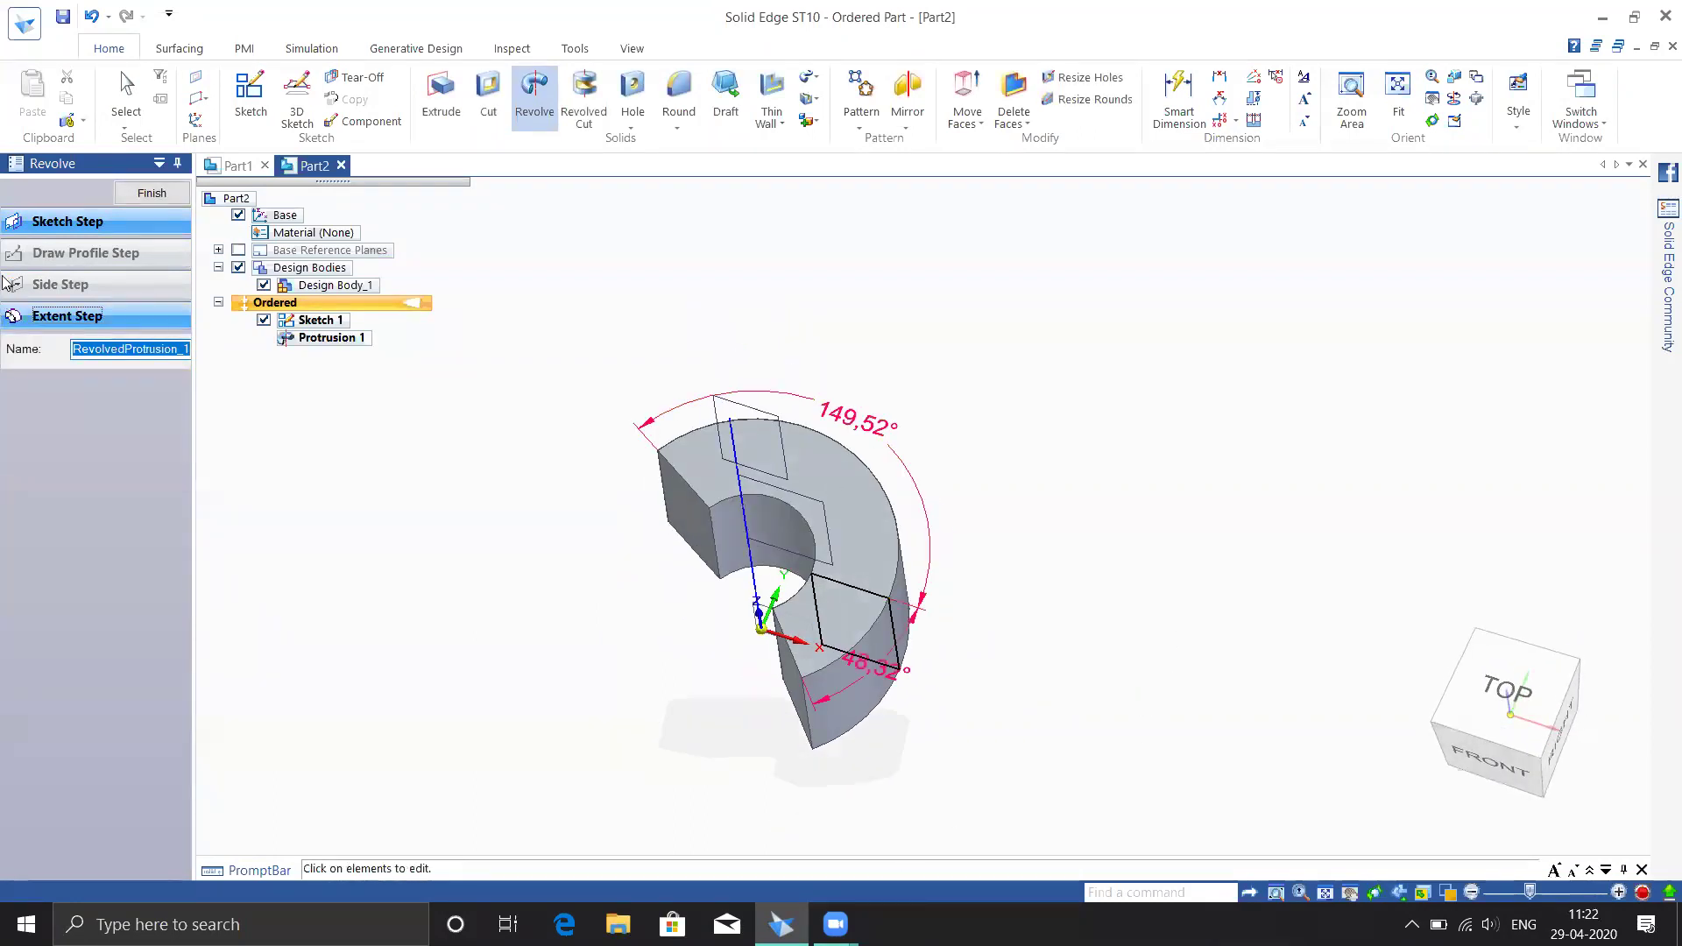
Change the revolve to a symmetric extent with an angle of 180°
{"action": "left_click", "coordinate": [68, 316]}
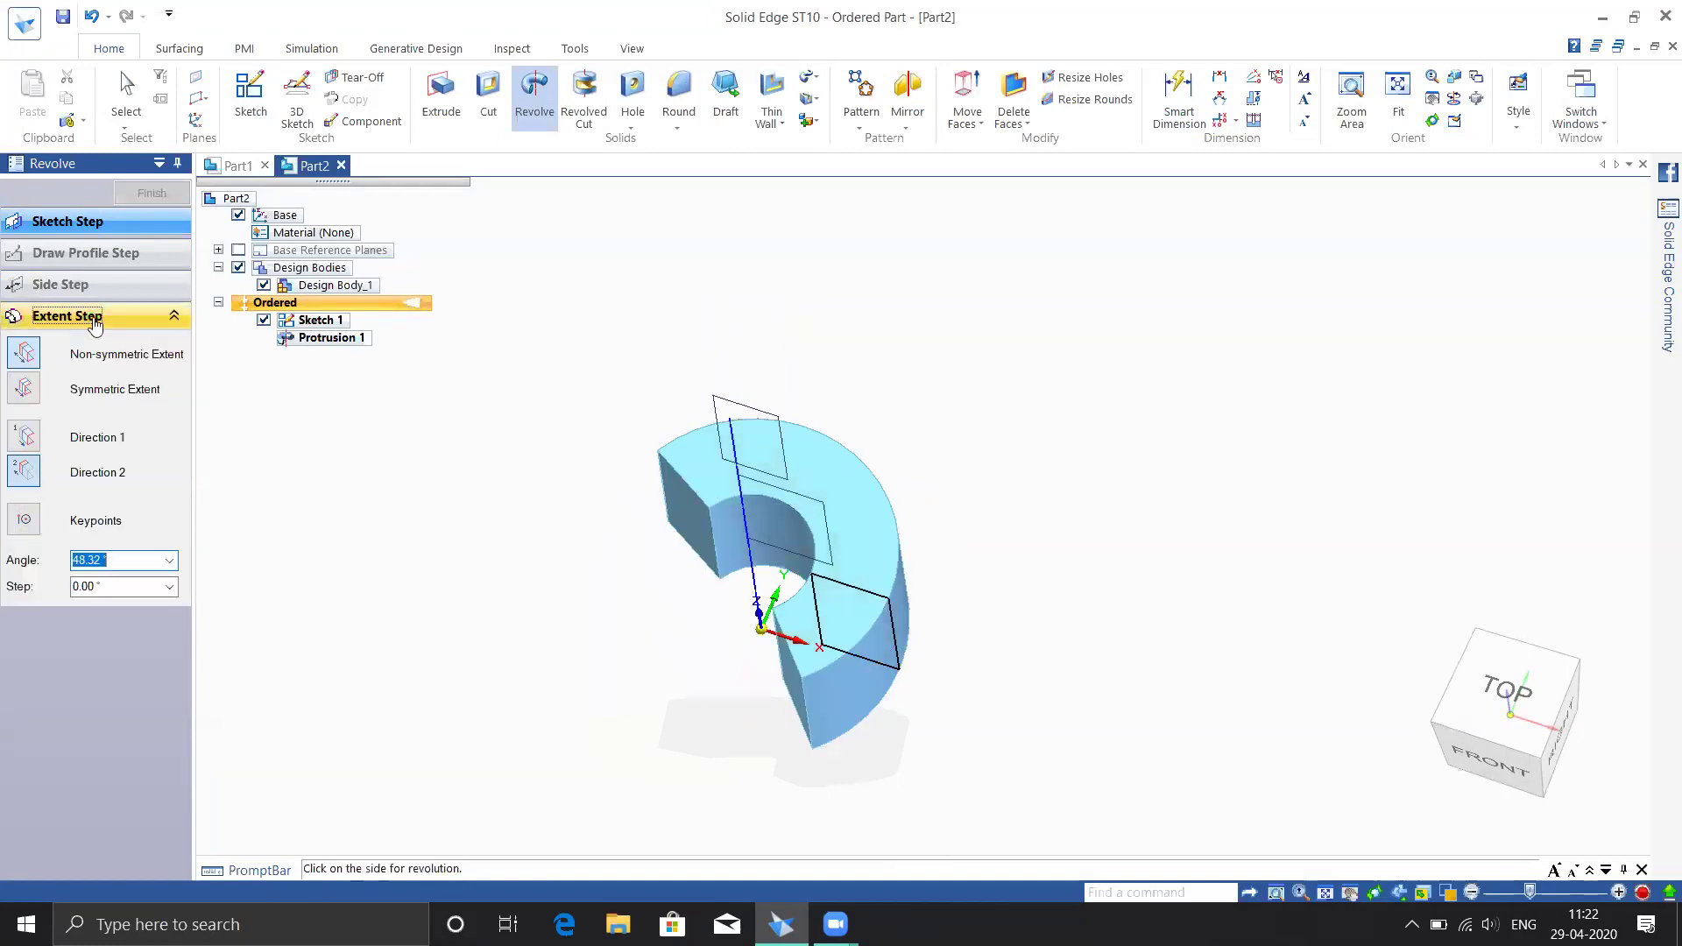
{"action": "left_click", "coordinate": [27, 386]}
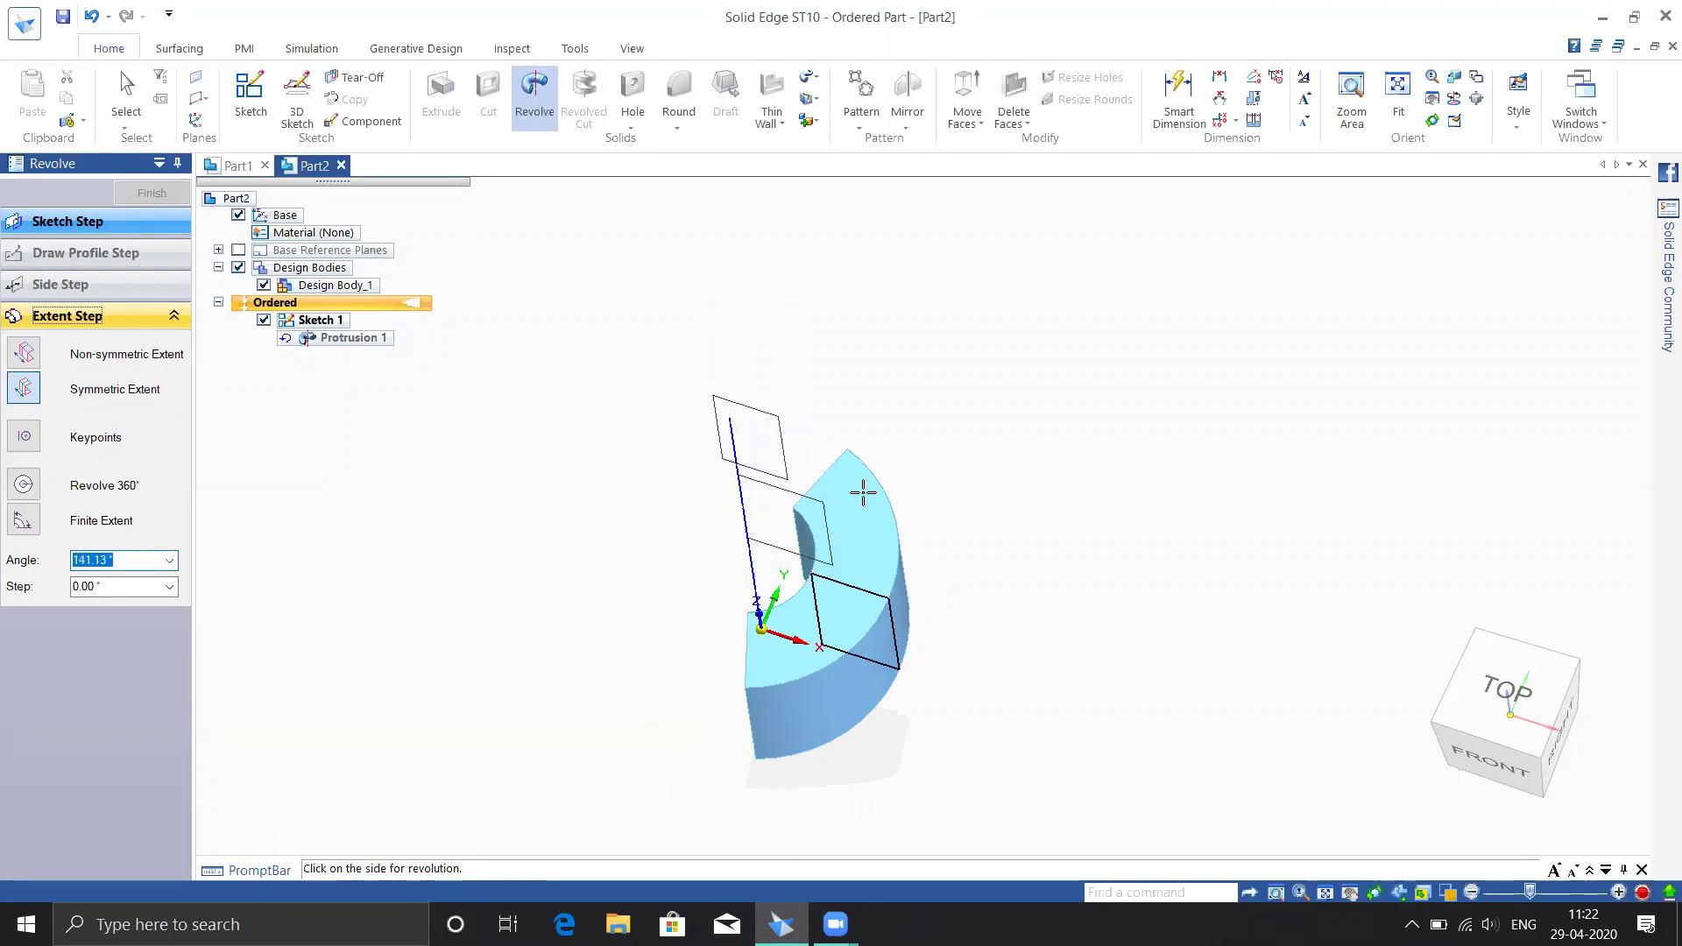
{"action": "key", "text": "Return"}
{"action": "middle_click_drag", "start_coordinate": [882, 488], "coordinate": [843, 622]}
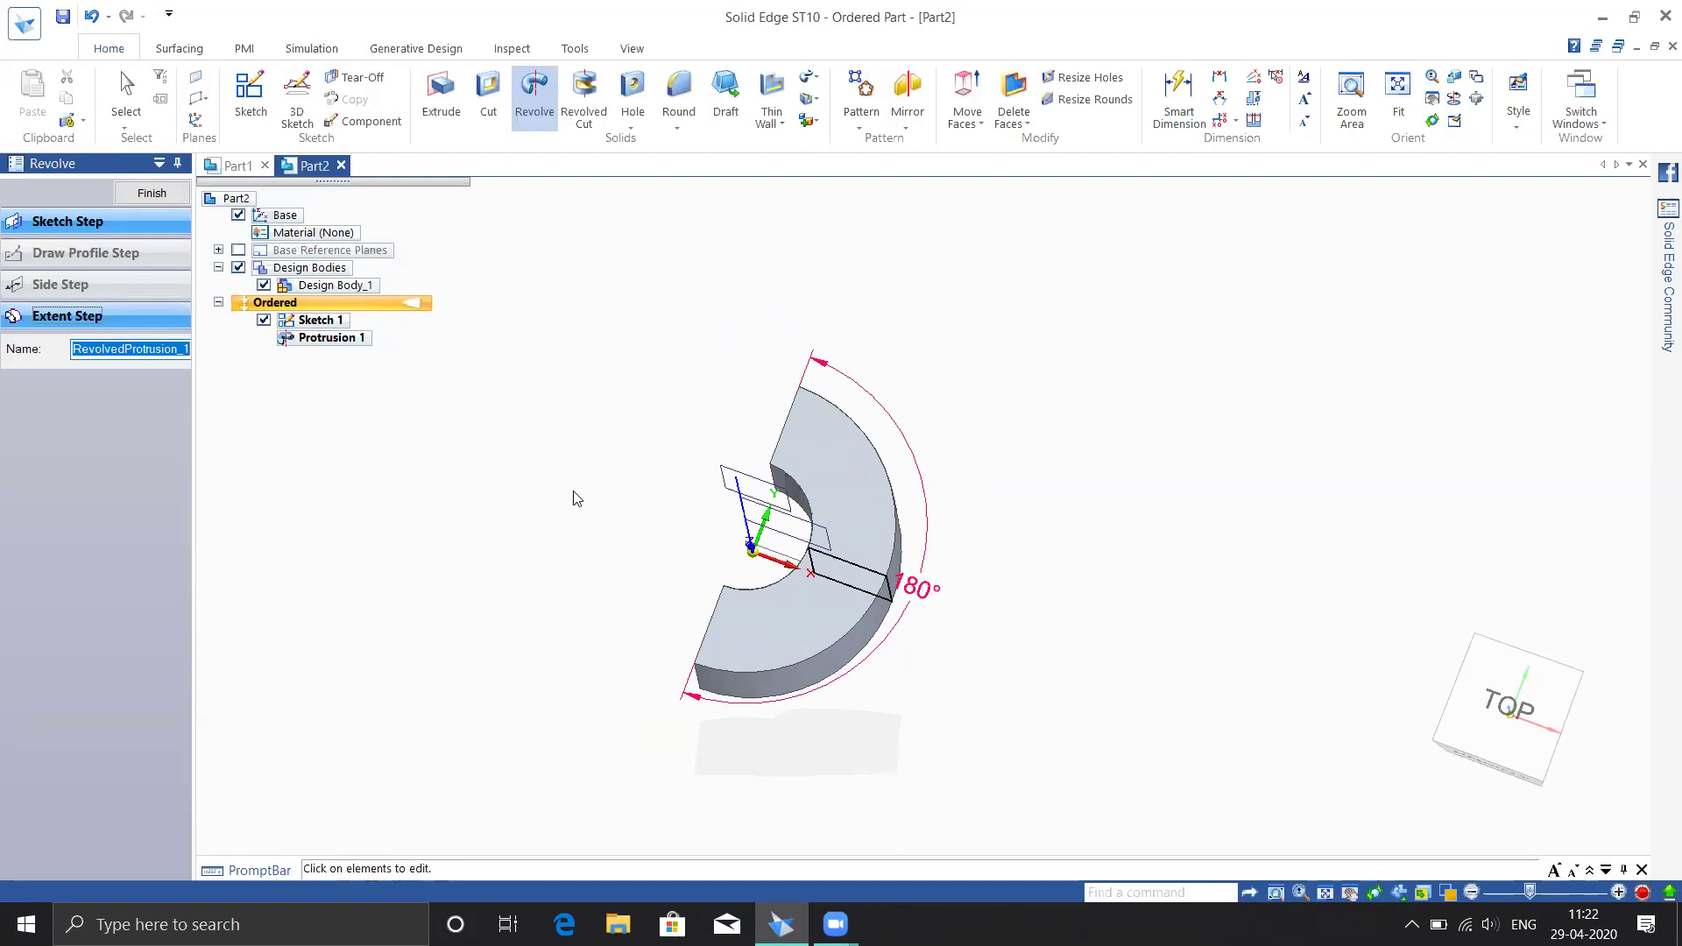
Set the lower rectangle's revolve extent to a full 360° and finish the feature
{"action": "left_click", "coordinate": [63, 314]}
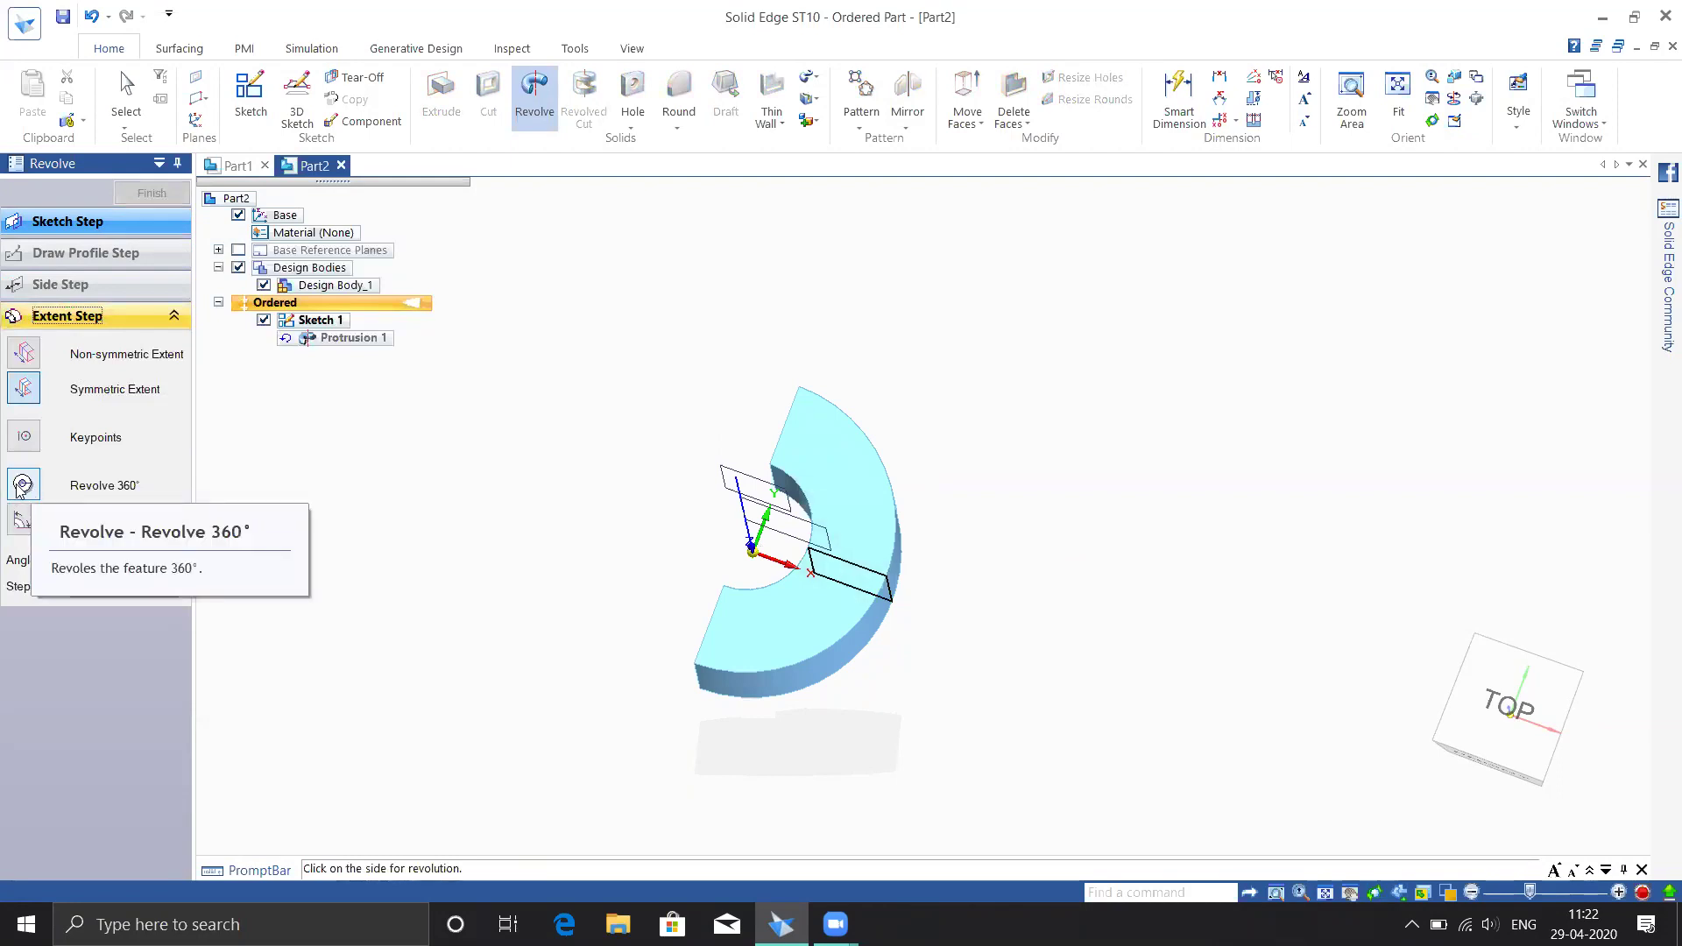
{"action": "left_click", "coordinate": [19, 487]}
{"action": "middle_click_drag", "start_coordinate": [492, 540], "coordinate": [473, 438]}
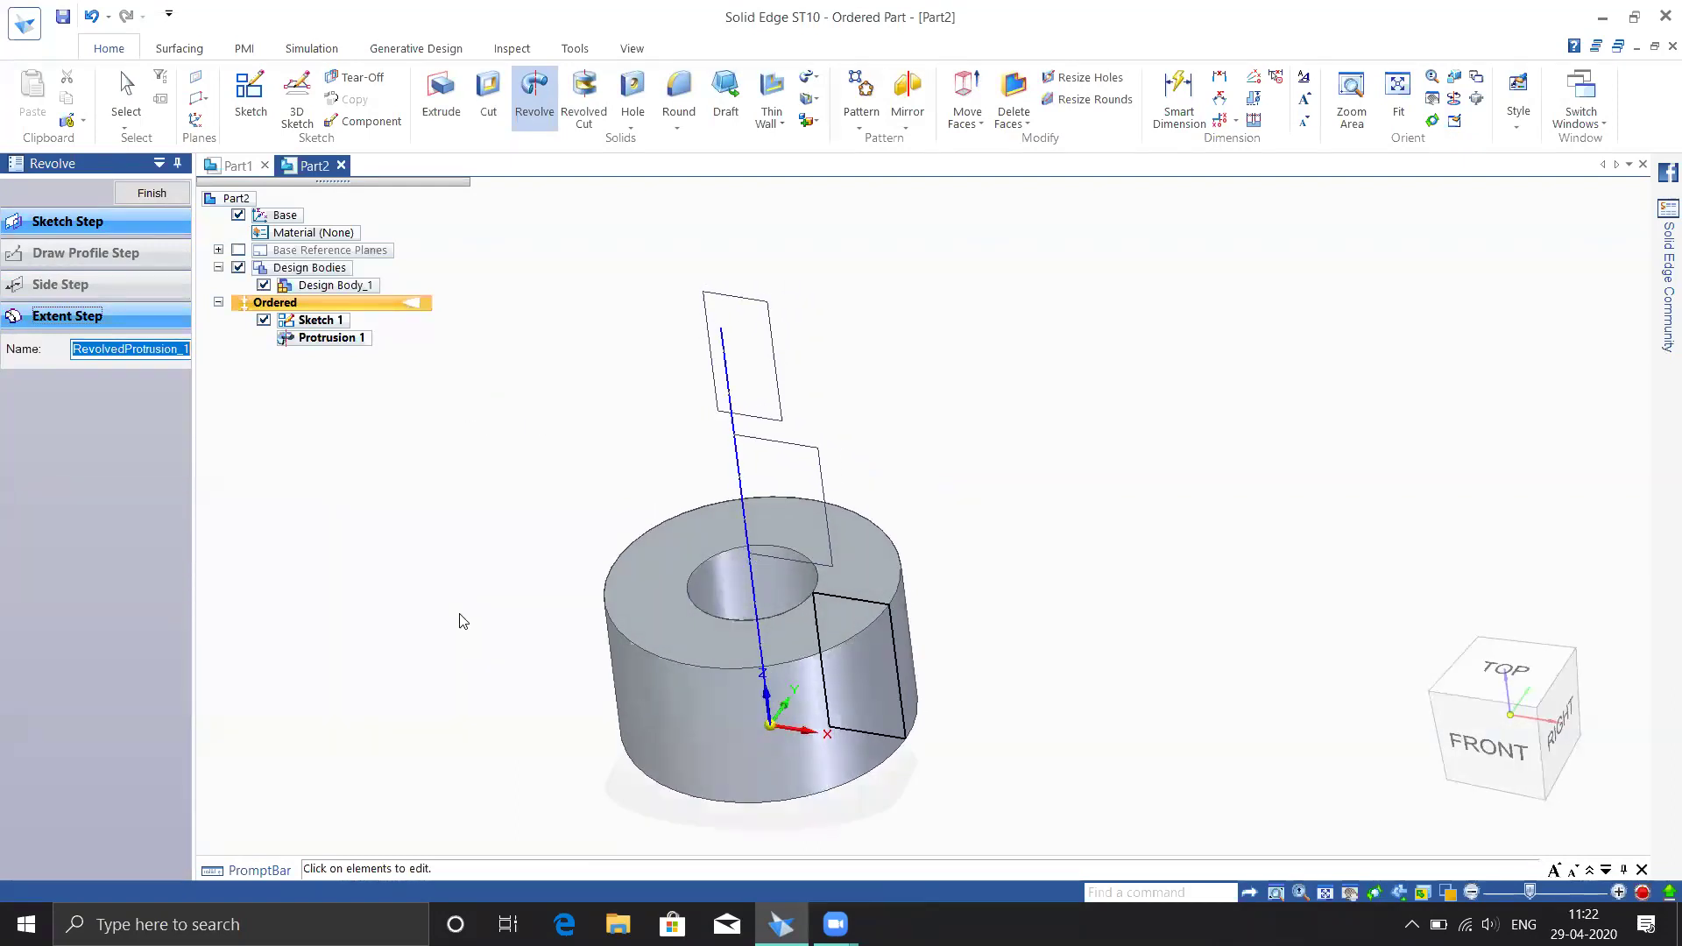
{"action": "left_click", "coordinate": [62, 316]}
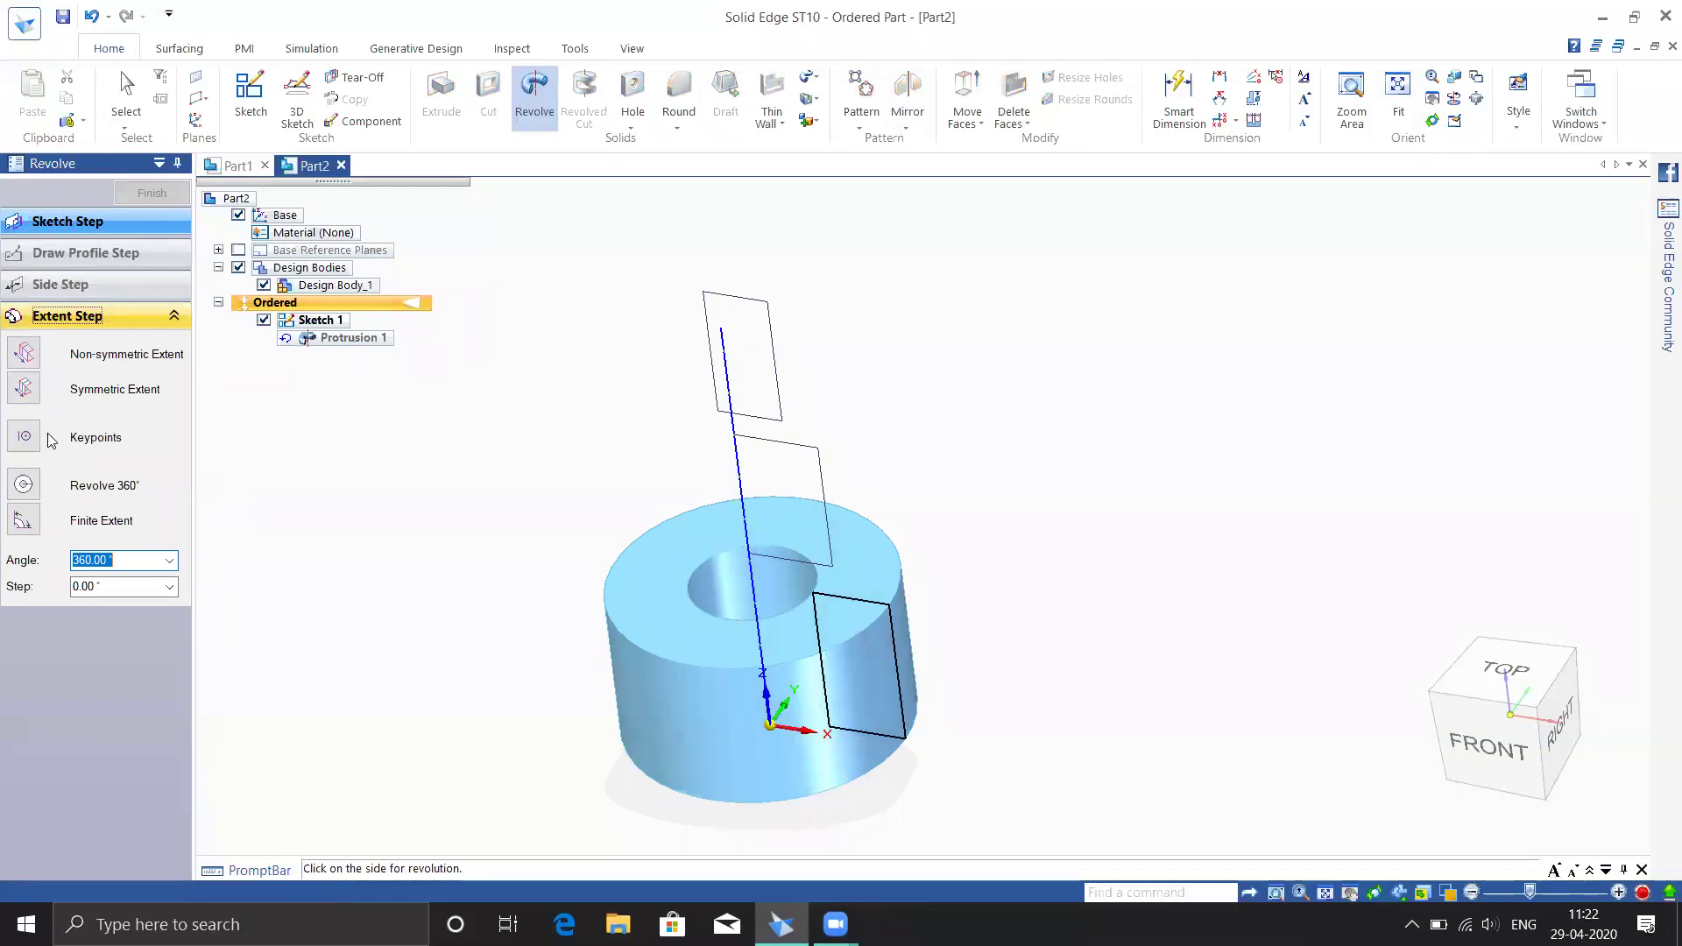
{"action": "left_click", "coordinate": [342, 526]}
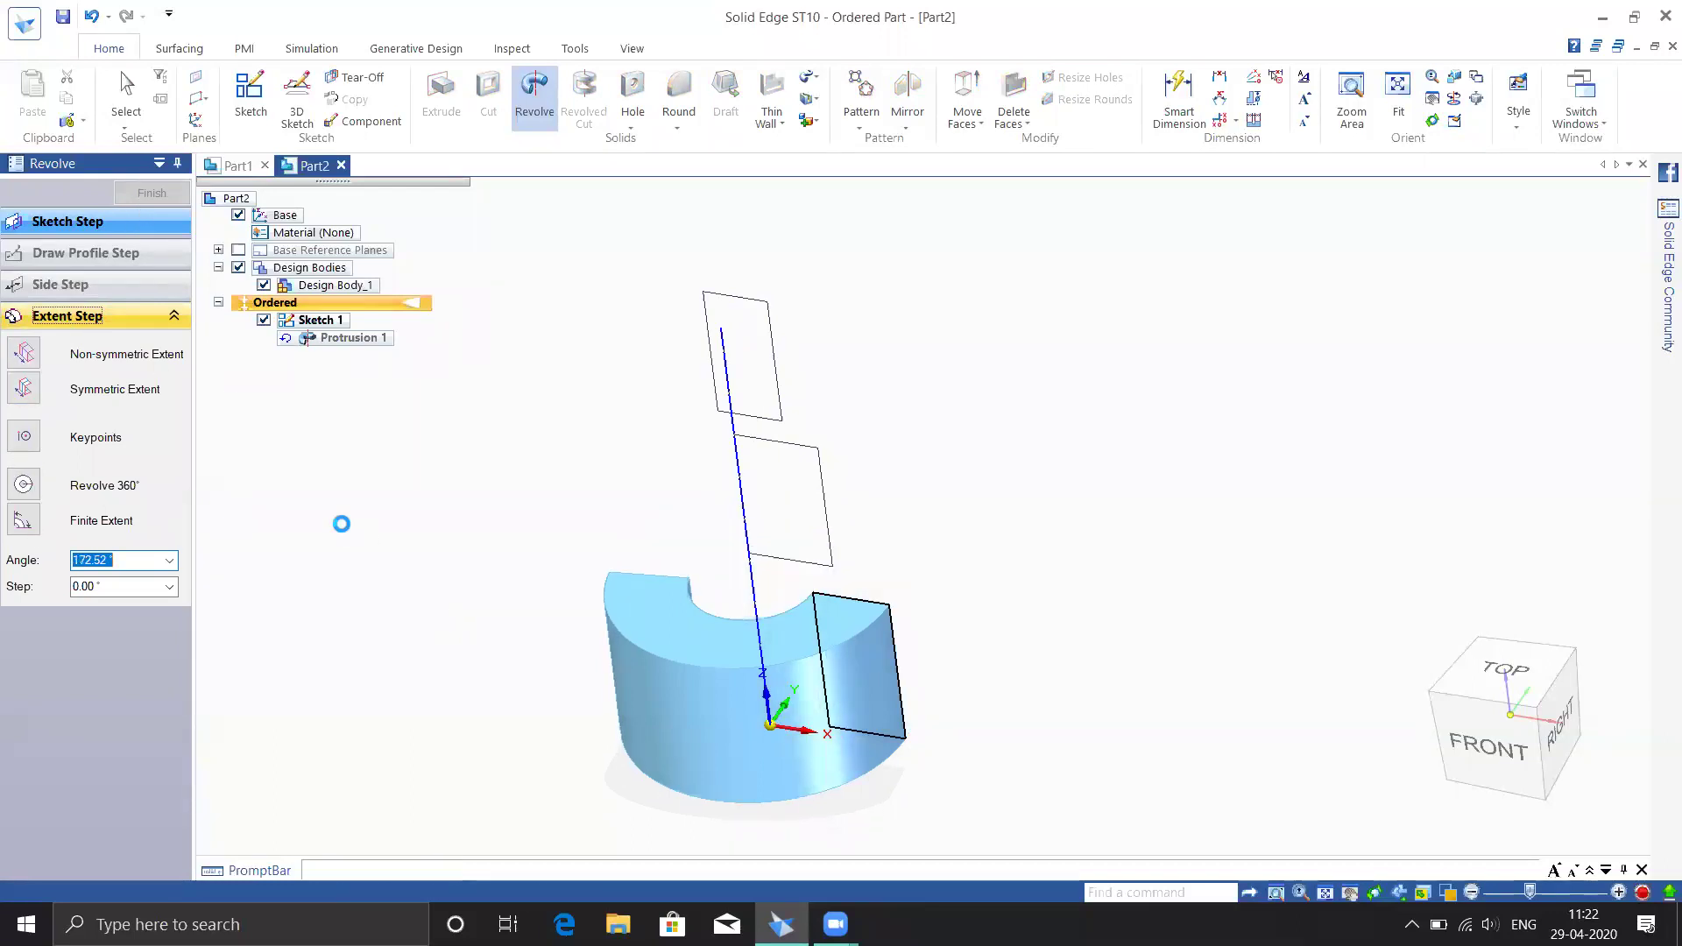
{"action": "left_click", "coordinate": [80, 321]}
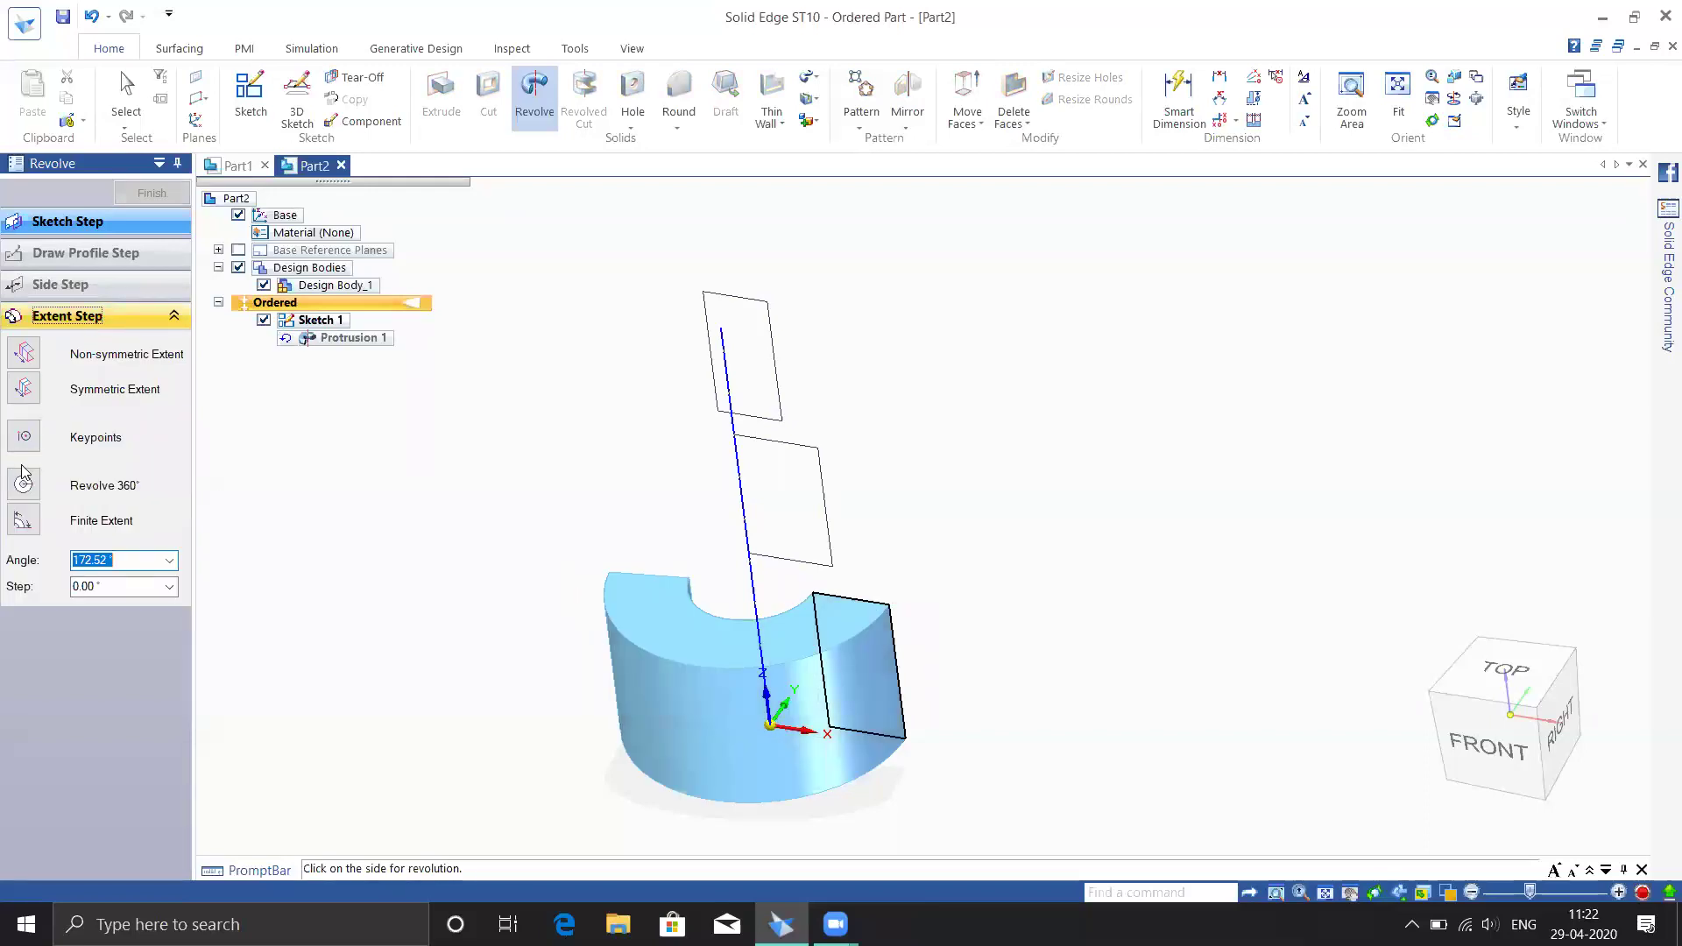
{"action": "left_click", "coordinate": [23, 480]}
{"action": "left_click", "coordinate": [151, 193]}
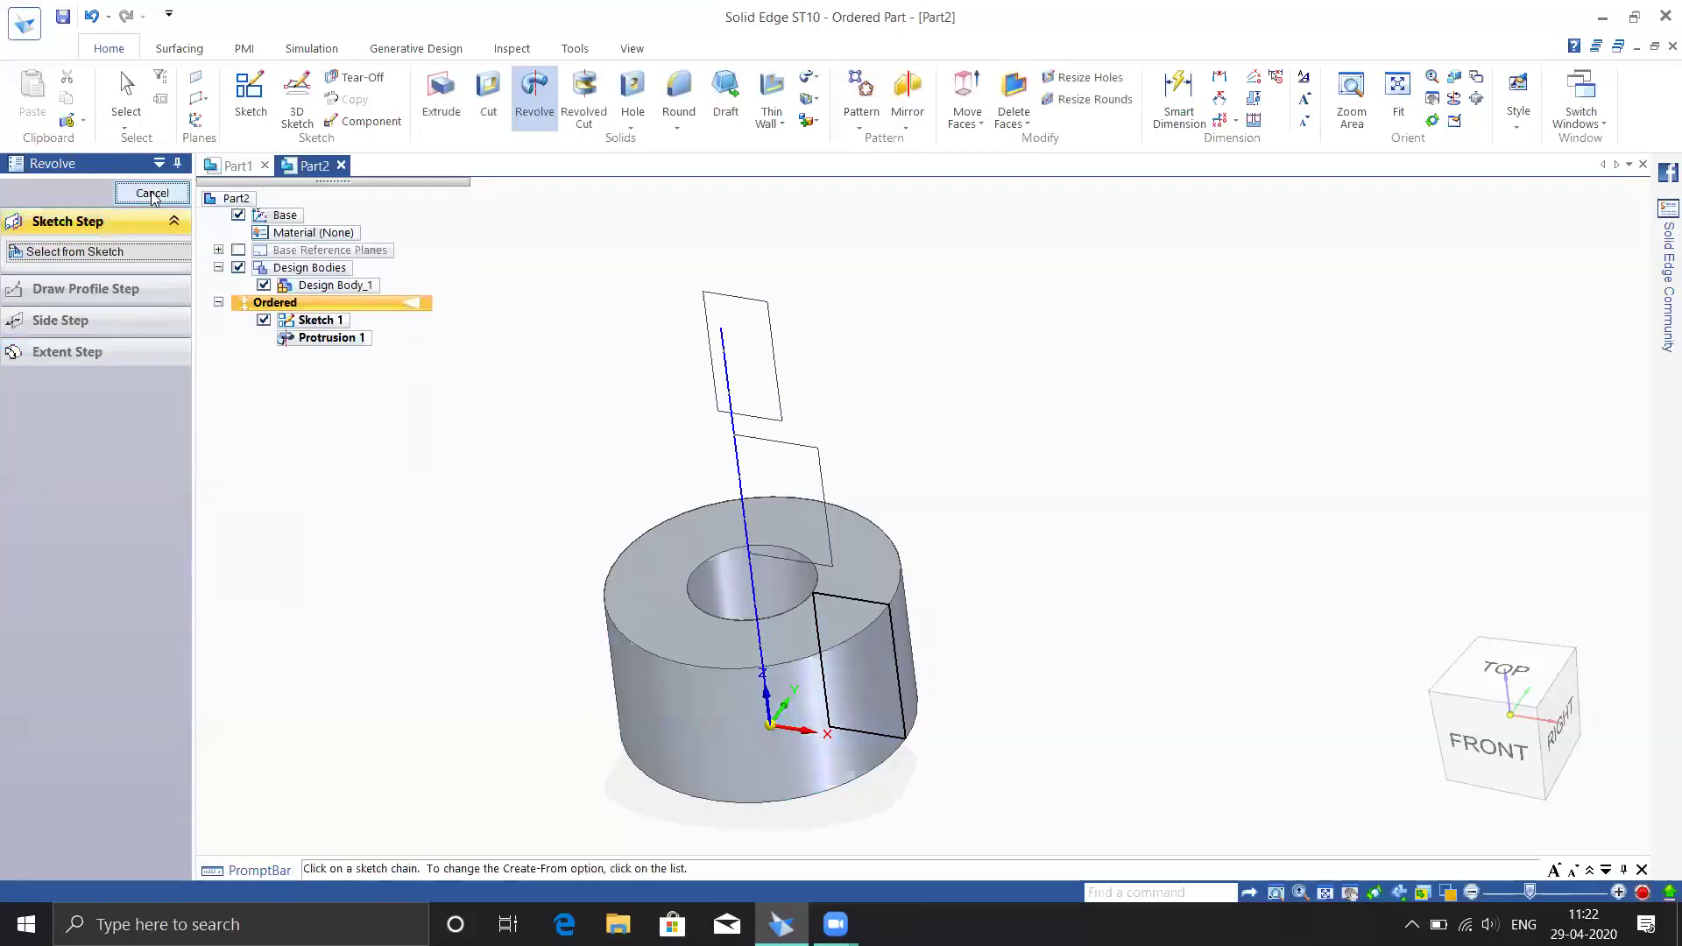
{"action": "left_click", "coordinate": [152, 194]}
Revolve the middle rectangle a full 360° about the vertical sketch line and finish the feature
{"action": "middle_click_drag", "start_coordinate": [481, 544], "coordinate": [550, 127]}
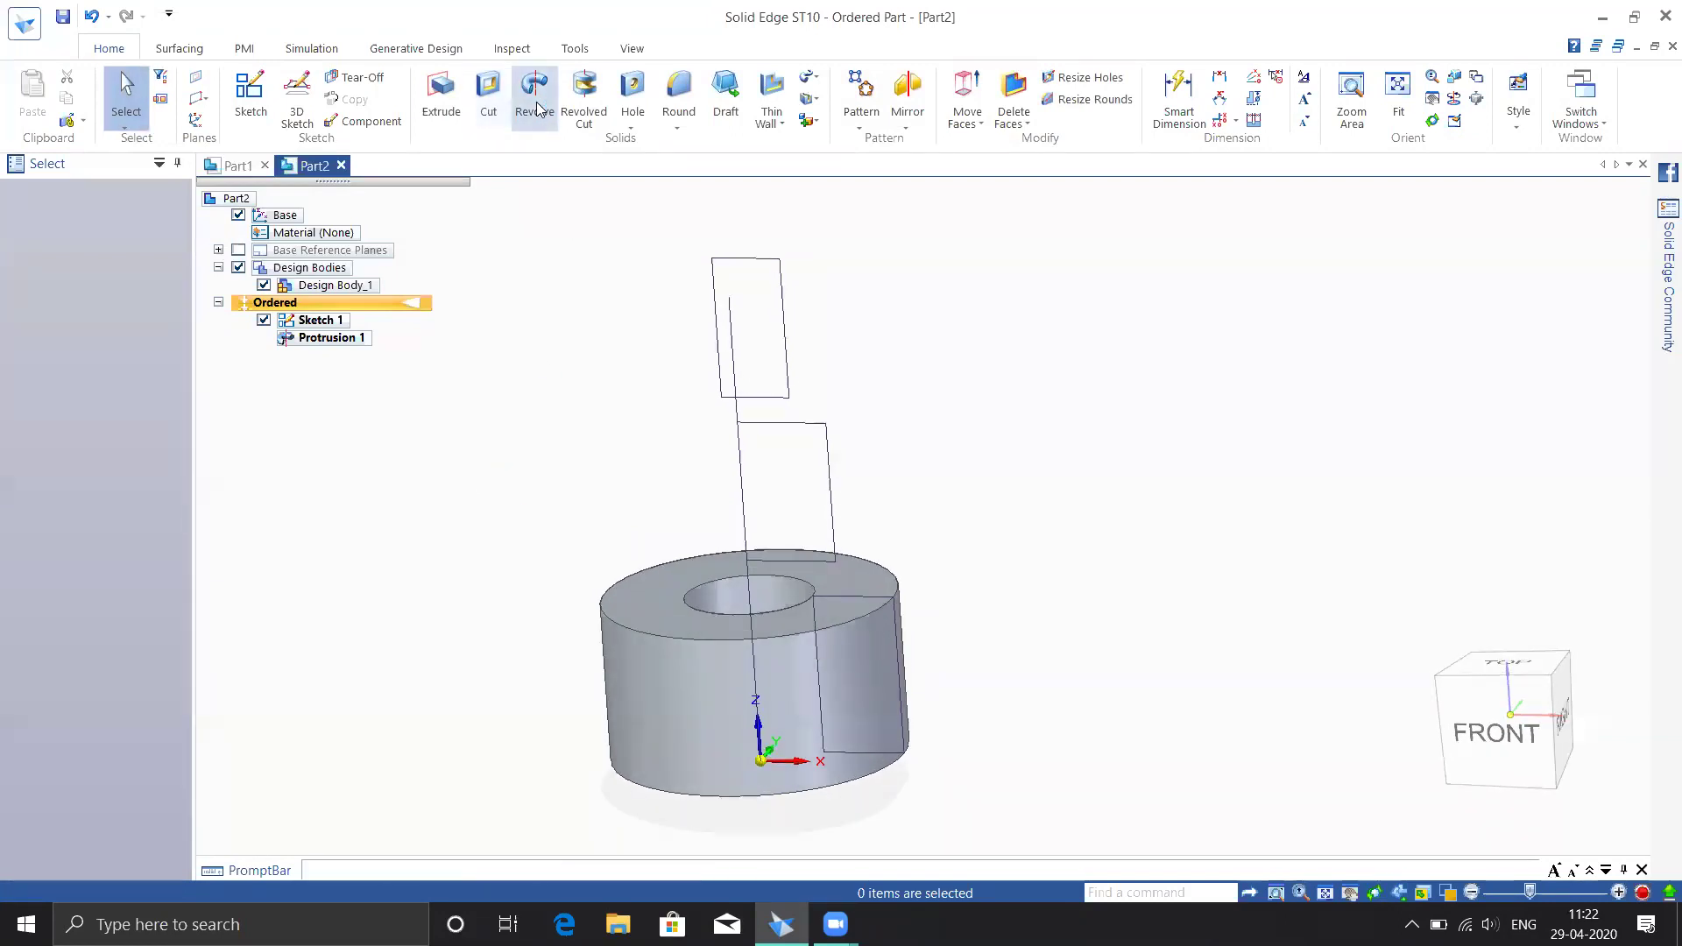
{"action": "left_click", "coordinate": [549, 125]}
{"action": "left_click", "coordinate": [813, 425]}
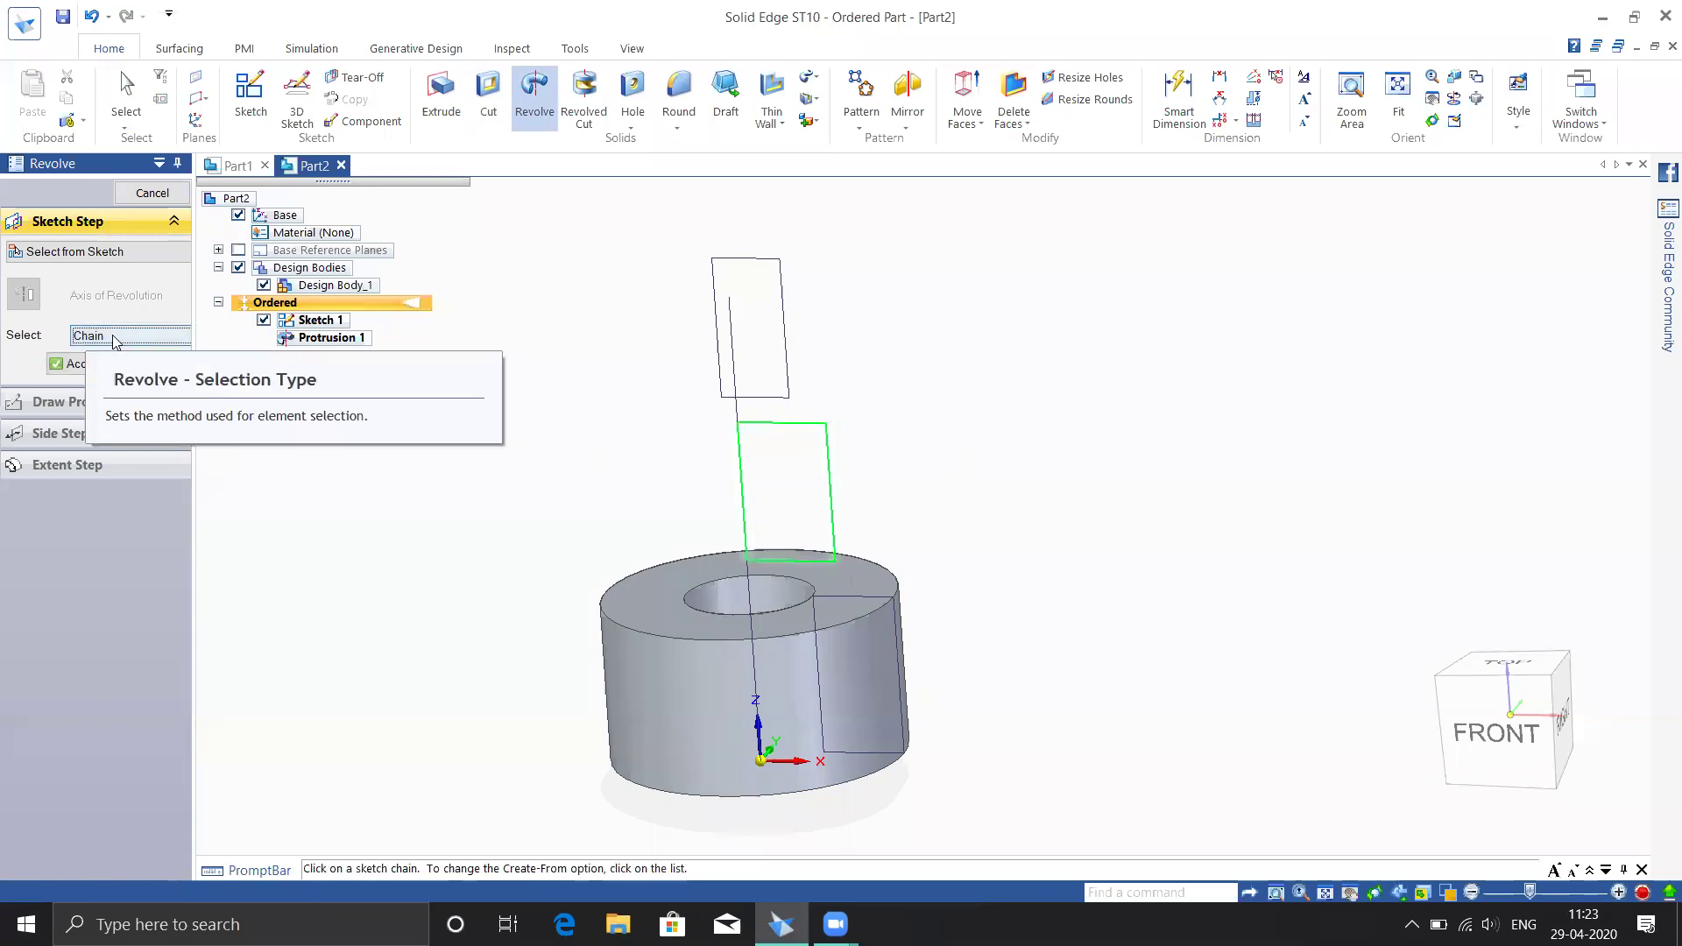
{"action": "left_click", "coordinate": [85, 364]}
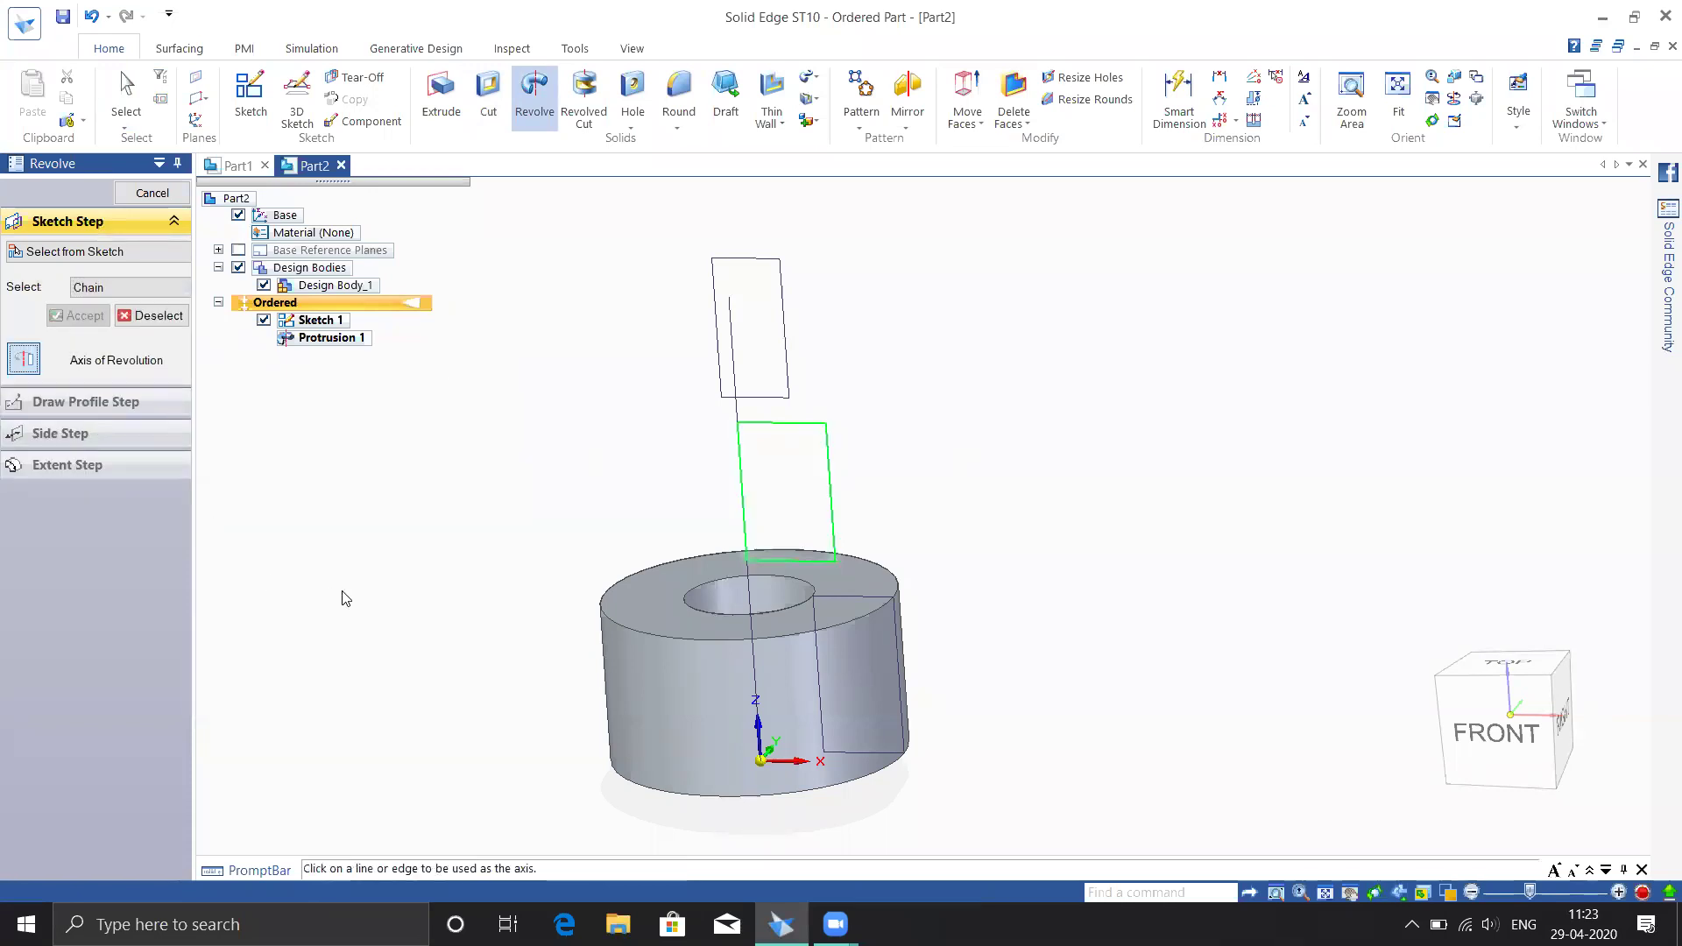
{"action": "left_click", "coordinate": [740, 412]}
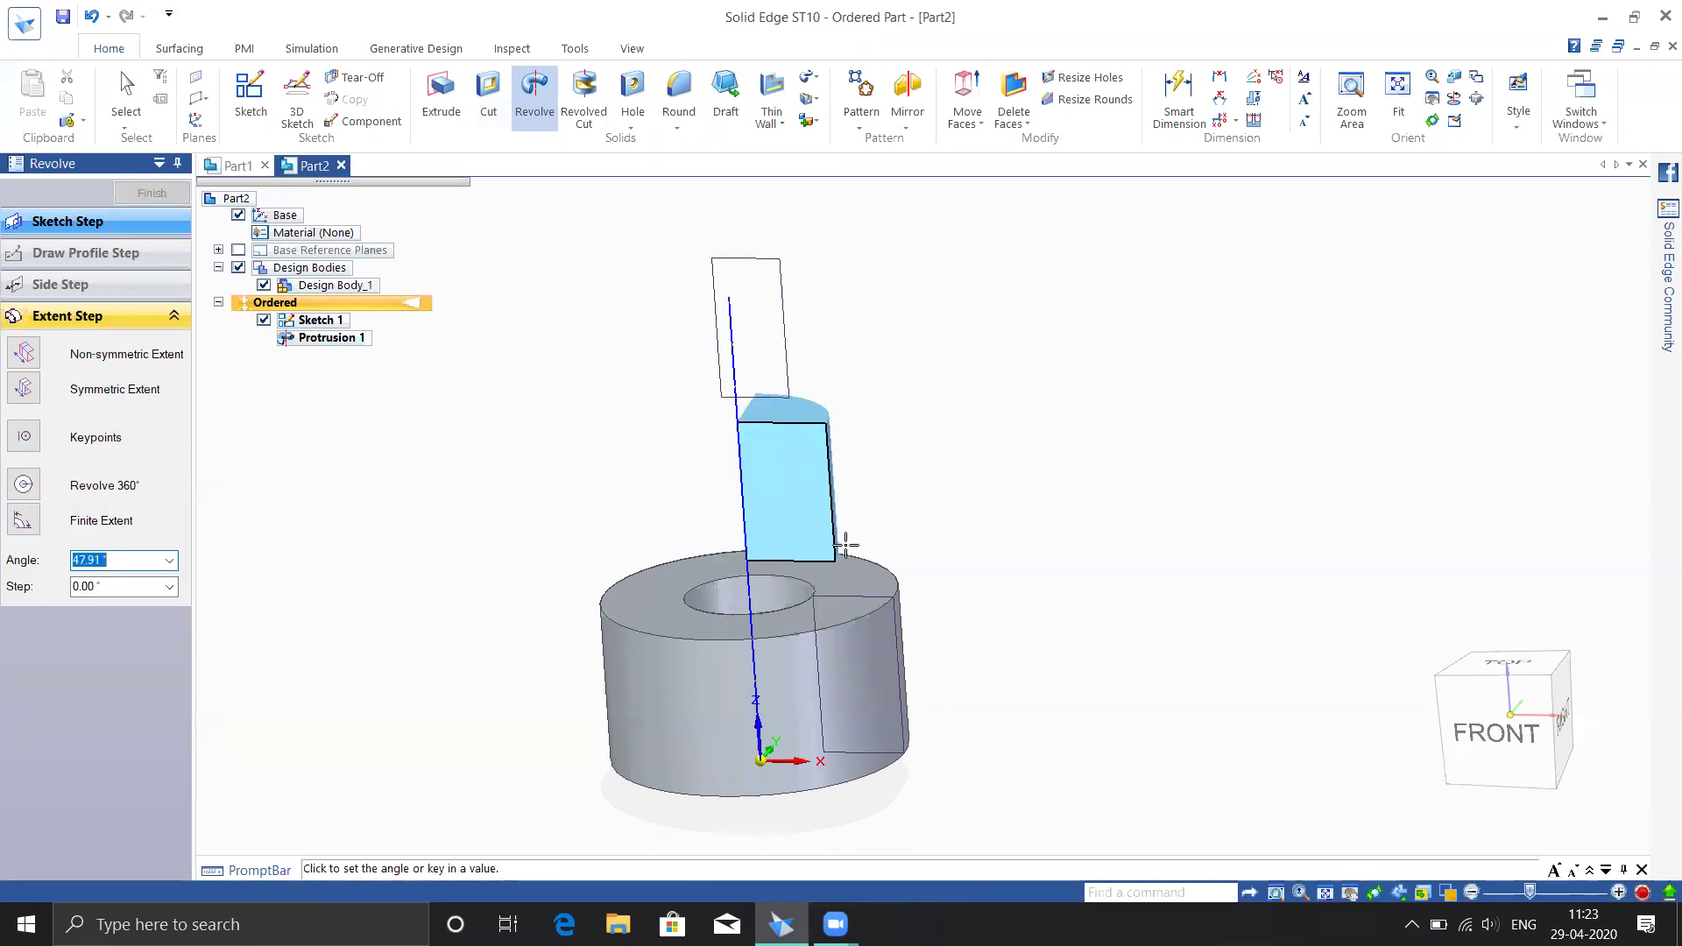
{"action": "left_click", "coordinate": [23, 484]}
{"action": "mouse_move", "coordinate": [987, 461]}
{"action": "middle_mouse_down"}
{"action": "mouse_move", "coordinate": [912, 473]}
{"action": "mouse_move", "coordinate": [972, 472]}
{"action": "middle_mouse_up"}
{"action": "left_click", "coordinate": [67, 316]}
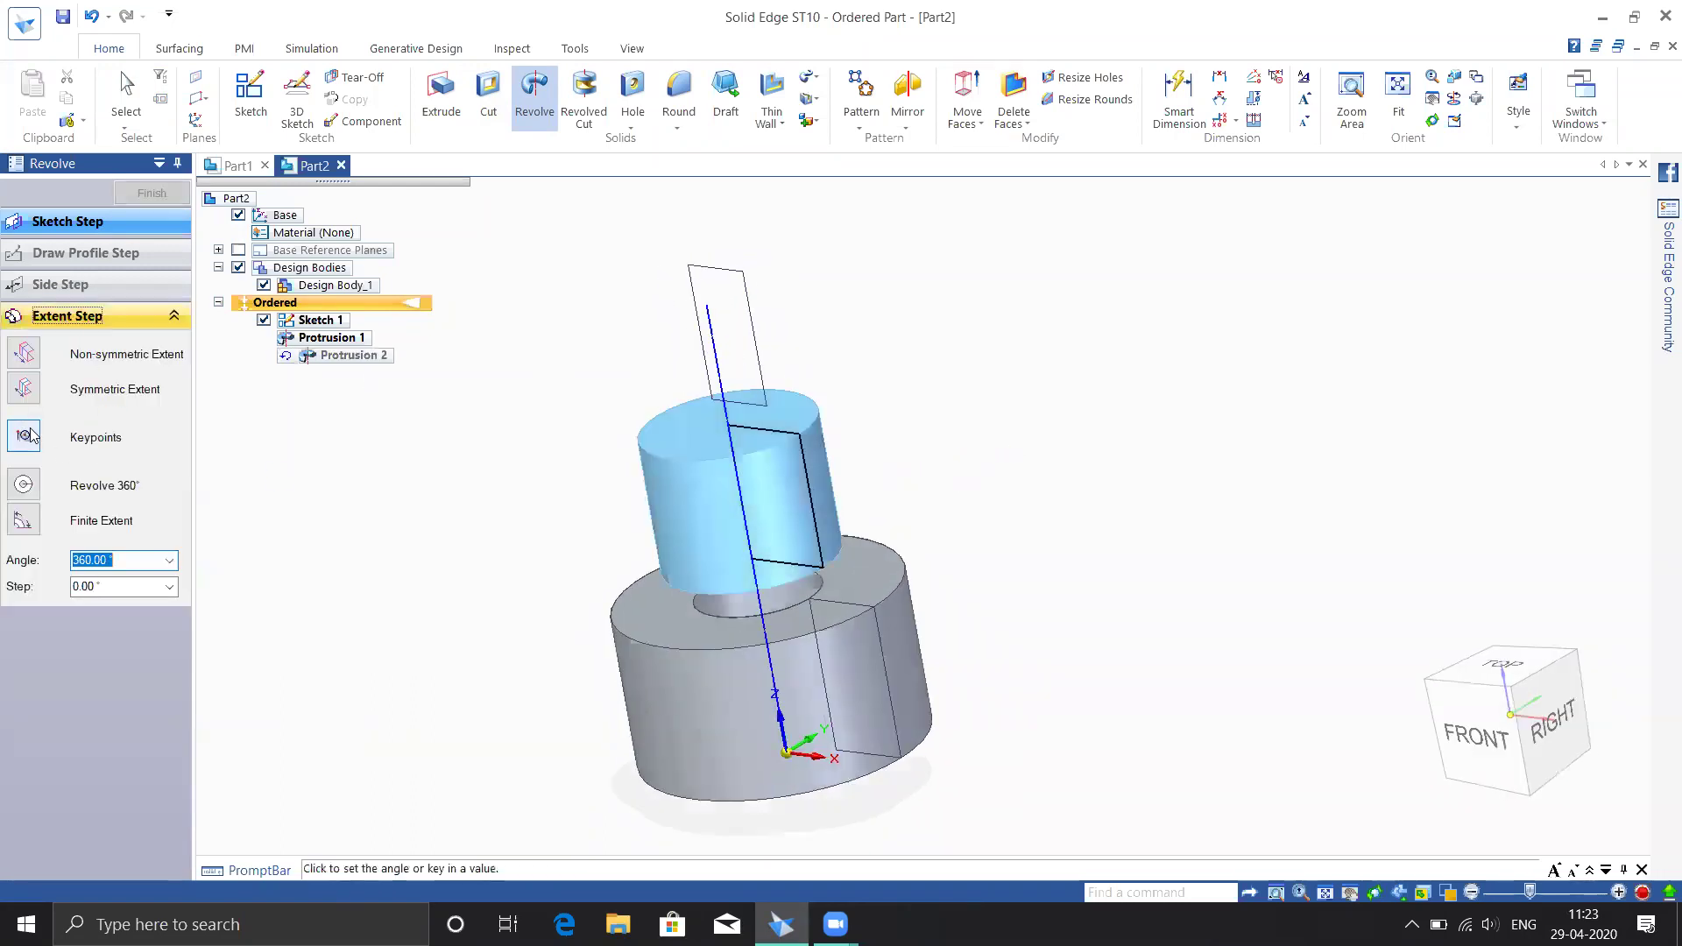
{"action": "left_click", "coordinate": [24, 484]}
{"action": "left_click", "coordinate": [166, 196]}
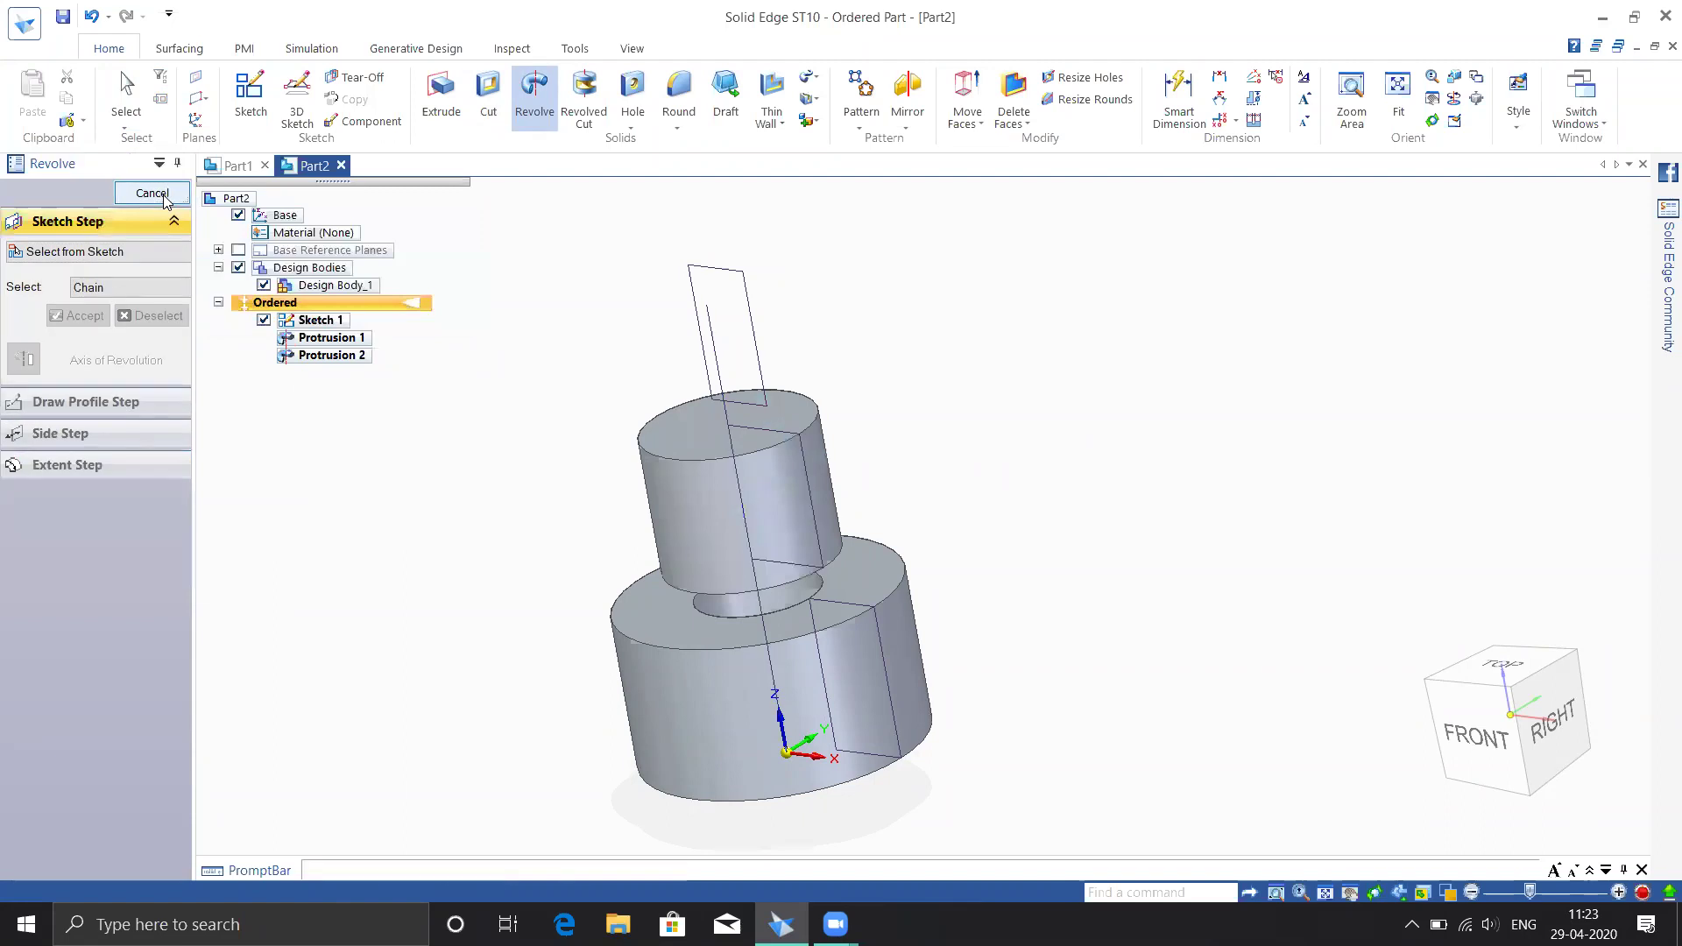
{"action": "left_click", "coordinate": [152, 194]}
Try to revolve the upper rectangle about the vertical sketch line that passes through it, and dismiss the Profile Error Assistant
{"action": "middle_click_drag", "start_coordinate": [424, 507], "coordinate": [441, 674]}
{"action": "left_click", "coordinate": [535, 90]}
{"action": "mouse_move", "coordinate": [841, 376]}
{"action": "middle_mouse_down"}
{"action": "mouse_move", "coordinate": [897, 364]}
{"action": "mouse_move", "coordinate": [818, 281]}
{"action": "middle_mouse_up"}
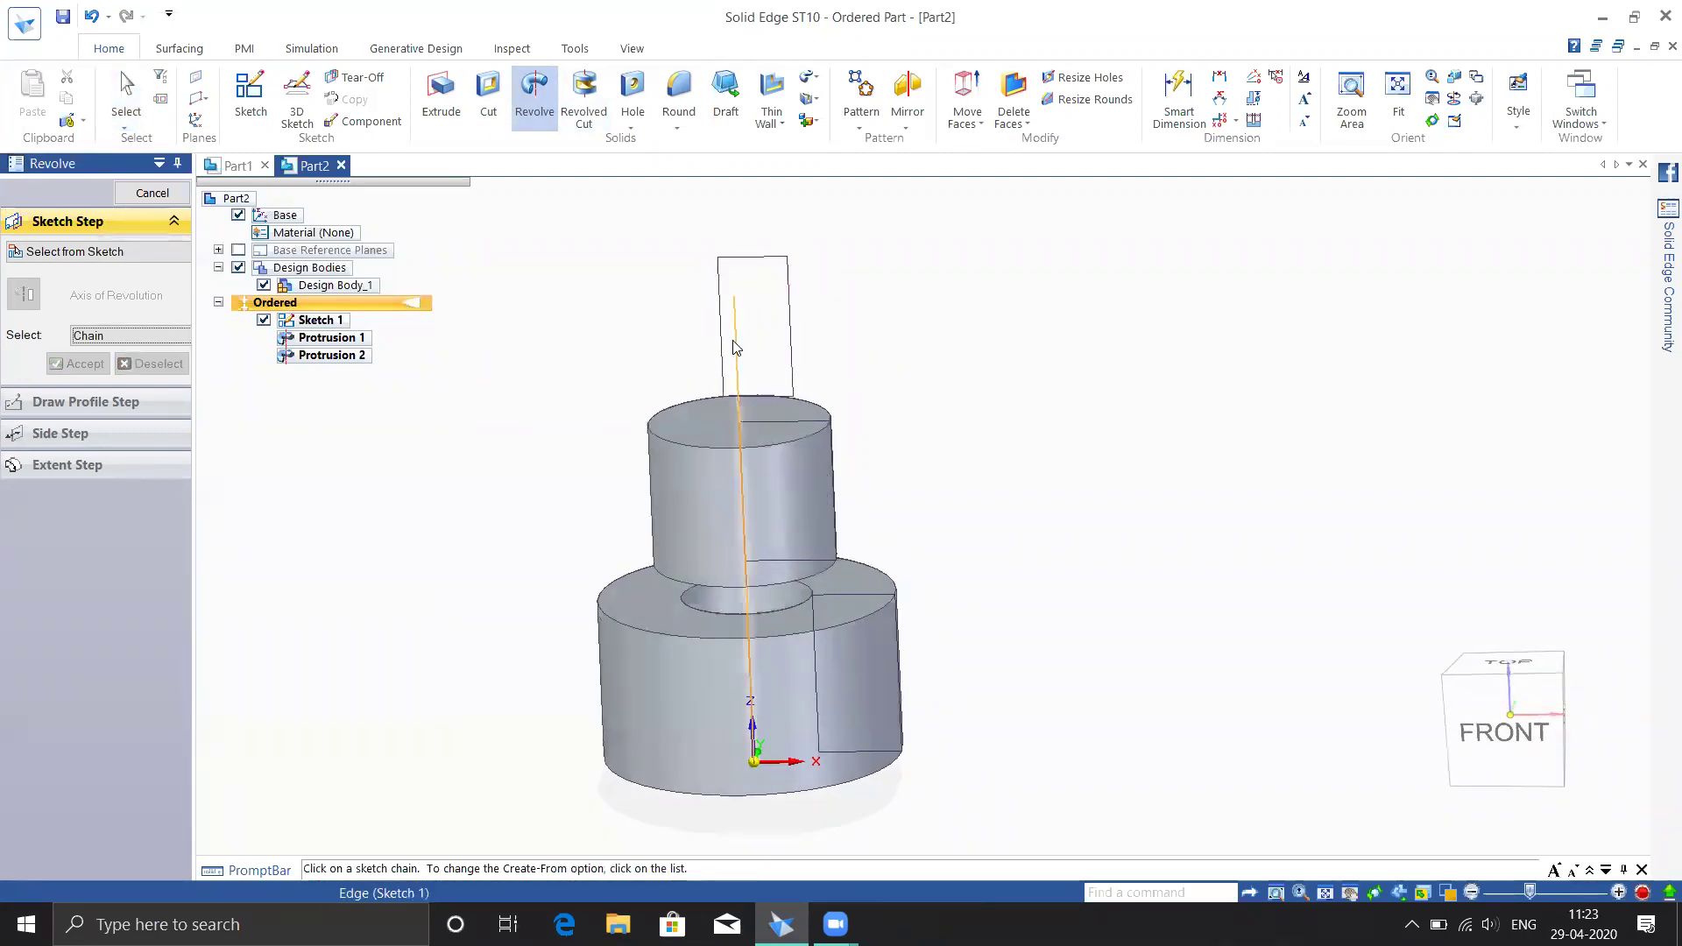
{"action": "left_click", "coordinate": [767, 258]}
{"action": "left_click", "coordinate": [73, 364]}
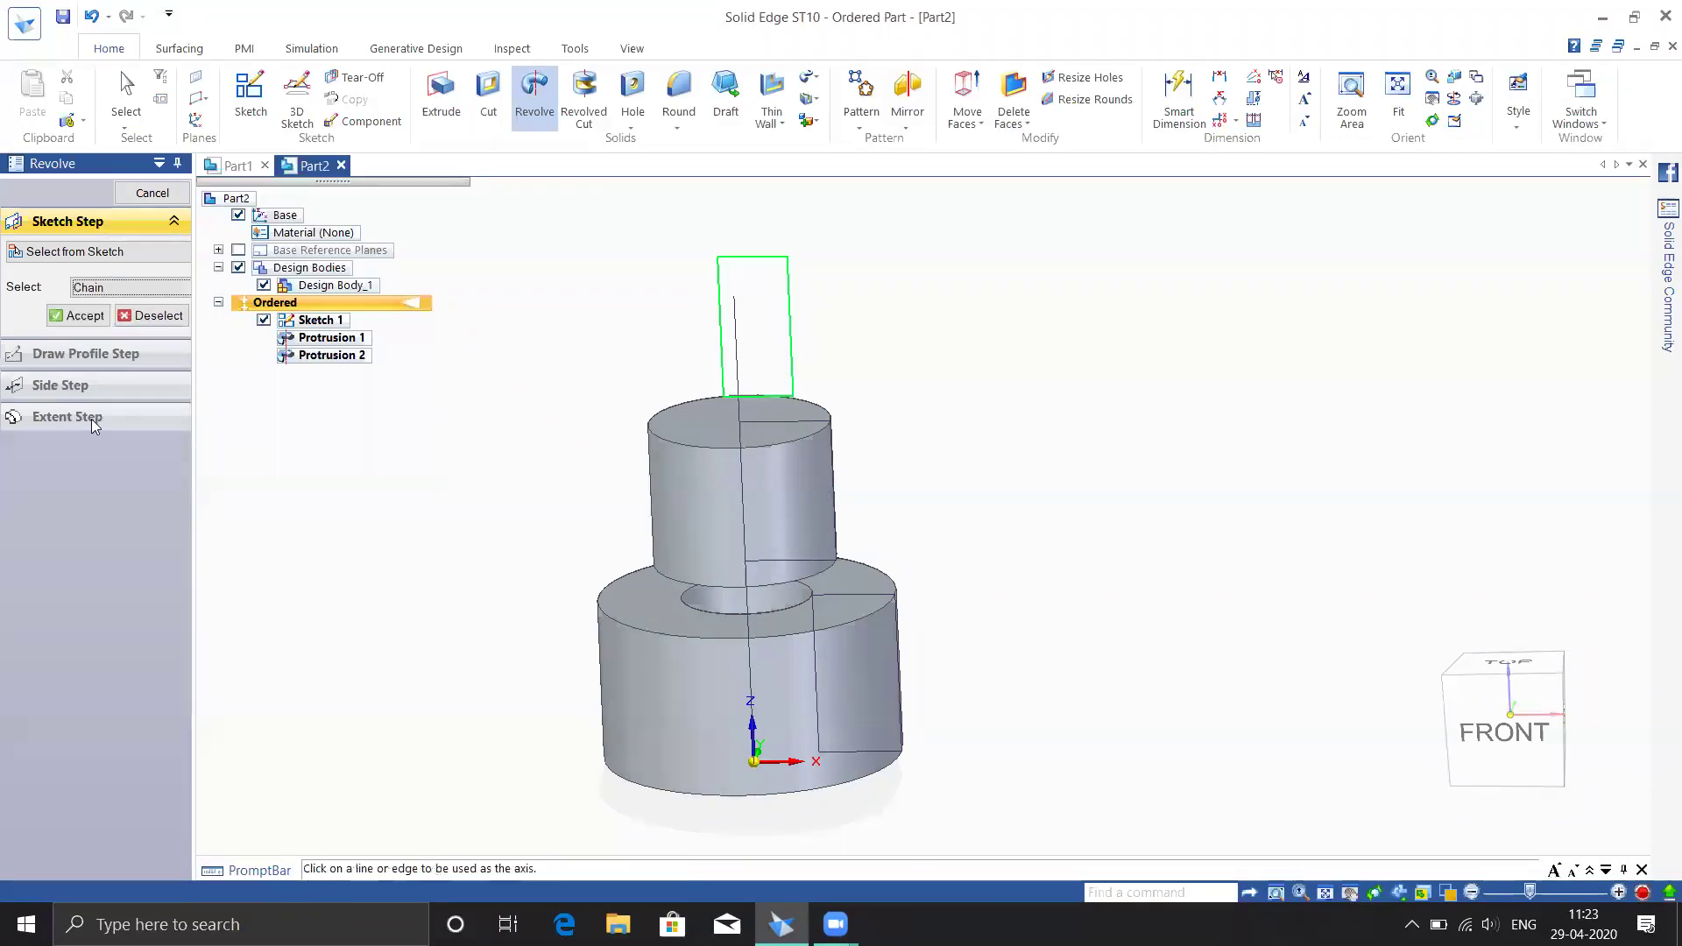
{"action": "left_click", "coordinate": [734, 329]}
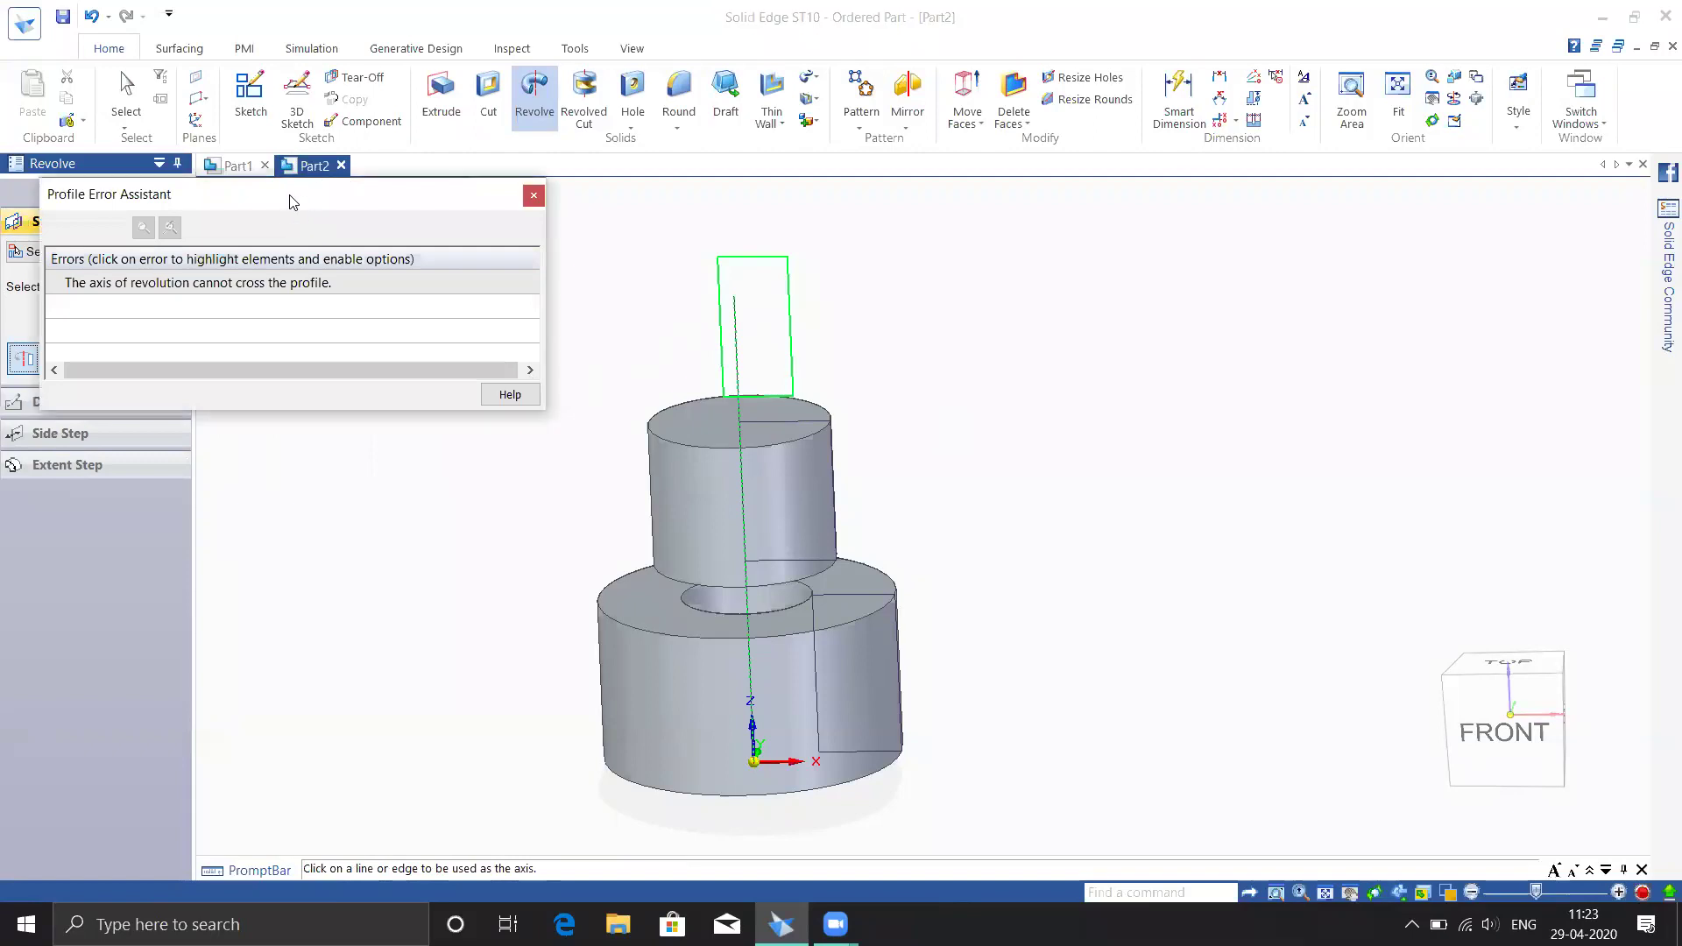
{"action": "left_click_drag", "start_coordinate": [293, 203], "coordinate": [356, 341]}
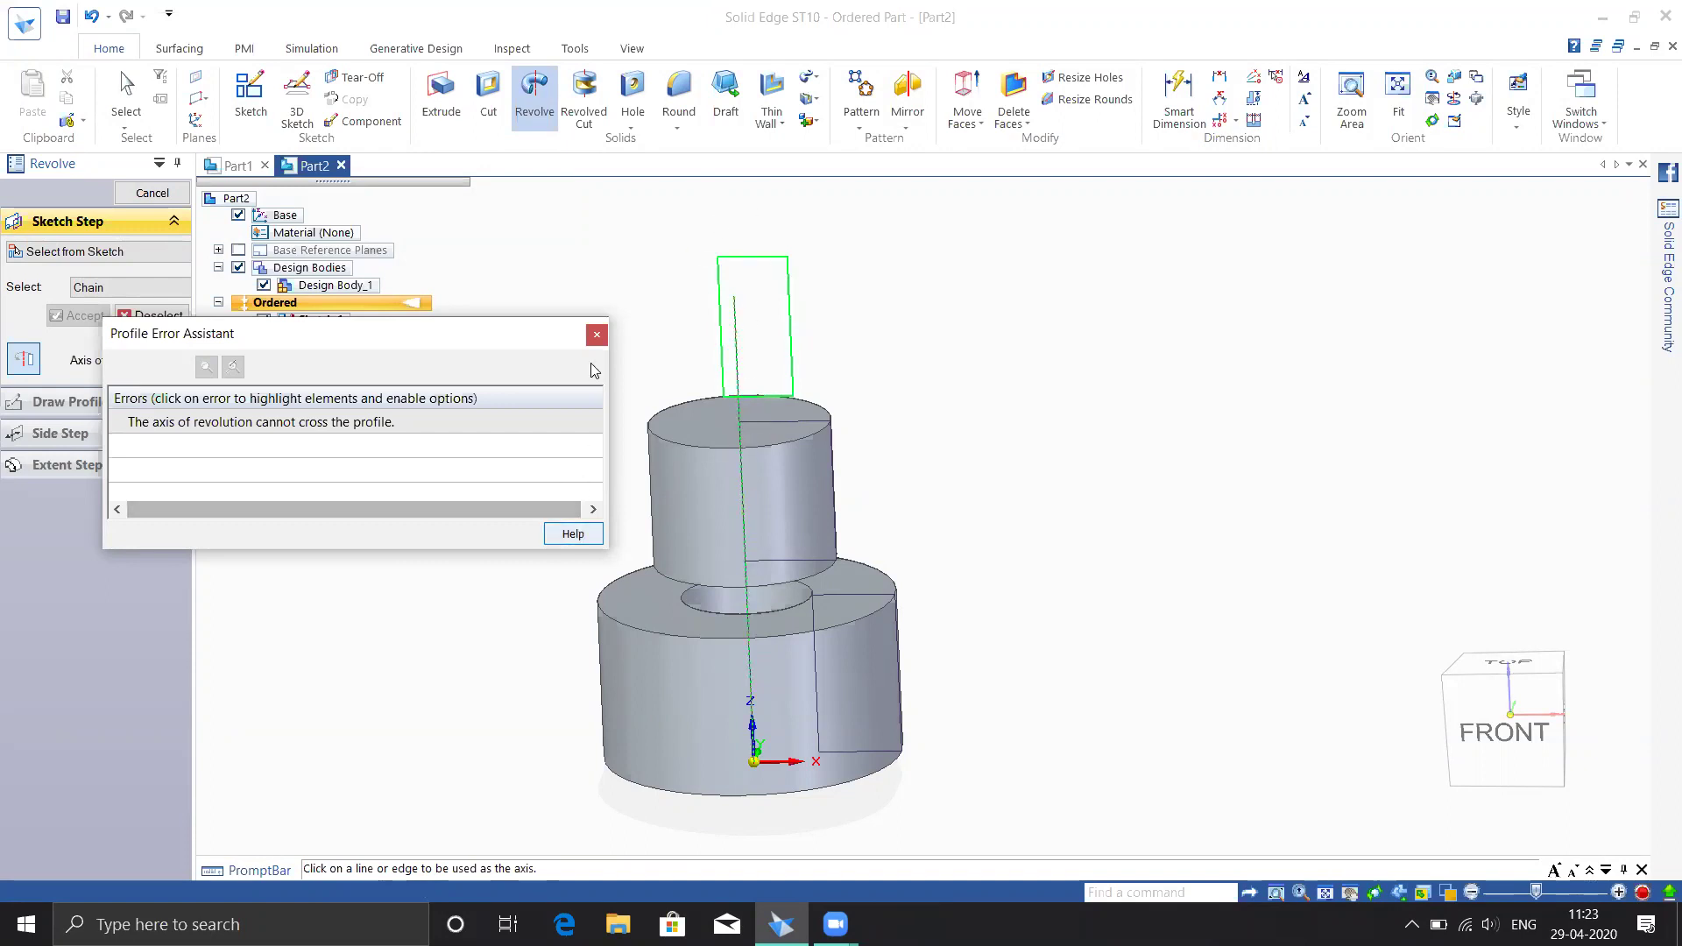
{"action": "left_click", "coordinate": [596, 337]}
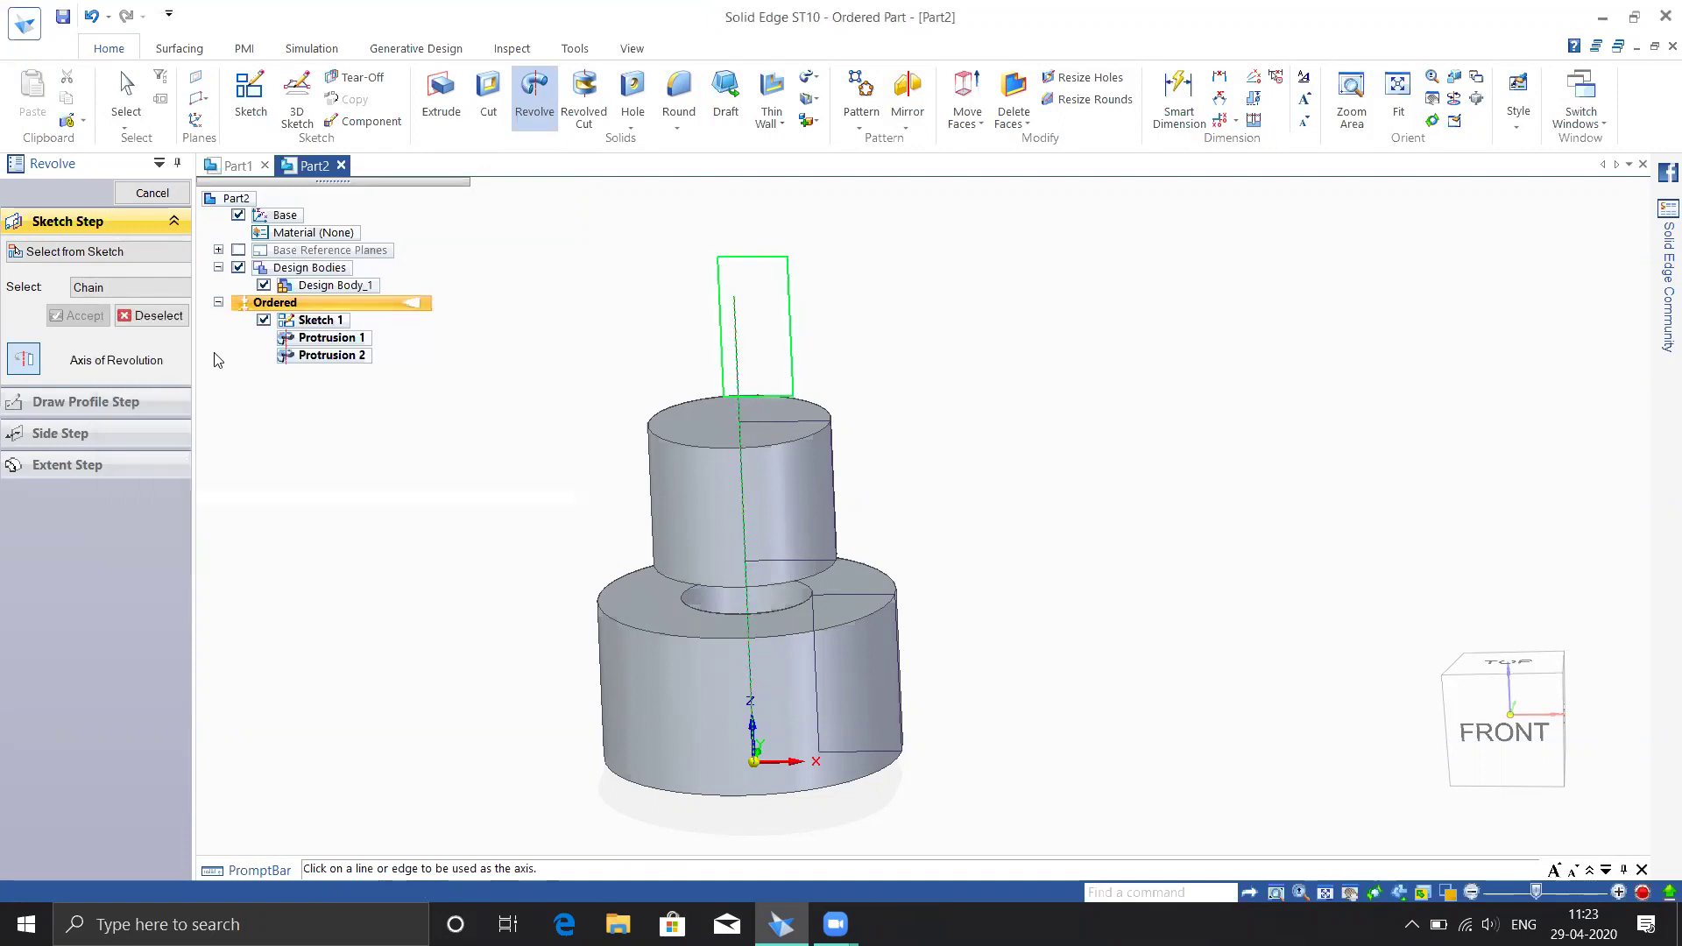
Deselect the upper rectangle and cancel the unfinished revolve
{"action": "left_click", "coordinate": [158, 315]}
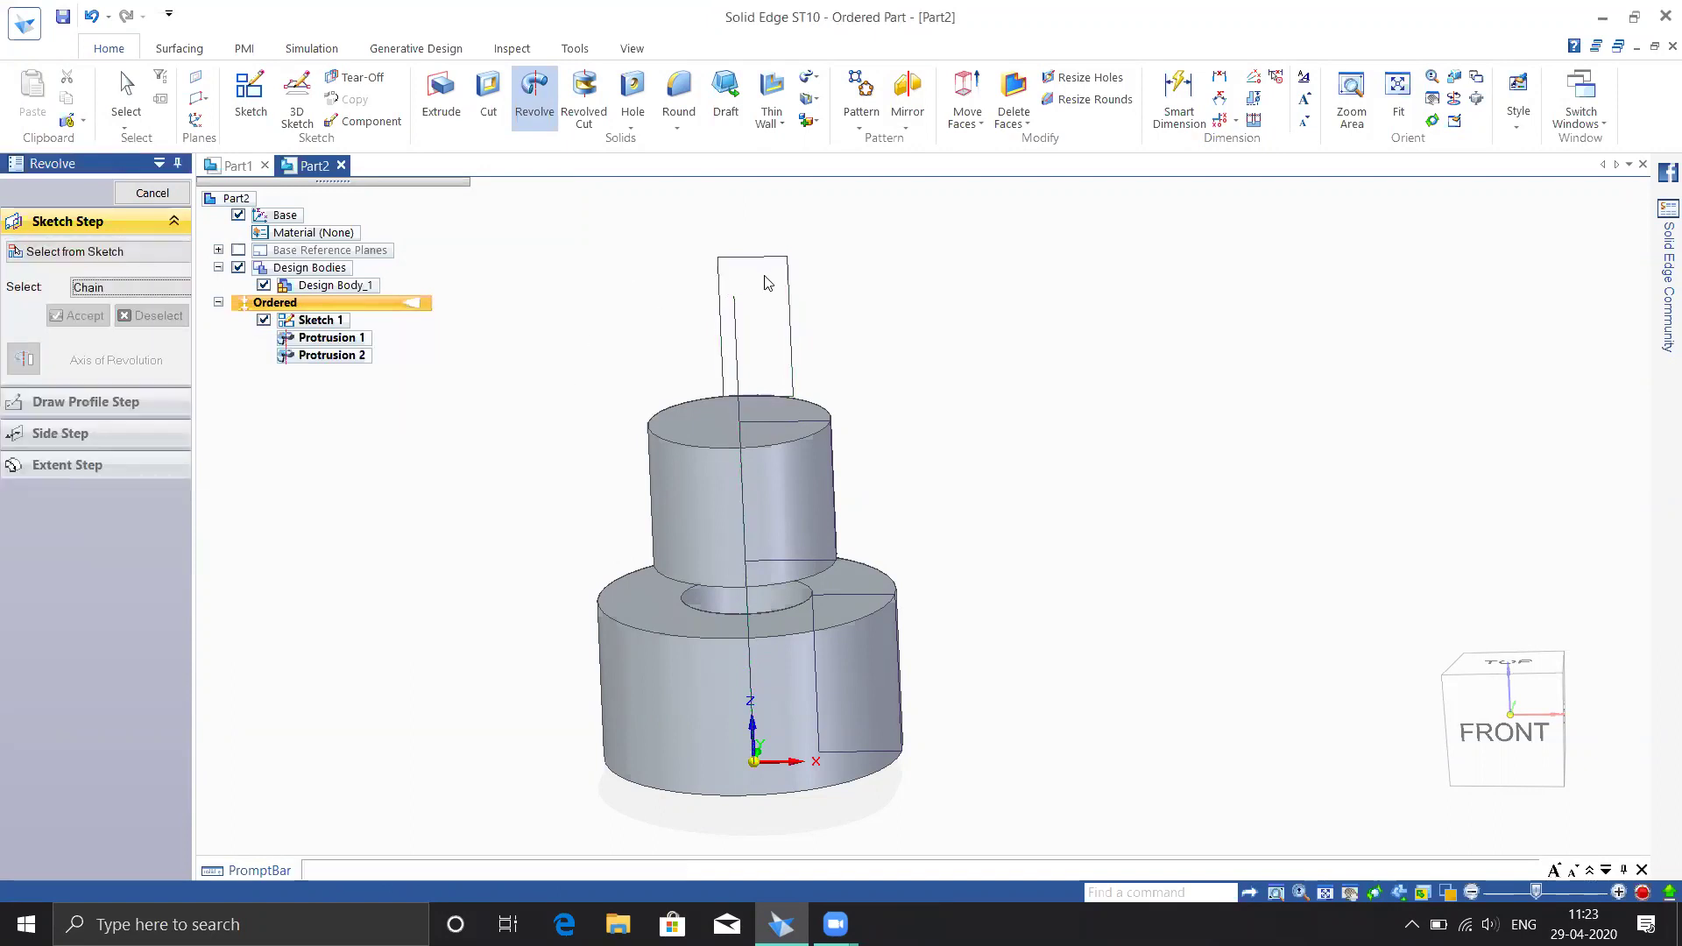
{"action": "middle_click_drag", "start_coordinate": [982, 421], "coordinate": [885, 428]}
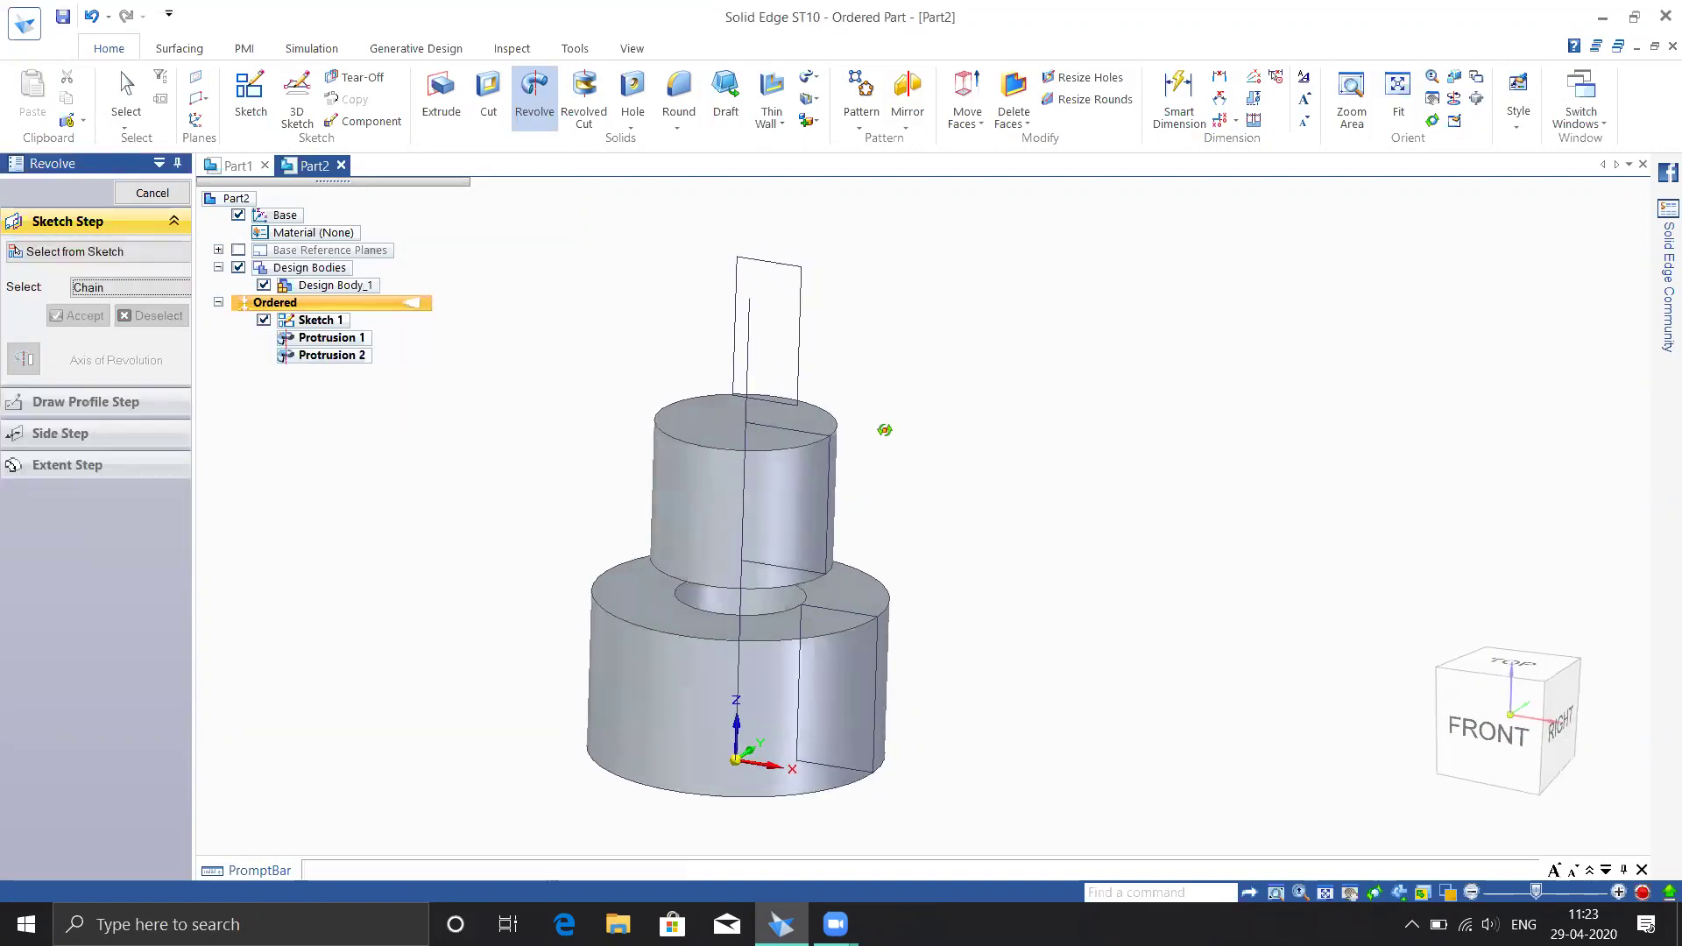
{"action": "middle_click_drag", "start_coordinate": [906, 501], "coordinate": [881, 597]}
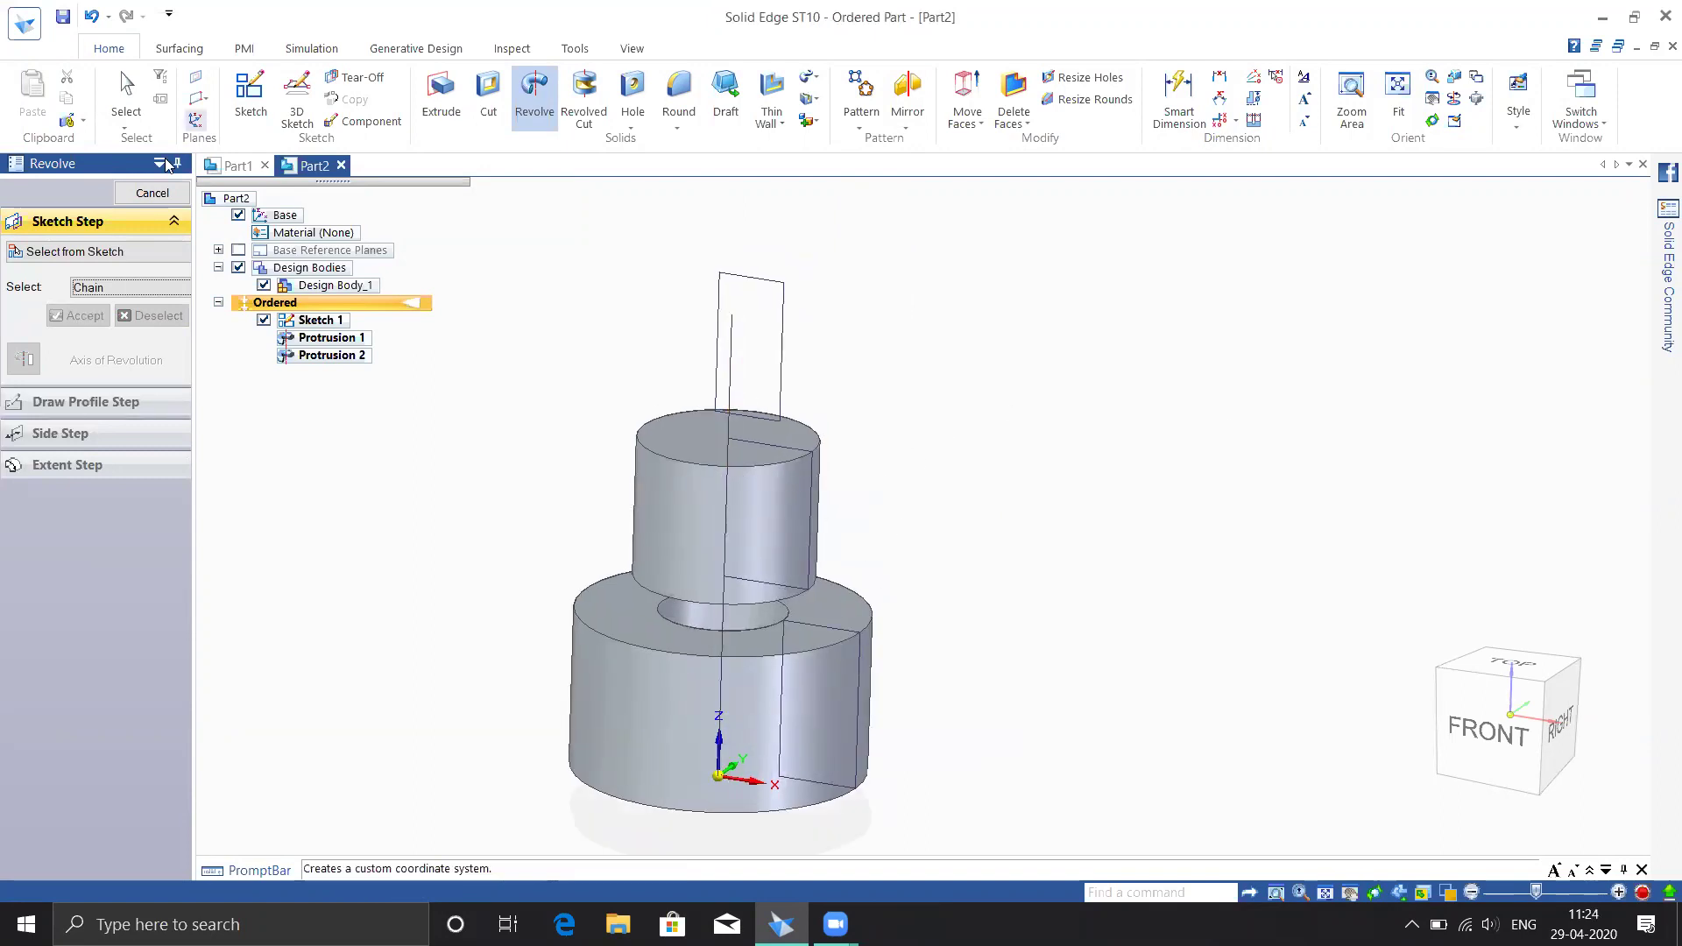
{"action": "left_click", "coordinate": [140, 196]}
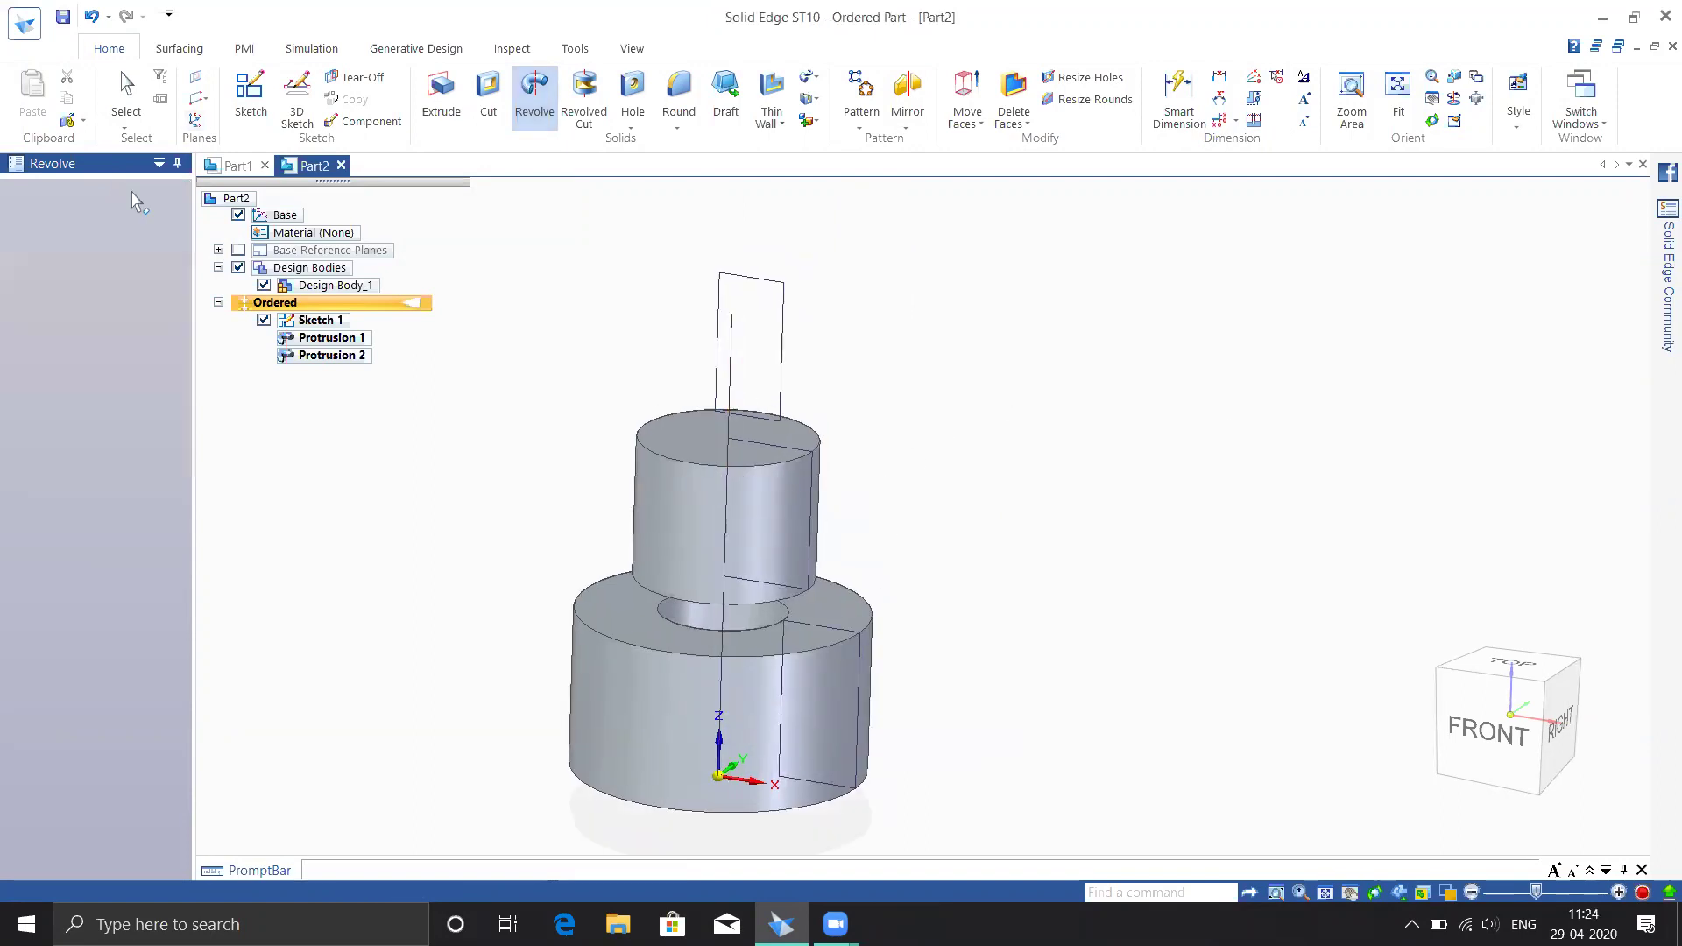
Create a new, empty ordered part document
{"action": "left_click", "coordinate": [27, 27]}
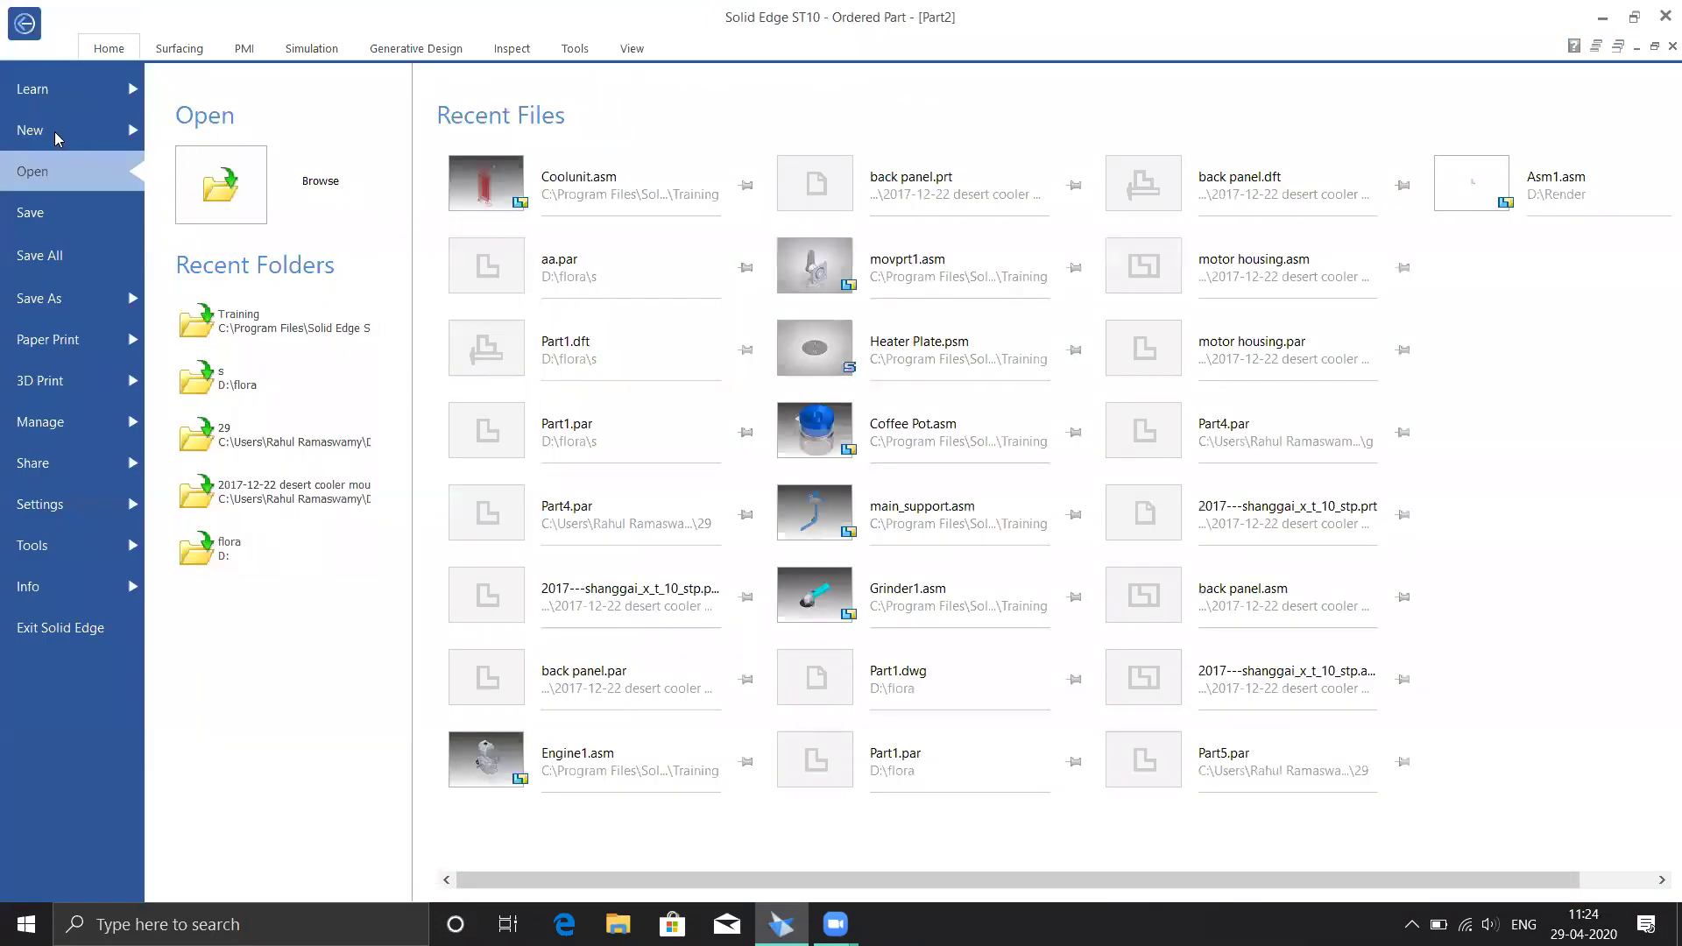
{"action": "left_click", "coordinate": [57, 138]}
{"action": "left_click", "coordinate": [383, 585]}
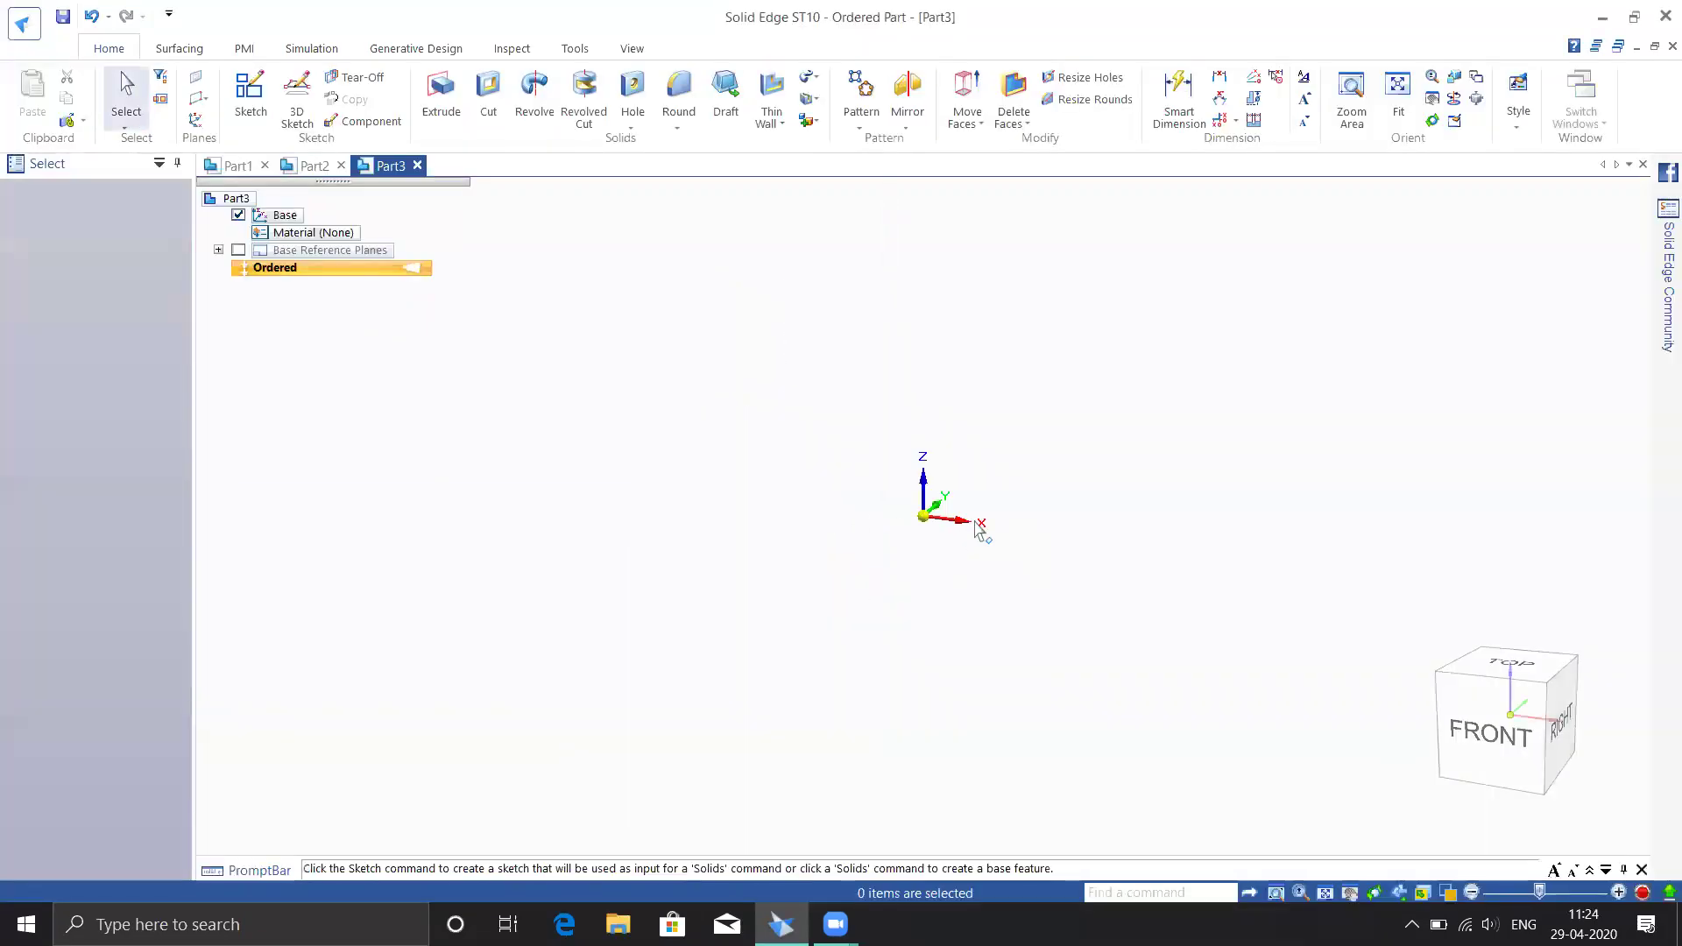
On the front plane, sketch connected lines for a vertical left edge about 120 mm long, a lower edge with a raised middle, and a short right edge
{"action": "left_click", "coordinate": [248, 107]}
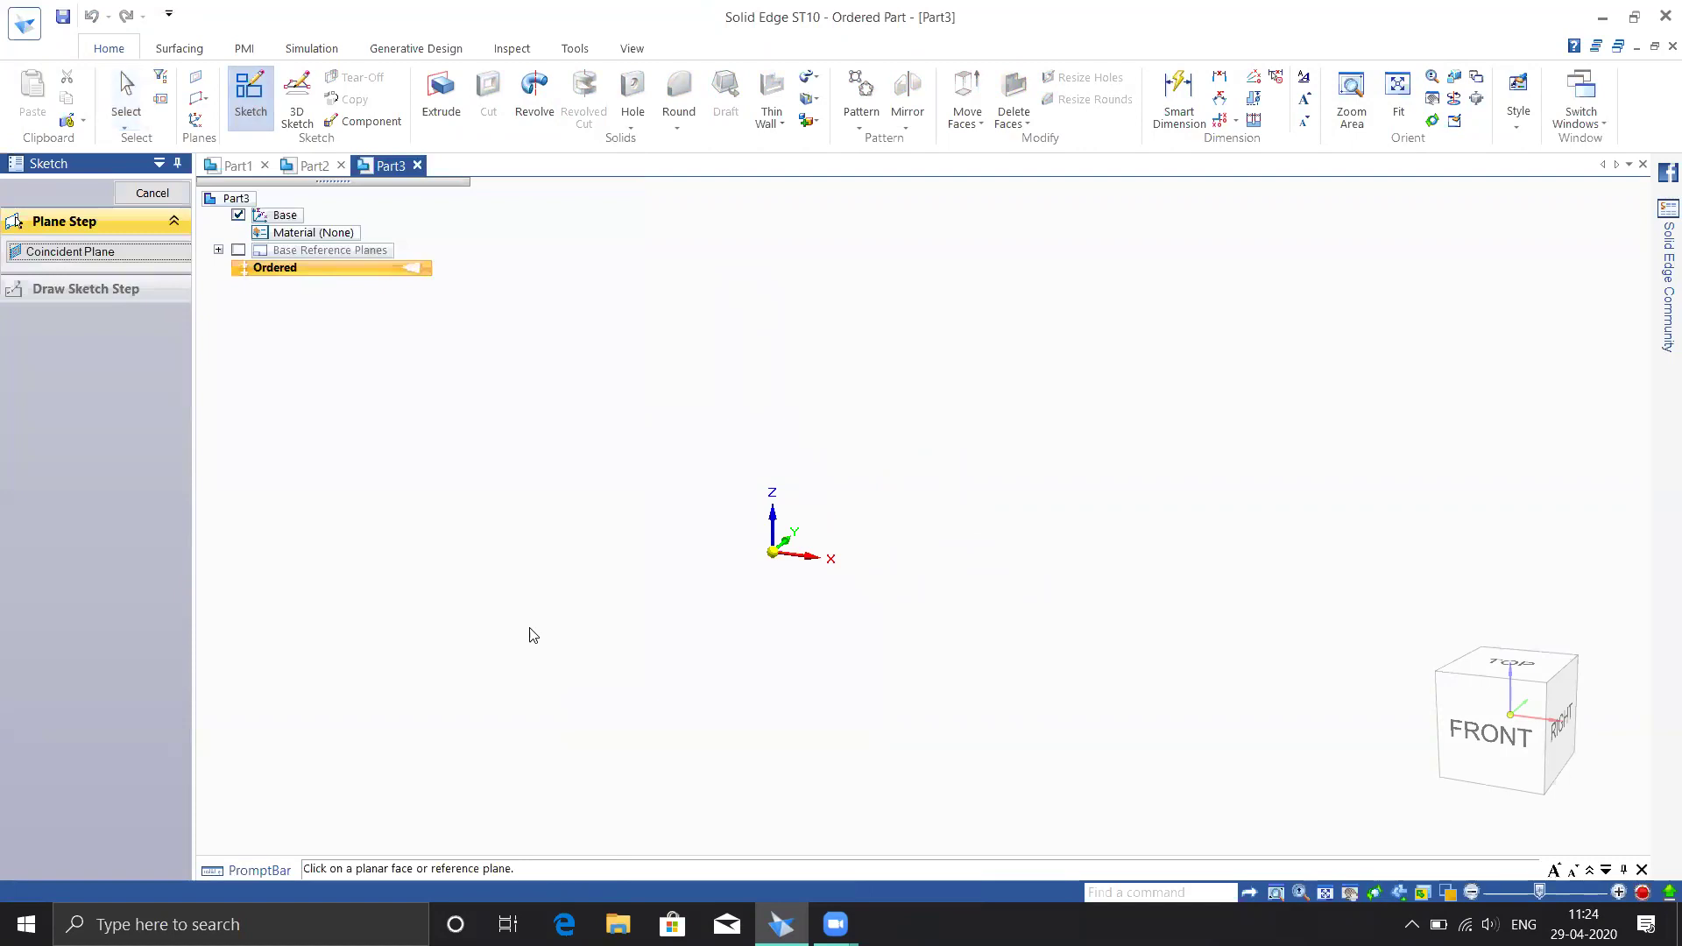
{"action": "left_click", "coordinate": [805, 536]}
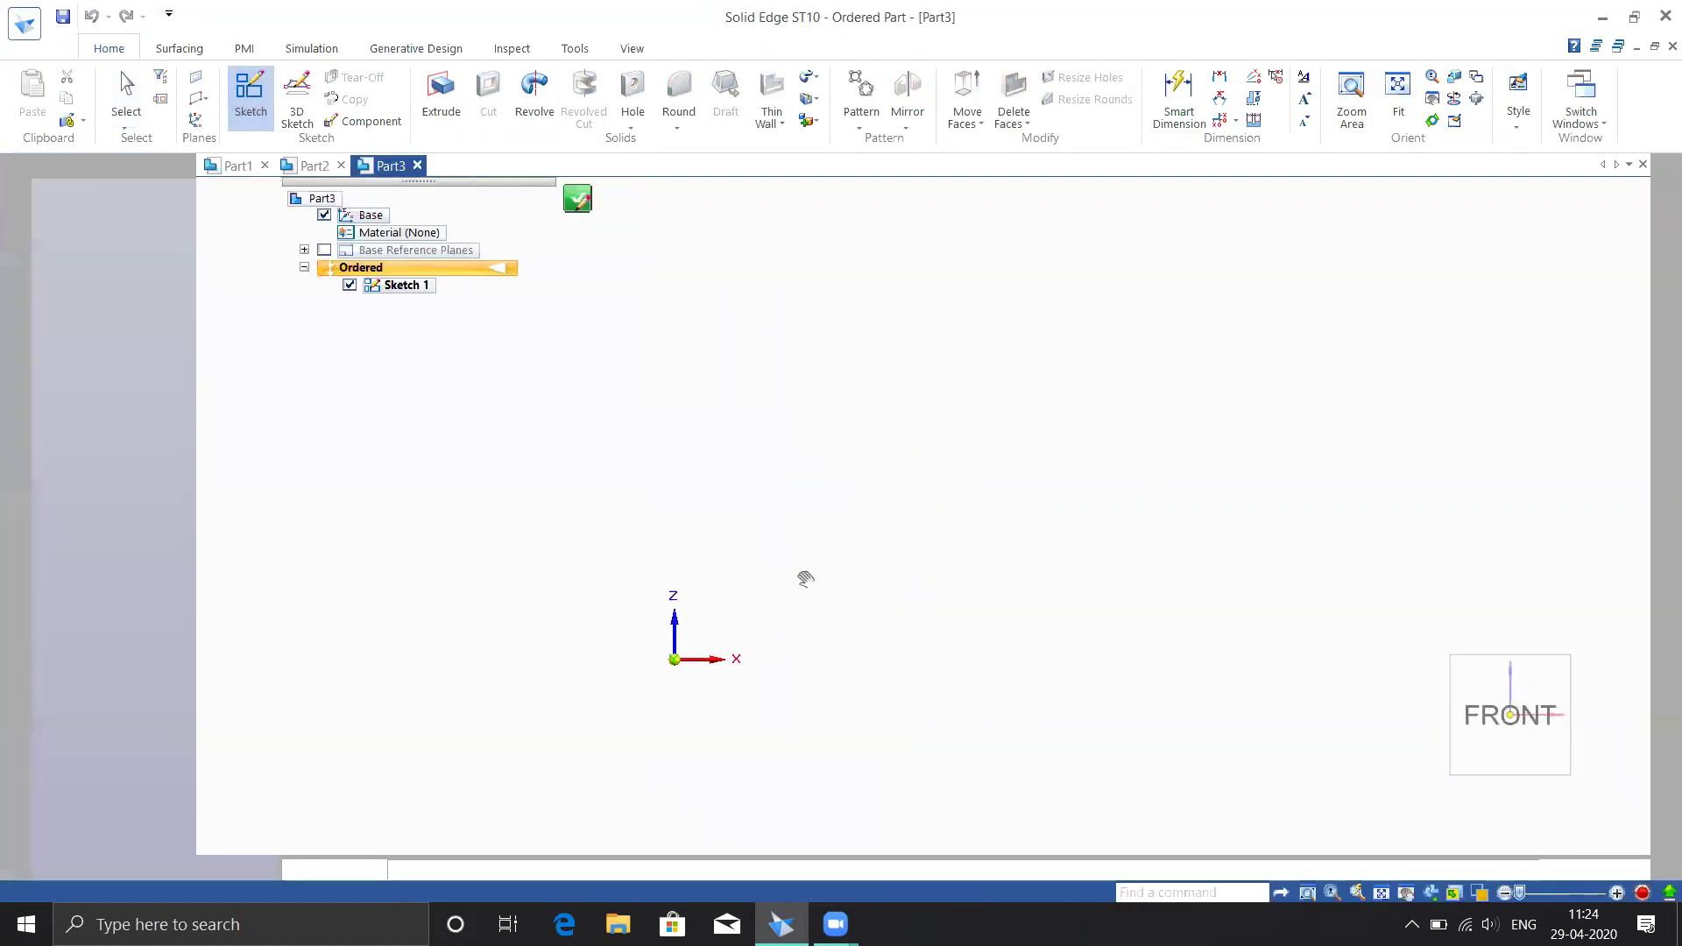
{"action": "left_click", "coordinate": [756, 309]}
{"action": "left_click", "coordinate": [758, 617]}
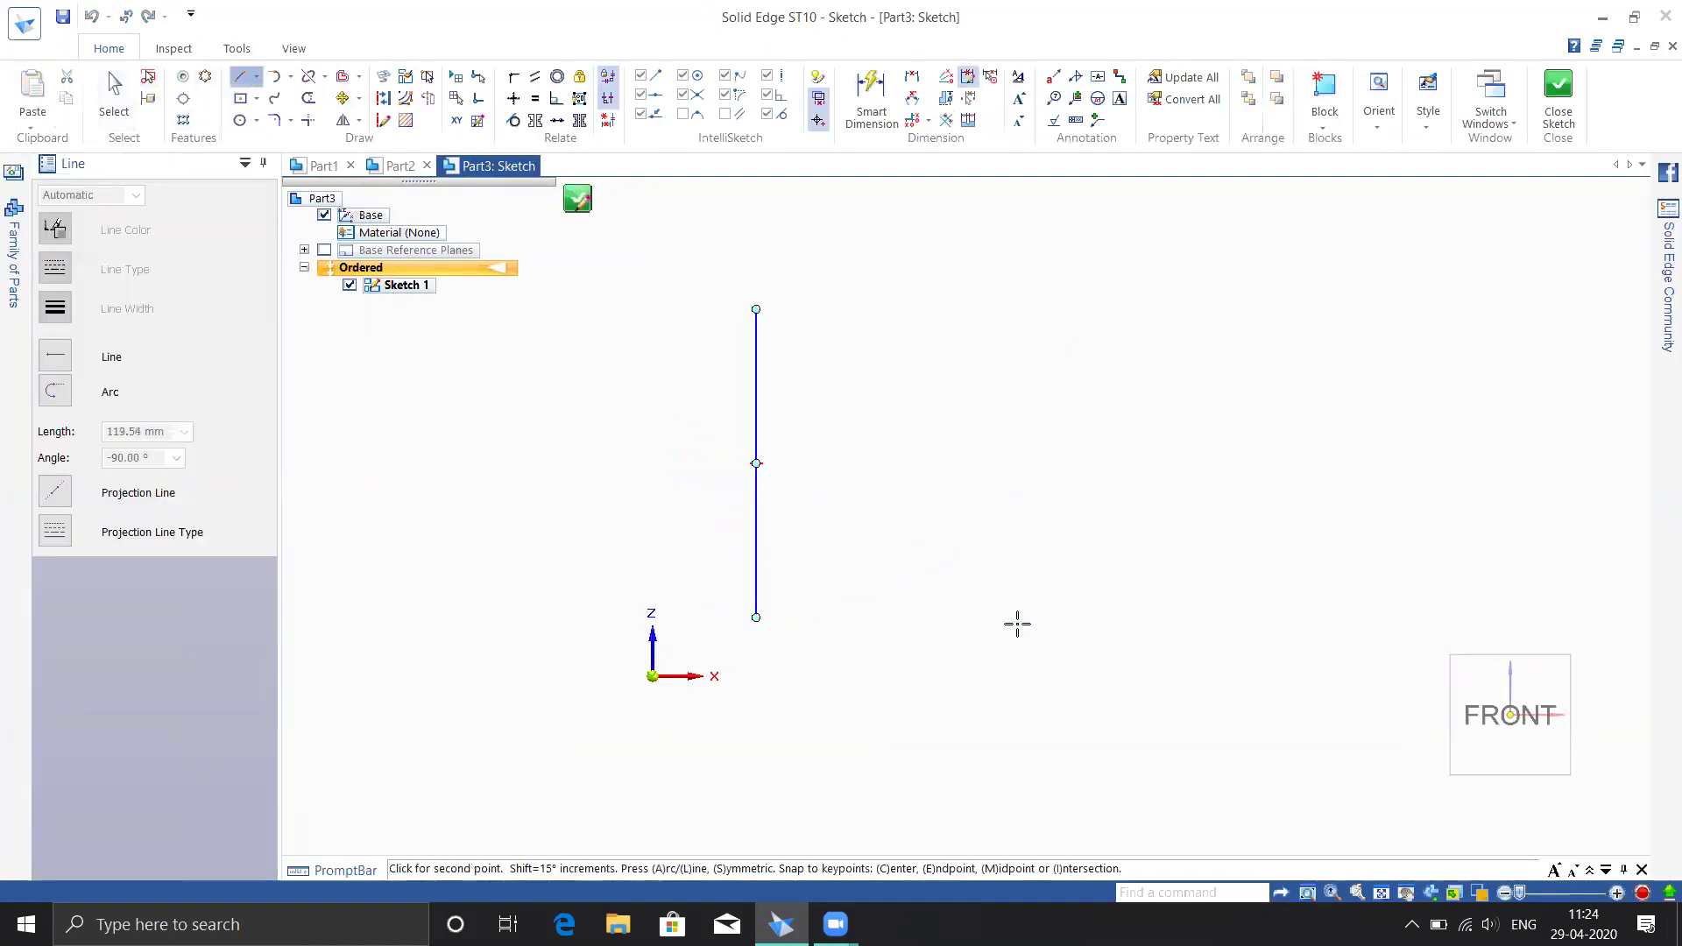
{"action": "left_click", "coordinate": [1017, 616]}
{"action": "left_click", "coordinate": [1063, 551]}
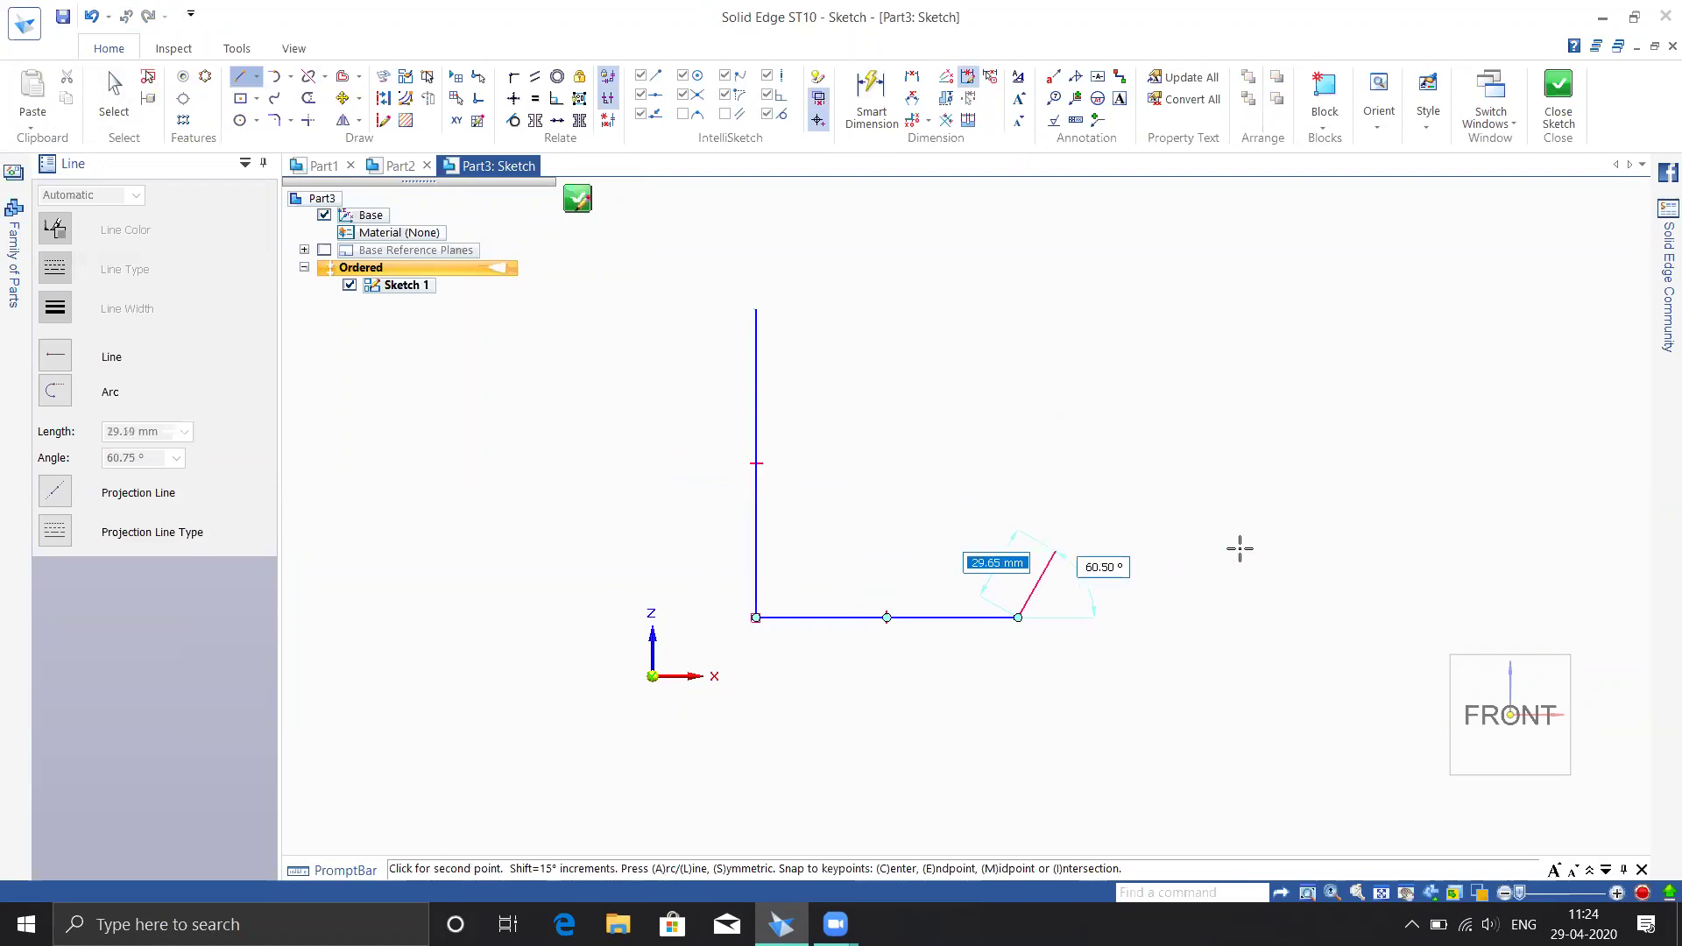
{"action": "left_click", "coordinate": [1325, 557]}
{"action": "left_click", "coordinate": [1376, 637]}
{"action": "left_click", "coordinate": [1584, 637]}
{"action": "left_click", "coordinate": [1576, 584]}
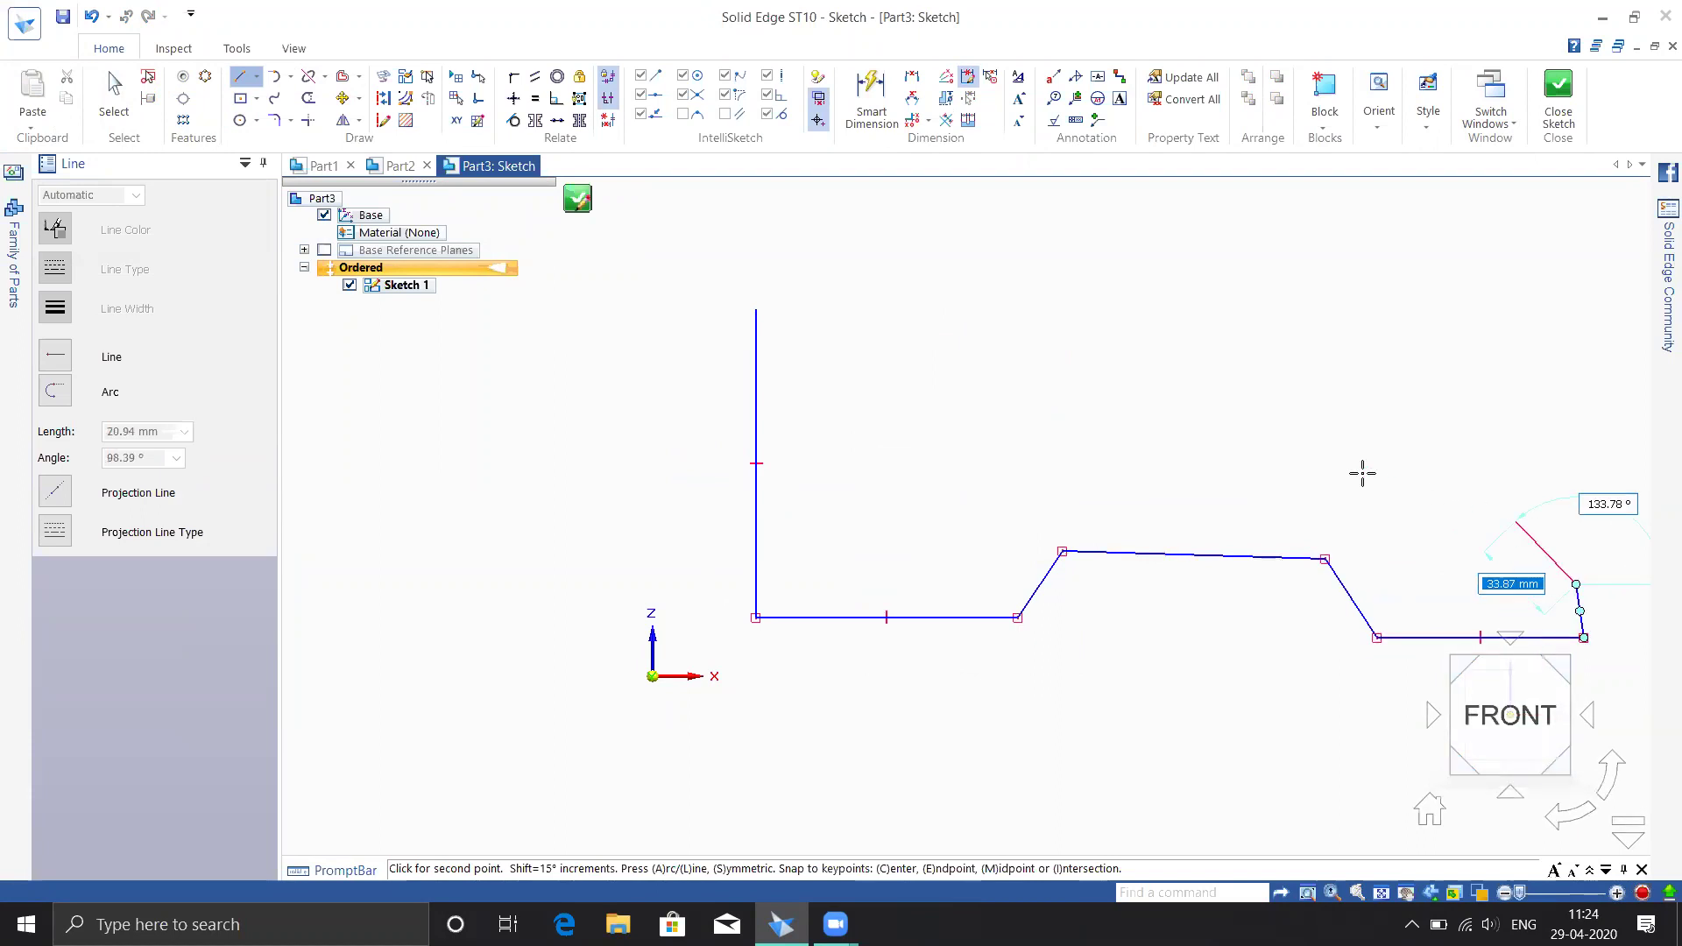
Close the profile with a sloping line, a horizontal line about 102 mm long, a riser about 39 mm high, and a rectangular notch
{"action": "left_click", "coordinate": [1179, 410]}
{"action": "left_click", "coordinate": [916, 410]}
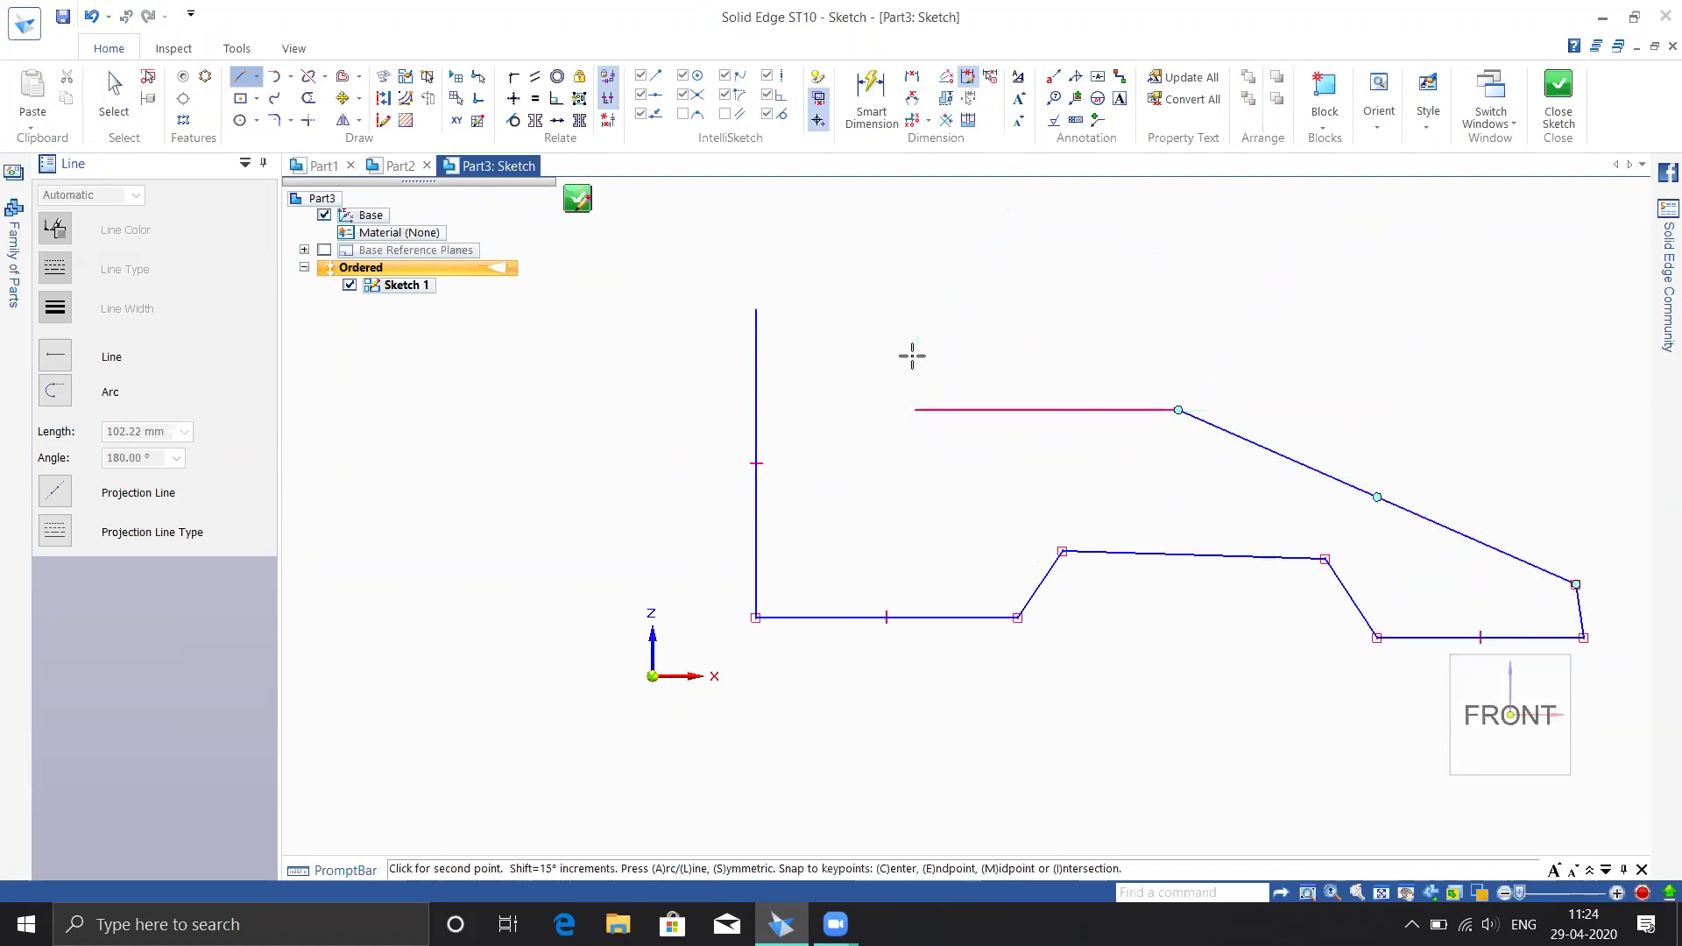
{"action": "left_click", "coordinate": [916, 308]}
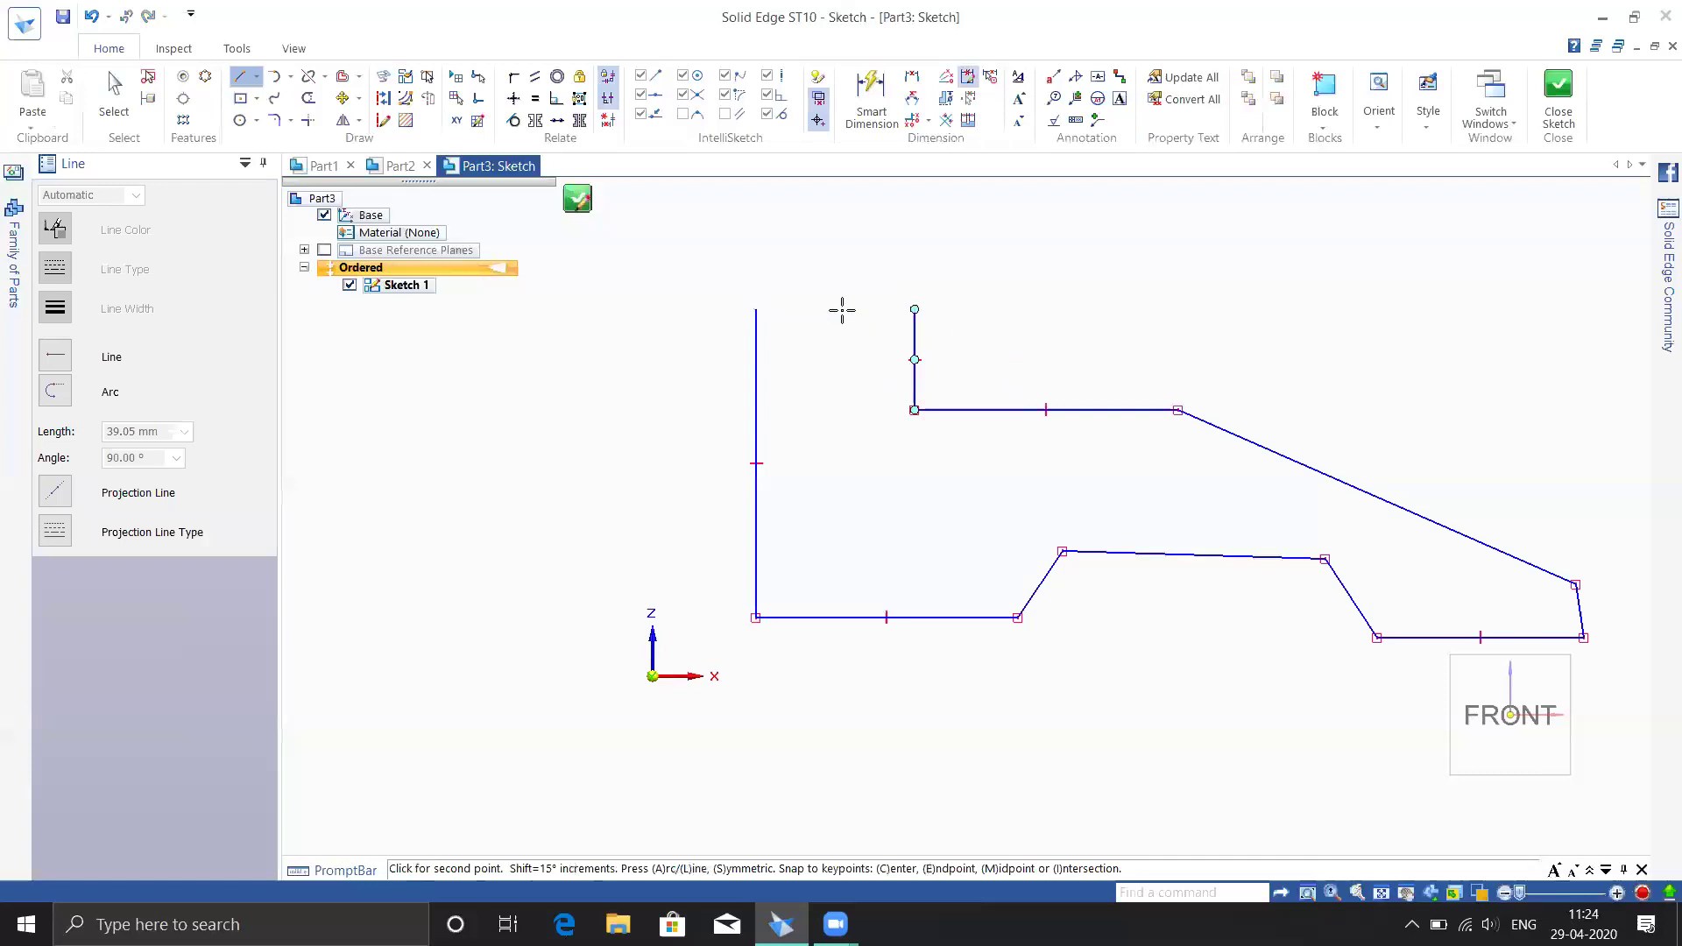
{"action": "left_click", "coordinate": [859, 309]}
{"action": "left_click", "coordinate": [860, 384]}
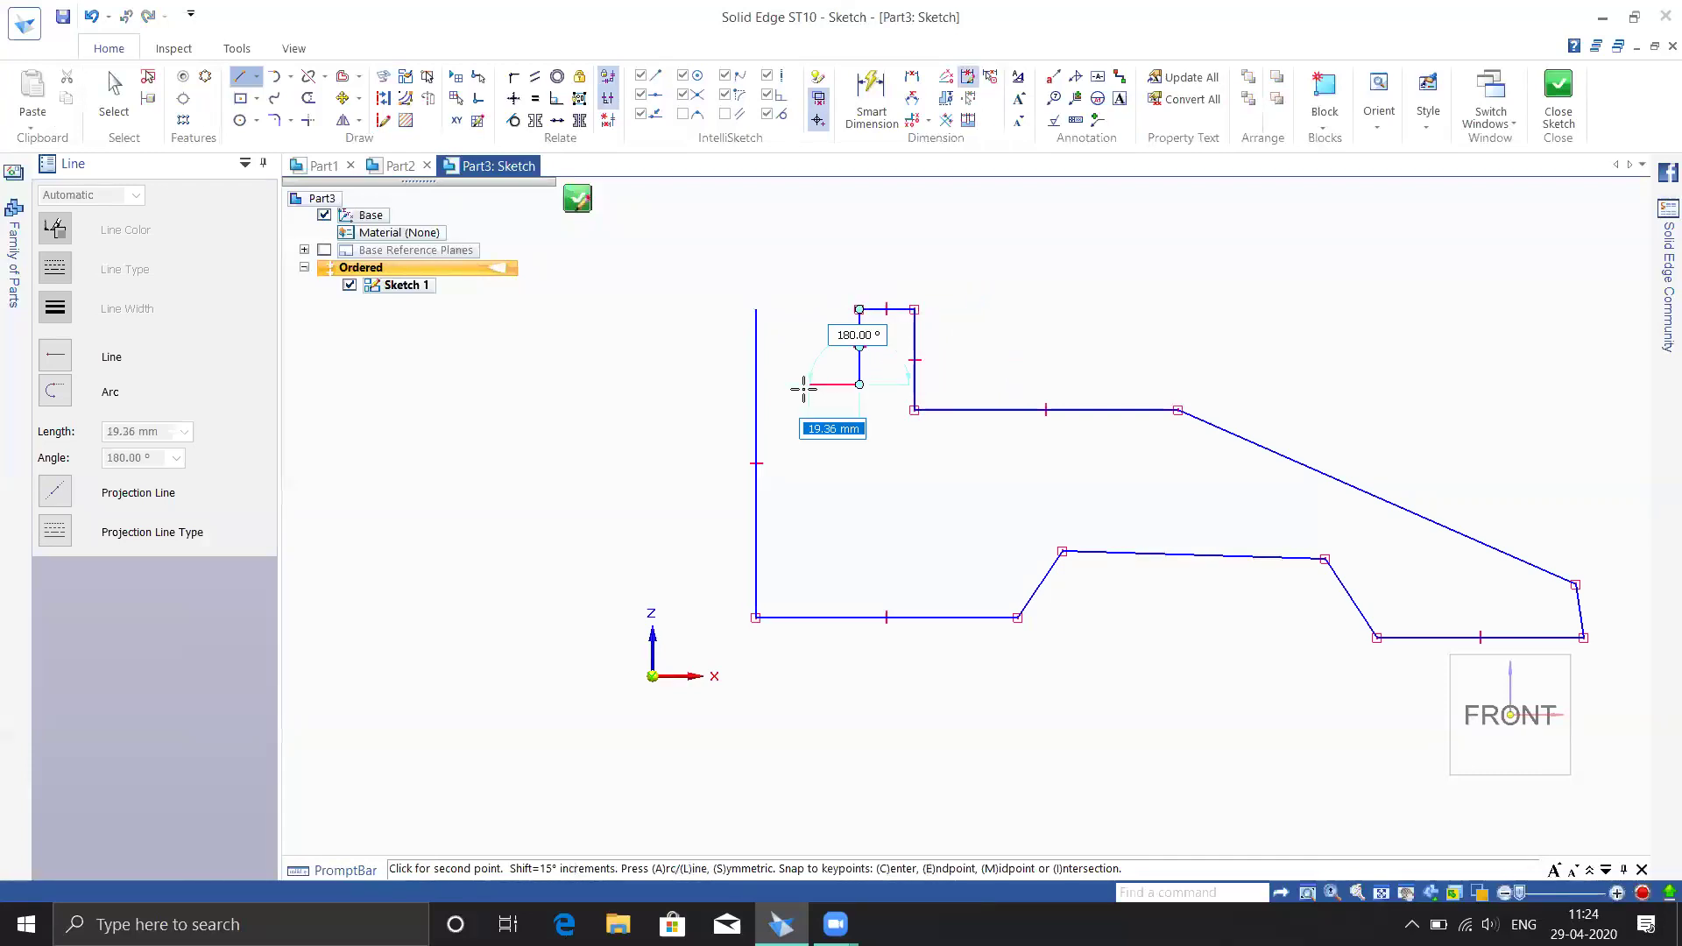
{"action": "left_click", "coordinate": [799, 384]}
{"action": "left_click", "coordinate": [799, 309]}
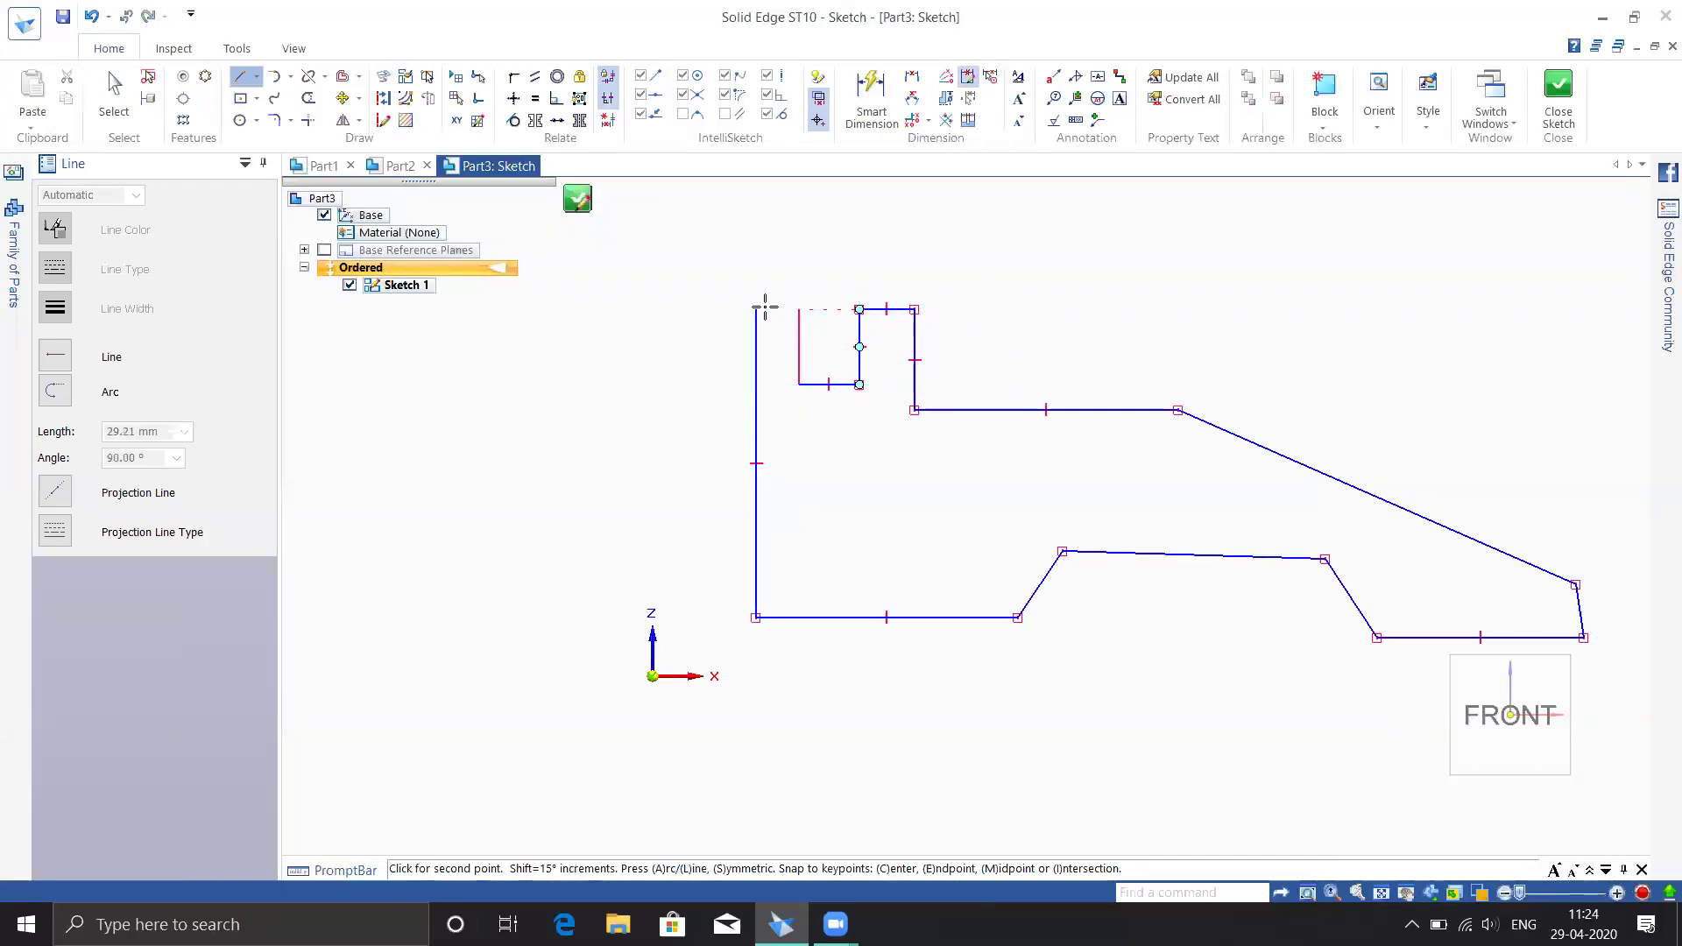
{"action": "left_click", "coordinate": [756, 309]}
{"action": "key", "text": "Escape"}
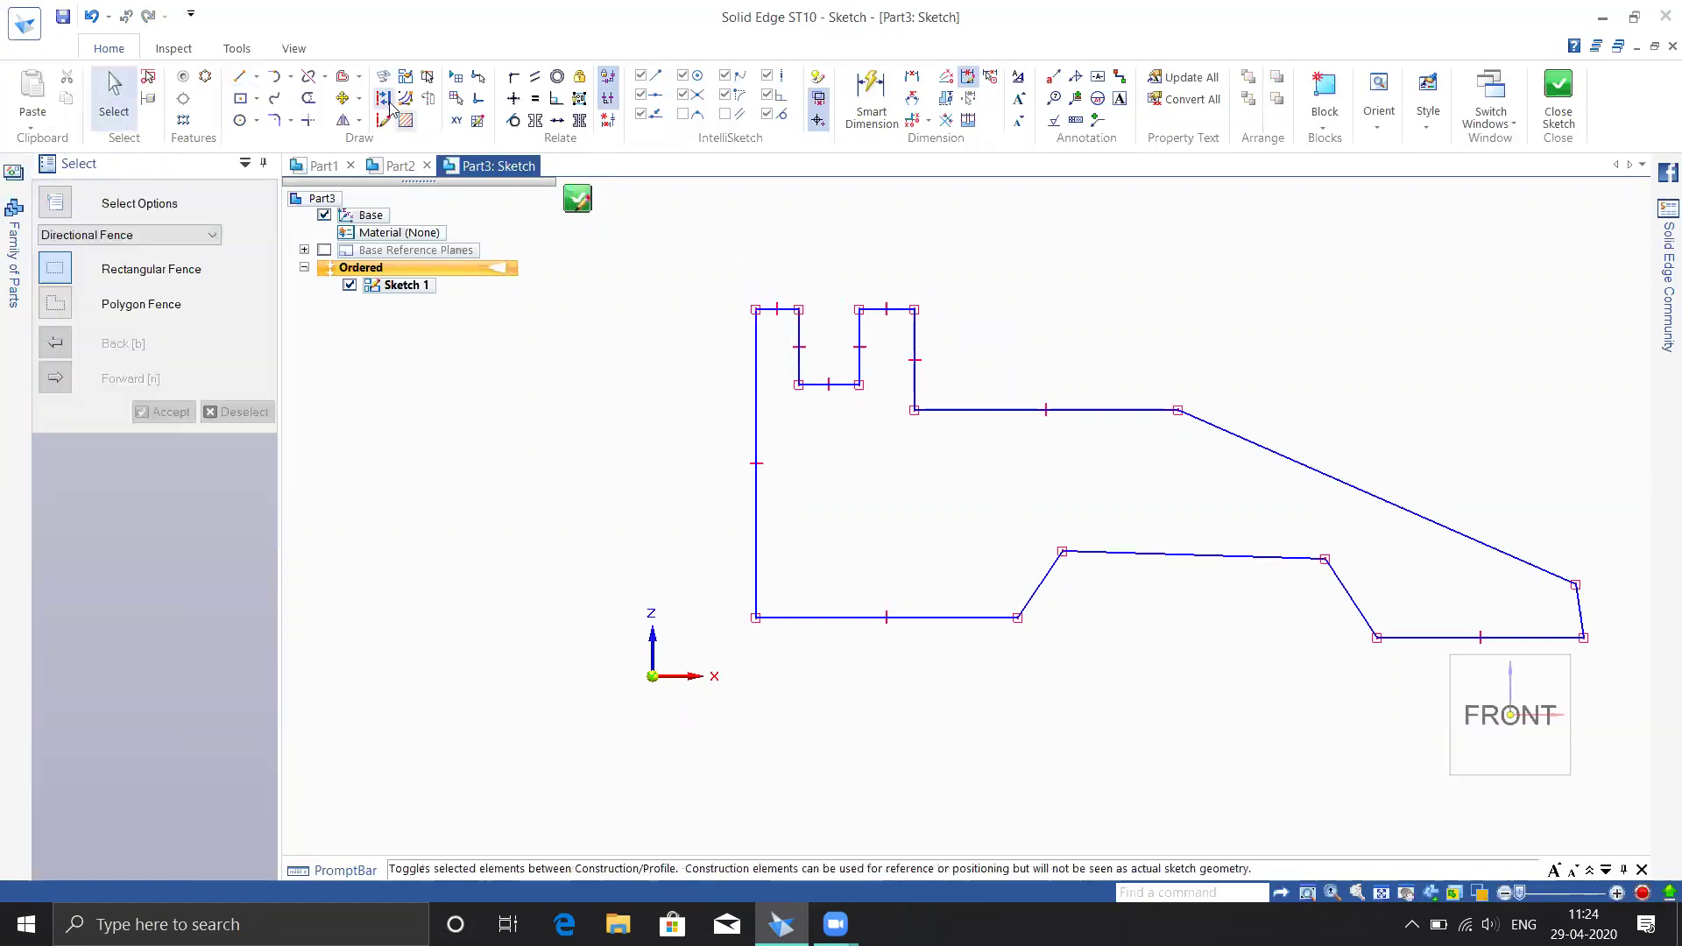
Apply a horizontal relation to the slightly tilted raised edge along the profile's bottom
{"action": "left_click", "coordinate": [514, 98]}
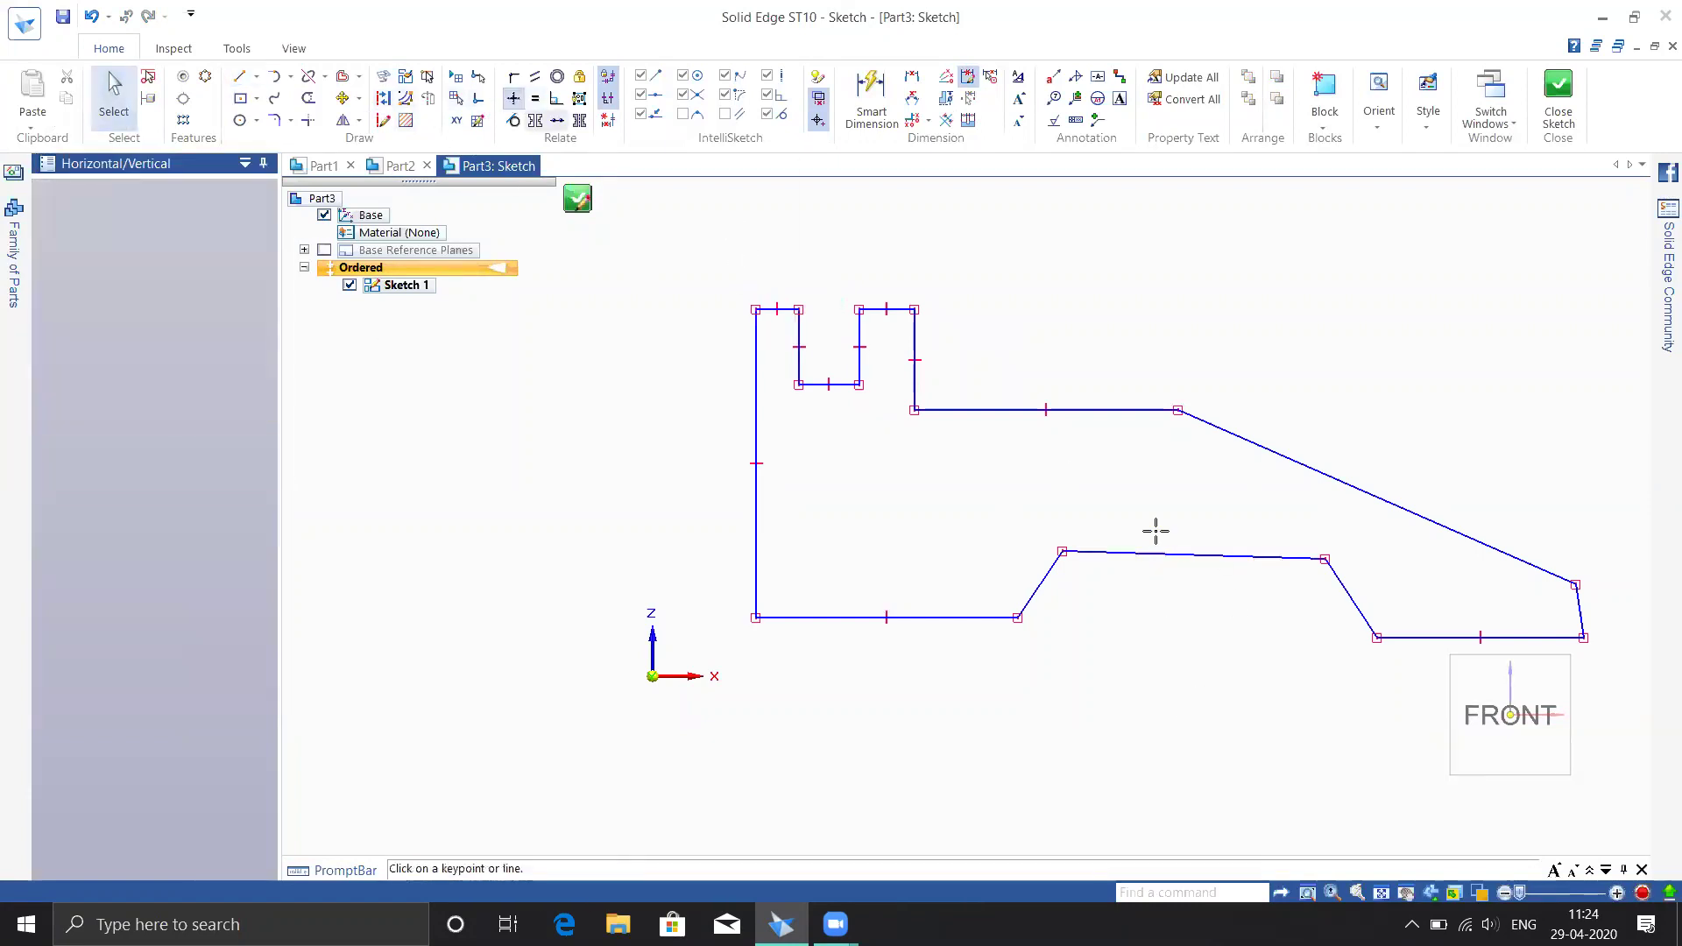
{"action": "left_click", "coordinate": [1259, 555]}
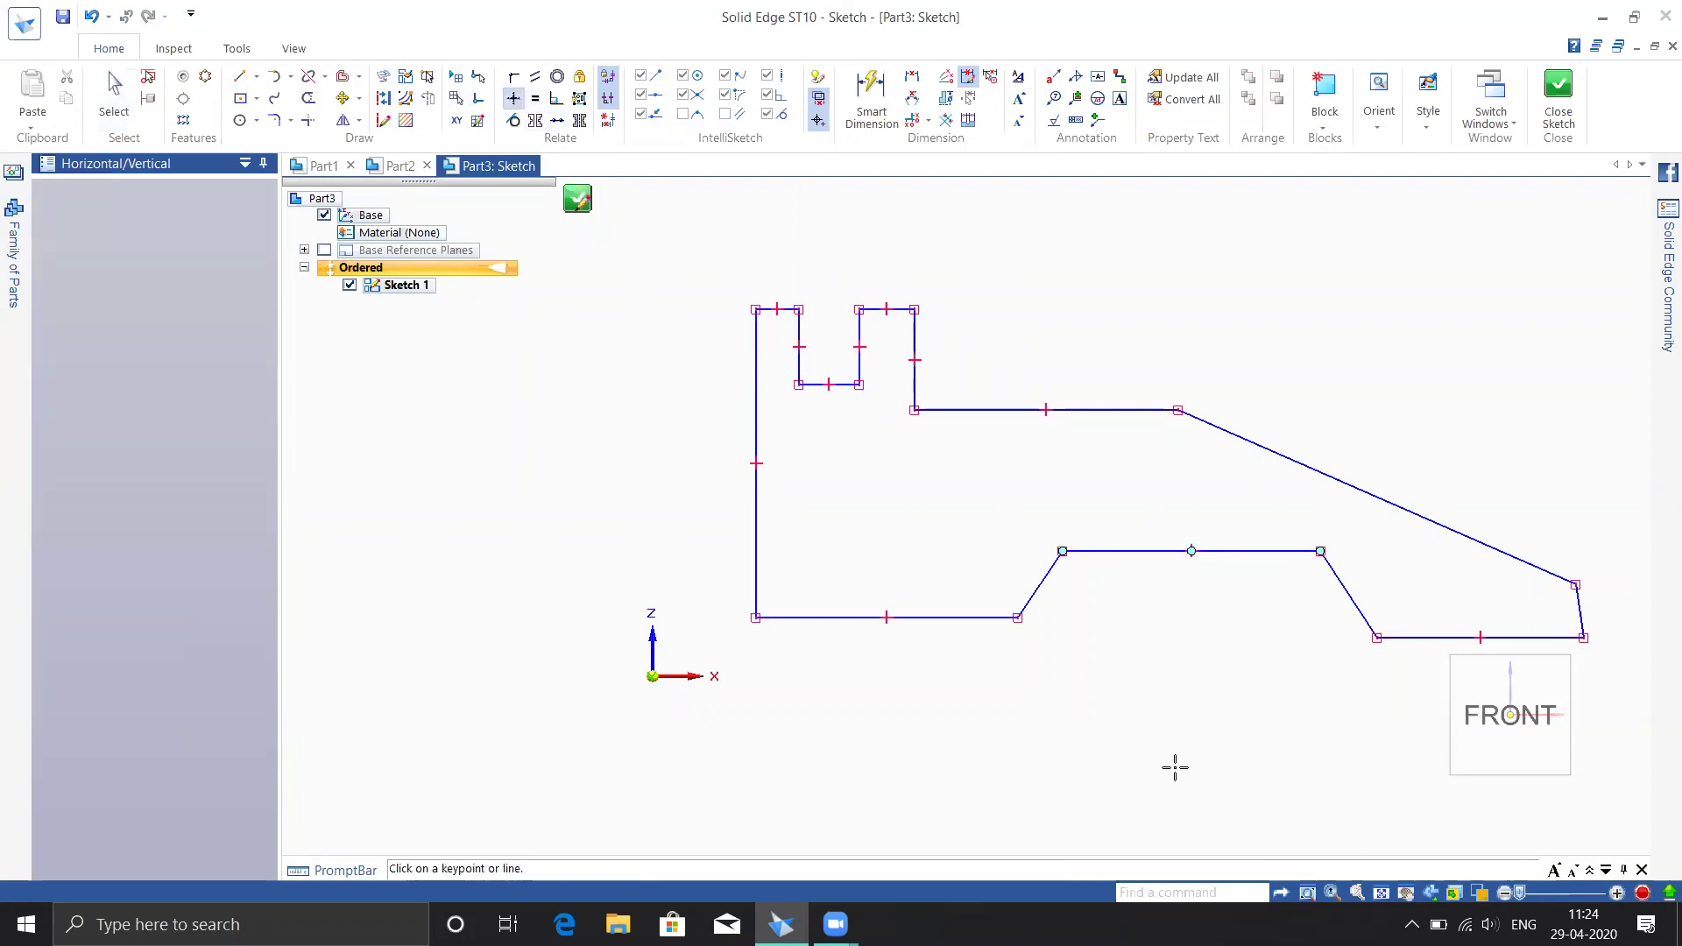
{"action": "key", "text": "Escape"}
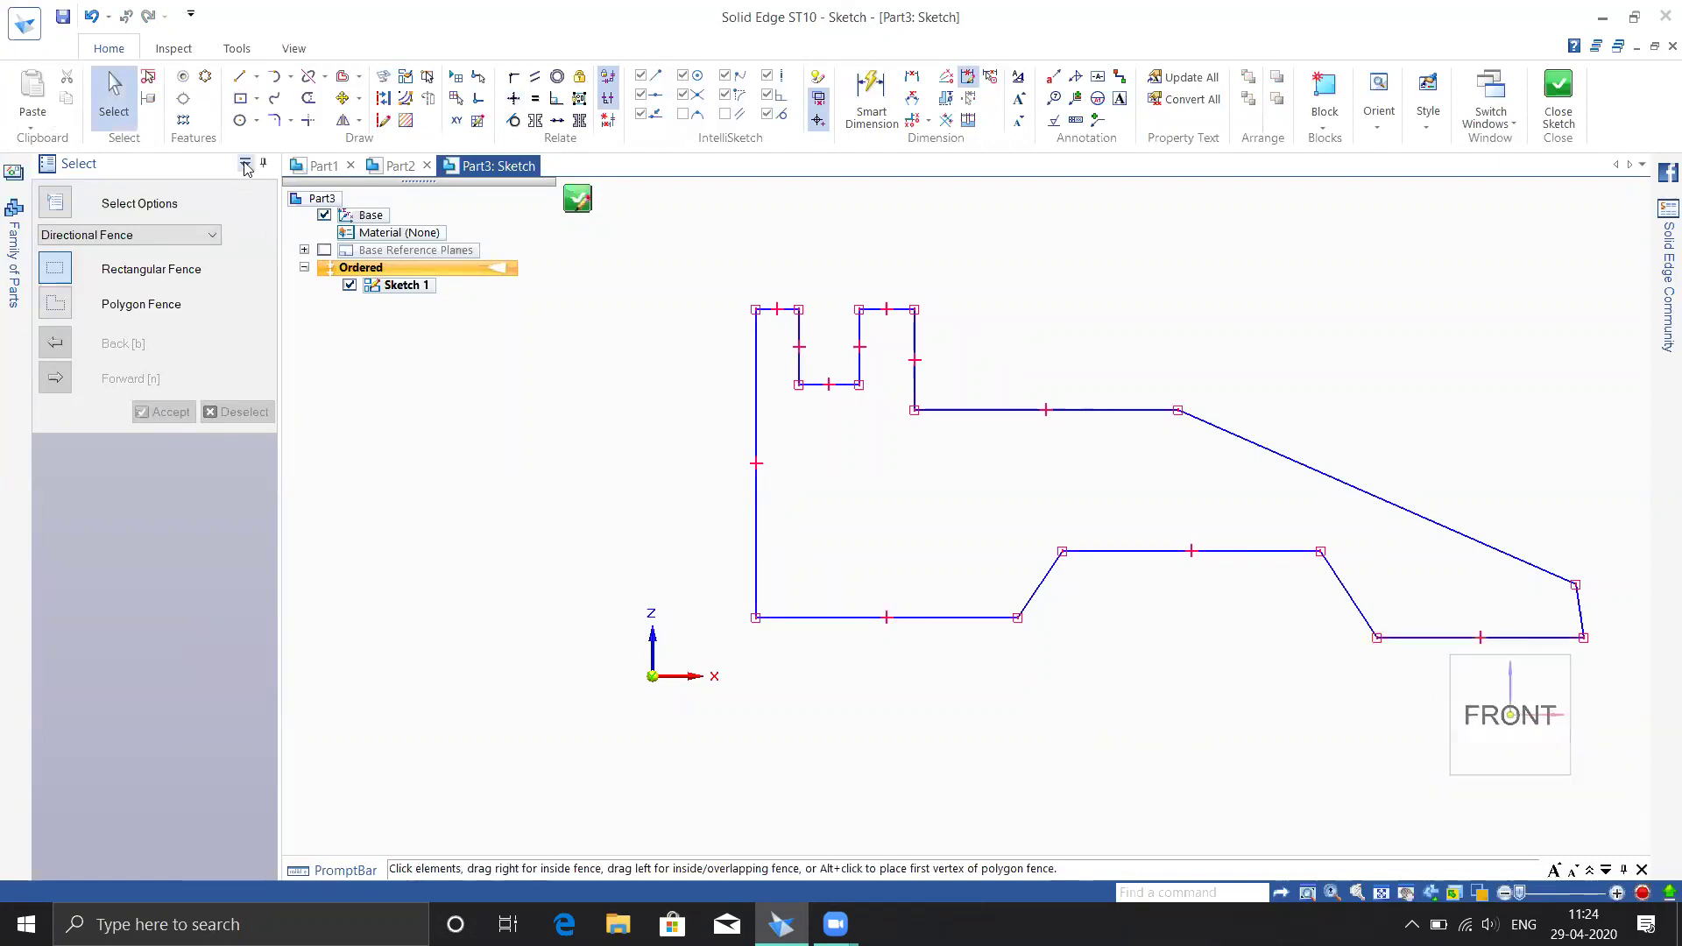
Sketch a separate vertical line to the left of the closed profile
{"action": "left_click", "coordinate": [240, 81]}
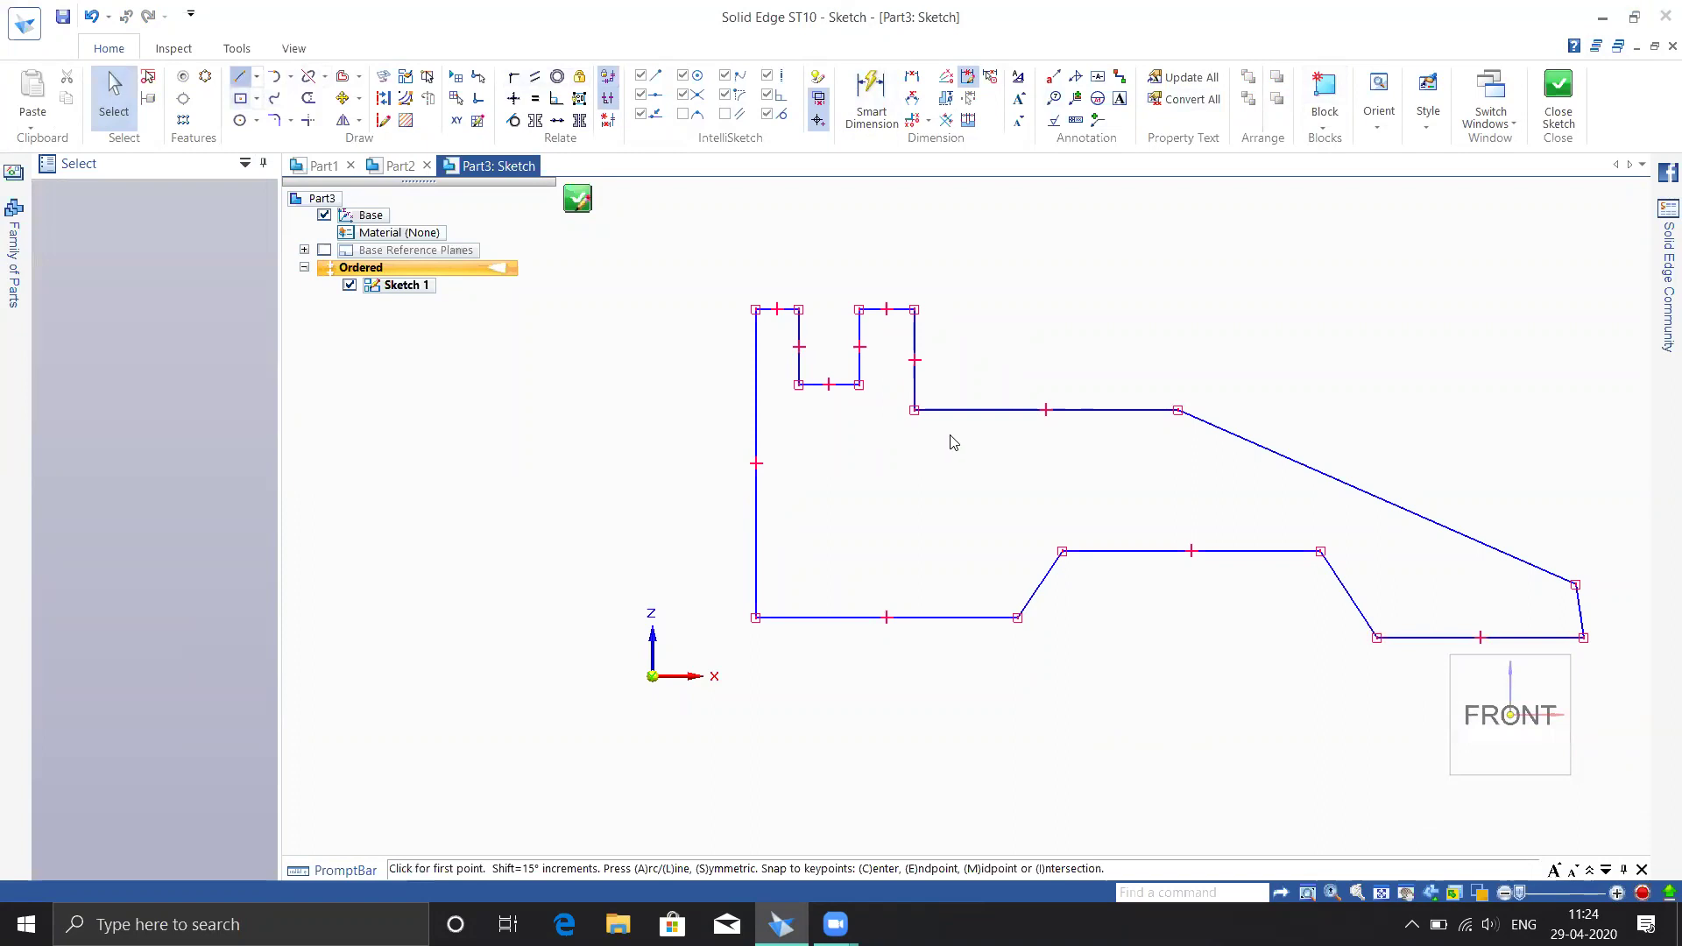
{"action": "scroll", "coordinate": [1069, 432], "scroll_direction": "down", "scroll_amount": 5}
{"action": "left_click", "coordinate": [759, 243]}
{"action": "left_click", "coordinate": [763, 502]}
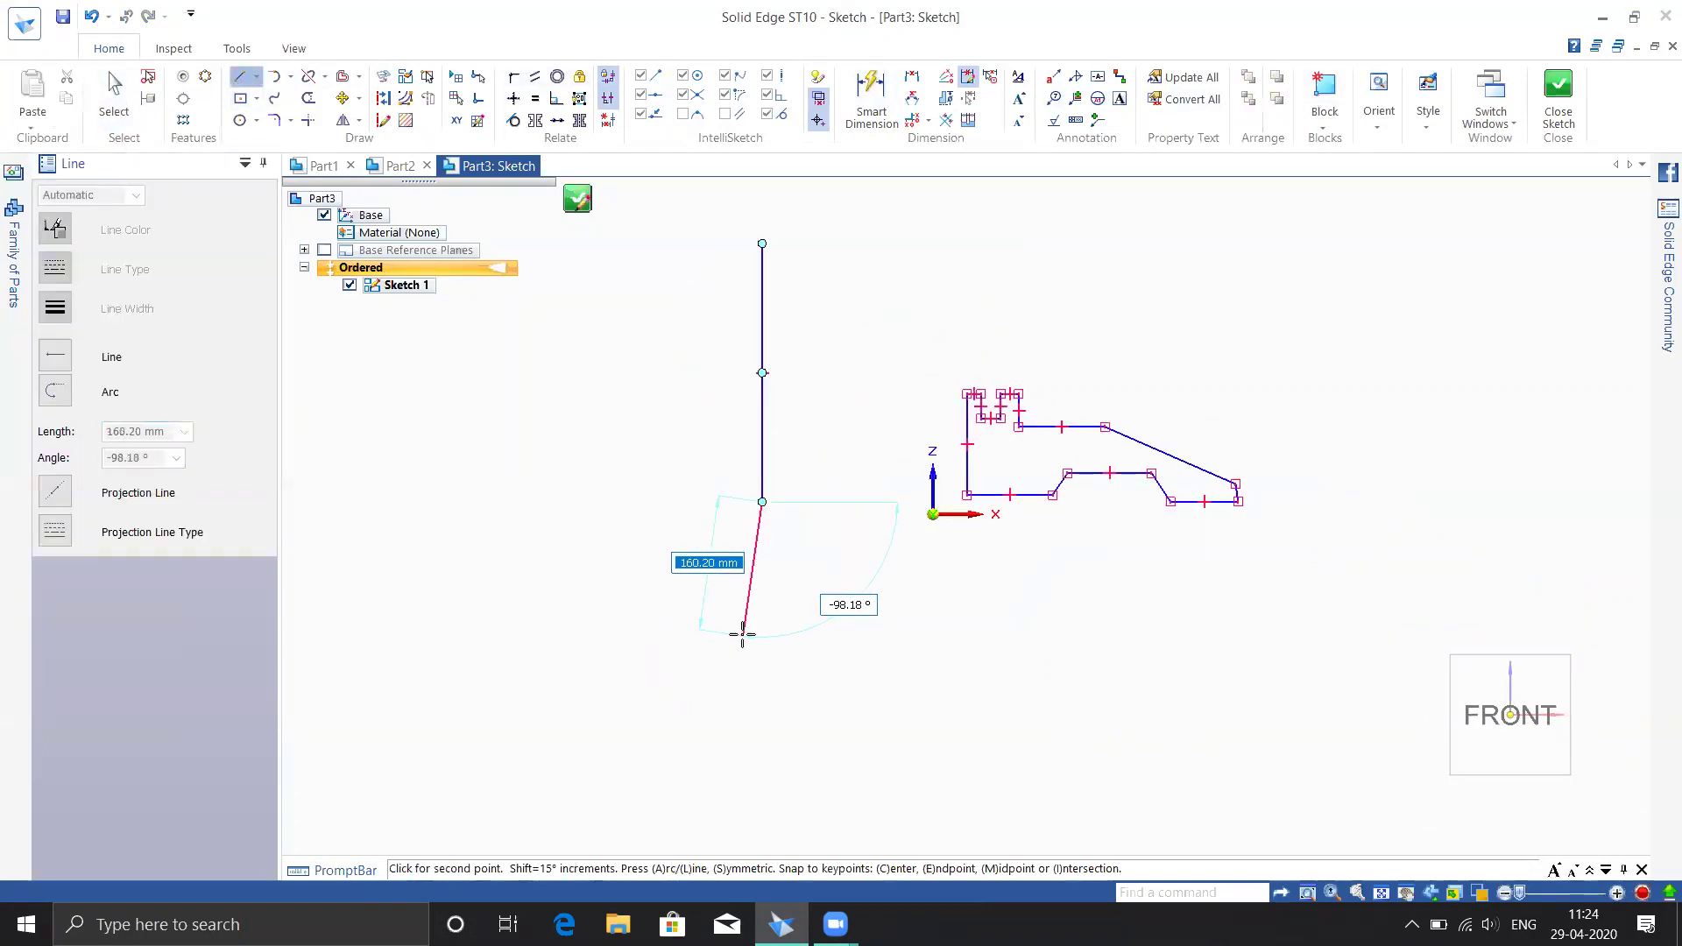
{"action": "right_click", "coordinate": [771, 661]}
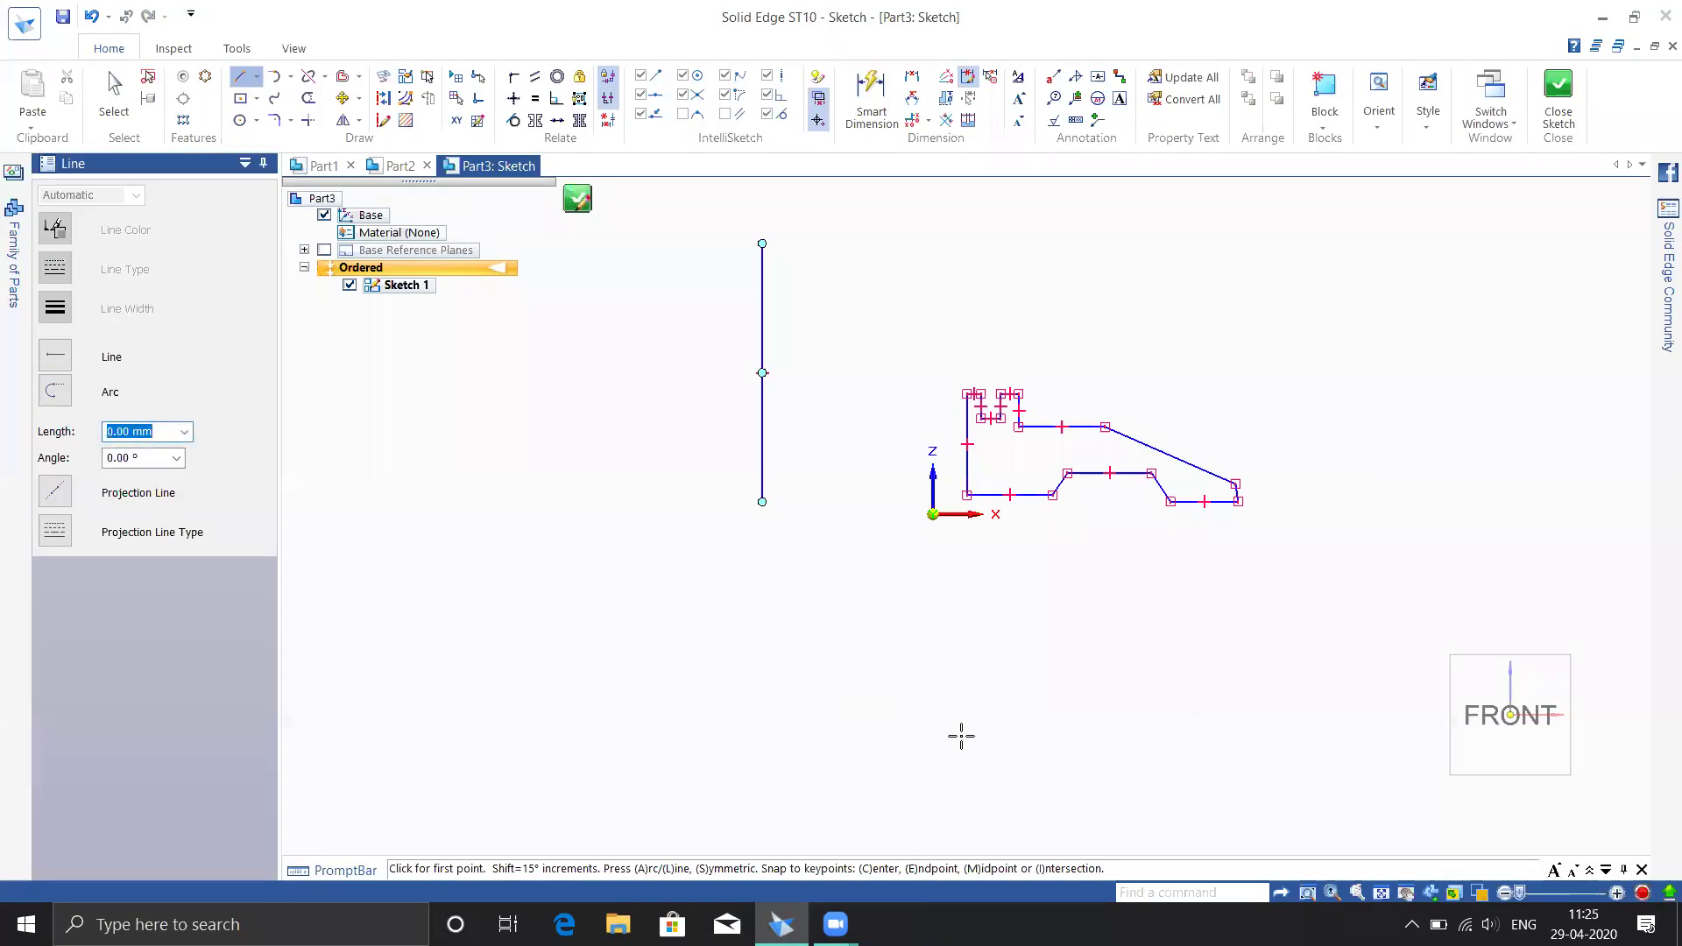
Sketch a horizontal line below the profile and a sloping line about 452 mm long at about -67° to its lower left
{"action": "middle_click_drag", "start_coordinate": [961, 736], "coordinate": [925, 658]}
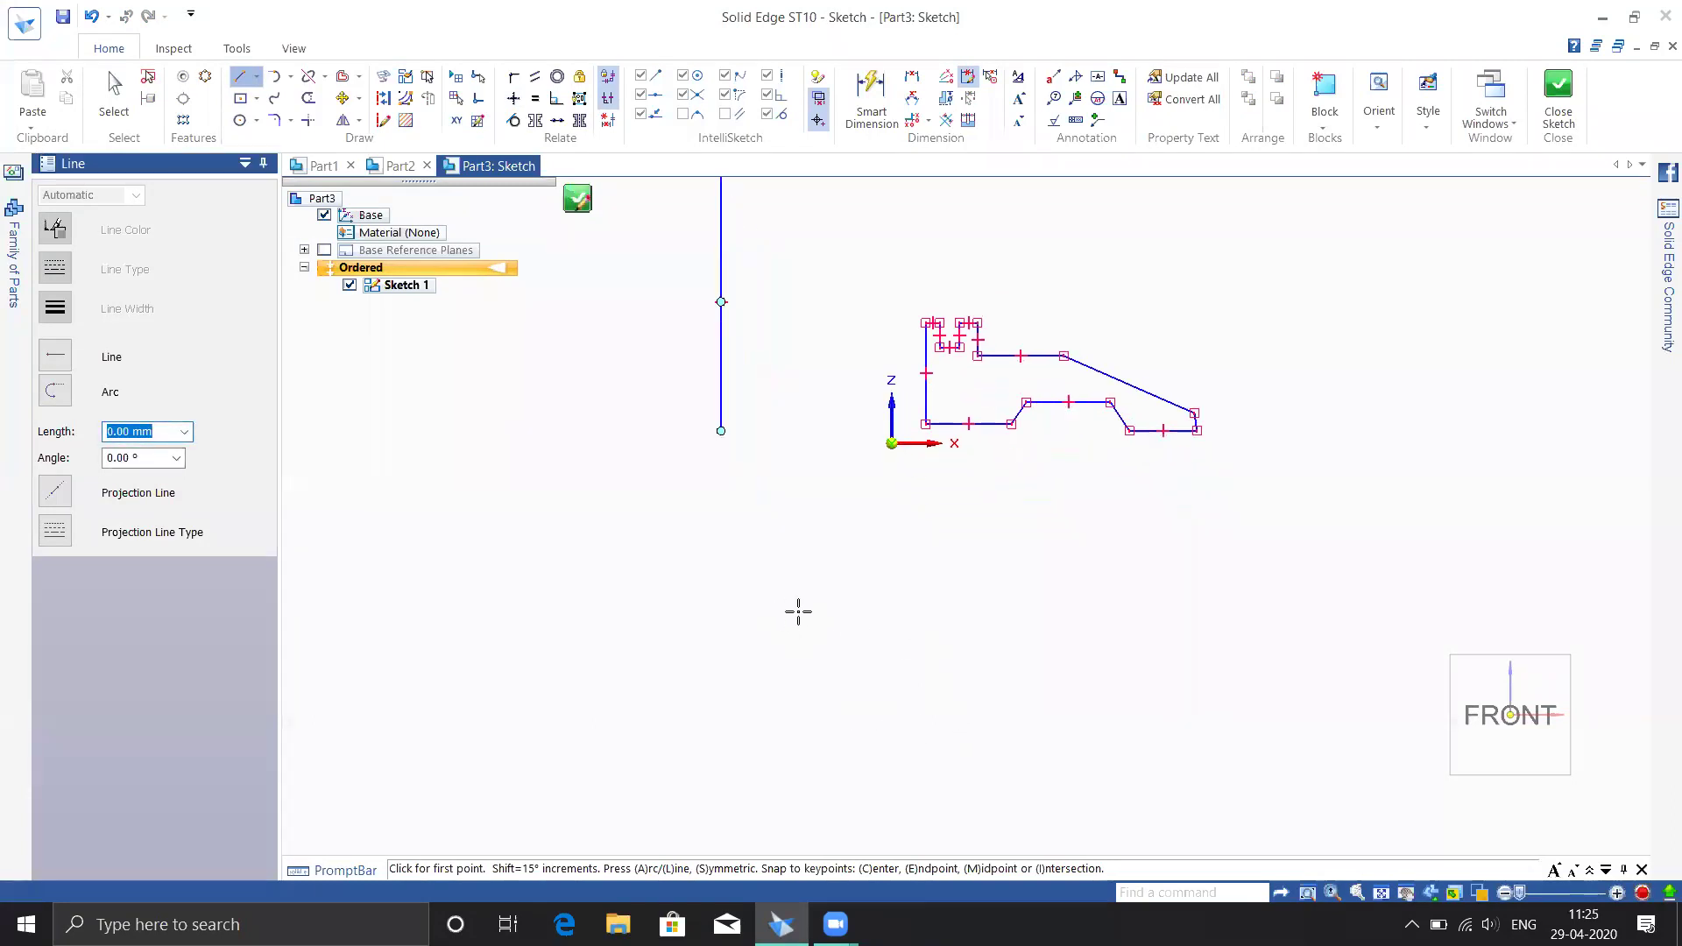
{"action": "left_click", "coordinate": [790, 640]}
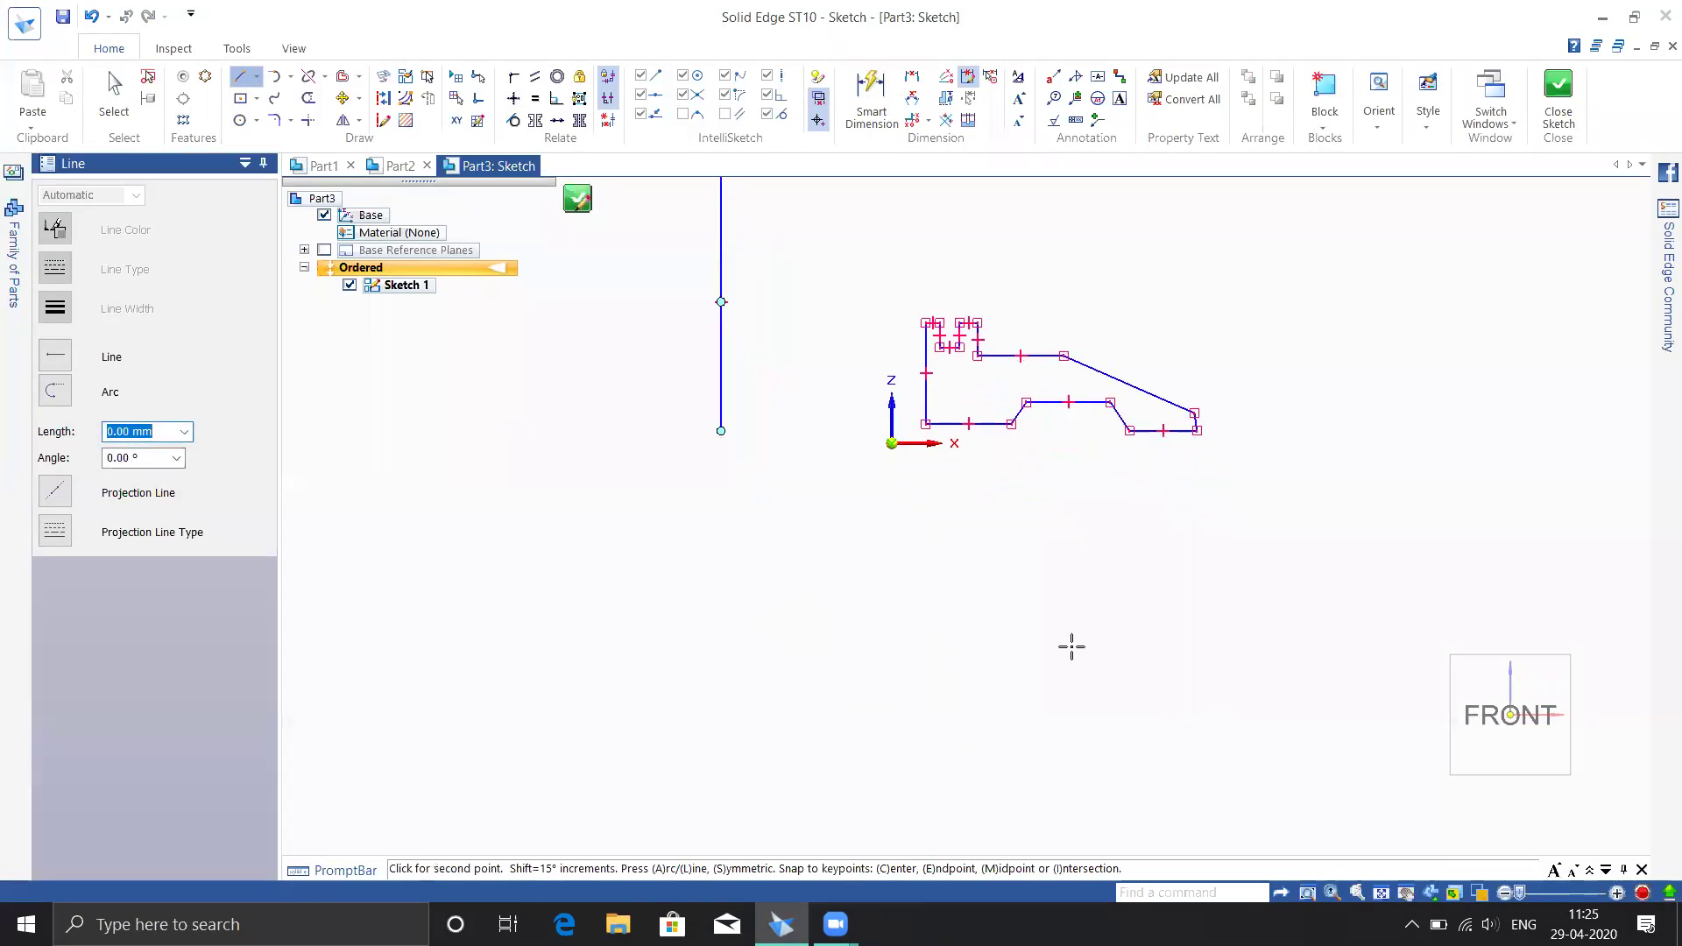
{"action": "left_click", "coordinate": [1320, 639]}
{"action": "right_click", "coordinate": [1389, 587]}
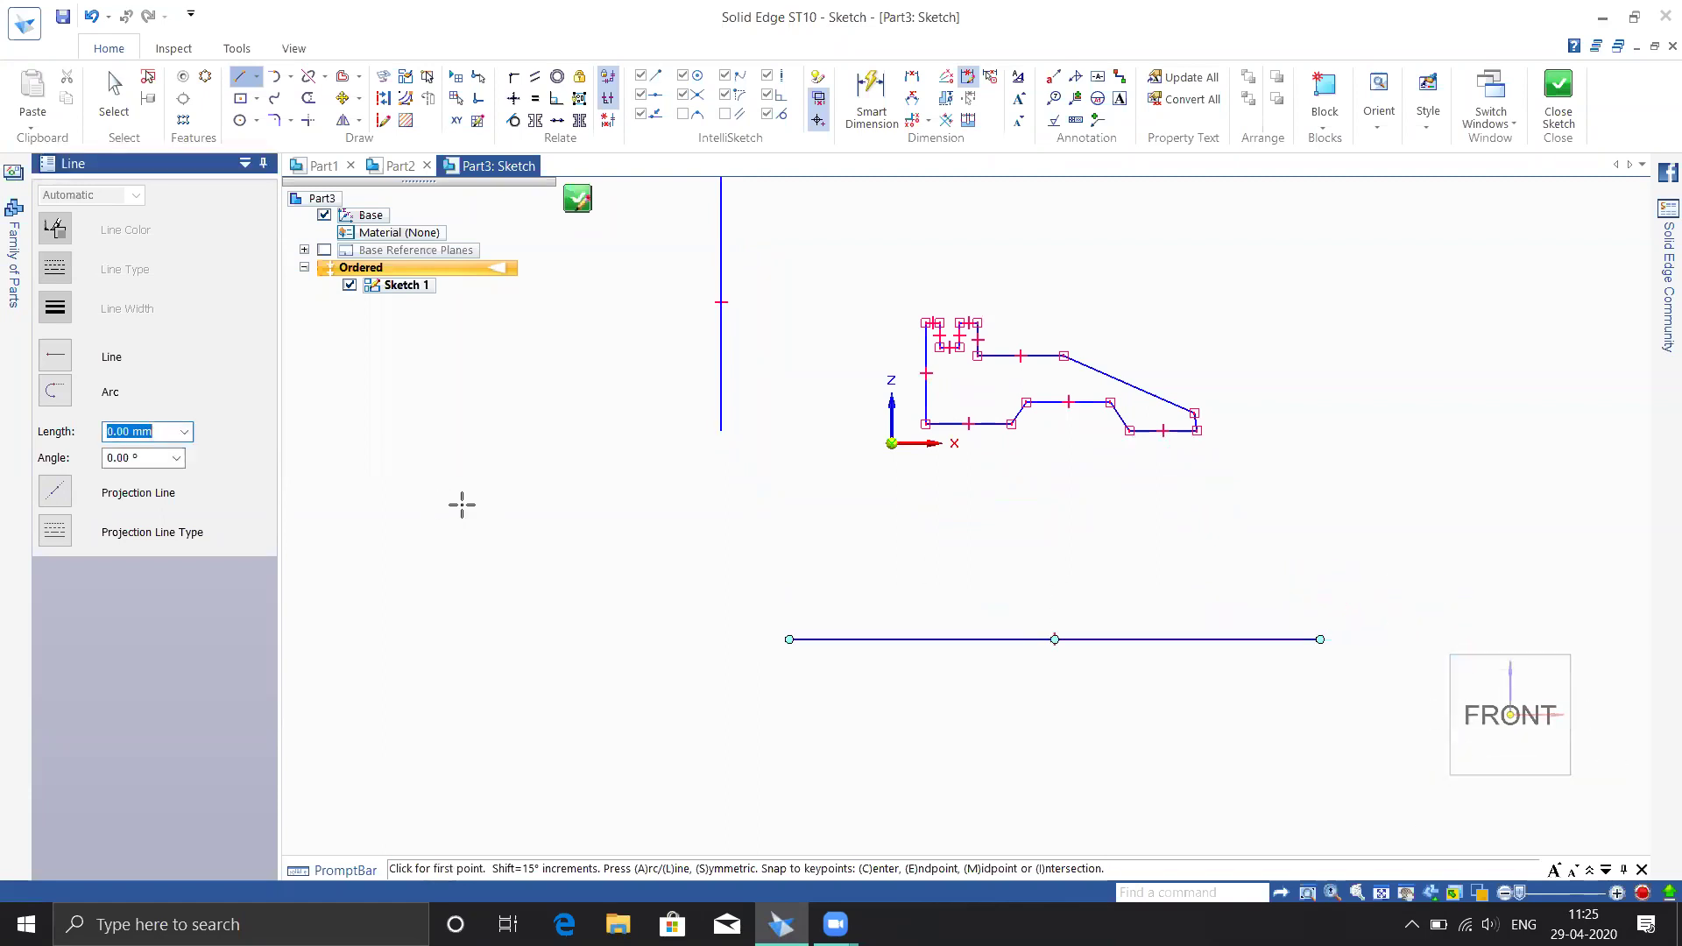
{"action": "left_click", "coordinate": [515, 416]}
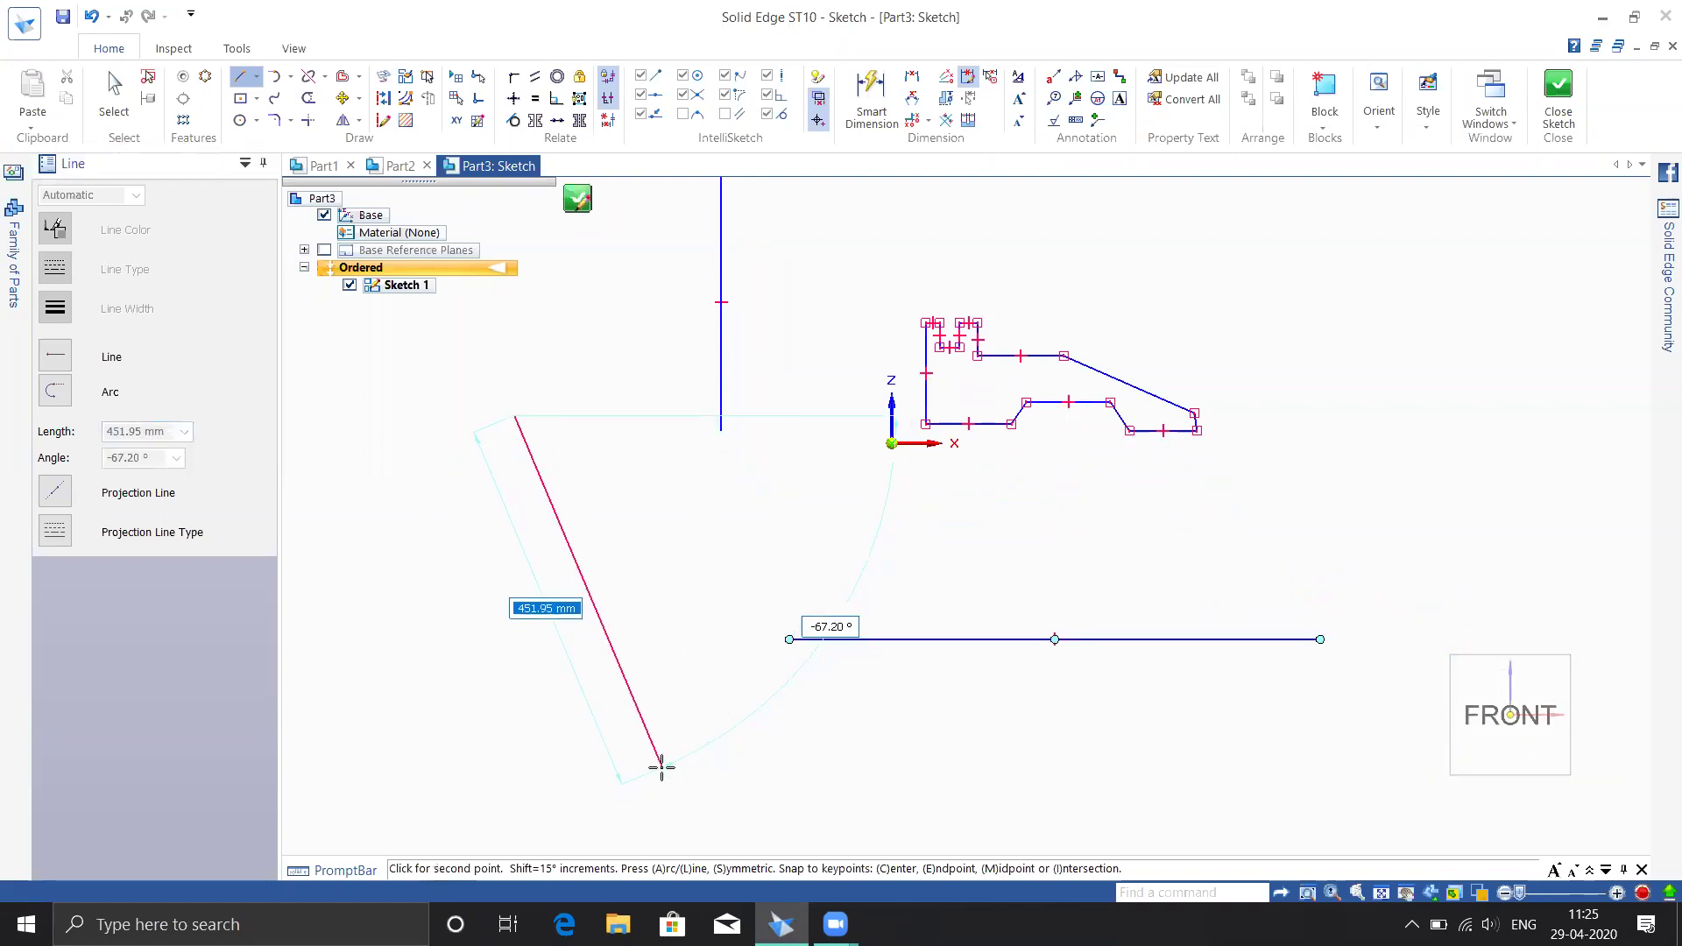
{"action": "key", "text": "Escape"}
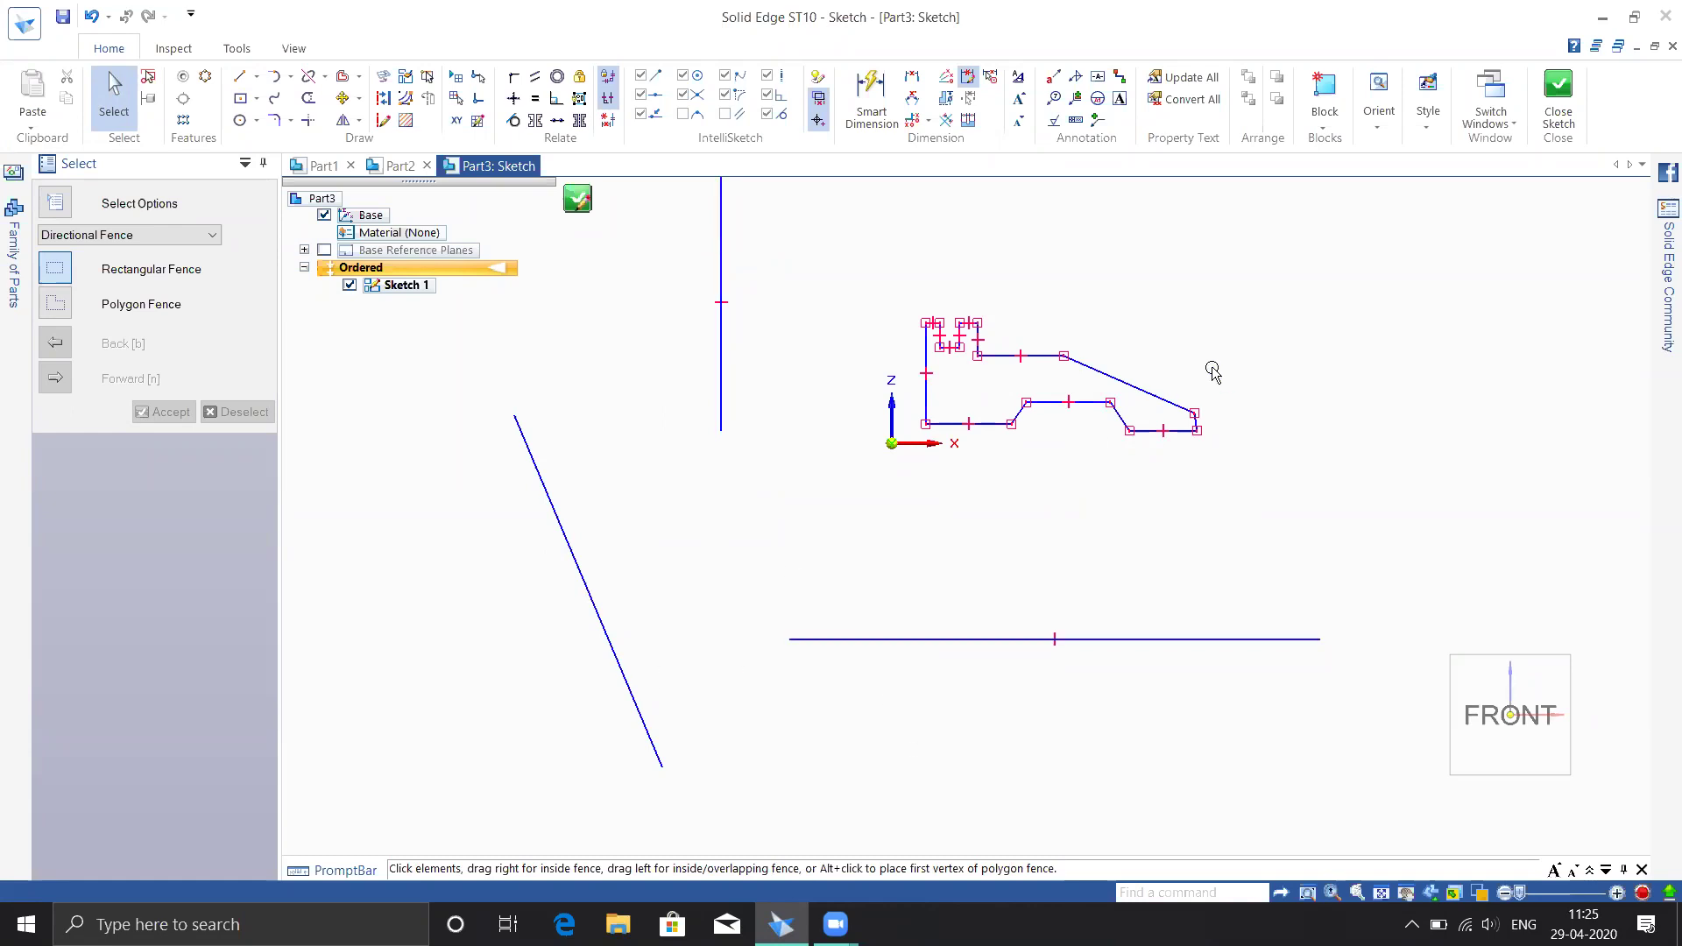
Close the sketch containing the profile and three separate lines, and finish it
{"action": "left_click", "coordinate": [1560, 87]}
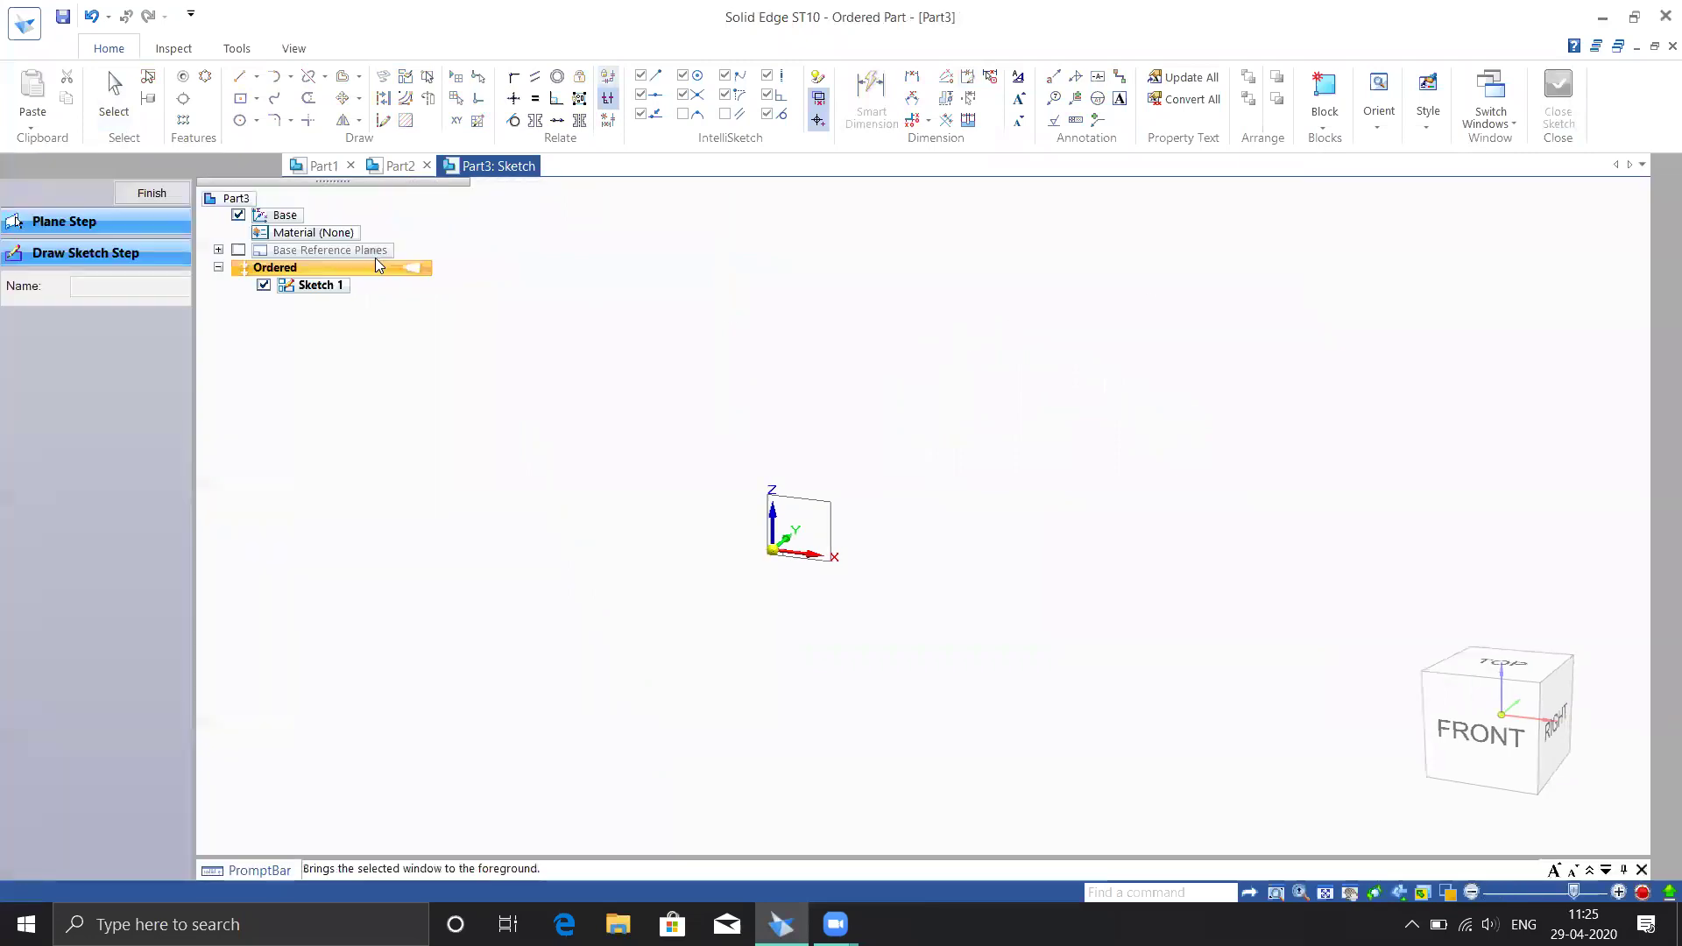
{"action": "left_click", "coordinate": [156, 201]}
{"action": "scroll", "coordinate": [691, 439], "scroll_direction": "down", "scroll_amount": 4}
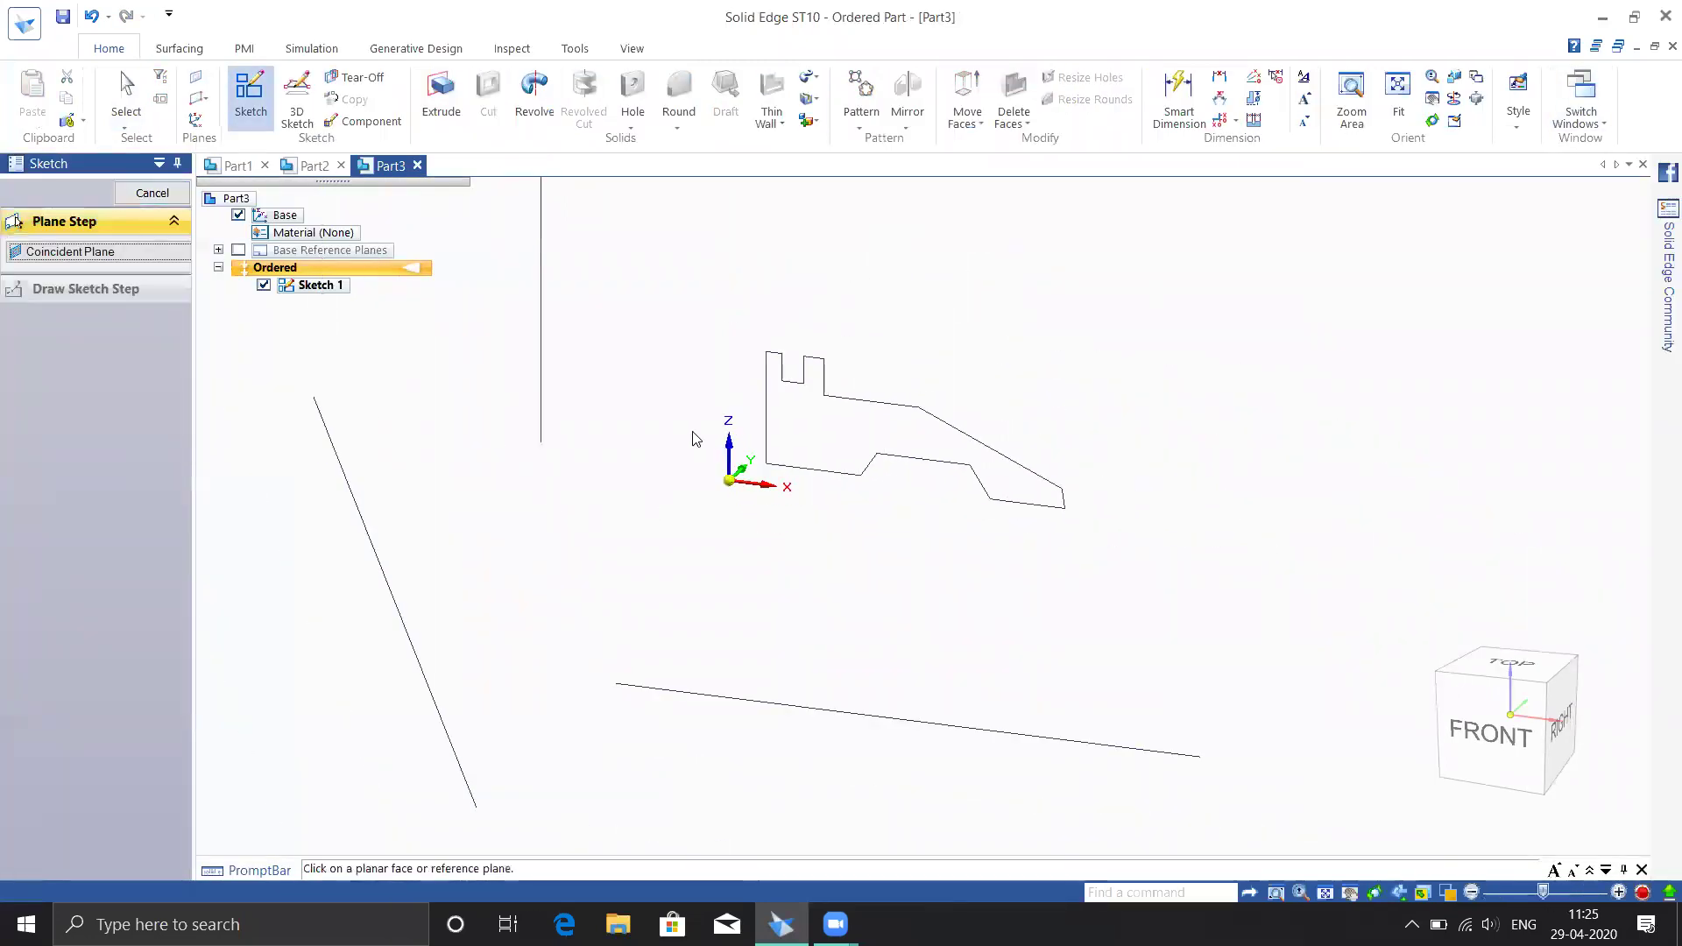
{"action": "mouse_move", "coordinate": [973, 613]}
{"action": "middle_mouse_down"}
{"action": "mouse_move", "coordinate": [1036, 608]}
{"action": "mouse_move", "coordinate": [991, 608]}
{"action": "middle_mouse_up"}
{"action": "left_click", "coordinate": [534, 113]}
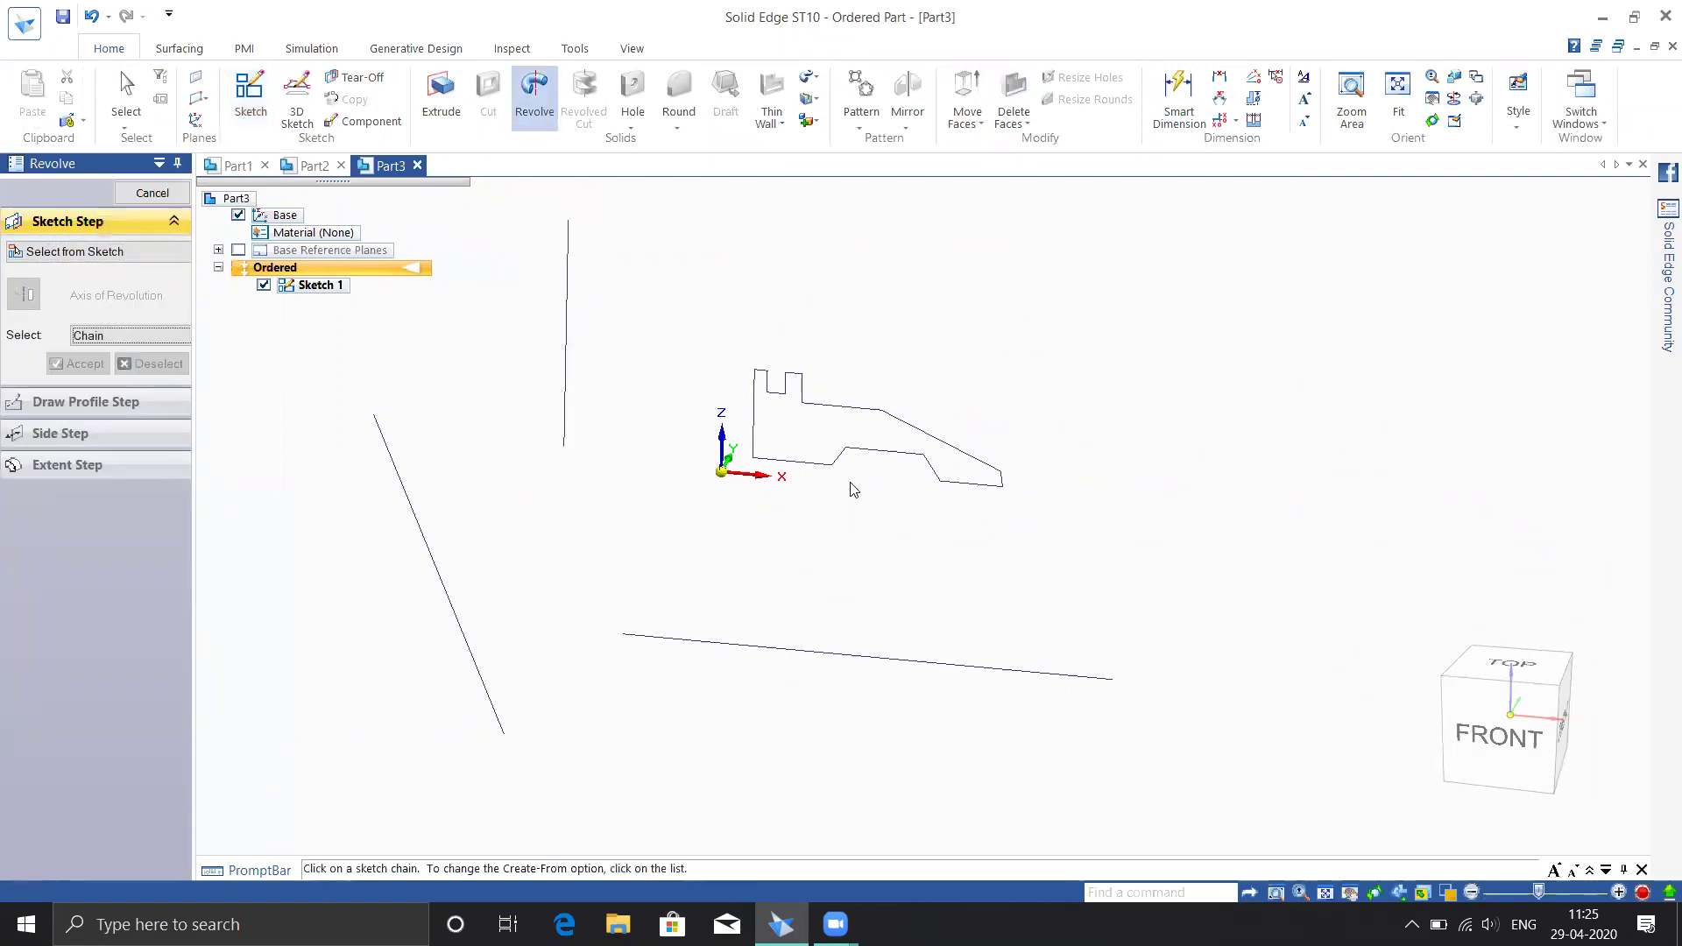
{"action": "left_click", "coordinate": [829, 464]}
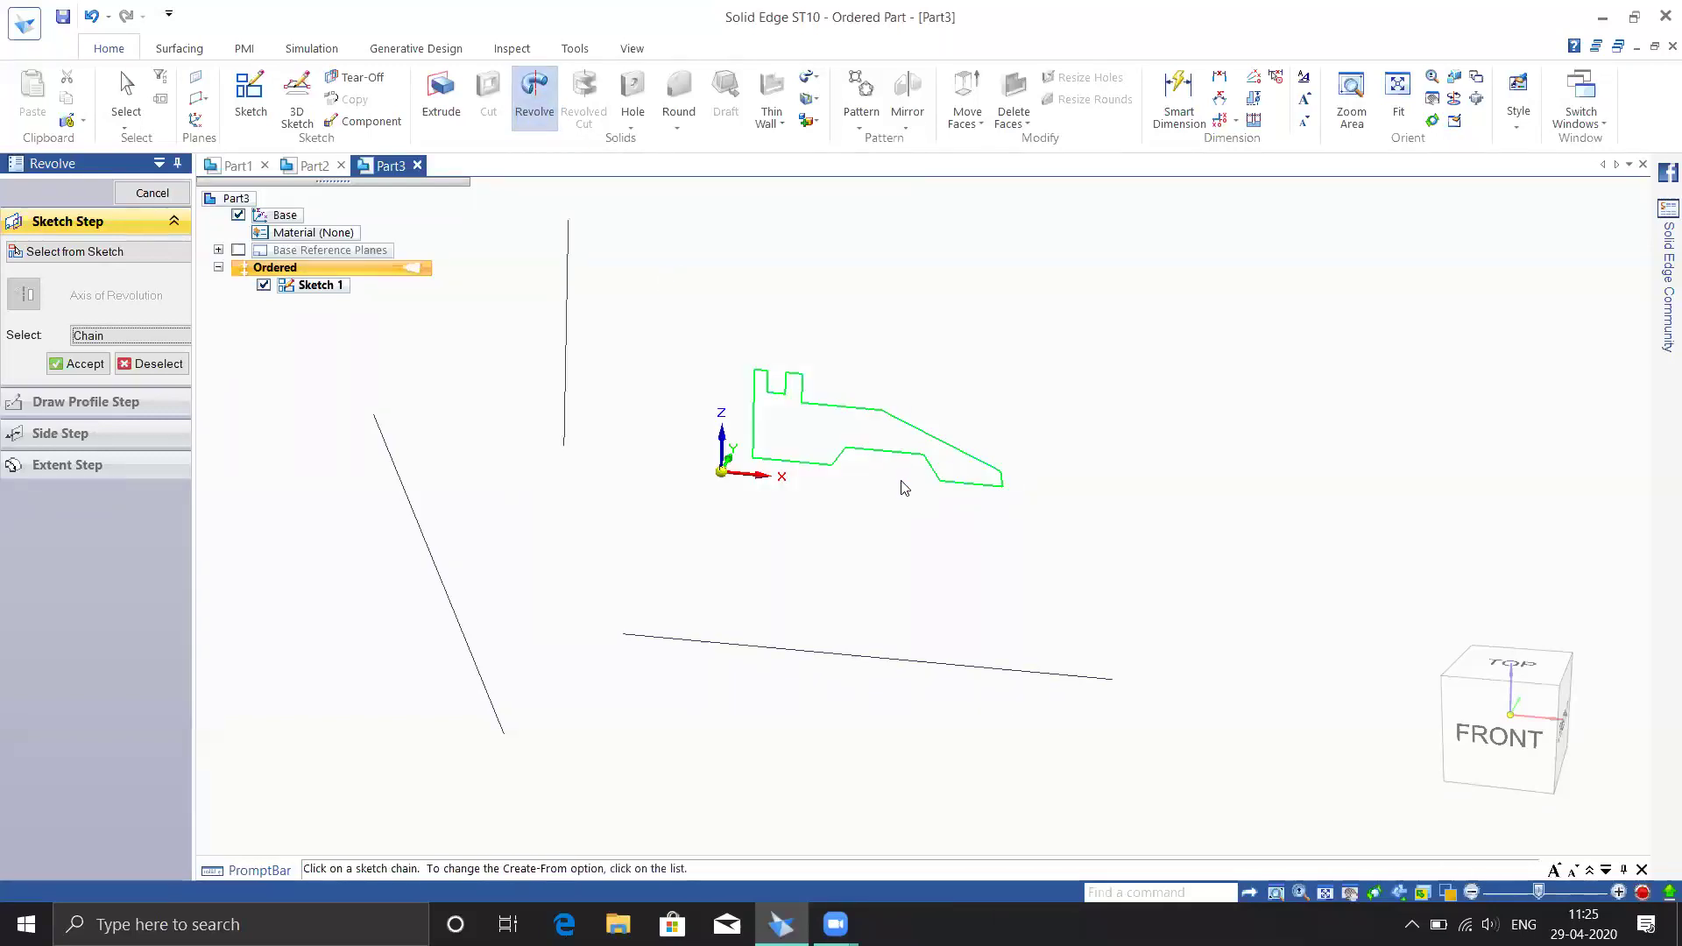
{"action": "left_click", "coordinate": [153, 194]}
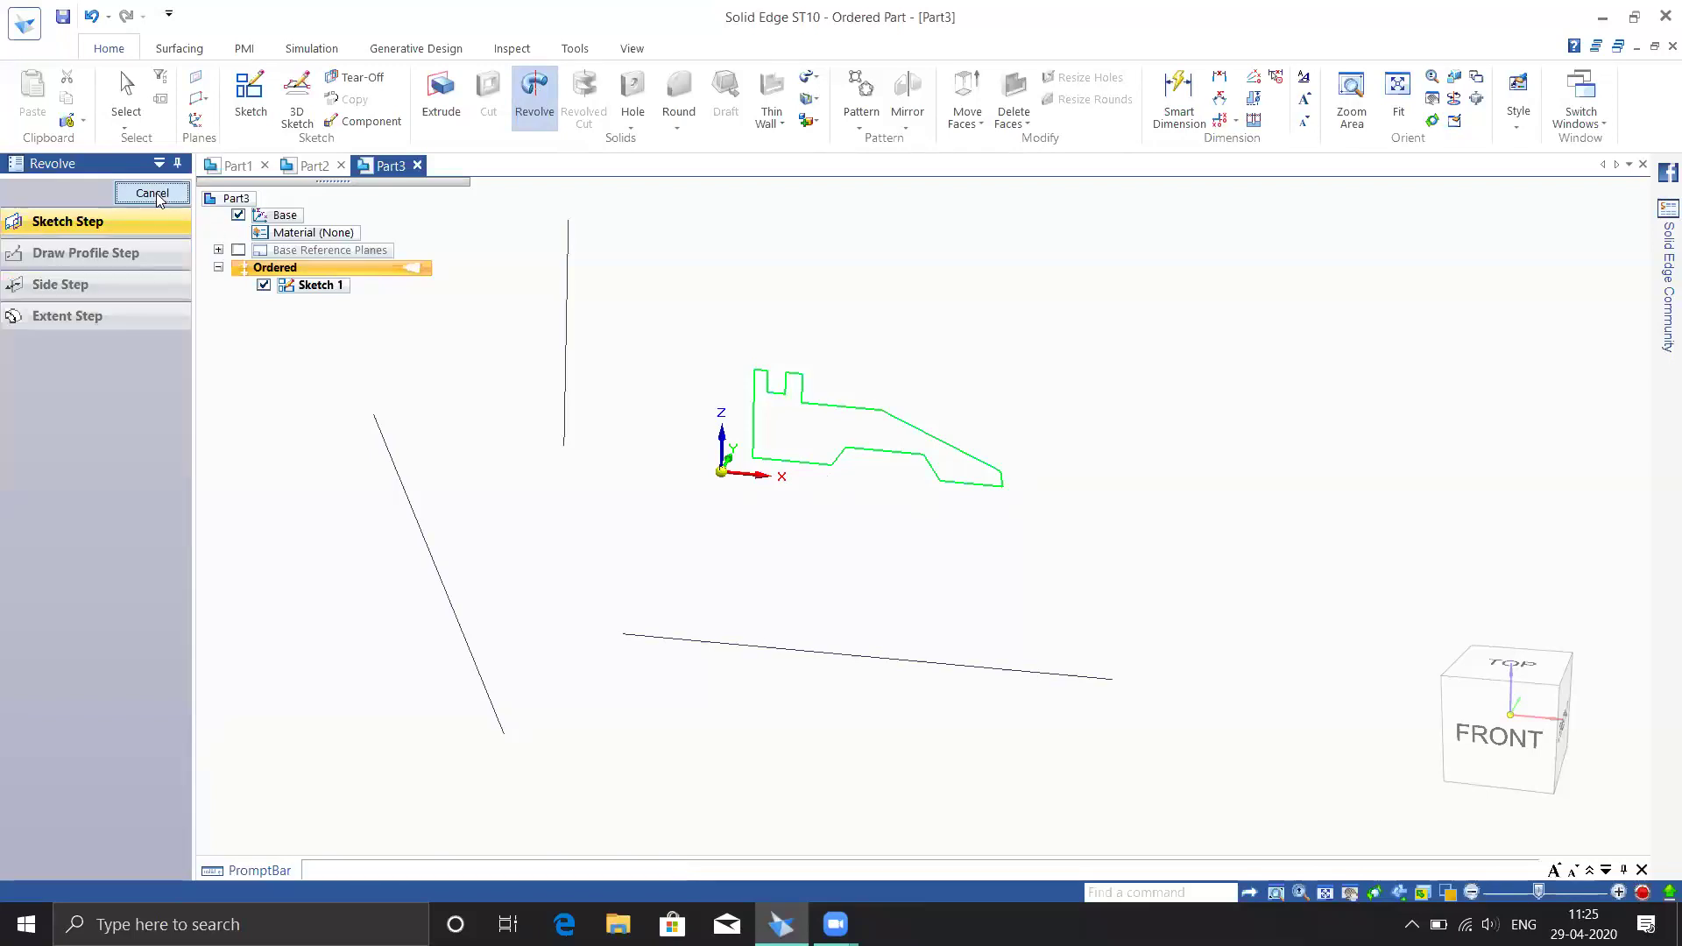
{"action": "left_click", "coordinate": [179, 49]}
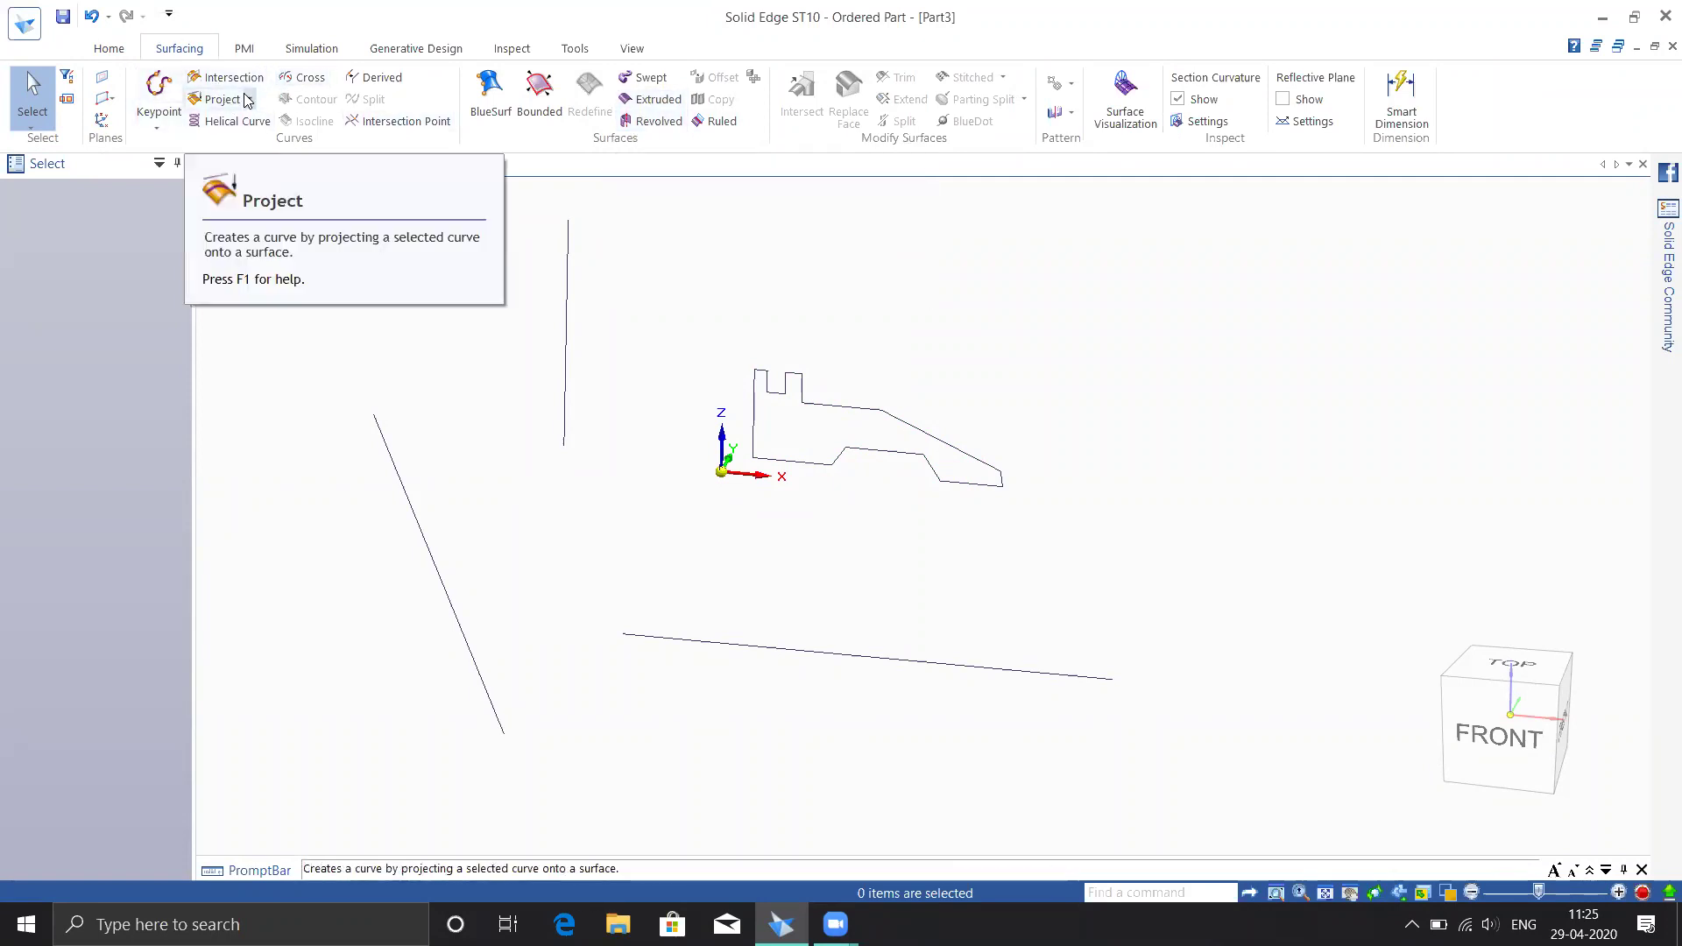
{"action": "left_click", "coordinate": [114, 50]}
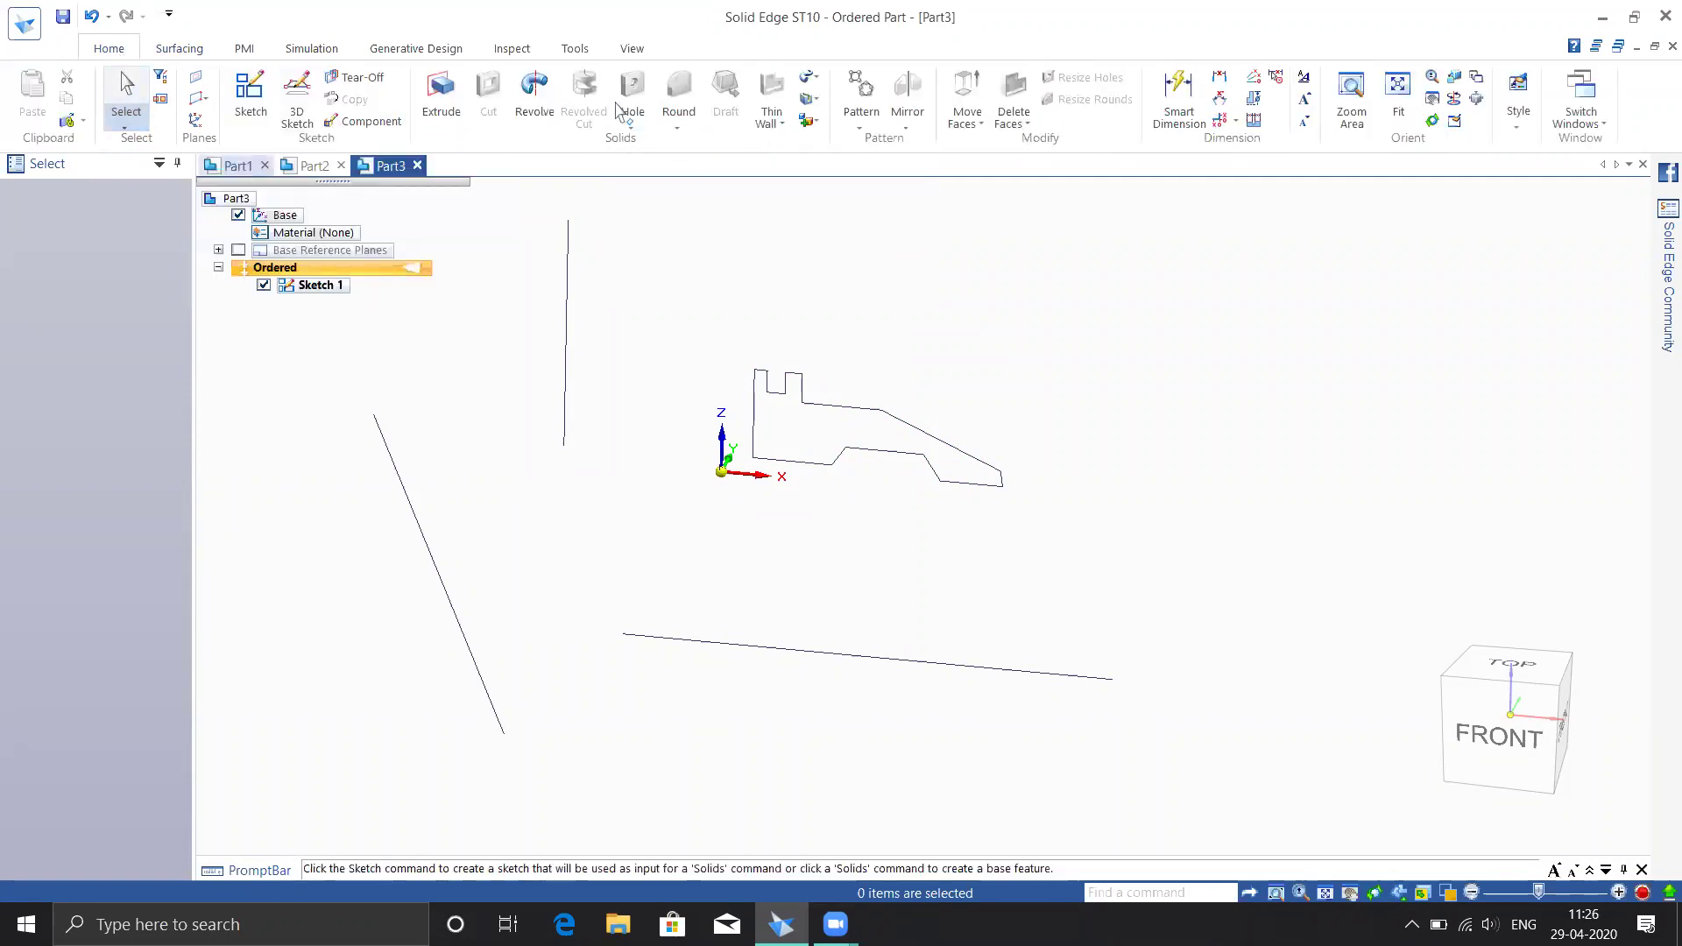
Try a partial revolve of the stepped profile about the separate vertical line, then discard it
{"action": "left_click", "coordinate": [534, 92]}
{"action": "left_click", "coordinate": [842, 407]}
{"action": "left_click", "coordinate": [85, 364]}
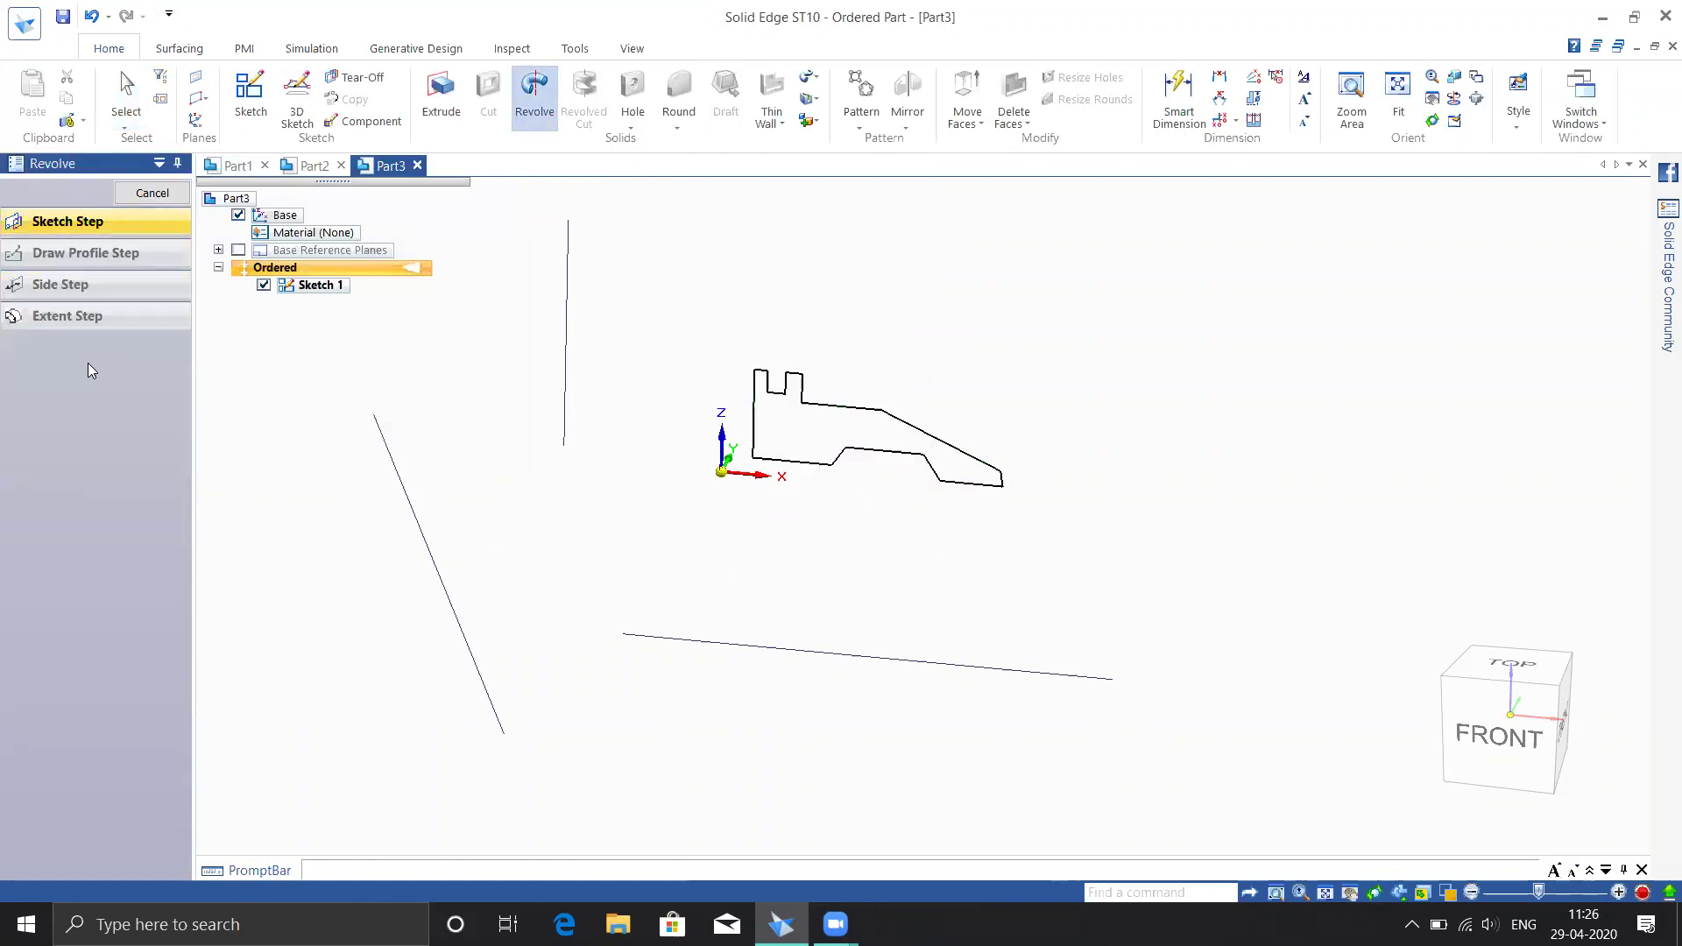
{"action": "left_click", "coordinate": [565, 346]}
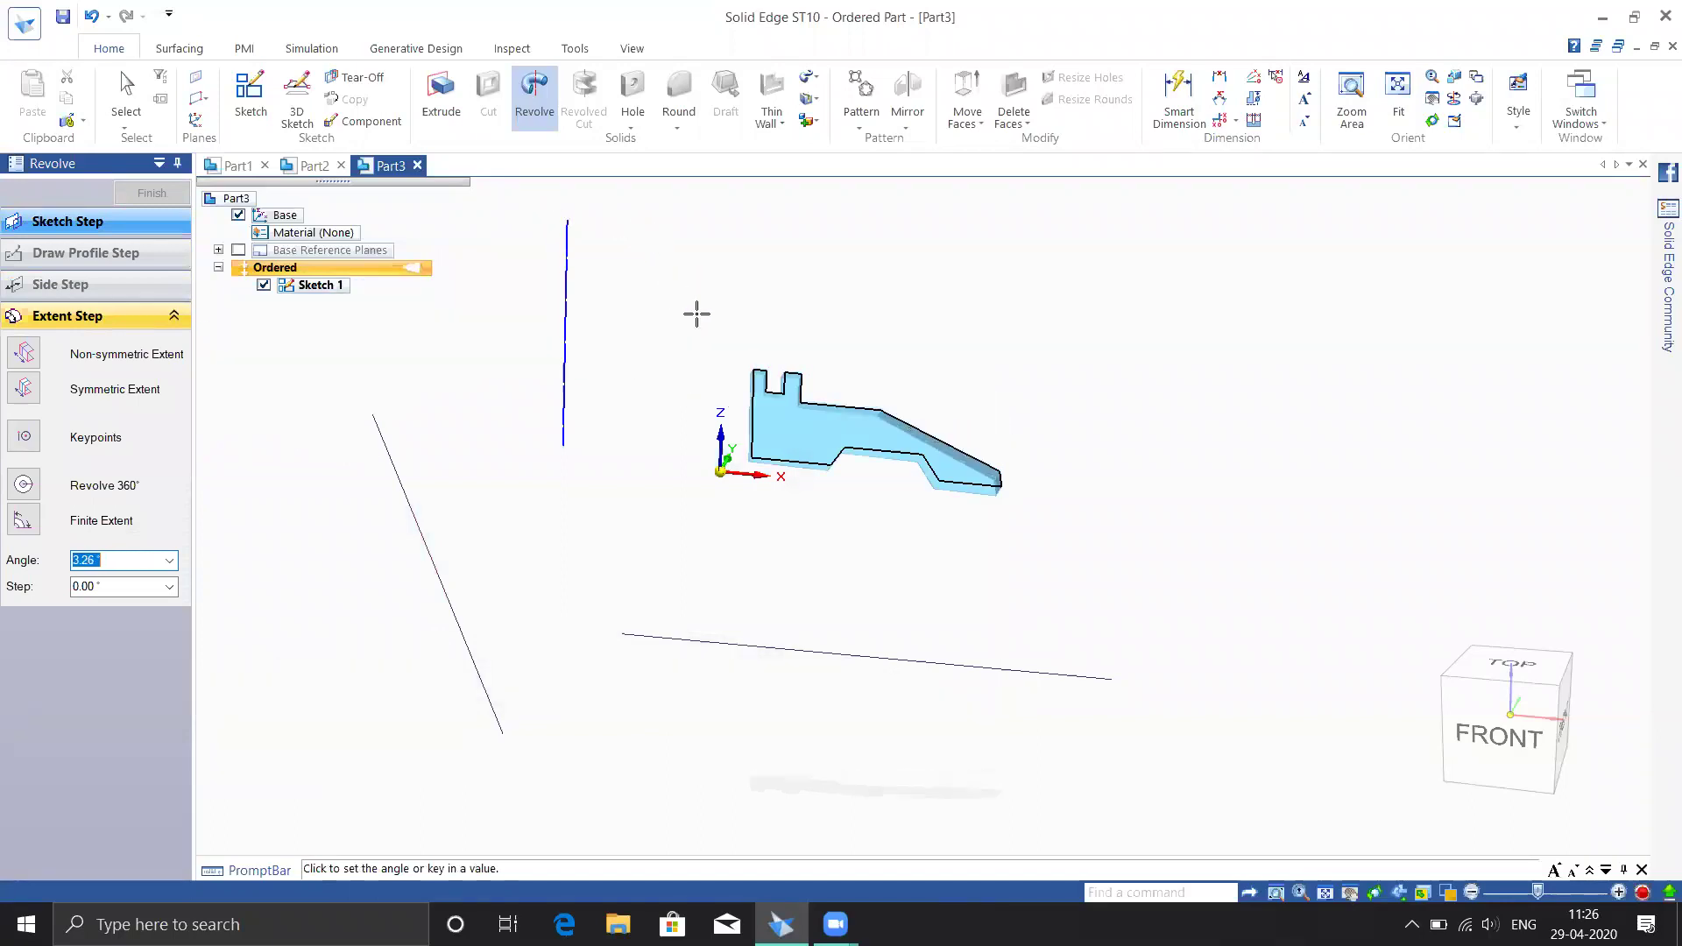
{"action": "mouse_move", "coordinate": [702, 349]}
{"action": "middle_mouse_down", "text": "shift"}
{"action": "mouse_move", "coordinate": [782, 412]}
{"action": "mouse_move", "coordinate": [928, 426]}
{"action": "middle_mouse_up", "text": "shift"}
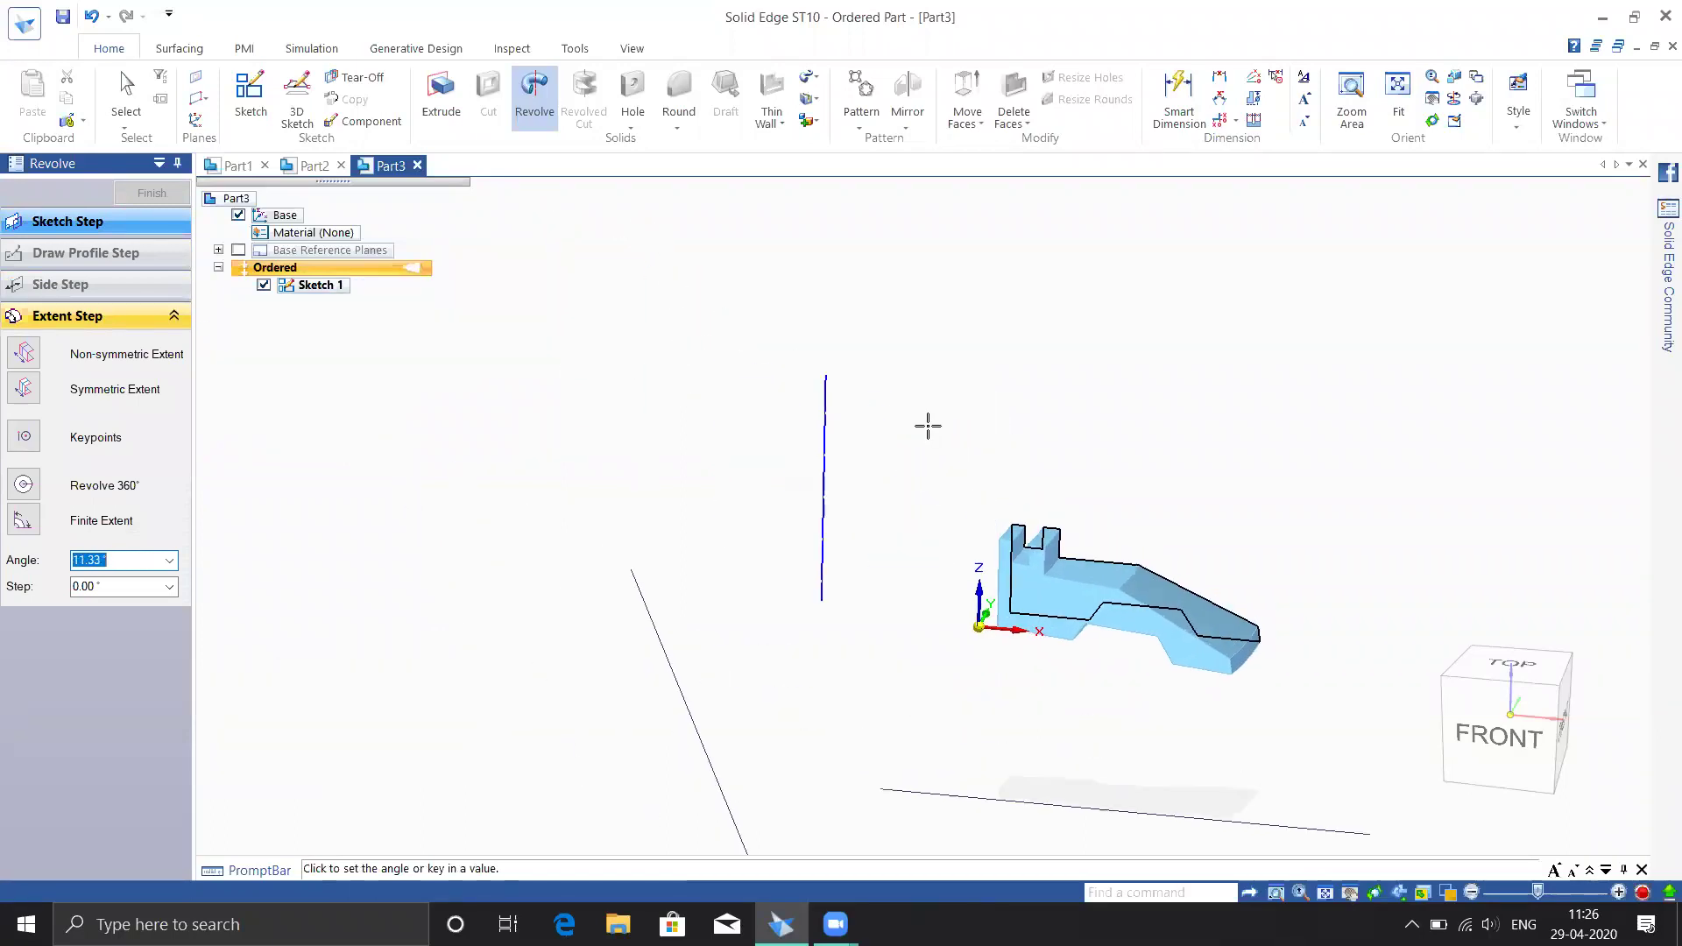
{"action": "left_click", "coordinate": [814, 327]}
{"action": "middle_click_drag", "start_coordinate": [902, 674], "coordinate": [875, 469], "text": "shift"}
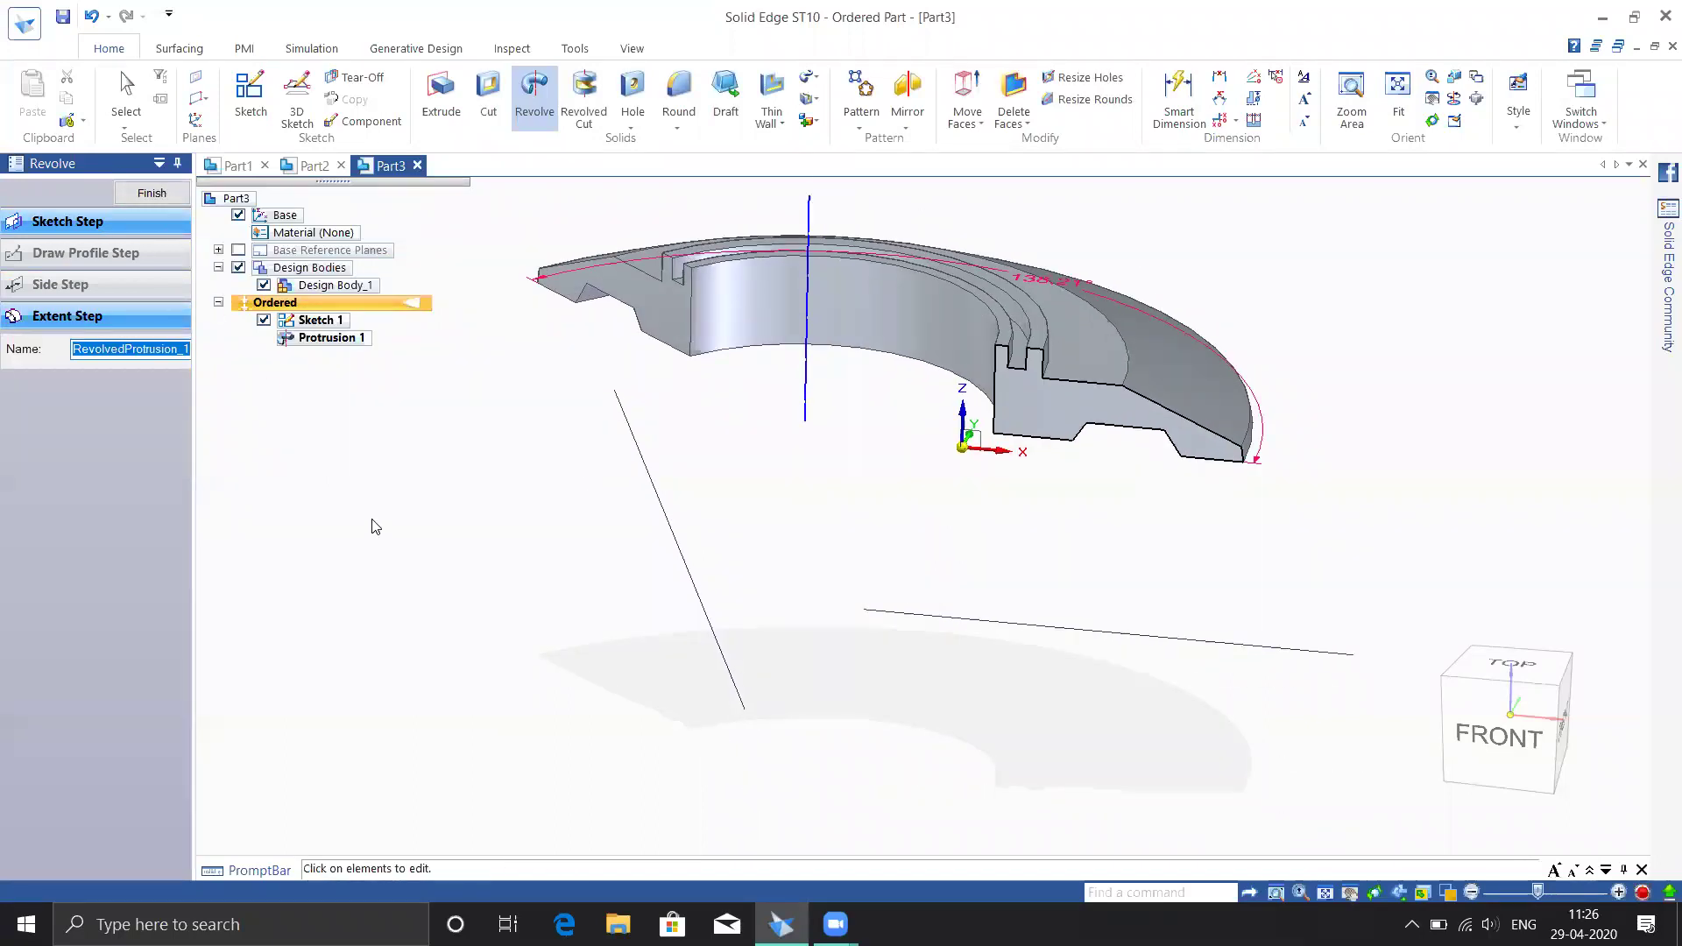
{"action": "key", "text": "Escape"}
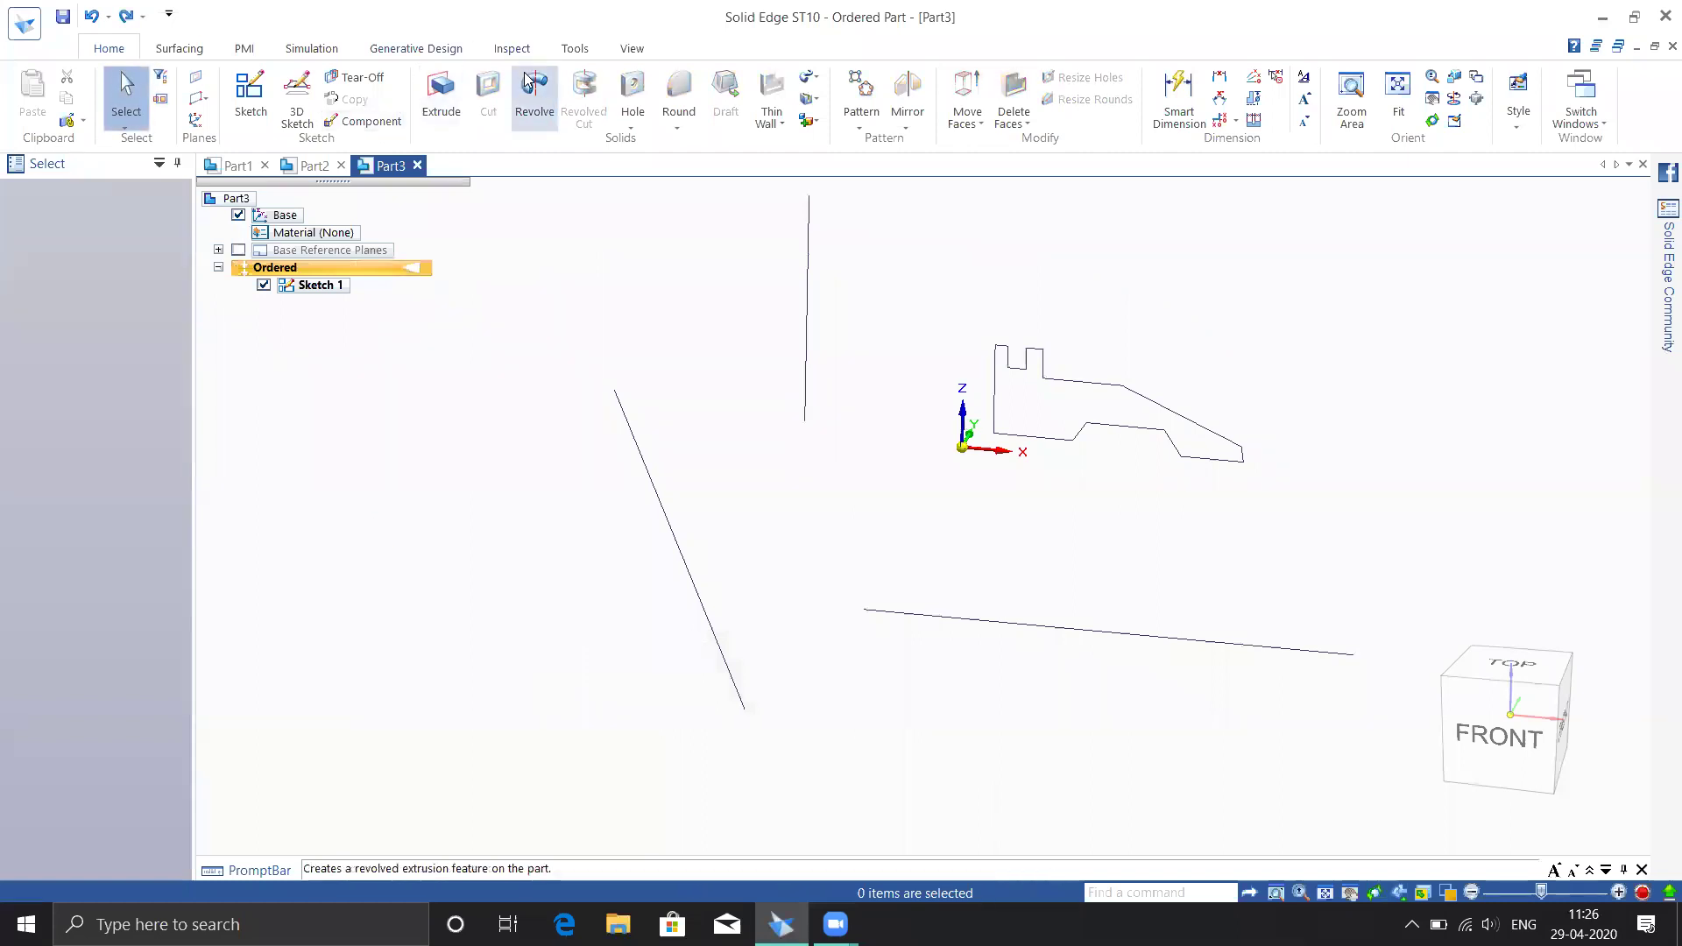
Start a revolve of the stepped profile and preview it with the sloping line as its axis
{"action": "left_click", "coordinate": [529, 81]}
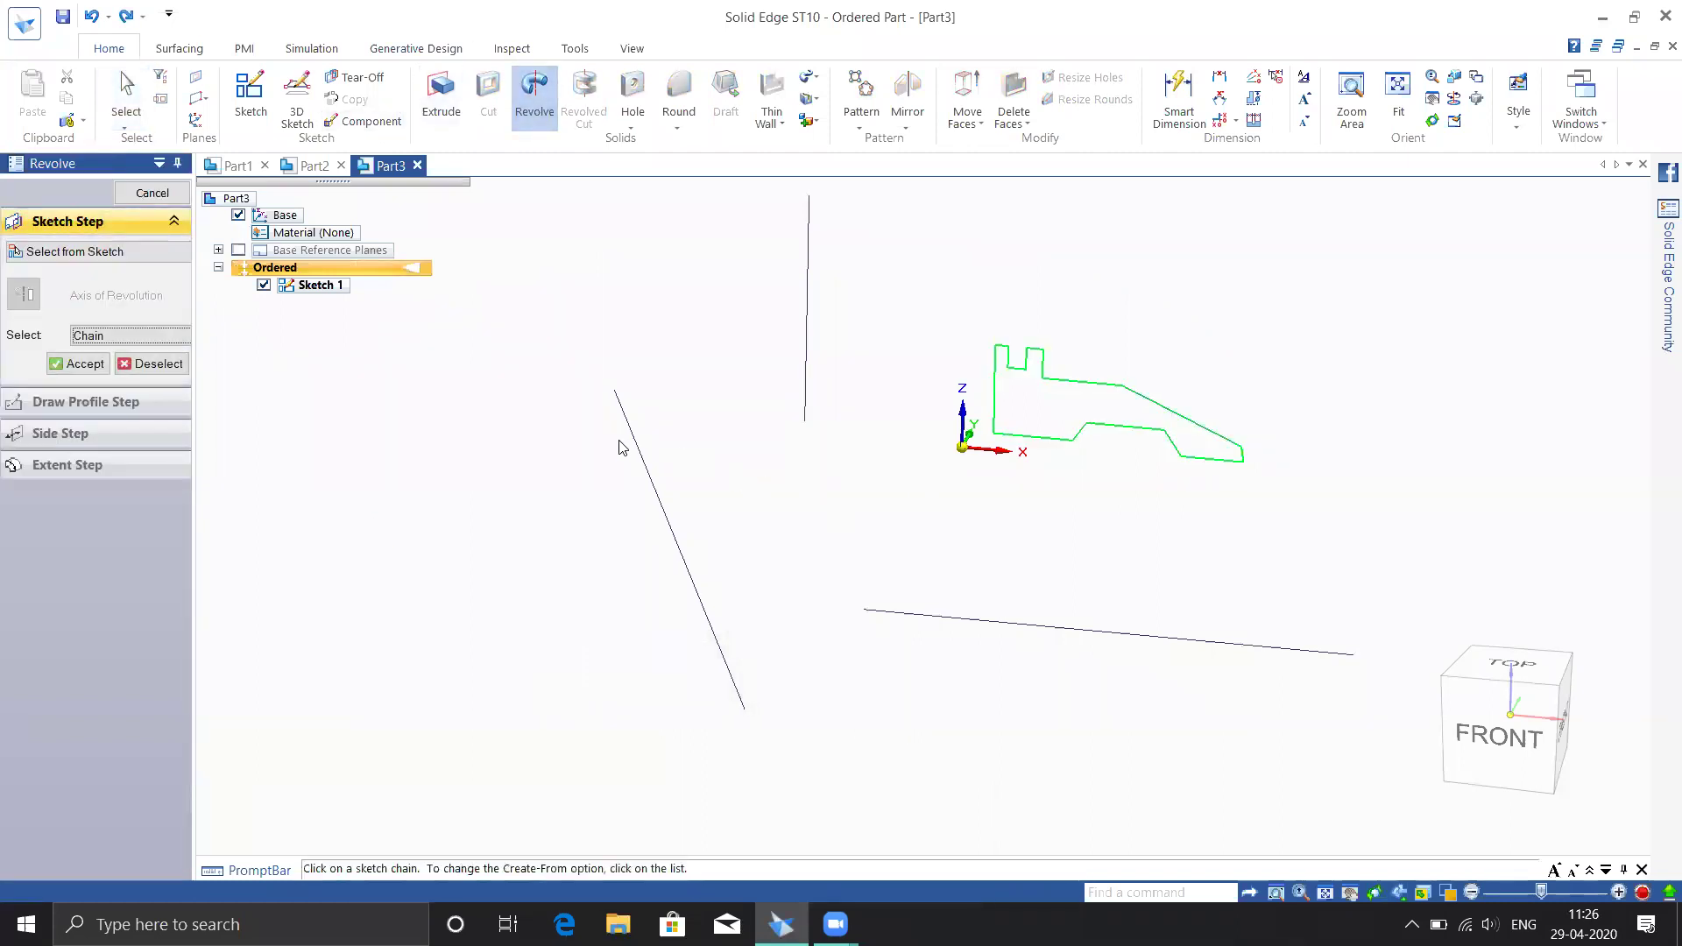
{"action": "left_click", "coordinate": [79, 363]}
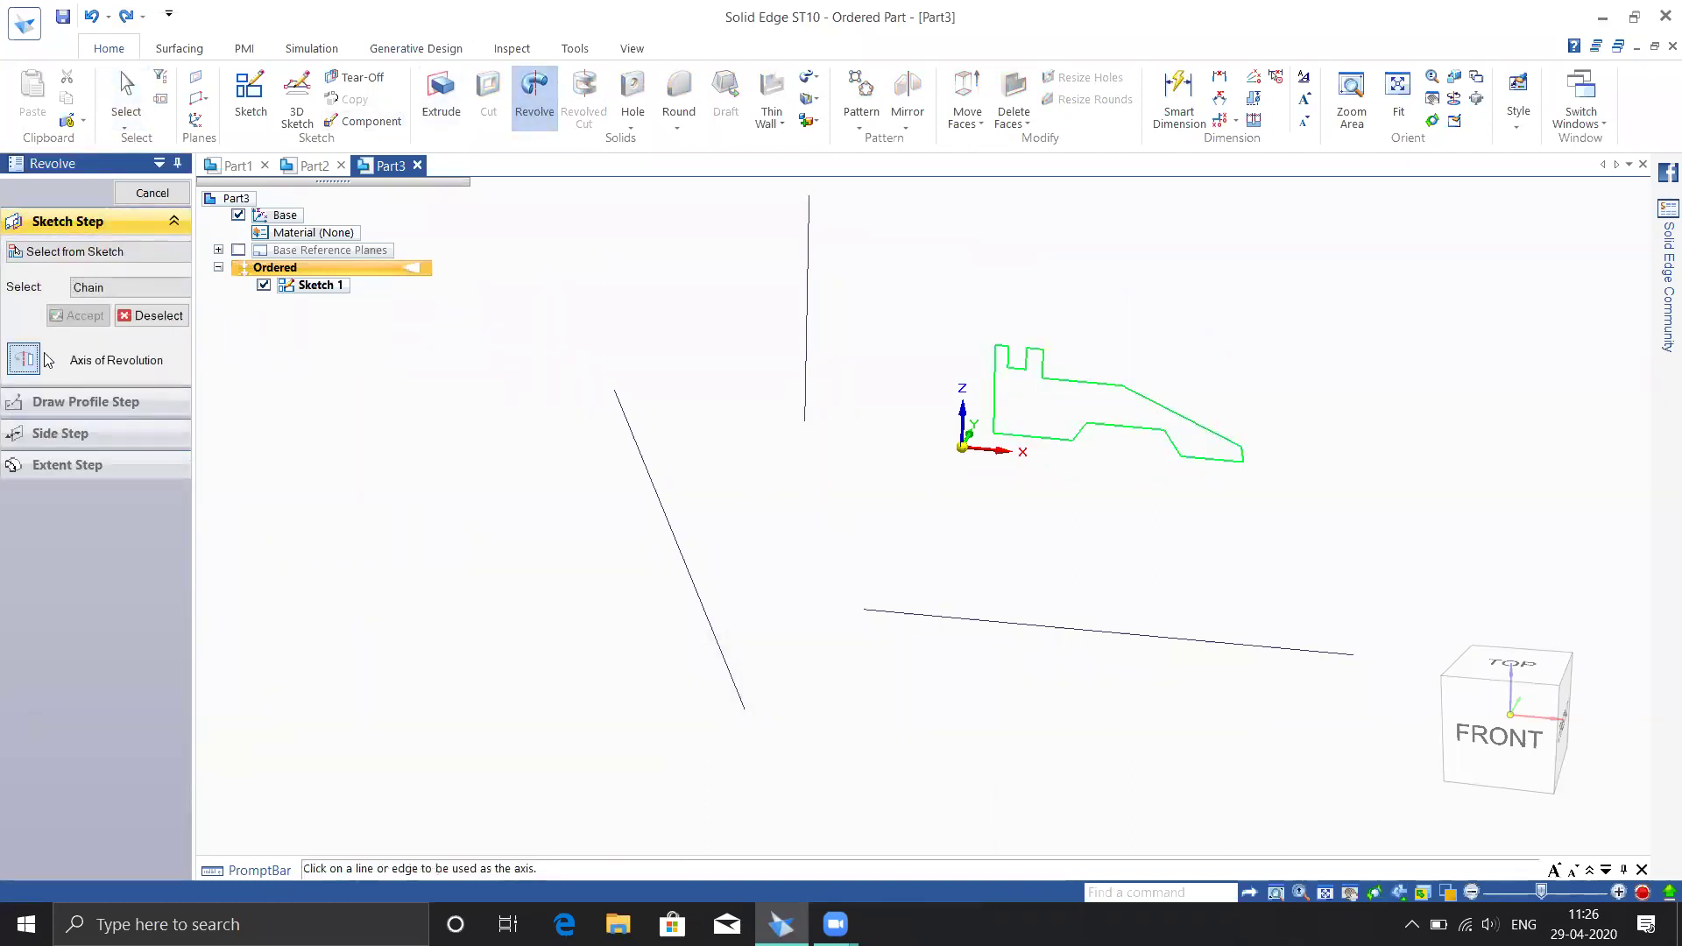
{"action": "left_click", "coordinate": [644, 461]}
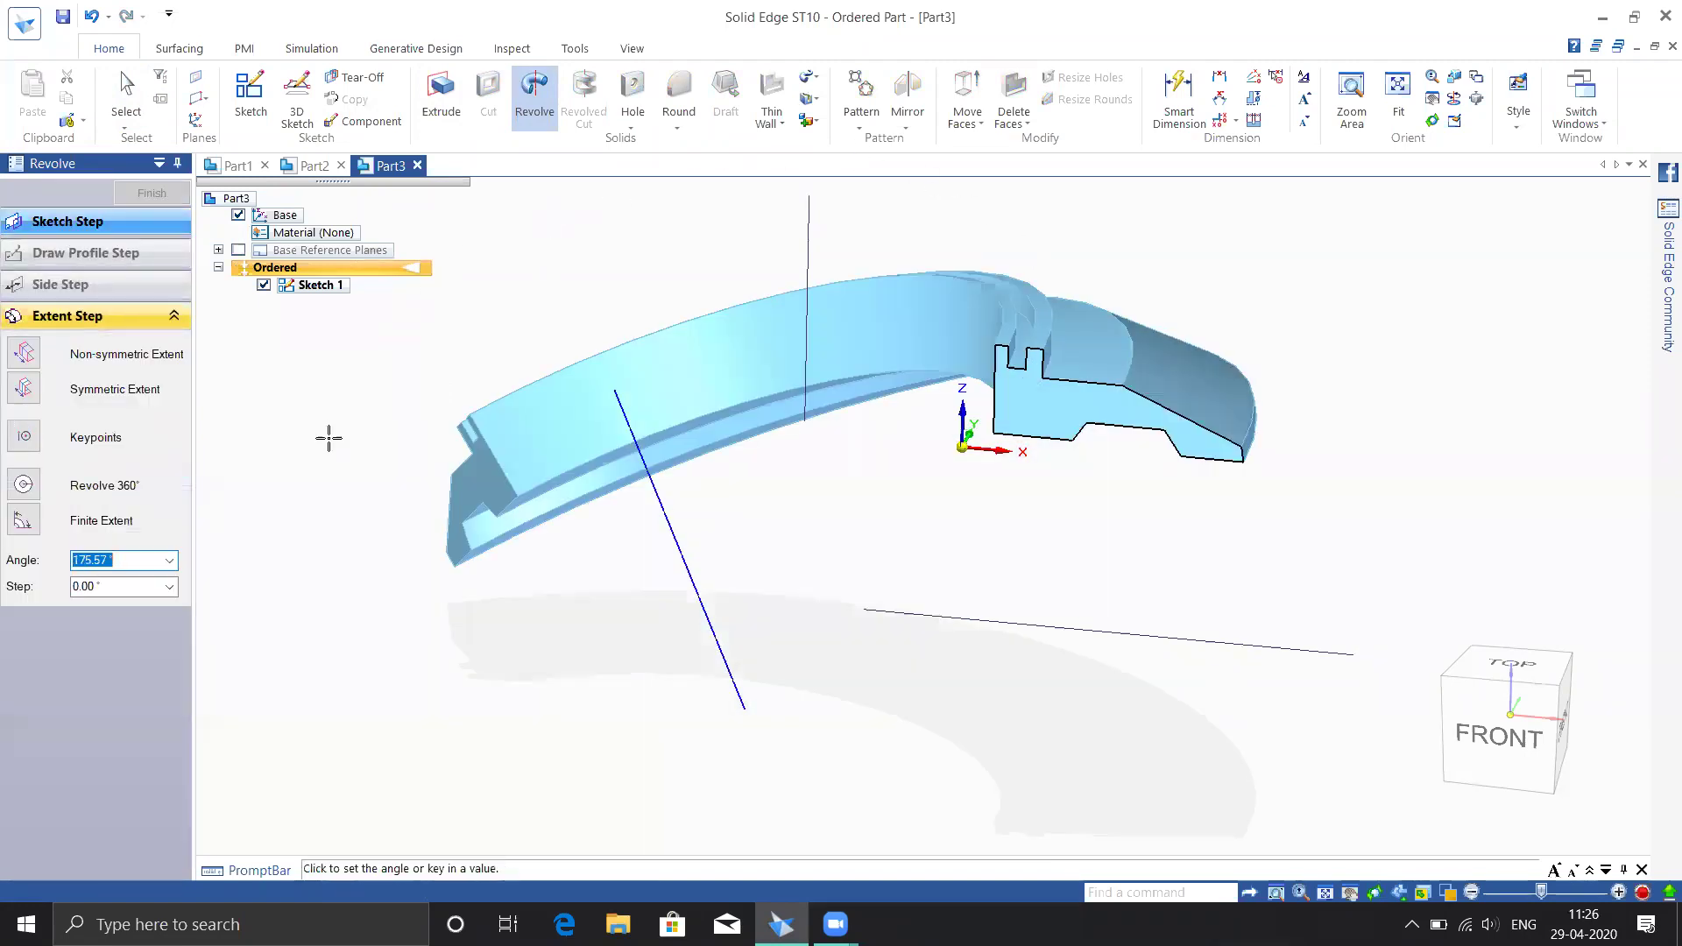
{"action": "middle_click_drag", "start_coordinate": [523, 348], "coordinate": [507, 383]}
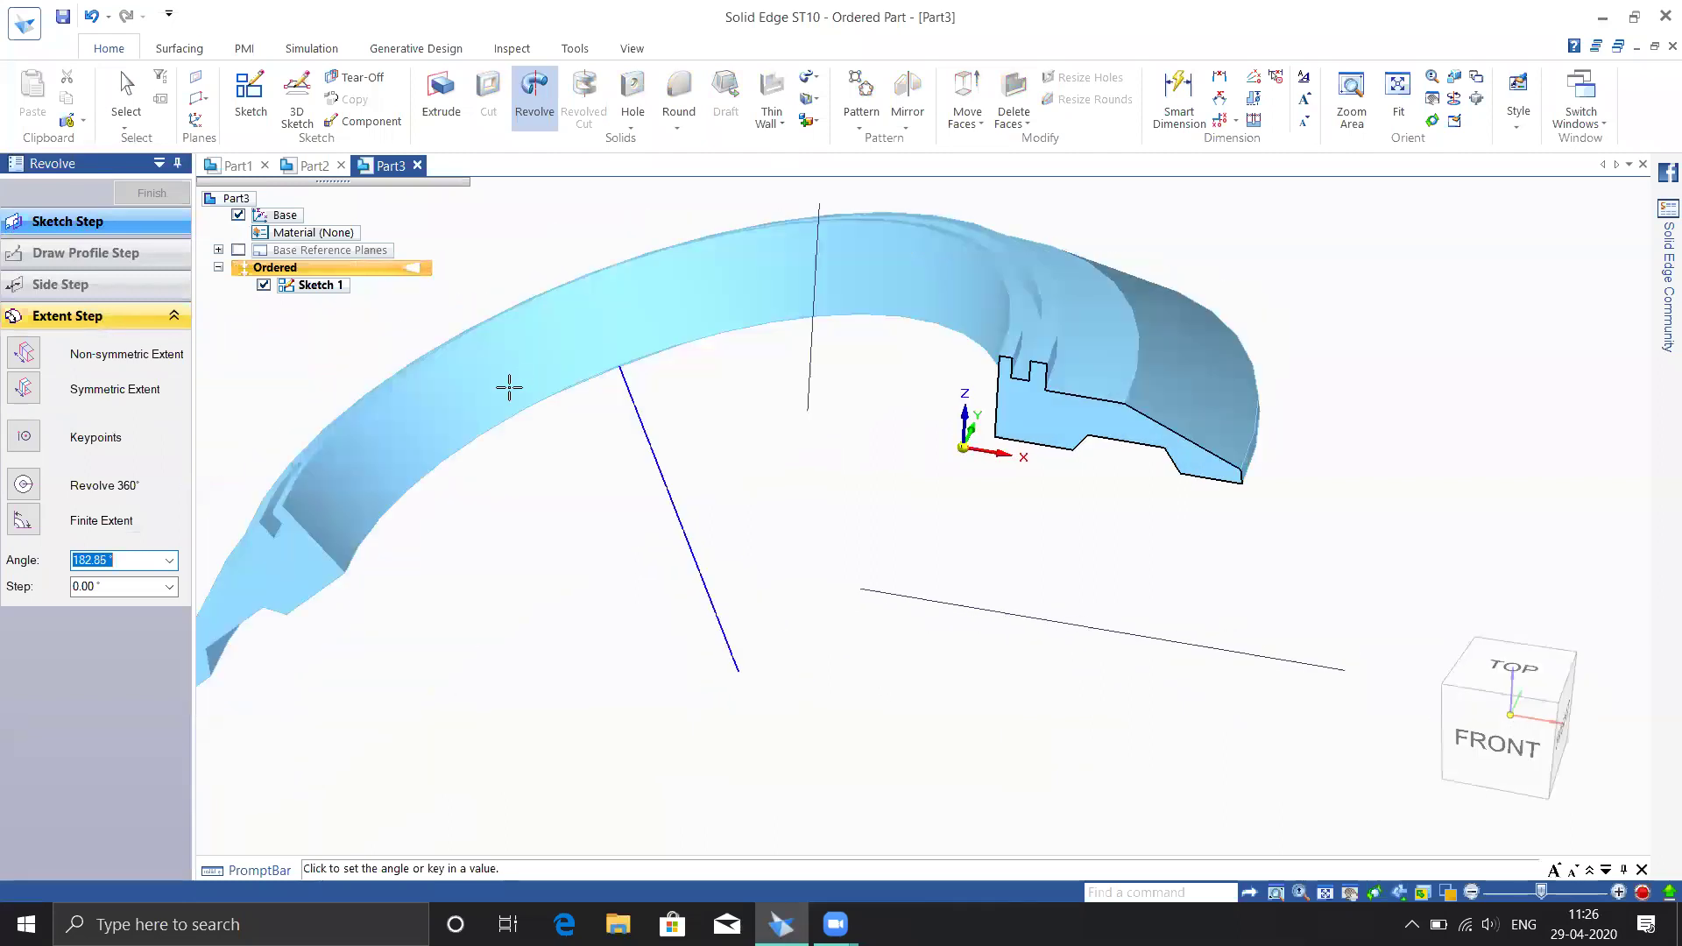
Switch the revolve's axis to the horizontal line below the profile and revolve it by about 262°
{"action": "left_click", "coordinate": [54, 229]}
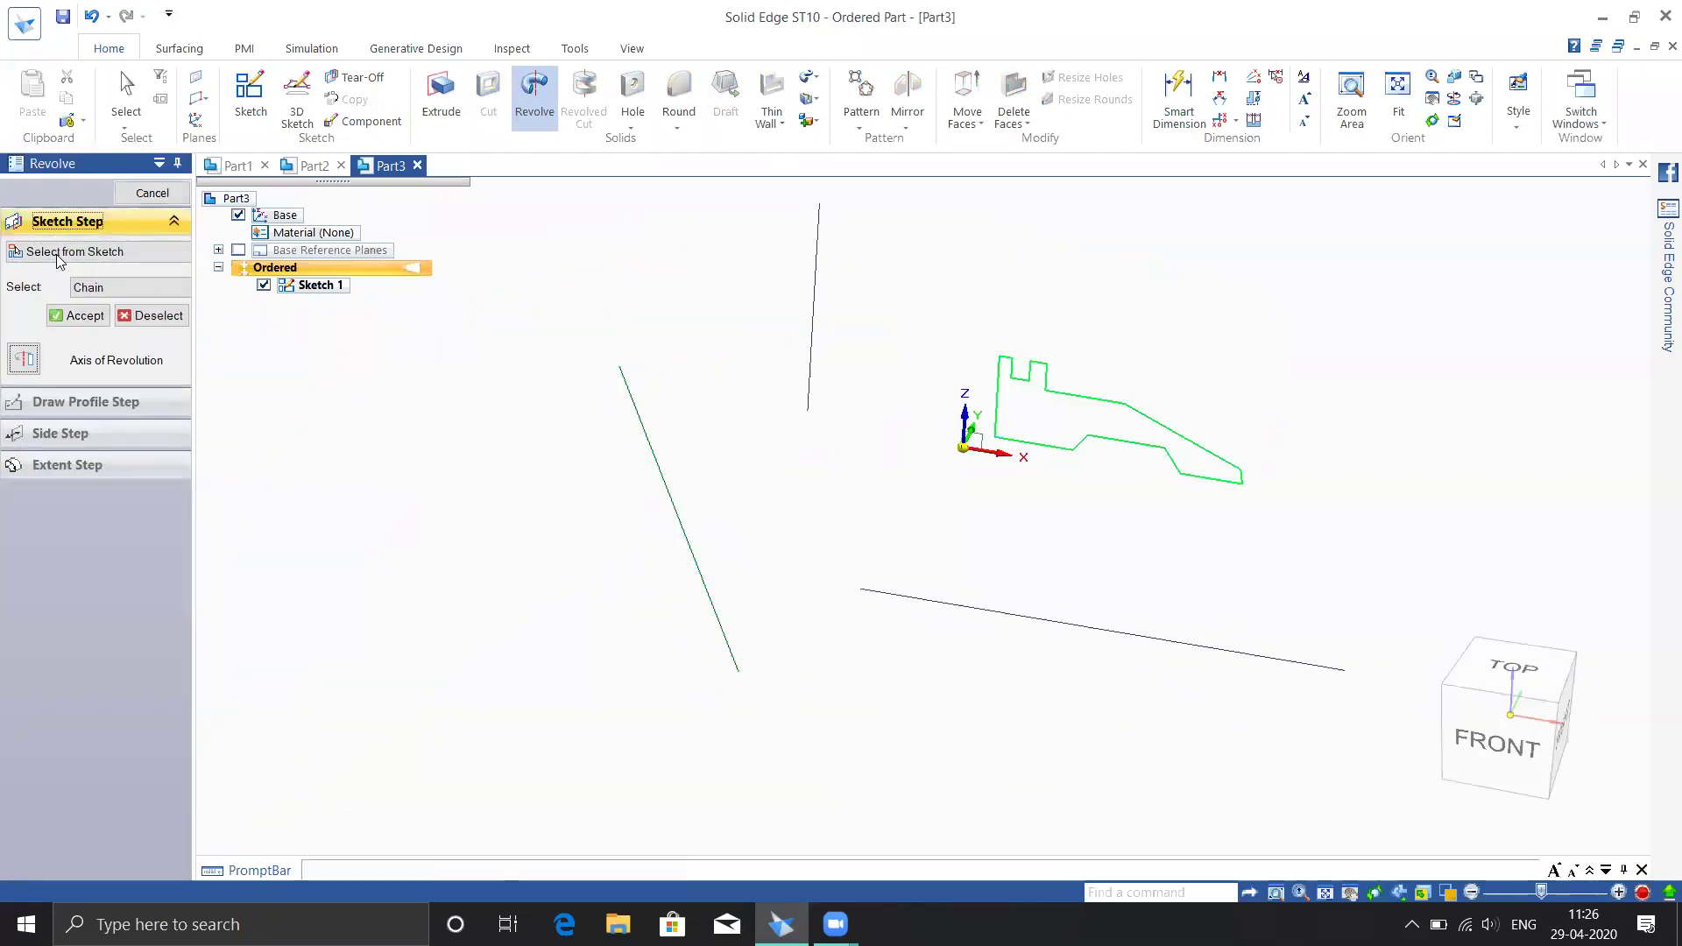
{"action": "left_click", "coordinate": [24, 360]}
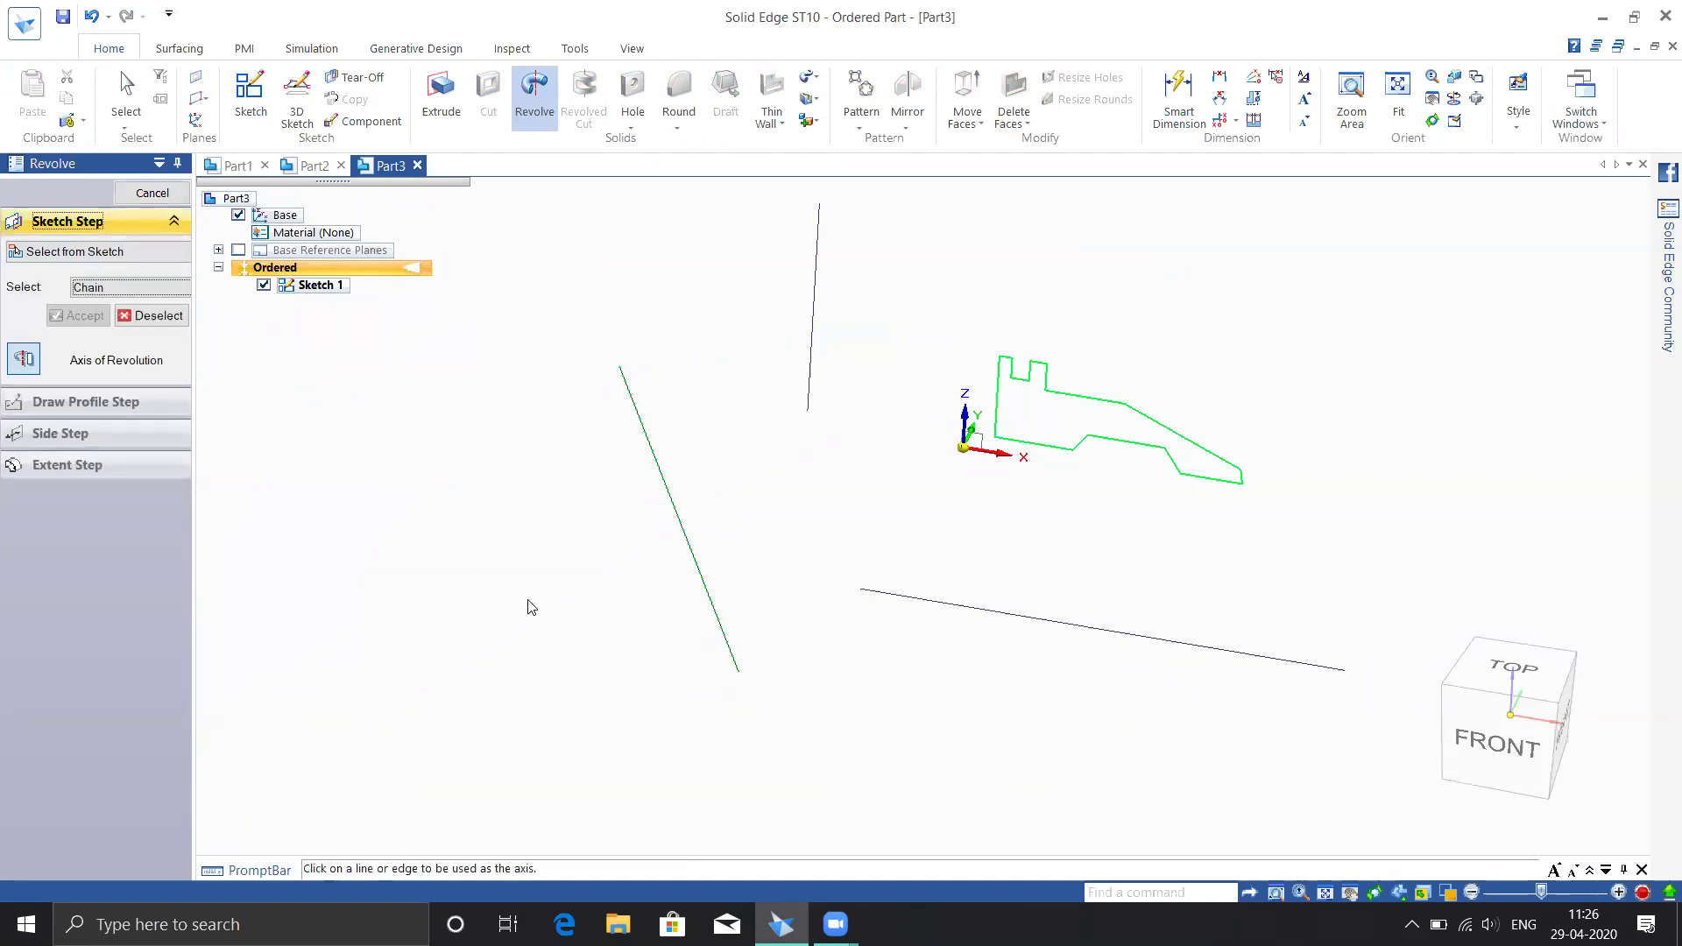
{"action": "left_click", "coordinate": [912, 601]}
{"action": "middle_click_drag", "start_coordinate": [1023, 552], "coordinate": [1130, 525]}
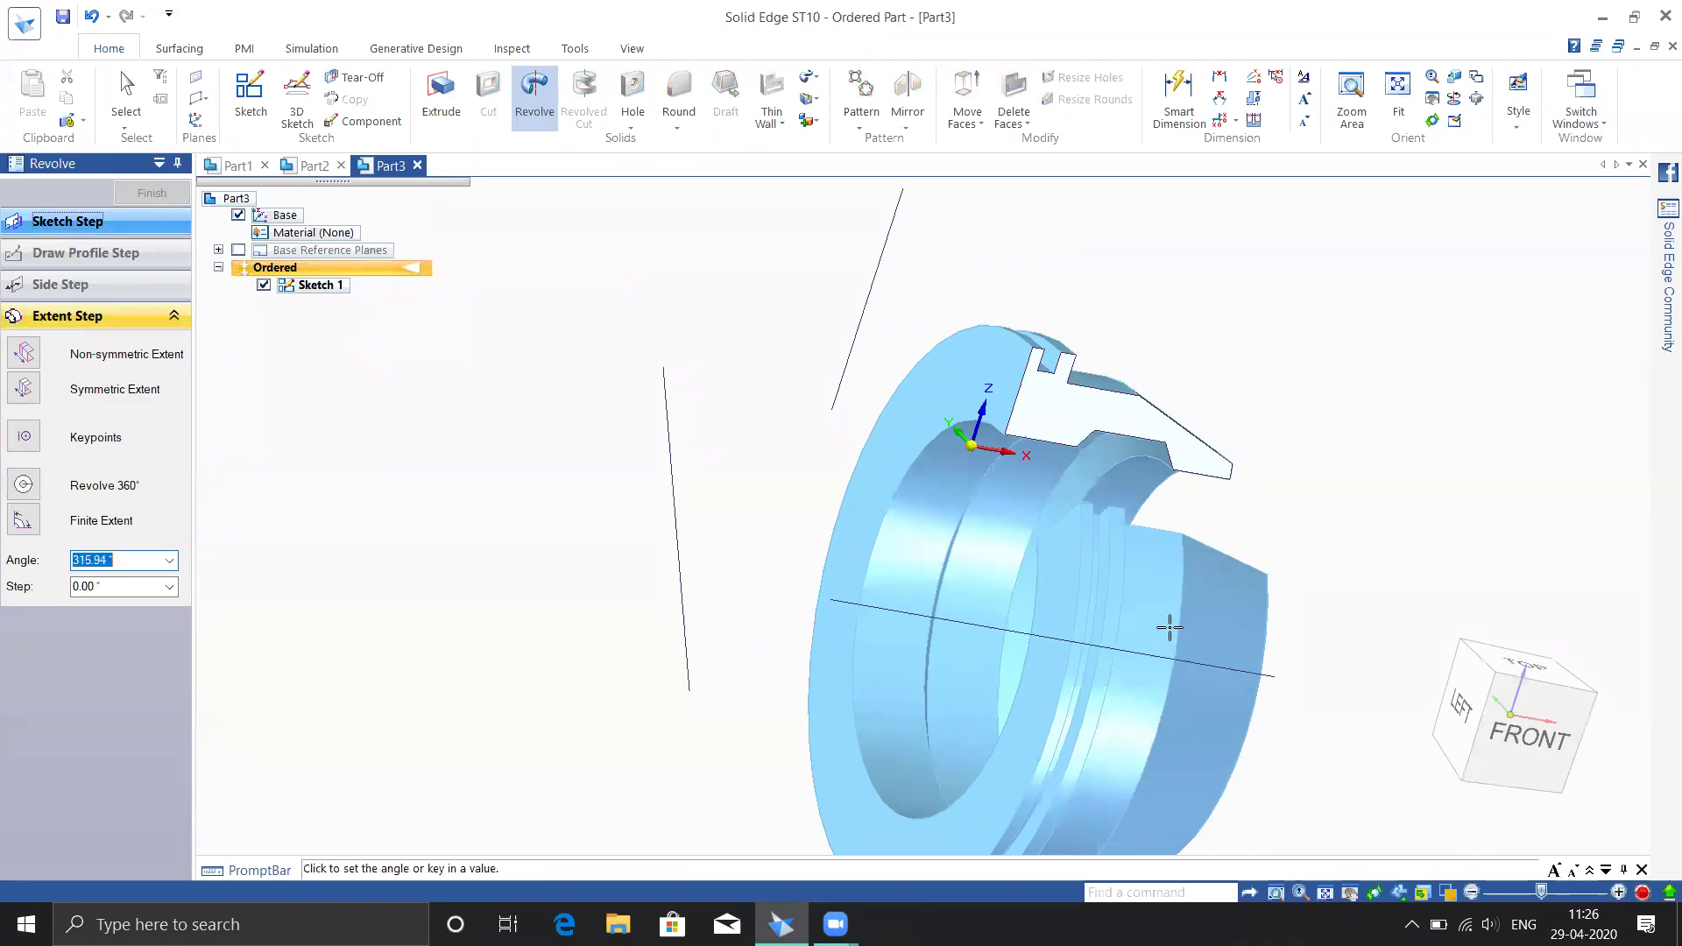
{"action": "middle_click_drag", "start_coordinate": [1177, 717], "coordinate": [1139, 767]}
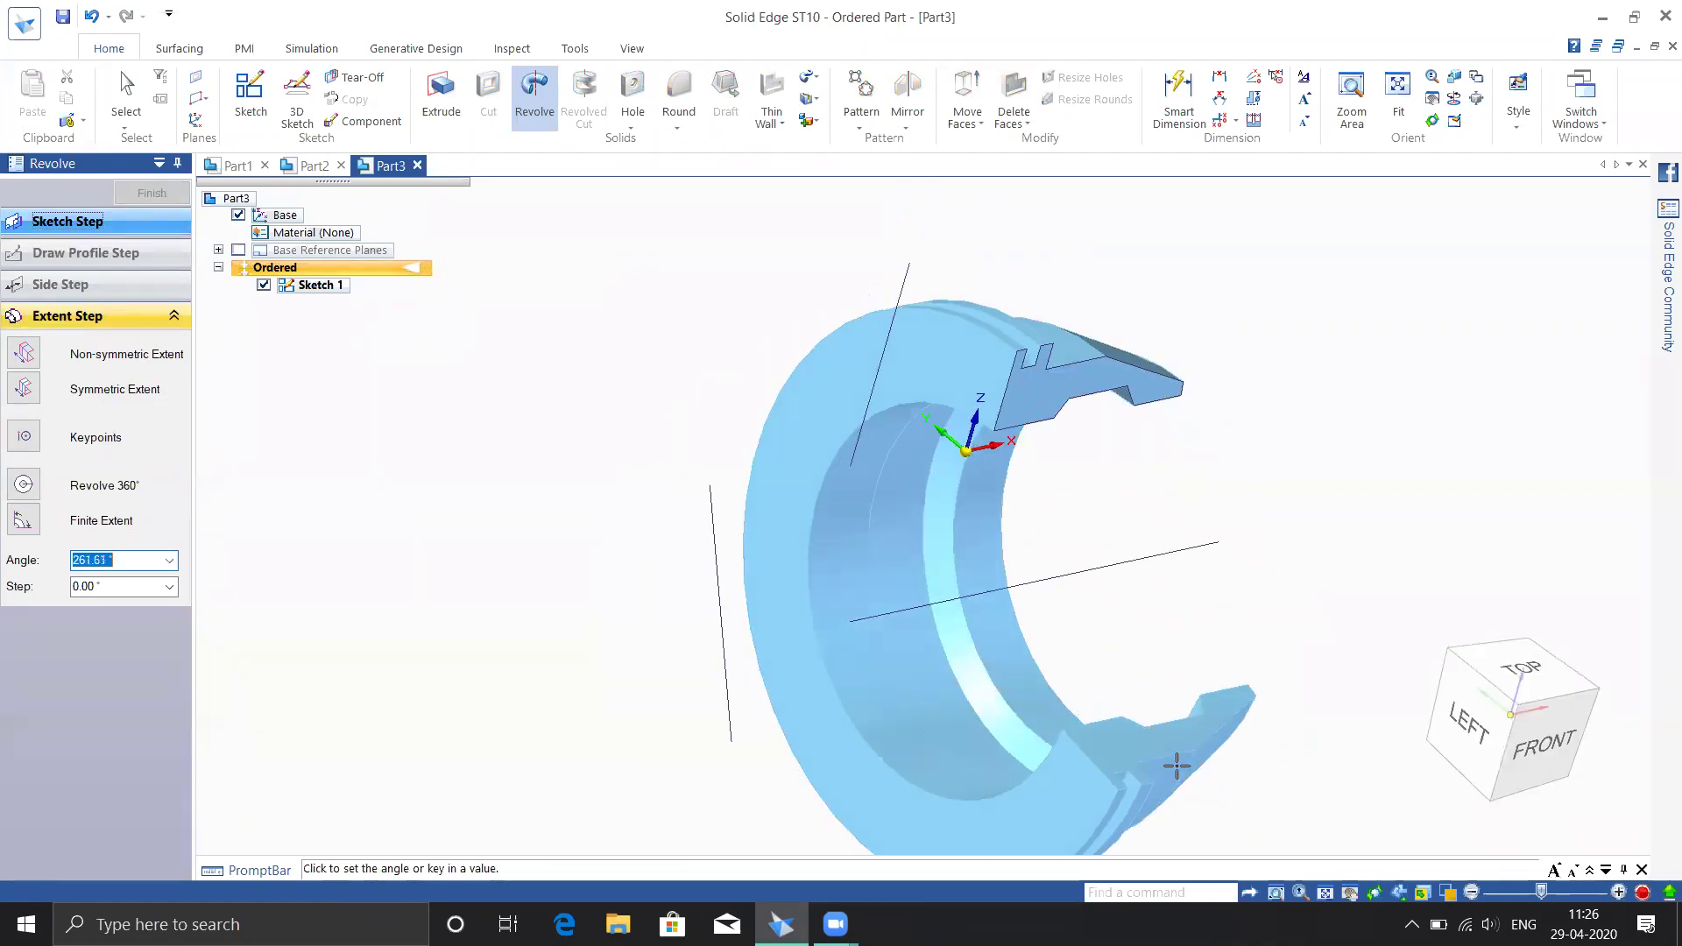
{"action": "left_click", "coordinate": [1176, 767]}
{"action": "middle_click_drag", "start_coordinate": [1116, 500], "coordinate": [687, 458]}
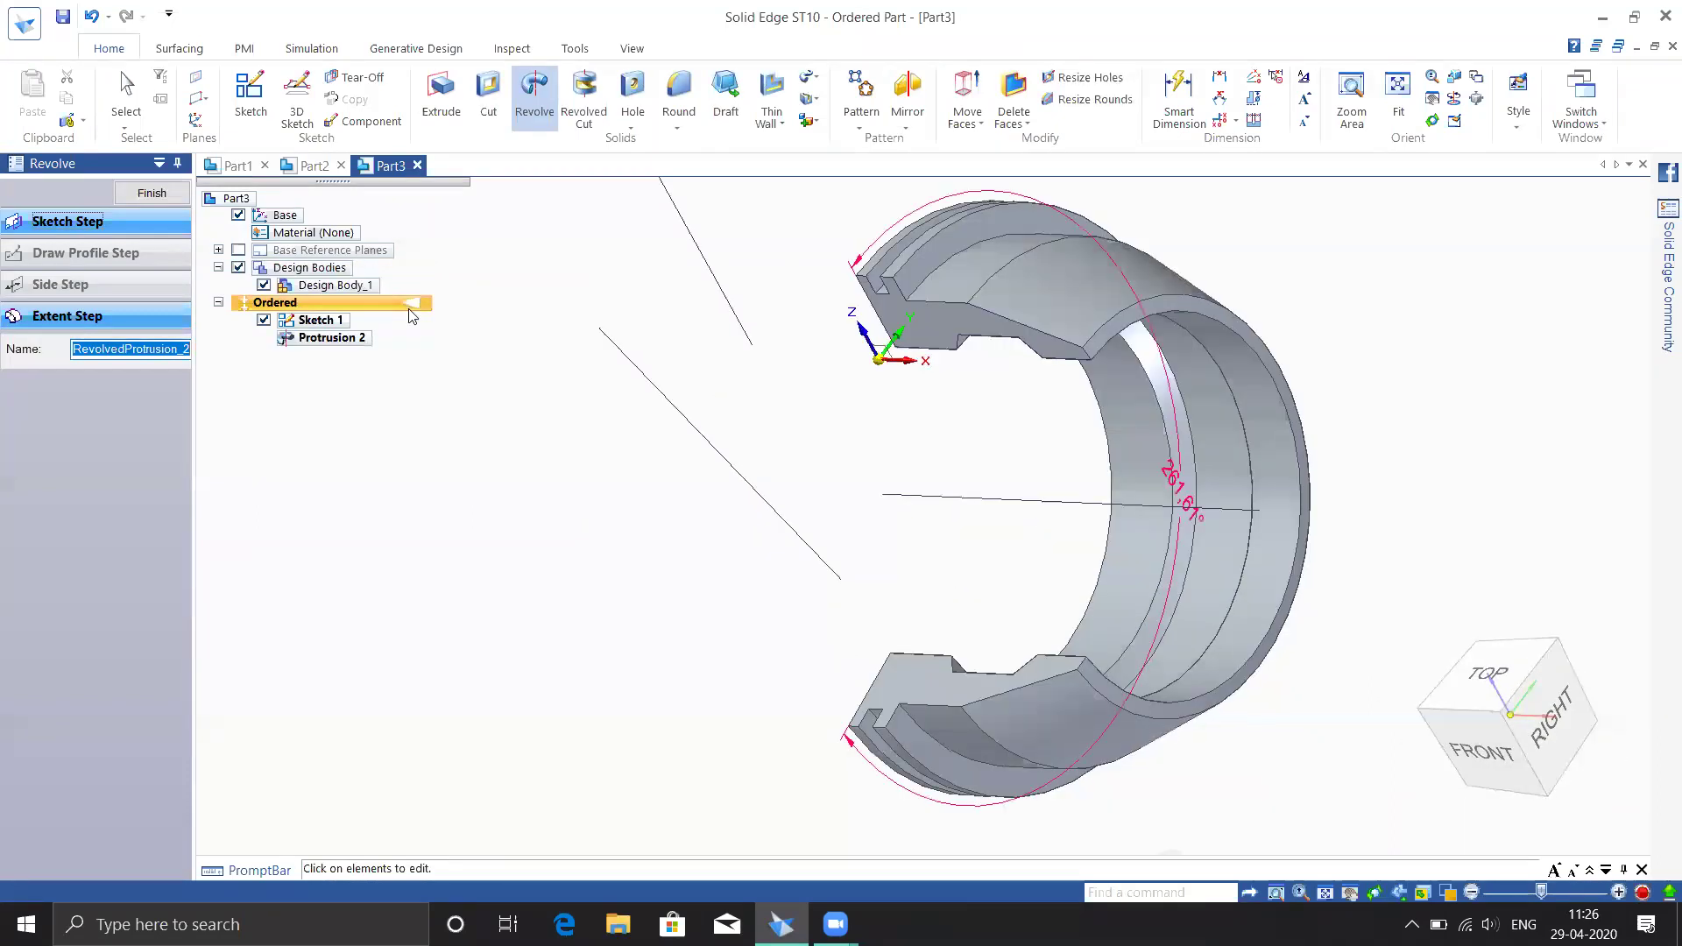
Create a new ISO Metric Part document and start a sketch on the front (XZ) plane
{"action": "left_click", "coordinate": [28, 35]}
{"action": "left_click", "coordinate": [63, 140]}
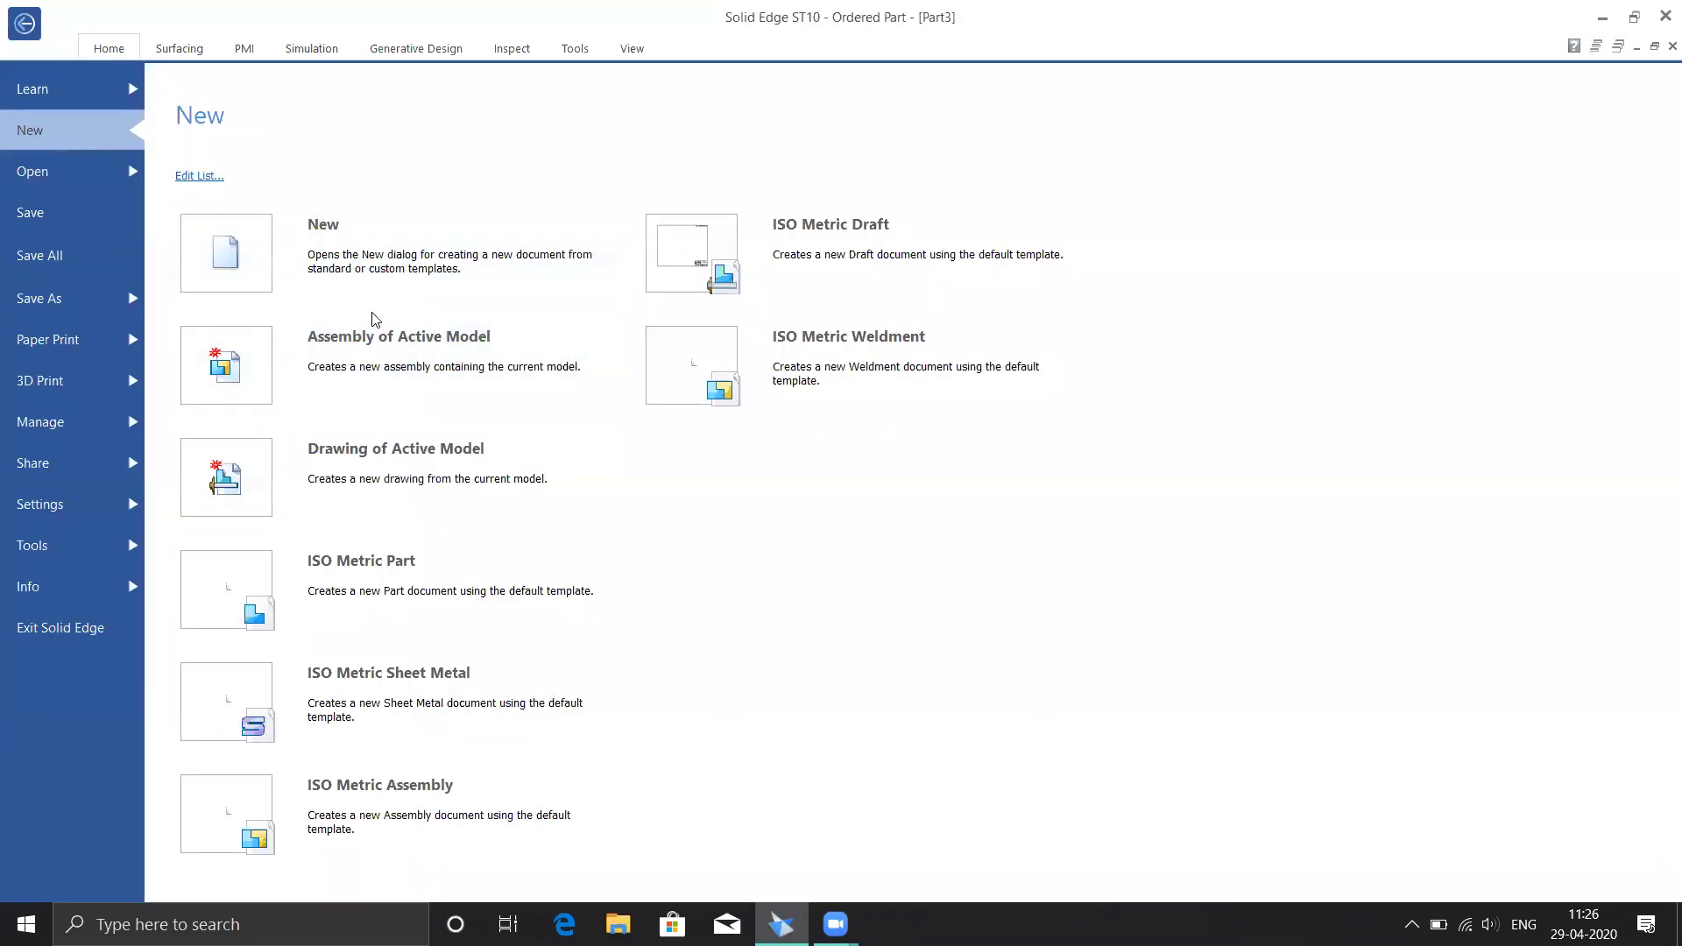
{"action": "left_click", "coordinate": [409, 603]}
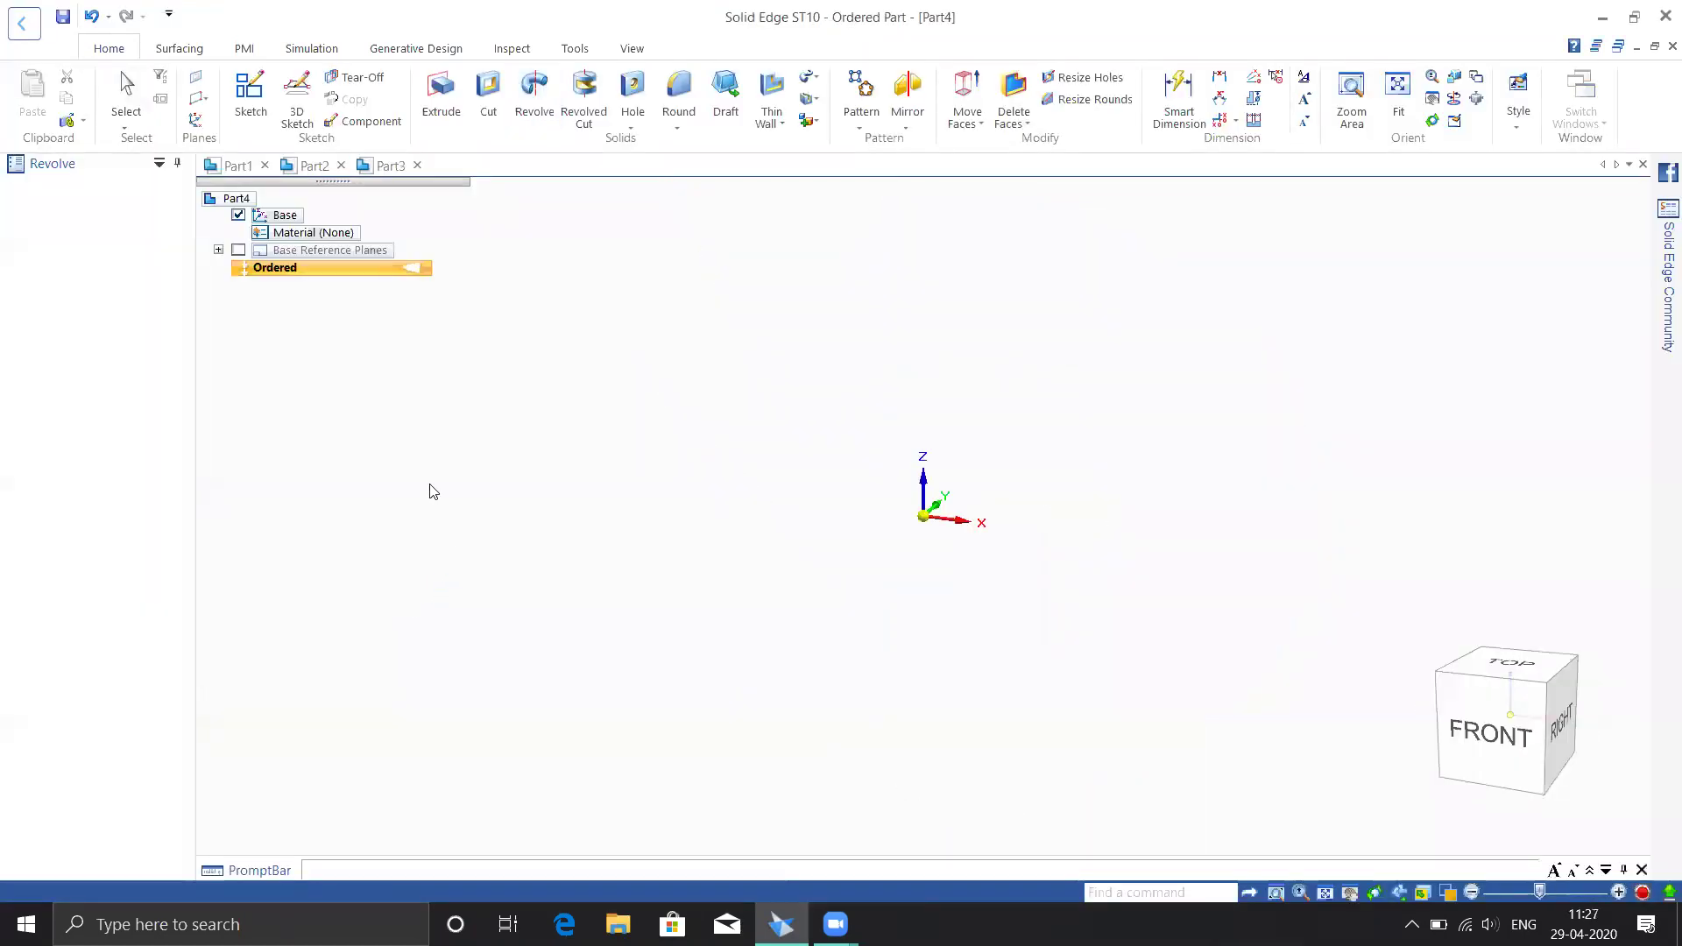
{"action": "left_click", "coordinate": [255, 93]}
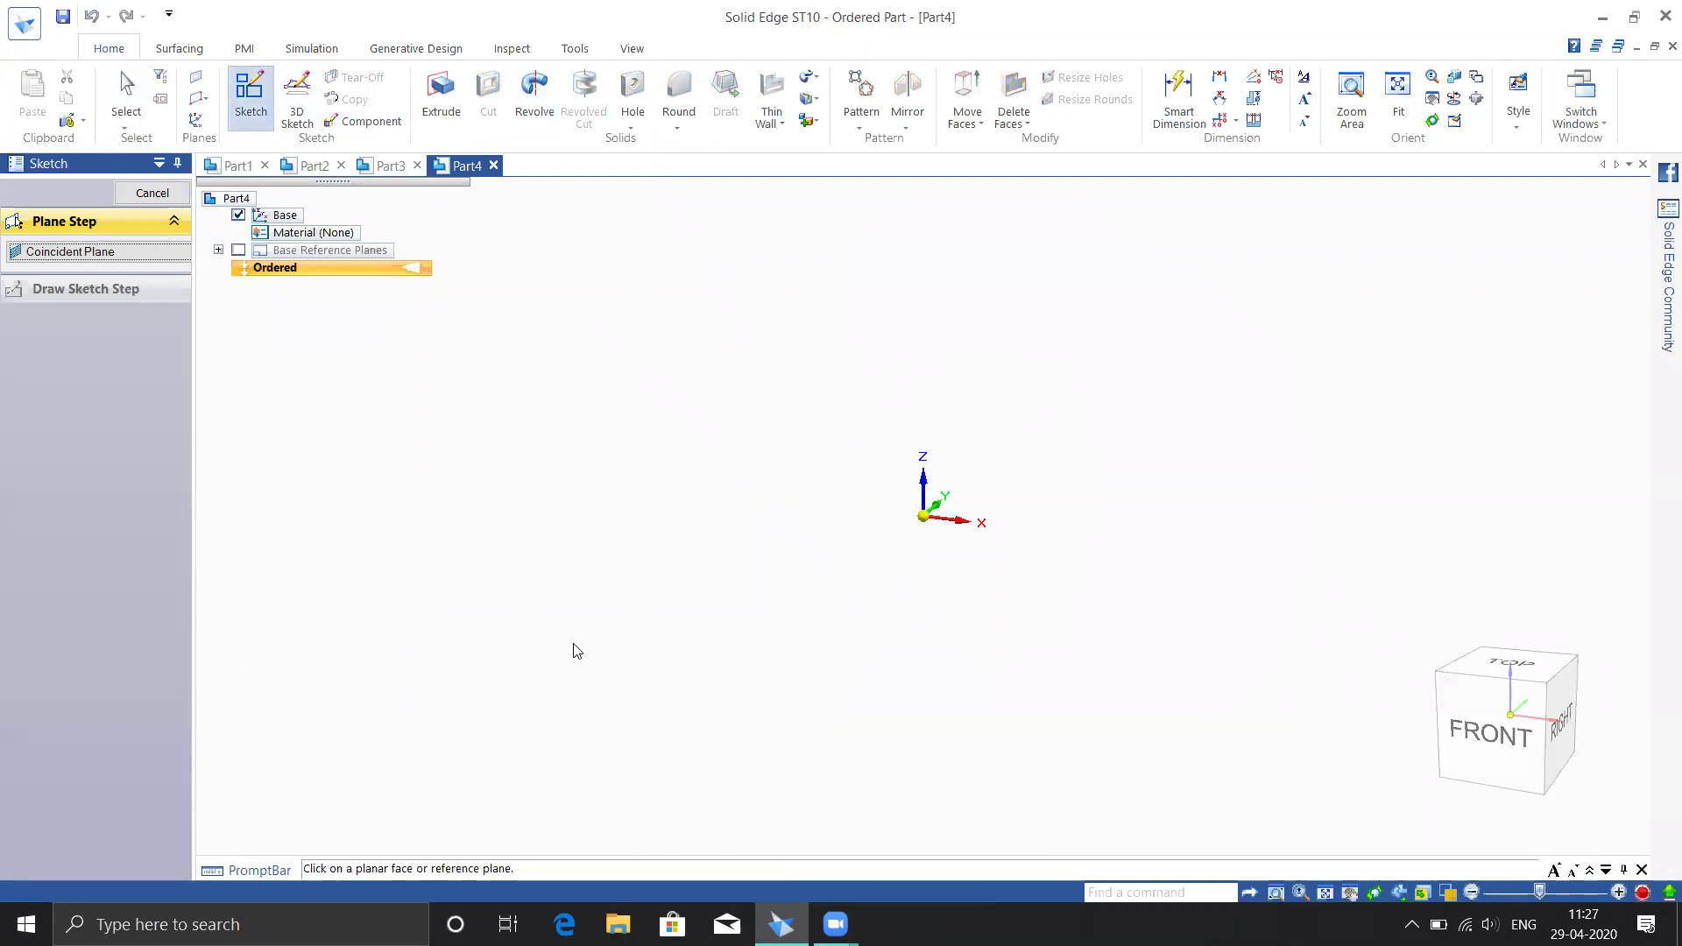
{"action": "left_click", "coordinate": [946, 490]}
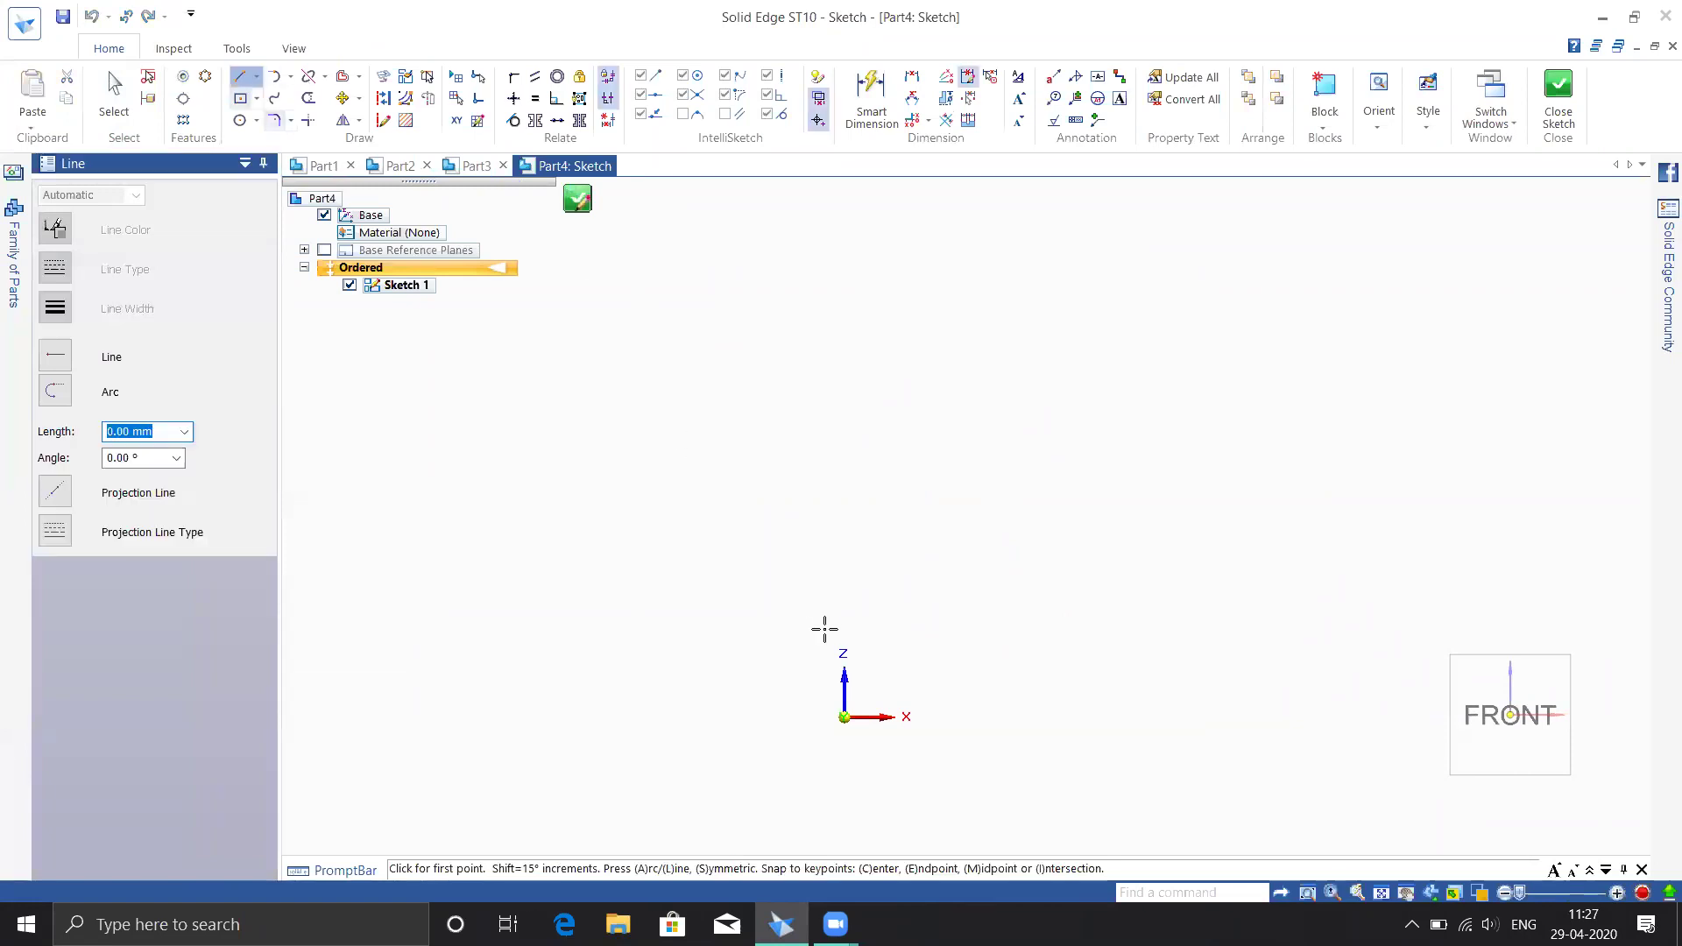
Sketch a closed bottle-like half profile from the origin, with a straight vertical edge about 213 mm long and a stepped, tapered opposite side
{"action": "left_click", "coordinate": [843, 717]}
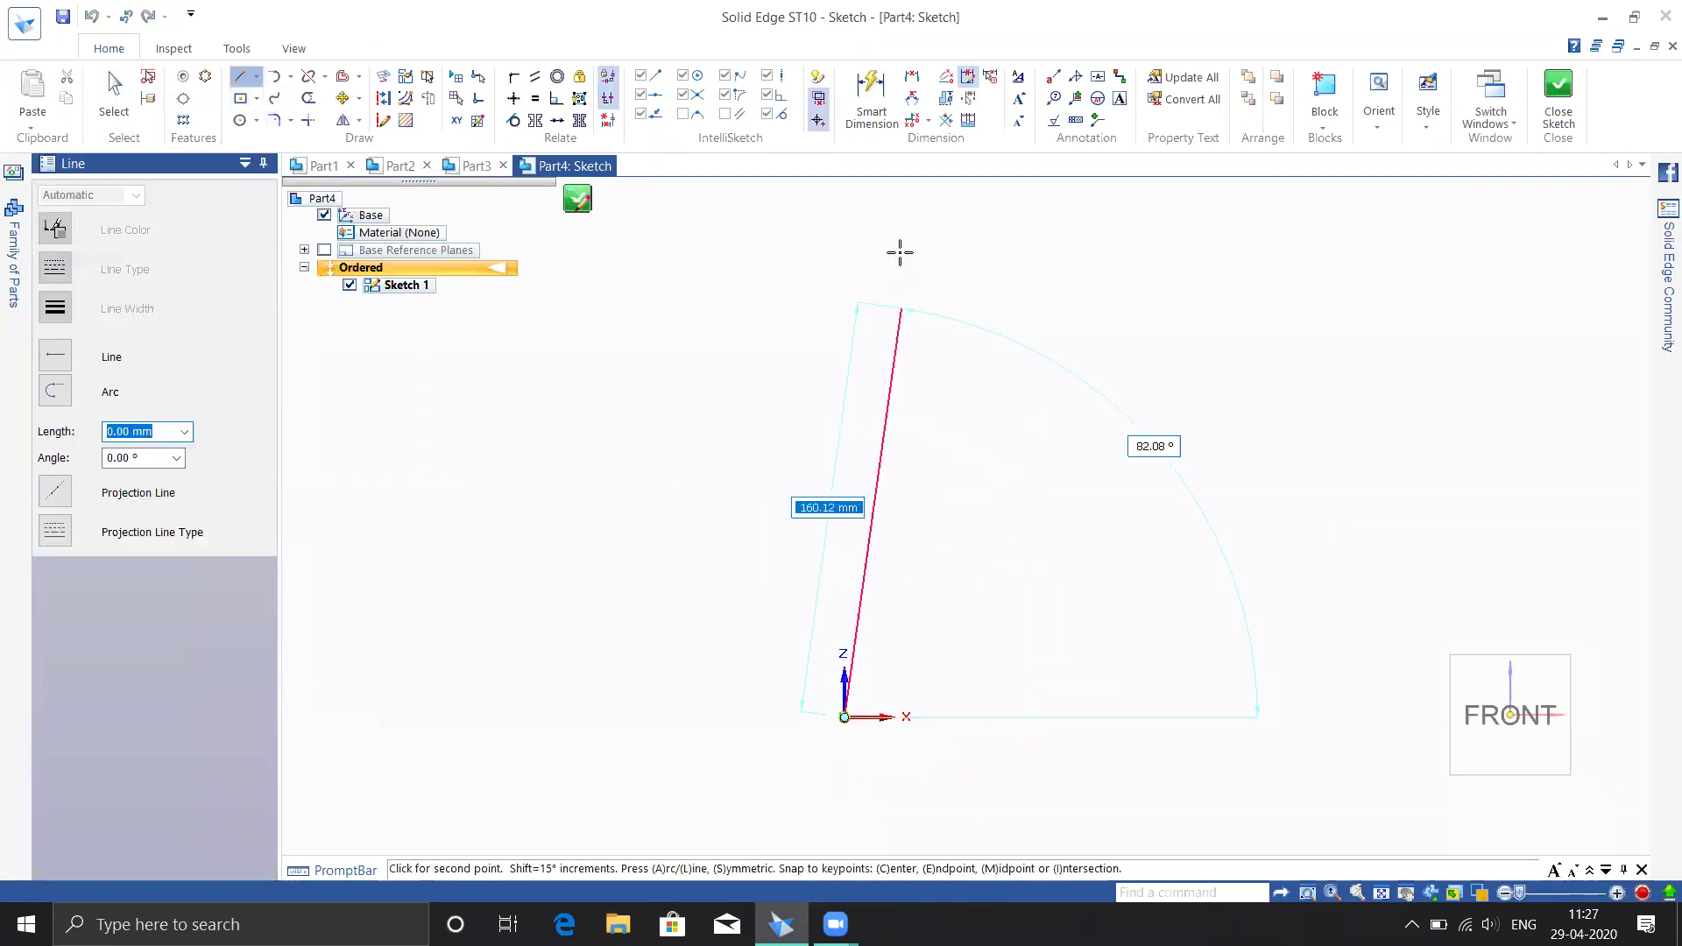
{"action": "mouse_move", "coordinate": [864, 289]}
{"action": "middle_mouse_down"}
{"action": "mouse_move", "coordinate": [849, 320]}
{"action": "mouse_move", "coordinate": [864, 330]}
{"action": "middle_mouse_up"}
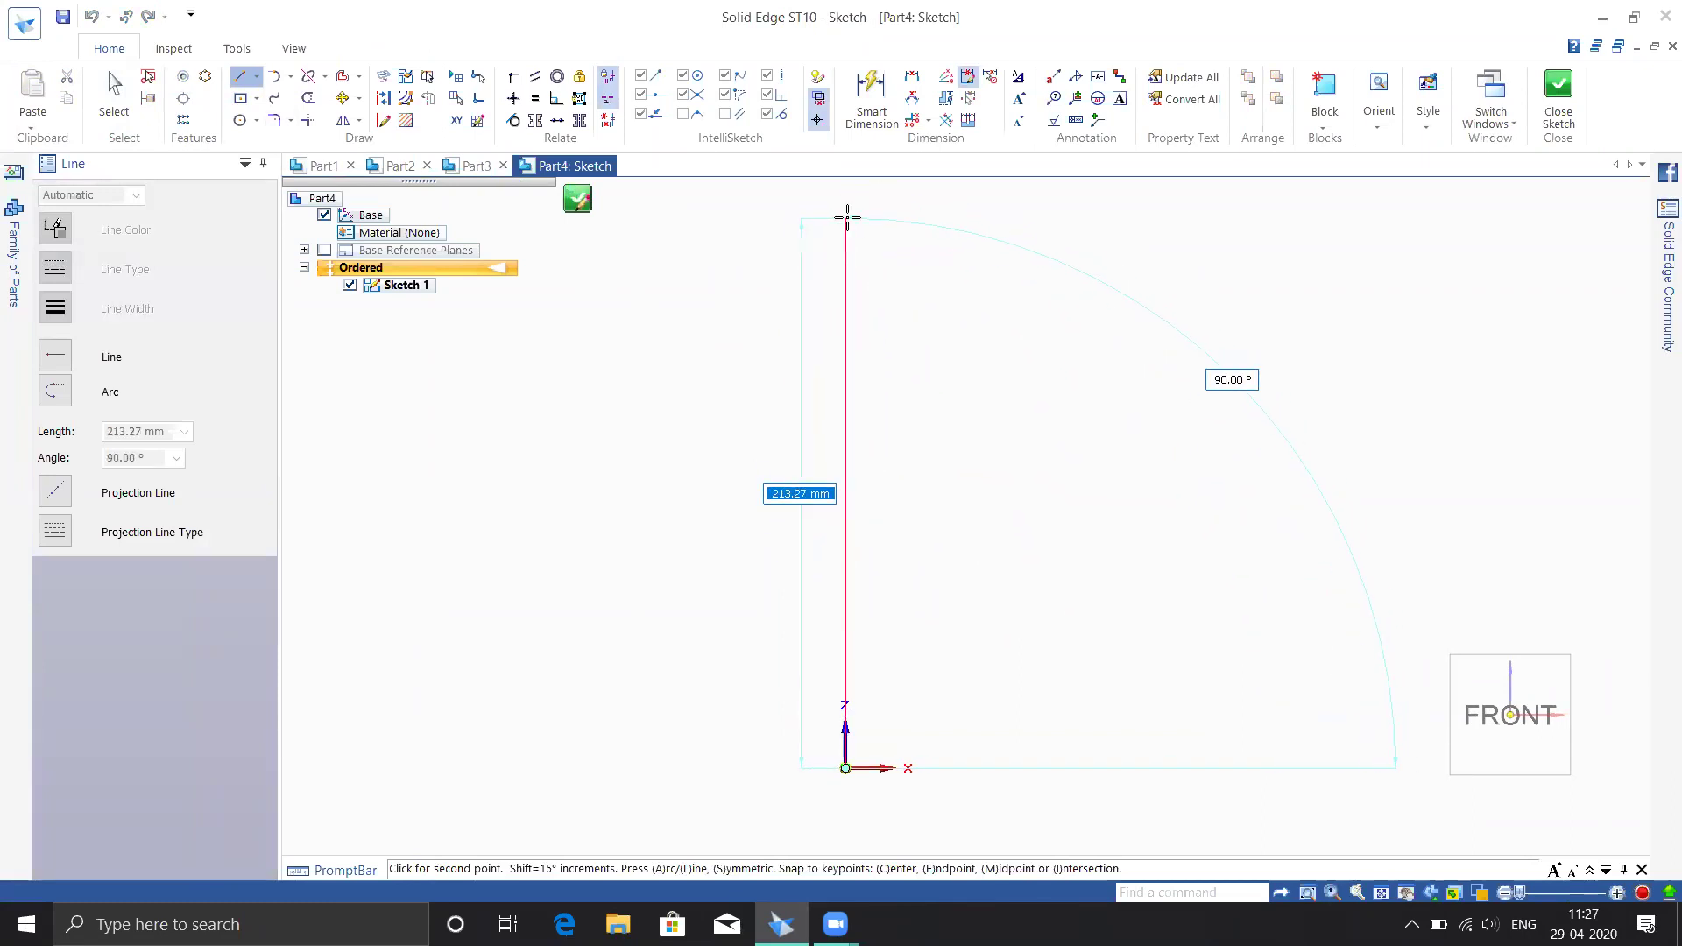
{"action": "left_click", "coordinate": [846, 217]}
{"action": "left_click", "coordinate": [887, 217]}
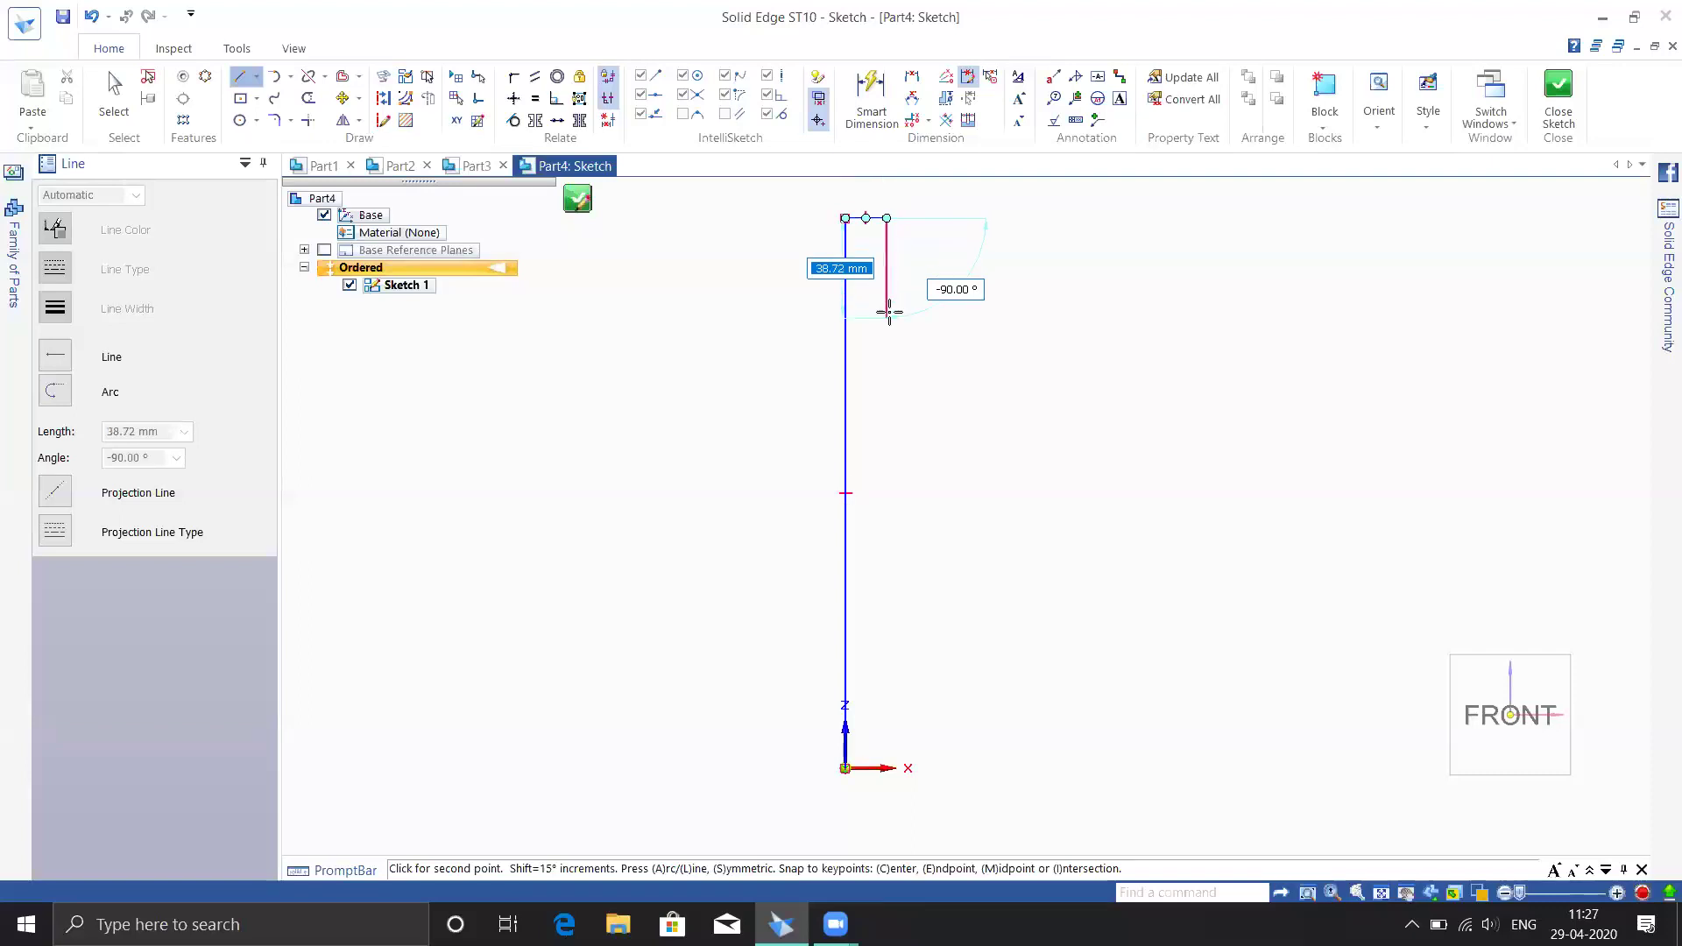
{"action": "left_click", "coordinate": [887, 283]}
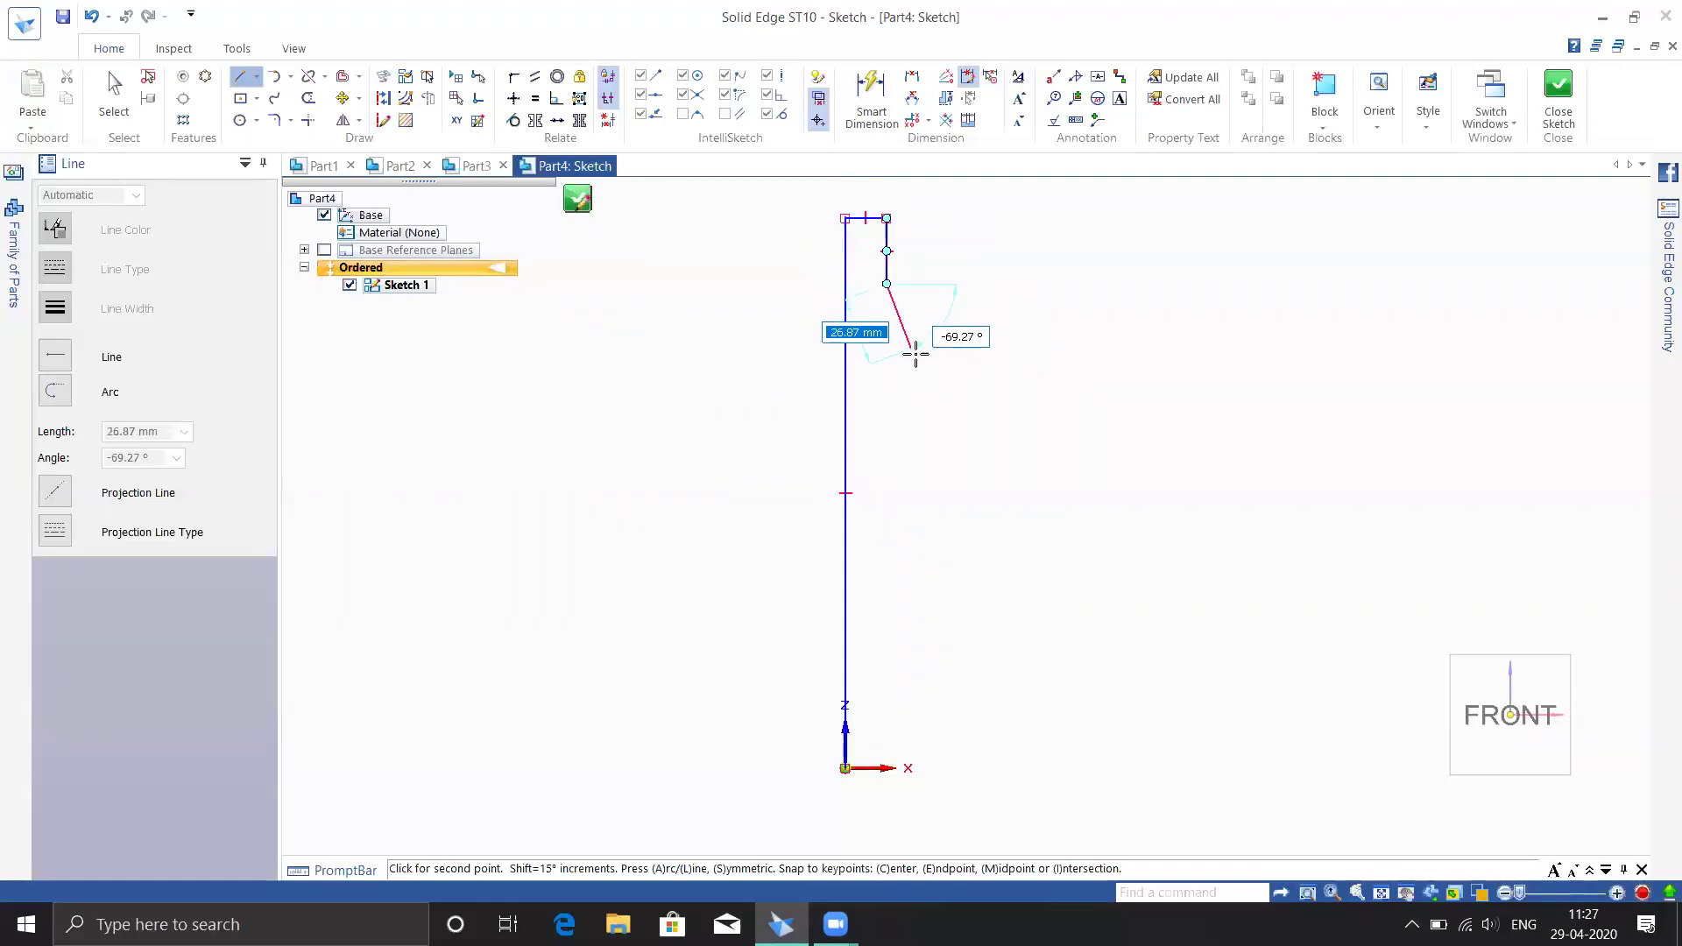
{"action": "left_click", "coordinate": [945, 380]}
{"action": "left_click", "coordinate": [945, 480]}
{"action": "left_click", "coordinate": [935, 516]}
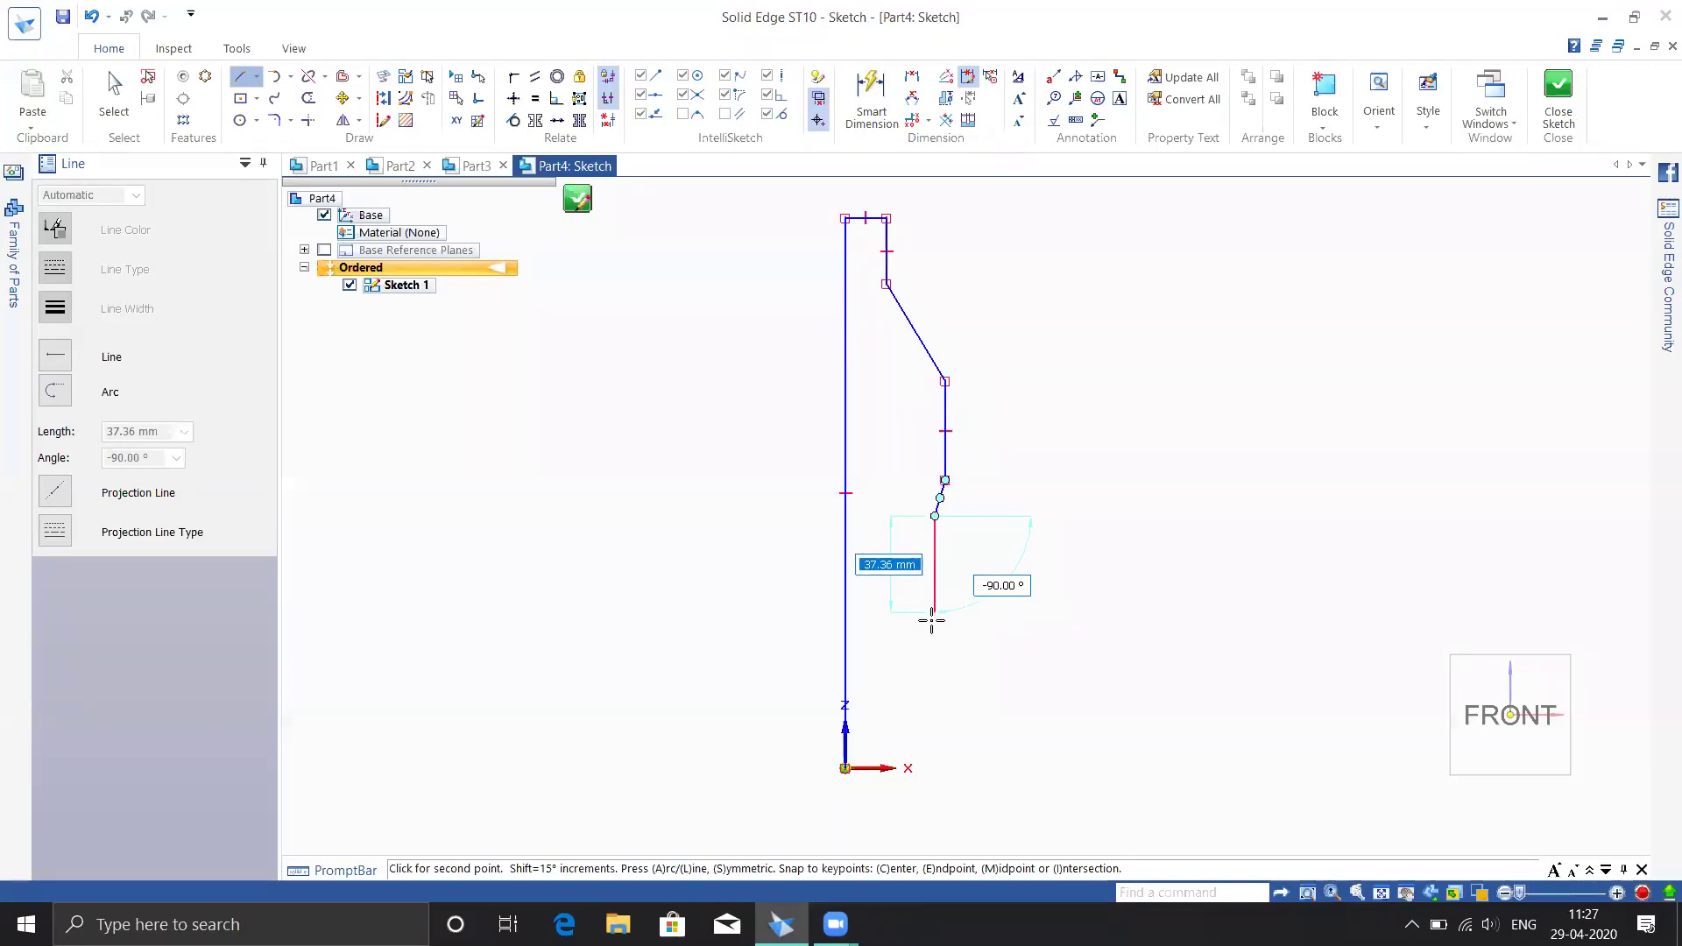
{"action": "left_click", "coordinate": [933, 621]}
{"action": "left_click", "coordinate": [946, 650]}
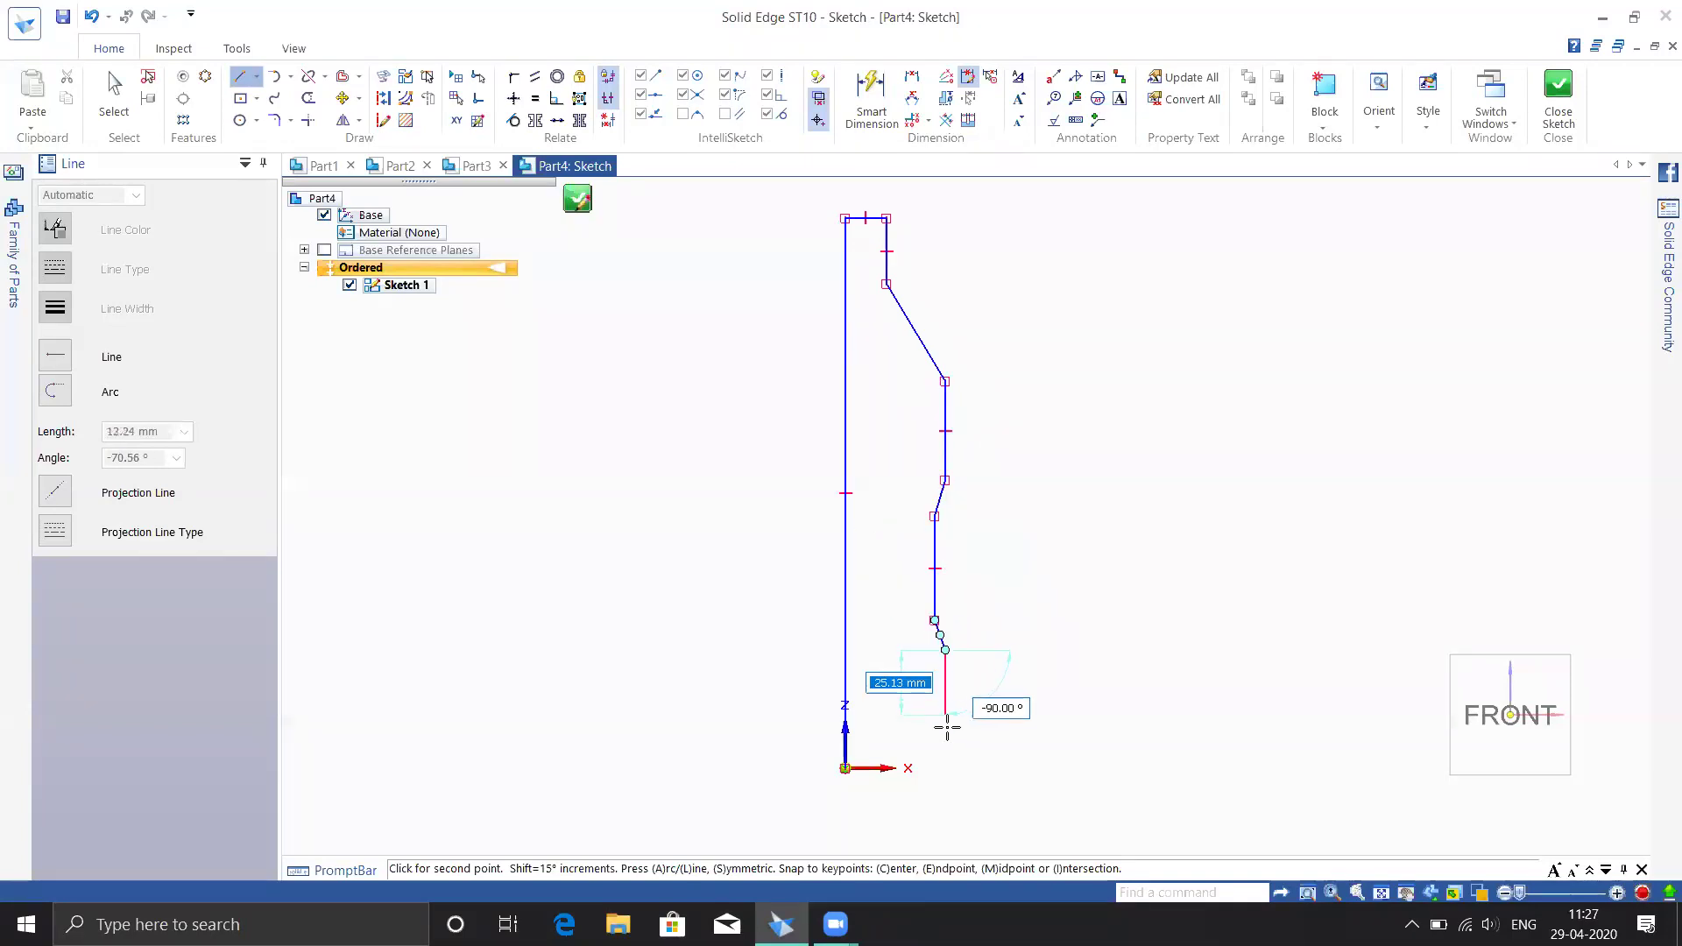
{"action": "left_click", "coordinate": [945, 767]}
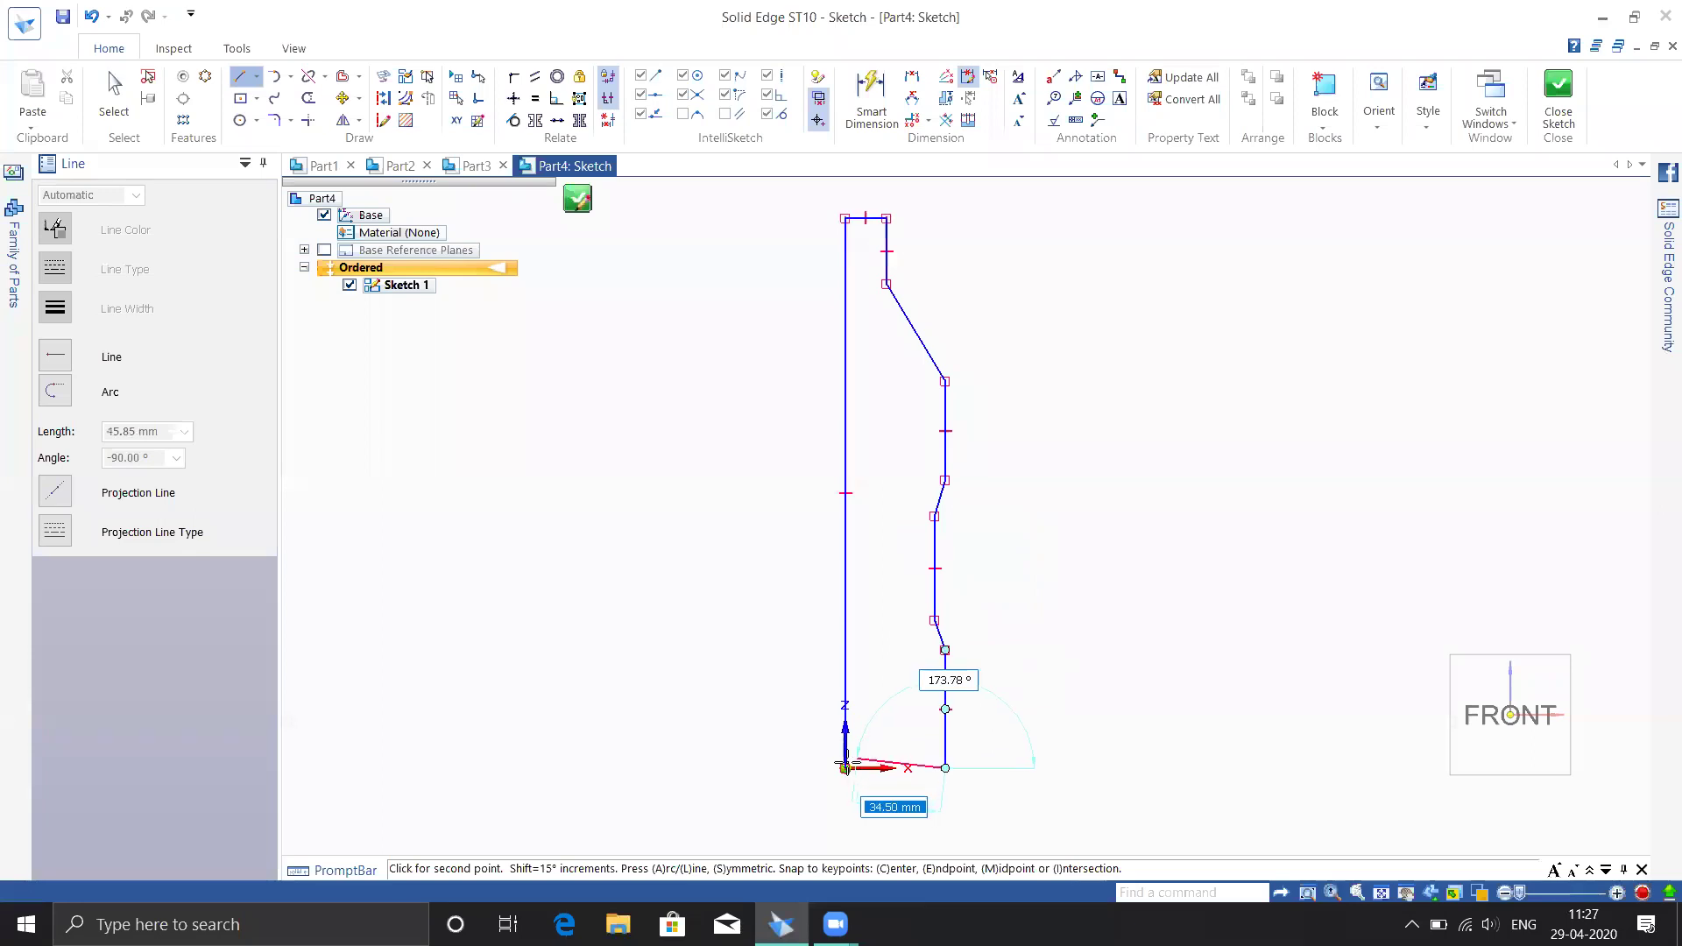
{"action": "left_click", "coordinate": [845, 768]}
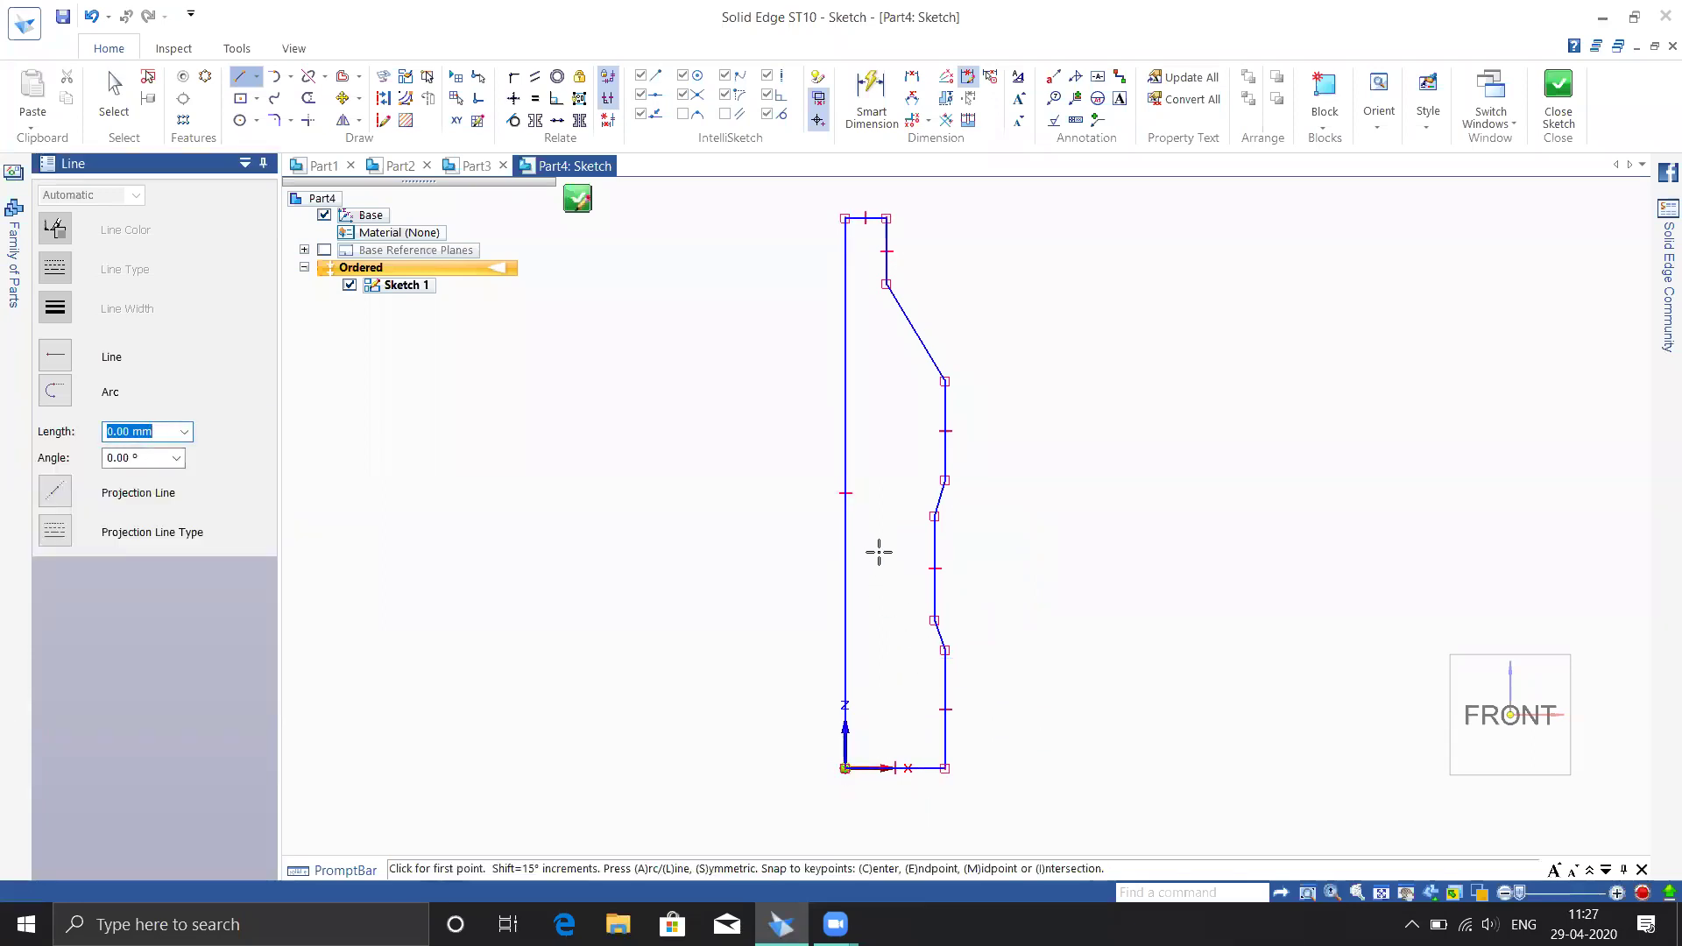
Close the sketch of the bottle-like half profile and finish it
{"action": "left_click", "coordinate": [1557, 103]}
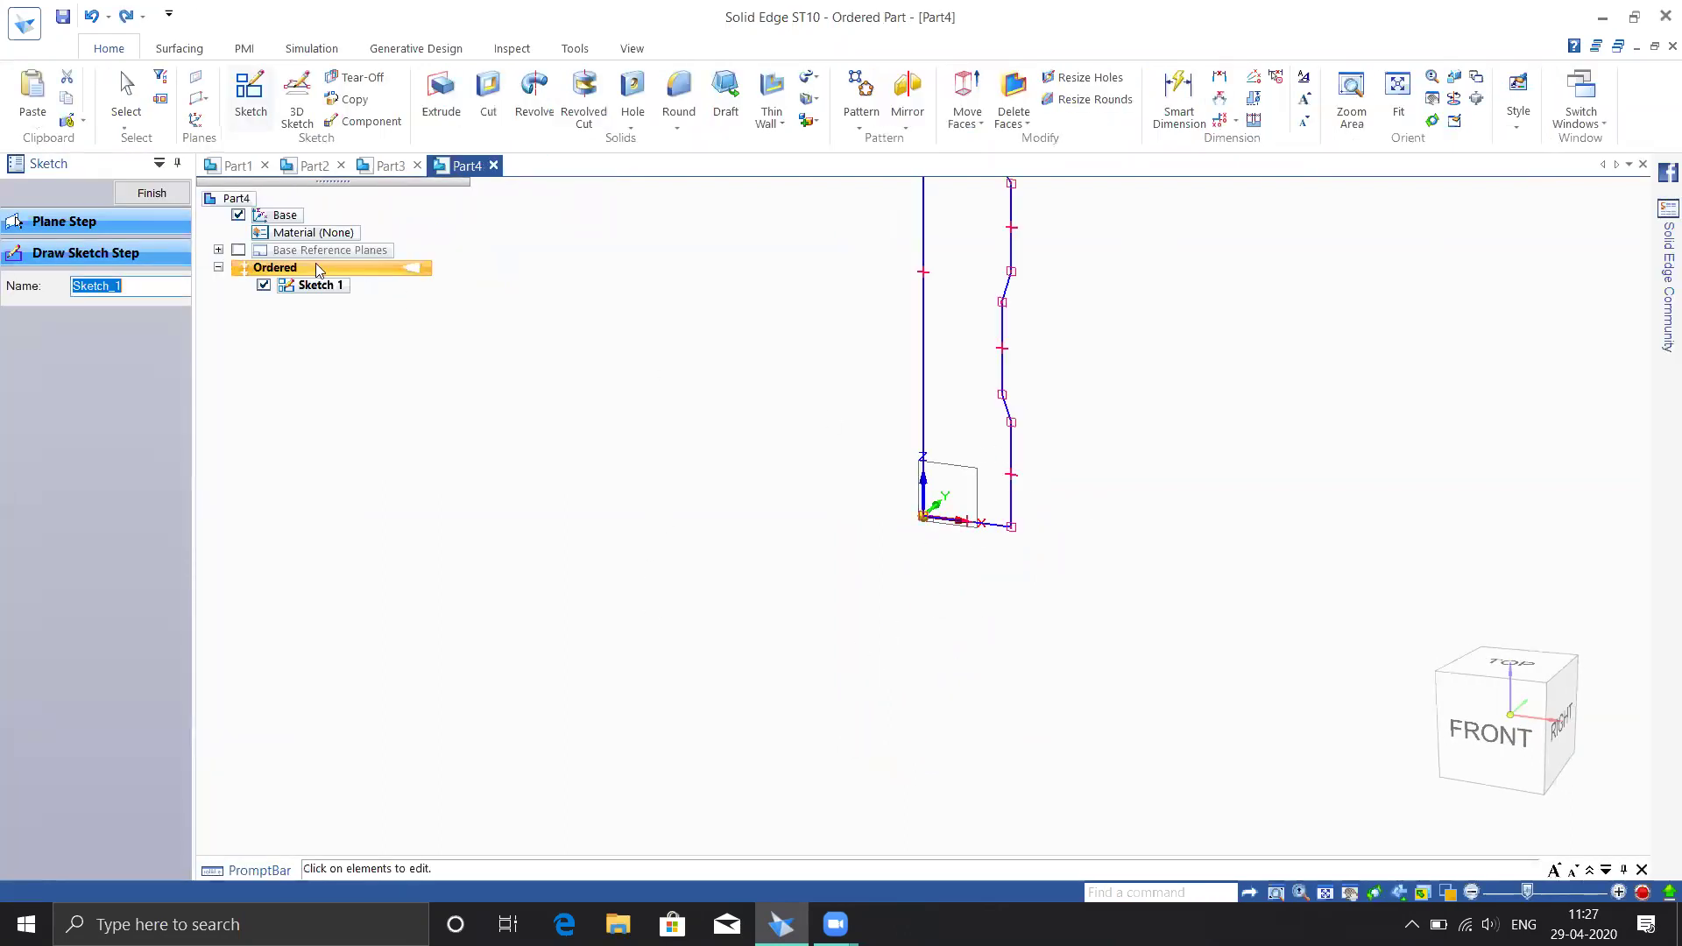
{"action": "left_click", "coordinate": [151, 193]}
{"action": "key", "text": "Escape"}
{"action": "scroll", "coordinate": [754, 470], "scroll_direction": "down", "scroll_amount": 3}
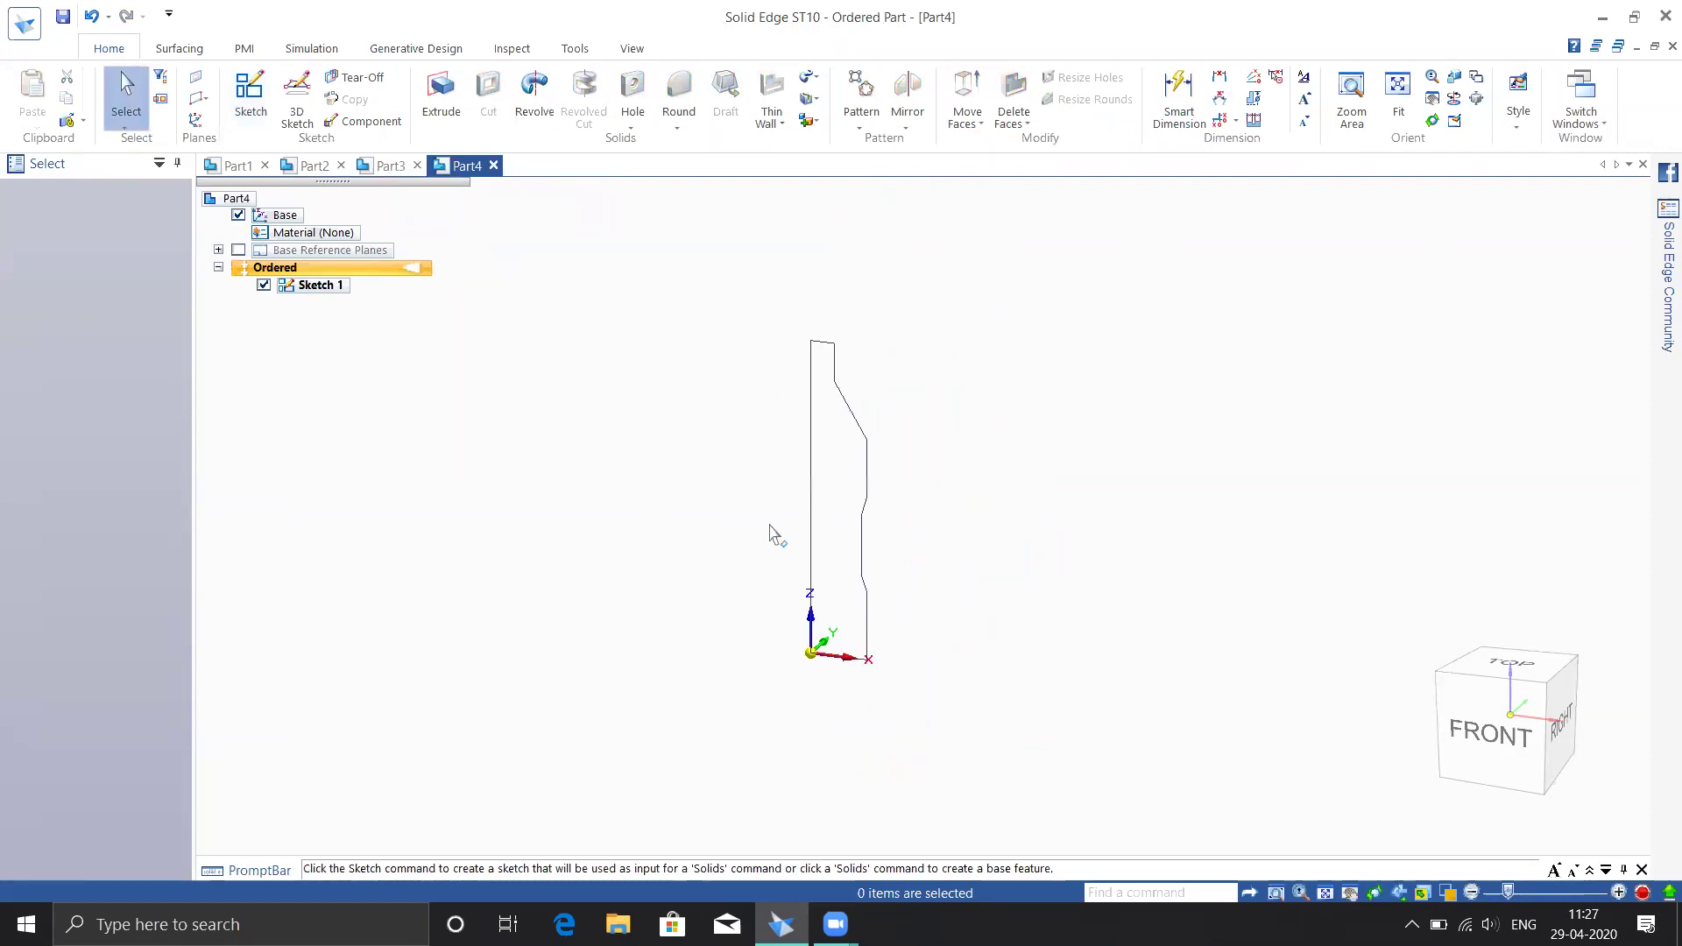
{"action": "middle_click_drag", "start_coordinate": [771, 530], "coordinate": [792, 552], "text": "shift"}
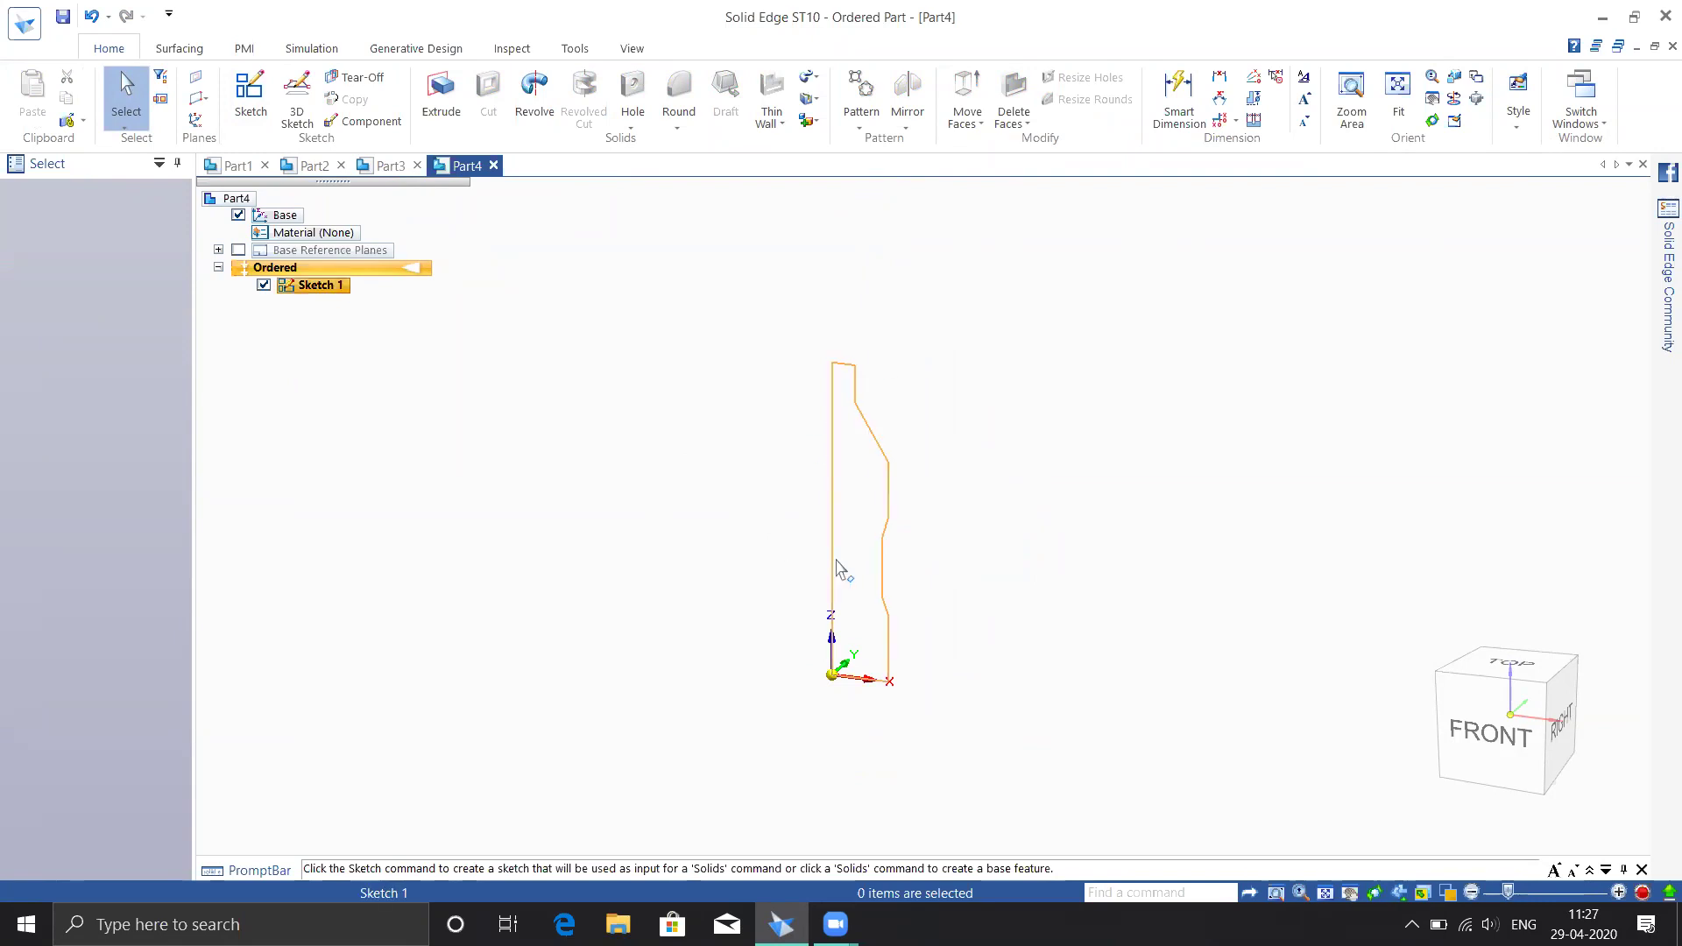
Start a revolve of the closed half profile, using its own long vertical edge as the axis of revolution
{"action": "left_click", "coordinate": [535, 96]}
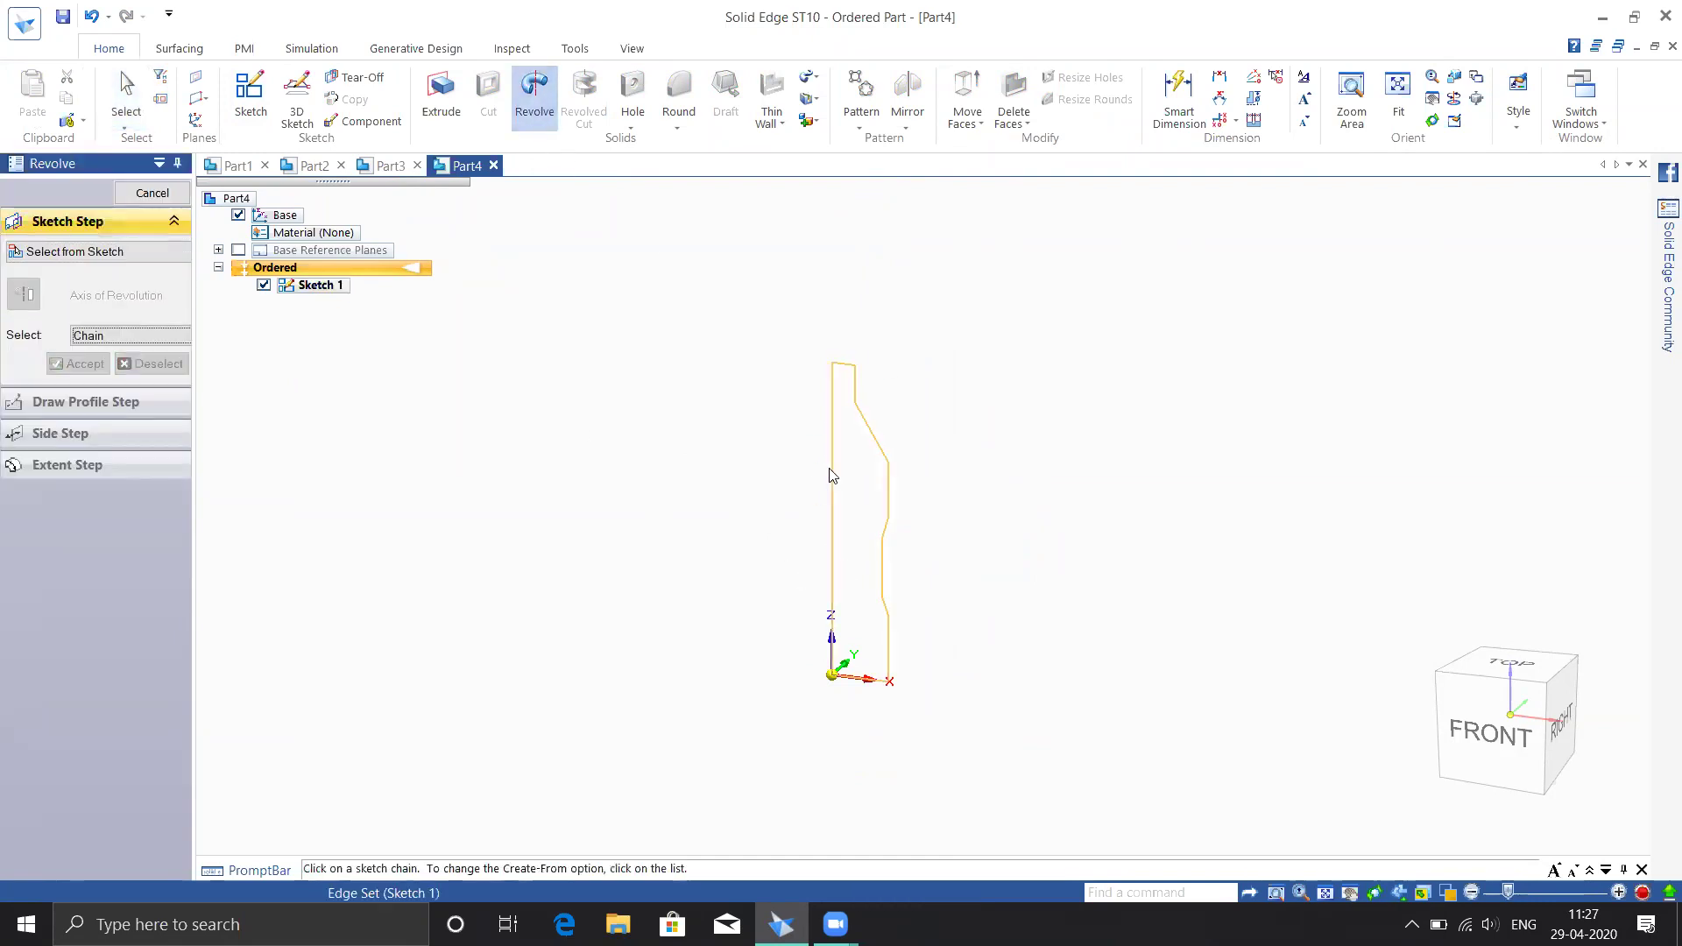
{"action": "left_click", "coordinate": [883, 659]}
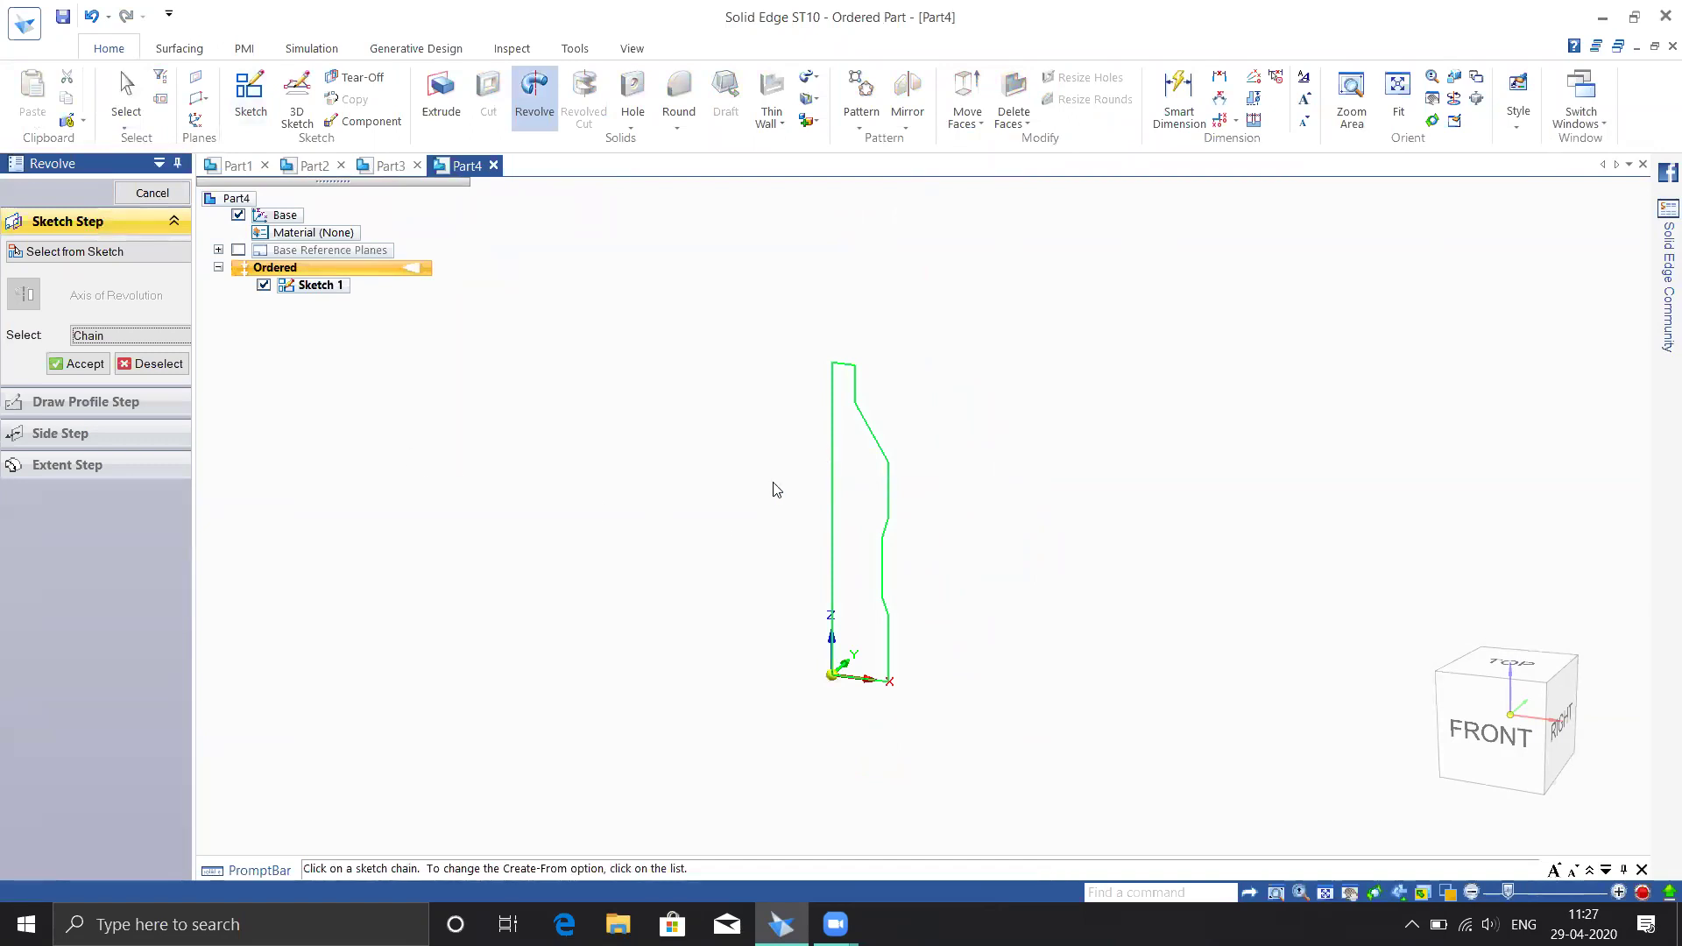
{"action": "key", "text": "Return"}
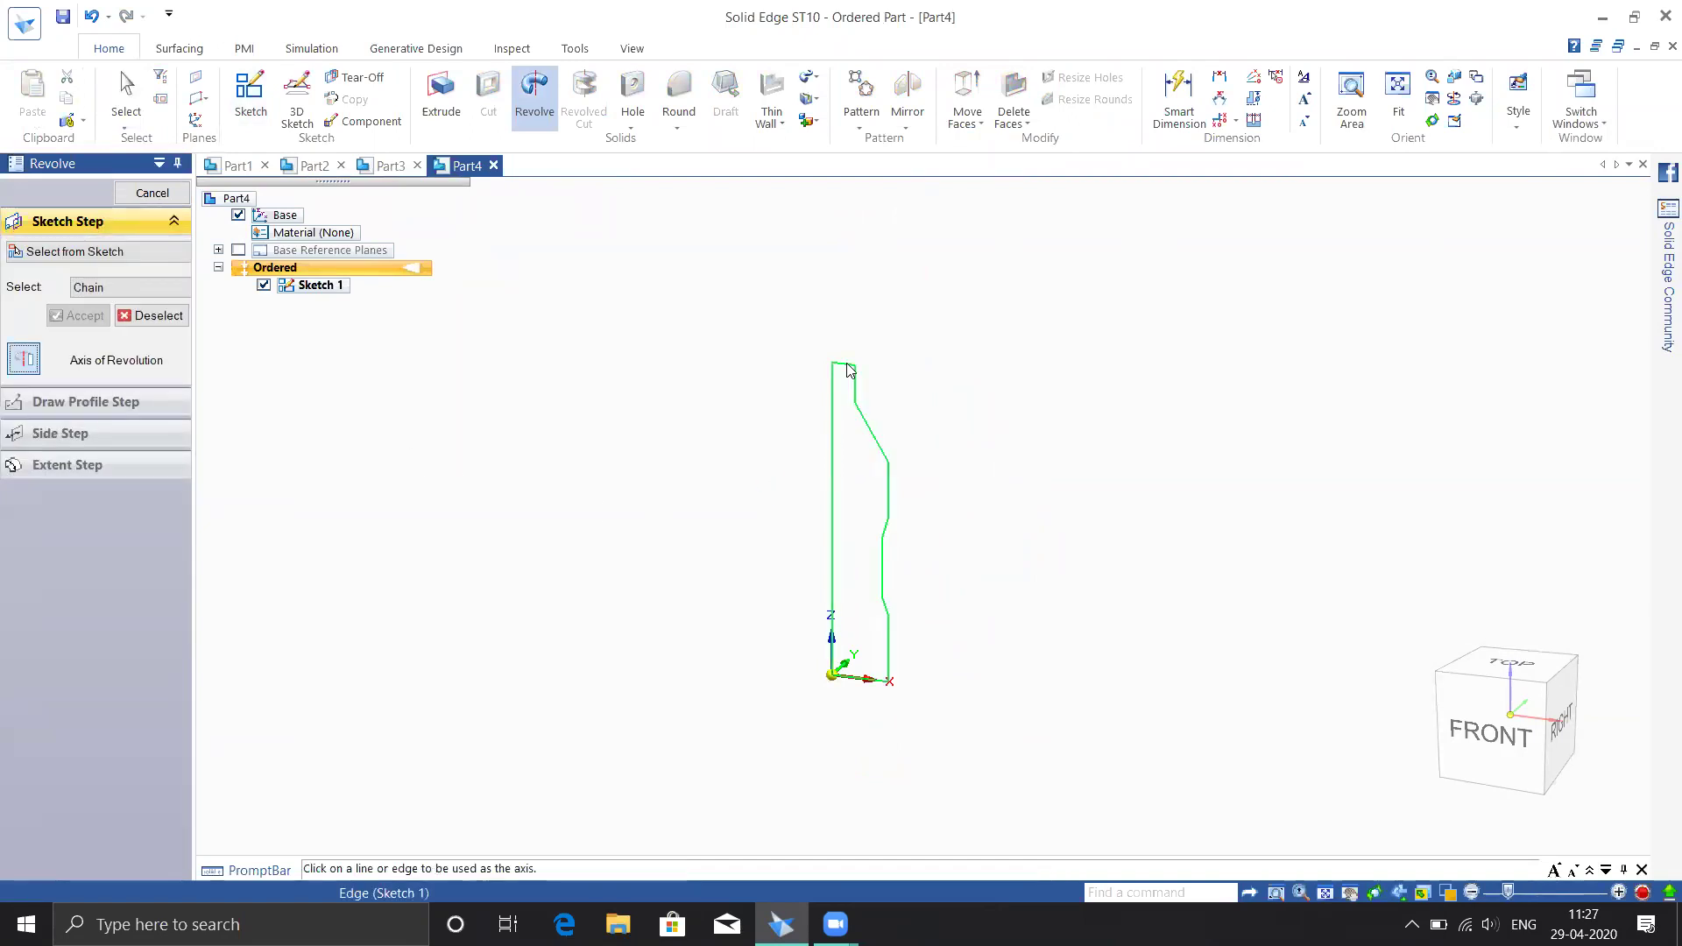
{"action": "scroll", "coordinate": [819, 642], "scroll_direction": "up", "scroll_amount": 2}
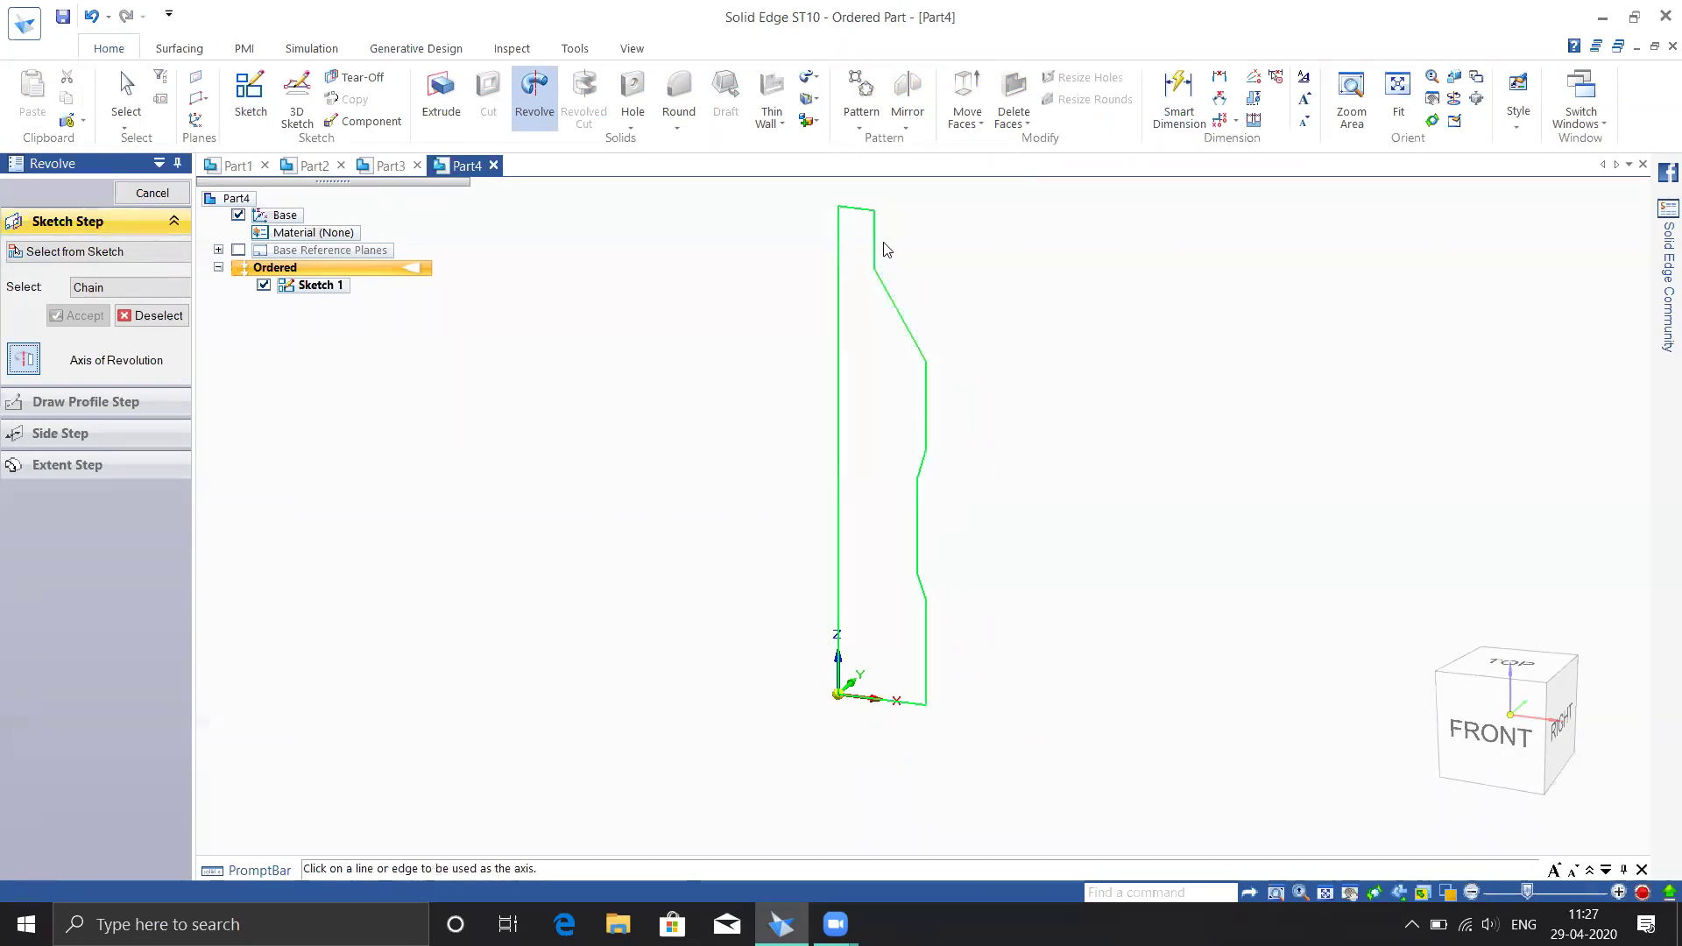
{"action": "left_click", "coordinate": [839, 233]}
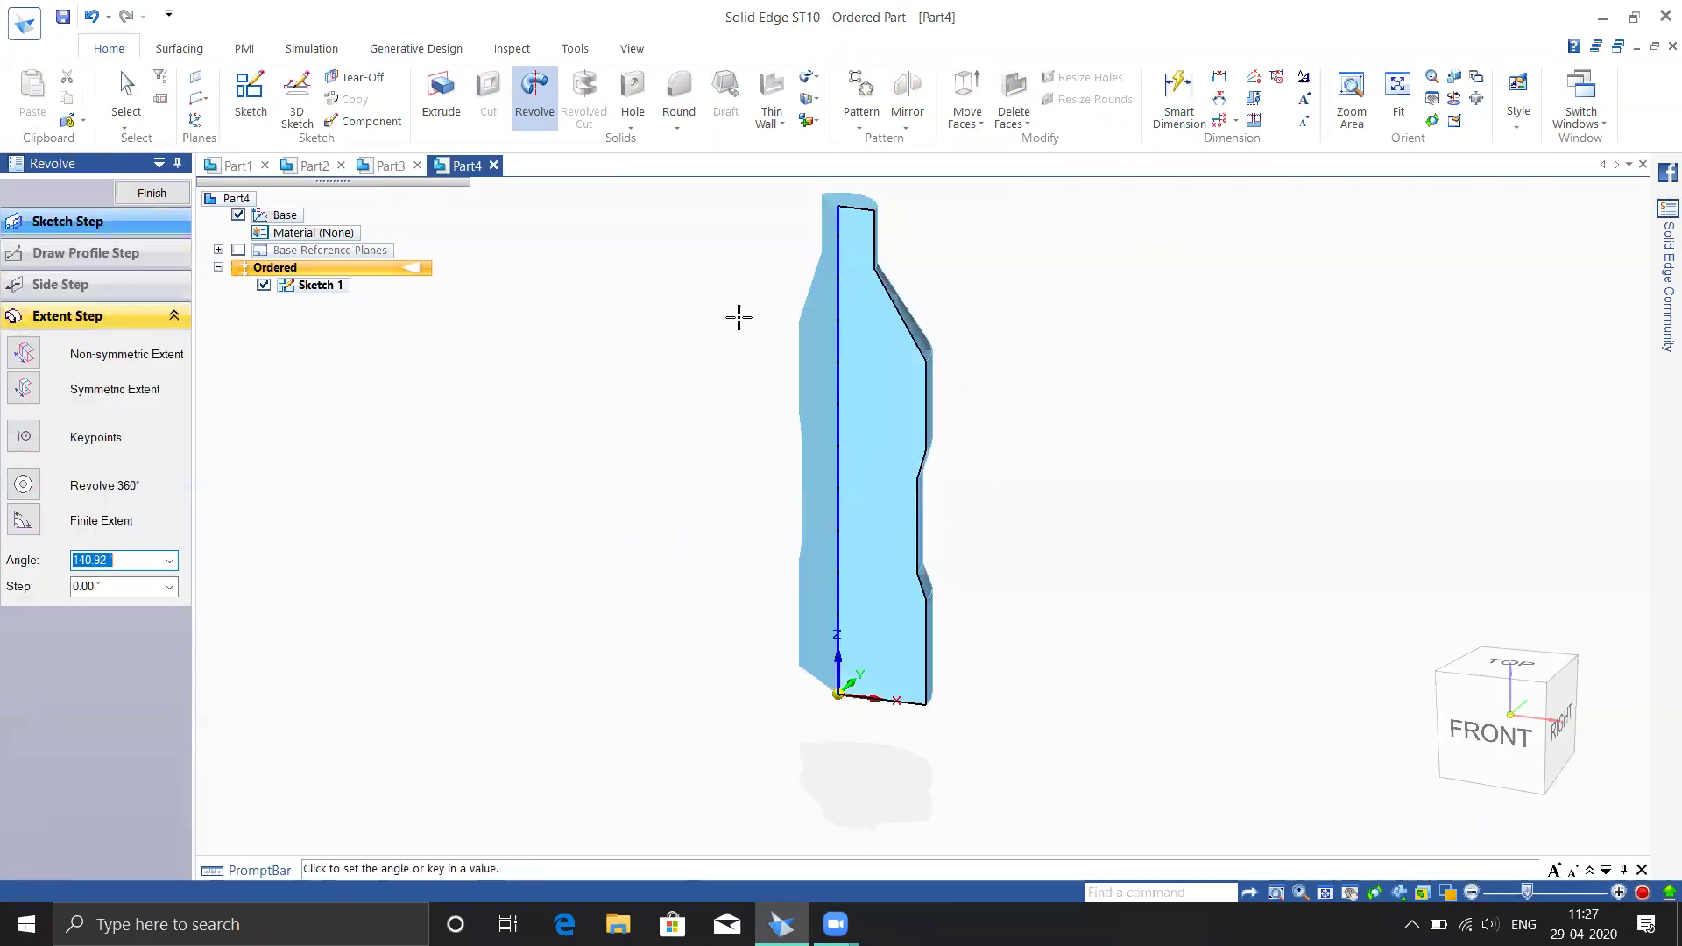
Redefine the axis of revolution as the profile's short top edge and preview the revolve about it
{"action": "left_click", "coordinate": [50, 230]}
{"action": "left_click", "coordinate": [40, 360]}
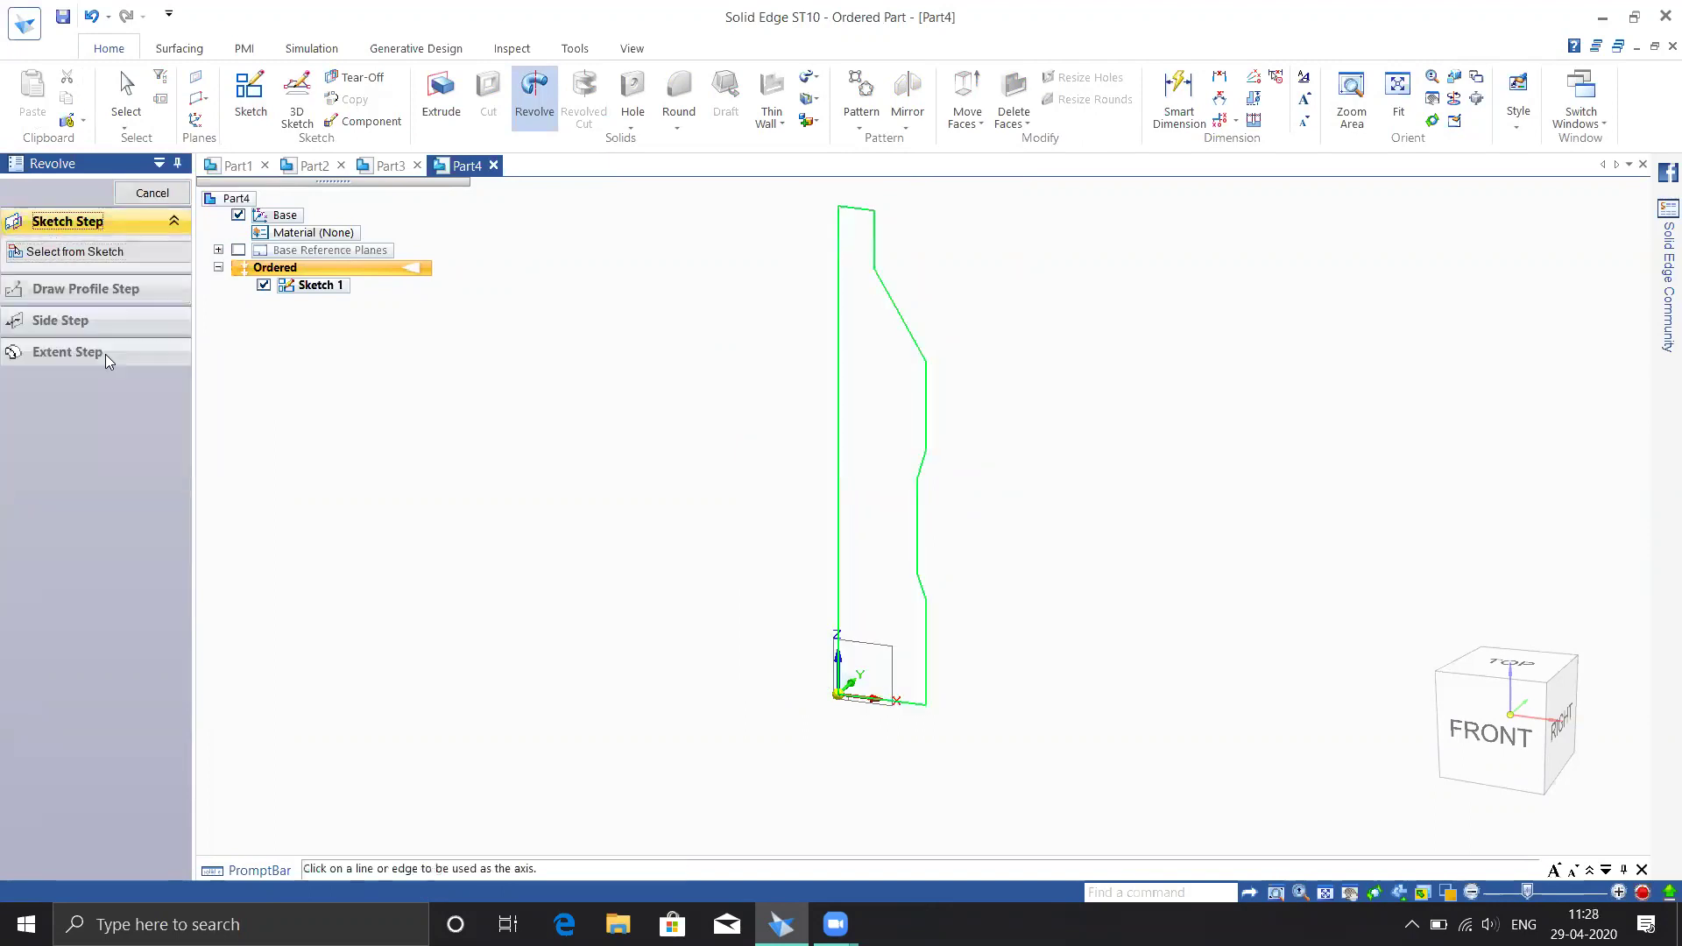
{"action": "left_click", "coordinate": [858, 219]}
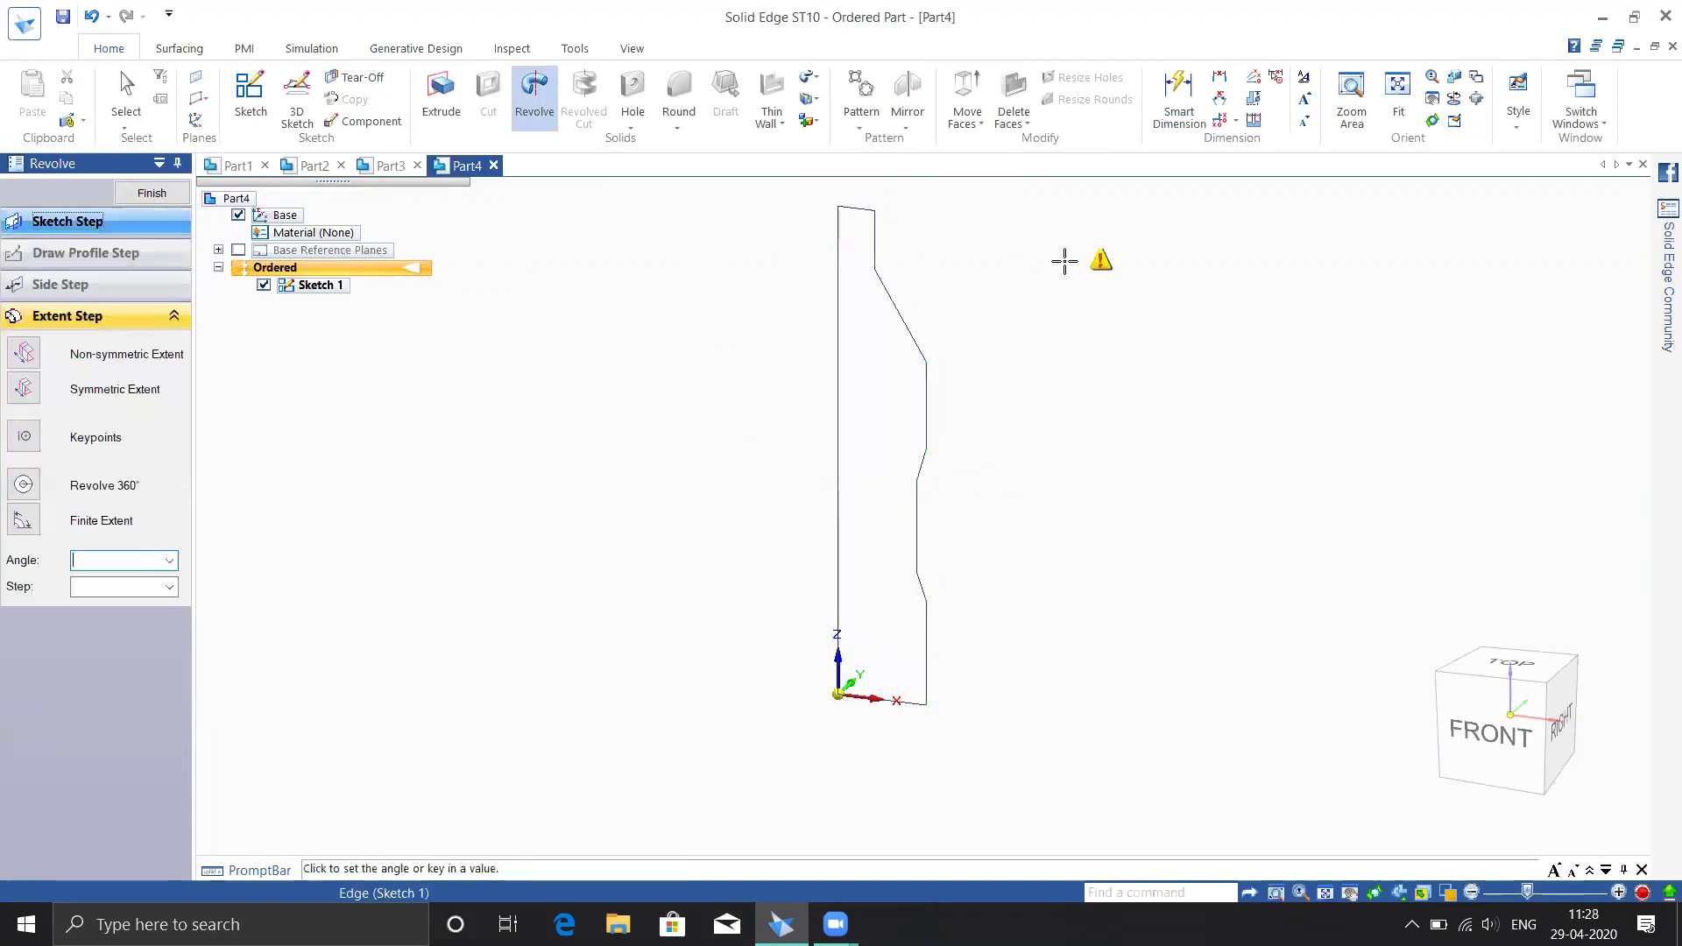
{"action": "scroll", "coordinate": [1003, 329], "scroll_direction": "down", "scroll_amount": 3}
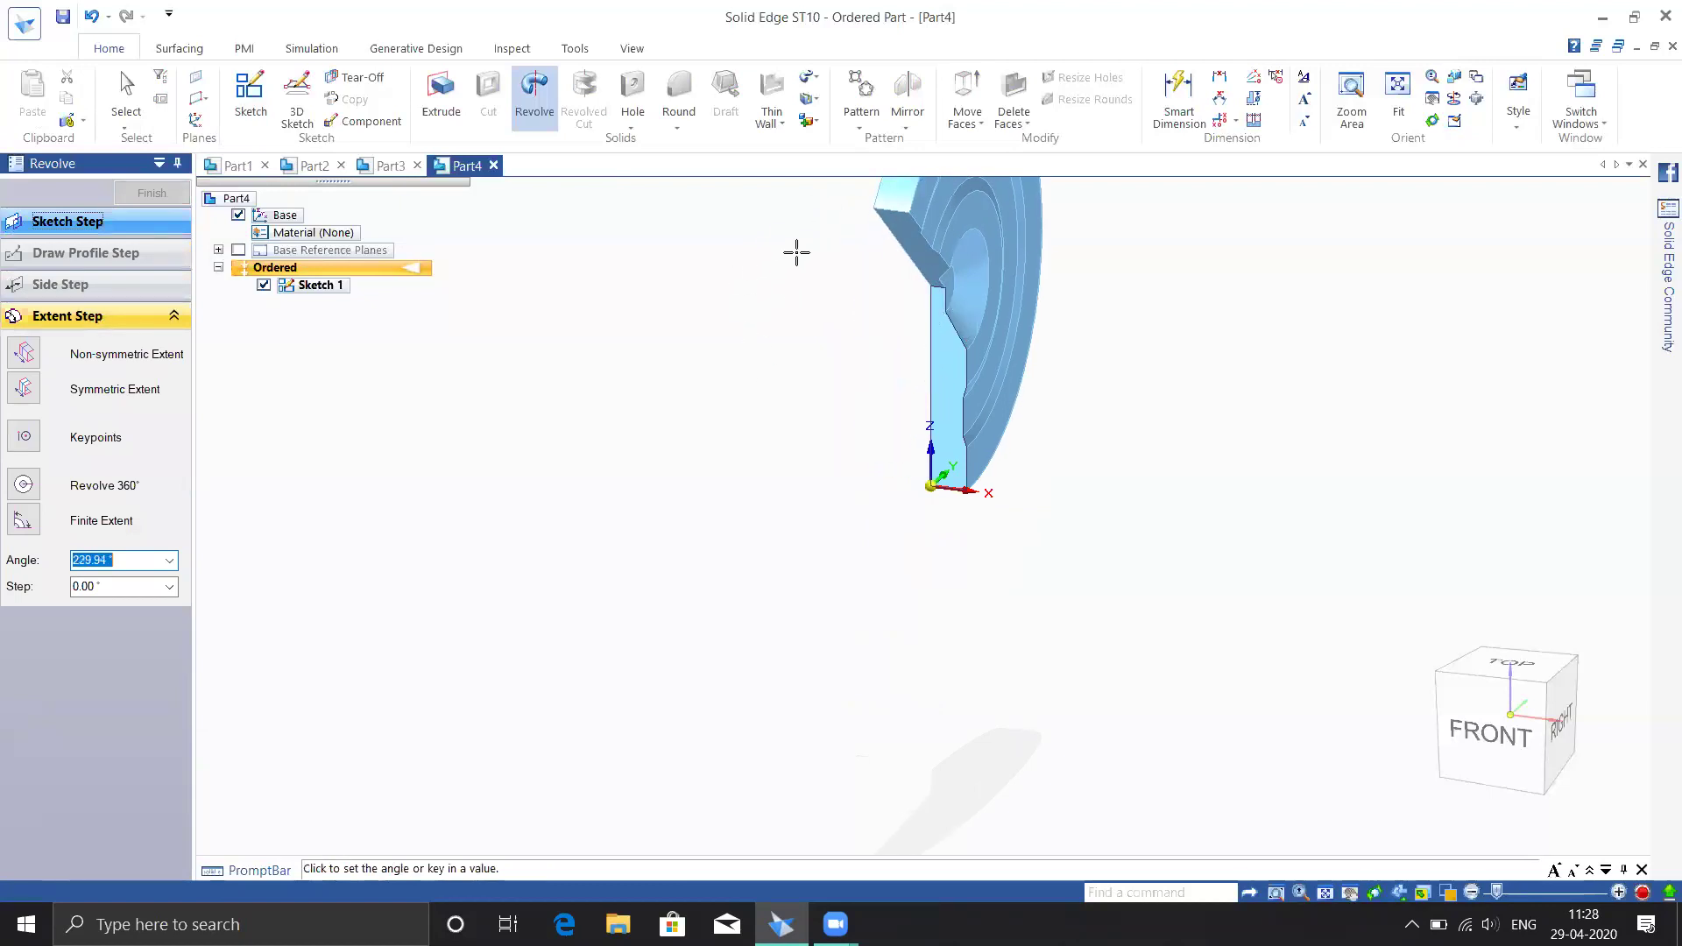
{"action": "scroll", "coordinate": [789, 263], "scroll_direction": "up", "scroll_amount": 3}
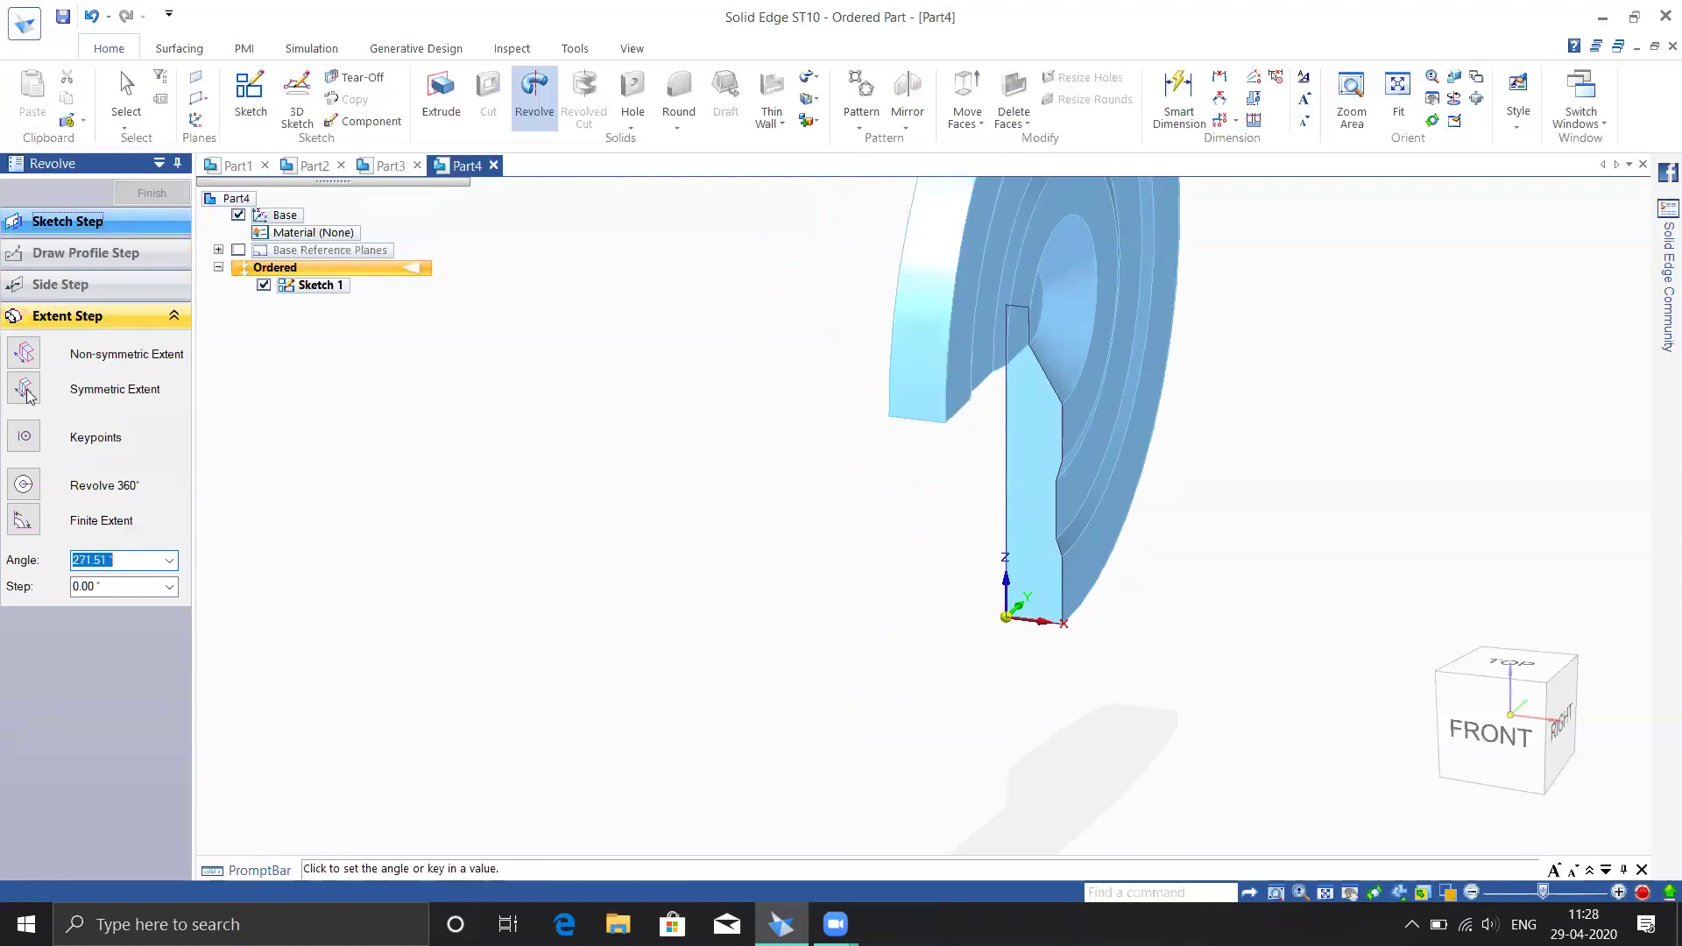
Preview the revolve about the profile's bottom edge and about the lowest vertical edge of its stepped side
{"action": "left_click", "coordinate": [61, 224]}
{"action": "left_click", "coordinate": [27, 360]}
{"action": "left_click", "coordinate": [1057, 626]}
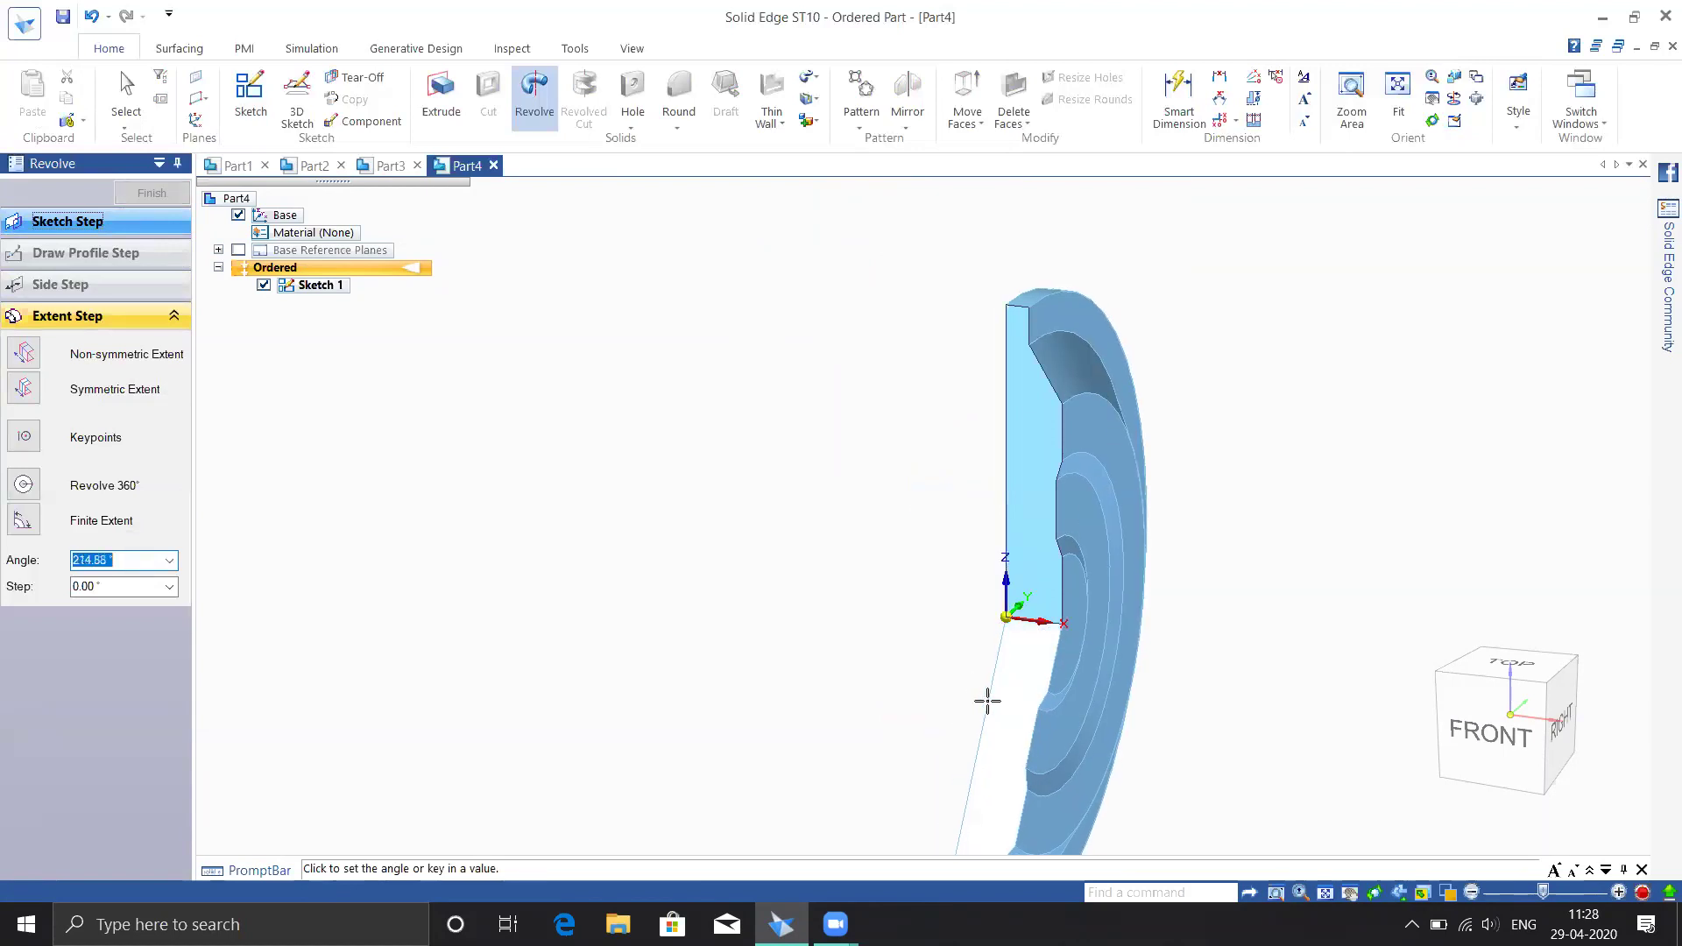
{"action": "left_click", "coordinate": [53, 230]}
{"action": "left_click", "coordinate": [55, 254]}
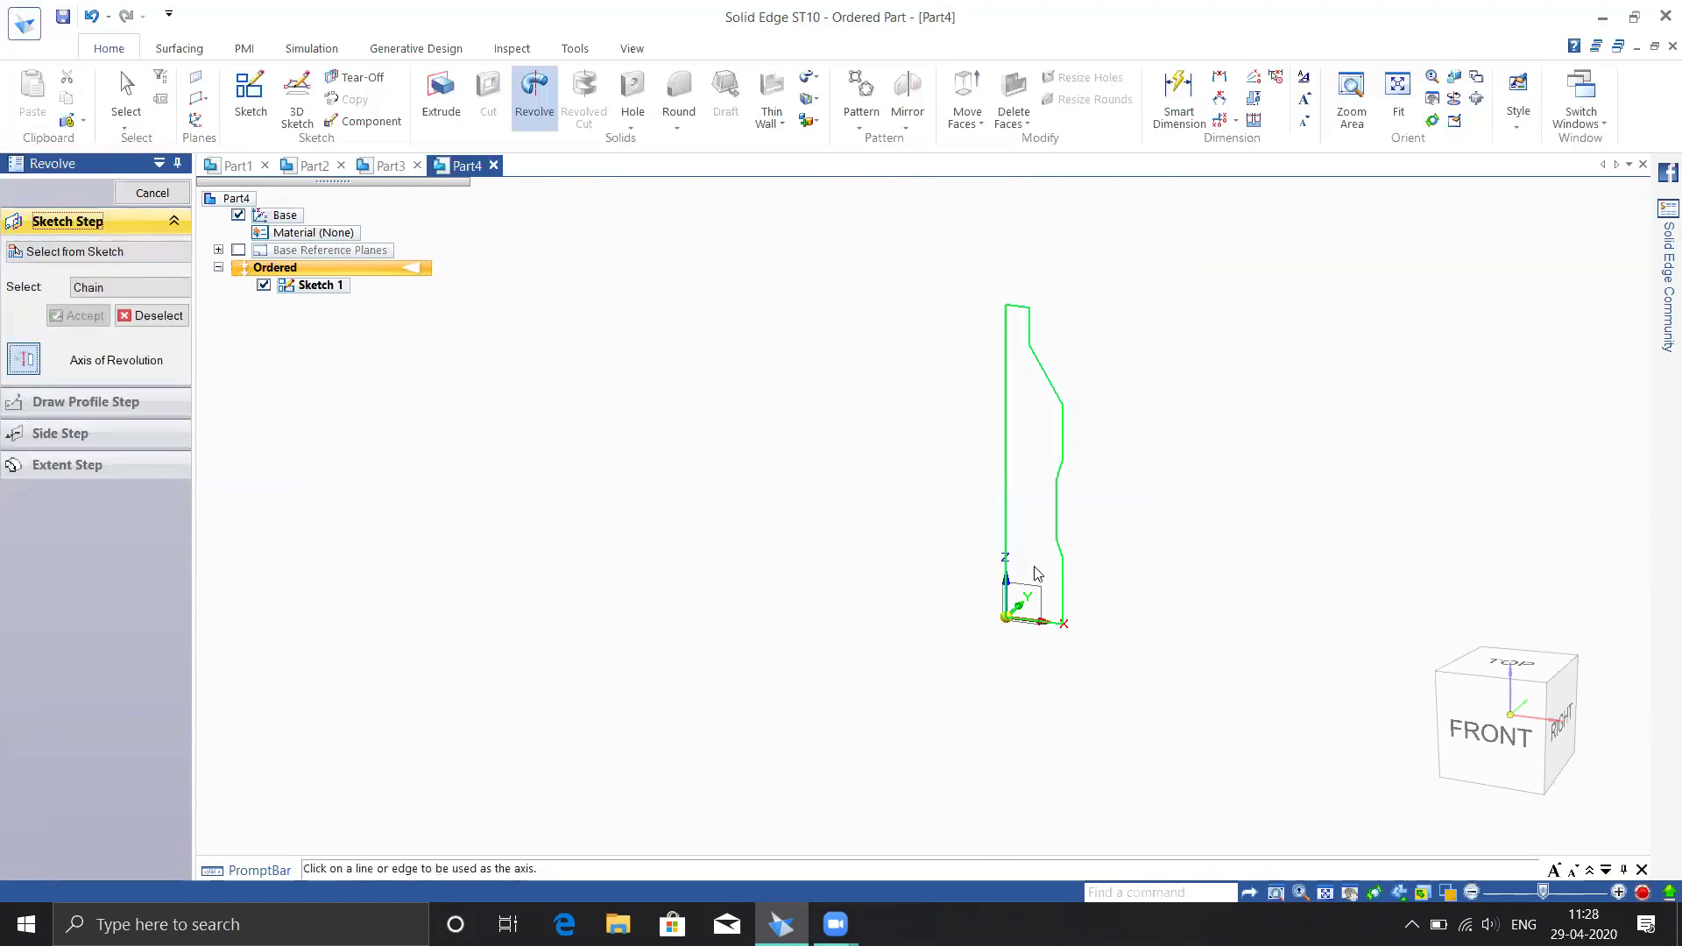
{"action": "left_click", "coordinate": [1063, 586]}
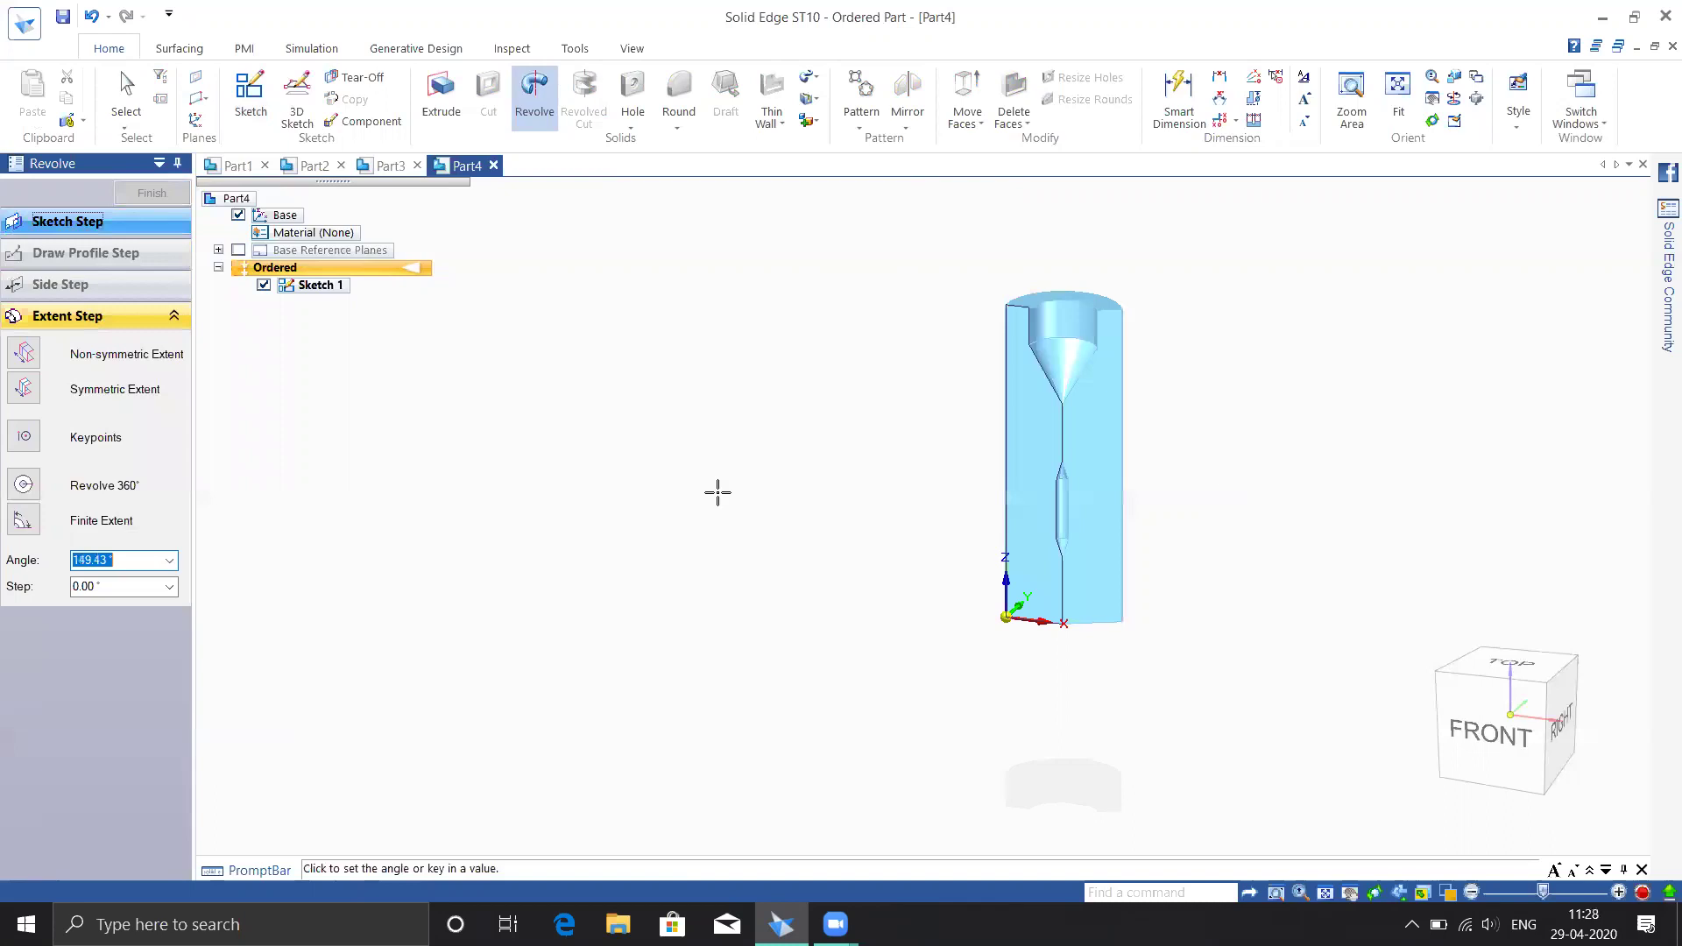
Try to use the recessed mid-height vertical edge of the profile's stepped side as the axis of revolution
{"action": "left_click", "coordinate": [48, 226]}
{"action": "left_click", "coordinate": [24, 357]}
{"action": "scroll", "coordinate": [1094, 511], "scroll_direction": "up", "scroll_amount": 2}
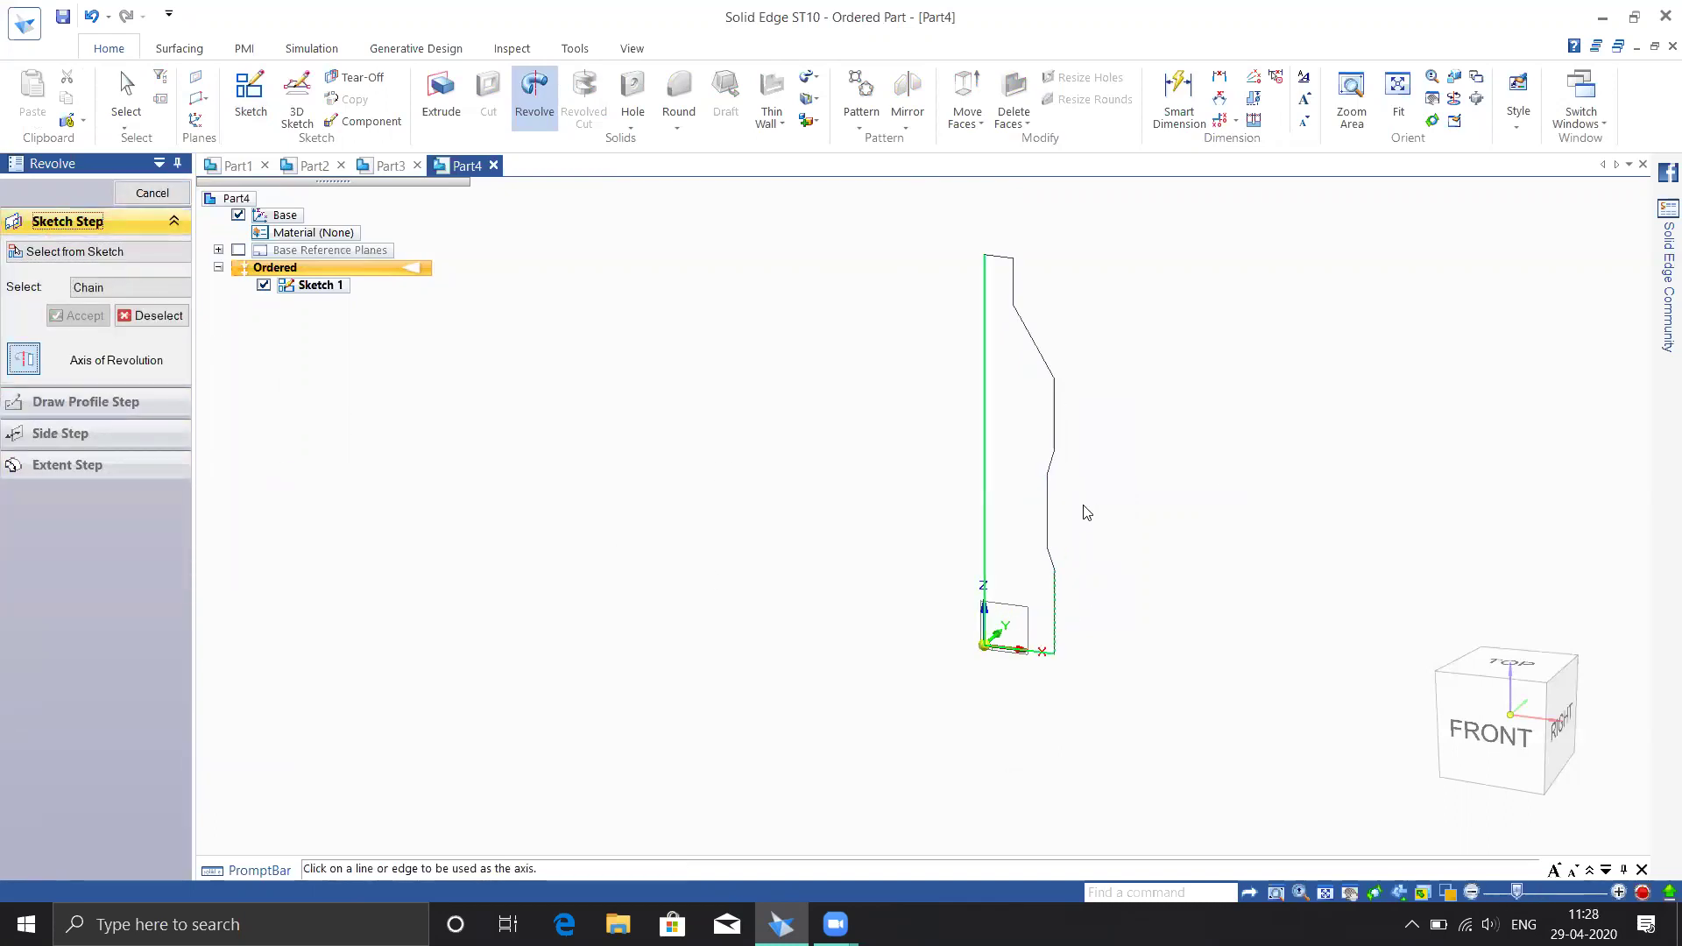
{"action": "left_click", "coordinate": [1048, 505]}
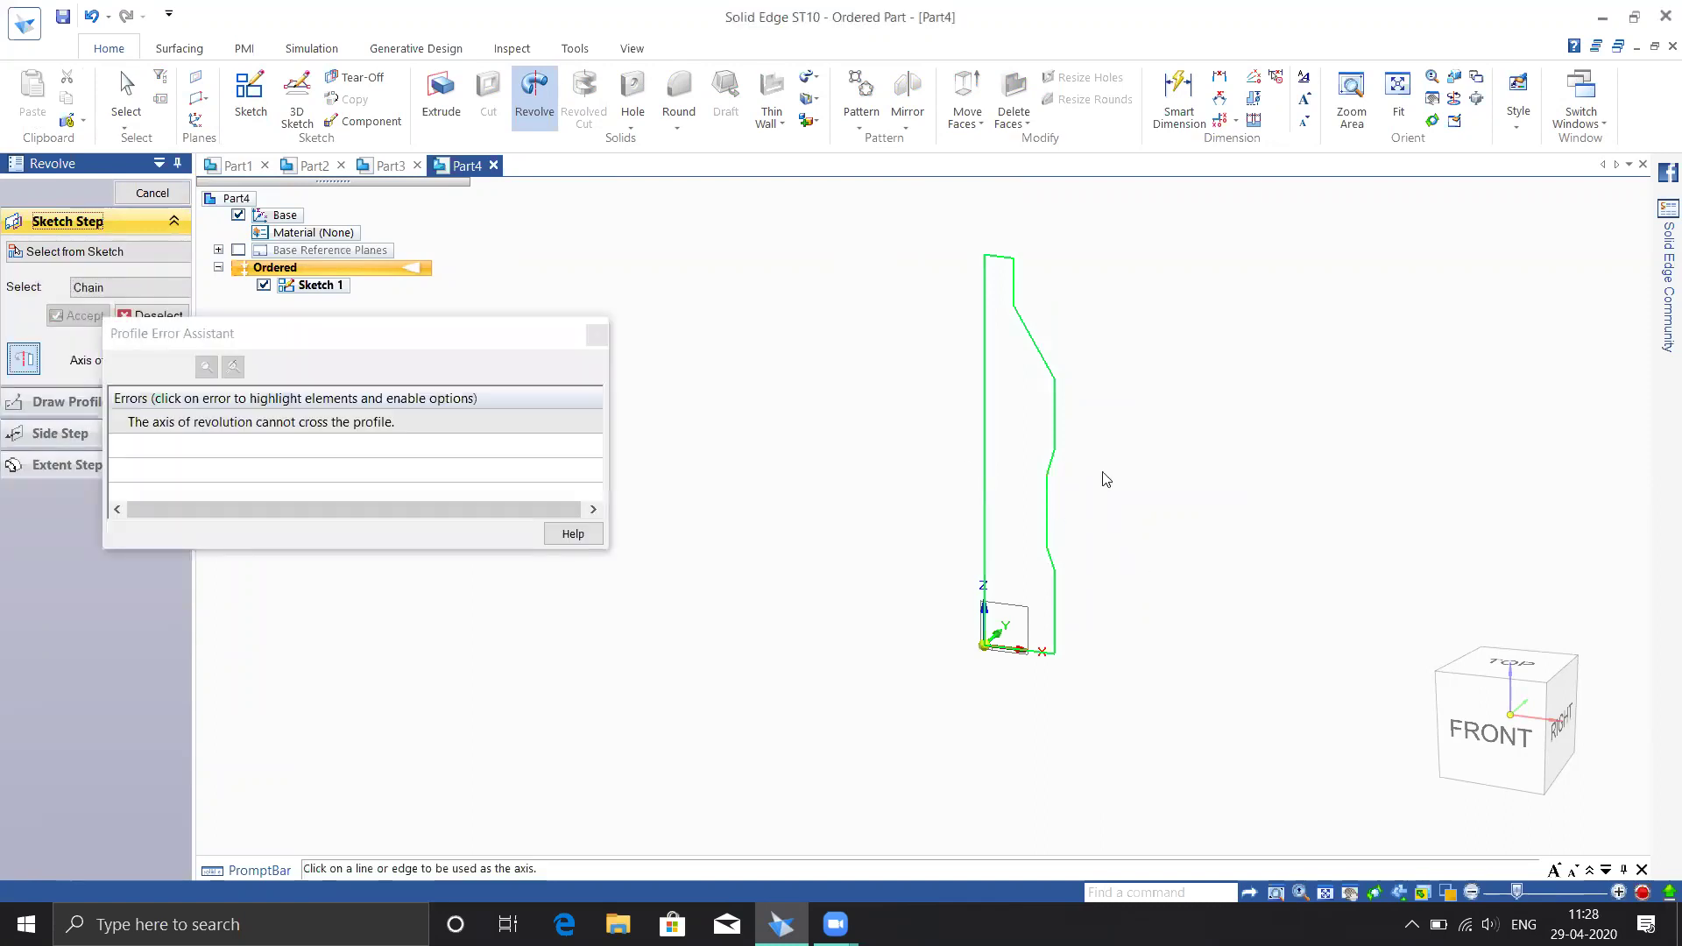
{"action": "middle_click_drag", "start_coordinate": [1060, 567], "coordinate": [1194, 496]}
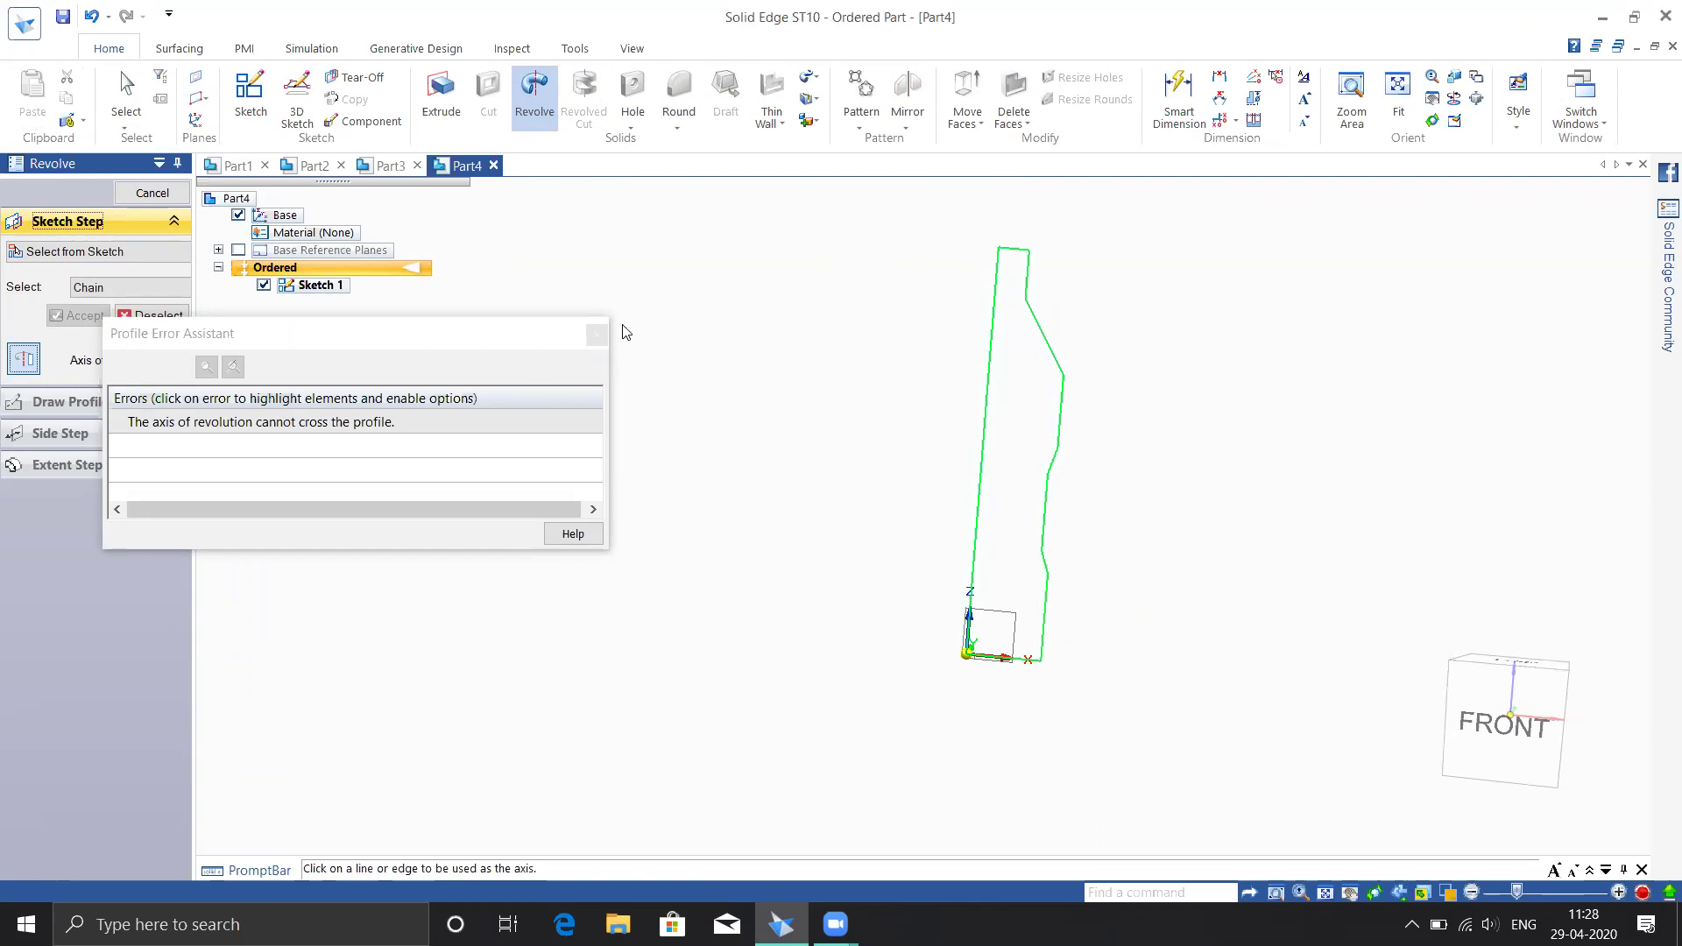
{"action": "left_click", "coordinate": [596, 334]}
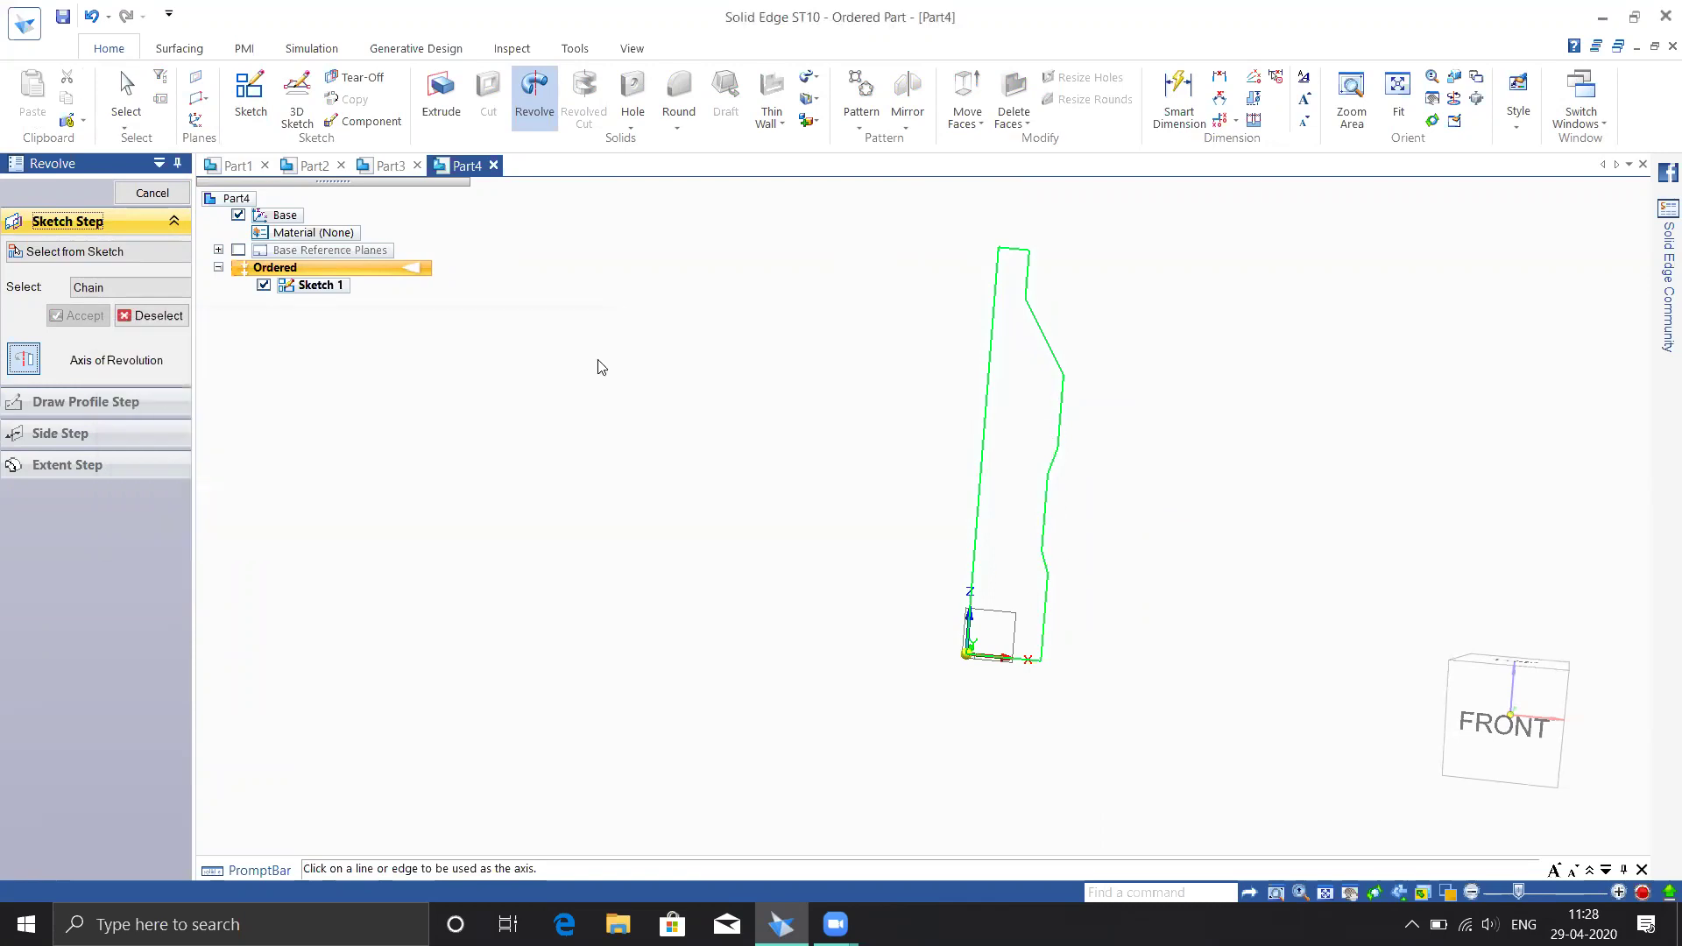
Revolve the profile 360° about its long vertical edge and finish the bottle-shaped protrusion
{"action": "left_click", "coordinate": [991, 356]}
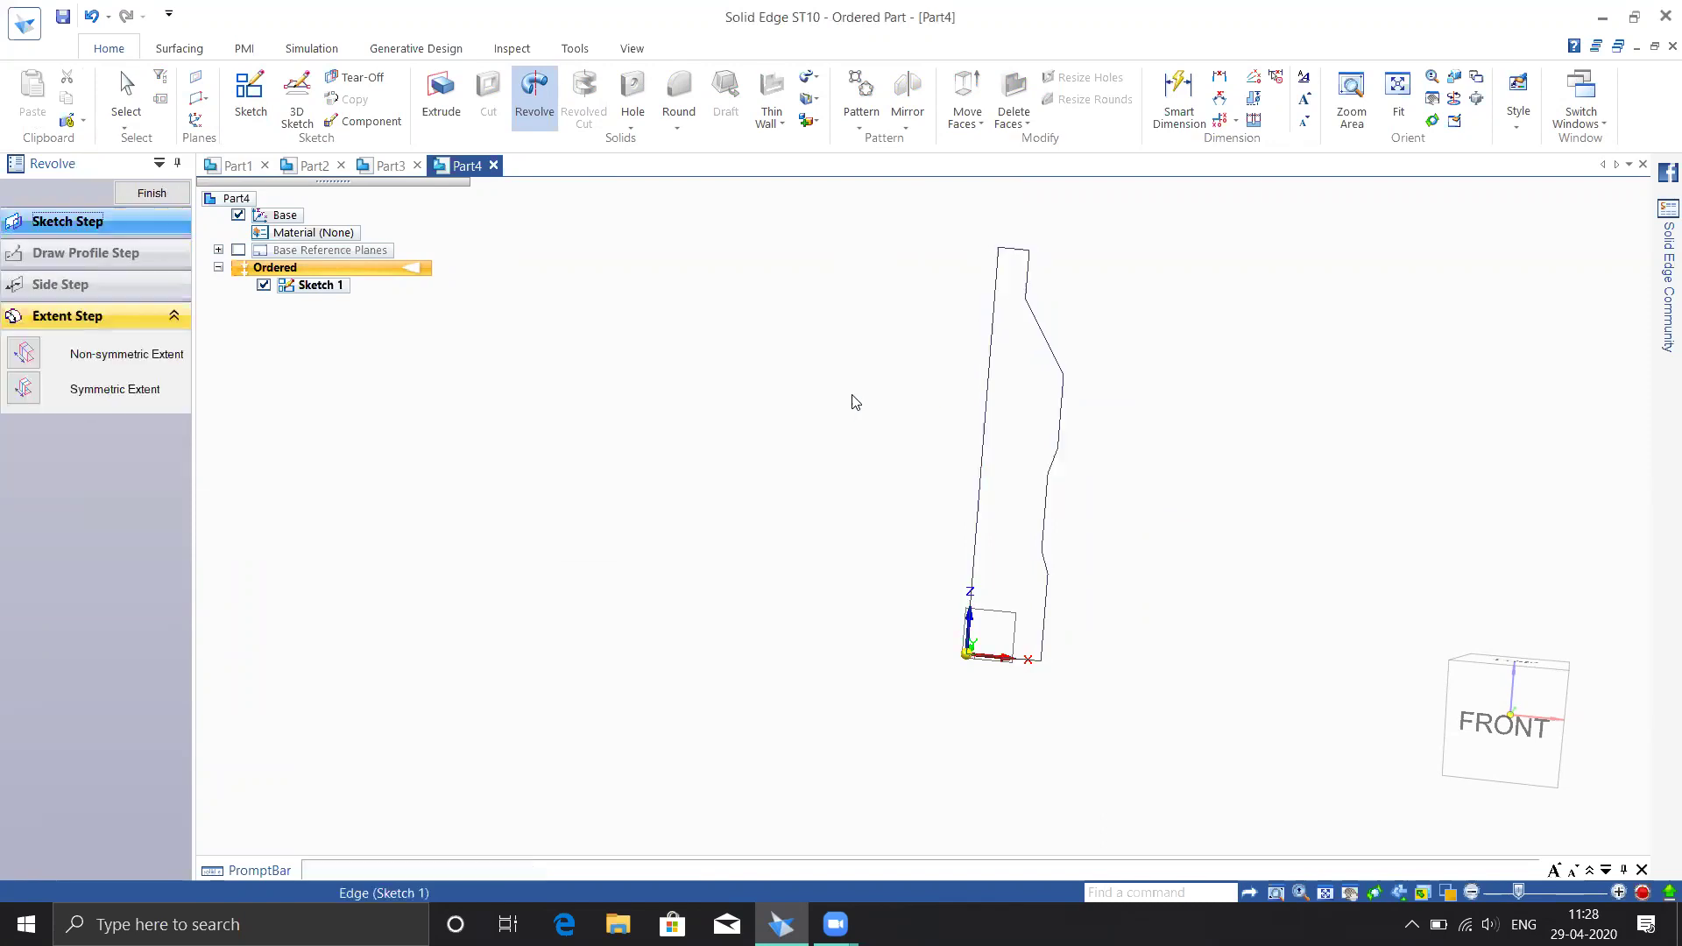
{"action": "left_click", "coordinate": [21, 480]}
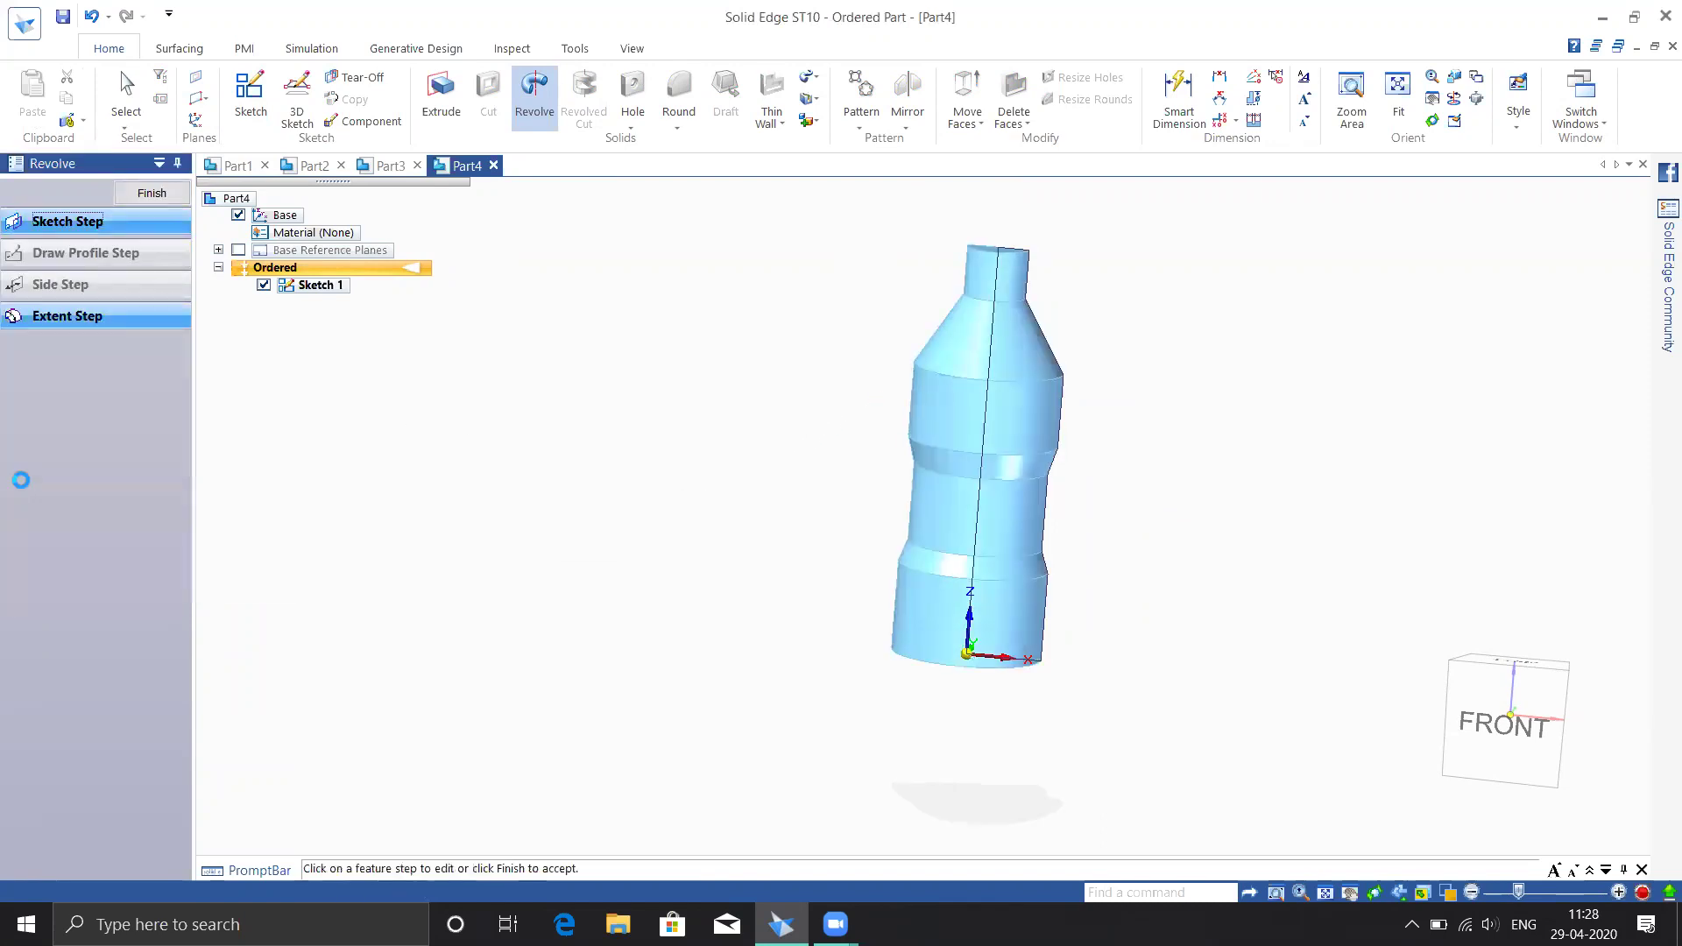
{"action": "middle_click_drag", "start_coordinate": [676, 406], "coordinate": [615, 422]}
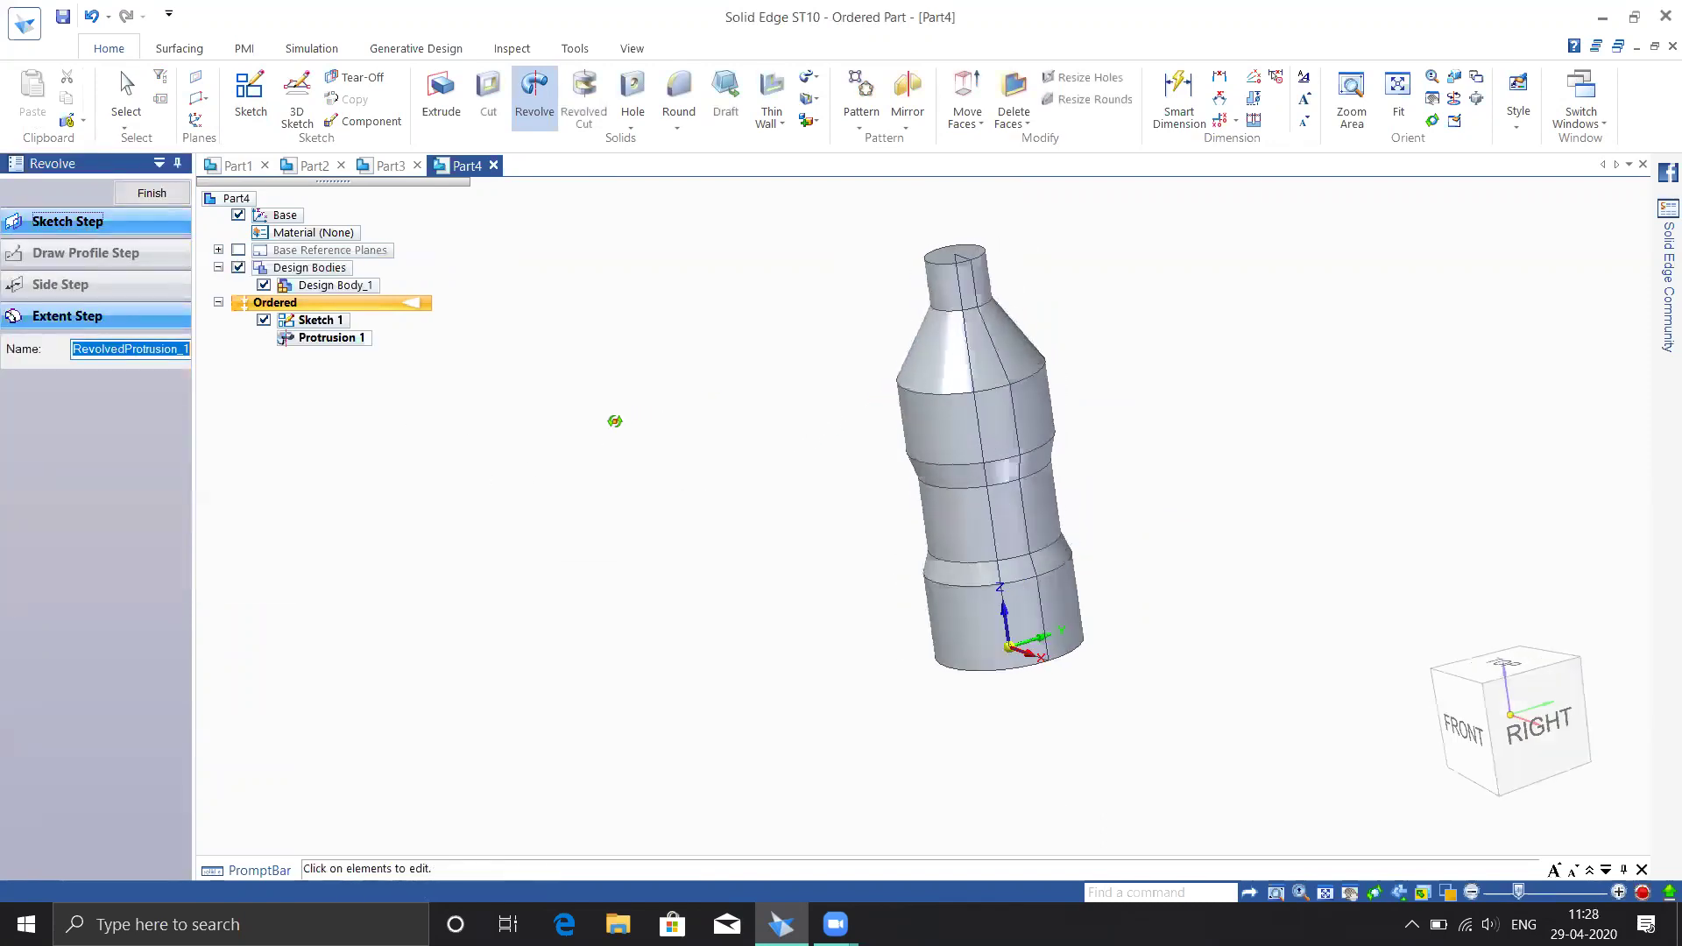
{"action": "left_click", "coordinate": [152, 193]}
{"action": "key", "text": "Escape"}
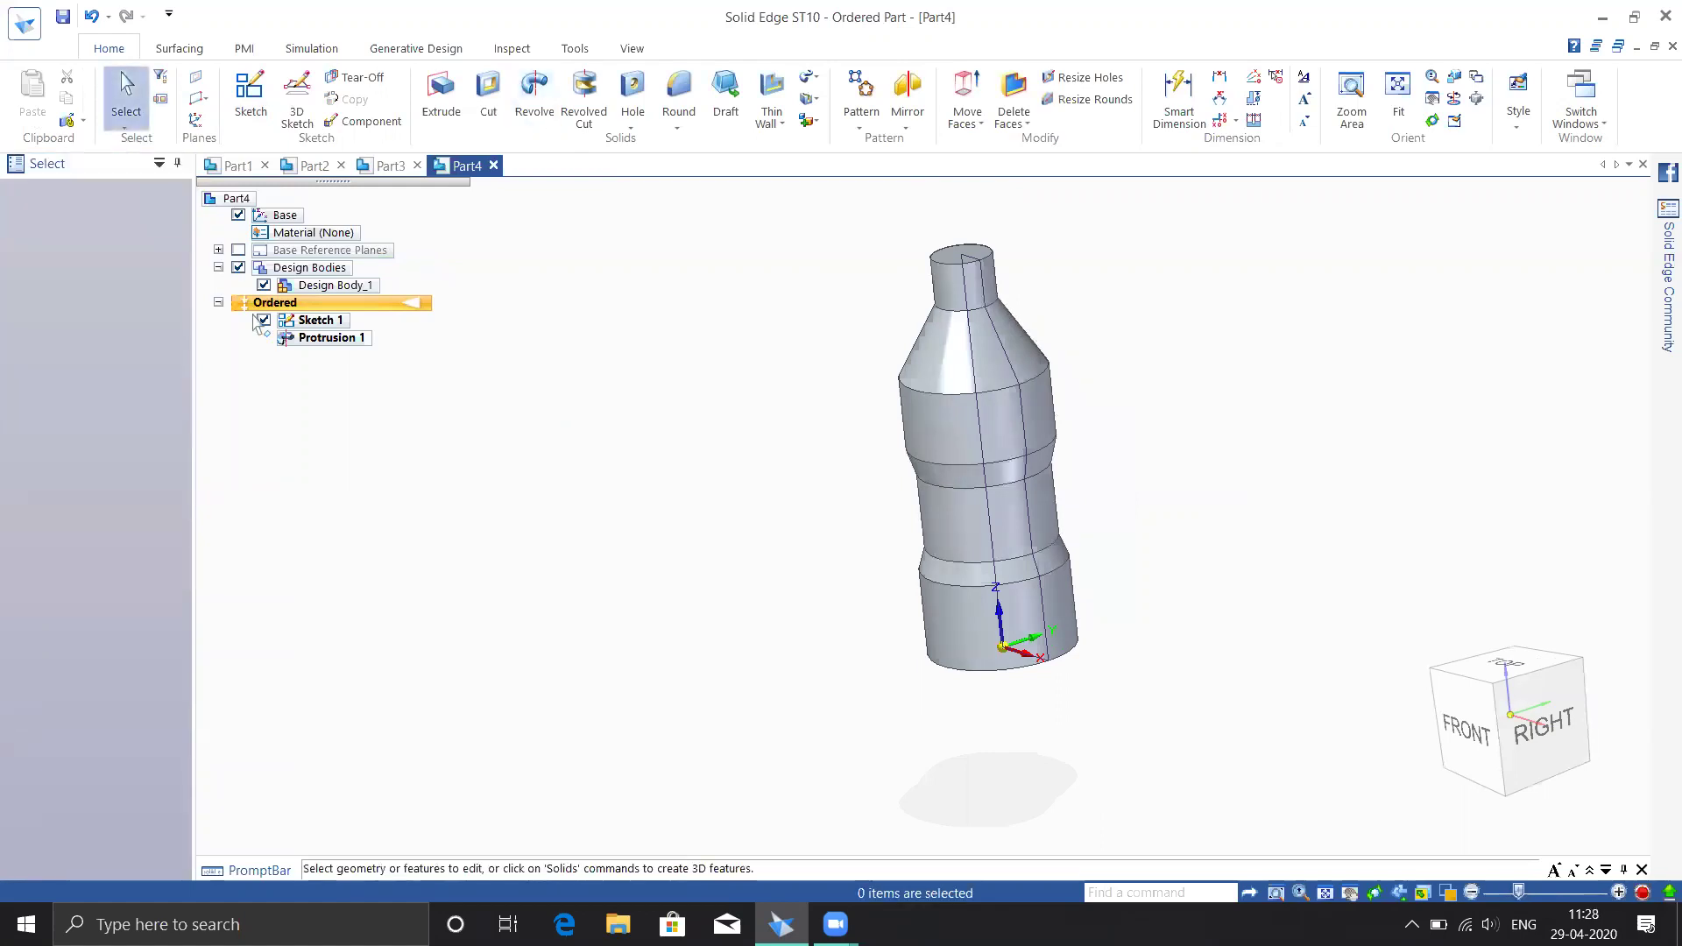
Round the bottle's shoulder edge, where the neck taper meets the upper body, with a 40 mm radius
{"action": "middle_click_drag", "start_coordinate": [1049, 461], "coordinate": [1212, 450]}
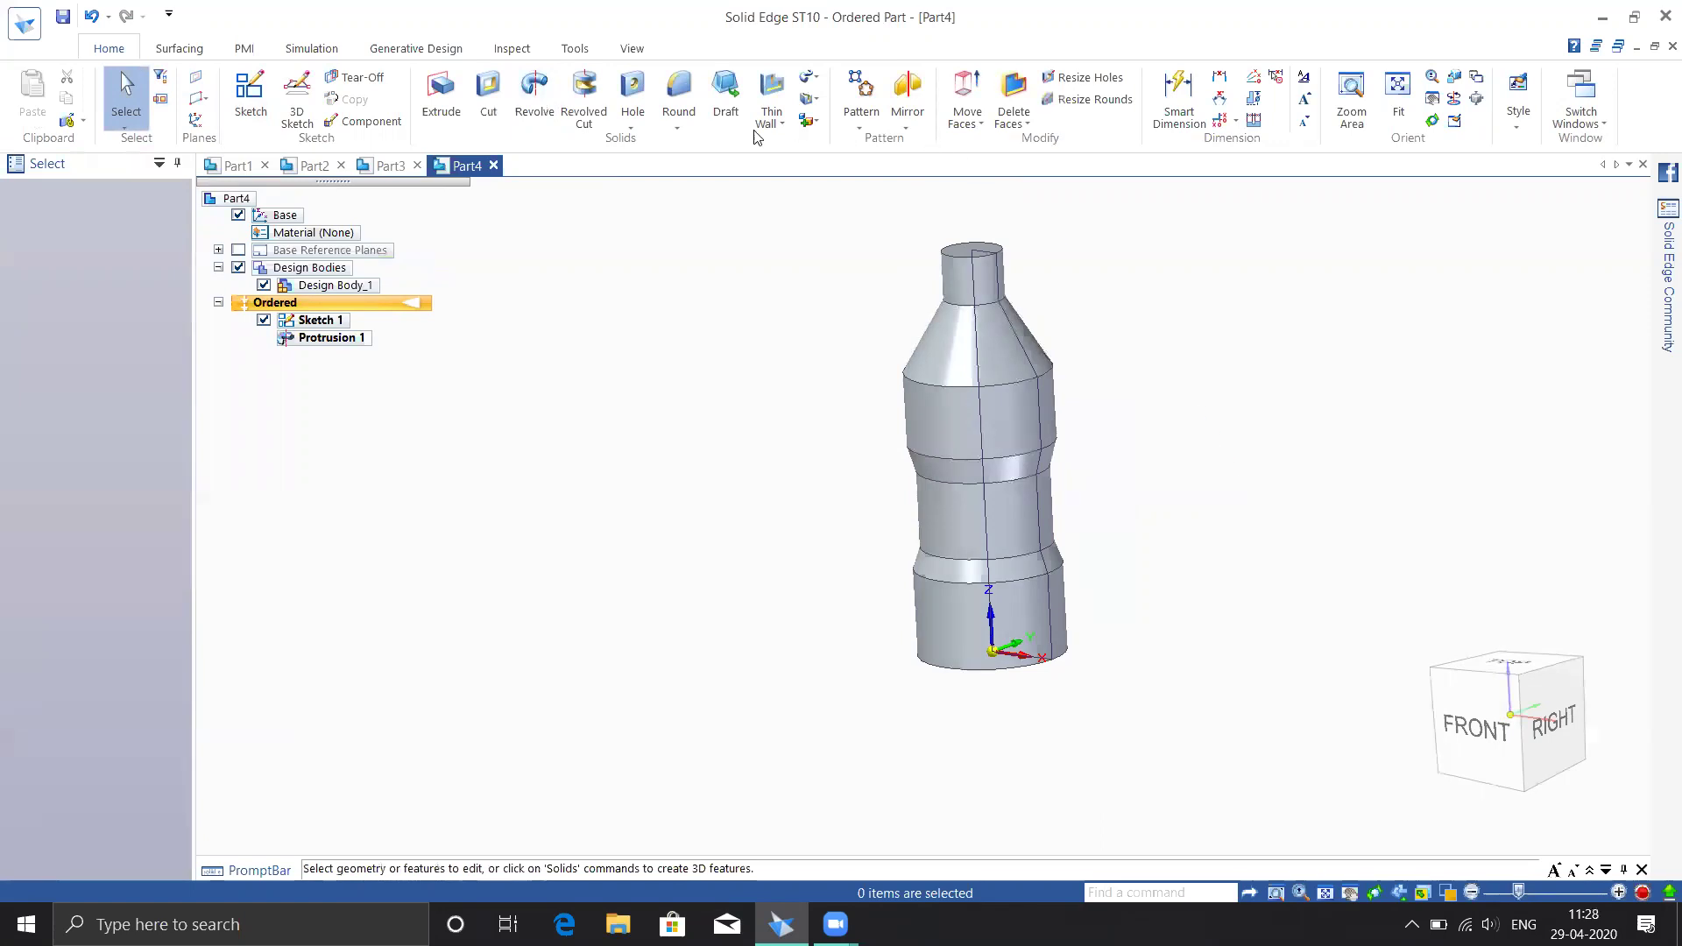
{"action": "left_click", "coordinate": [677, 127]}
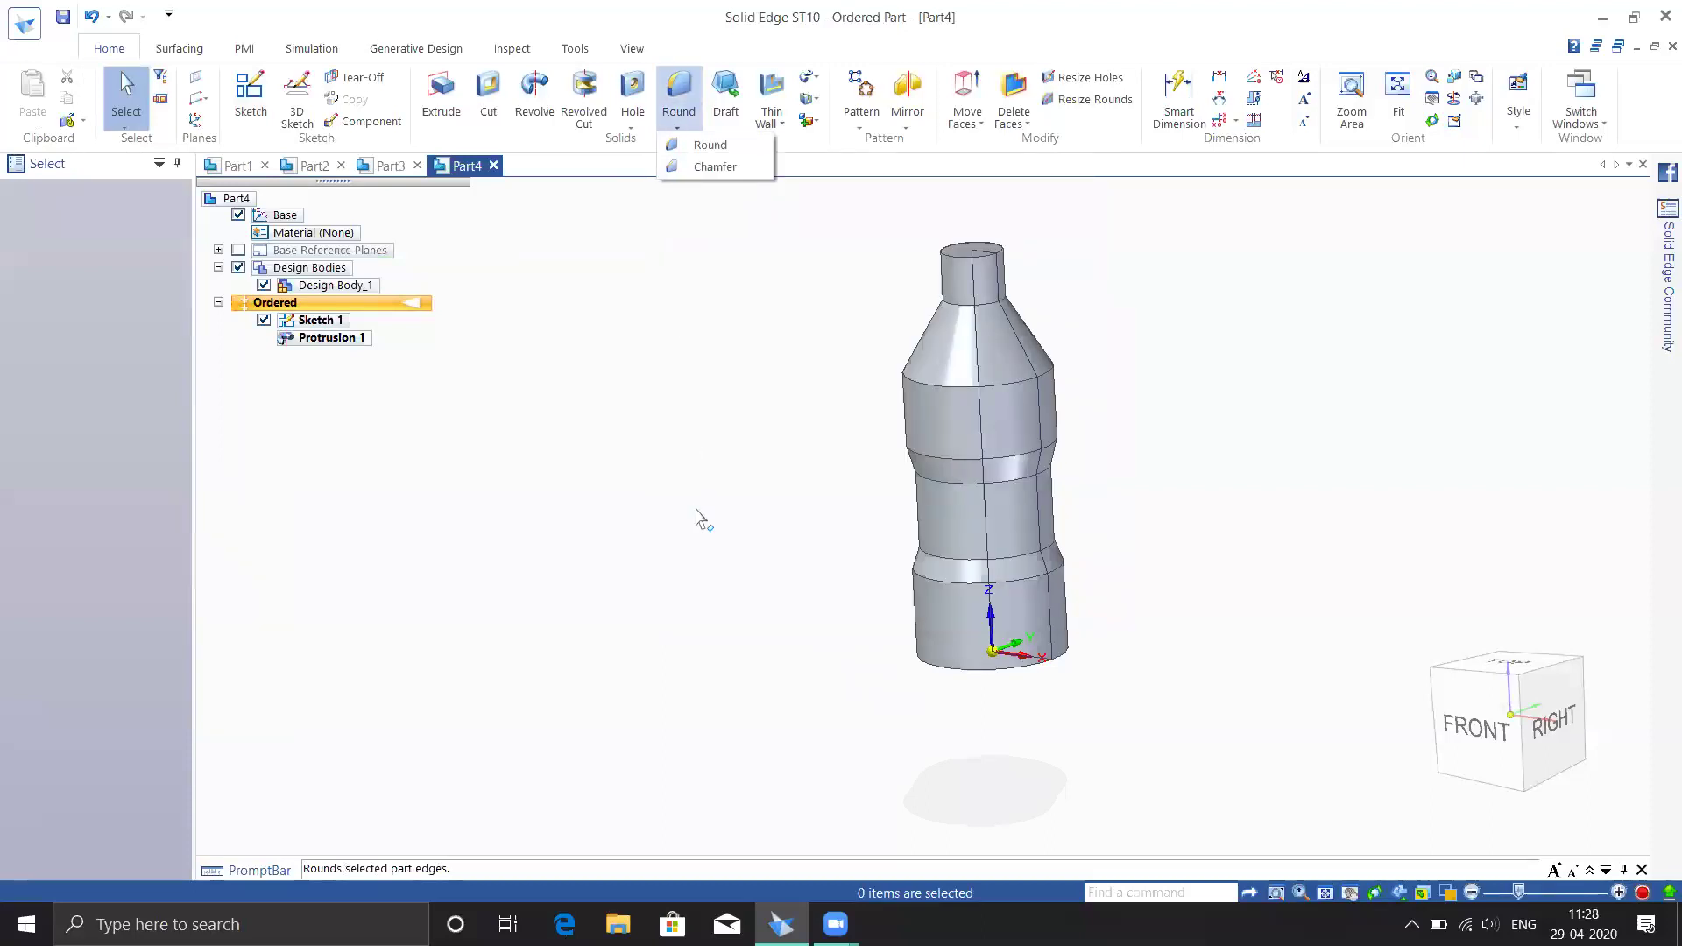
{"action": "left_click", "coordinate": [738, 138]}
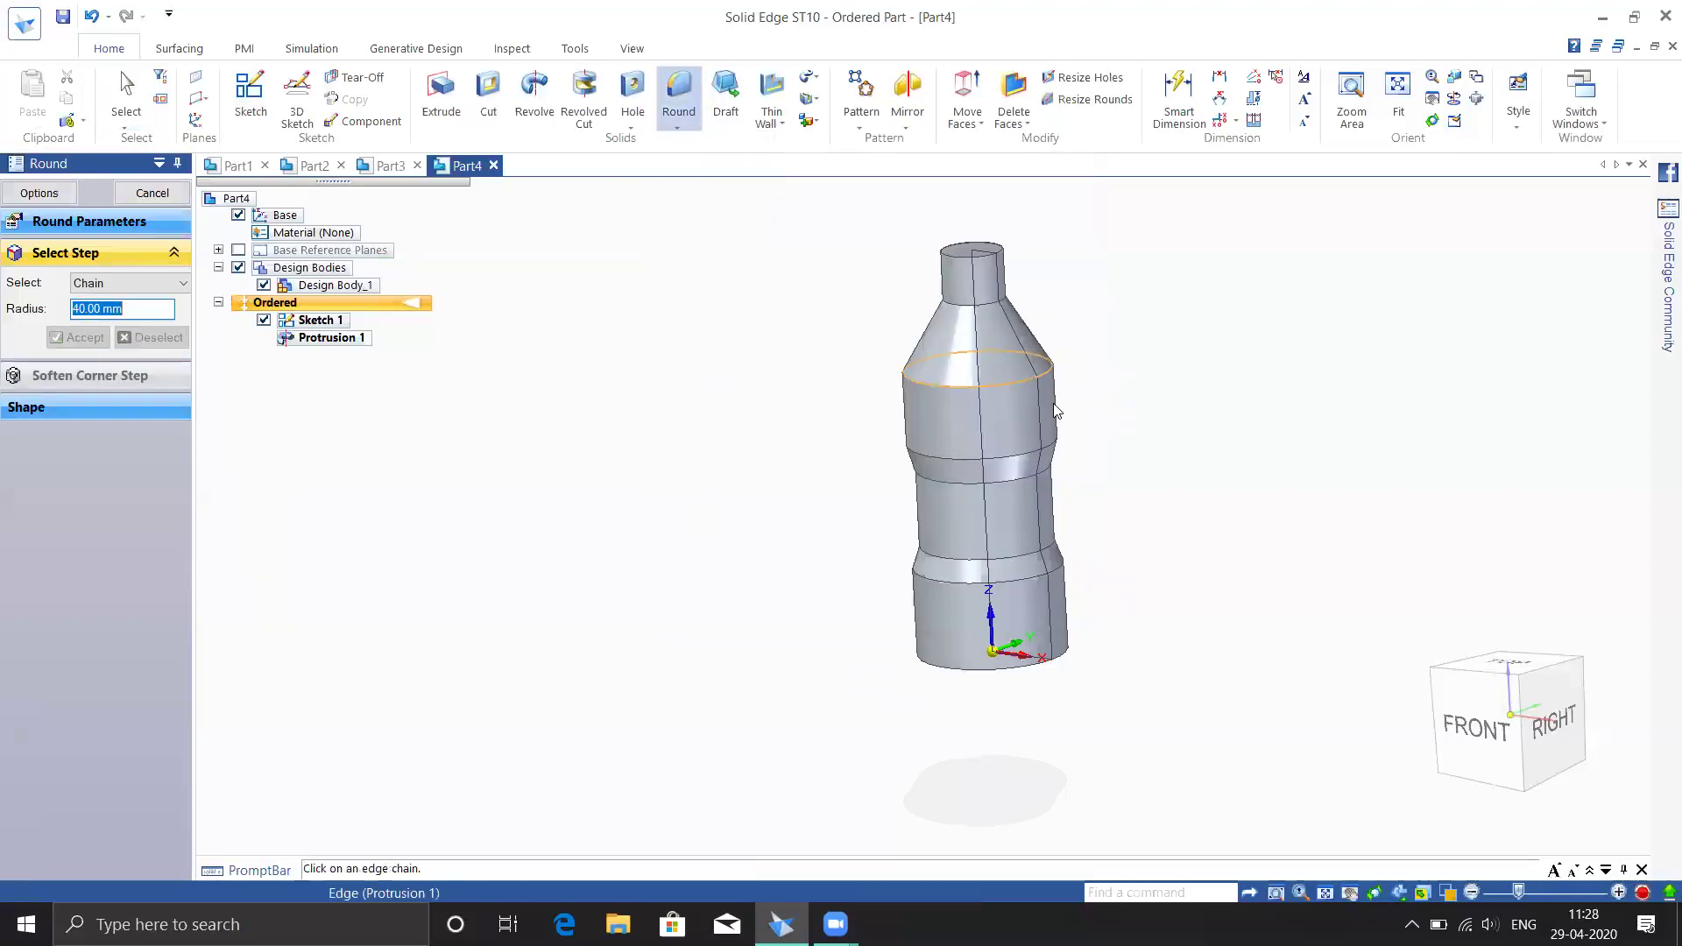
{"action": "left_click", "coordinate": [81, 339]}
{"action": "left_click", "coordinate": [1041, 665]}
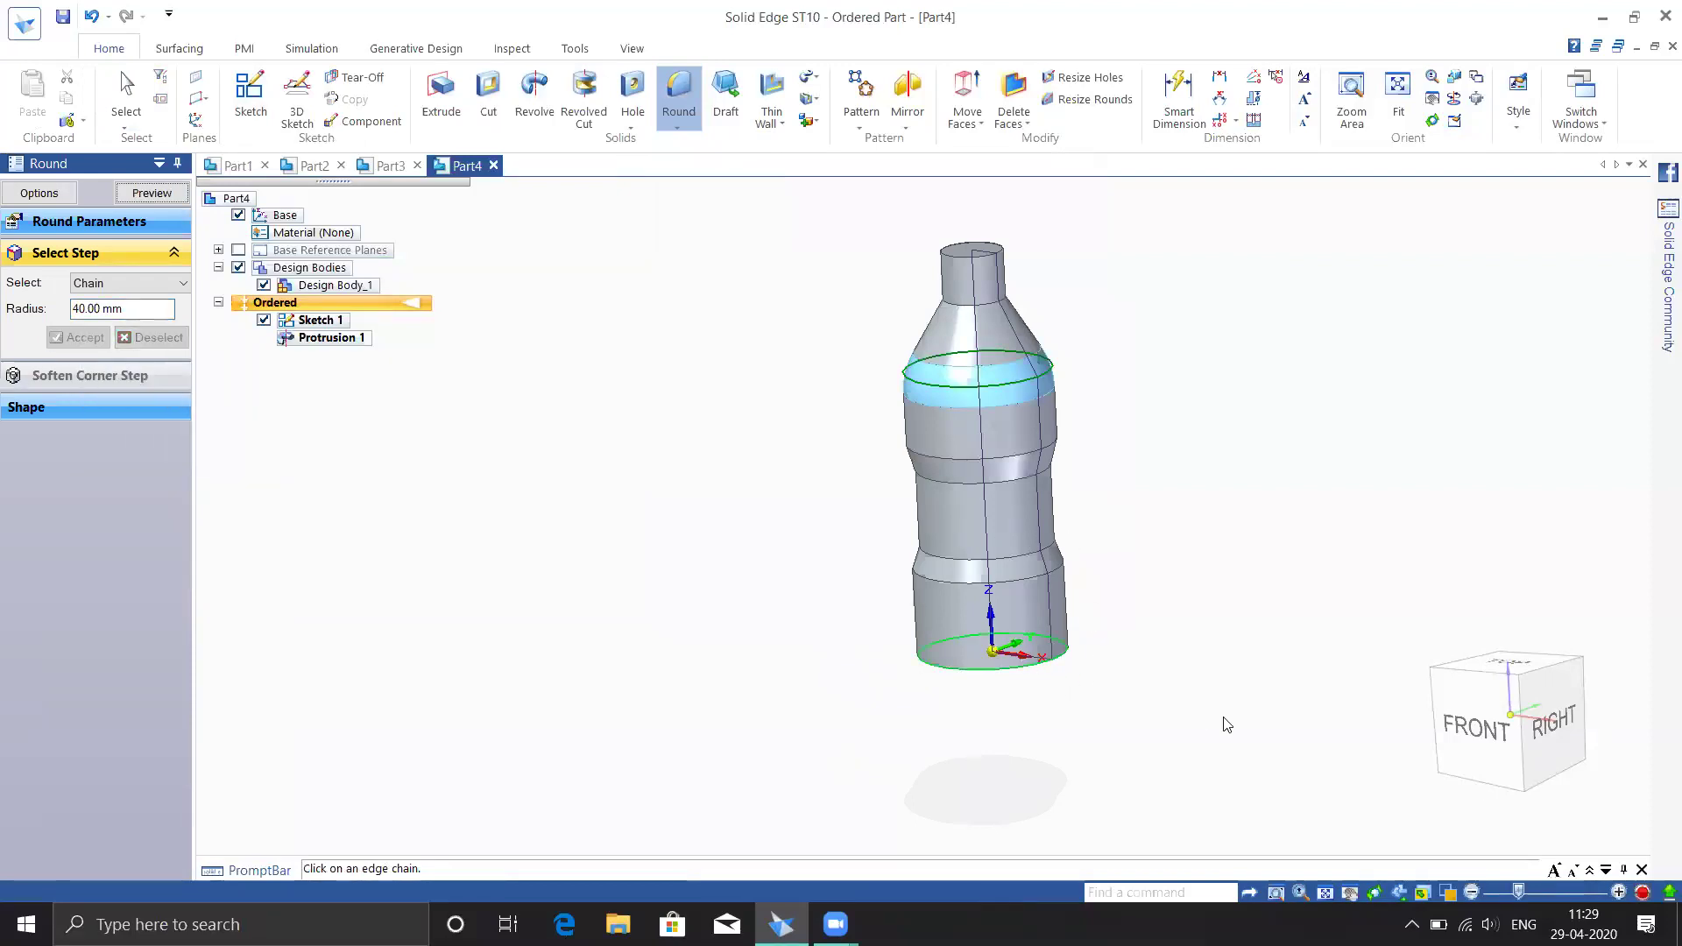
{"action": "left_click", "coordinate": [81, 338]}
{"action": "left_click", "coordinate": [152, 193]}
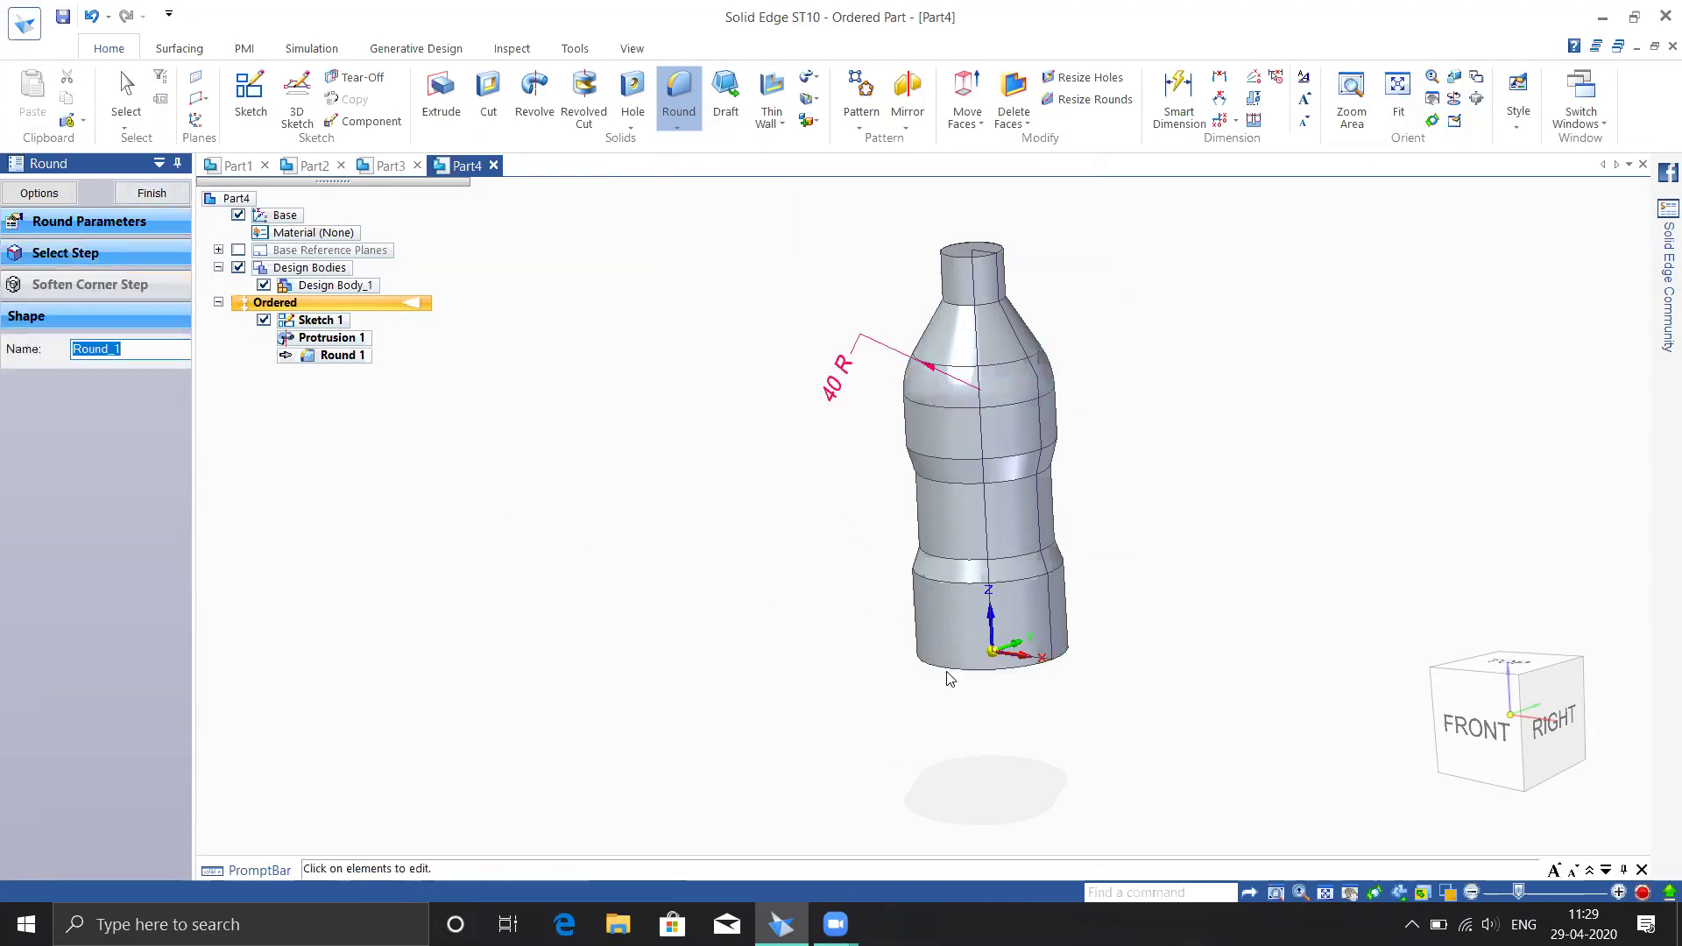
{"action": "left_click", "coordinate": [151, 193]}
Round the bottle's circular bottom edge with a 30 mm radius
{"action": "left_click", "coordinate": [981, 670]}
{"action": "type", "text": "30"}
{"action": "left_click", "coordinate": [85, 337]}
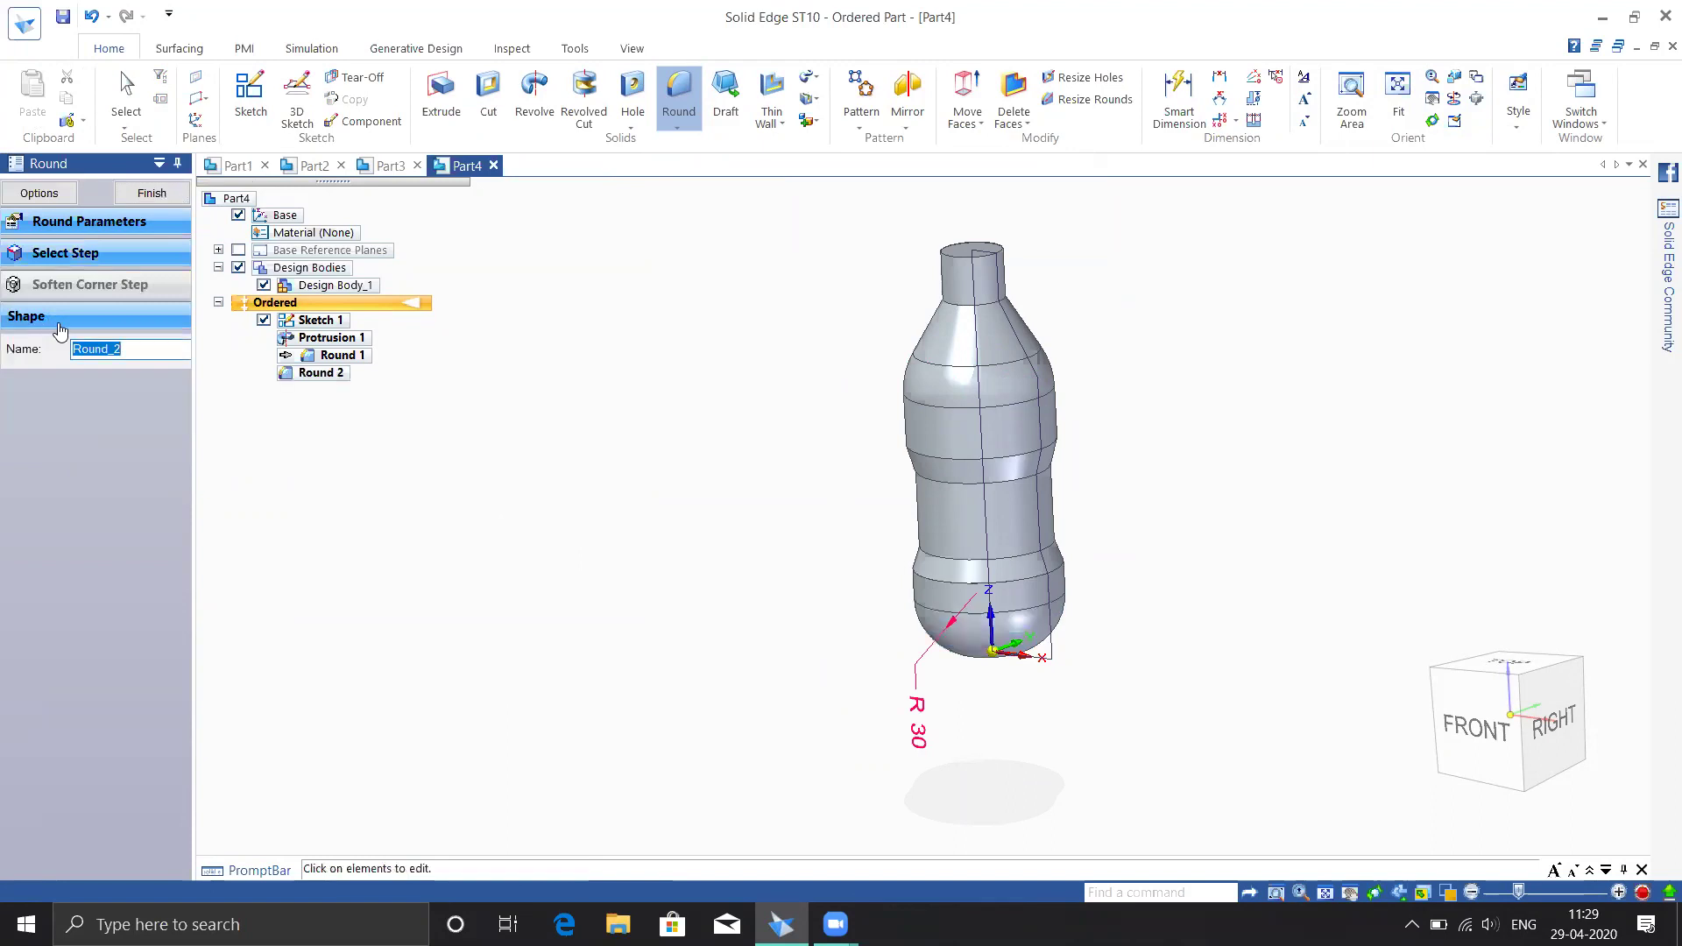
Finish the 30 mm round at the bottle's base and leave the Round command
{"action": "left_click", "coordinate": [144, 194]}
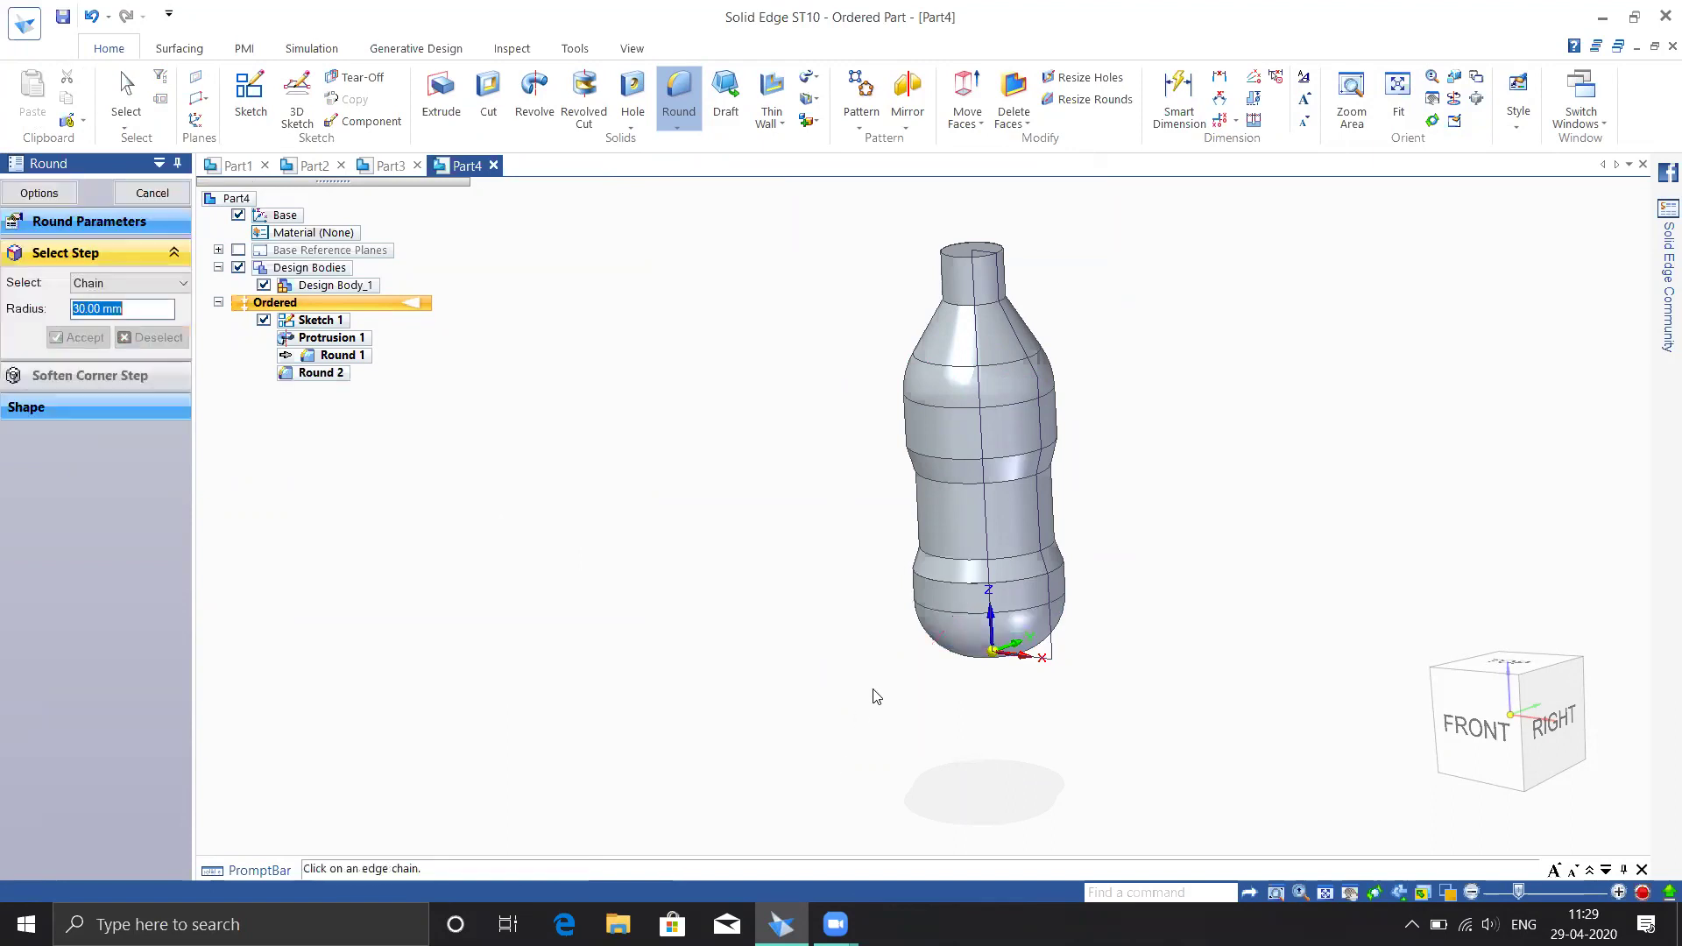
{"action": "key", "text": "ctrl+f"}
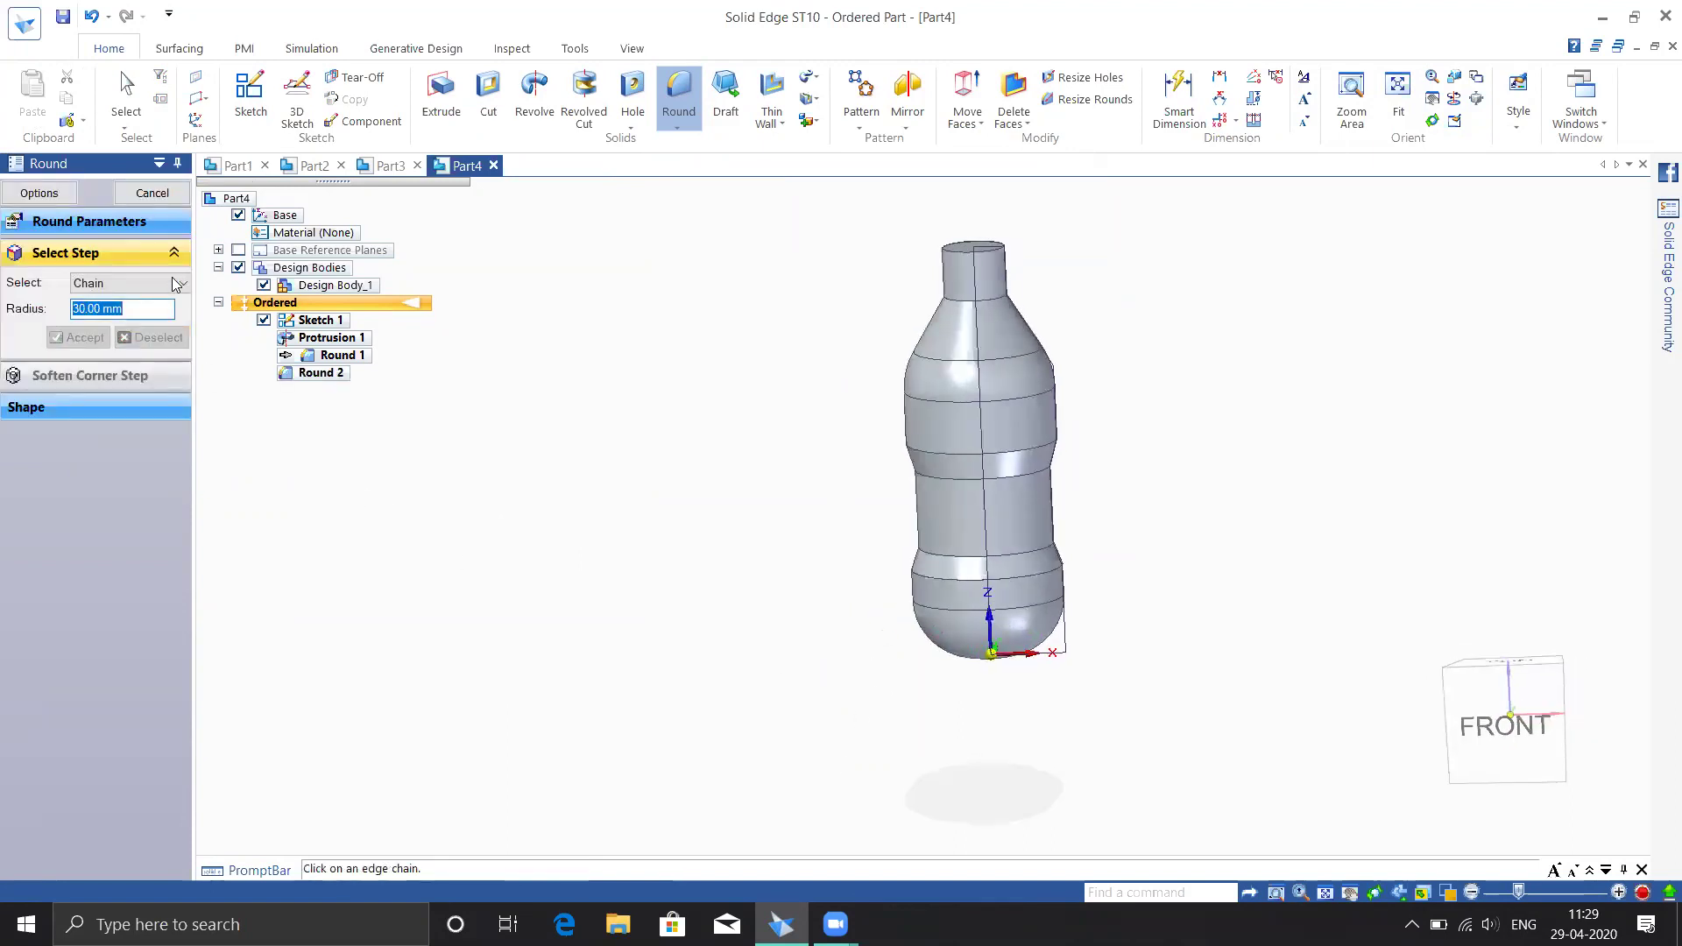
{"action": "left_click", "coordinate": [152, 193]}
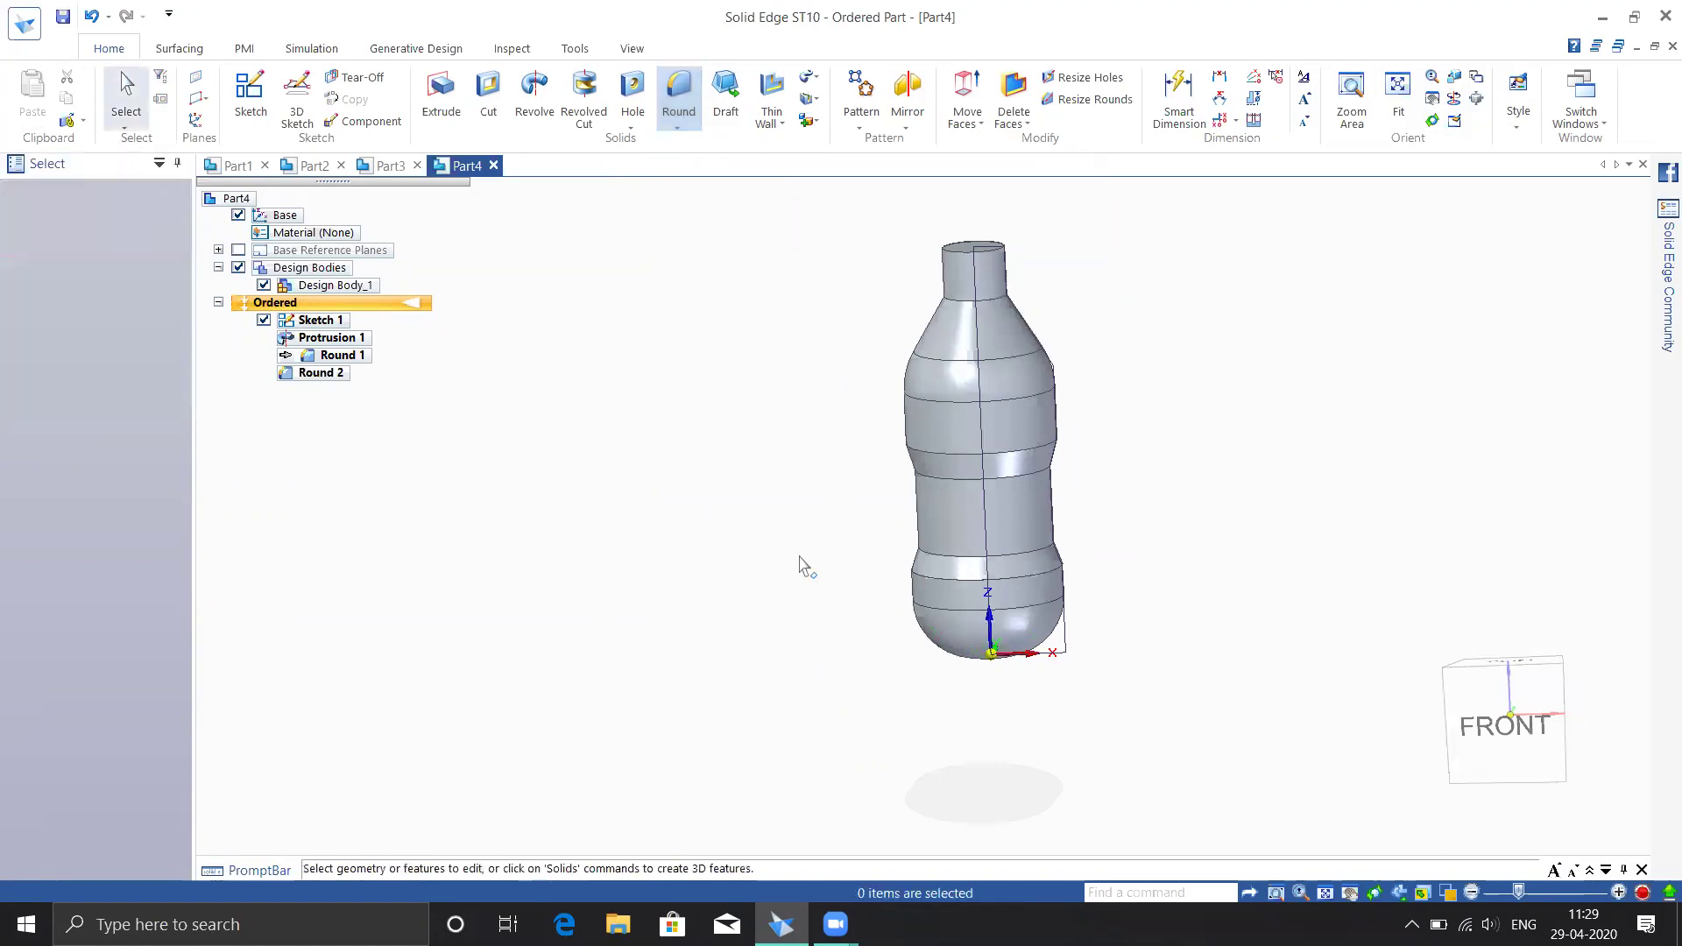
Set the radius of the round at the bottle's base to 15 mm with Dynamic Edit
{"action": "left_click", "coordinate": [957, 647]}
{"action": "left_click", "coordinate": [905, 559]}
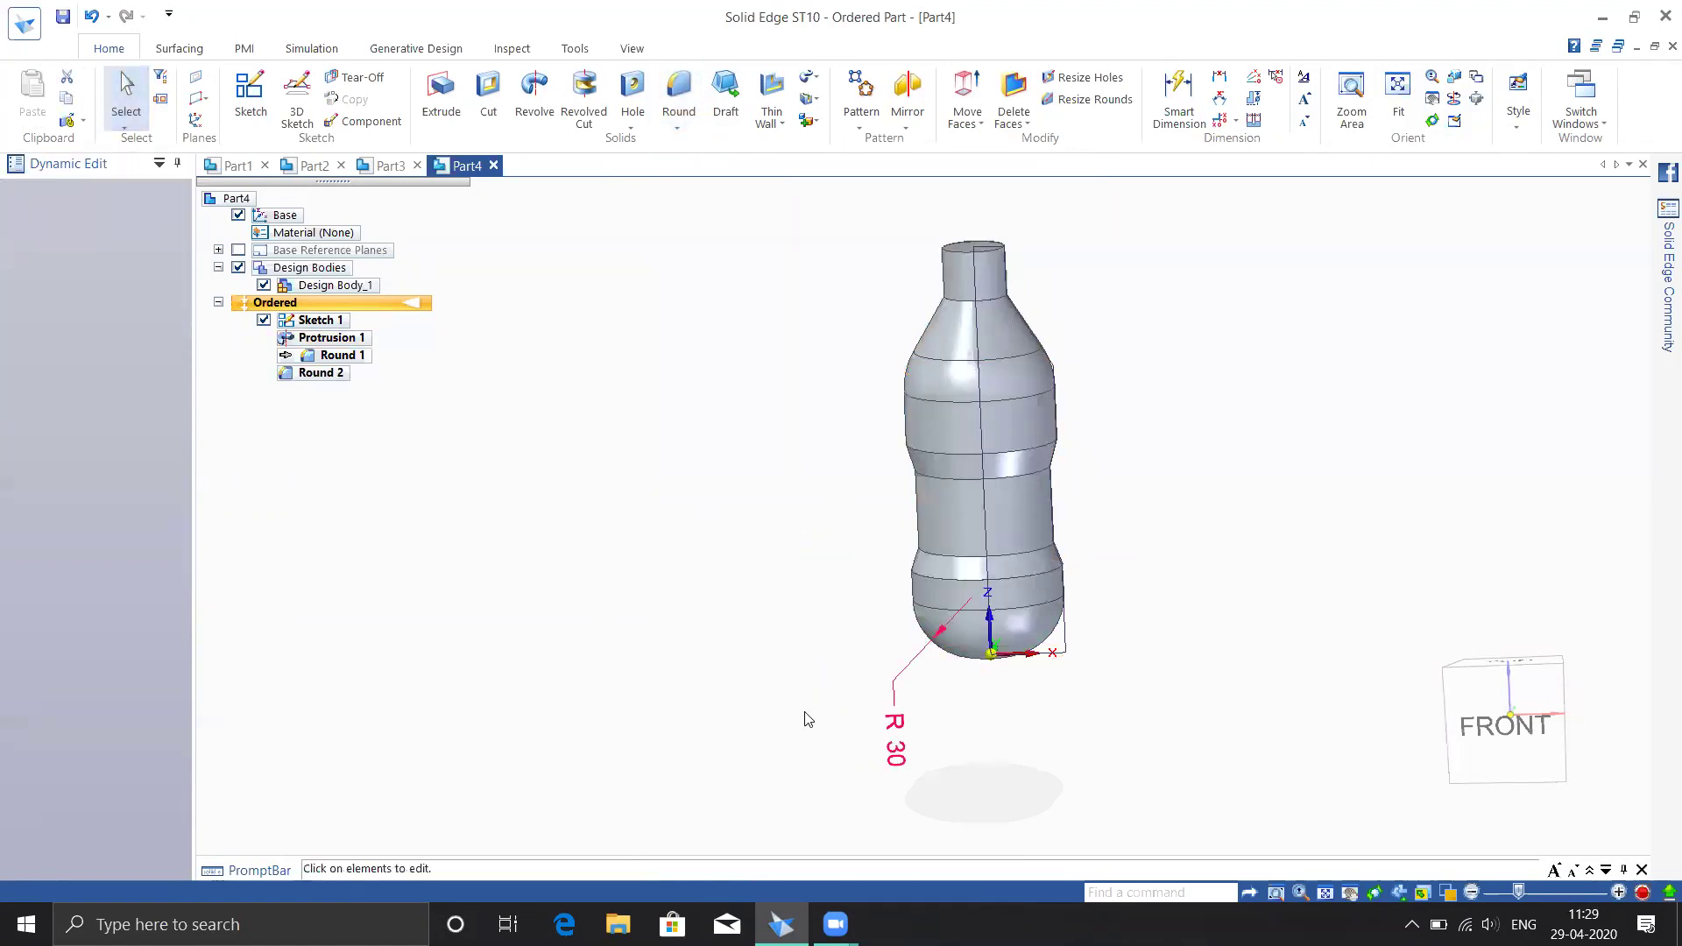
{"action": "left_click", "coordinate": [901, 755]}
{"action": "type", "text": "15"}
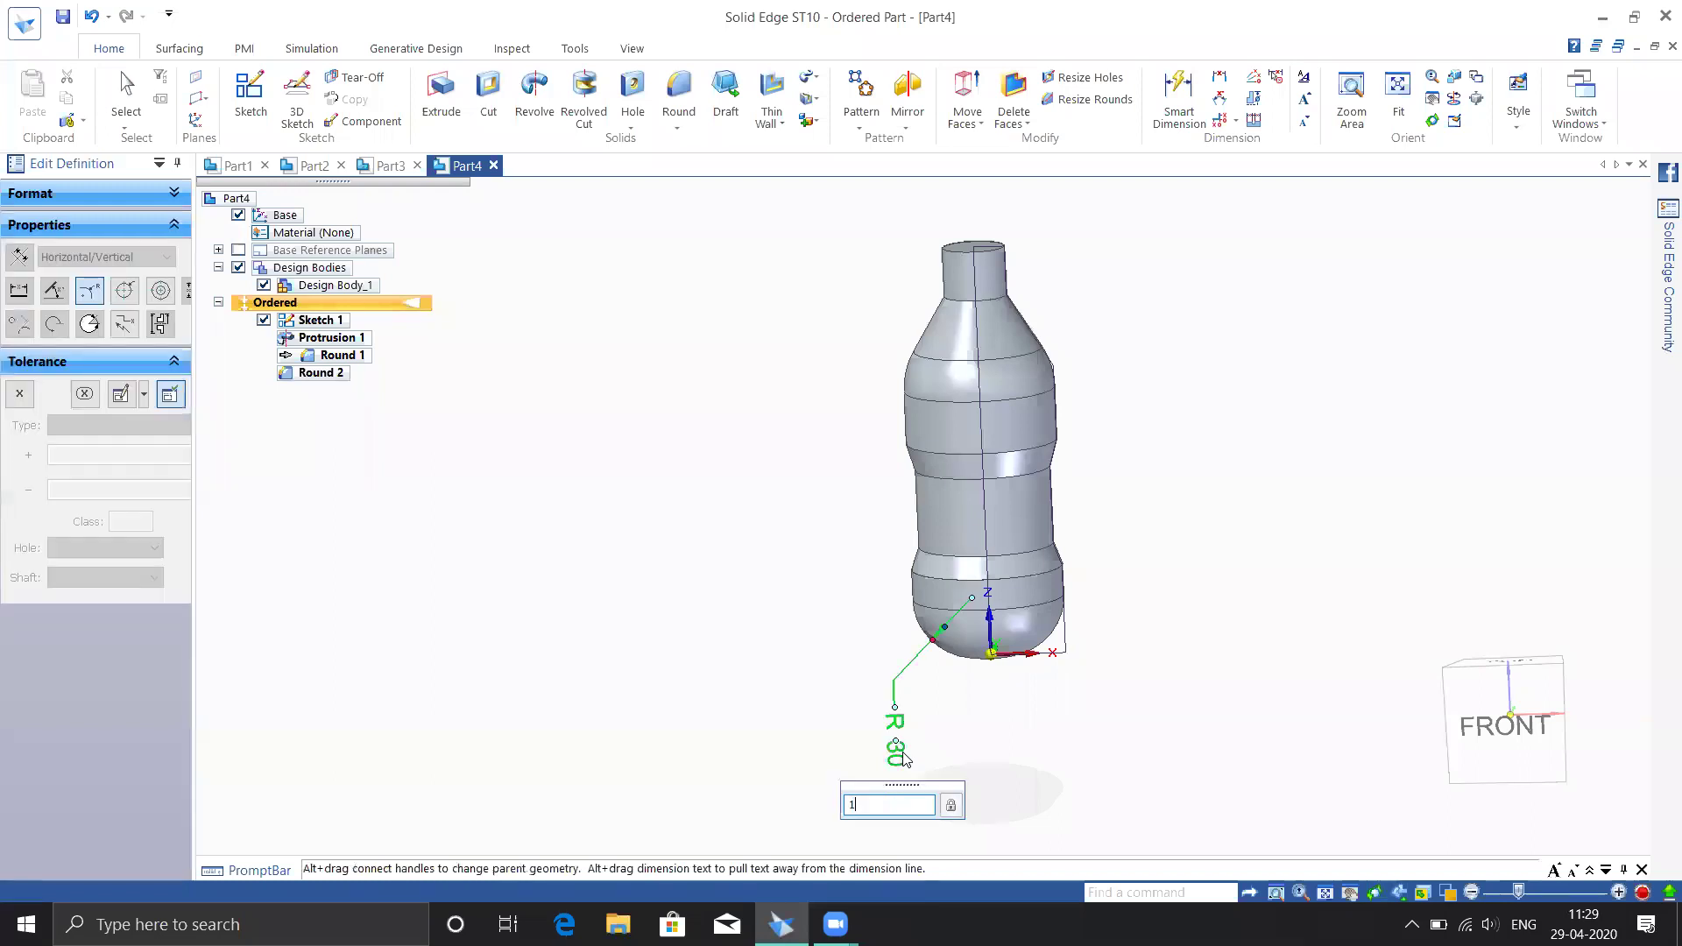
{"action": "key", "text": "Return"}
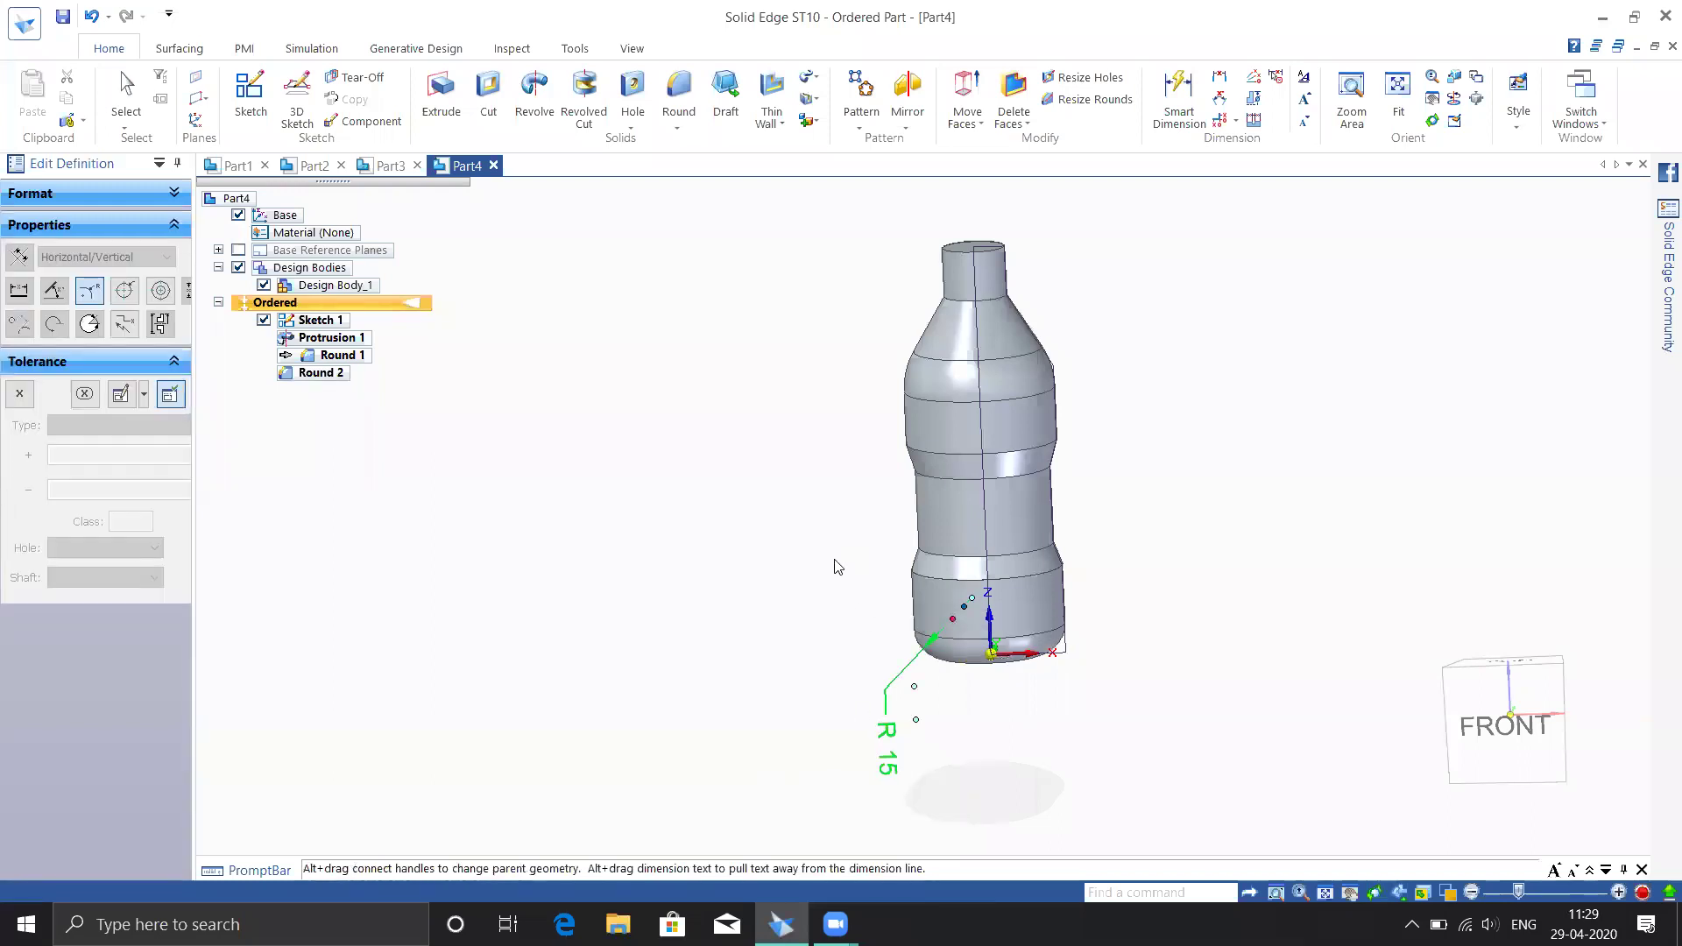
{"action": "key", "text": "Escape"}
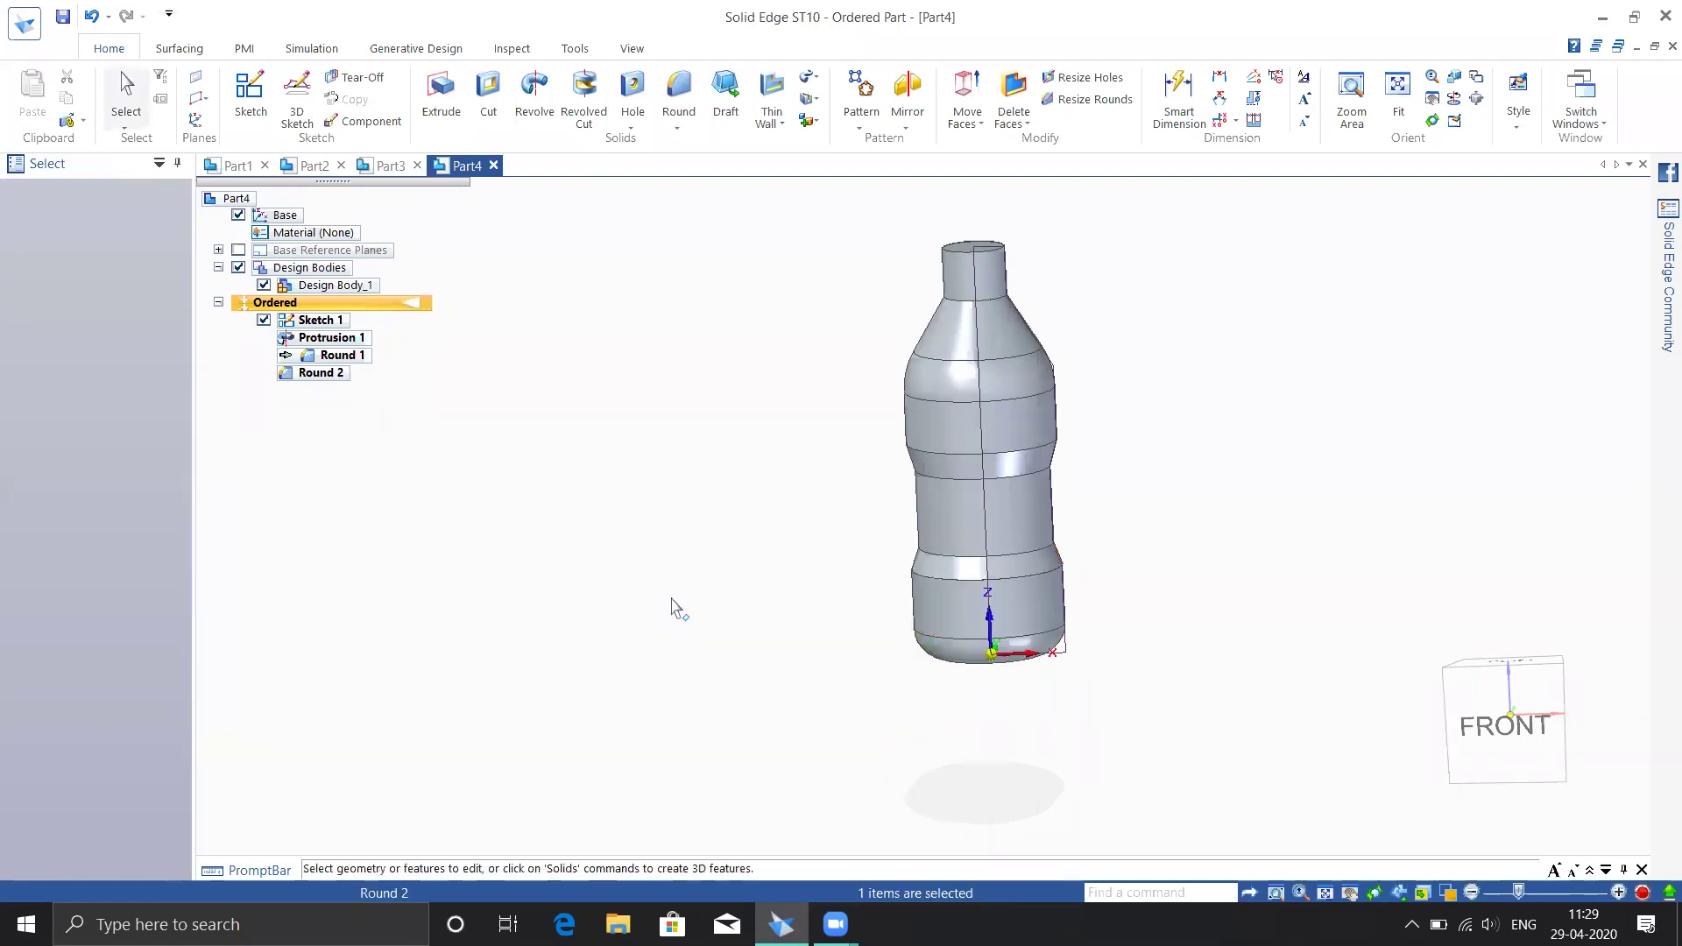
Set the radius of the round at the bottle's shoulder to 20 mm with Dynamic Edit
{"action": "left_click", "coordinate": [1024, 373]}
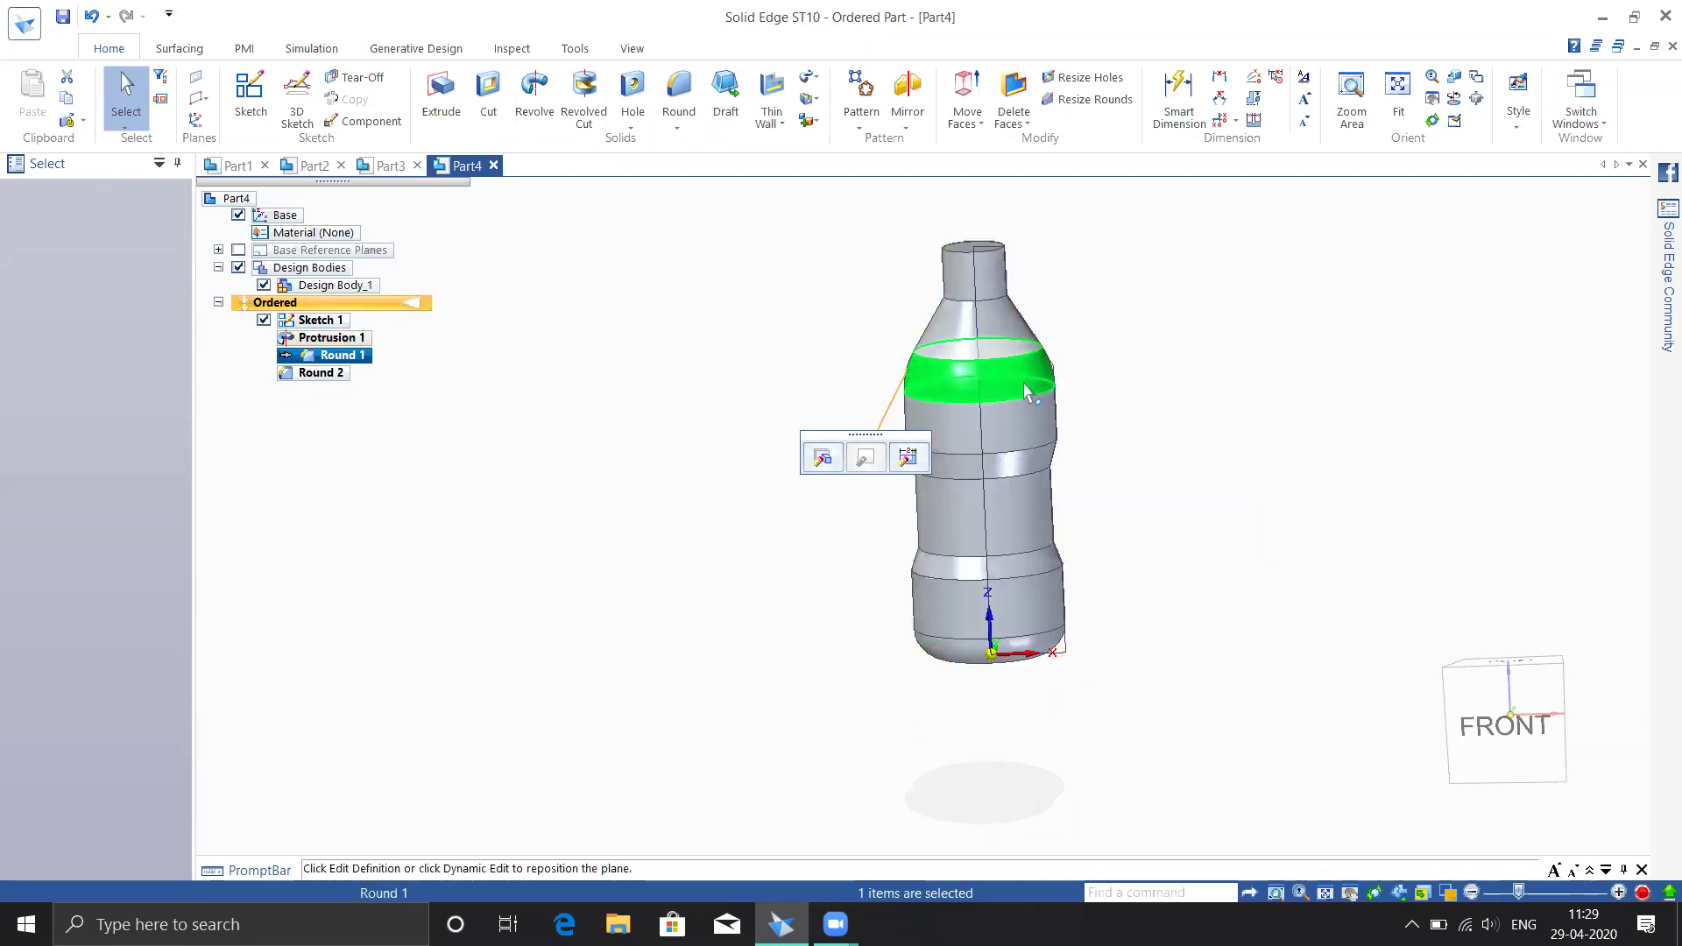
{"action": "left_click", "coordinate": [907, 457]}
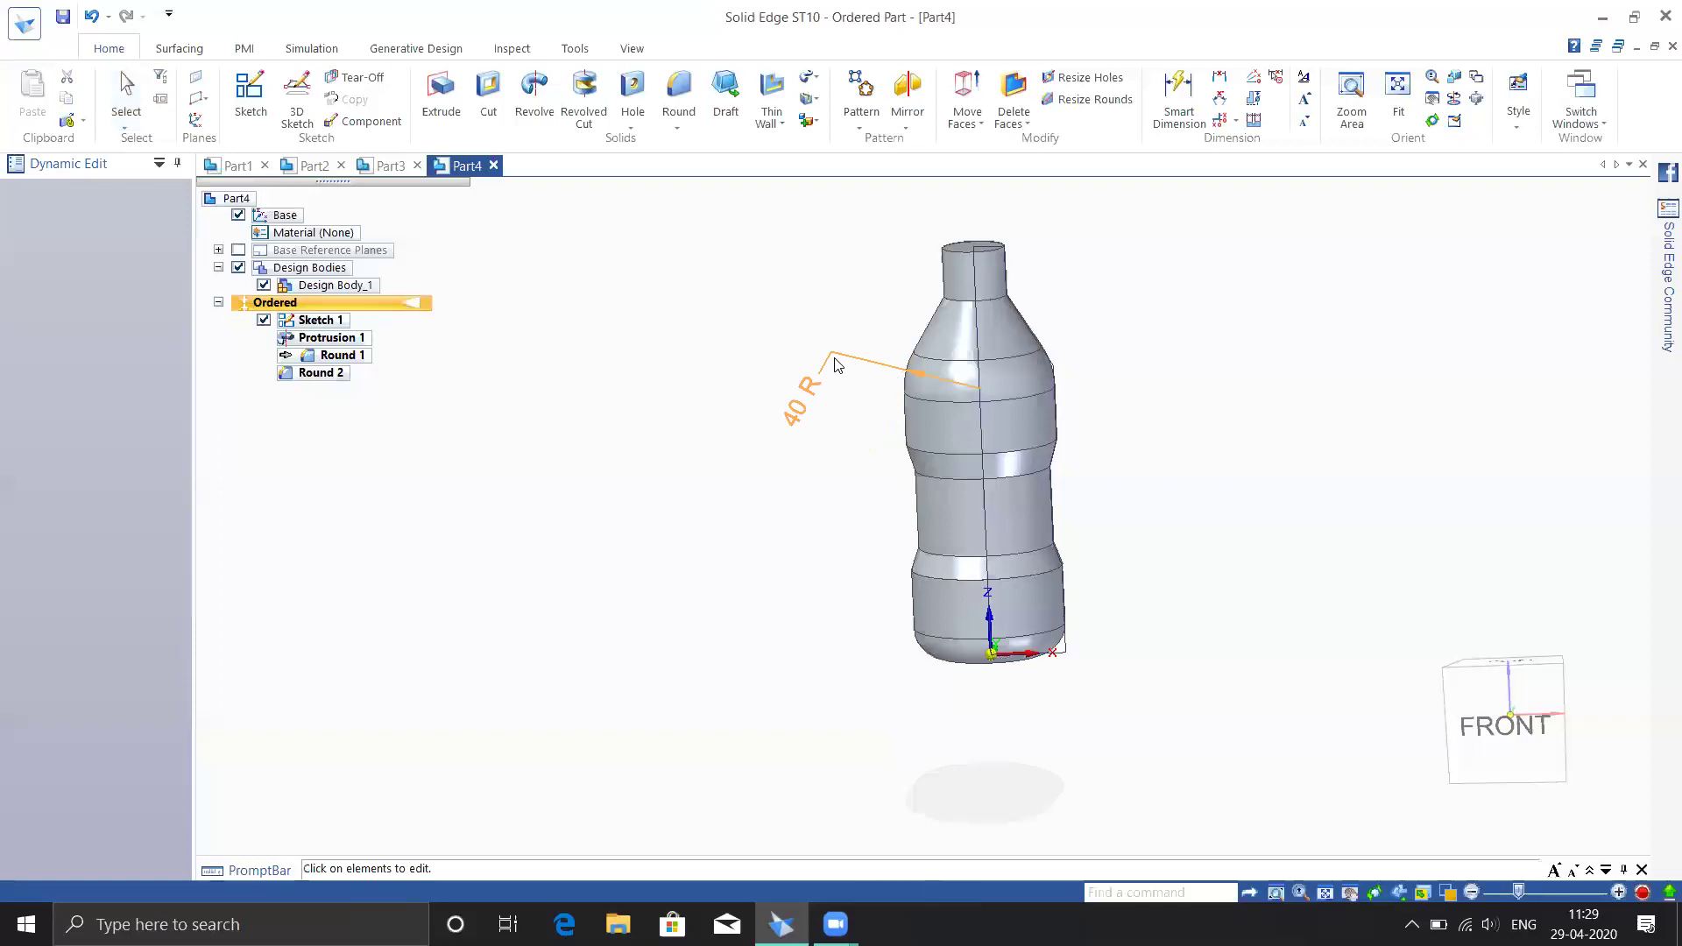
{"action": "left_click", "coordinate": [798, 413]}
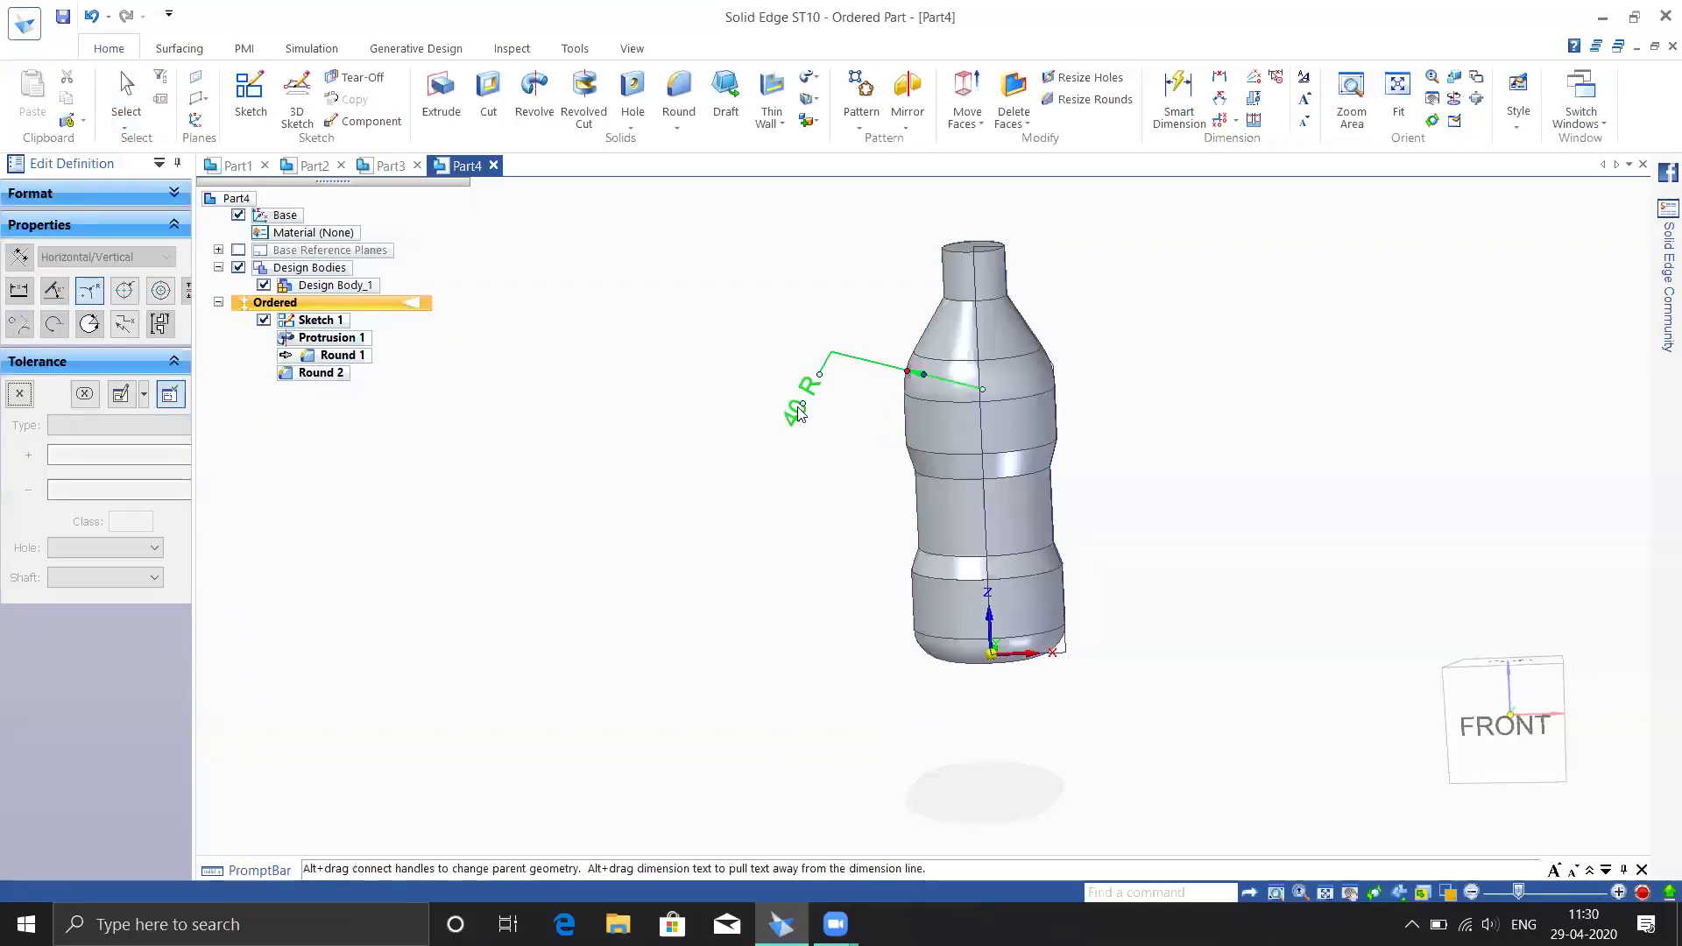
{"action": "type", "text": "20"}
{"action": "key", "text": "Return"}
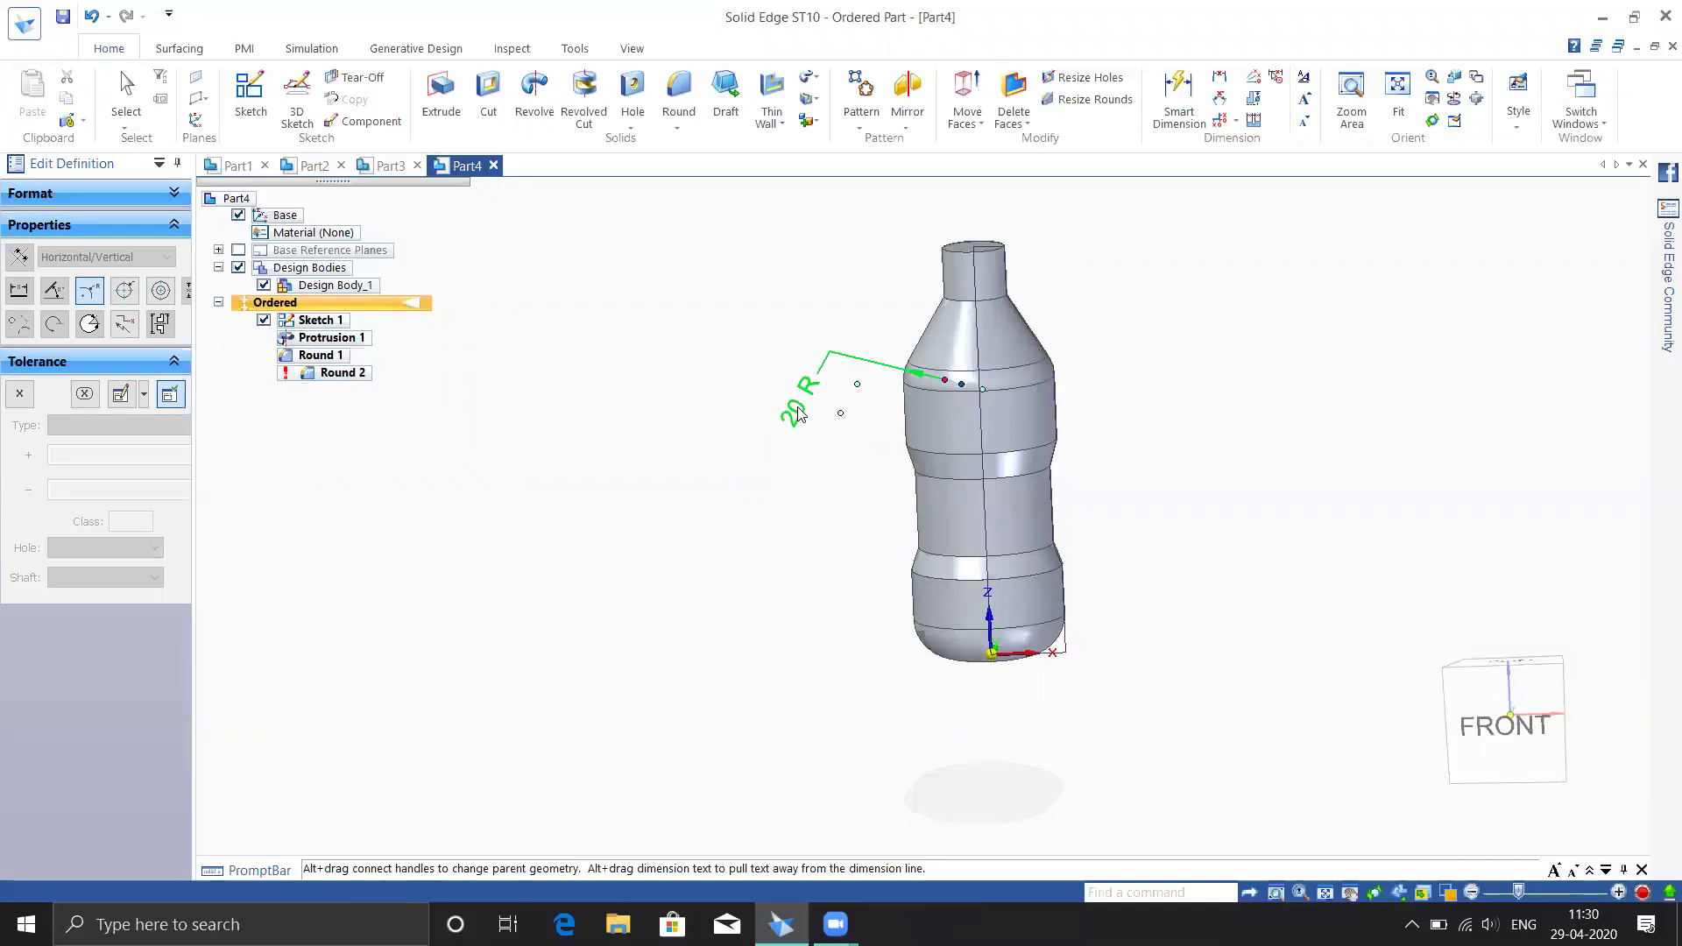
{"action": "left_click", "coordinate": [815, 511]}
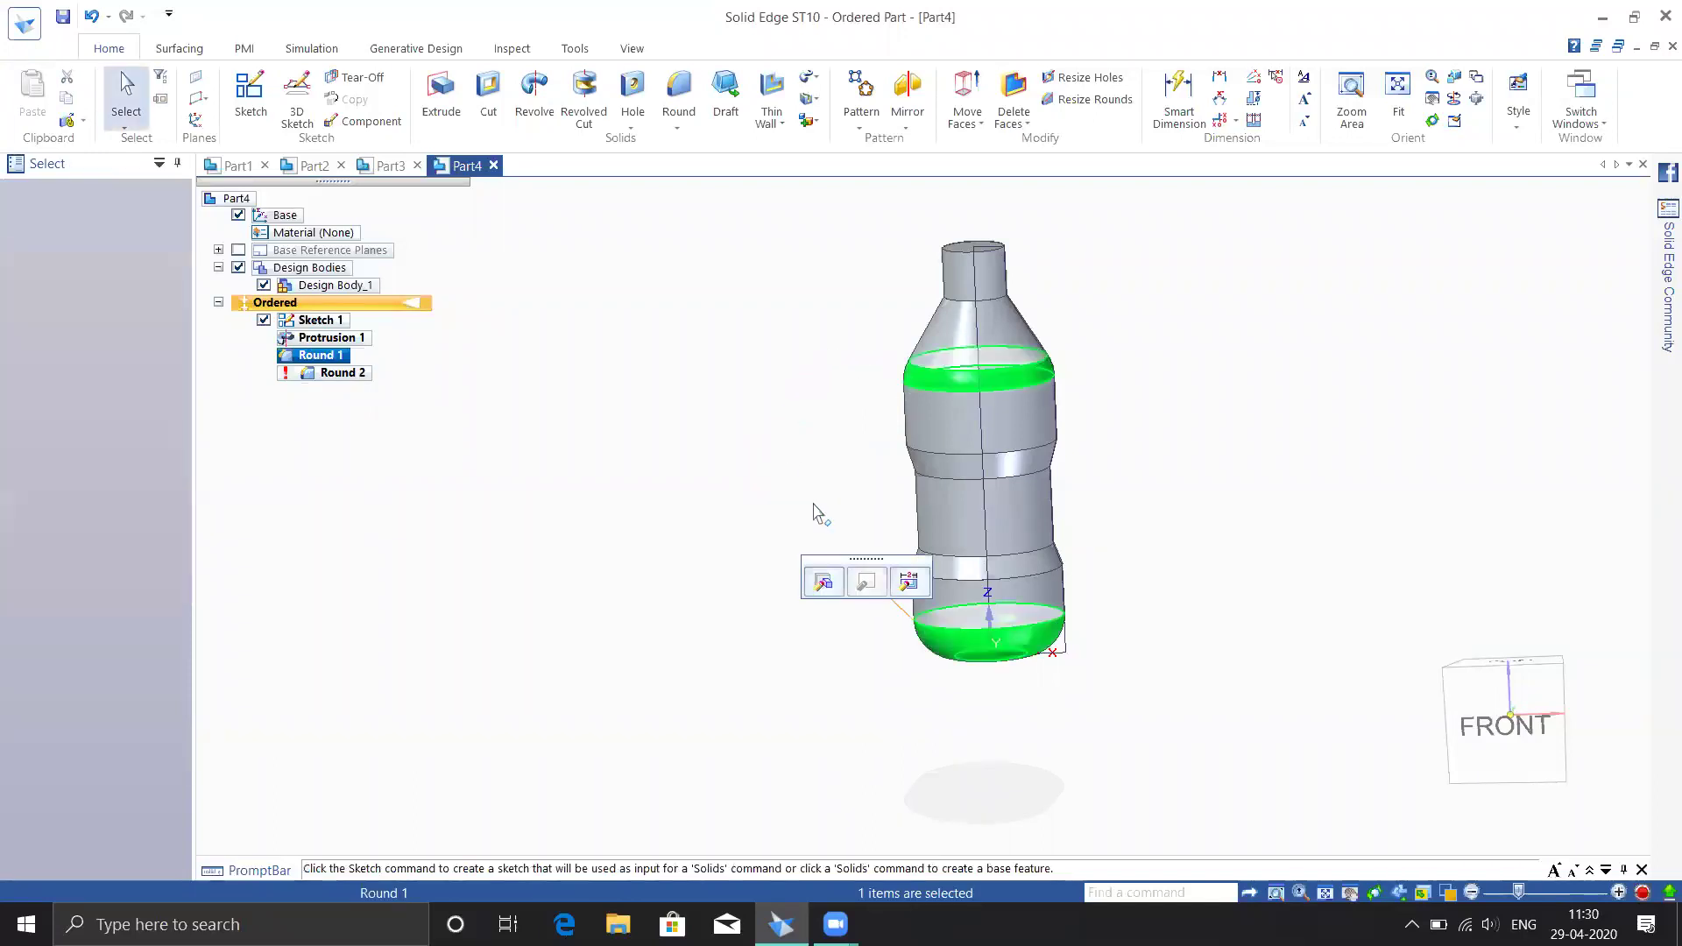
{"action": "left_click", "coordinate": [1034, 502]}
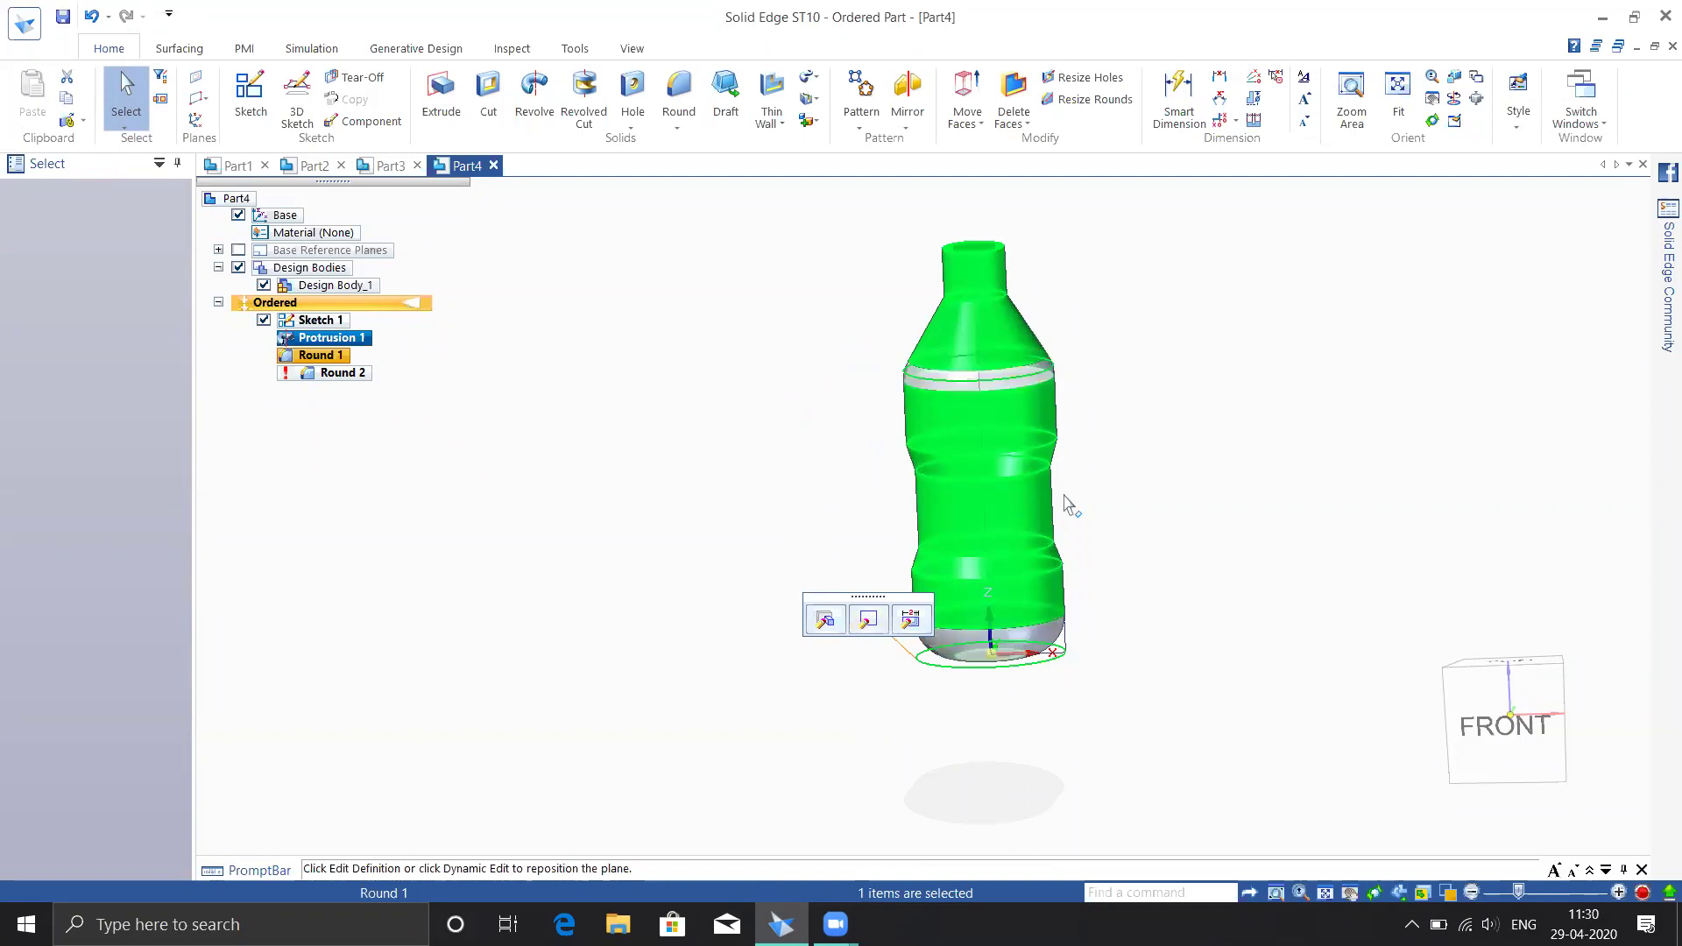
{"action": "left_click", "coordinate": [911, 622]}
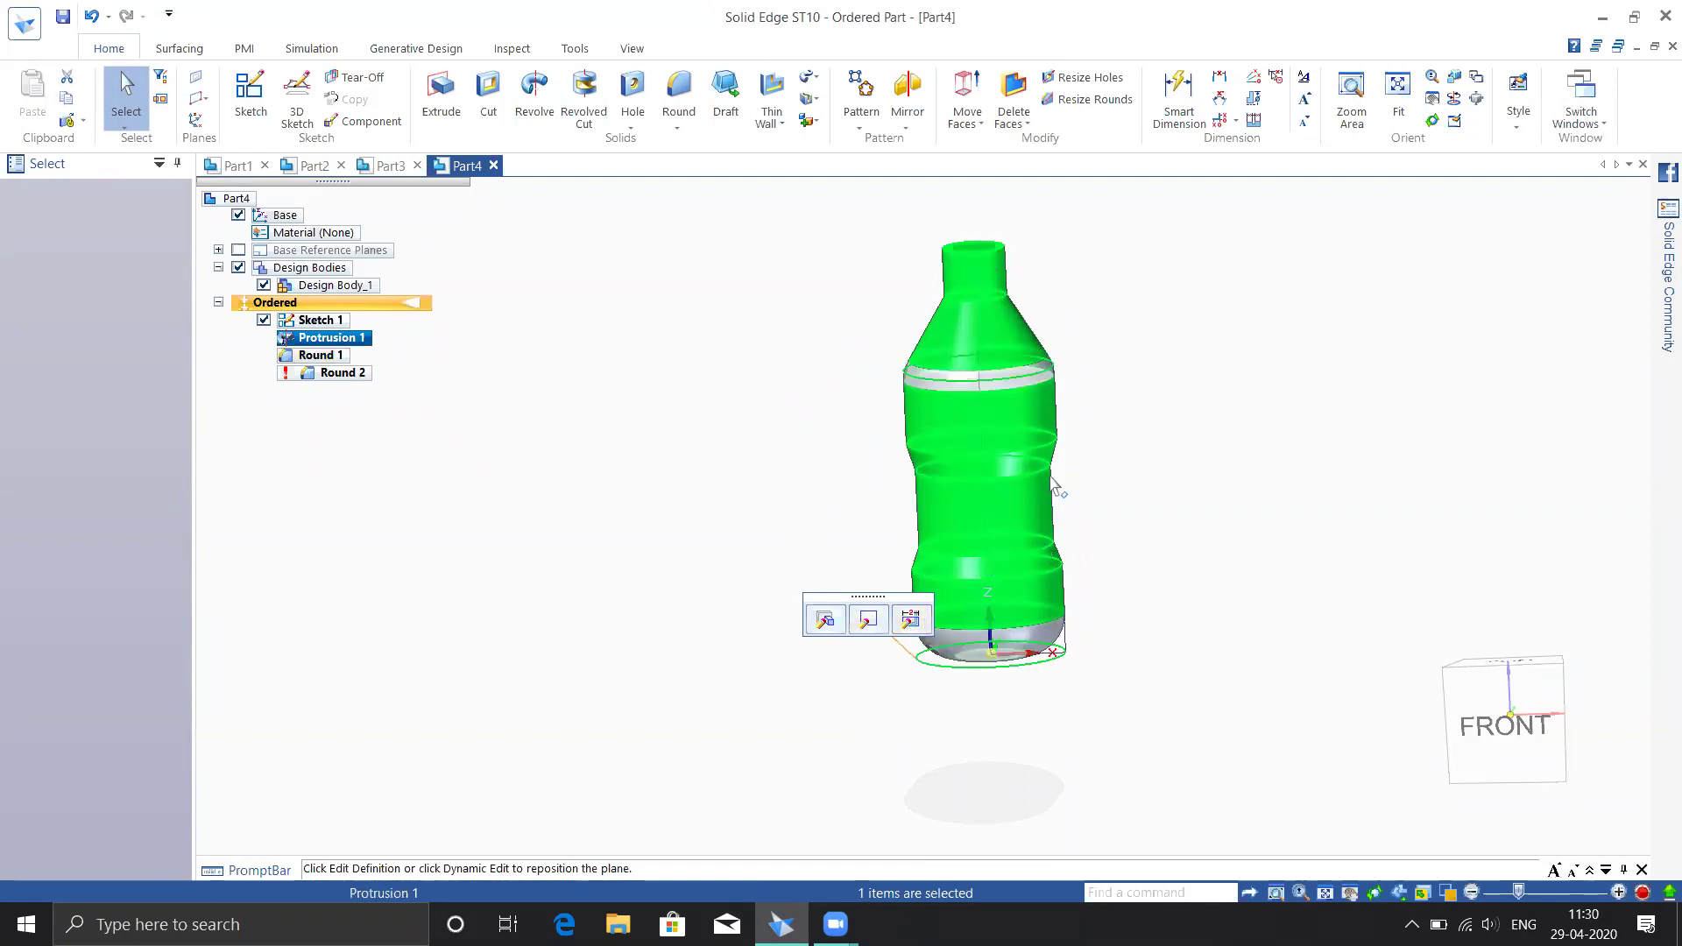
{"action": "left_click", "coordinate": [911, 621]}
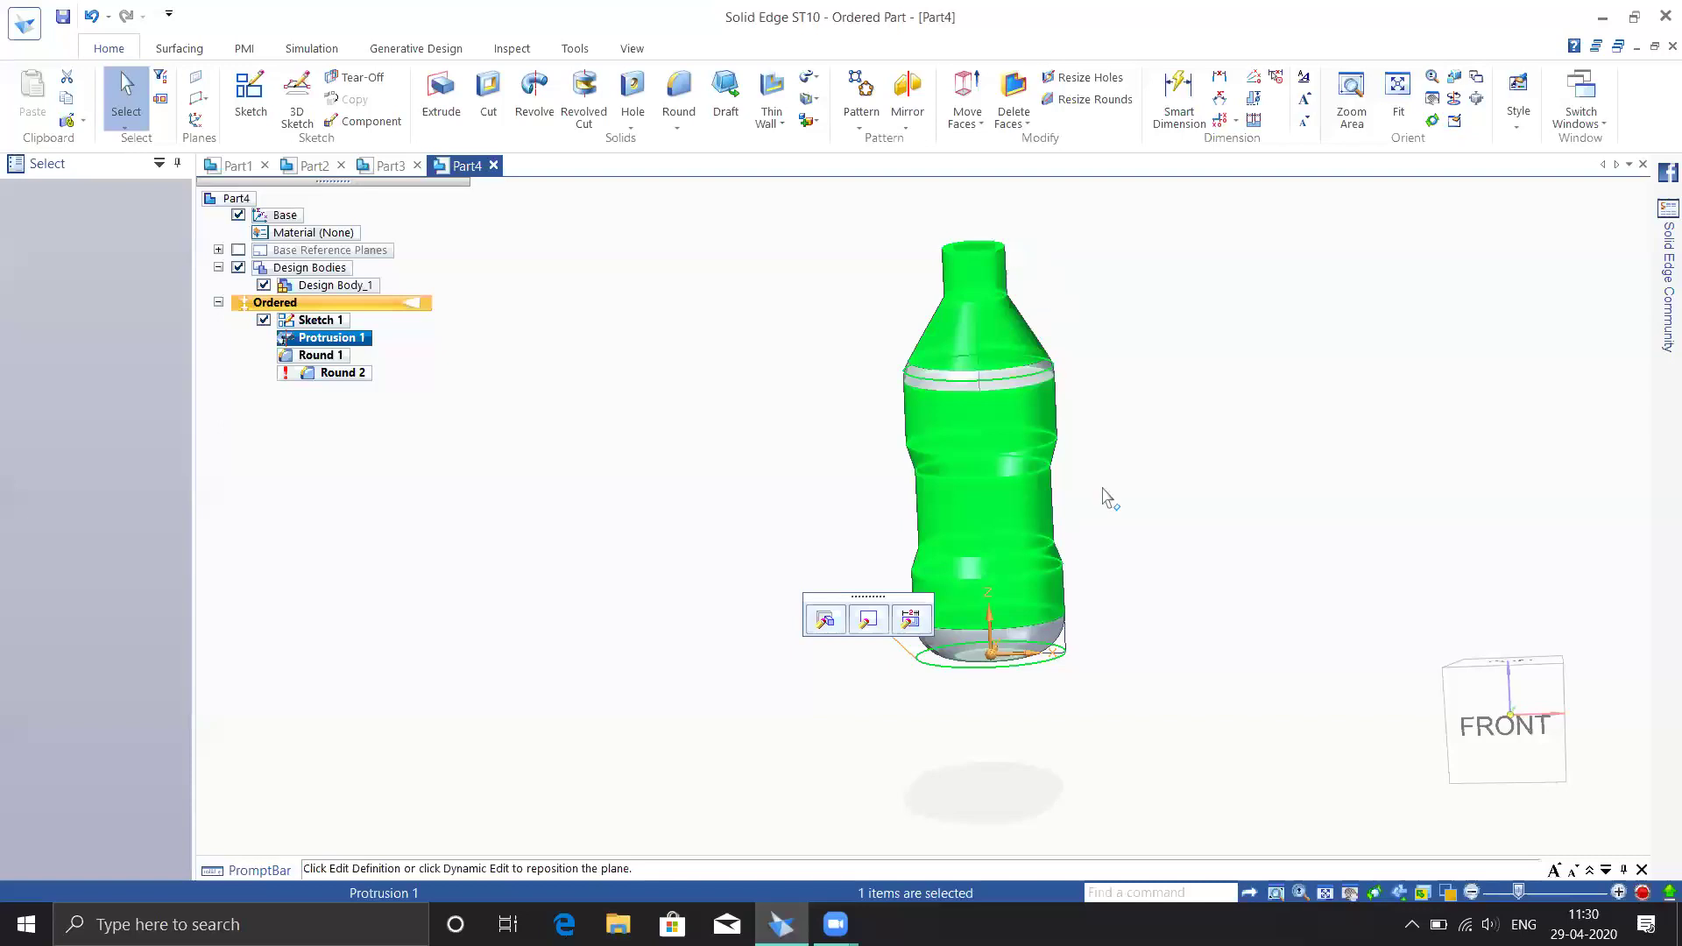
{"action": "left_click", "coordinate": [825, 620]}
{"action": "left_click", "coordinate": [675, 732]}
Start a new sketch on the front (XZ) plane through the bottle's axis
{"action": "middle_click_drag", "start_coordinate": [627, 450], "coordinate": [687, 477]}
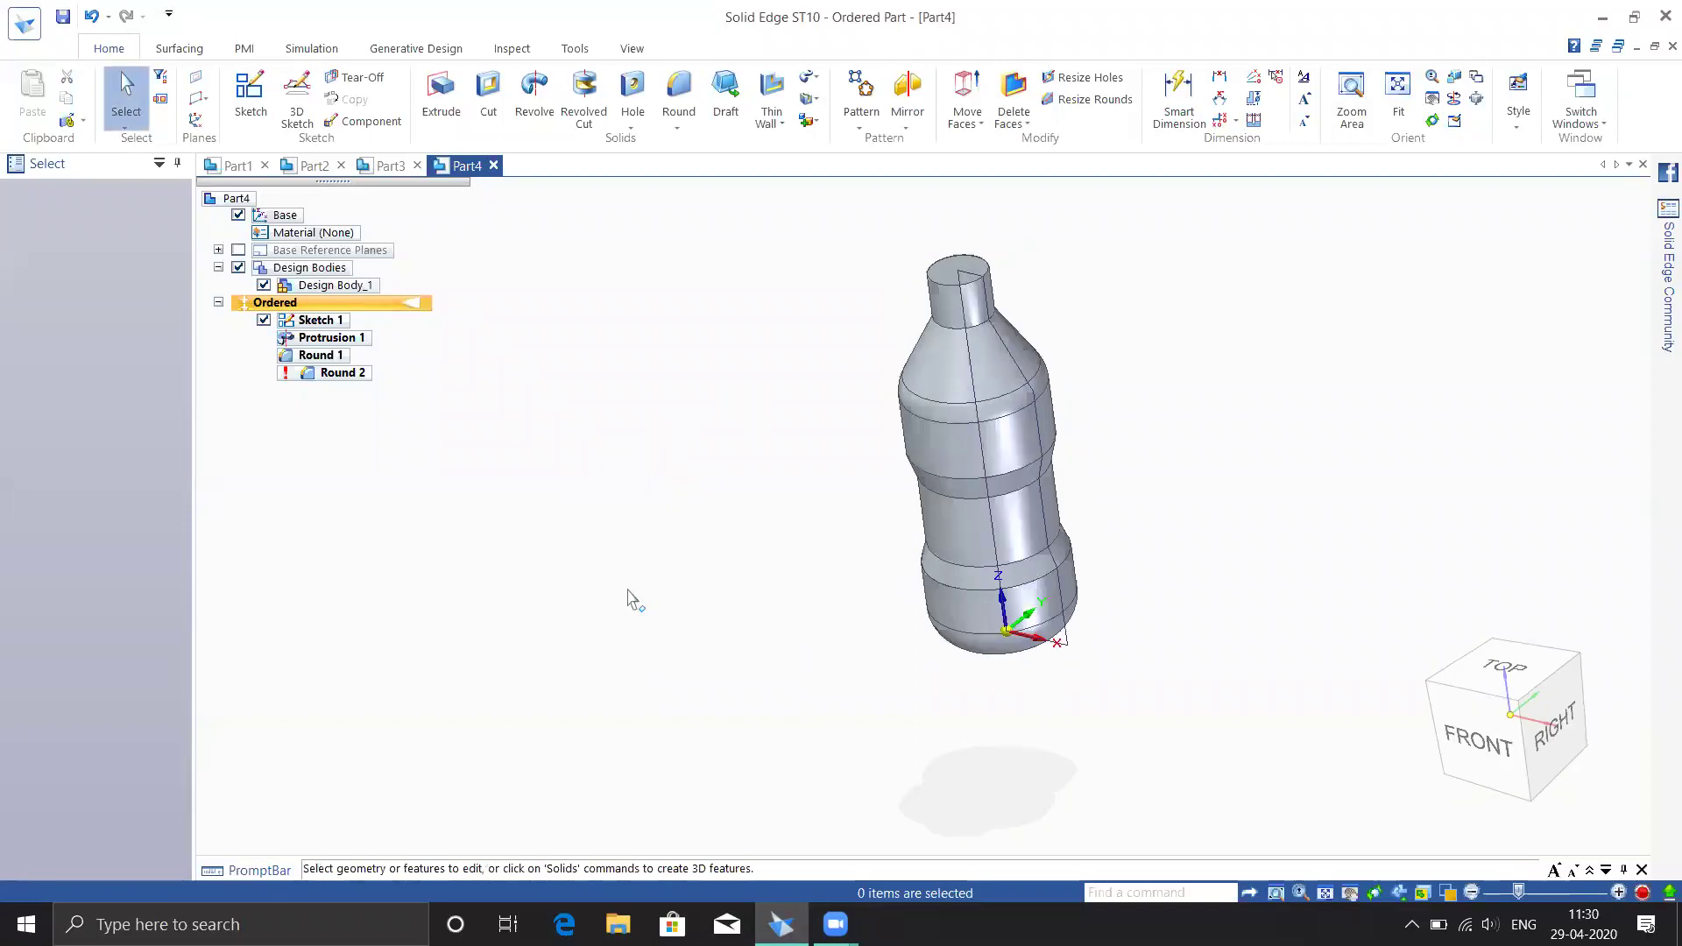
{"action": "middle_click_drag", "start_coordinate": [631, 601], "coordinate": [634, 582]}
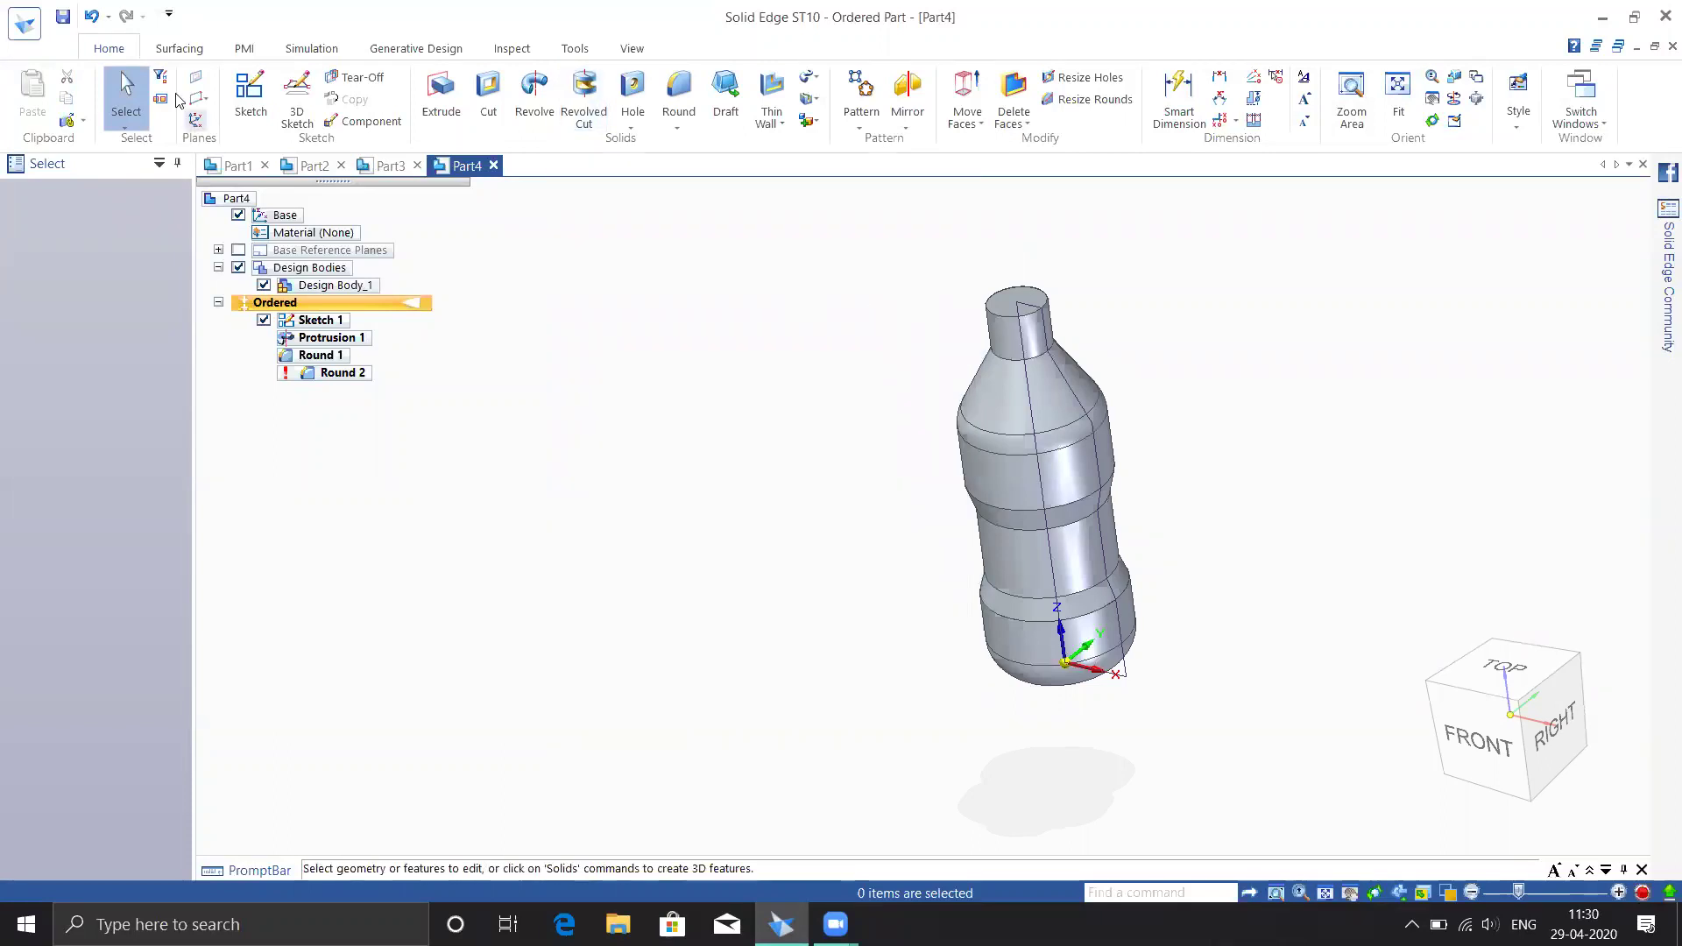
{"action": "left_click", "coordinate": [250, 92]}
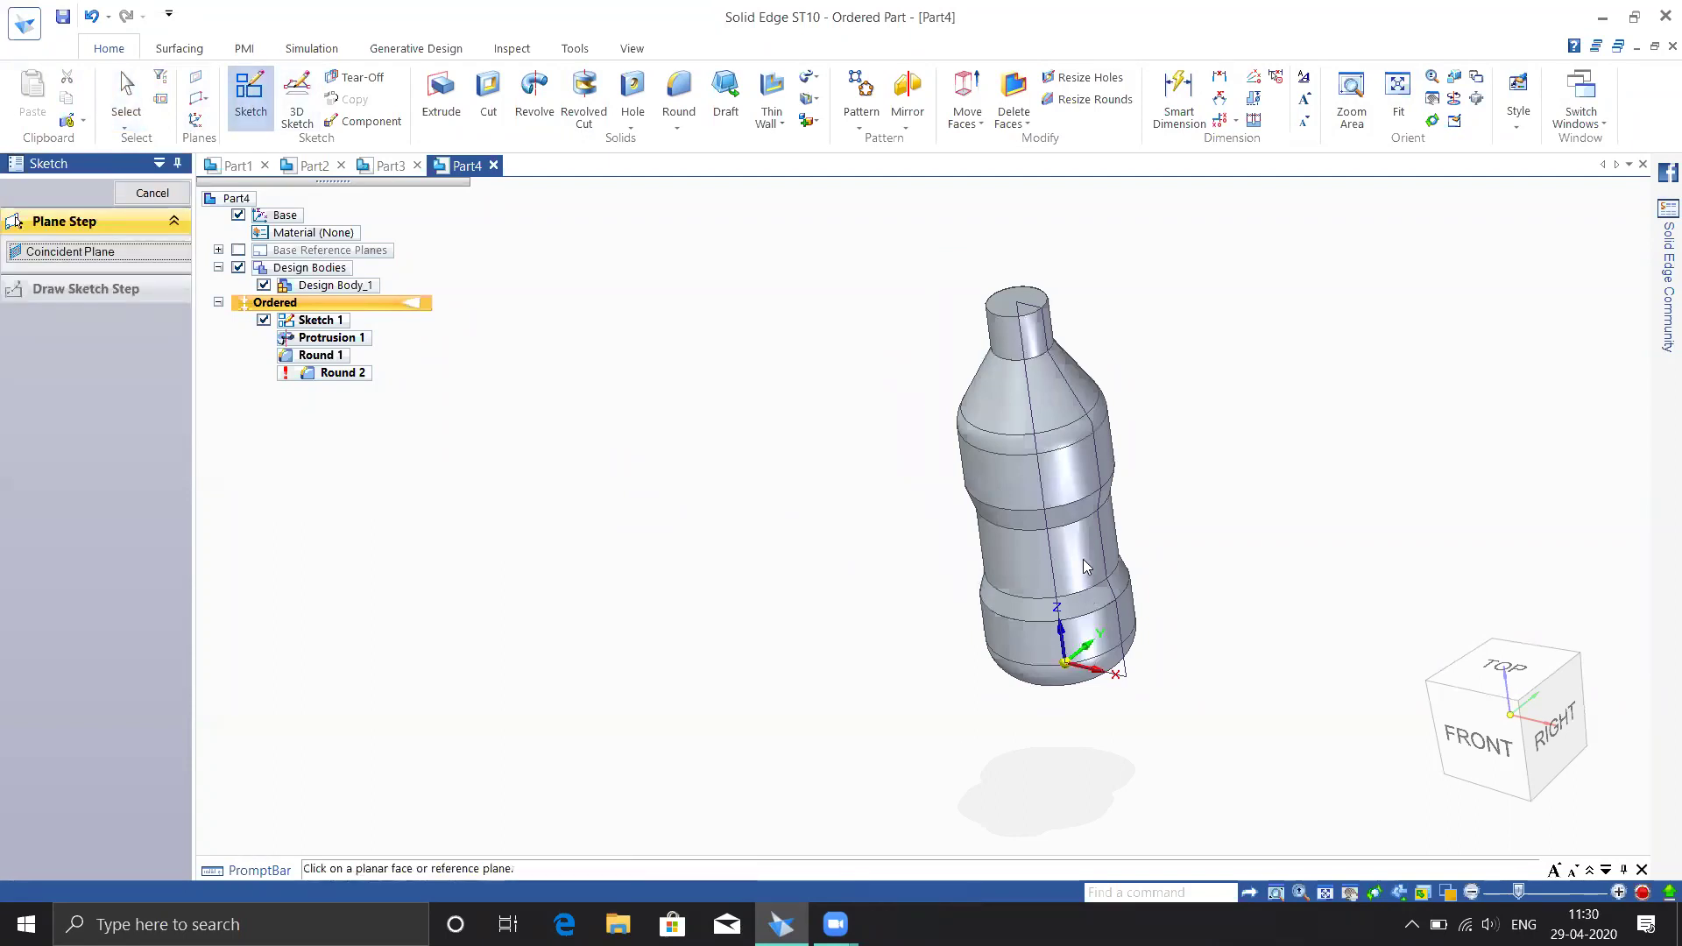
{"action": "left_click", "coordinate": [1087, 637]}
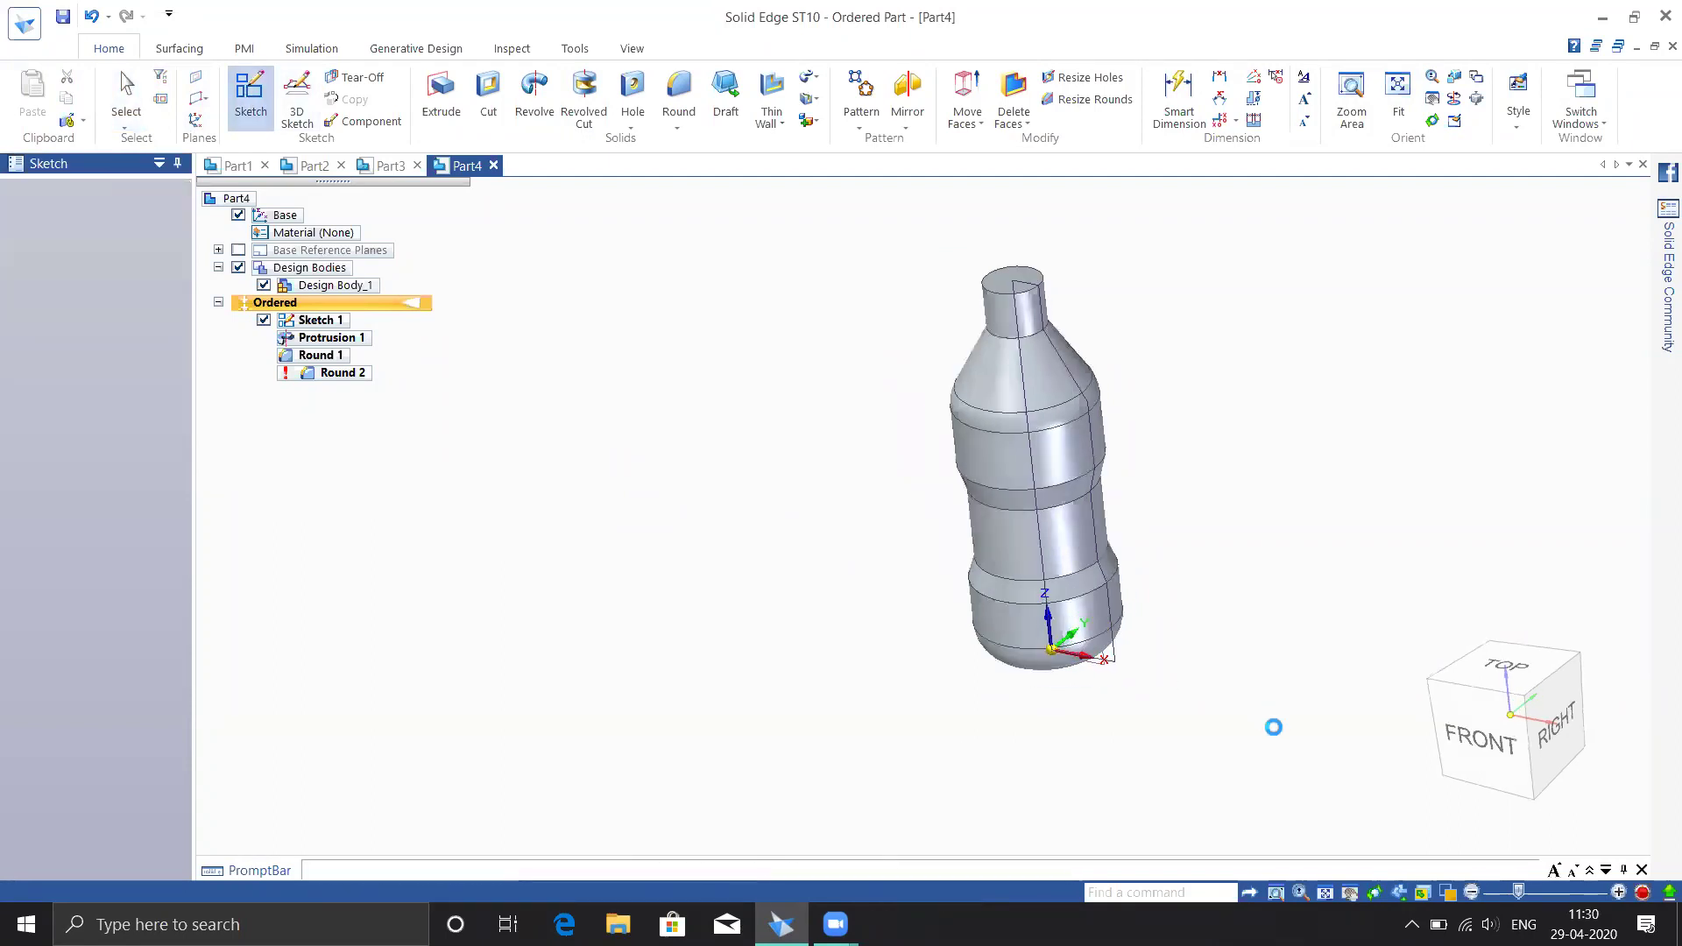
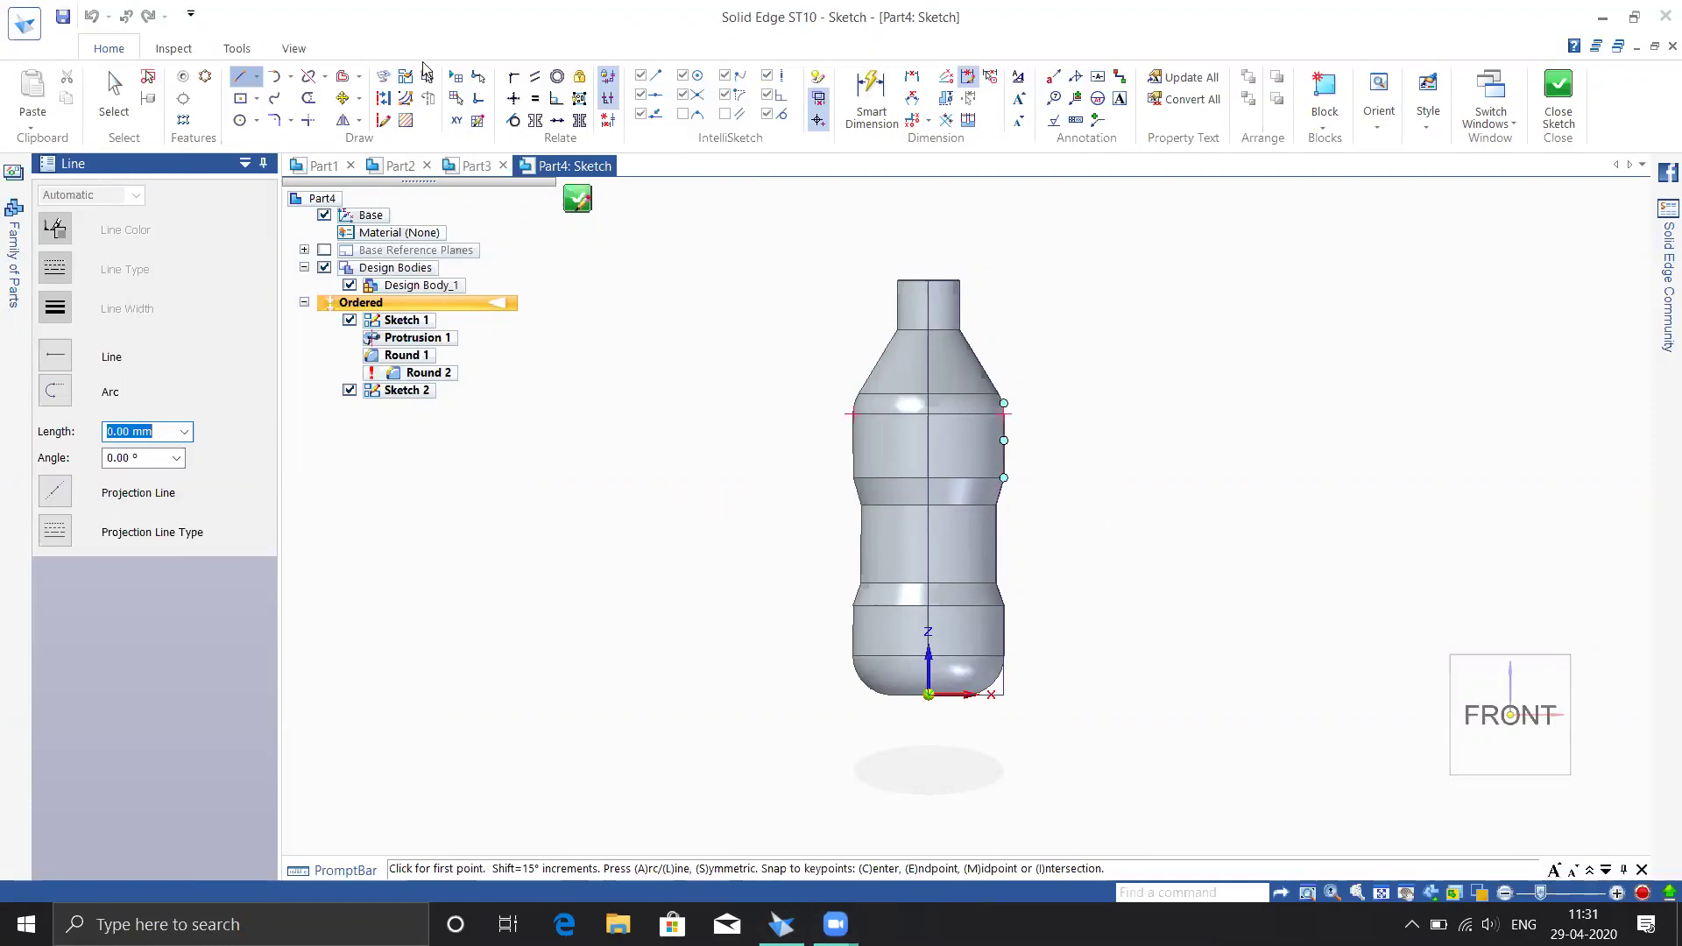
Draw a circle centred on the bottle's right outline, just below the shoulder round
{"action": "left_click", "coordinate": [245, 122]}
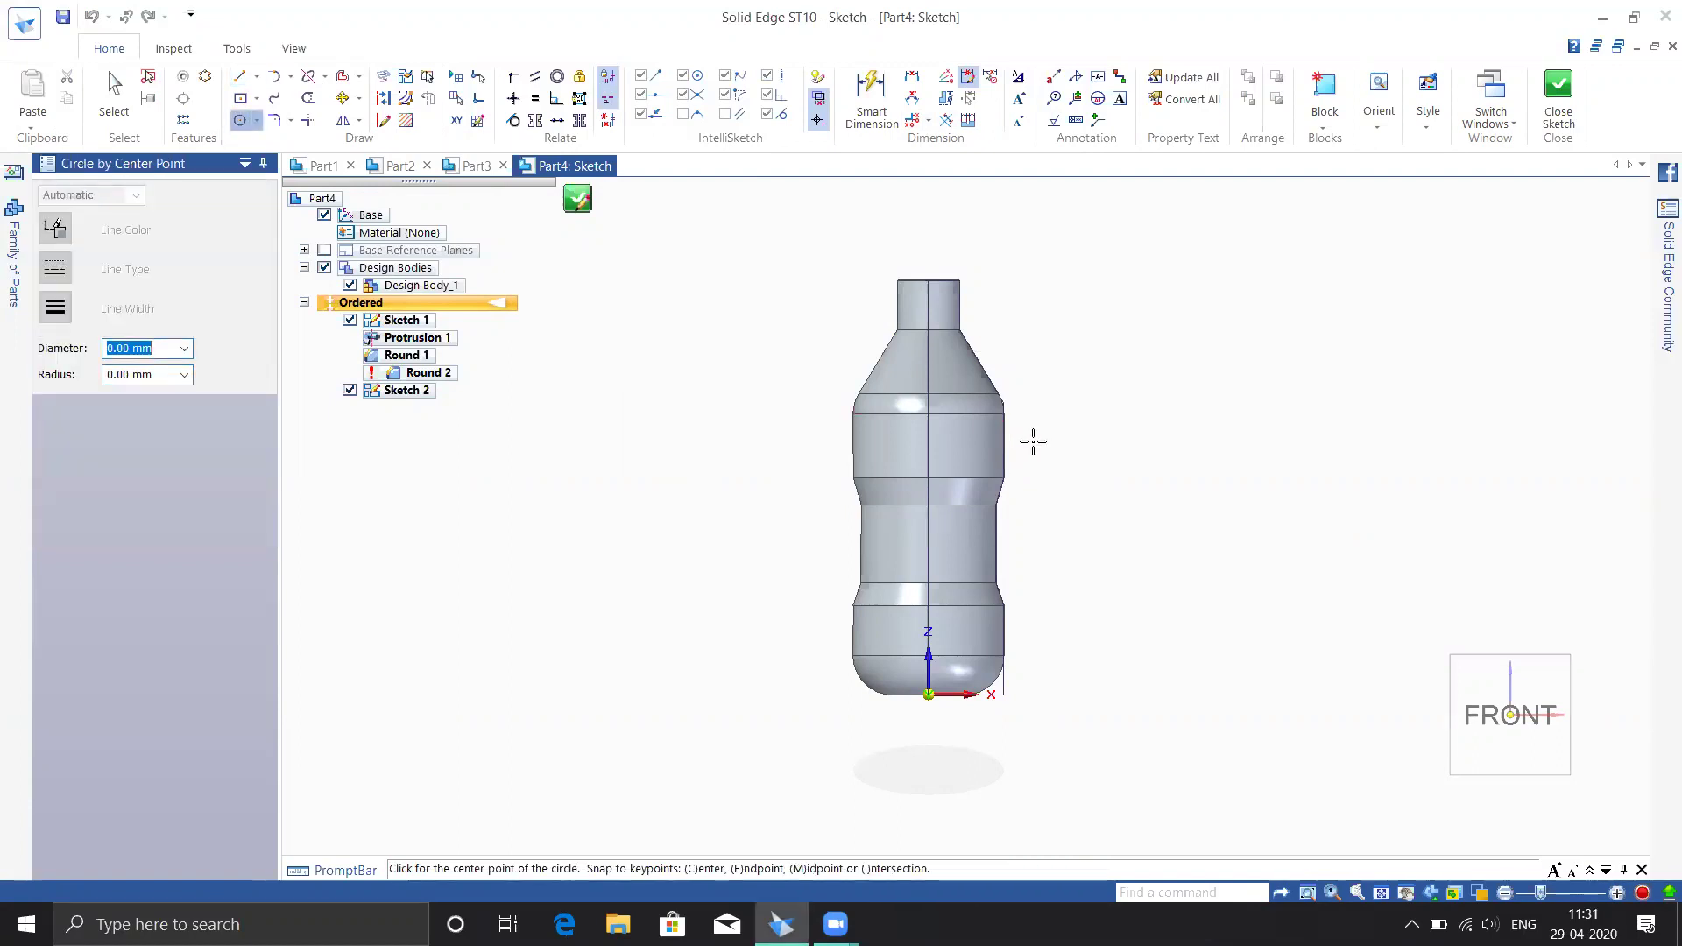
{"action": "scroll", "coordinate": [1036, 436], "scroll_direction": "up", "scroll_amount": 2}
{"action": "left_click", "coordinate": [985, 429]}
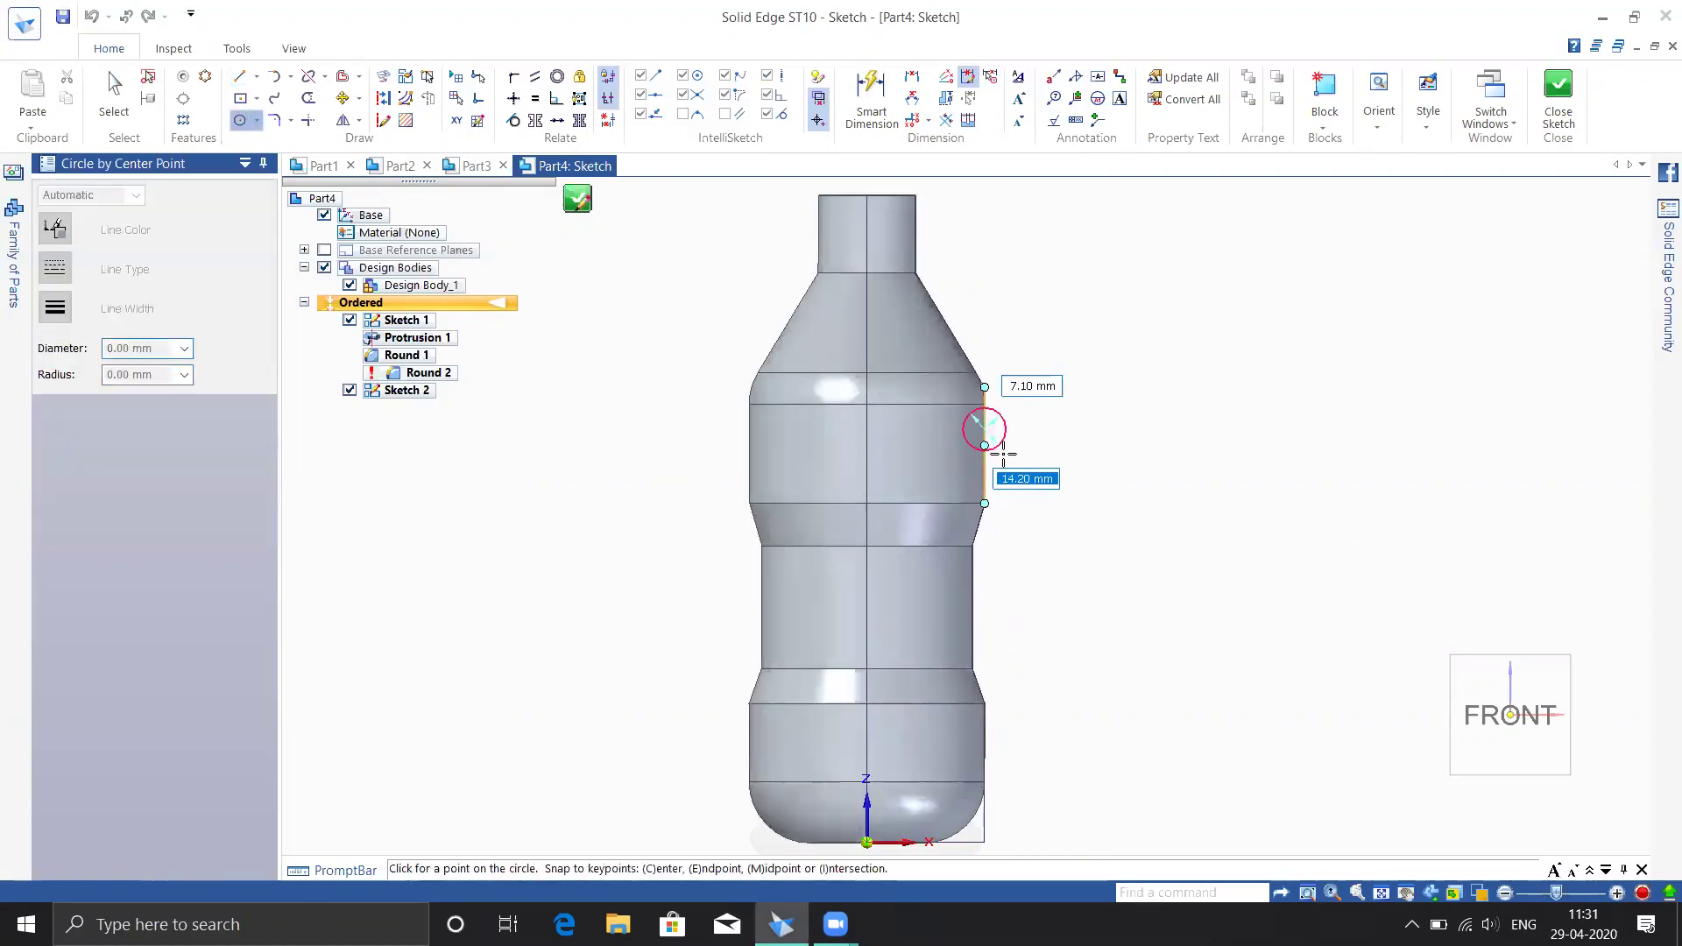
{"action": "left_click", "coordinate": [1008, 456]}
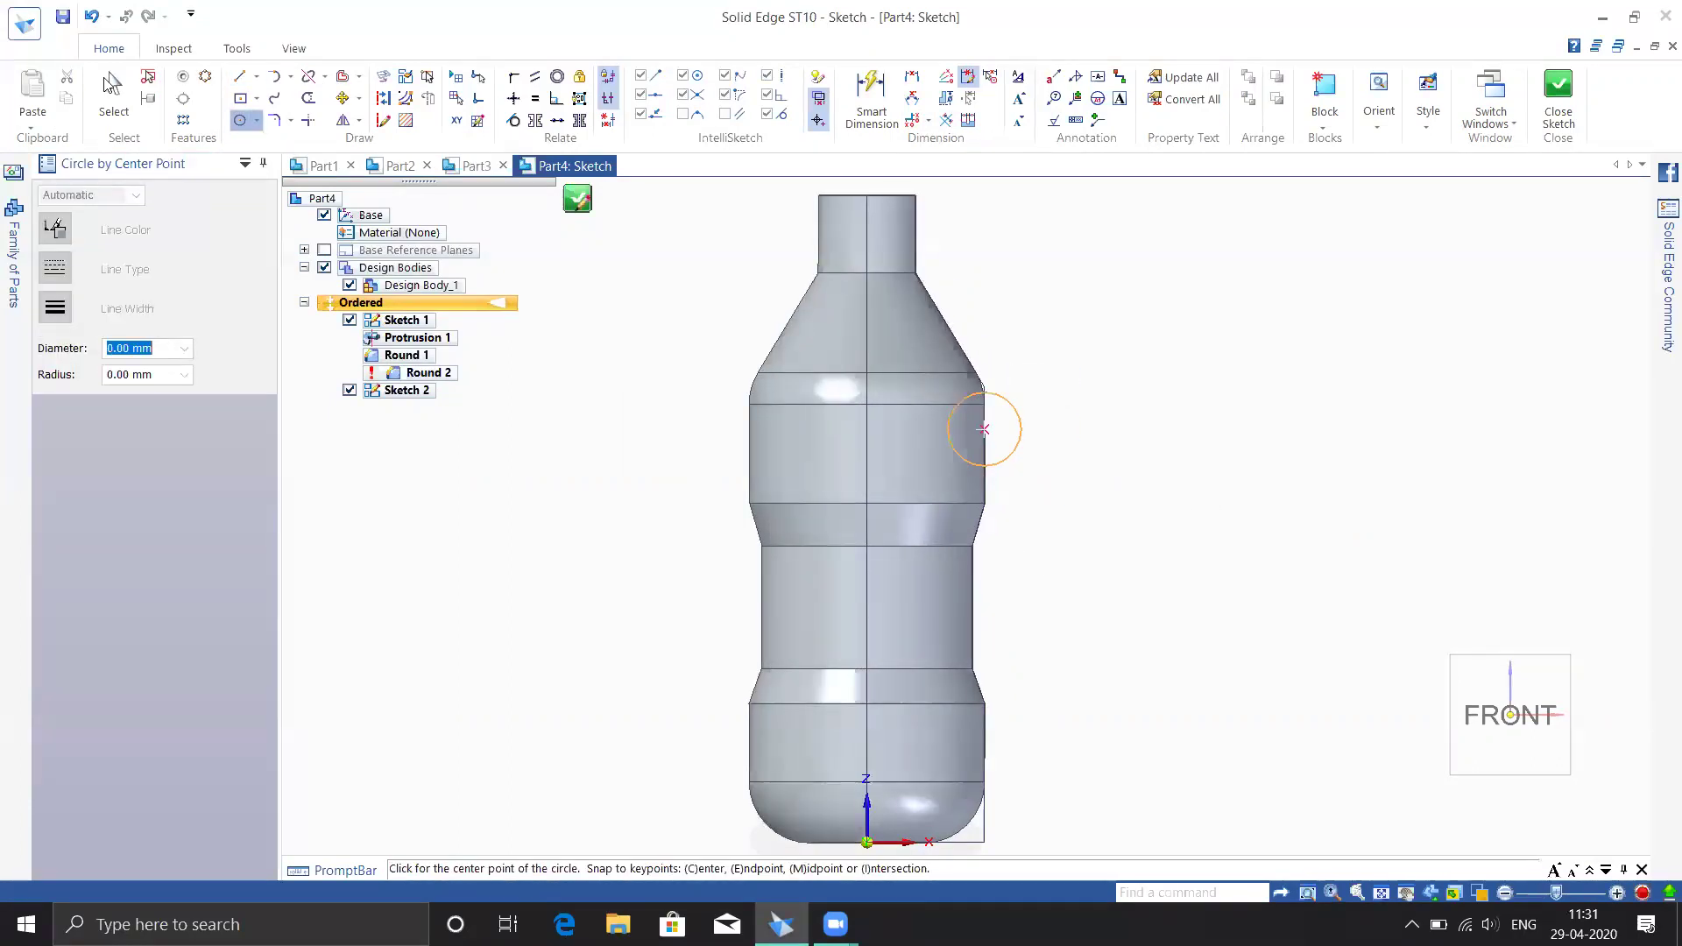
Sketch a closed four-sided line profile across the right outline of the bottle's narrow middle section and finish the sketch
{"action": "left_click", "coordinate": [240, 100]}
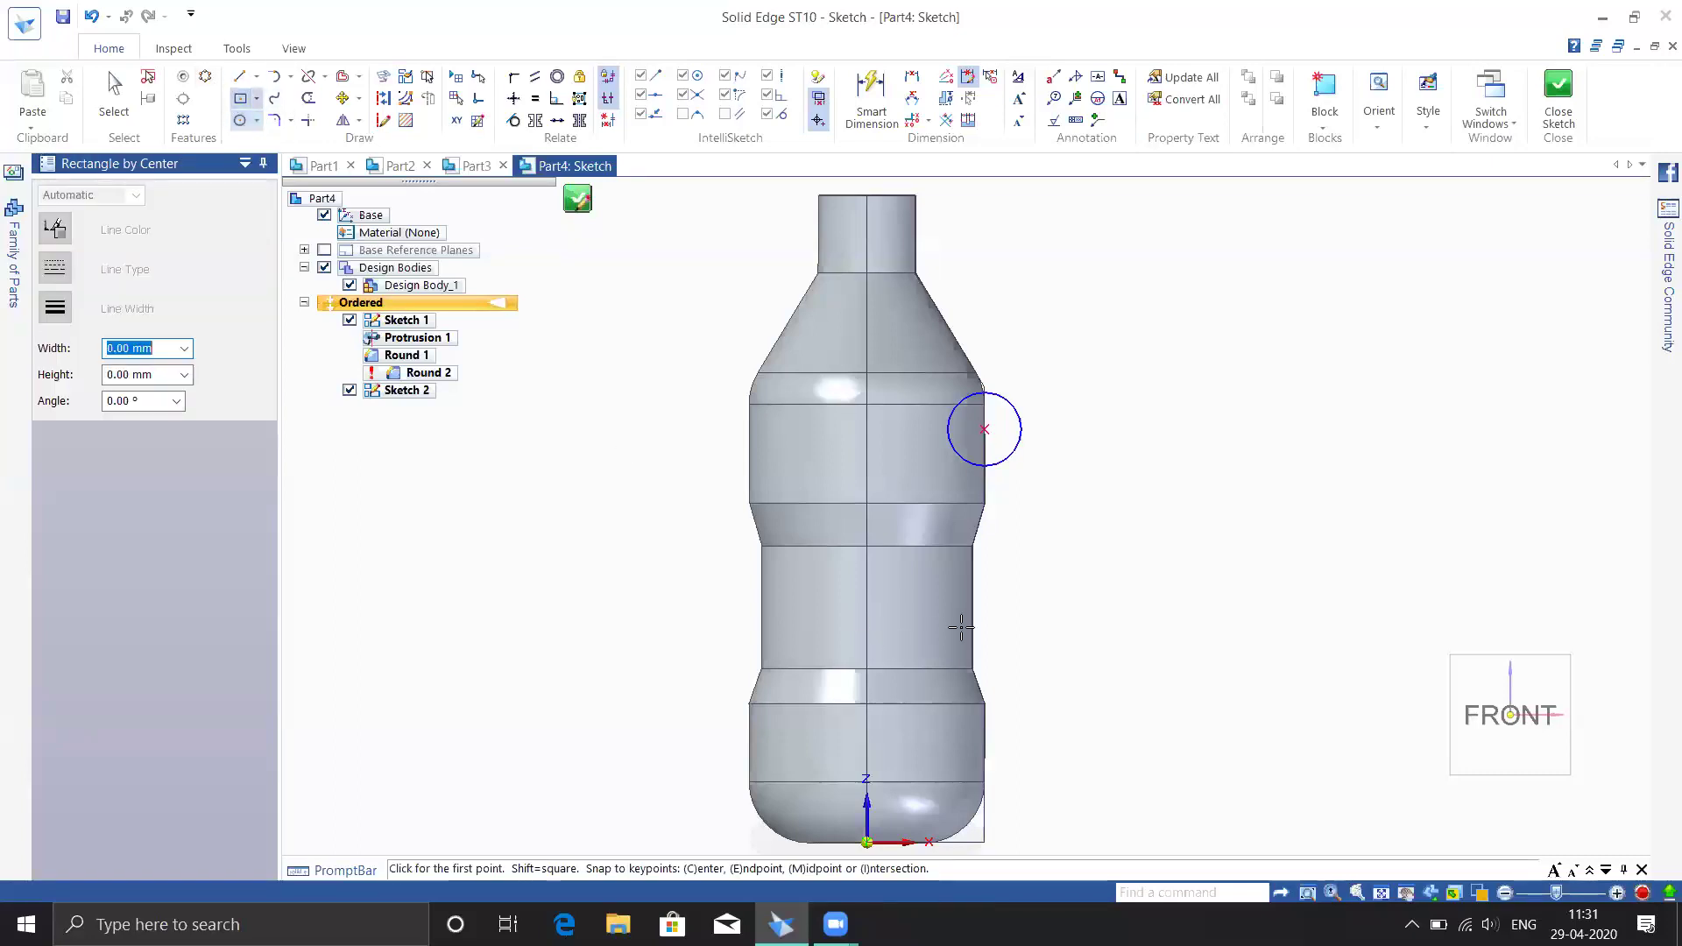
{"action": "left_click", "coordinate": [240, 77]}
{"action": "left_click", "coordinate": [989, 555]}
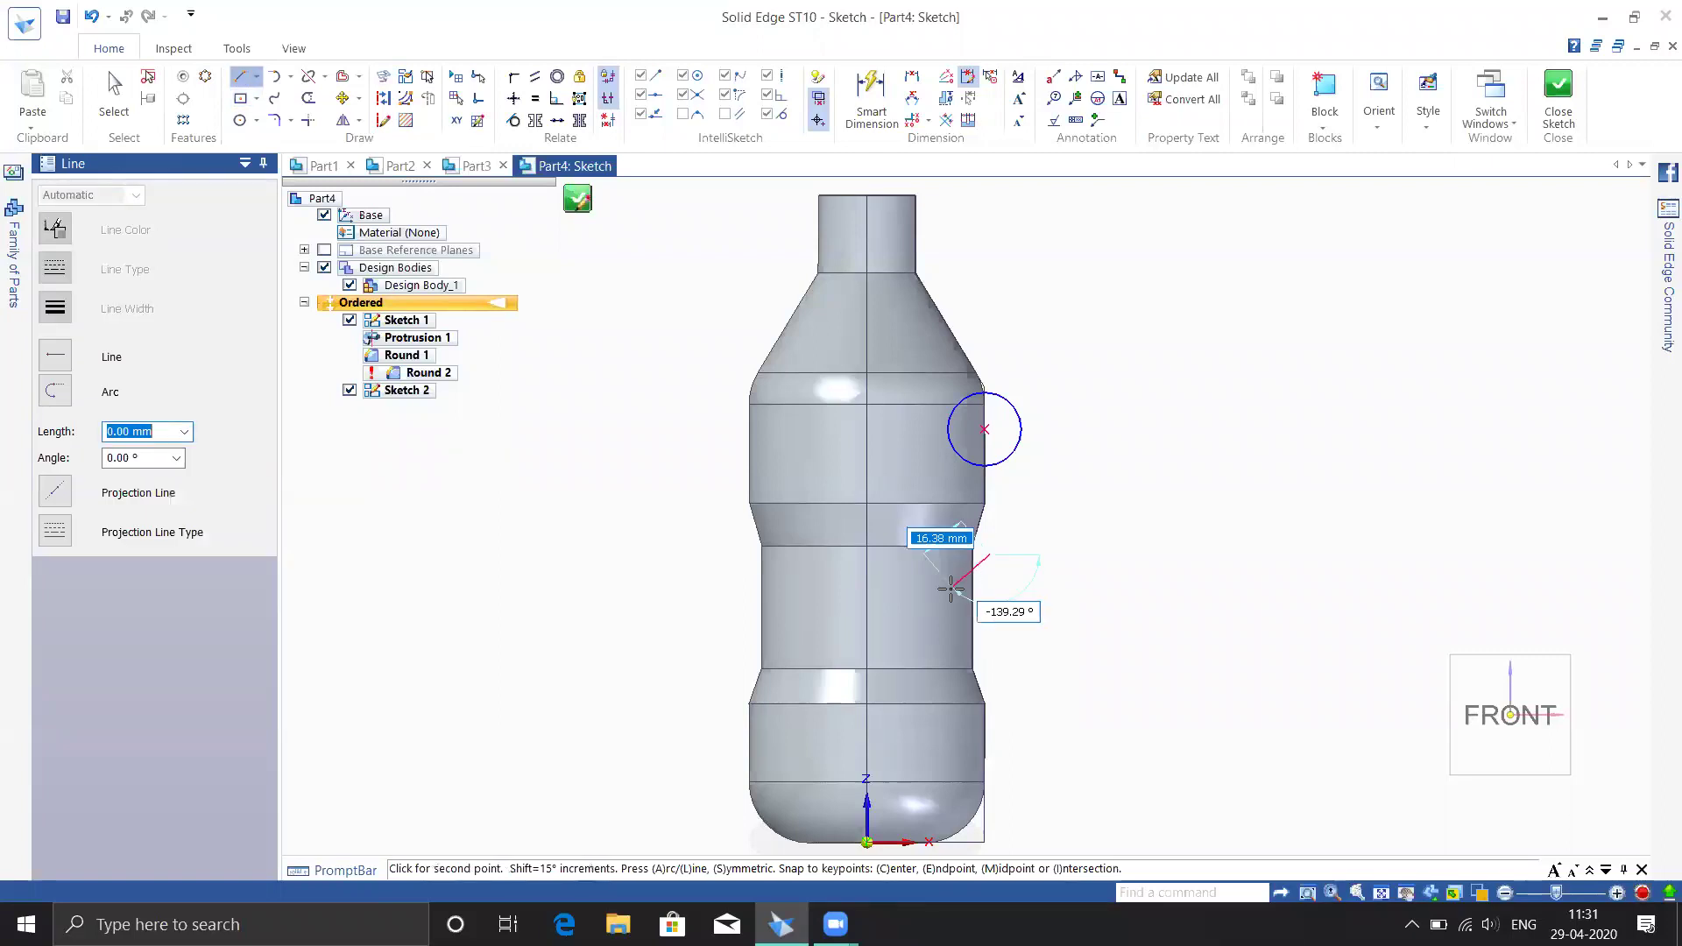
{"action": "left_click", "coordinate": [950, 592]}
{"action": "left_click", "coordinate": [950, 619]}
{"action": "left_click", "coordinate": [949, 645]}
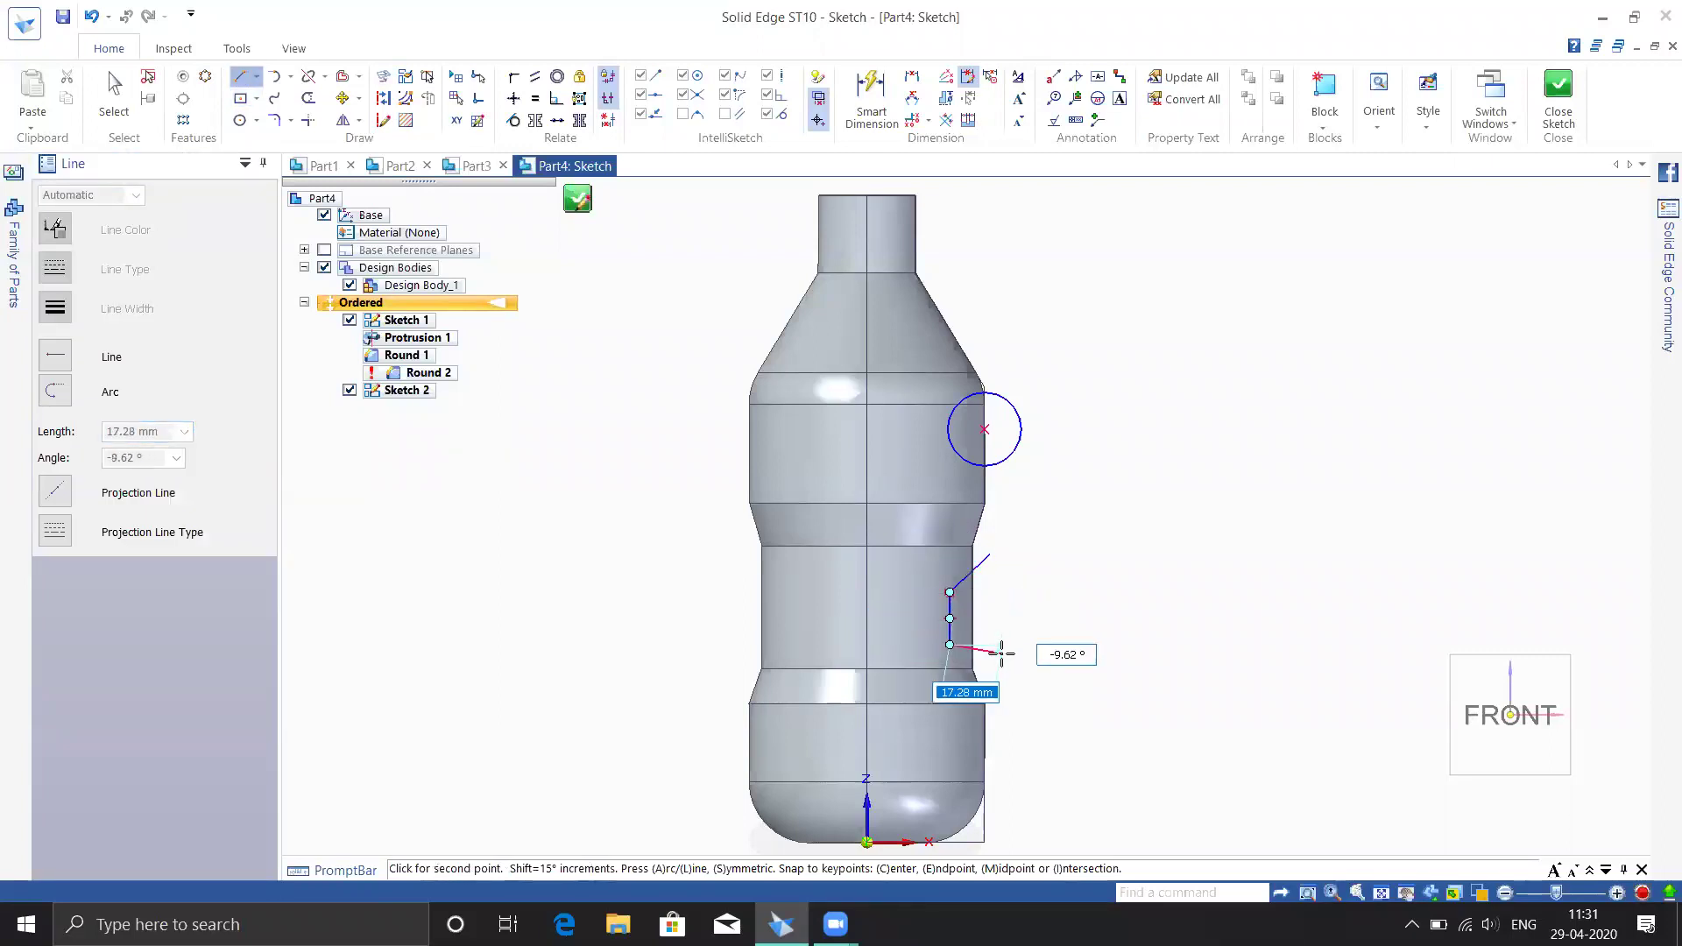
{"action": "left_click", "coordinate": [999, 666]}
{"action": "left_click", "coordinate": [989, 555]}
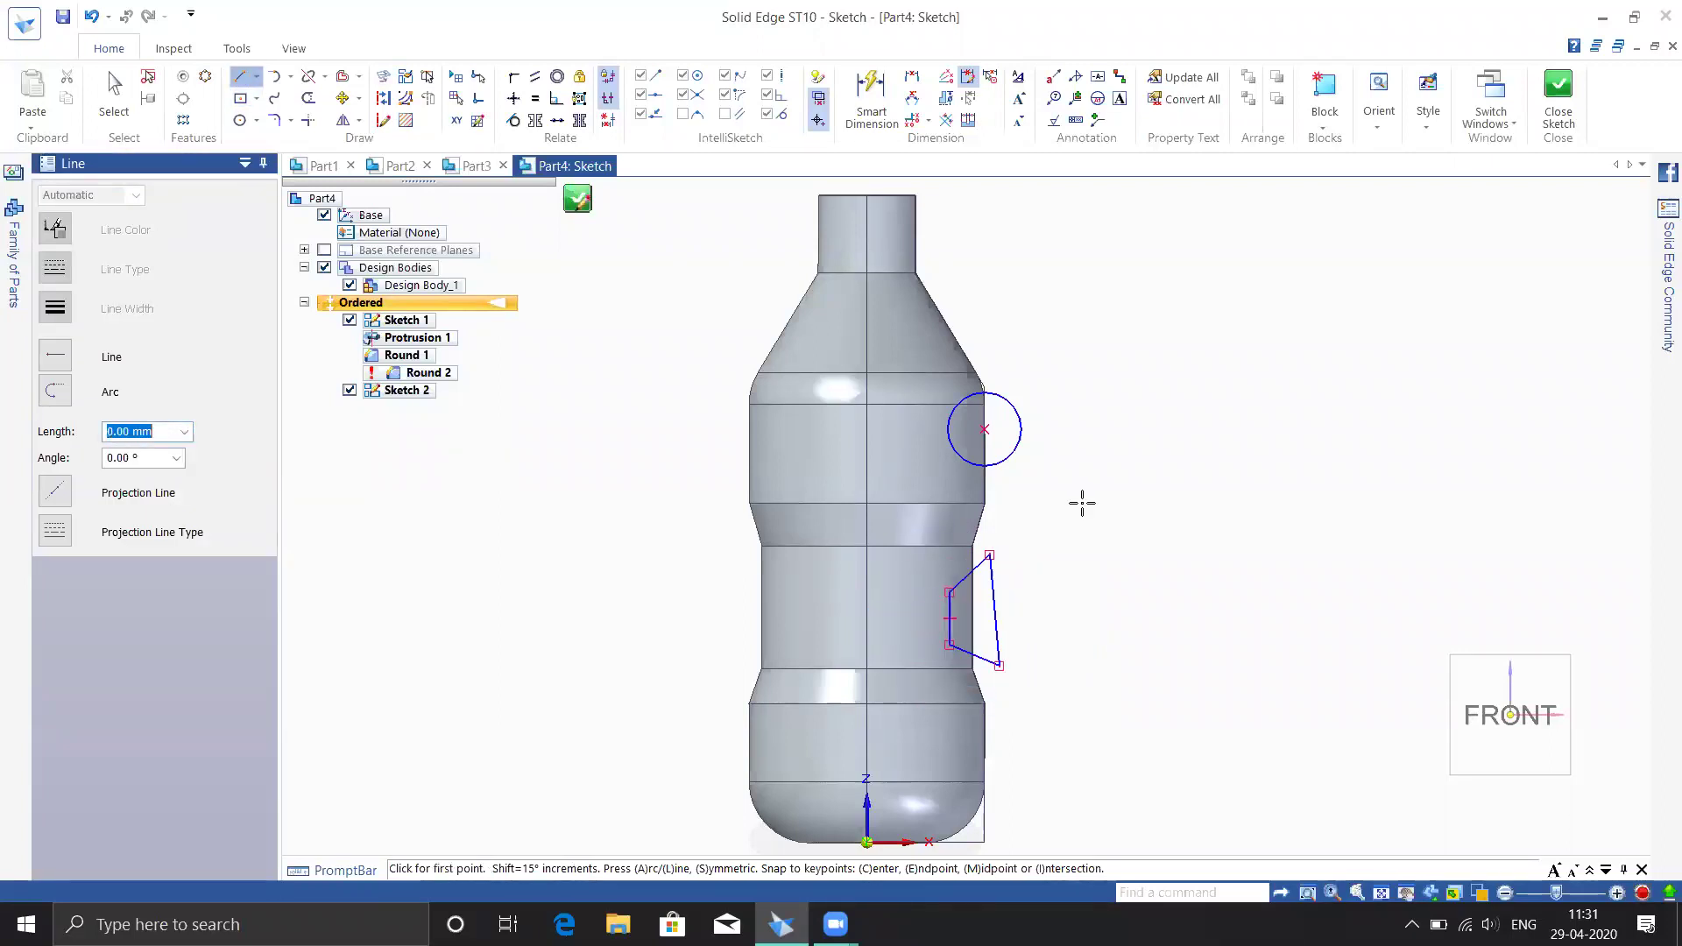
{"action": "key", "text": "Escape"}
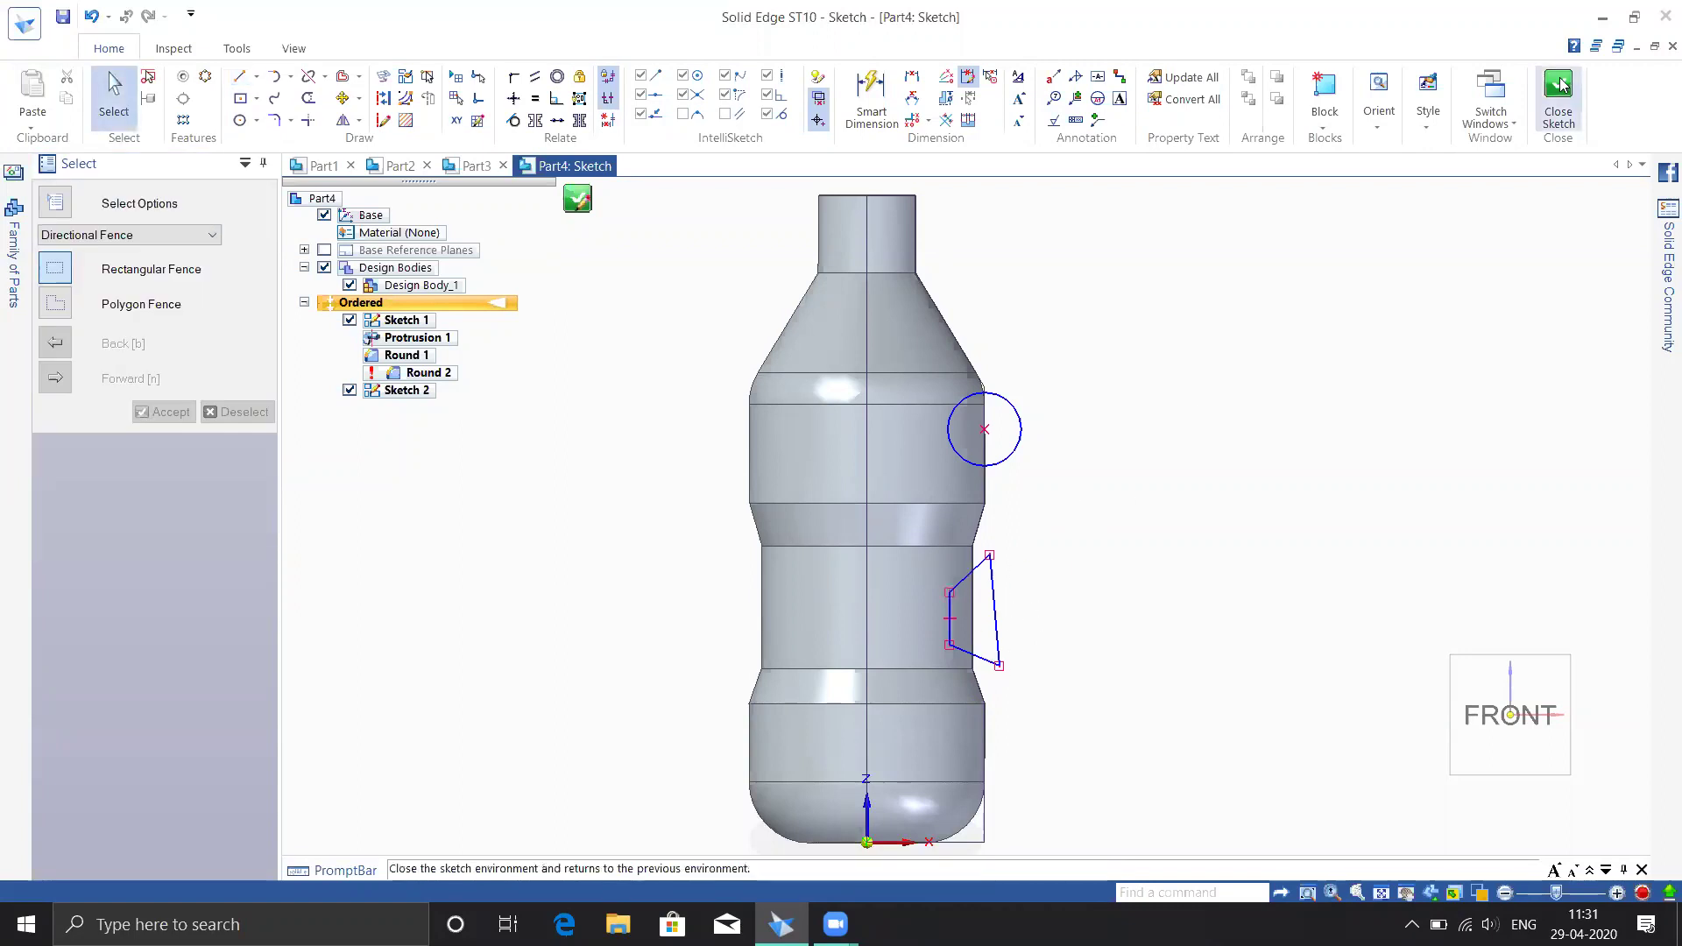
{"action": "left_click", "coordinate": [1559, 85]}
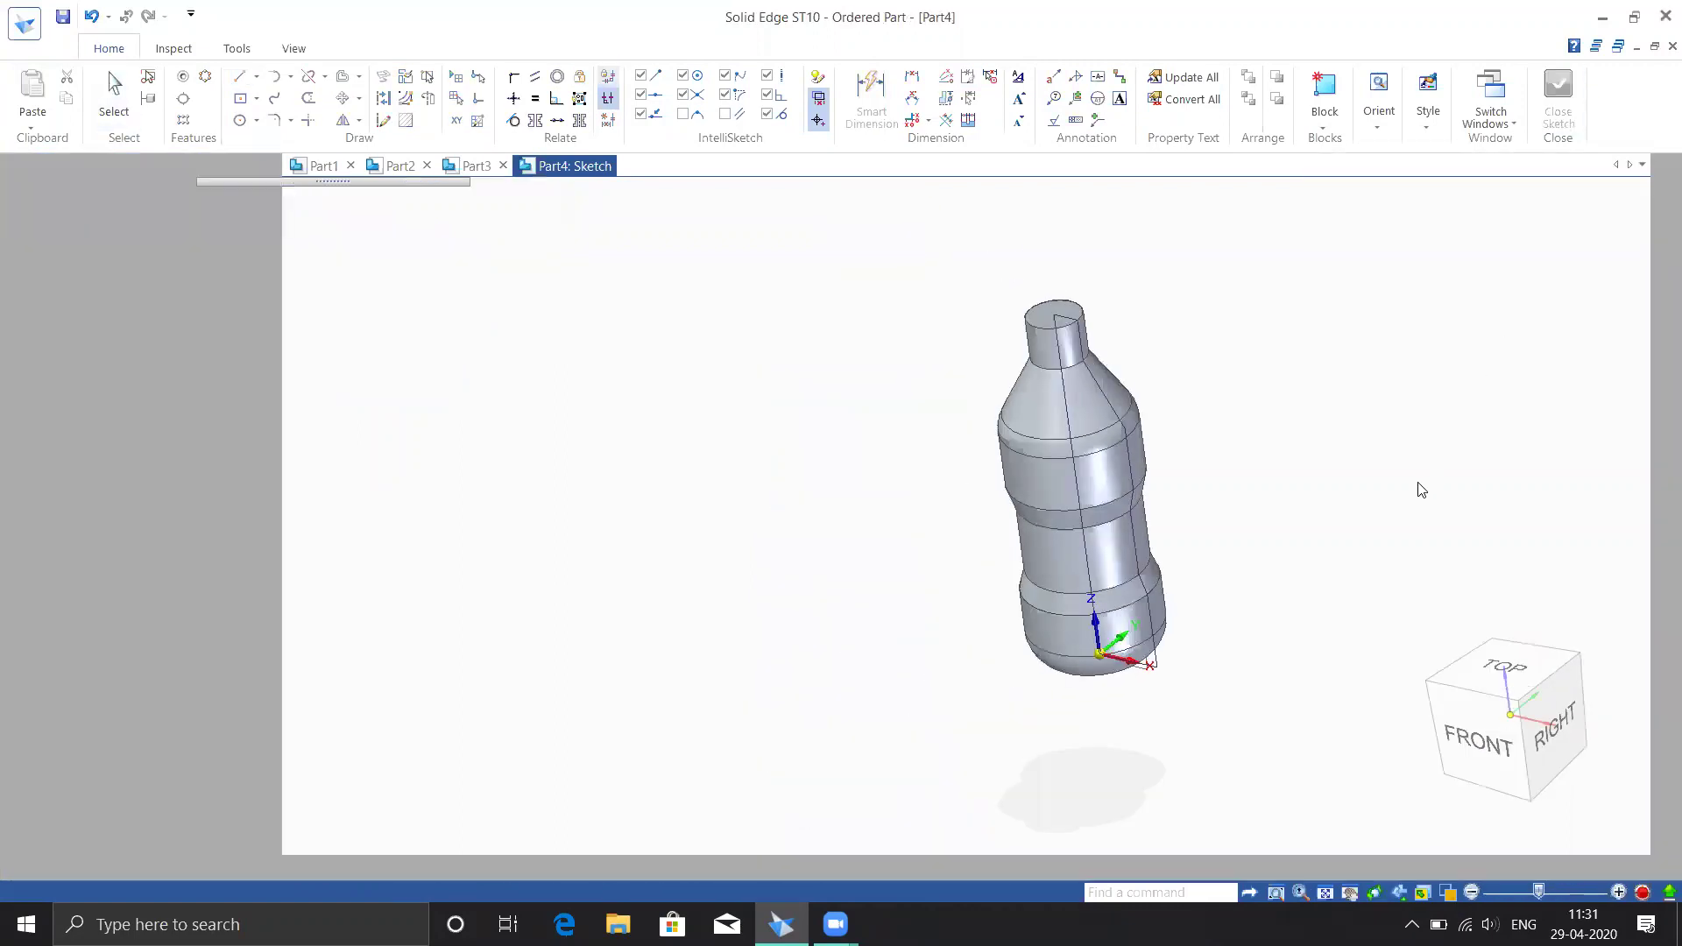
{"action": "left_click", "coordinate": [131, 199]}
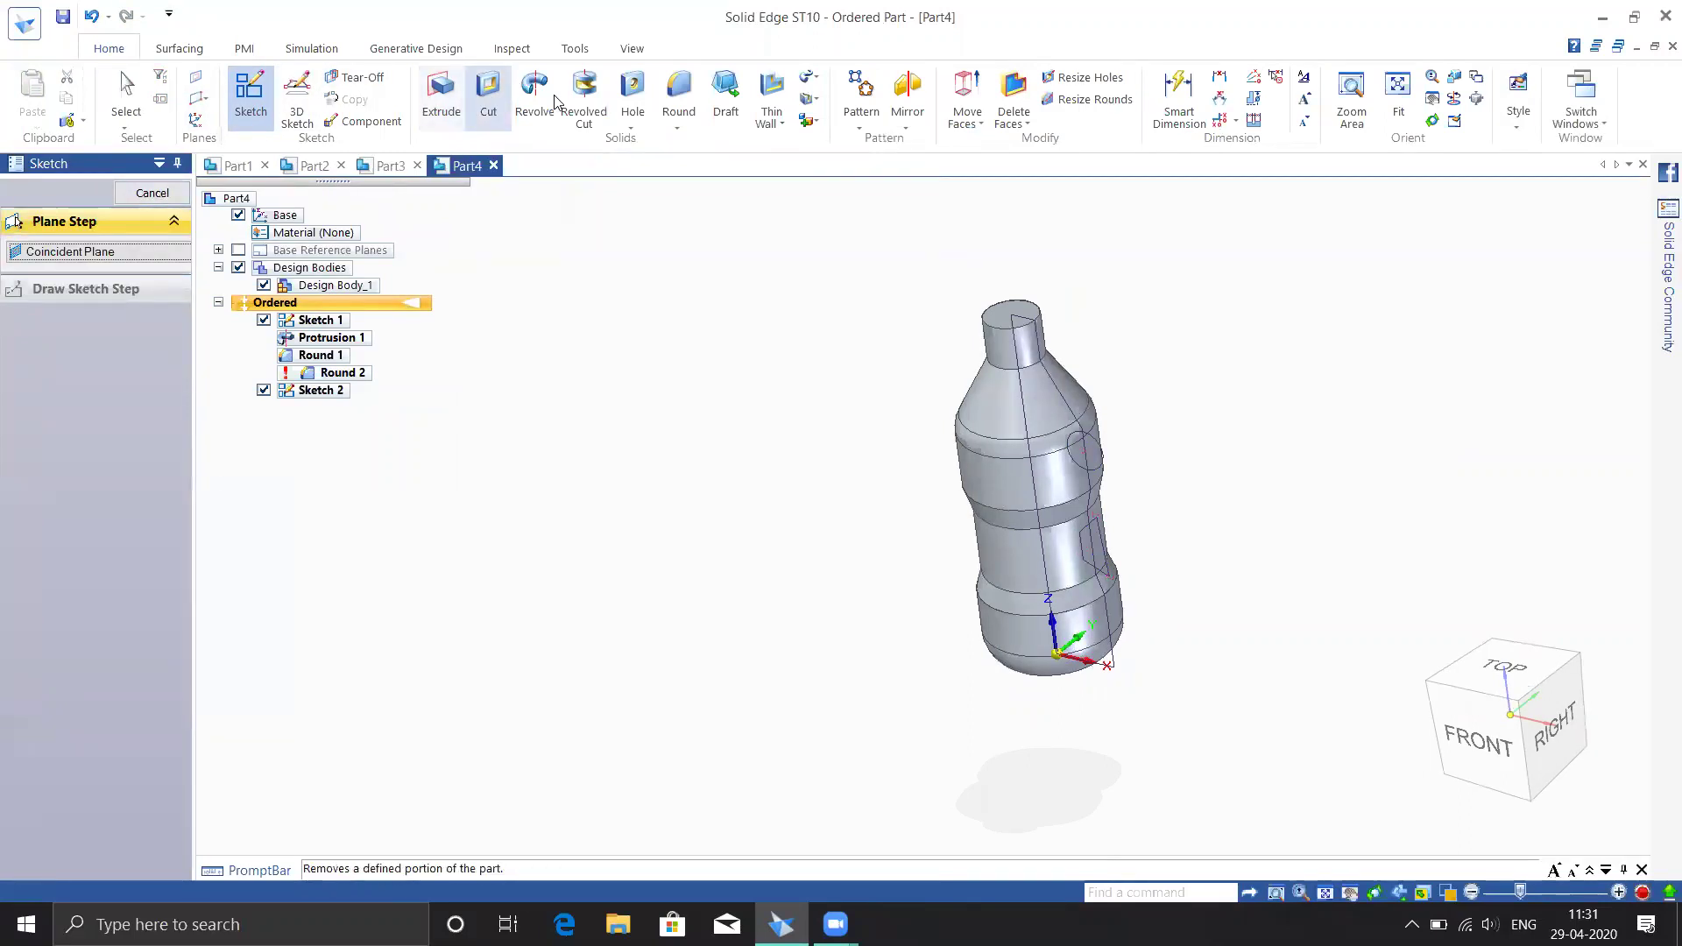
{"action": "left_click", "coordinate": [584, 98]}
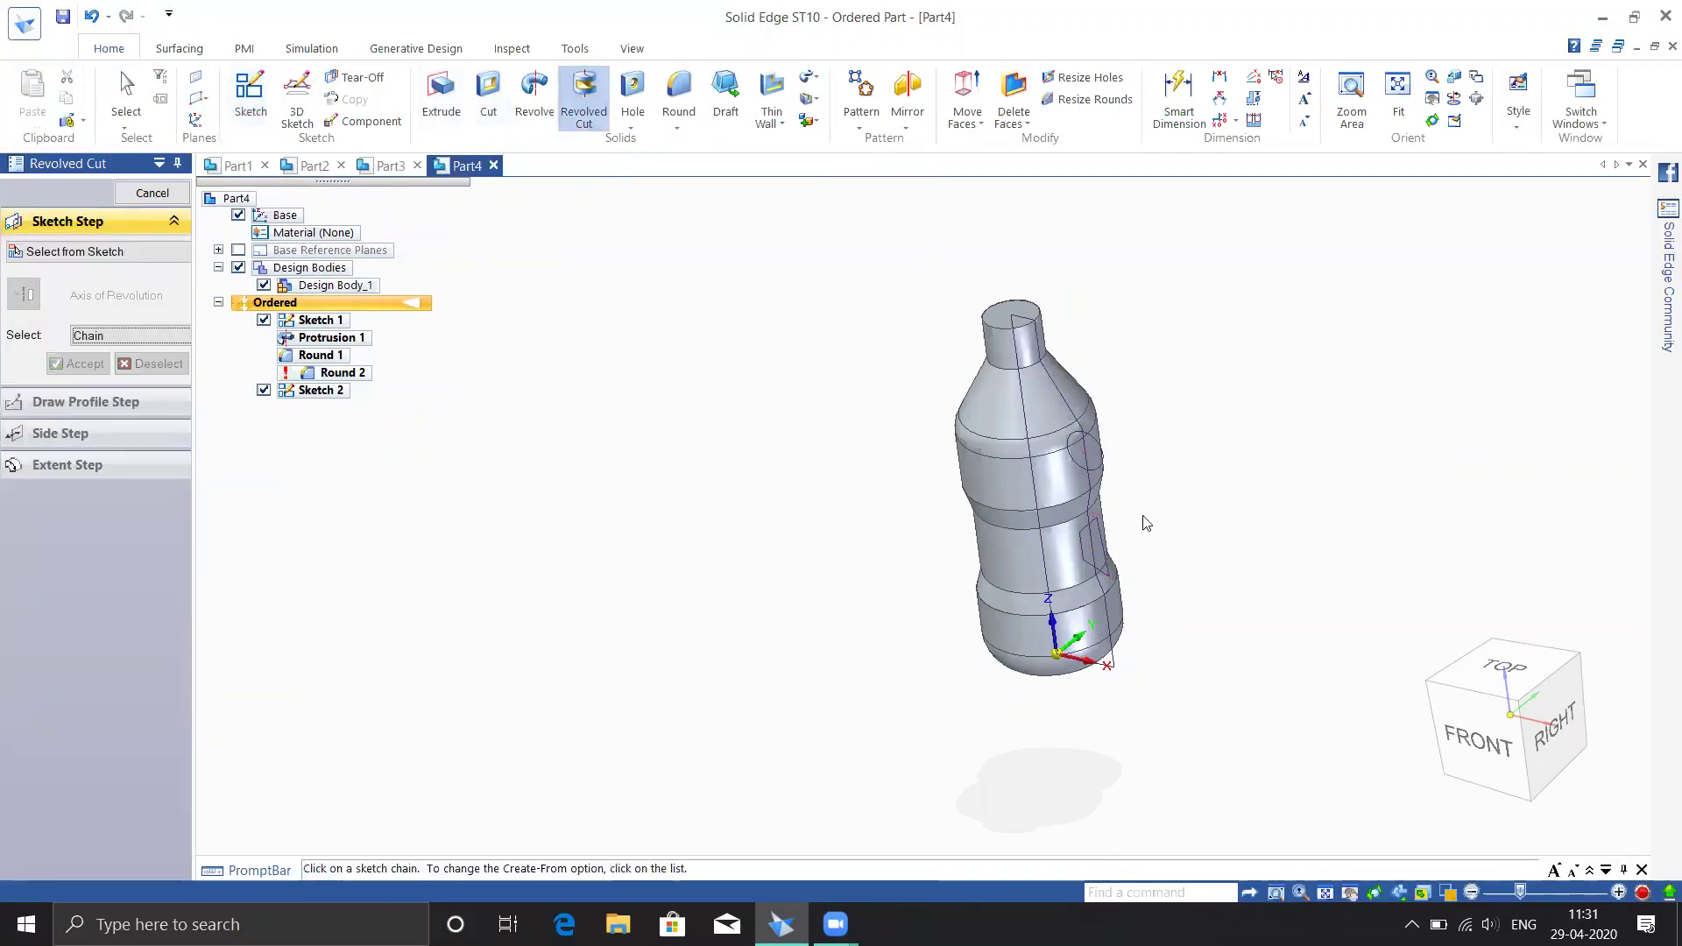
{"action": "left_click", "coordinate": [1103, 455]}
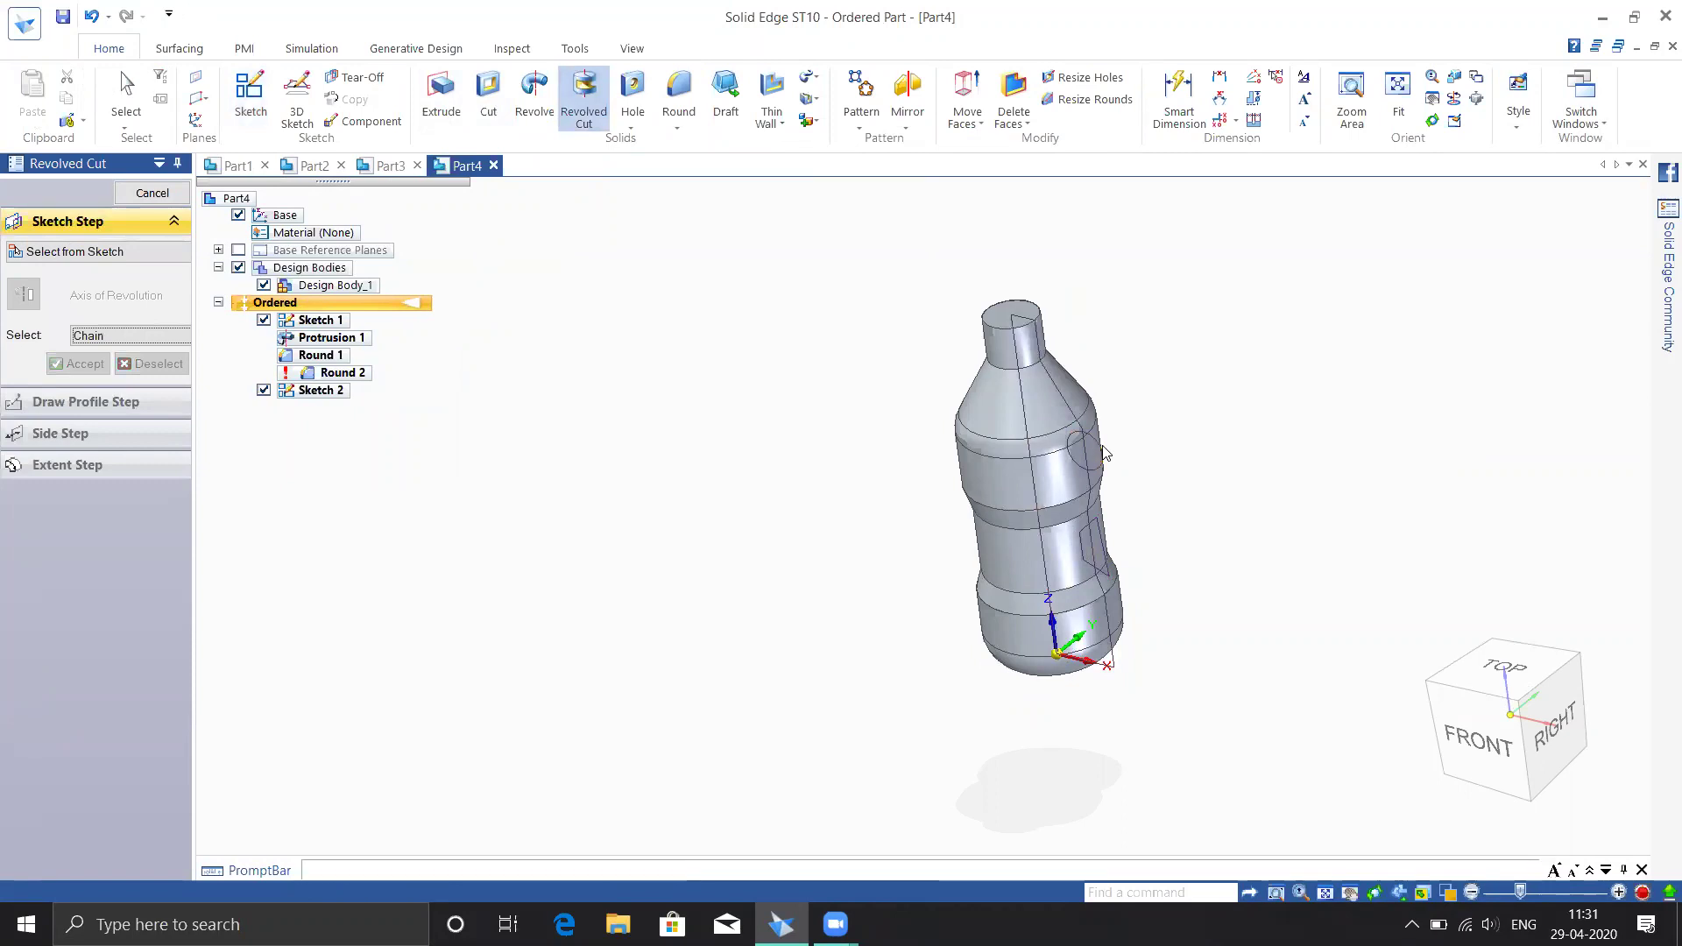
{"action": "left_click", "coordinate": [1100, 544]}
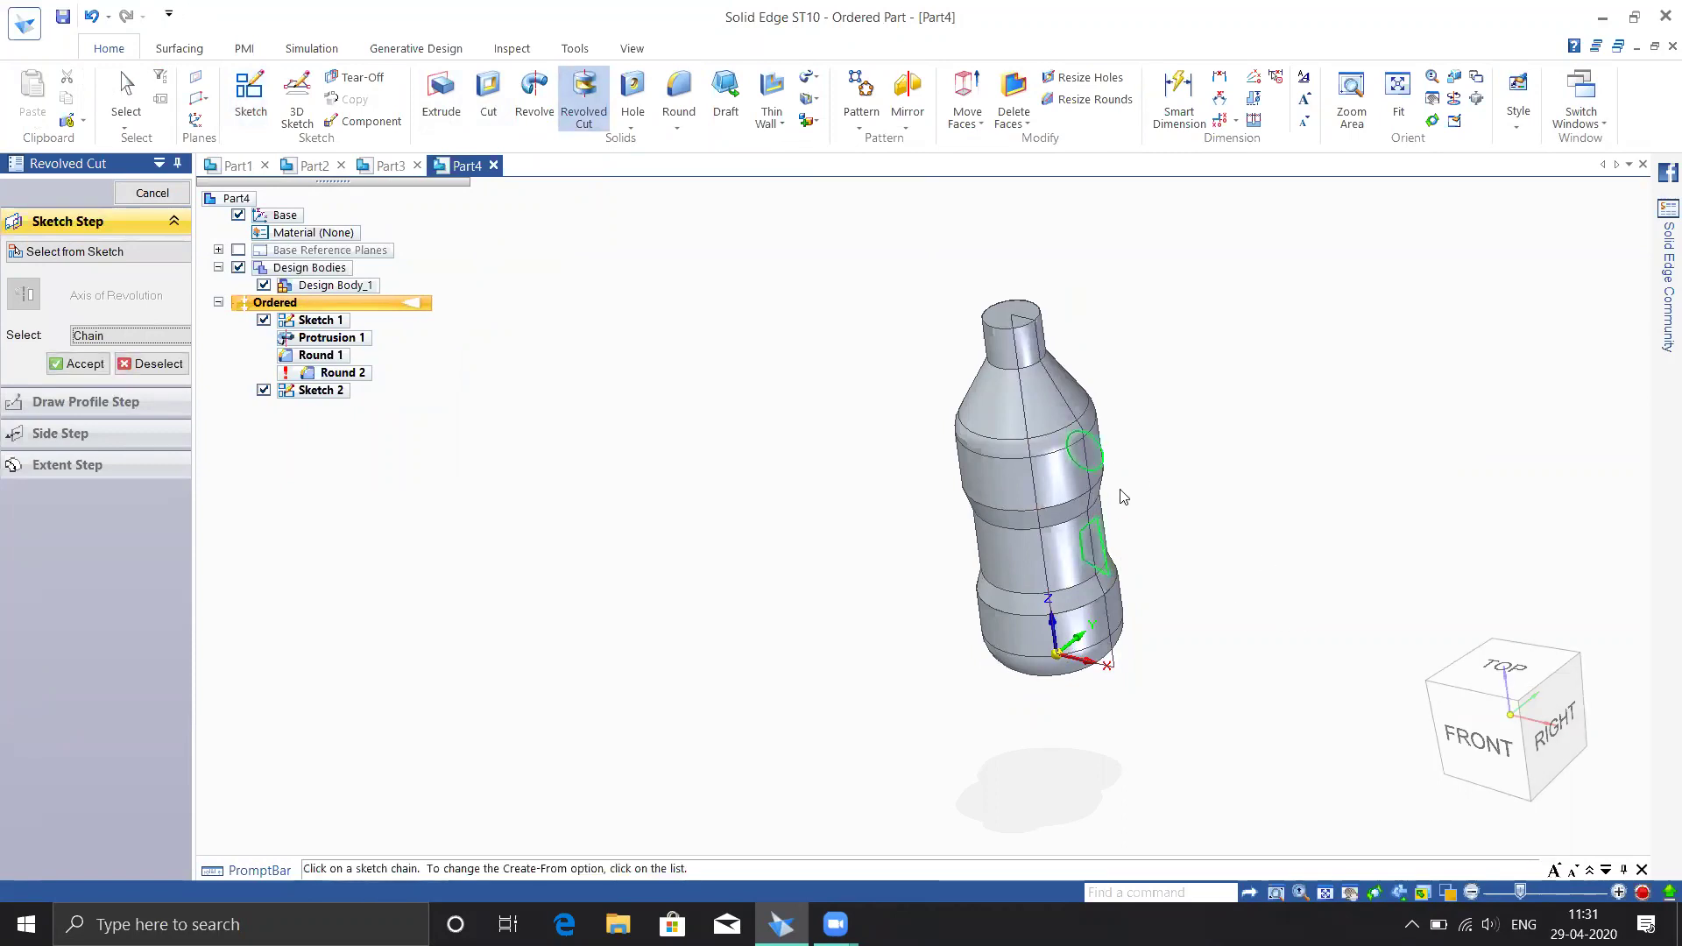
{"action": "mouse_move", "coordinate": [1224, 468]}
{"action": "middle_mouse_down"}
{"action": "mouse_move", "coordinate": [1239, 402]}
{"action": "mouse_move", "coordinate": [1209, 420]}
{"action": "mouse_move", "coordinate": [1202, 463]}
{"action": "middle_mouse_up"}
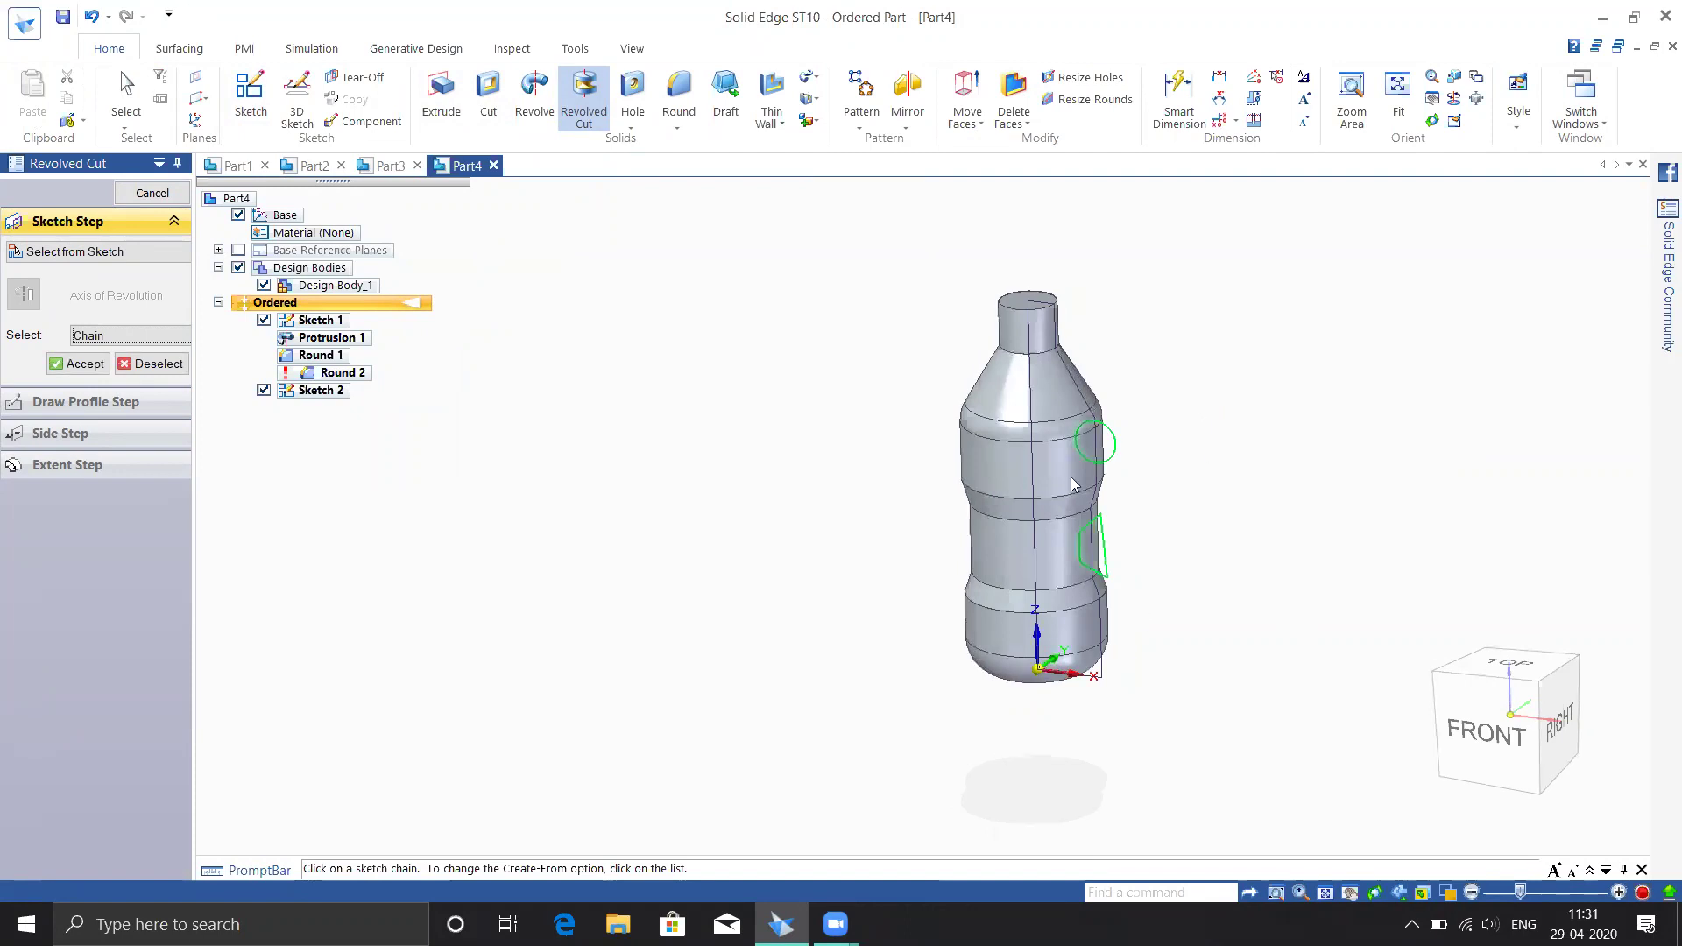
{"action": "left_click", "coordinate": [58, 361]}
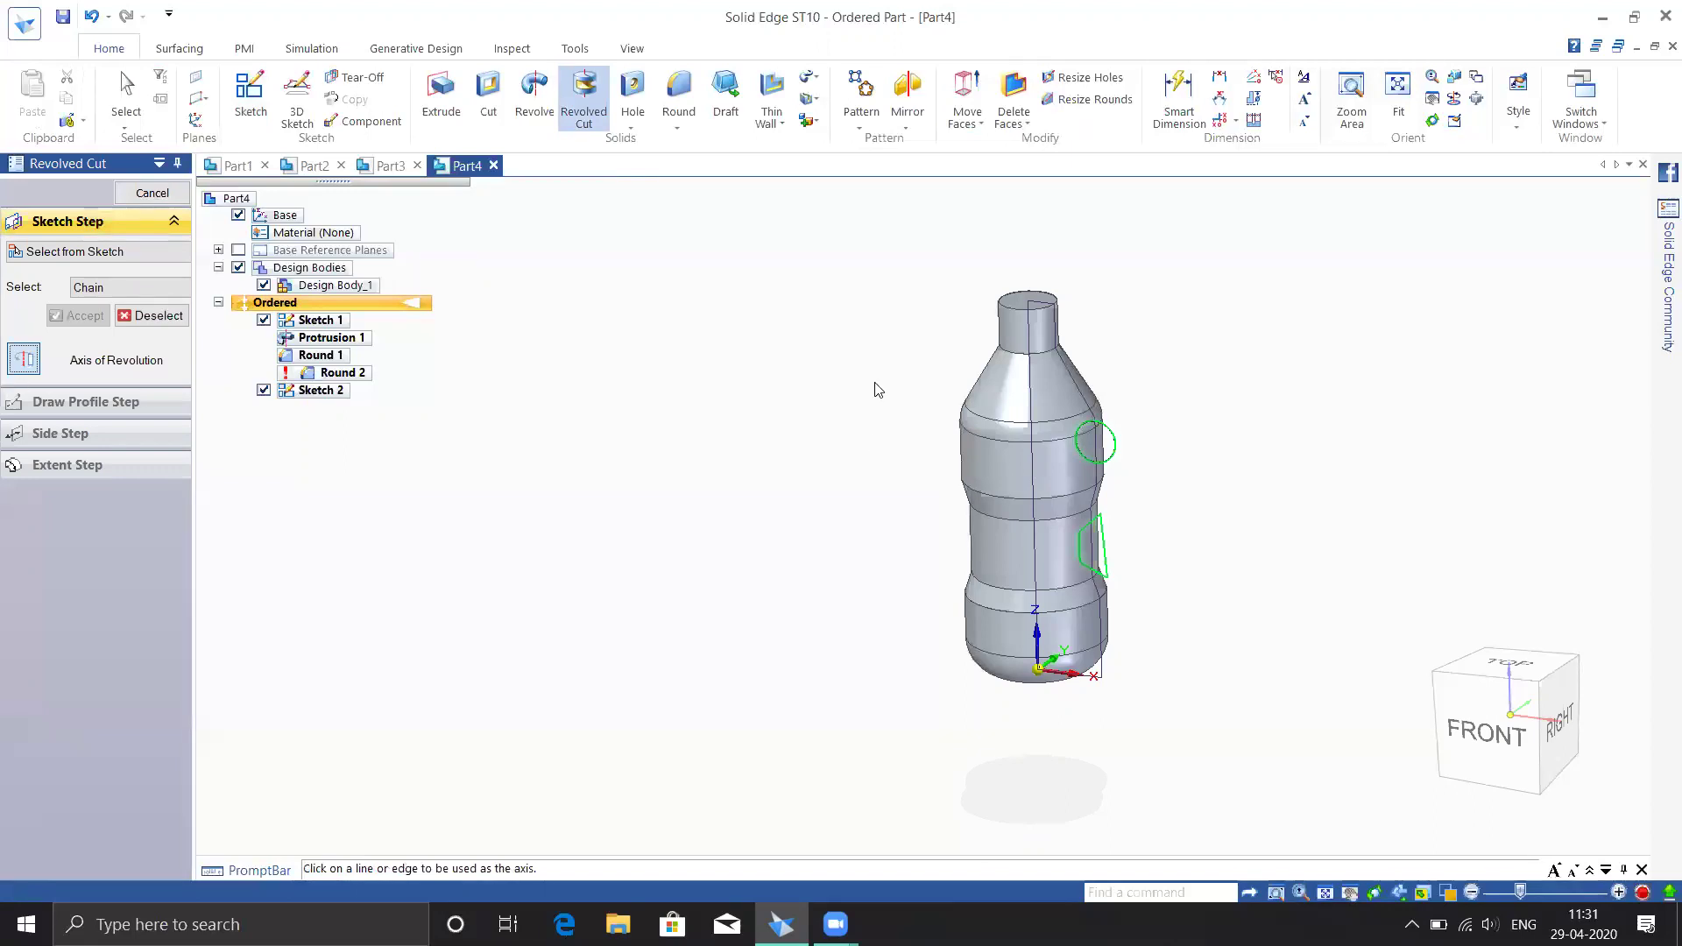
{"action": "scroll", "coordinate": [1051, 512], "scroll_direction": "down", "scroll_amount": 1}
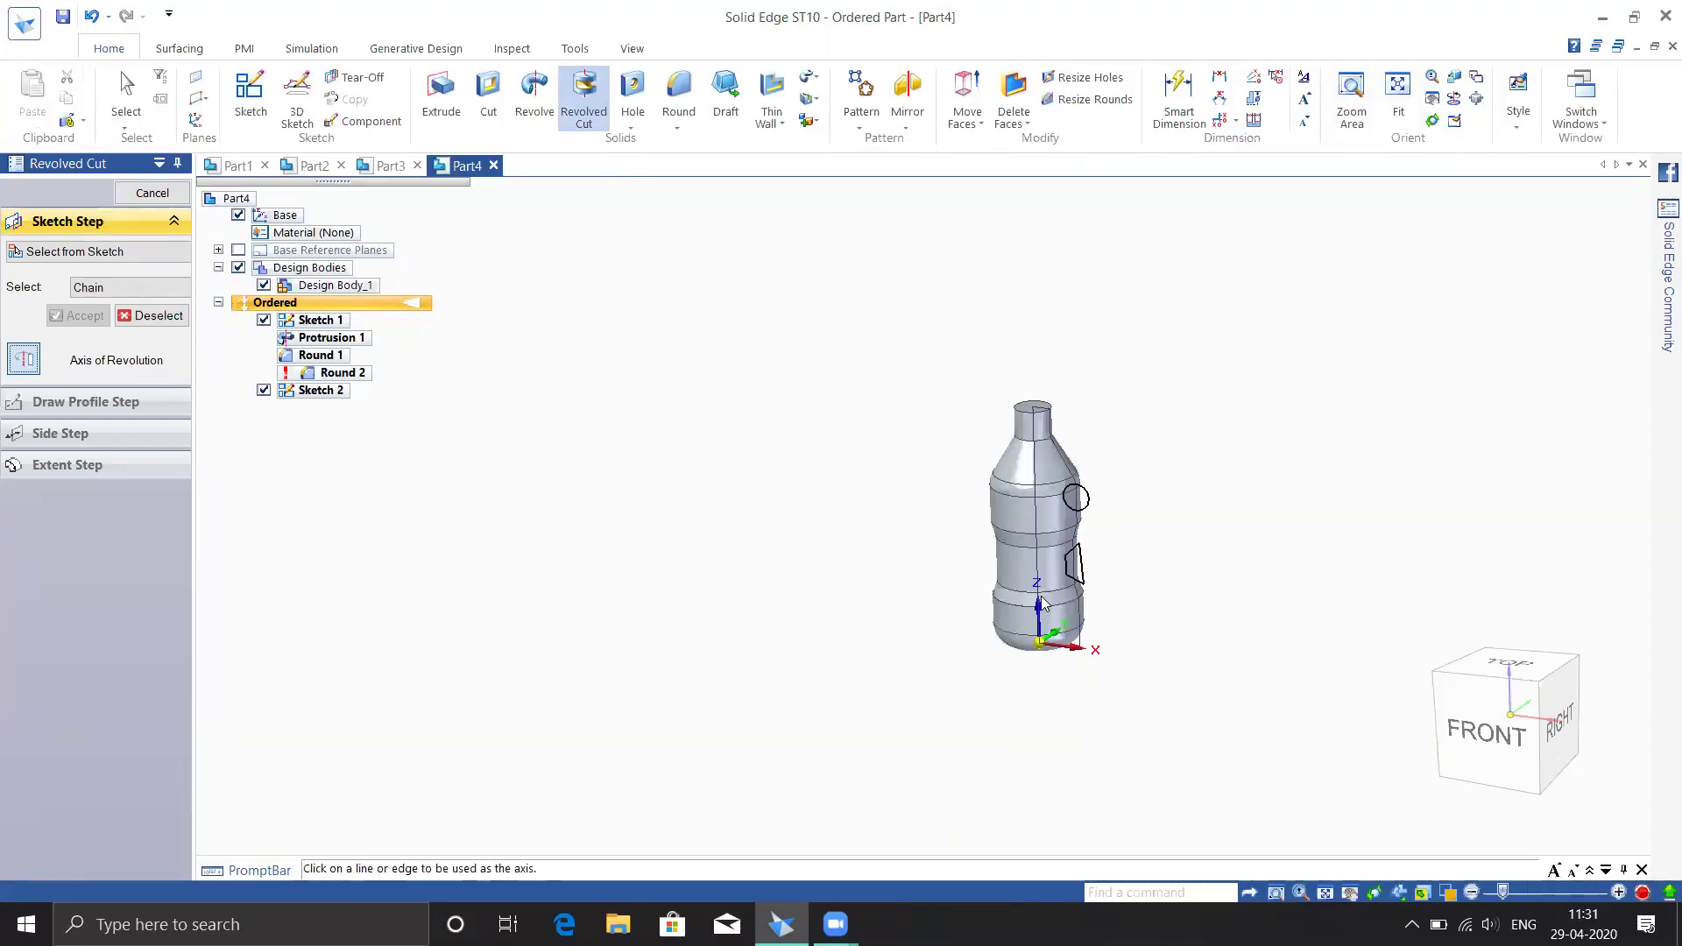
{"action": "scroll", "coordinate": [1057, 580], "scroll_direction": "up", "scroll_amount": 4}
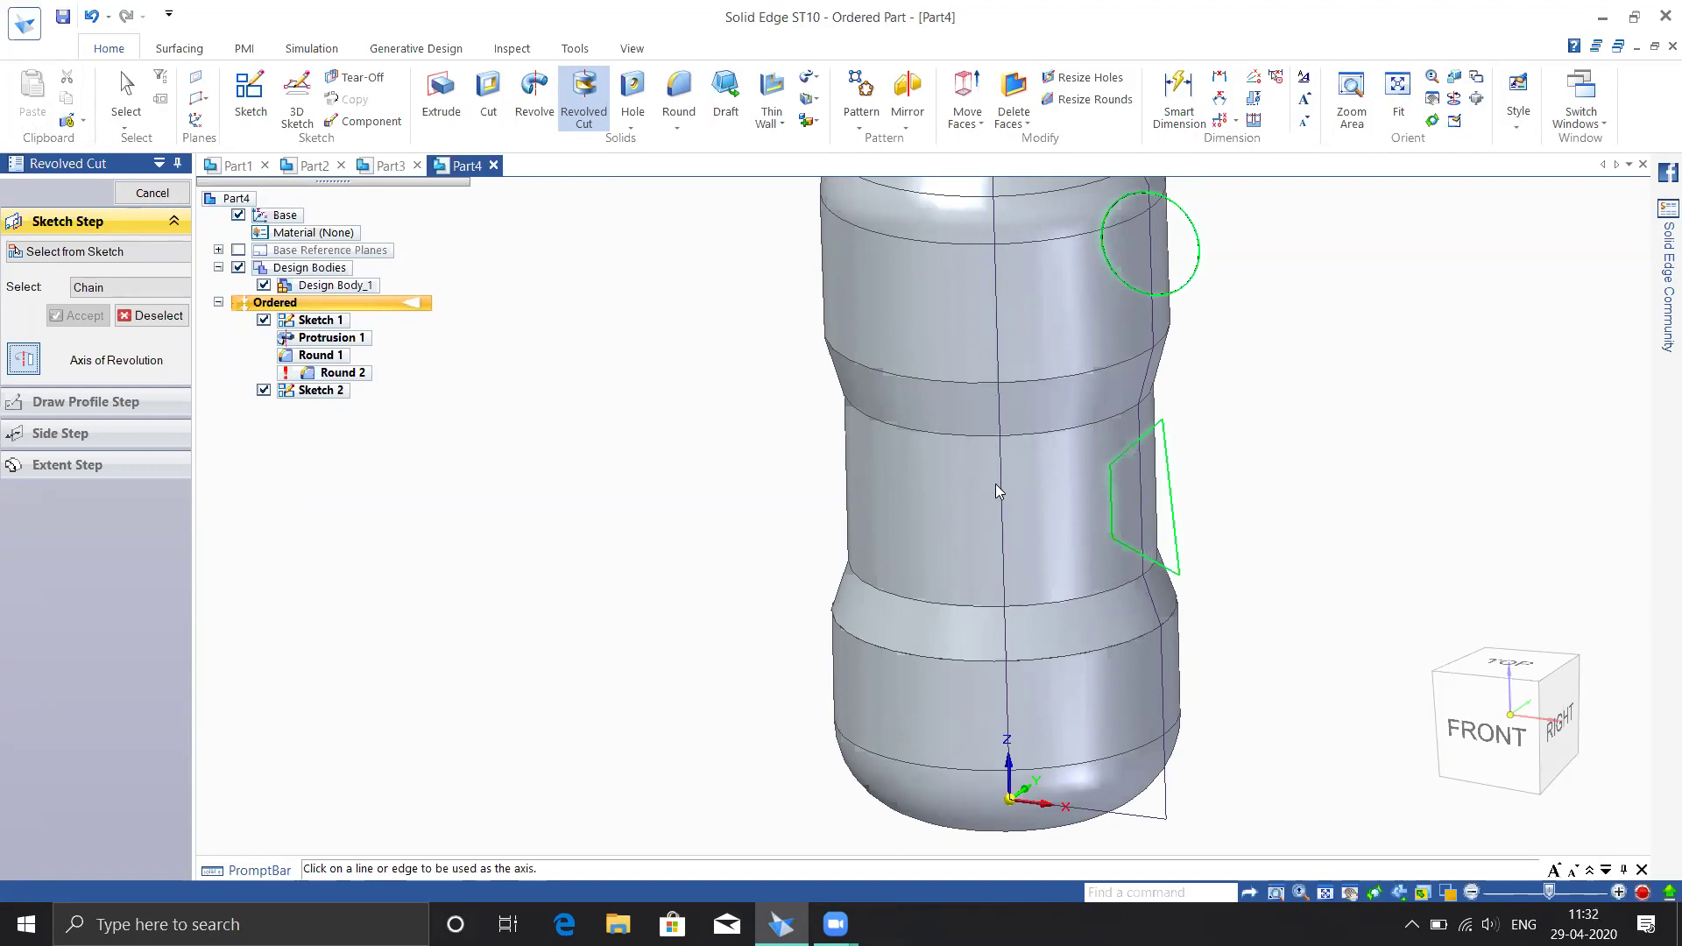
{"action": "scroll", "coordinate": [990, 807], "scroll_direction": "down", "scroll_amount": 4}
{"action": "scroll", "coordinate": [998, 692], "scroll_direction": "up", "scroll_amount": 3}
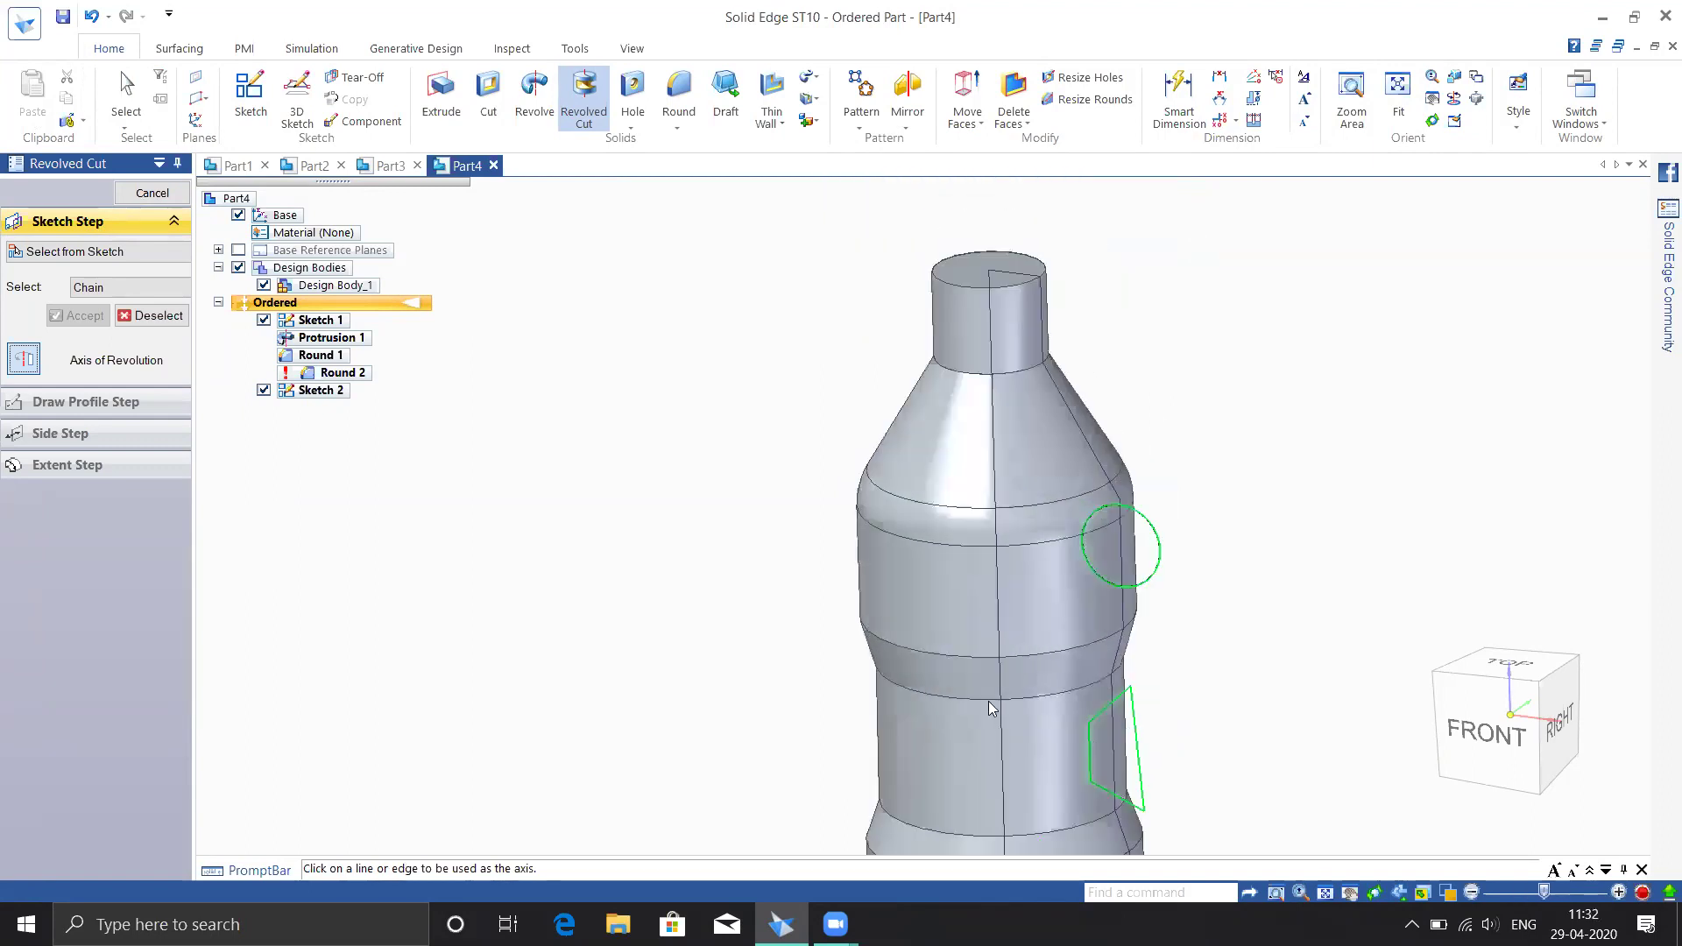
{"action": "middle_click_drag", "start_coordinate": [1014, 729], "coordinate": [961, 567], "text": "shift"}
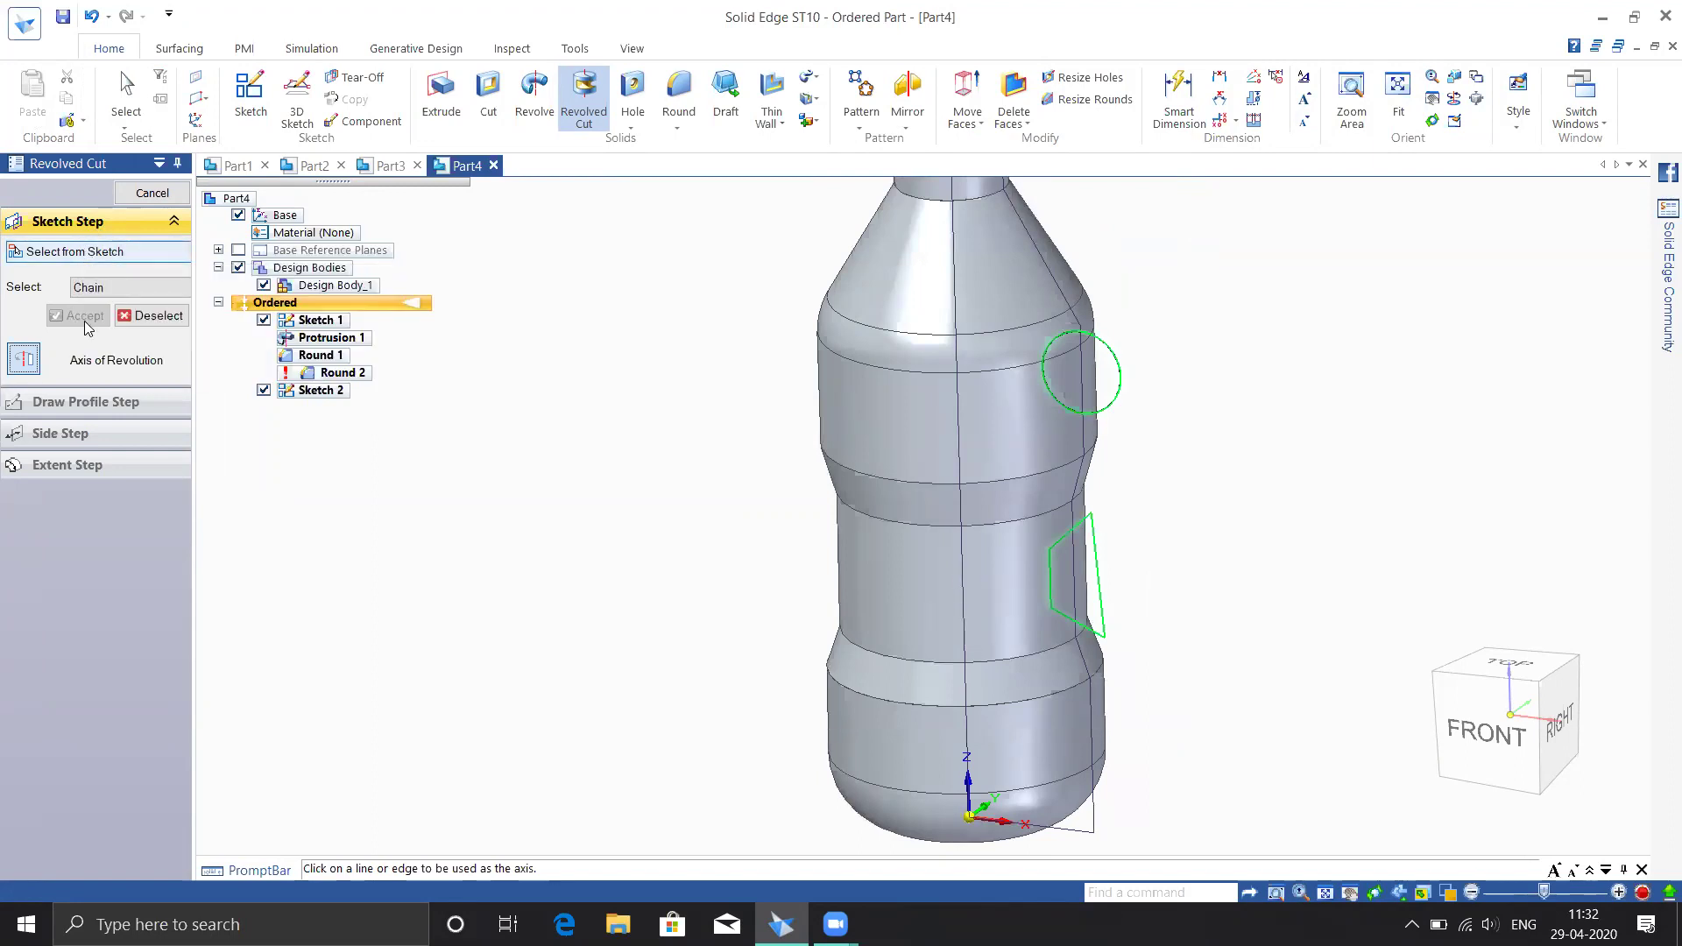
{"action": "left_click", "coordinate": [153, 193]}
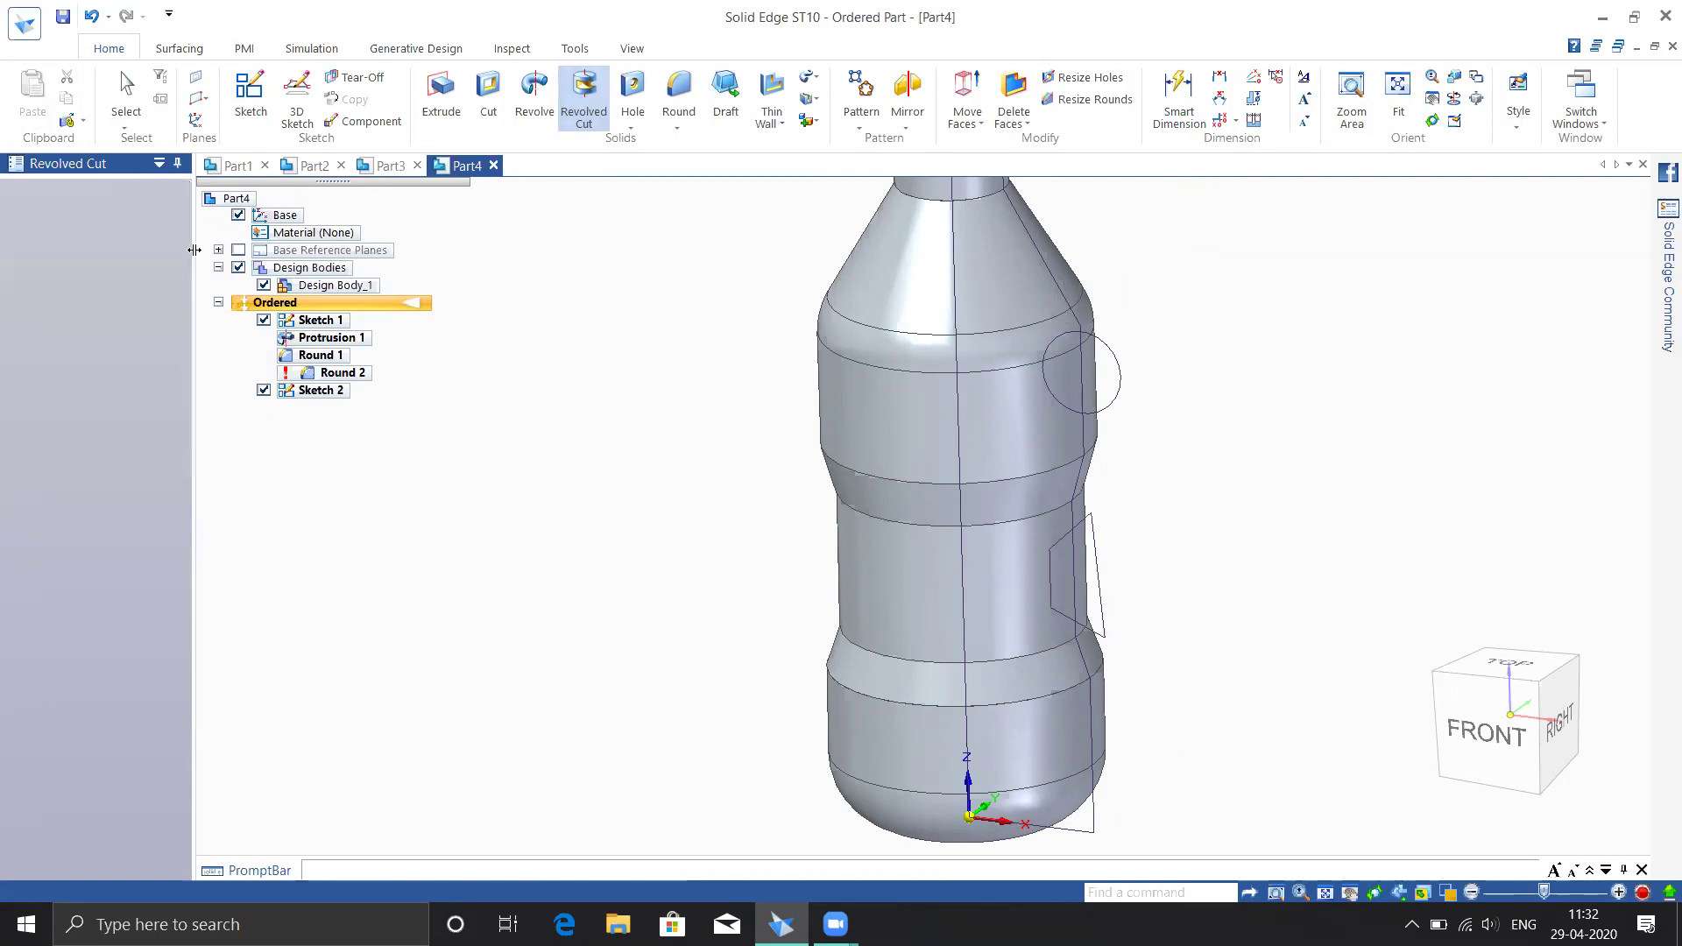
Edit the profile of Sketch 2, adding a vertical line from the origin downward along the bottle's axis, and finish the sketch
{"action": "left_click", "coordinate": [324, 393]}
{"action": "right_click", "coordinate": [324, 396]}
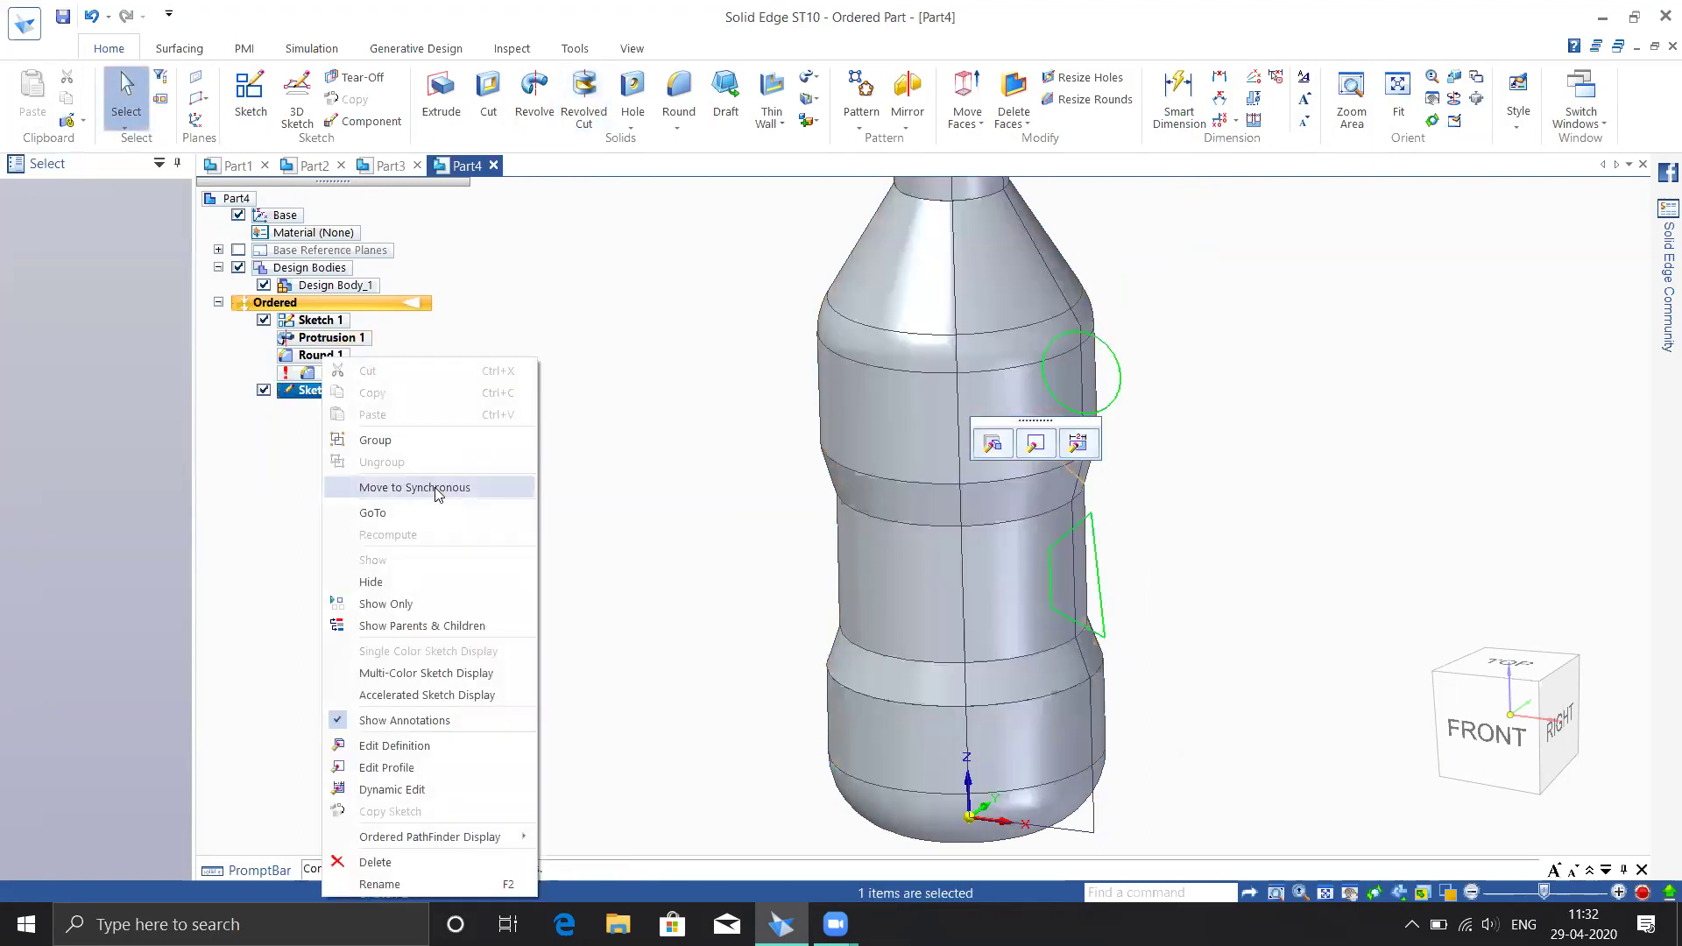
{"action": "left_click", "coordinate": [1036, 444]}
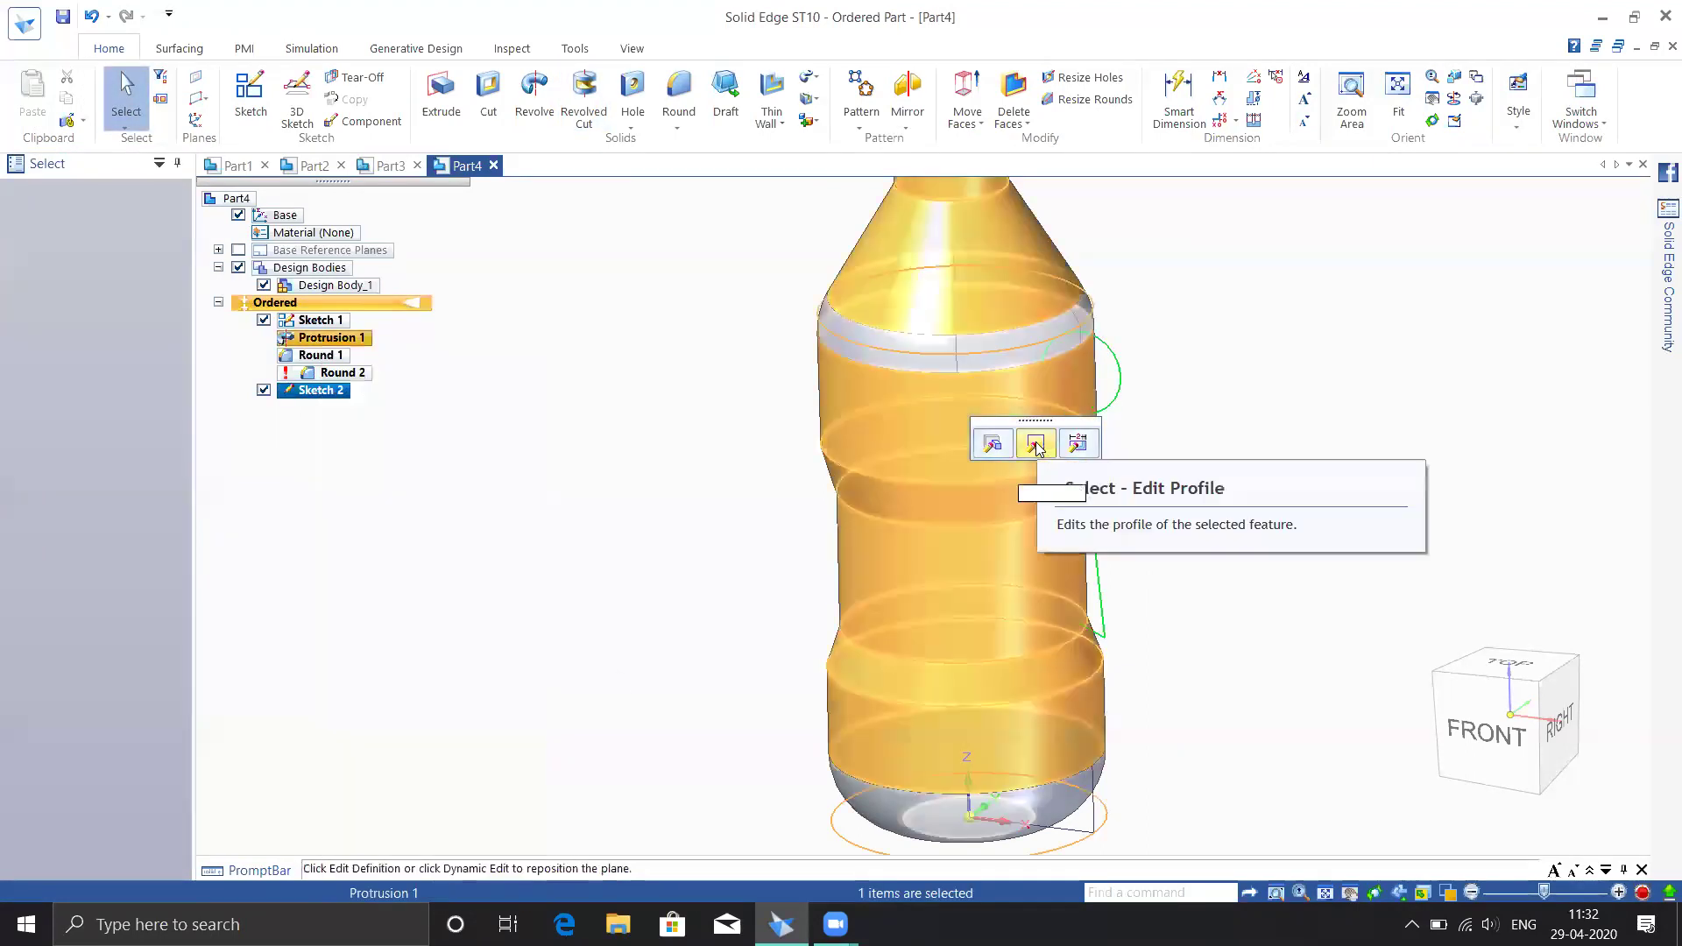
{"action": "left_click", "coordinate": [1036, 443]}
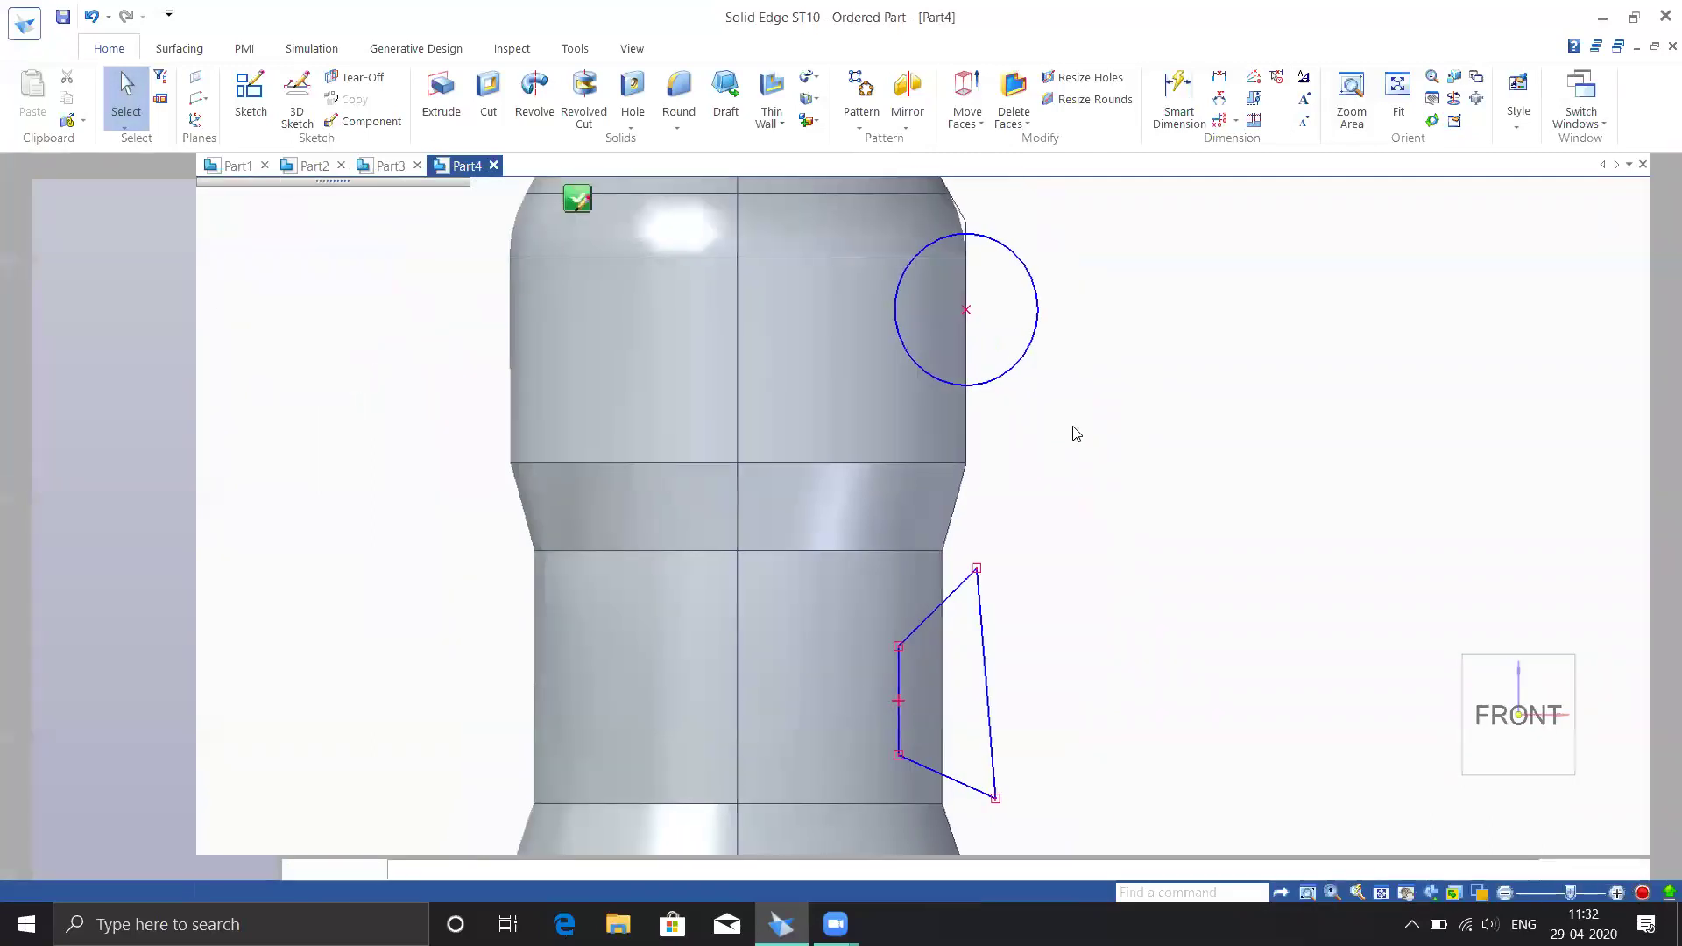
{"action": "left_click", "coordinate": [248, 80]}
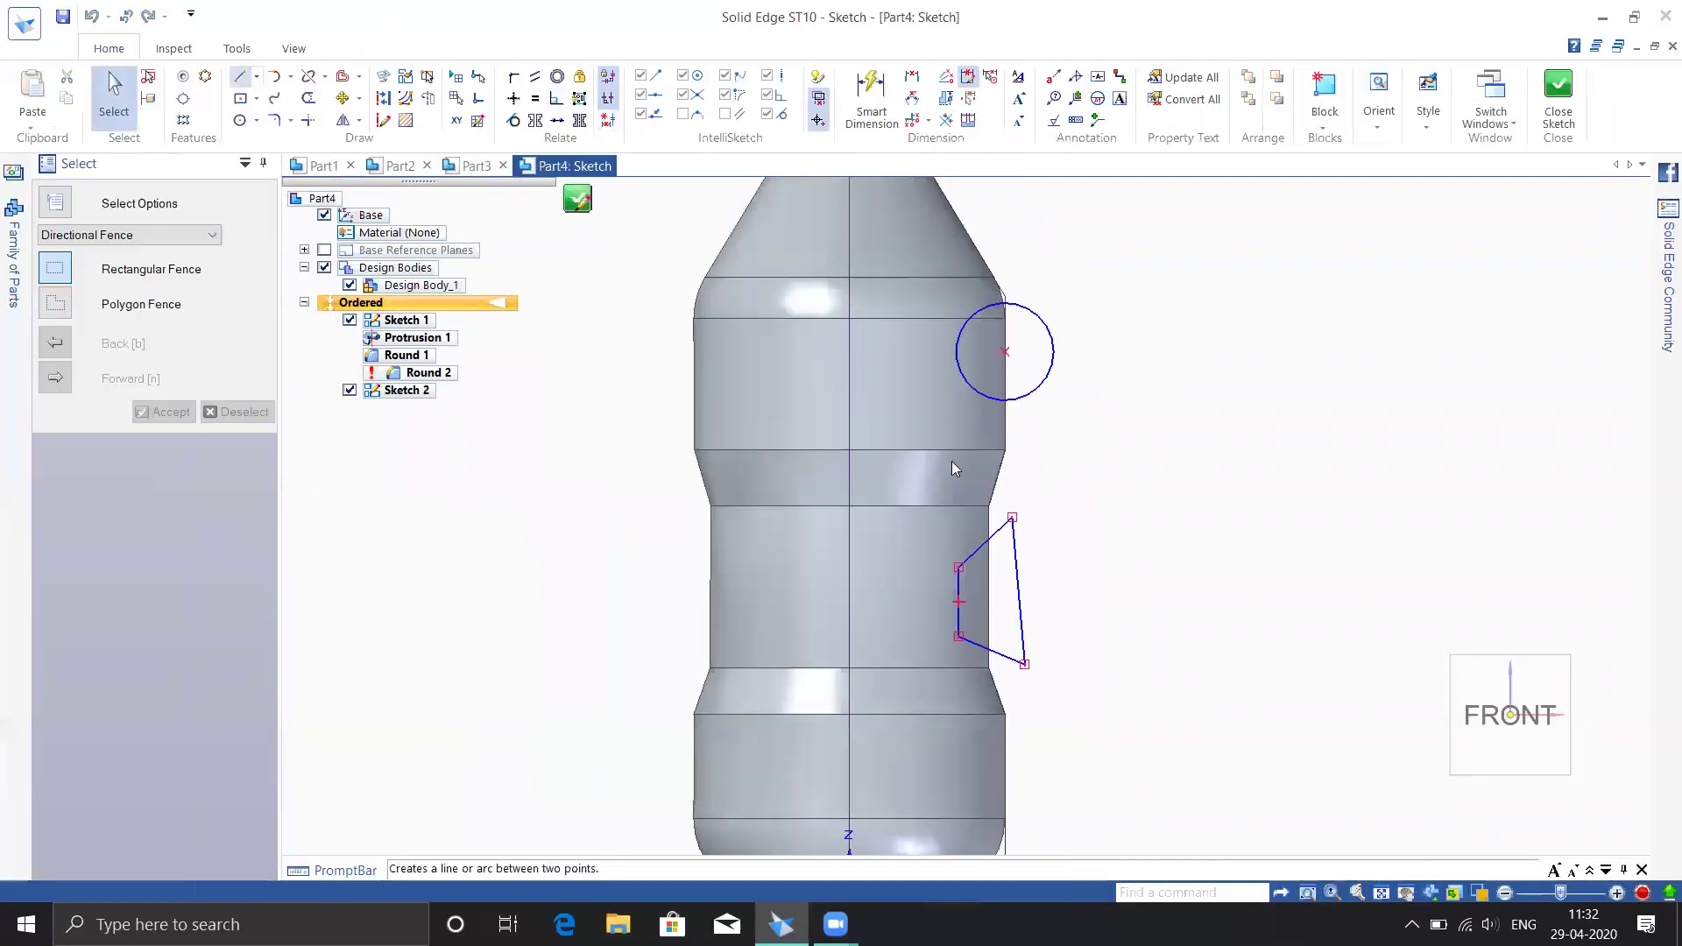
{"action": "scroll", "coordinate": [961, 638], "scroll_direction": "up", "scroll_amount": 2}
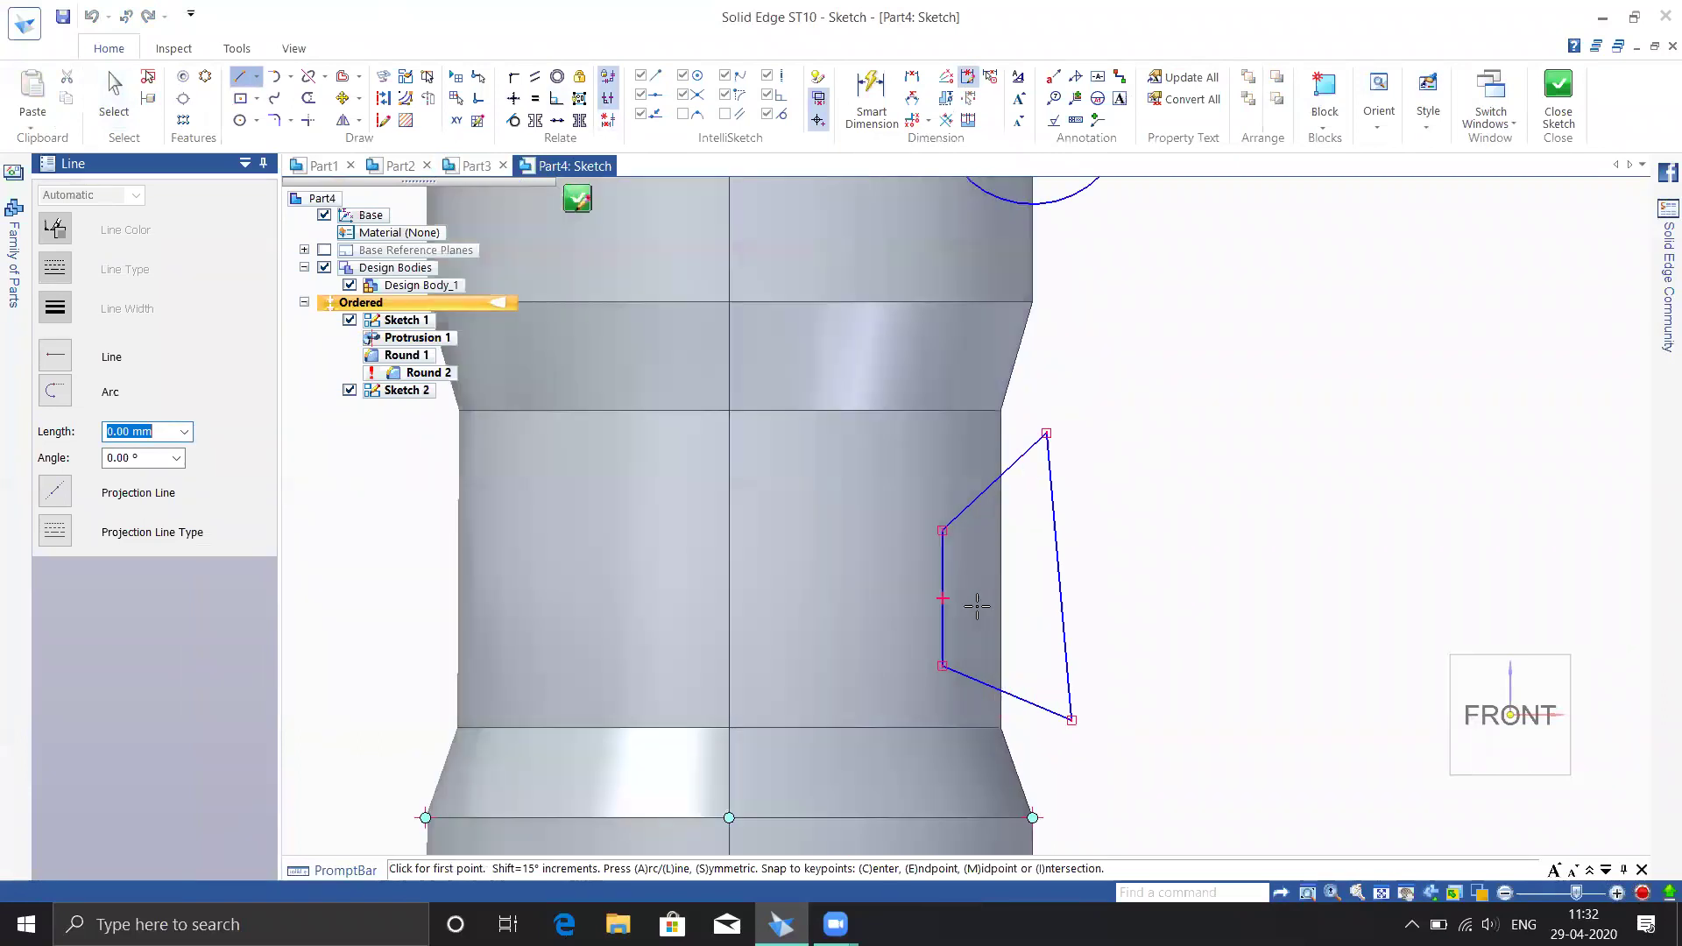
{"action": "scroll", "coordinate": [935, 708], "scroll_direction": "down", "scroll_amount": 5}
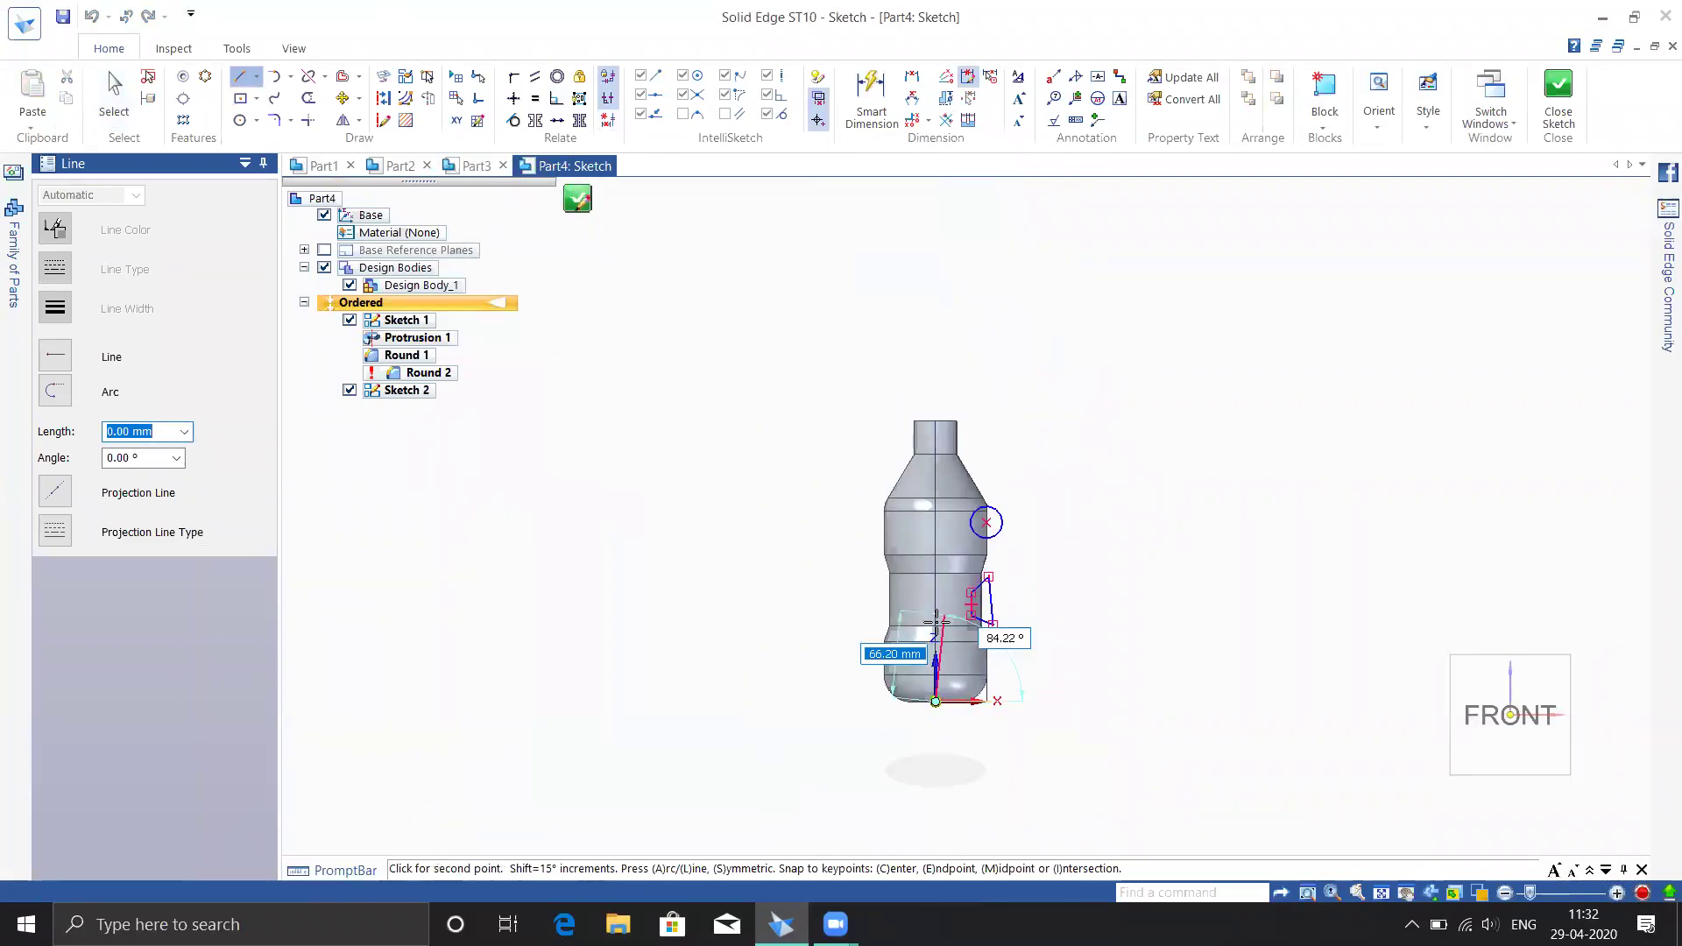
{"action": "left_click", "coordinate": [935, 769]}
{"action": "key", "text": "Escape"}
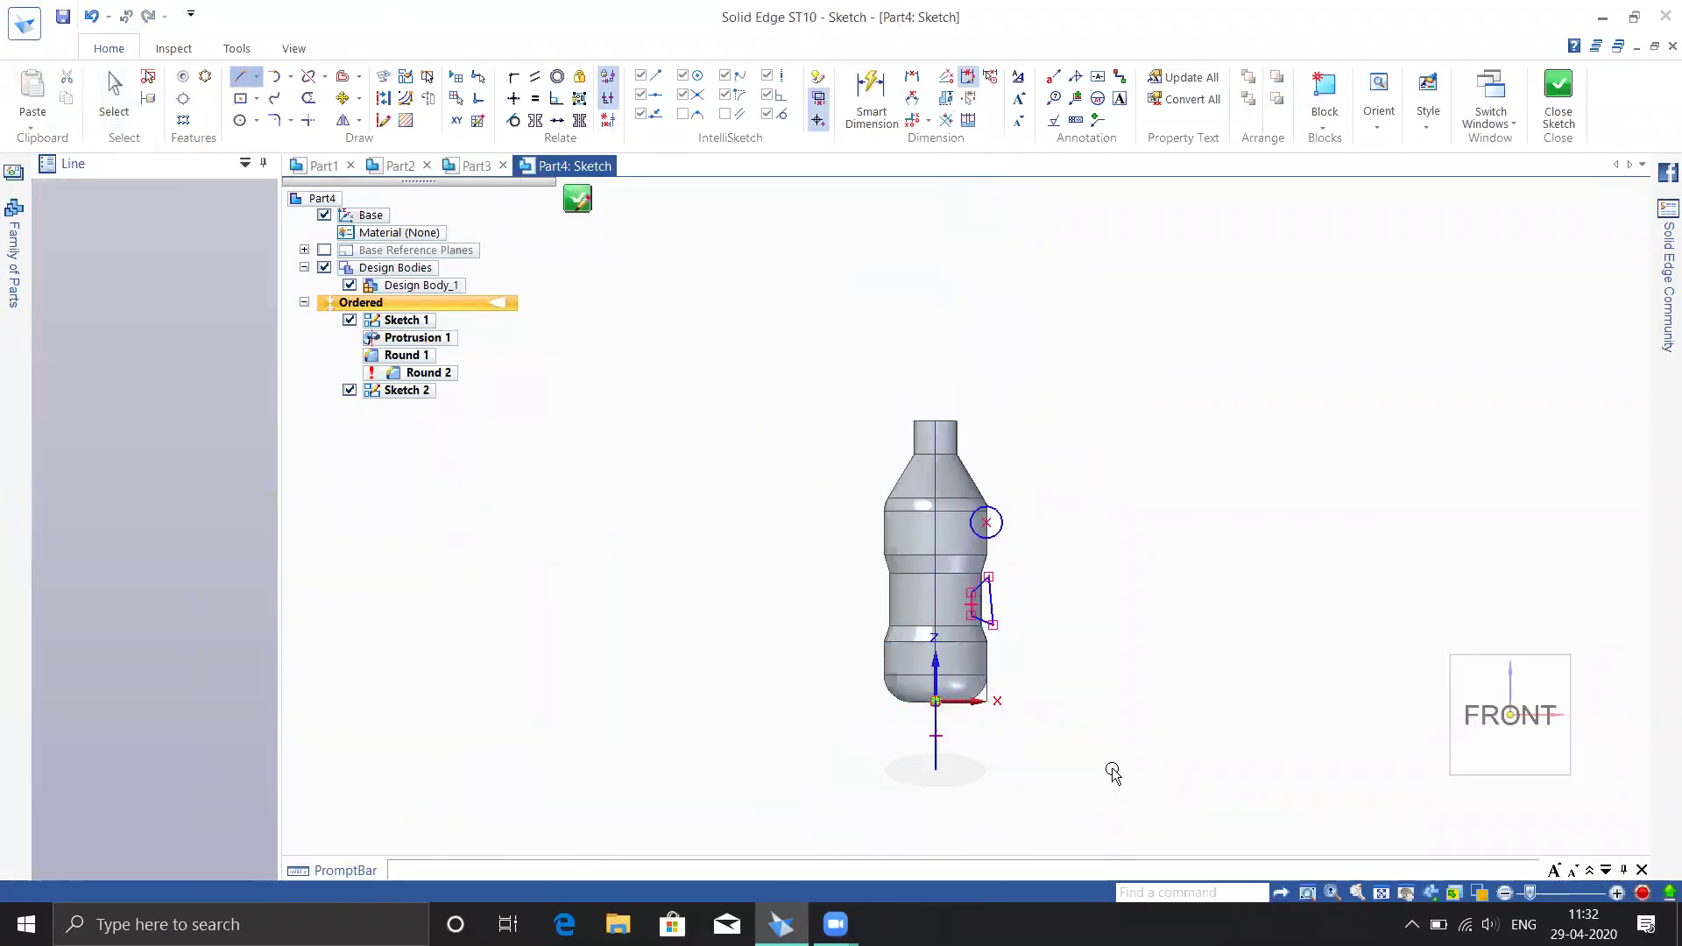
{"action": "left_click", "coordinate": [1557, 96]}
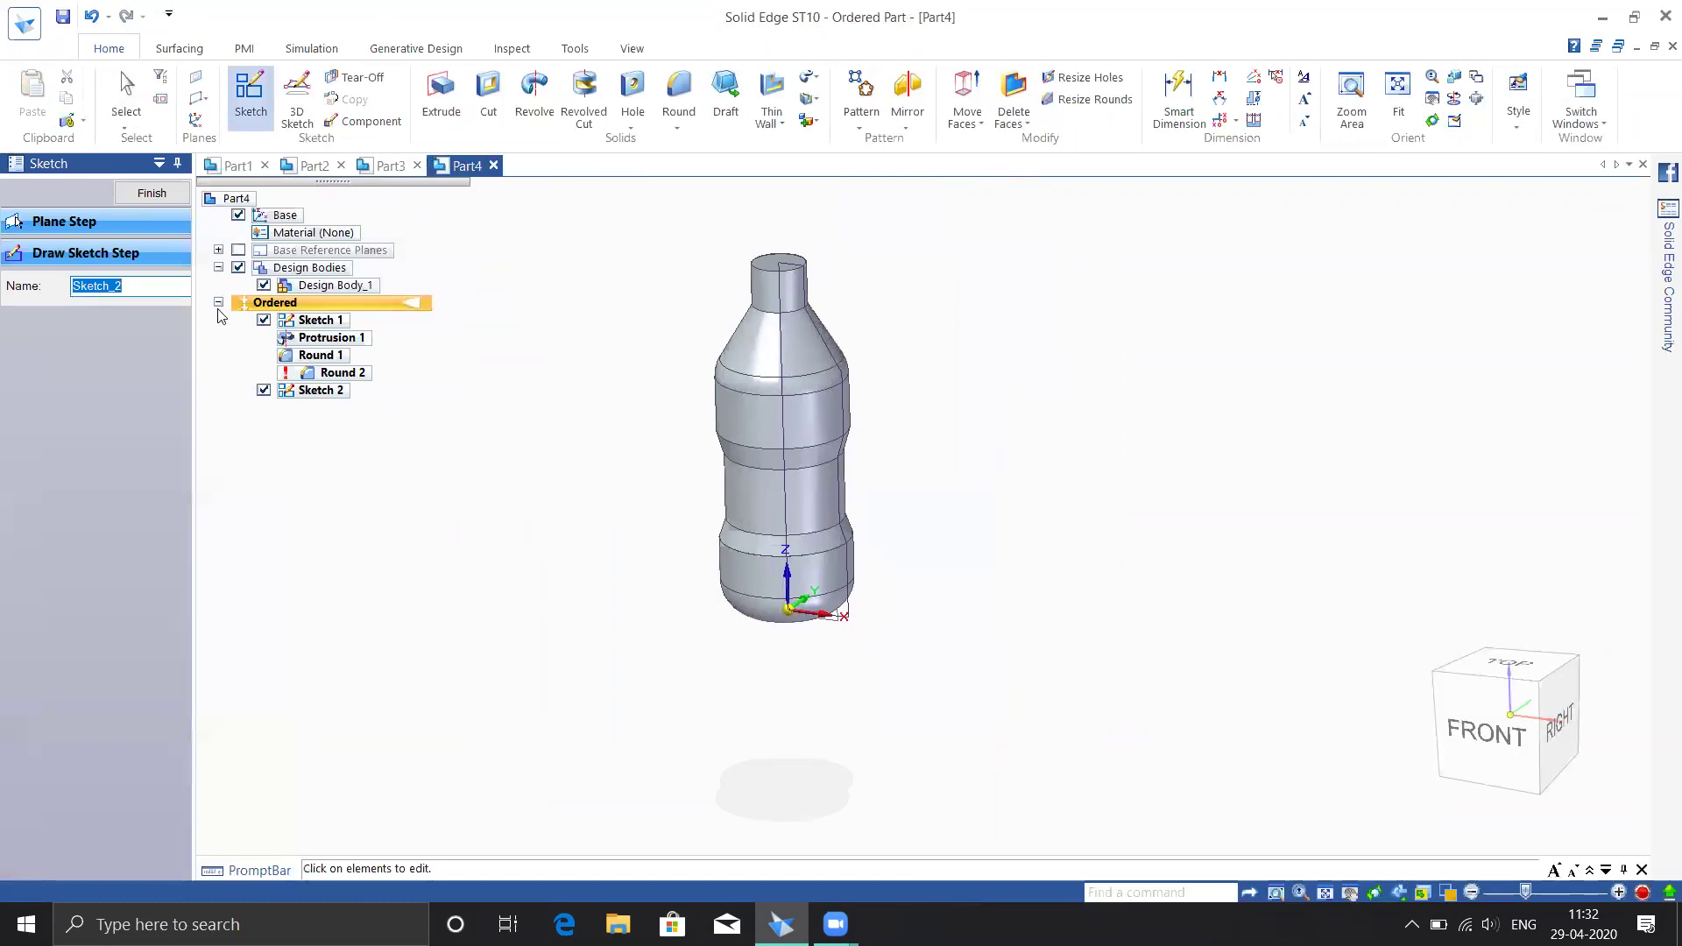
{"action": "left_click", "coordinate": [151, 192]}
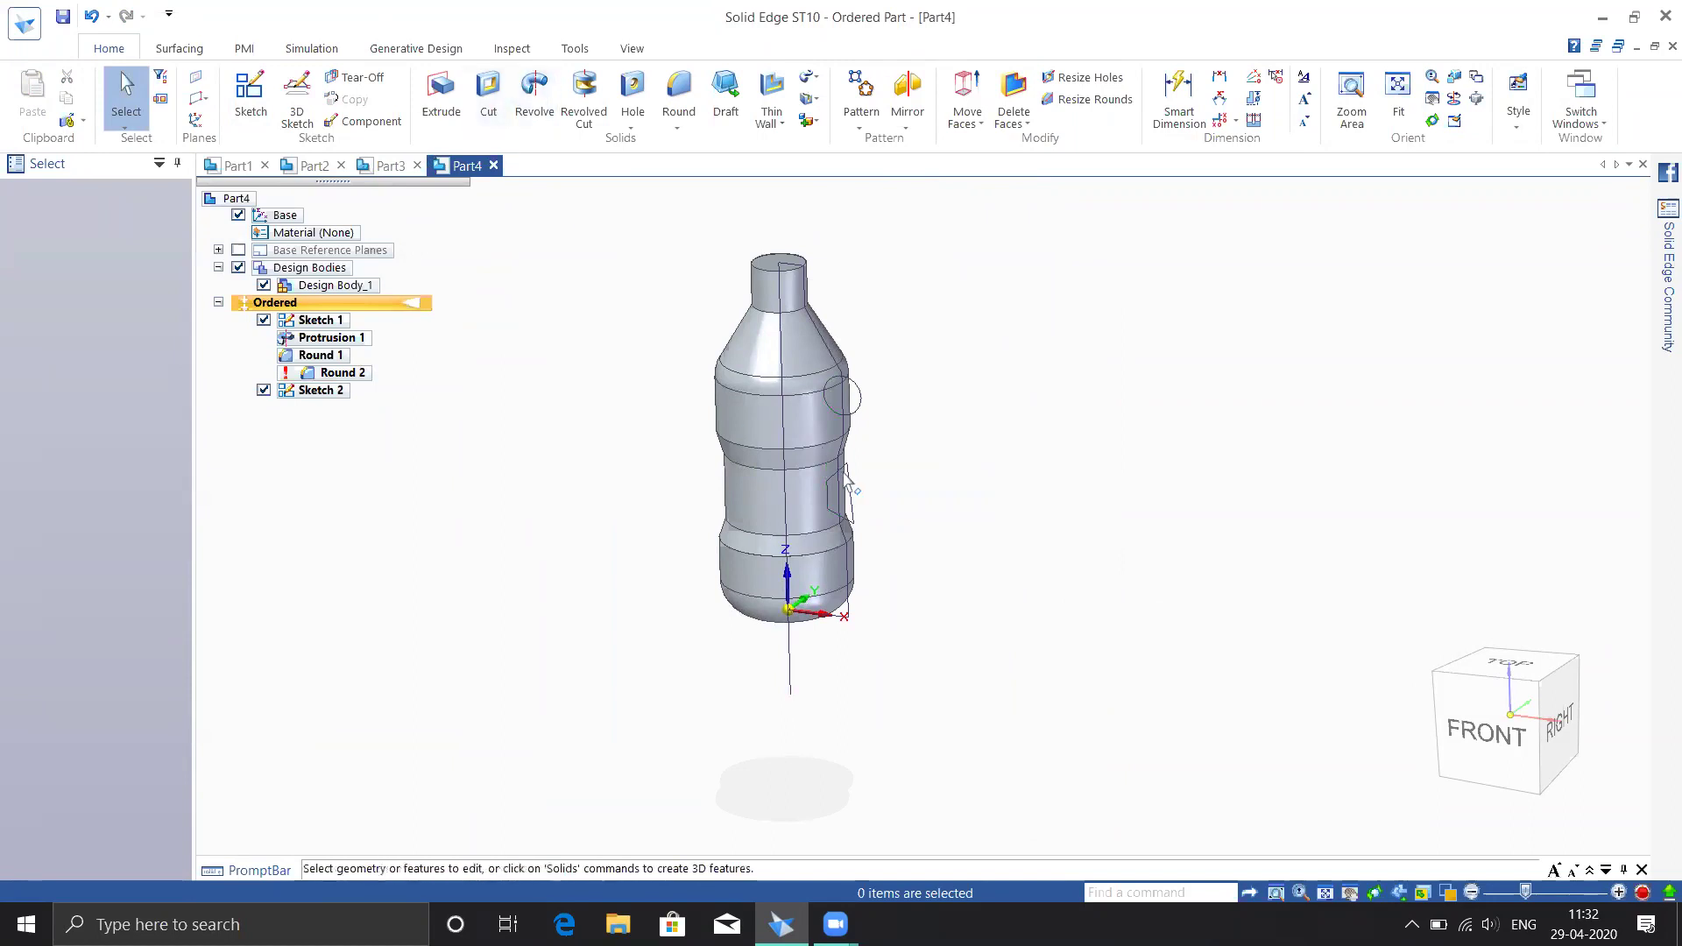
Cut grooves around the bottle by revolving the circle and four-sided profile 360° about the vertical line below the origin with Revolved Cut
{"action": "left_click", "coordinate": [583, 100]}
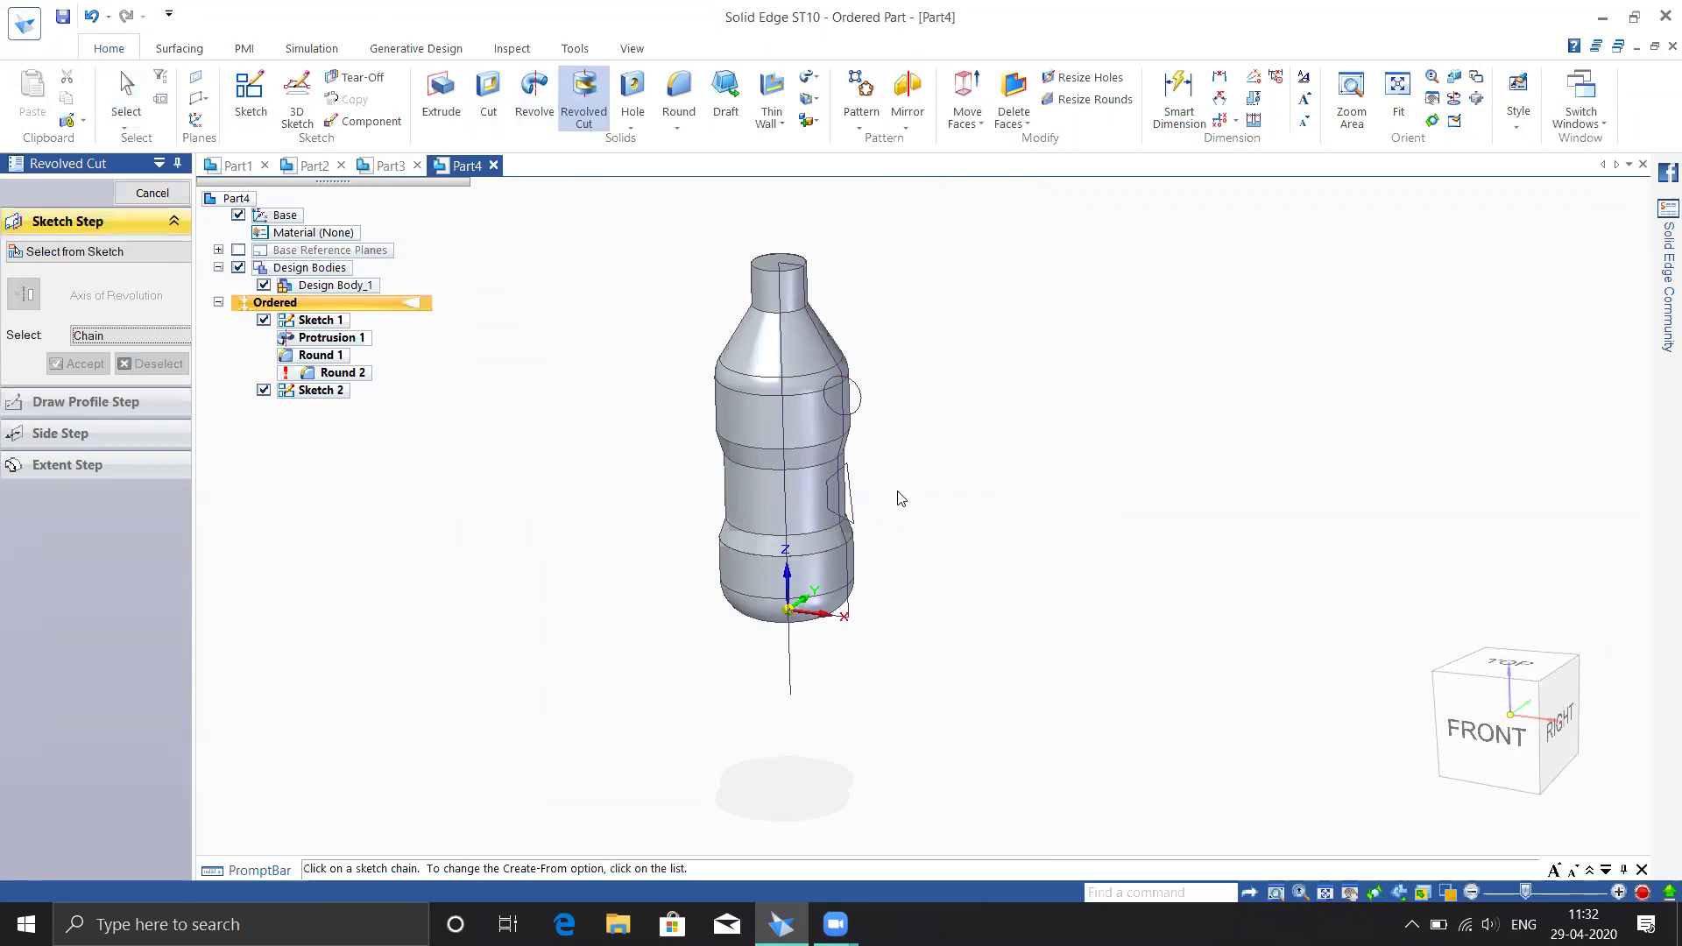
{"action": "left_click", "coordinate": [848, 500]}
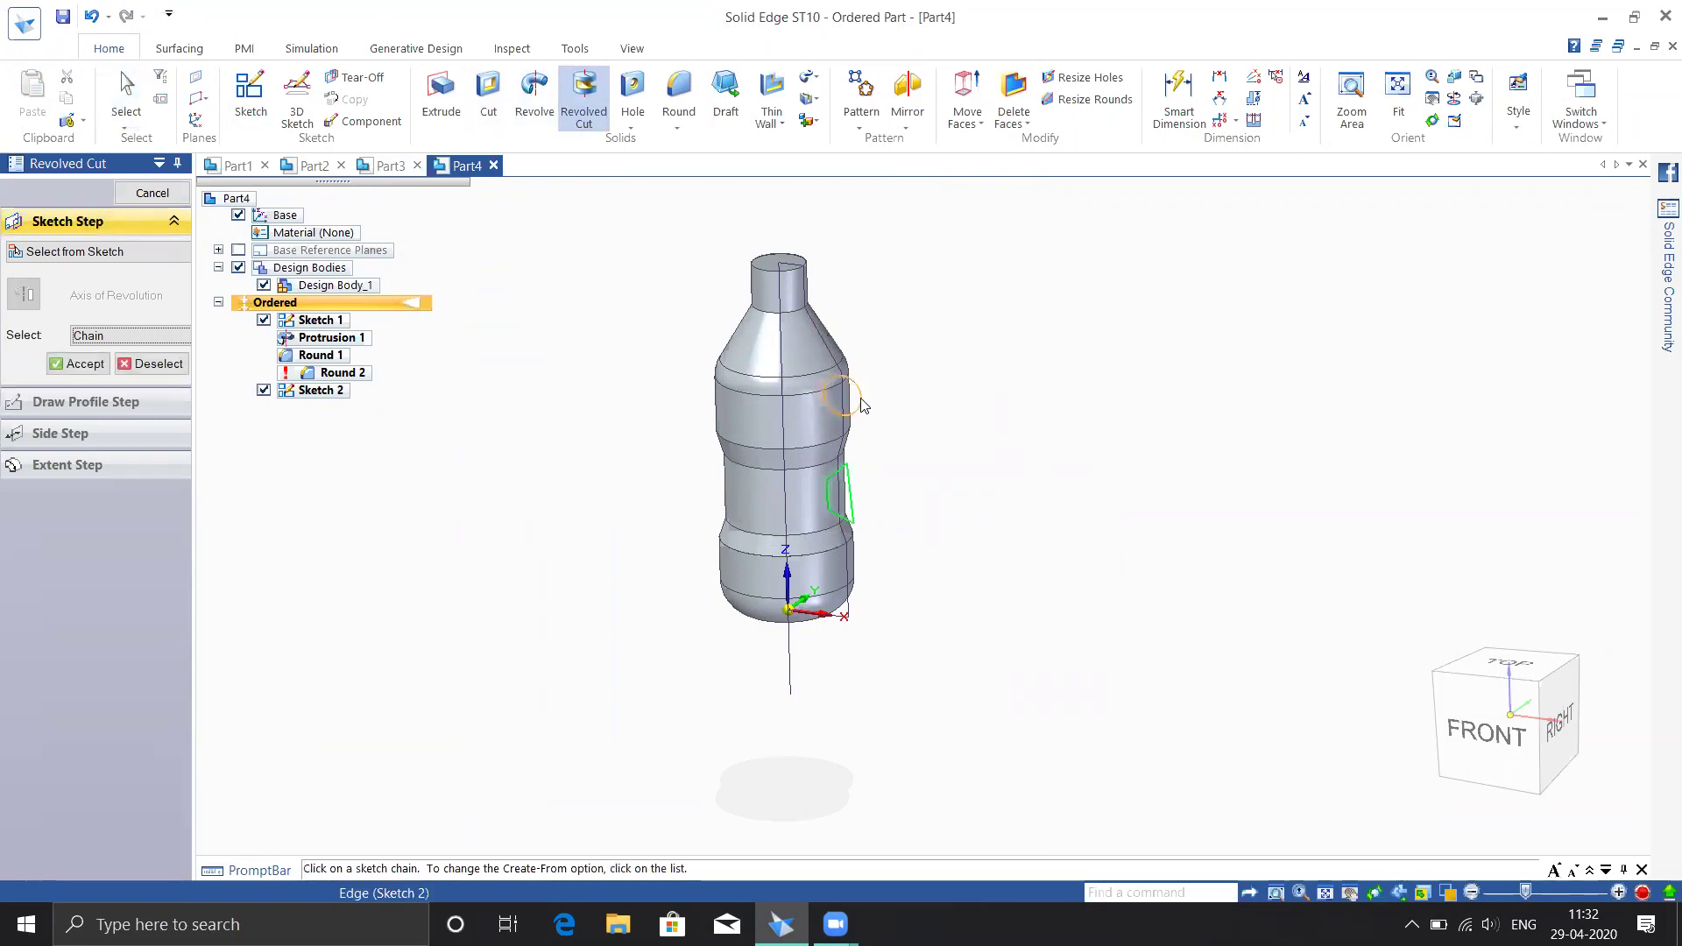
{"action": "left_click", "coordinate": [88, 364]}
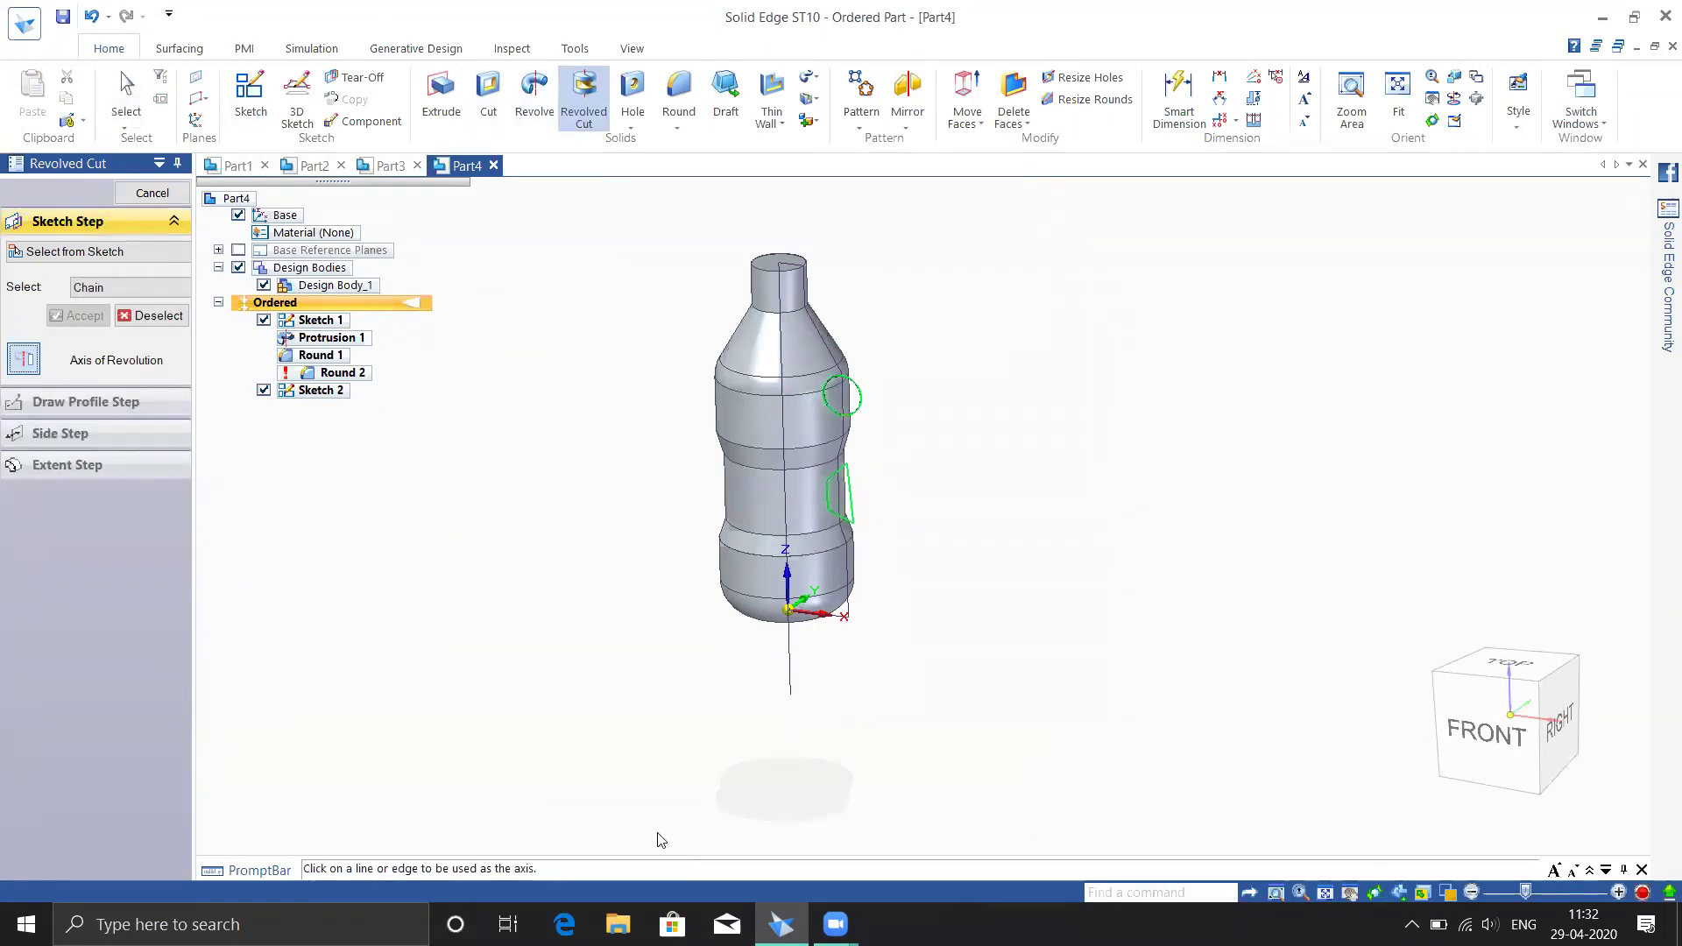
{"action": "left_click", "coordinate": [790, 671]}
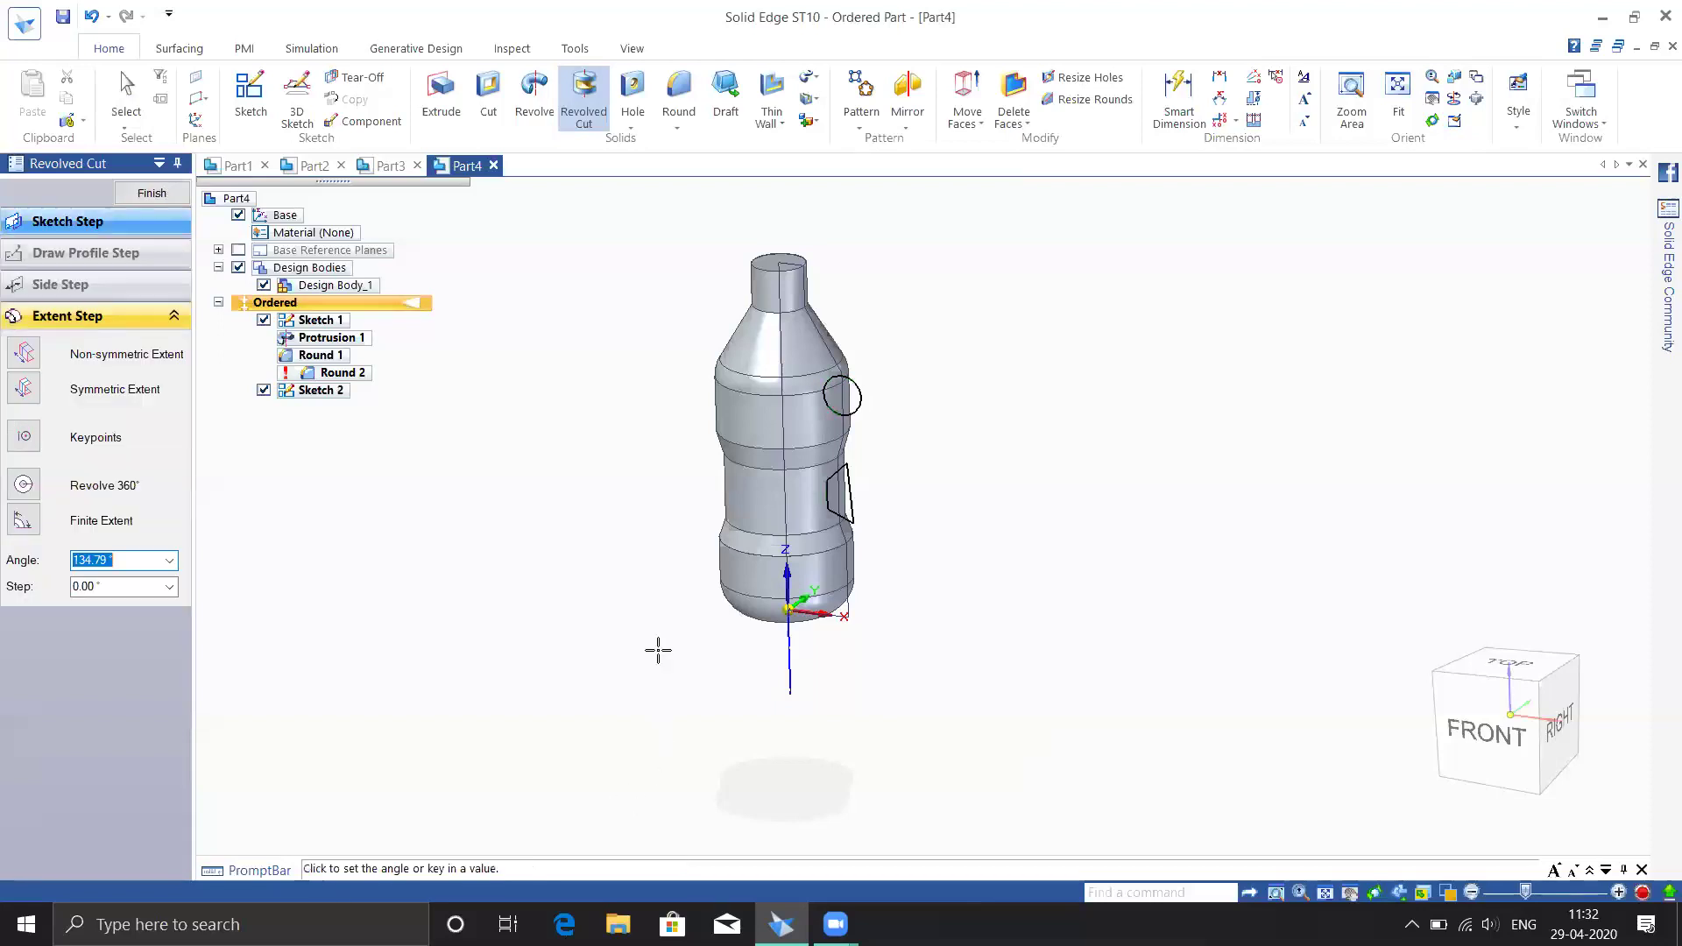
{"action": "left_click", "coordinate": [24, 483]}
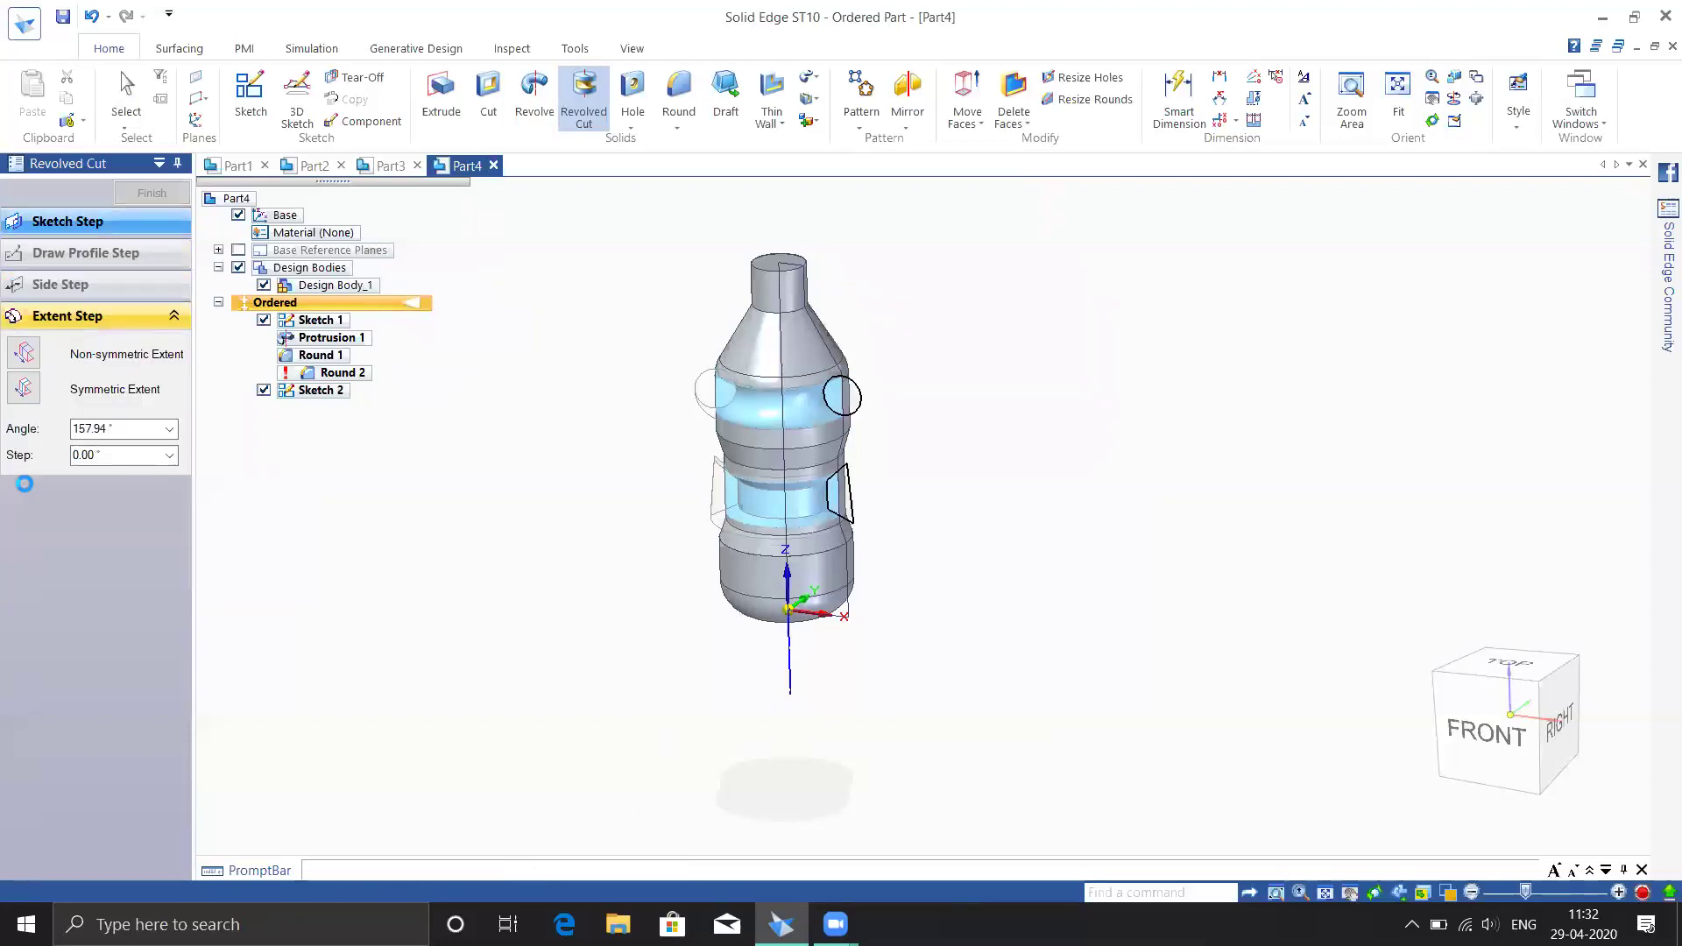
{"action": "mouse_move", "coordinate": [512, 641]}
{"action": "middle_mouse_down"}
{"action": "mouse_move", "coordinate": [465, 618]}
{"action": "mouse_move", "coordinate": [691, 575]}
{"action": "mouse_move", "coordinate": [525, 630]}
{"action": "middle_mouse_up"}
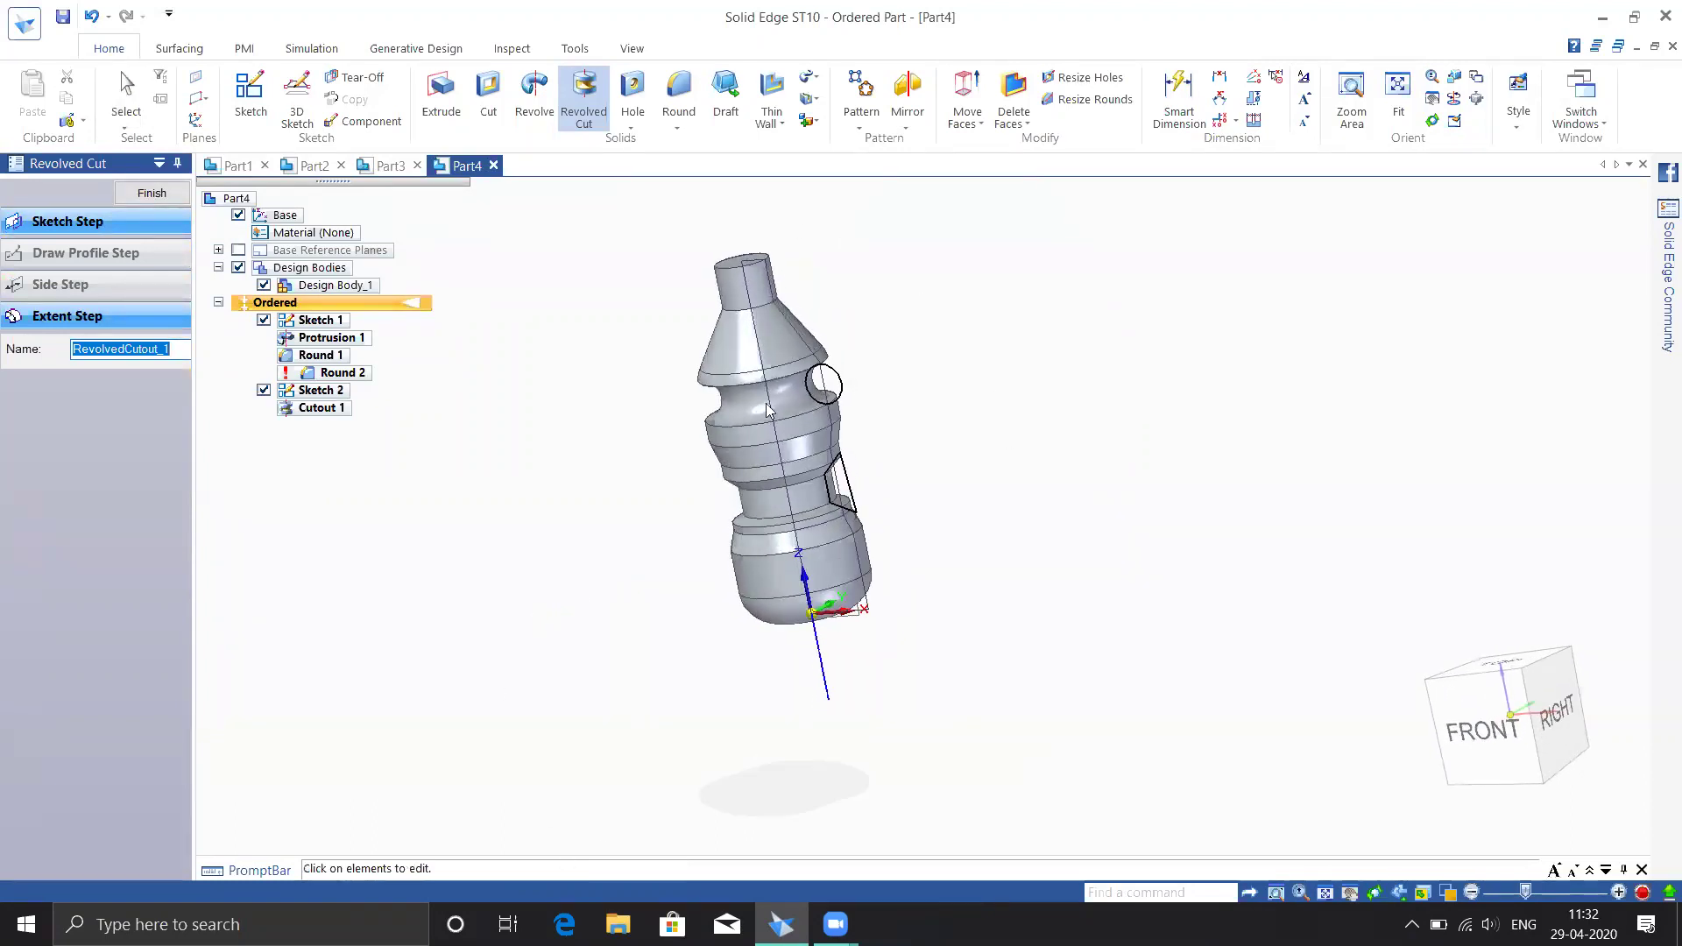
{"action": "middle_click_drag", "start_coordinate": [473, 599], "coordinate": [511, 555]}
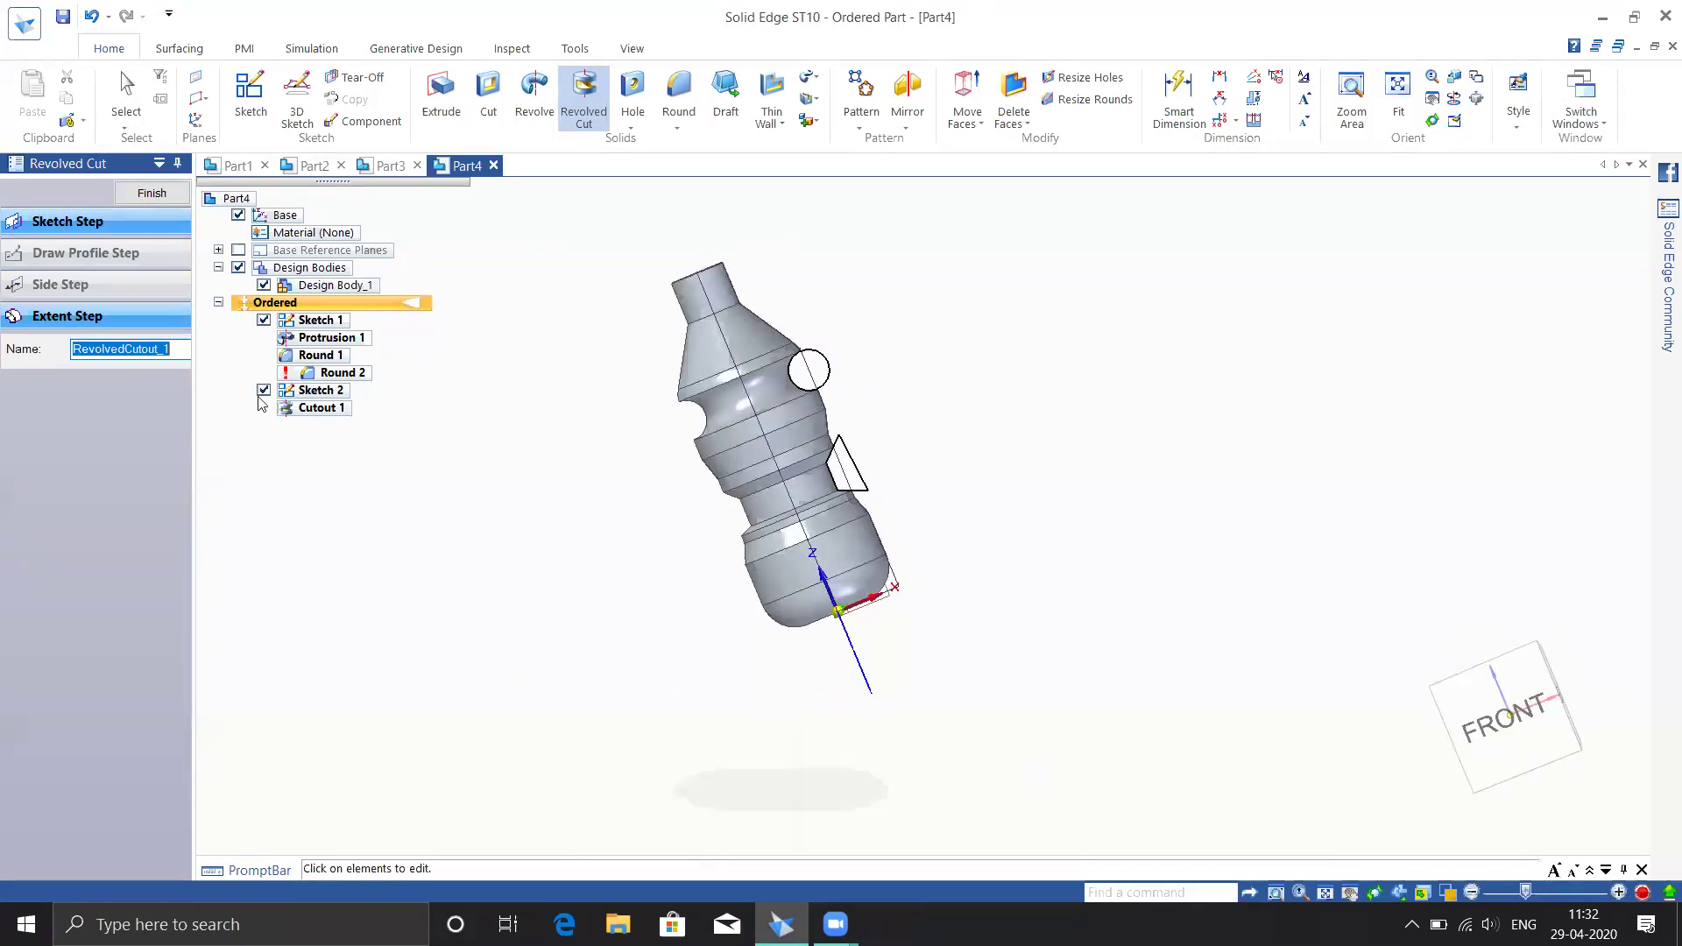
{"action": "left_click", "coordinate": [162, 200]}
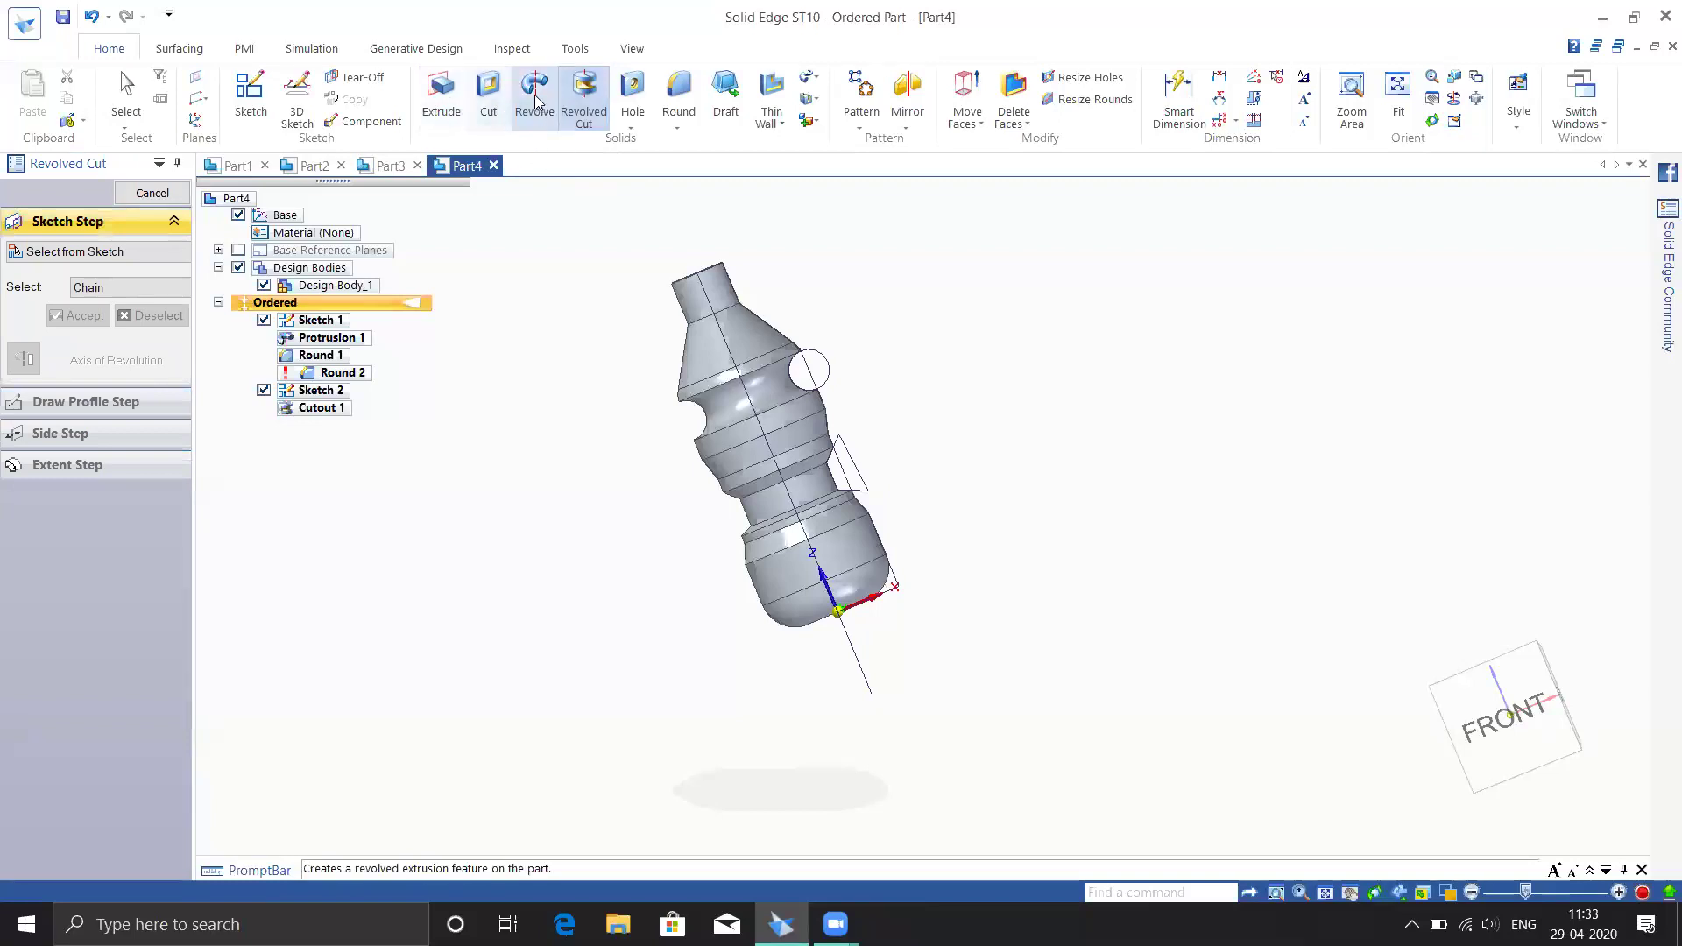
{"action": "left_click", "coordinate": [579, 125]}
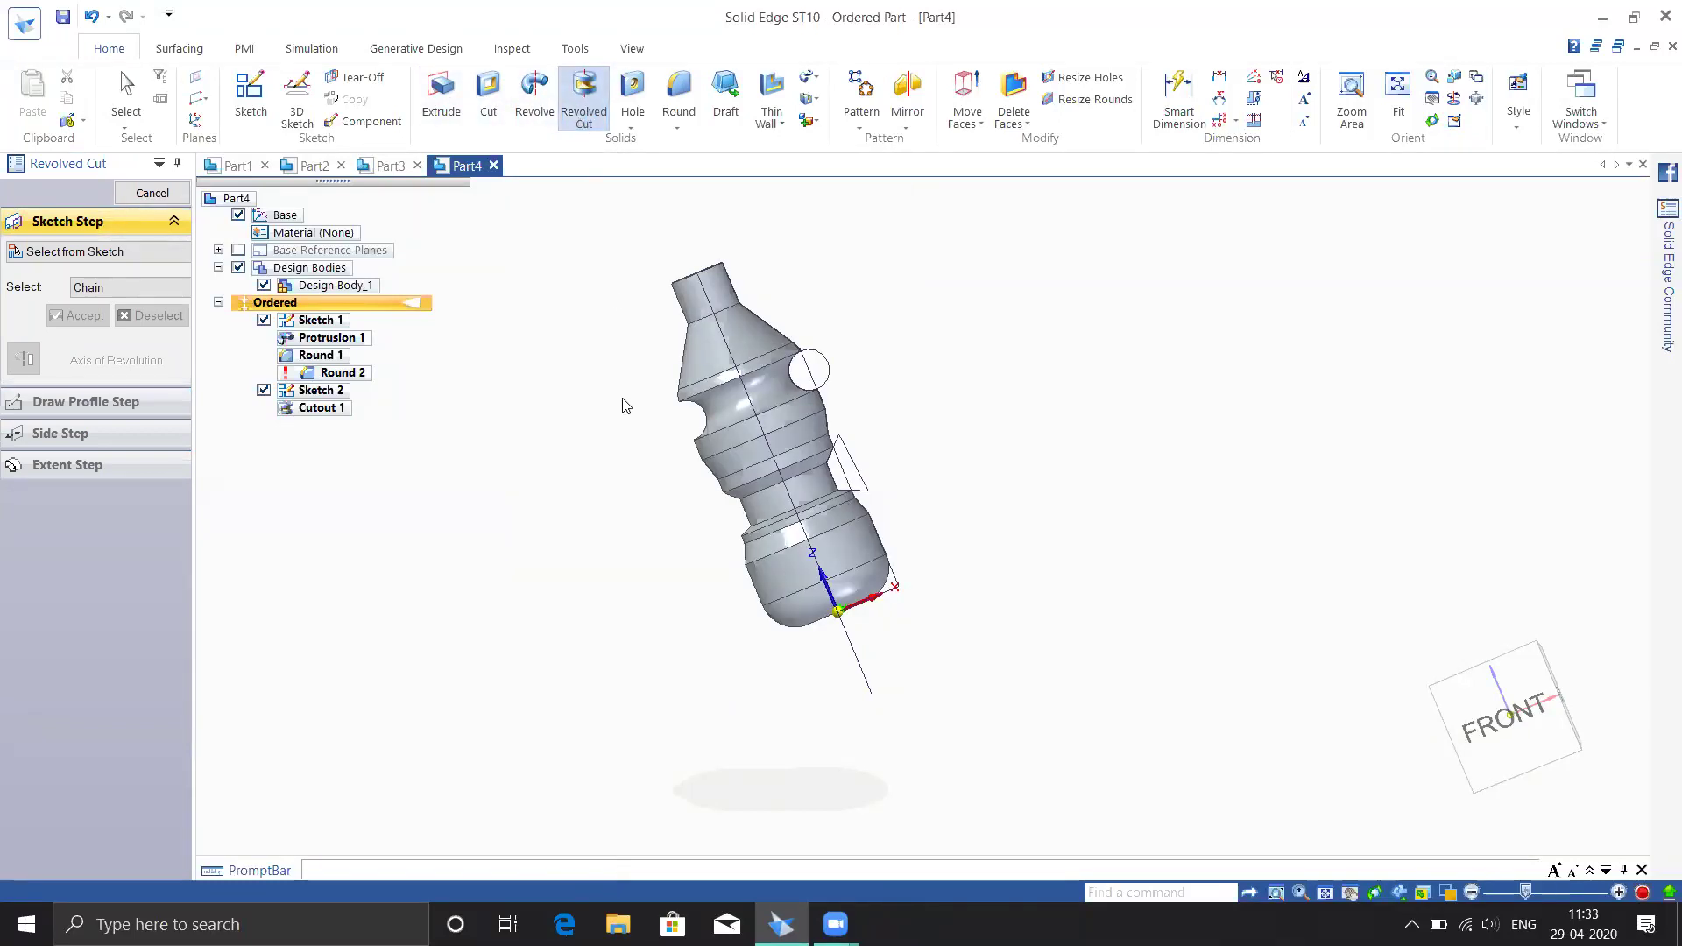
{"action": "middle_click_drag", "start_coordinate": [1141, 394], "coordinate": [1178, 526]}
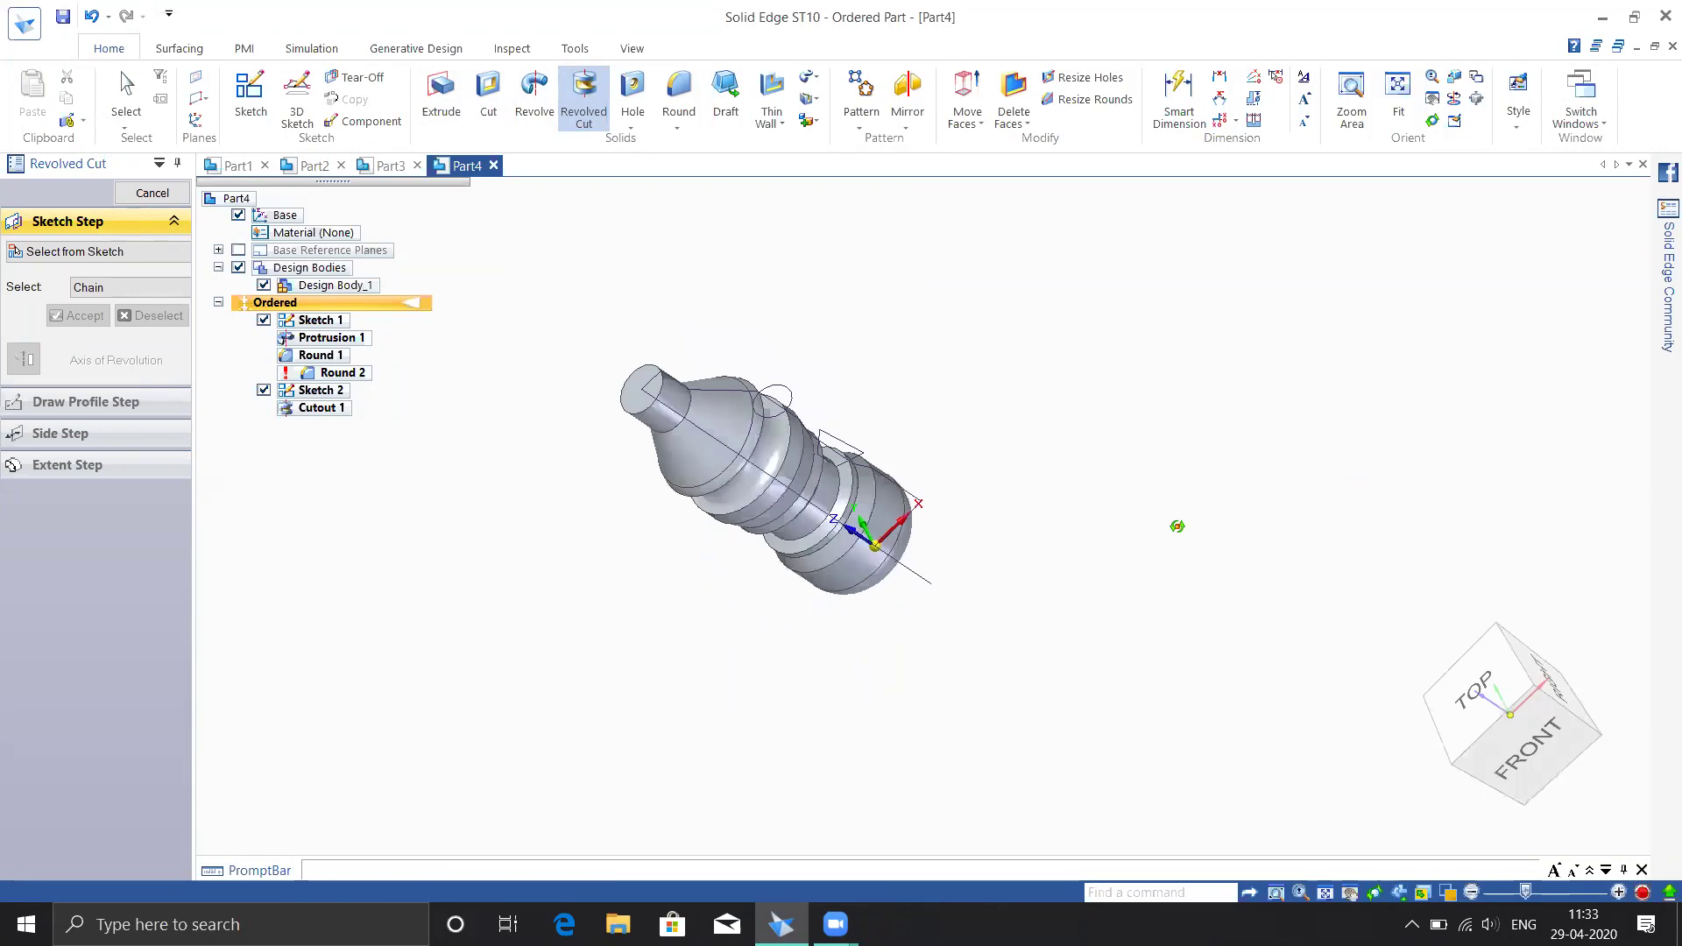
{"action": "left_click", "coordinate": [150, 195]}
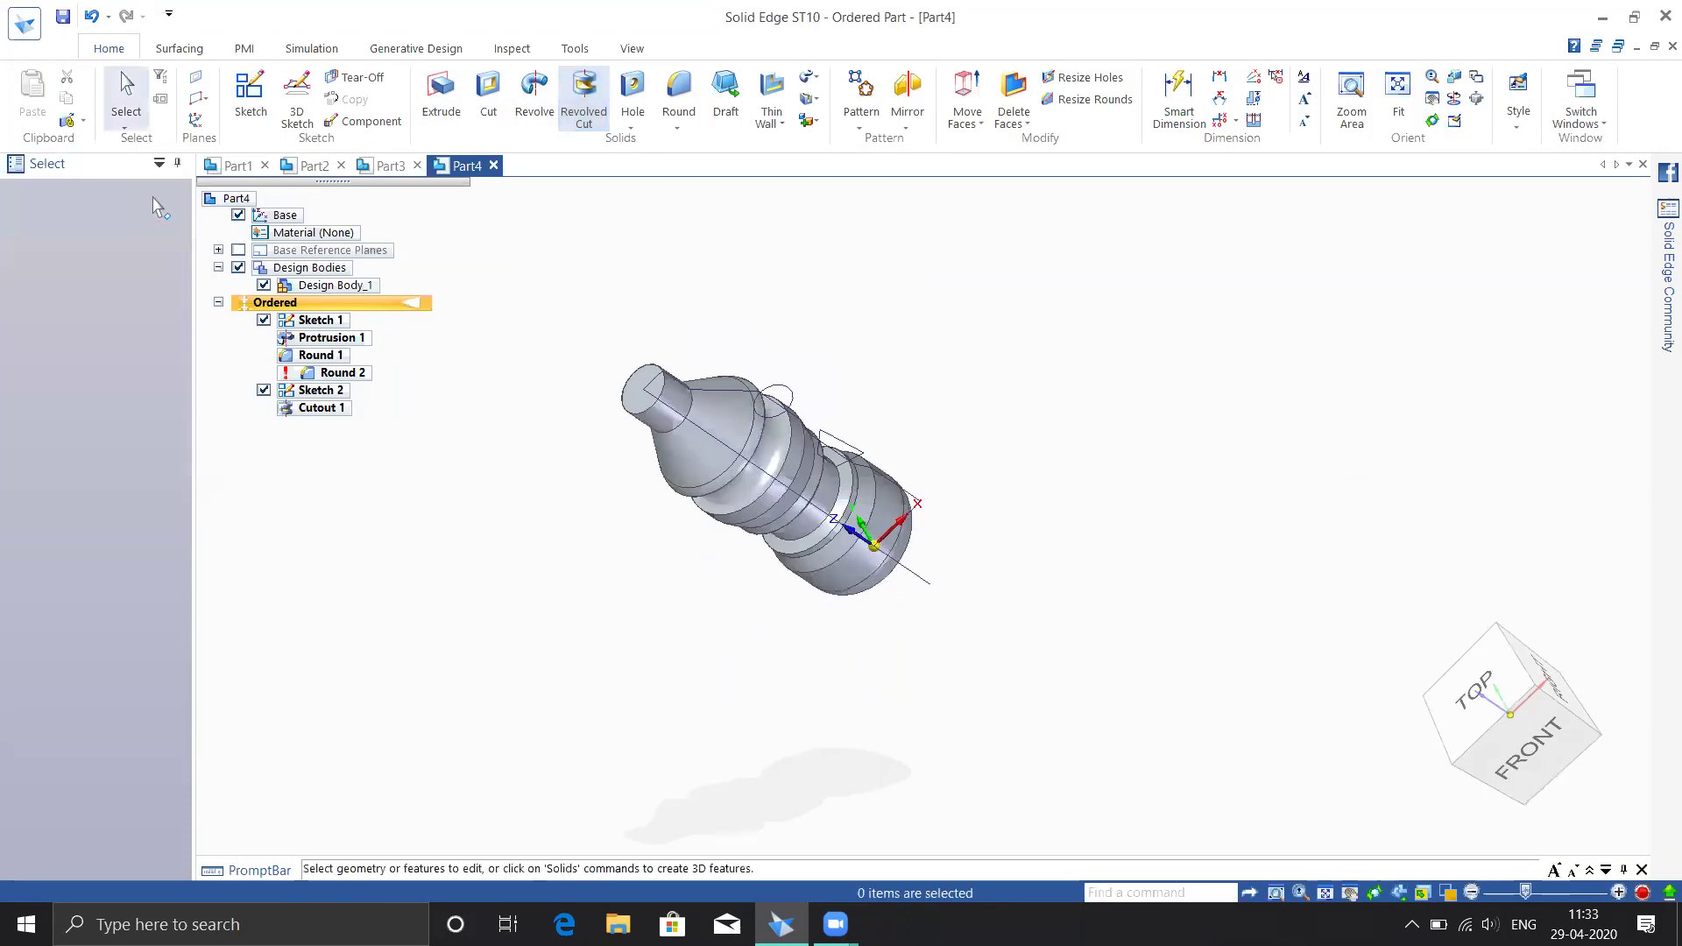
{"action": "middle_click_drag", "start_coordinate": [629, 574], "coordinate": [570, 680]}
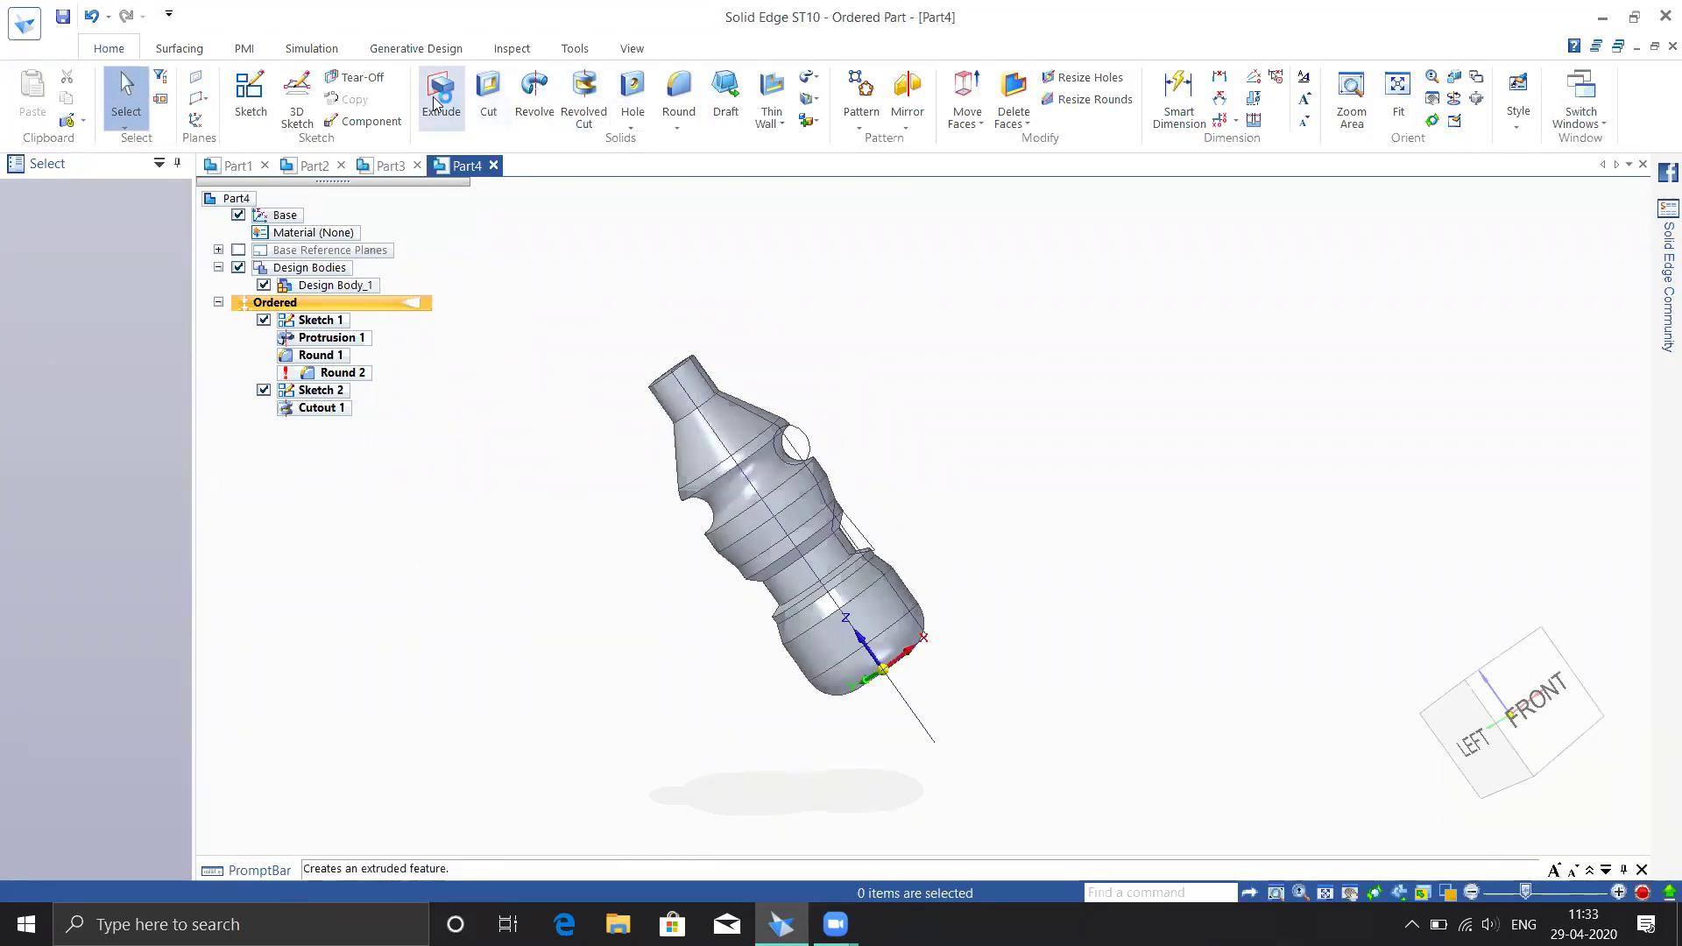
{"action": "middle_click_drag", "start_coordinate": [713, 589], "coordinate": [723, 639]}
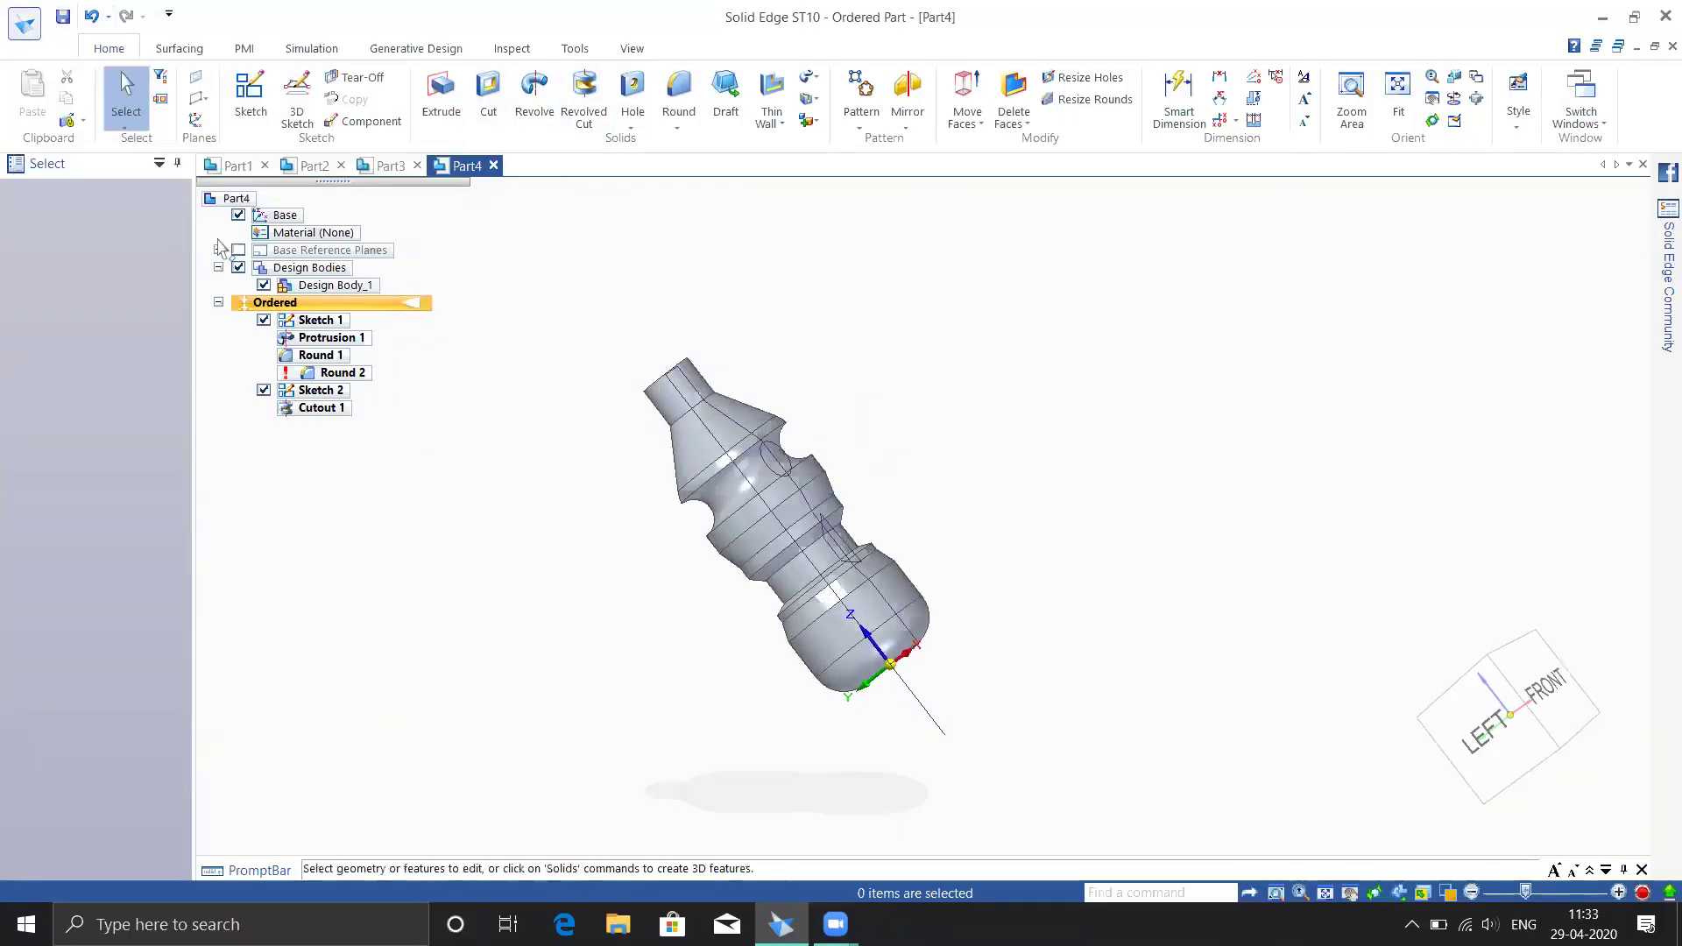
Create a new ordered part document
{"action": "left_click", "coordinate": [23, 26]}
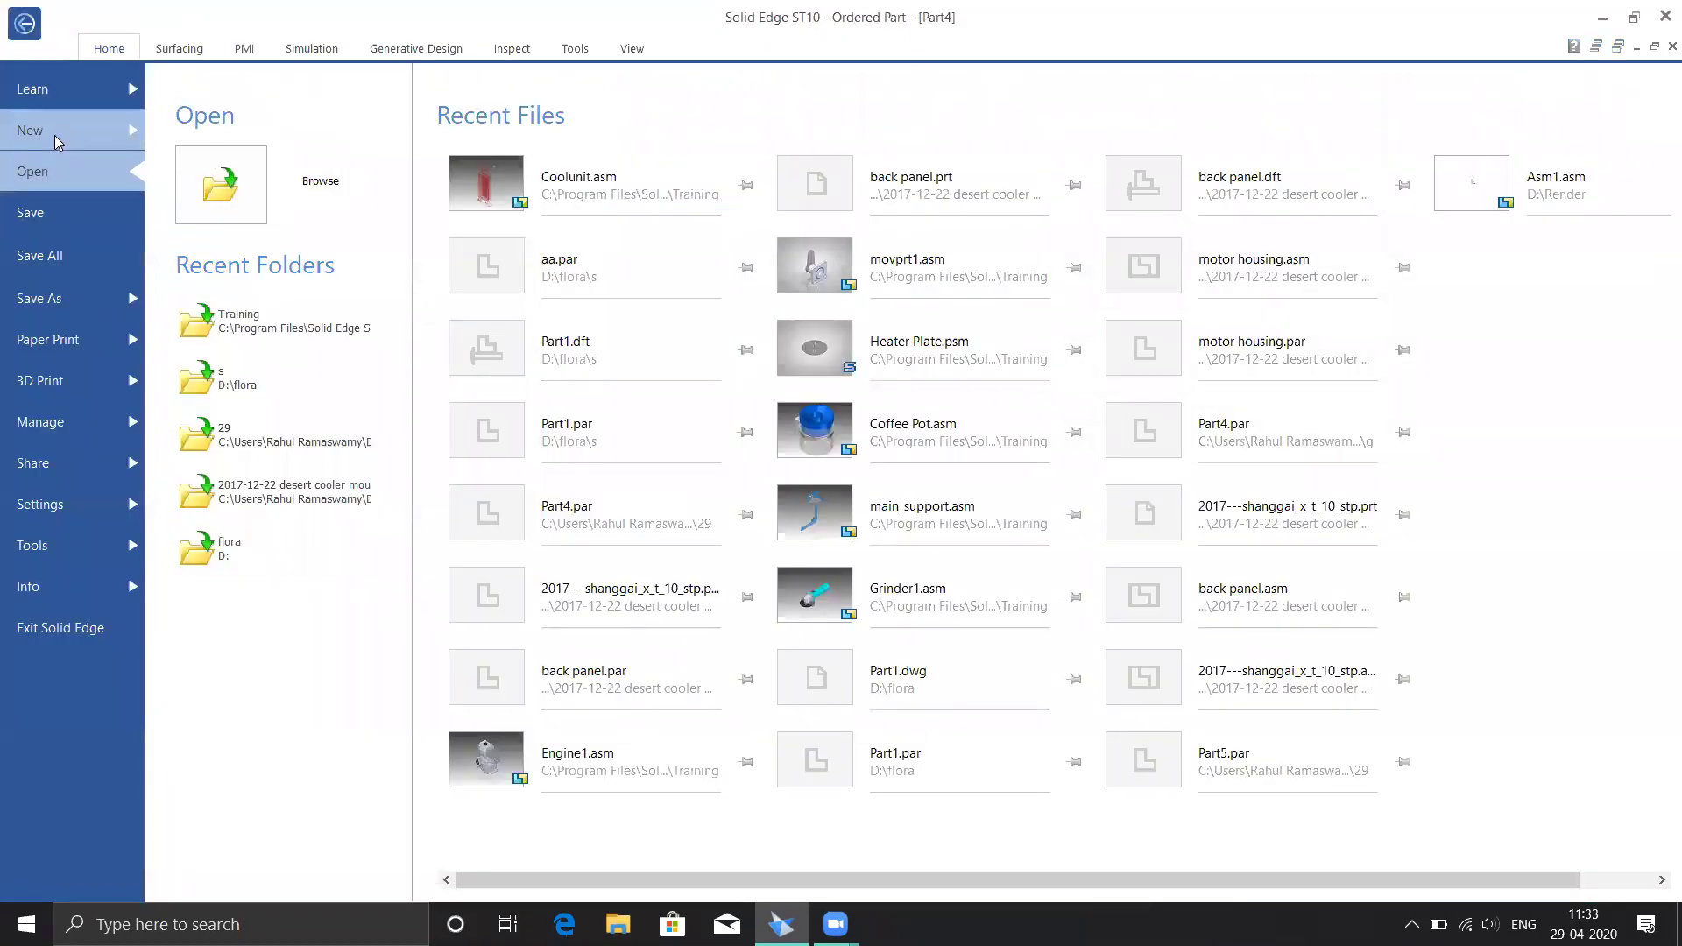
{"action": "left_click", "coordinate": [54, 135]}
{"action": "left_click", "coordinate": [409, 573]}
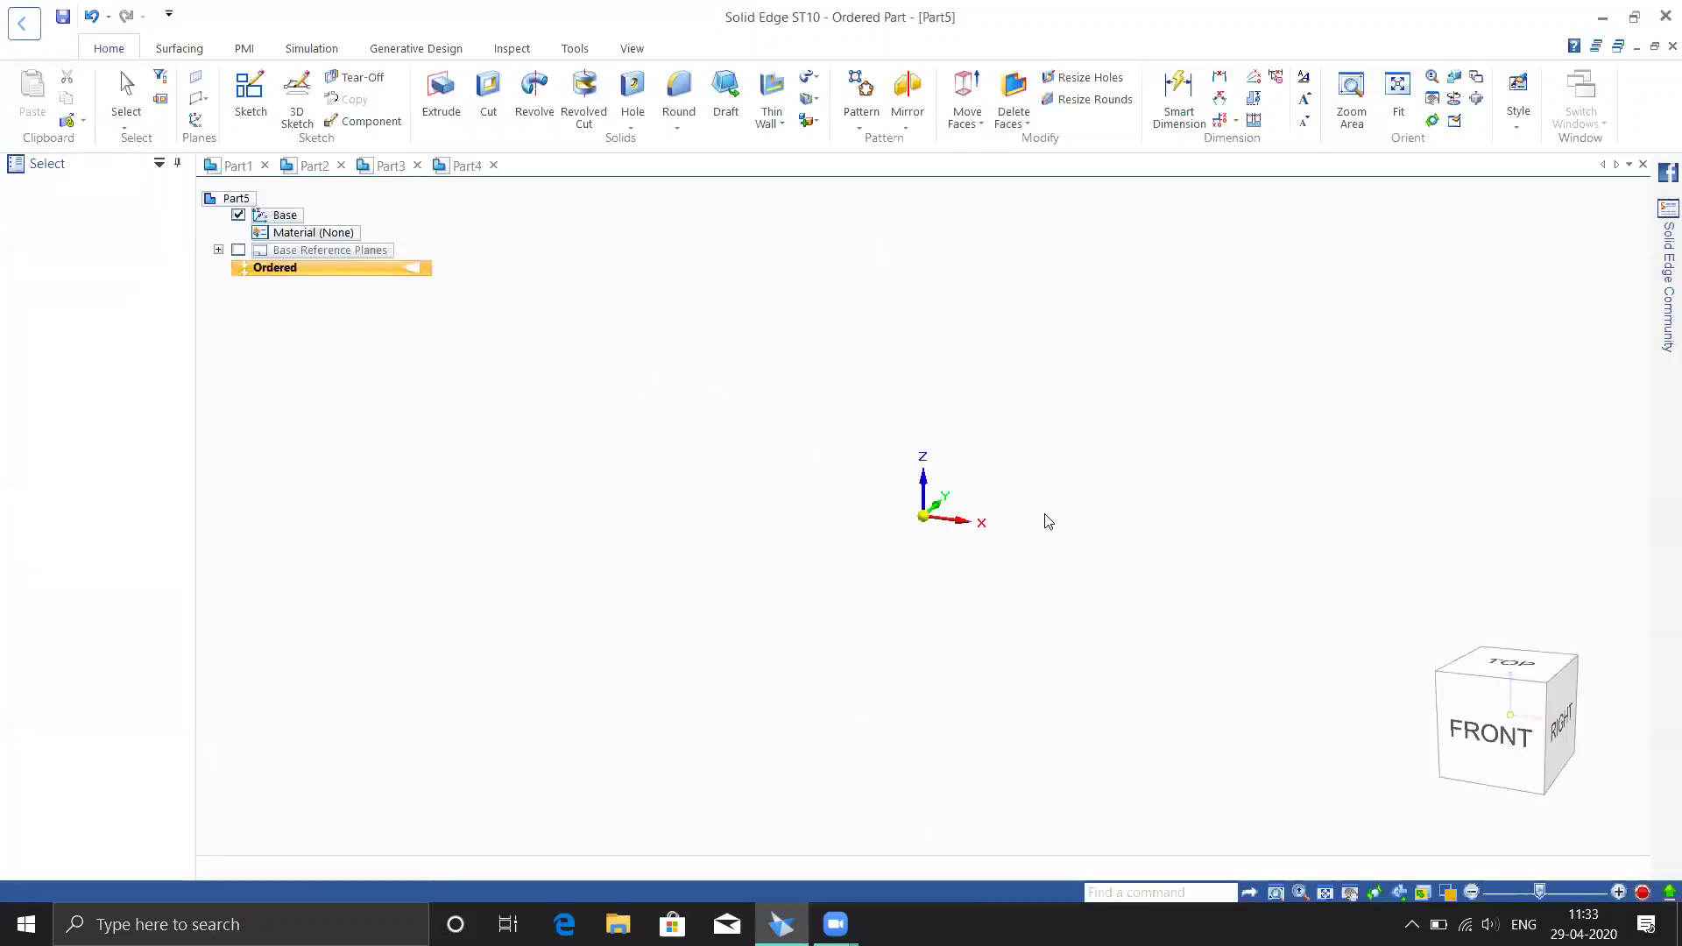
{"action": "left_click", "coordinate": [250, 92]}
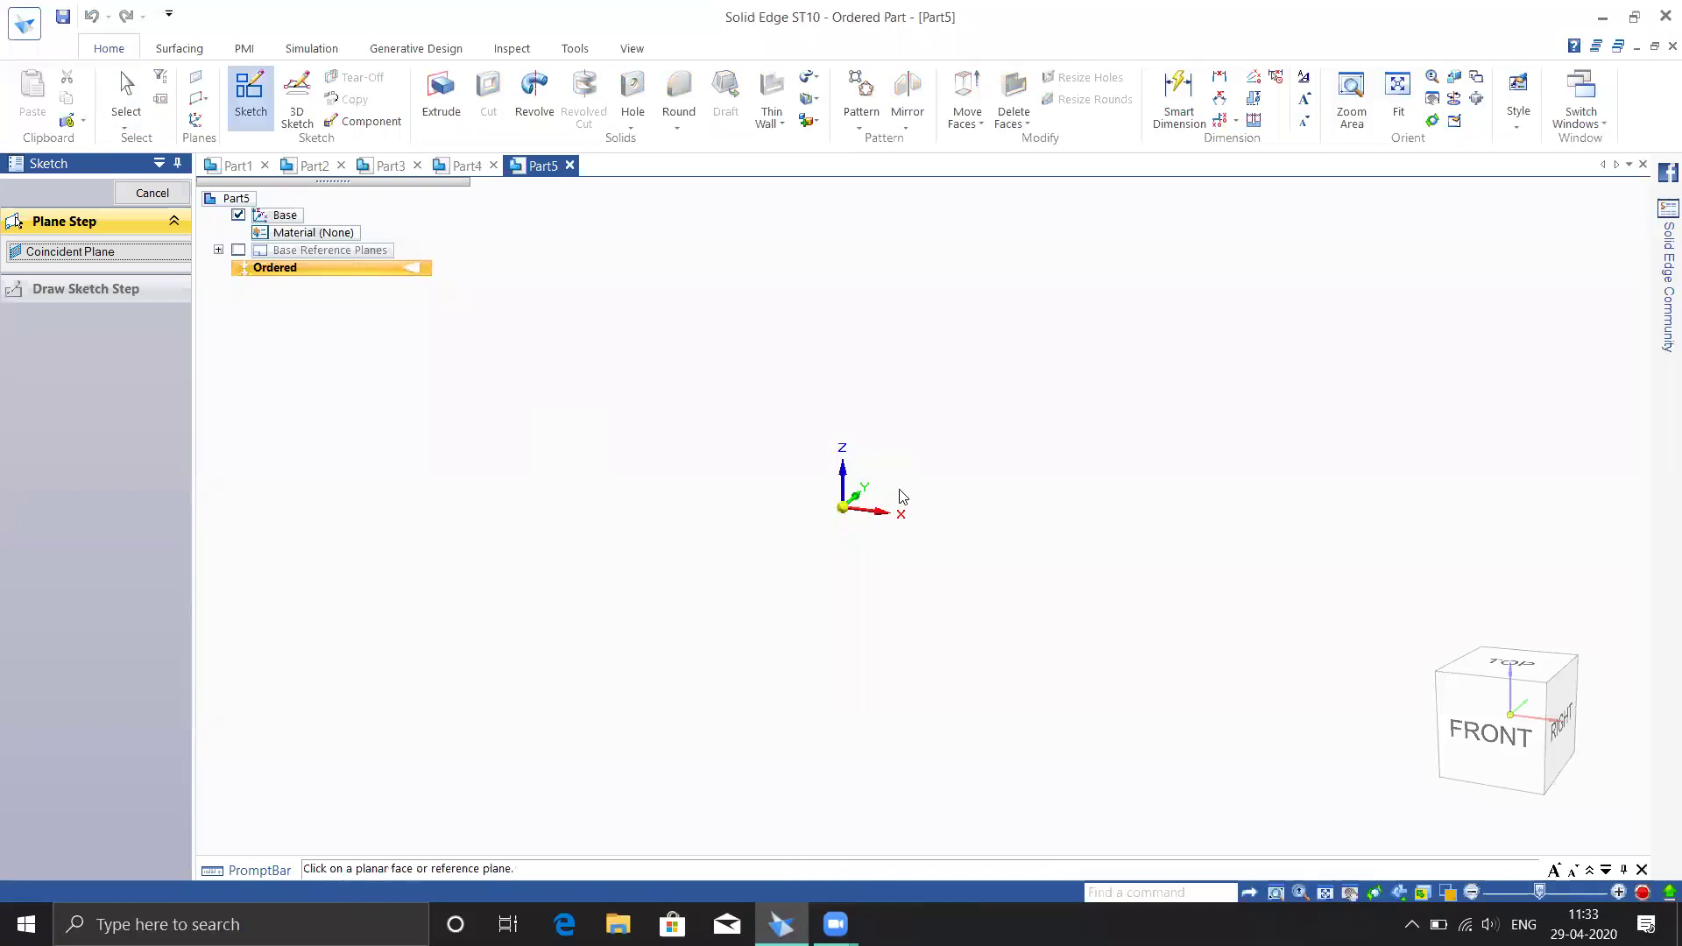
{"action": "left_click", "coordinate": [887, 507]}
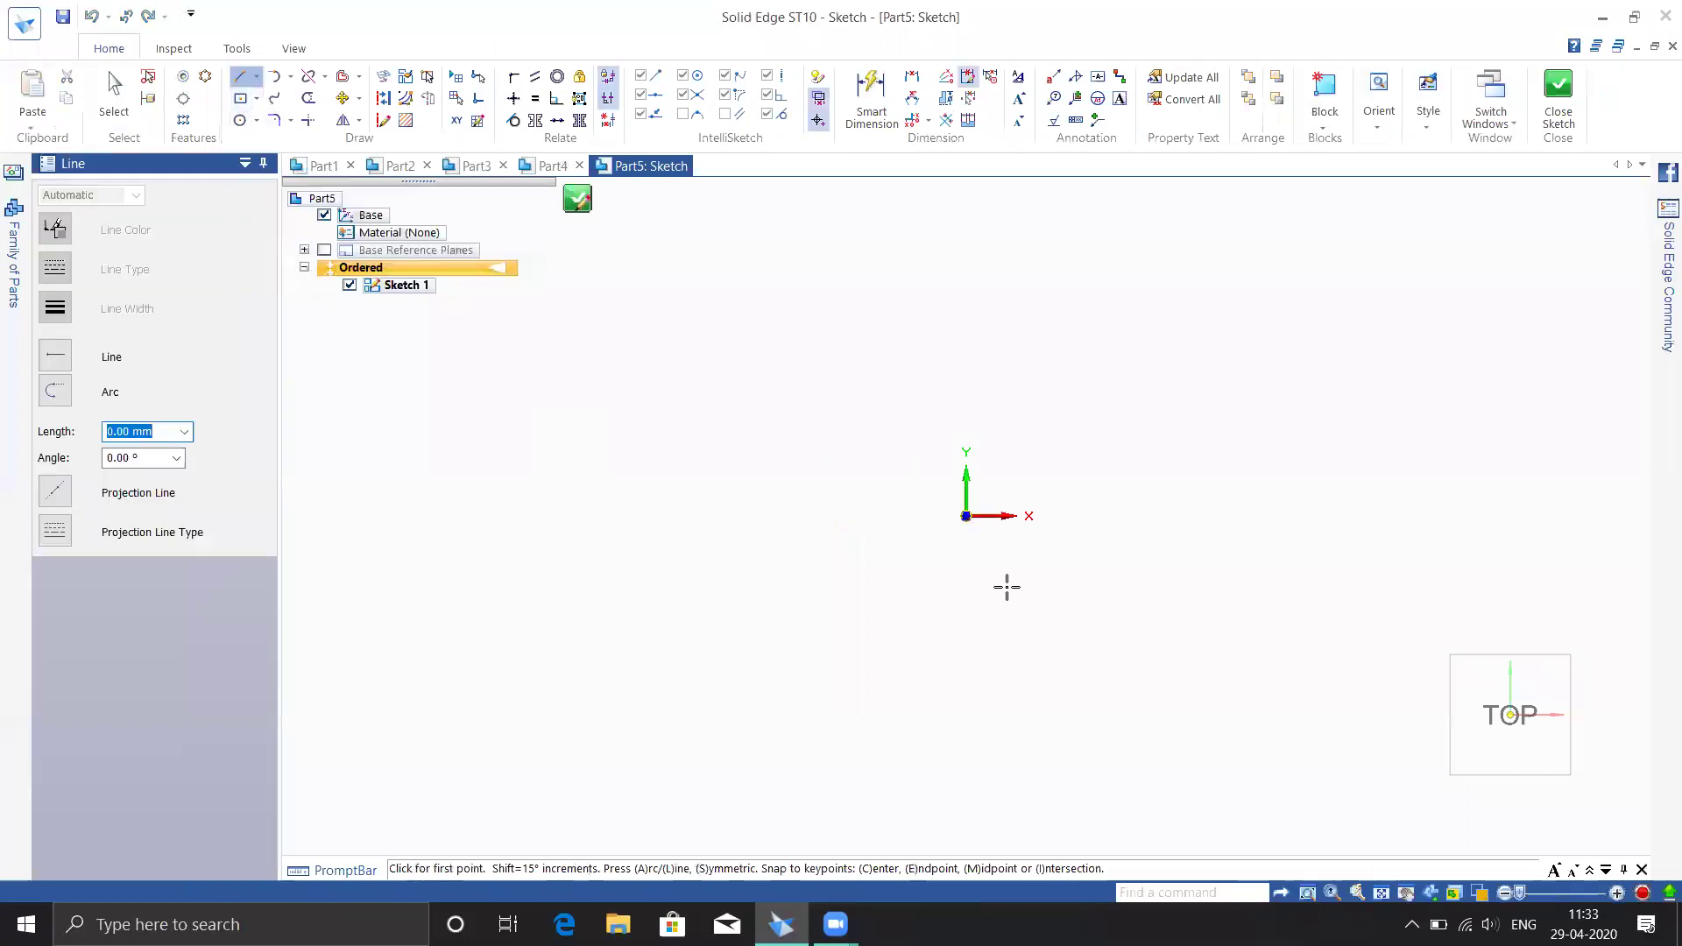
{"action": "left_click", "coordinate": [965, 516]}
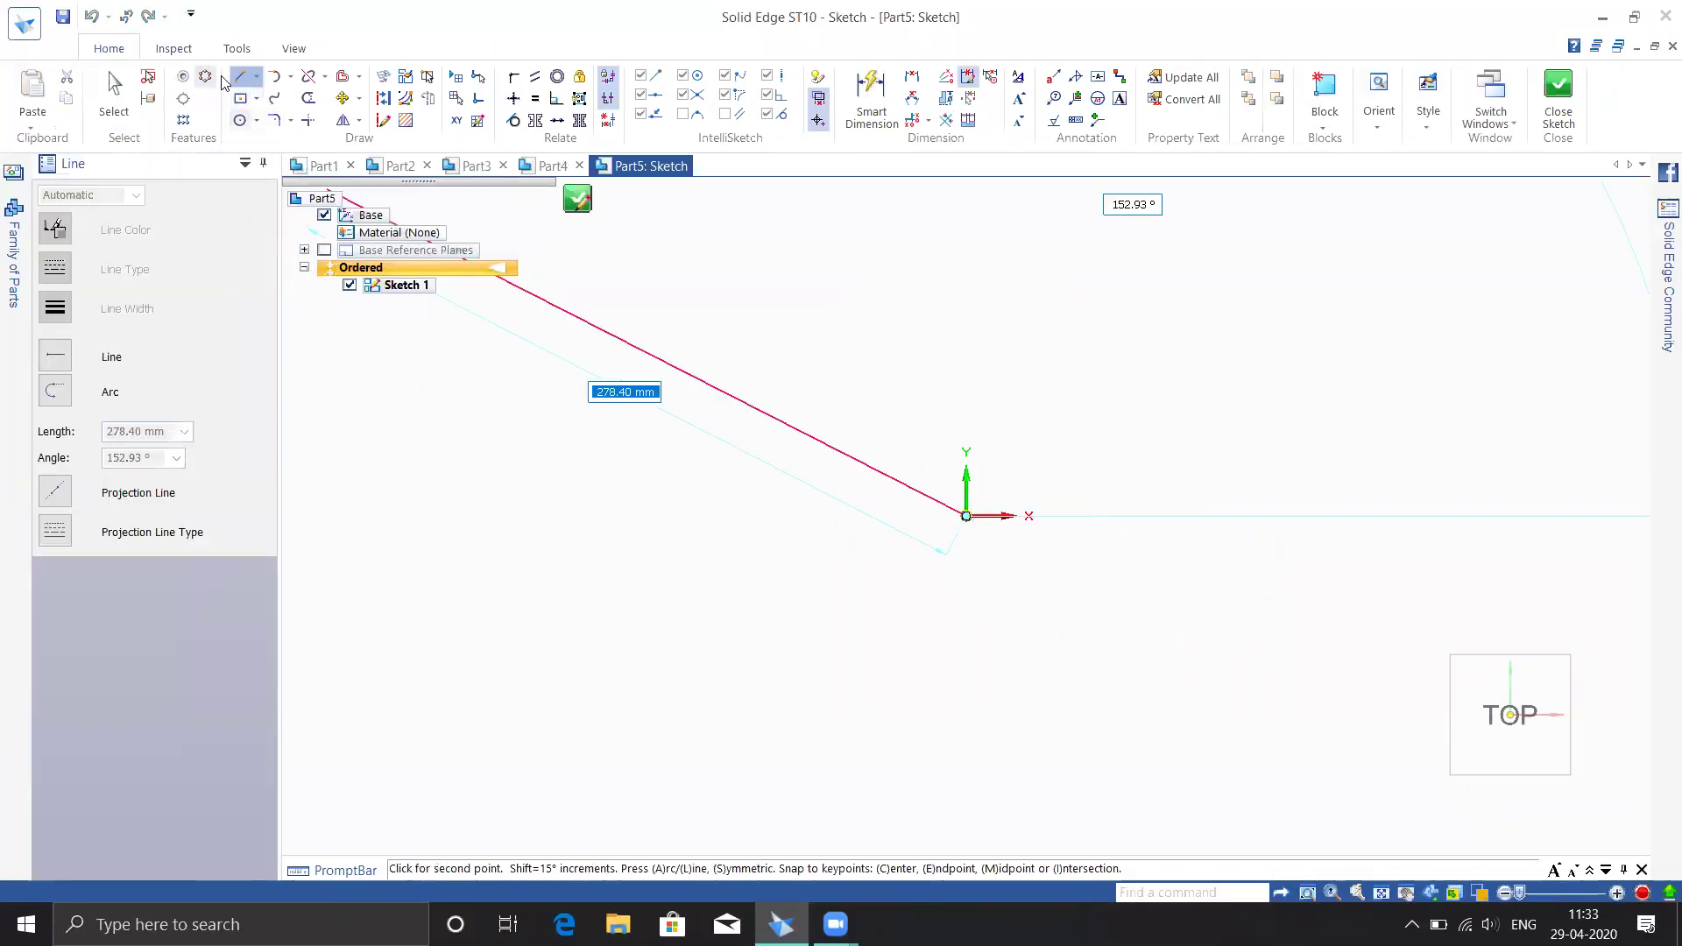
{"action": "left_click", "coordinate": [258, 99]}
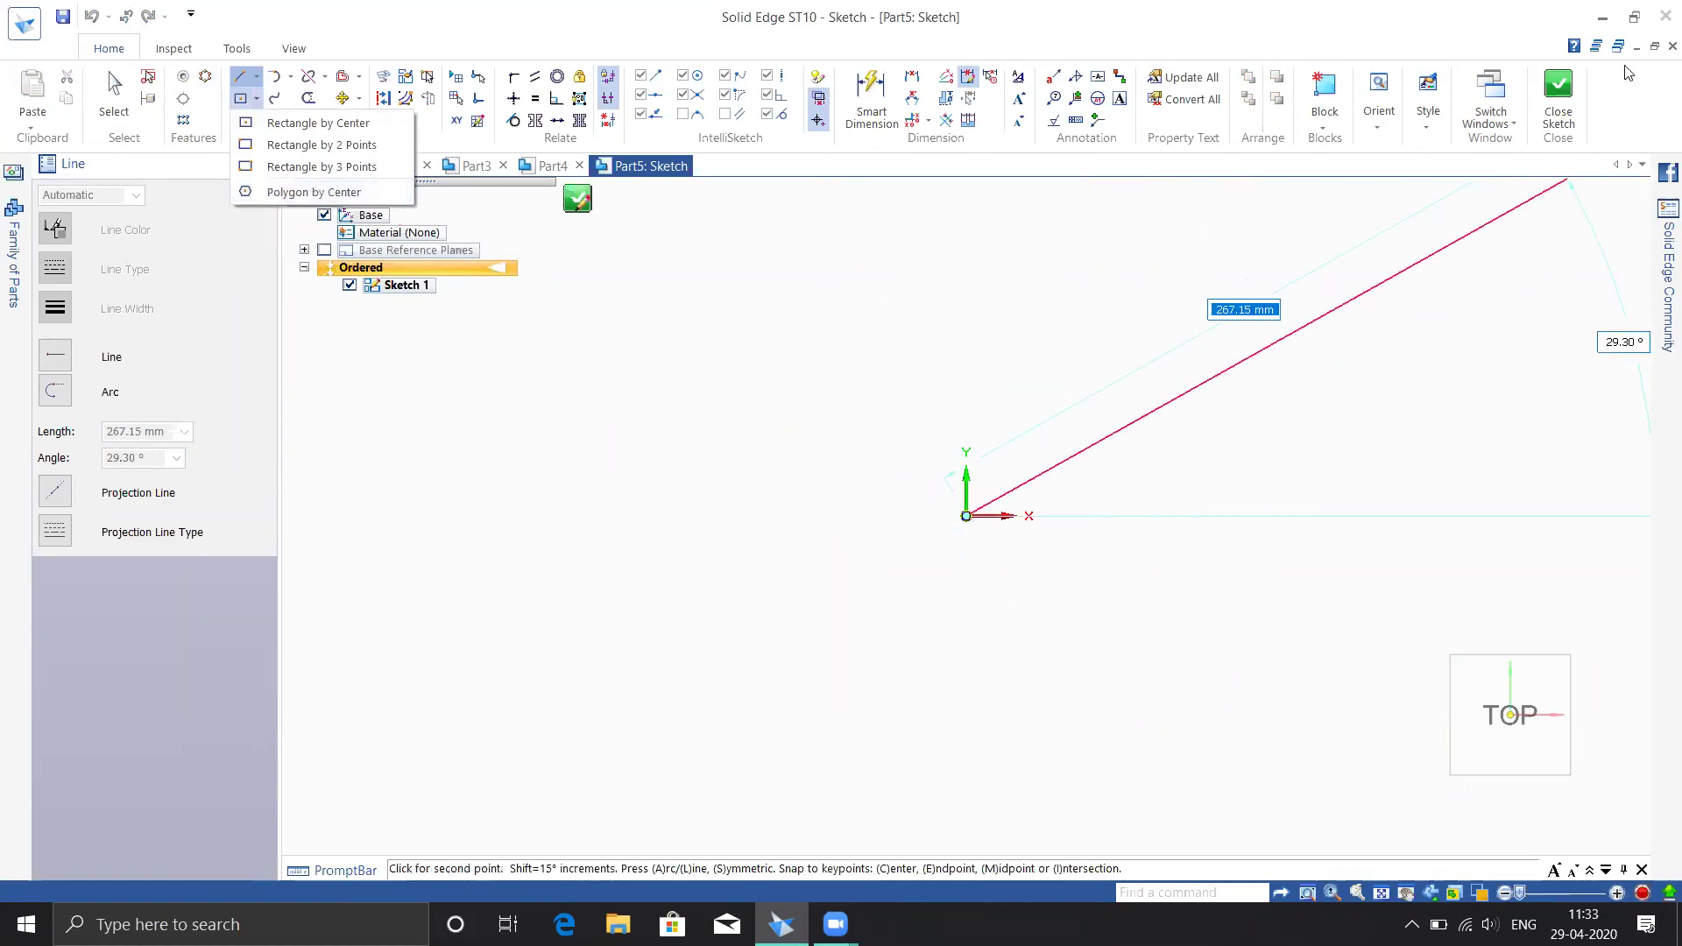
{"action": "left_click", "coordinate": [1564, 115]}
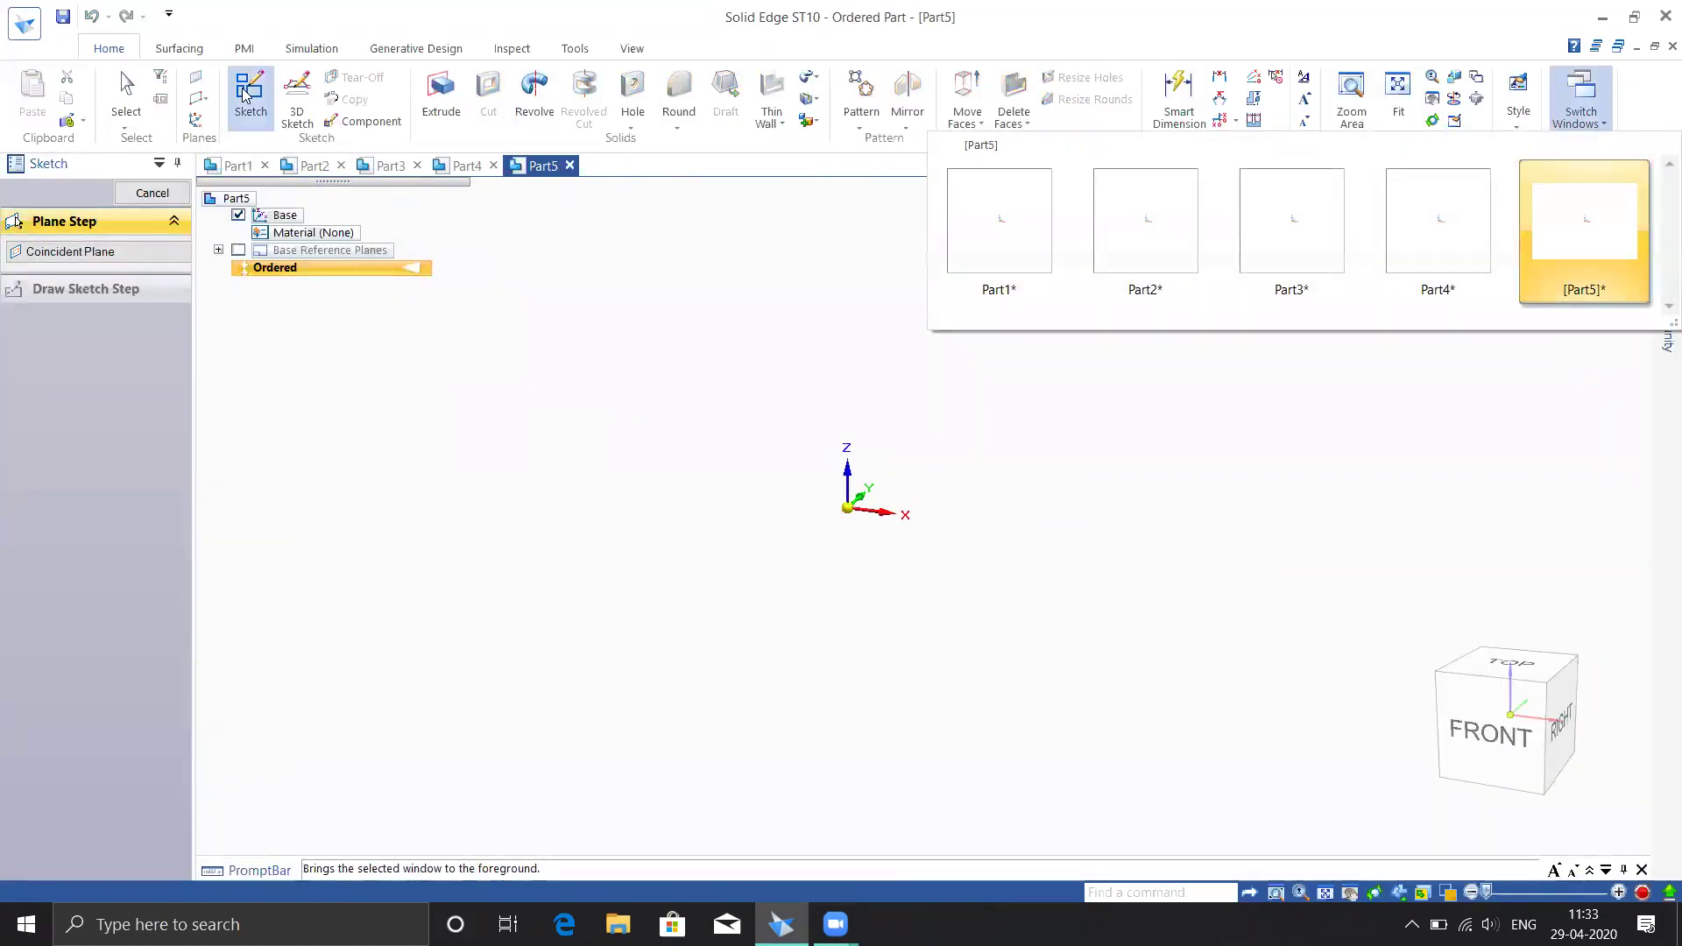
Start a sketch on the front plane and draw connected lines from the origin: a vertical about 150 mm long, a horizontal top edge and a slant-sided notch
{"action": "left_click", "coordinate": [879, 484]}
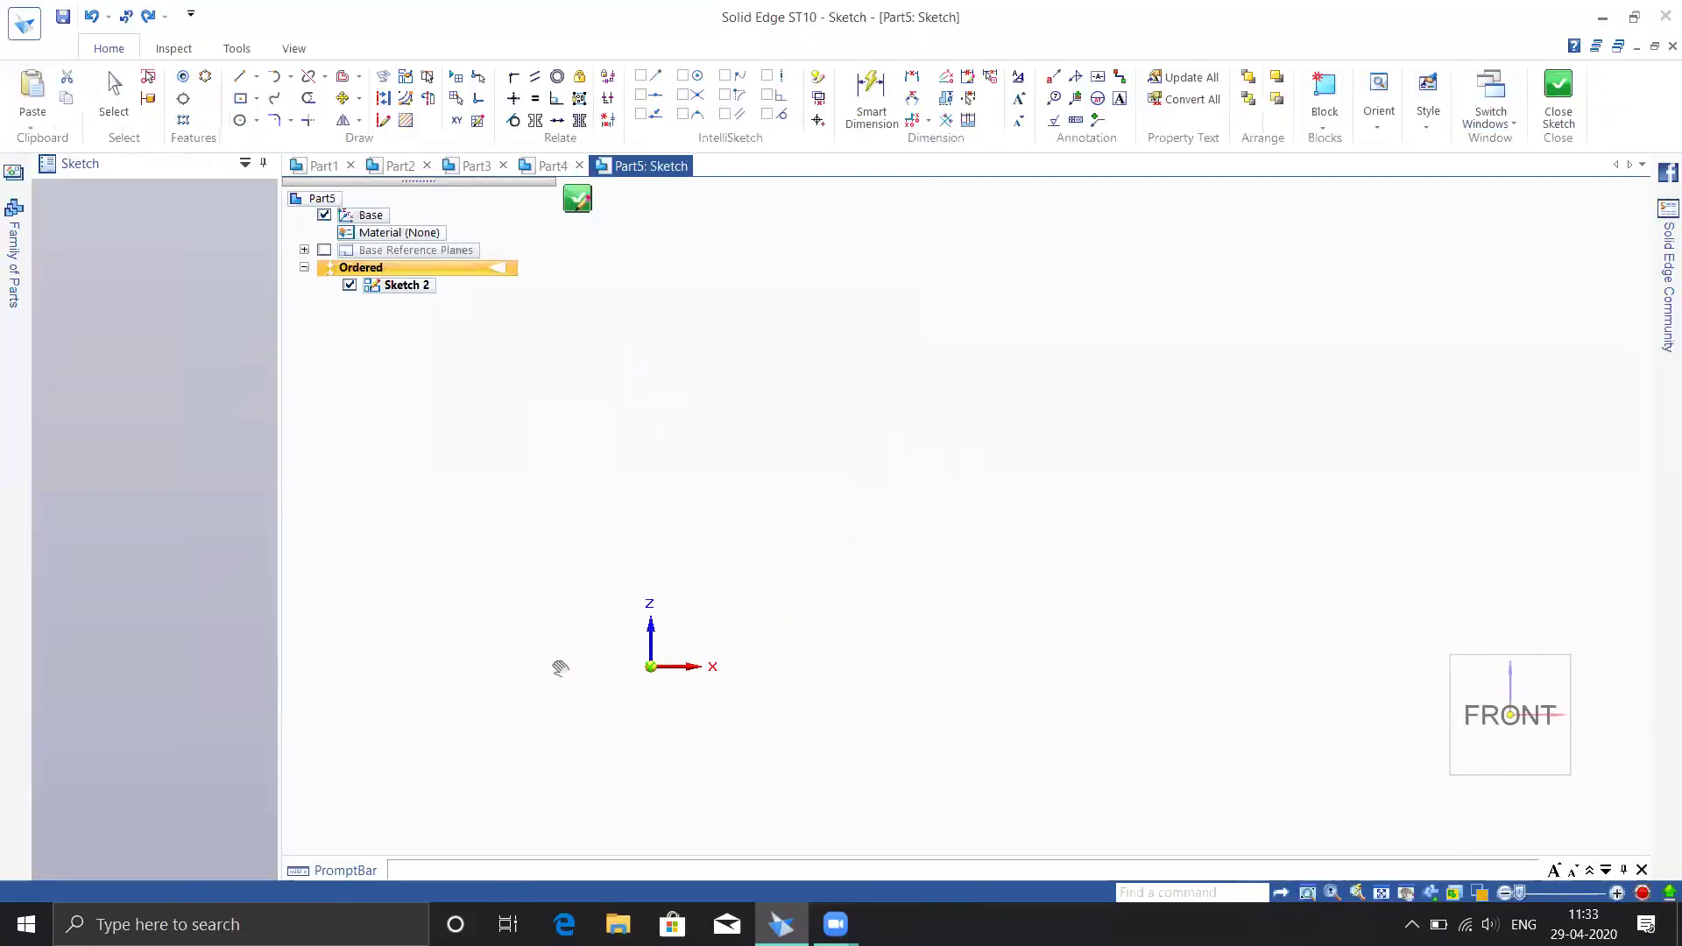
{"action": "left_click", "coordinate": [651, 666]}
{"action": "left_click", "coordinate": [651, 303]}
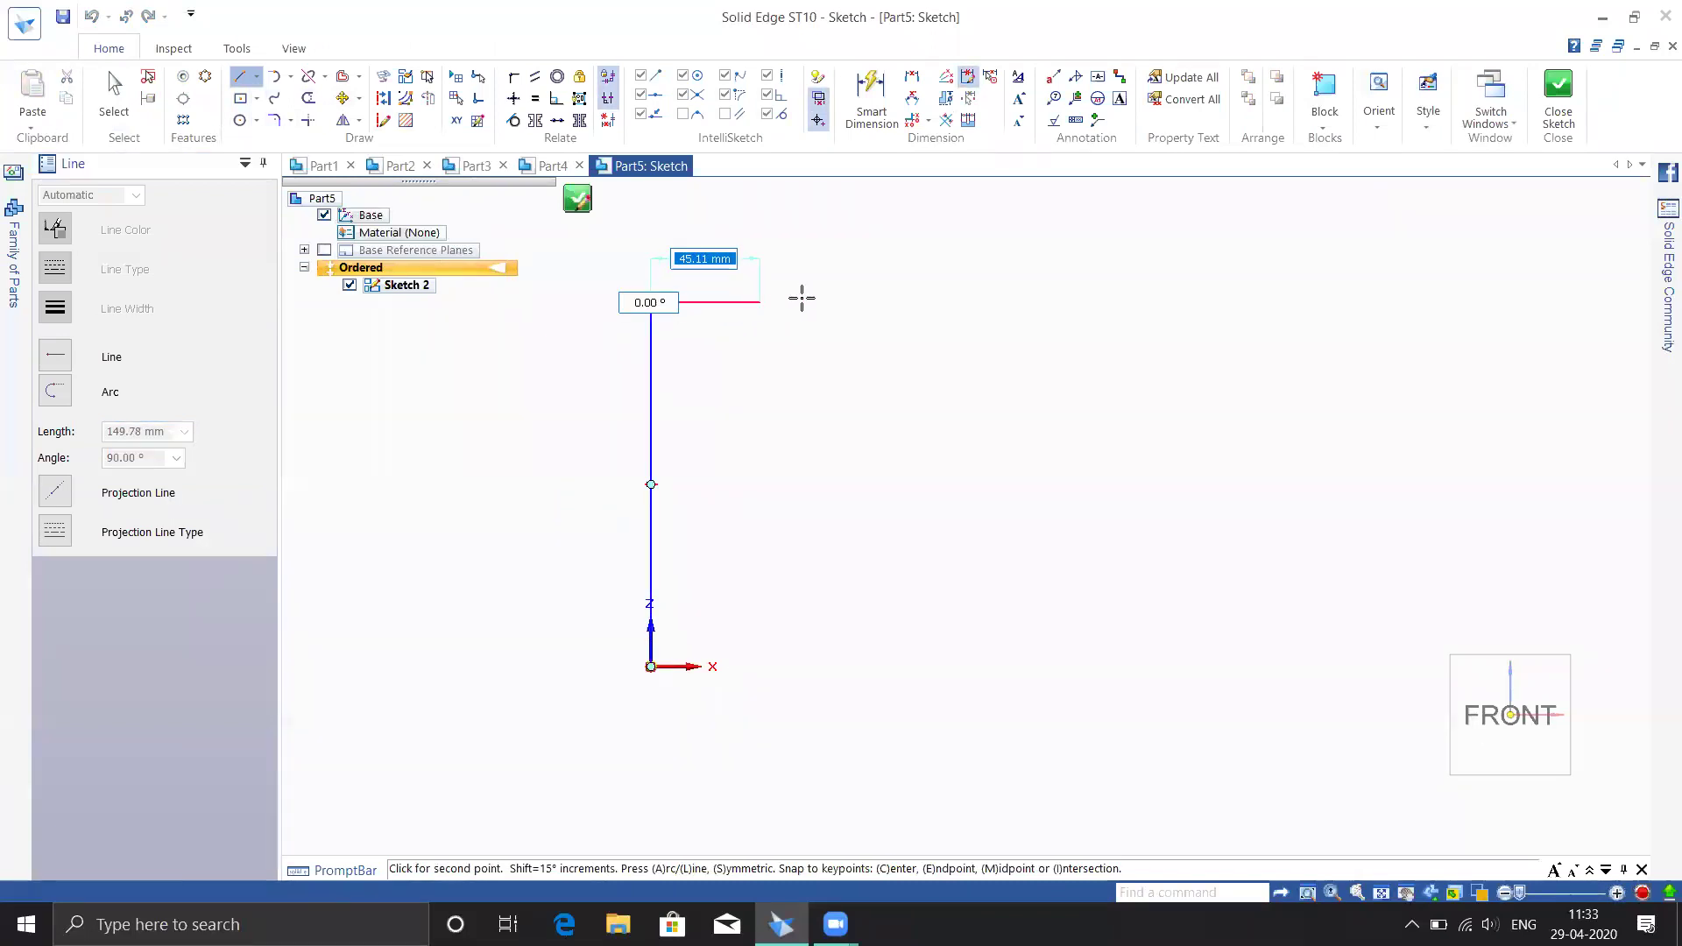
{"action": "left_click", "coordinate": [875, 302]}
{"action": "left_click", "coordinate": [897, 418]}
{"action": "left_click", "coordinate": [1155, 419]}
{"action": "left_click", "coordinate": [1265, 210]}
Continue the profile with a nearly level top, a vertical side, a bevelled lower corner and a base line closing at the origin, and finish the sketch
{"action": "left_click", "coordinate": [1458, 217]}
{"action": "left_click", "coordinate": [1457, 561]}
{"action": "left_click", "coordinate": [1269, 667]}
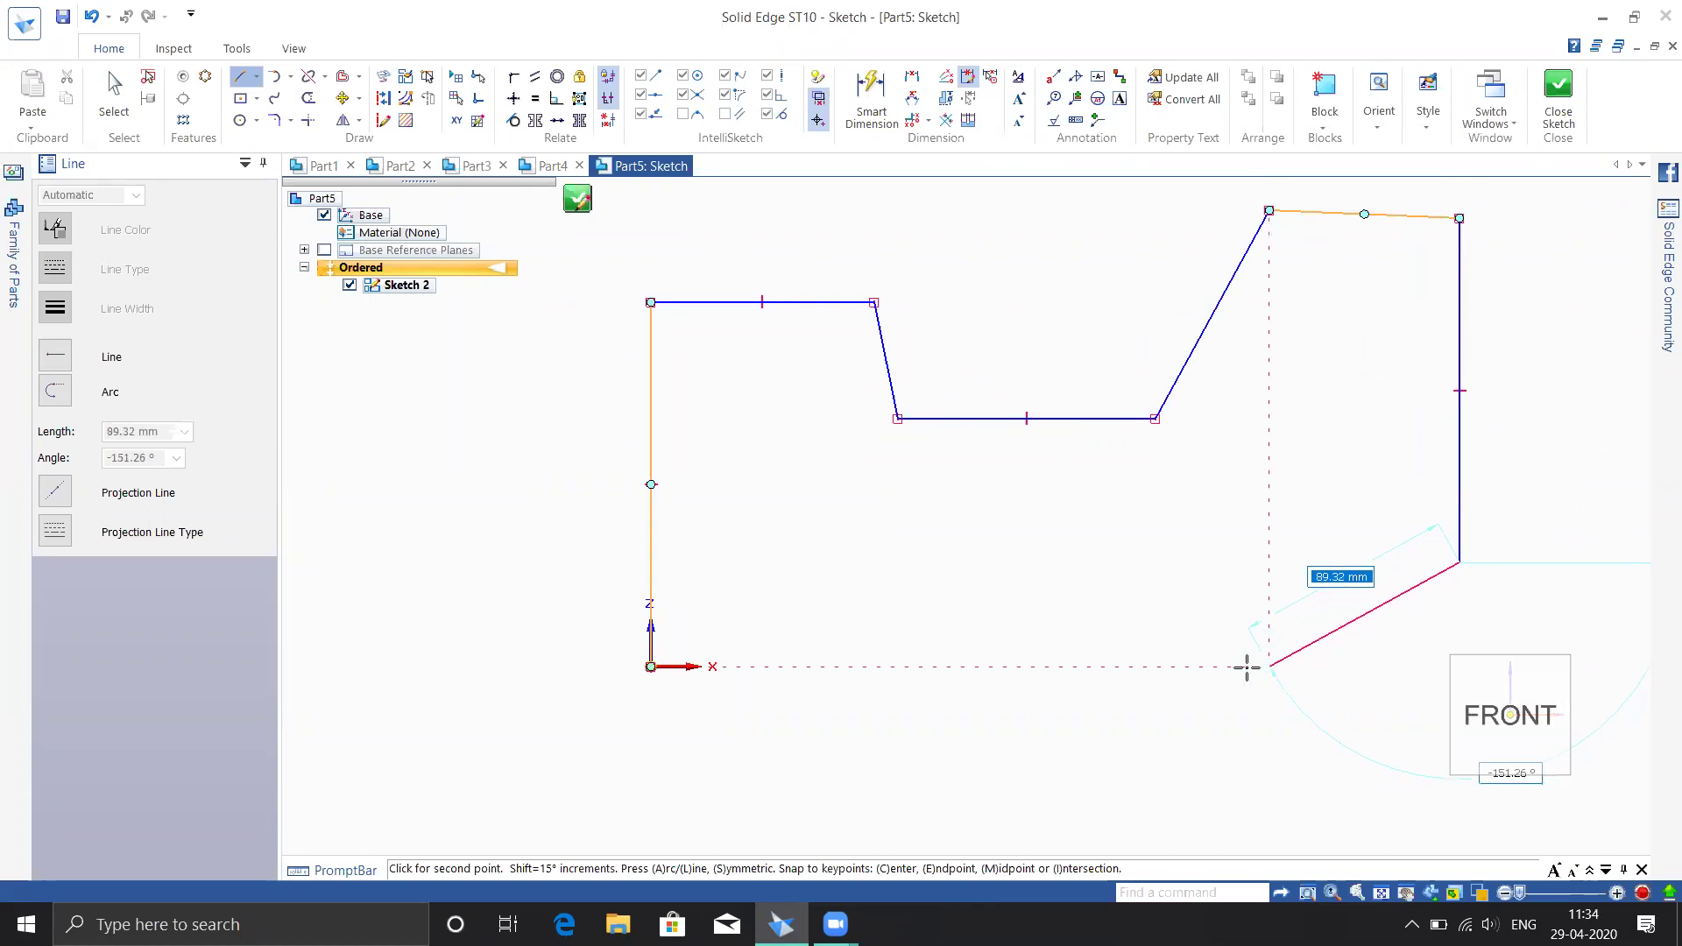
{"action": "left_click", "coordinate": [693, 760]}
{"action": "key", "text": "Escape"}
{"action": "left_click", "coordinate": [1539, 127]}
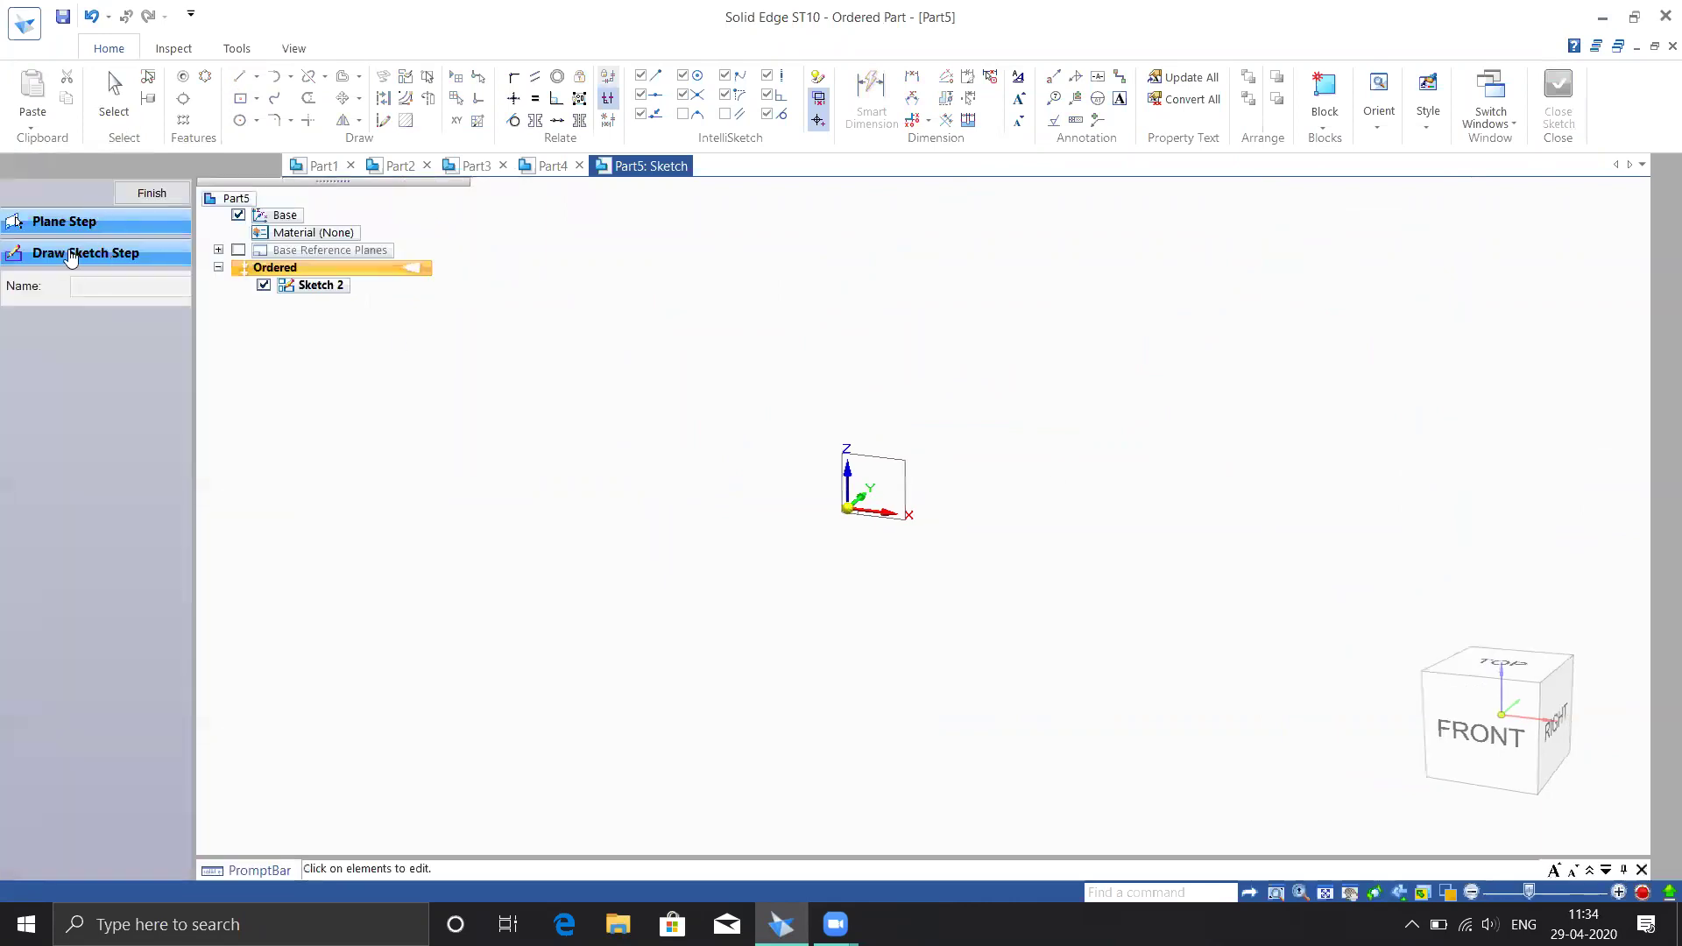
{"action": "mouse_move", "coordinate": [969, 561]}
{"action": "middle_mouse_down"}
{"action": "mouse_move", "coordinate": [954, 608]}
{"action": "mouse_move", "coordinate": [909, 612]}
{"action": "mouse_move", "coordinate": [871, 580]}
{"action": "middle_mouse_up"}
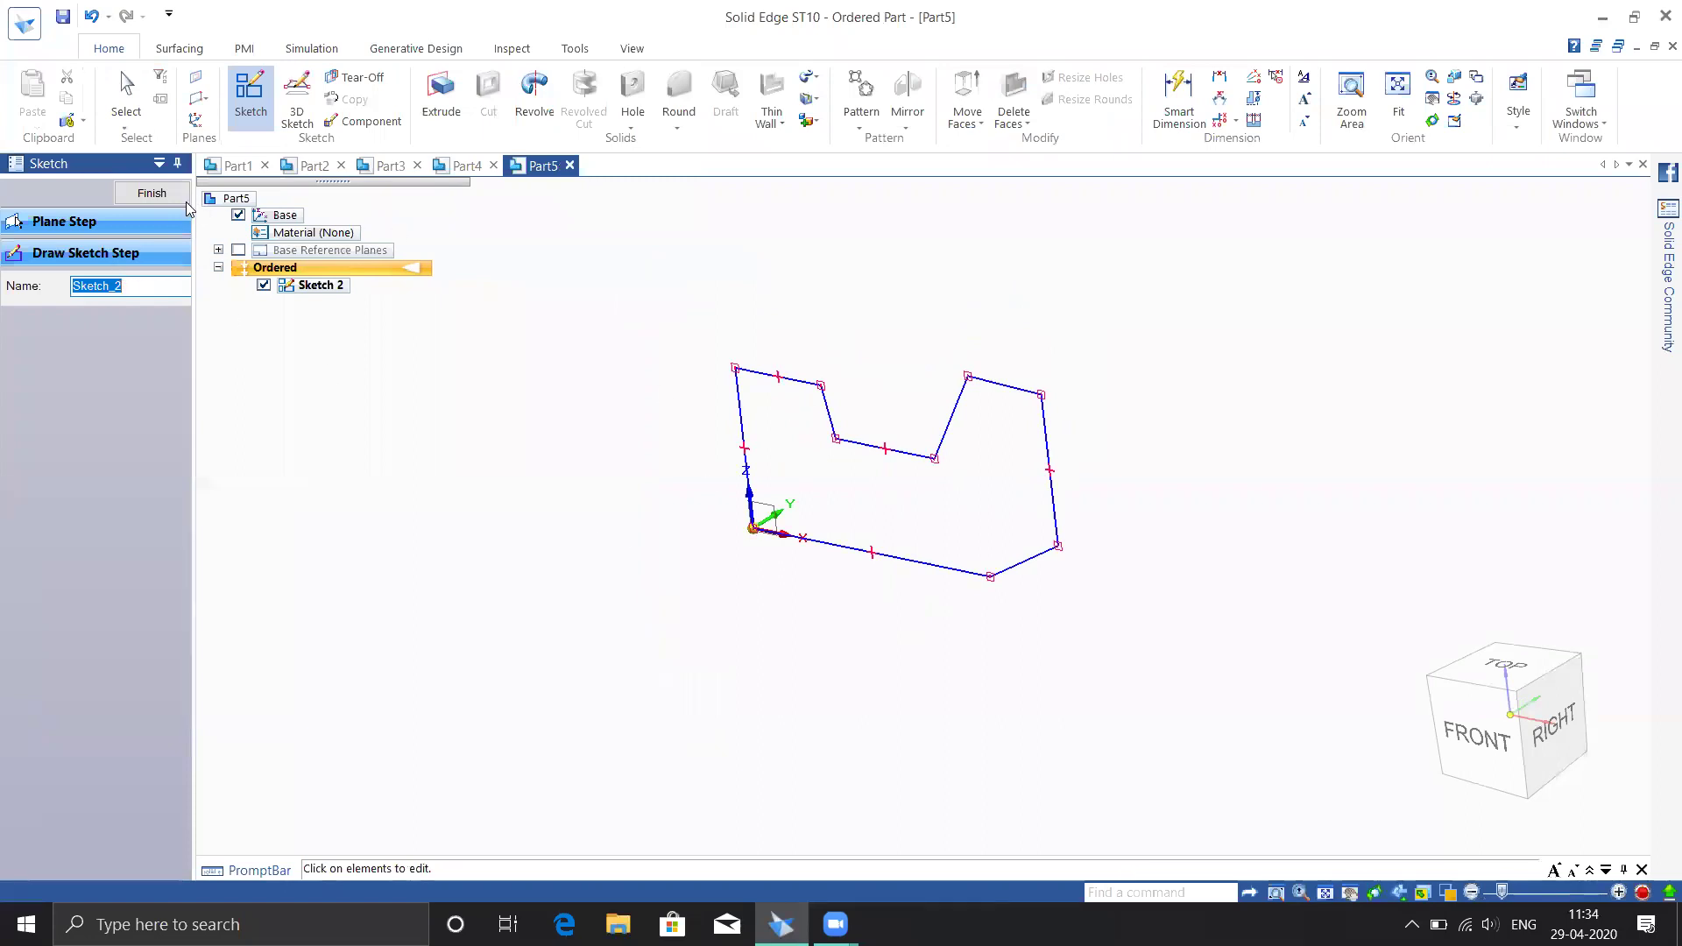
{"action": "left_click", "coordinate": [162, 198]}
Extrude the closed notched profile symmetrically about its sketch plane to a total distance of 200 mm
{"action": "left_click", "coordinate": [441, 96]}
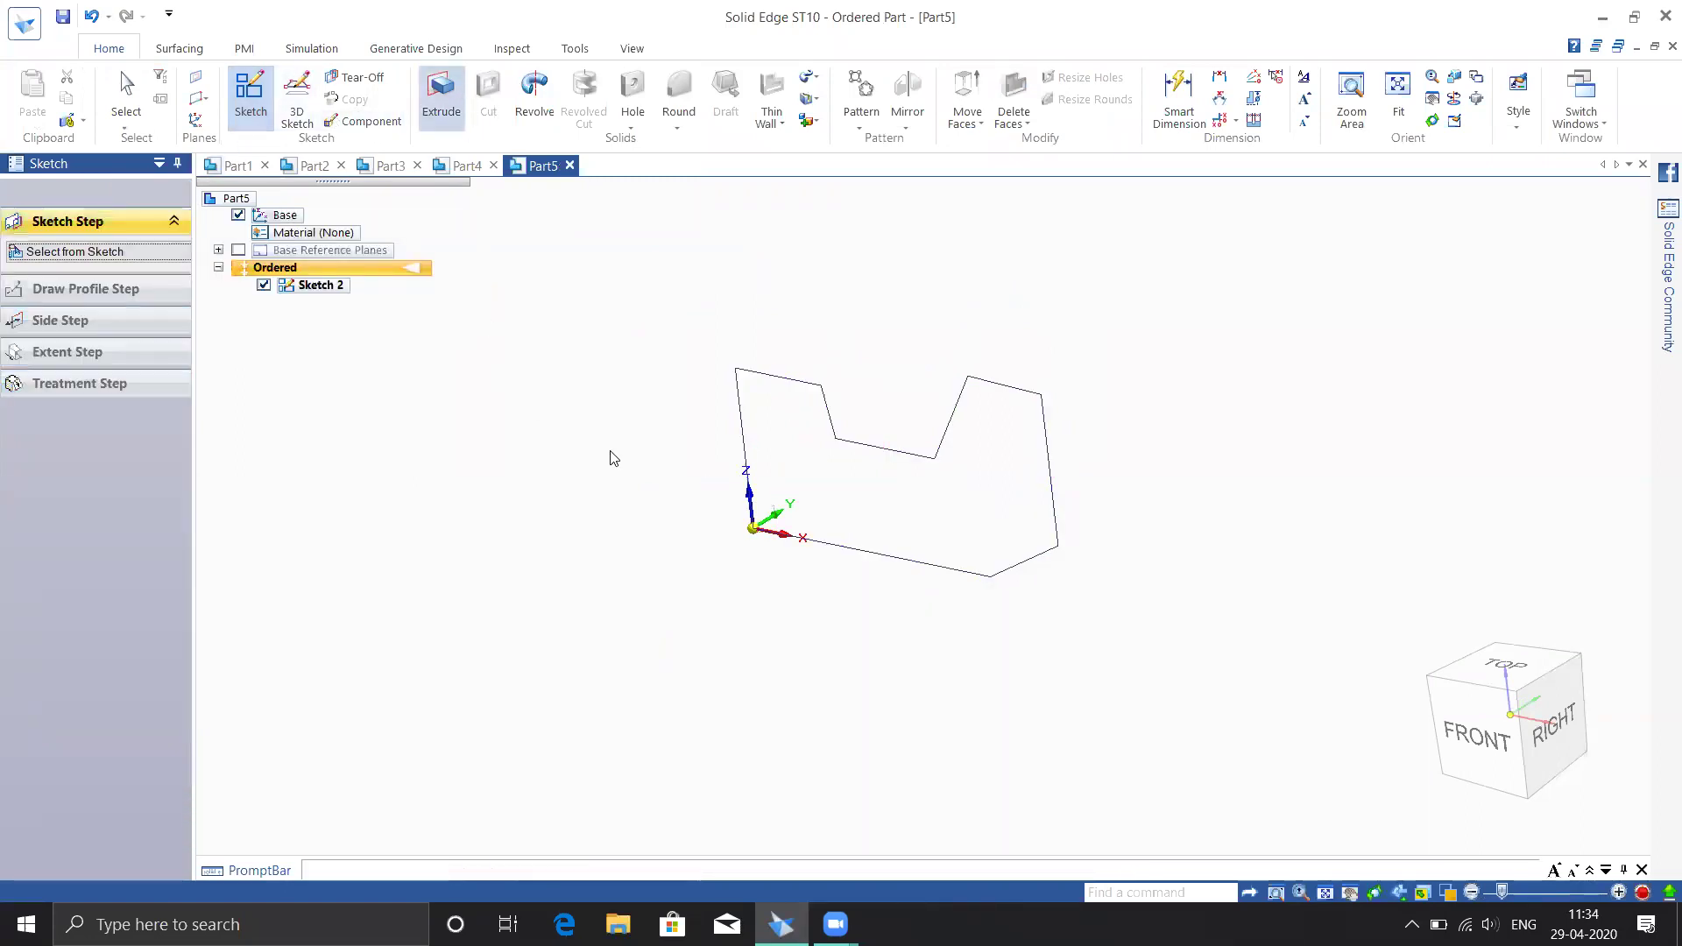
{"action": "left_click", "coordinate": [742, 412]}
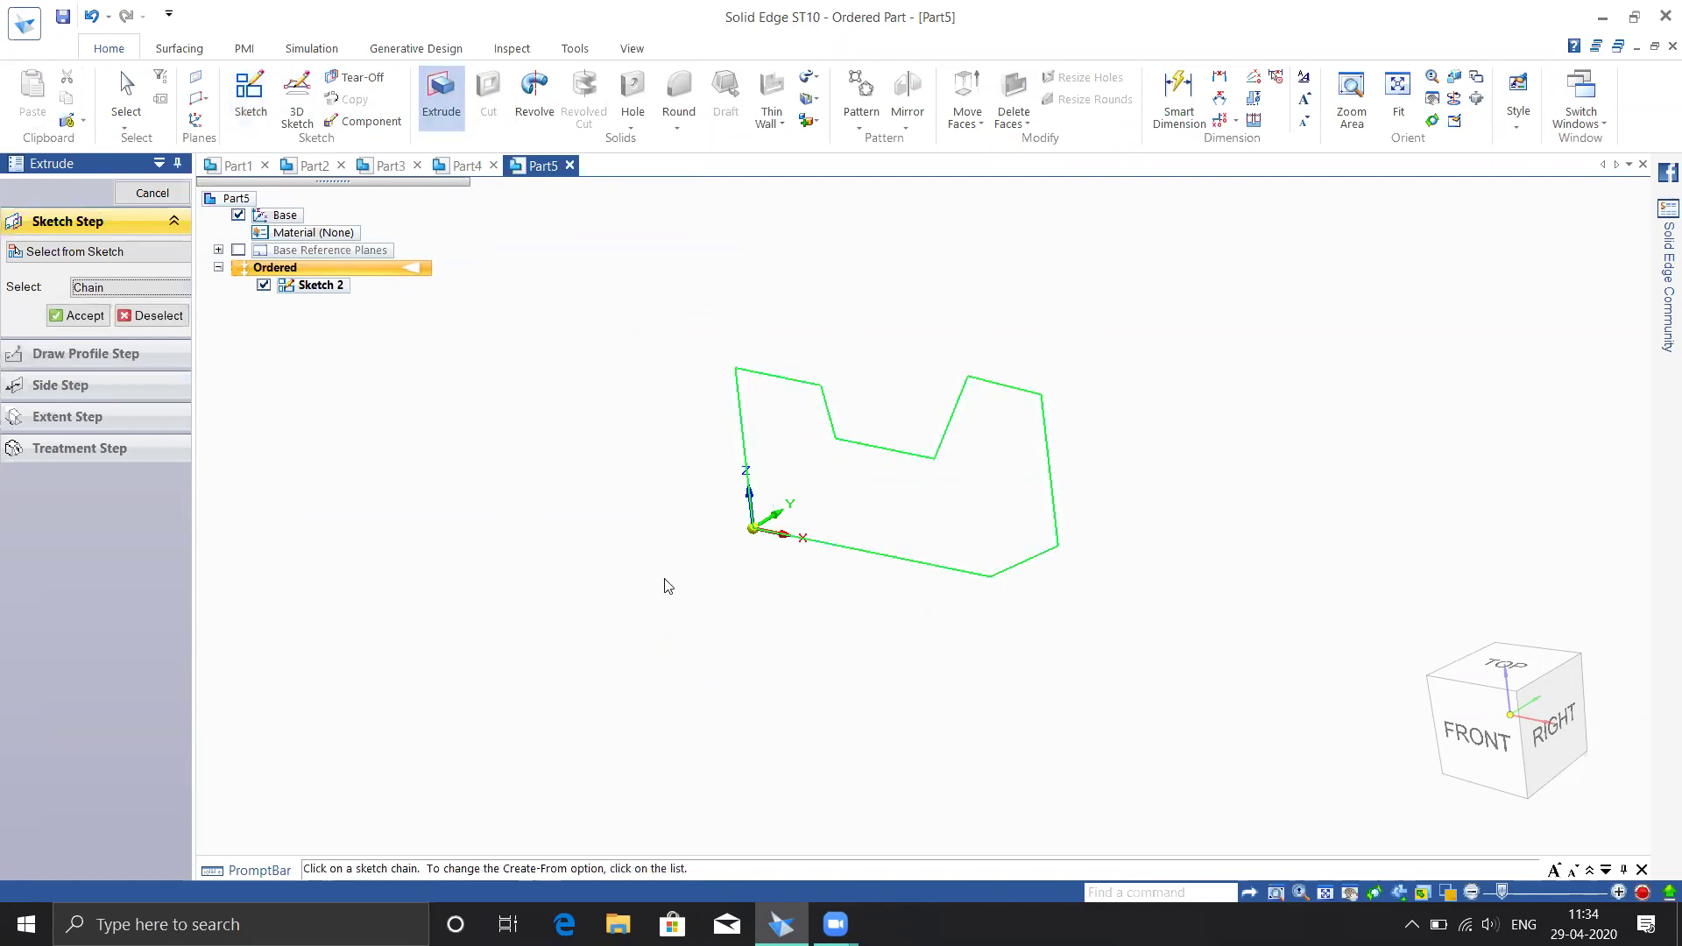
{"action": "key", "text": "Return"}
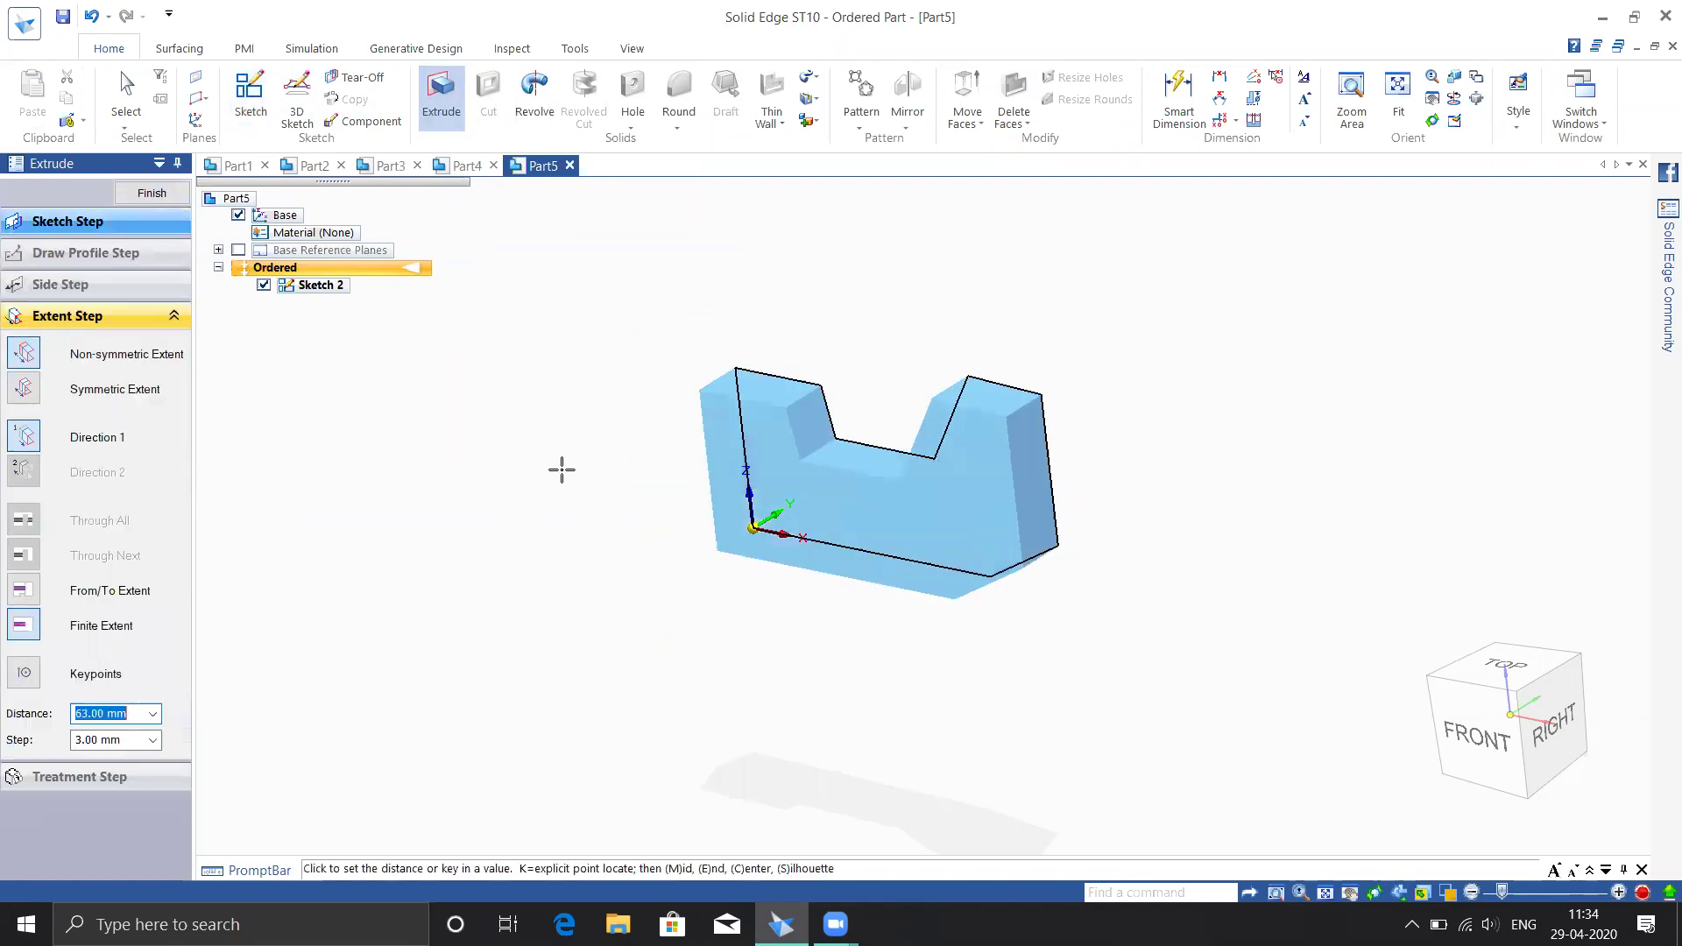
{"action": "left_click", "coordinate": [23, 388]}
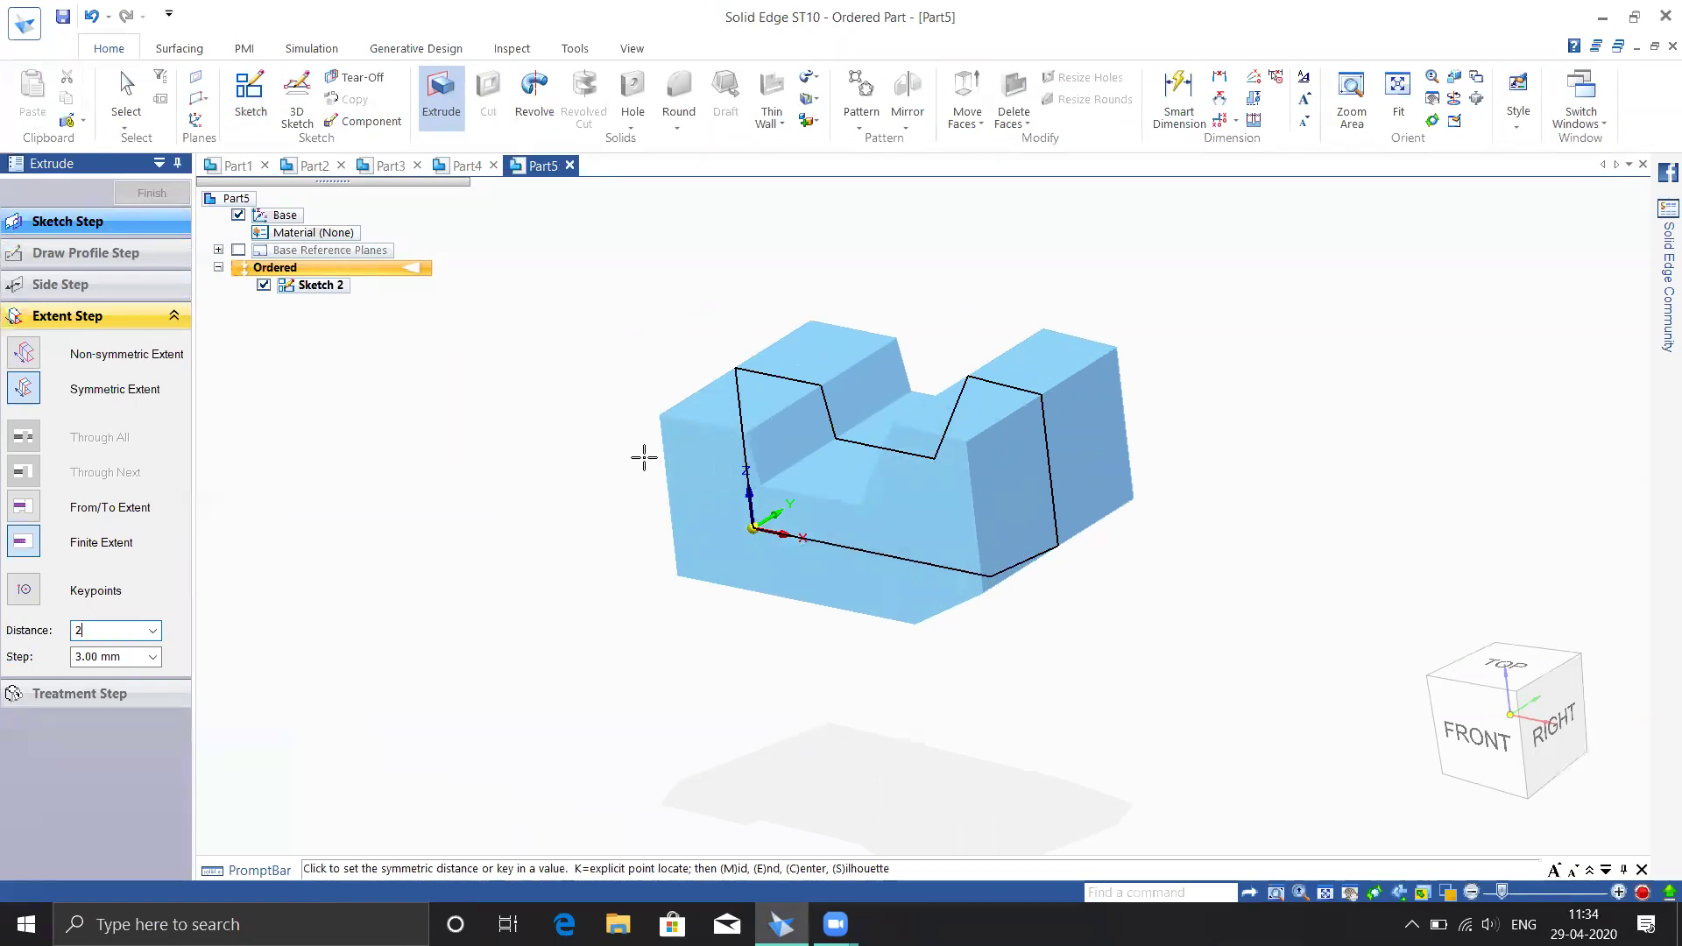
{"action": "key", "text": "Return"}
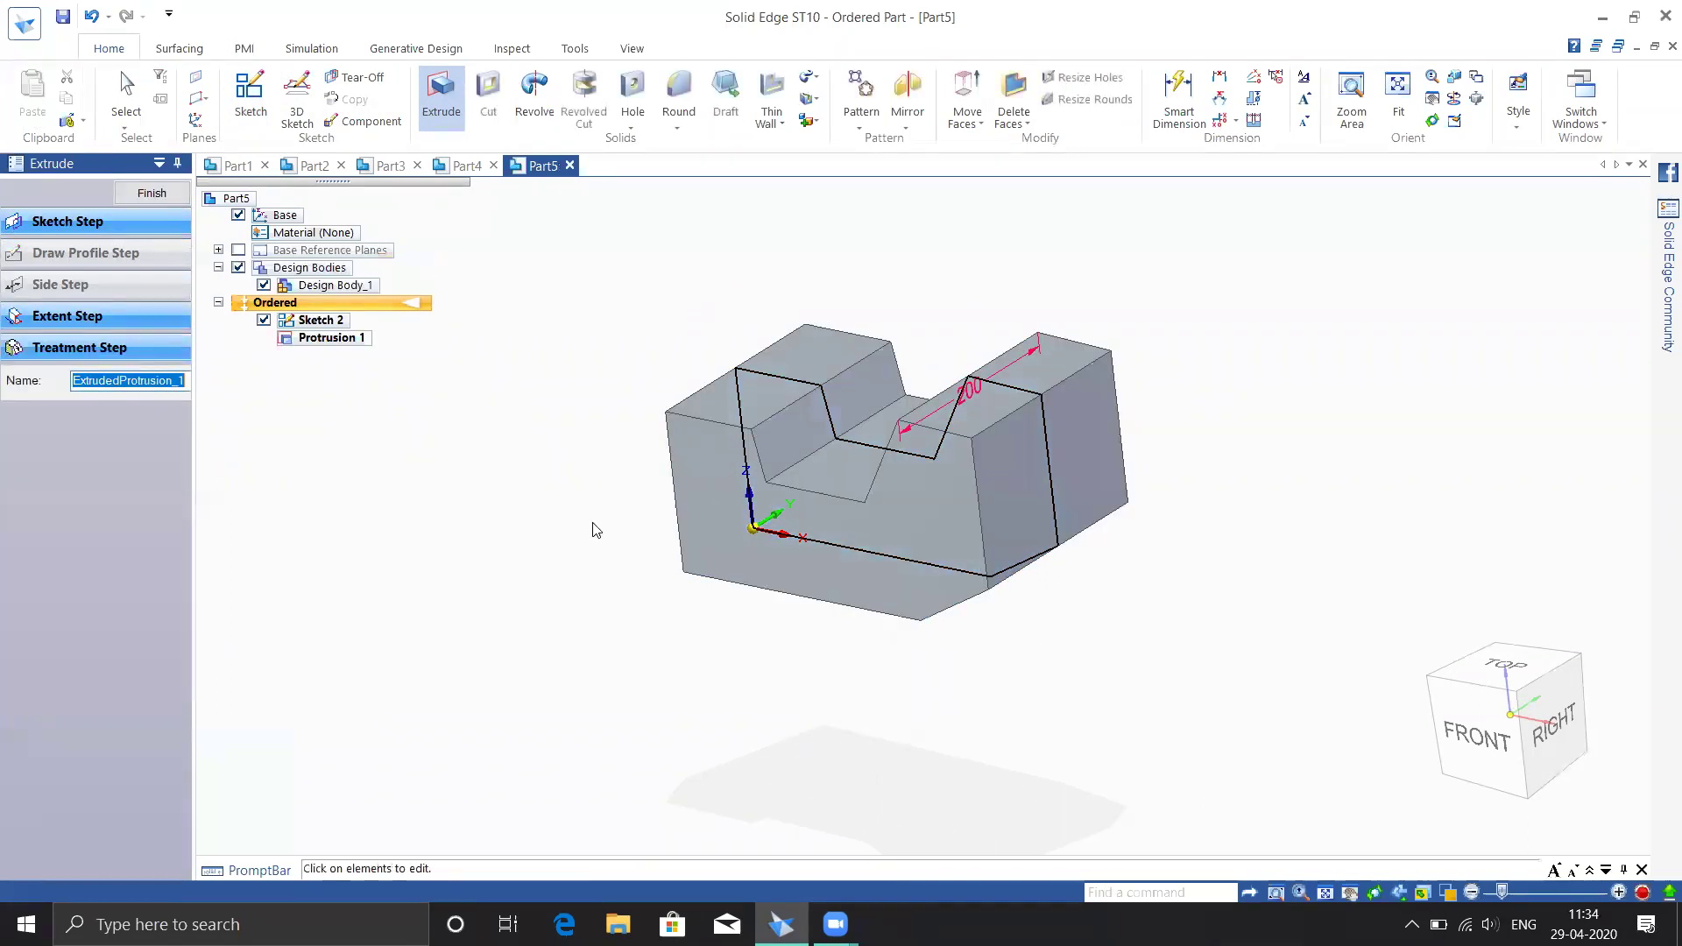
{"action": "key", "text": "Escape"}
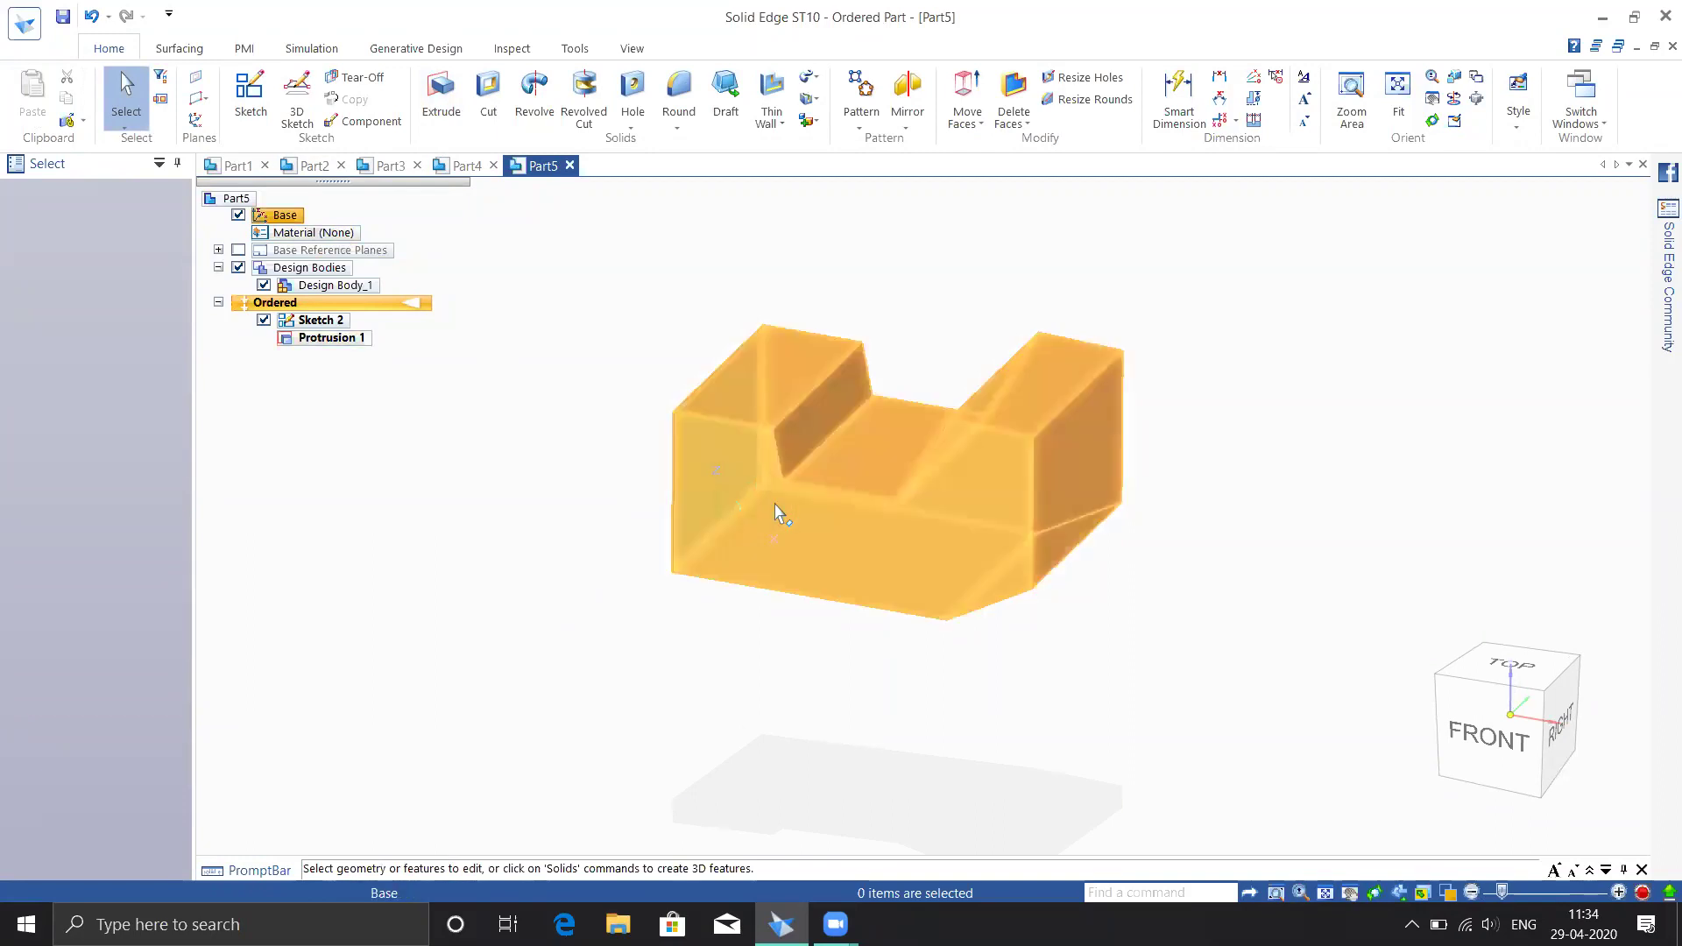
Create a reference plane parallel to the block's vertical end face on the positive X side, offset 50 mm outward
{"action": "middle_click_drag", "start_coordinate": [792, 647], "coordinate": [792, 638]}
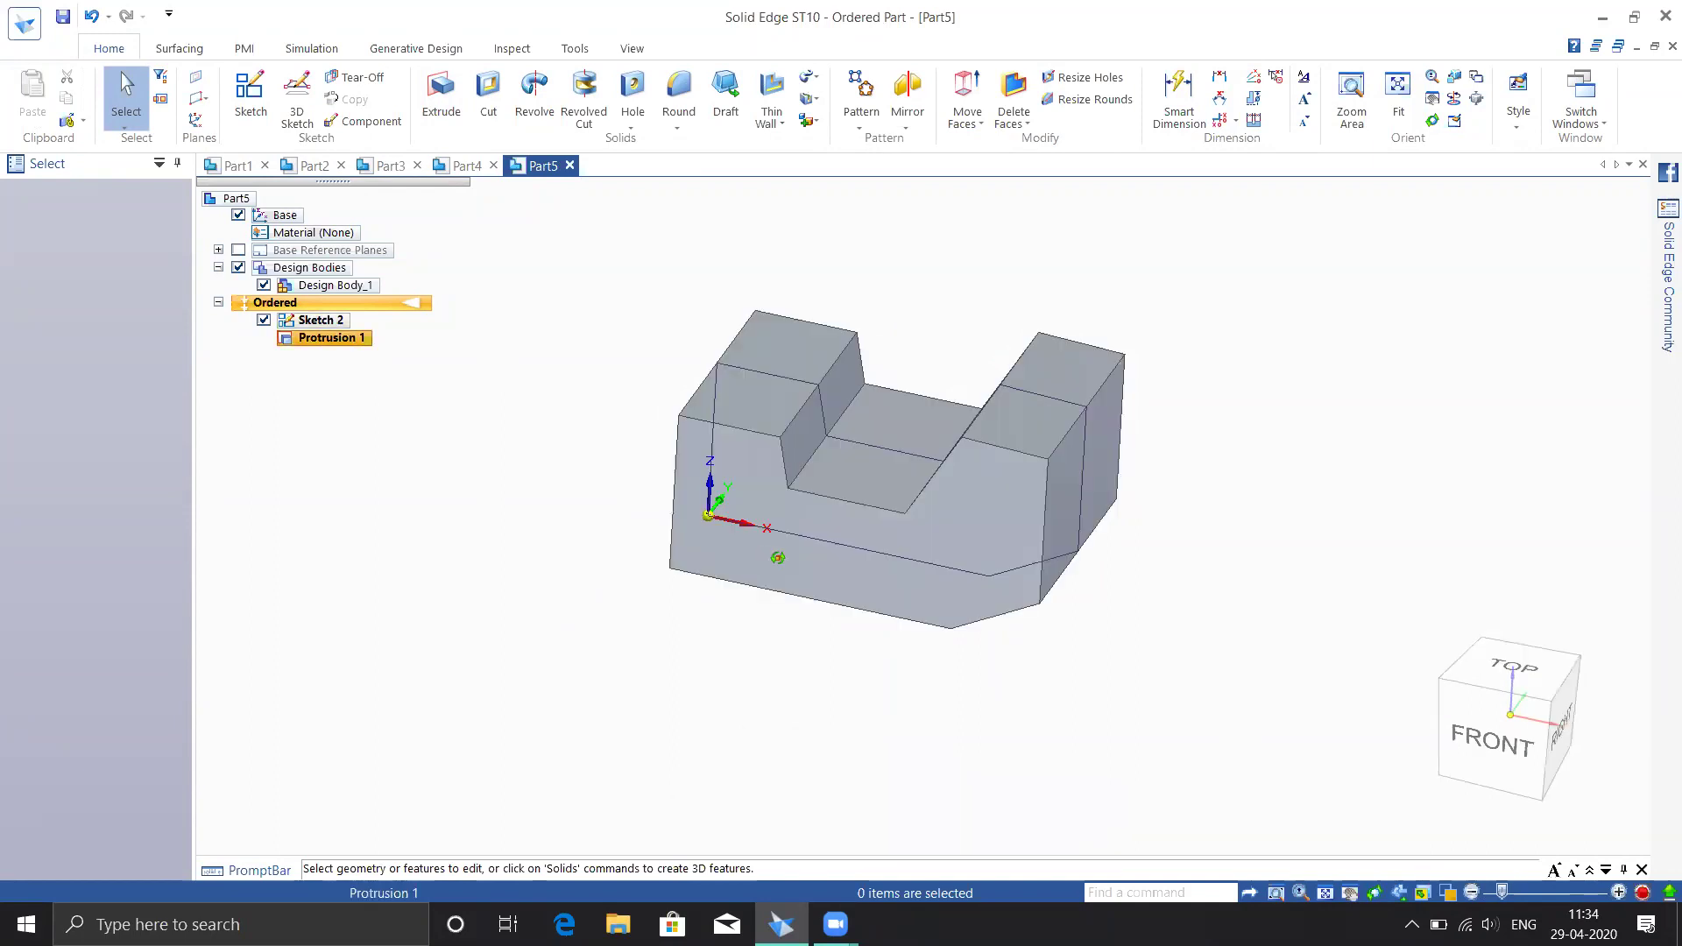
{"action": "left_click", "coordinate": [200, 98]}
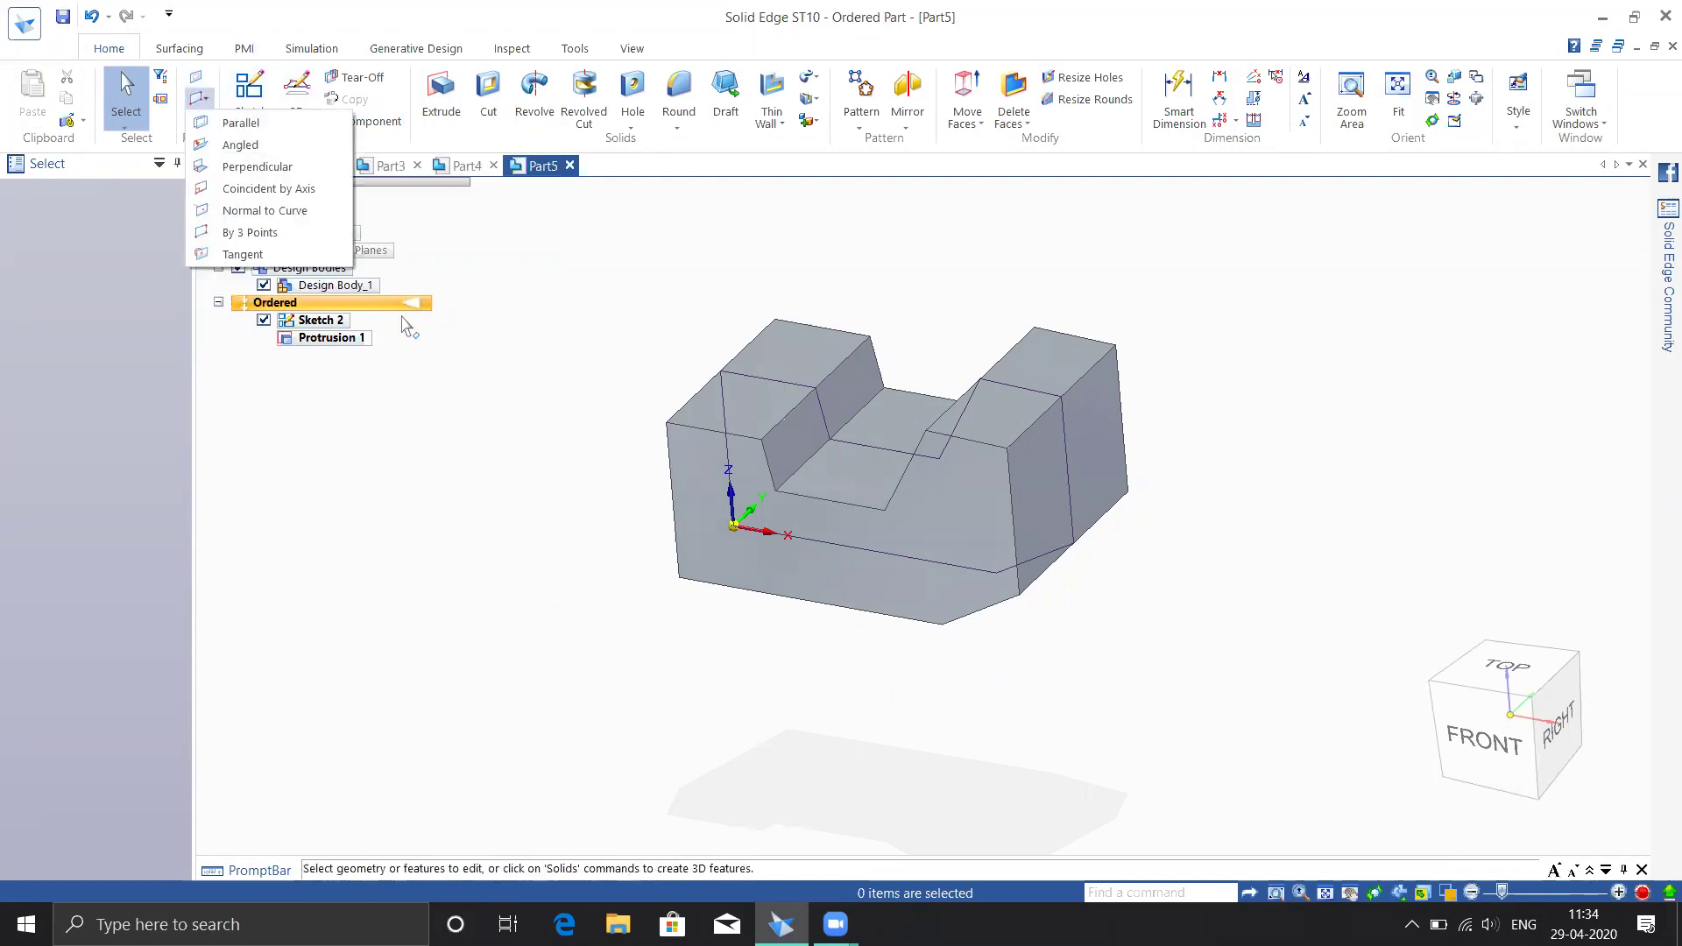
{"action": "left_click", "coordinate": [507, 281]}
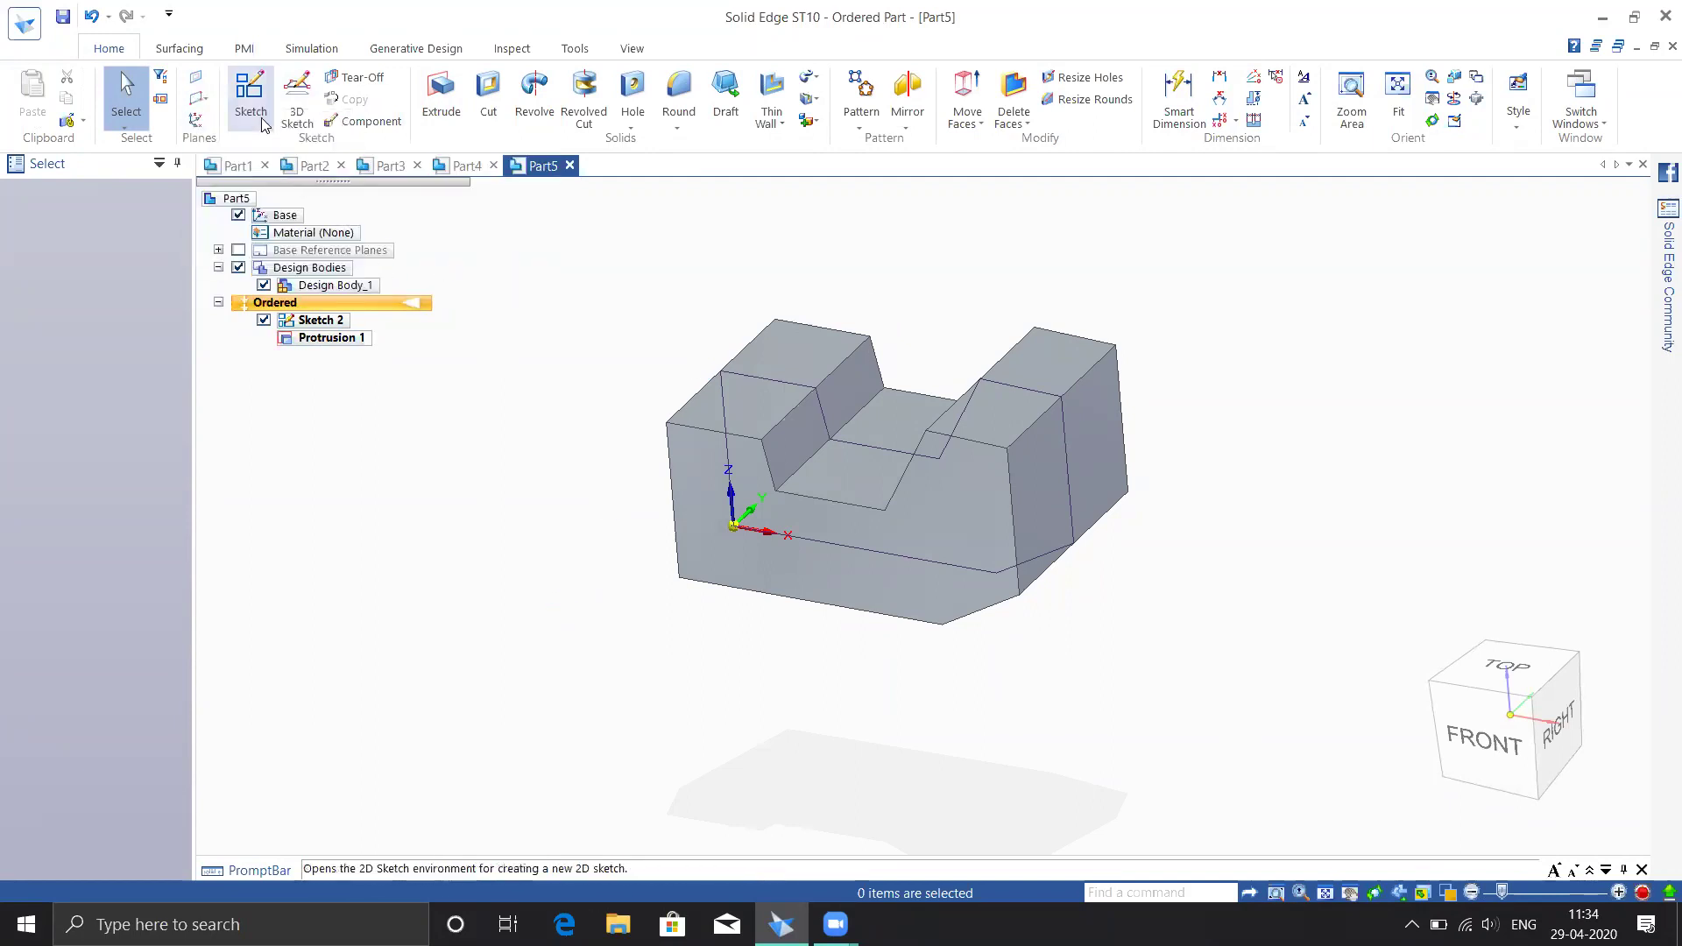
{"action": "left_click", "coordinate": [200, 98]}
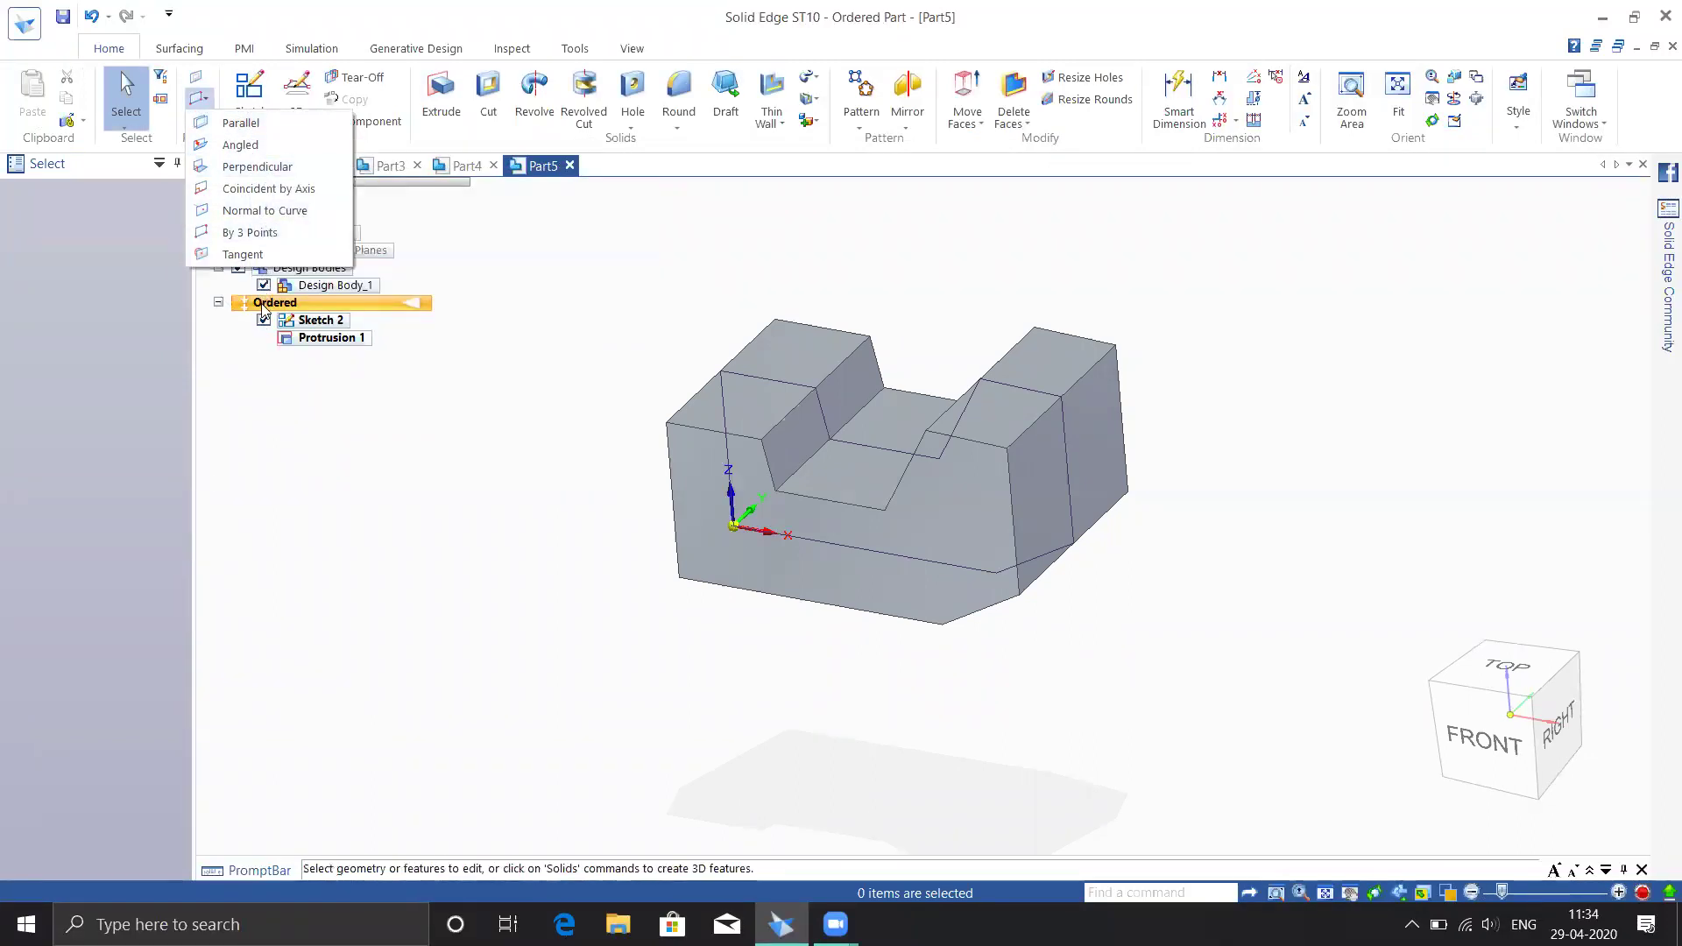
{"action": "left_click", "coordinate": [239, 124]}
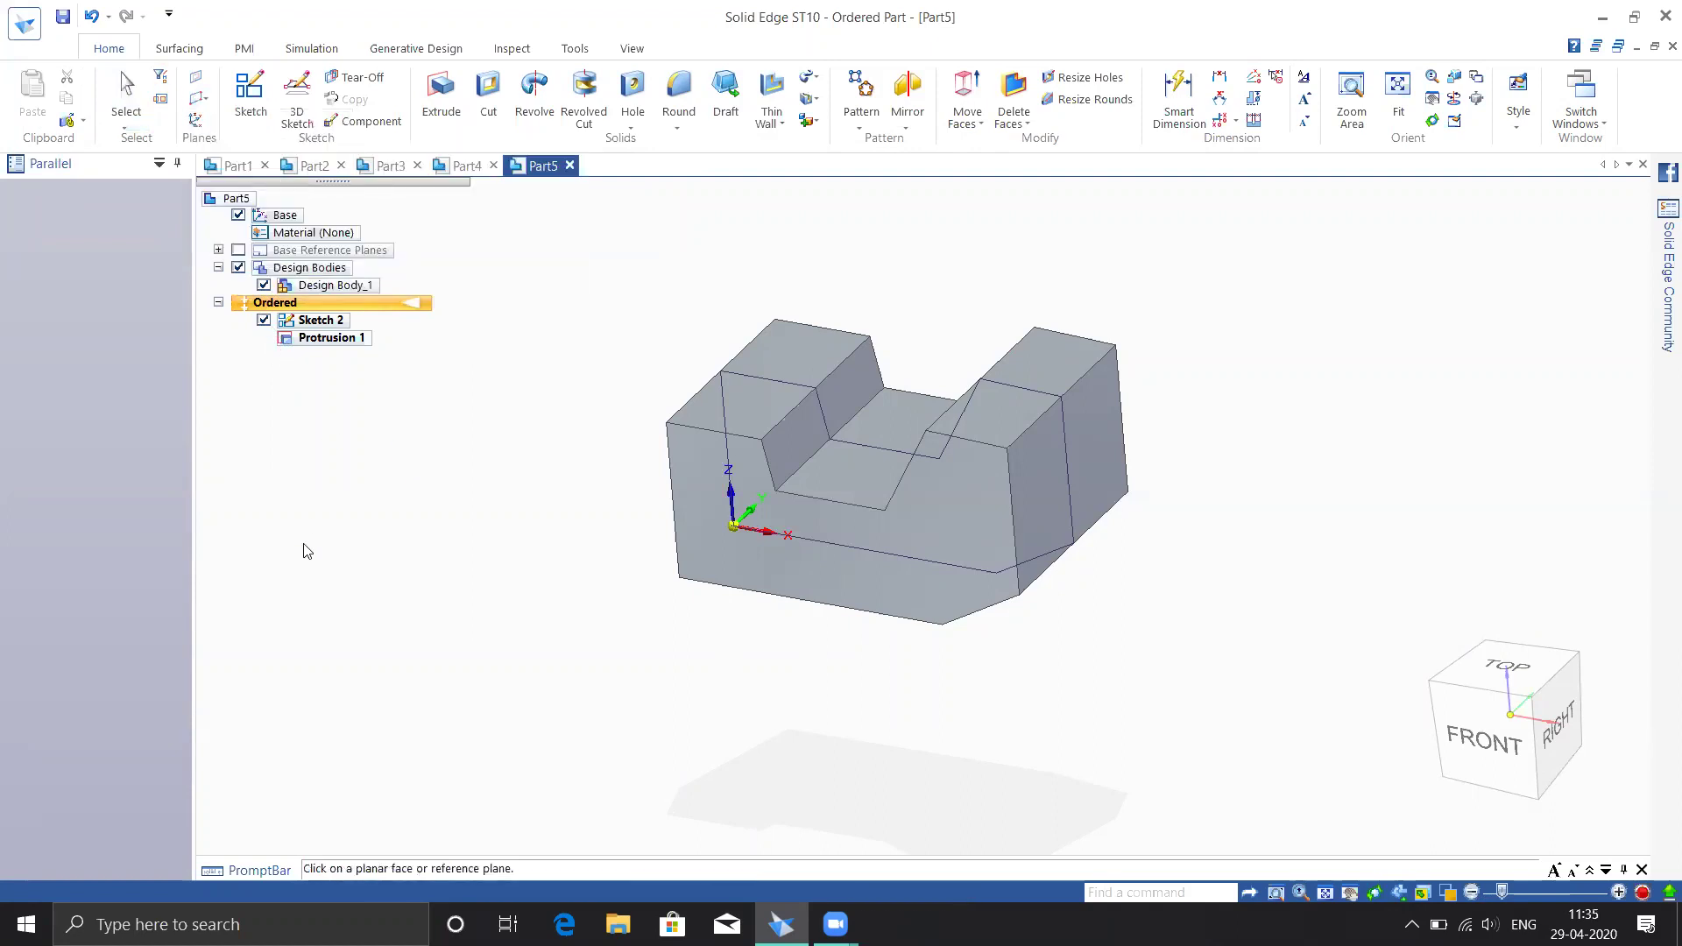
{"action": "left_click", "coordinate": [1039, 483]}
{"action": "middle_click_drag", "start_coordinate": [1168, 537], "coordinate": [1220, 492]}
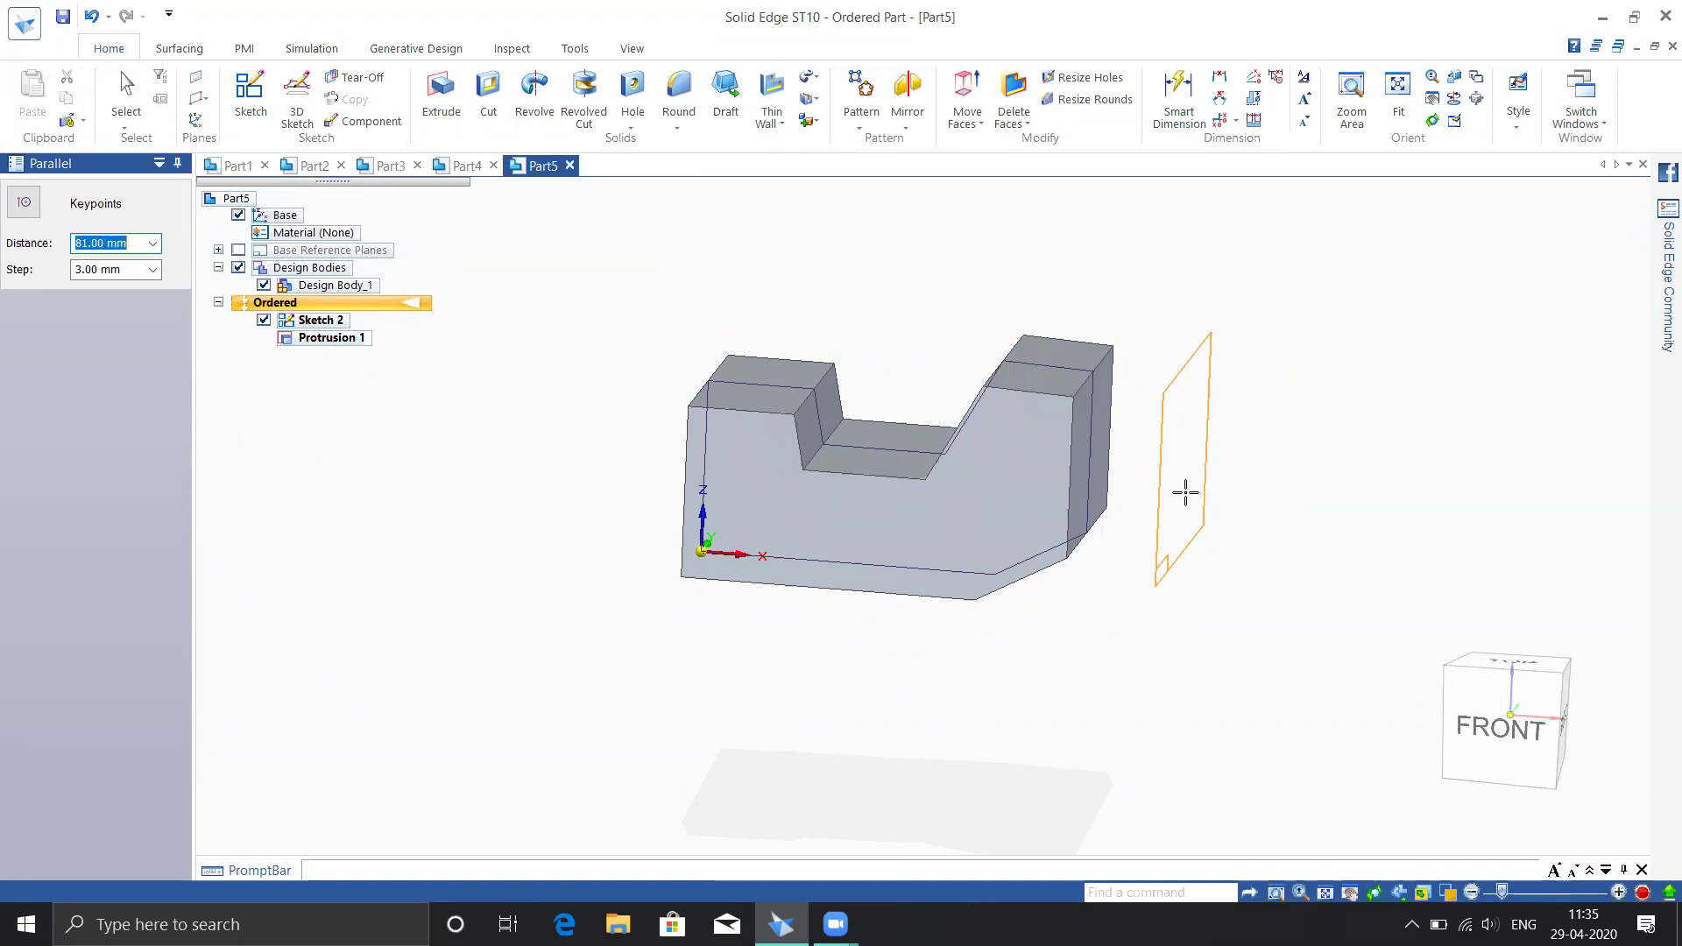
{"action": "key", "text": "Tab"}
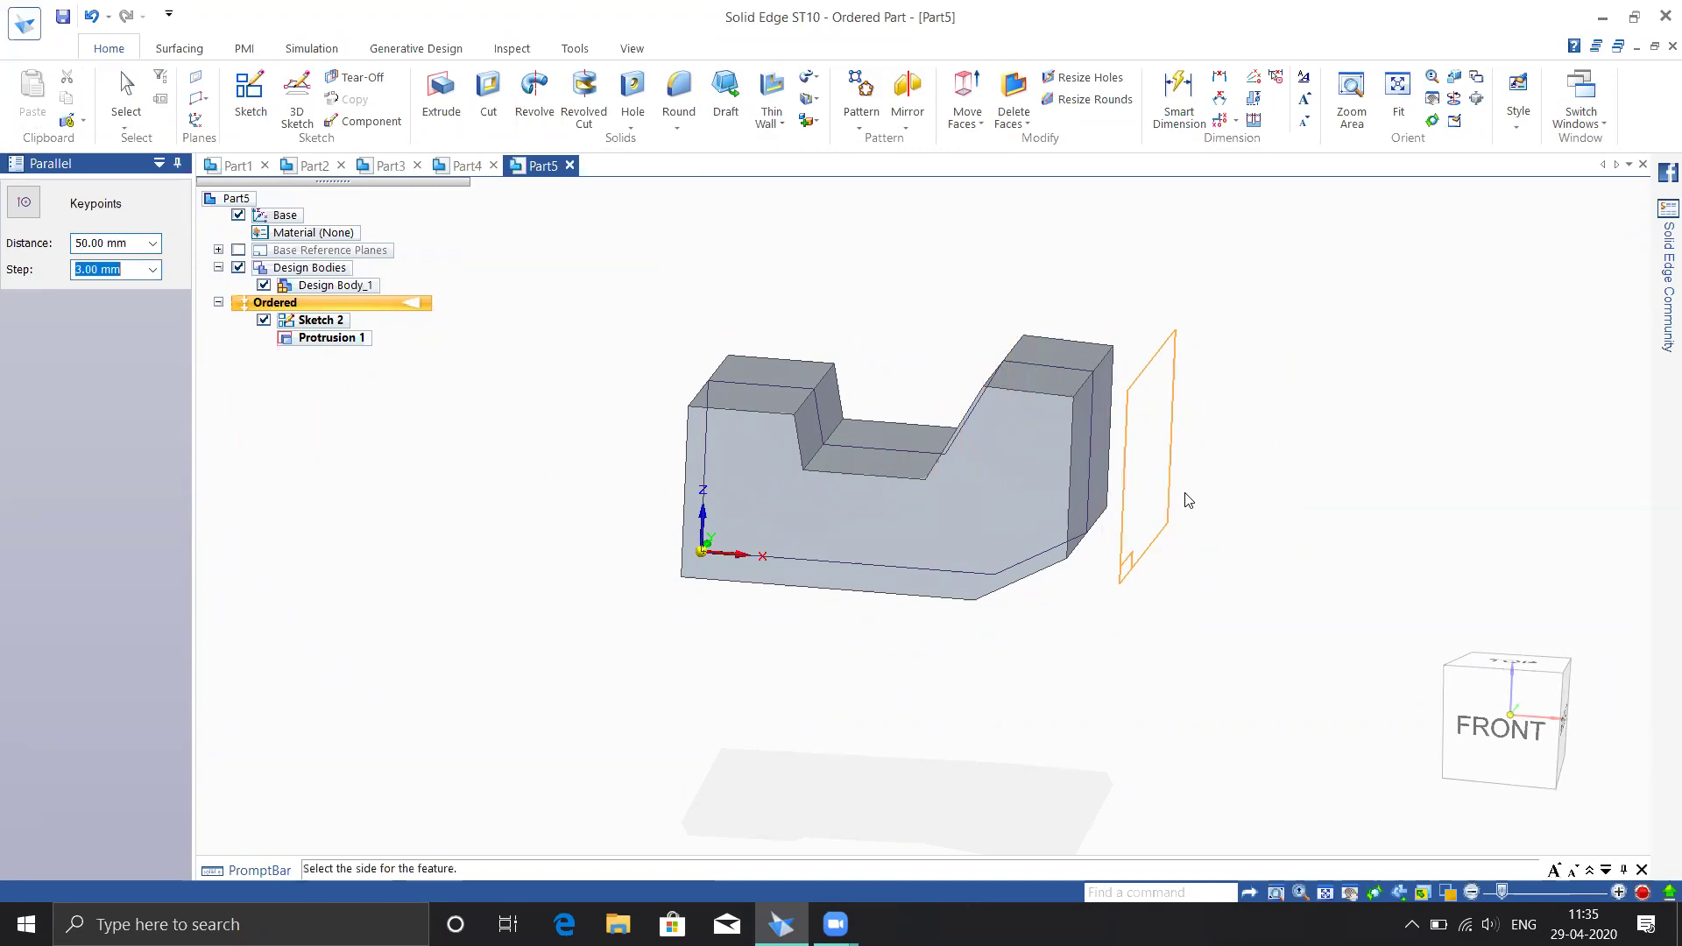
{"action": "left_click", "coordinate": [1188, 499]}
{"action": "middle_click_drag", "start_coordinate": [1190, 496], "coordinate": [1191, 579]}
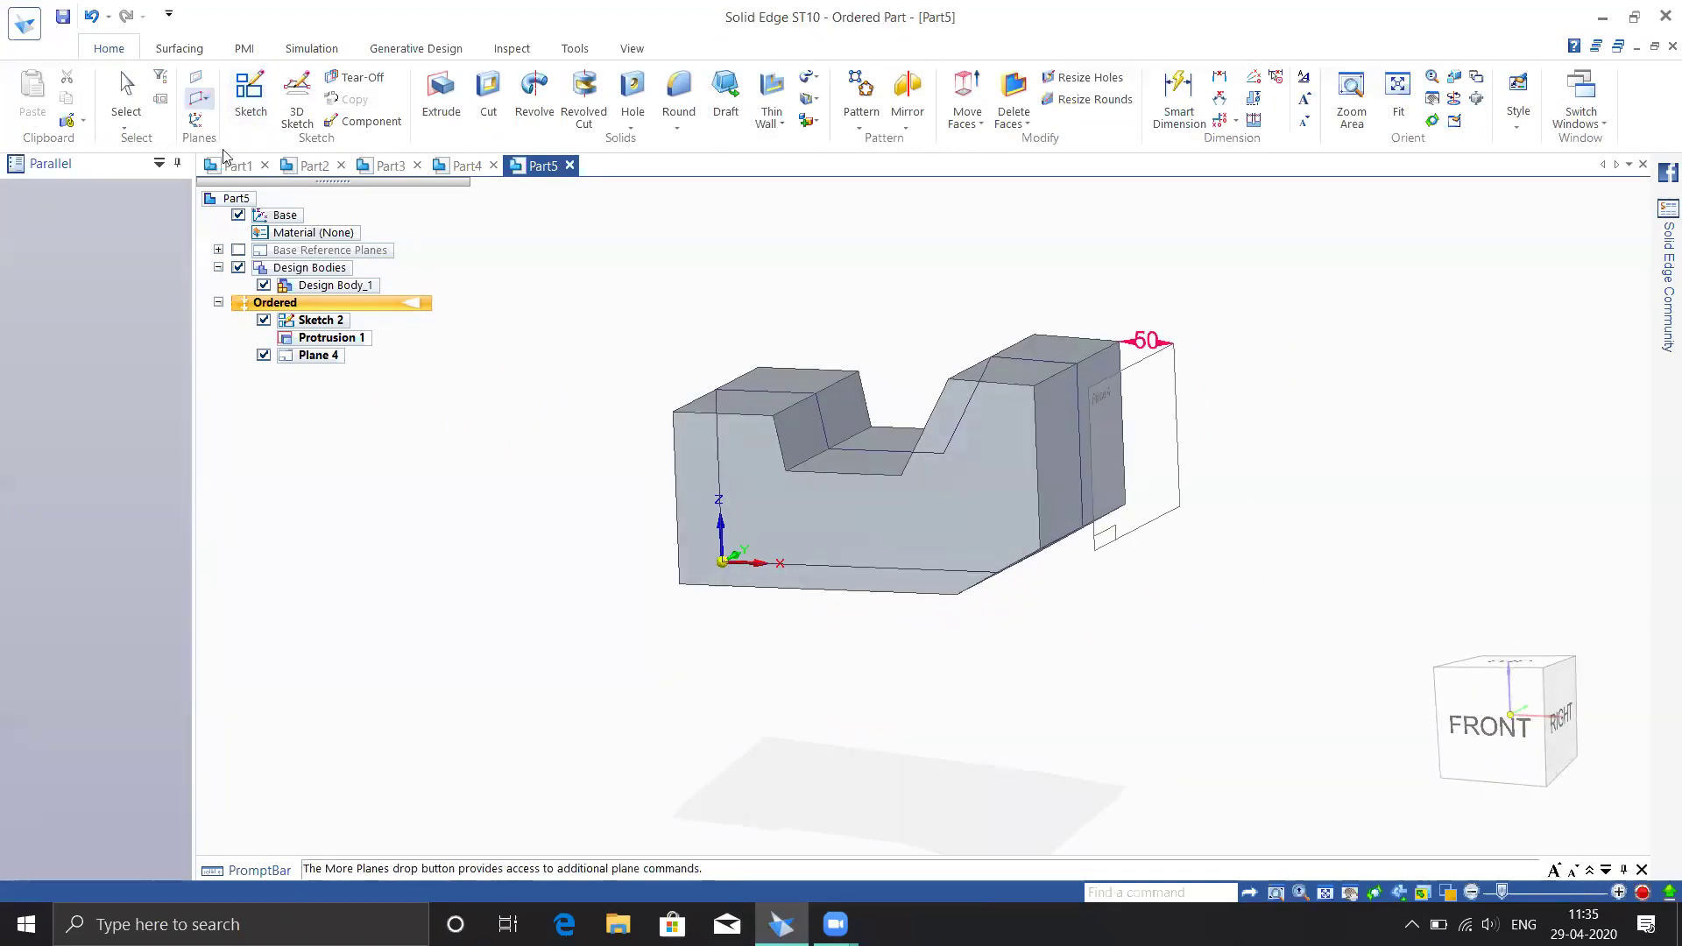
Create a reference plane parallel to the long slanted notch face, passing through the upper corner vertex of the opposite notch wall
{"action": "left_click", "coordinate": [201, 99]}
{"action": "middle_click_drag", "start_coordinate": [831, 467], "coordinate": [1130, 561]}
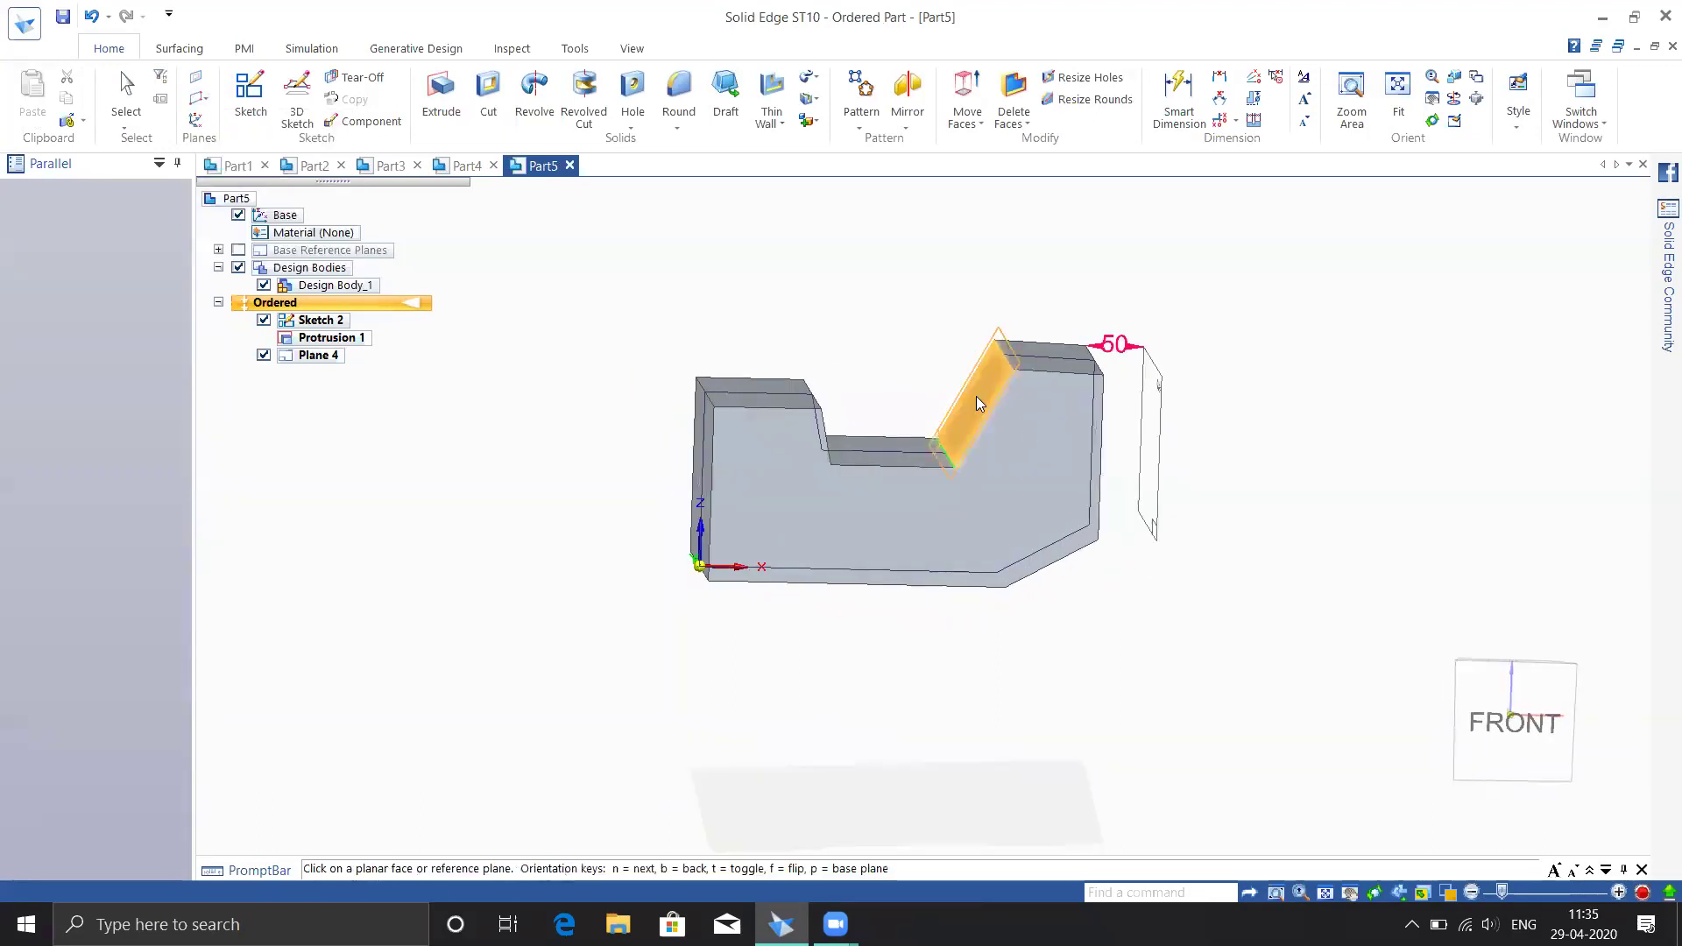
{"action": "left_click", "coordinate": [201, 99]}
{"action": "left_click", "coordinate": [239, 122]}
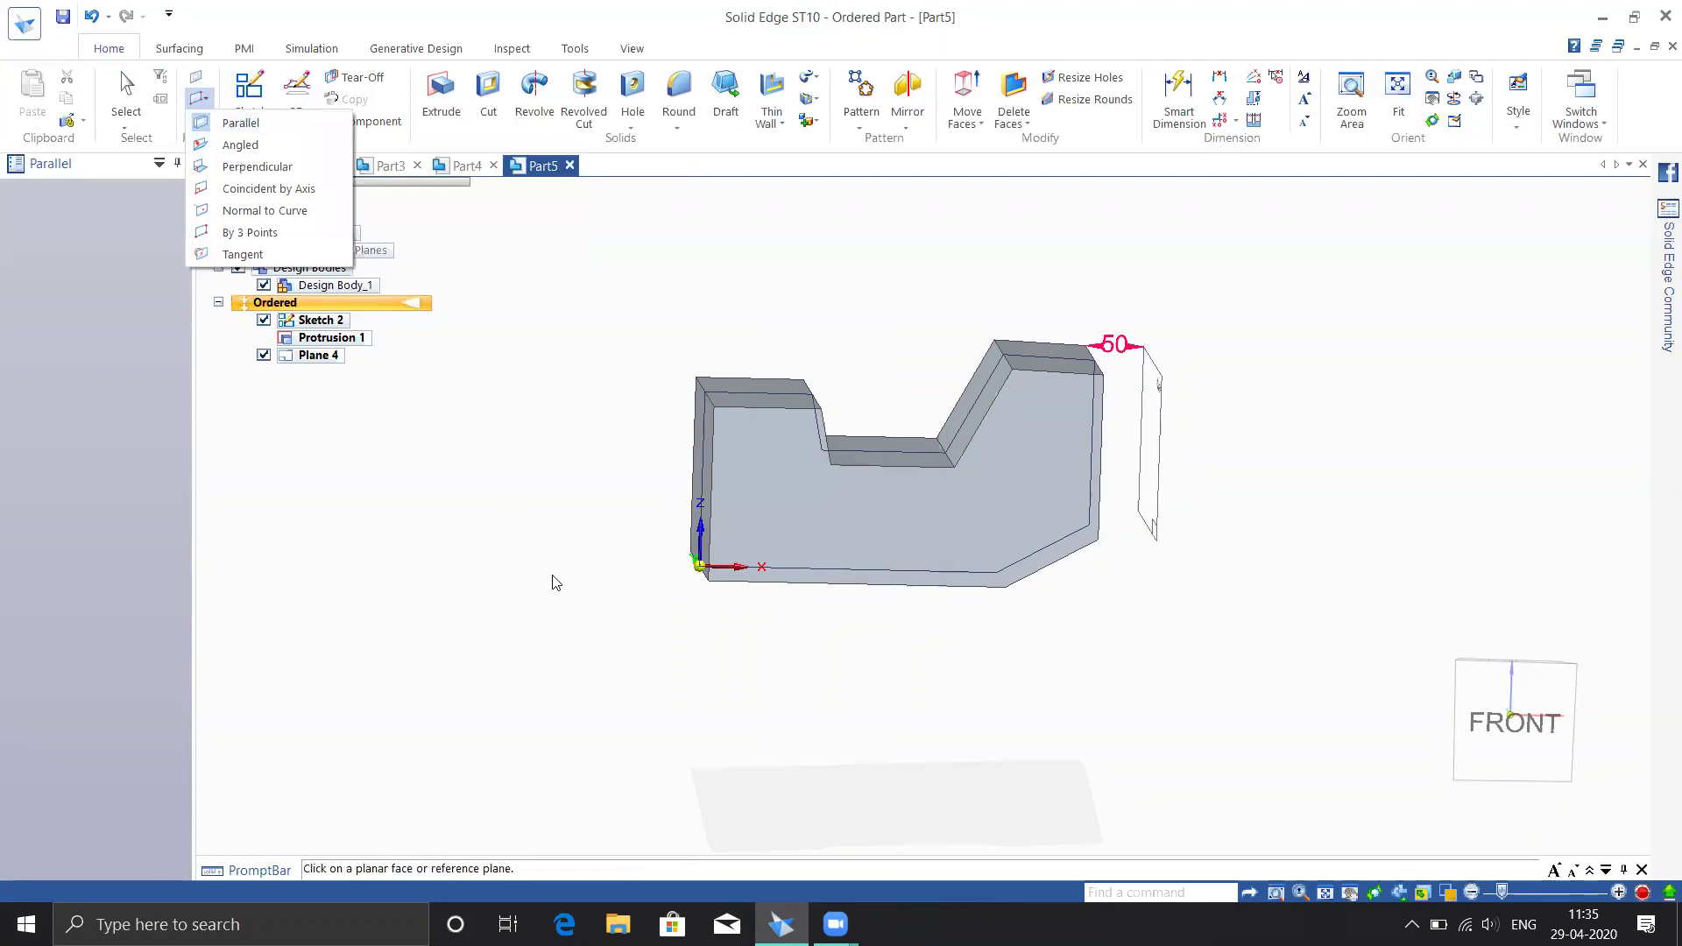
{"action": "left_click", "coordinate": [981, 392]}
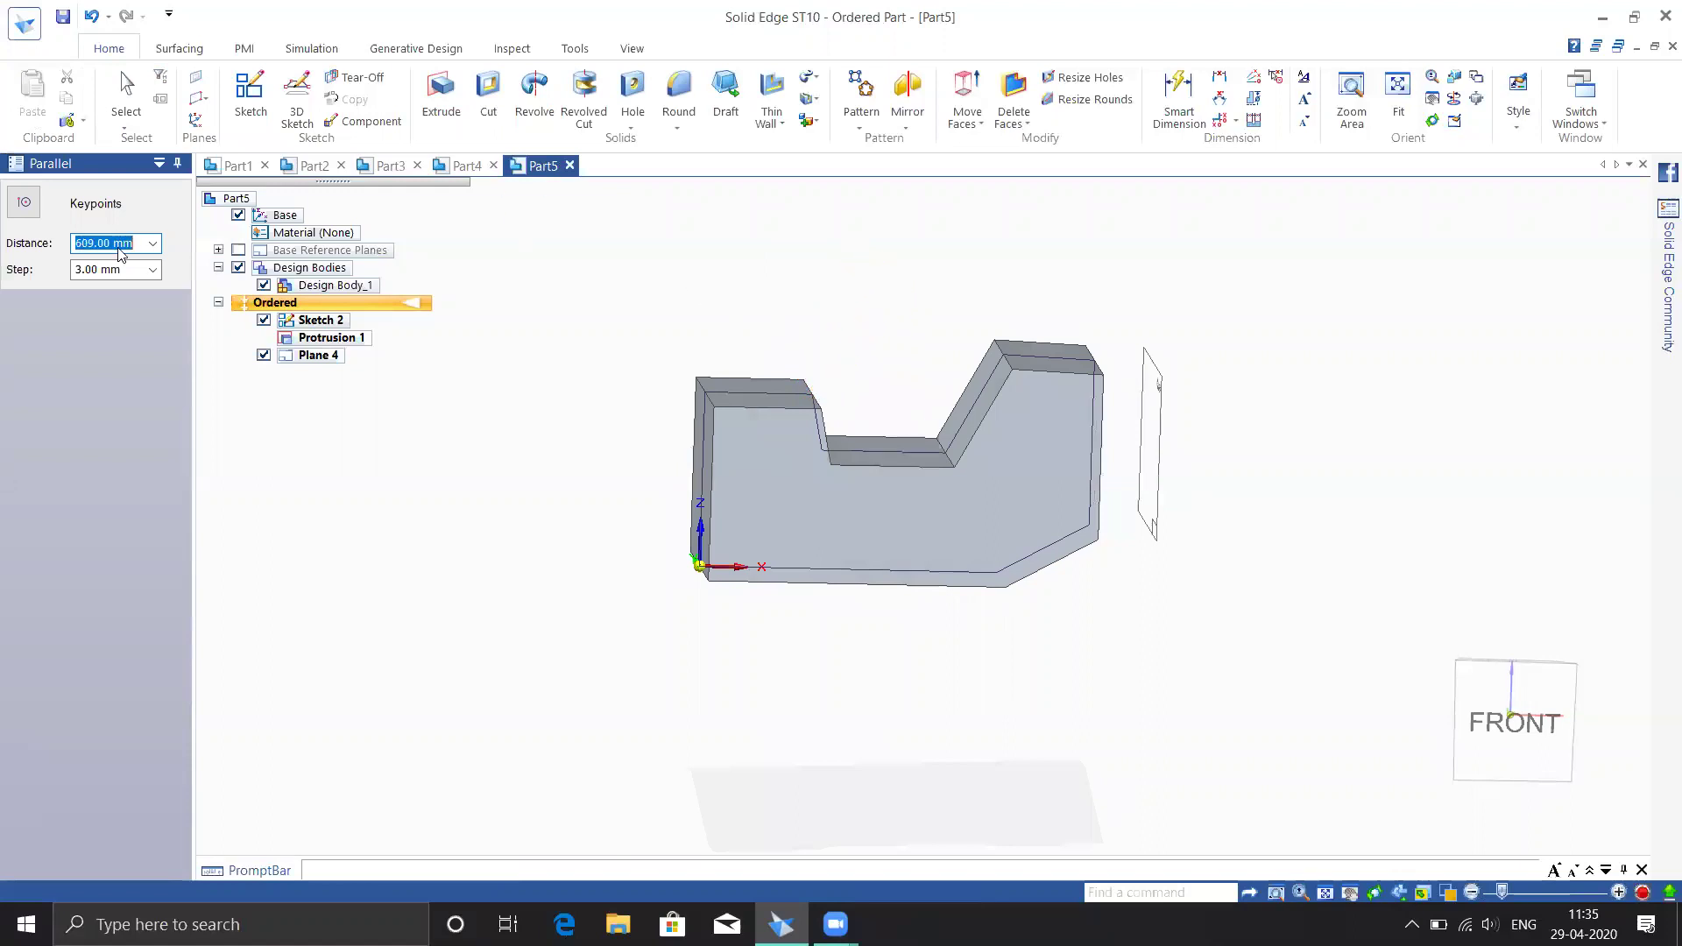
{"action": "left_click", "coordinate": [25, 204]}
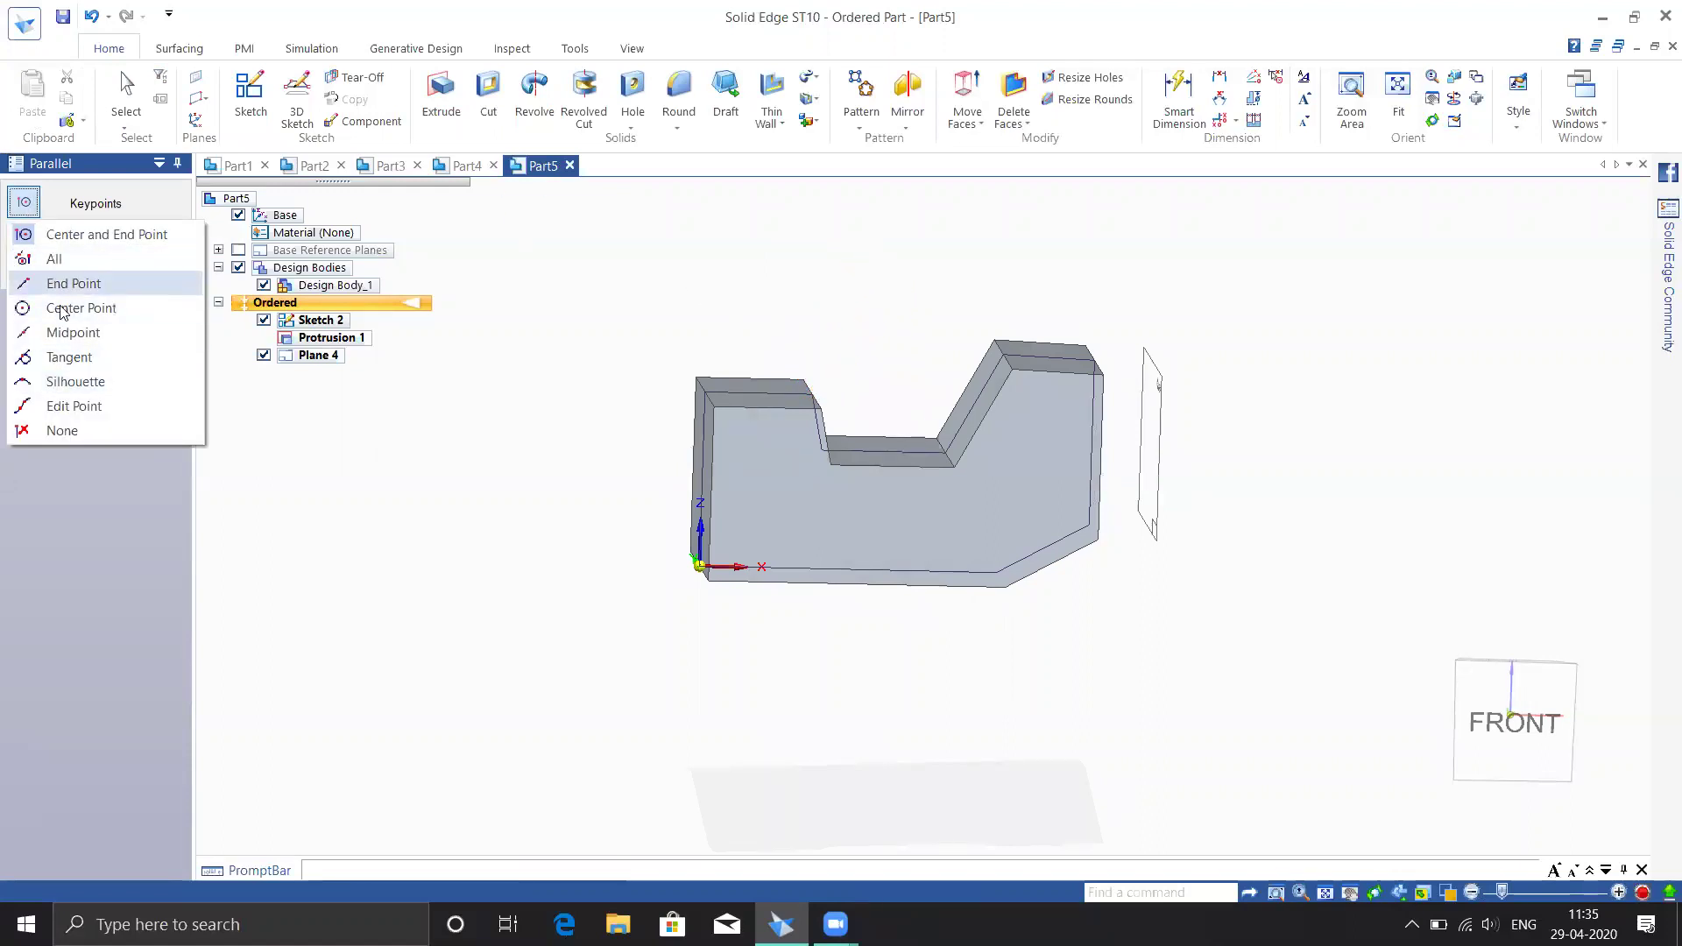
{"action": "middle_click_drag", "start_coordinate": [901, 323], "coordinate": [934, 330]}
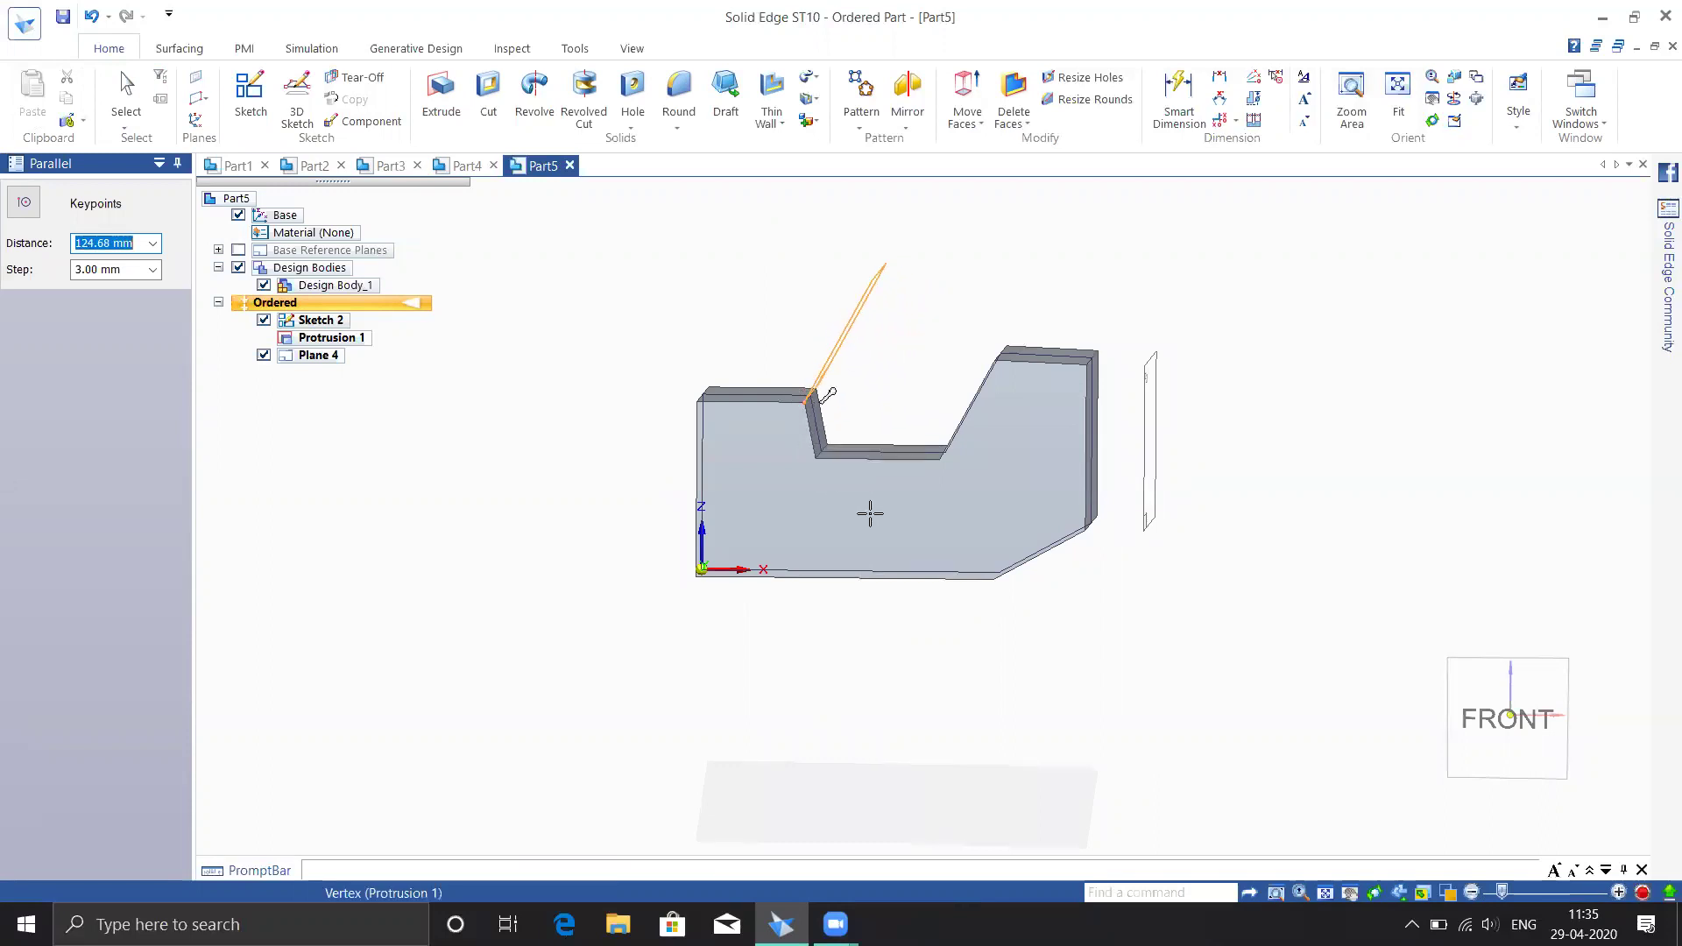
{"action": "middle_click_drag", "start_coordinate": [871, 510], "coordinate": [894, 510]}
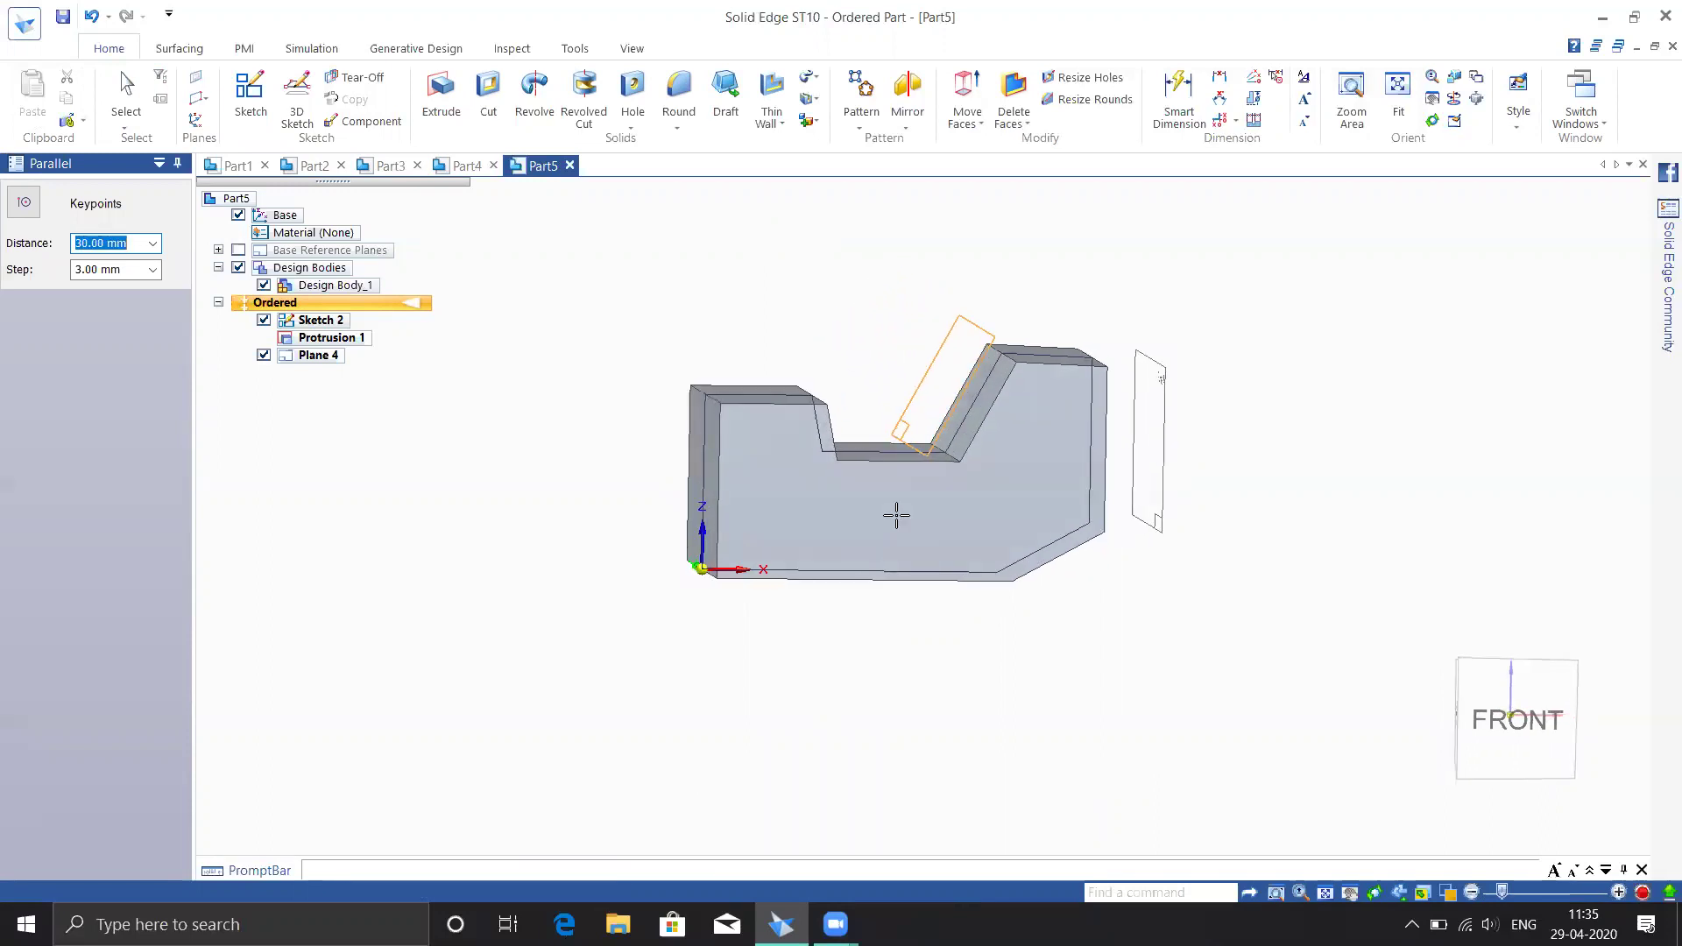
{"action": "left_click", "coordinate": [825, 405]}
{"action": "middle_click_drag", "start_coordinate": [690, 604], "coordinate": [713, 627]}
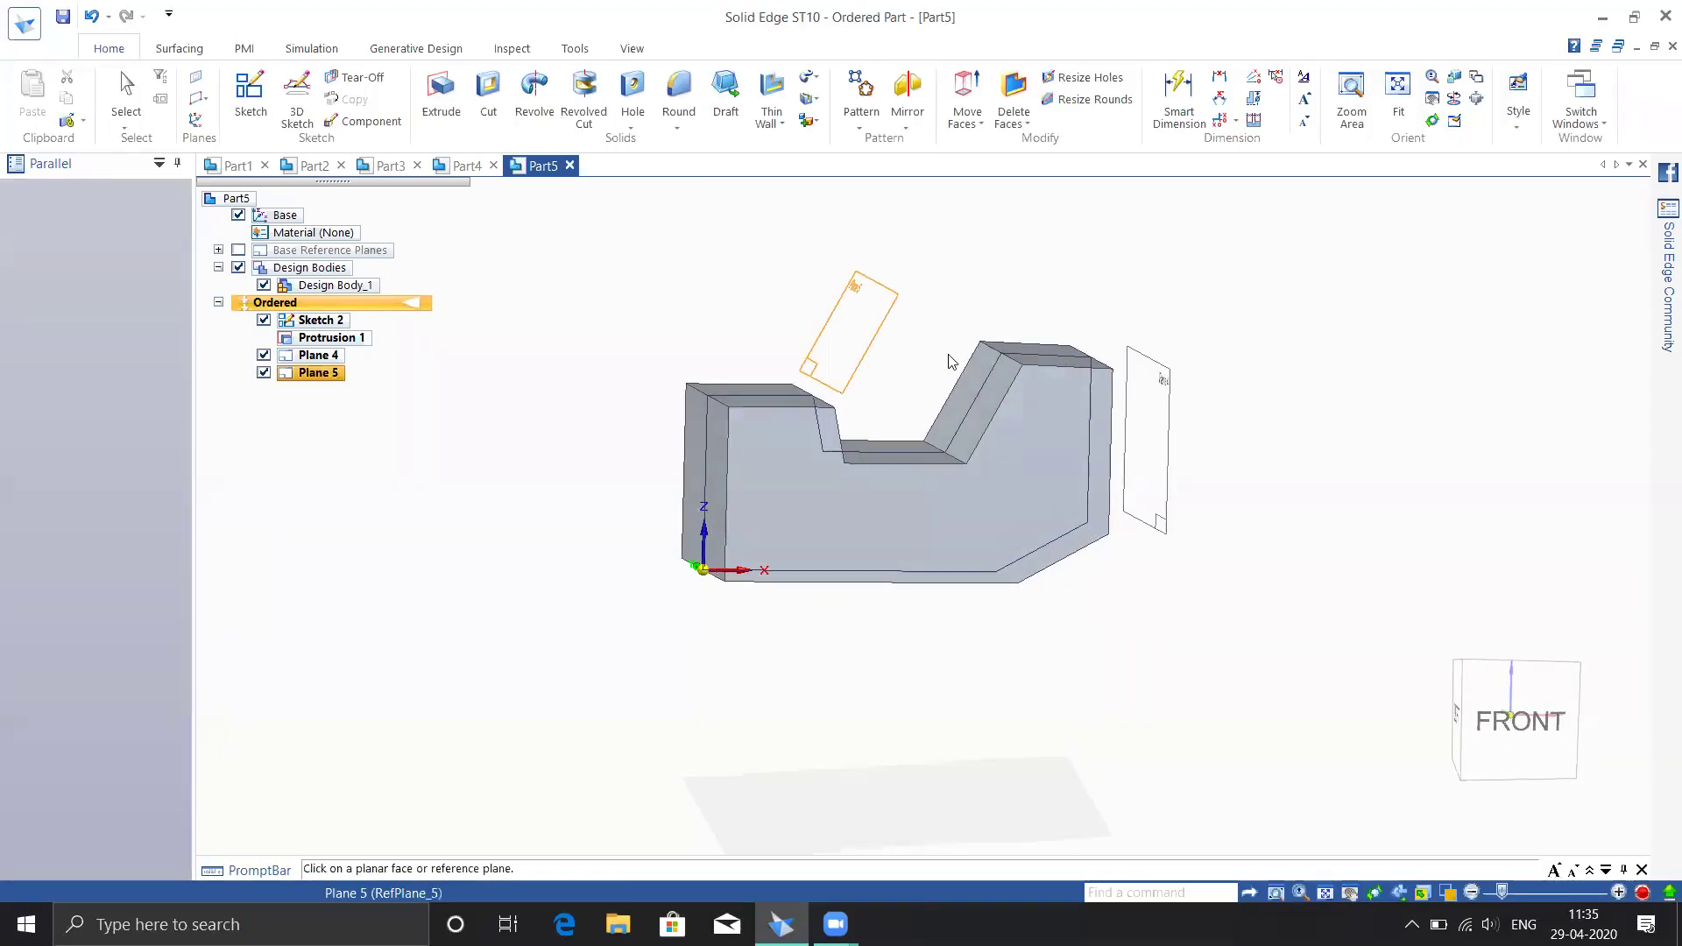
Create a reference plane angled 120° to the block's top face on the positive X side, hinged on that face's outer edge
{"action": "middle_click_drag", "start_coordinate": [987, 399], "coordinate": [979, 451]}
{"action": "middle_click_drag", "start_coordinate": [1218, 619], "coordinate": [1178, 624]}
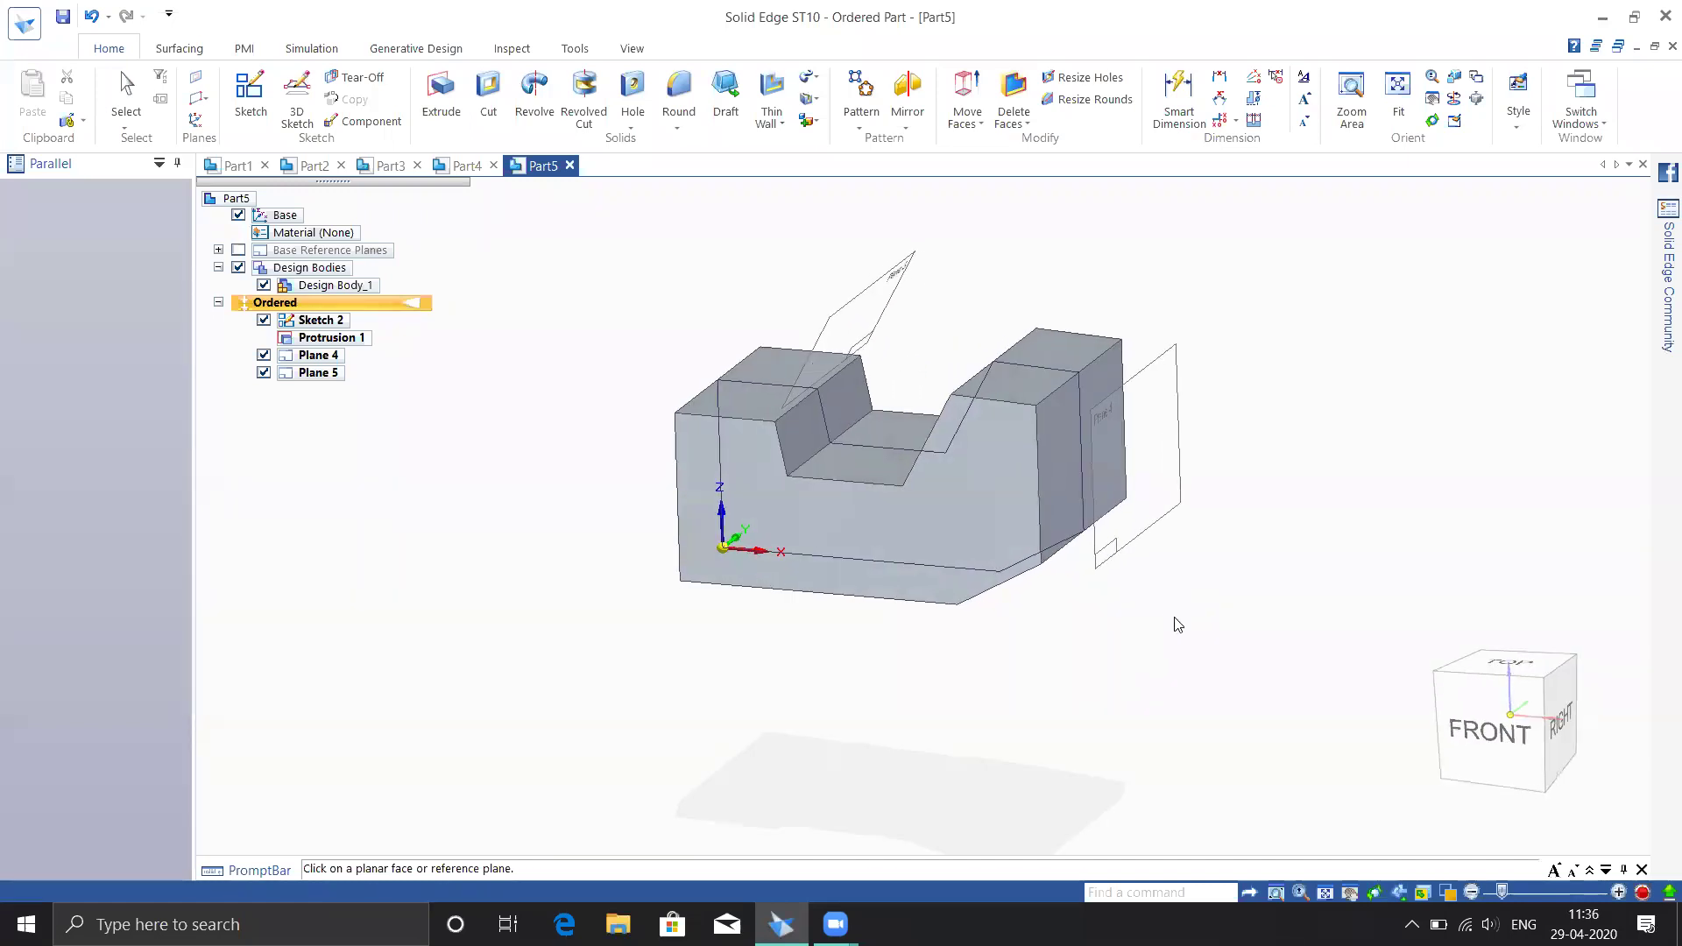
{"action": "left_click", "coordinate": [199, 98]}
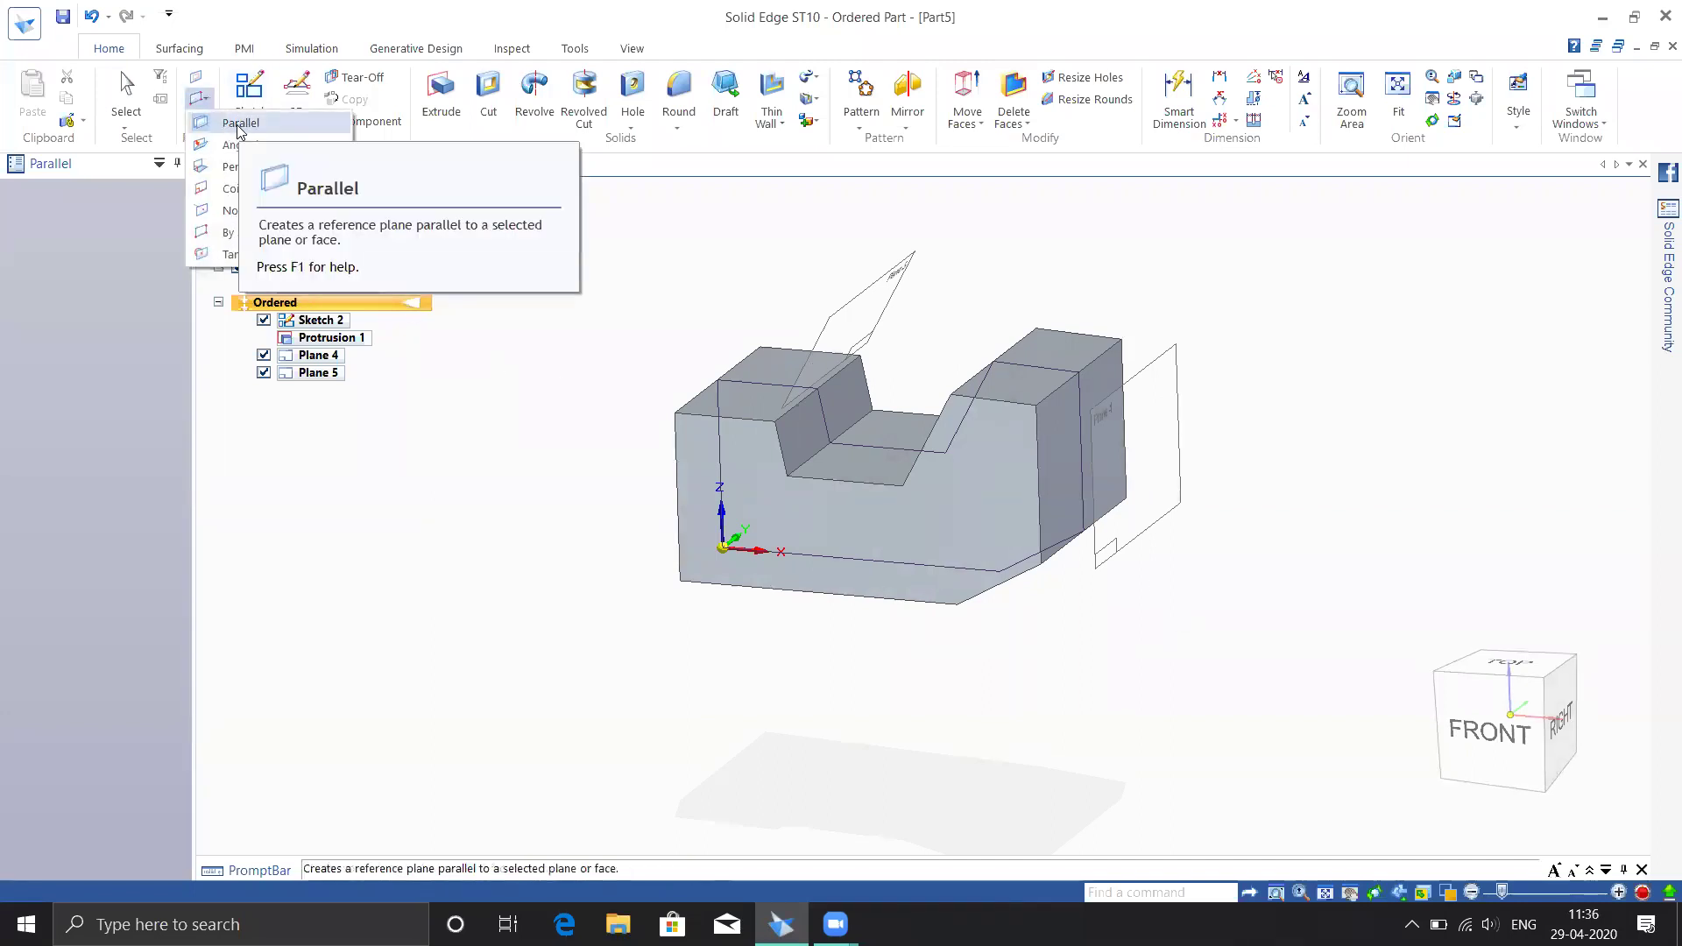
{"action": "left_click", "coordinate": [230, 145]}
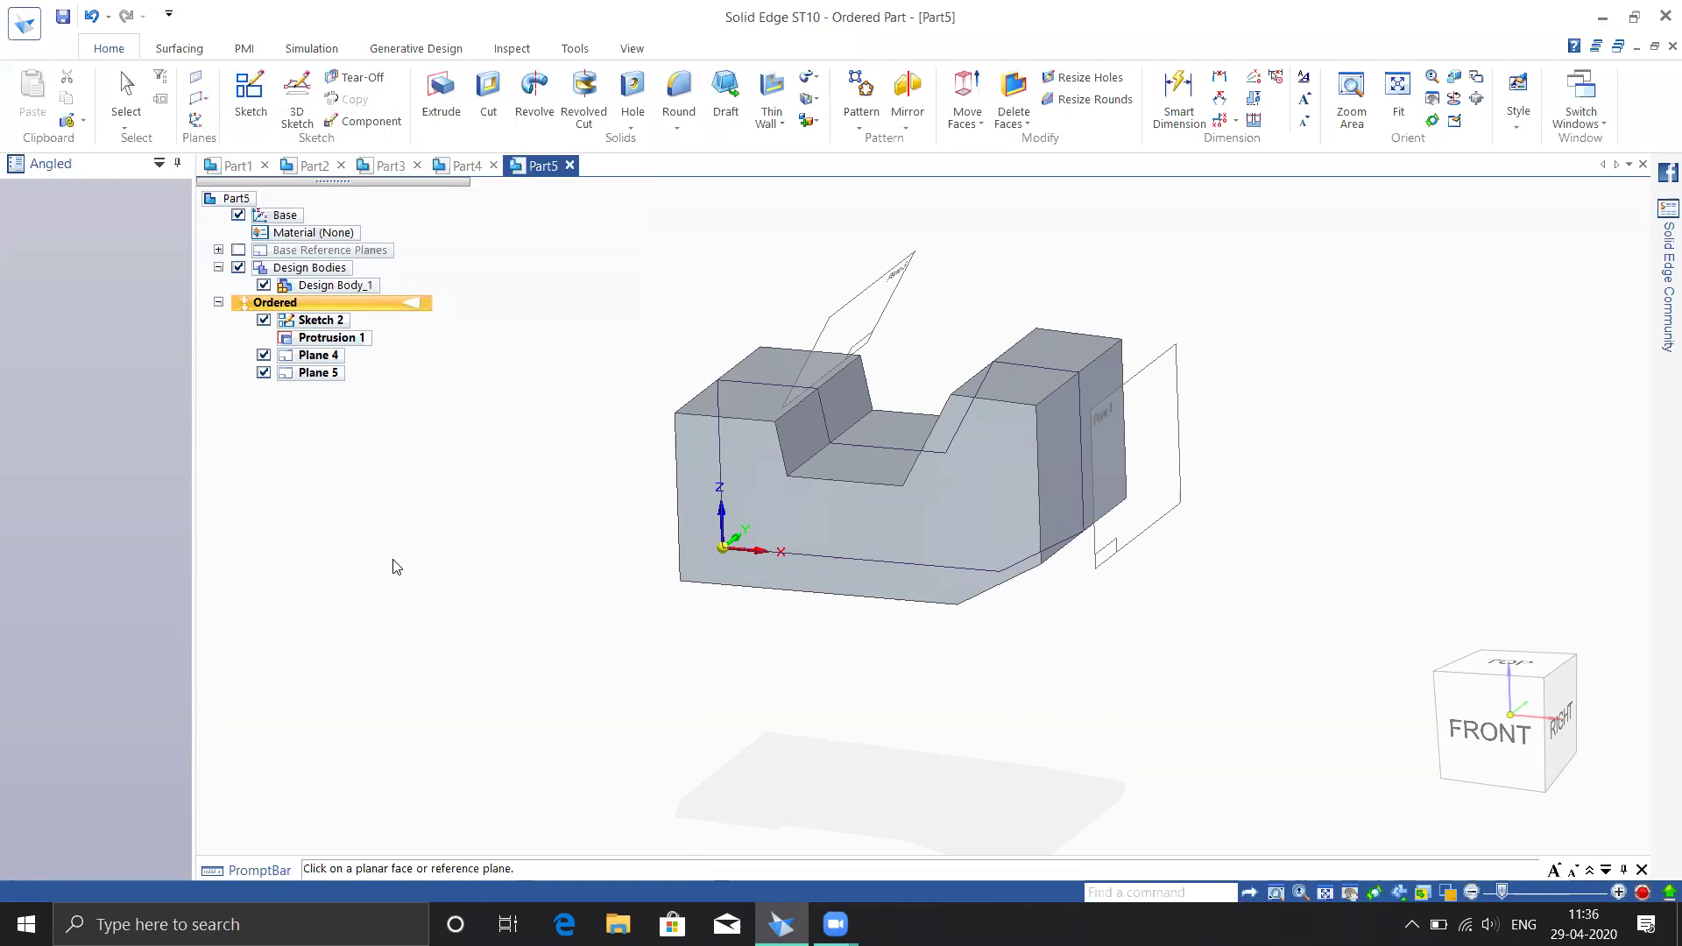
{"action": "middle_click_drag", "start_coordinate": [604, 575], "coordinate": [785, 590]}
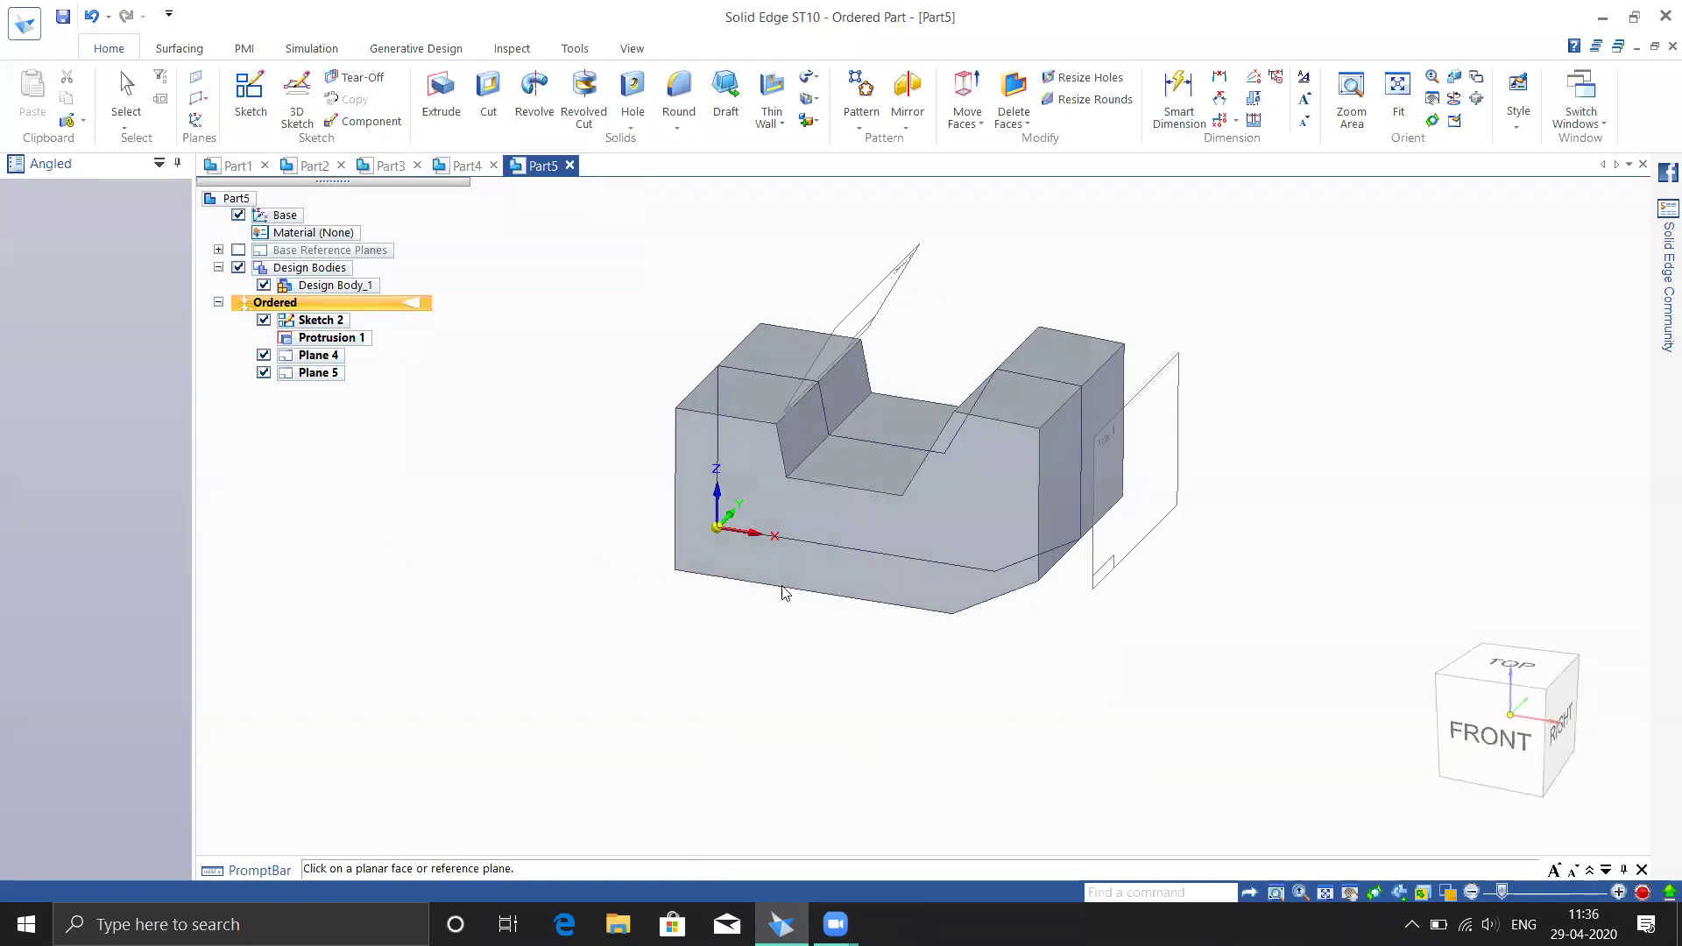
{"action": "left_click", "coordinate": [1006, 391]}
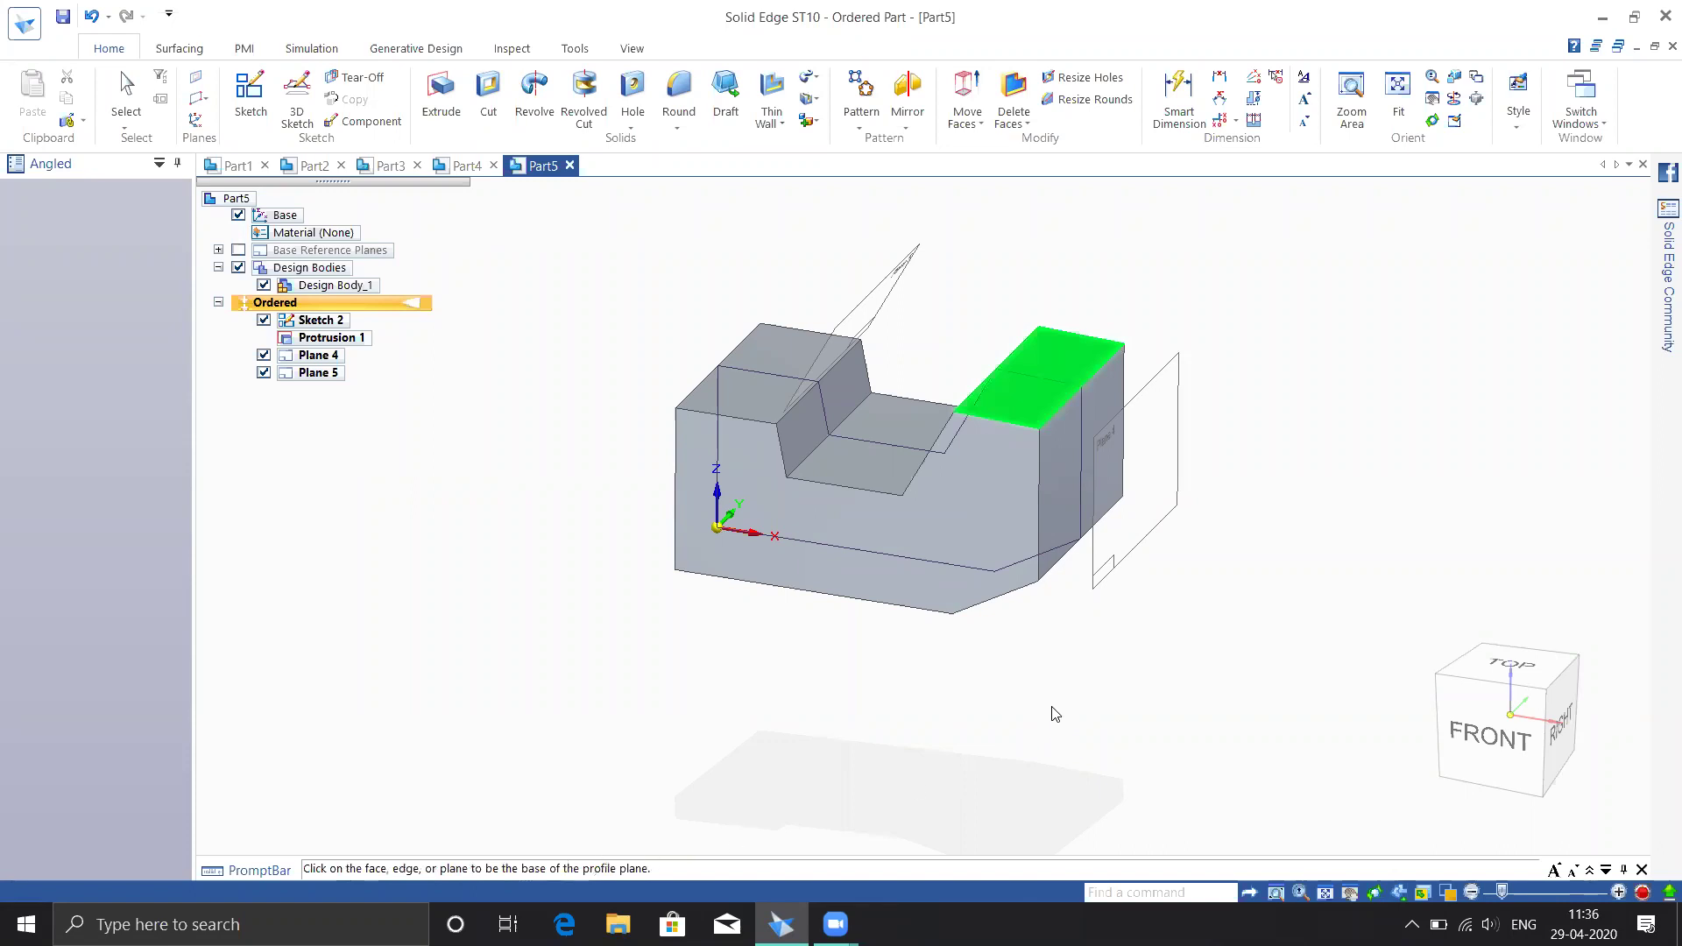
{"action": "left_click", "coordinate": [1054, 412]}
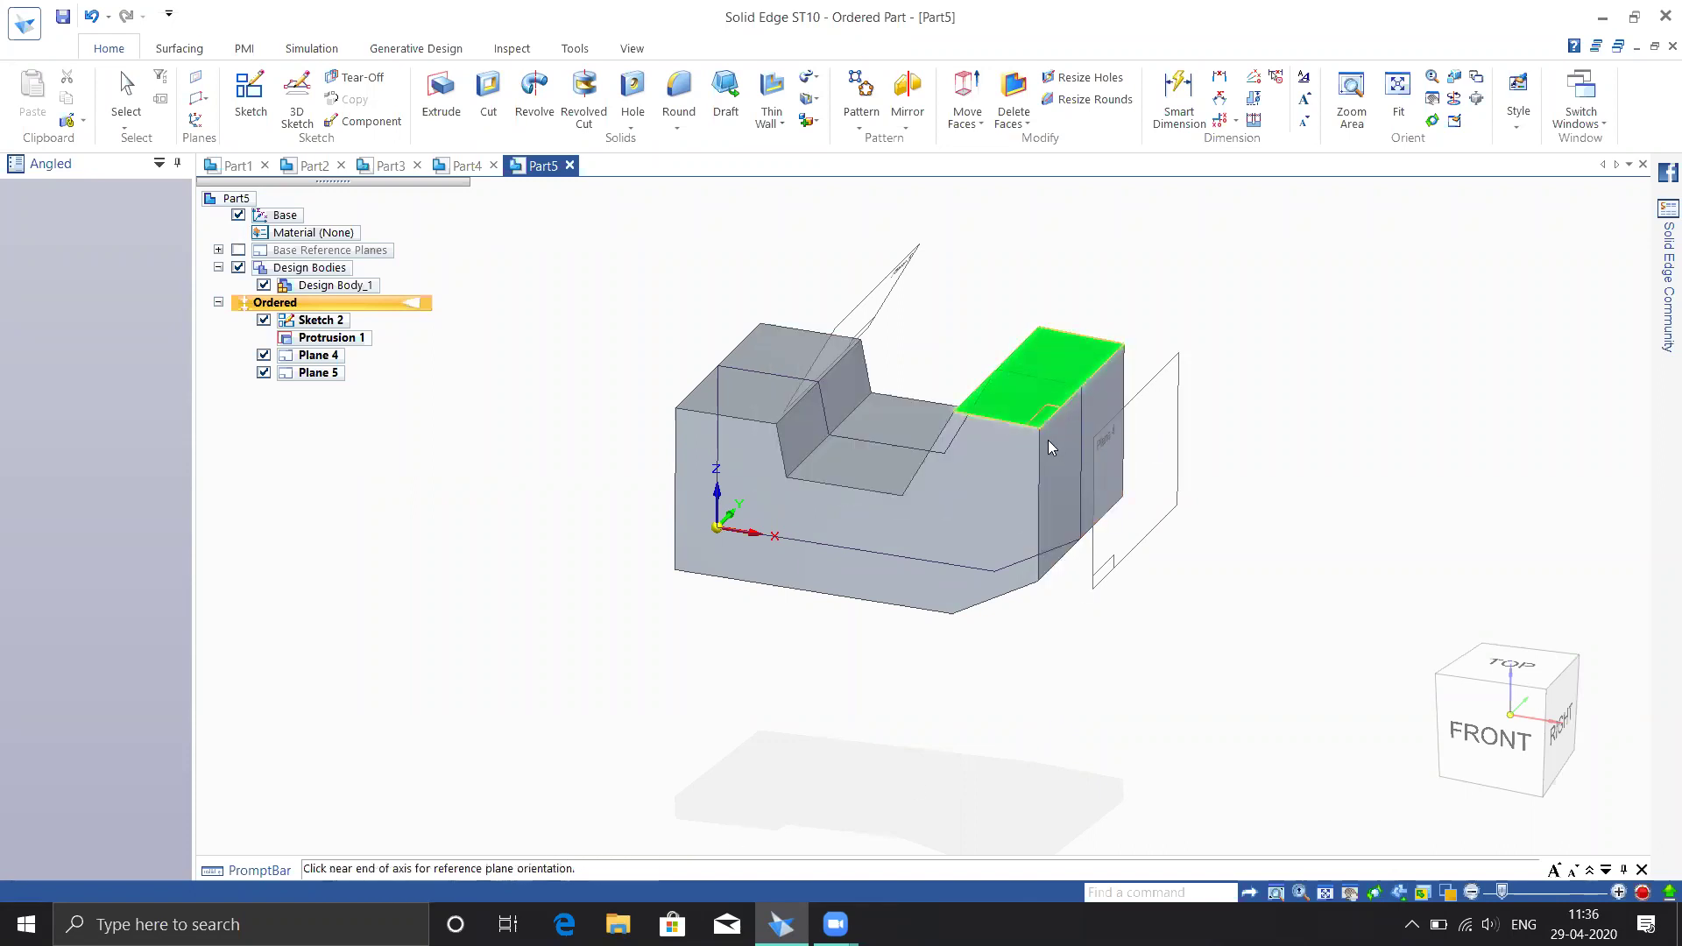
{"action": "left_click", "coordinate": [1114, 356]}
{"action": "middle_click_drag", "start_coordinate": [1044, 307], "coordinate": [1089, 271]}
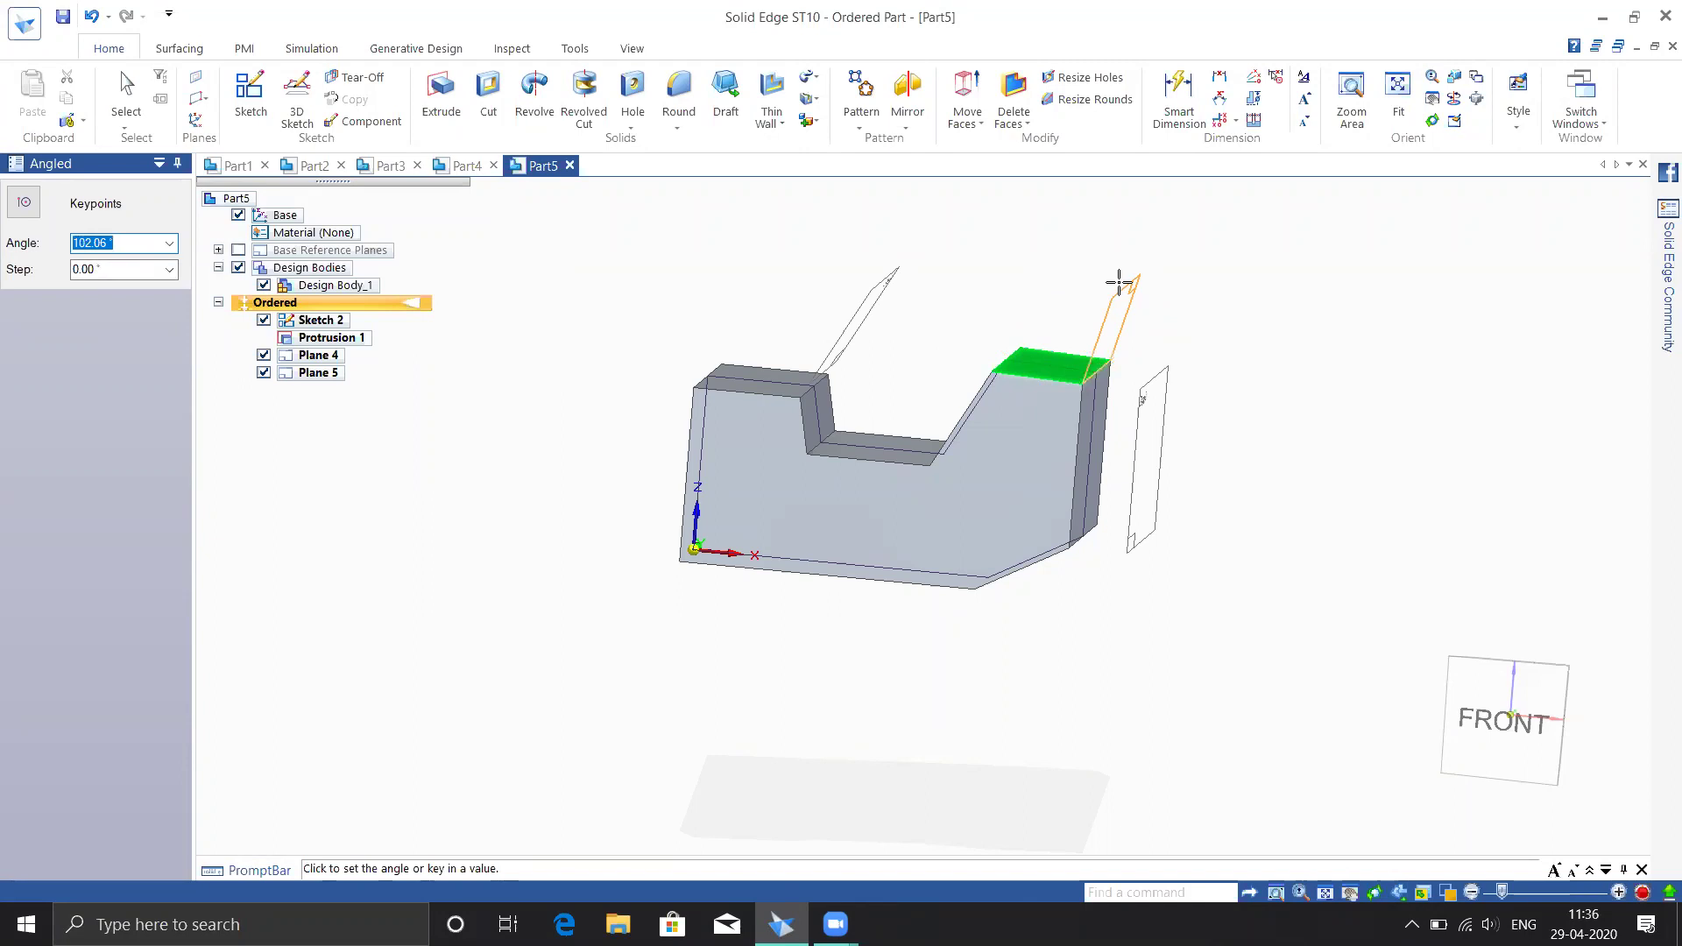
{"action": "key", "text": "Return"}
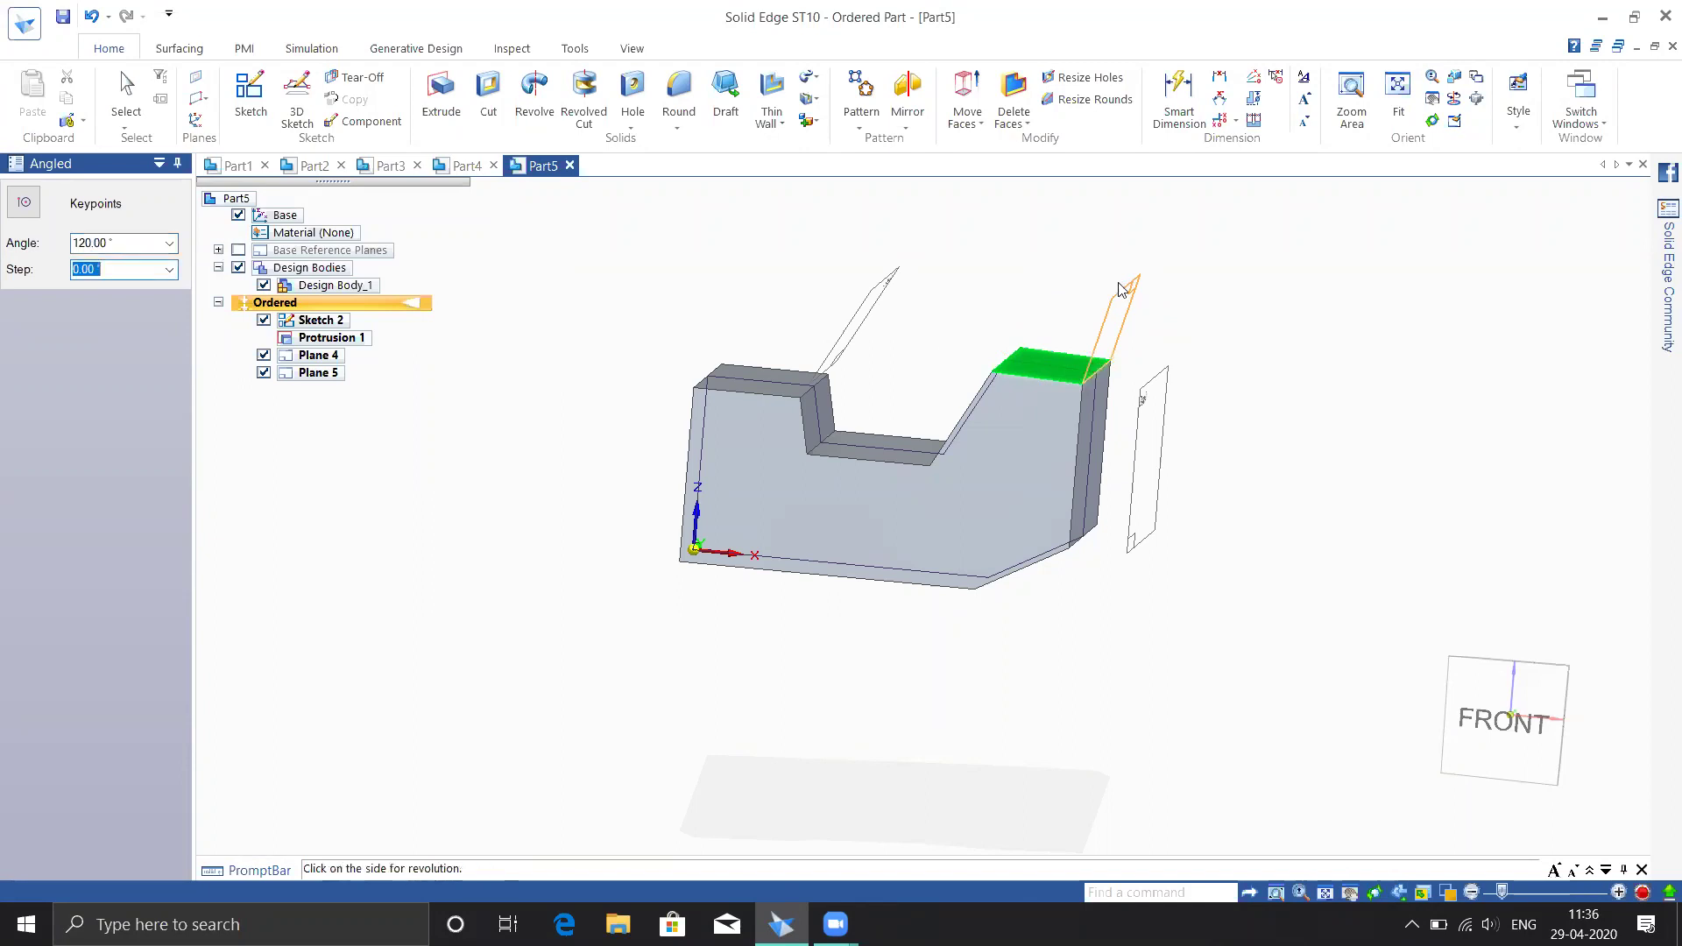
{"action": "left_click", "coordinate": [1034, 246]}
{"action": "mouse_move", "coordinate": [1273, 469]}
{"action": "middle_mouse_down"}
{"action": "mouse_move", "coordinate": [1404, 462]}
{"action": "mouse_move", "coordinate": [1261, 454]}
{"action": "middle_mouse_up"}
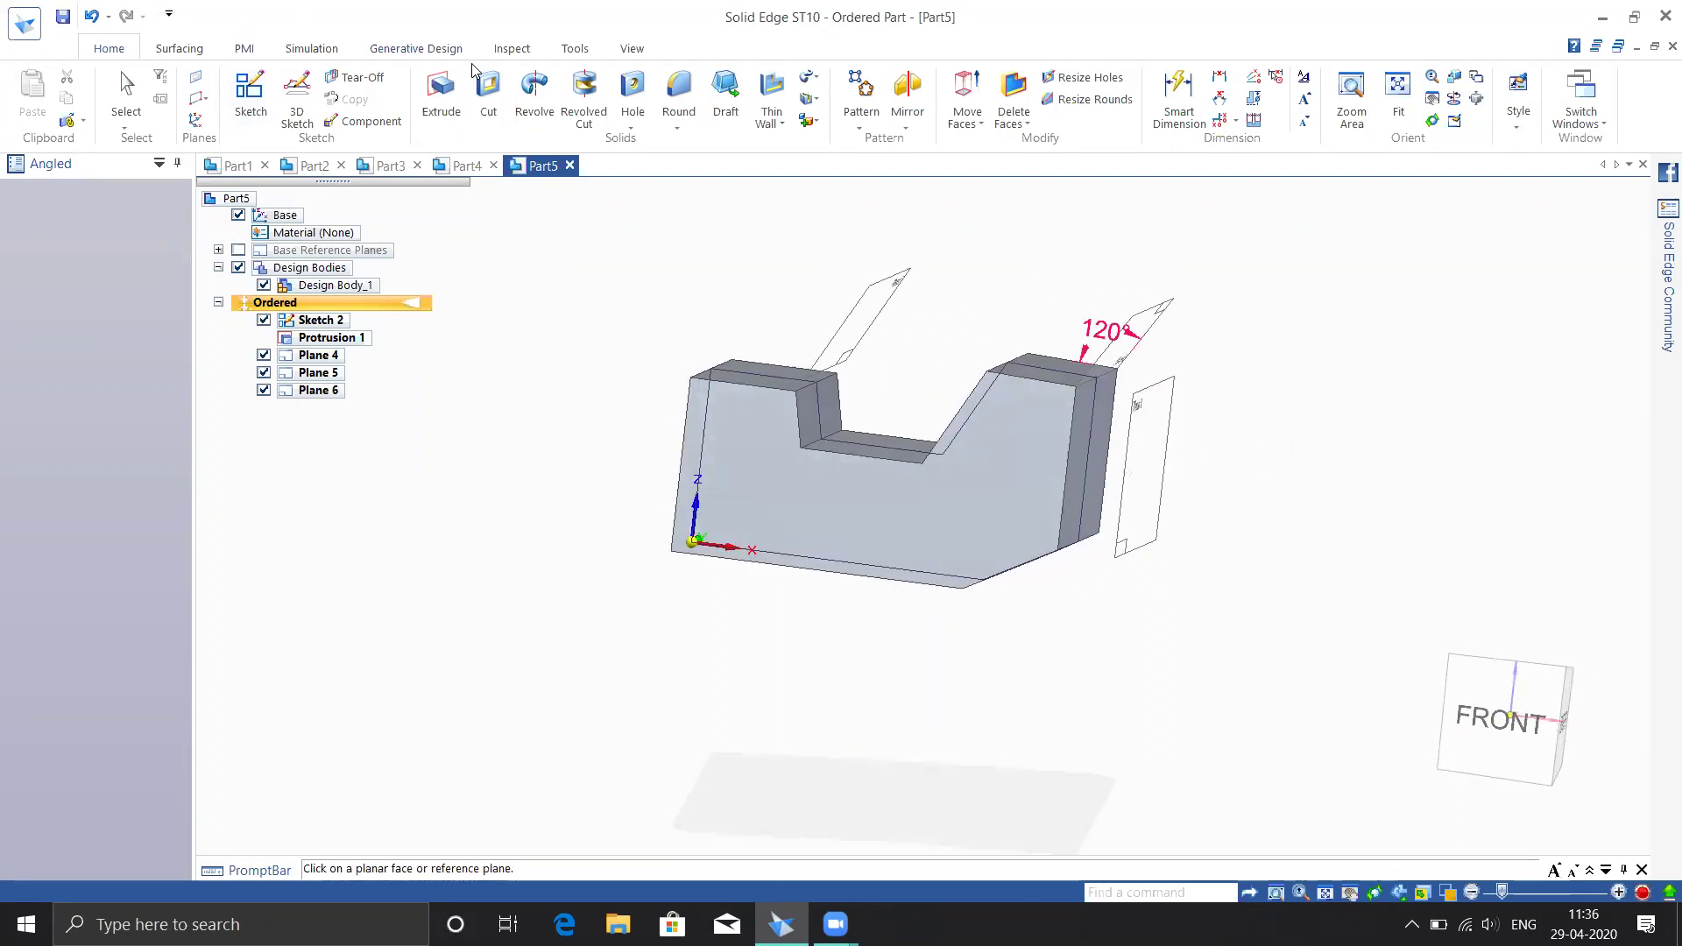
Create a reference plane angled about 47° to the block's notched front face, hinged on that face's long base edge
{"action": "left_click", "coordinate": [208, 98]}
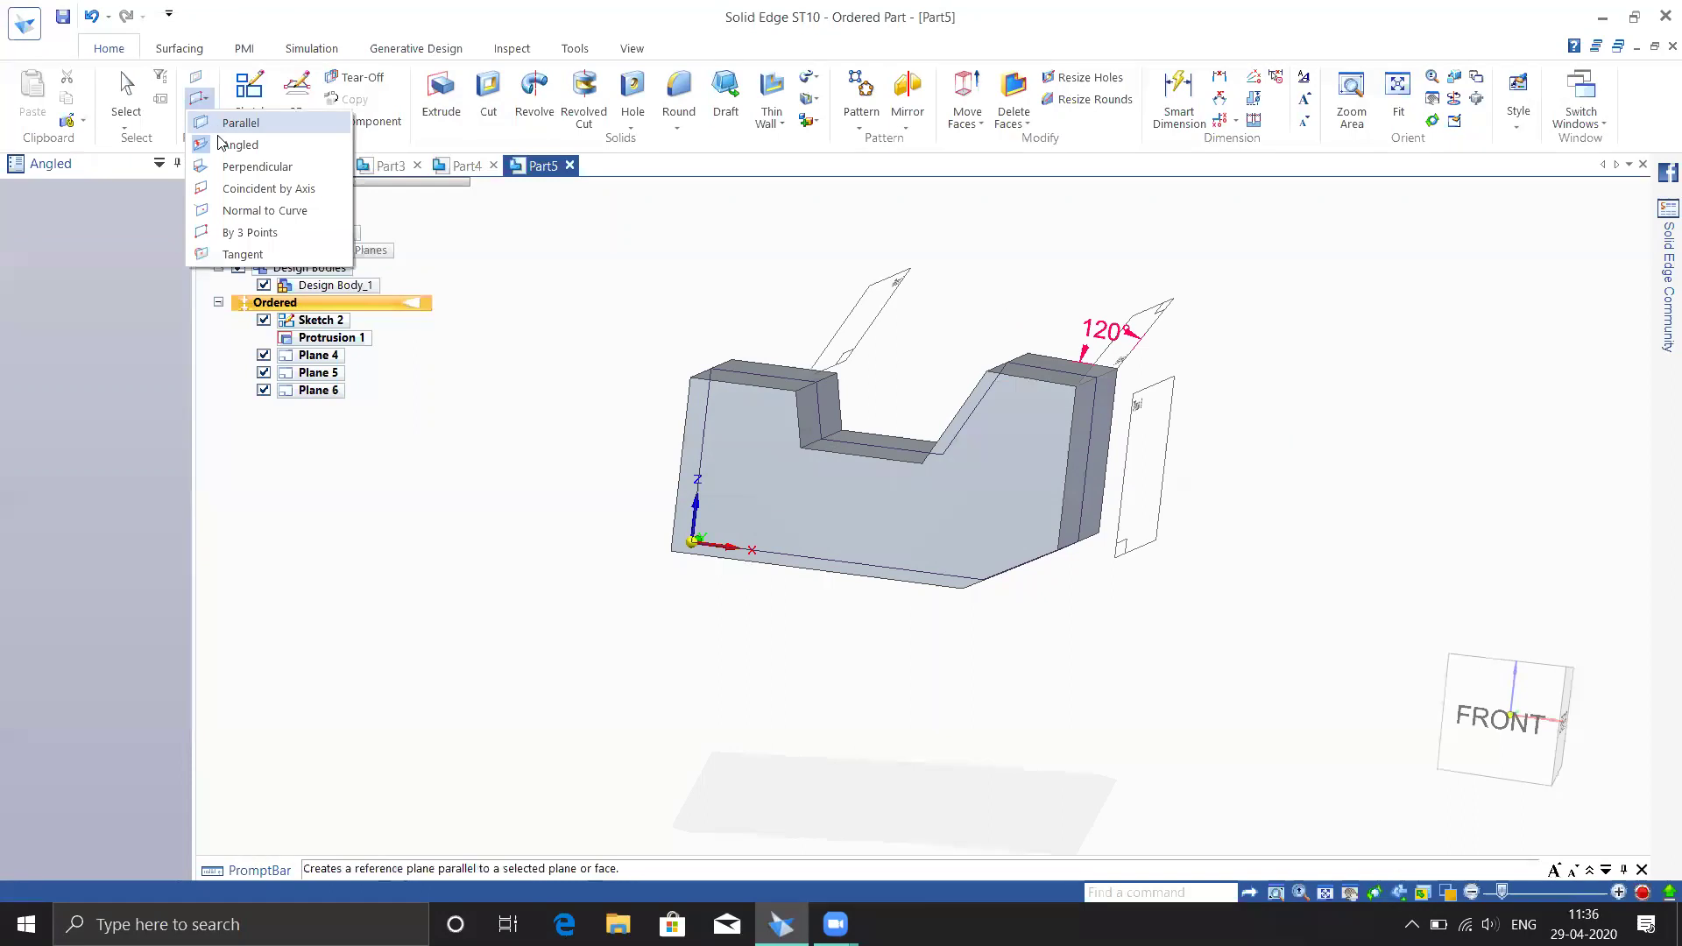
{"action": "left_click", "coordinate": [223, 149]}
{"action": "left_click", "coordinate": [203, 98]}
{"action": "left_click", "coordinate": [517, 576]}
{"action": "middle_click_drag", "start_coordinate": [517, 577], "coordinate": [520, 605]}
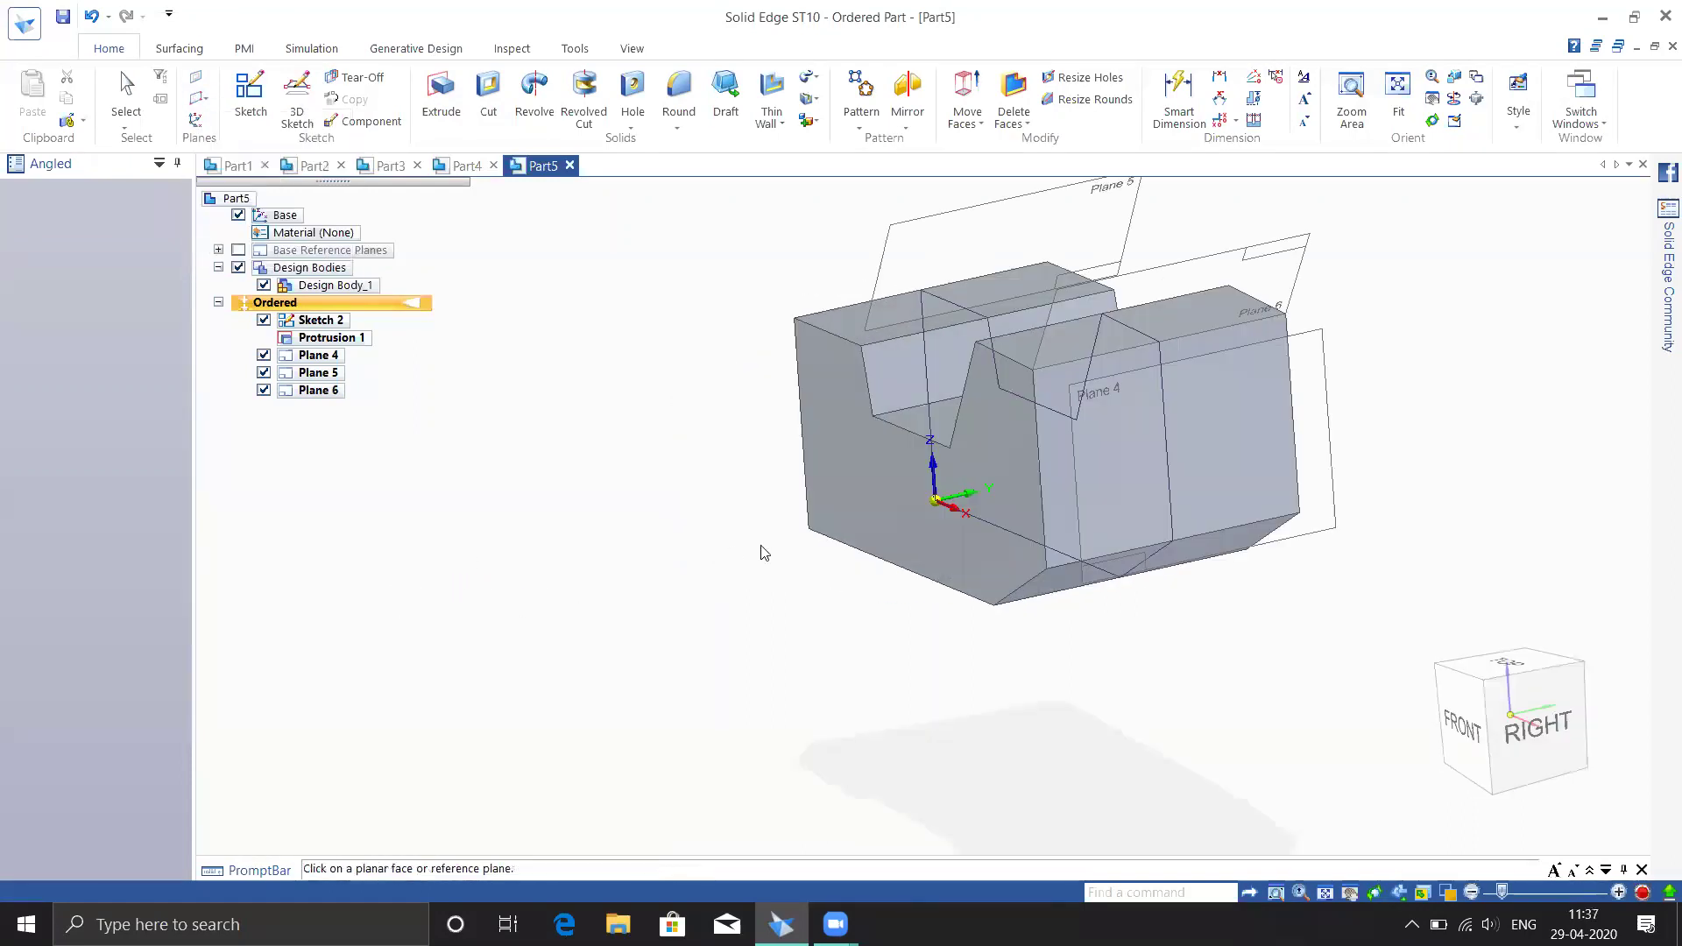
{"action": "left_click", "coordinate": [846, 472]}
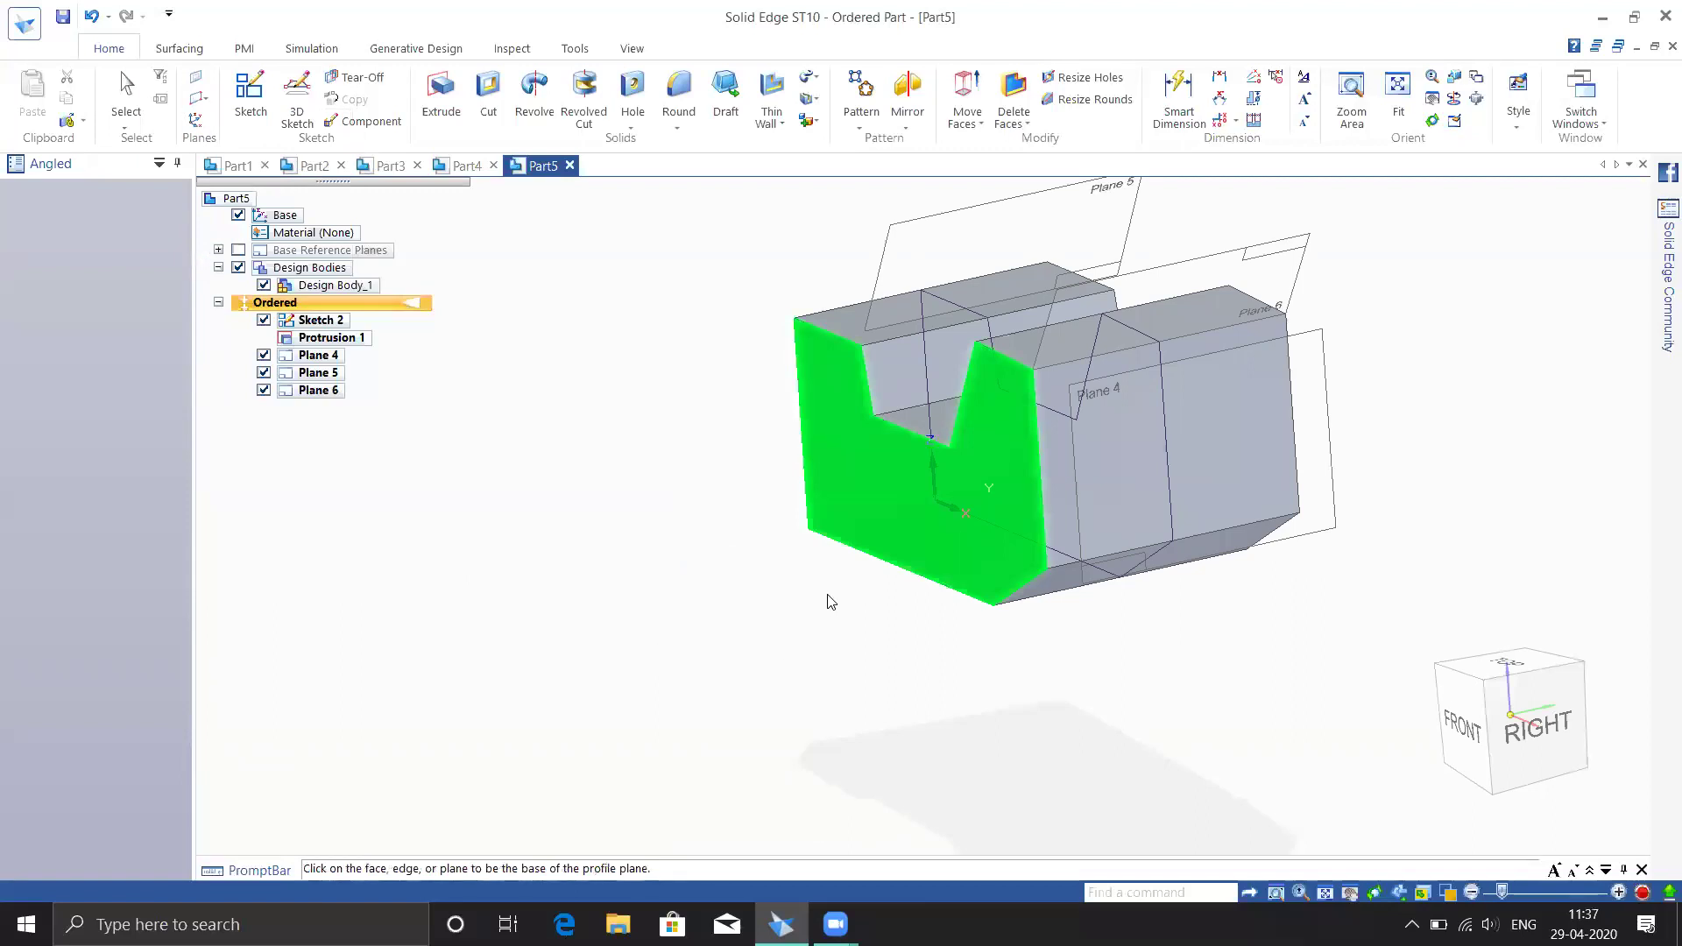
{"action": "left_click", "coordinate": [831, 545]}
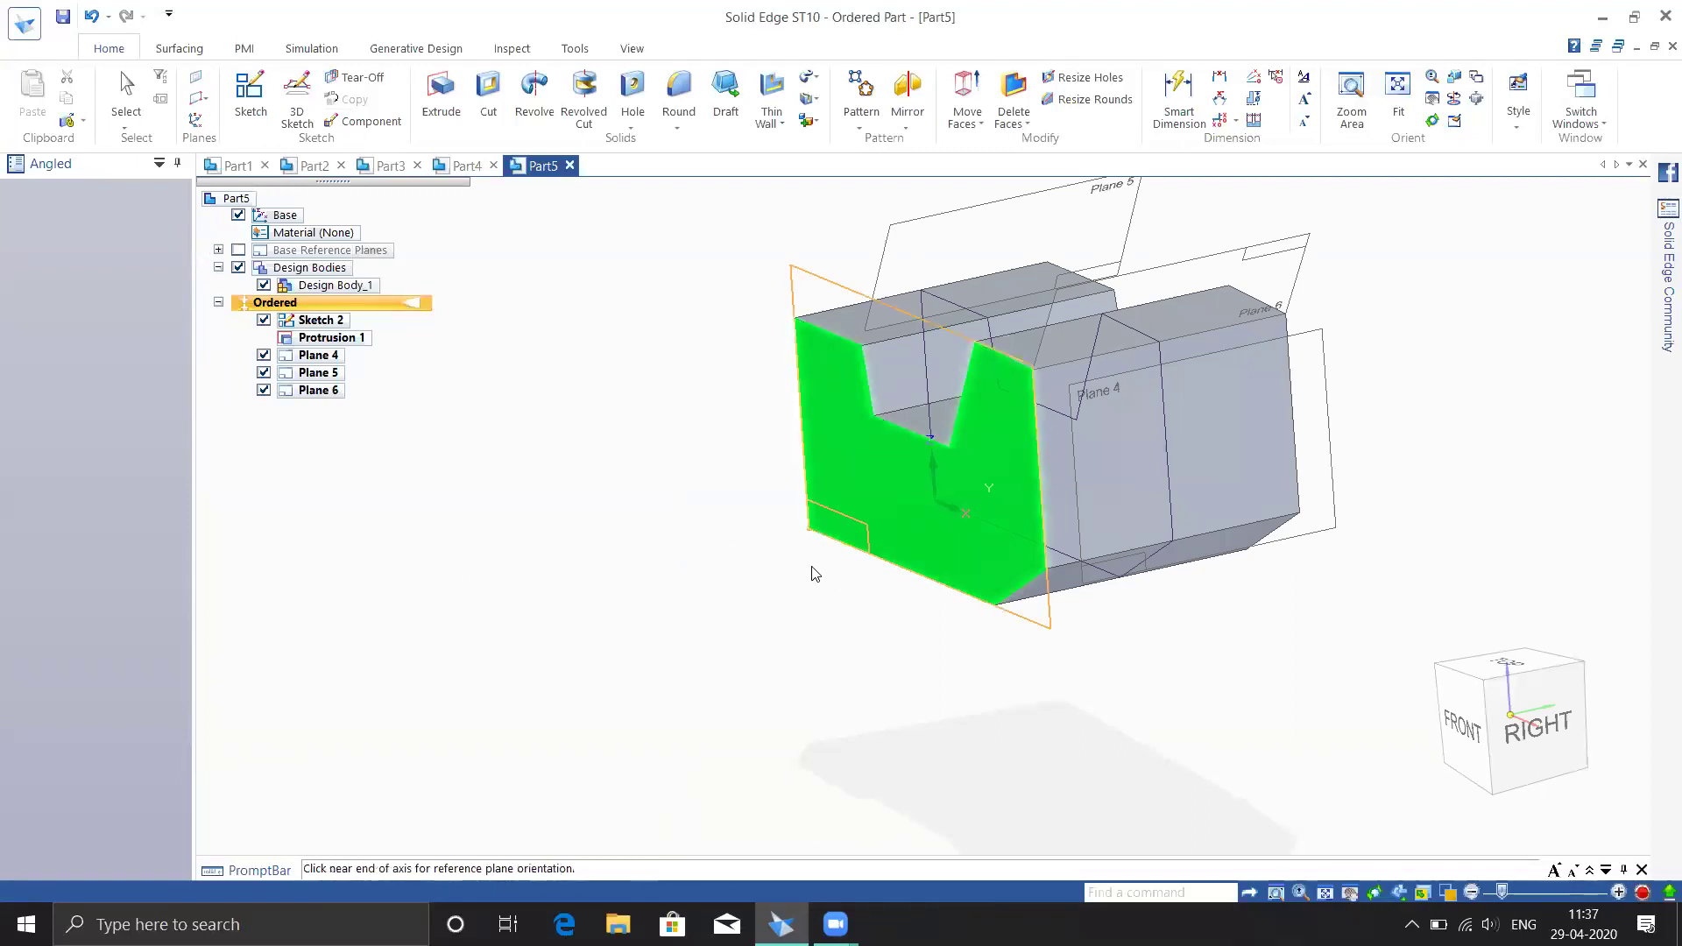
{"action": "left_click", "coordinate": [856, 556]}
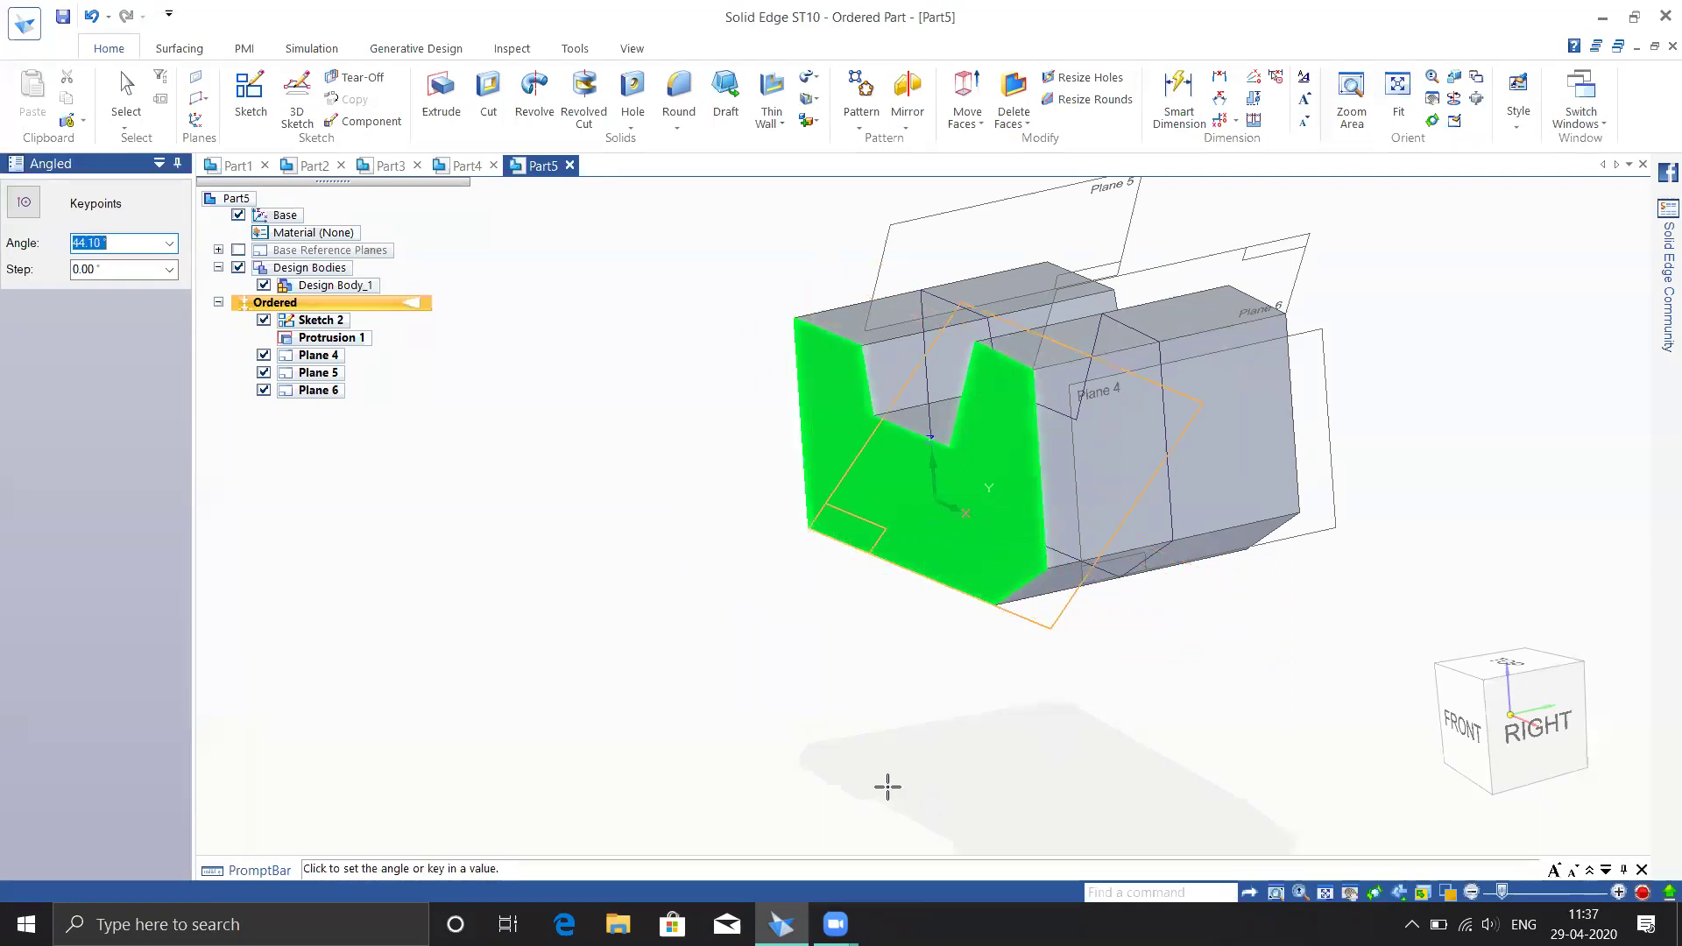
{"action": "left_click", "coordinate": [1208, 730]}
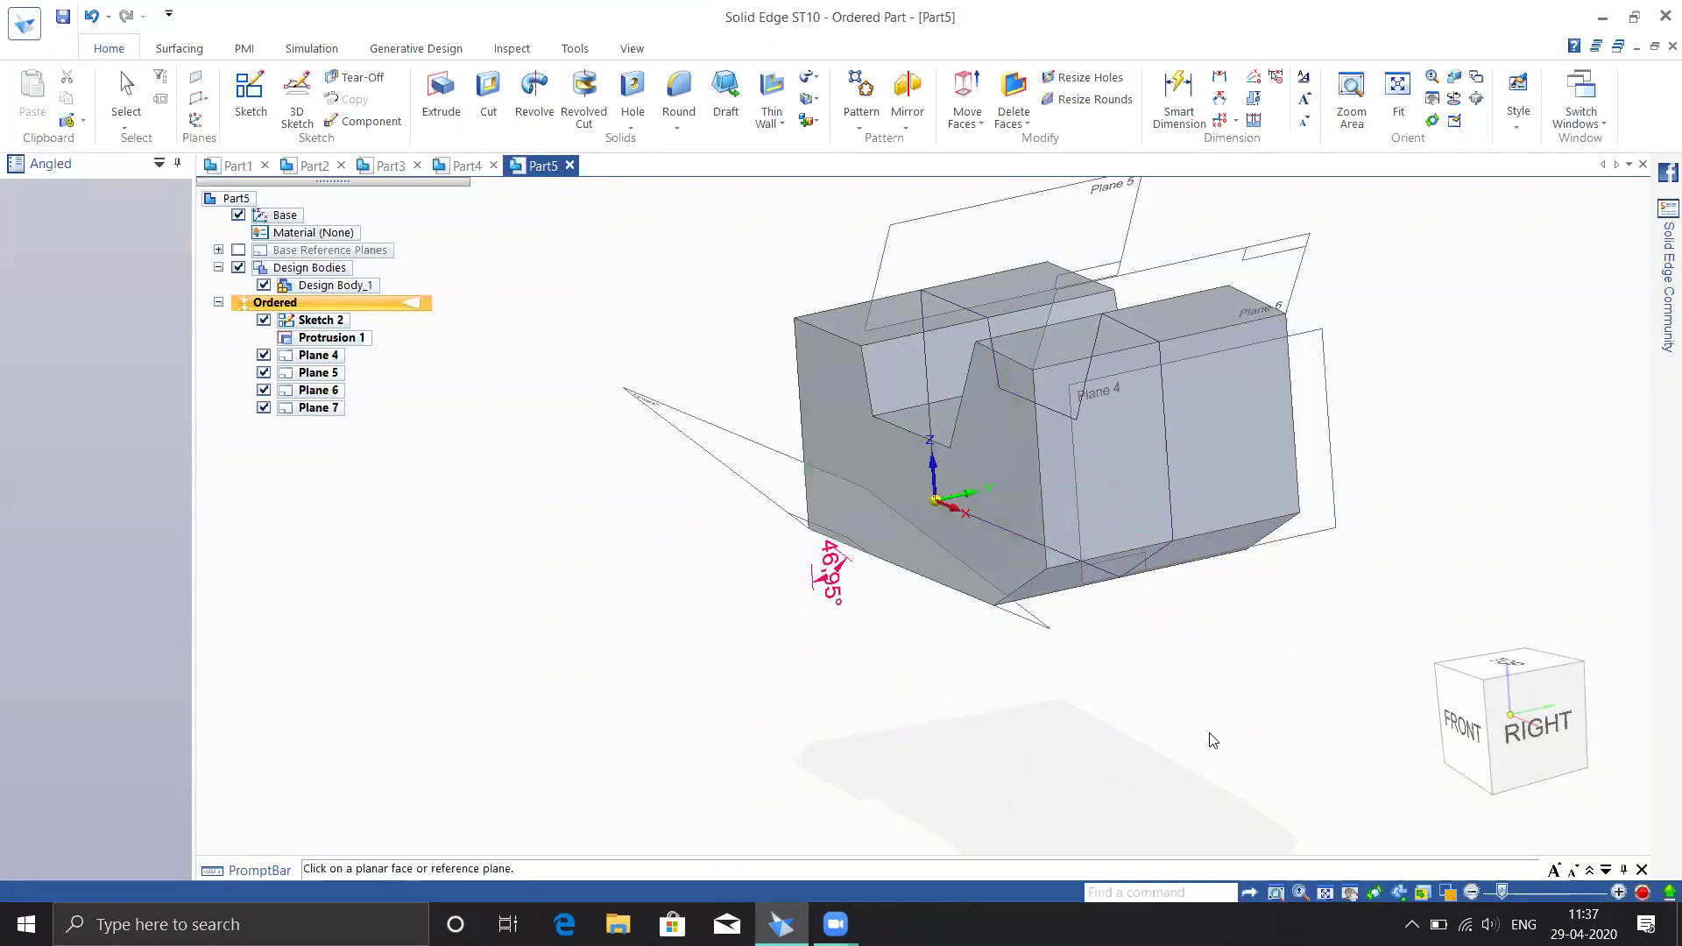
{"action": "middle_click_drag", "start_coordinate": [1182, 711], "coordinate": [1120, 704]}
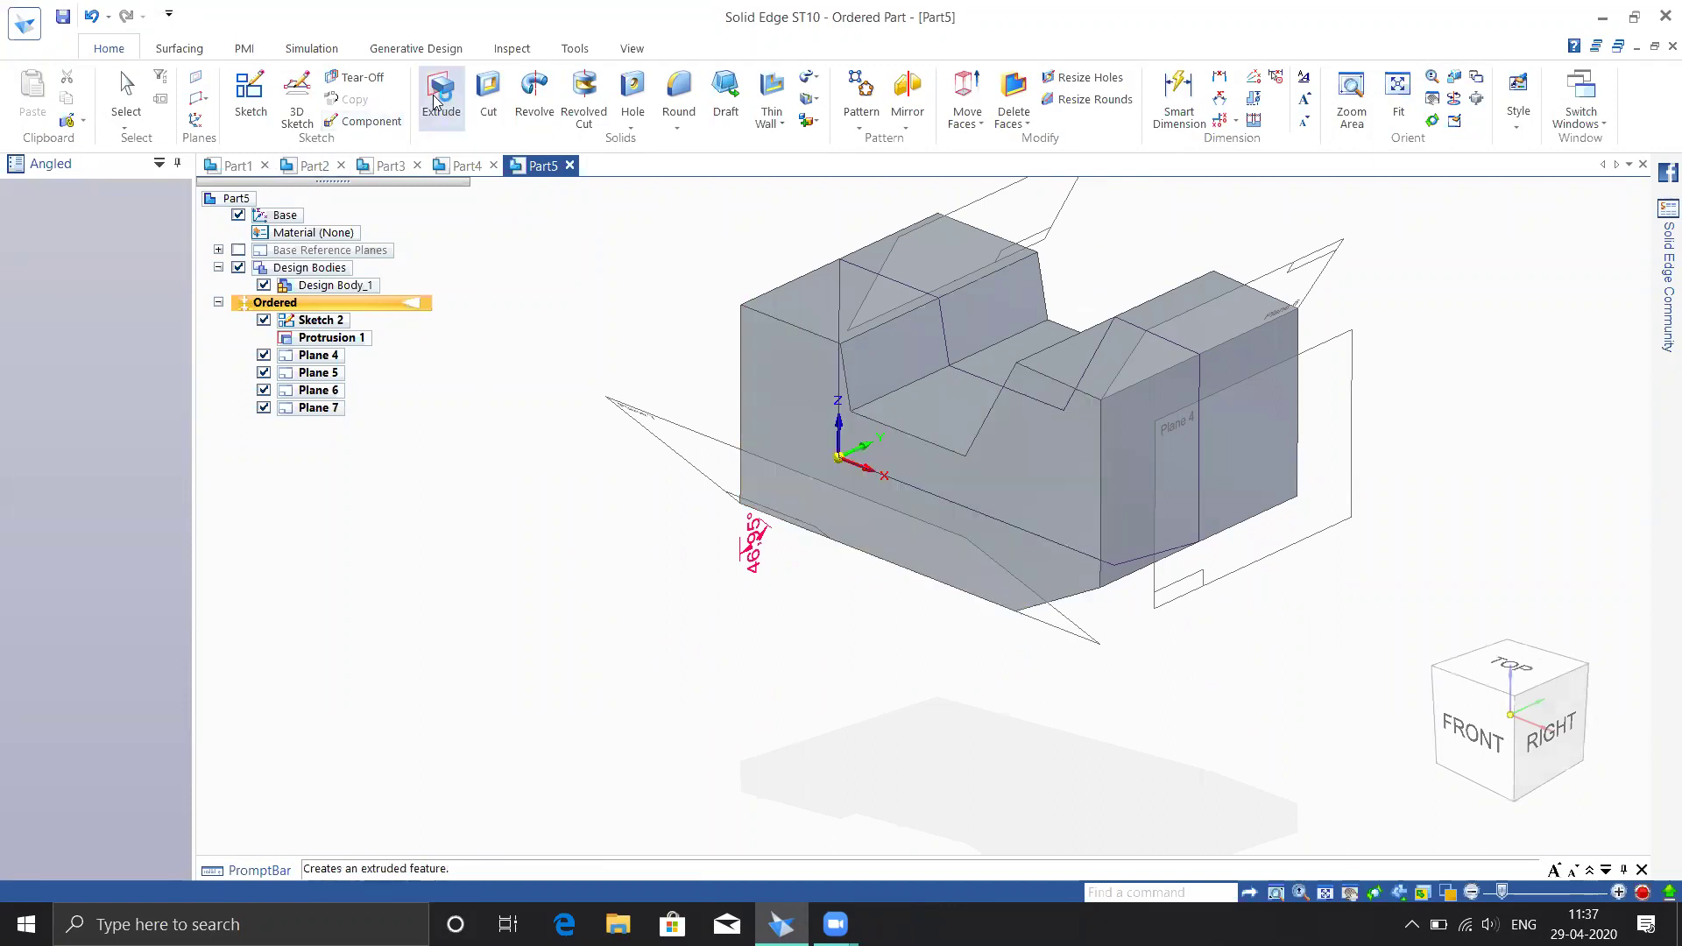
Create an angled reference plane from the notched front face, hinged on the short bevelled edge at its lower corner
{"action": "left_click", "coordinate": [200, 103]}
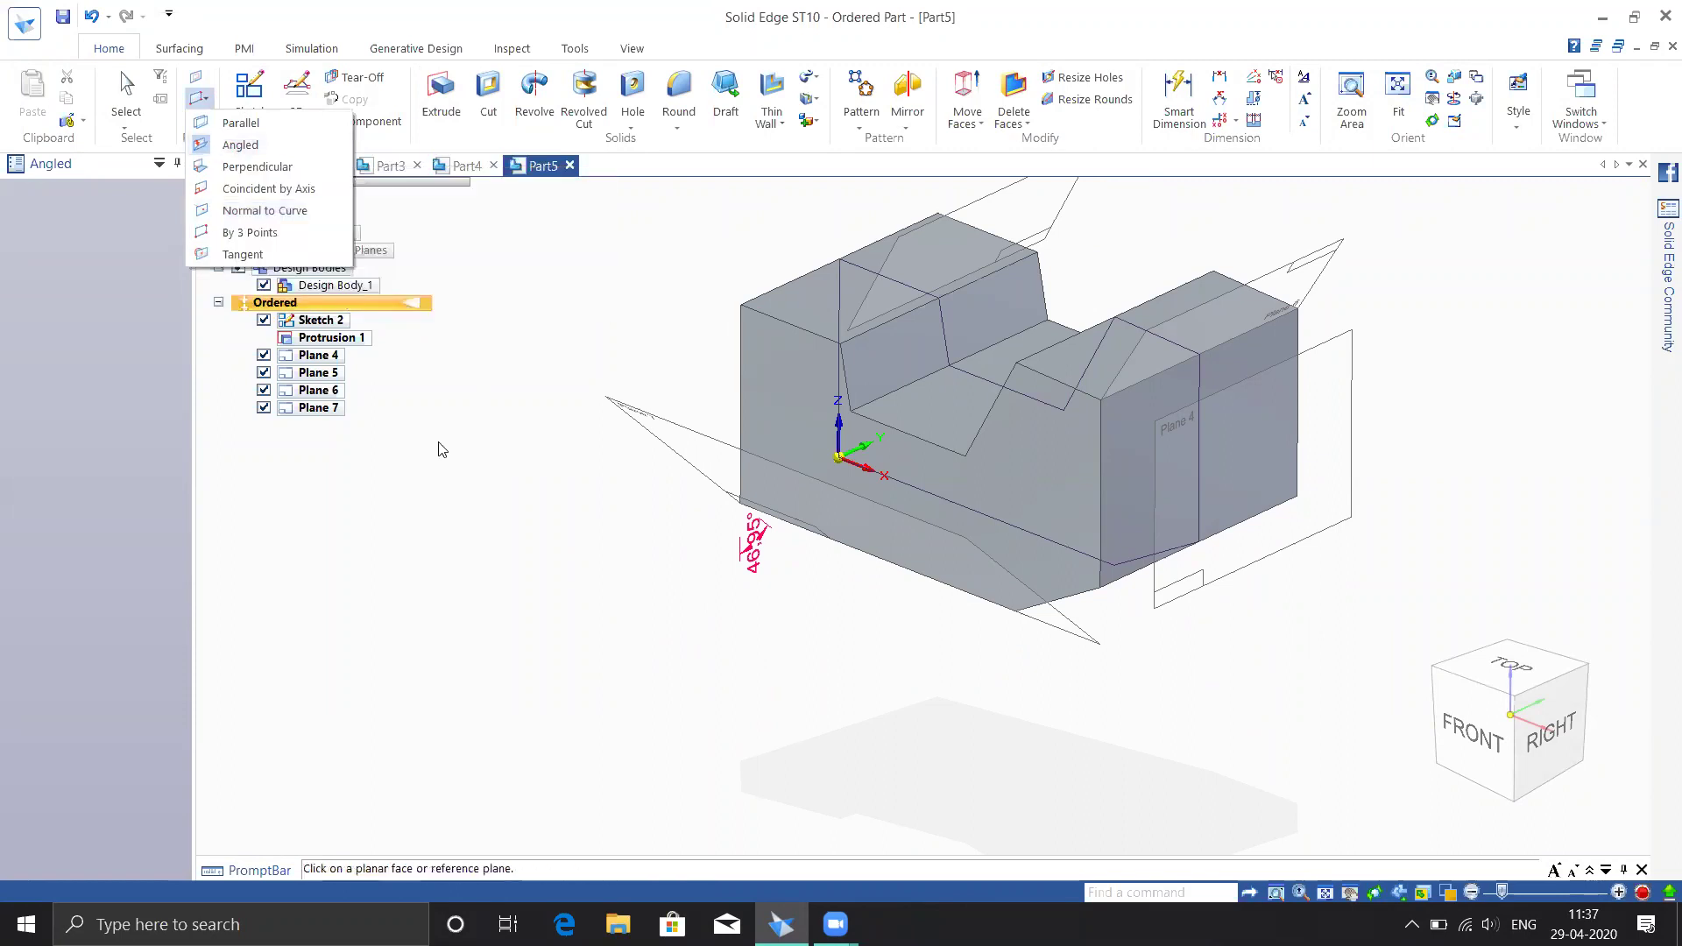
{"action": "left_click", "coordinate": [1027, 504]}
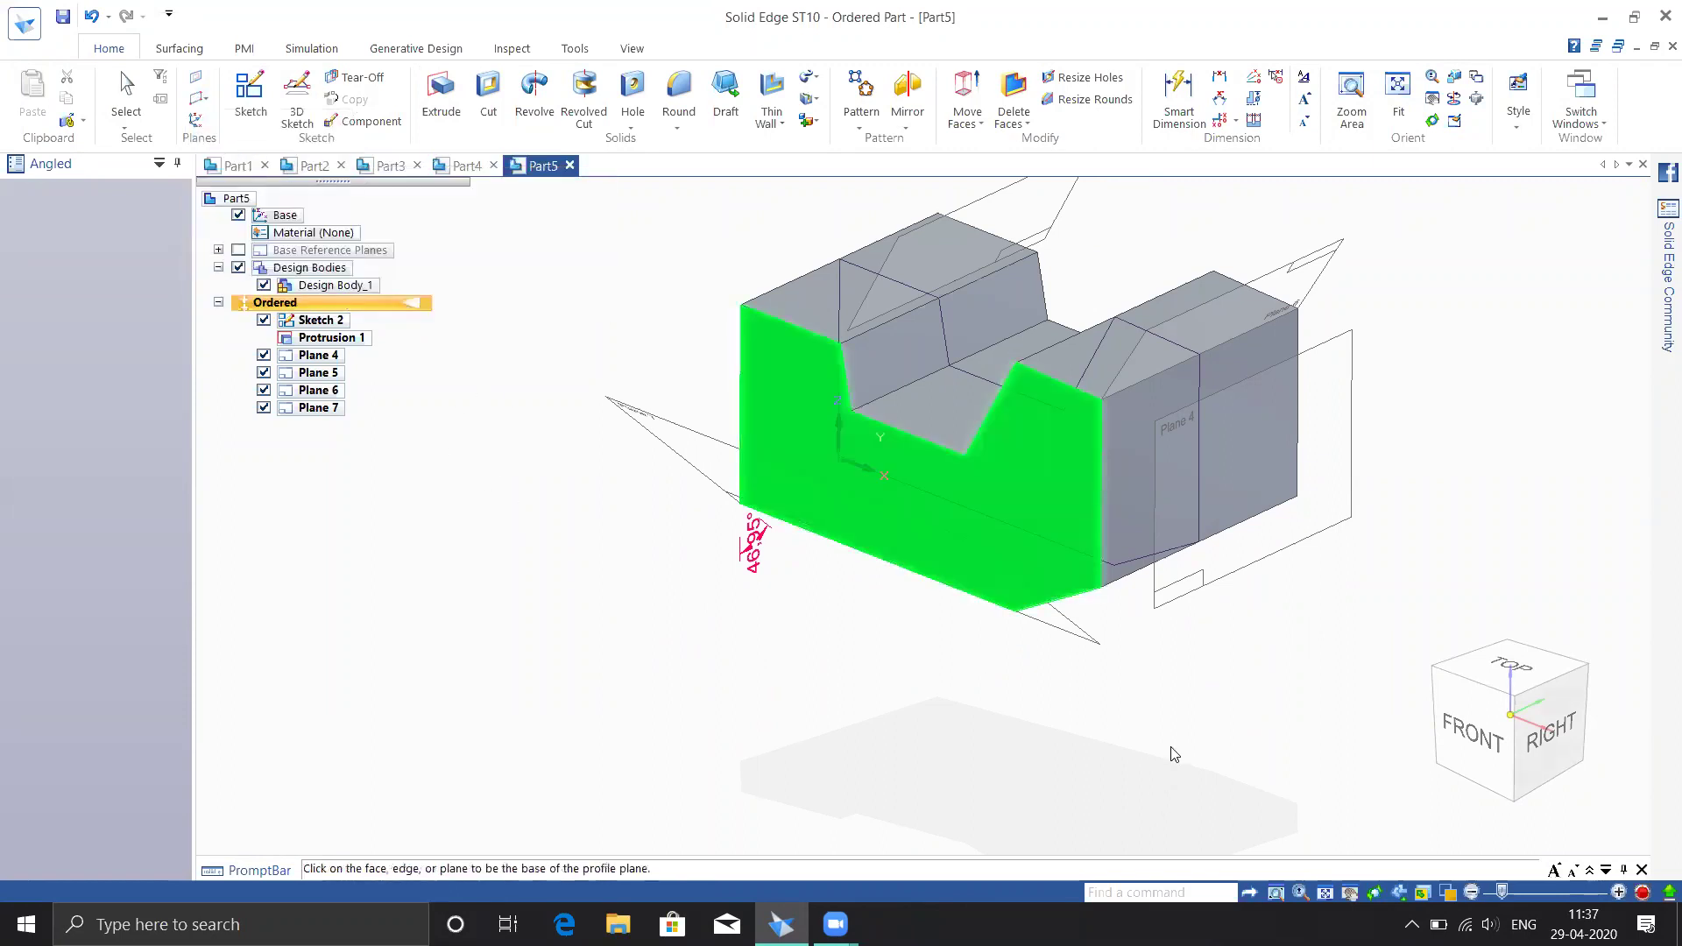
{"action": "left_click", "coordinate": [1082, 601]}
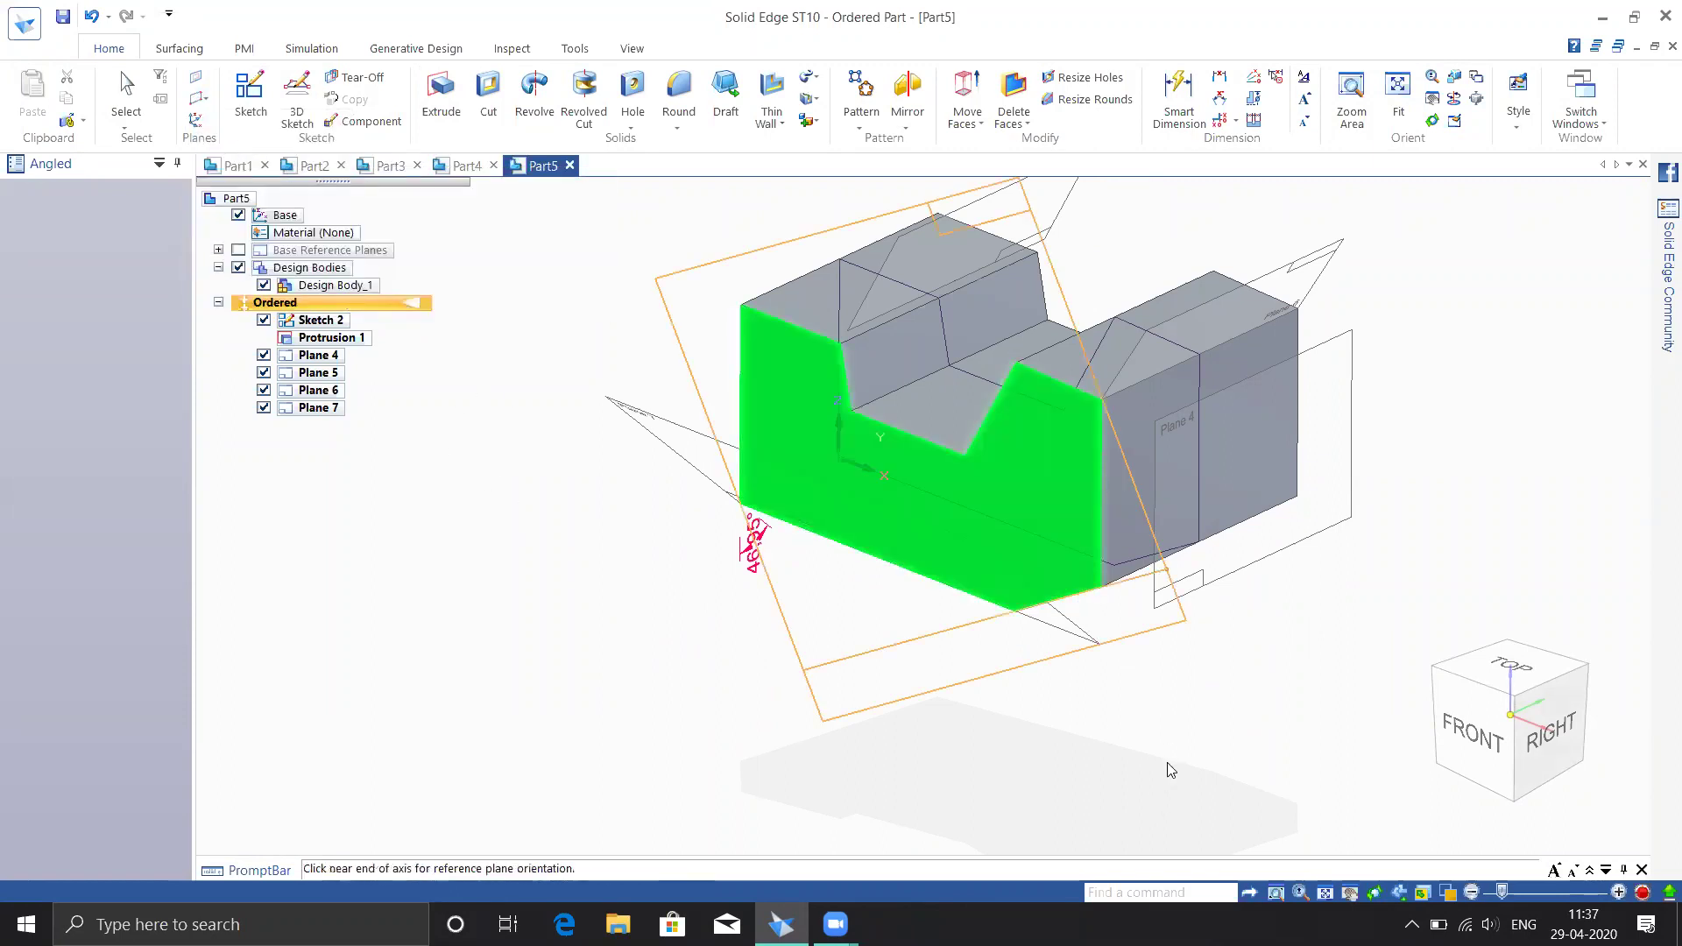
{"action": "middle_click_drag", "start_coordinate": [1041, 738], "coordinate": [1002, 754]}
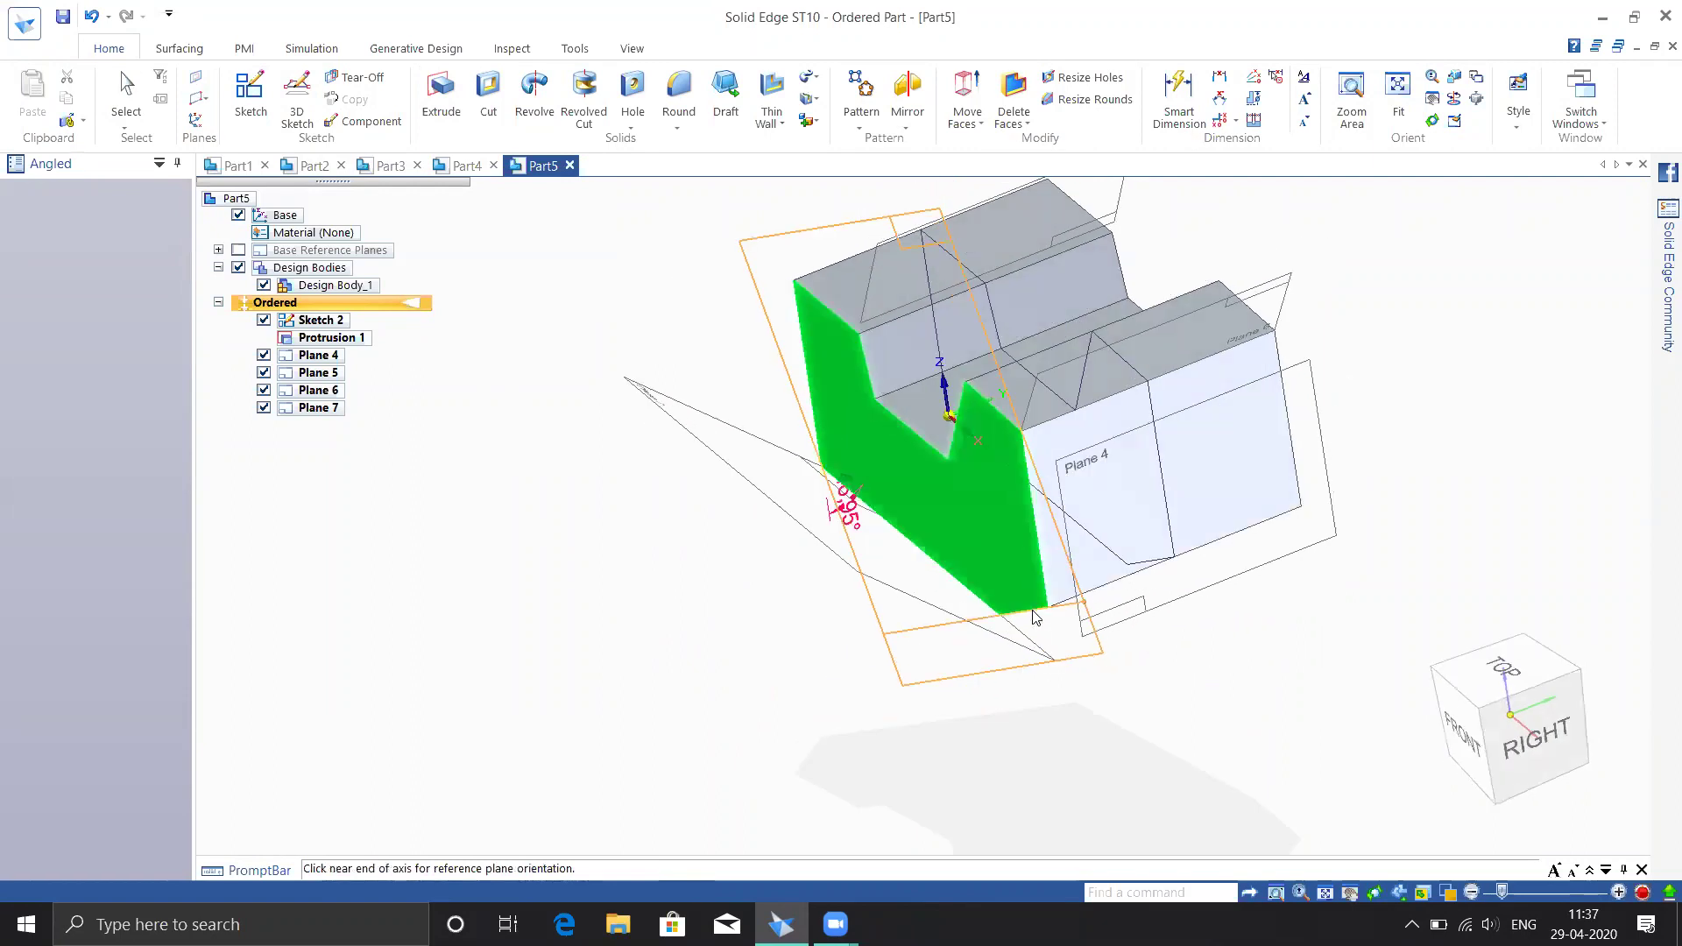
{"action": "left_click", "coordinate": [1038, 616]}
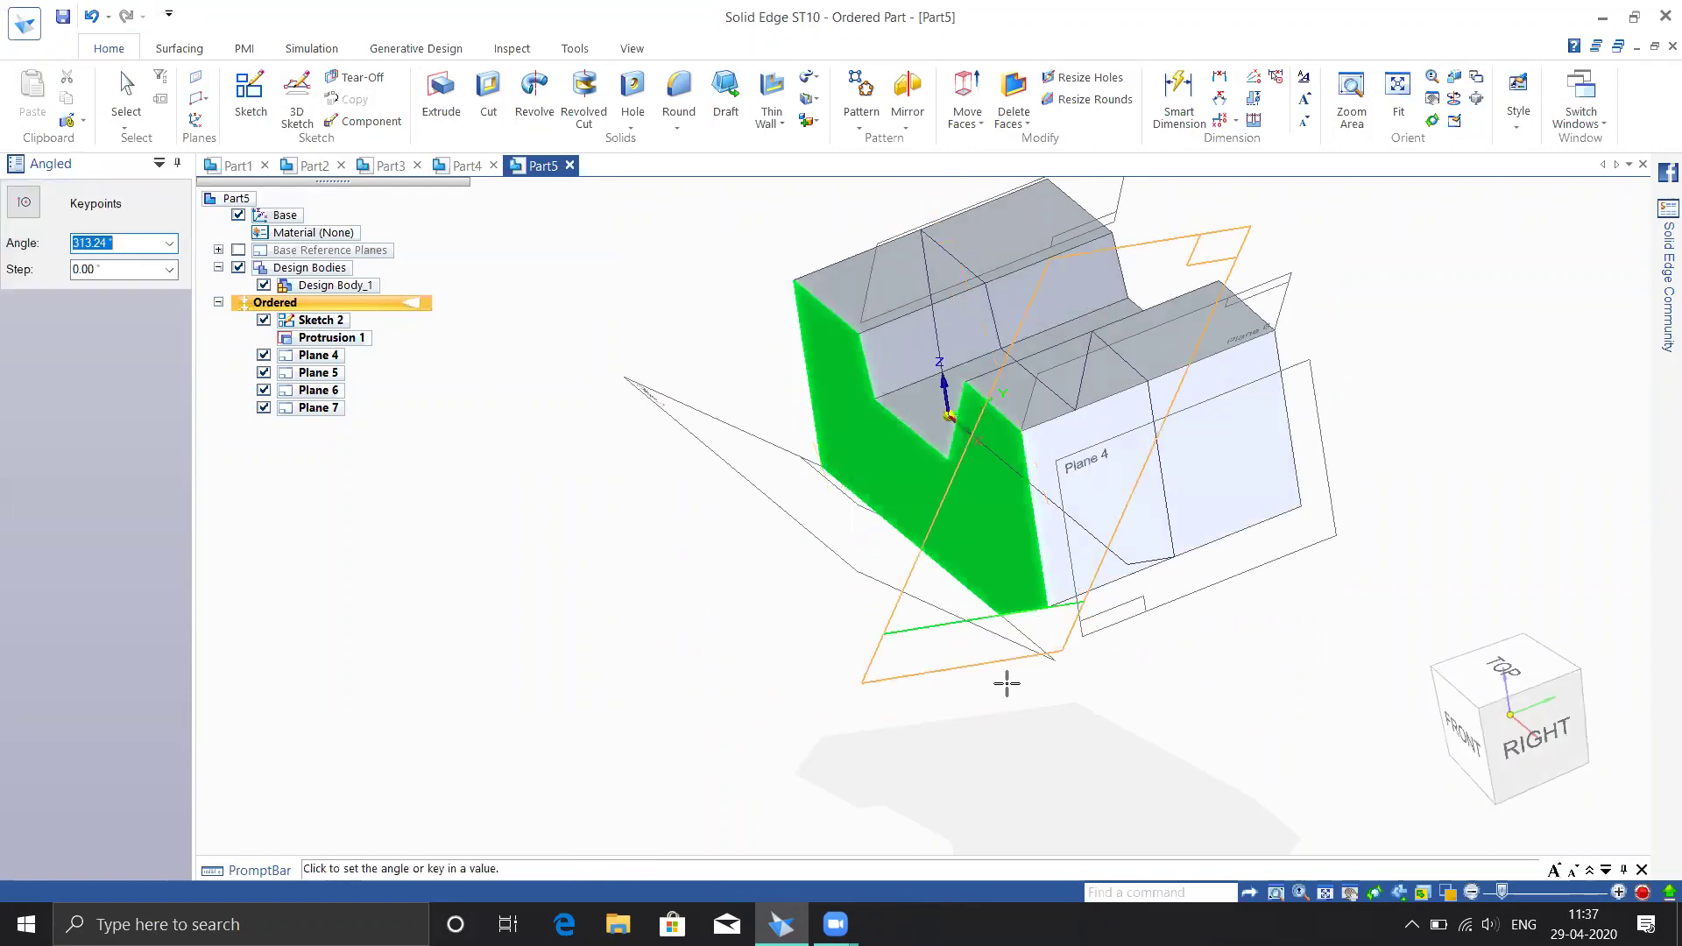
{"action": "left_click", "coordinate": [1332, 659]}
{"action": "middle_click_drag", "start_coordinate": [1086, 722], "coordinate": [1329, 824]}
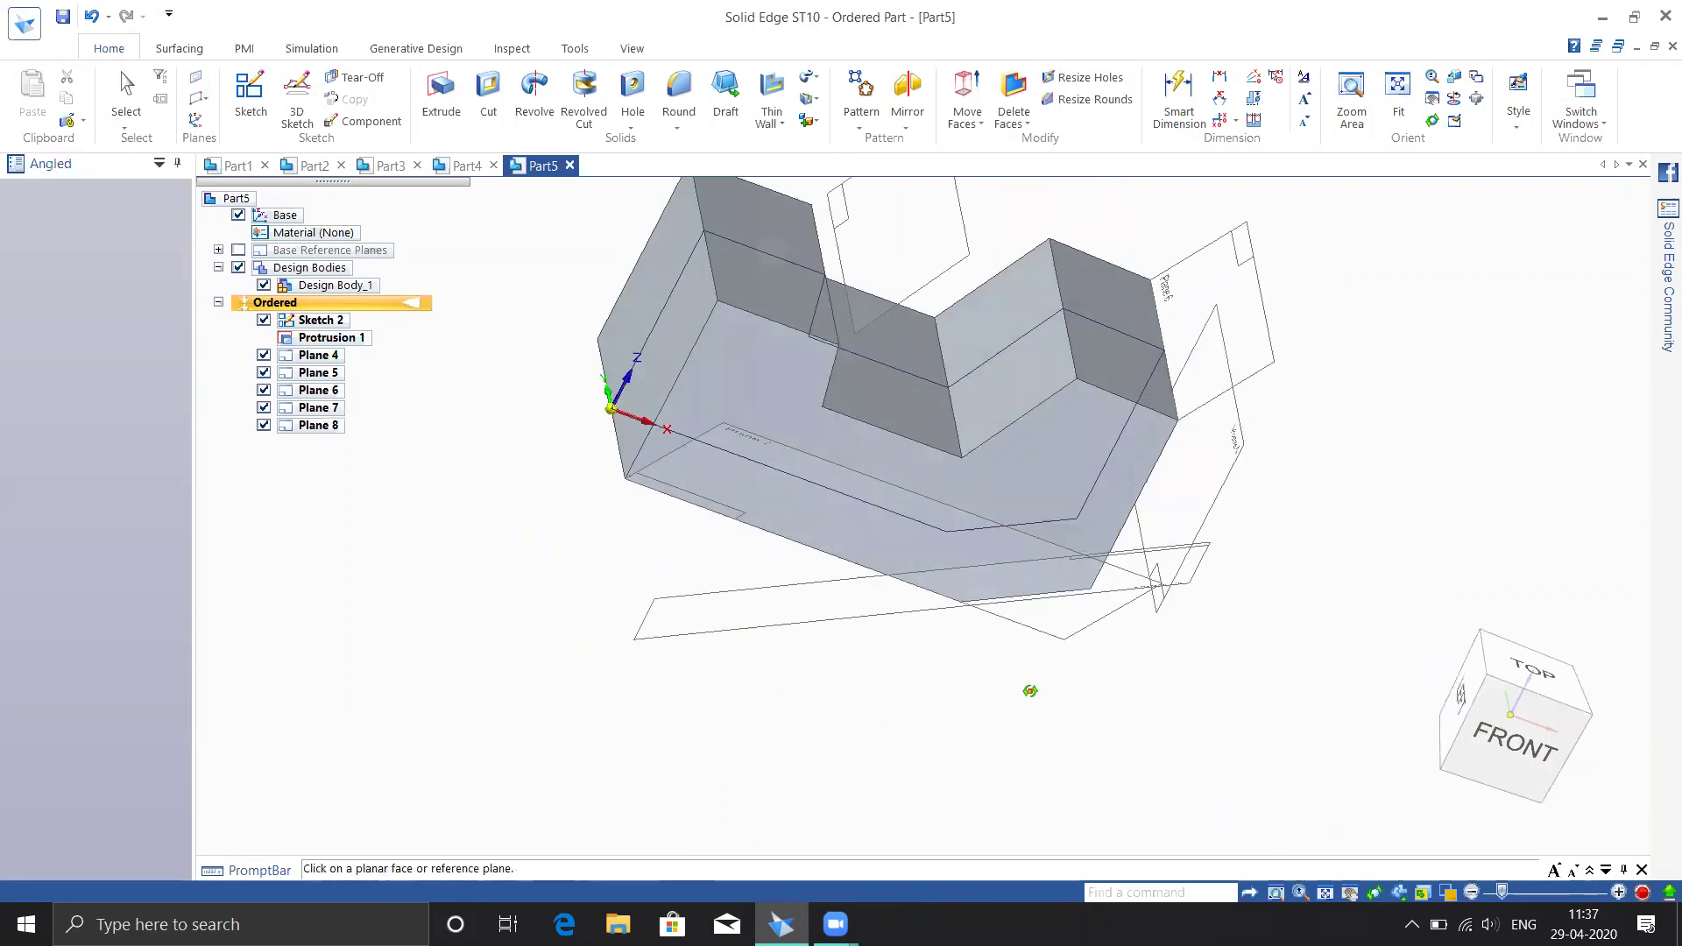
Undo the creation of all the added parallel and angled reference planes, back to the extruded block
{"action": "key", "text": "ctrl+z"}
{"action": "key", "text": "Escape"}
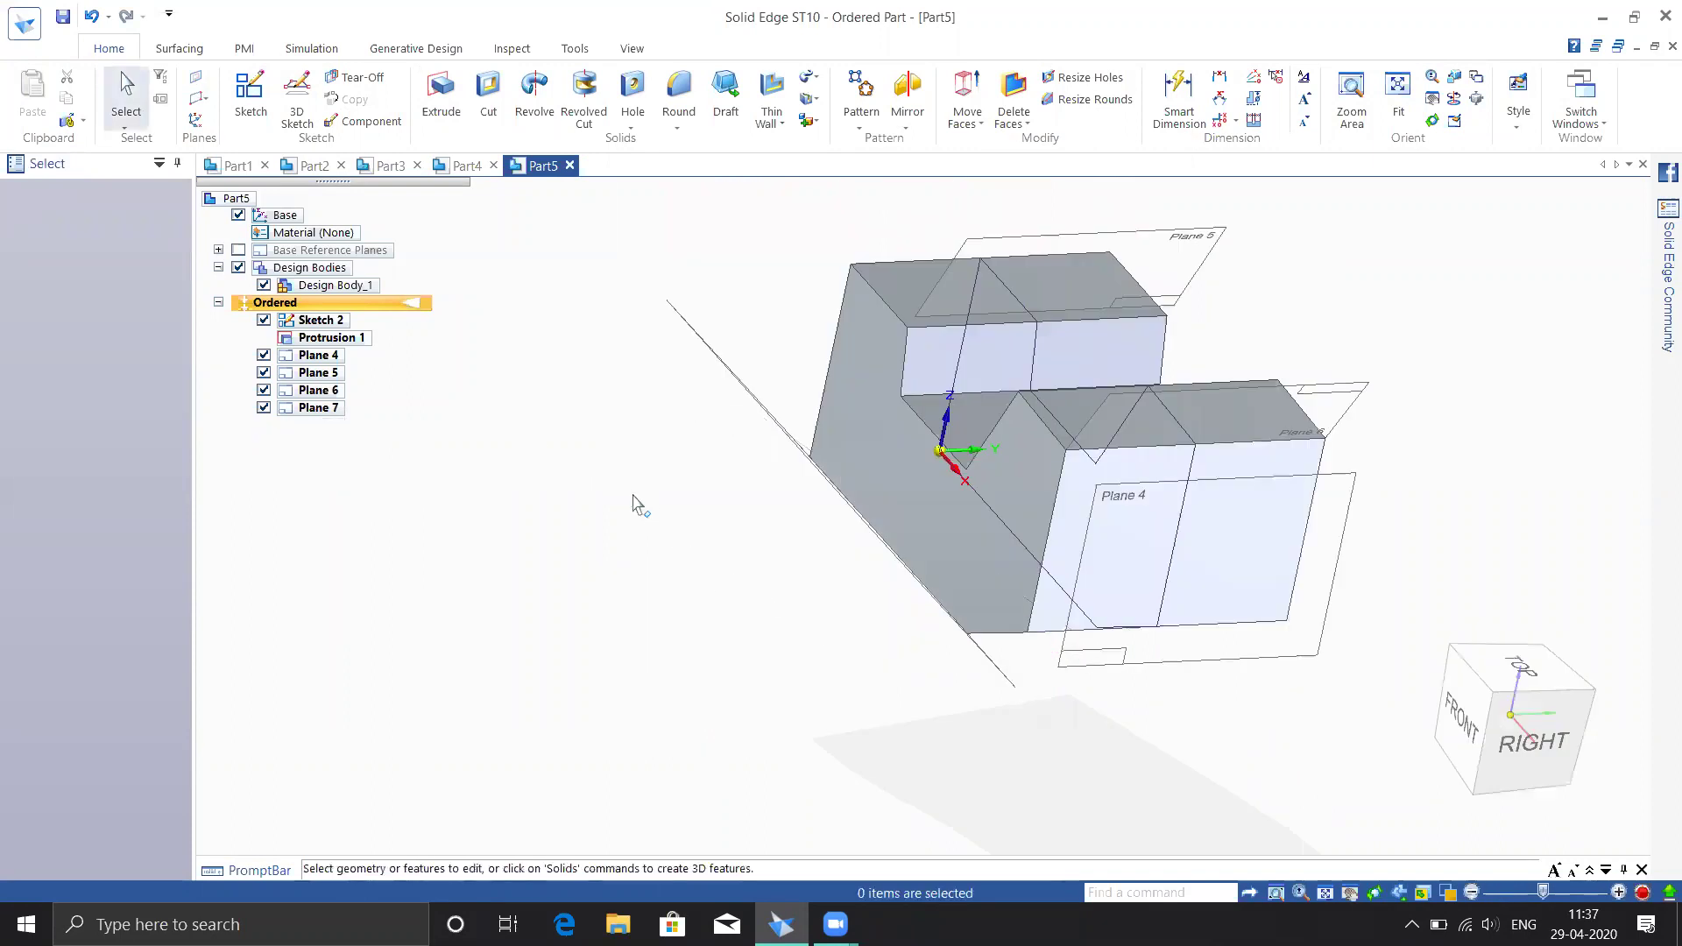
{"action": "key", "text": "ctrl+z"}
{"action": "key", "text": "ctrl+z"}
{"action": "key", "text": "ctrl+z"}
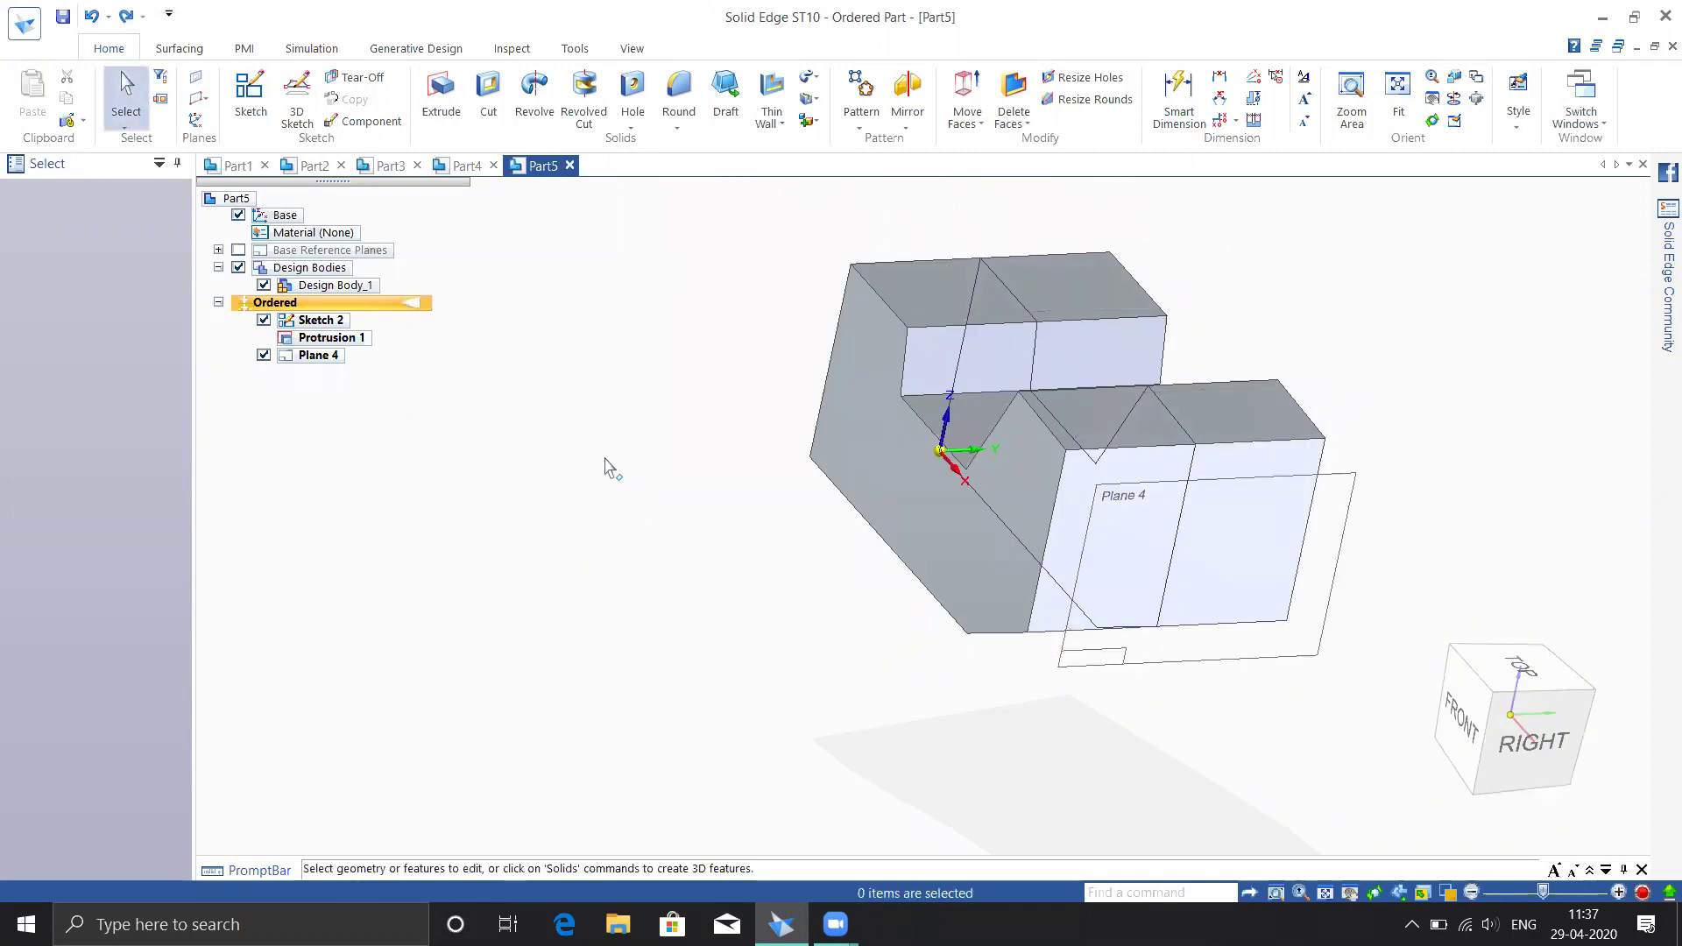
{"action": "key", "text": "ctrl+z"}
{"action": "middle_click_drag", "start_coordinate": [631, 450], "coordinate": [728, 472]}
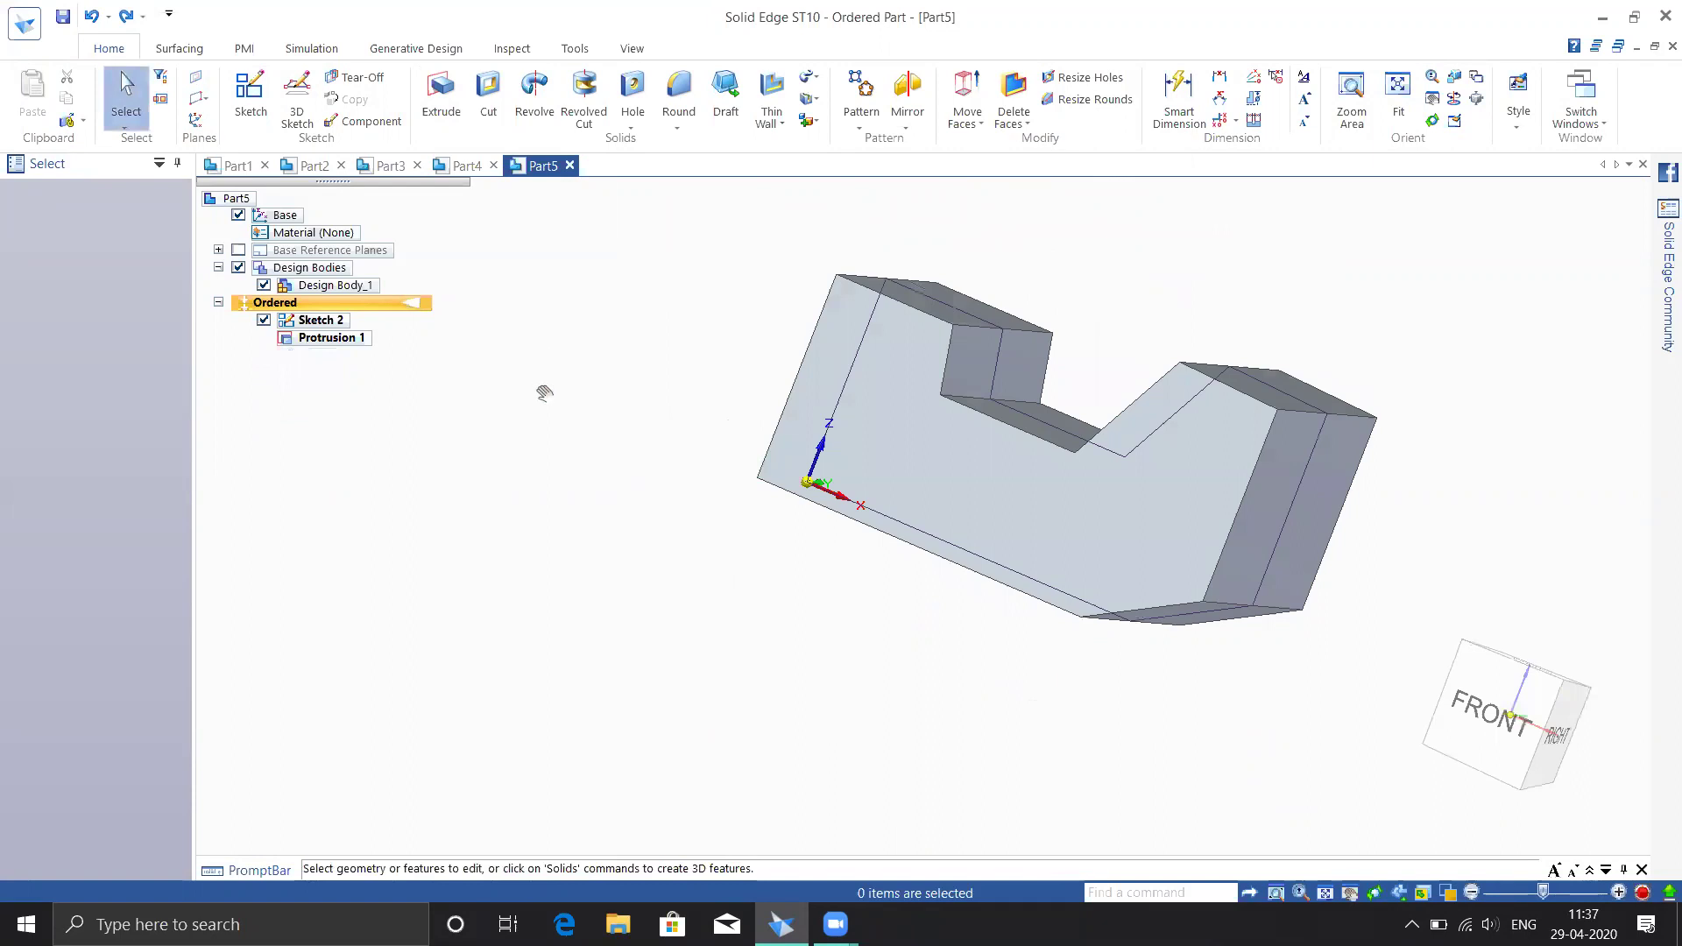
{"action": "middle_click_drag", "start_coordinate": [544, 394], "coordinate": [491, 350]}
{"action": "left_click", "coordinate": [210, 103]}
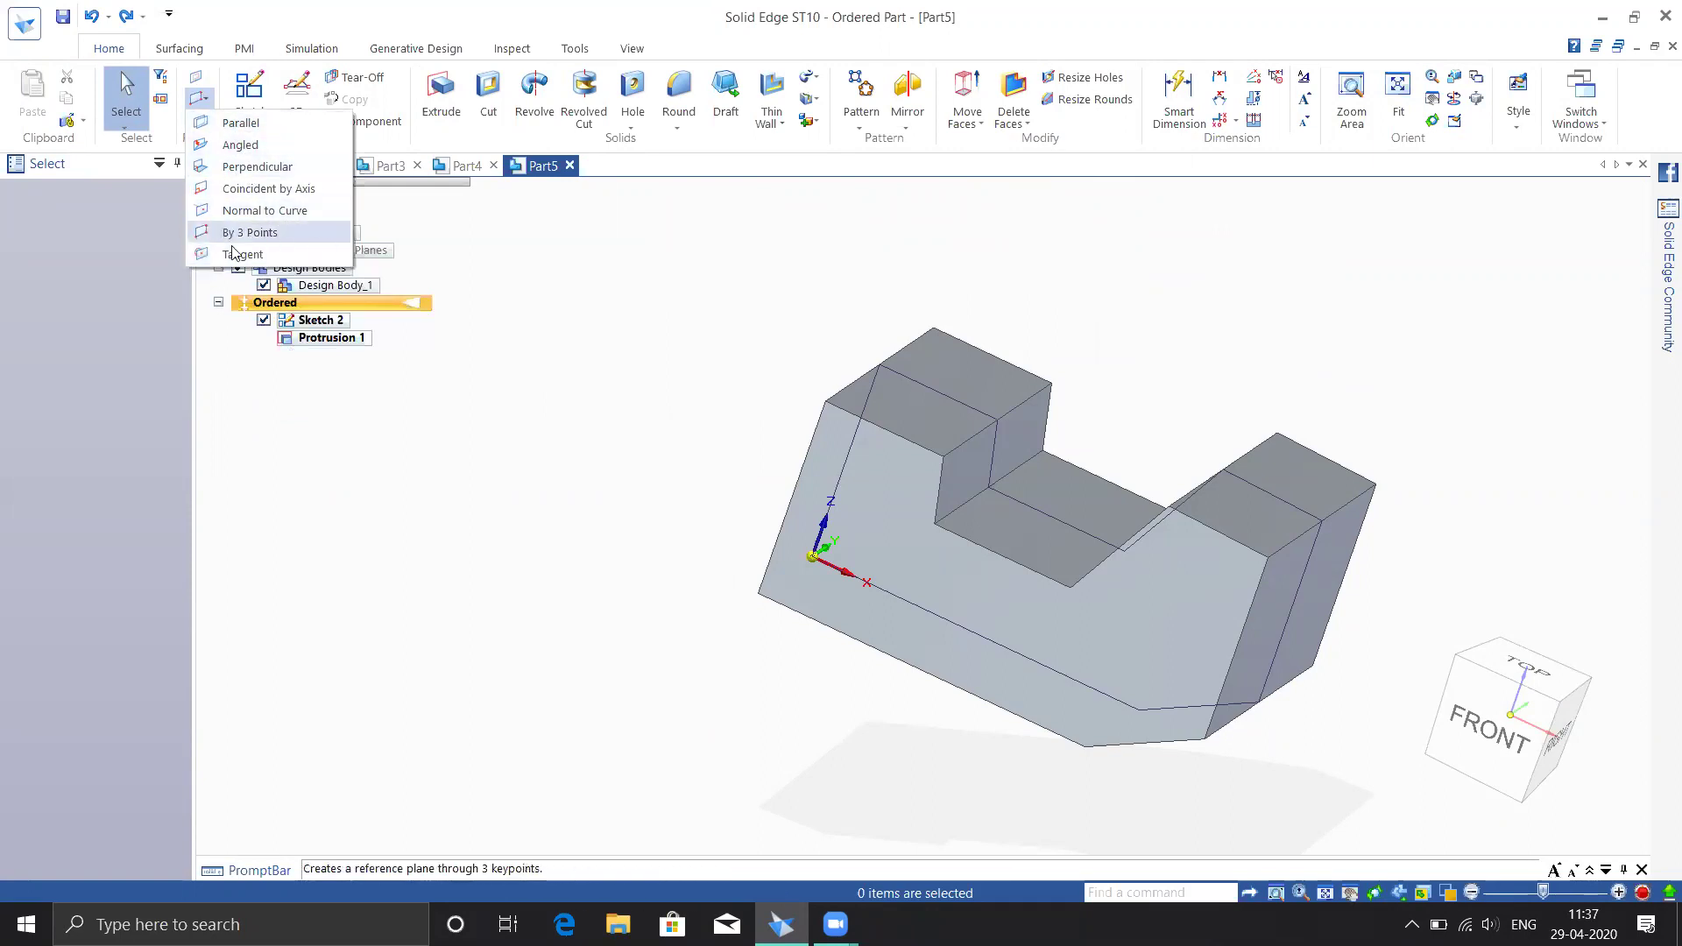
{"action": "left_click", "coordinate": [270, 303]}
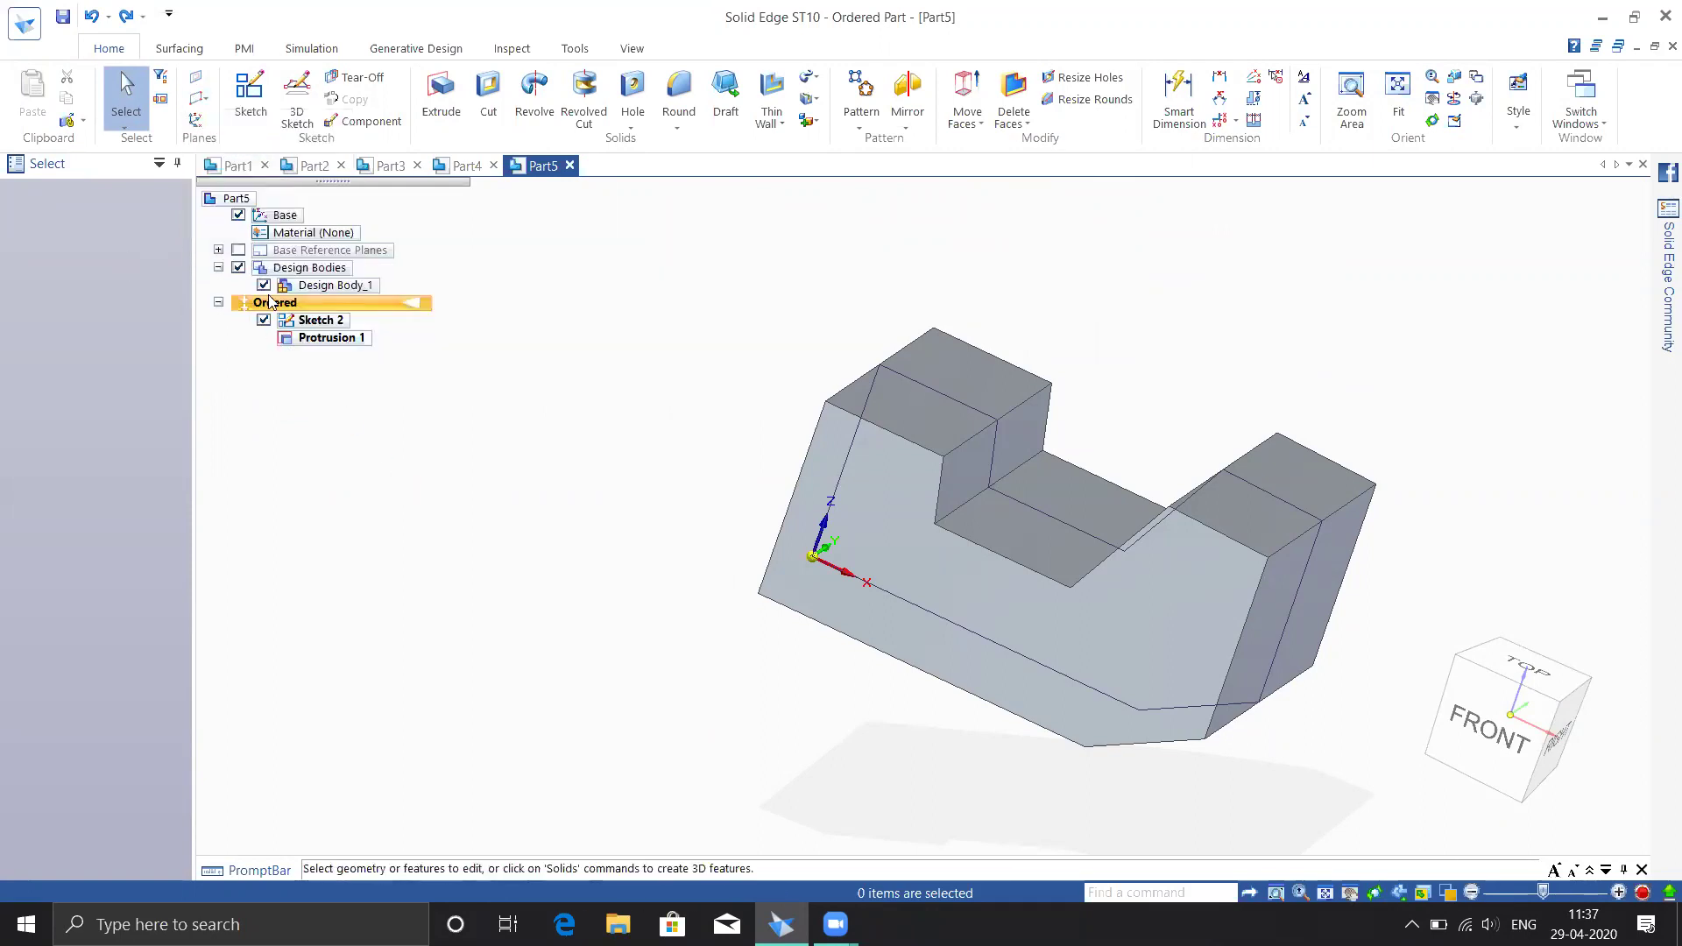
{"action": "left_click", "coordinate": [200, 98]}
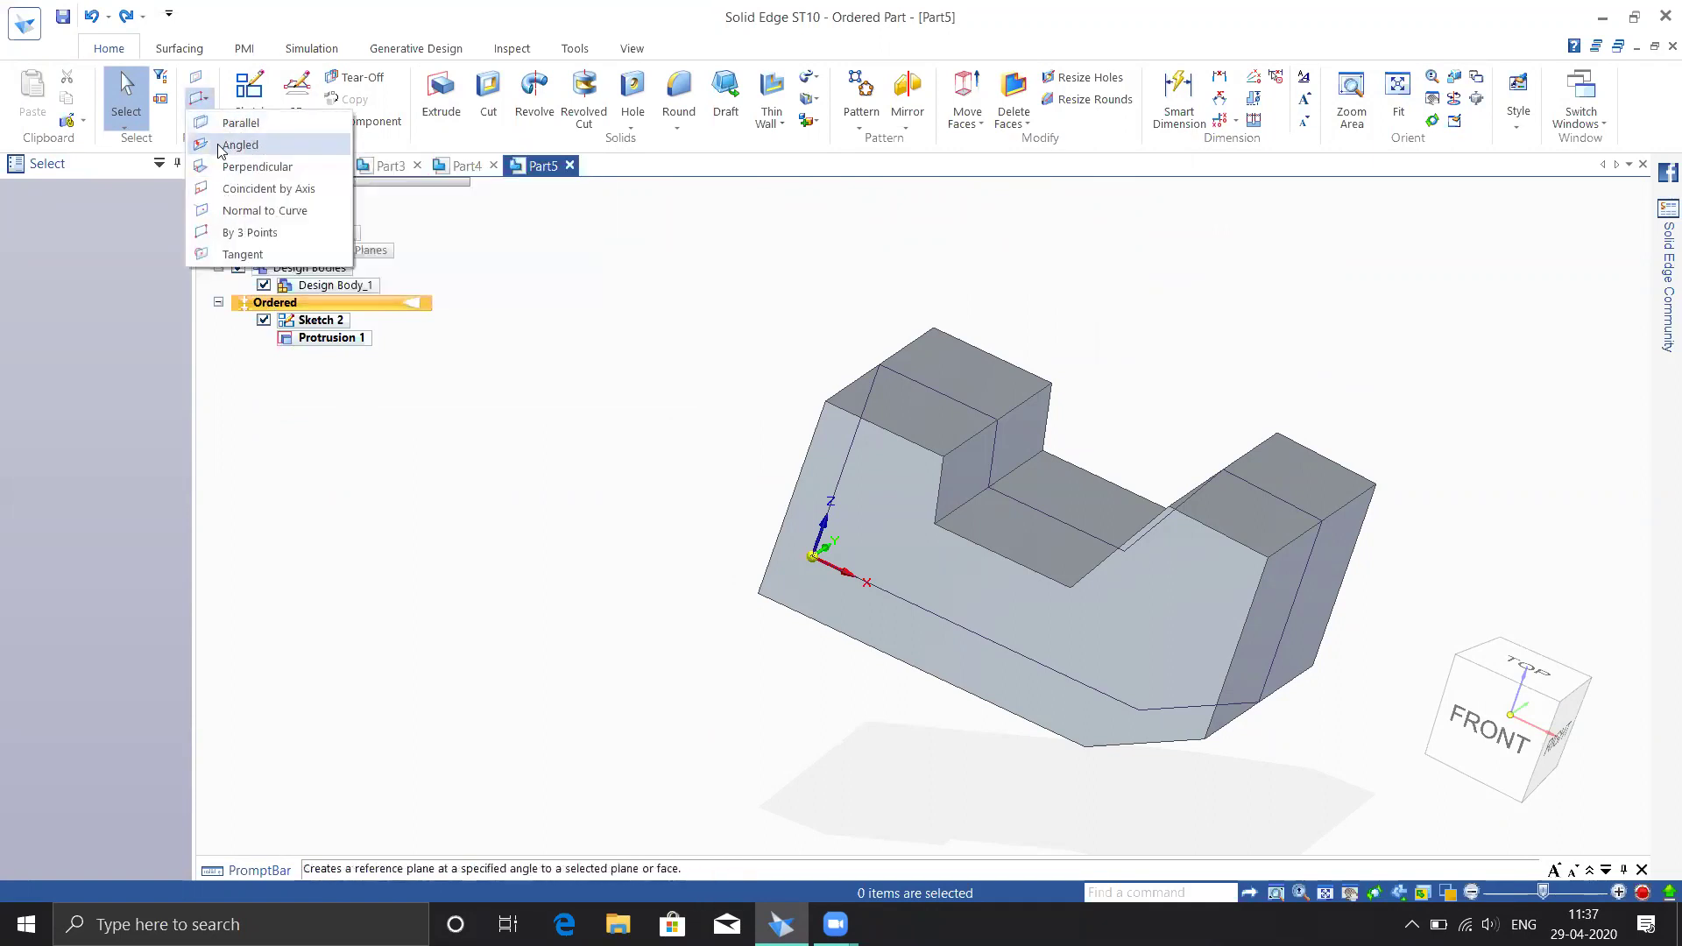
{"action": "left_click", "coordinate": [633, 493]}
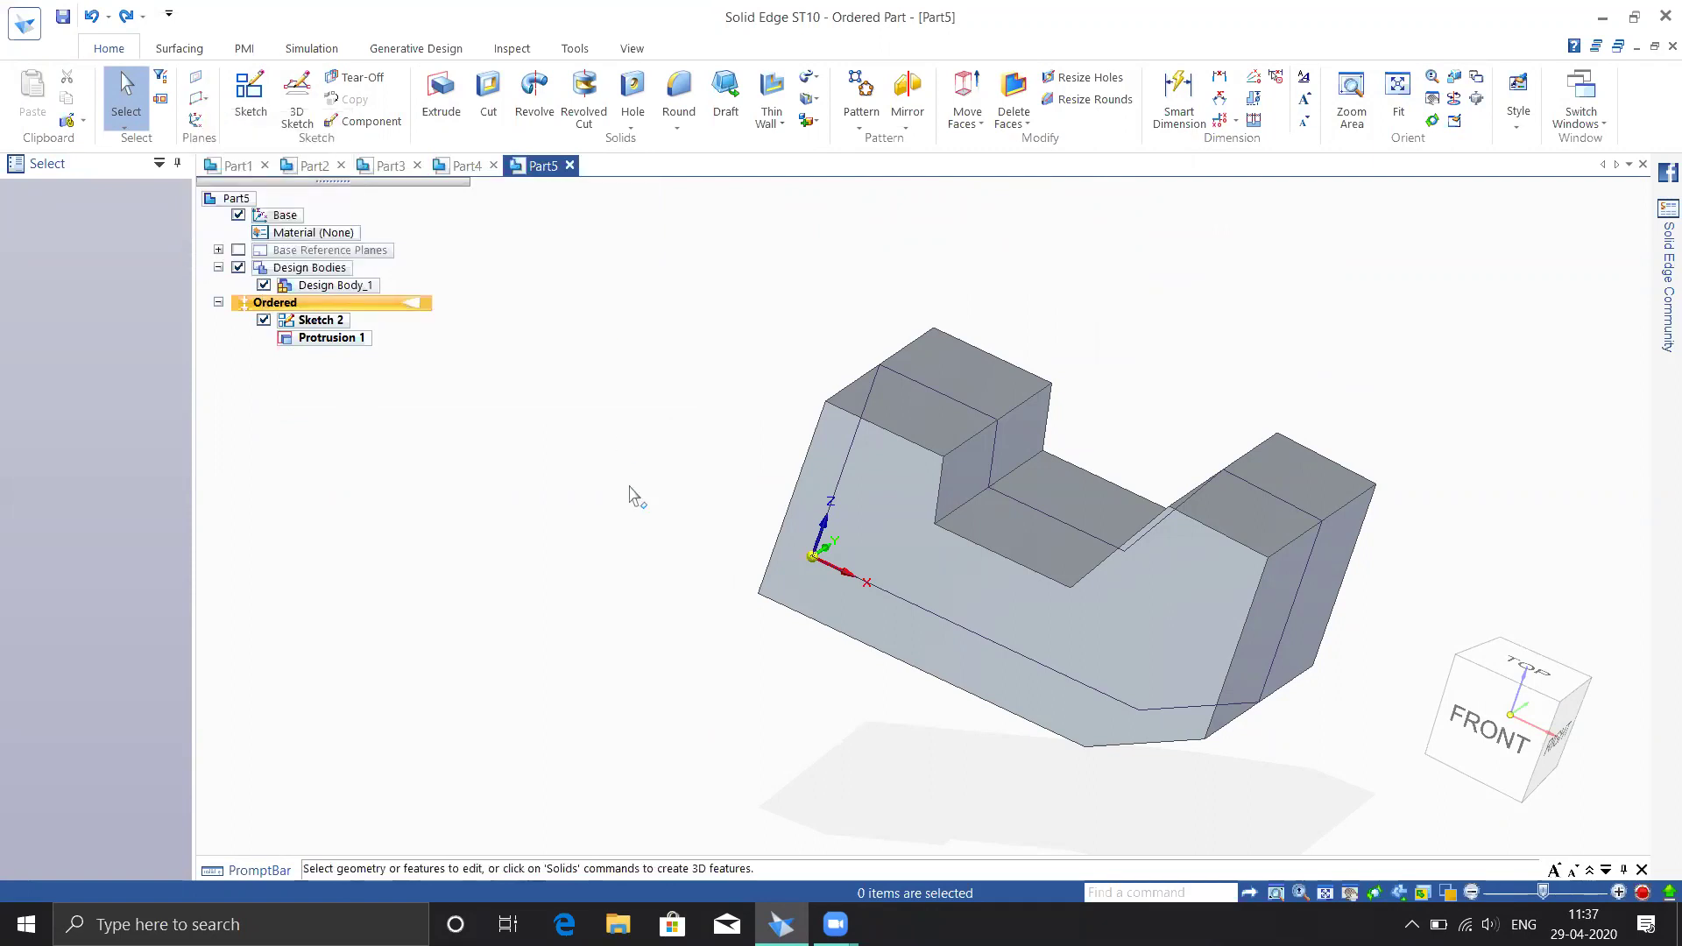
{"action": "middle_click_drag", "start_coordinate": [624, 498], "coordinate": [604, 393]}
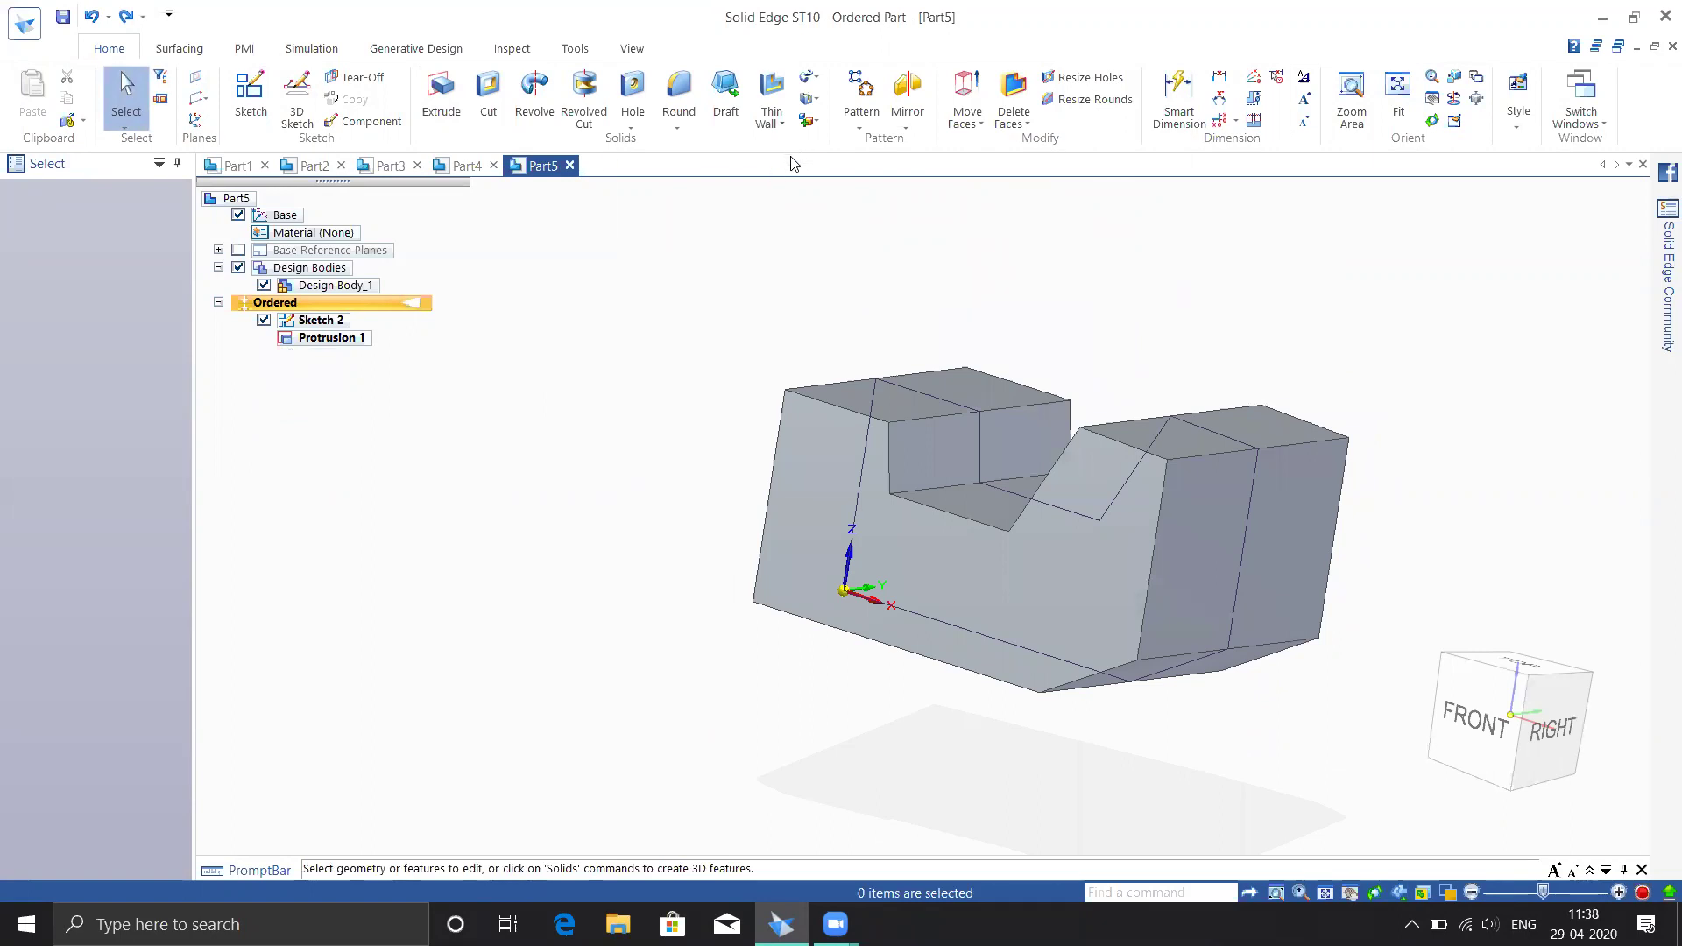
{"action": "left_click", "coordinate": [811, 122]}
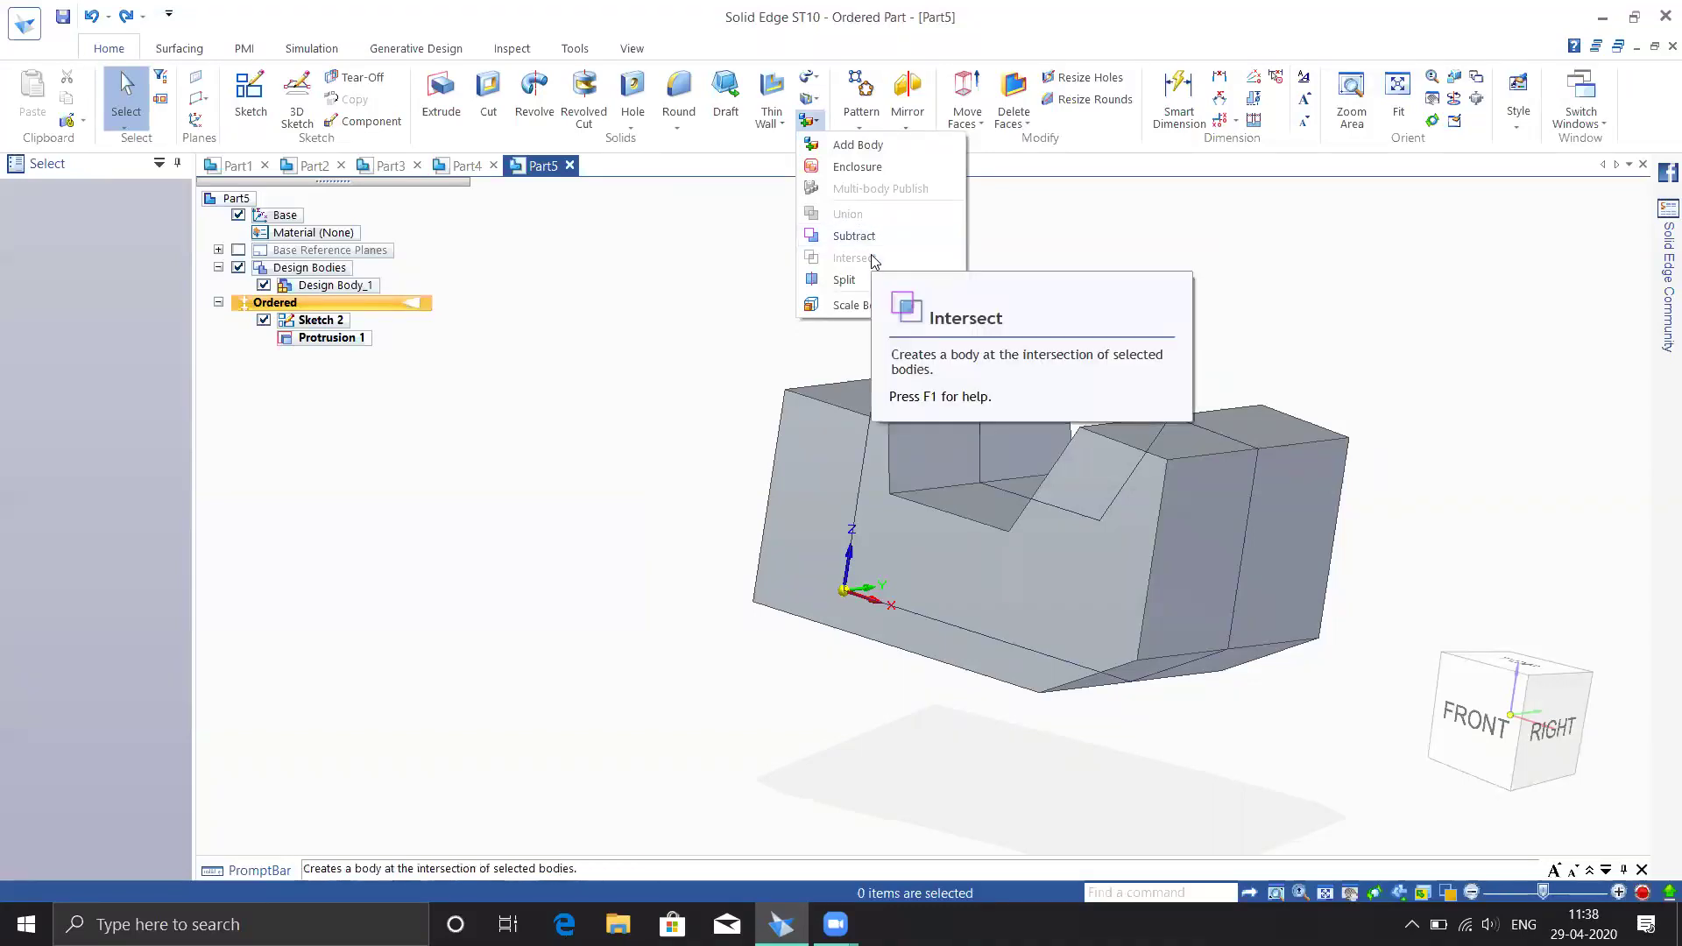
{"action": "left_click", "coordinate": [623, 340]}
{"action": "mouse_move", "coordinate": [652, 359]}
{"action": "middle_mouse_down"}
{"action": "mouse_move", "coordinate": [574, 356]}
{"action": "mouse_move", "coordinate": [634, 350]}
{"action": "mouse_move", "coordinate": [652, 375]}
{"action": "middle_mouse_up"}
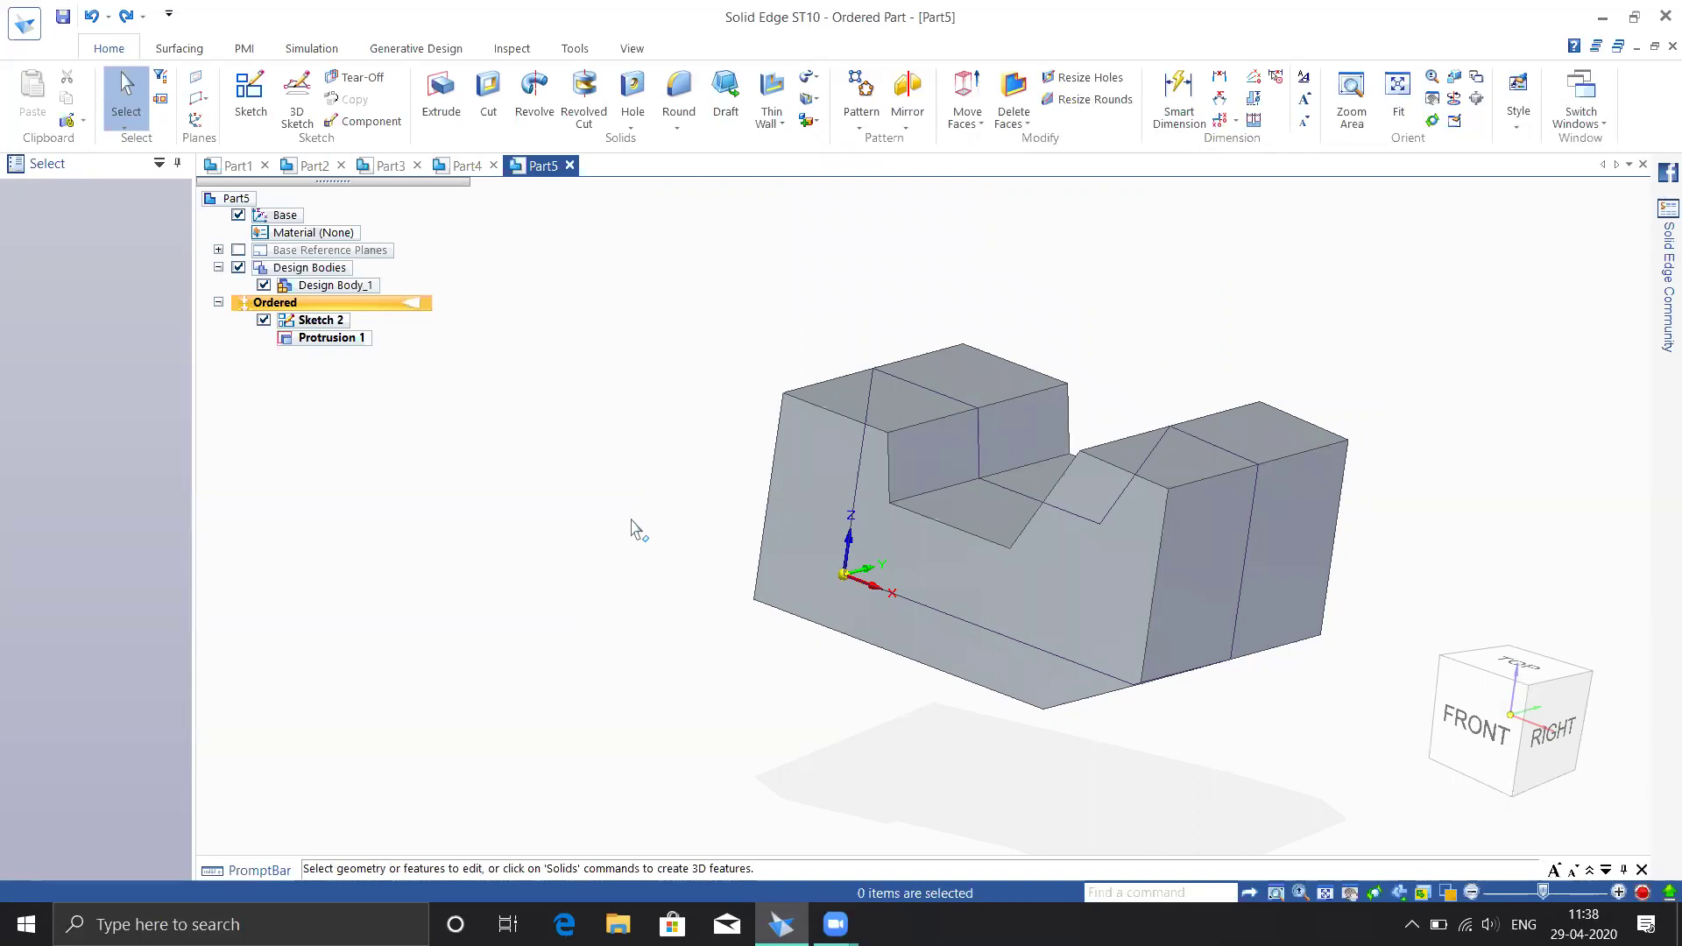
{"action": "middle_click_drag", "start_coordinate": [577, 492], "coordinate": [544, 465], "text": "shift"}
{"action": "middle_click_drag", "start_coordinate": [909, 375], "coordinate": [1008, 406]}
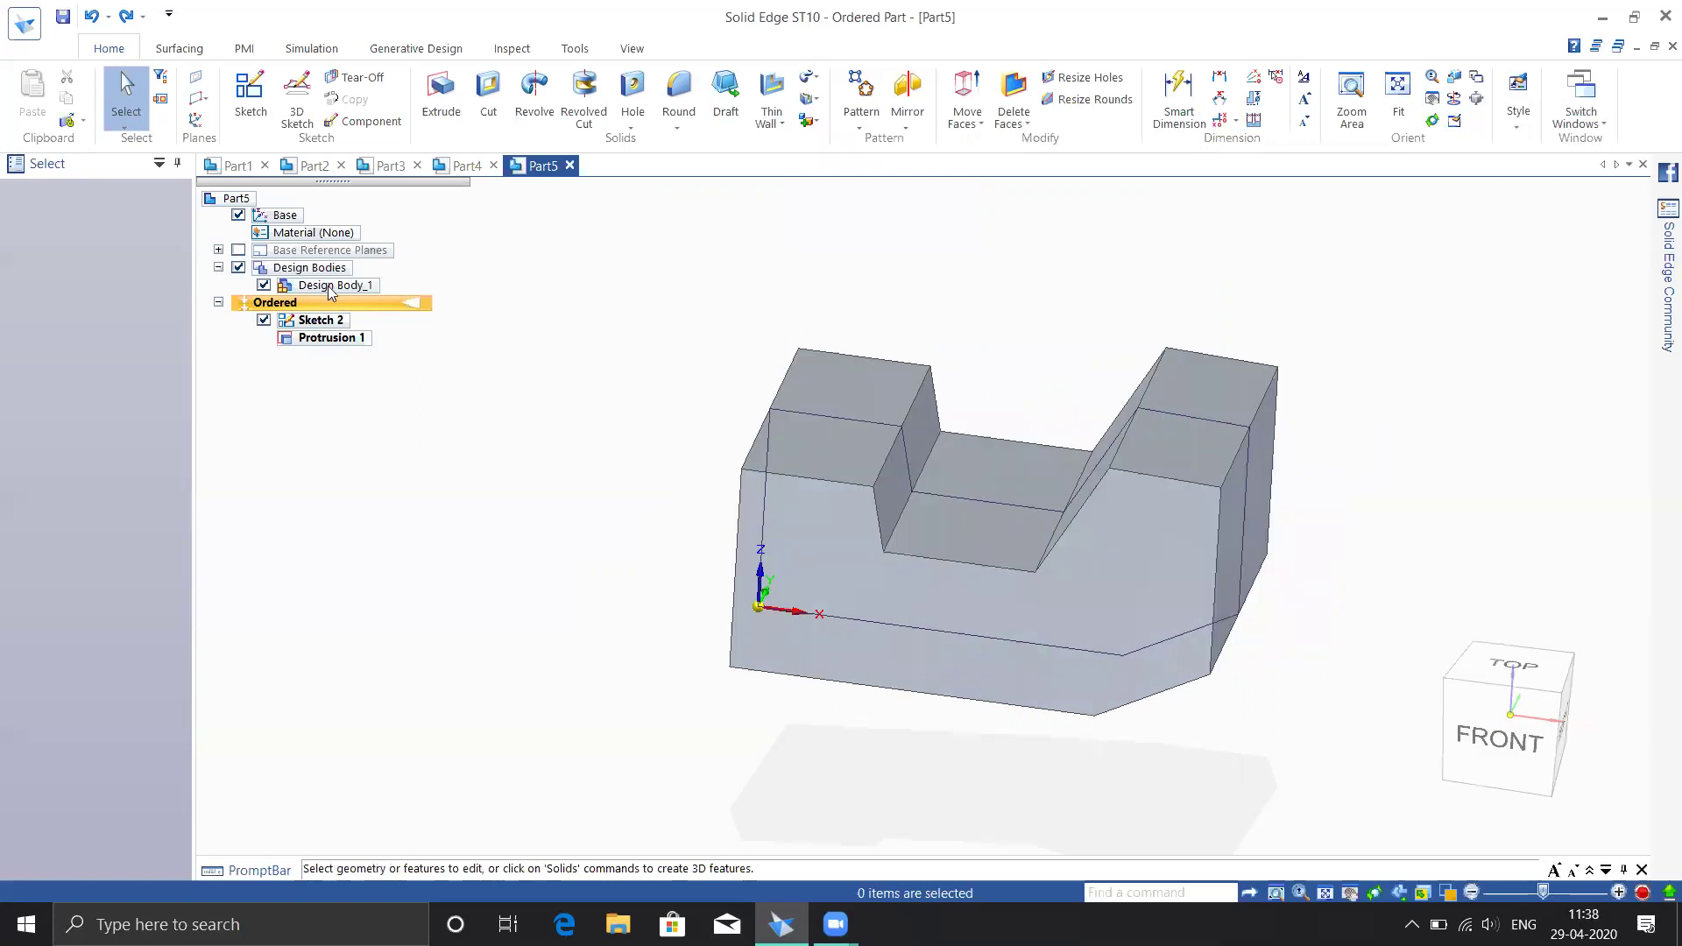
Add a new part body to the model, keeping the proposed body names
{"action": "left_click", "coordinate": [331, 287]}
{"action": "left_click", "coordinate": [476, 569]}
{"action": "left_click", "coordinate": [816, 124]}
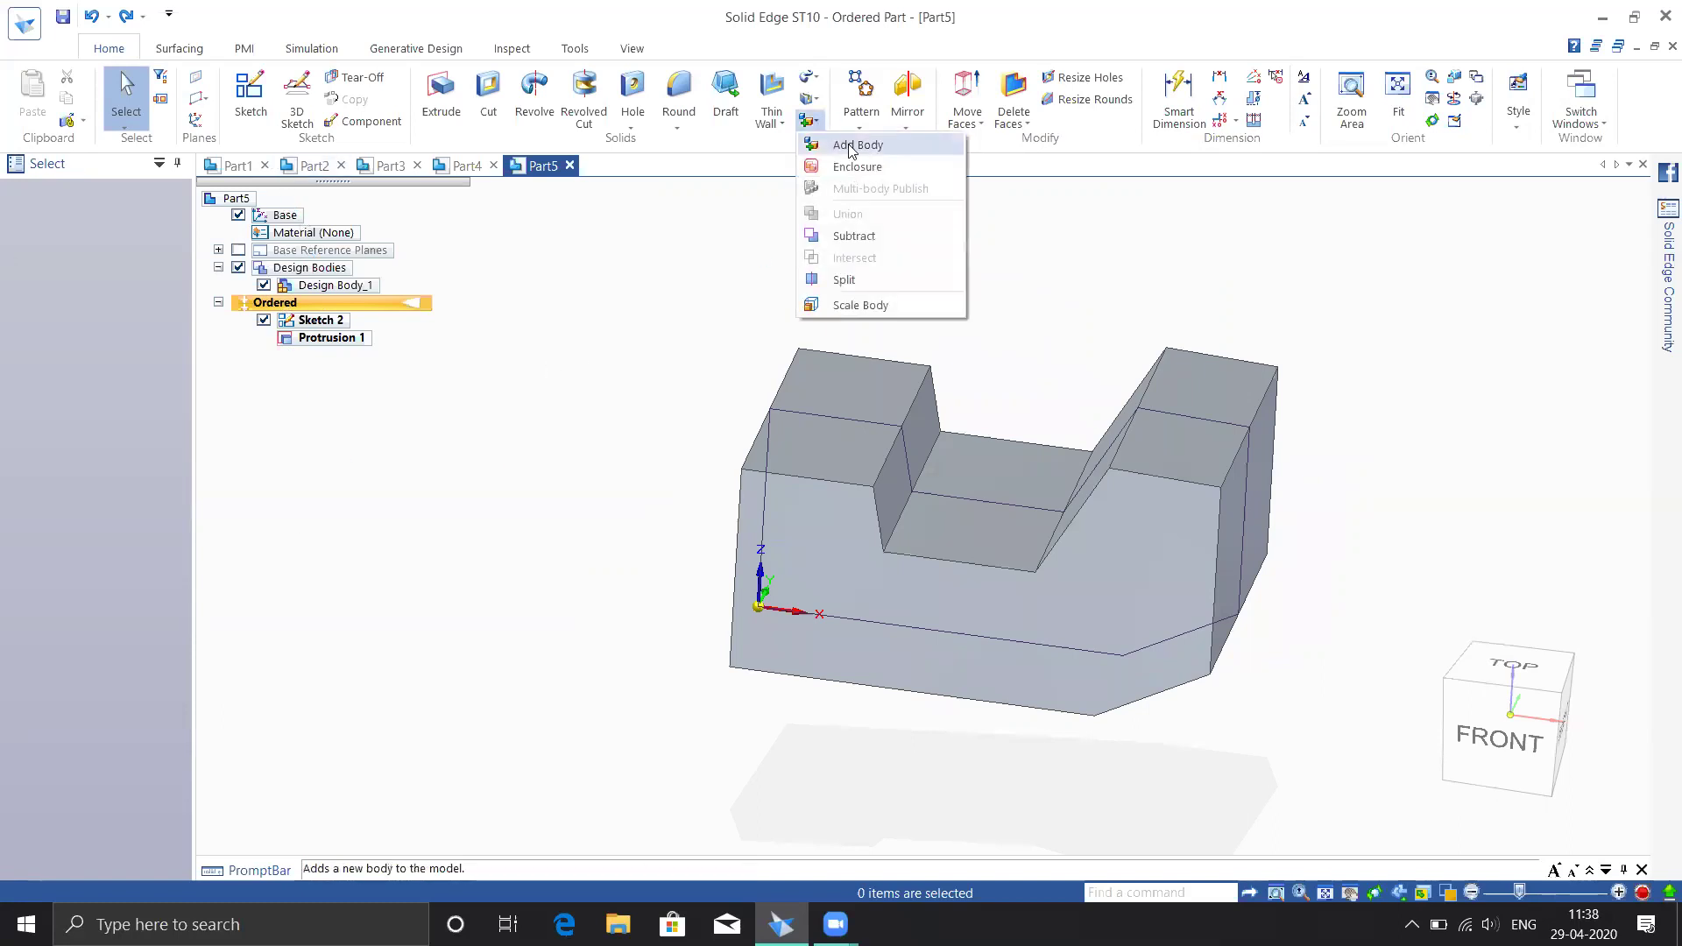
{"action": "left_click", "coordinate": [855, 144]}
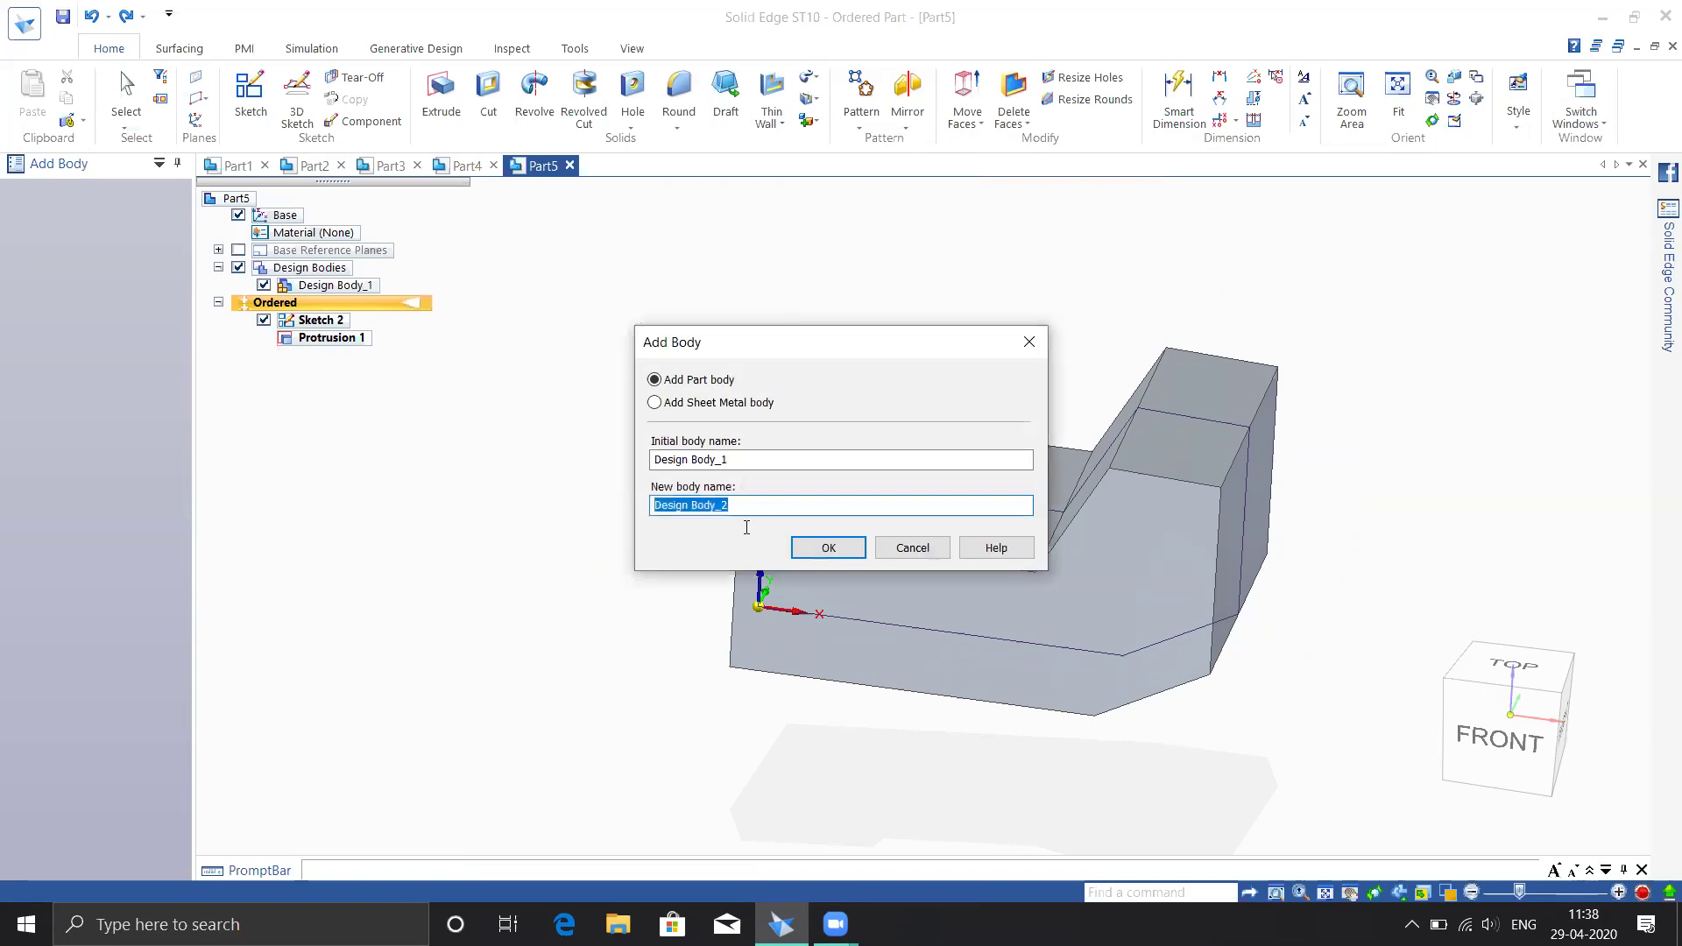
{"action": "left_click", "coordinate": [824, 547]}
Sketch two concentric circles on the block's notched front face, centred on the notch's upper corner nearest the origin, and close the sketch
{"action": "middle_click_drag", "start_coordinate": [537, 548], "coordinate": [606, 565]}
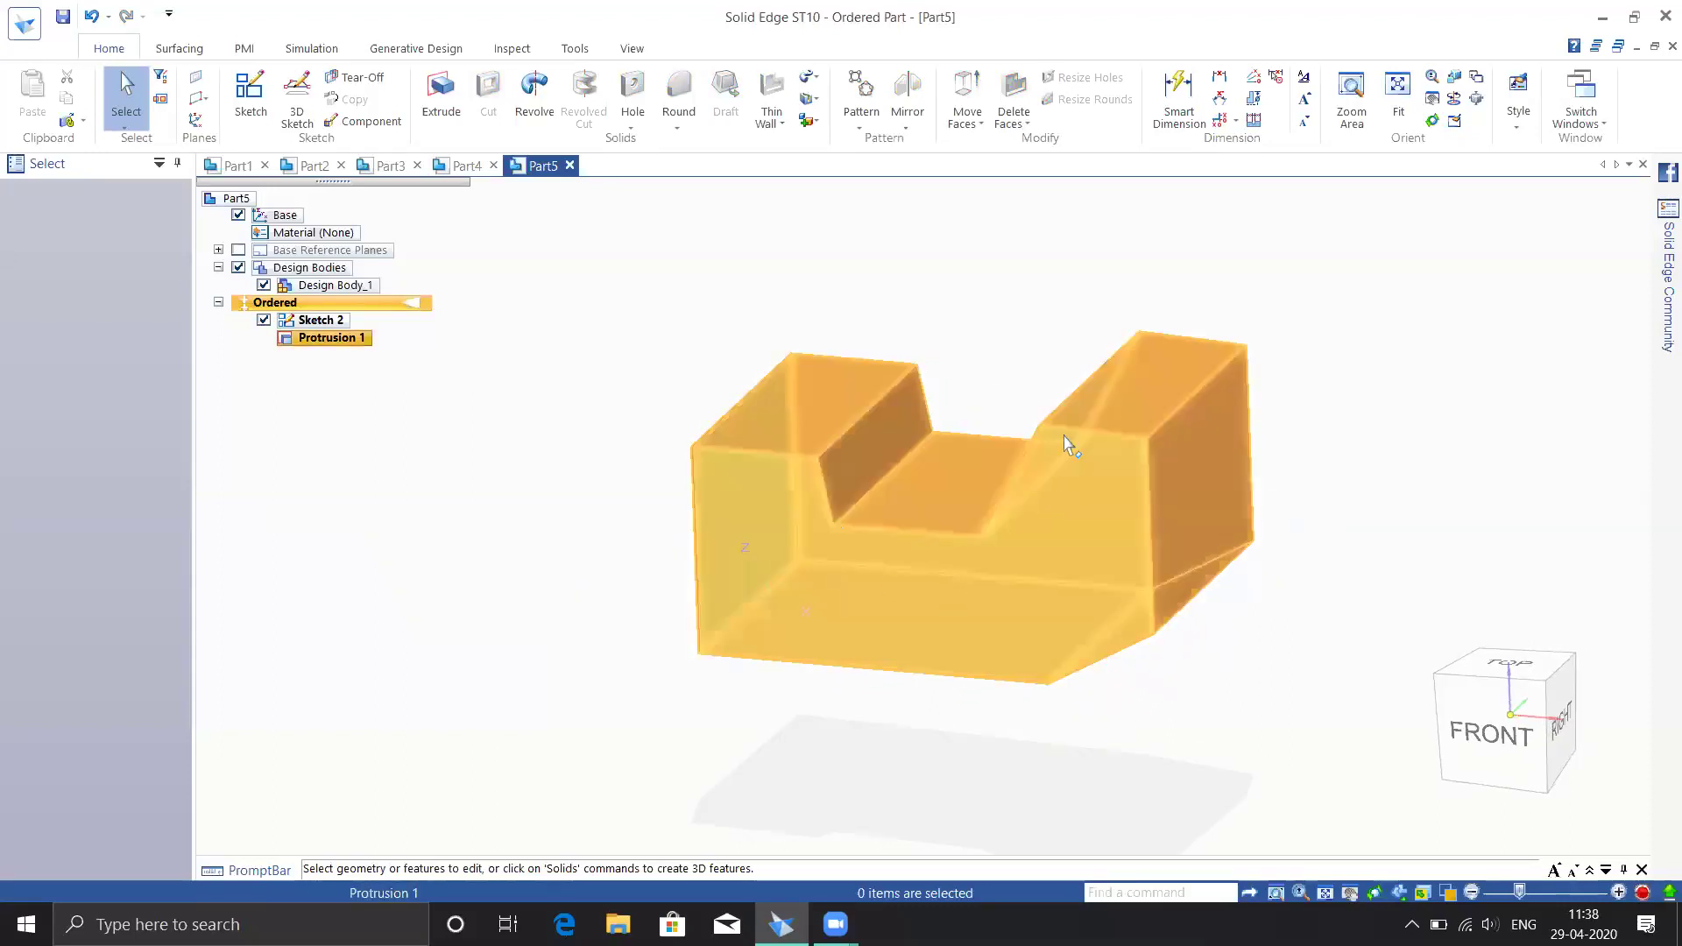
{"action": "middle_click_drag", "start_coordinate": [1162, 642], "coordinate": [1194, 675]}
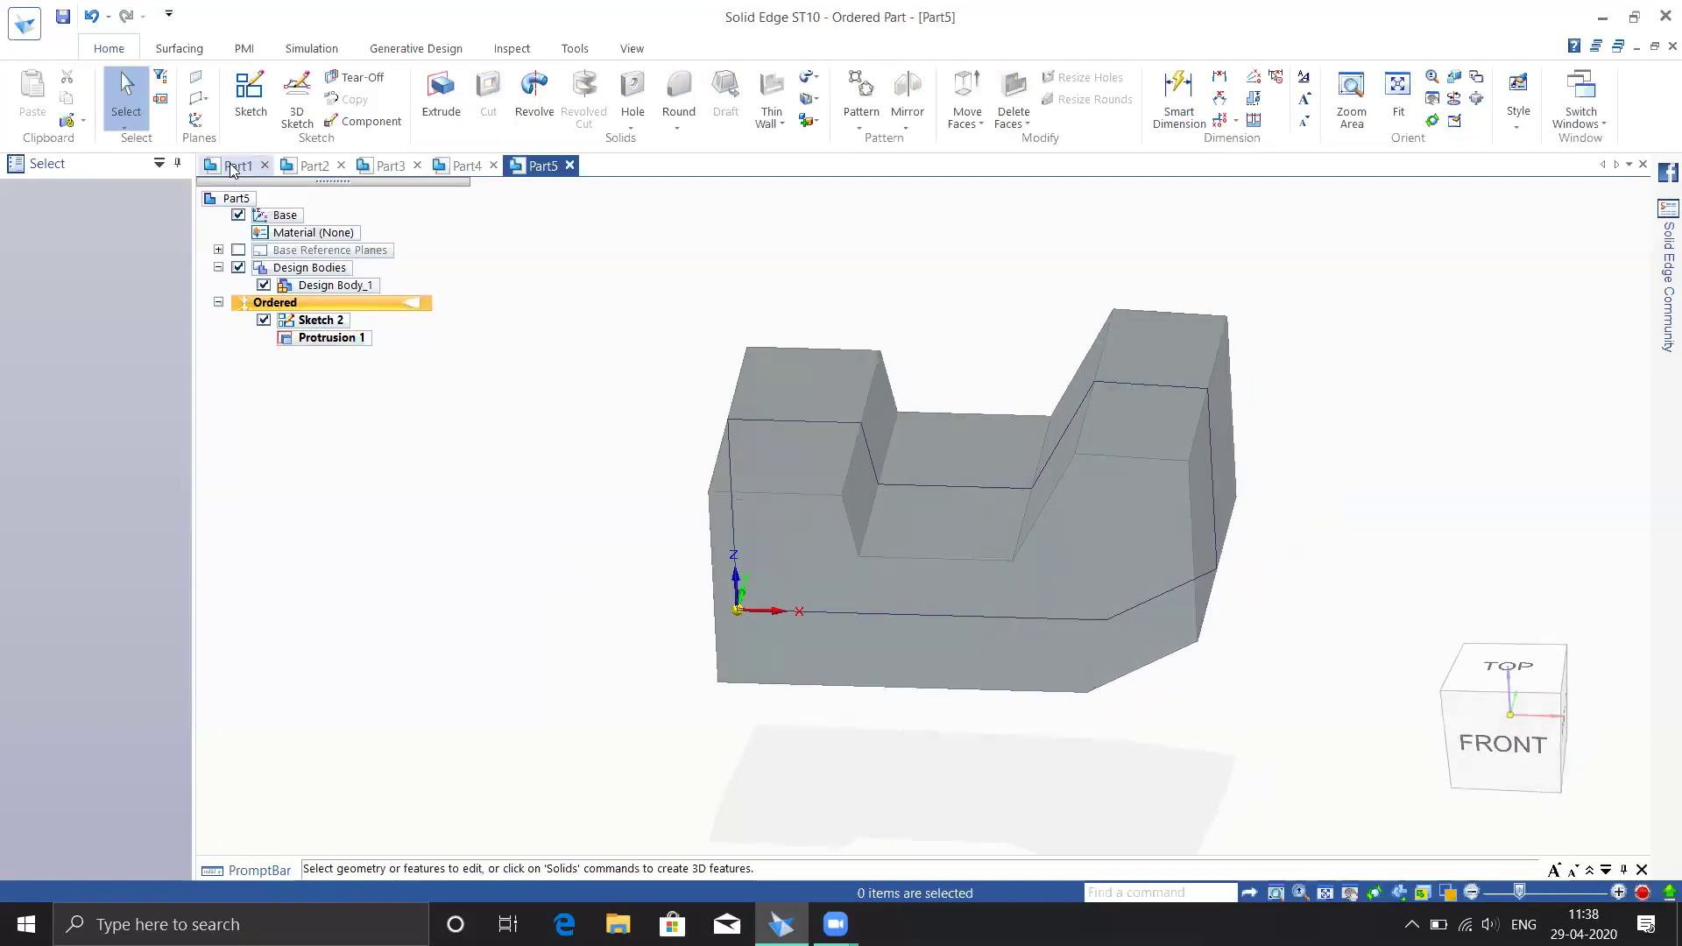
{"action": "left_click", "coordinate": [252, 105]}
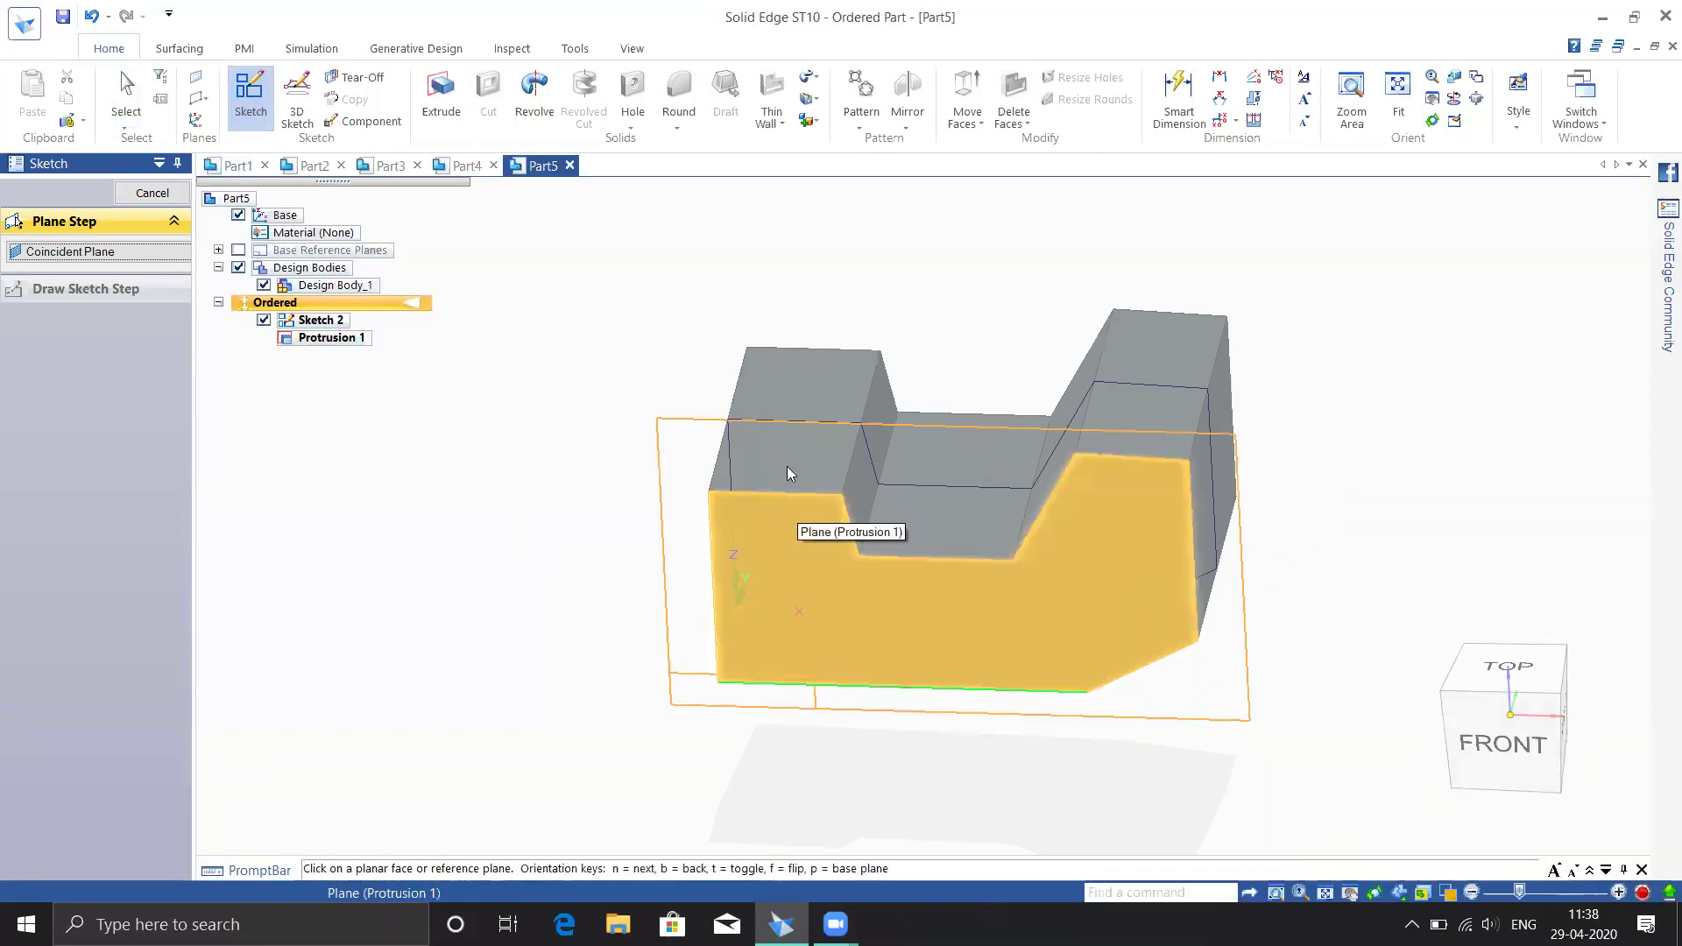
{"action": "left_click", "coordinate": [825, 482]}
{"action": "left_click", "coordinate": [832, 573]}
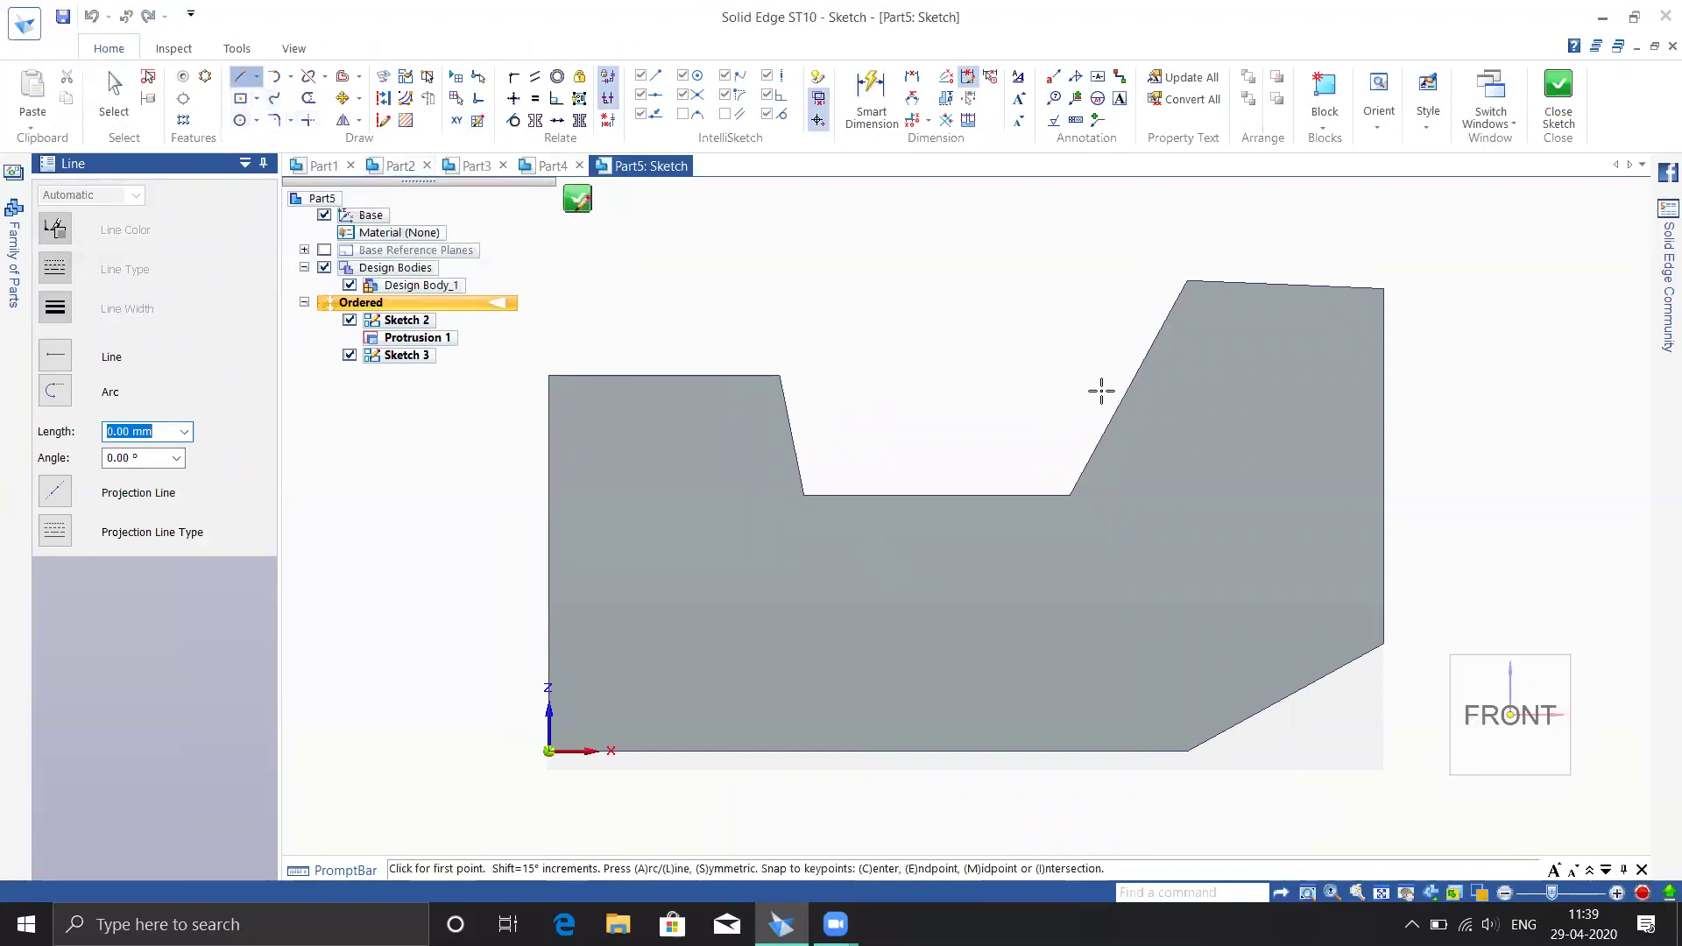
{"action": "left_click", "coordinate": [239, 120]}
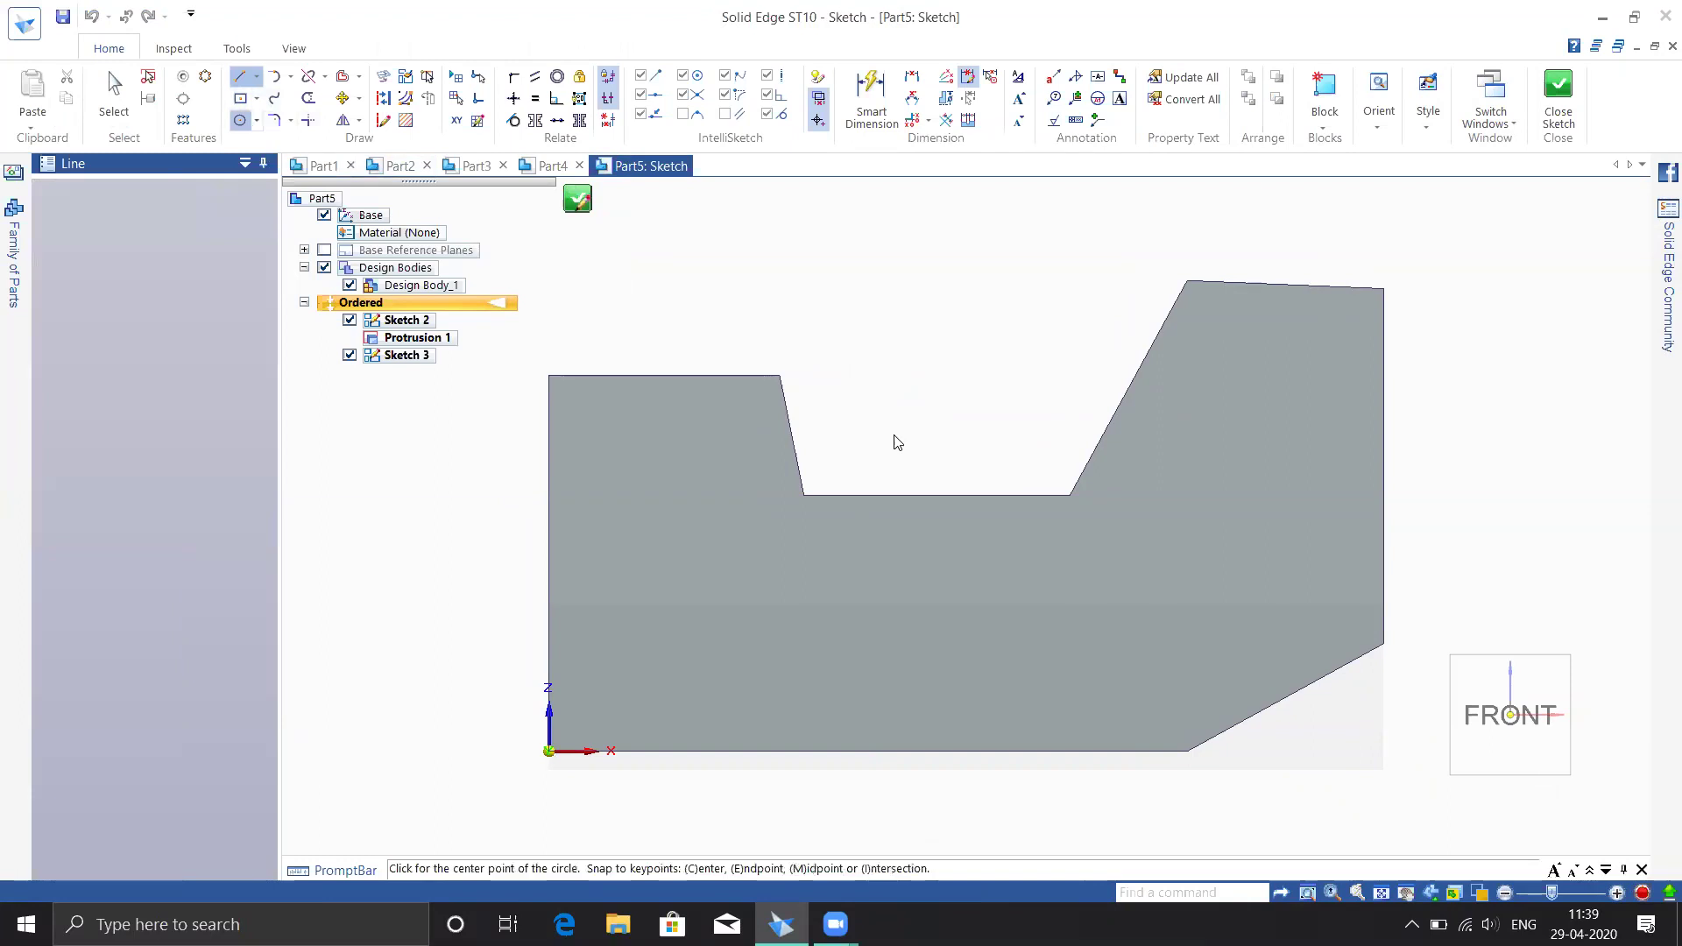
{"action": "left_click", "coordinate": [780, 375]}
{"action": "left_click", "coordinate": [856, 555]}
{"action": "left_click", "coordinate": [780, 375]}
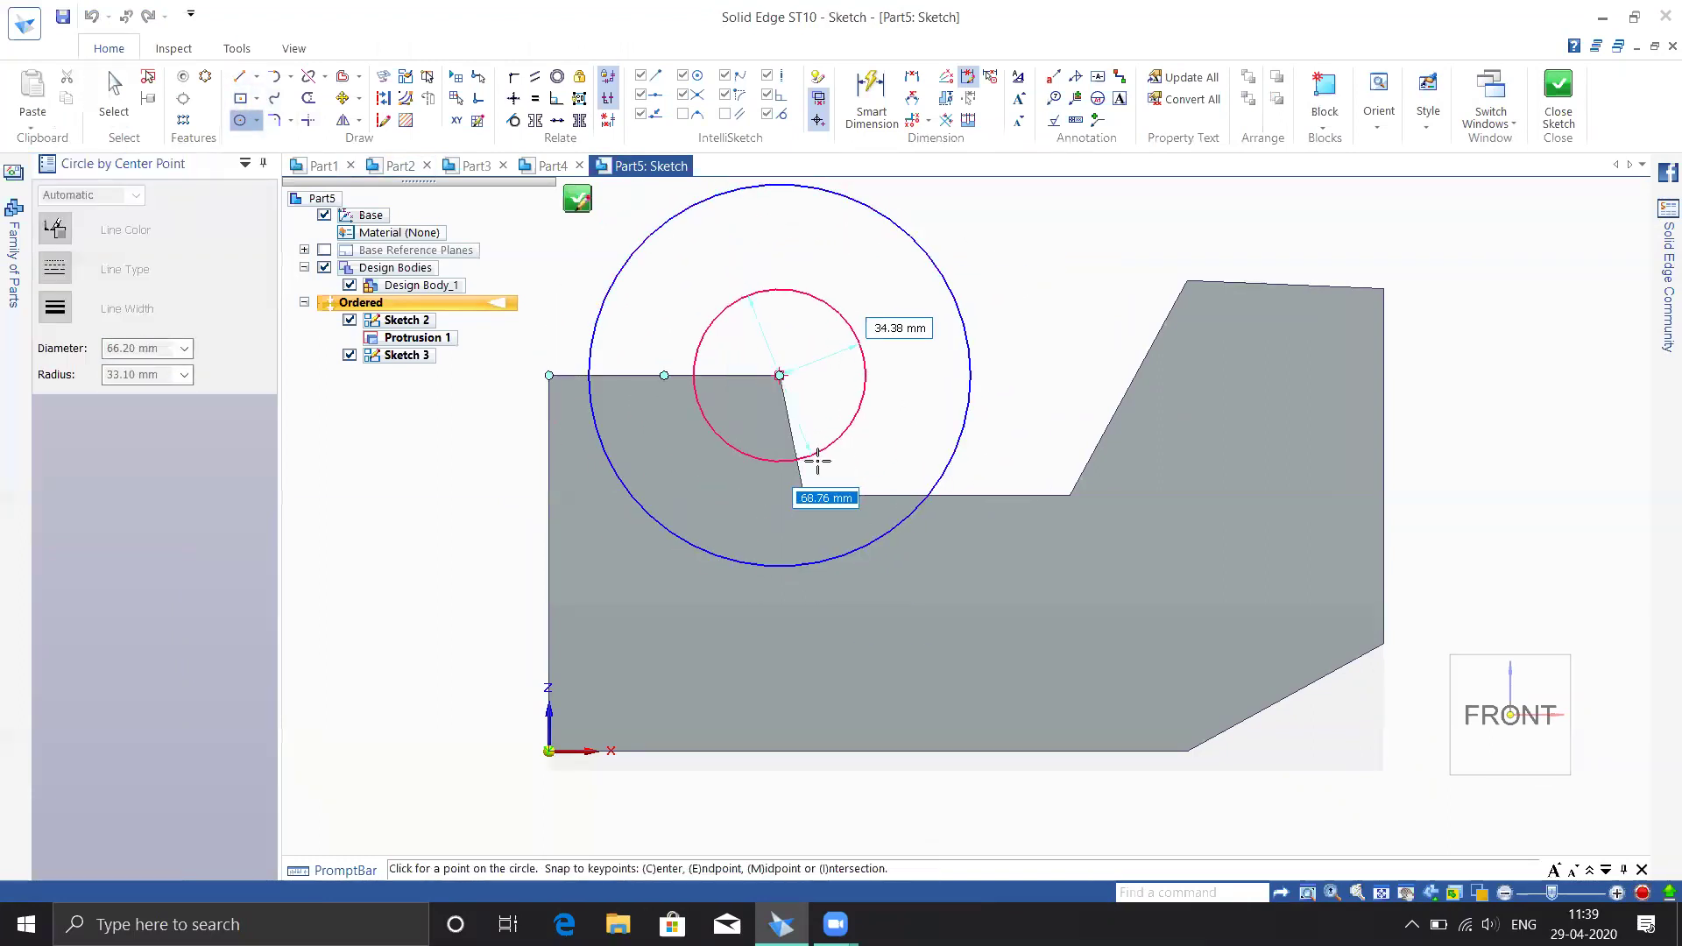
{"action": "left_click", "coordinate": [820, 468]}
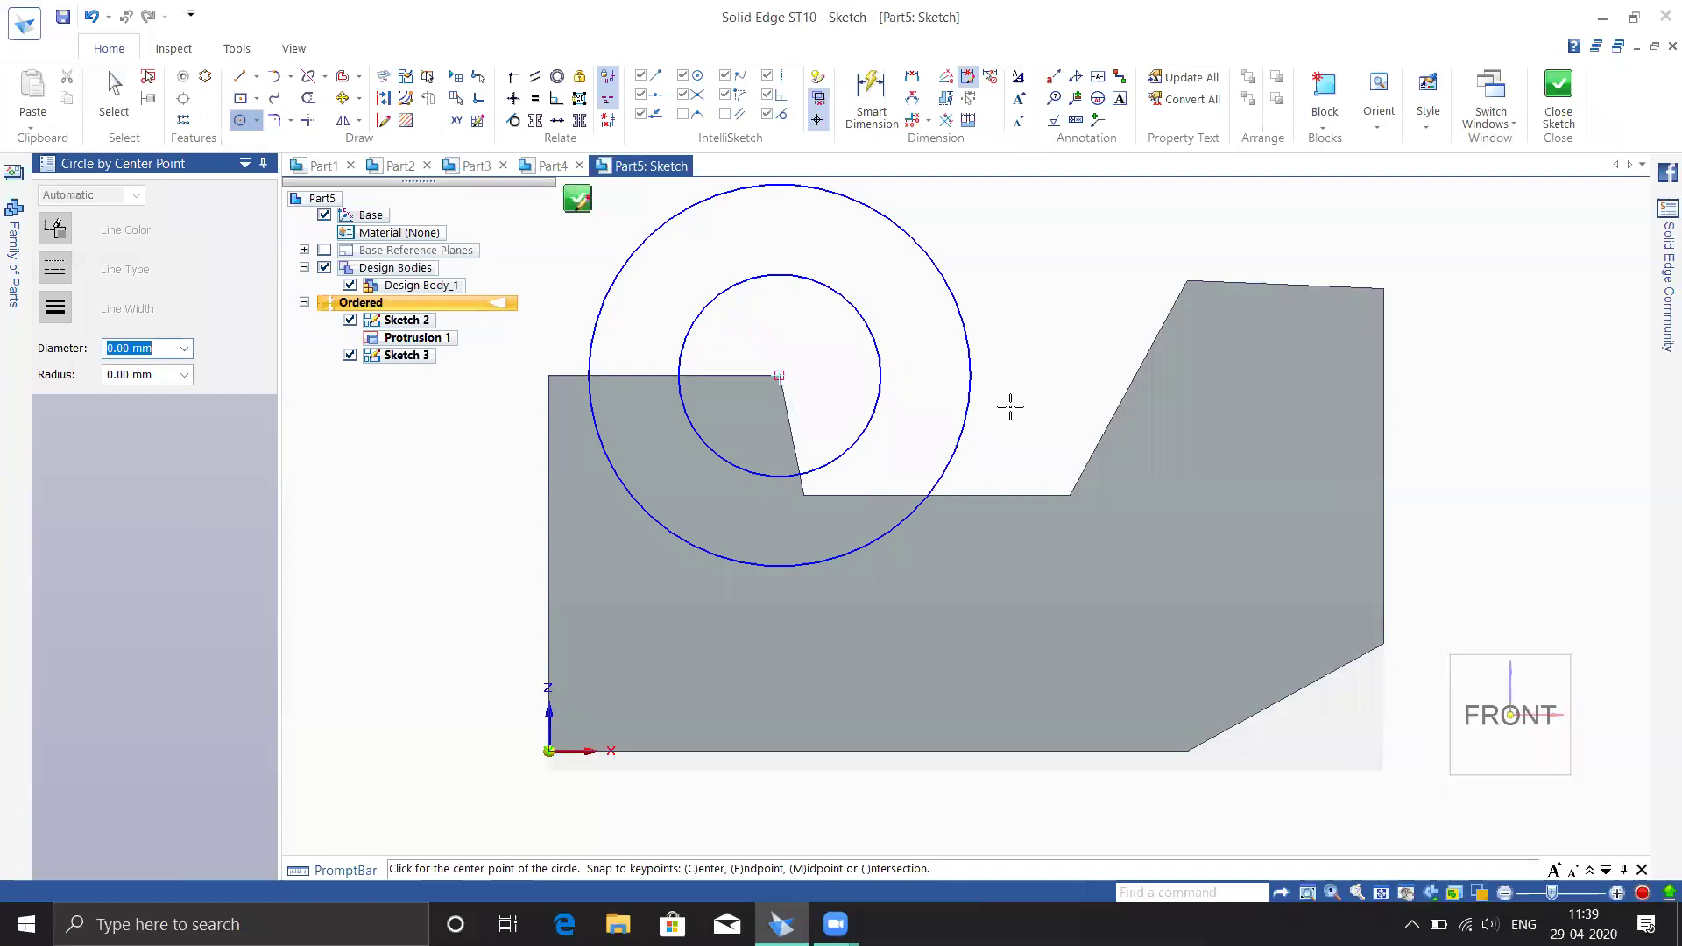
{"action": "left_click", "coordinate": [1558, 96]}
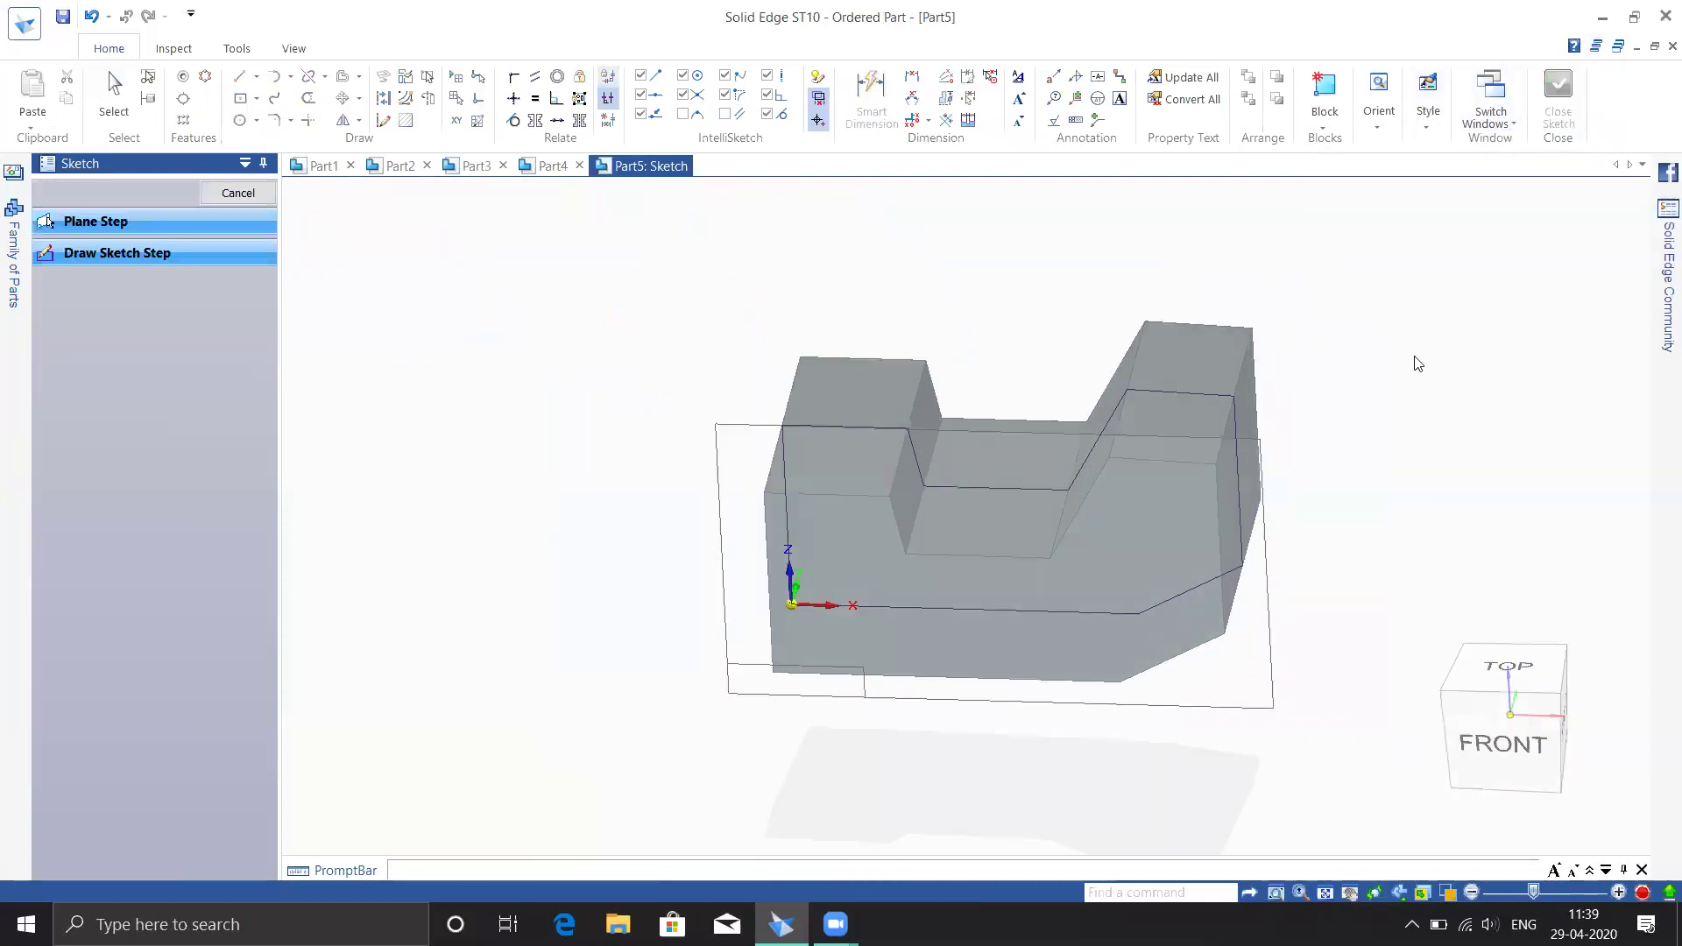
{"action": "middle_click_drag", "start_coordinate": [1369, 326], "coordinate": [1332, 383]}
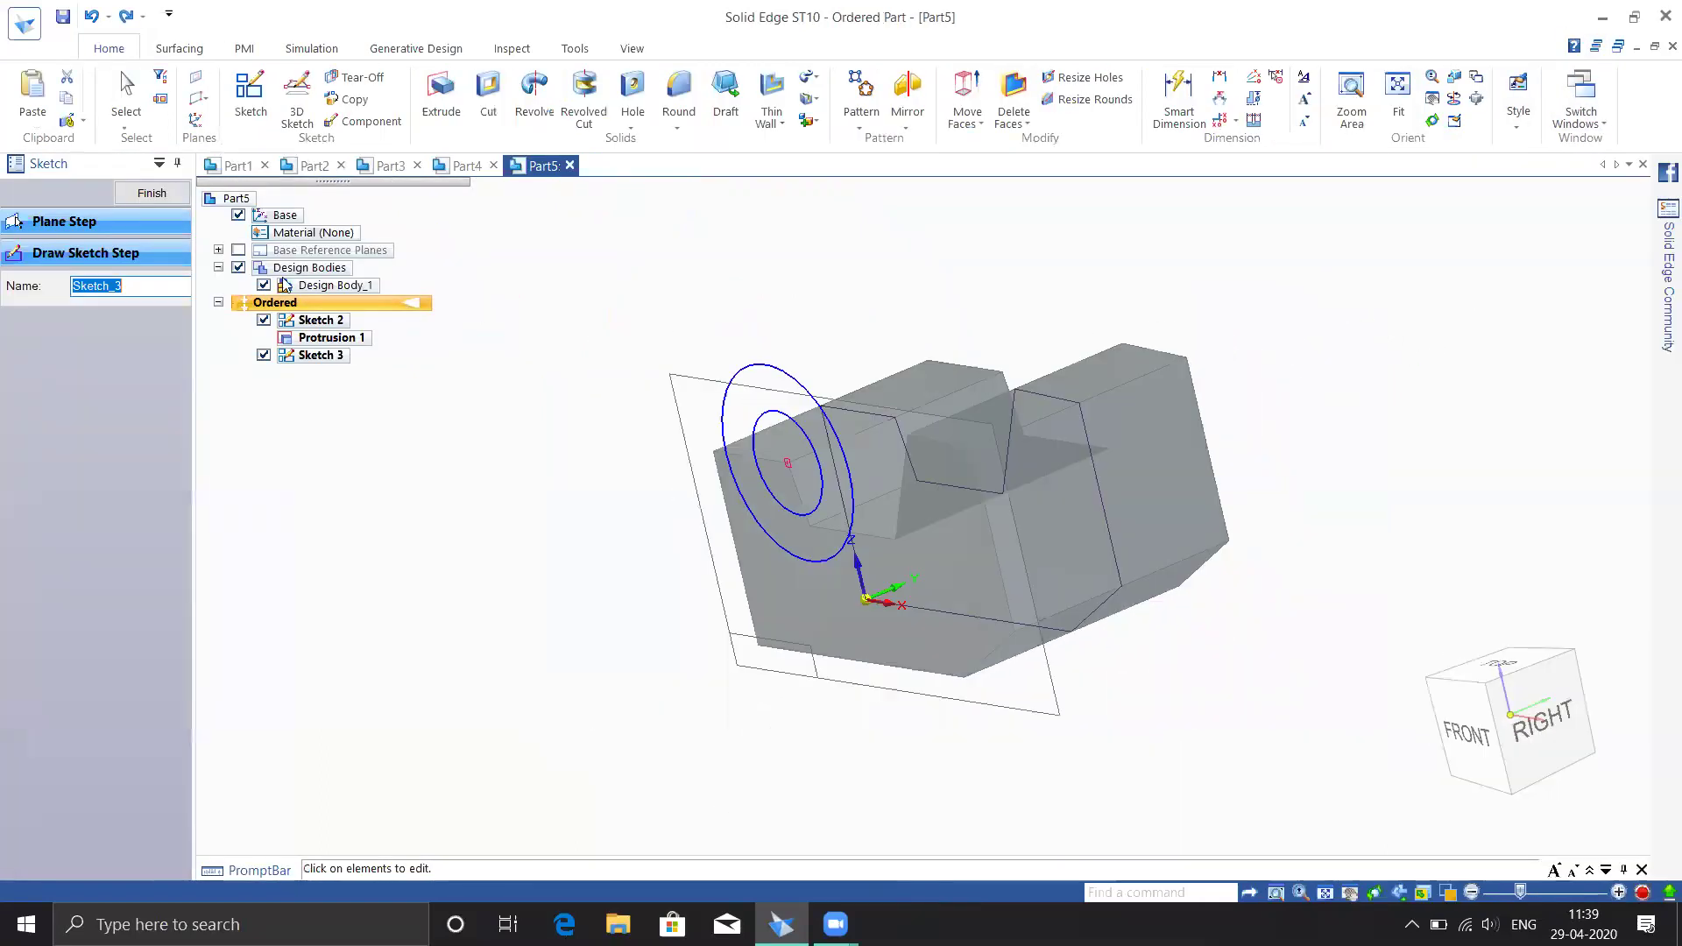
{"action": "left_click", "coordinate": [250, 96]}
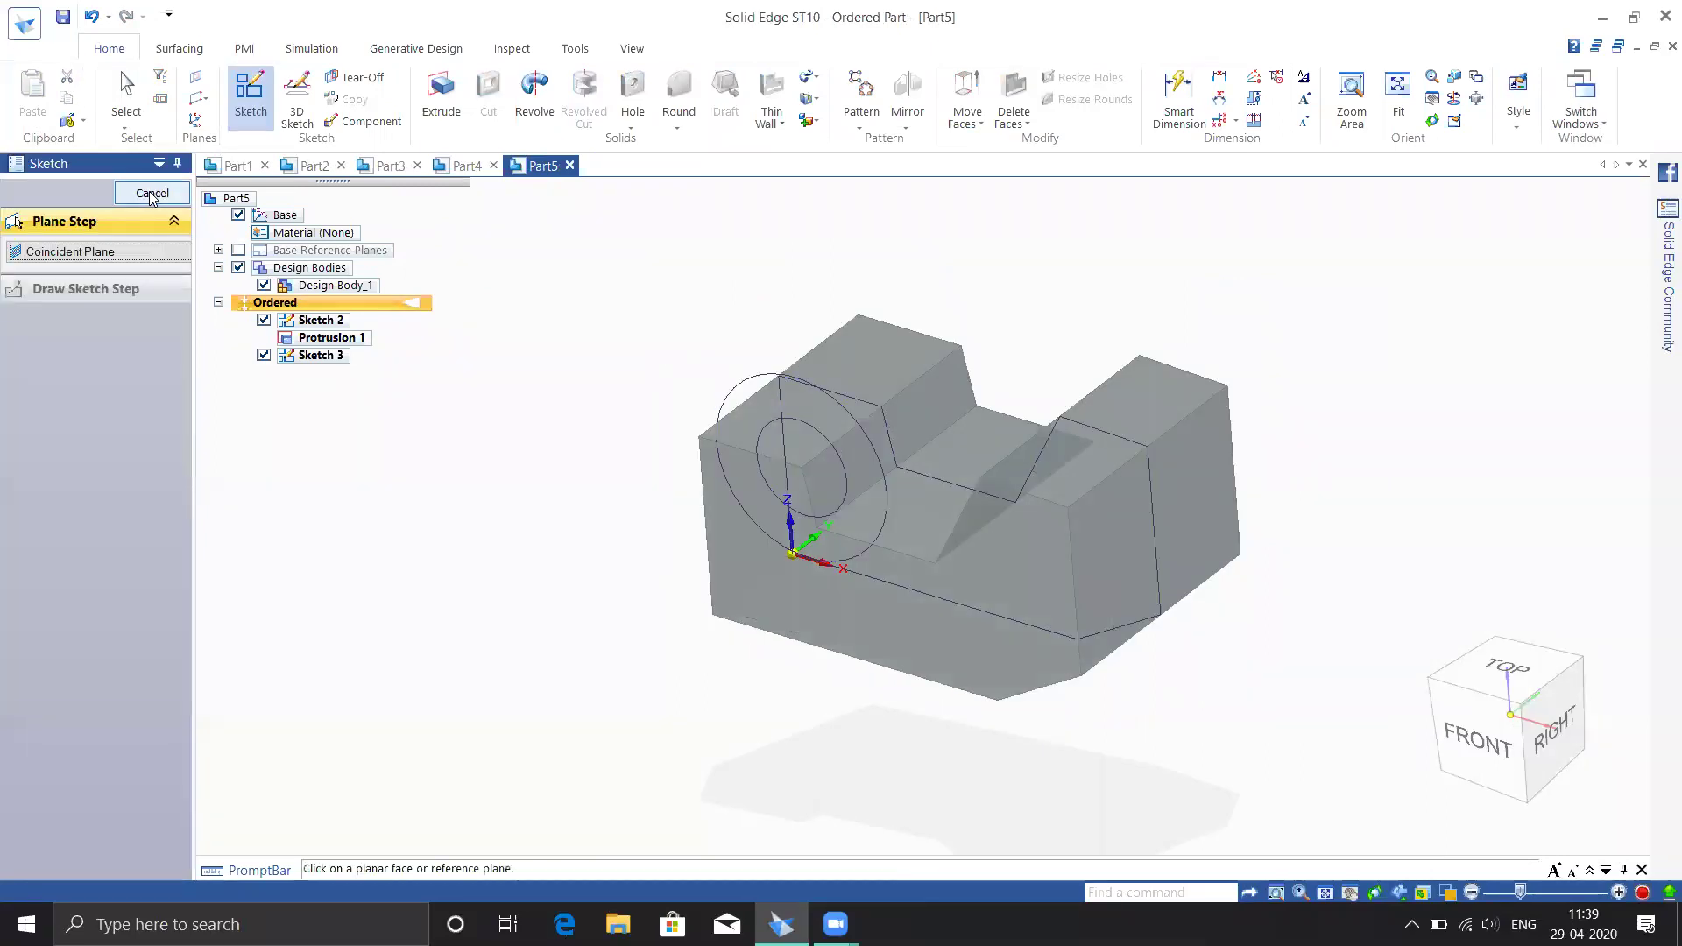
{"action": "left_click", "coordinate": [152, 193]}
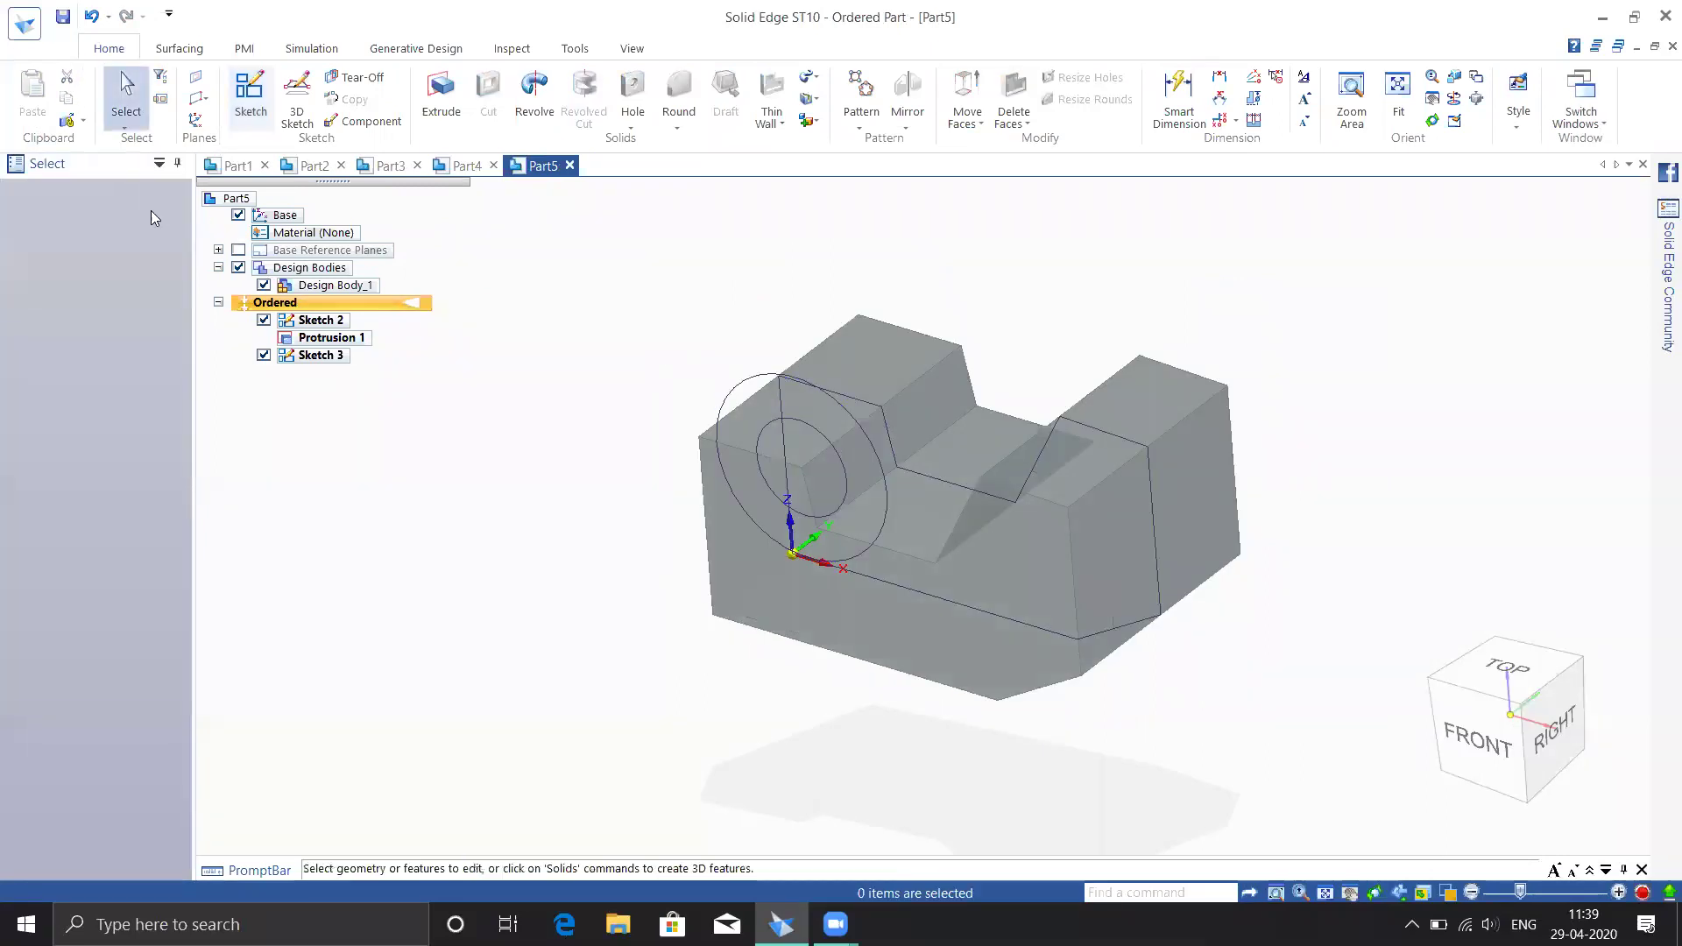
Extrude the larger circle as a solid cylinder 120 mm to one side only, into the block
{"action": "left_click", "coordinate": [465, 122]}
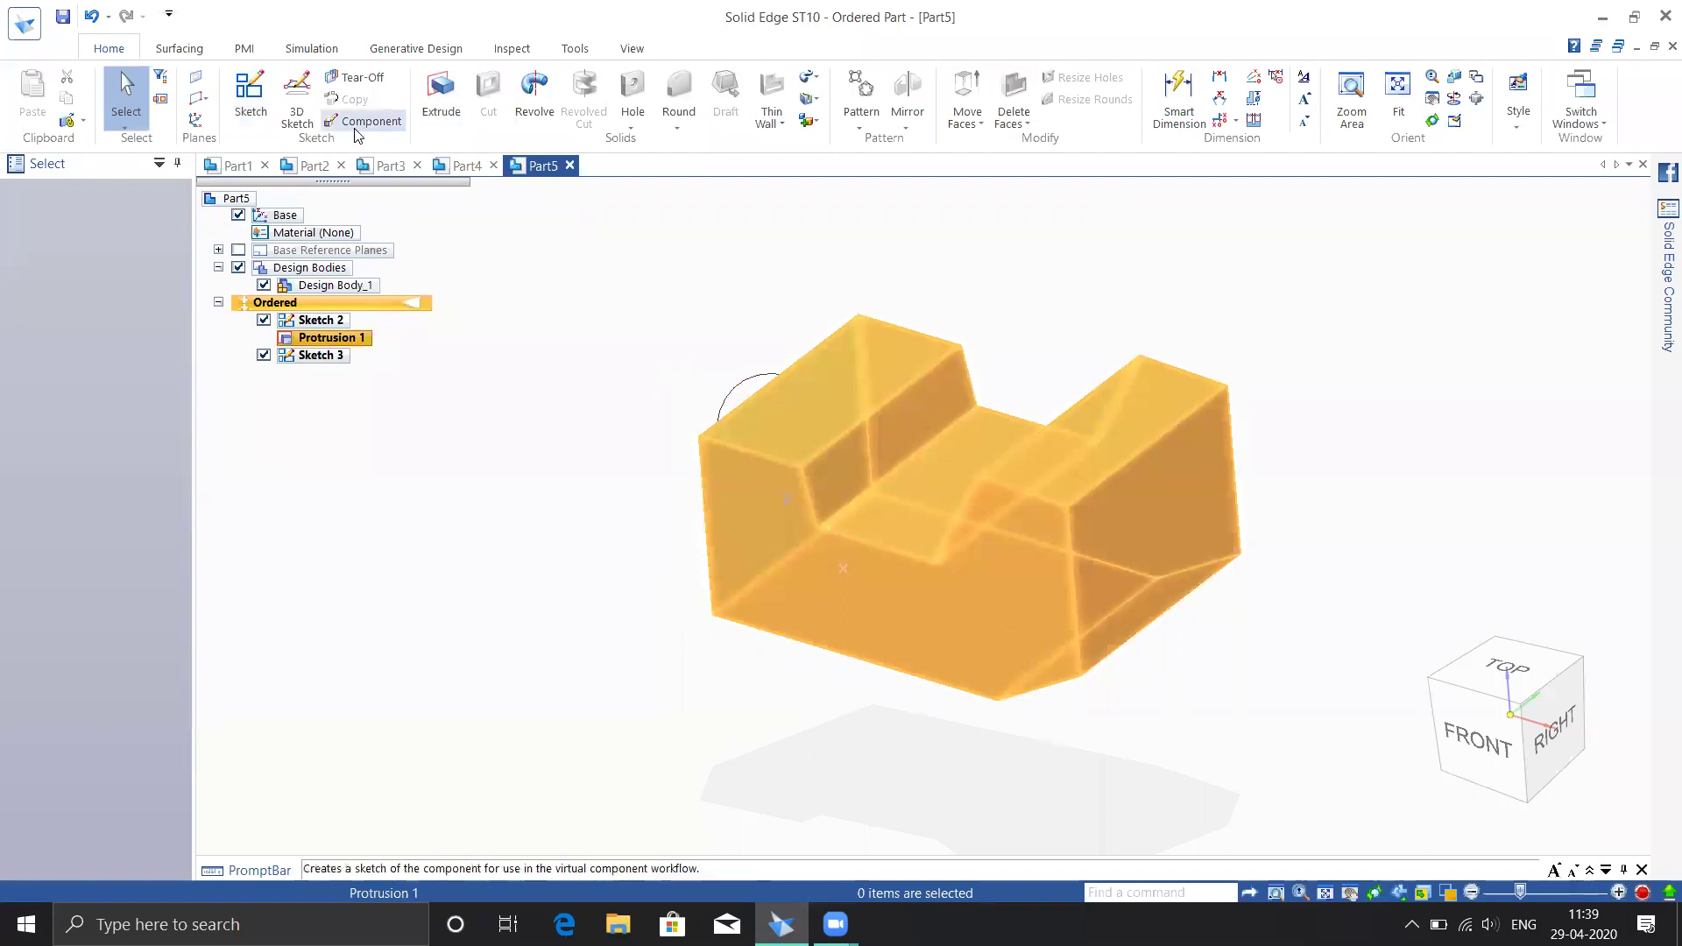
{"action": "left_click", "coordinate": [438, 93]}
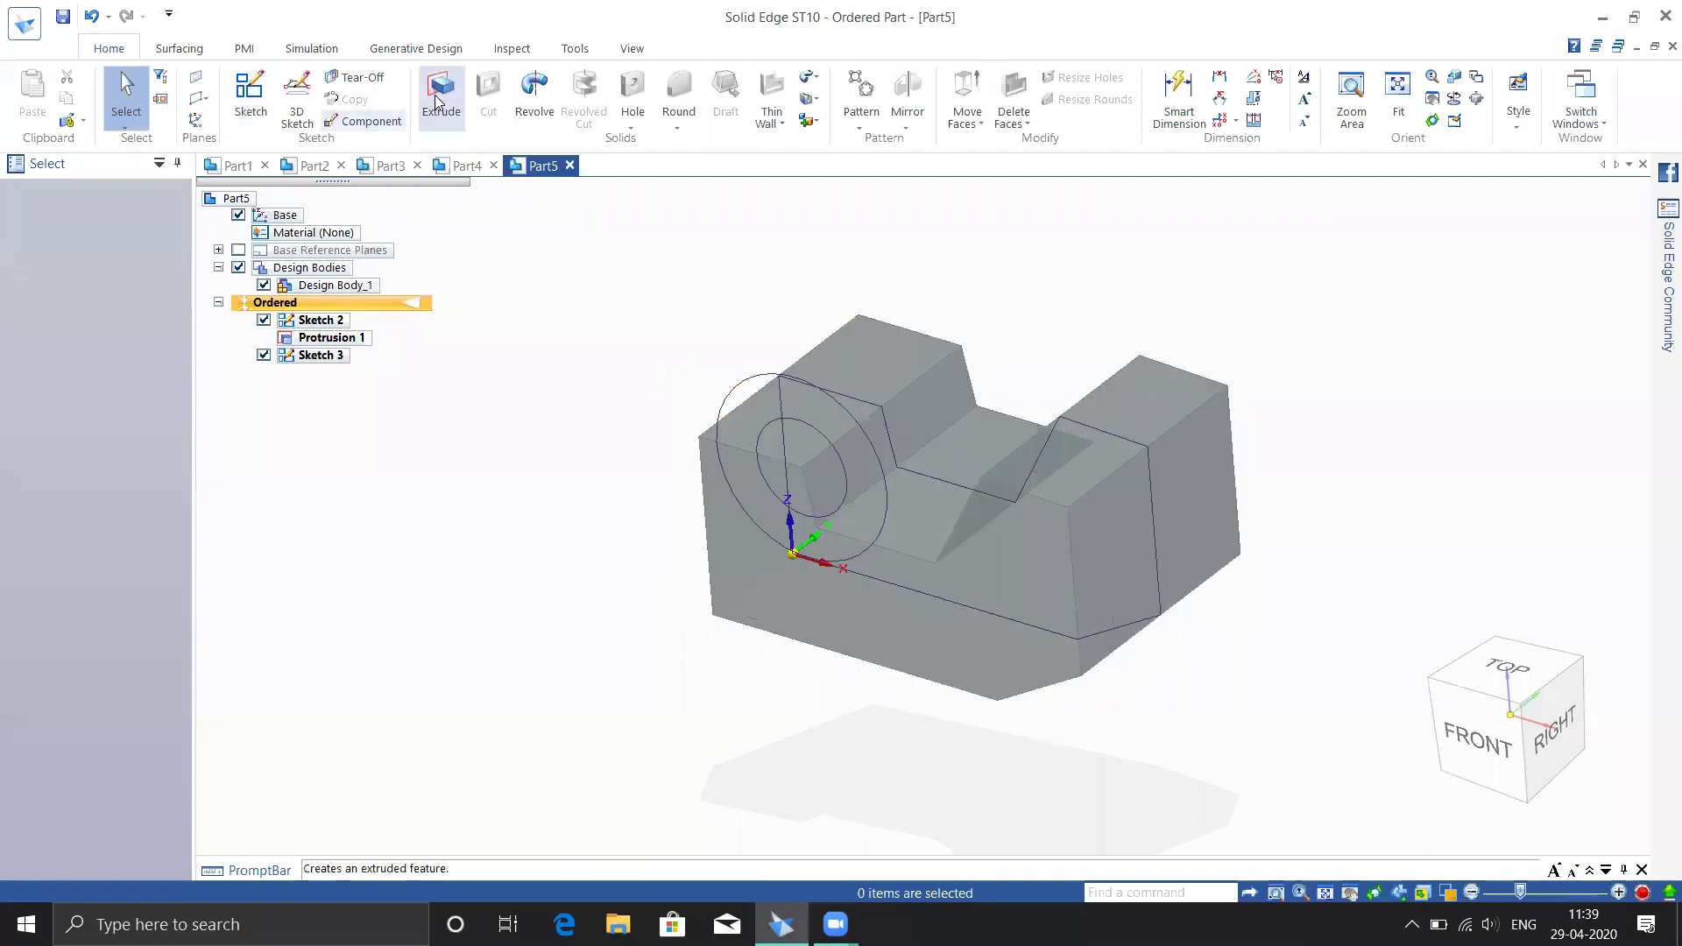
{"action": "left_click", "coordinate": [729, 395]}
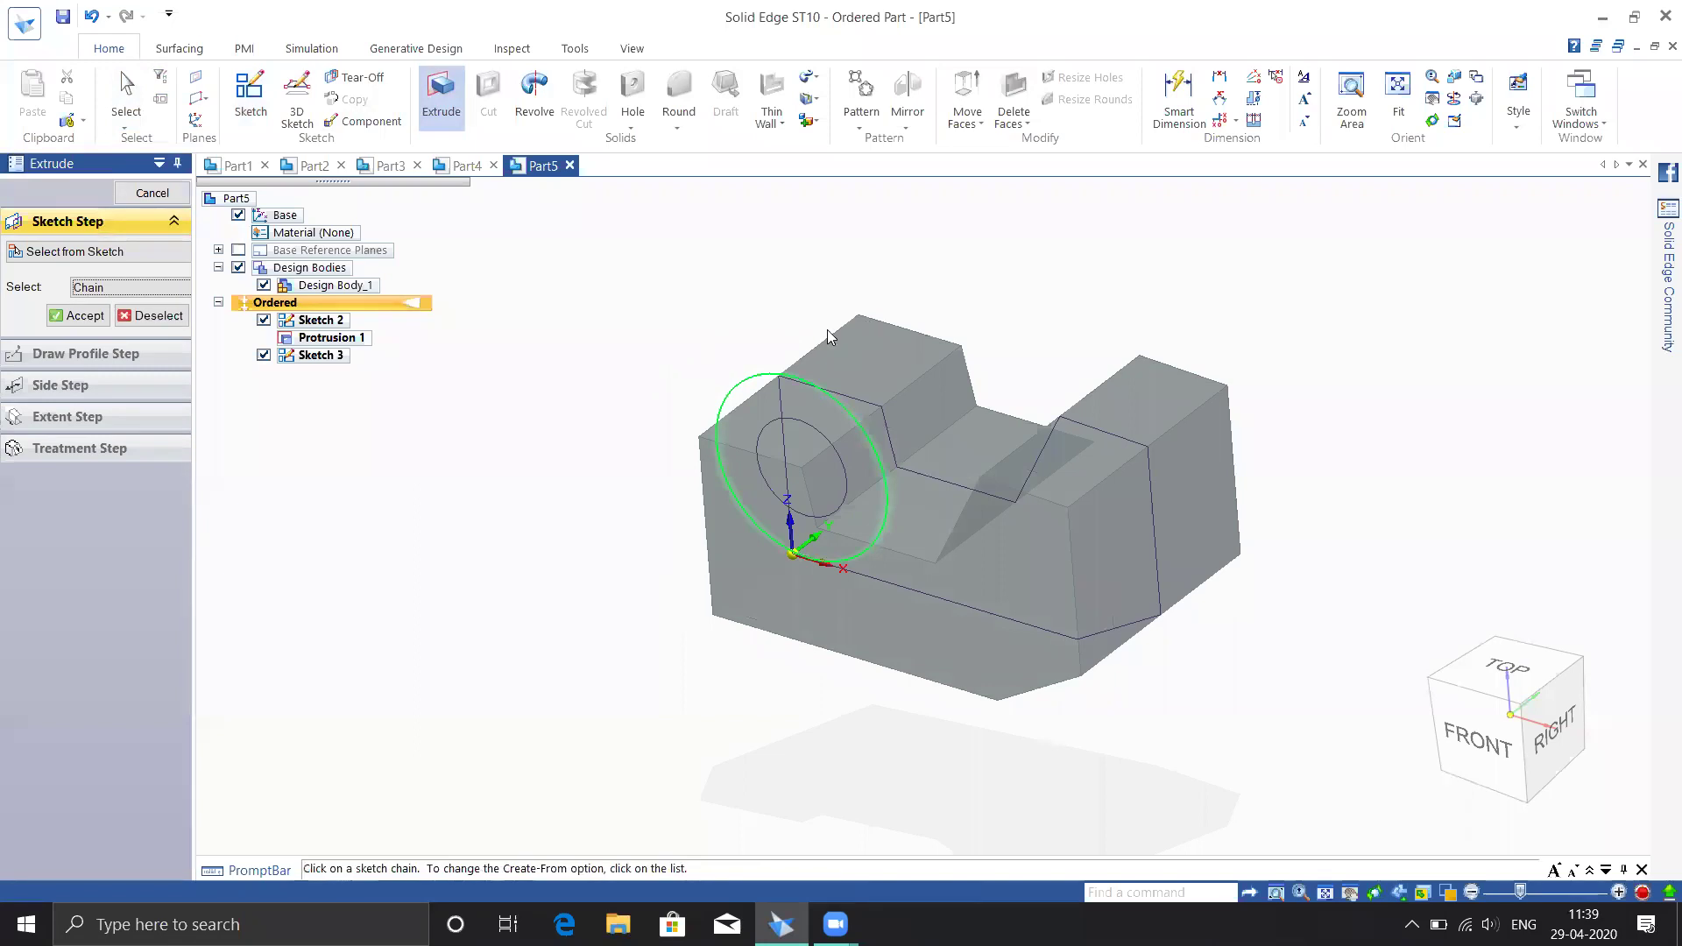
{"action": "right_click", "coordinate": [668, 330]}
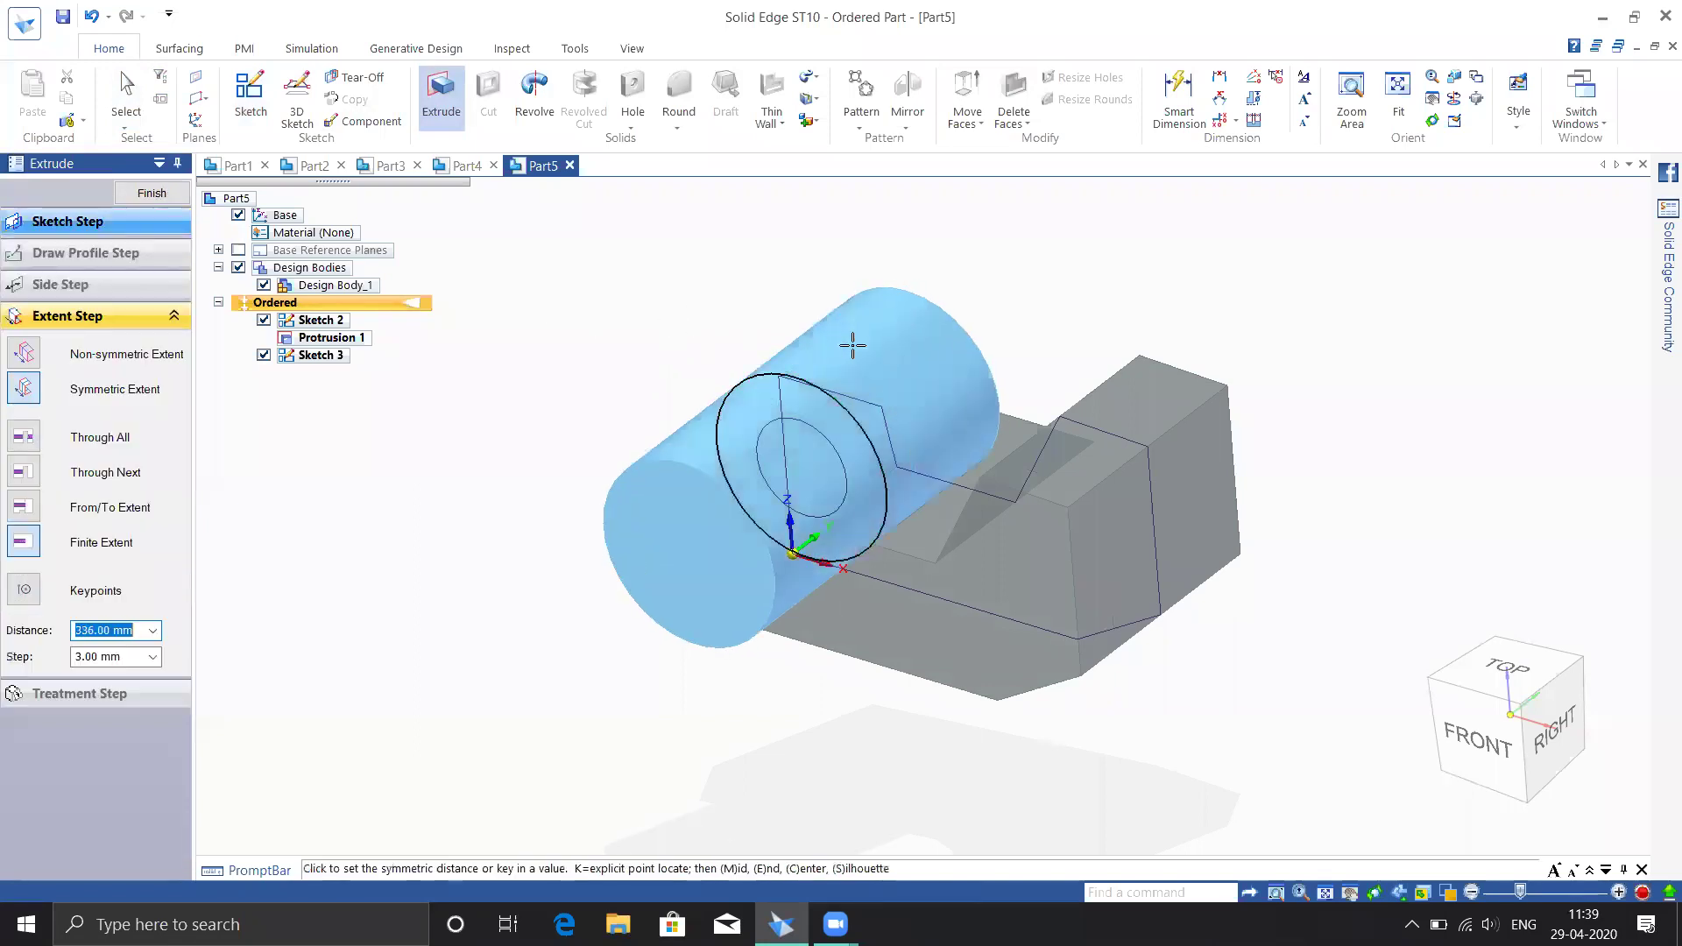
{"action": "left_click", "coordinate": [24, 387]}
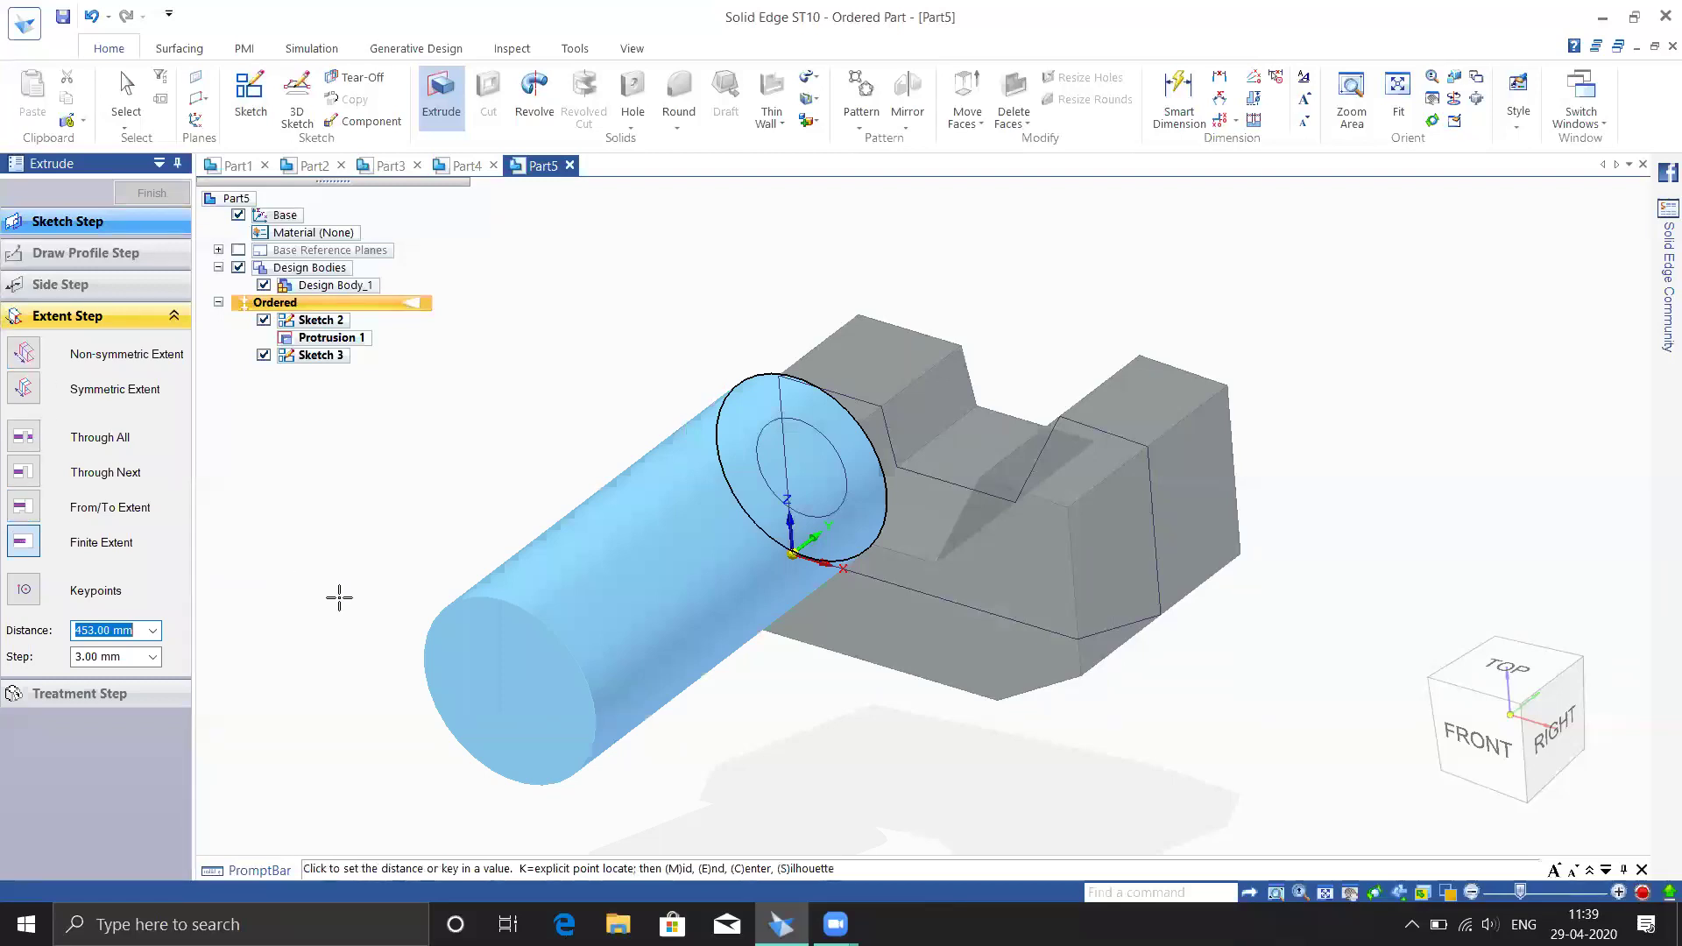
{"action": "left_click", "coordinate": [811, 368]}
{"action": "middle_click_drag", "start_coordinate": [999, 281], "coordinate": [821, 301]}
{"action": "key", "text": "ctrl+j"}
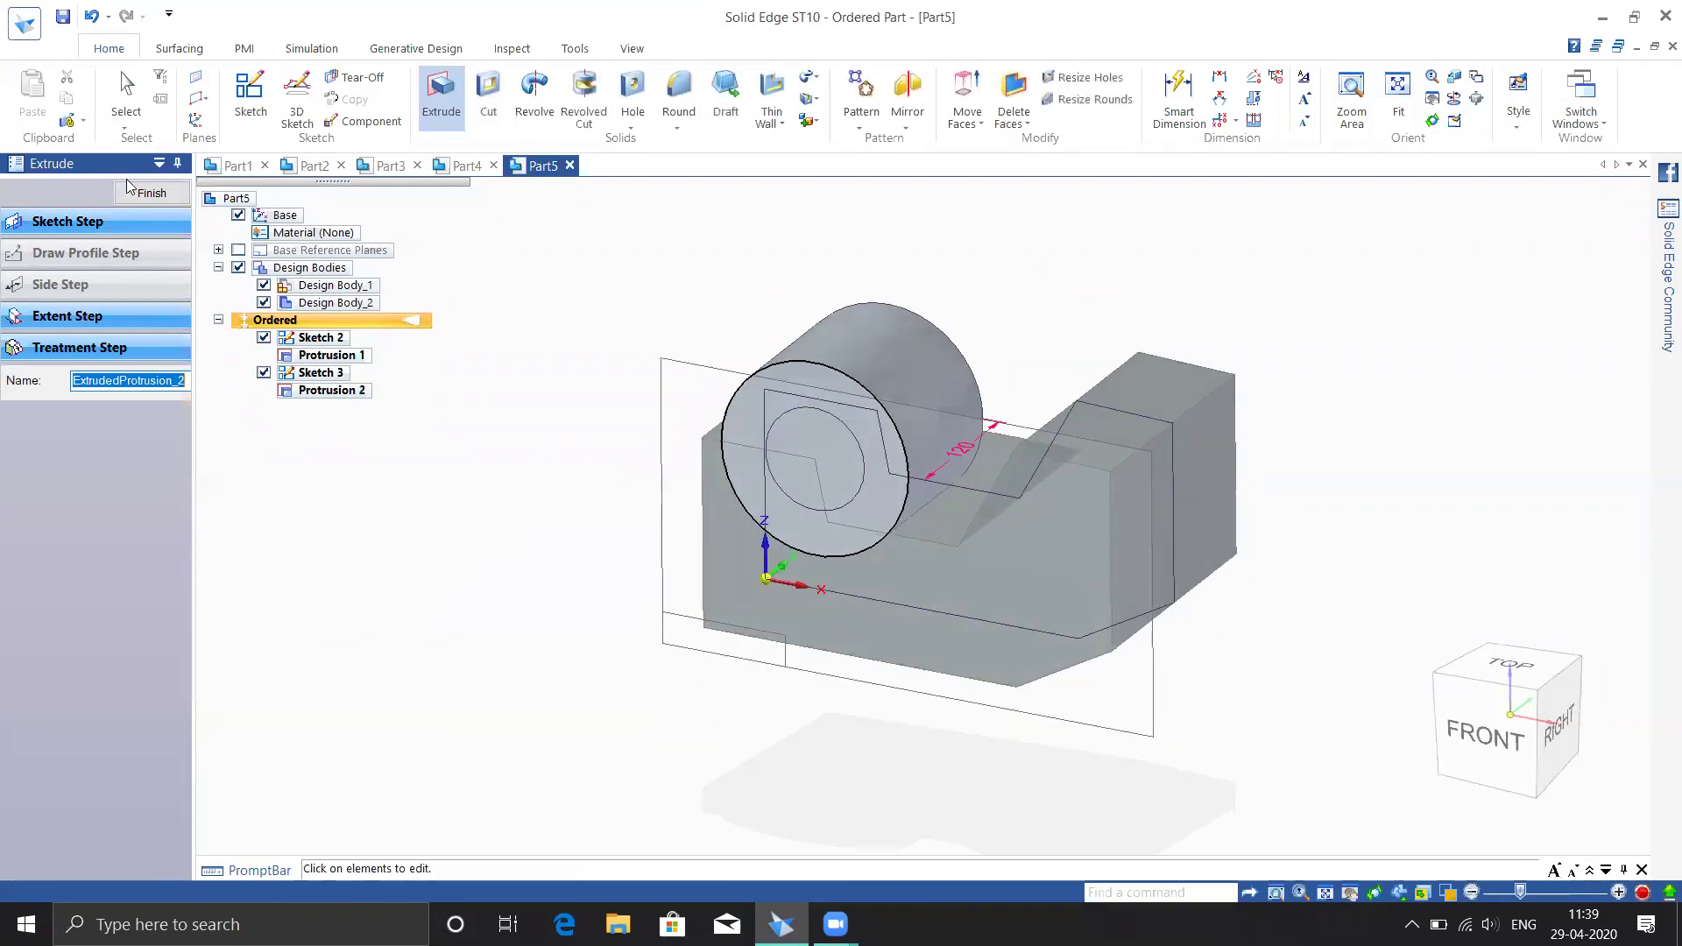
{"action": "left_click", "coordinate": [149, 194]}
{"action": "left_click", "coordinate": [149, 194]}
Union the two design bodies, using the notched block as the target and the cylinder as the tool
{"action": "middle_click_drag", "start_coordinate": [815, 799], "coordinate": [605, 798]}
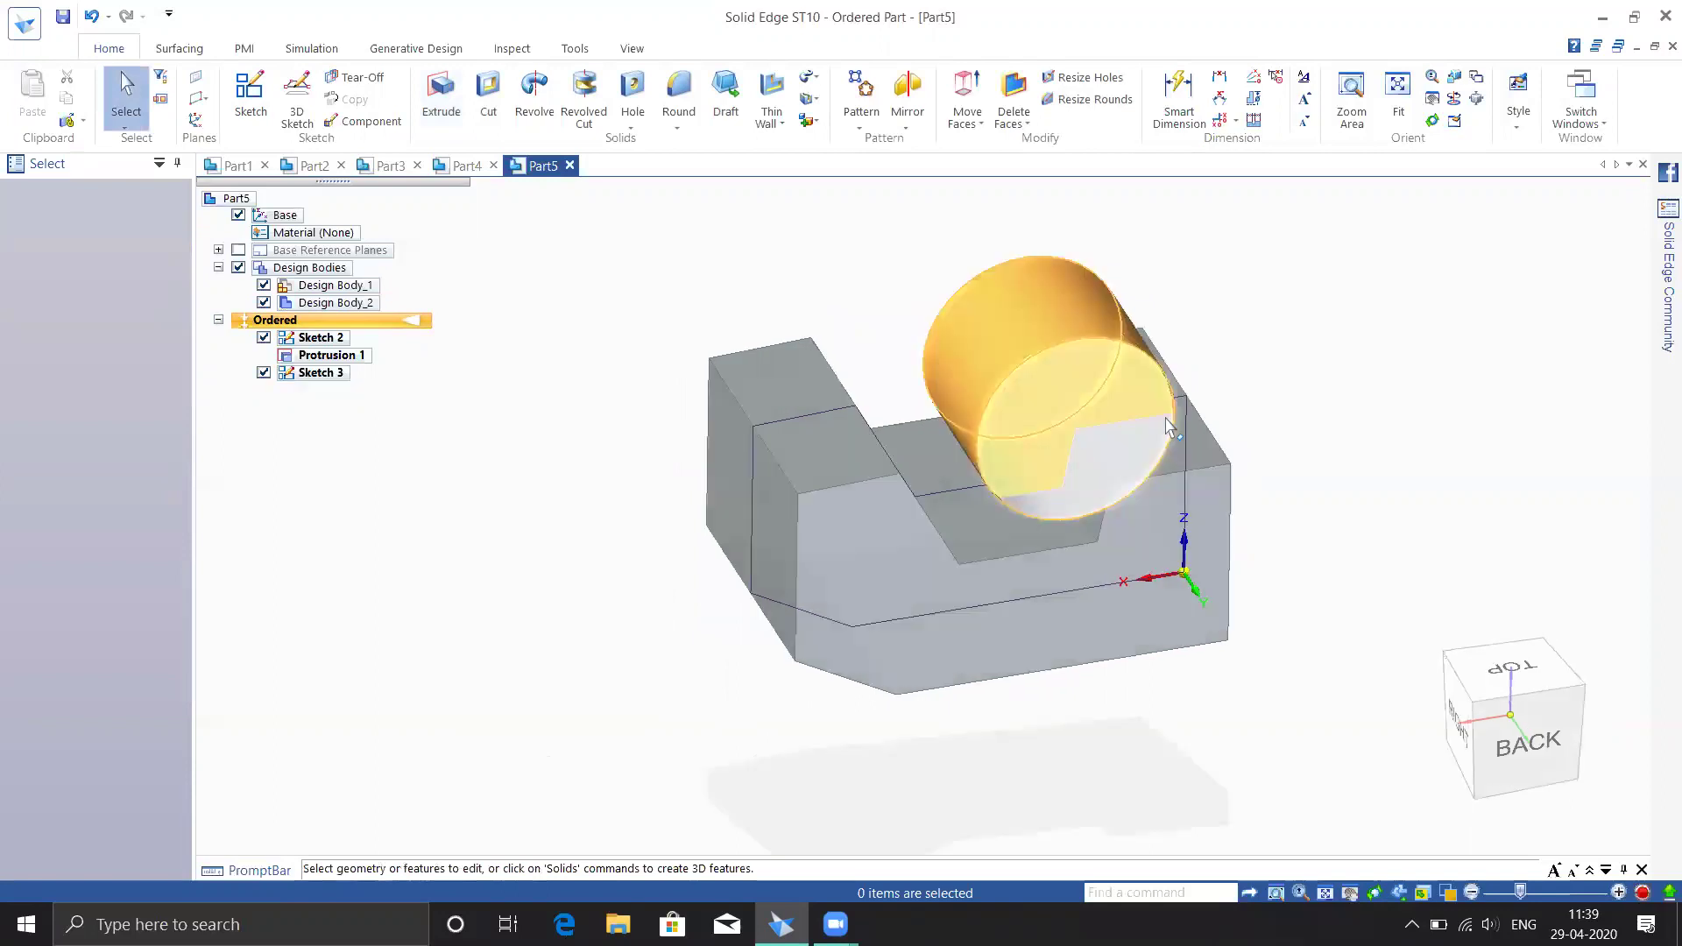
{"action": "scroll", "coordinate": [1174, 428], "scroll_direction": "up", "scroll_amount": 3}
{"action": "scroll", "coordinate": [1251, 386], "scroll_direction": "up", "scroll_amount": 3}
{"action": "middle_click_drag", "start_coordinate": [1303, 402], "coordinate": [1233, 398]}
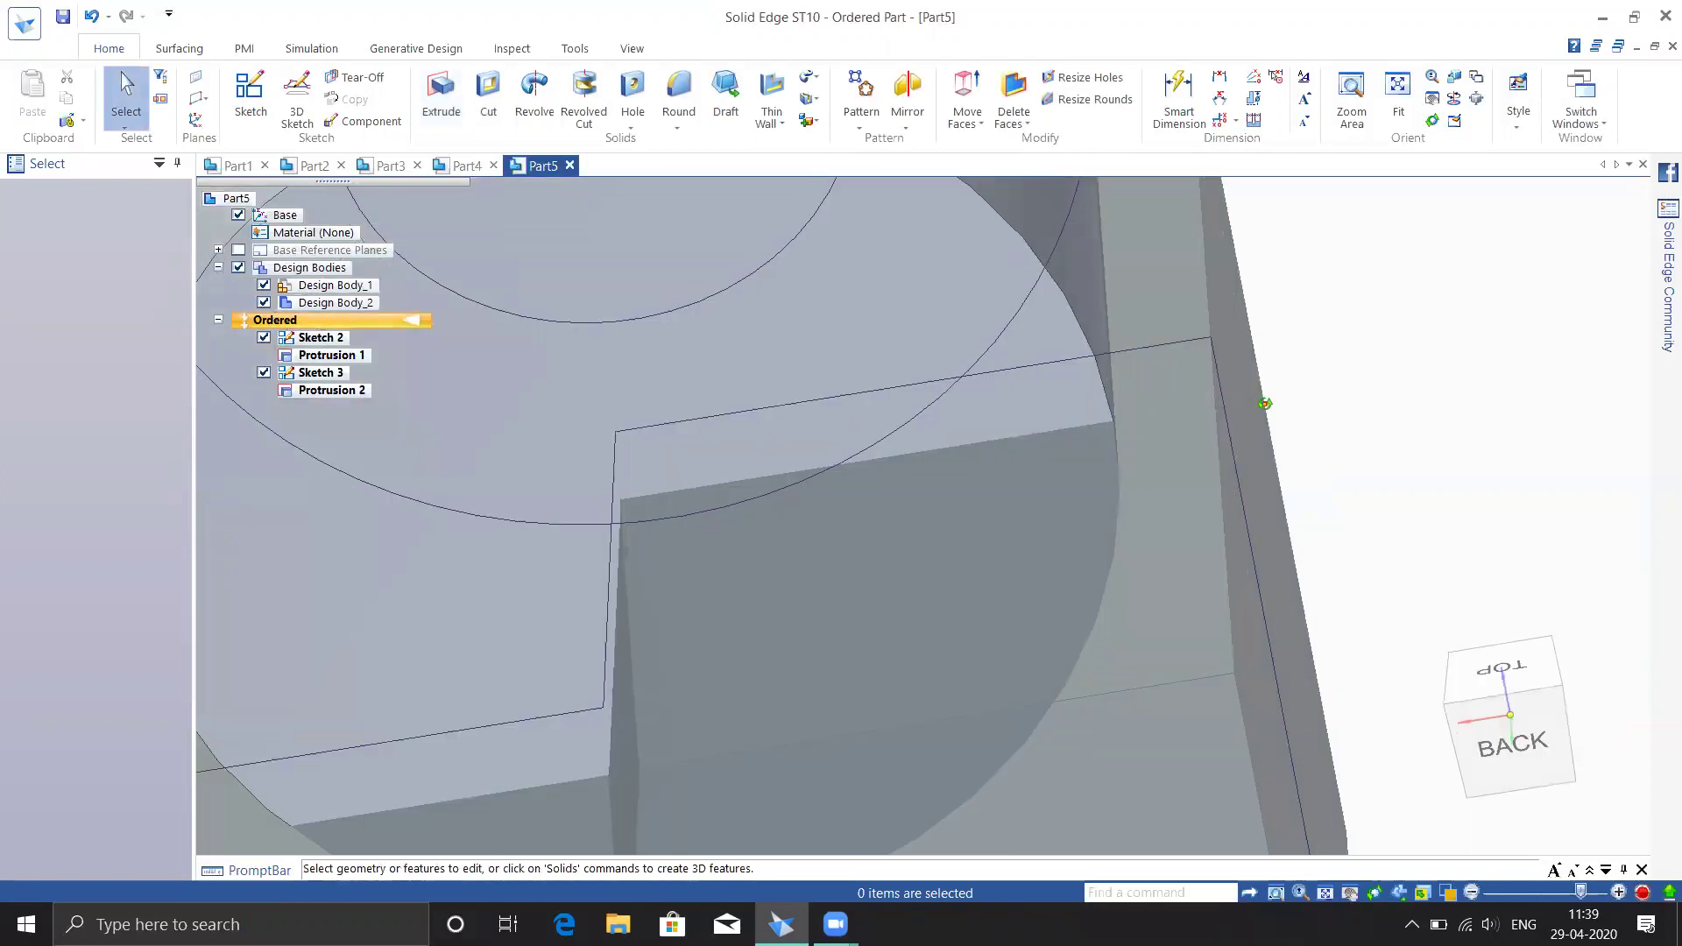
{"action": "middle_click_drag", "start_coordinate": [1238, 402], "coordinate": [884, 361]}
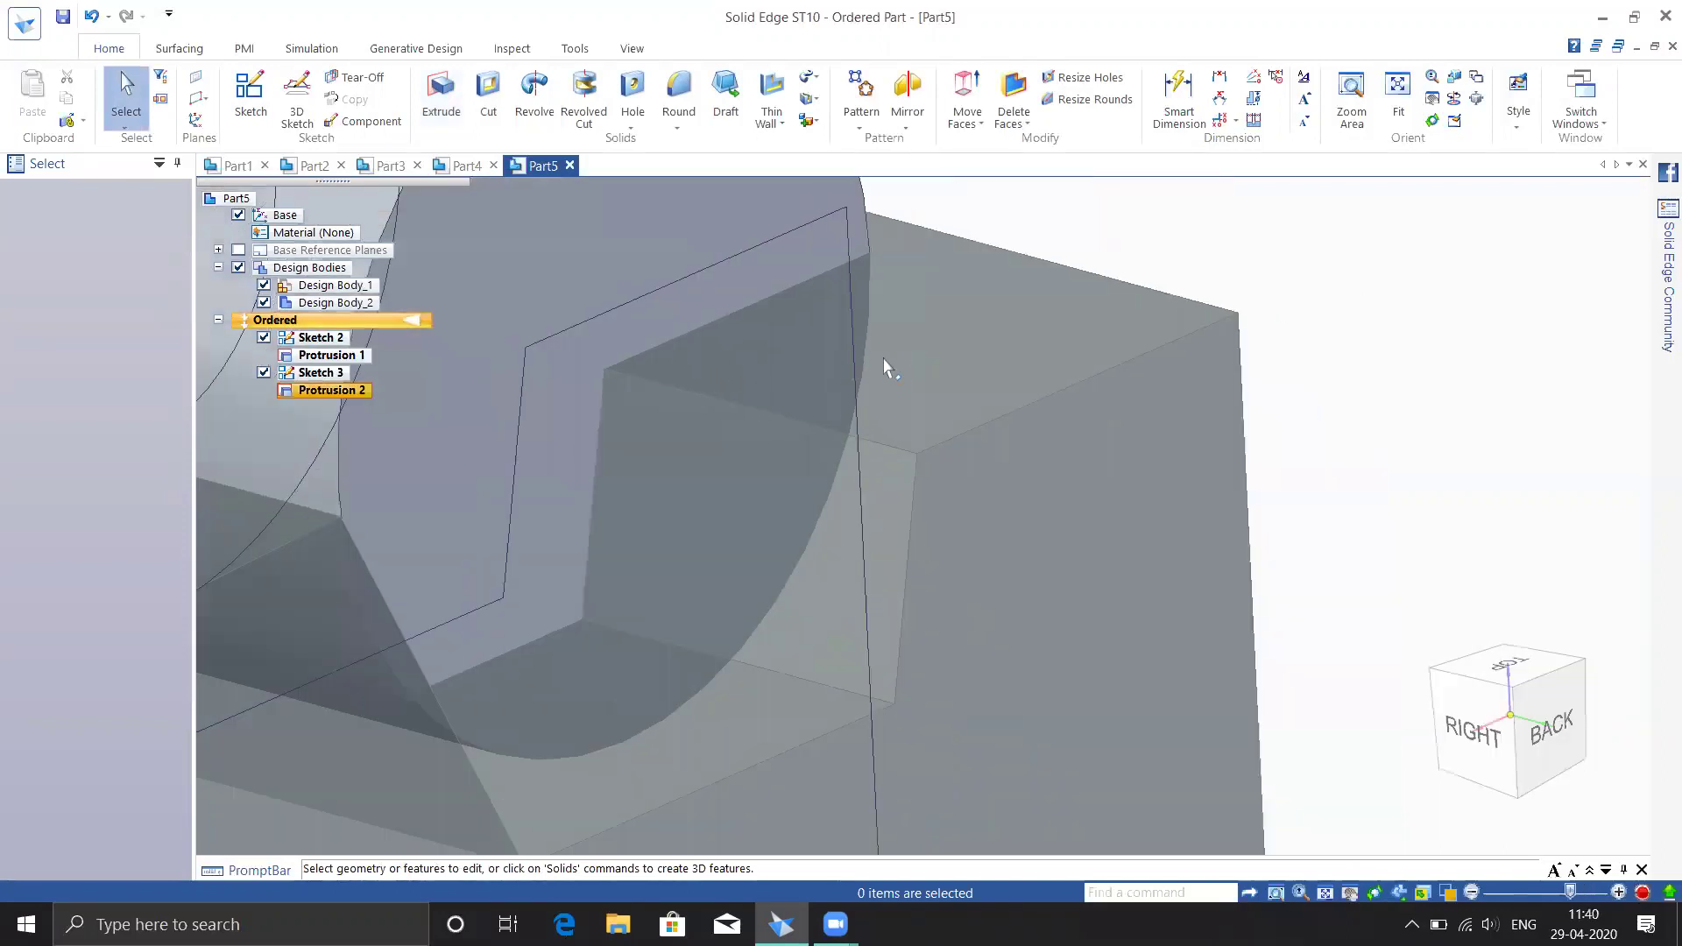
{"action": "scroll", "coordinate": [863, 498], "scroll_direction": "down", "scroll_amount": 5}
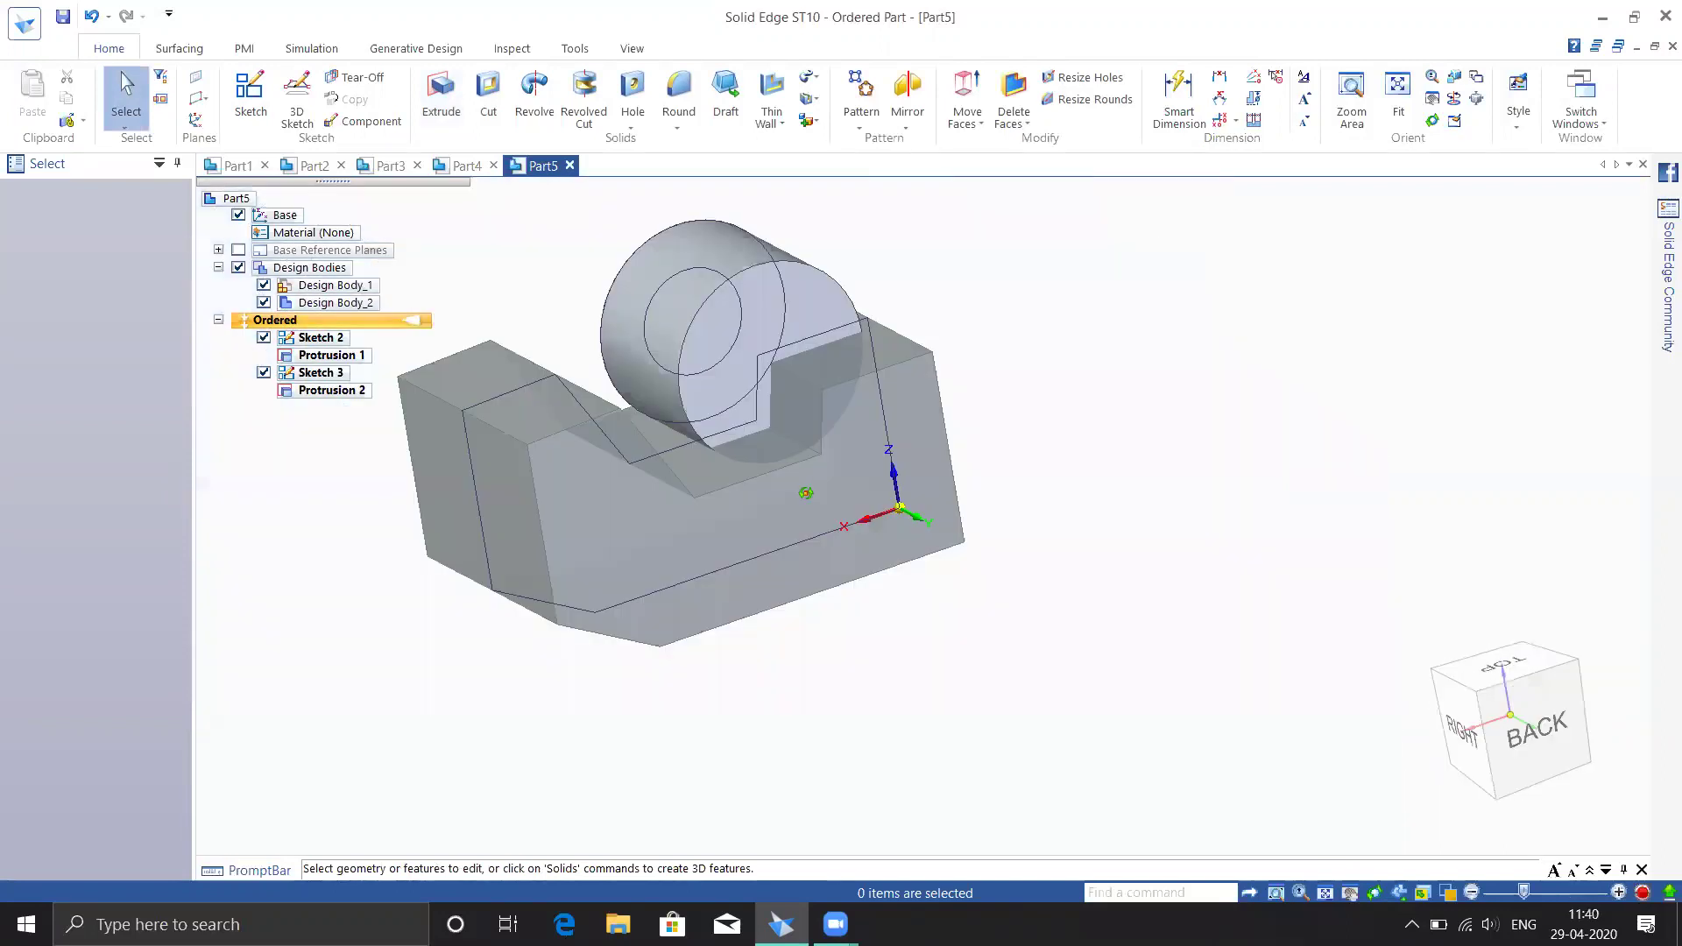
{"action": "left_click", "coordinate": [820, 128]}
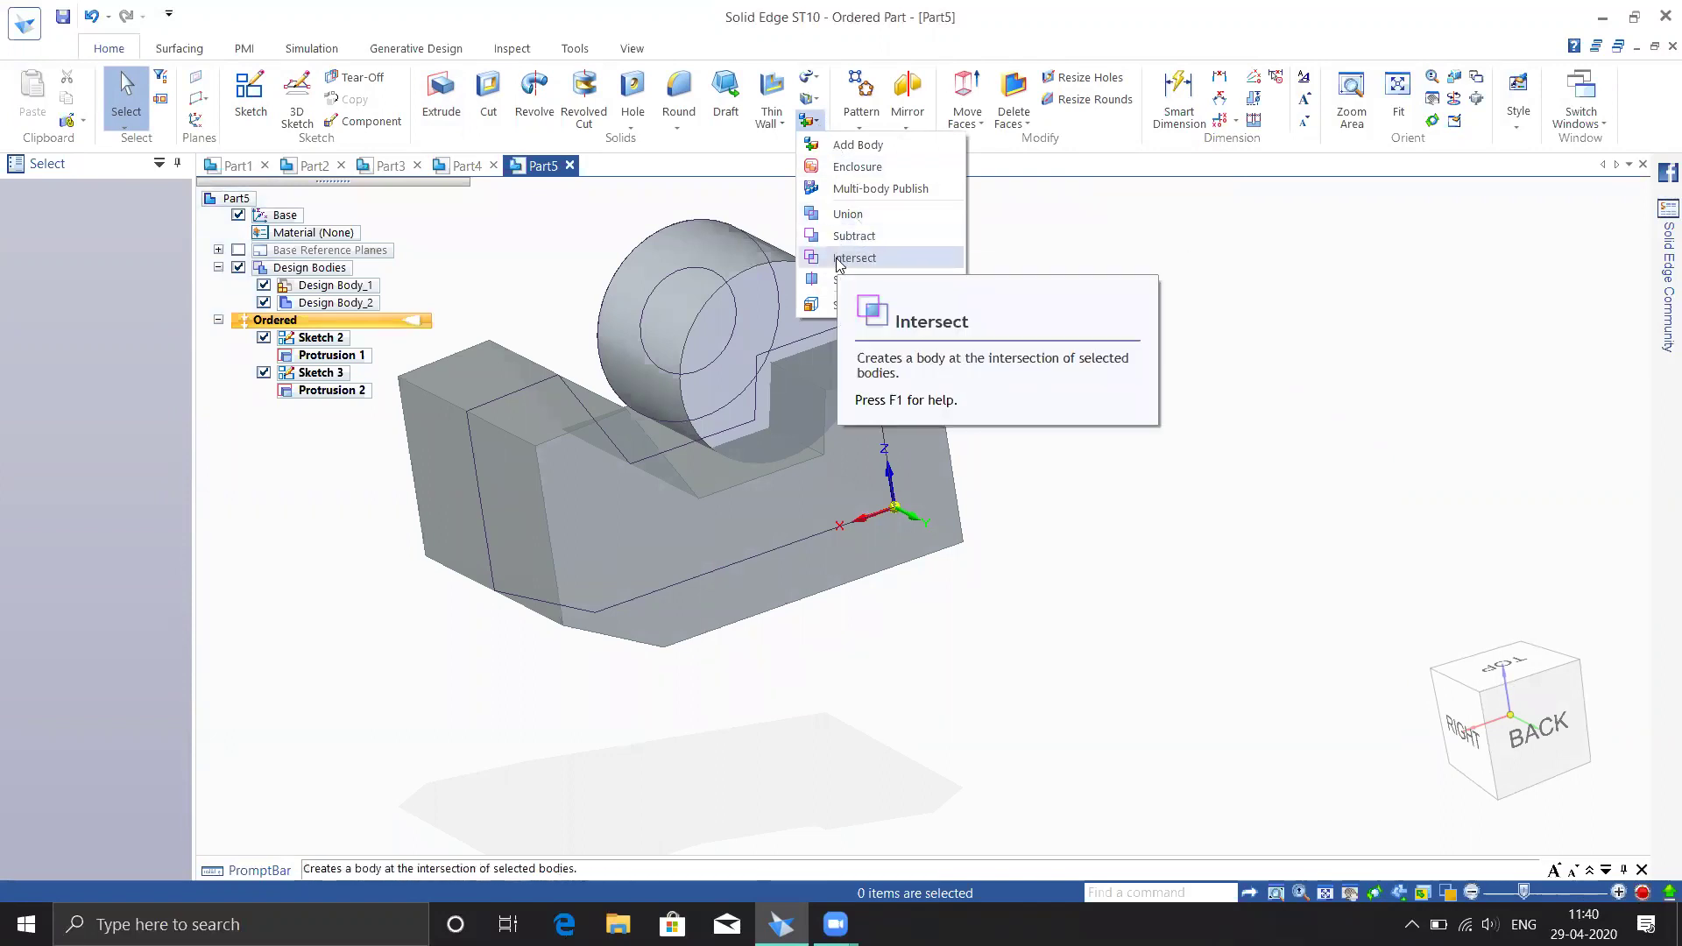
{"action": "left_click", "coordinate": [841, 215]}
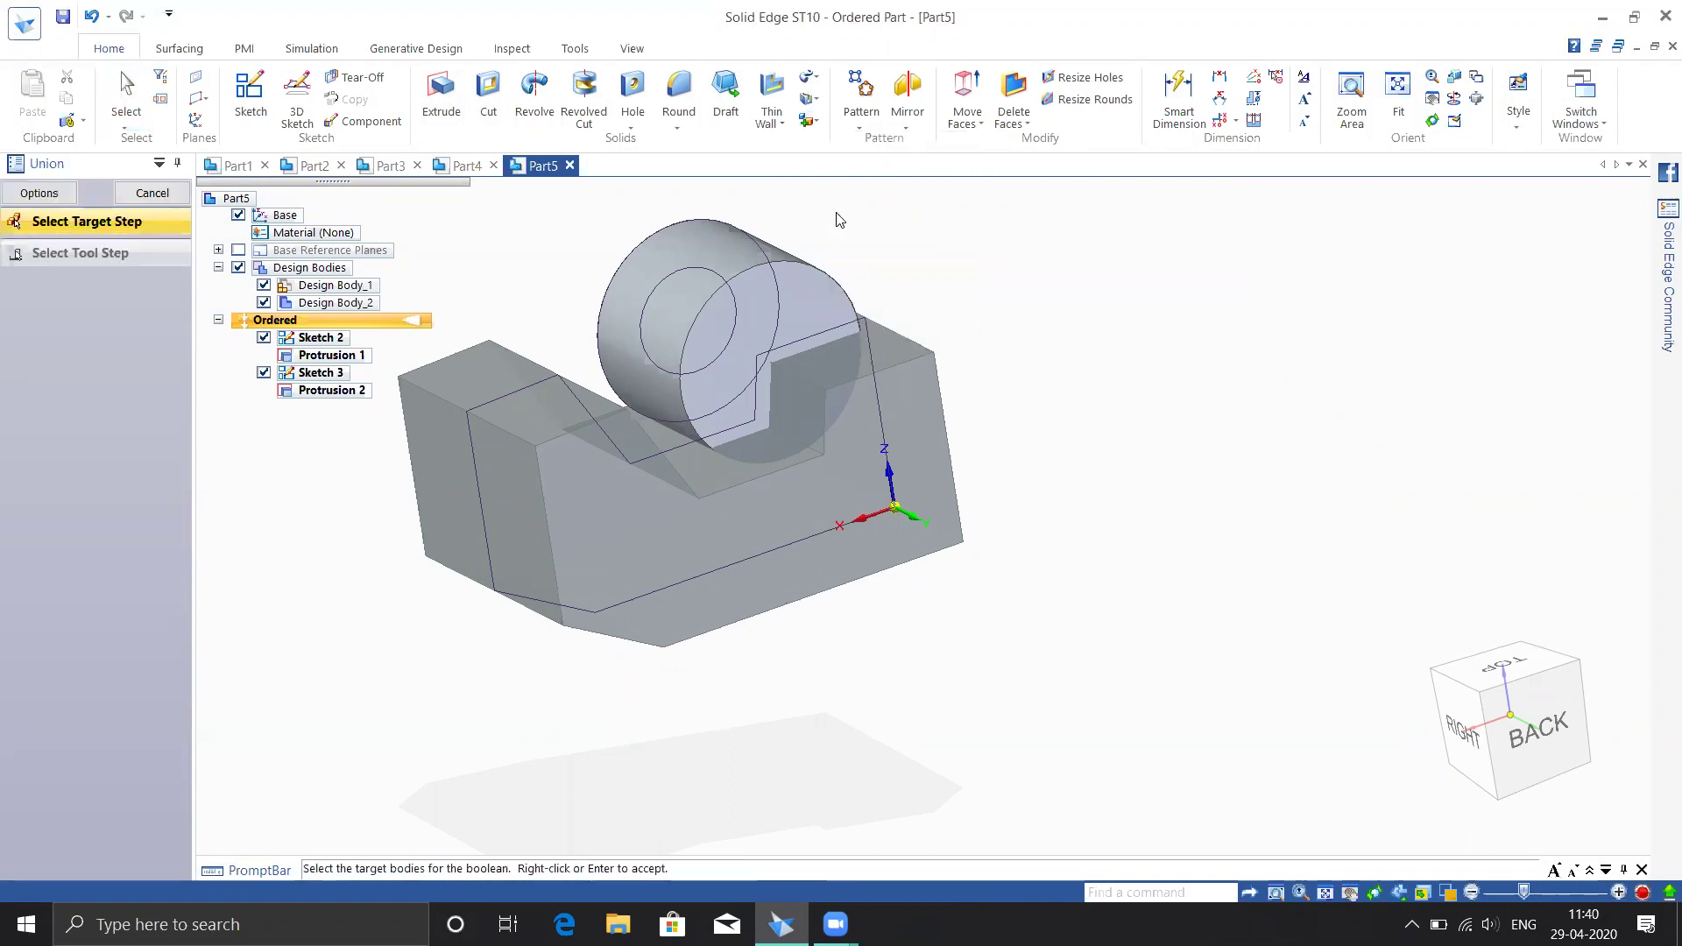
{"action": "middle_click_drag", "start_coordinate": [912, 302], "coordinate": [1142, 386], "text": "shift"}
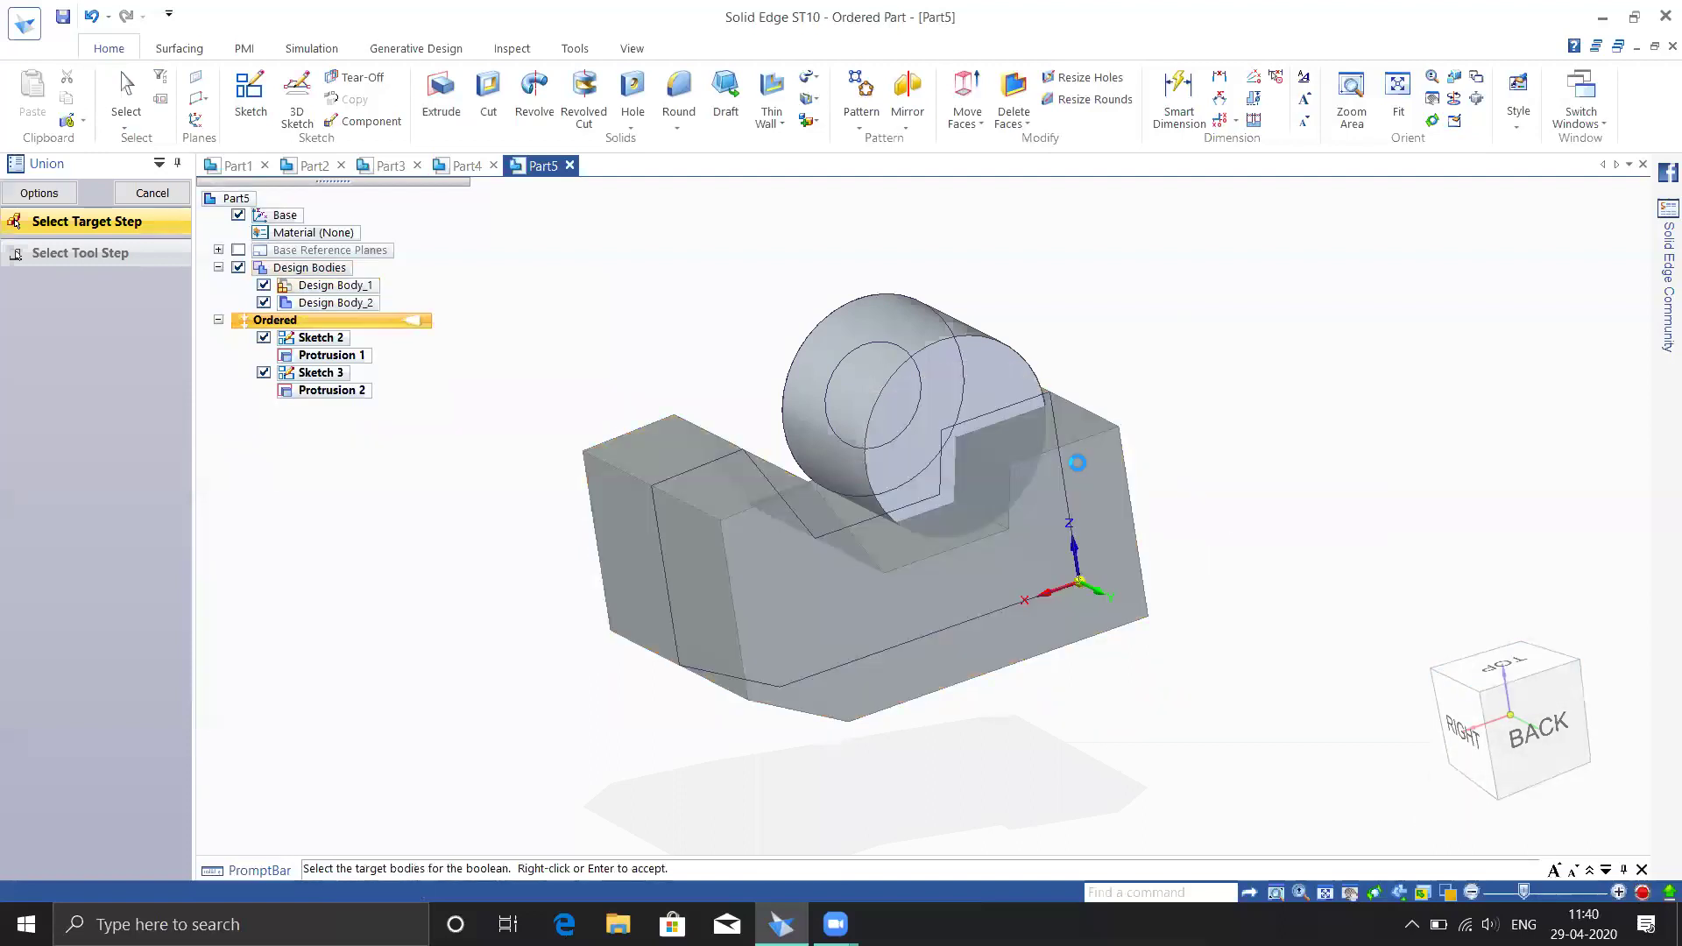
{"action": "left_click", "coordinate": [1078, 463]}
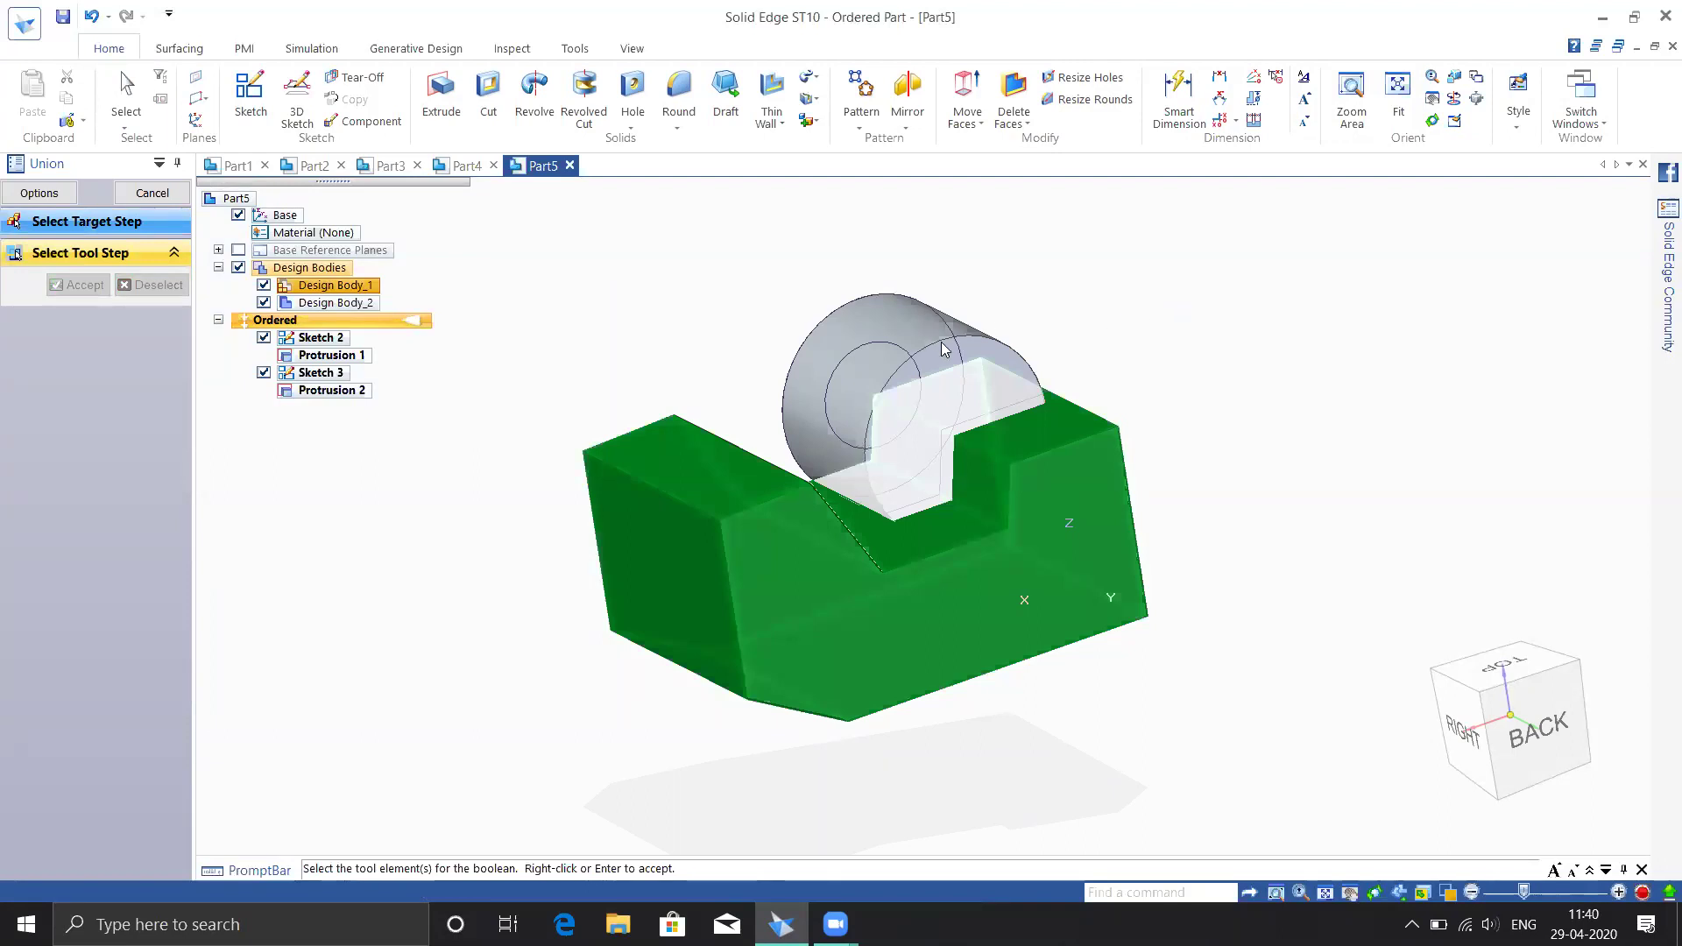
{"action": "left_click", "coordinate": [960, 367]}
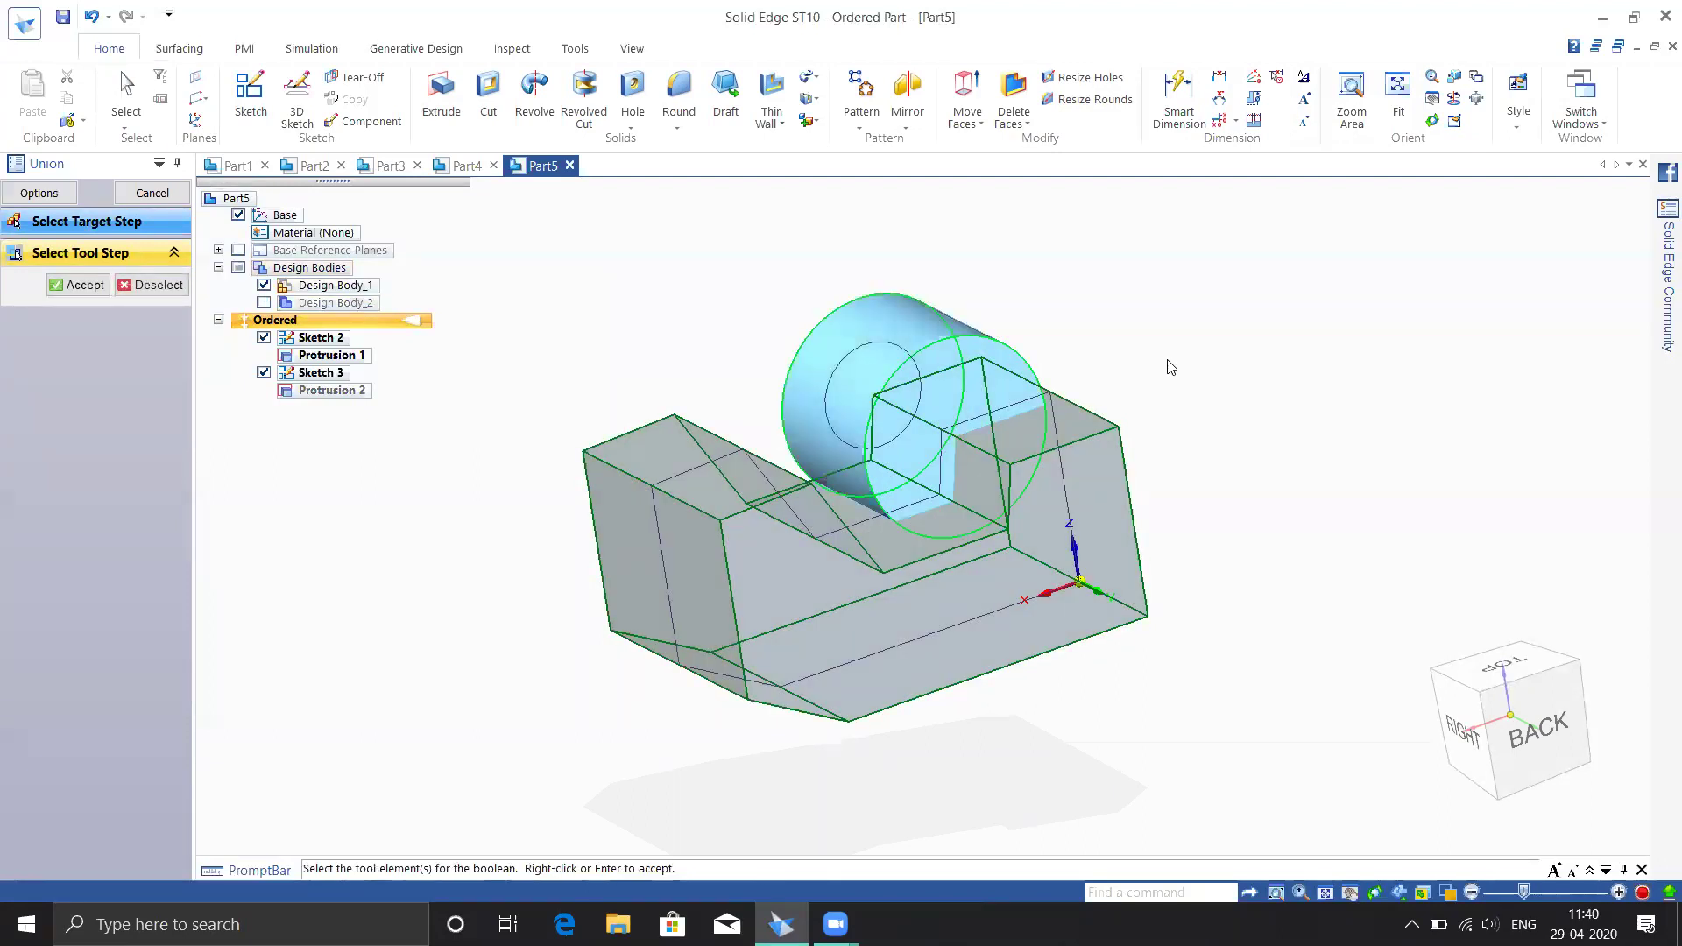
{"action": "key", "text": "Return"}
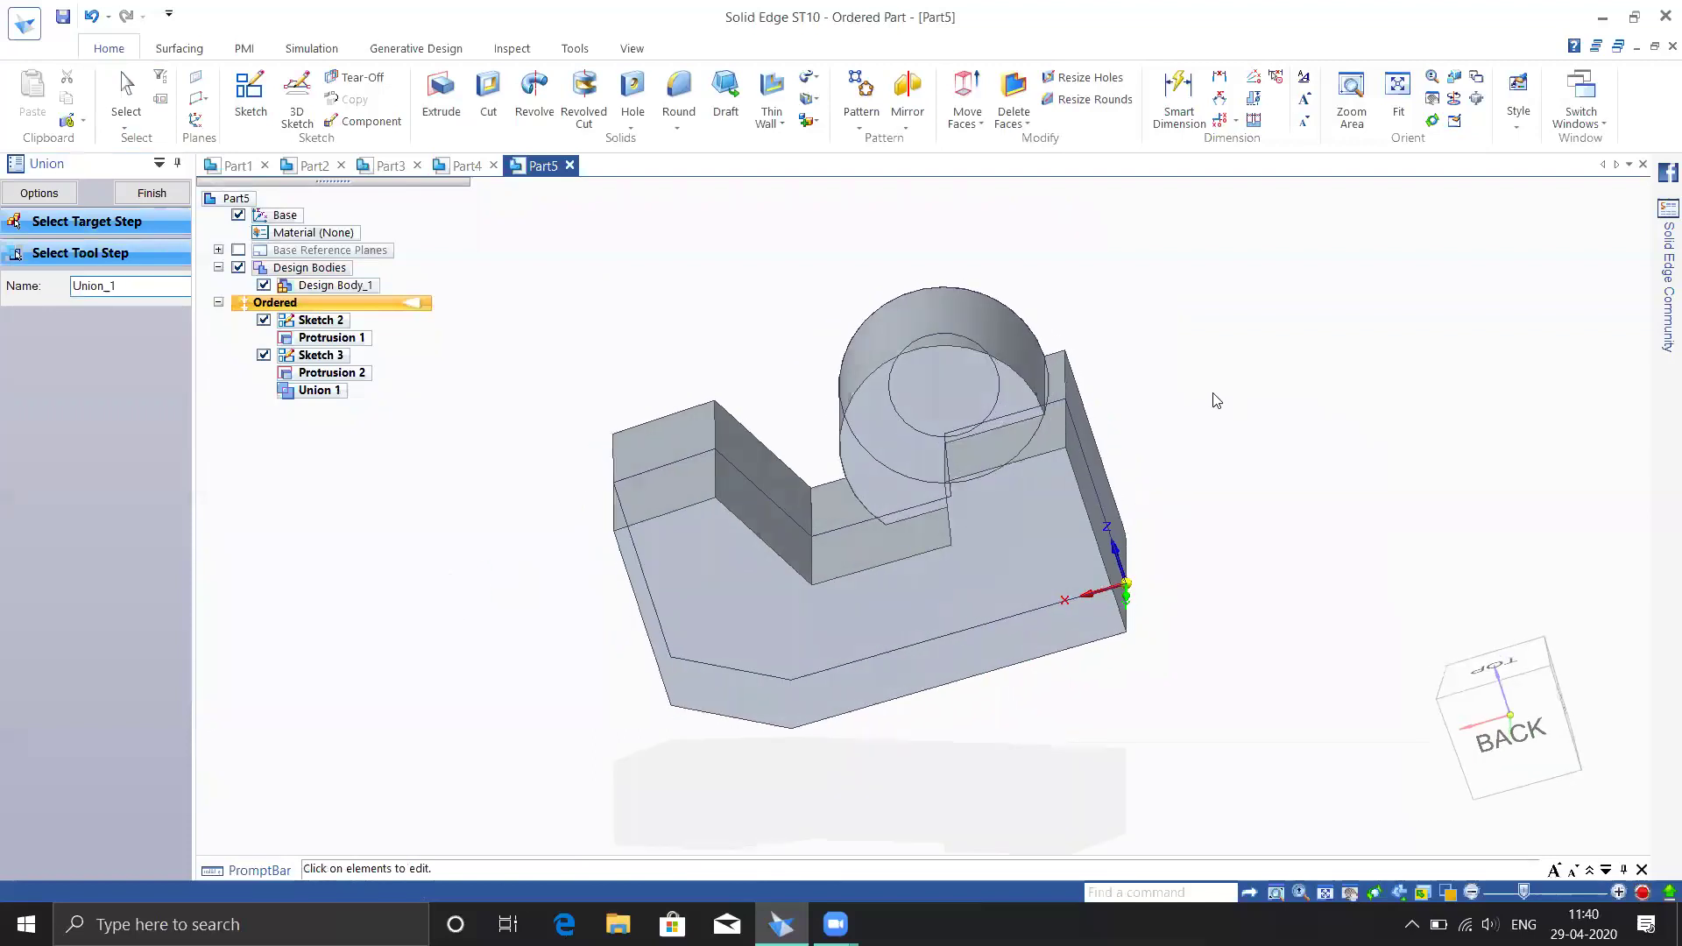
Hide the block's profile sketch and the sketch with the two circles
{"action": "scroll", "coordinate": [1034, 434], "scroll_direction": "up", "scroll_amount": 4}
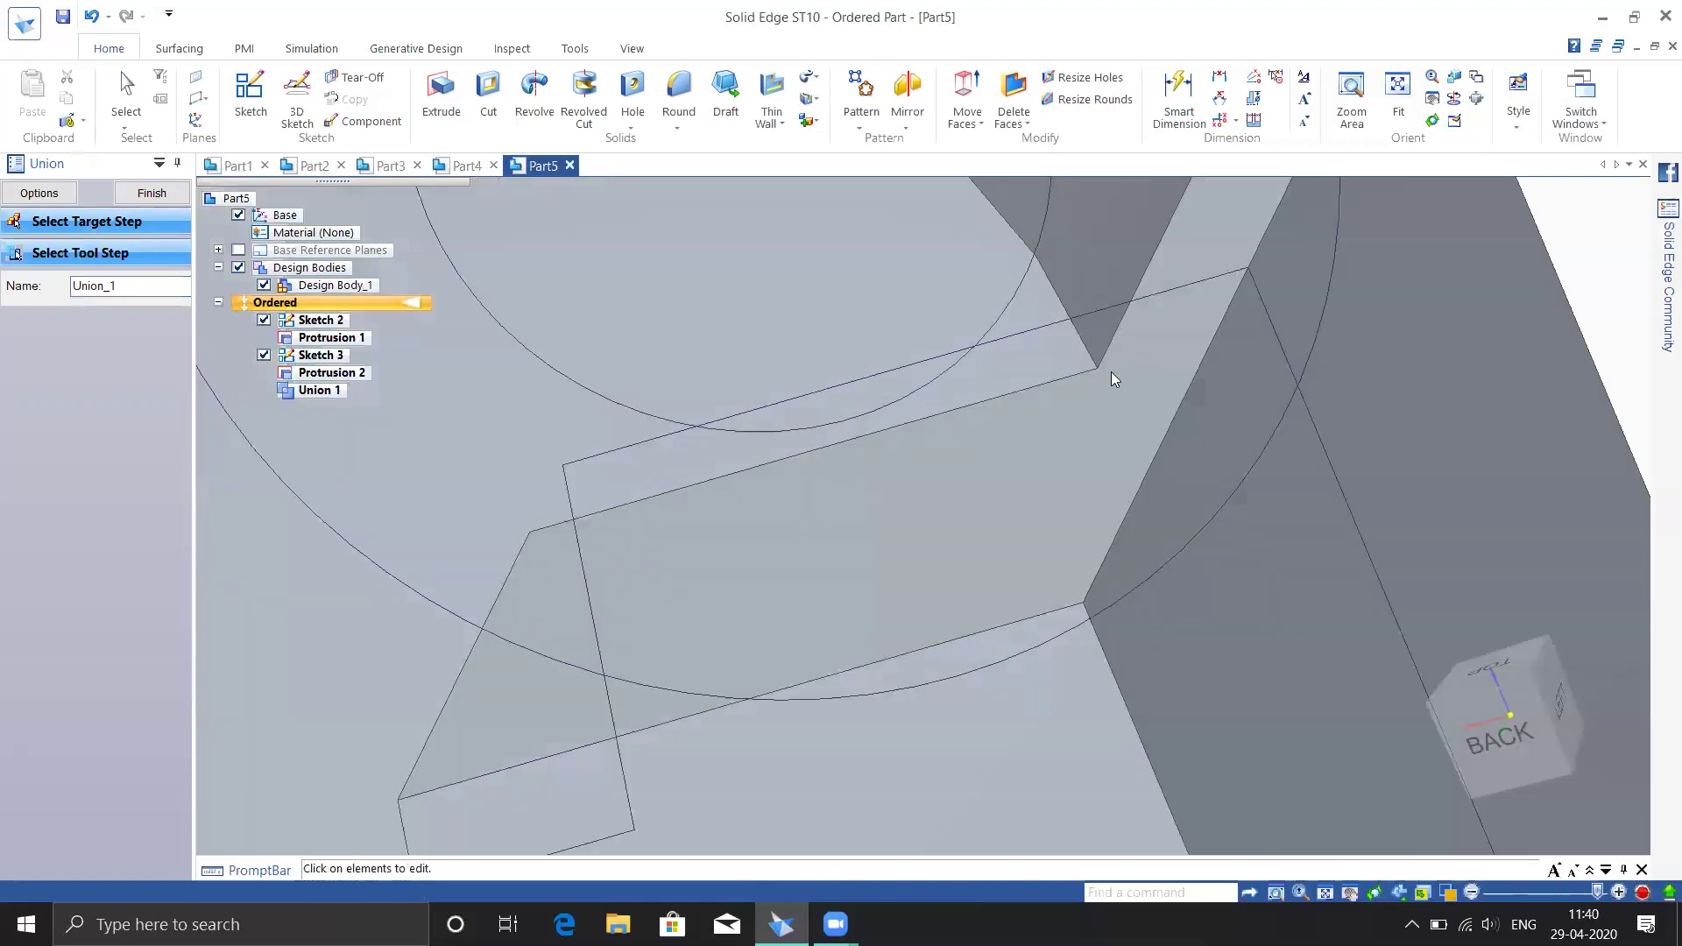
{"action": "scroll", "coordinate": [927, 441], "scroll_direction": "down", "scroll_amount": 5}
{"action": "left_click", "coordinate": [264, 320]}
{"action": "left_click", "coordinate": [263, 355]}
{"action": "mouse_move", "coordinate": [1239, 413]}
{"action": "middle_mouse_down"}
{"action": "mouse_move", "coordinate": [1163, 420]}
{"action": "mouse_move", "coordinate": [1288, 406]}
{"action": "mouse_move", "coordinate": [1238, 466]}
{"action": "mouse_move", "coordinate": [1277, 435]}
{"action": "middle_mouse_up"}
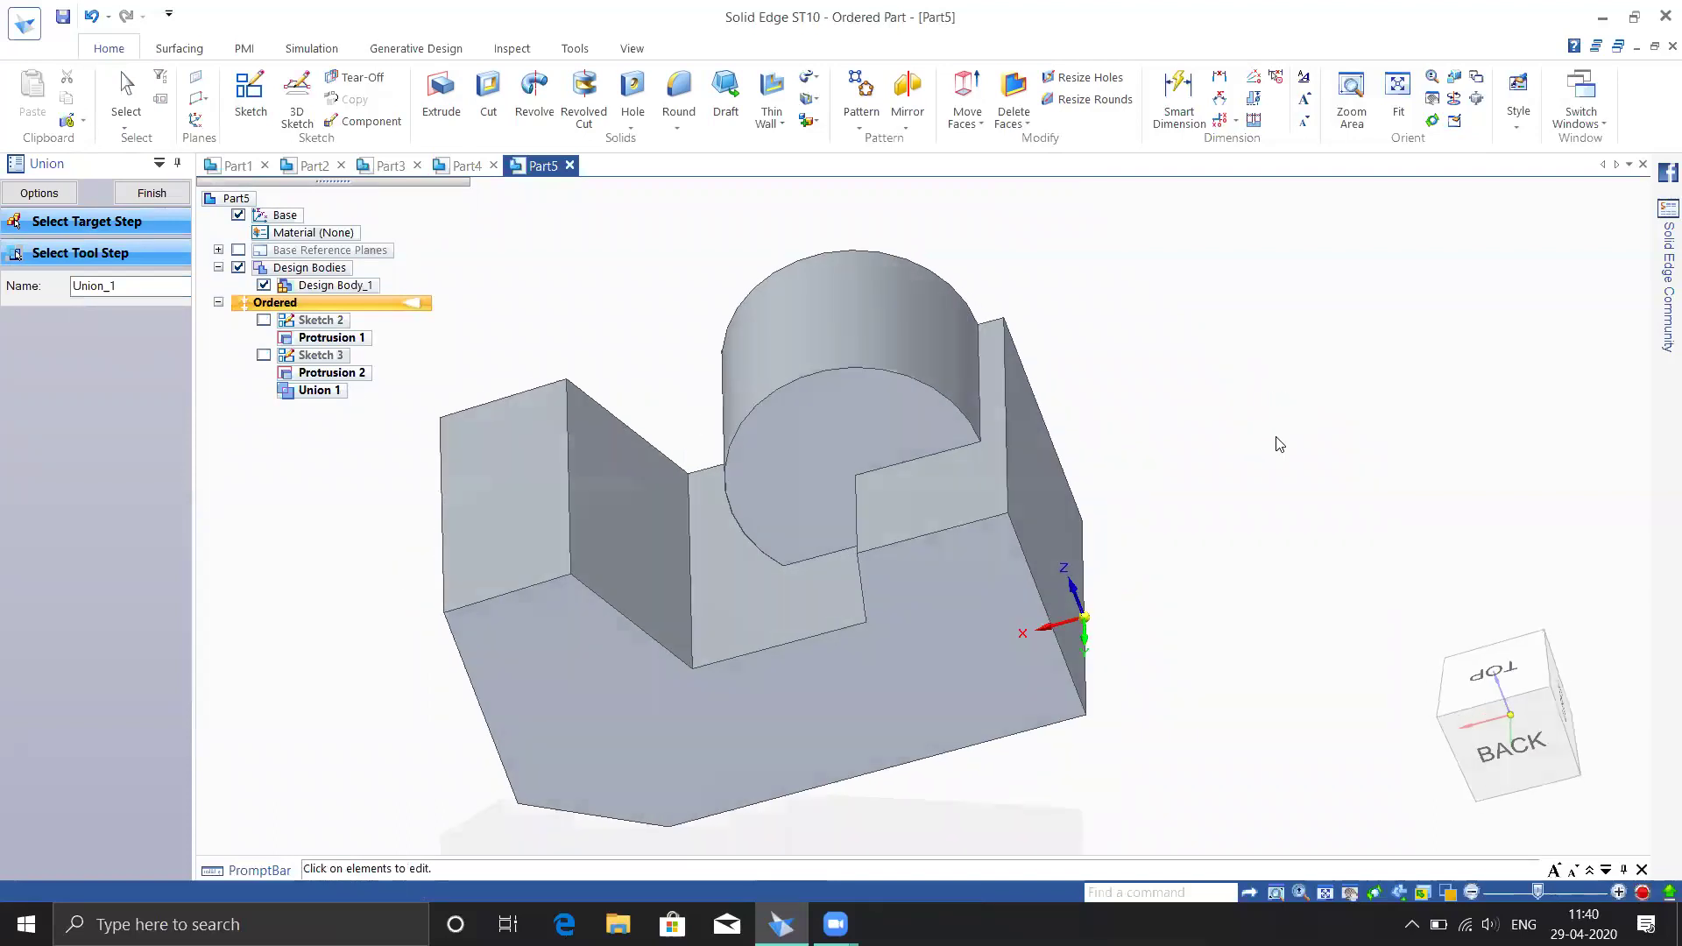
Finish the union command and delete the Union 1 feature
{"action": "left_click", "coordinate": [320, 391]}
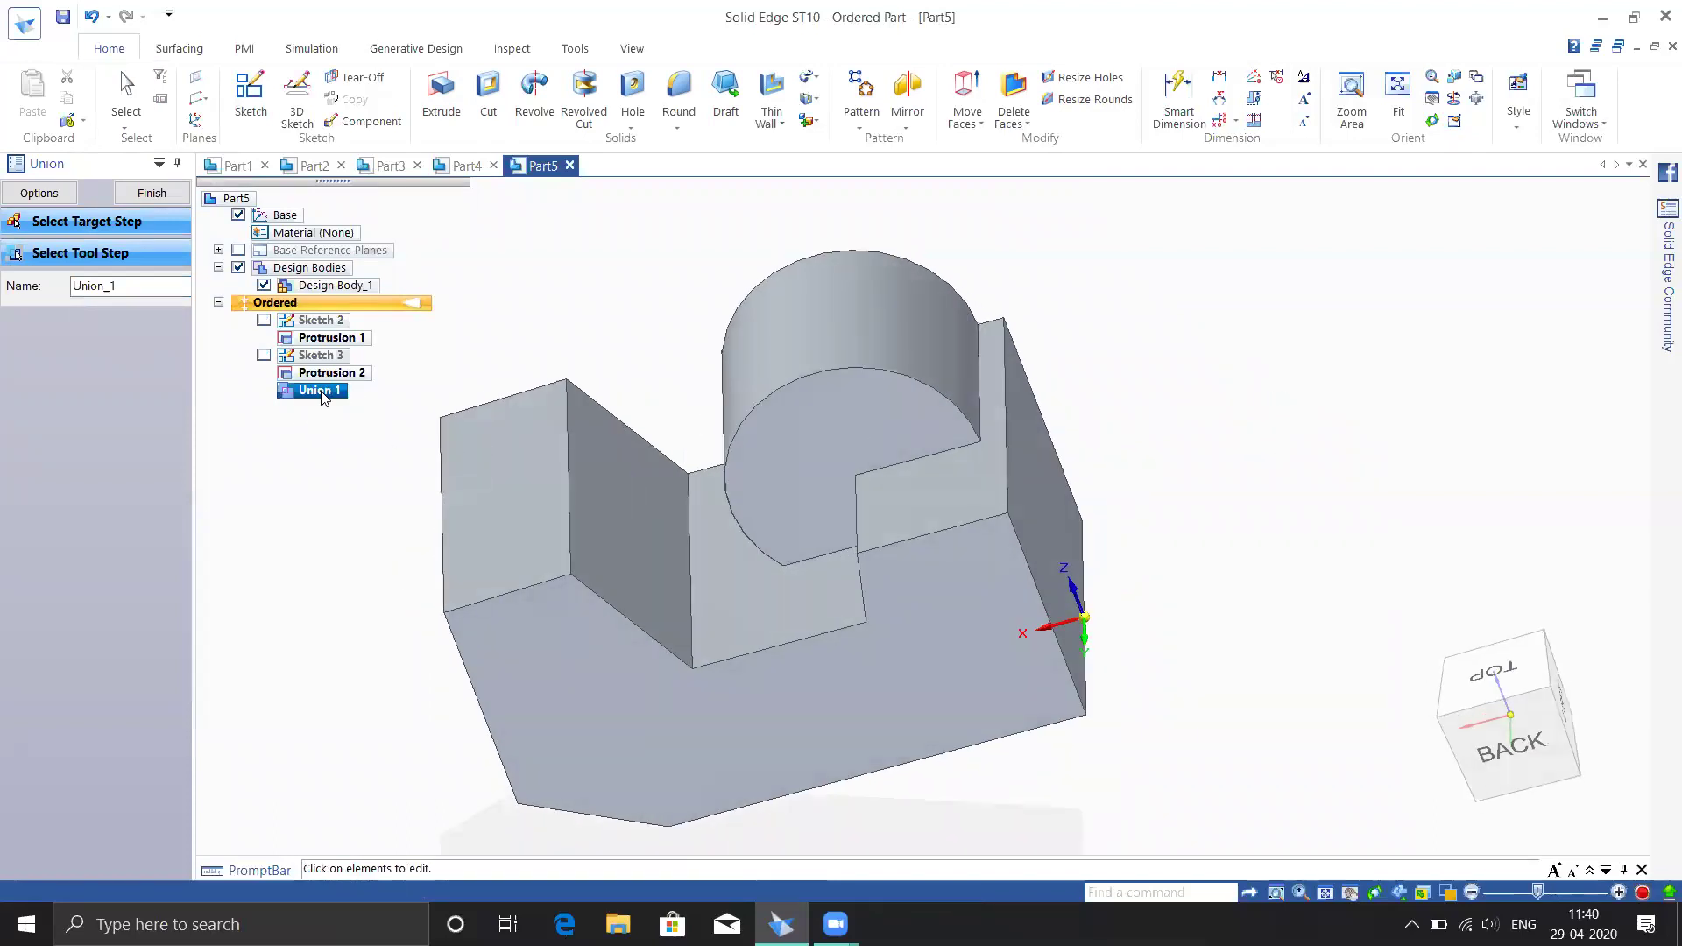
{"action": "left_click", "coordinate": [152, 192]}
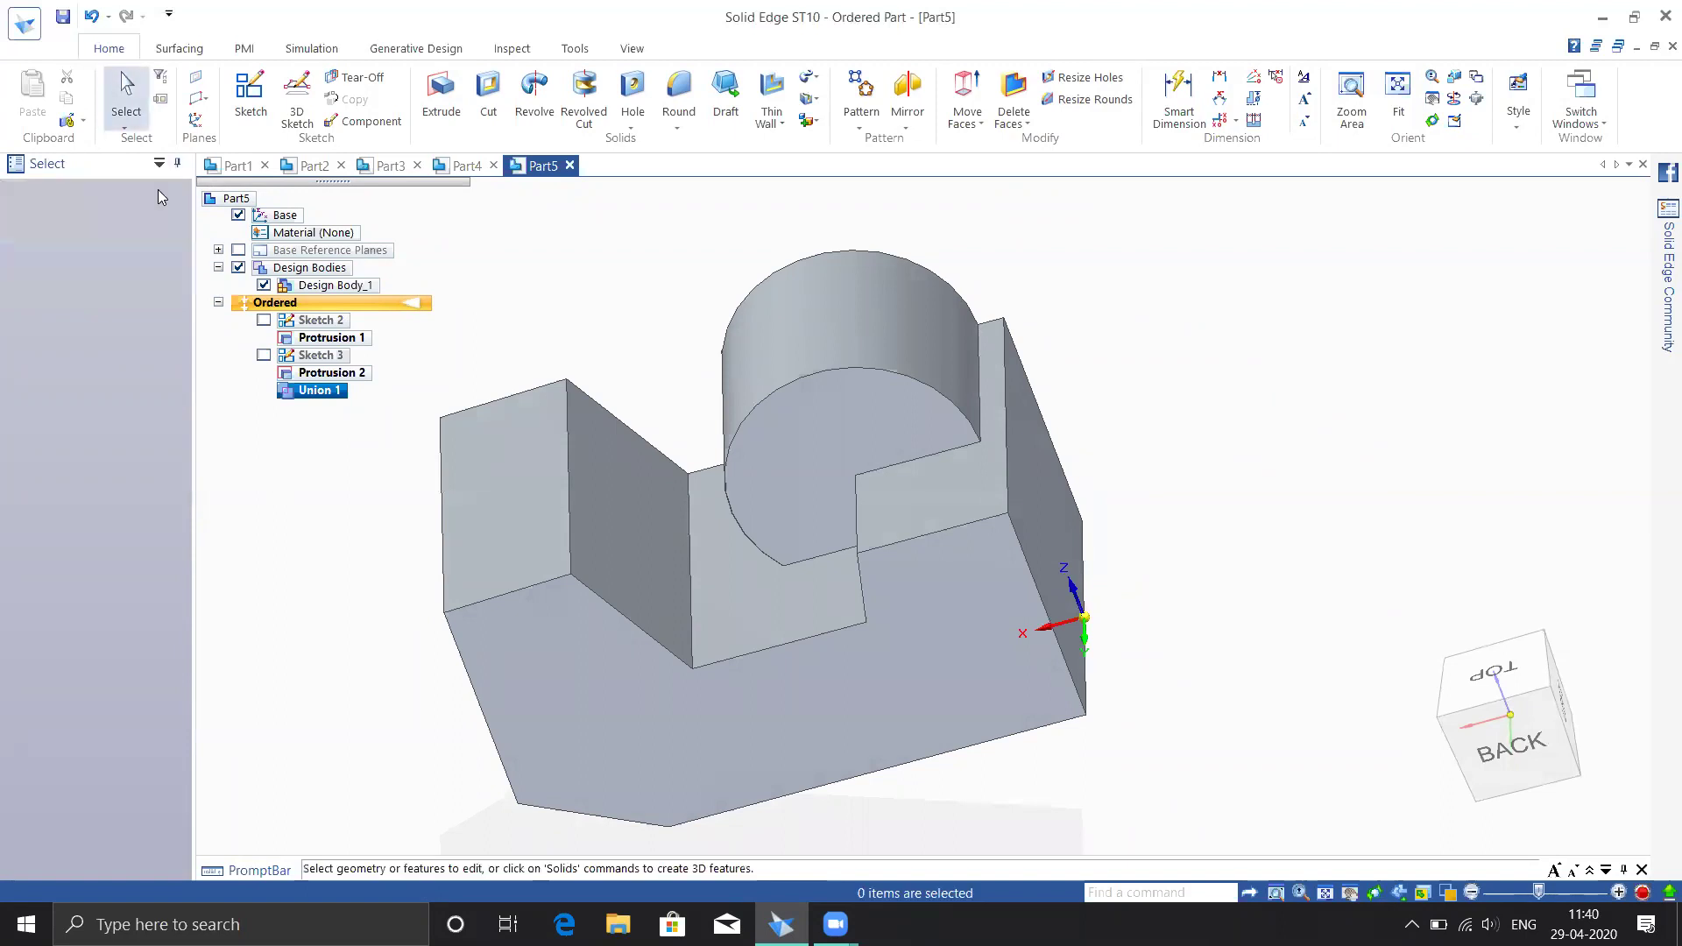
{"action": "right_click", "coordinate": [321, 389]}
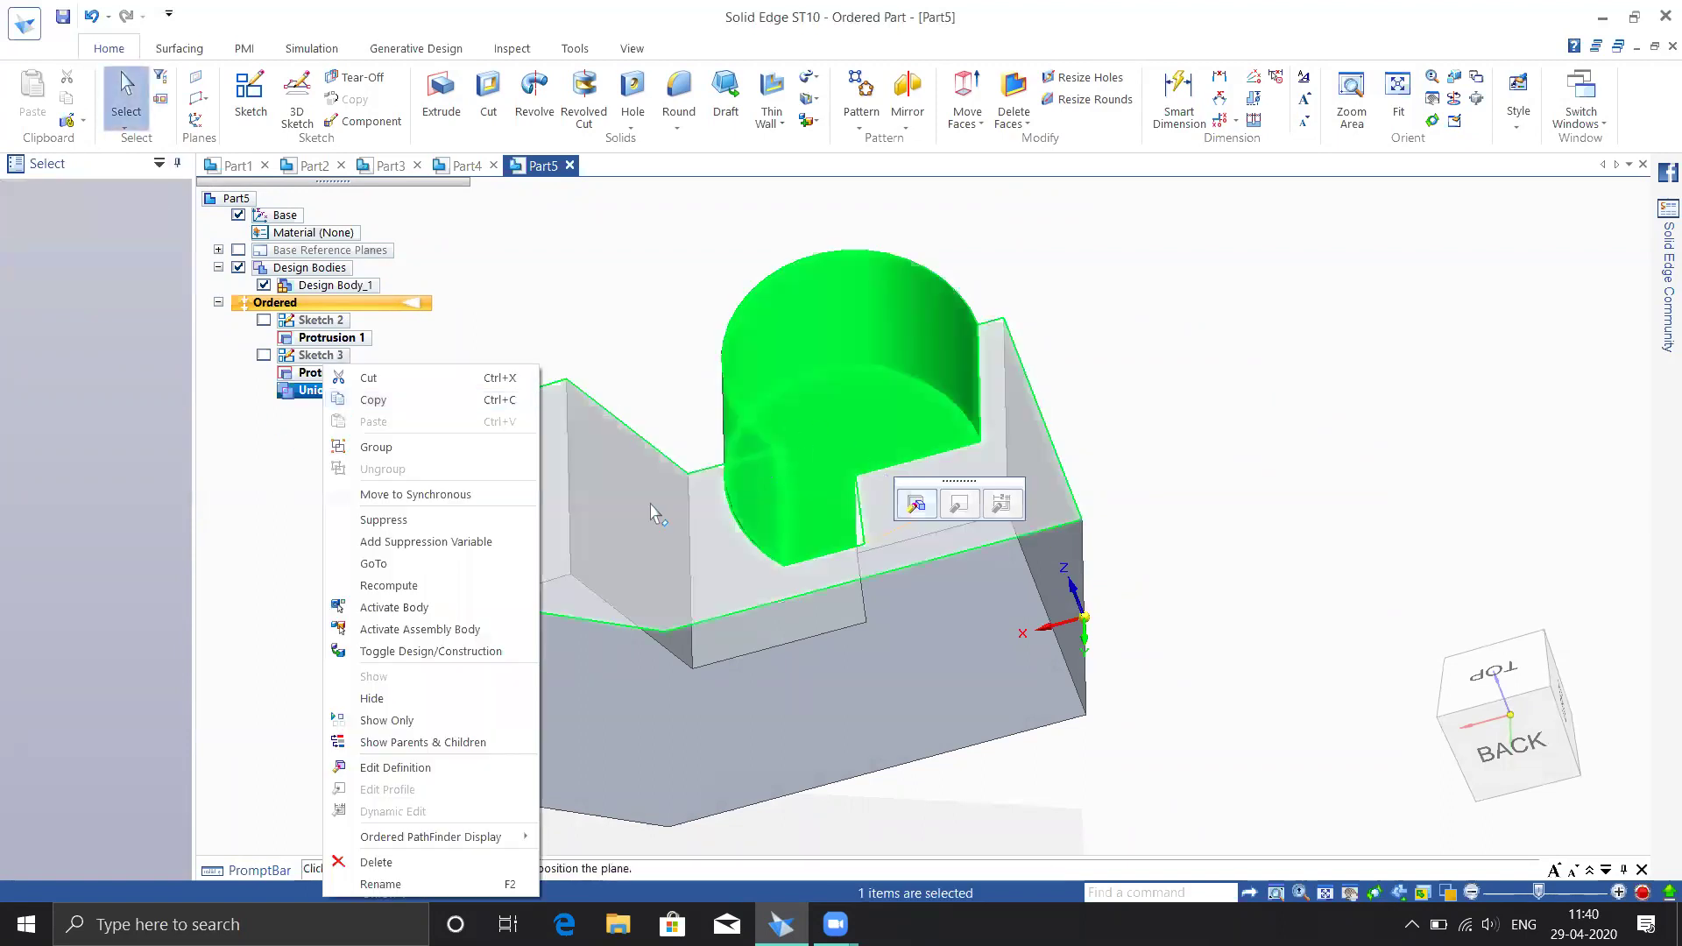
{"action": "left_click", "coordinate": [421, 862]}
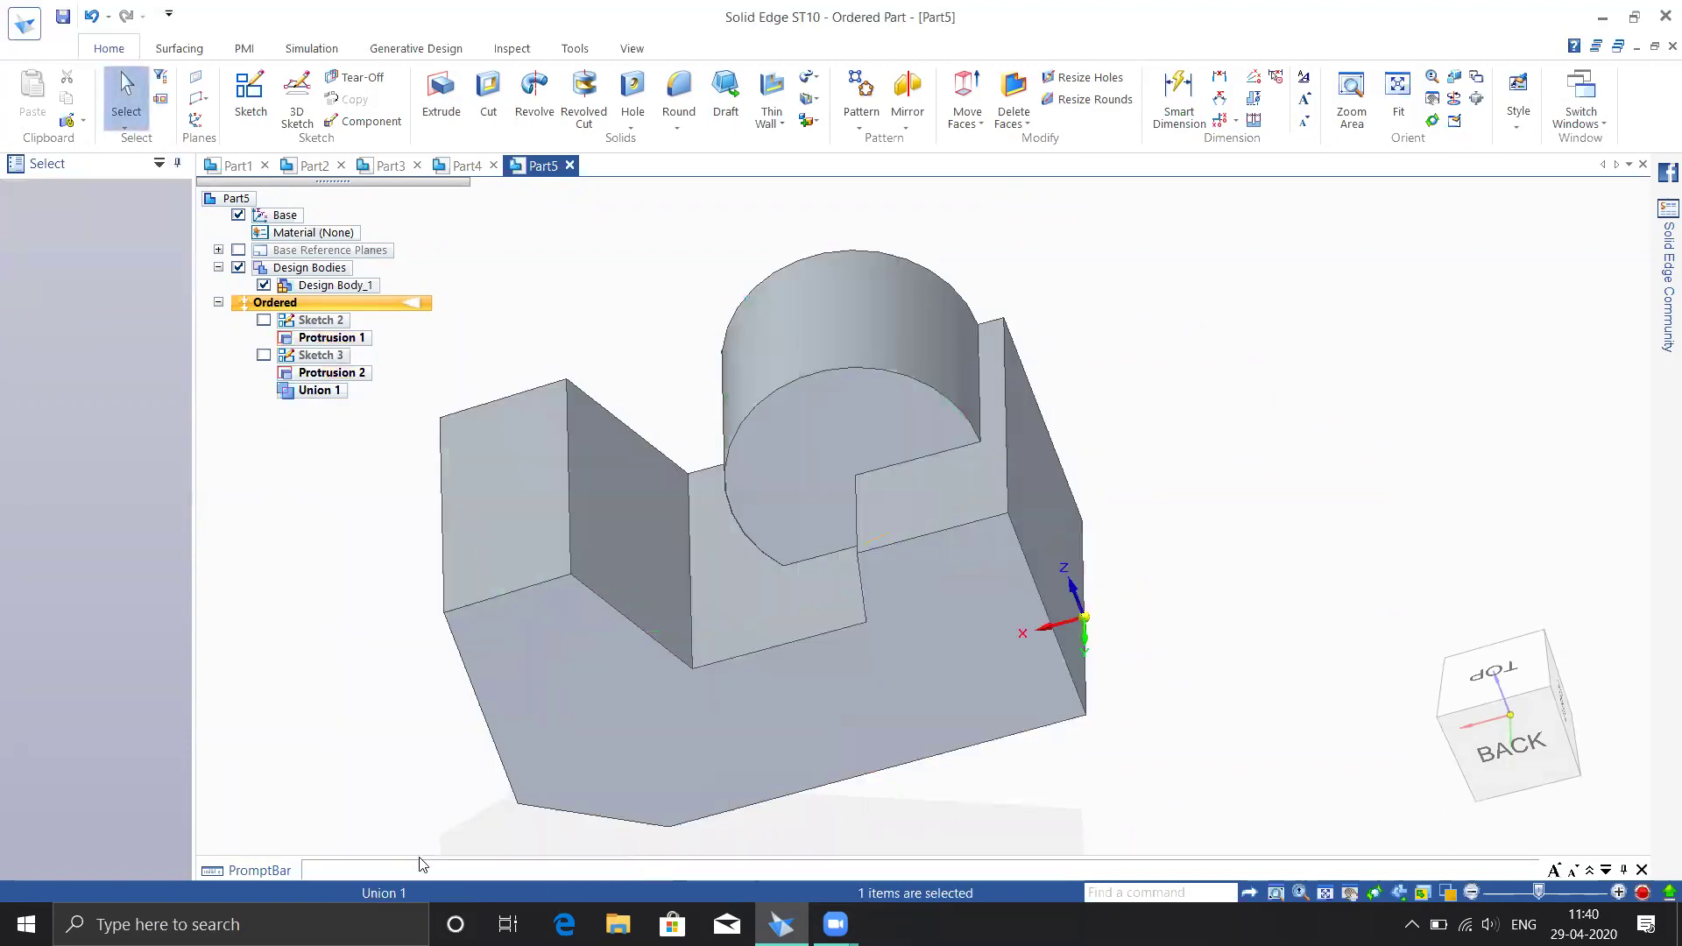
Subtract the cylinder body from the notched block, using the block as the target and the cylinder as the tool
{"action": "middle_click_drag", "start_coordinate": [1111, 424], "coordinate": [1231, 355]}
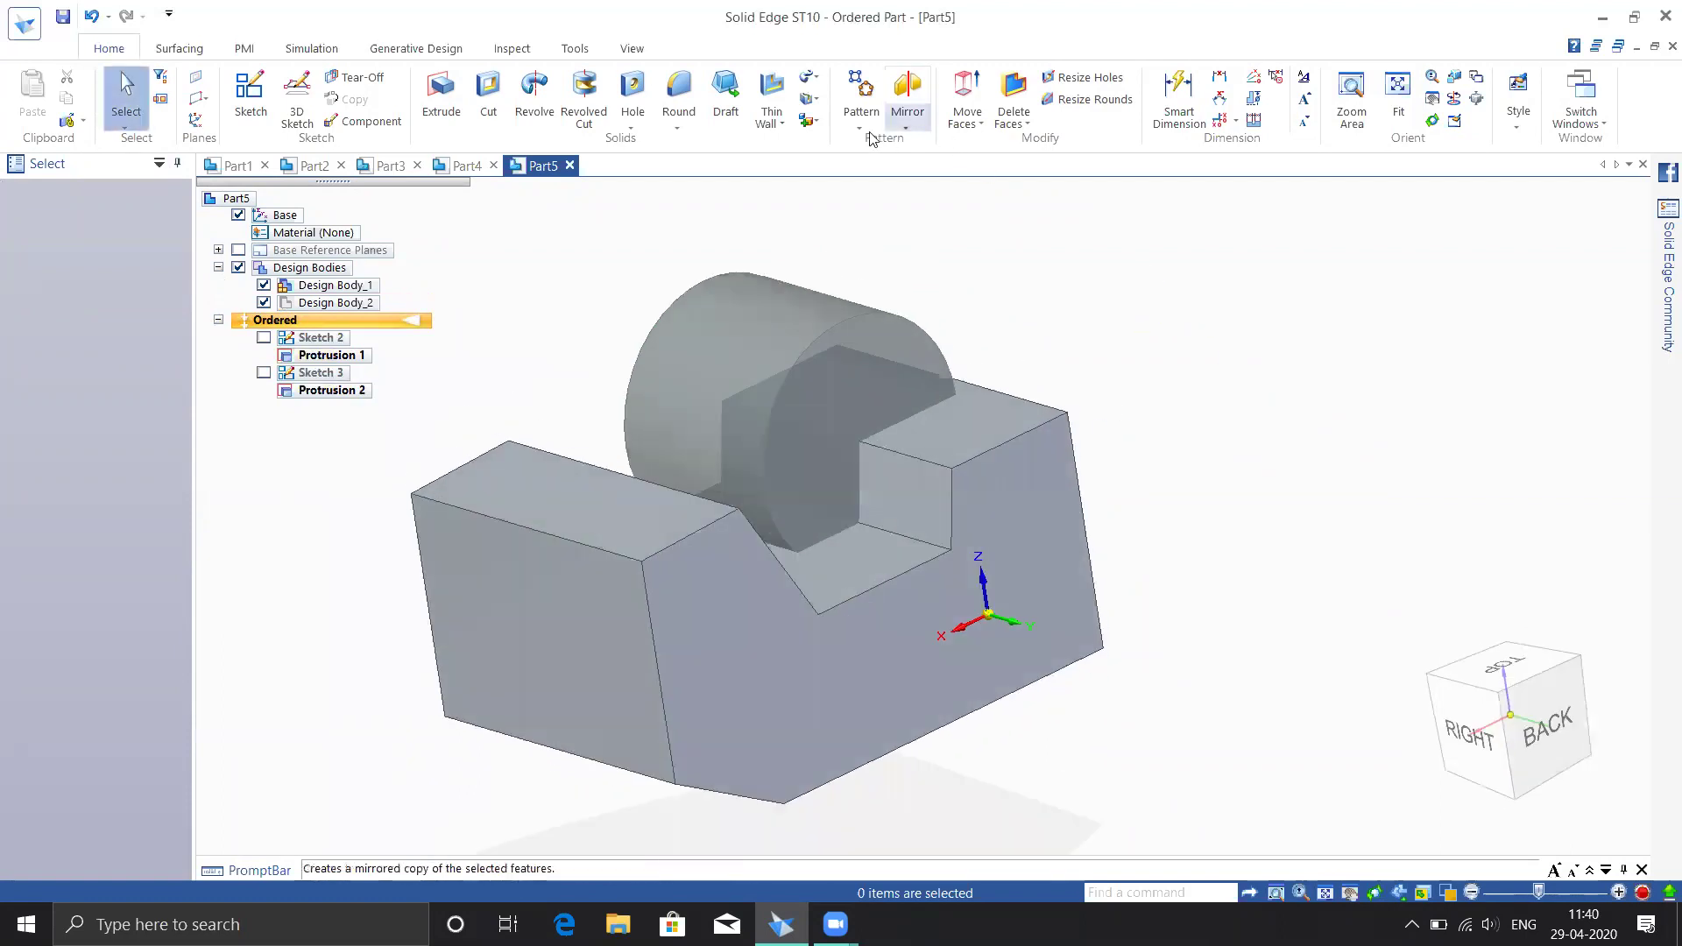
{"action": "left_click", "coordinate": [810, 121]}
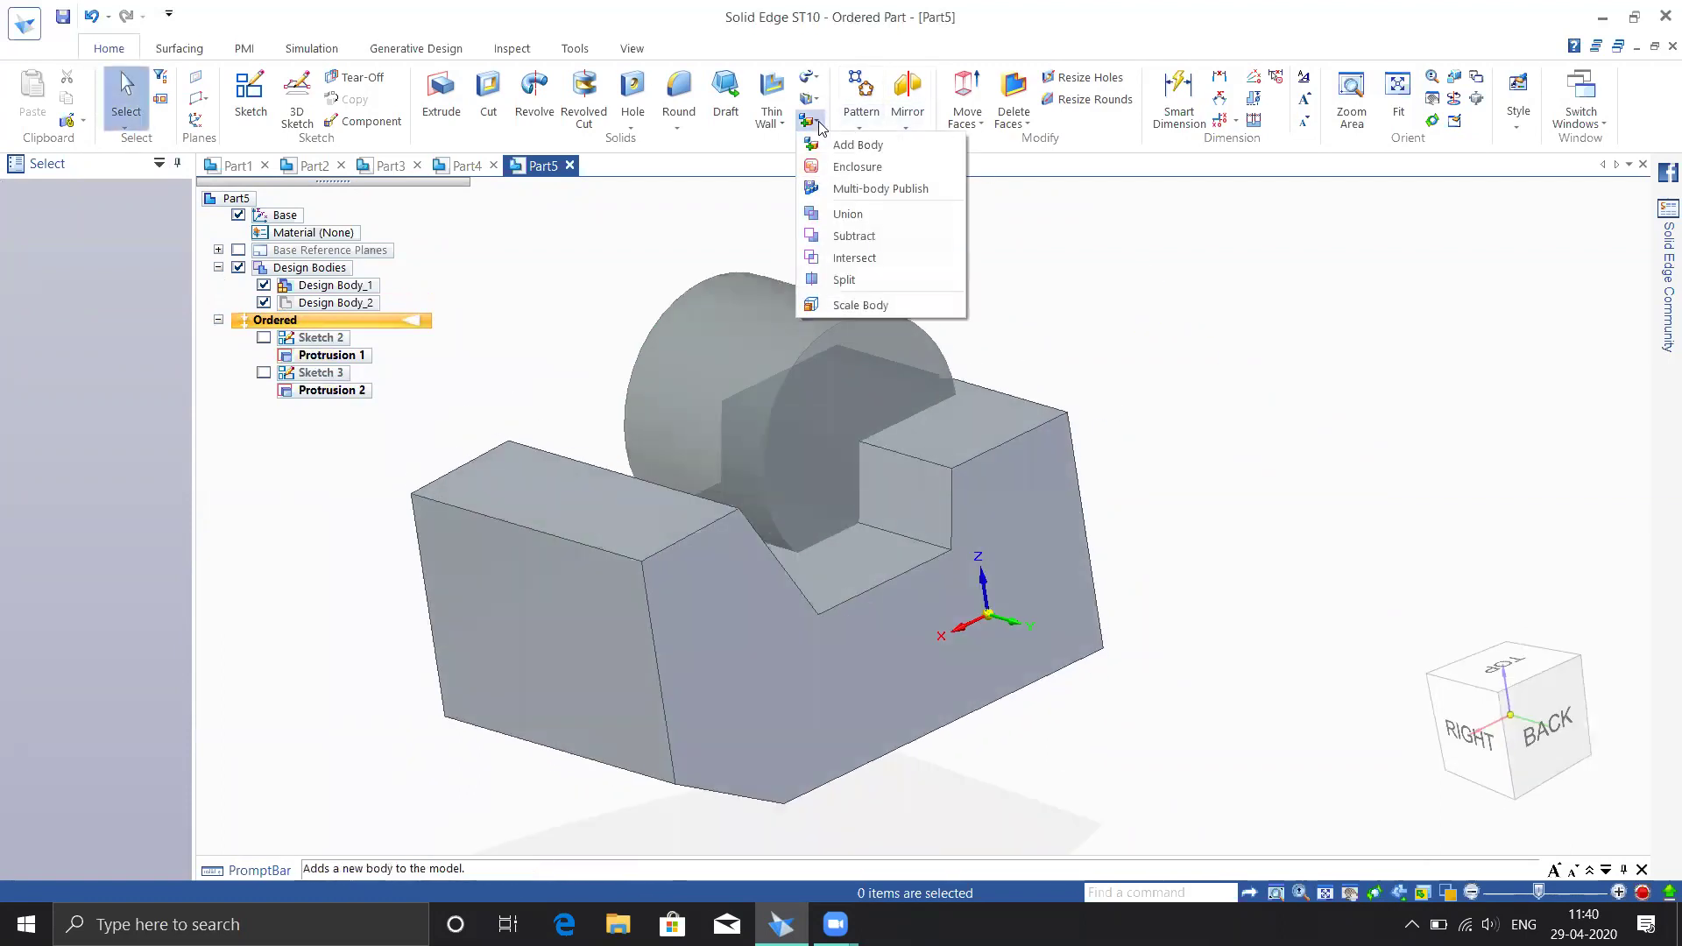
{"action": "left_click", "coordinate": [848, 236]}
{"action": "left_click", "coordinate": [1025, 461]}
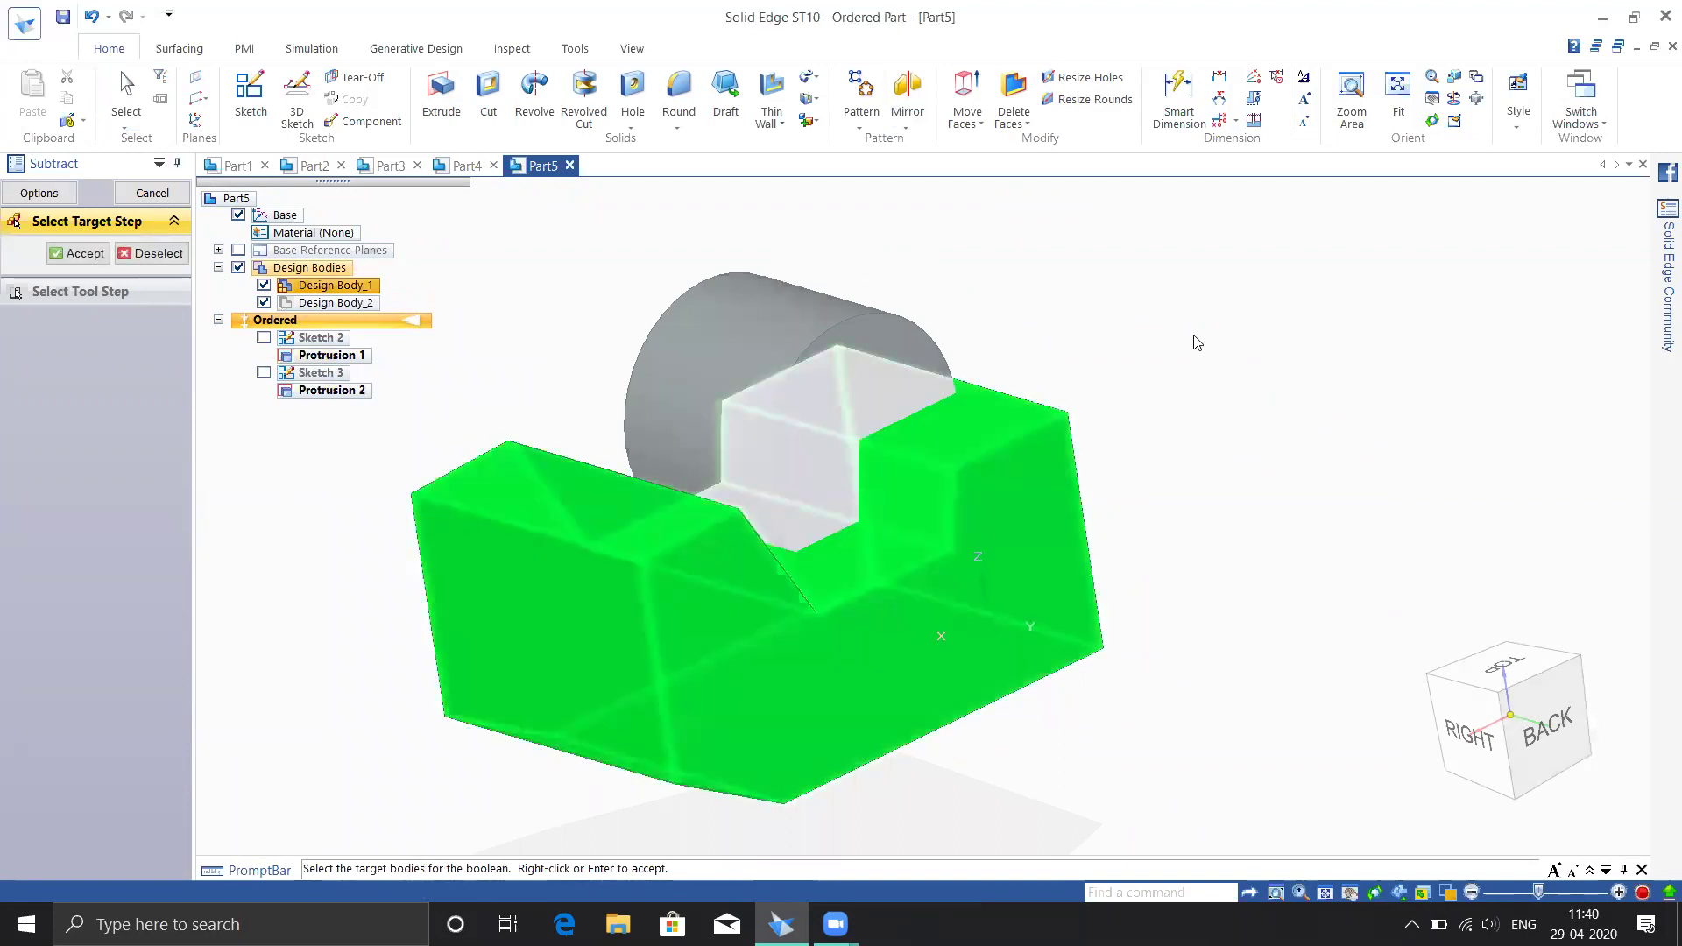
{"action": "right_click", "coordinate": [1197, 342]}
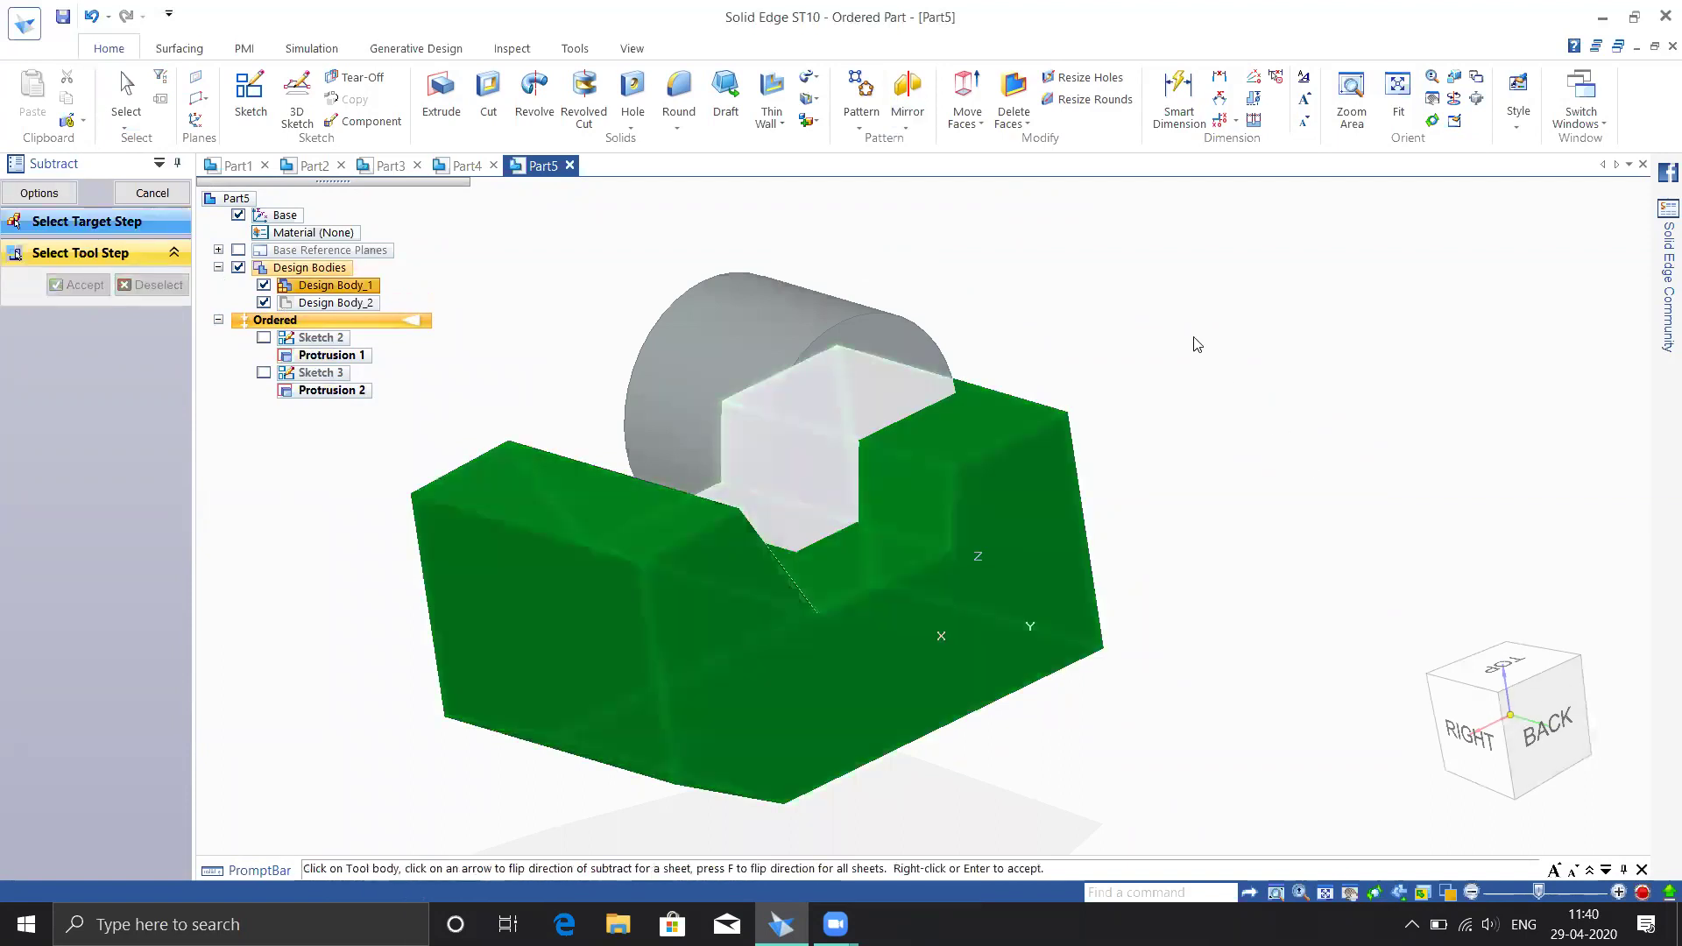
{"action": "left_click", "coordinate": [892, 350]}
{"action": "middle_click_drag", "start_coordinate": [1299, 319], "coordinate": [1350, 351]}
{"action": "key", "text": "ctrl+i"}
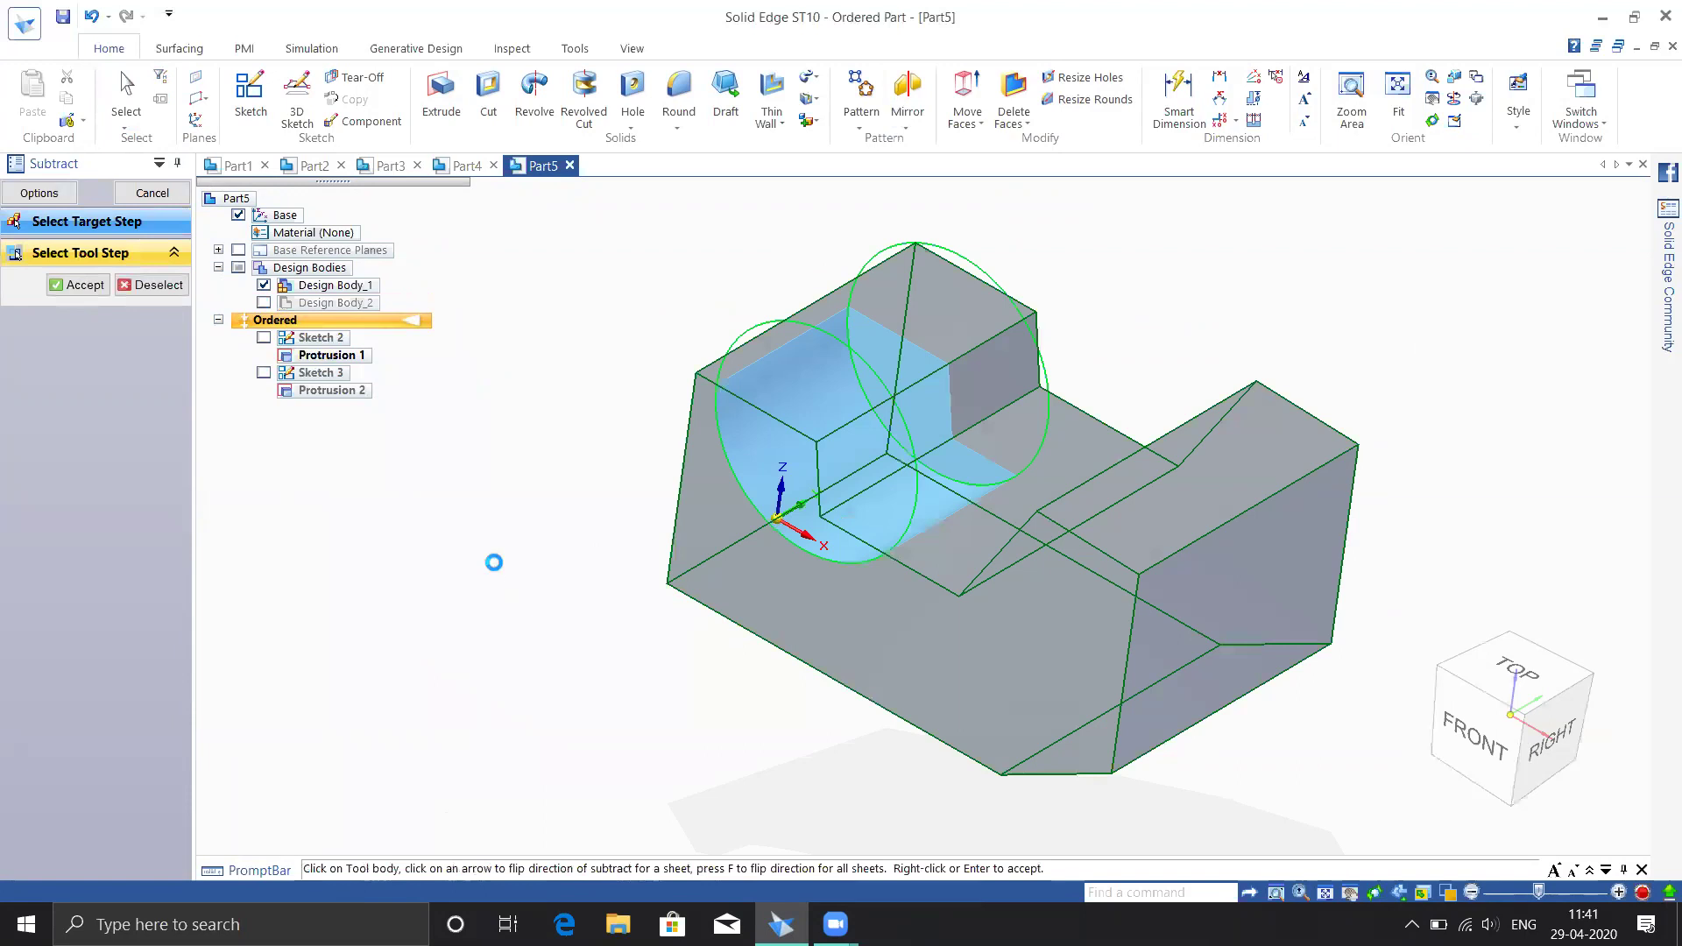
{"action": "right_click", "coordinate": [511, 546]}
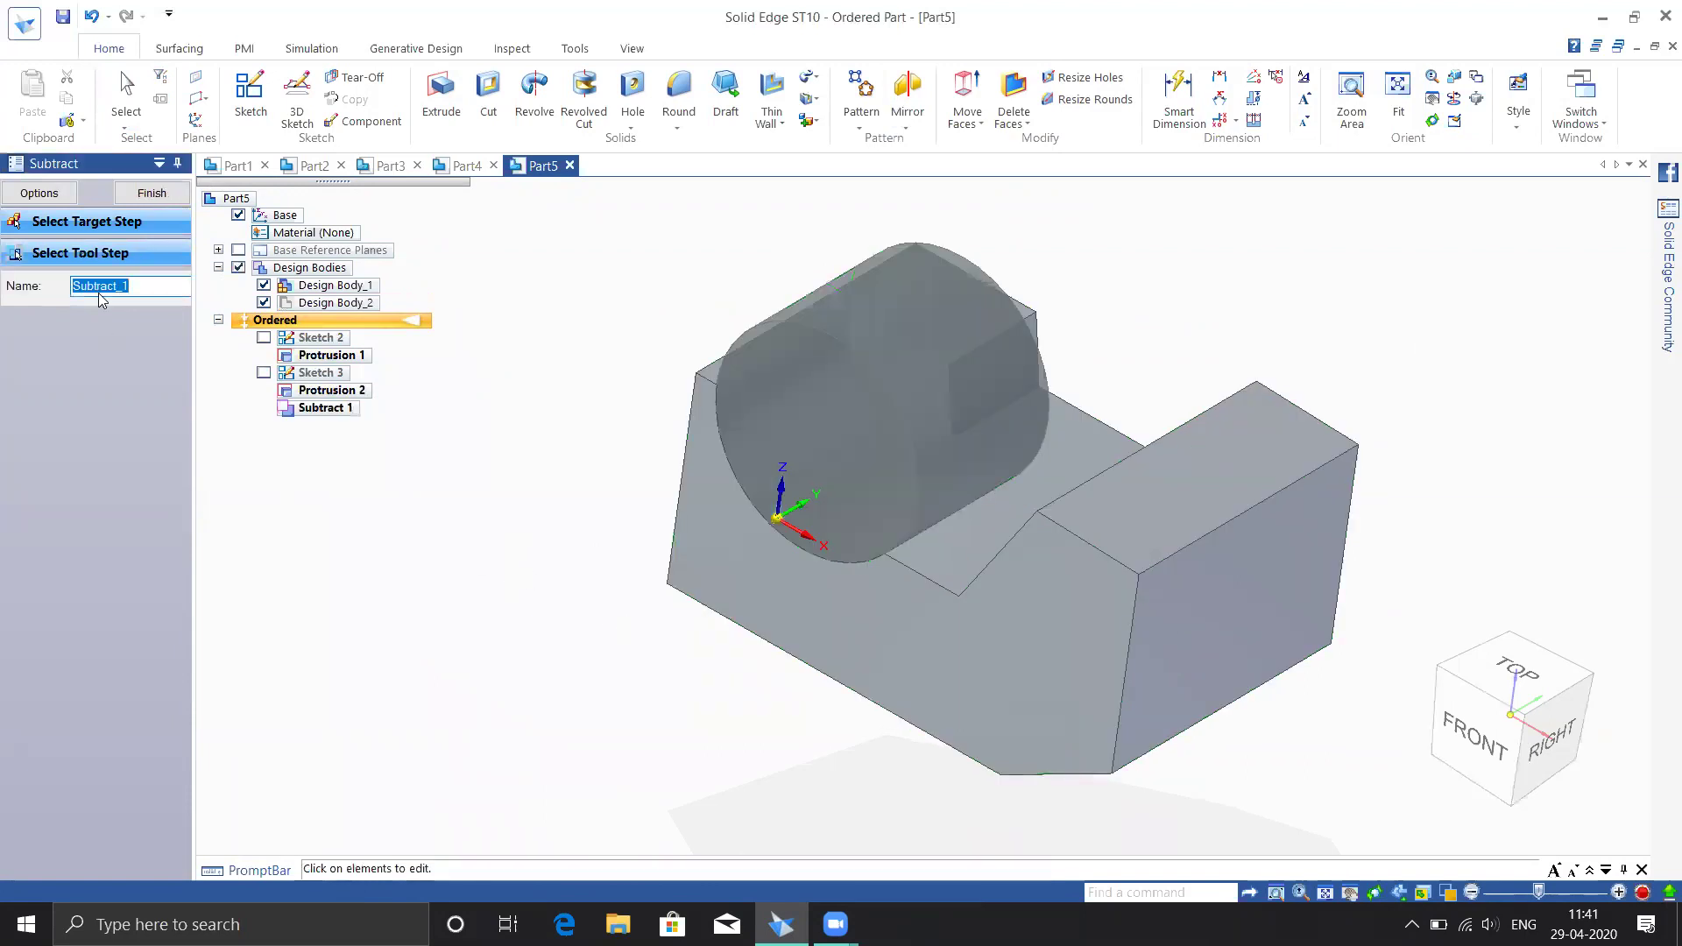
{"action": "left_click", "coordinate": [152, 195]}
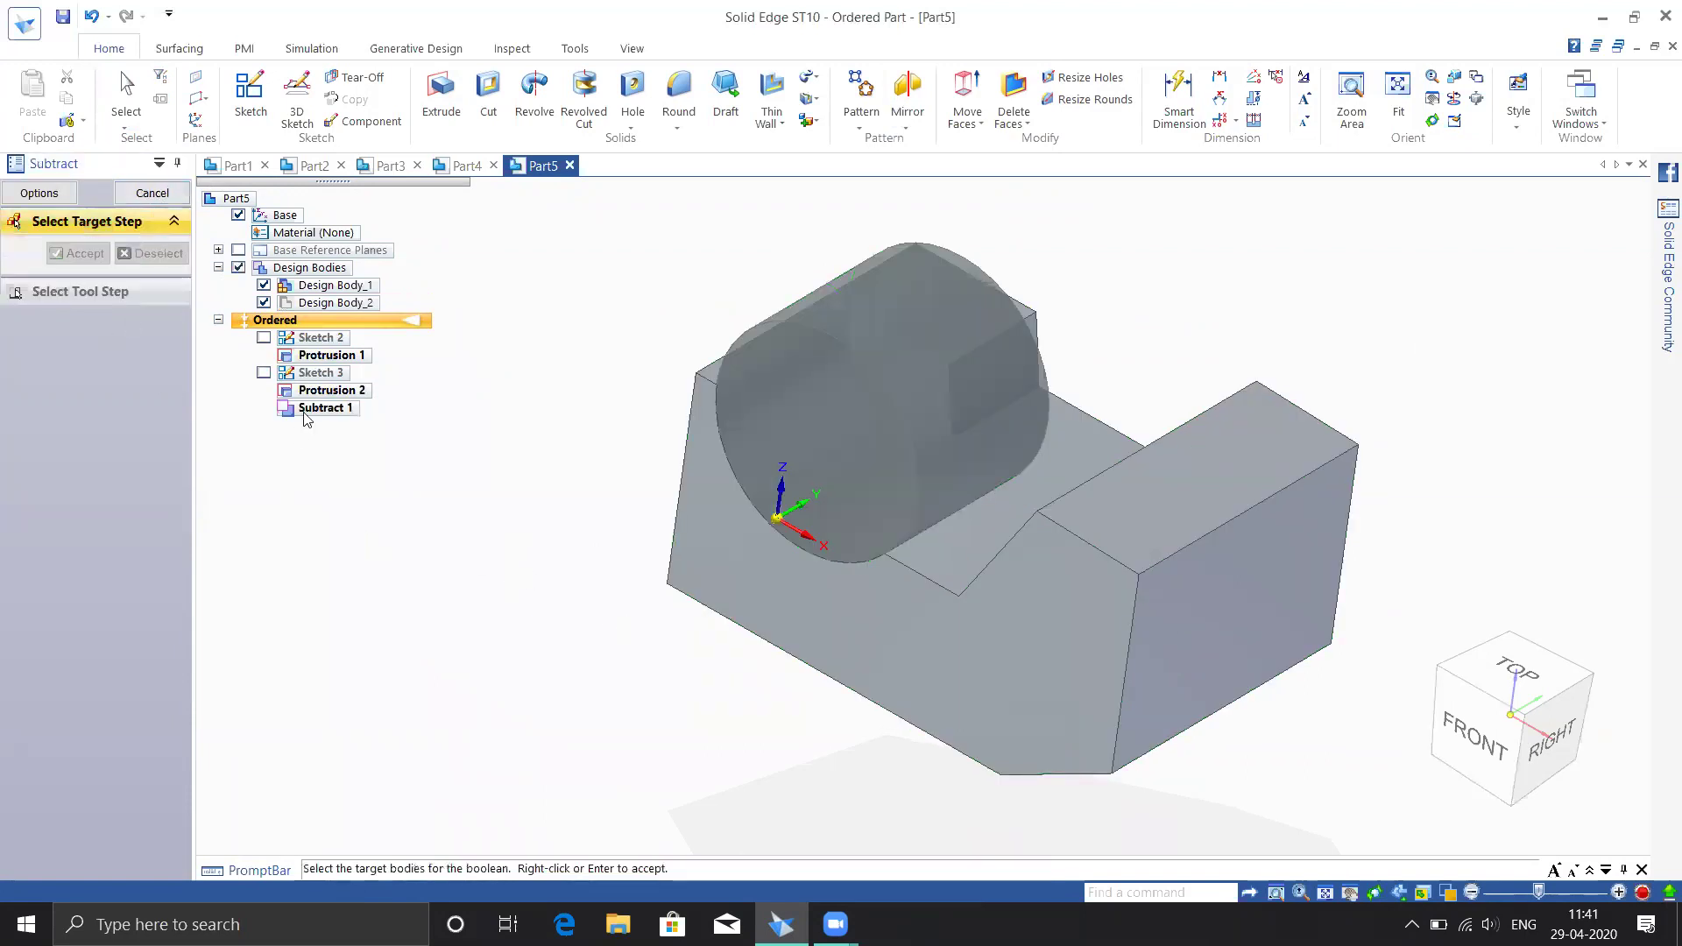
{"action": "key", "text": "Escape"}
Hide the cylinder's protrusion feature and inspect the curved cut in the block
{"action": "middle_click_drag", "start_coordinate": [613, 526], "coordinate": [1130, 294]}
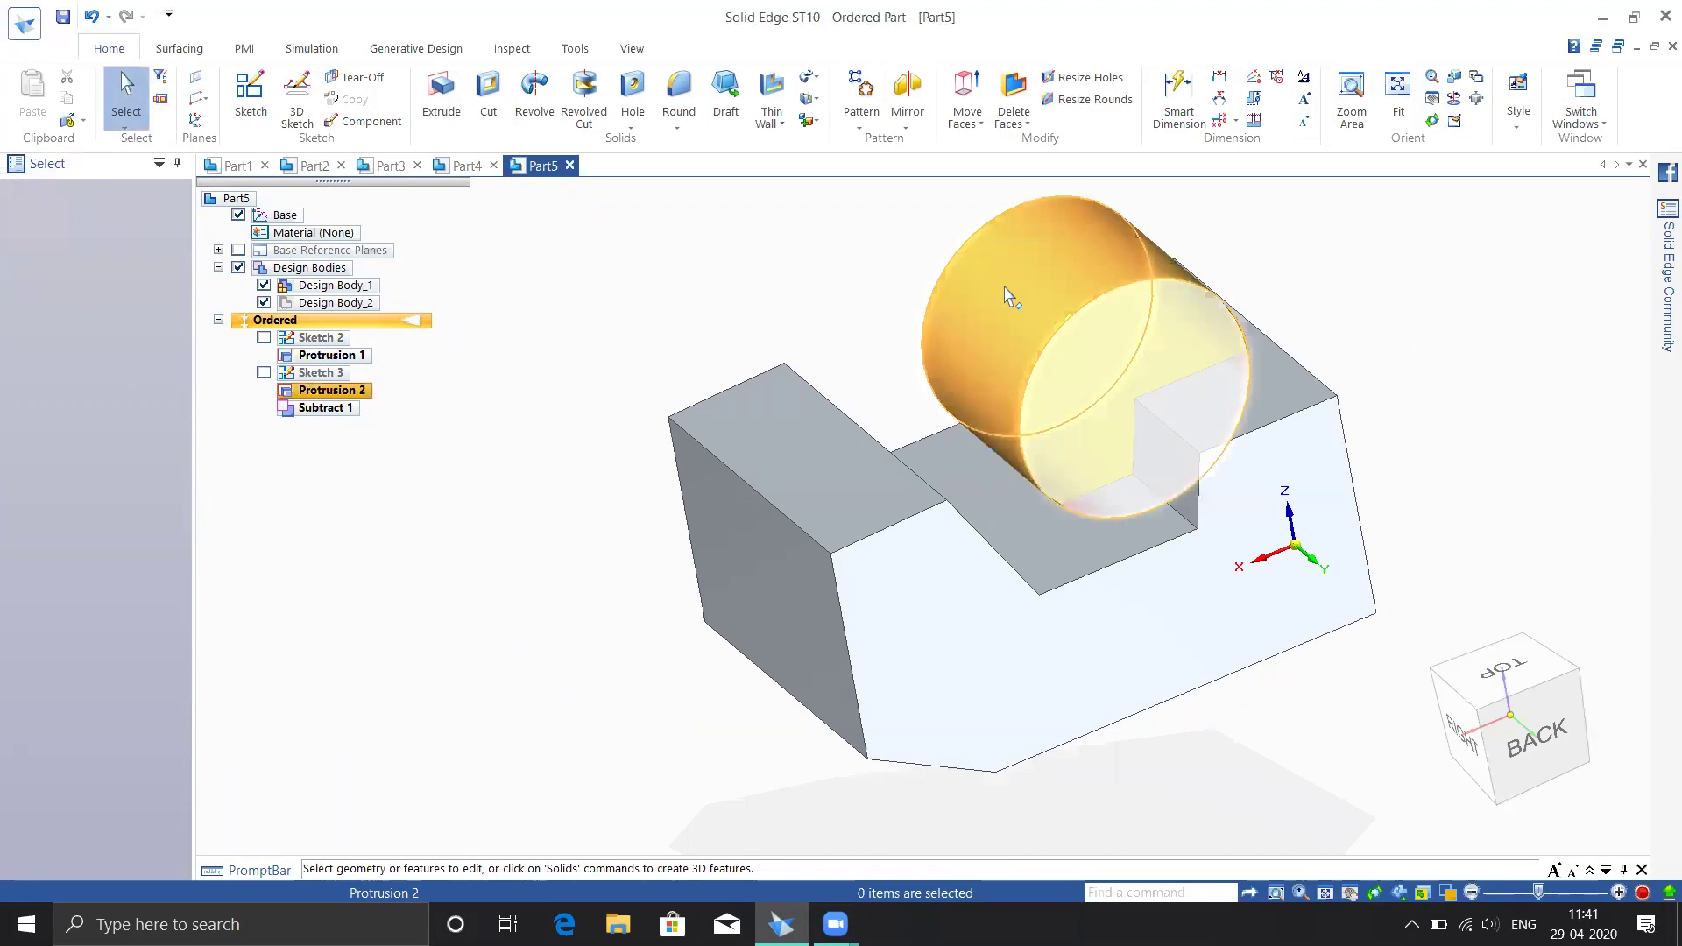
{"action": "right_click", "coordinate": [320, 399]}
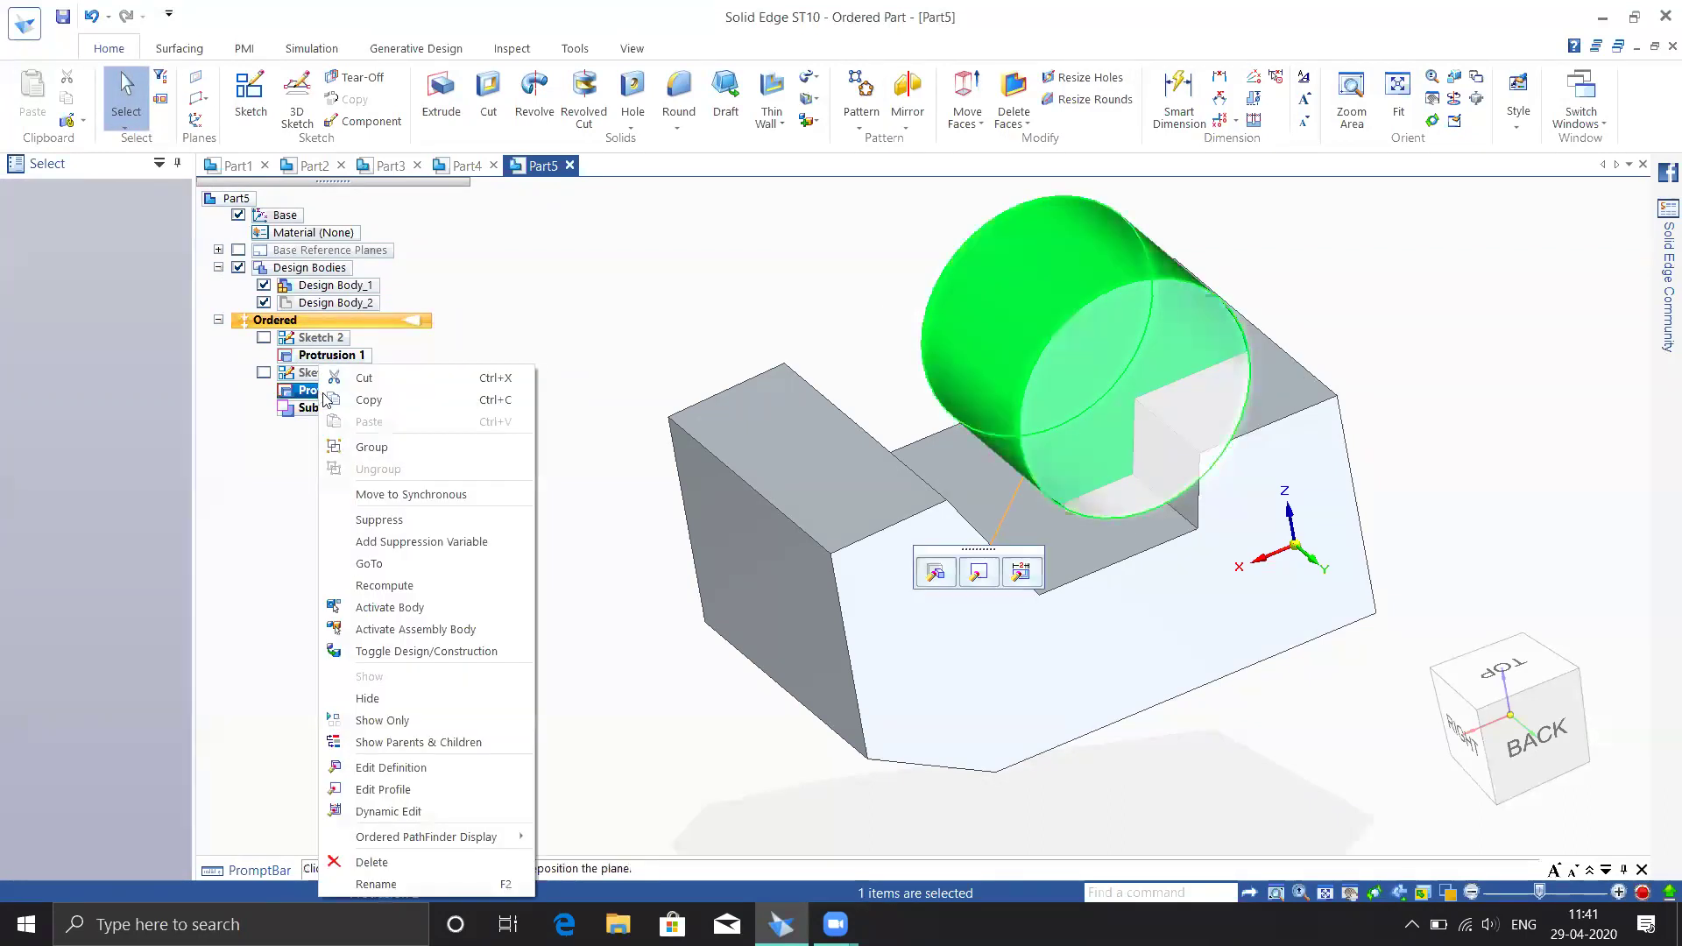
{"action": "left_click", "coordinate": [393, 698]}
{"action": "middle_click_drag", "start_coordinate": [613, 522], "coordinate": [943, 522]}
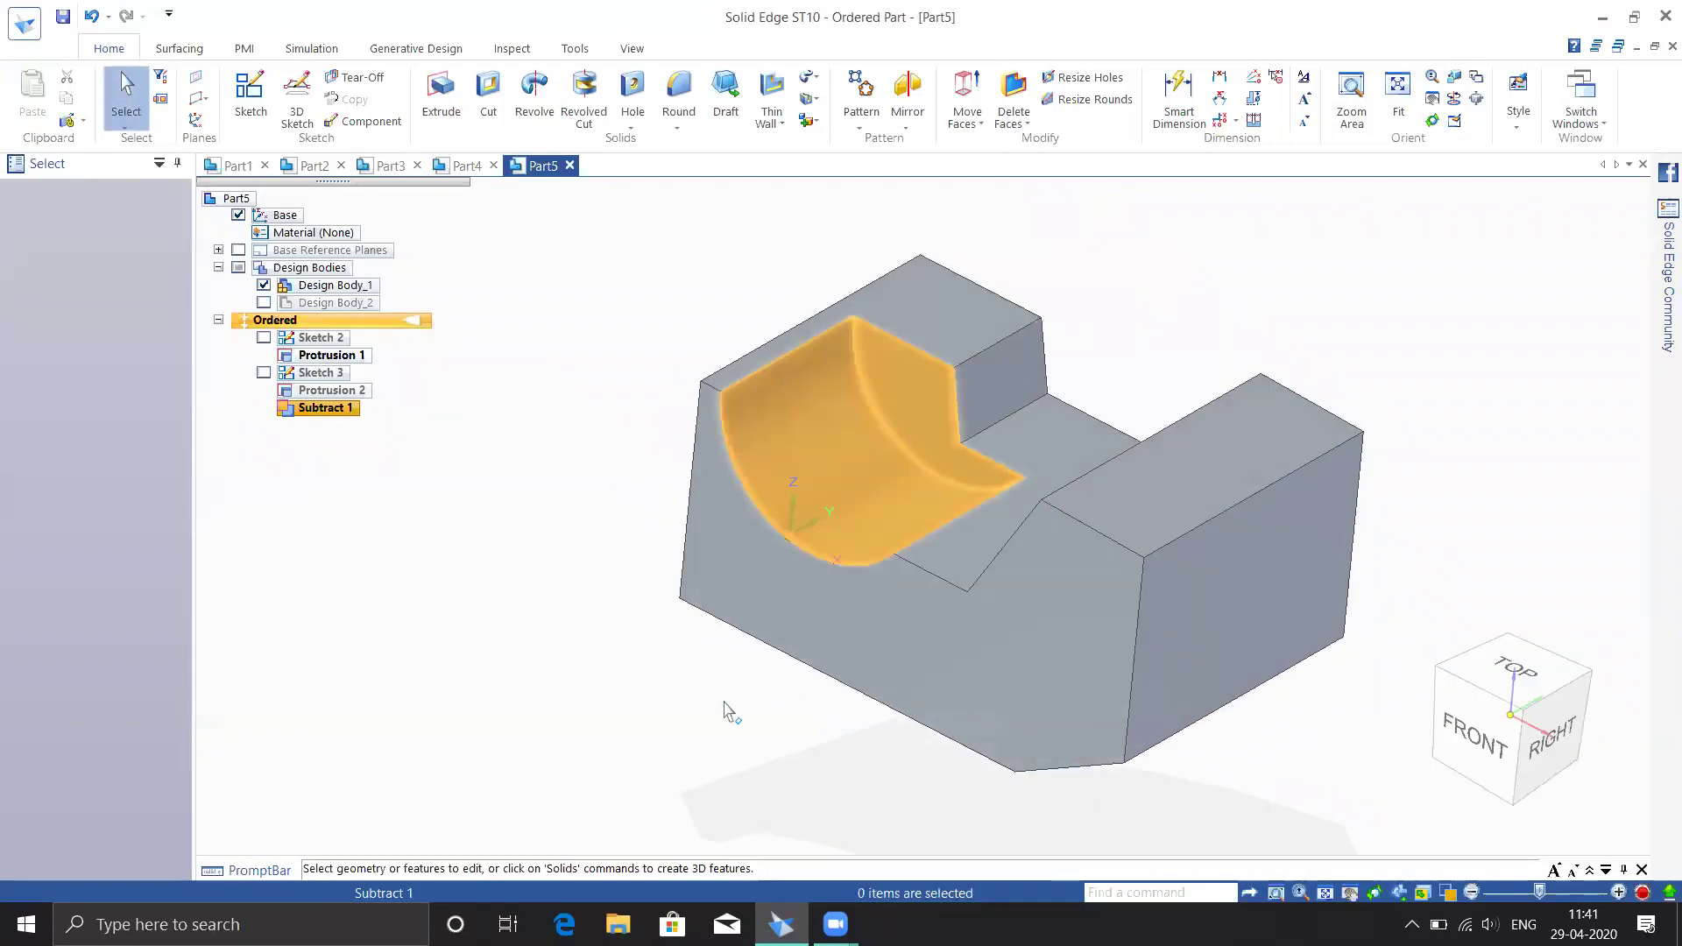
{"action": "middle_click_drag", "start_coordinate": [395, 618], "coordinate": [488, 630]}
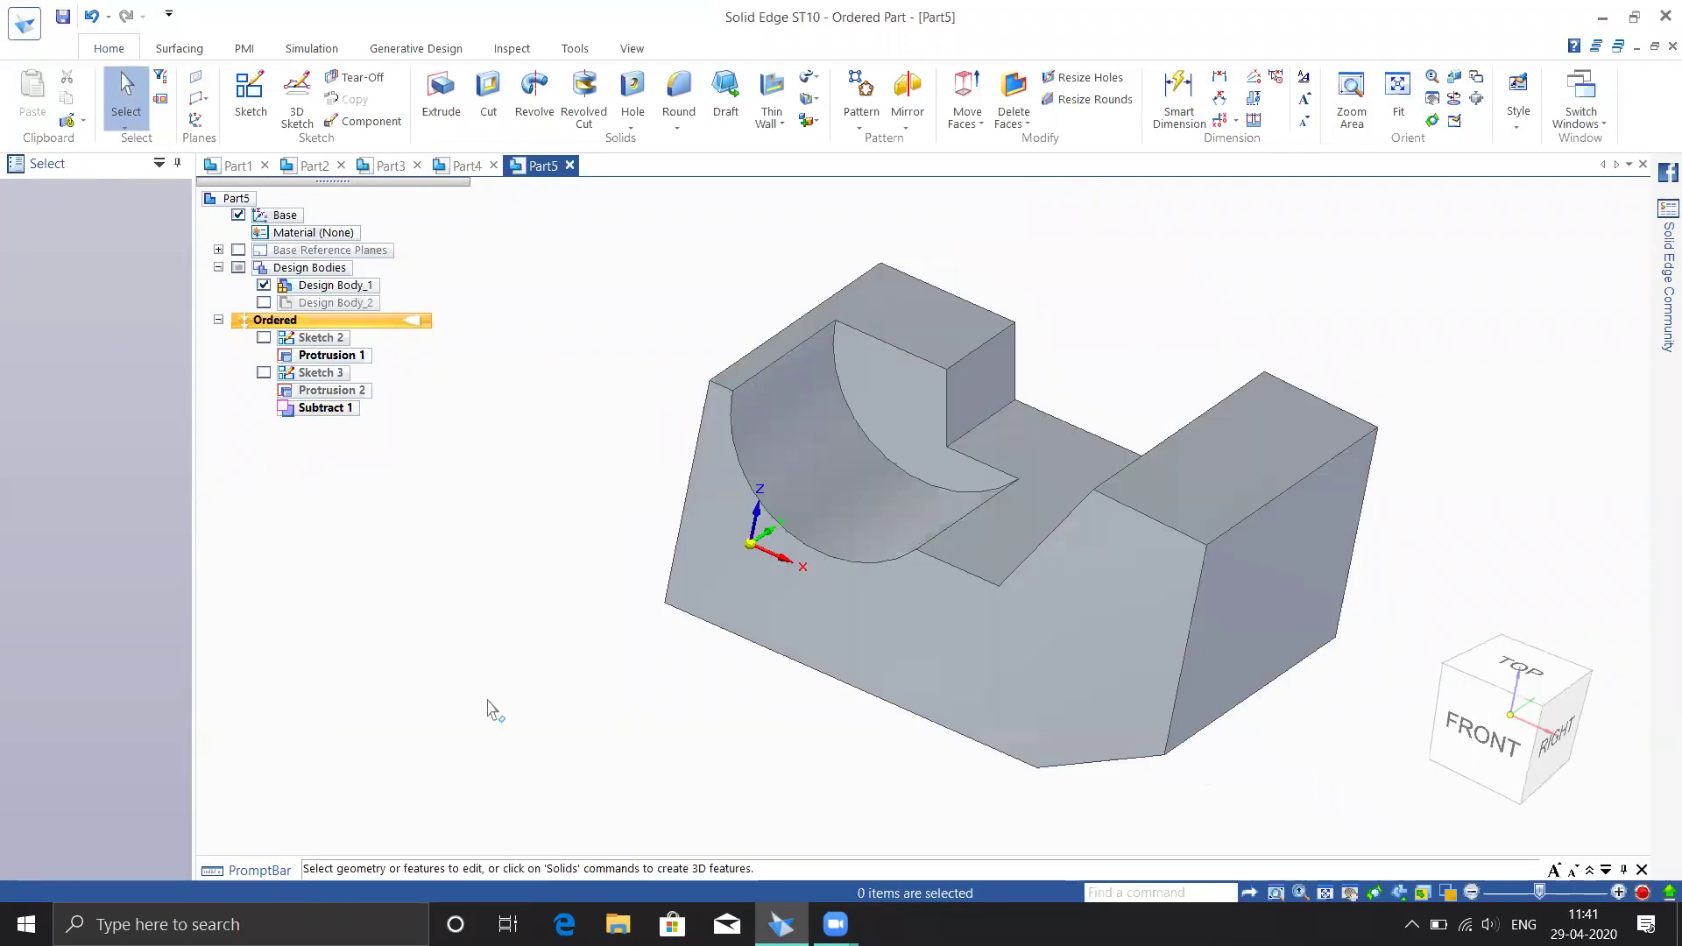
{"action": "middle_click_drag", "start_coordinate": [524, 532], "coordinate": [446, 552]}
Undo the subtraction and show the hidden cylinder protrusion
{"action": "key", "text": "ctrl+z"}
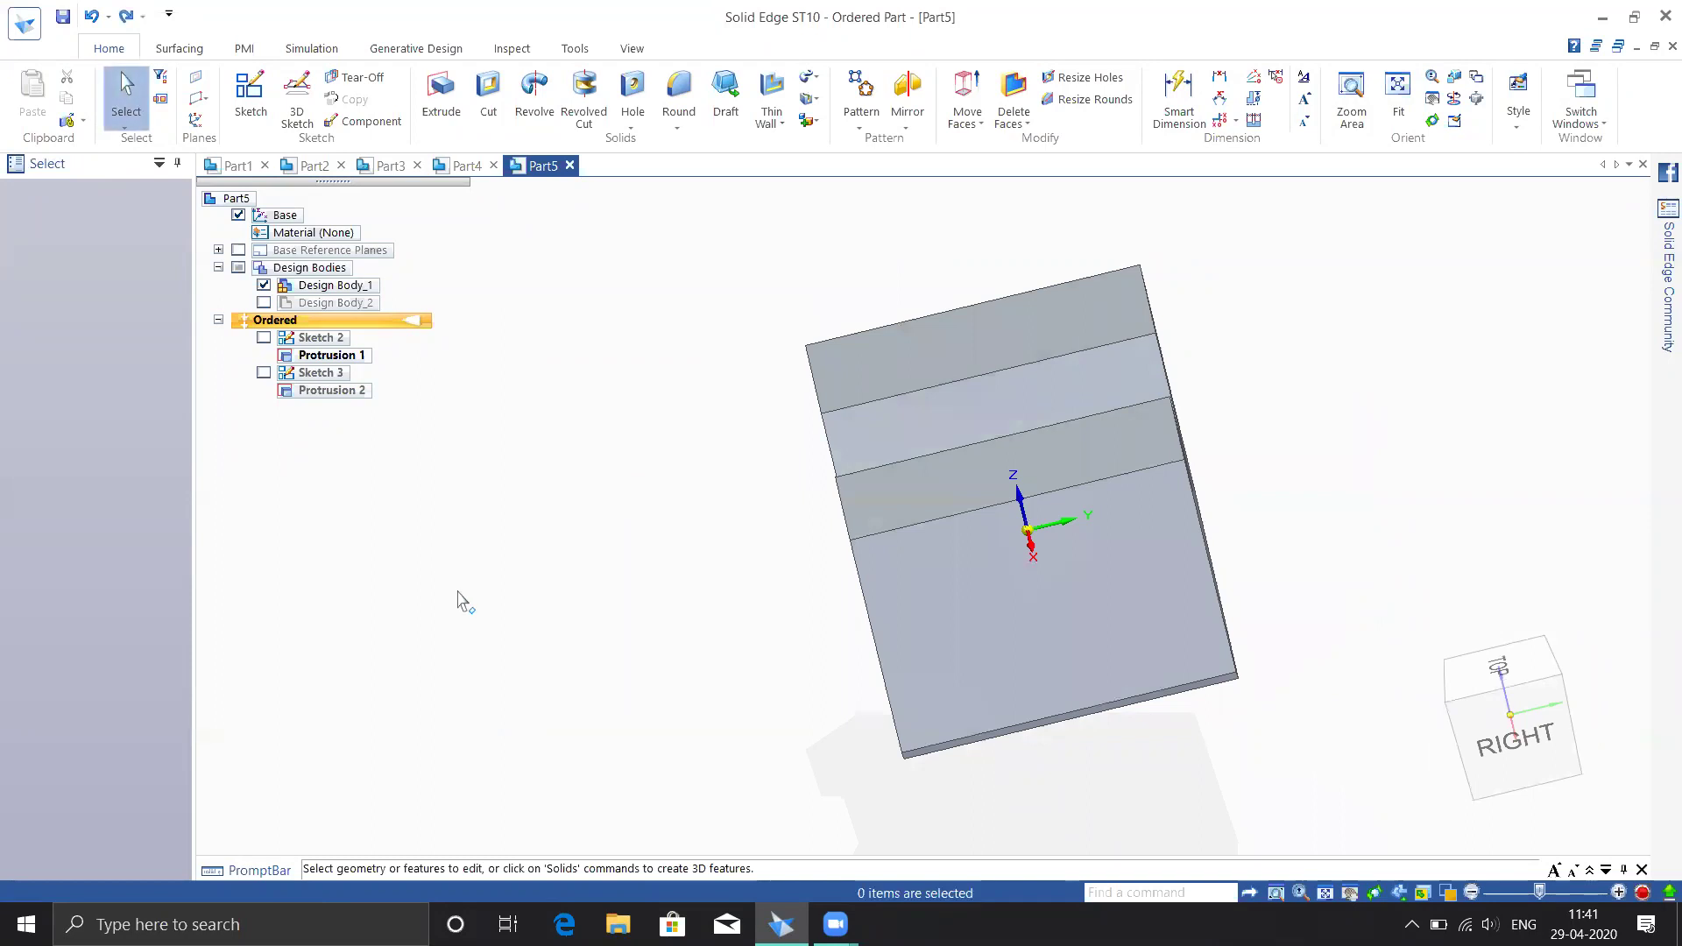
{"action": "key", "text": "ctrl+i"}
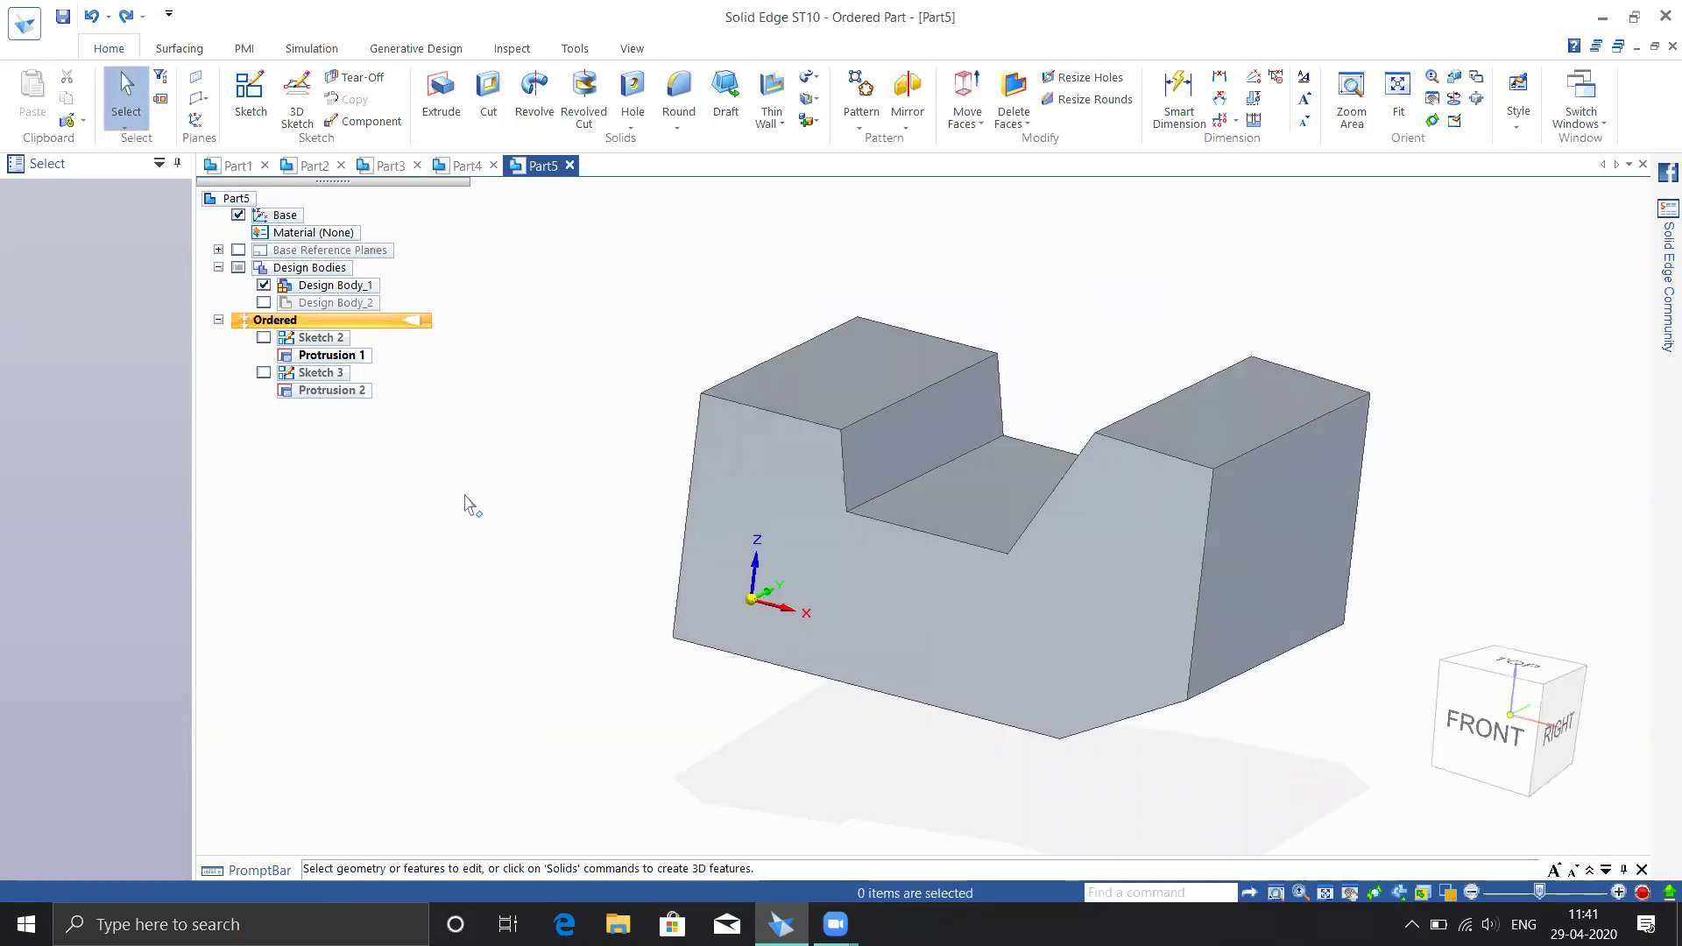
{"action": "left_click", "coordinate": [321, 393]}
{"action": "right_click", "coordinate": [321, 392]}
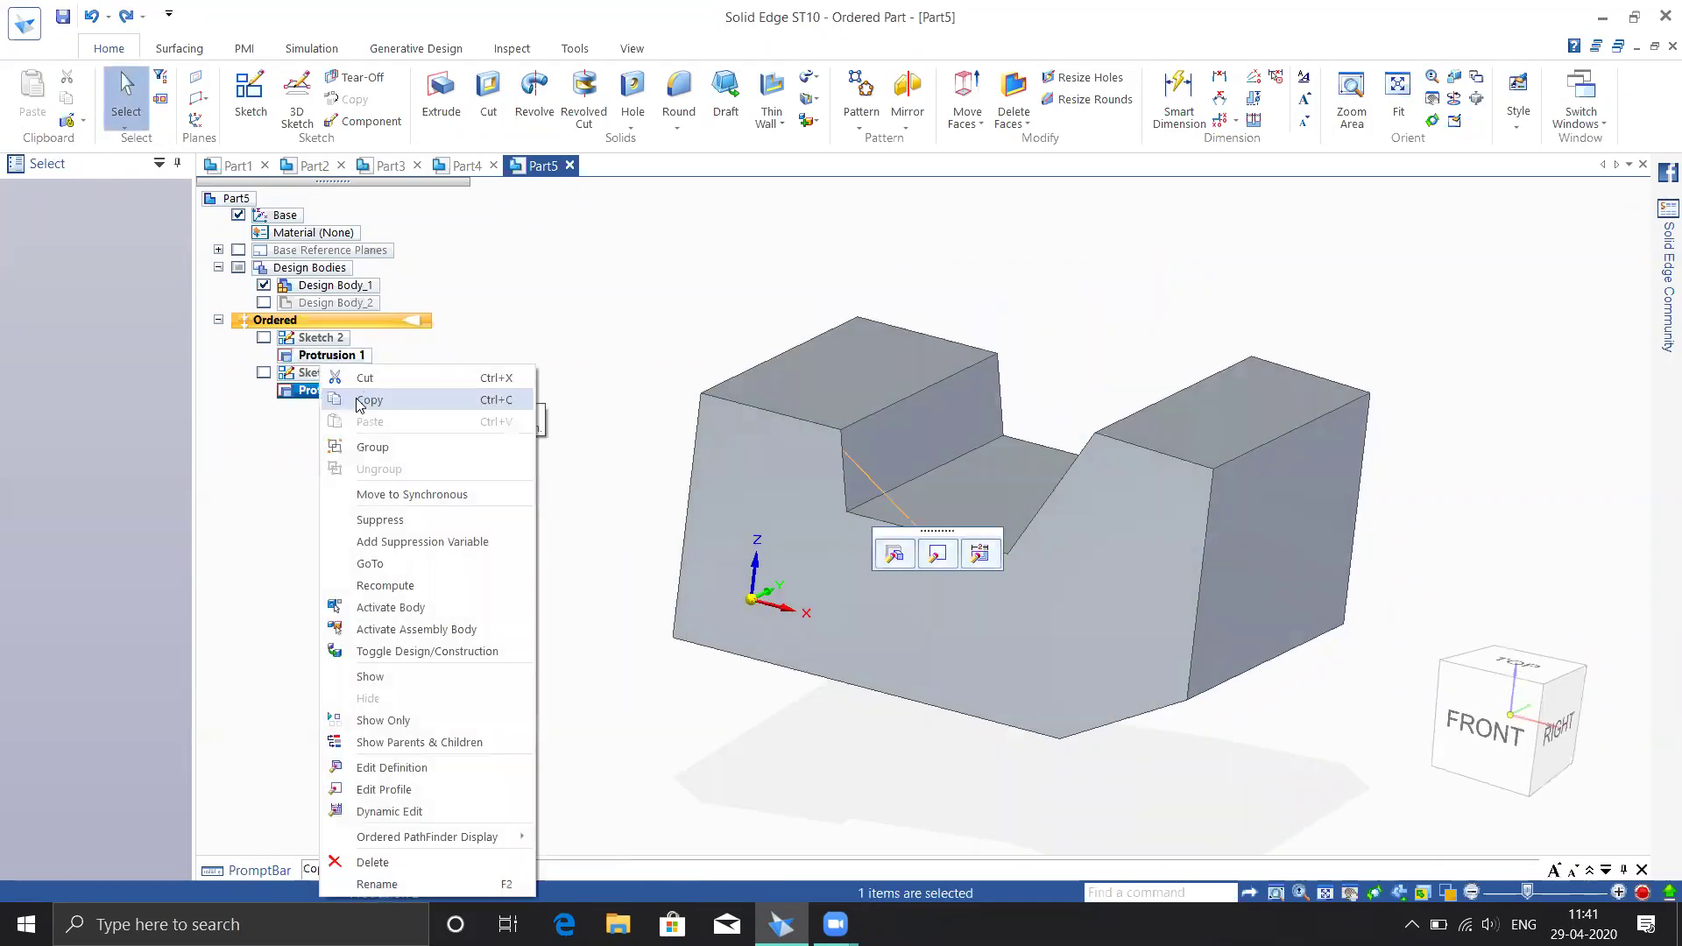
{"action": "left_click", "coordinate": [377, 676]}
{"action": "middle_click_drag", "start_coordinate": [570, 645], "coordinate": [361, 595]}
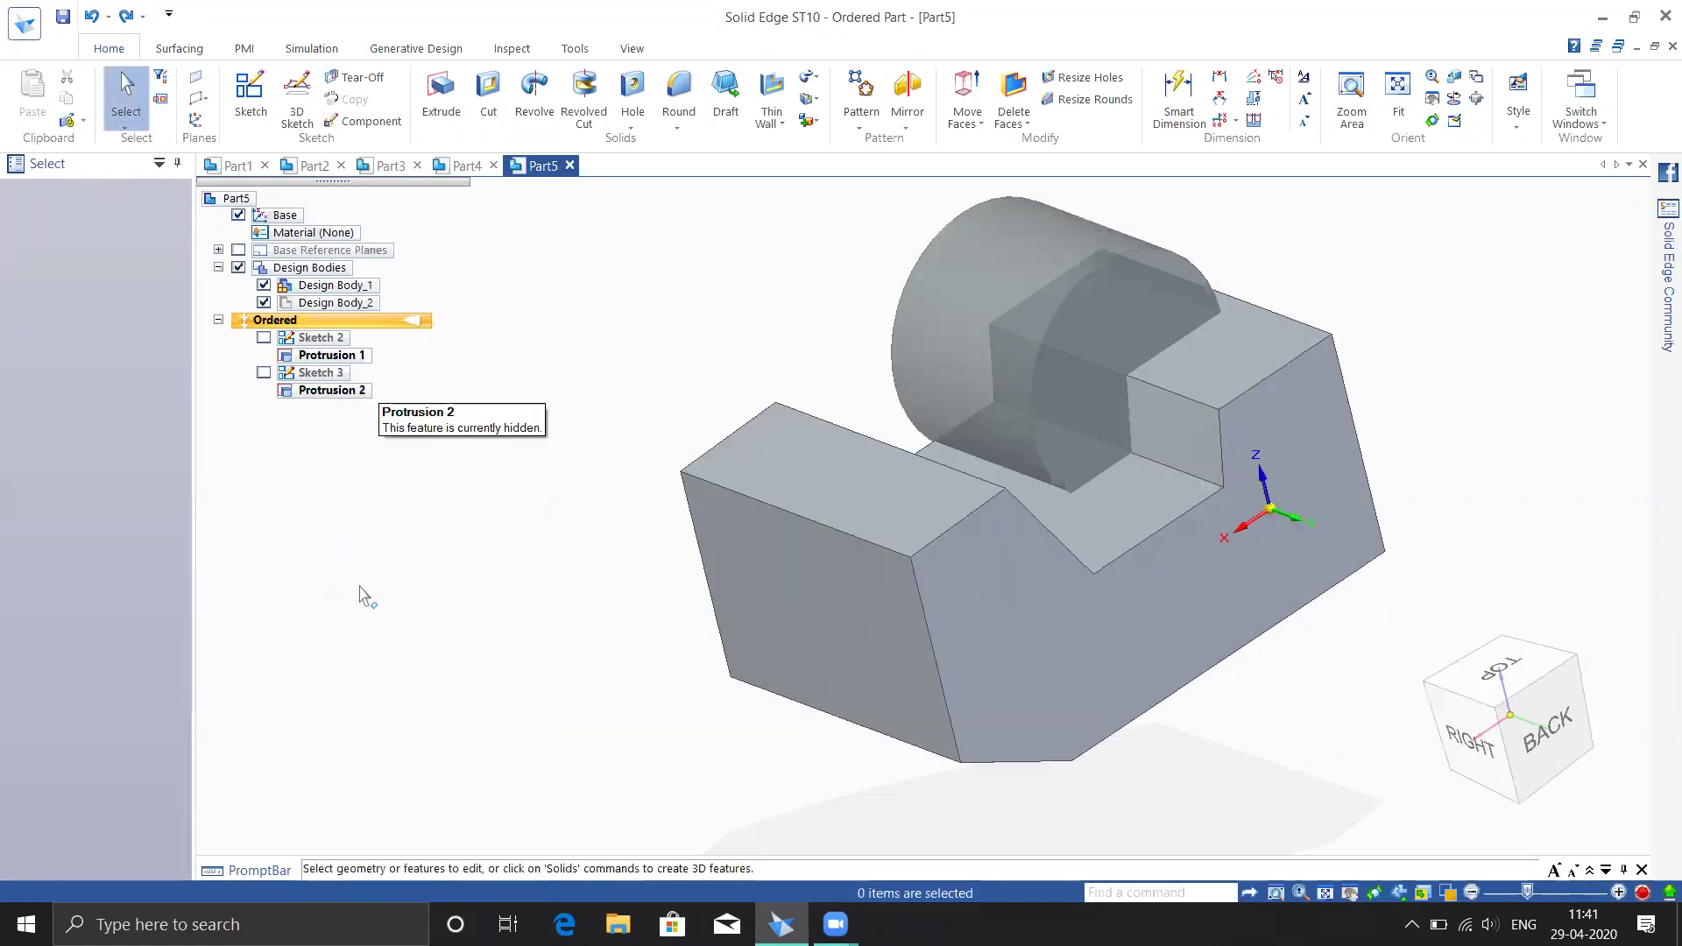
Intersect the two design bodies, using the notched block as the target and the cylinder as the tool
{"action": "left_click", "coordinate": [810, 120]}
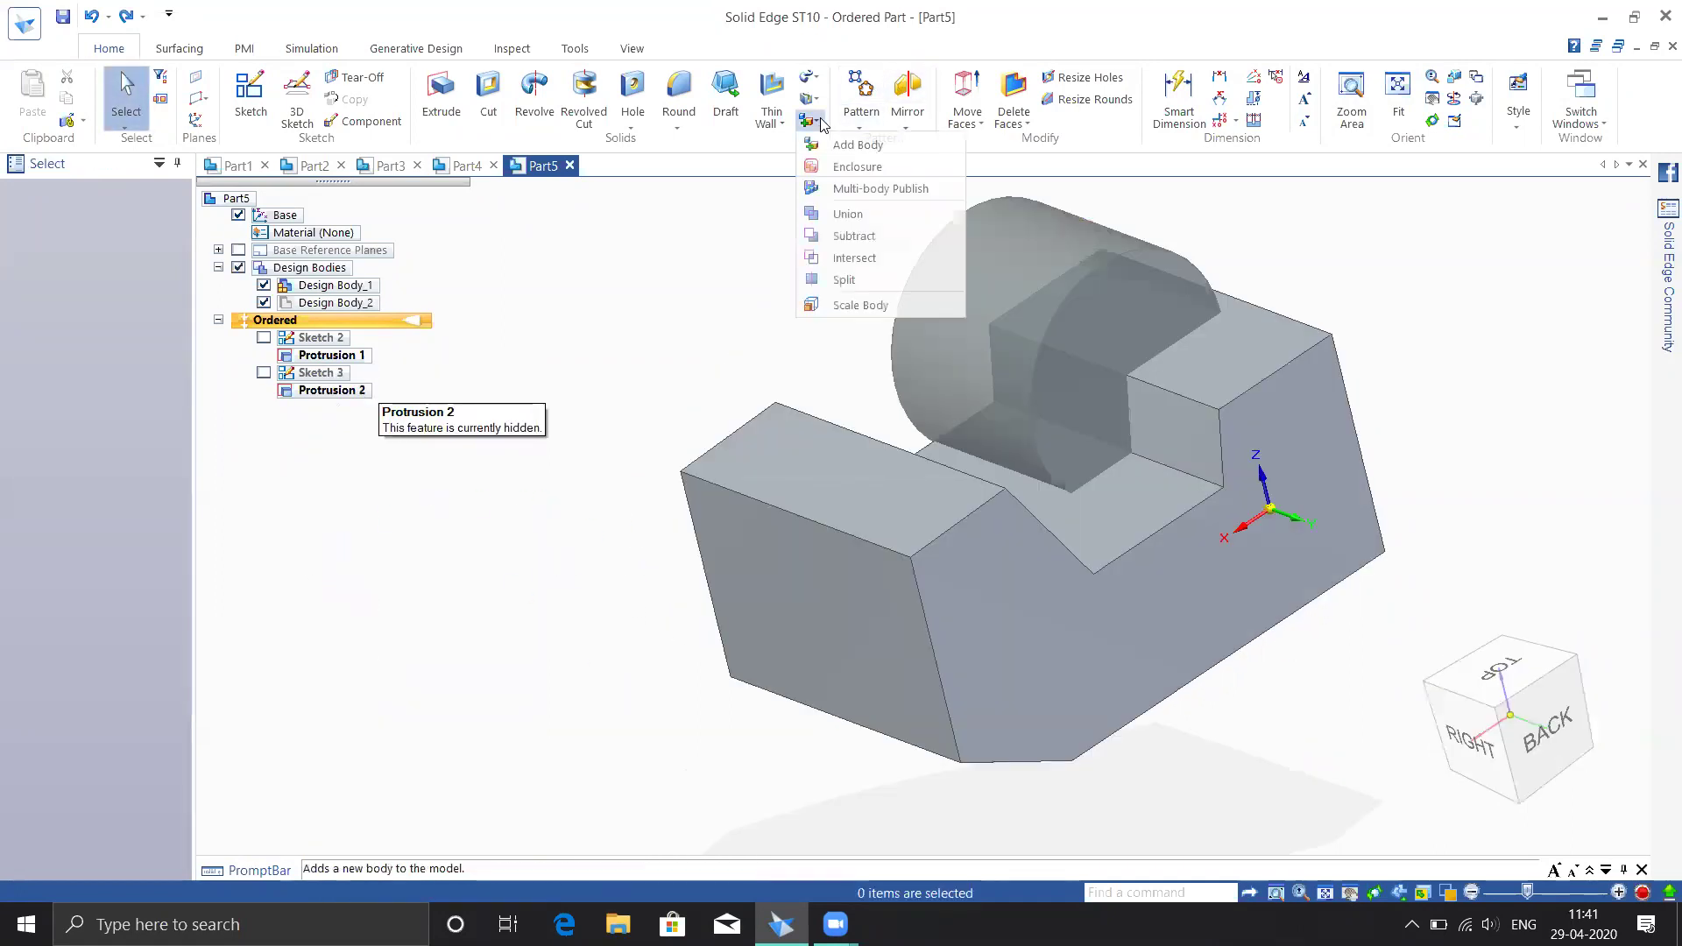
{"action": "left_click", "coordinate": [855, 257]}
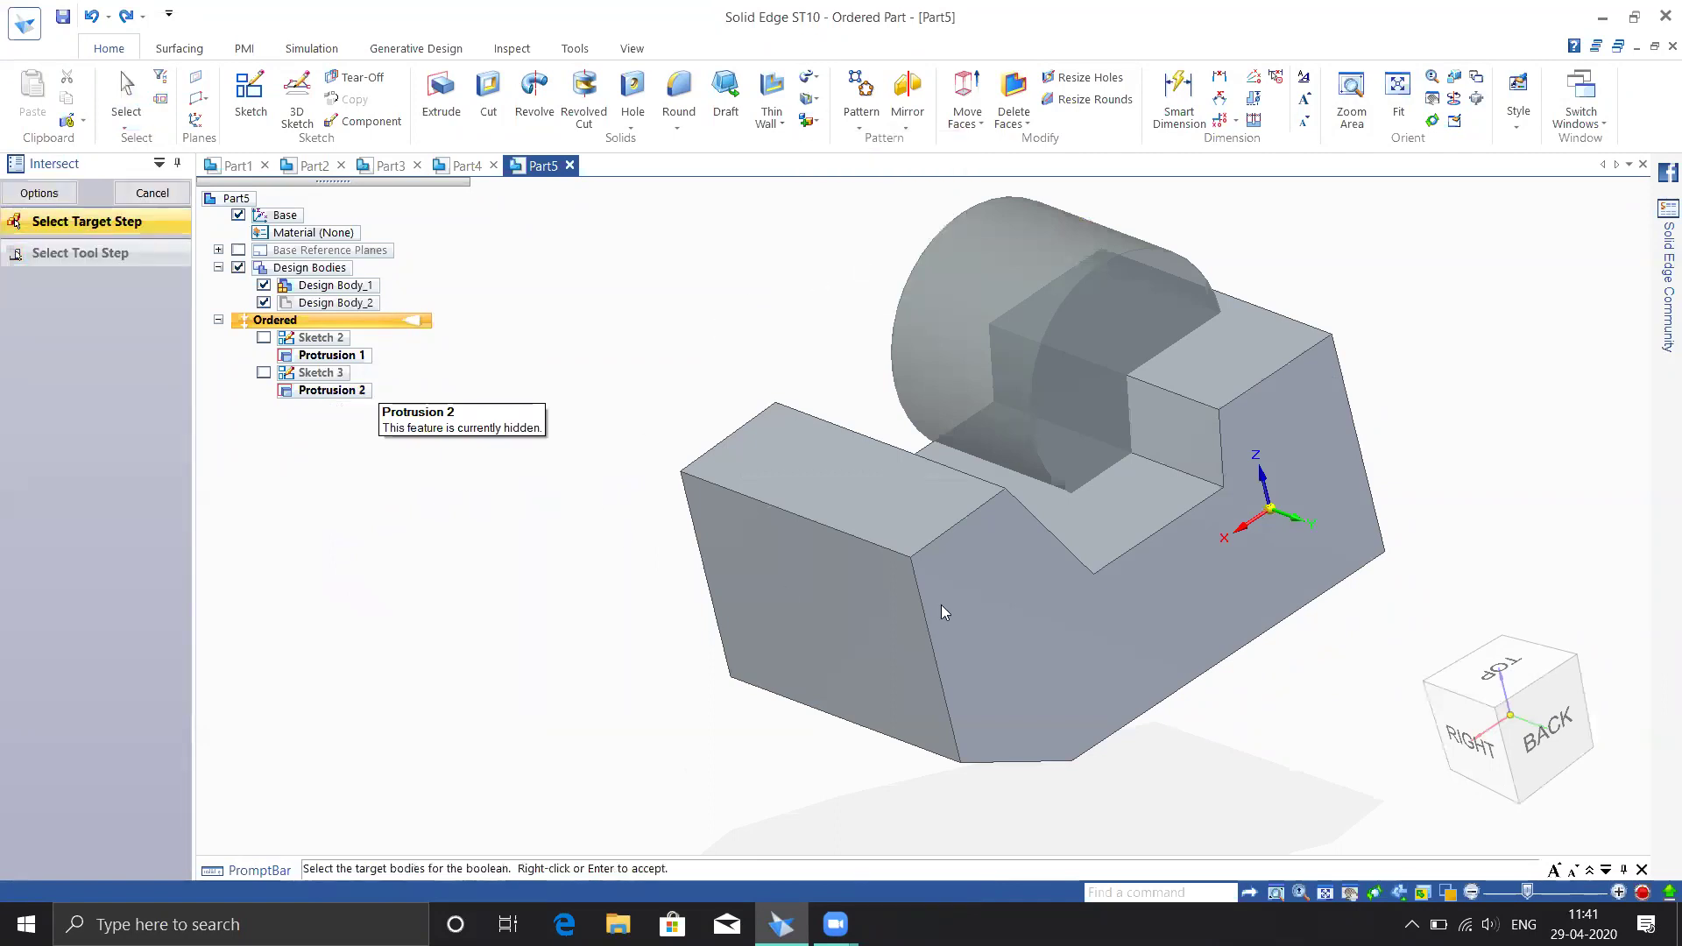
{"action": "left_click", "coordinate": [1126, 561]}
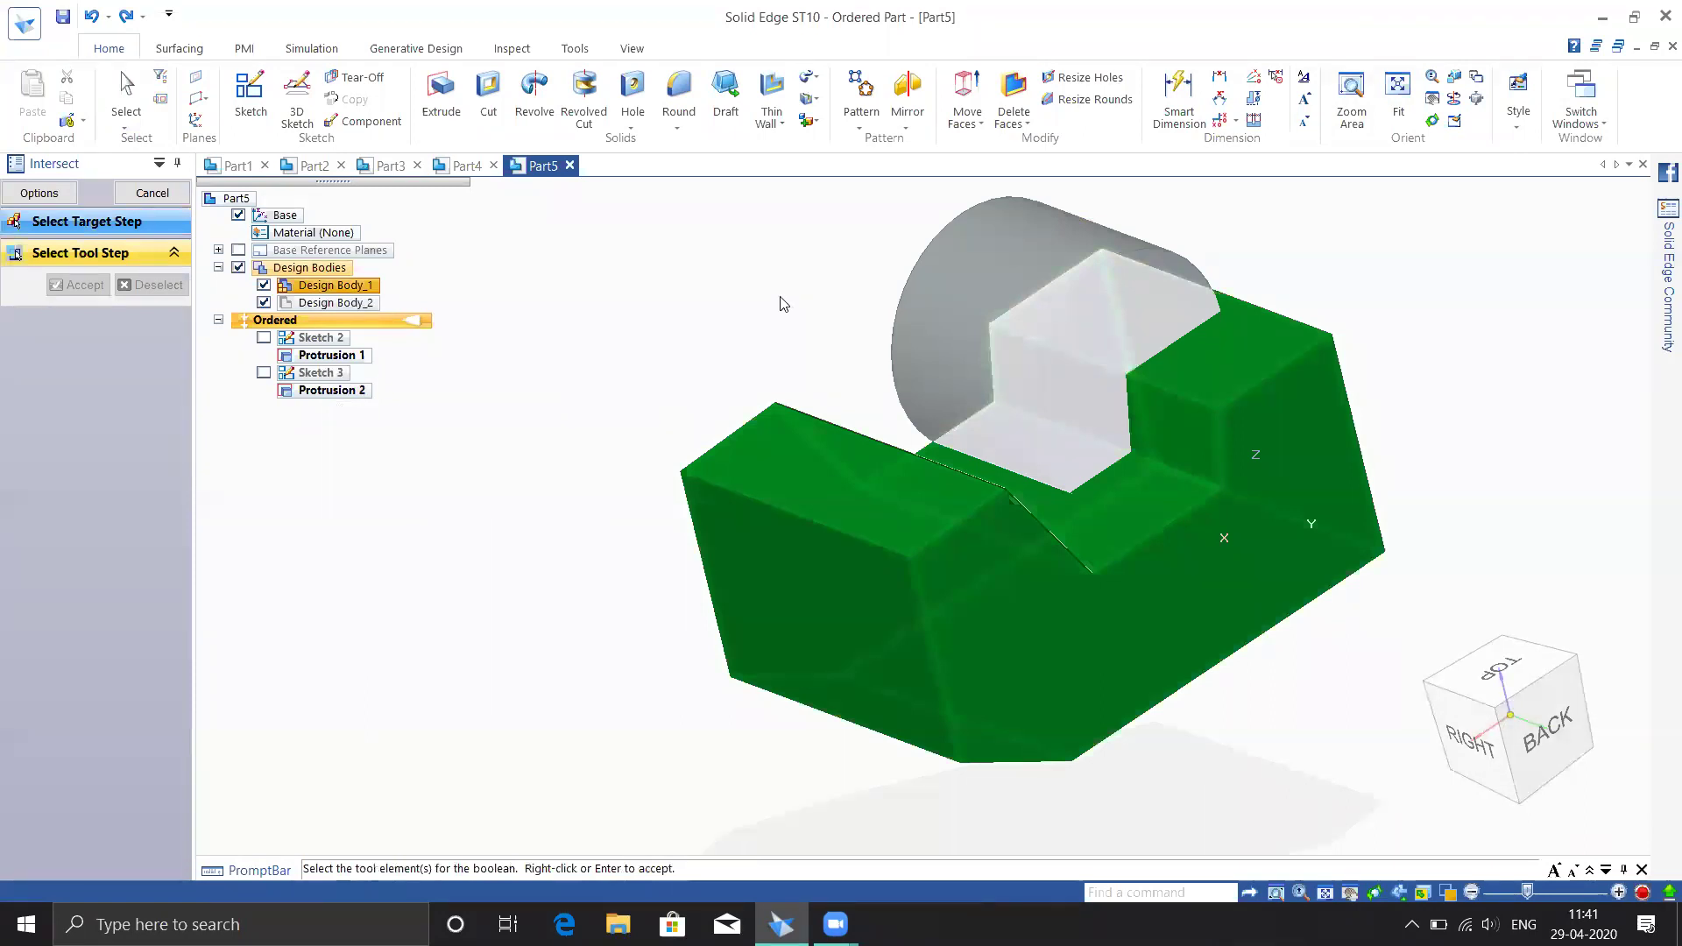
{"action": "left_click", "coordinate": [1044, 275]}
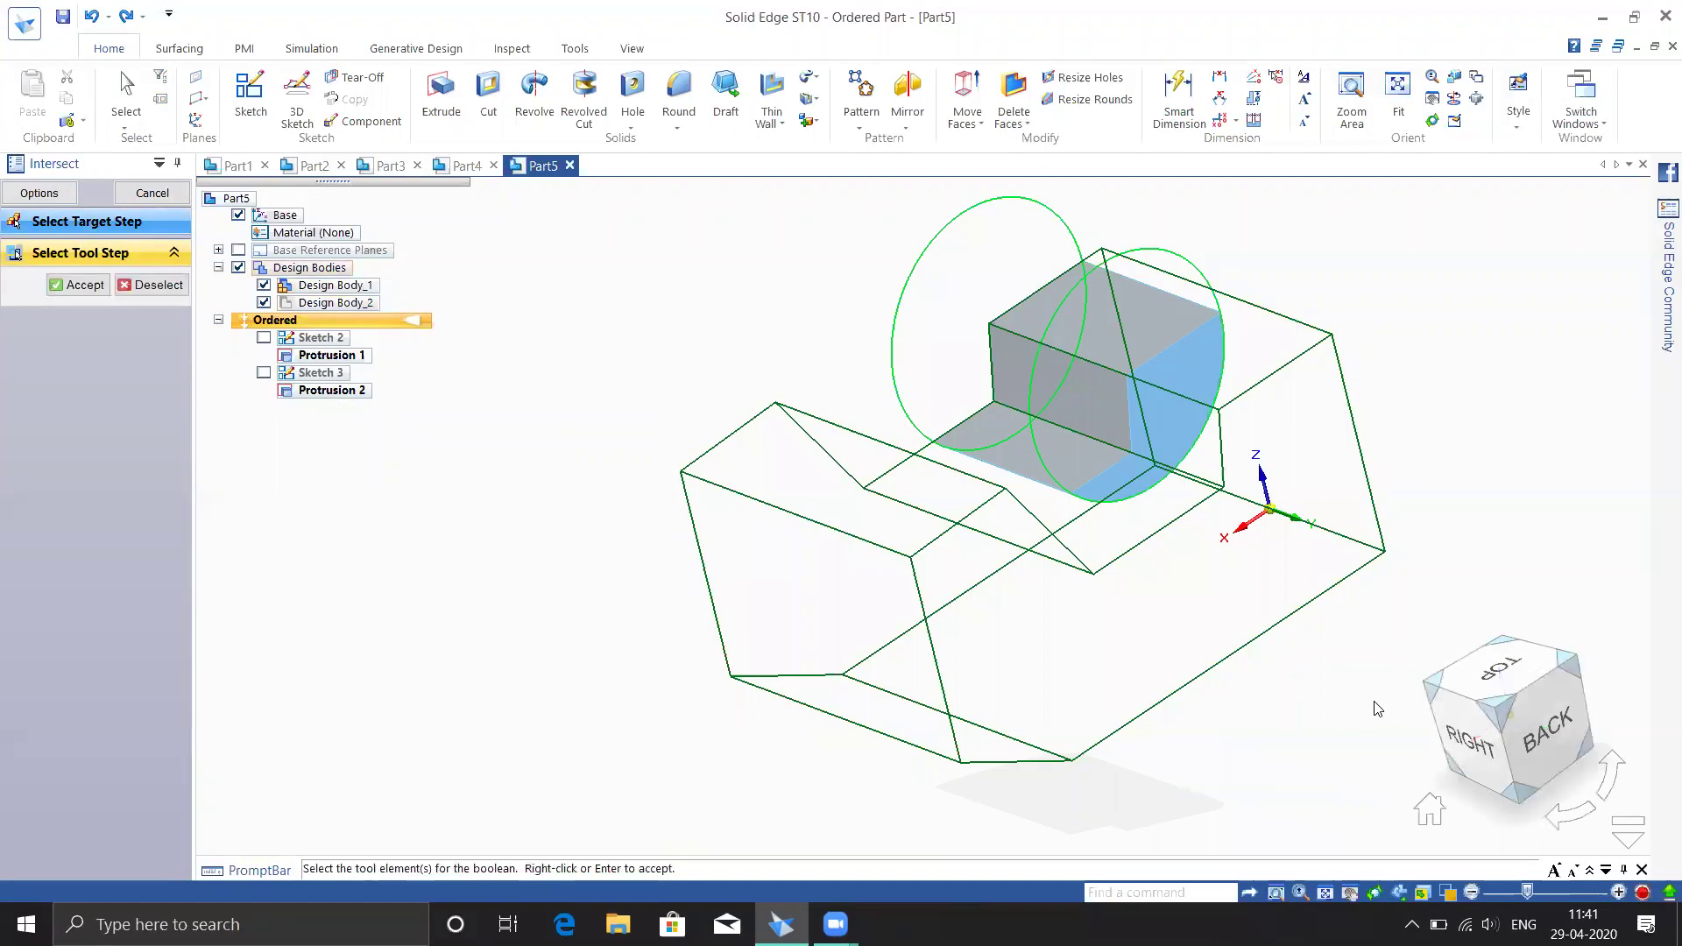
{"action": "middle_click_drag", "start_coordinate": [724, 390], "coordinate": [580, 471]}
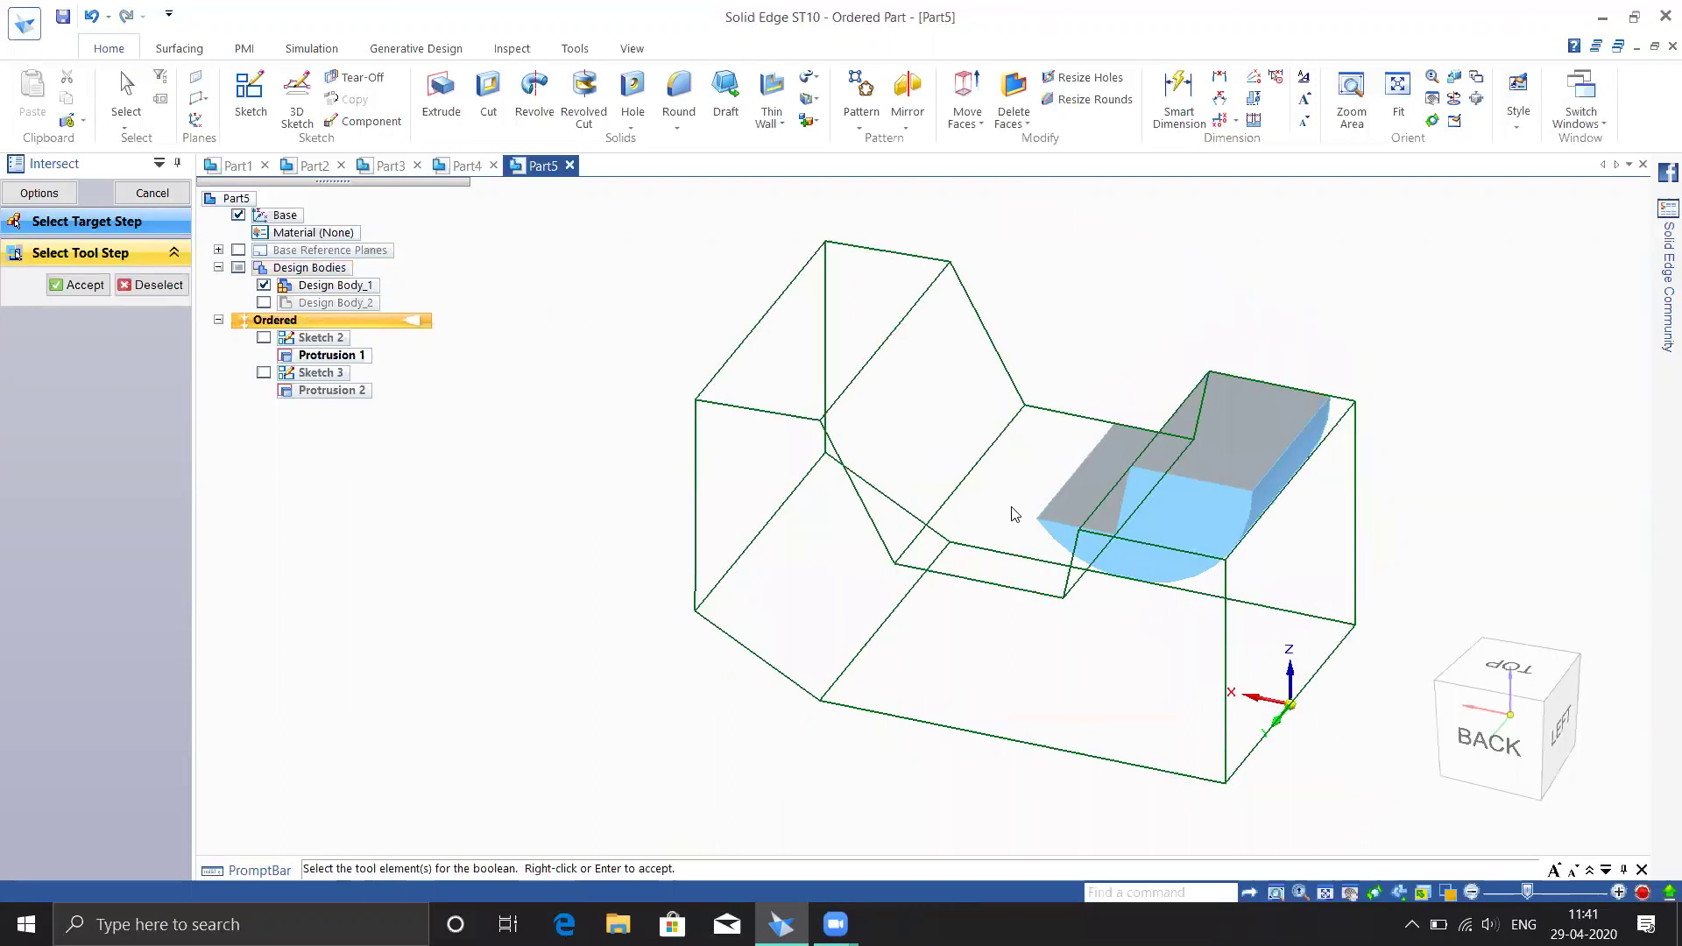
{"action": "middle_click_drag", "start_coordinate": [1239, 469], "coordinate": [1072, 283]}
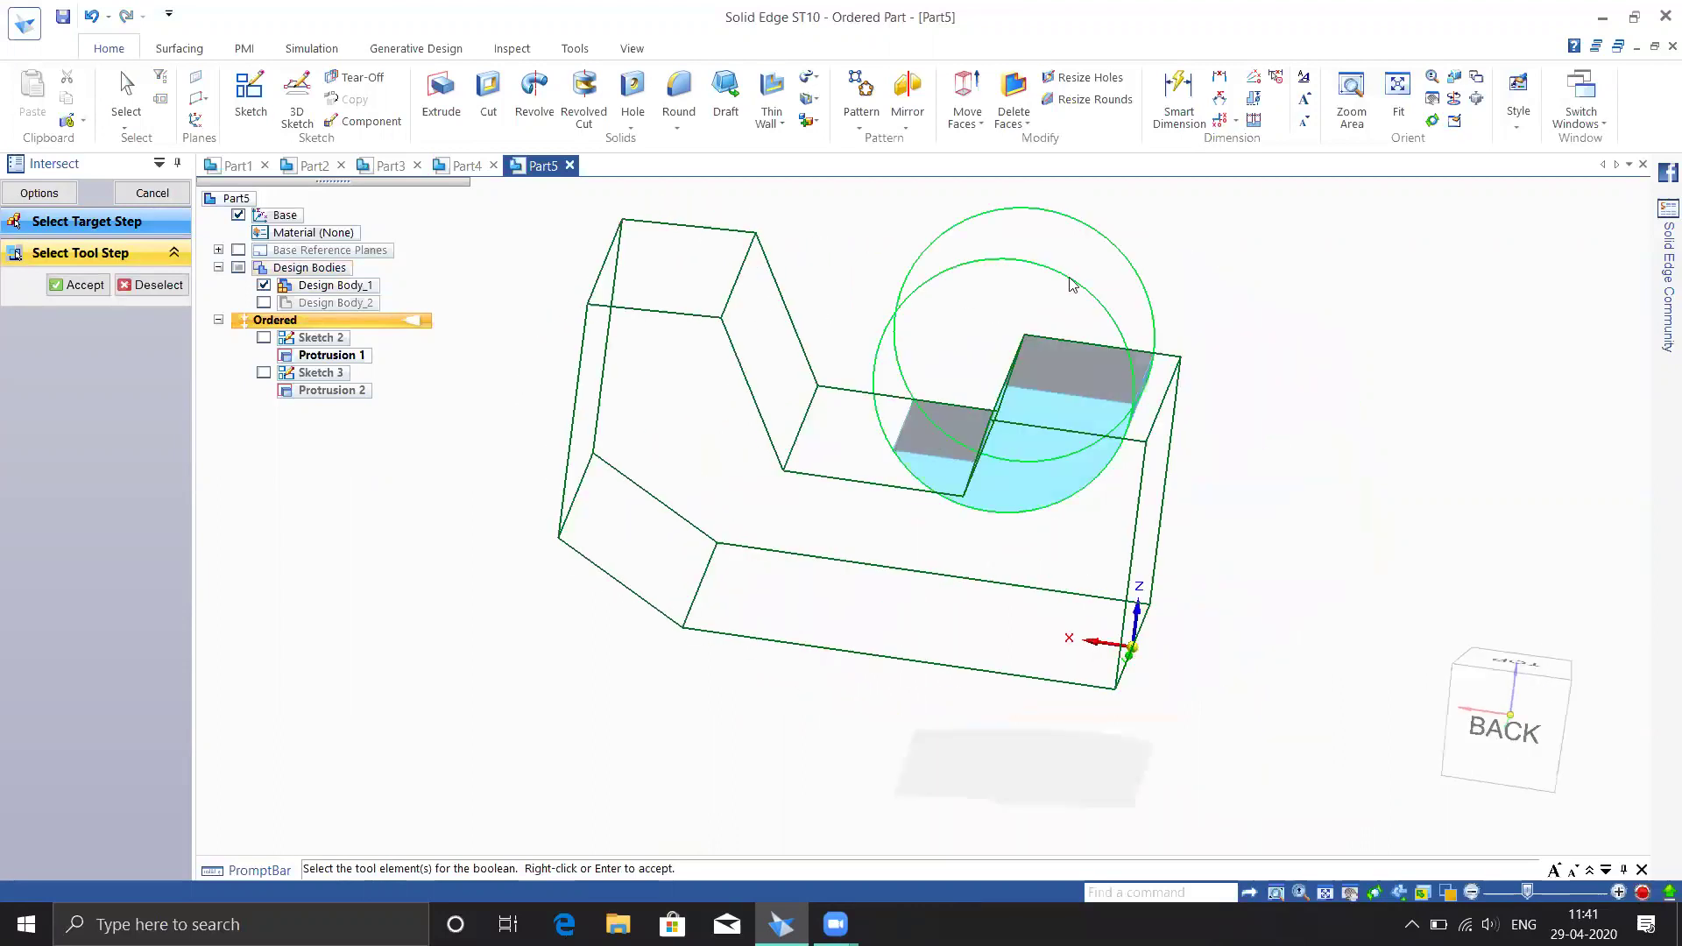
{"action": "middle_click_drag", "start_coordinate": [1237, 364], "coordinate": [1238, 315]}
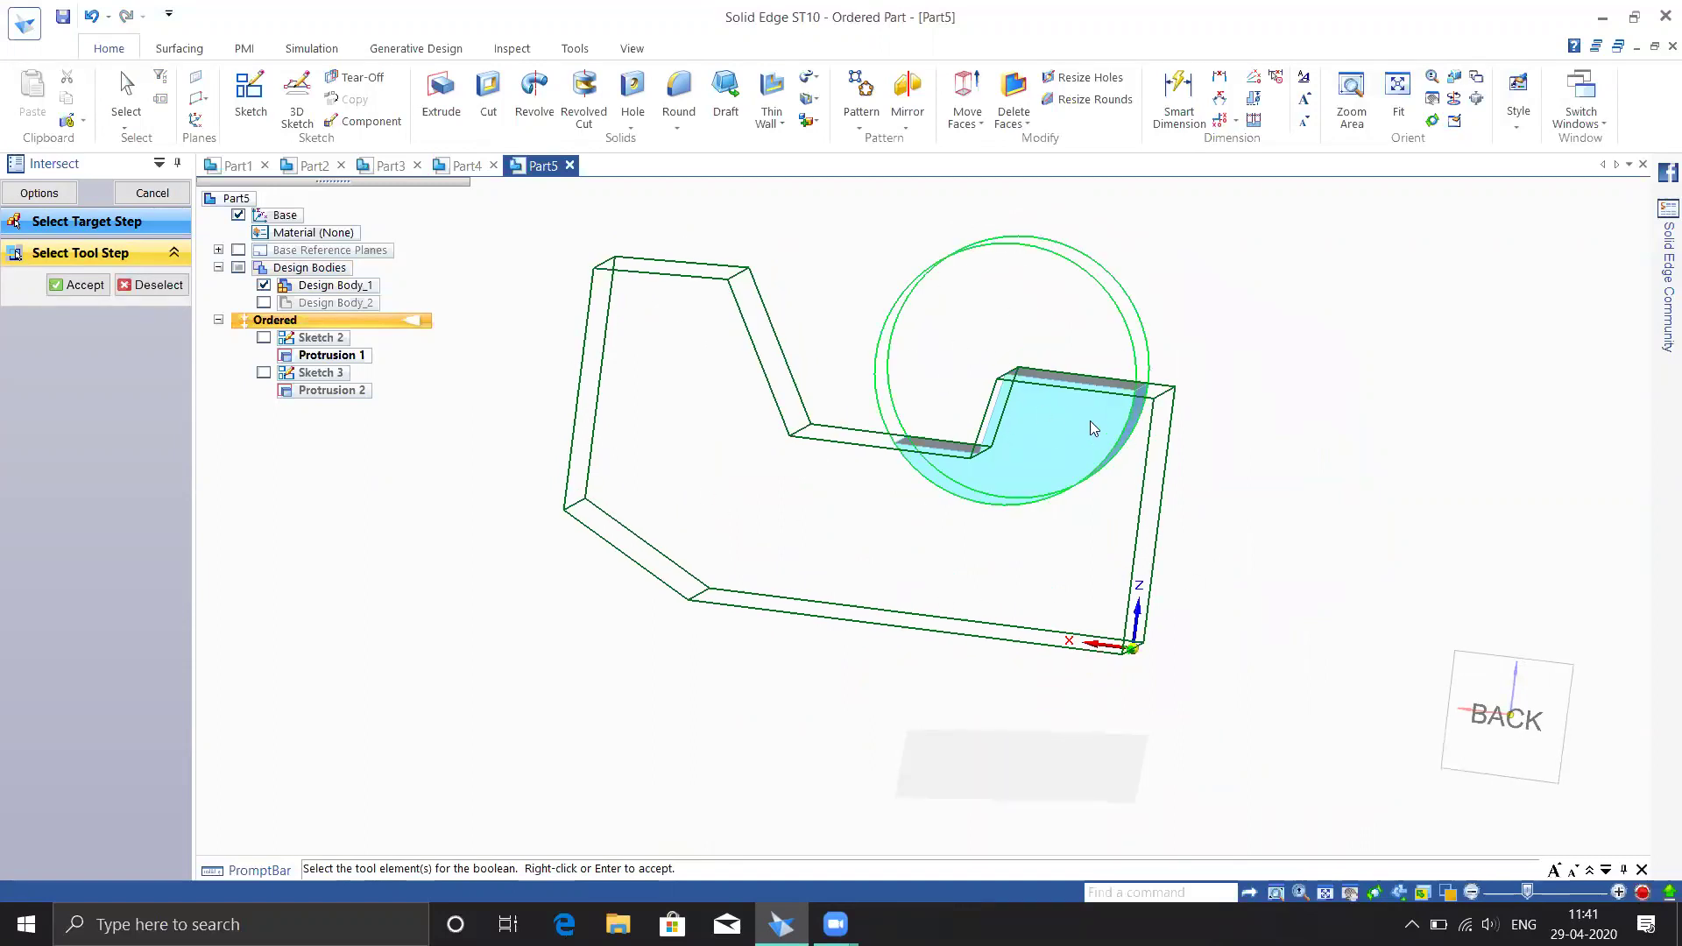
{"action": "middle_click_drag", "start_coordinate": [1269, 586], "coordinate": [796, 450]}
{"action": "left_click", "coordinate": [80, 287]}
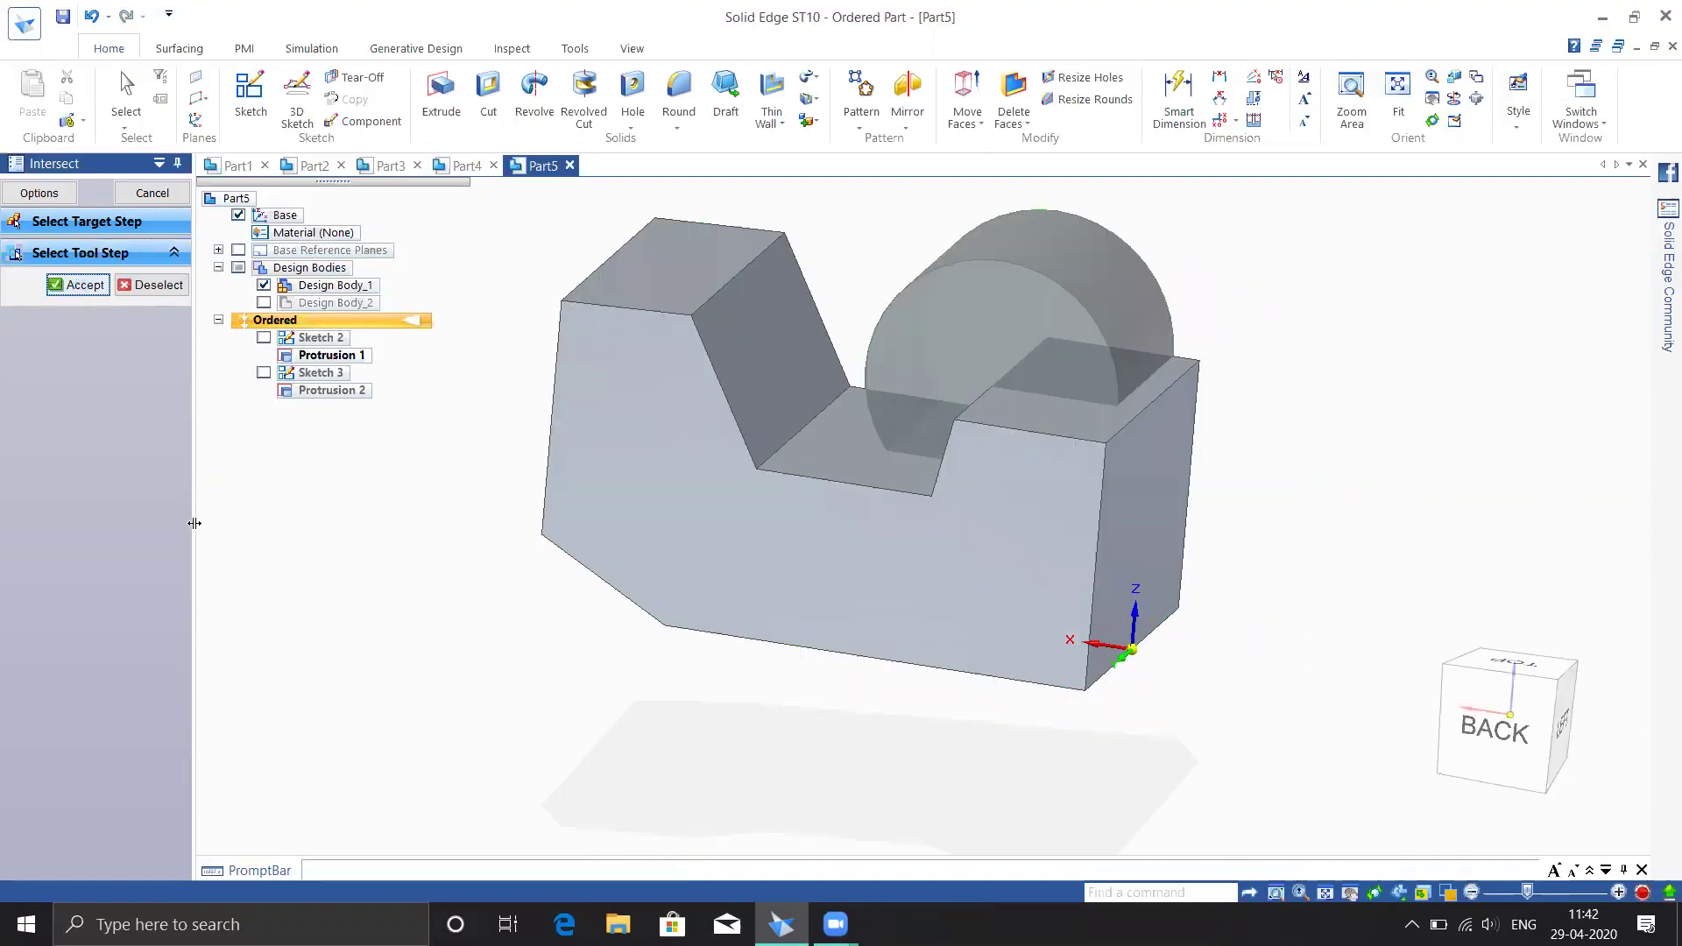
{"action": "middle_click_drag", "start_coordinate": [741, 579], "coordinate": [902, 691]}
{"action": "left_click", "coordinate": [127, 219]}
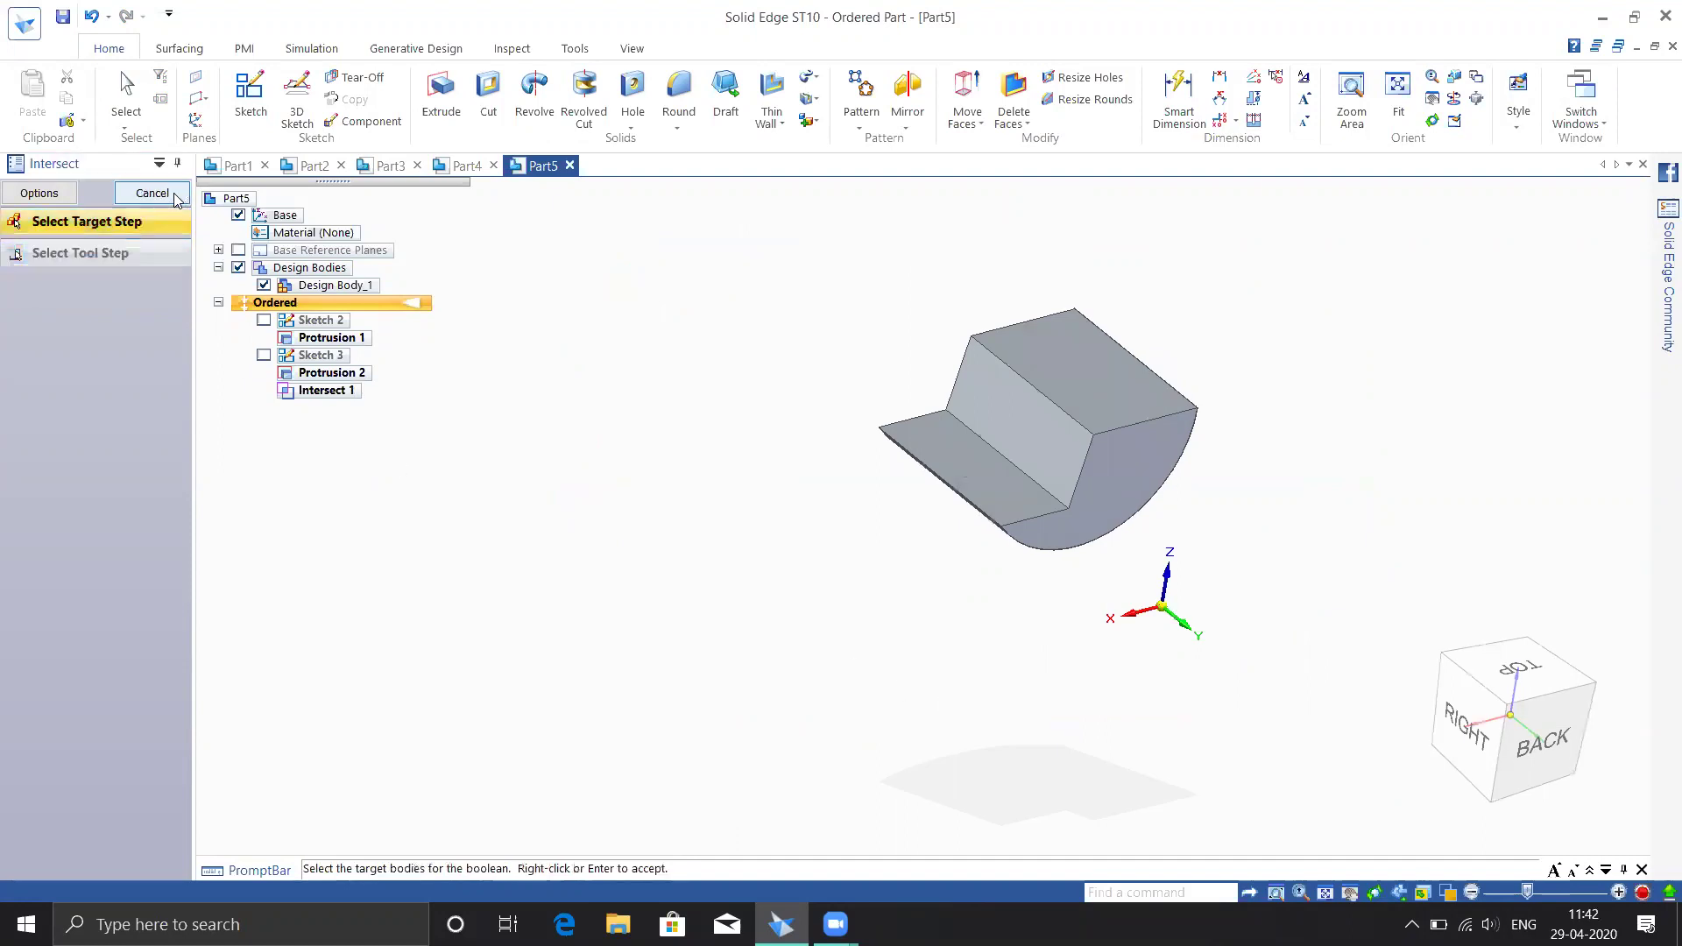
{"action": "left_click", "coordinate": [145, 193]}
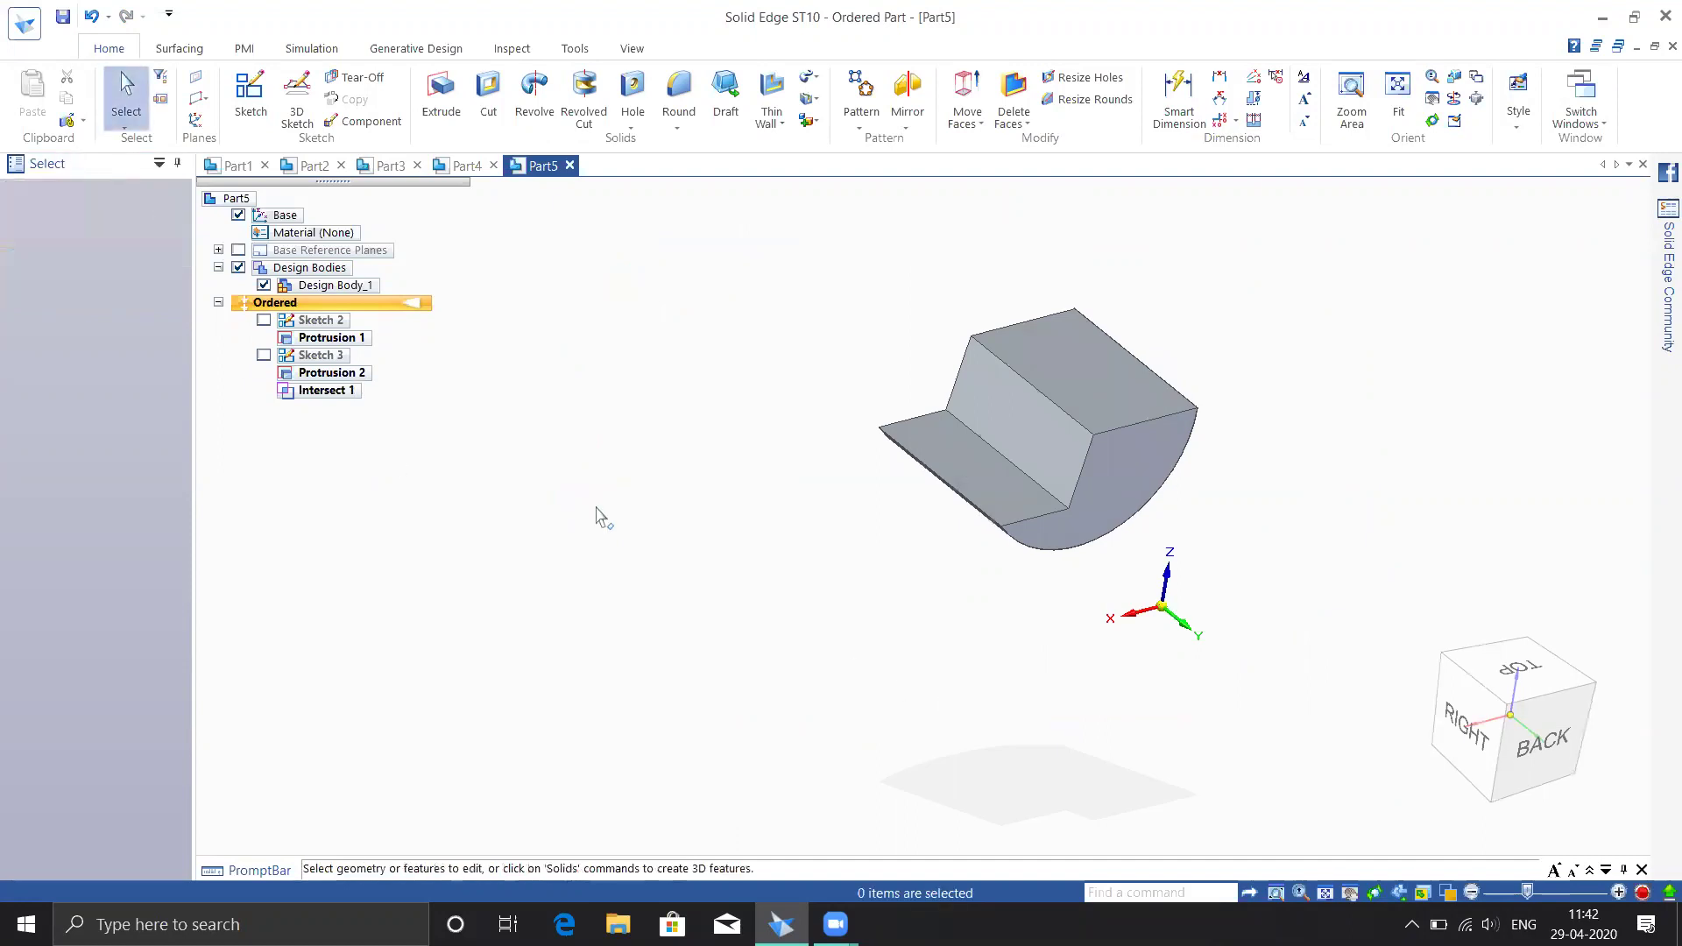
Create a new ISO Metric Part document and start a sketch on the top base plane
{"action": "left_click", "coordinate": [17, 29]}
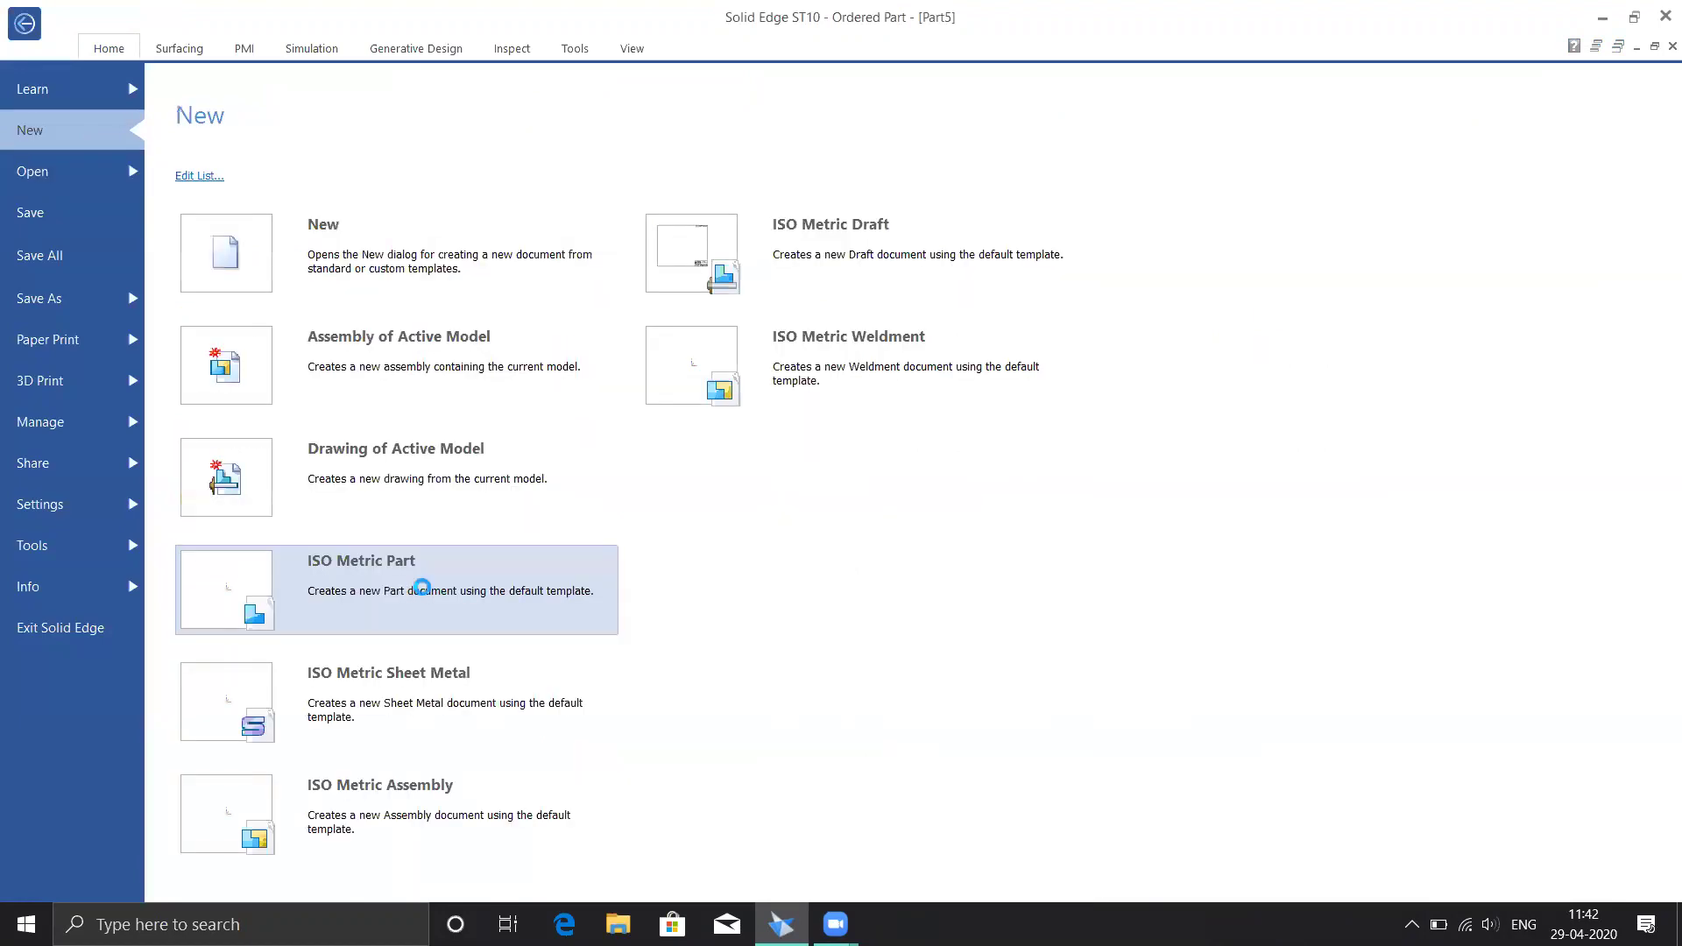
{"action": "left_click", "coordinate": [557, 617]}
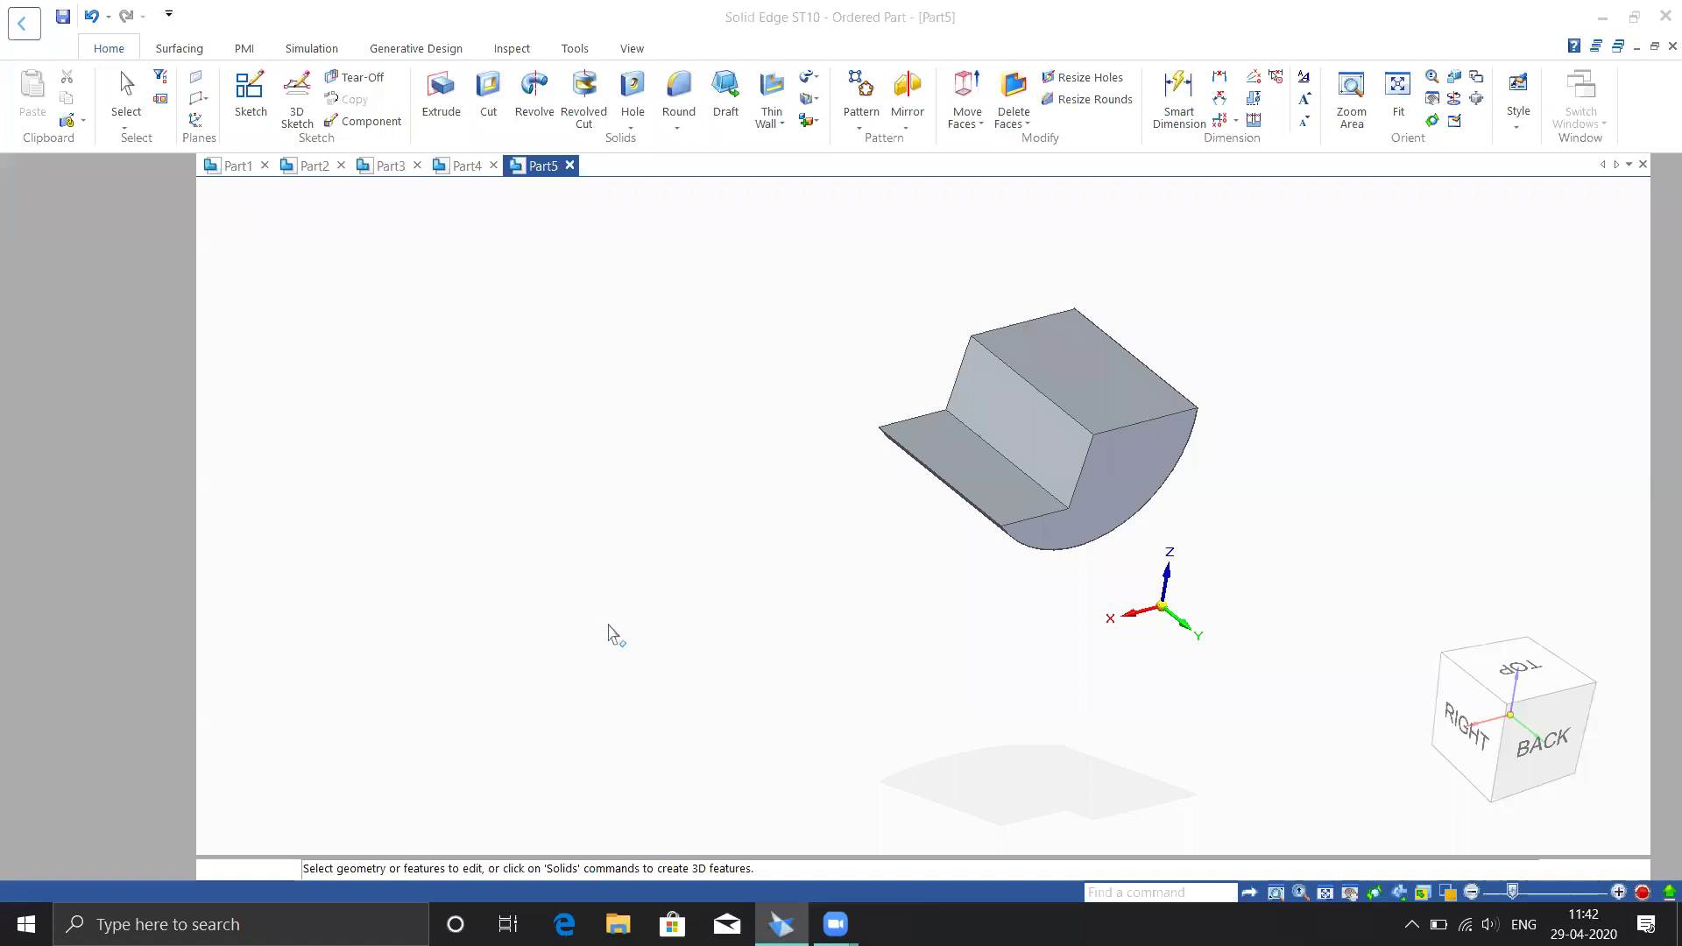
{"action": "left_click", "coordinate": [267, 116]}
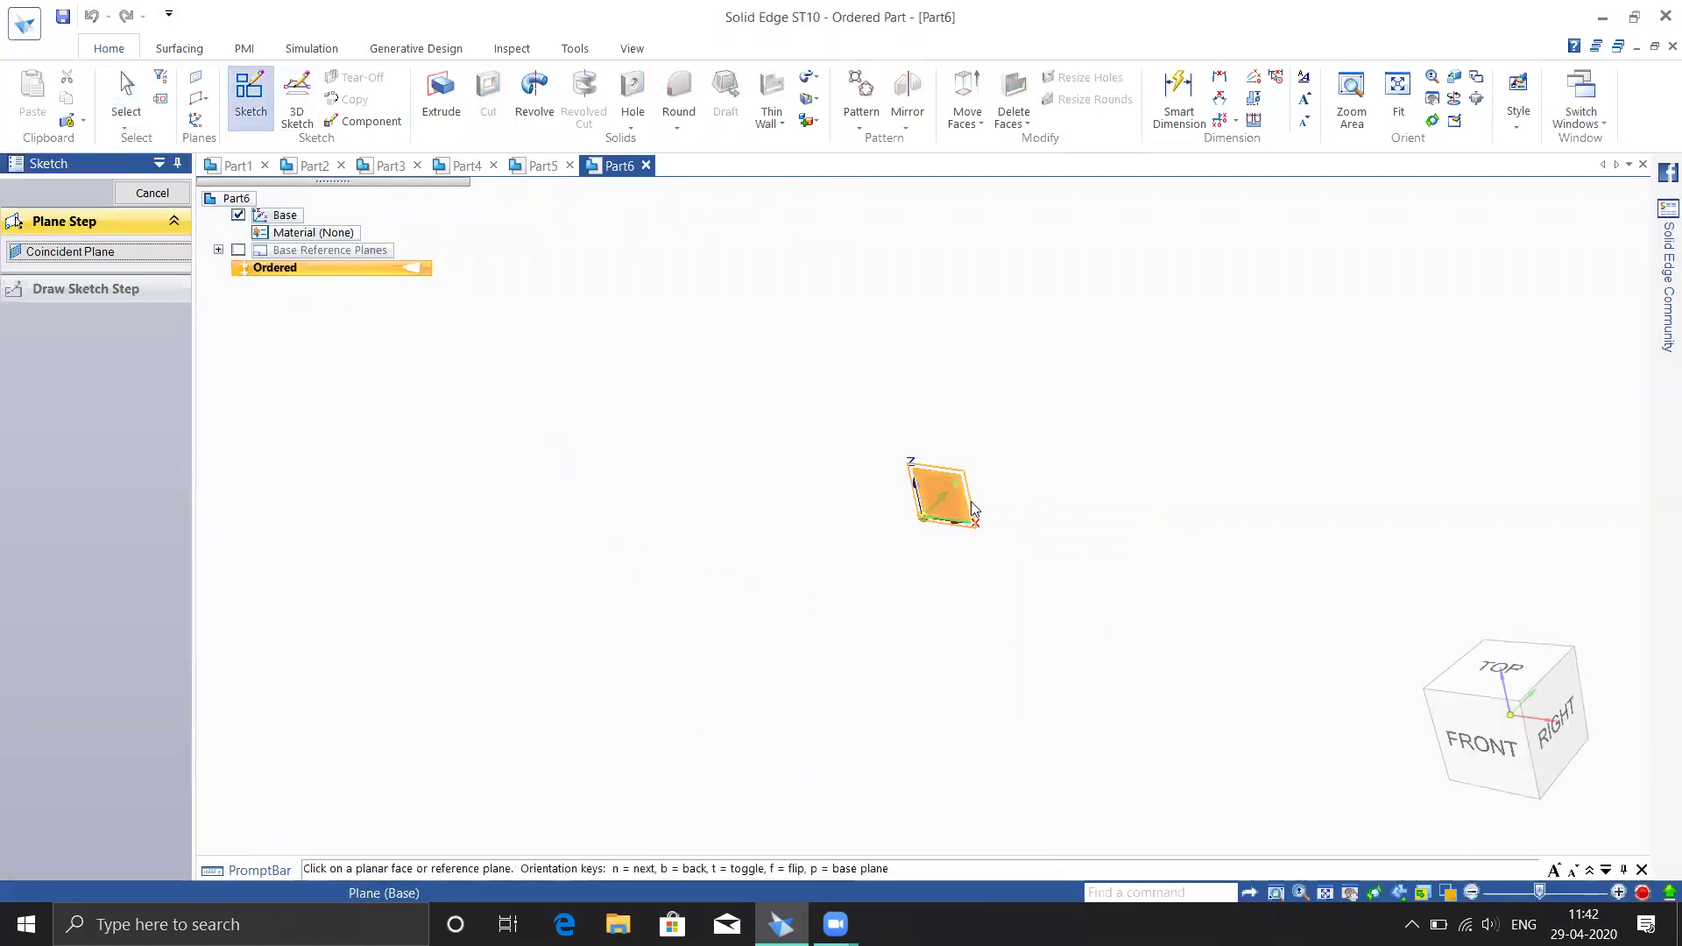
{"action": "left_click", "coordinate": [971, 507]}
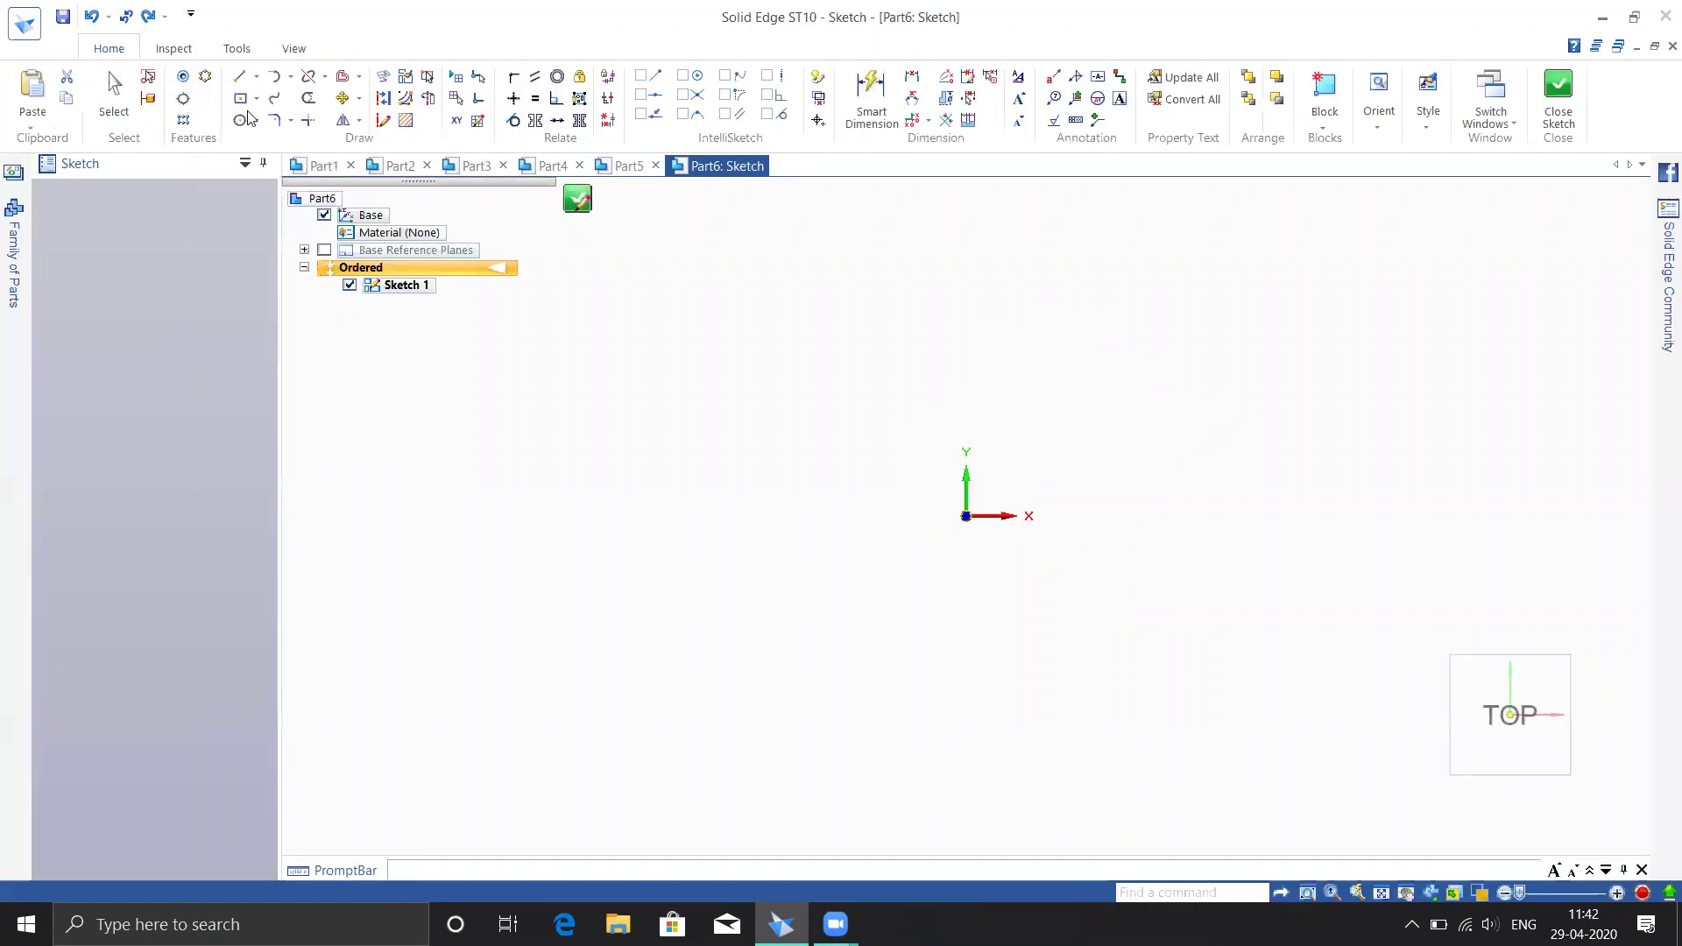
Draw a six-sided polygon by center at the origin, with a 100 mm midpoint distance at 0°
{"action": "left_click", "coordinate": [256, 98]}
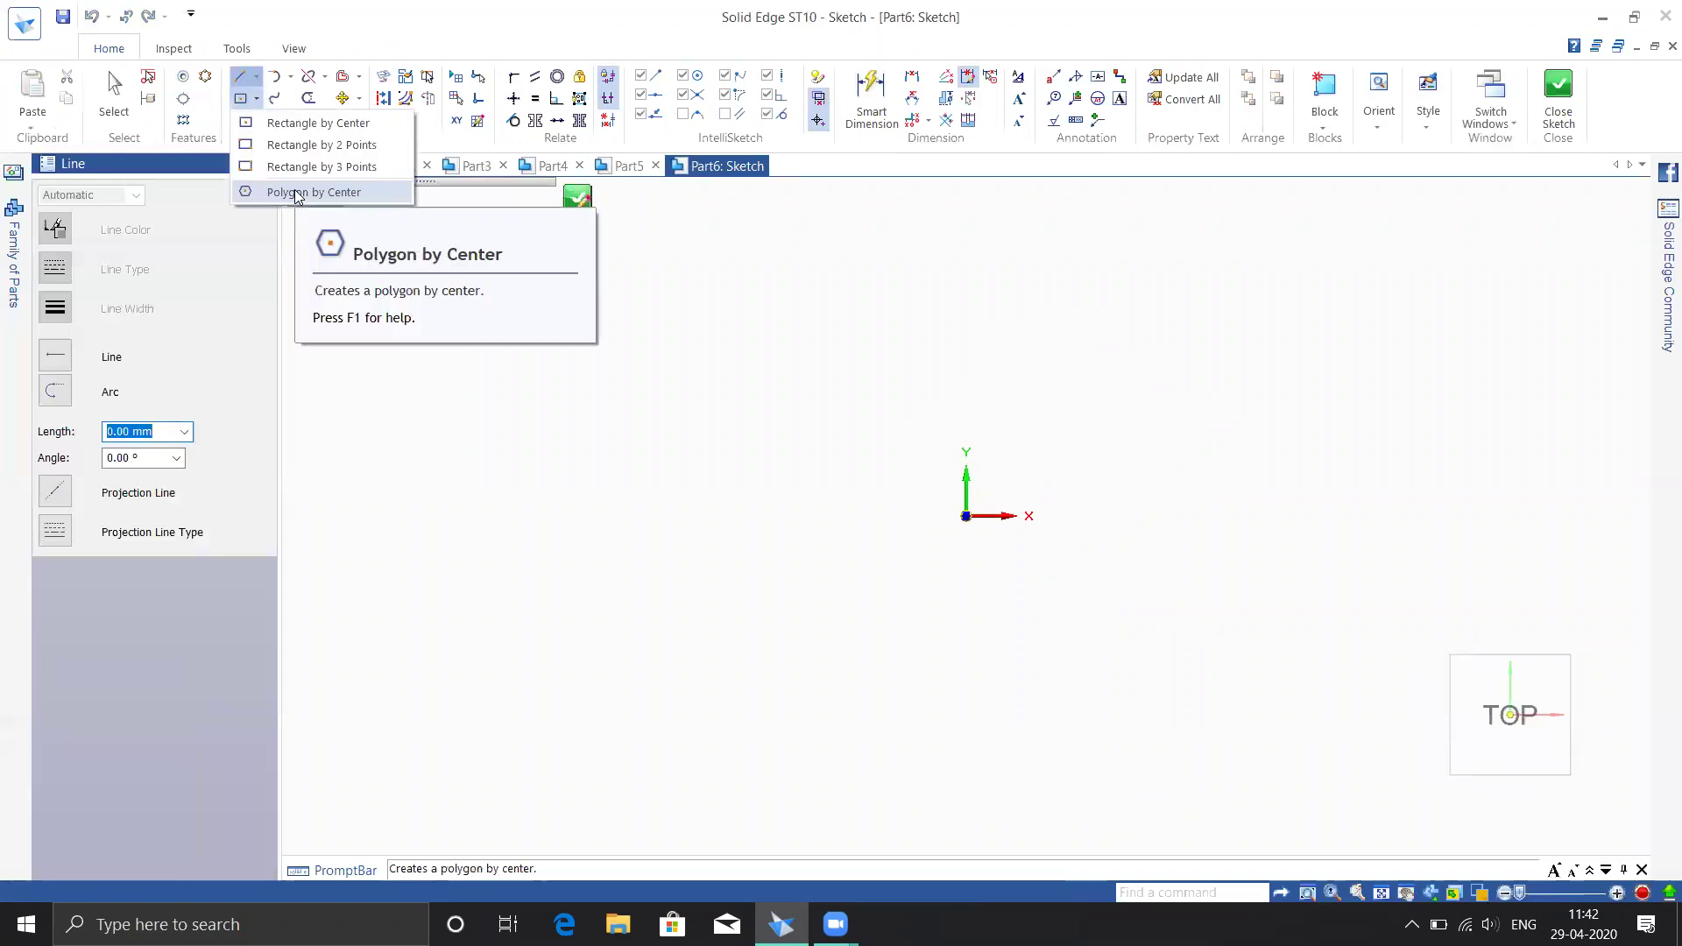
{"action": "left_click", "coordinate": [302, 192]}
{"action": "left_click", "coordinate": [965, 516]}
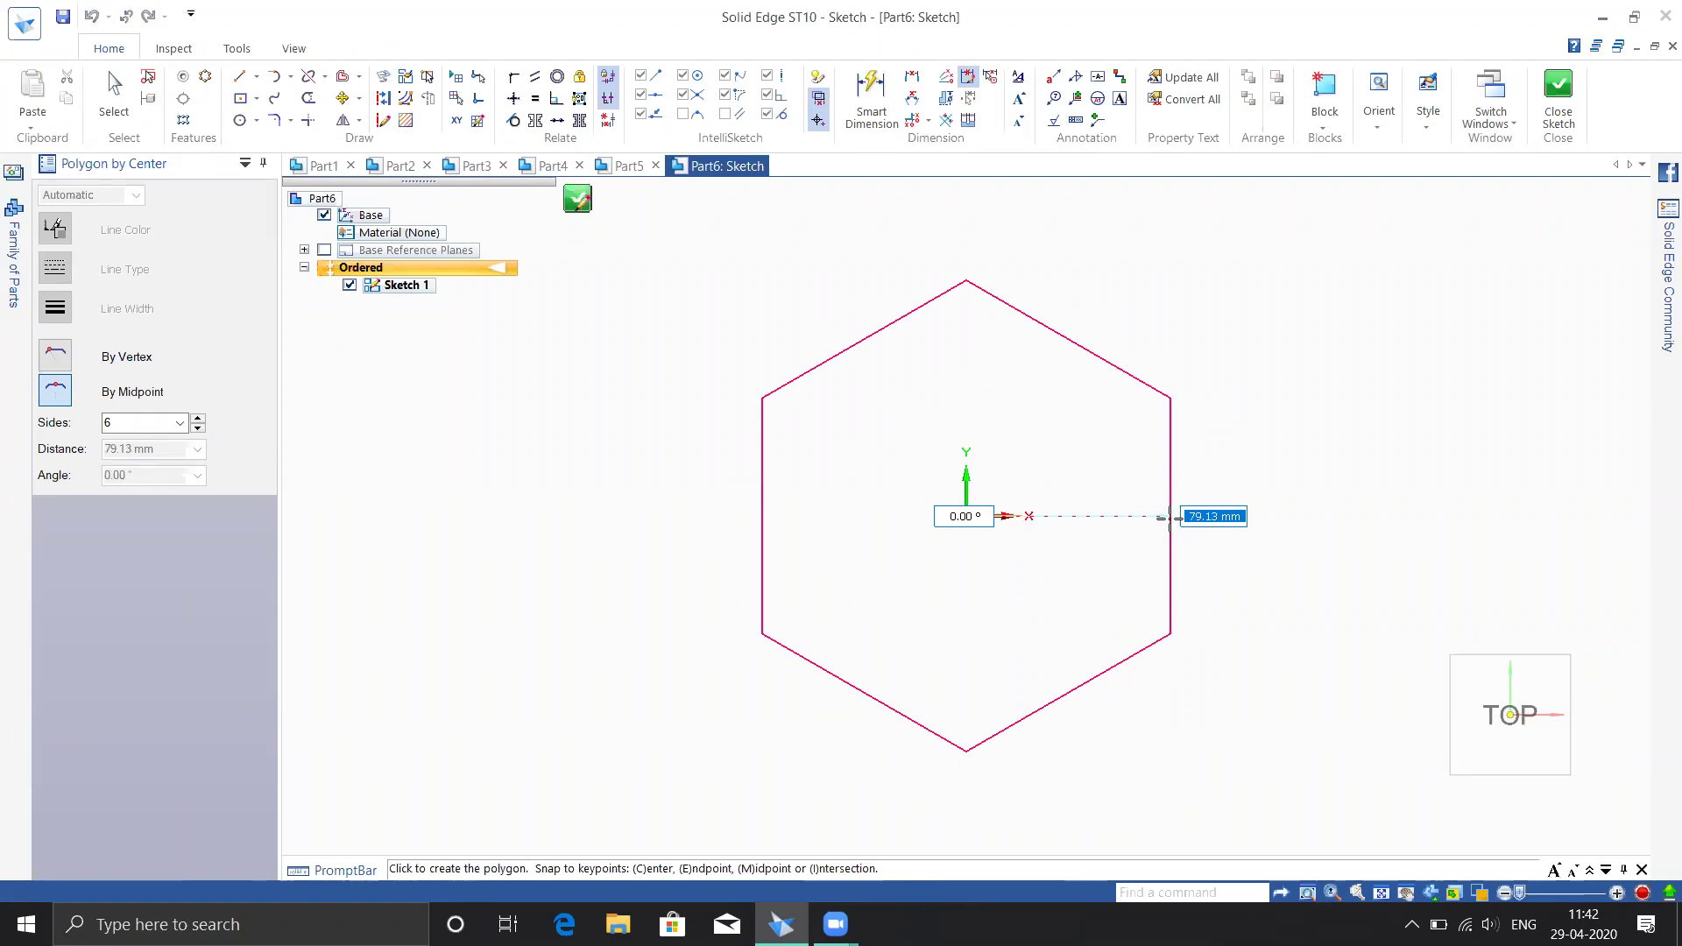
{"action": "type", "text": "1"}
{"action": "key", "text": "Tab"}
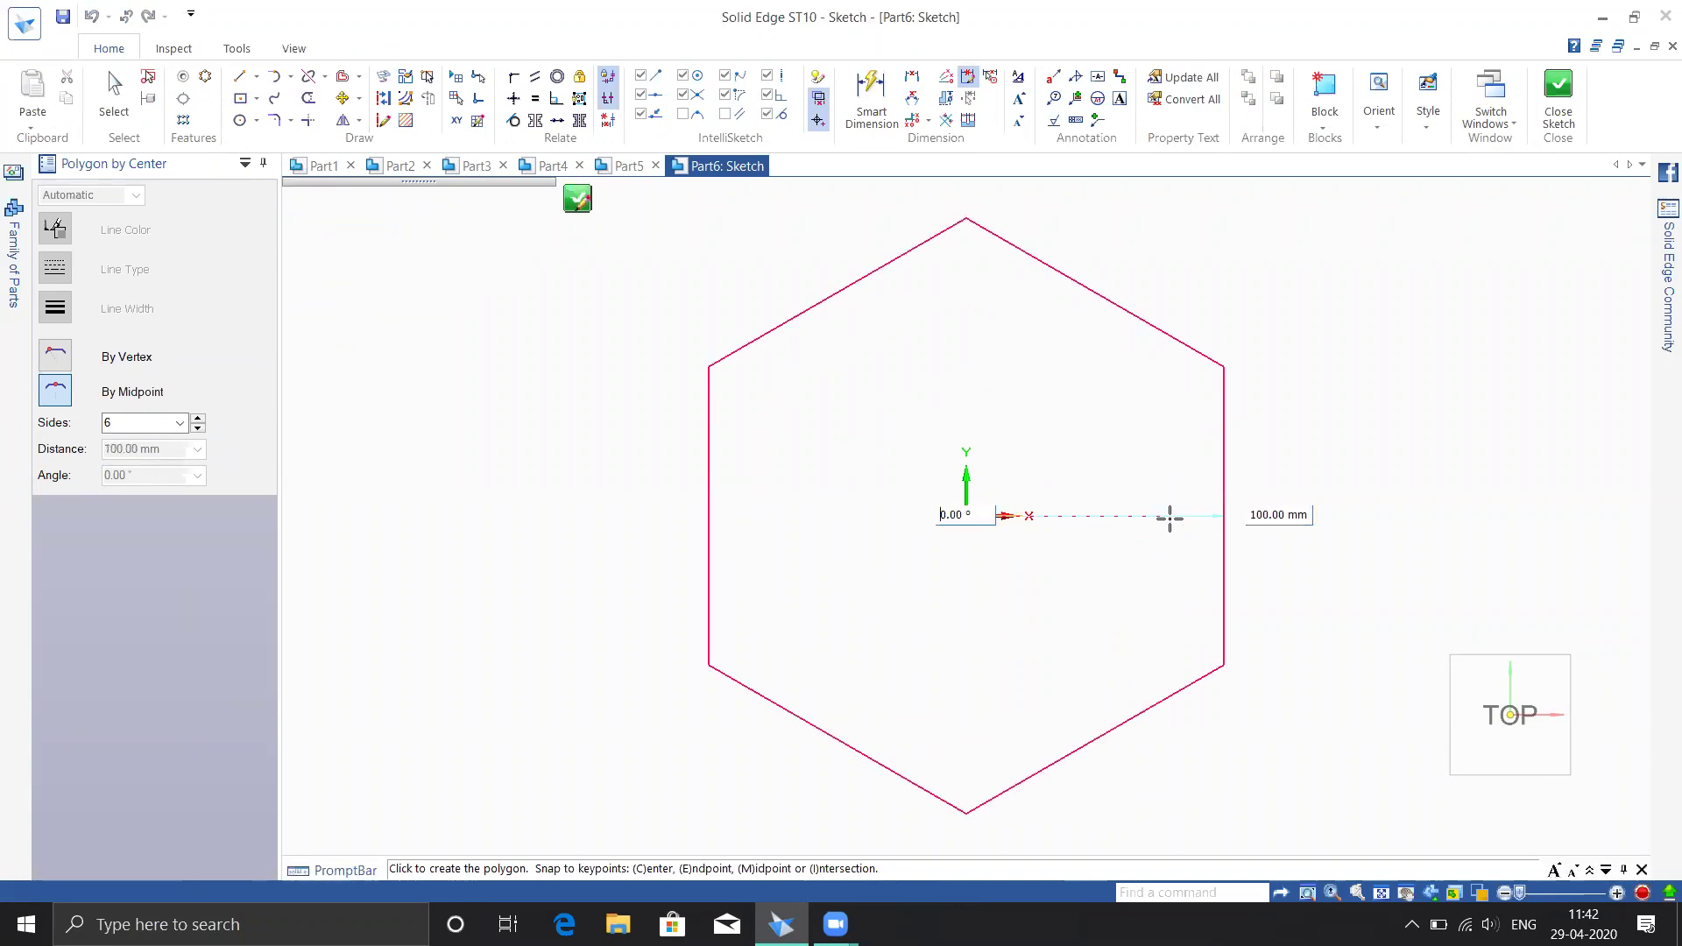
{"action": "key", "text": "Return"}
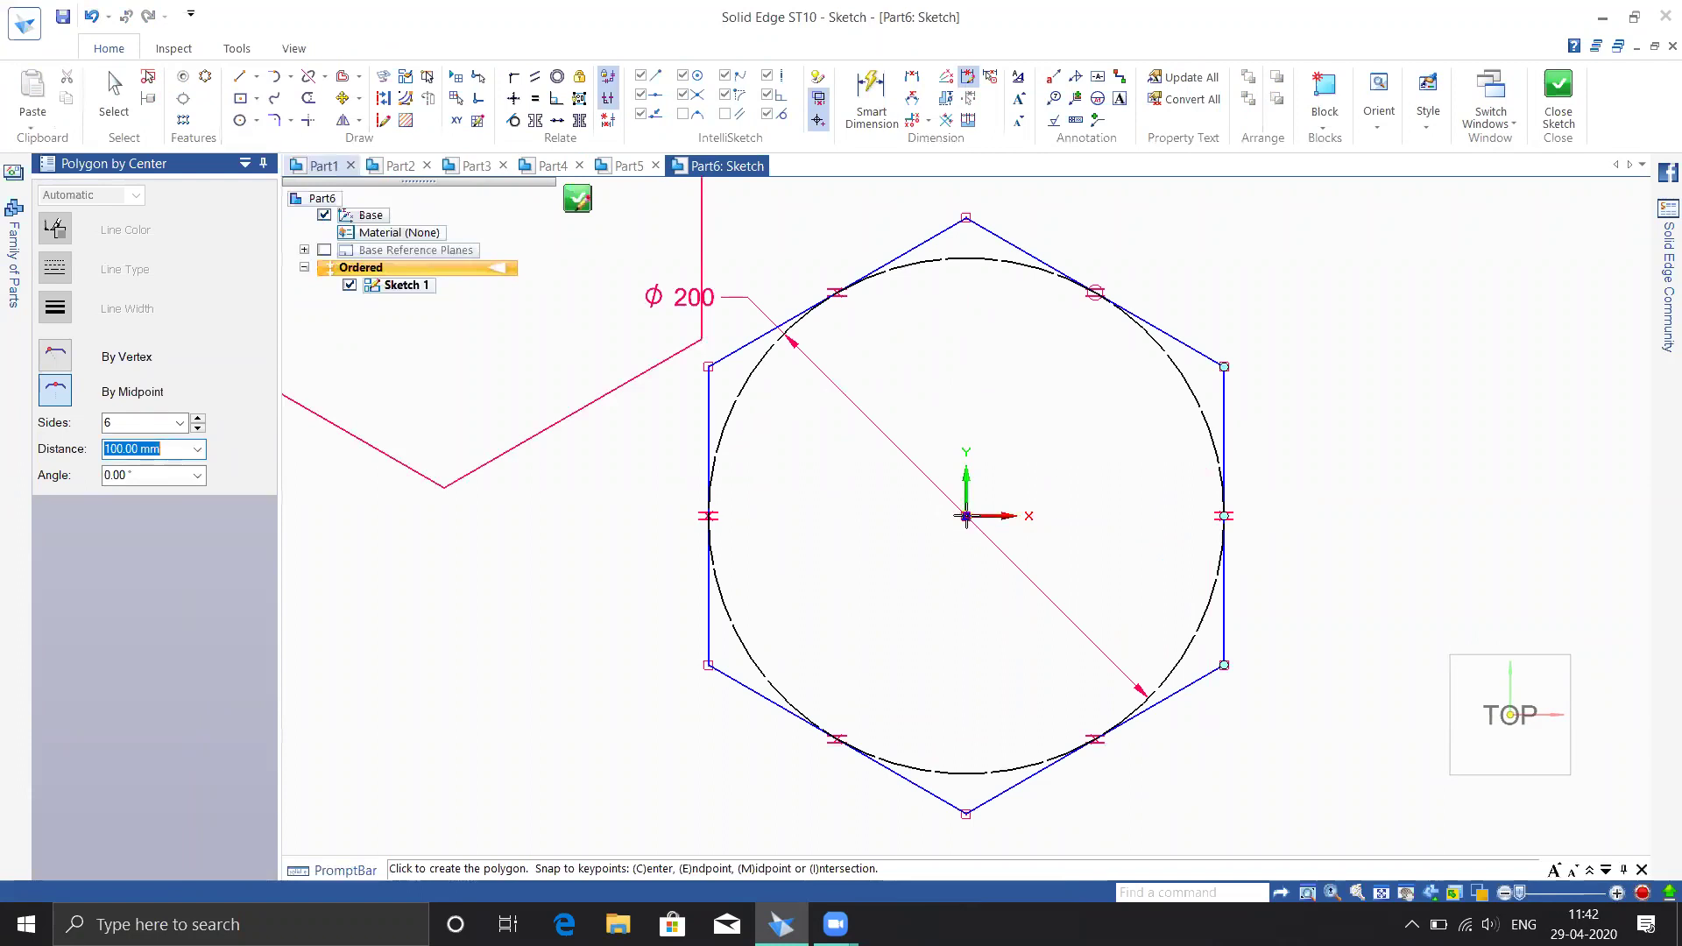
Draw a circle centered on the origin passing through the hexagon's vertices
{"action": "left_click", "coordinate": [240, 120]}
{"action": "left_click", "coordinate": [966, 515]}
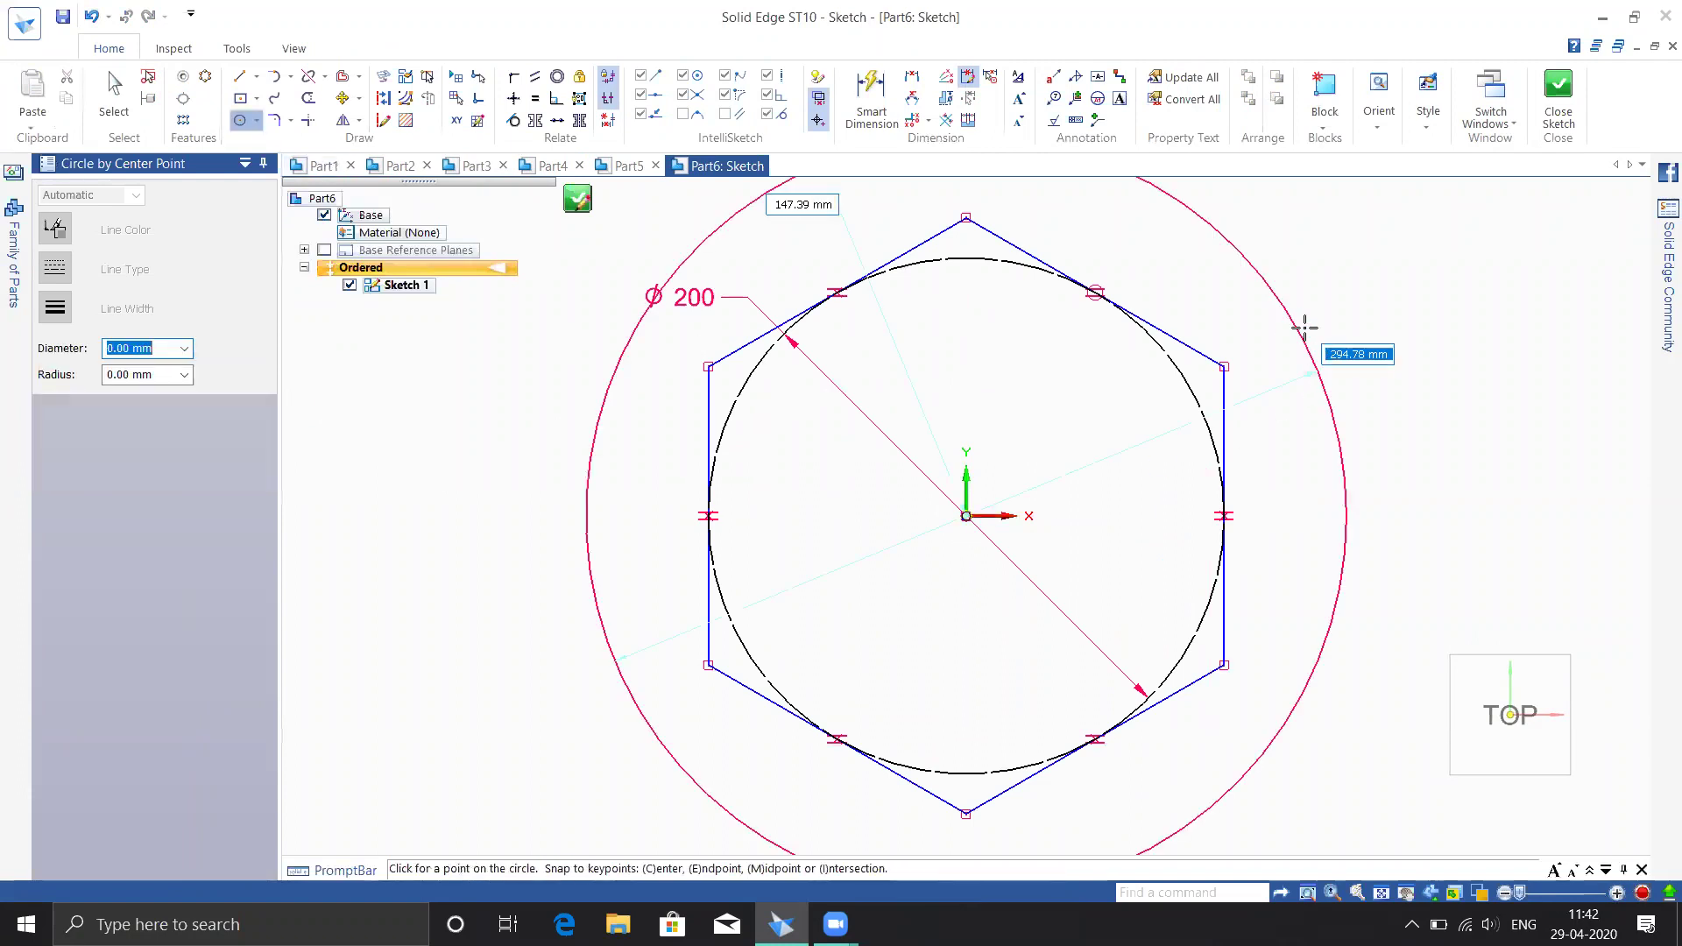
{"action": "left_click", "coordinate": [1224, 364]}
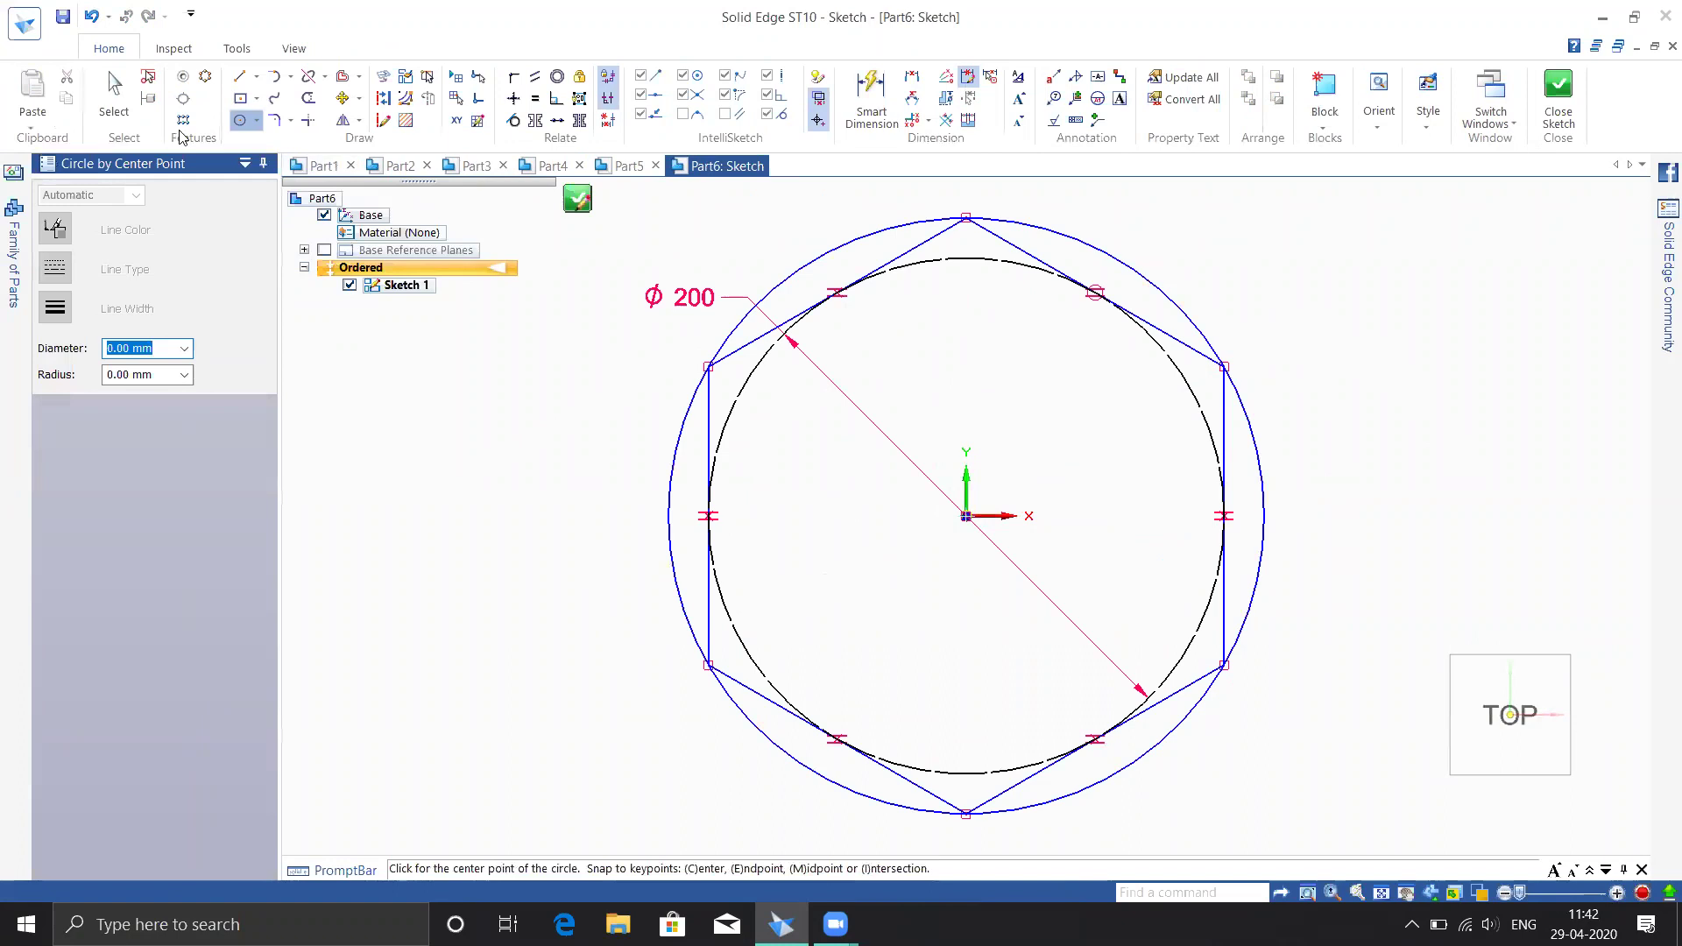
Draw a circle of 65 mm diameter centered on the origin, inside the hexagon
{"action": "left_click", "coordinate": [967, 515]}
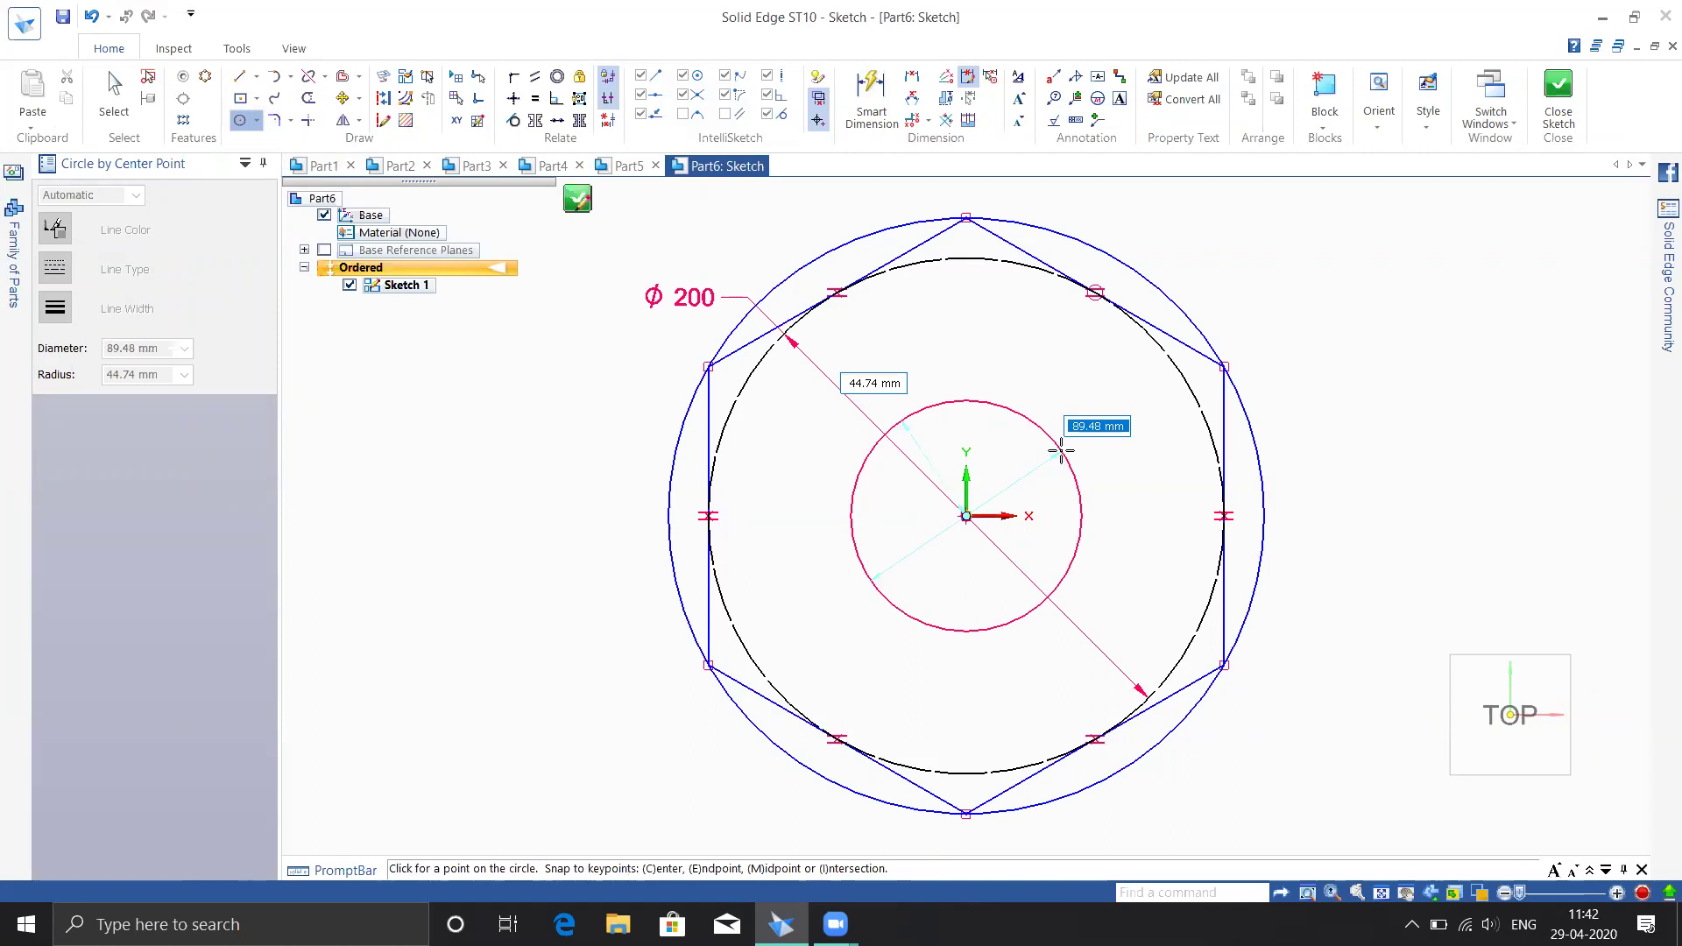
{"action": "type", "text": "65"}
{"action": "key", "text": "Return"}
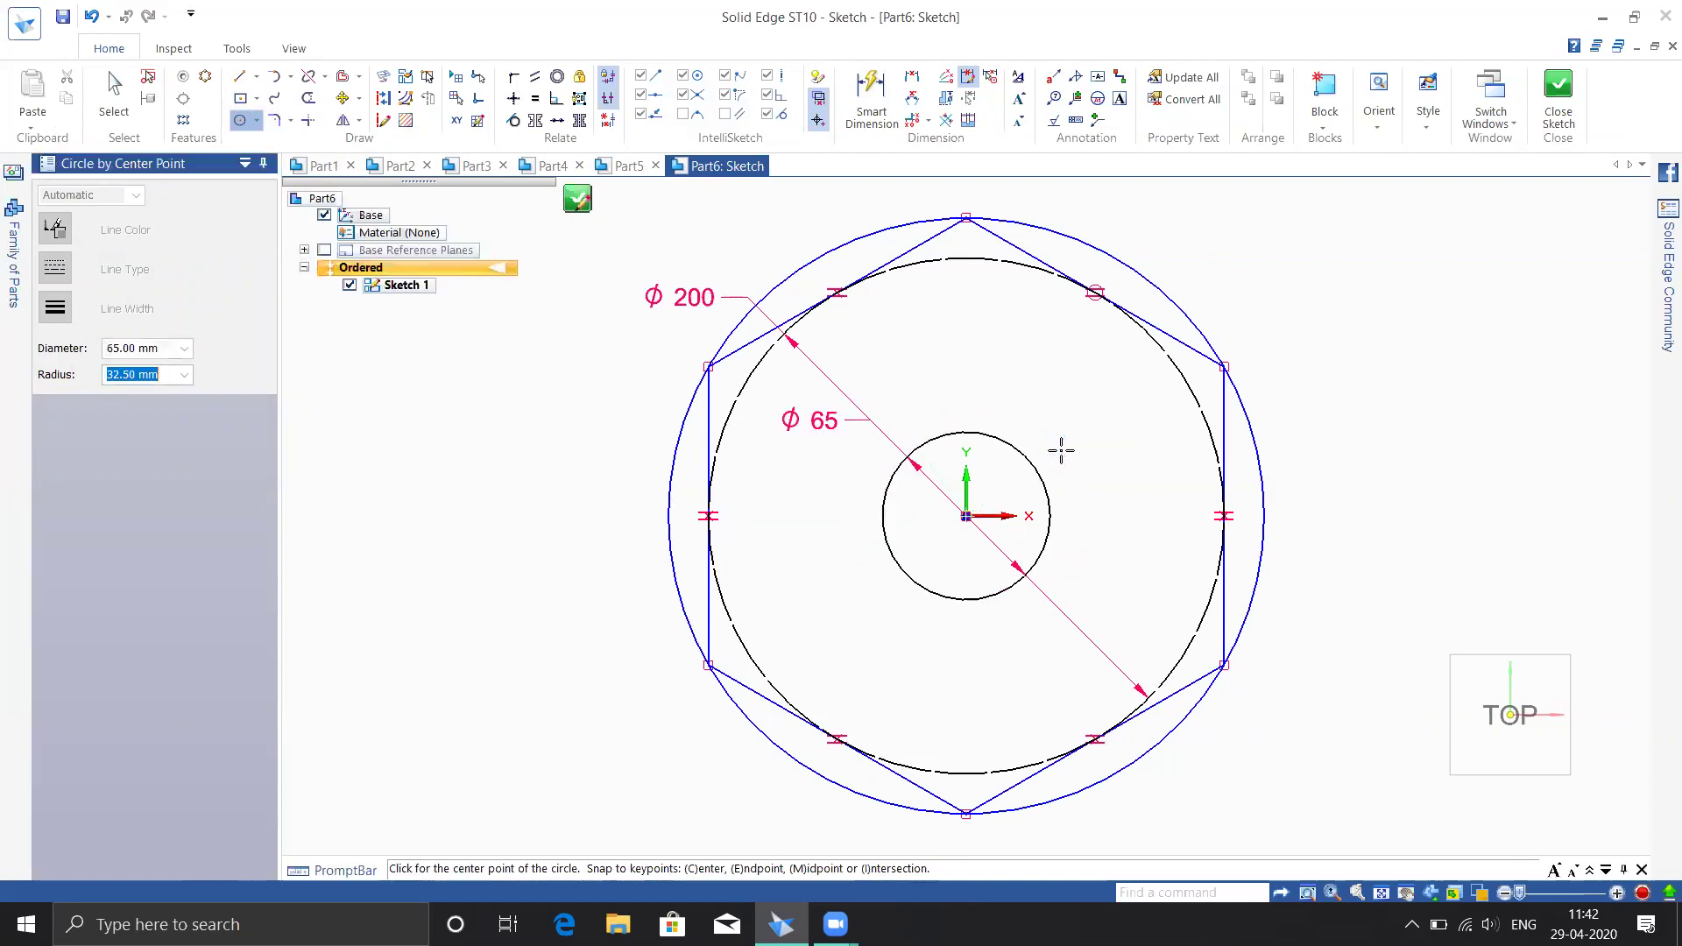
{"action": "key", "text": "Escape"}
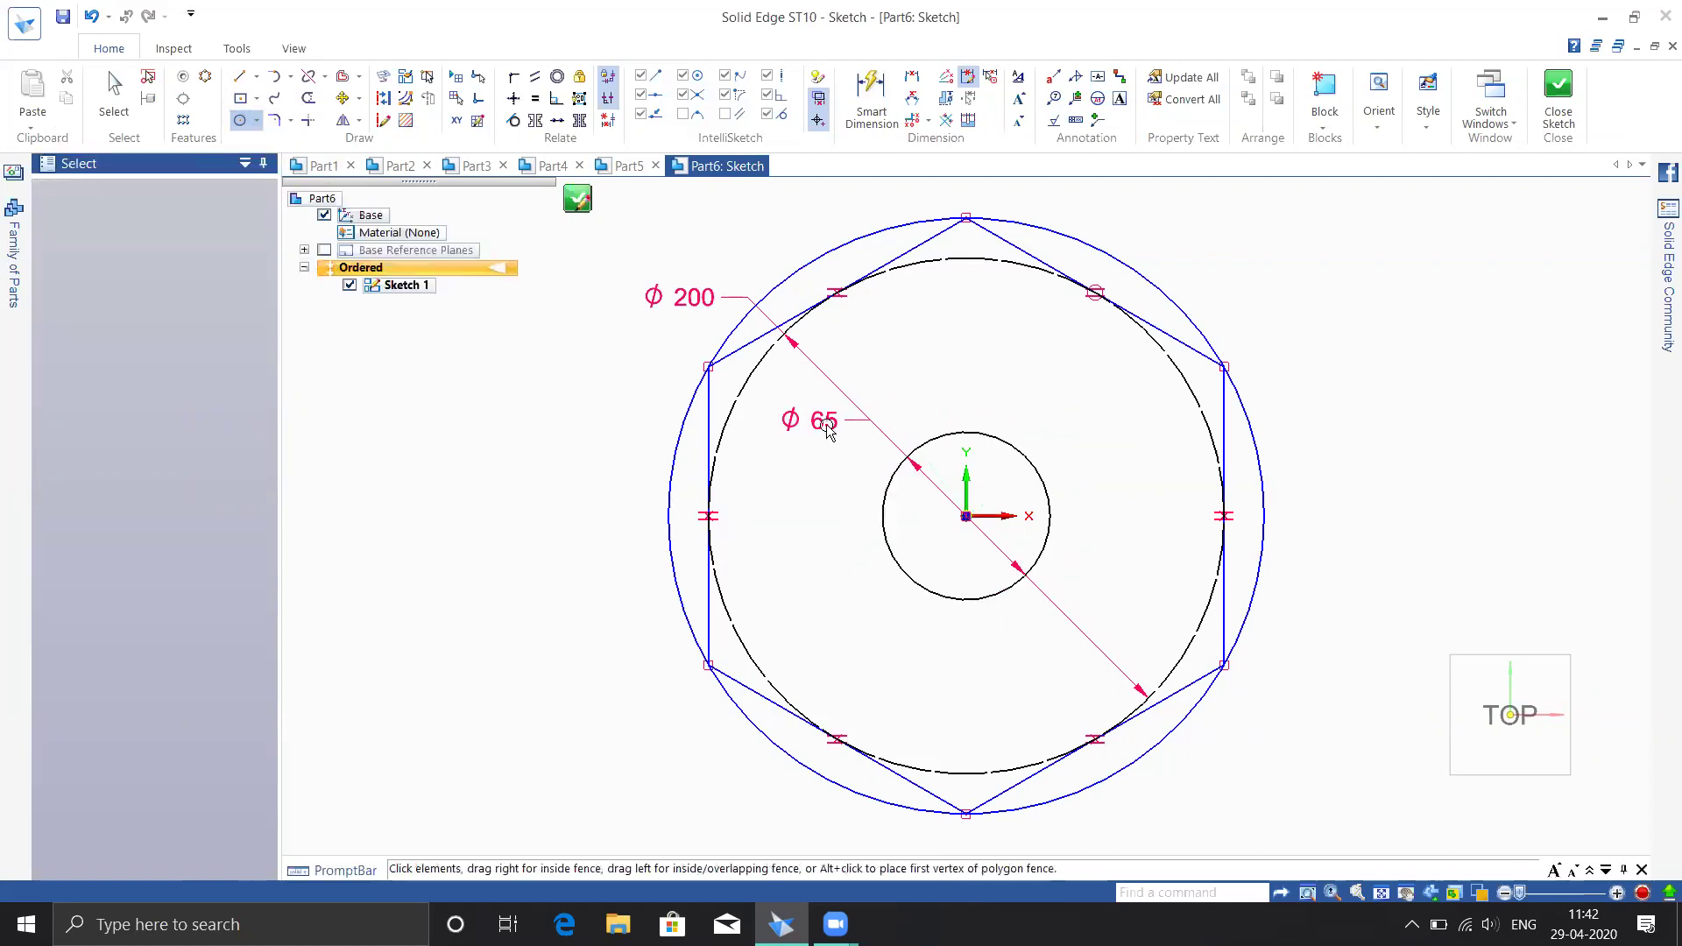
Set the inner circle's diameter to 75 mm and finish the sketch
{"action": "left_click", "coordinate": [827, 426]}
{"action": "left_click", "coordinate": [827, 428]}
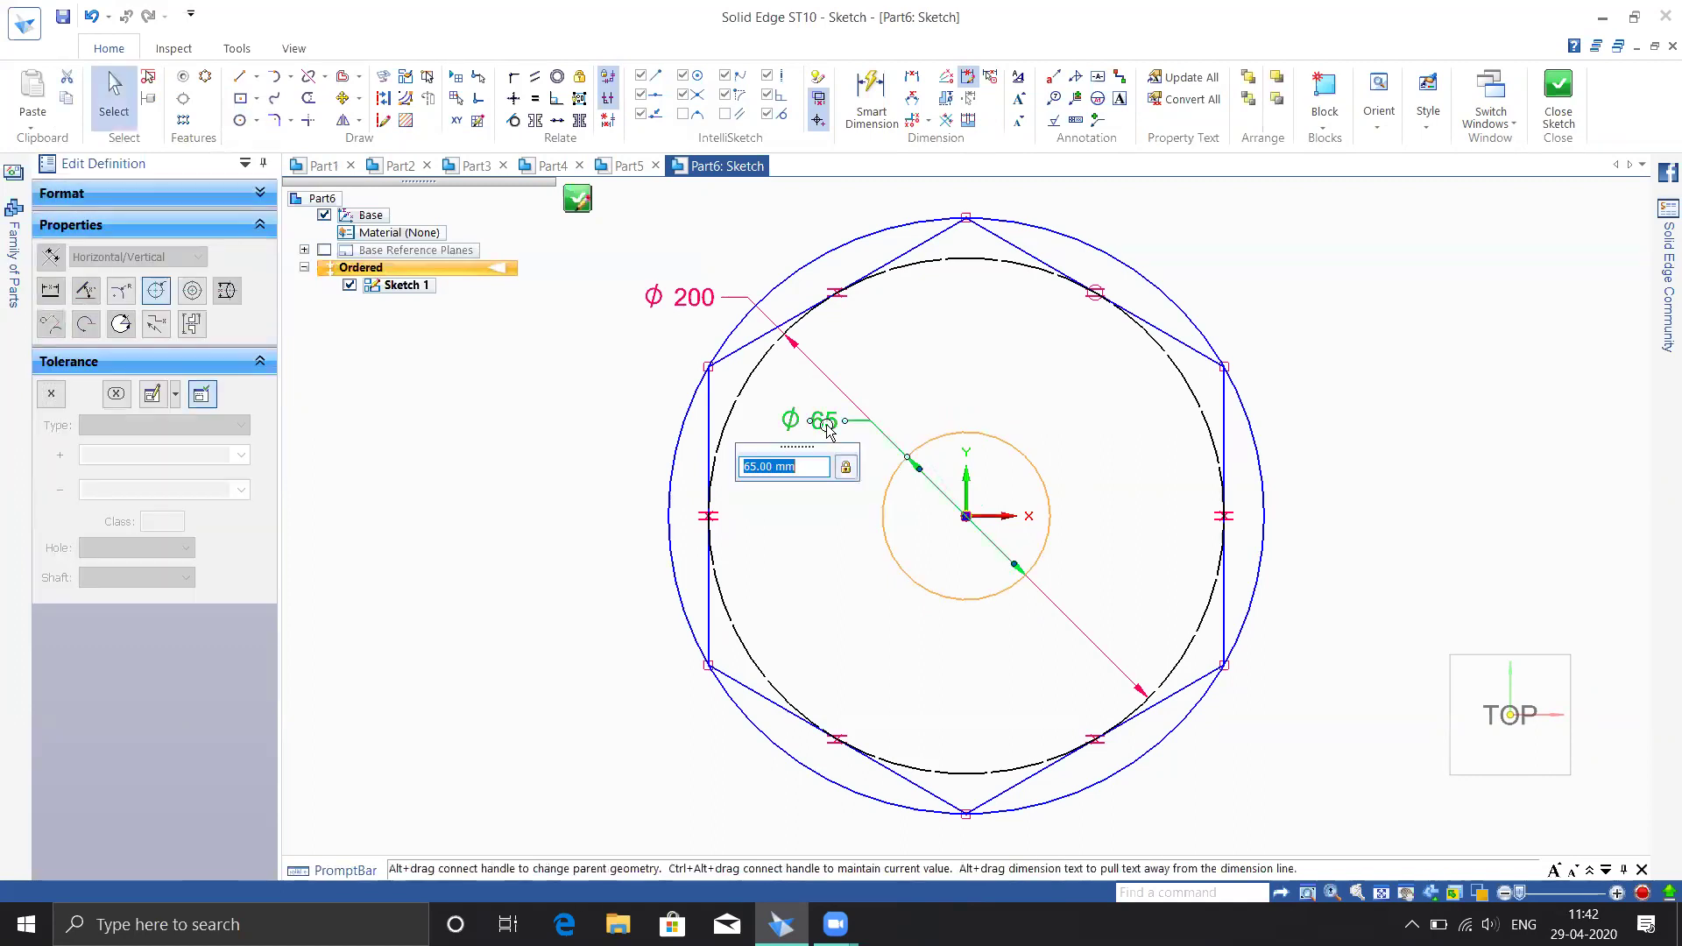
{"action": "type", "text": "75"}
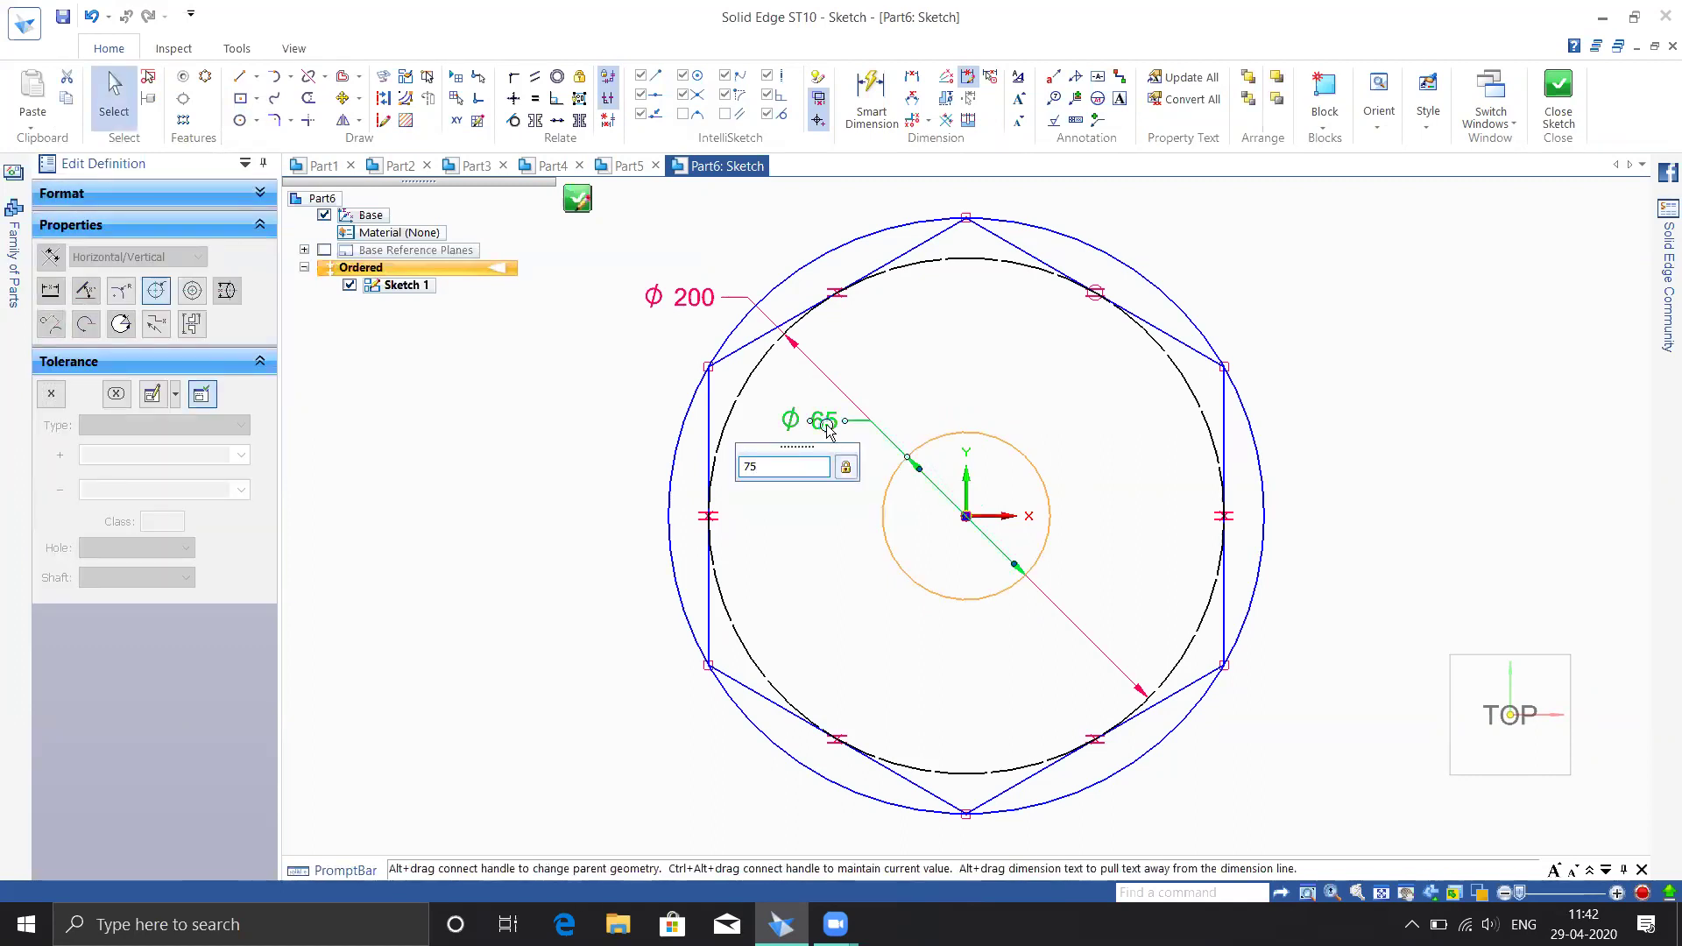
{"action": "key", "text": "Return"}
{"action": "key", "text": "Escape"}
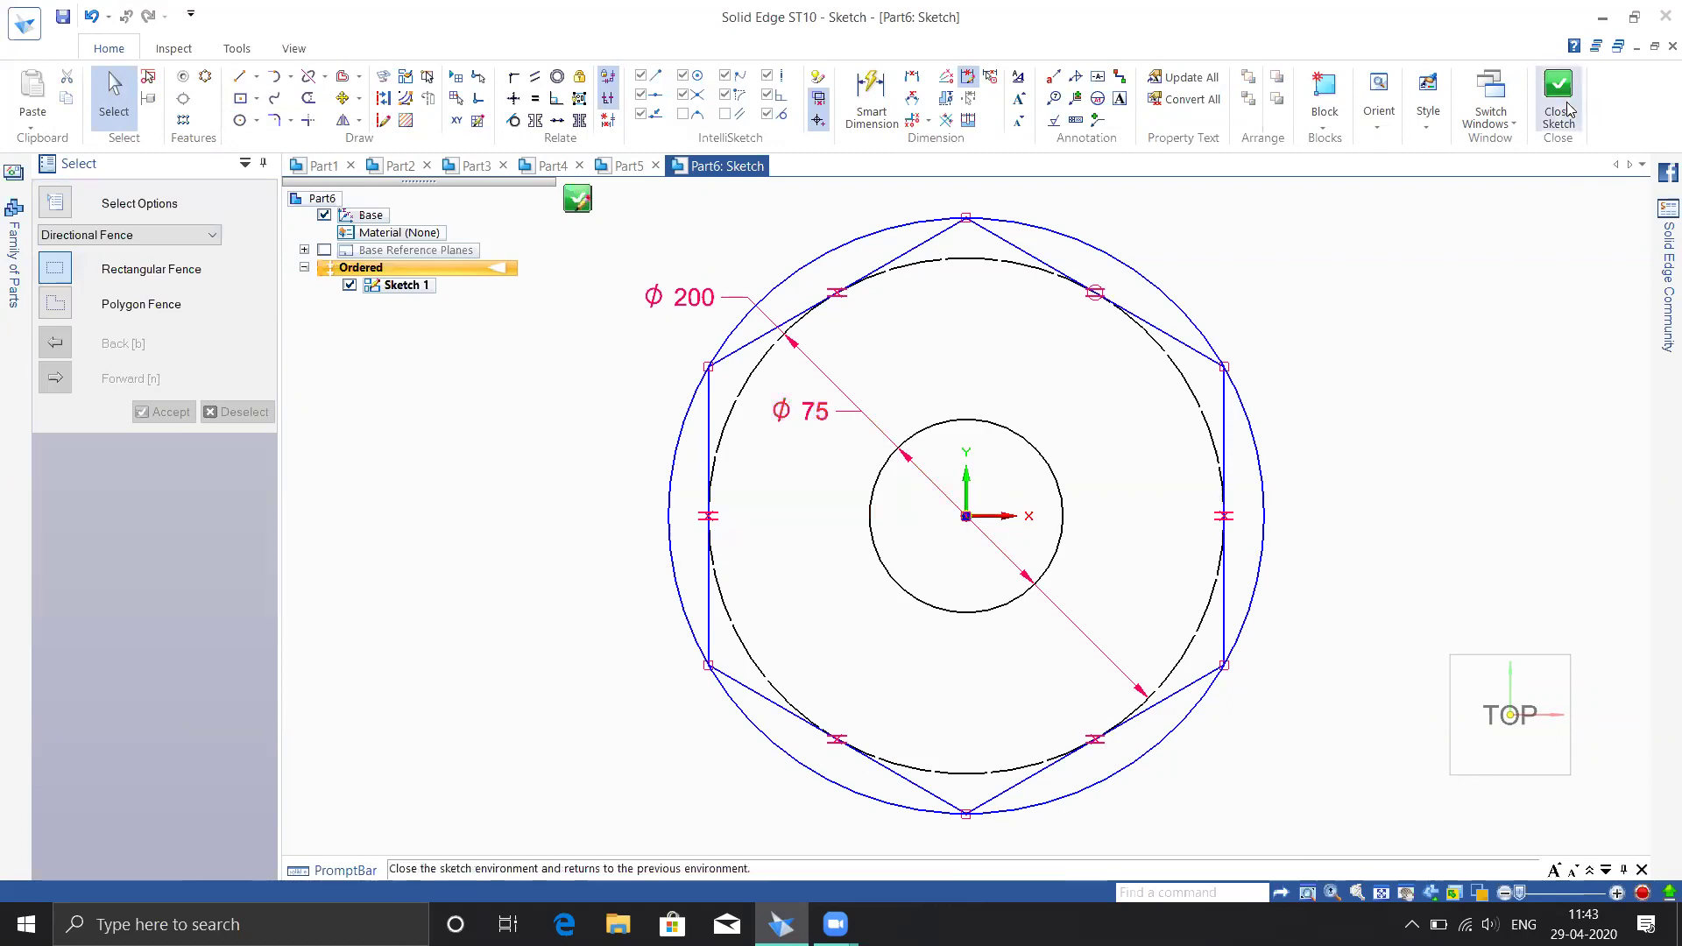
{"action": "left_click", "coordinate": [1561, 103]}
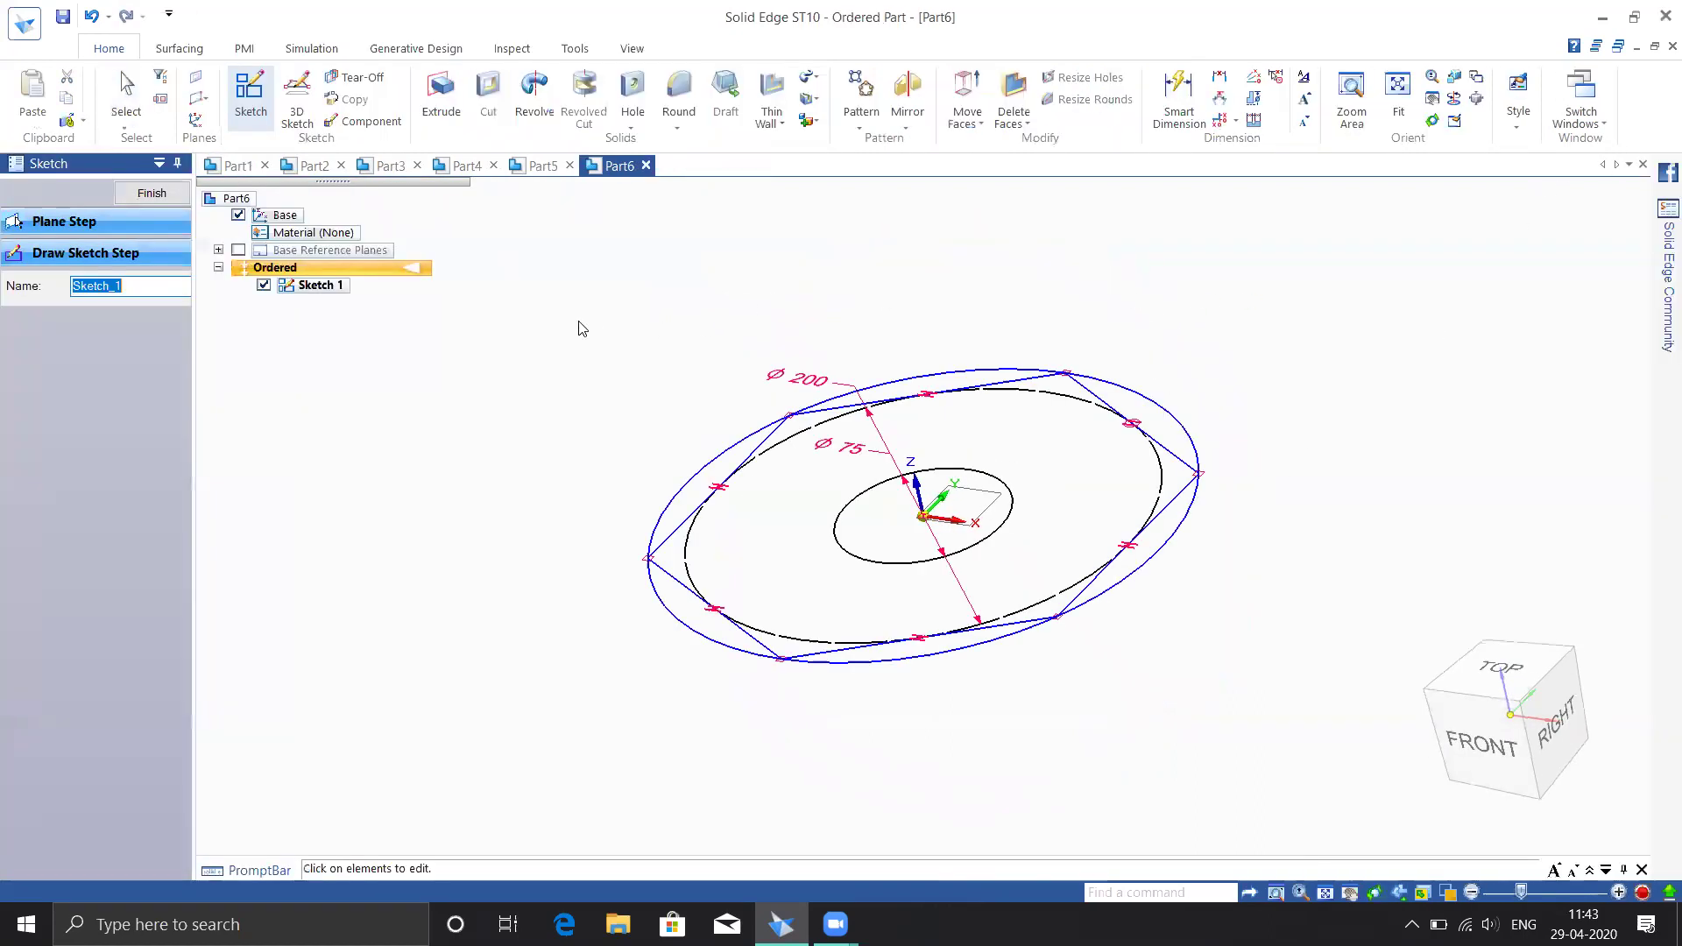
{"action": "key", "text": "Escape"}
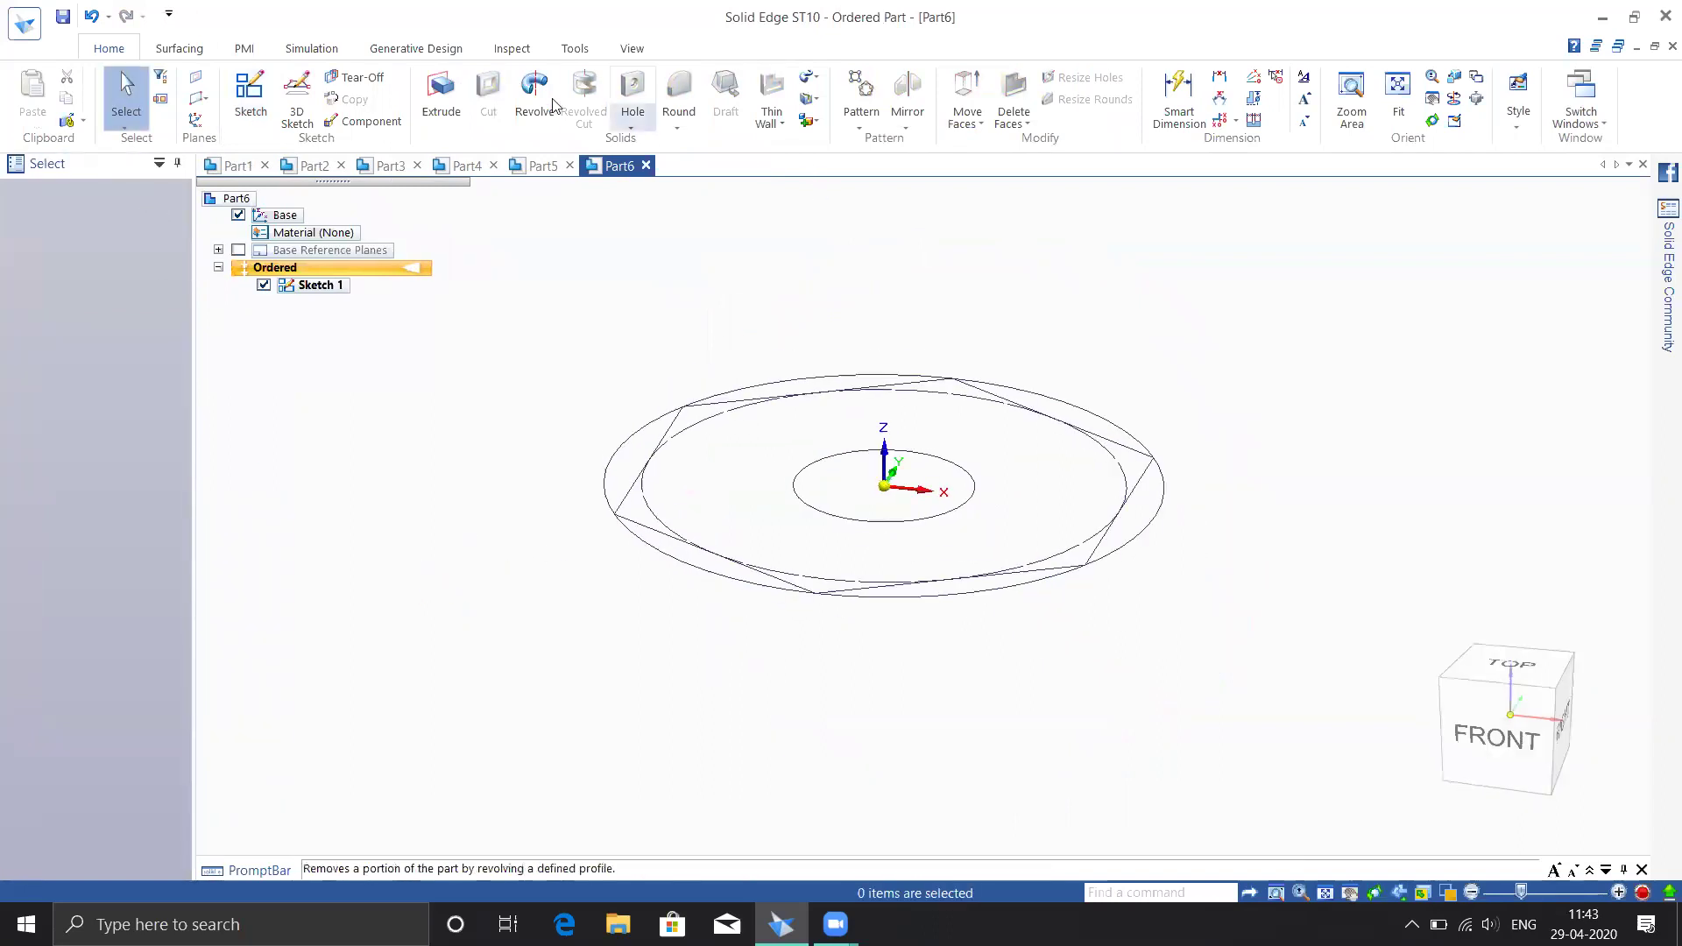
Extrude the outer and inner circles together as a ring, with a symmetric extent of 70 mm
{"action": "left_click", "coordinate": [442, 94]}
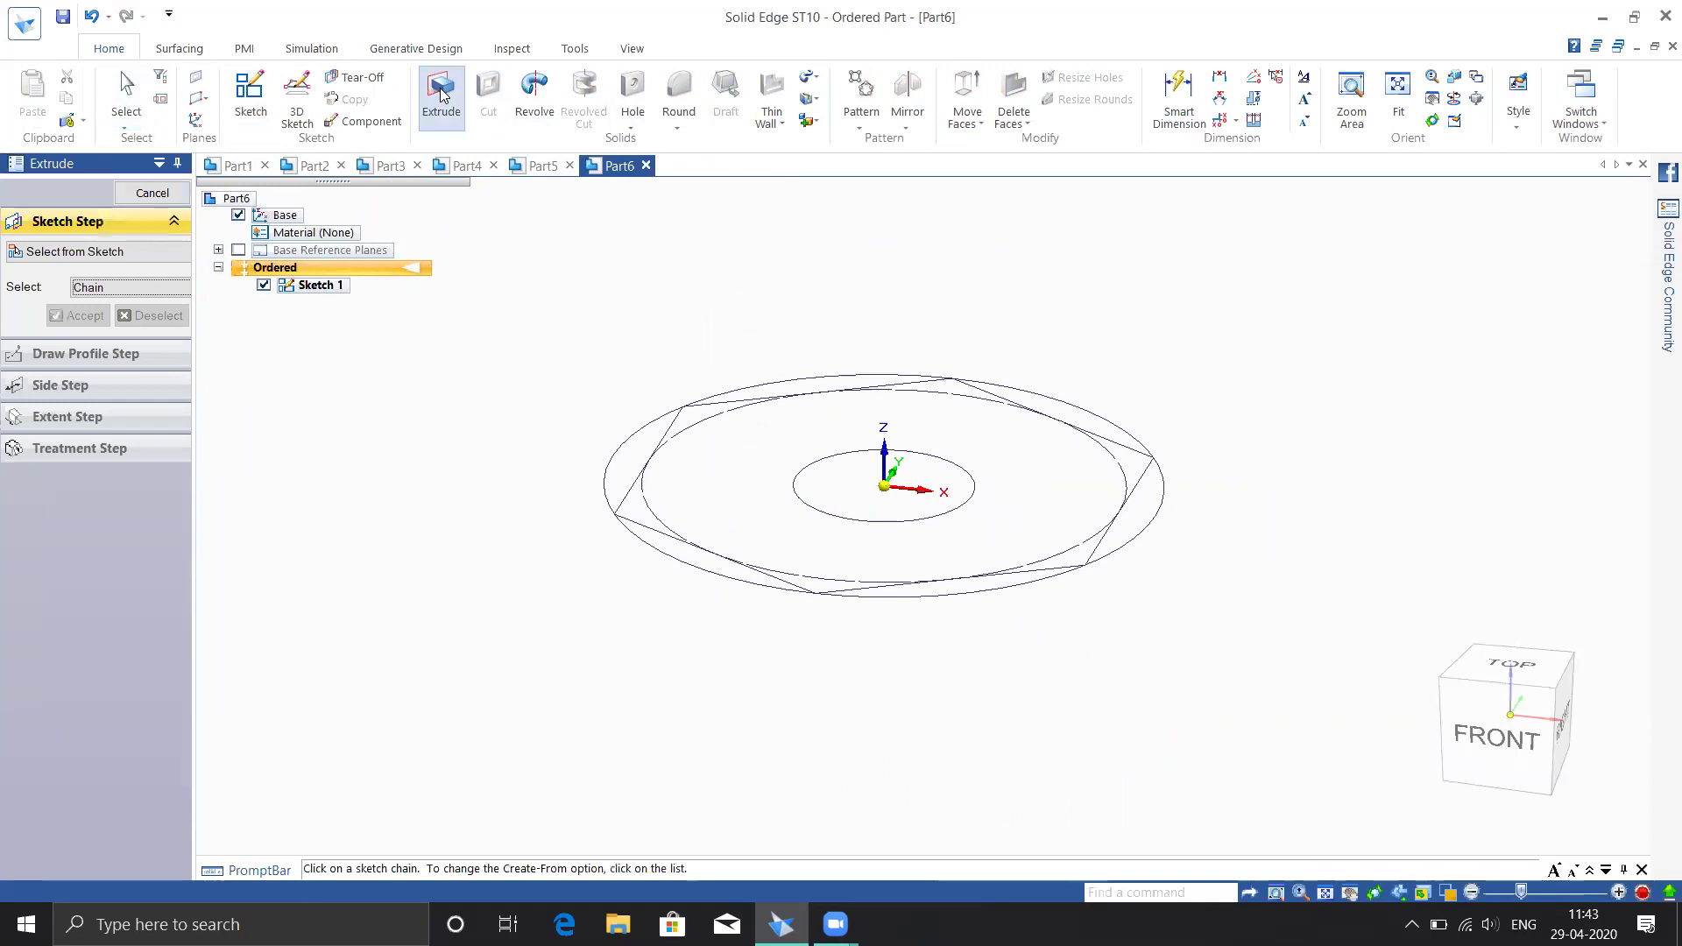
{"action": "left_click", "coordinate": [637, 437]}
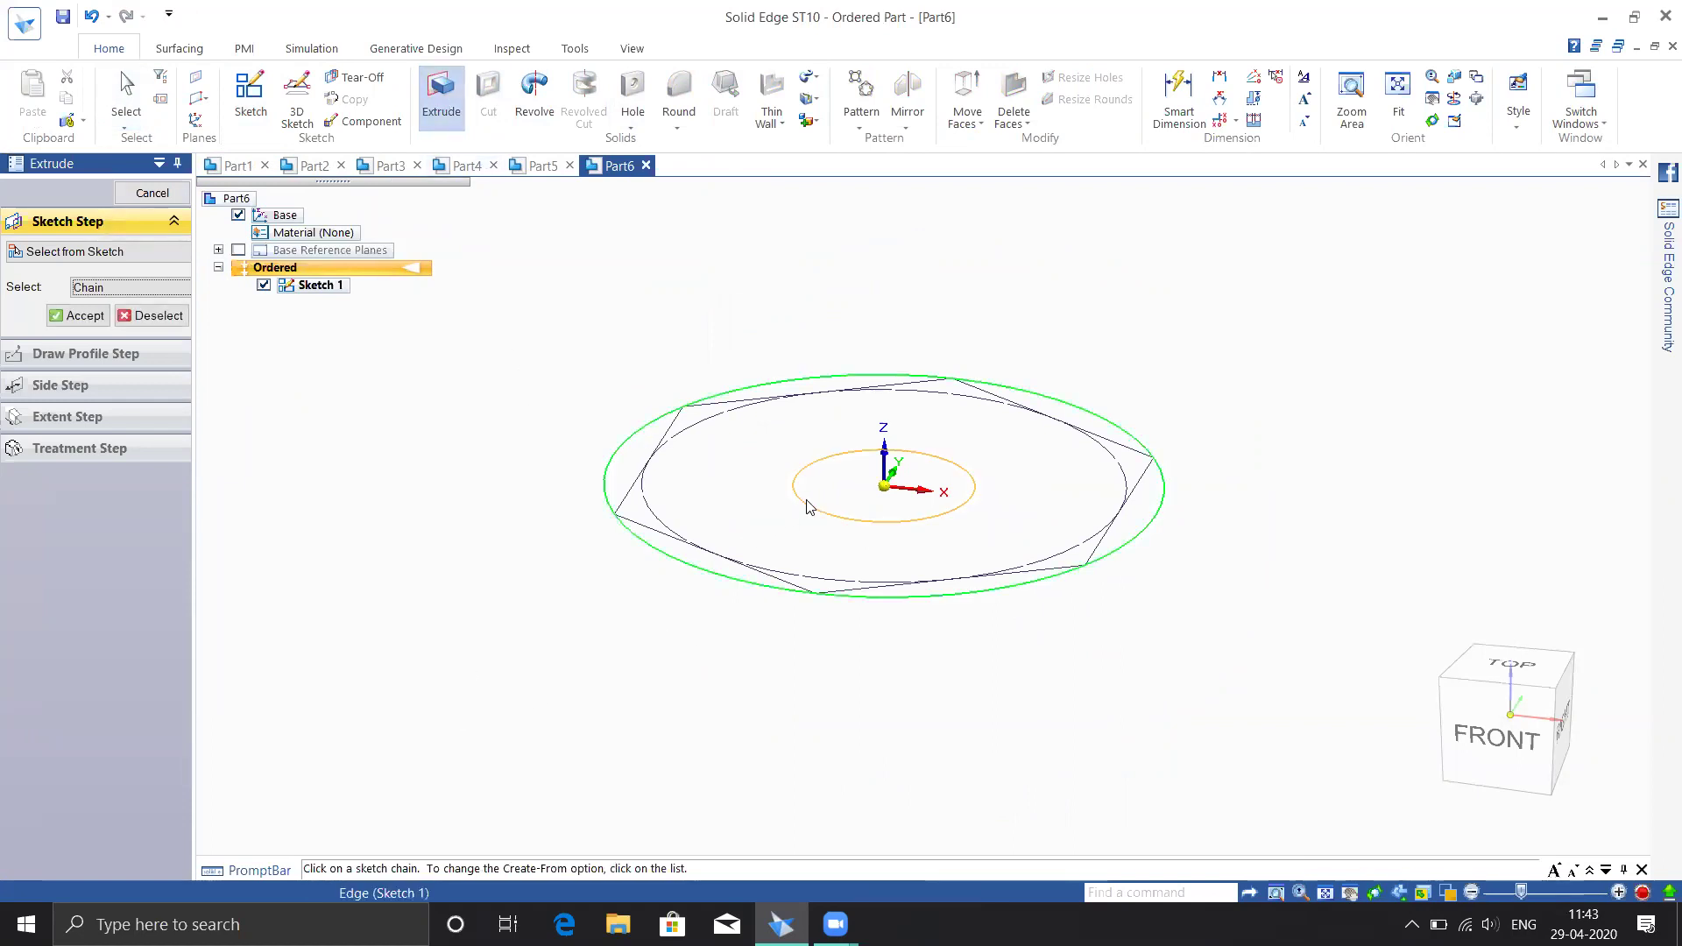
{"action": "left_click", "coordinate": [751, 751]}
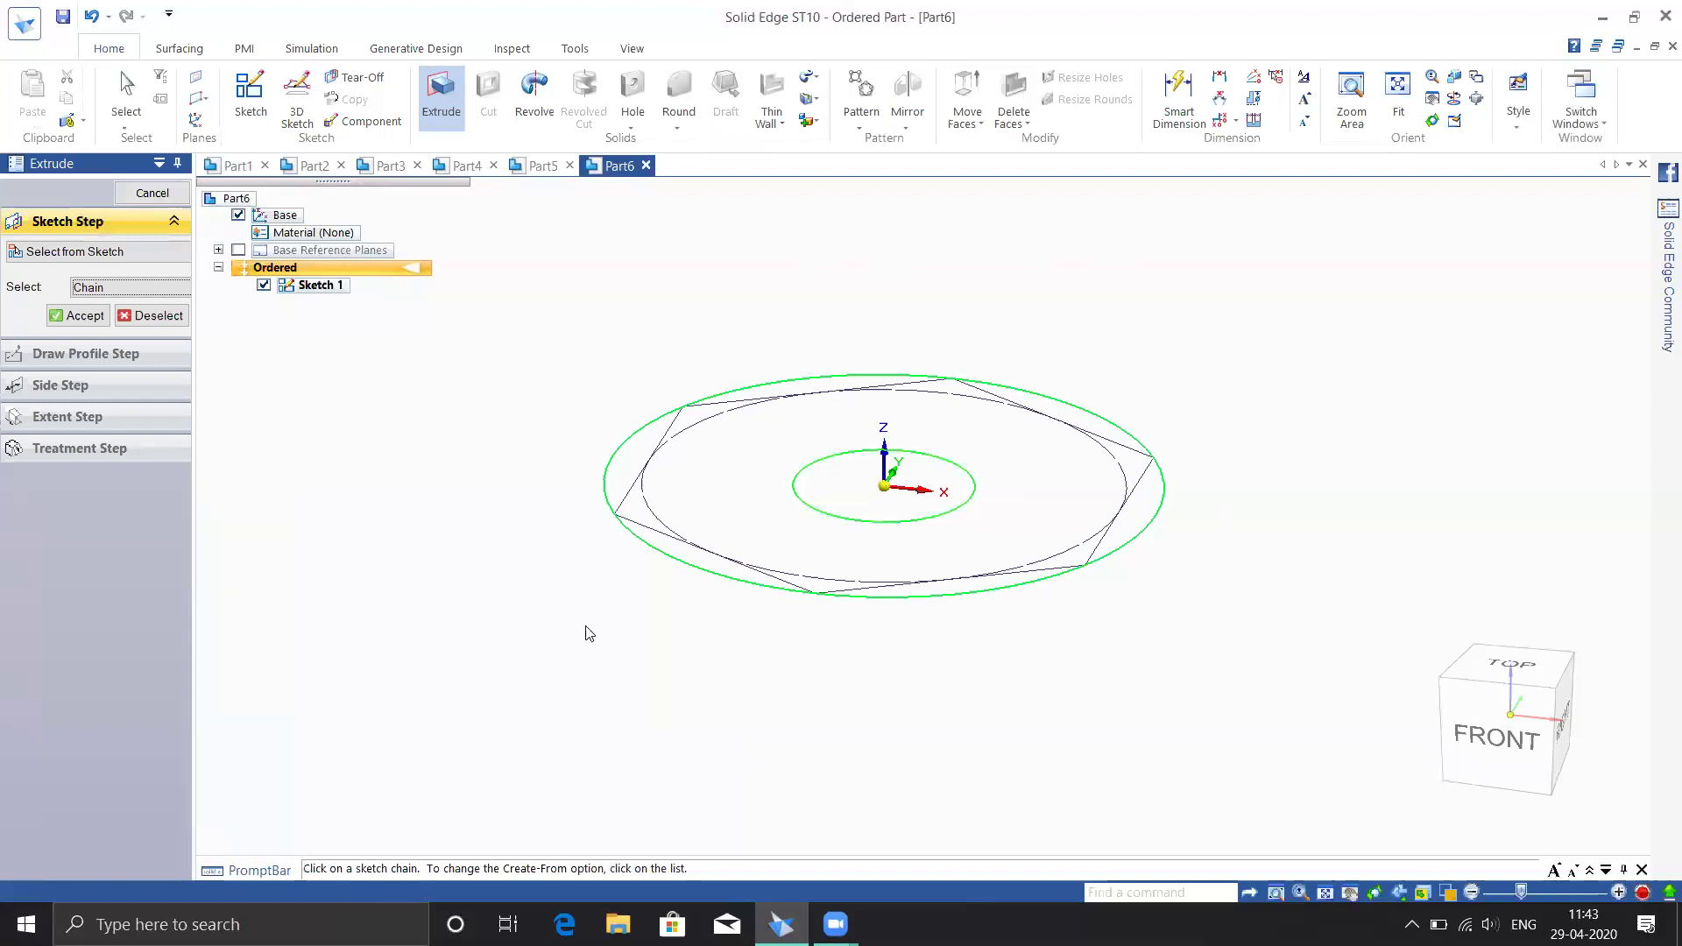
{"action": "right_click", "coordinate": [391, 488]}
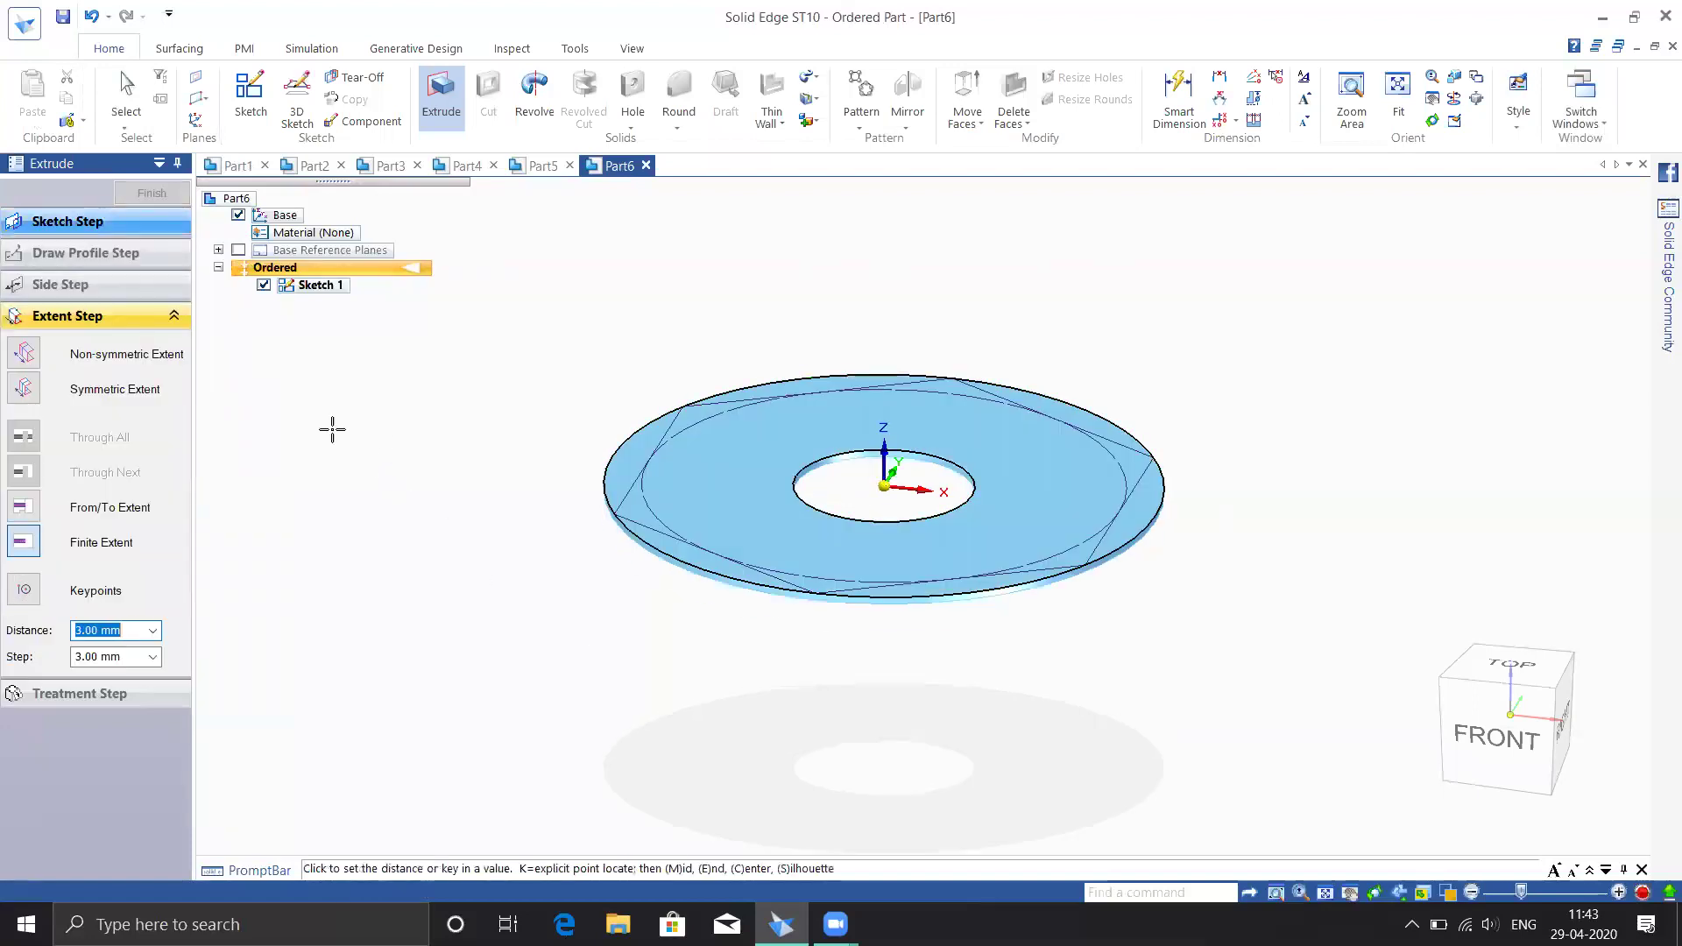
{"action": "left_click", "coordinate": [23, 387]}
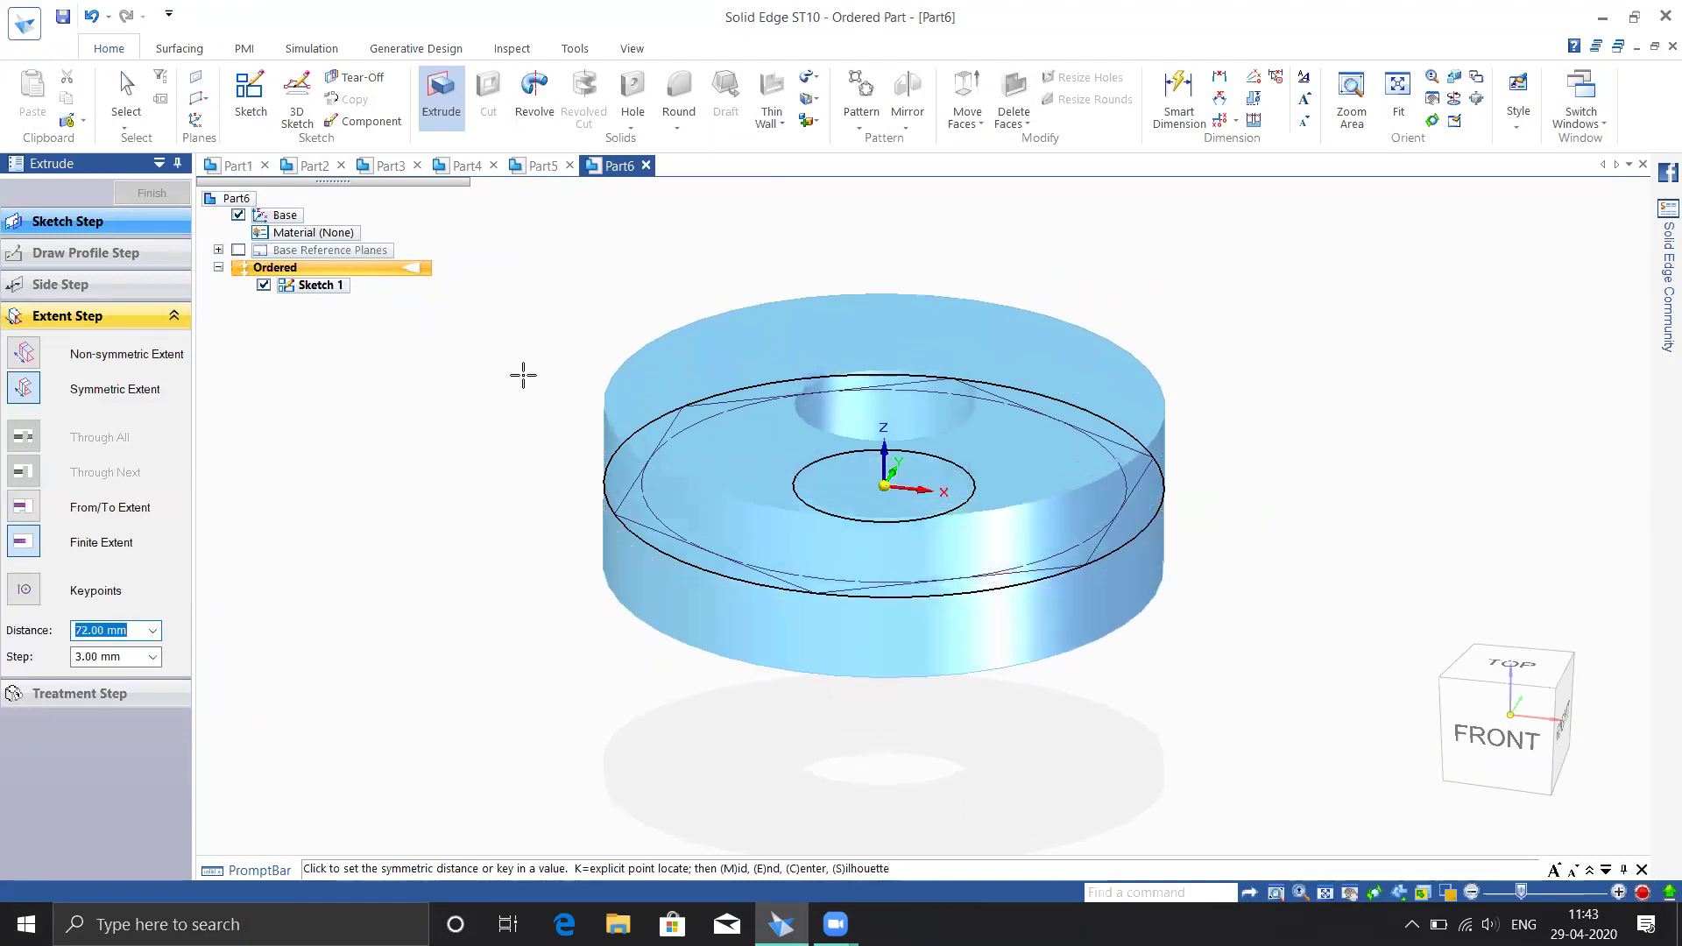
{"action": "type", "text": "70"}
{"action": "key", "text": "Return"}
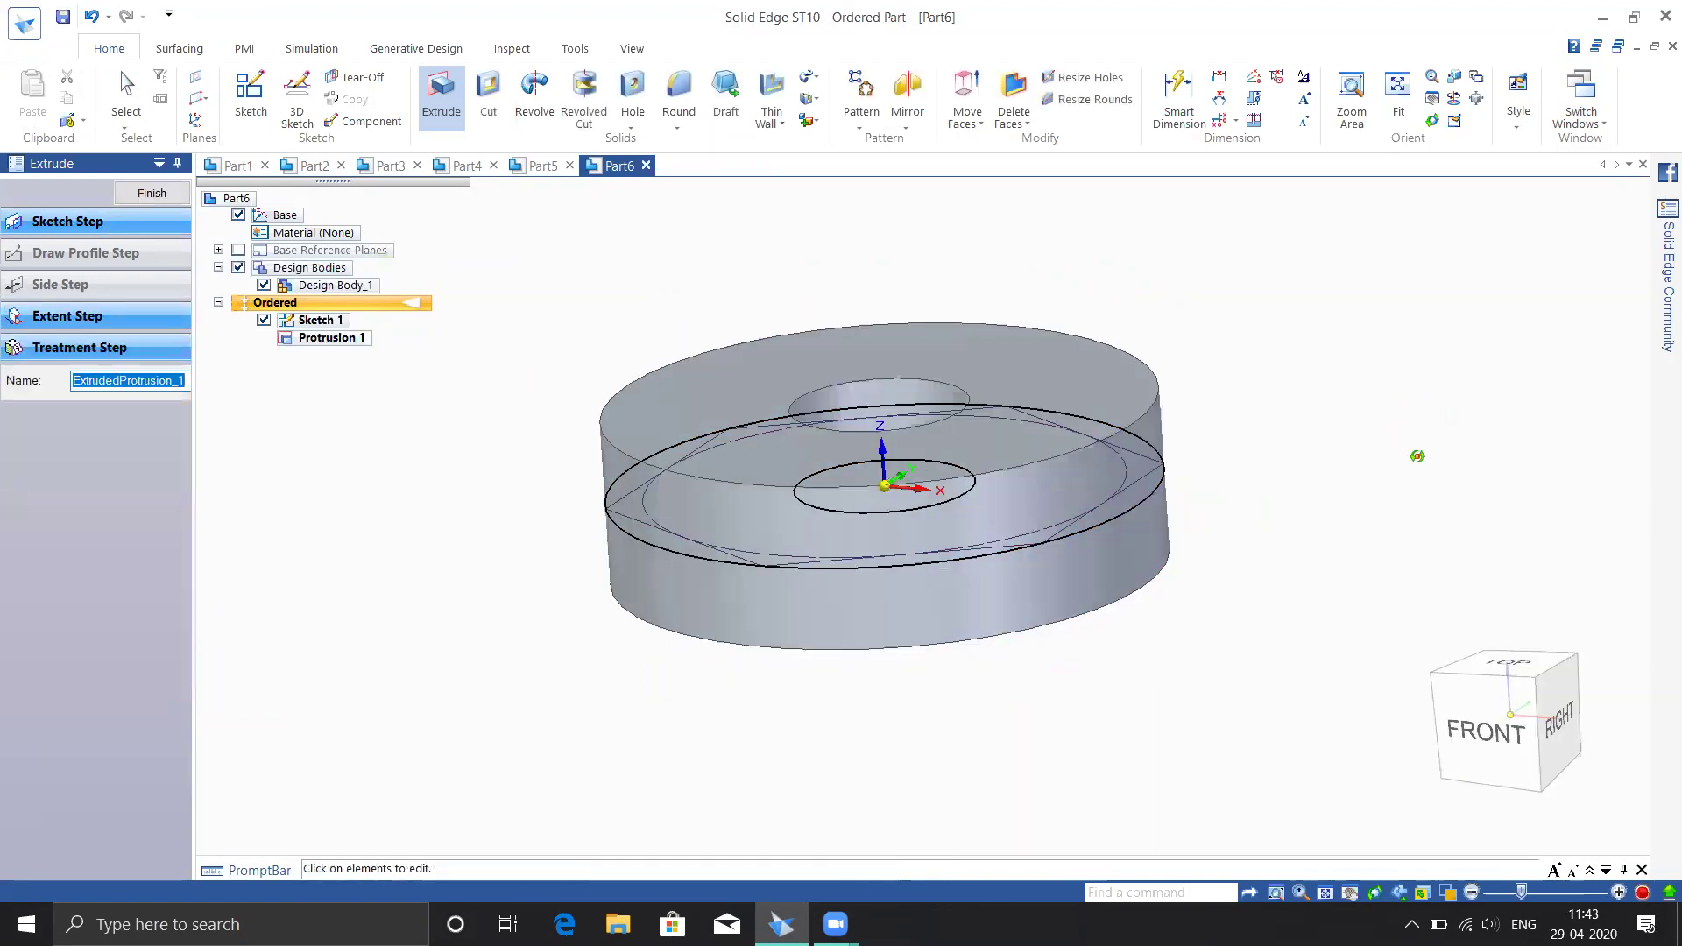
{"action": "middle_click_drag", "start_coordinate": [1416, 455], "coordinate": [1433, 514]}
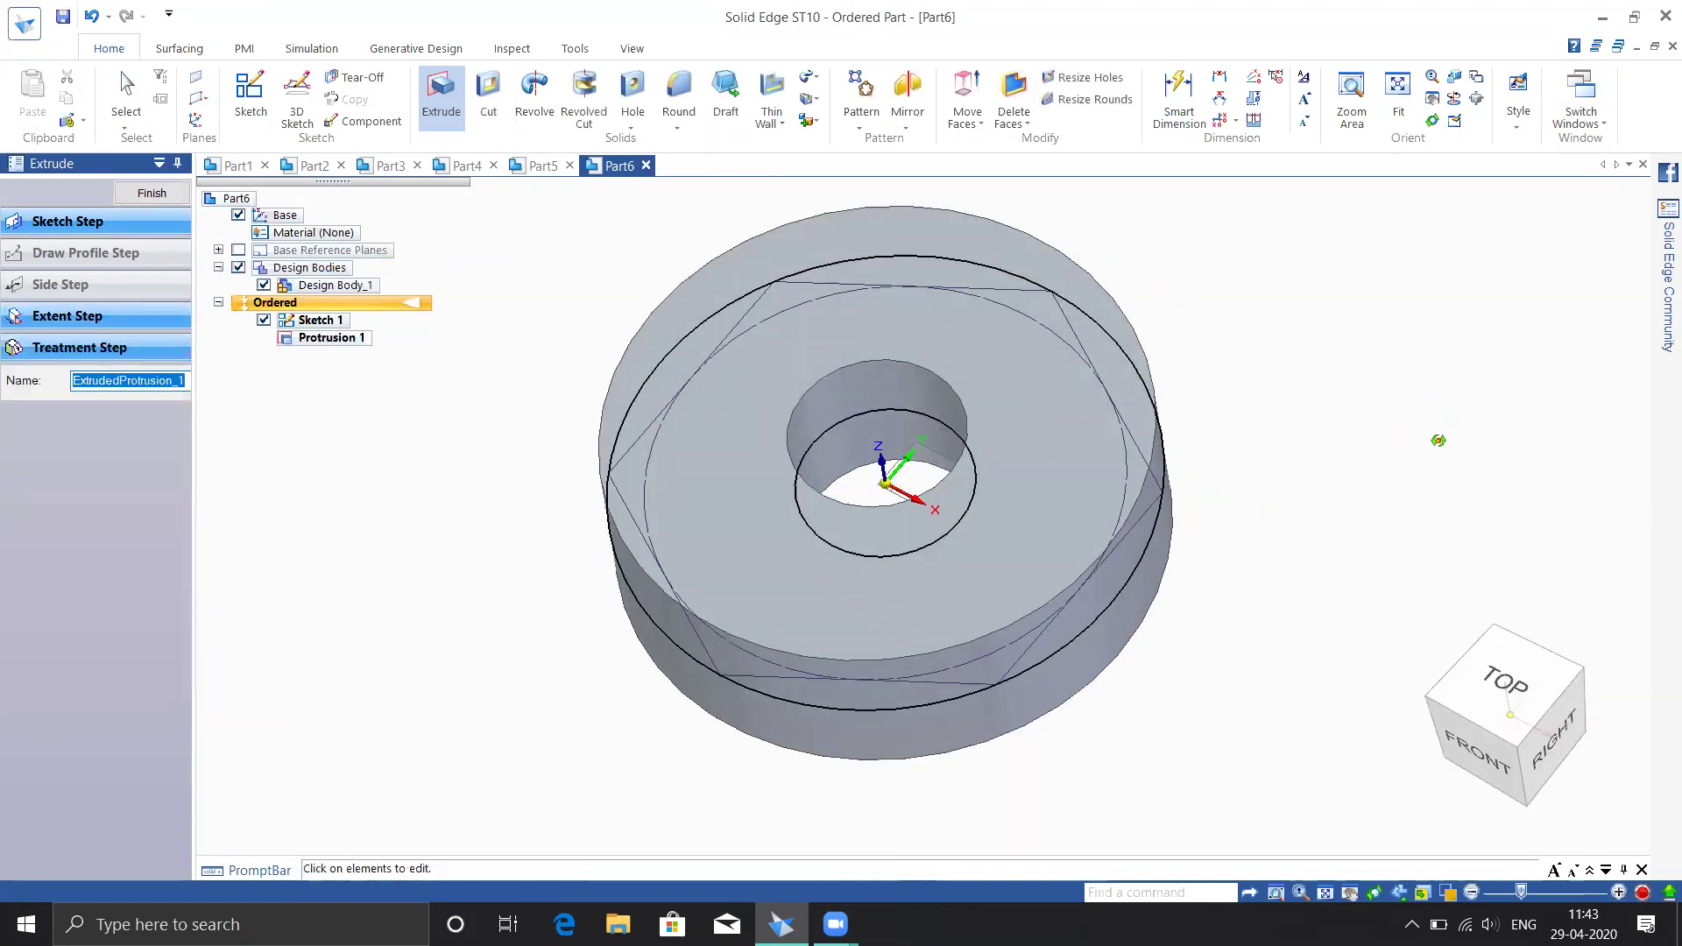
{"action": "key", "text": "ctrl+i"}
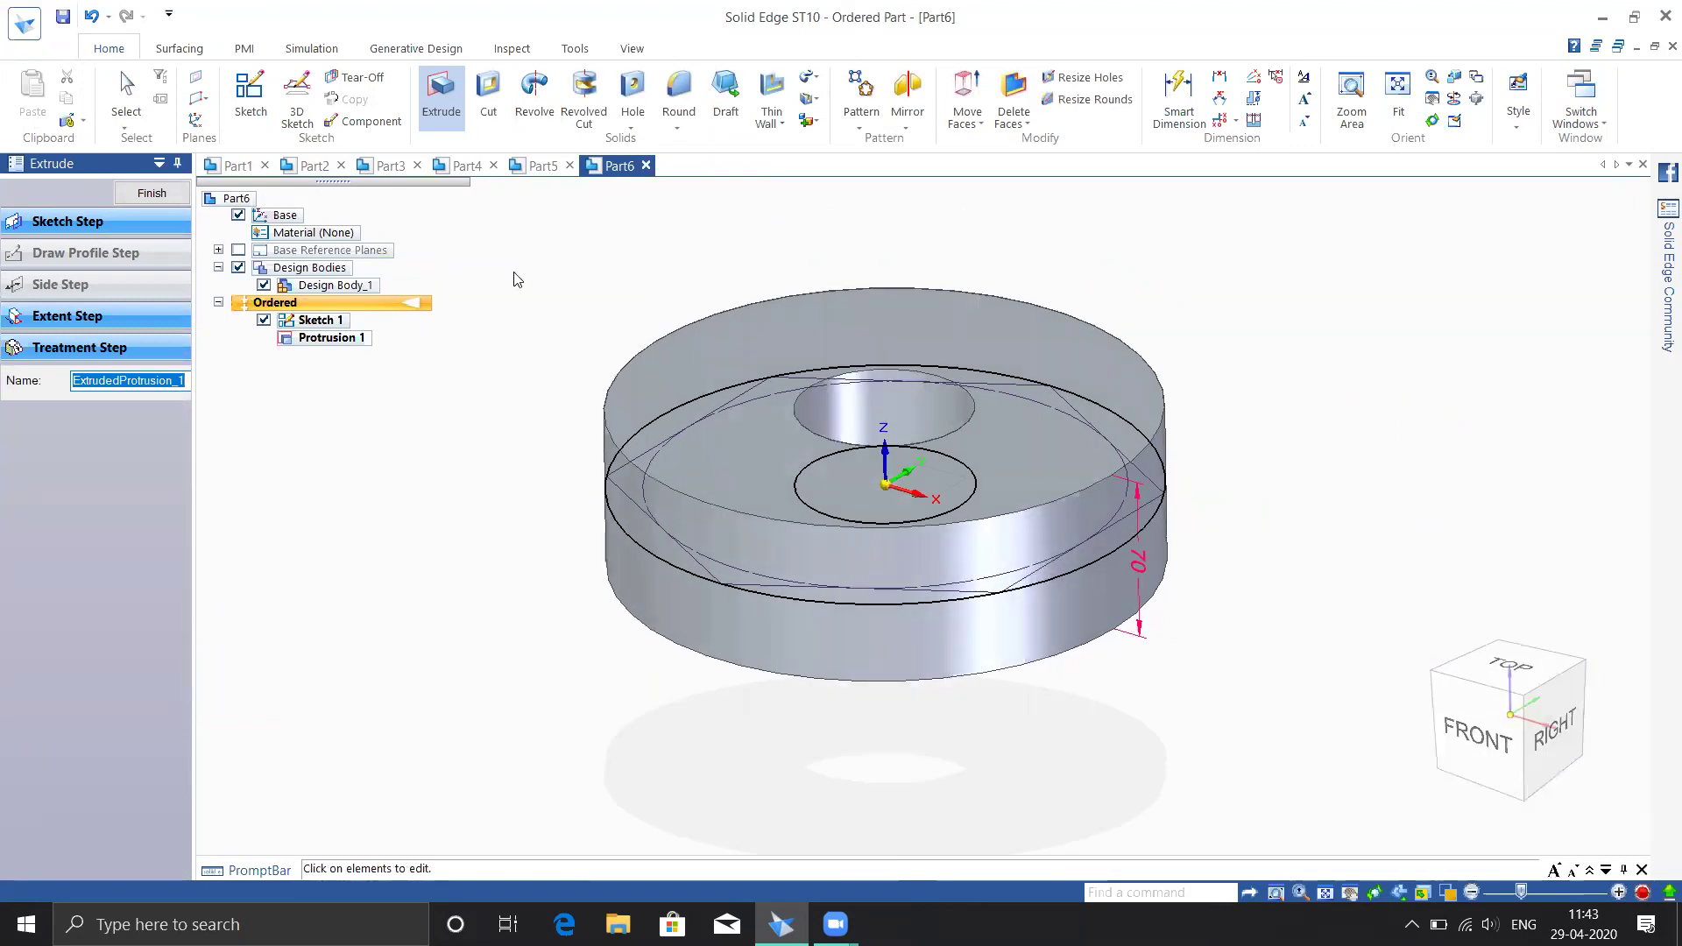
Add a new part body named Design Body_2 to the model
{"action": "left_click", "coordinate": [808, 121]}
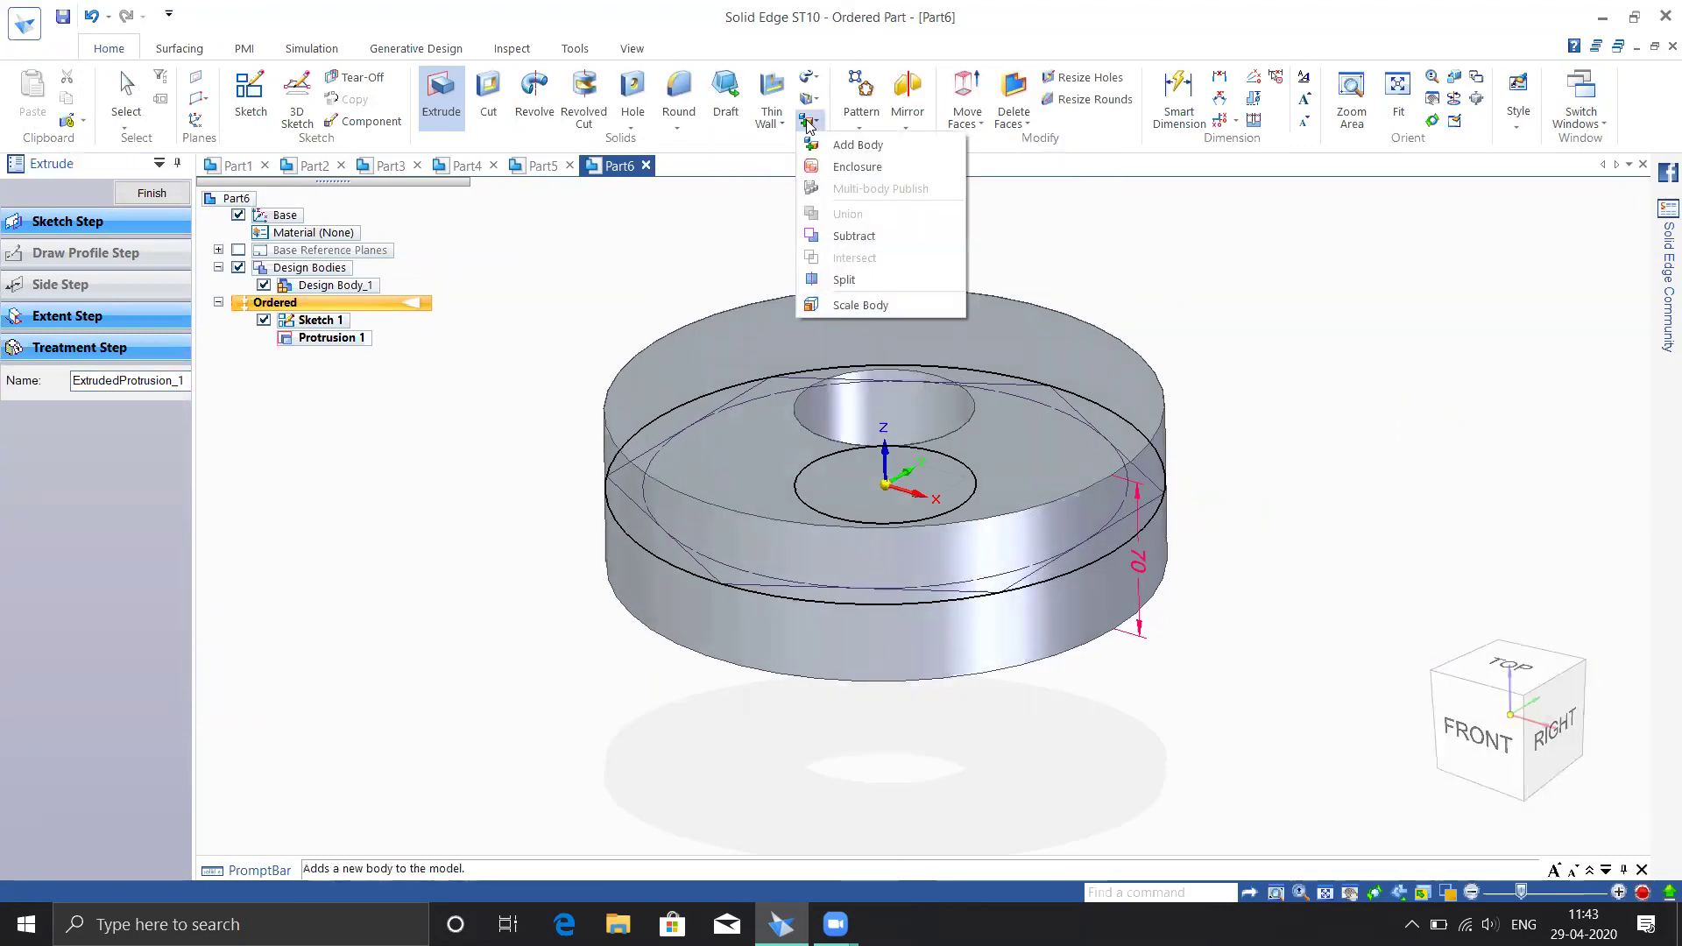
{"action": "left_click", "coordinate": [819, 145]}
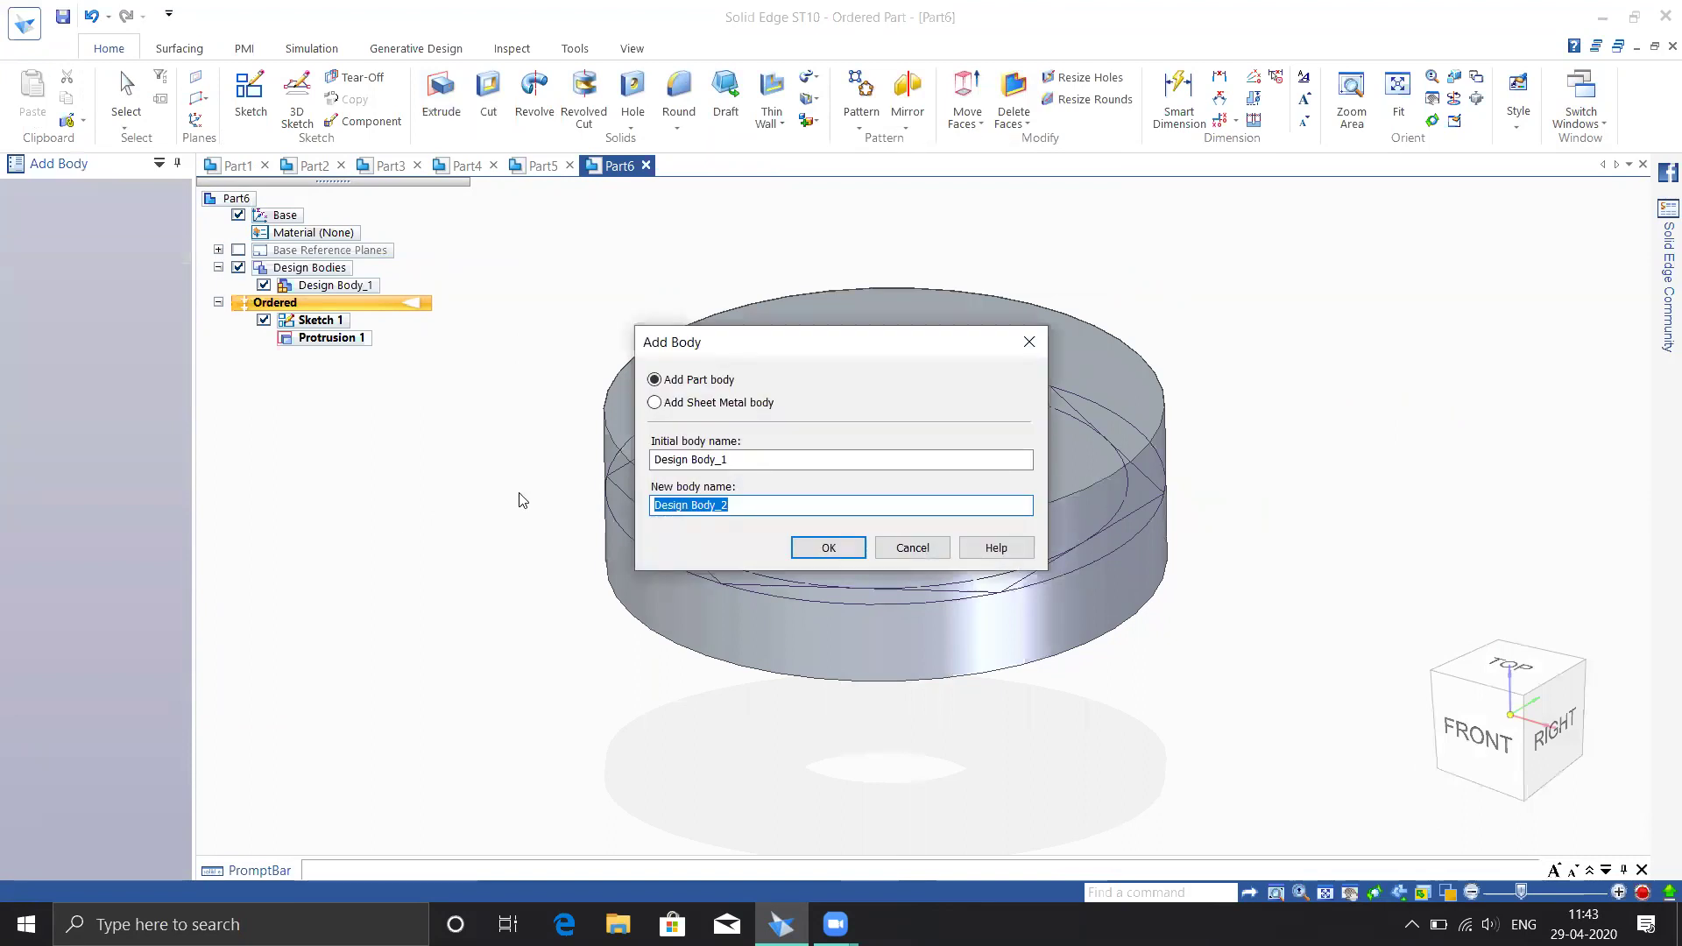
{"action": "left_click", "coordinate": [828, 548]}
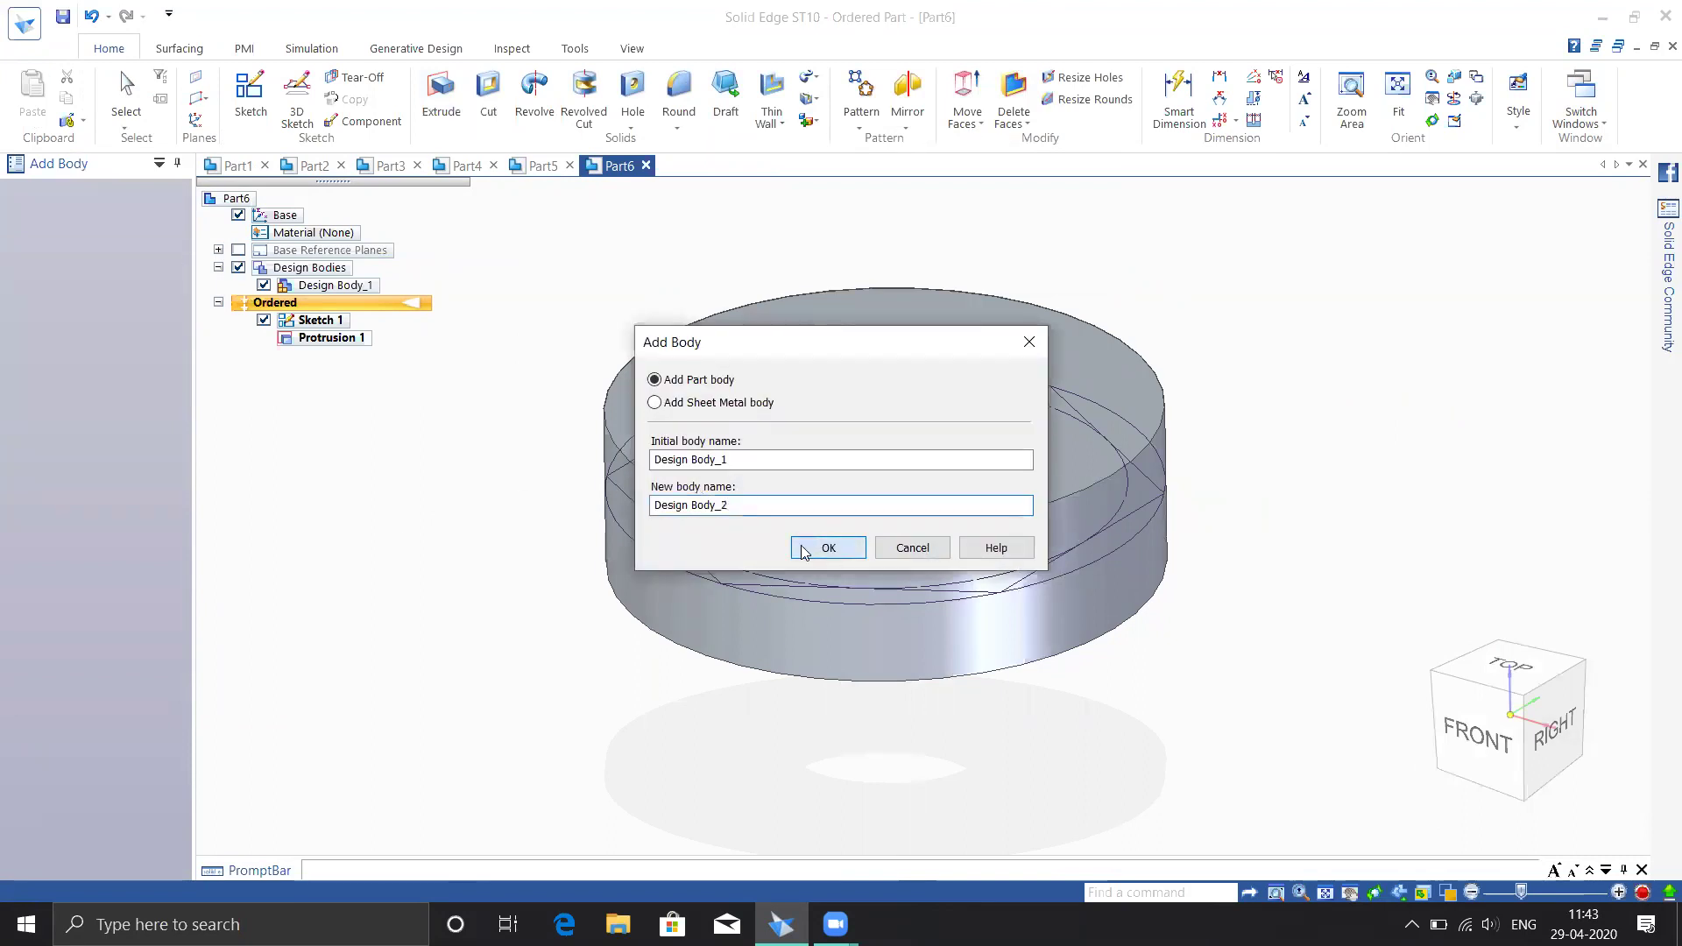
Extrude the hexagon chain as the second body, with a symmetric extent of 70 mm
{"action": "left_click", "coordinate": [443, 95]}
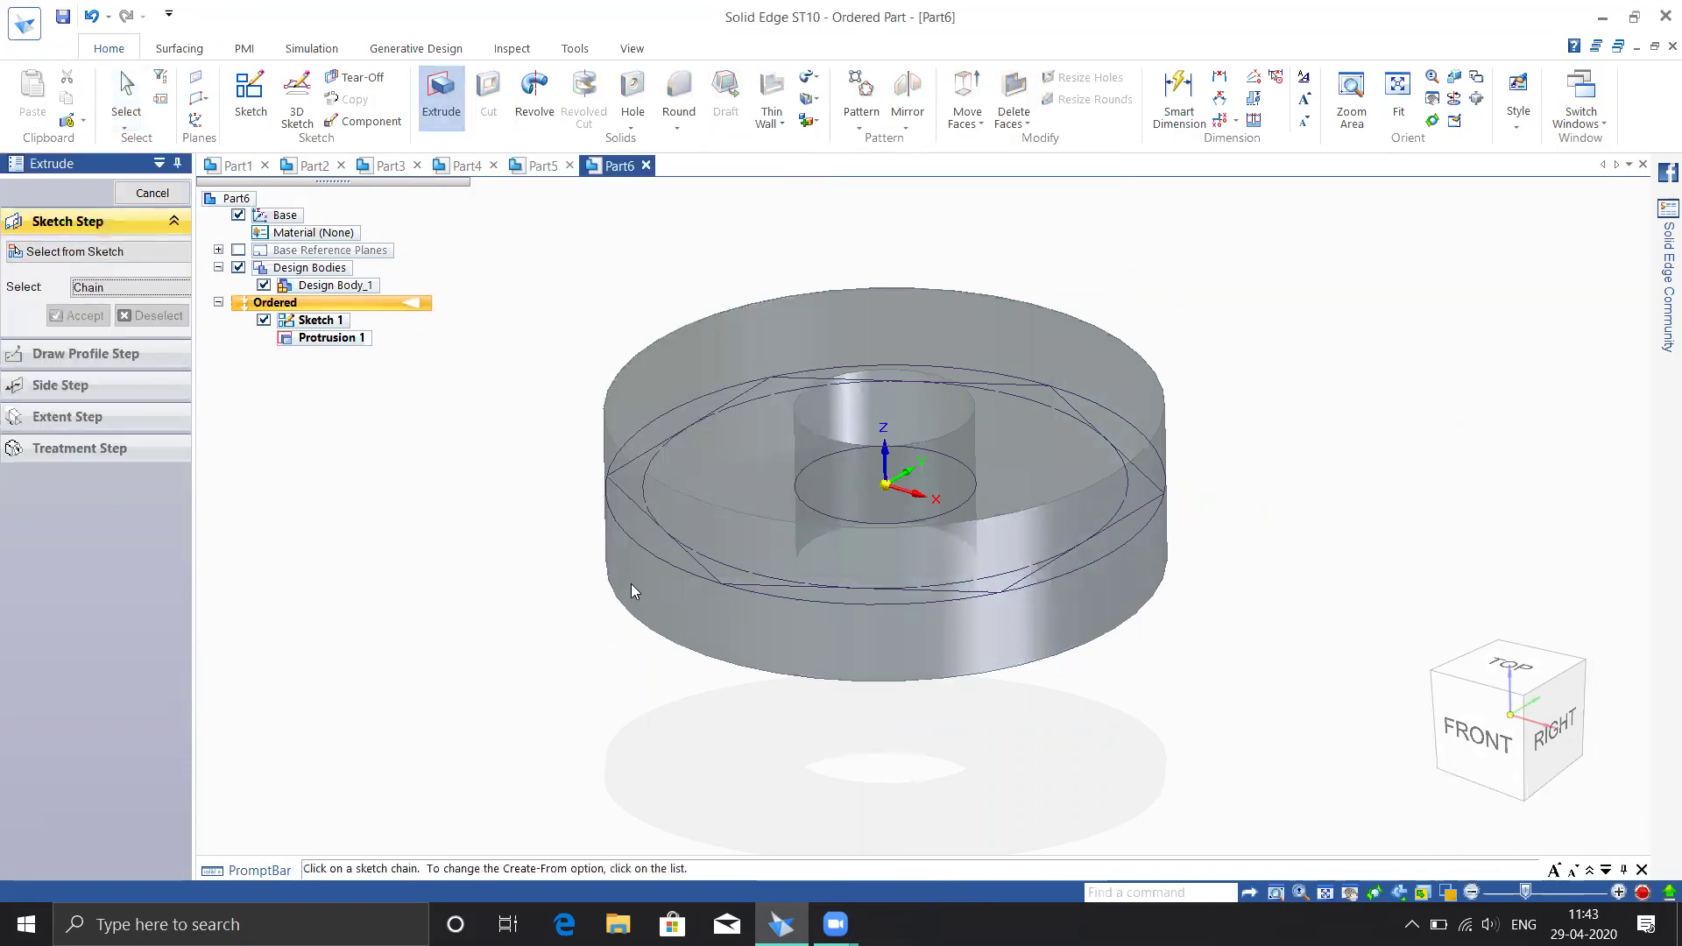
{"action": "left_click", "coordinate": [697, 560]}
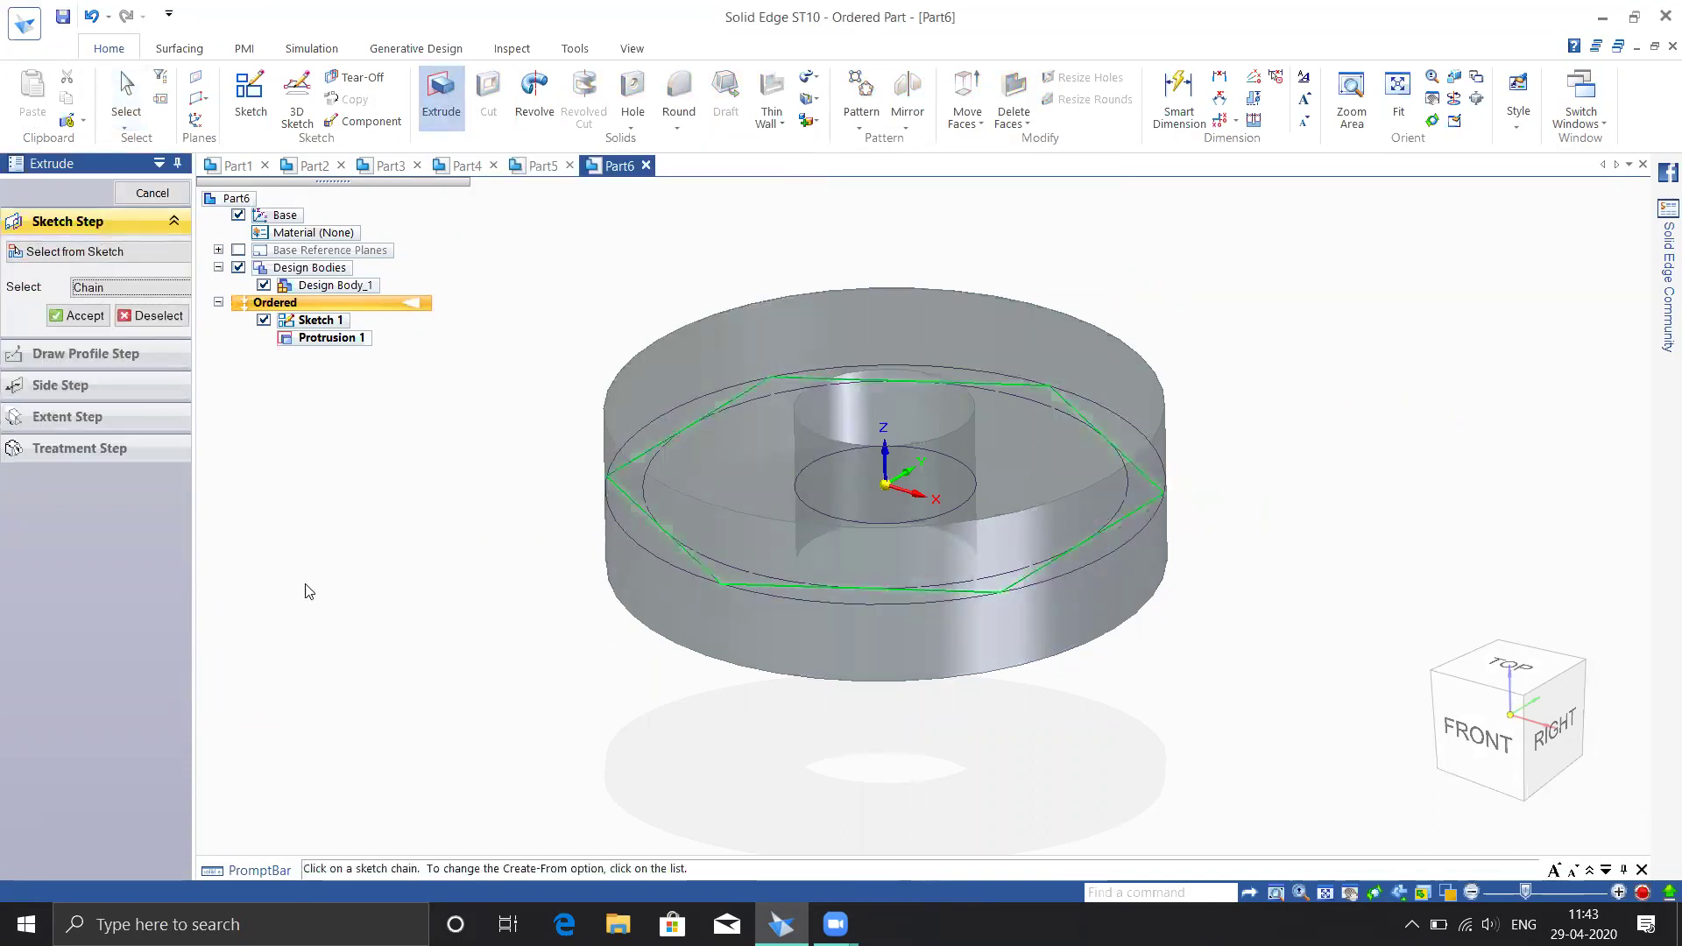
{"action": "right_click", "coordinate": [355, 551]}
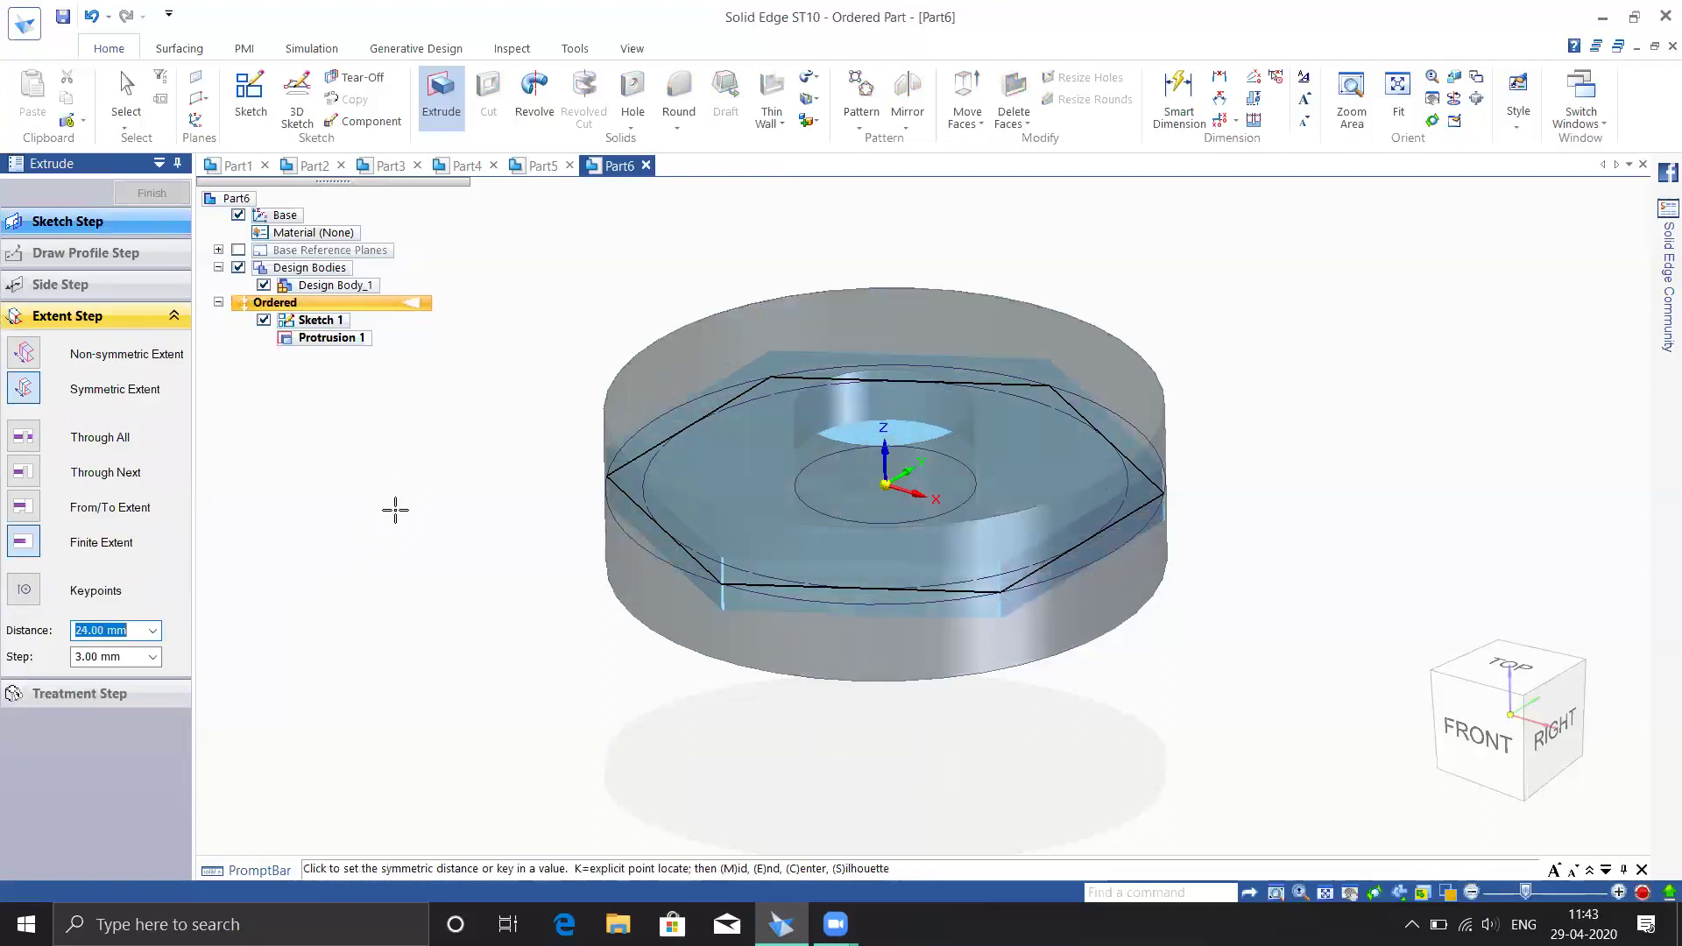
{"action": "type", "text": "12"}
{"action": "key", "text": "Return"}
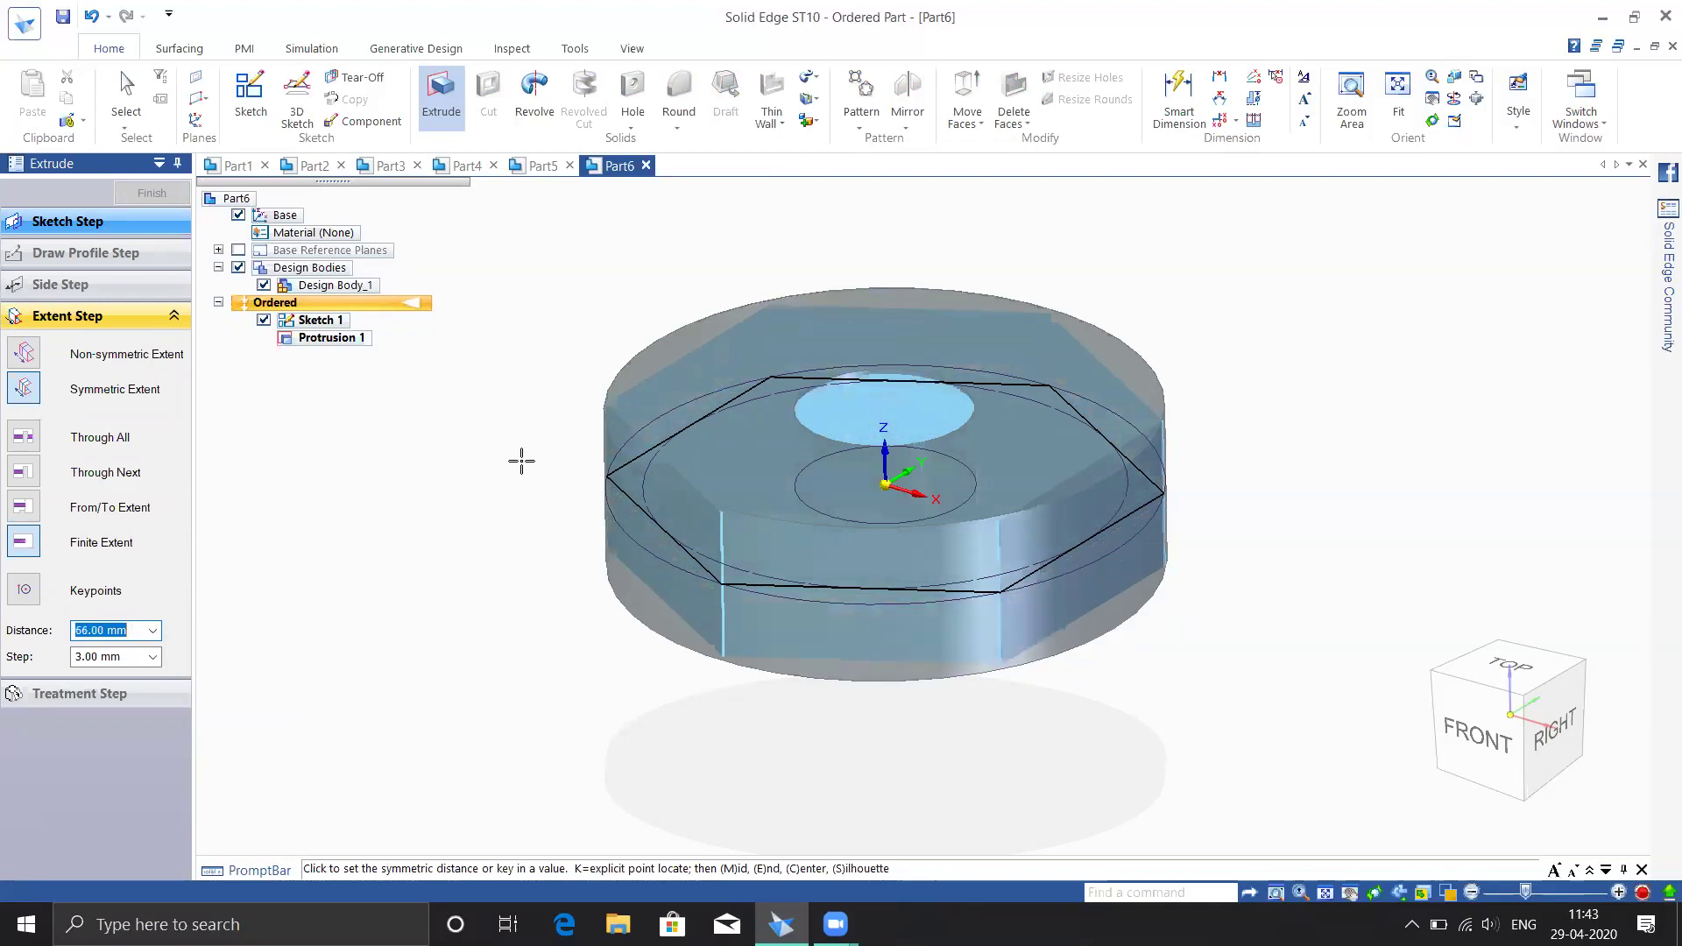
{"action": "type", "text": "20"}
{"action": "key", "text": "Return"}
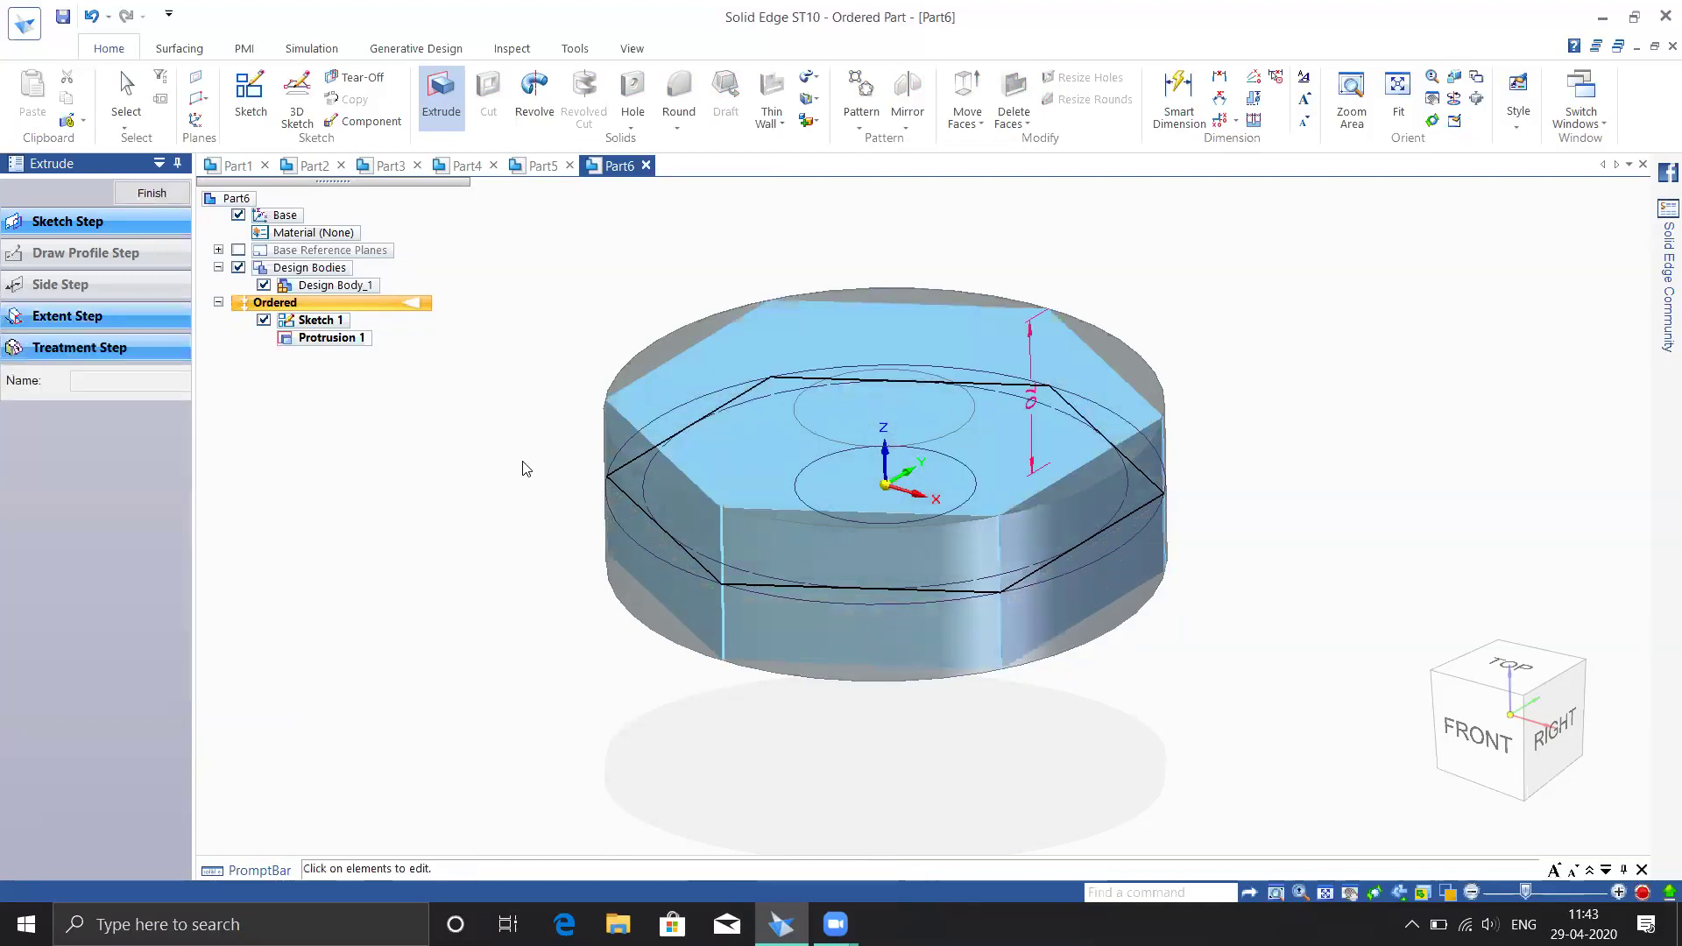
{"action": "middle_click_drag", "start_coordinate": [394, 590], "coordinate": [464, 576]}
{"action": "middle_click_drag", "start_coordinate": [1168, 483], "coordinate": [1161, 464]}
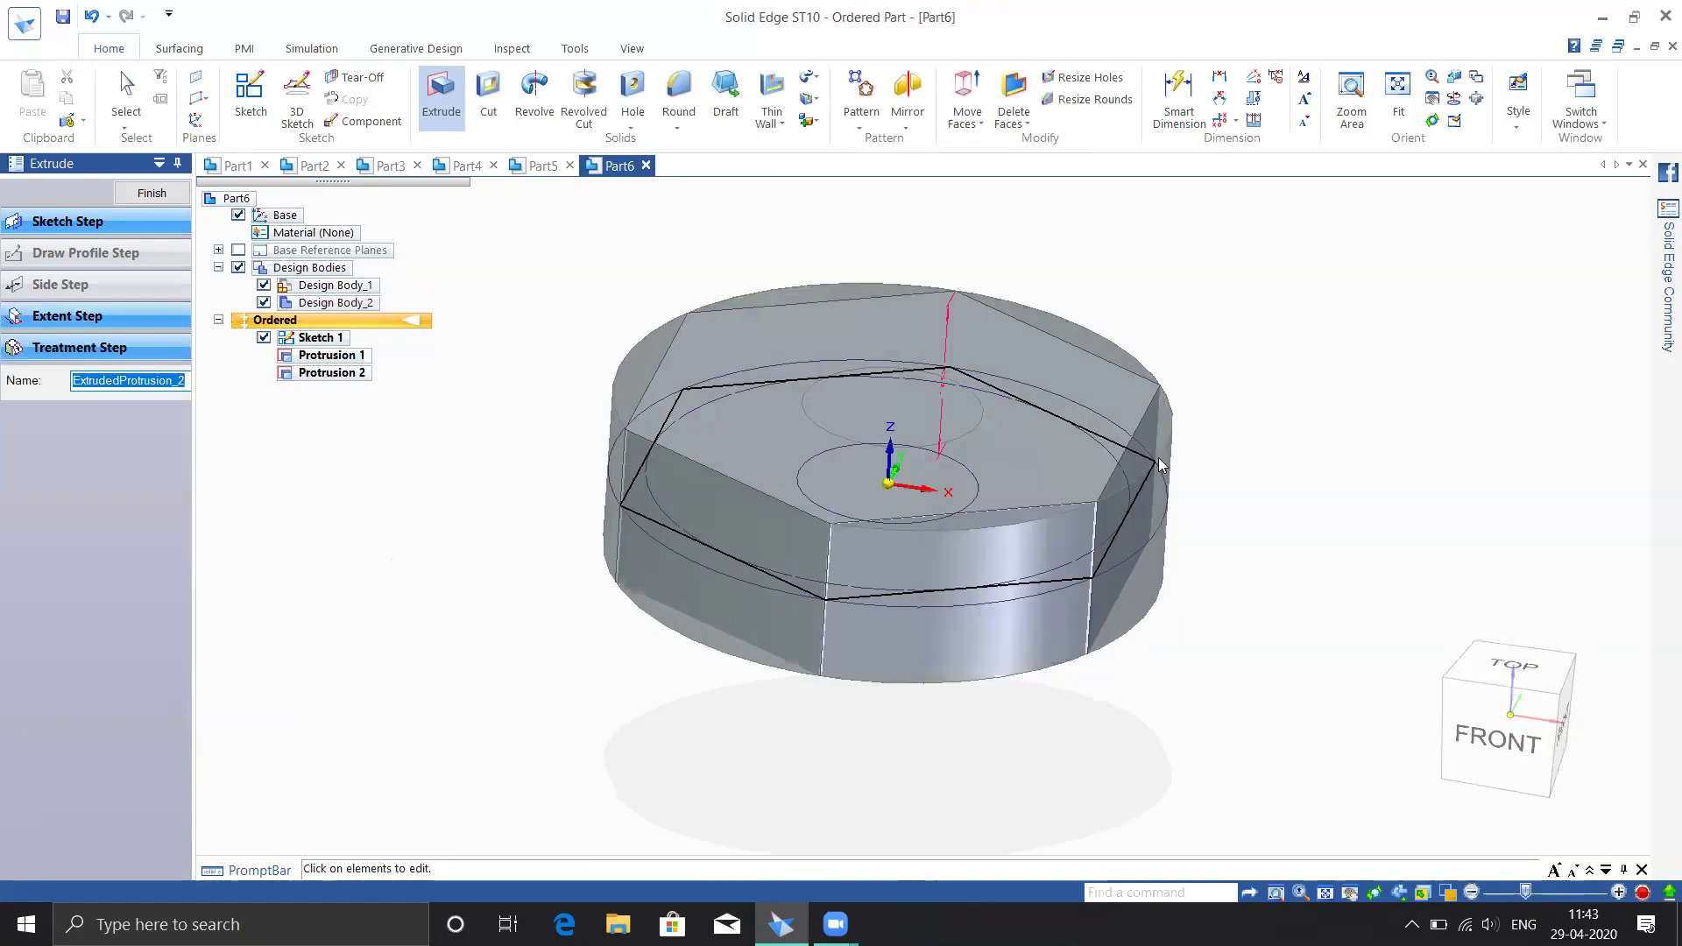
{"action": "left_click", "coordinate": [149, 194]}
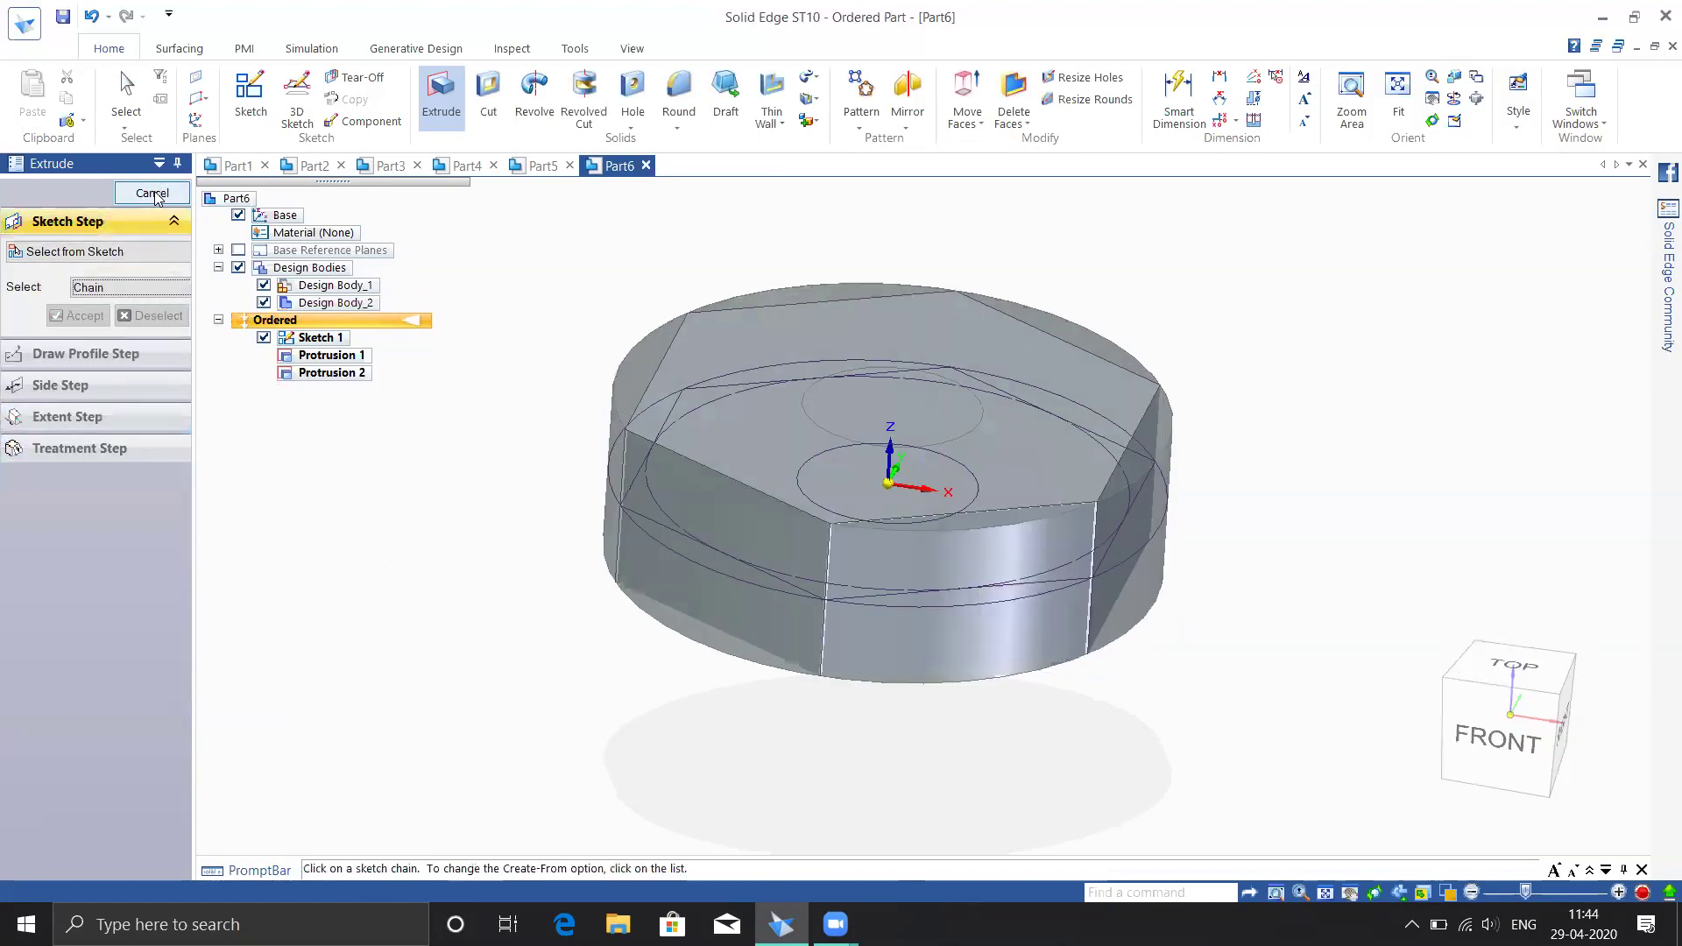
{"action": "key", "text": "Escape"}
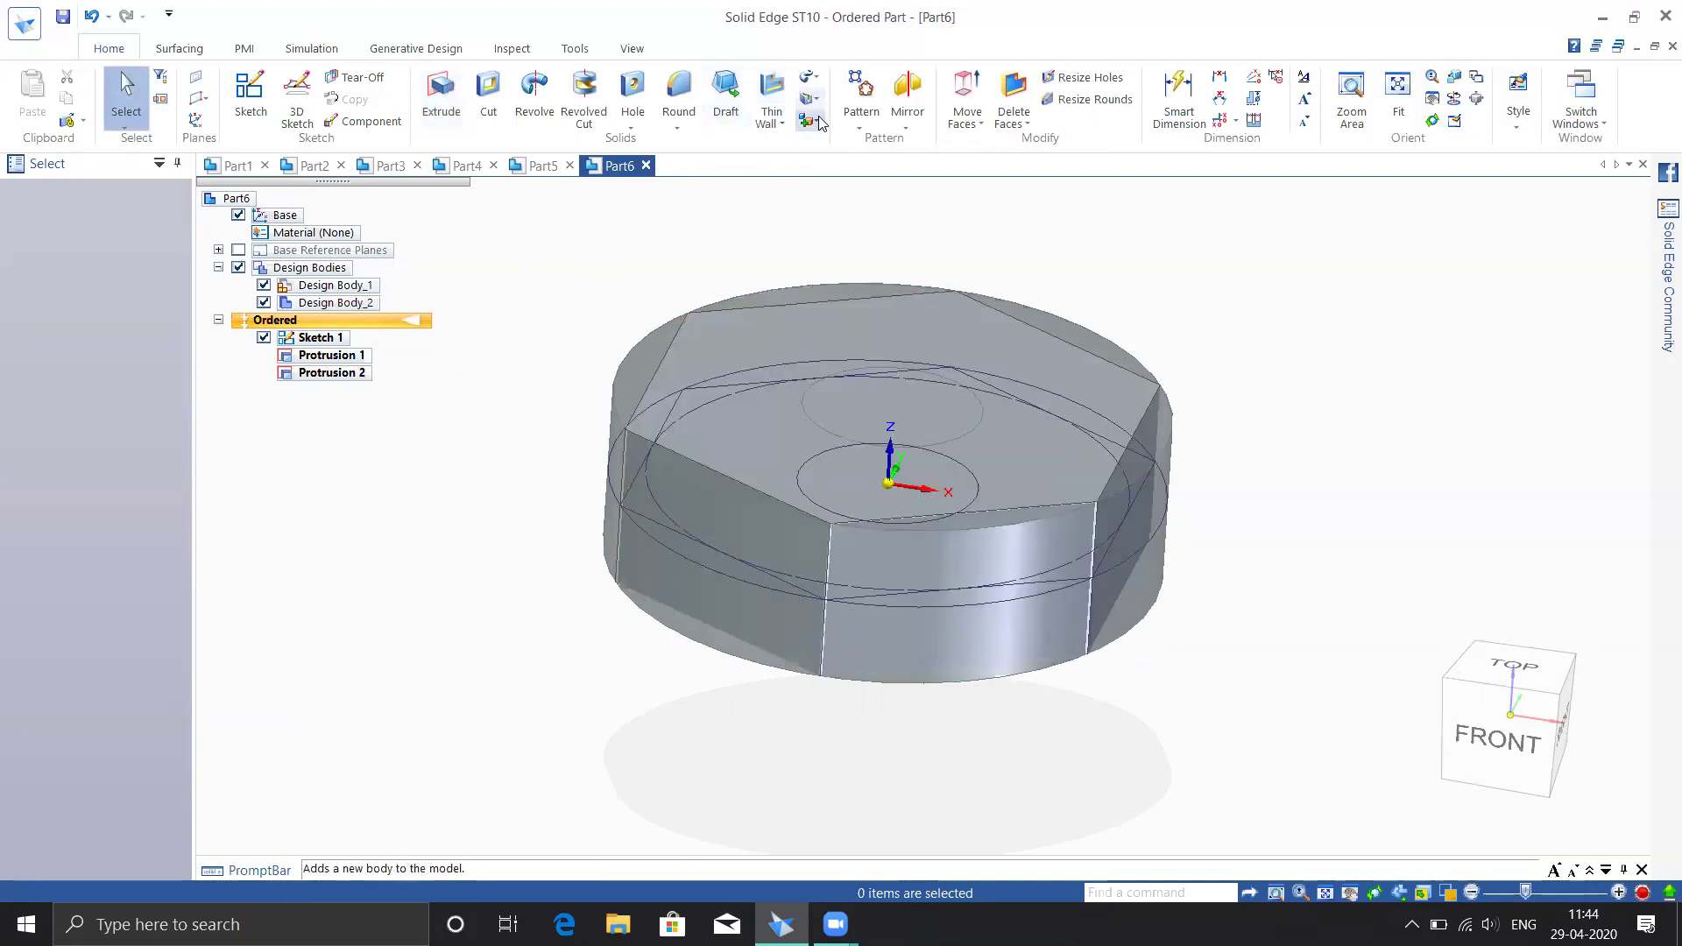
Begin a Round on the upper outer circular edge of the ring body with a radius of 35 mm
{"action": "left_click", "coordinate": [674, 112]}
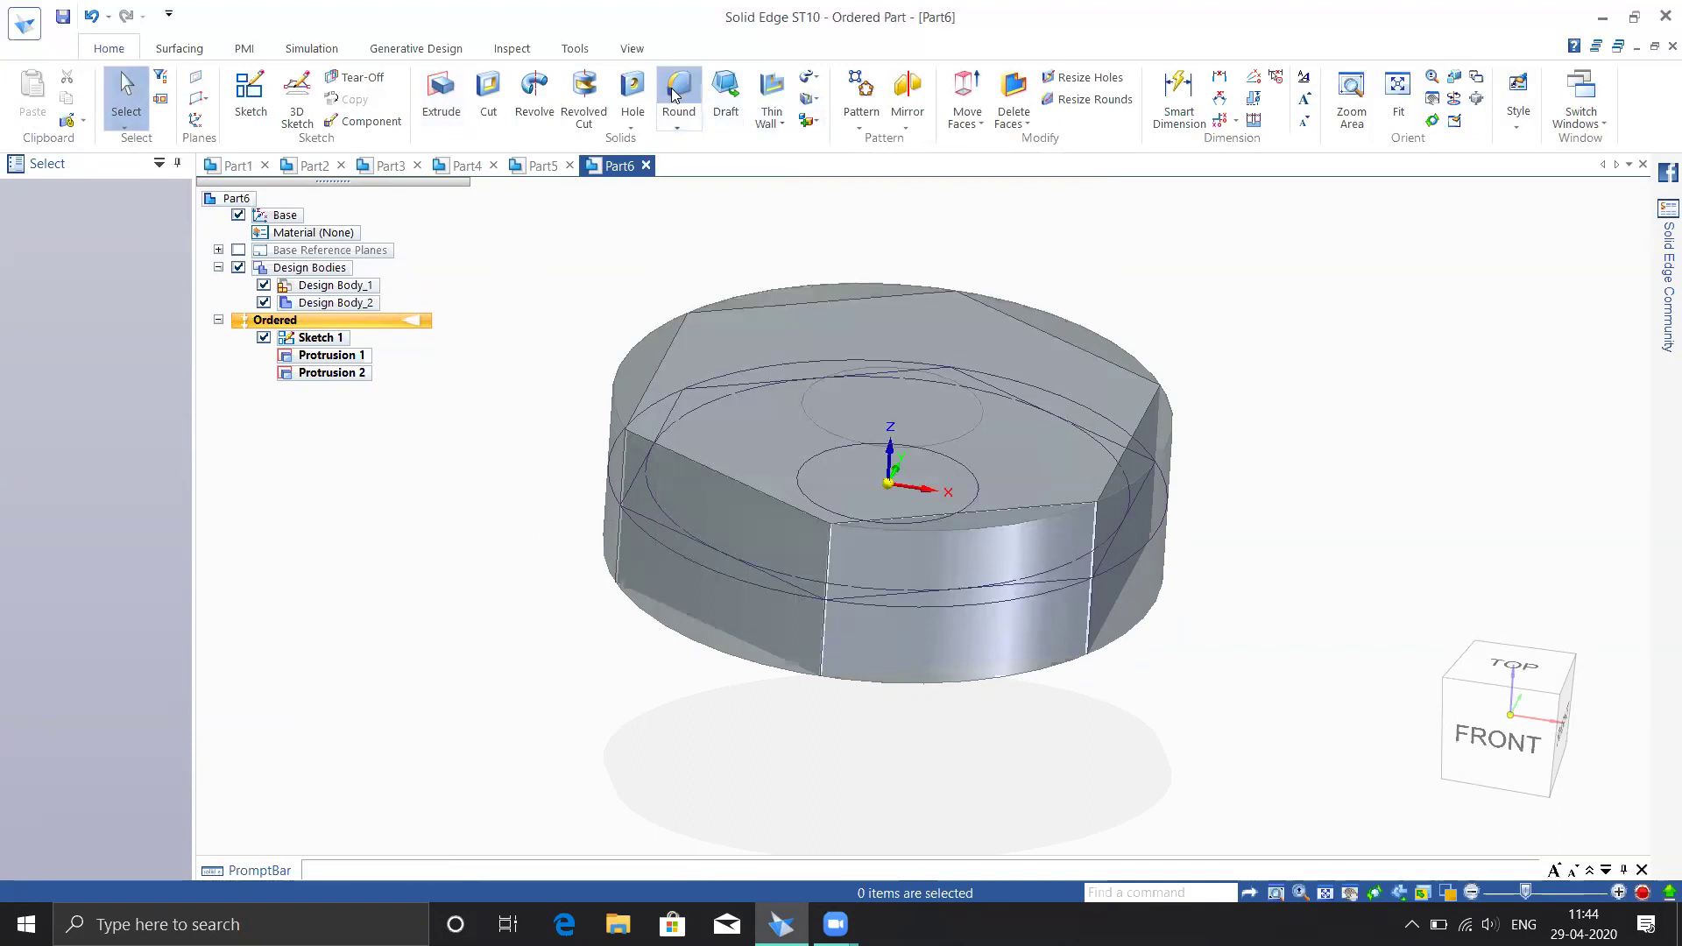
{"action": "left_click", "coordinate": [627, 366]}
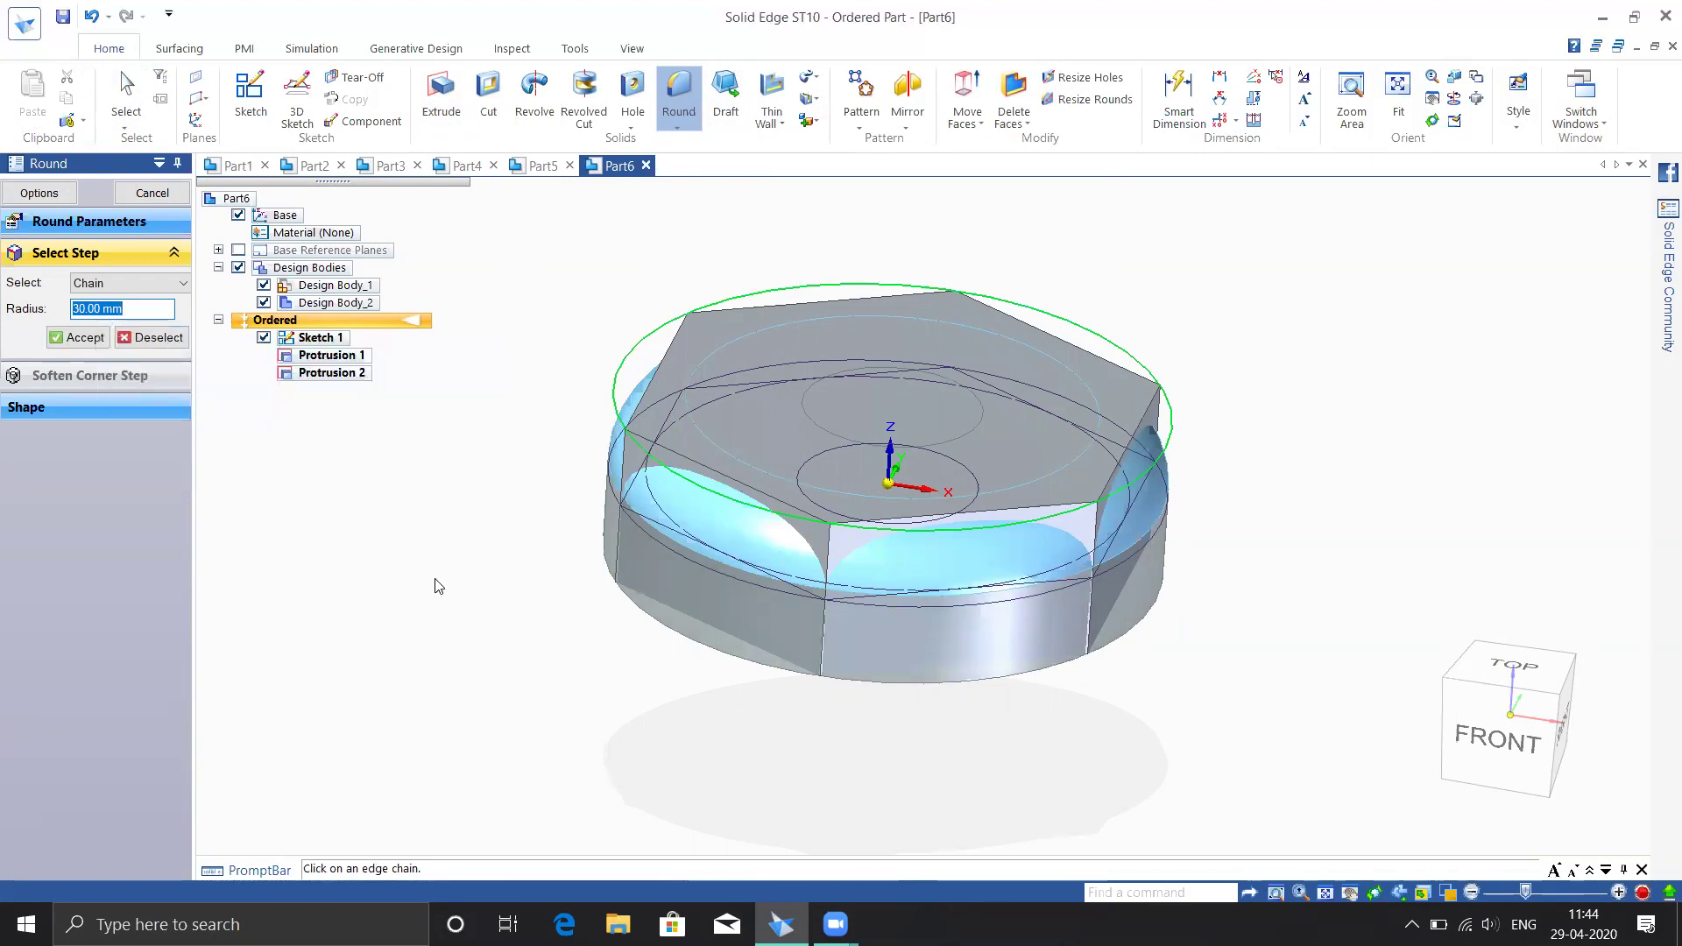
{"action": "middle_click_drag", "start_coordinate": [1175, 700], "coordinate": [1179, 438]}
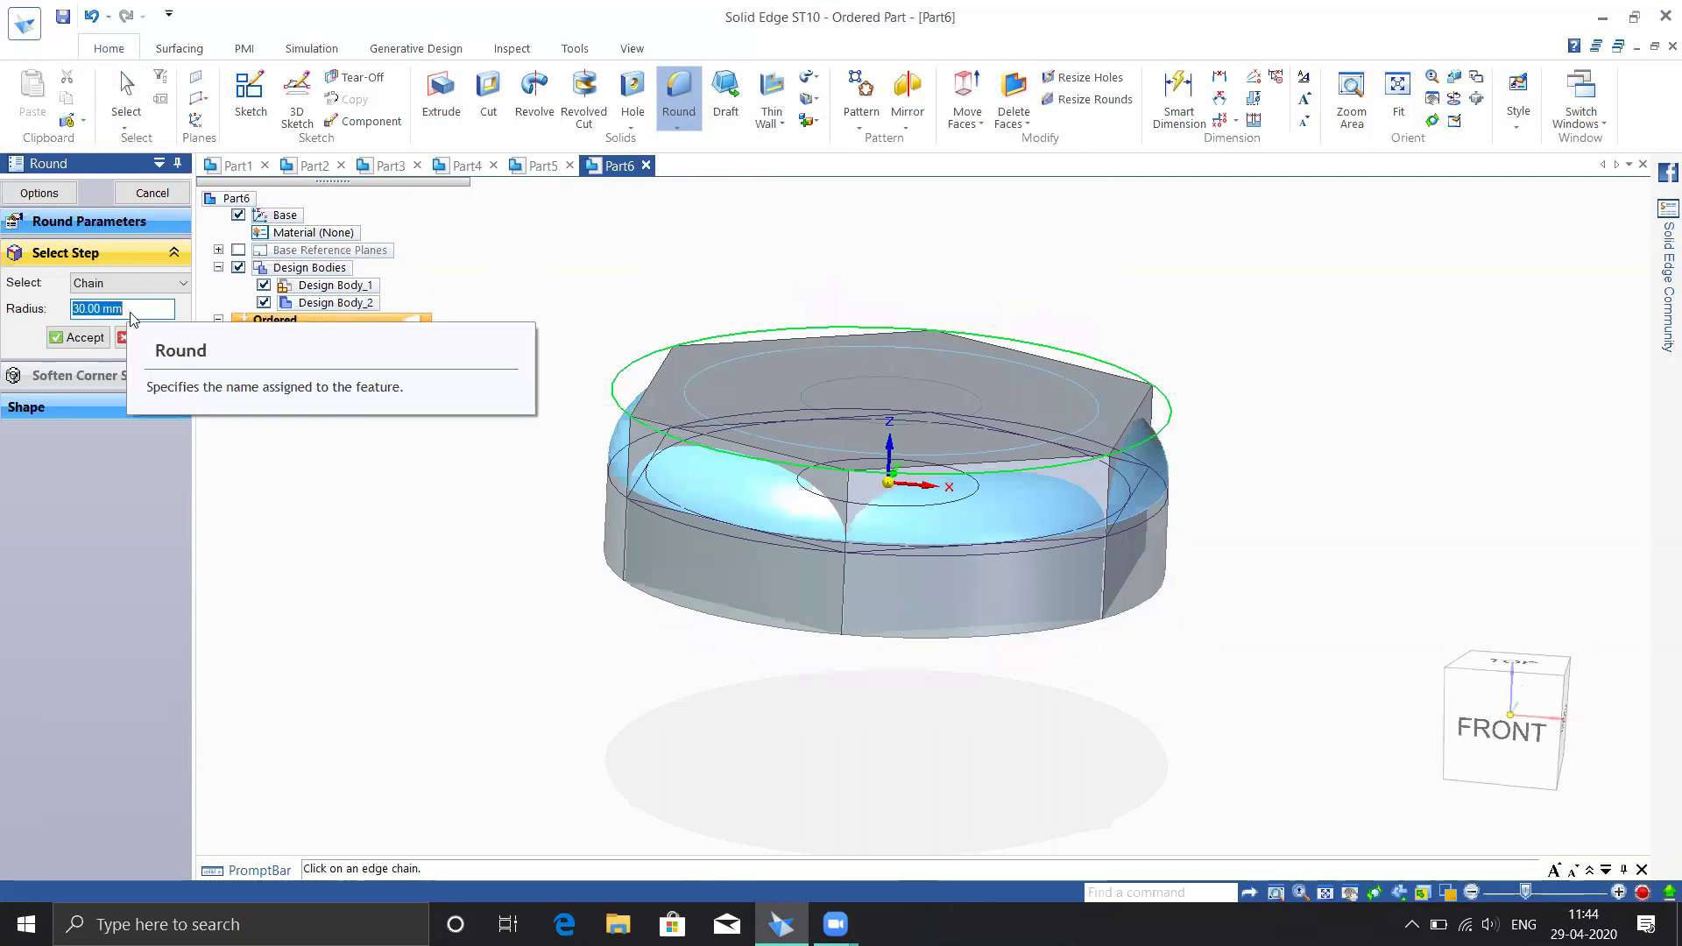
{"action": "type", "text": "35"}
{"action": "key", "text": "Return"}
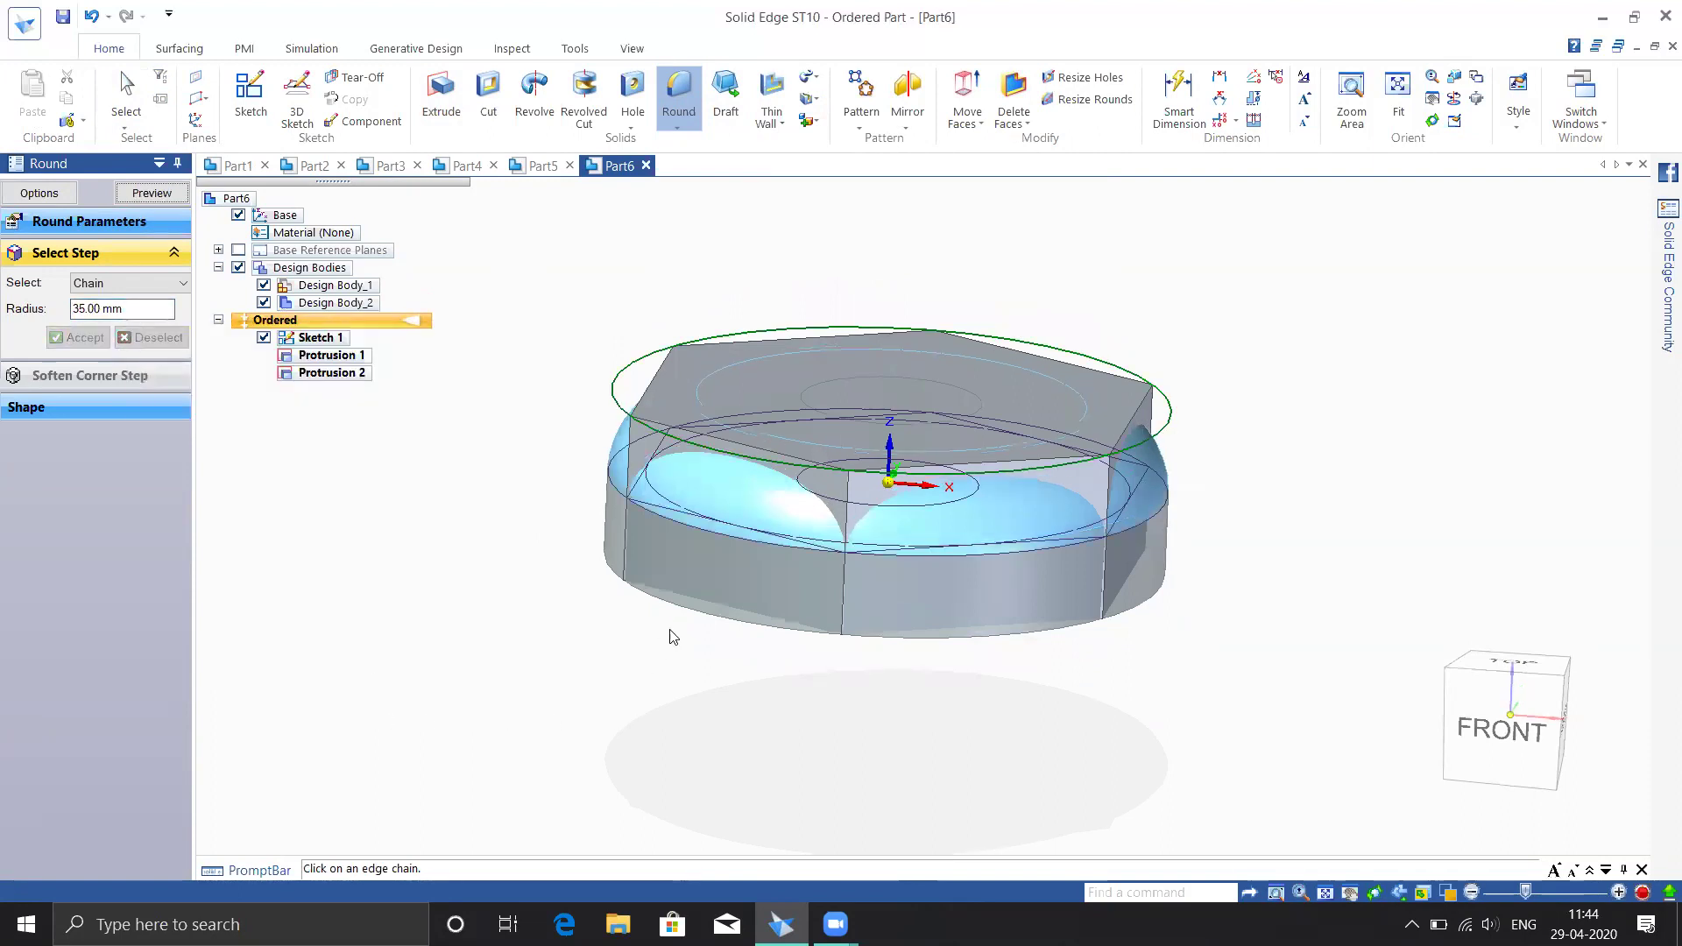
Include the ring's lower outer circular edge in the 35 mm round and finish the feature
{"action": "left_click", "coordinate": [689, 614]}
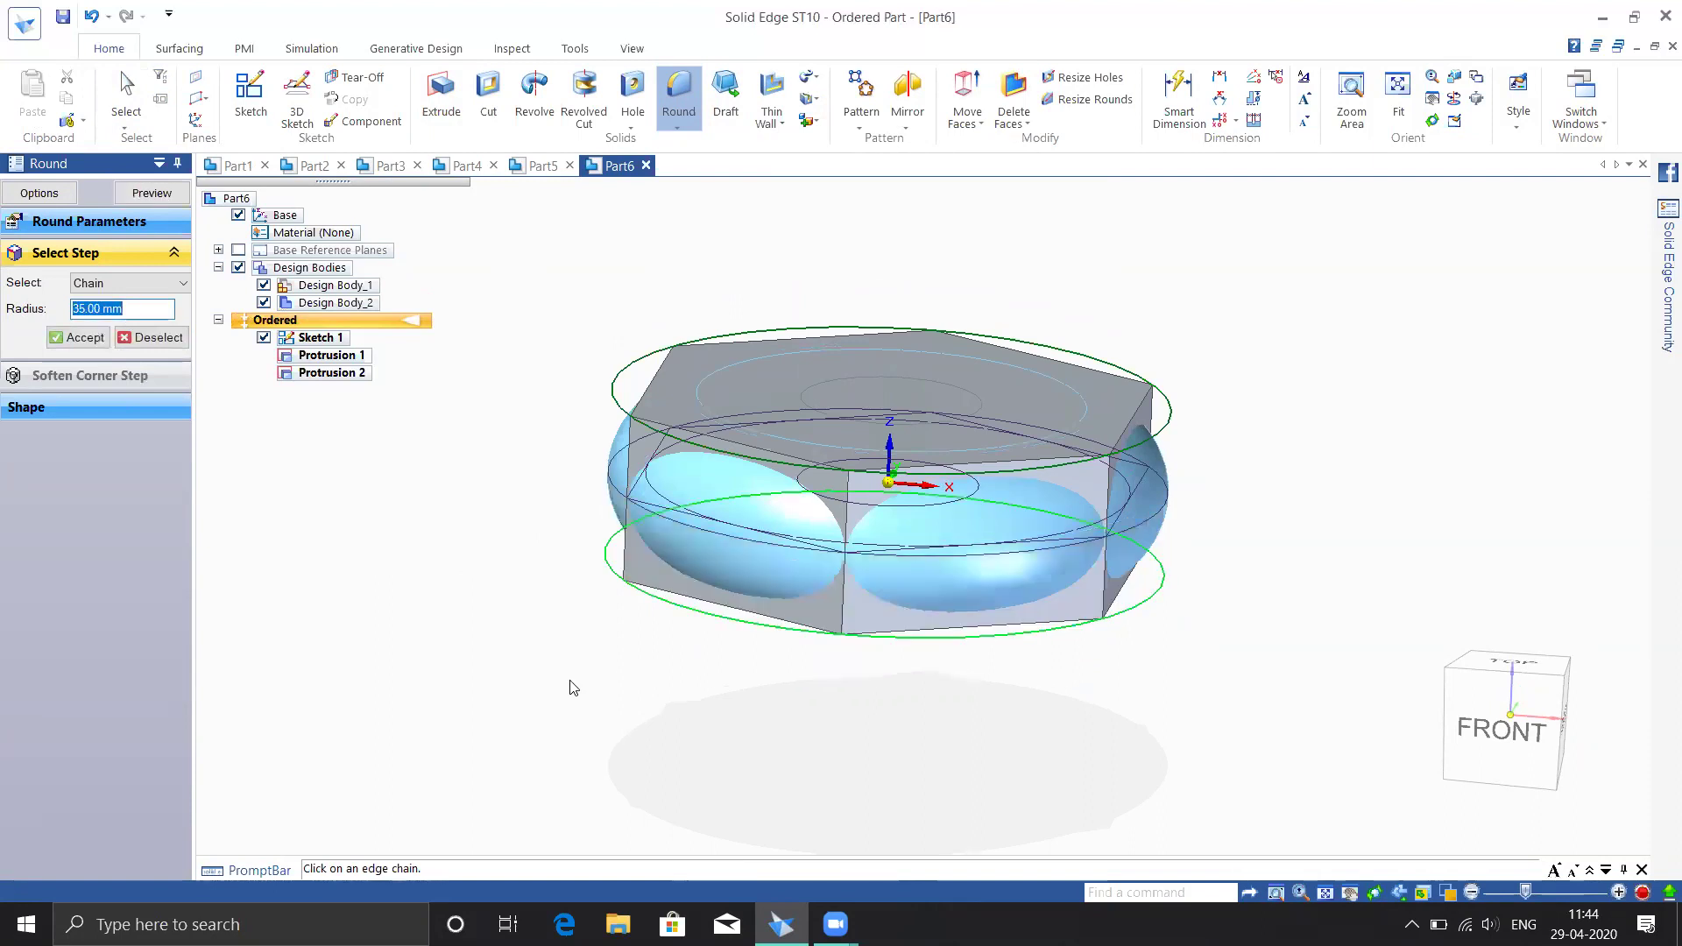
{"action": "middle_click_drag", "start_coordinate": [392, 645], "coordinate": [502, 646]}
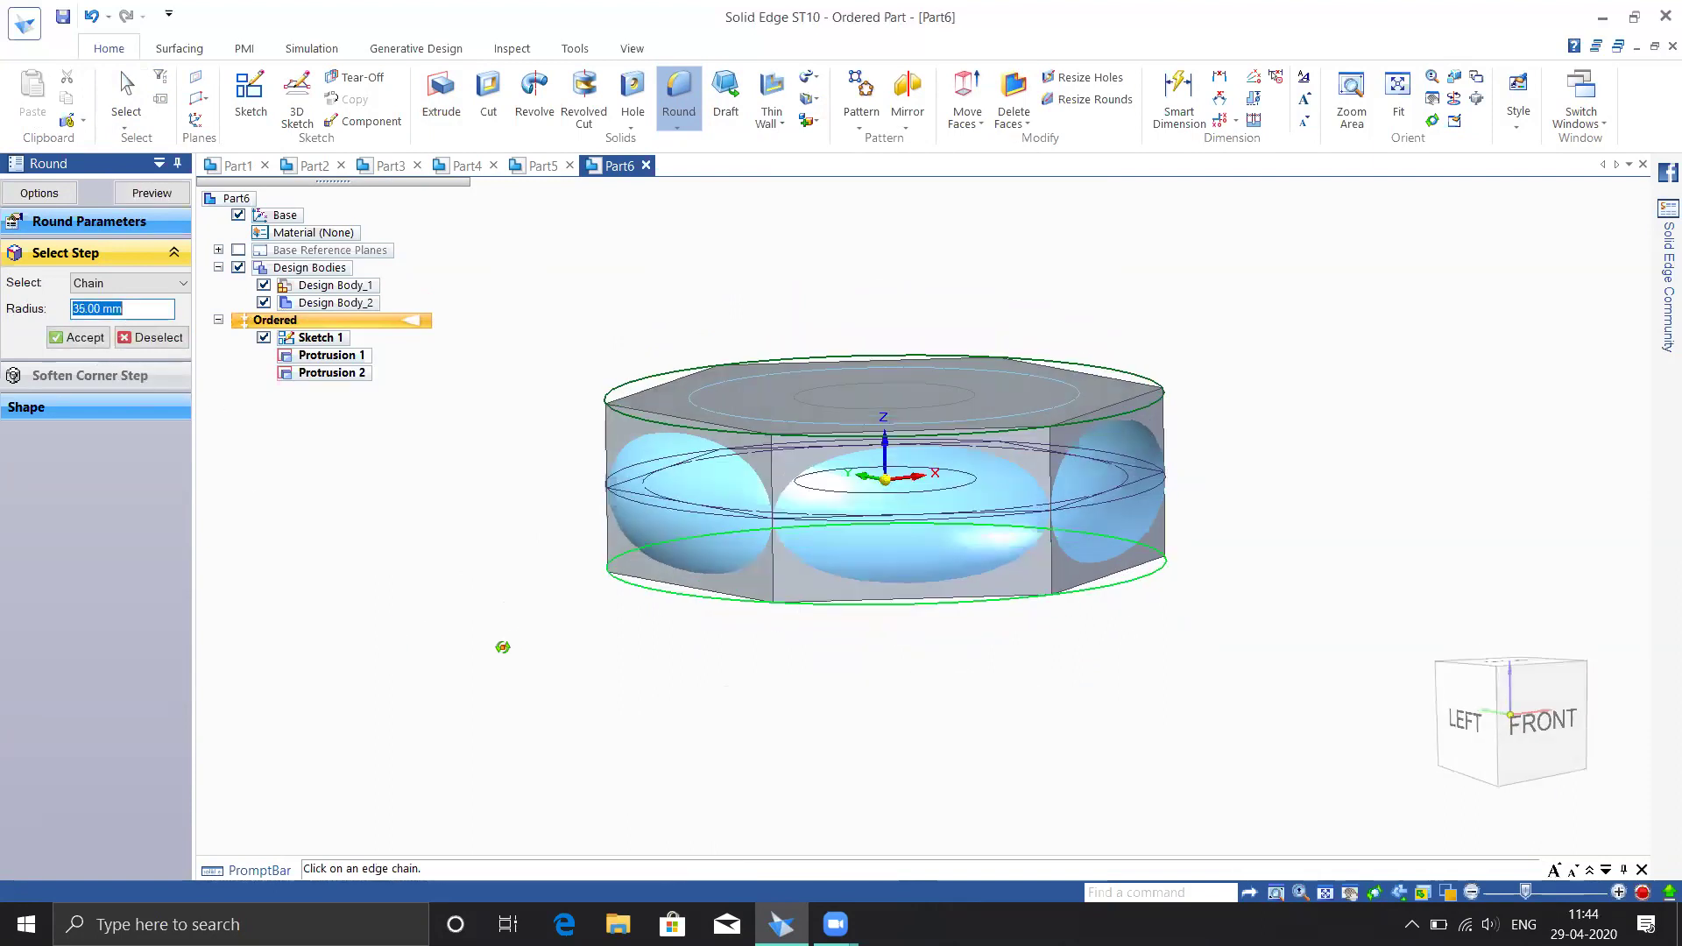
{"action": "middle_click_drag", "start_coordinate": [1256, 638], "coordinate": [969, 558]}
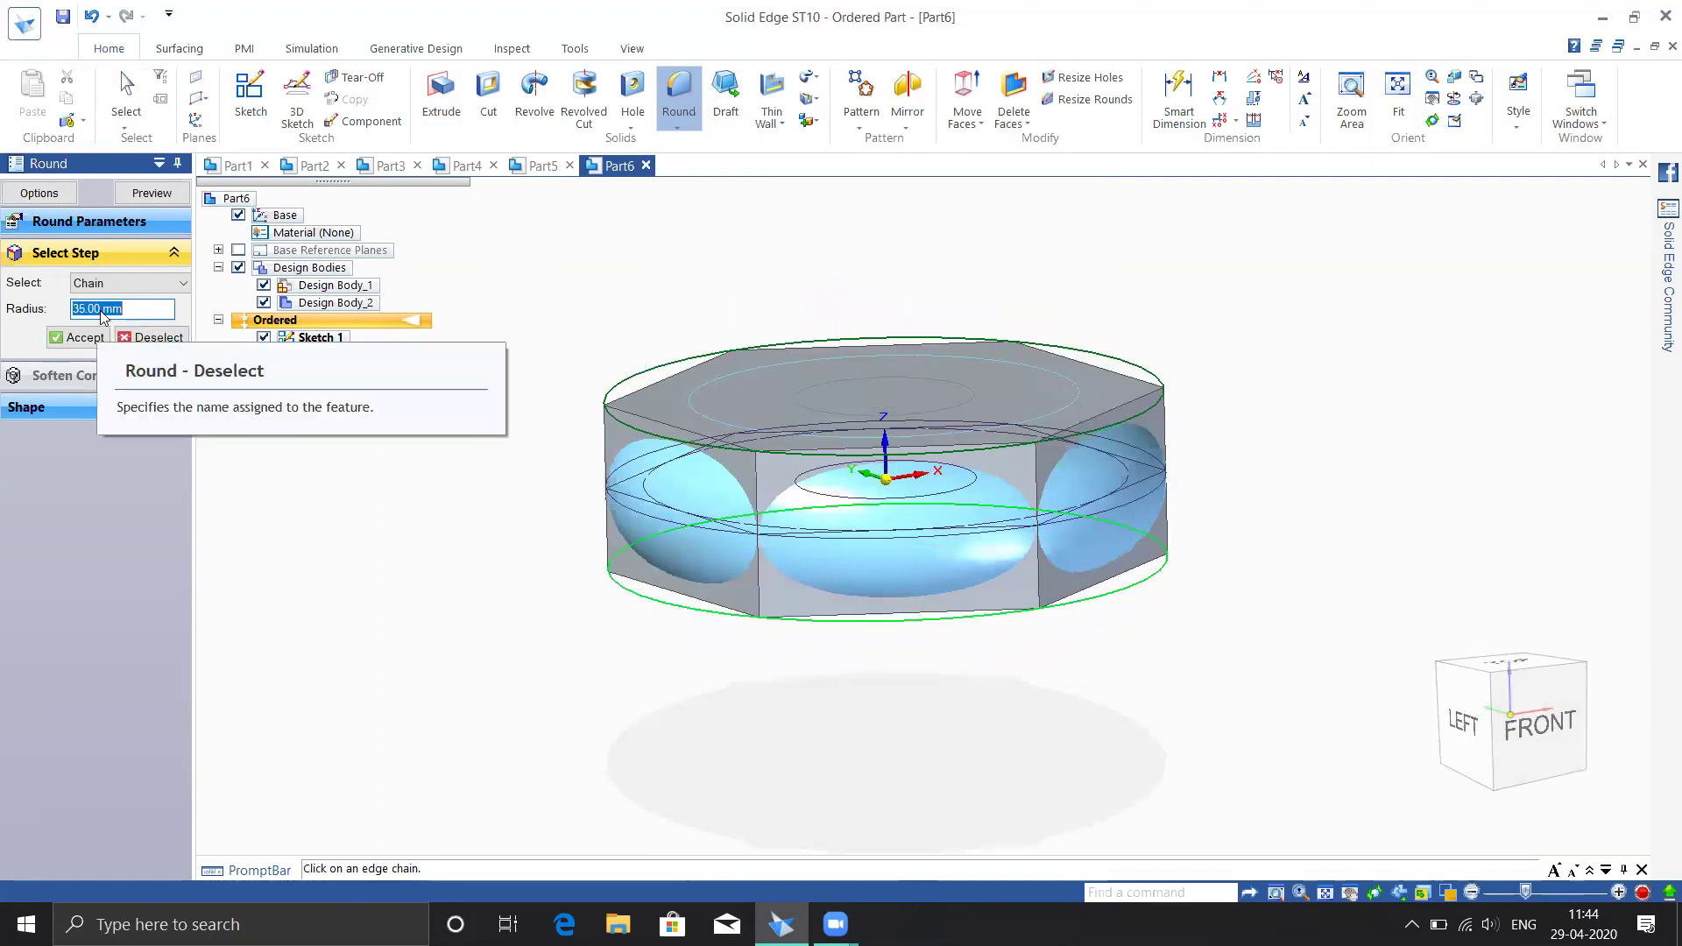
{"action": "left_click", "coordinate": [92, 338]}
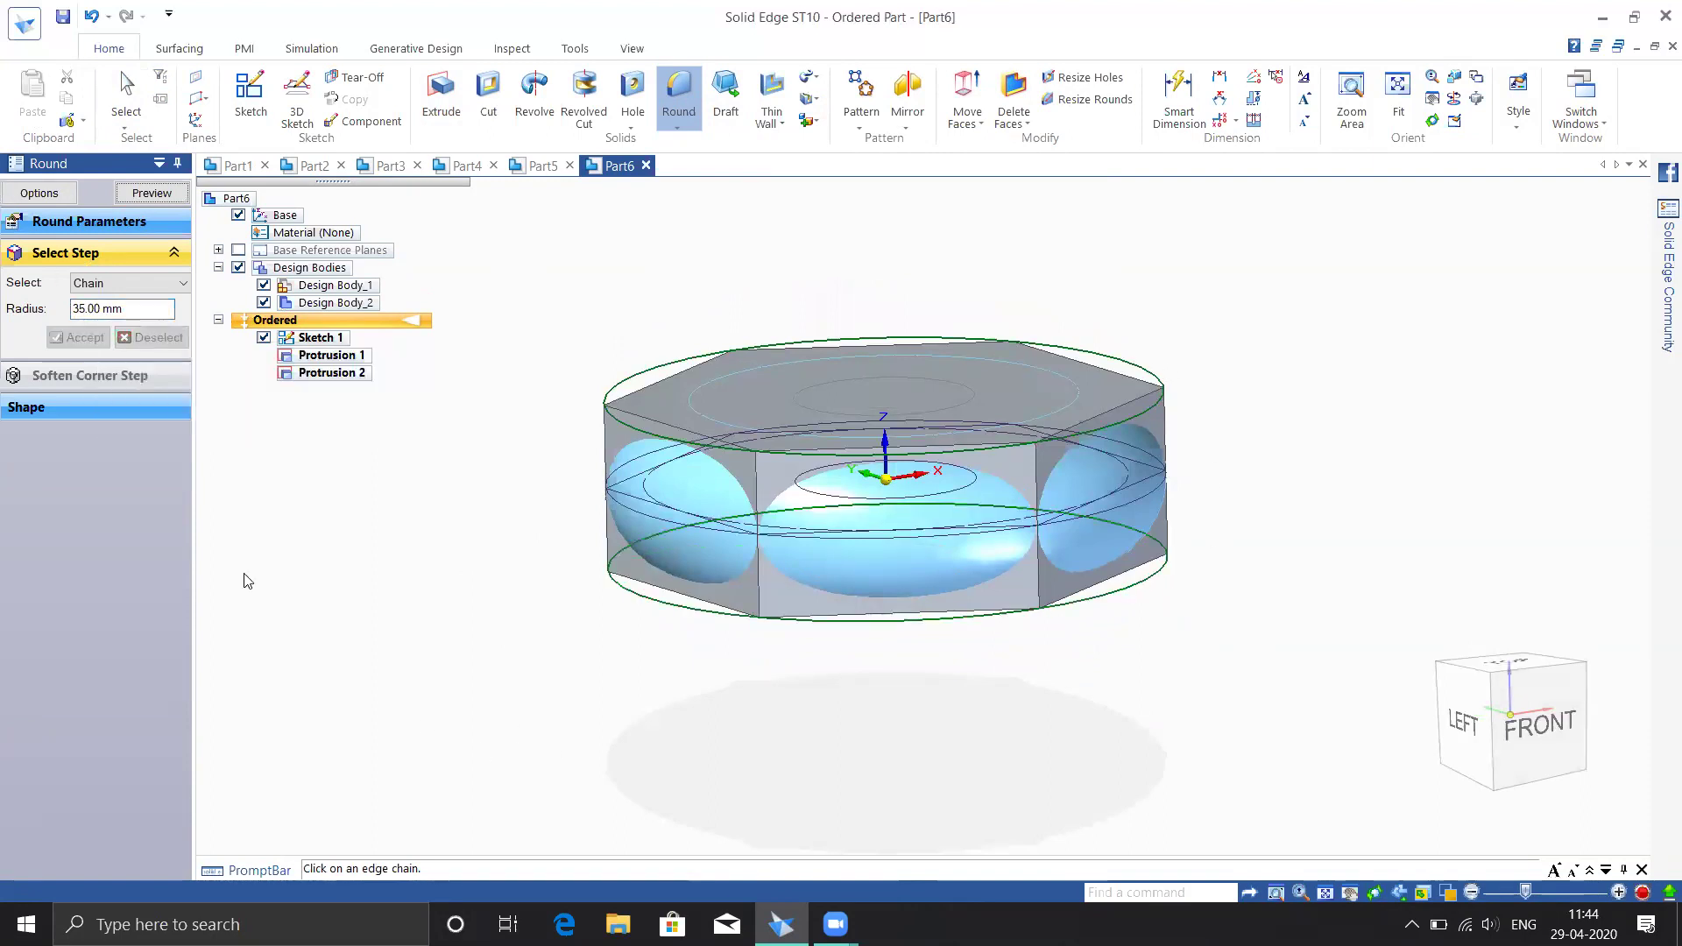
{"action": "left_click", "coordinate": [145, 194]}
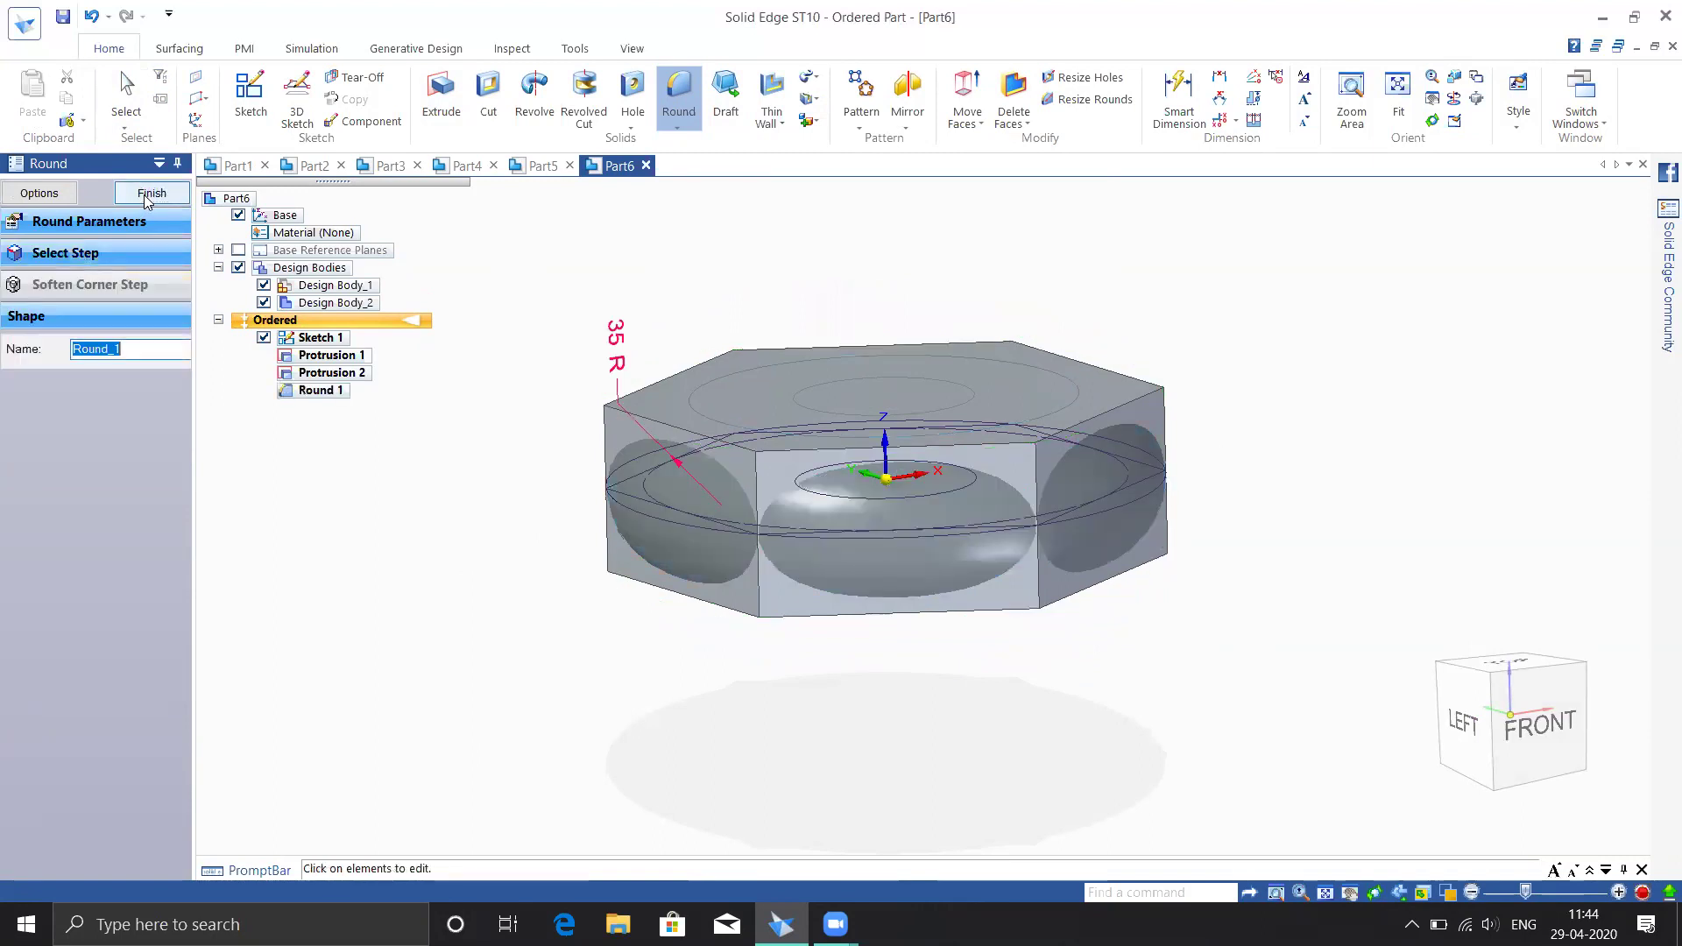
{"action": "middle_click_drag", "start_coordinate": [526, 735], "coordinate": [581, 750]}
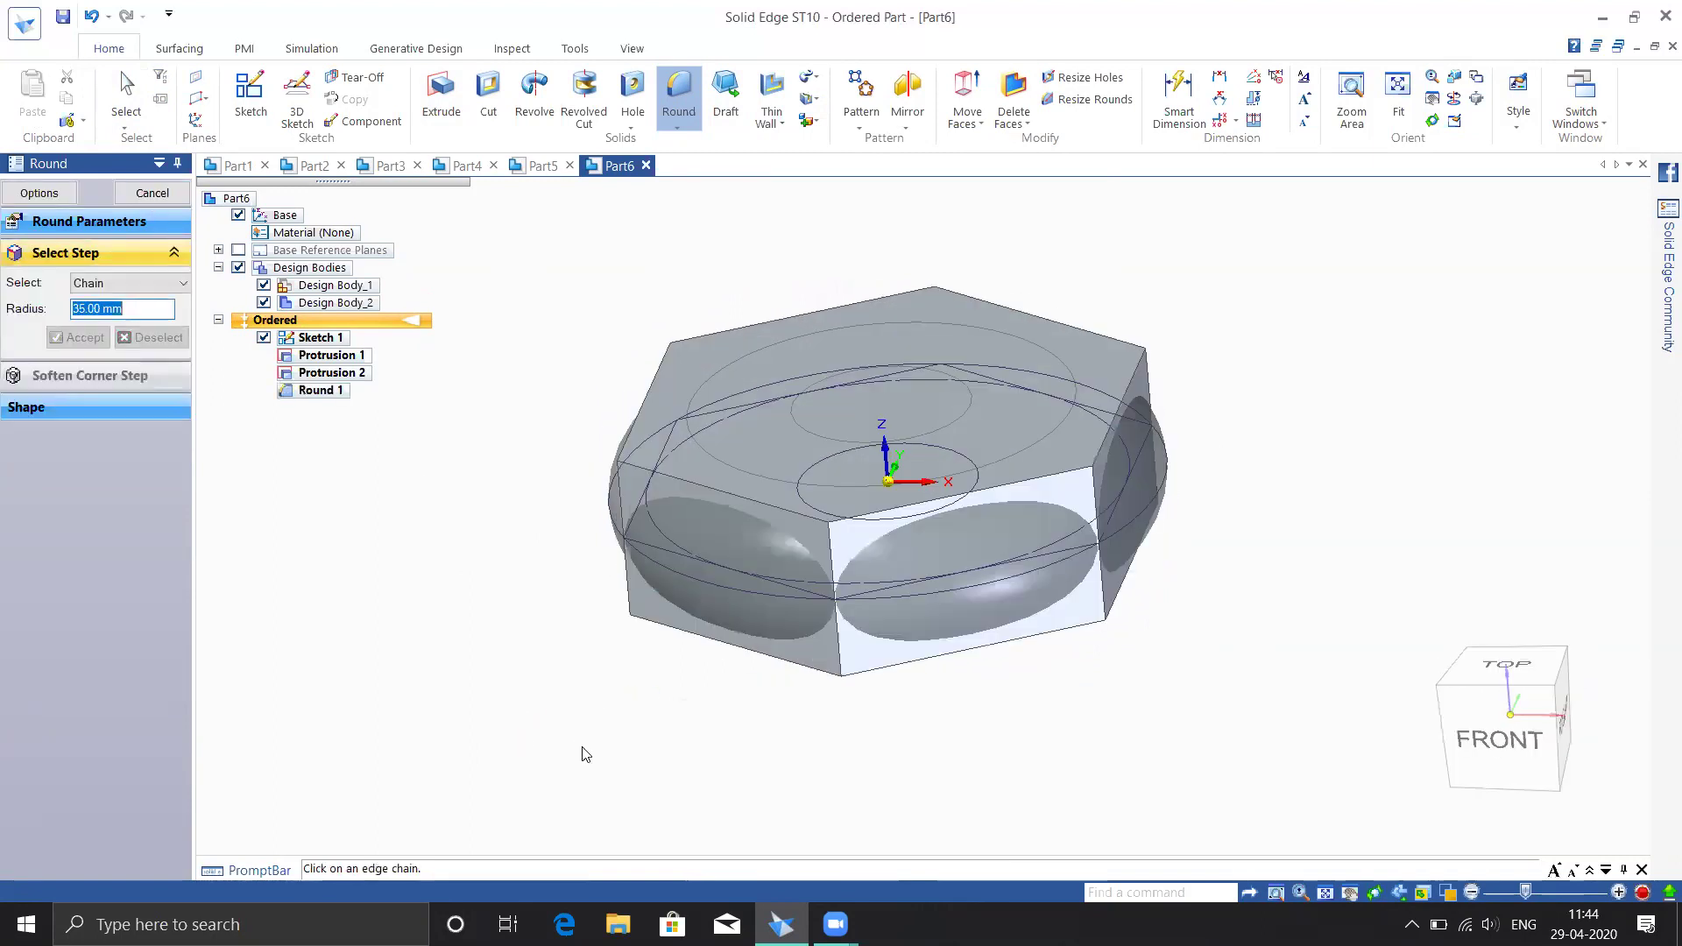
{"action": "left_click", "coordinate": [152, 192]}
Intersect the bodies, with the hexagonal body as target and the rounded ring body as tool, and finish the feature
{"action": "left_click", "coordinate": [817, 120]}
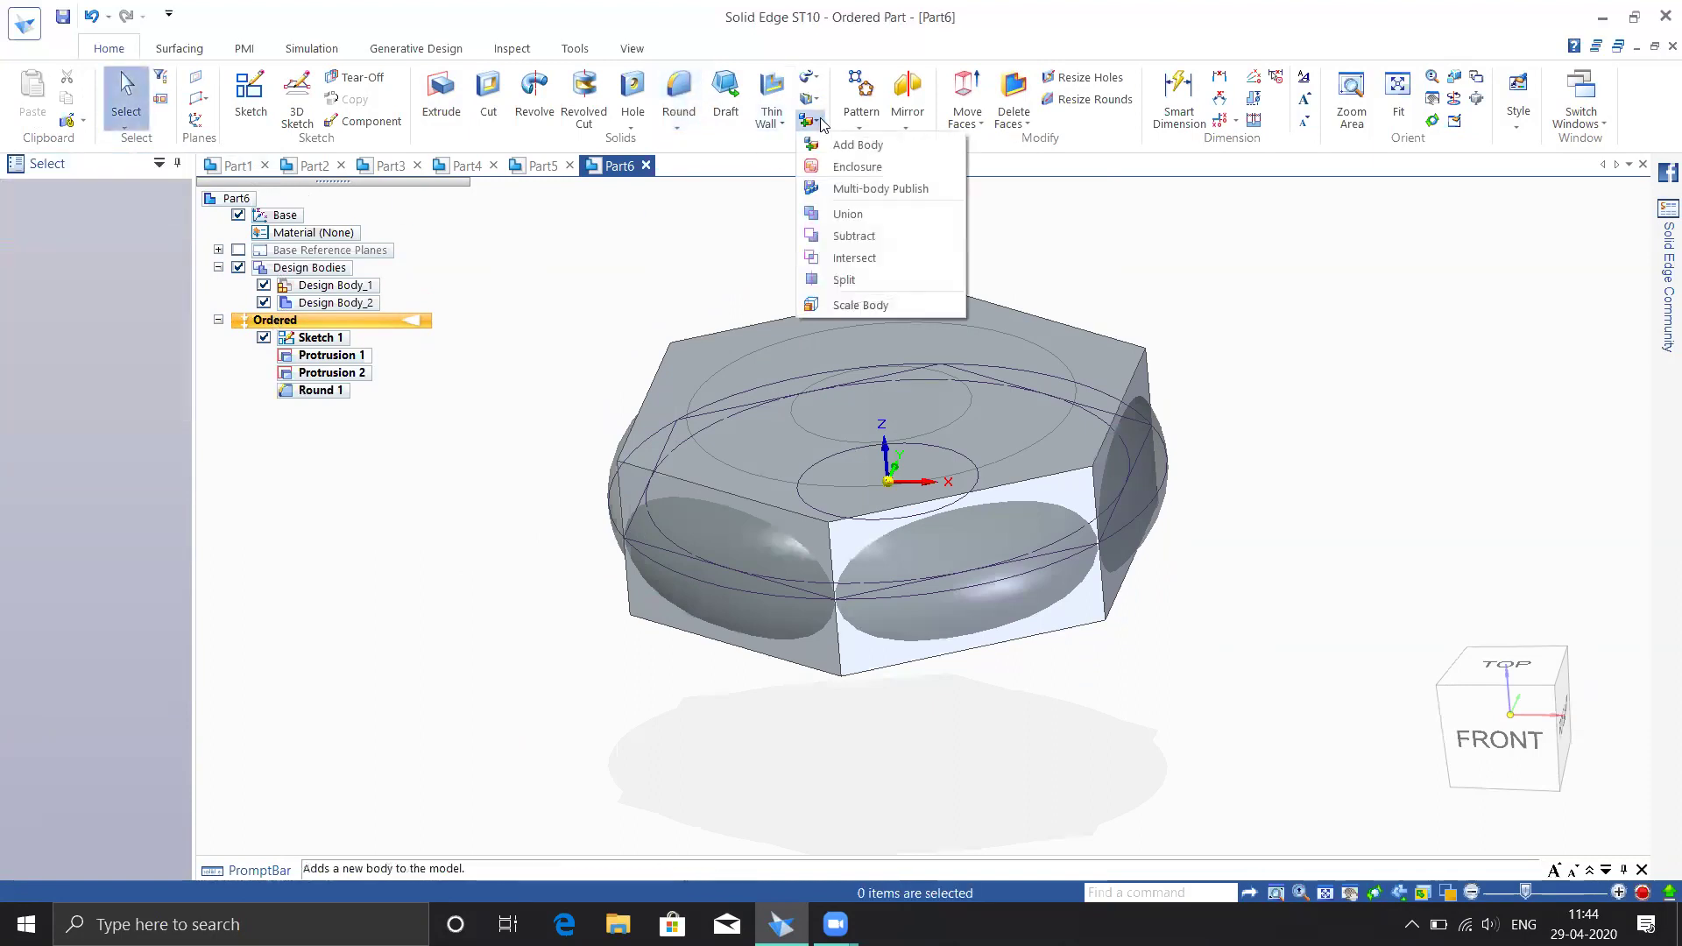
{"action": "left_click", "coordinate": [859, 257]}
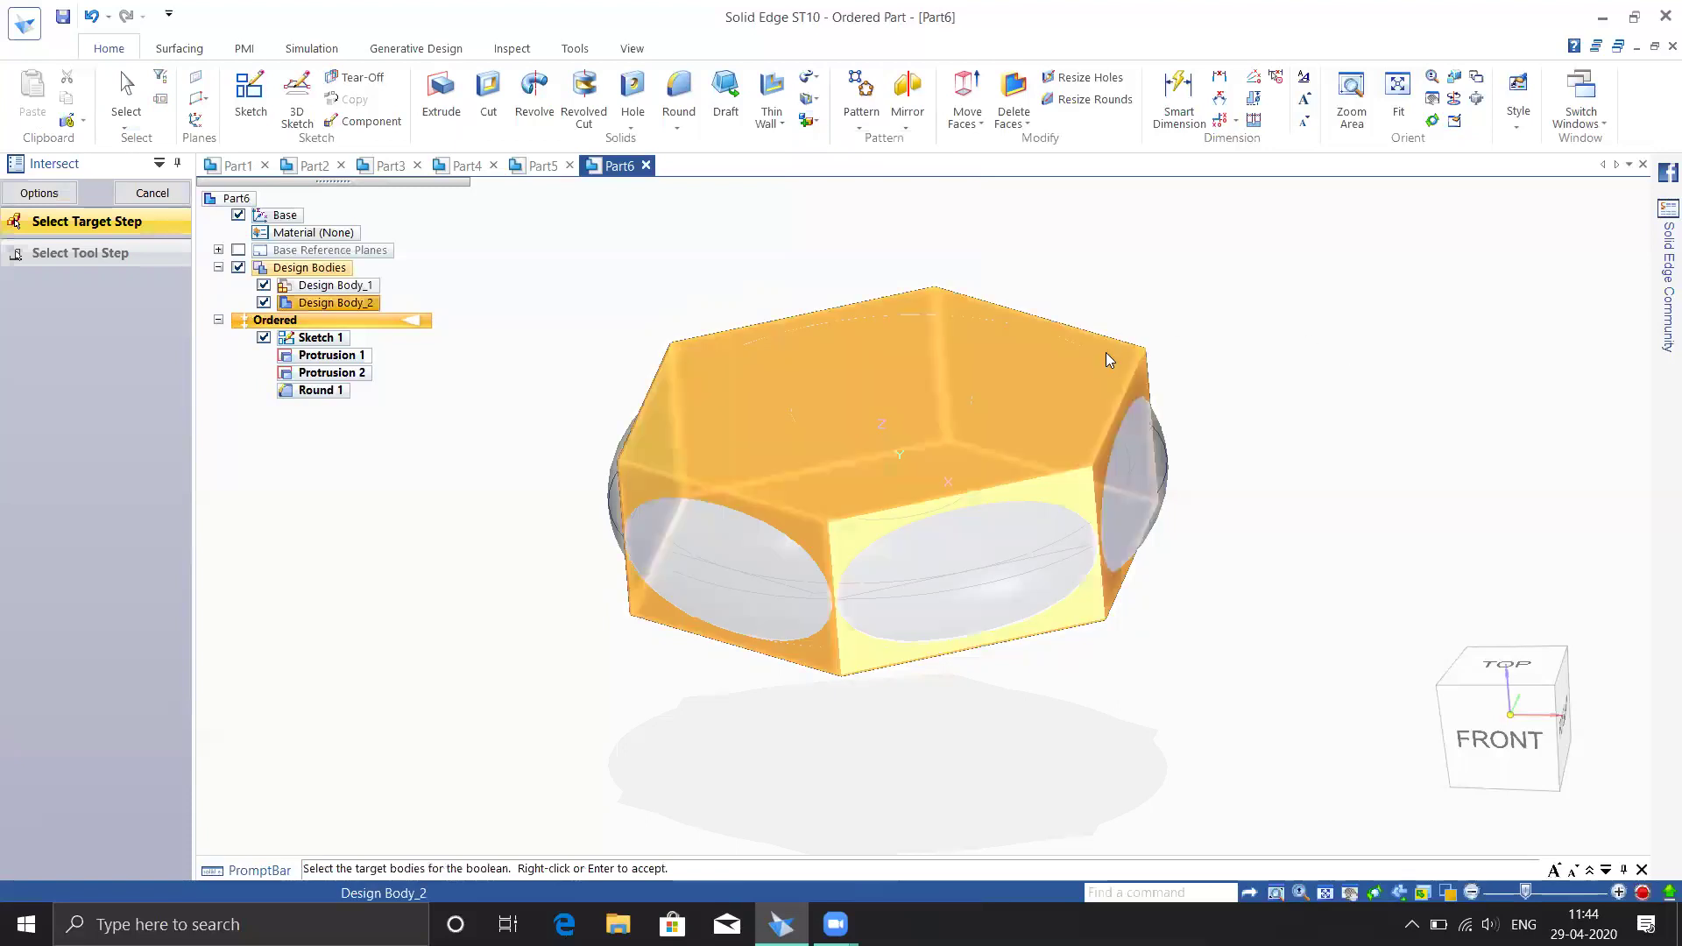
{"action": "left_click", "coordinate": [1106, 352]}
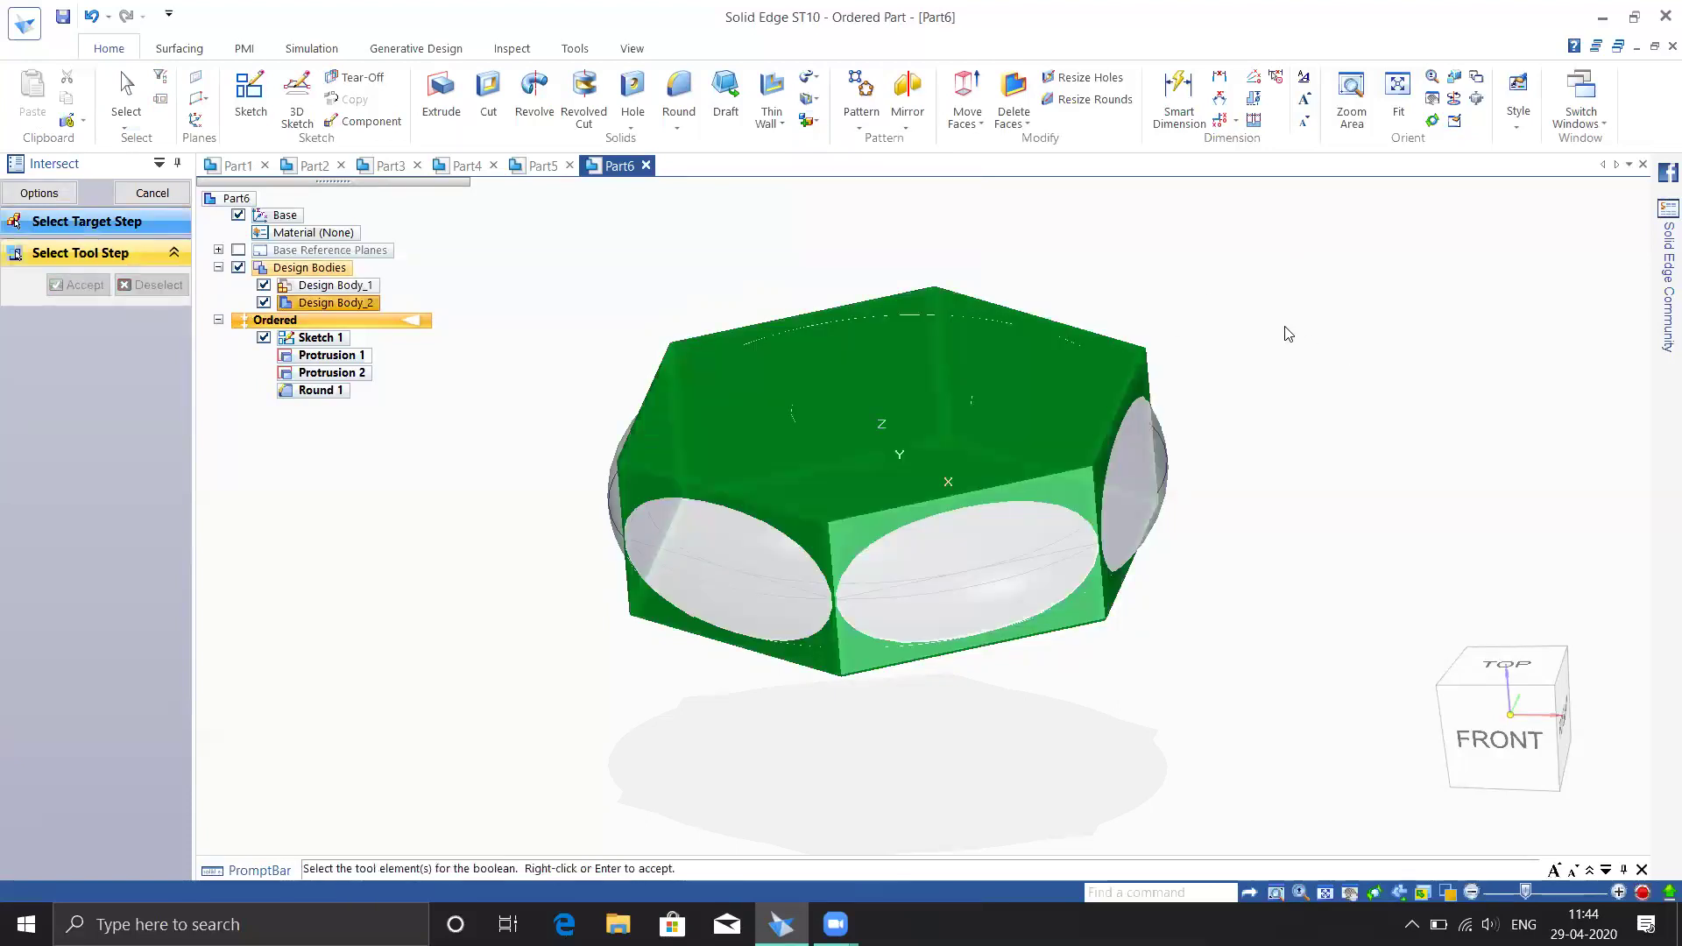
{"action": "left_click", "coordinate": [1138, 430]}
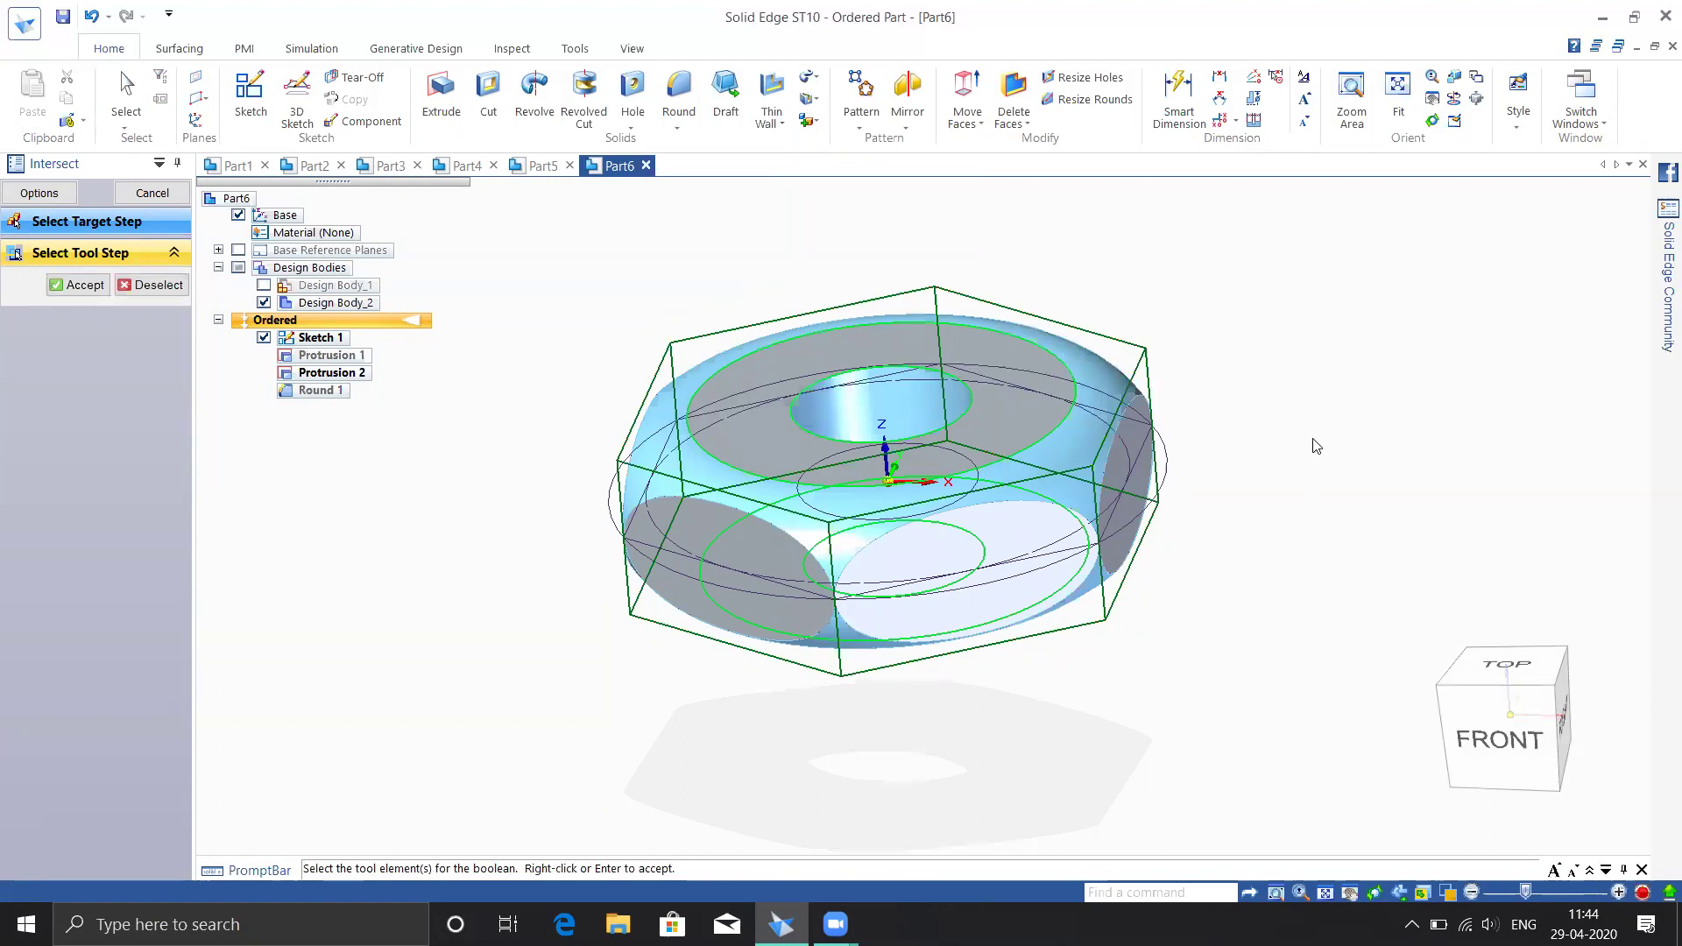
{"action": "middle_click_drag", "start_coordinate": [1315, 446], "coordinate": [1106, 540]}
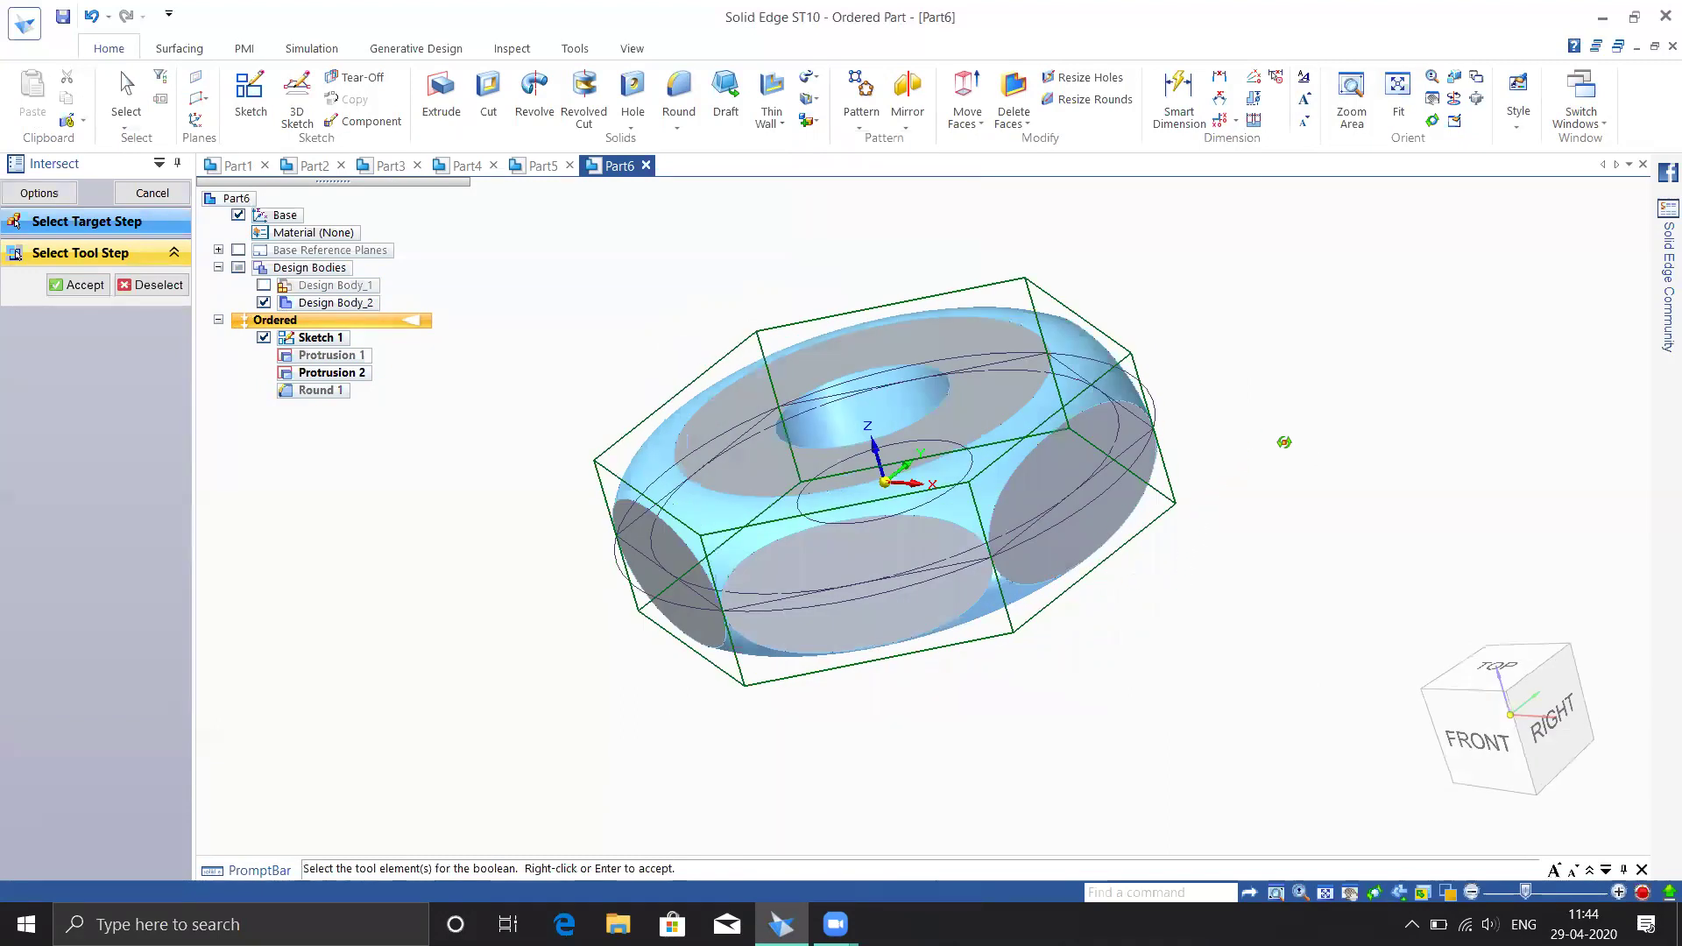
{"action": "middle_click_drag", "start_coordinate": [1284, 442], "coordinate": [1378, 487]}
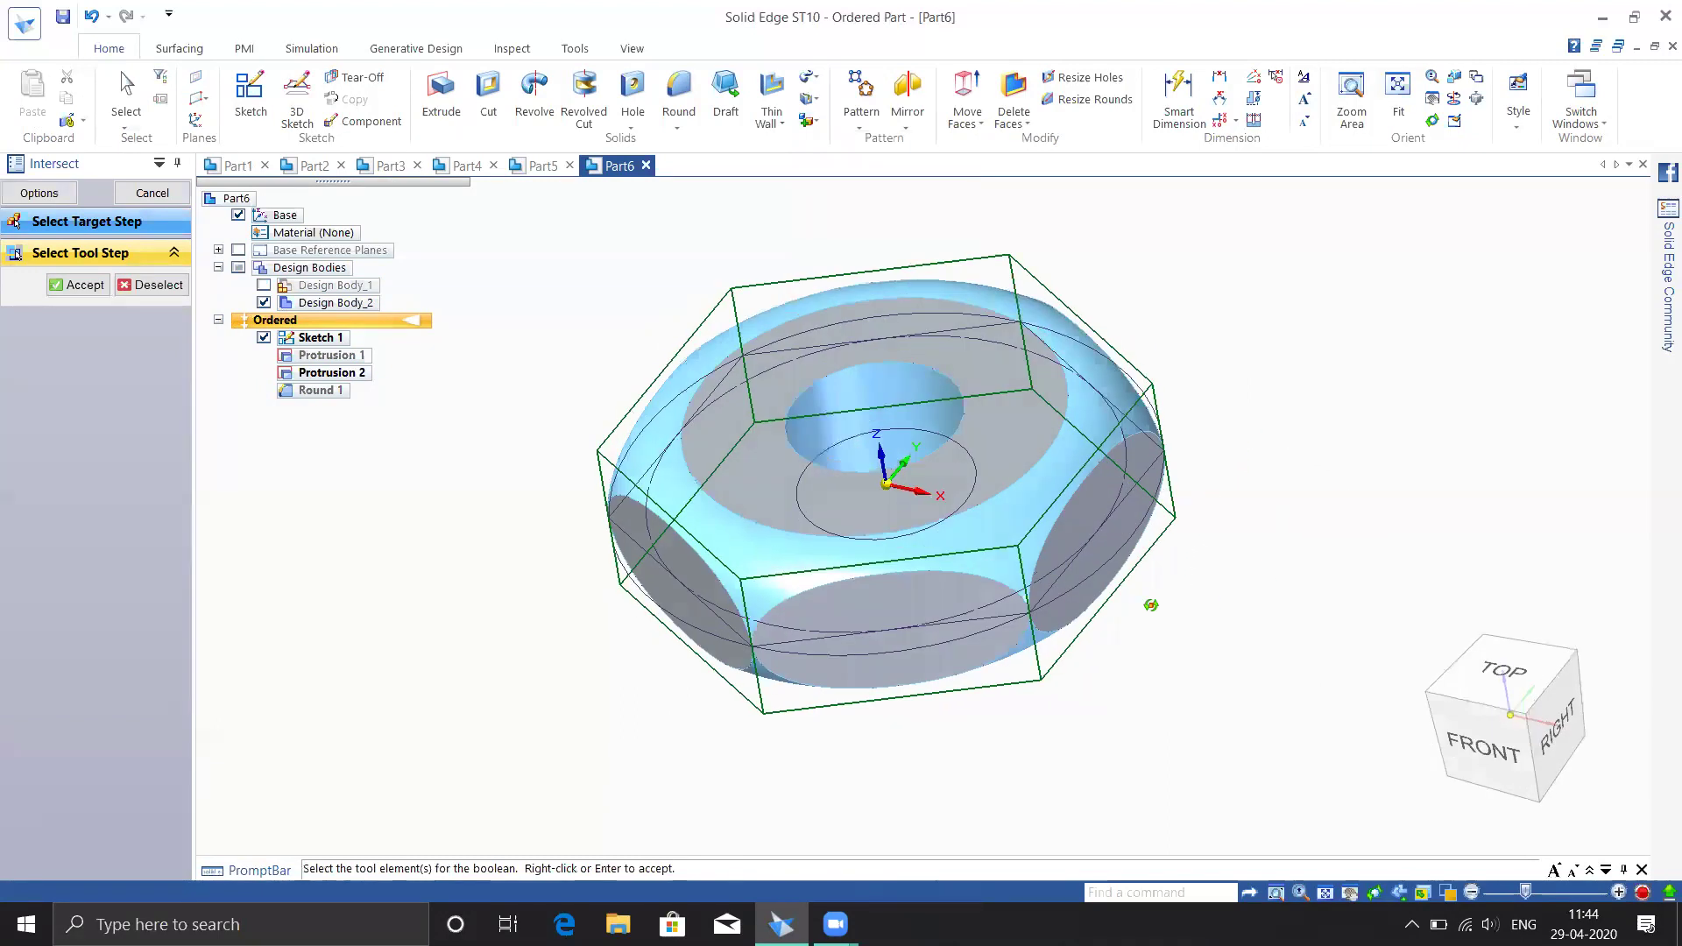
{"action": "middle_click_drag", "start_coordinate": [1089, 599], "coordinate": [1265, 549]}
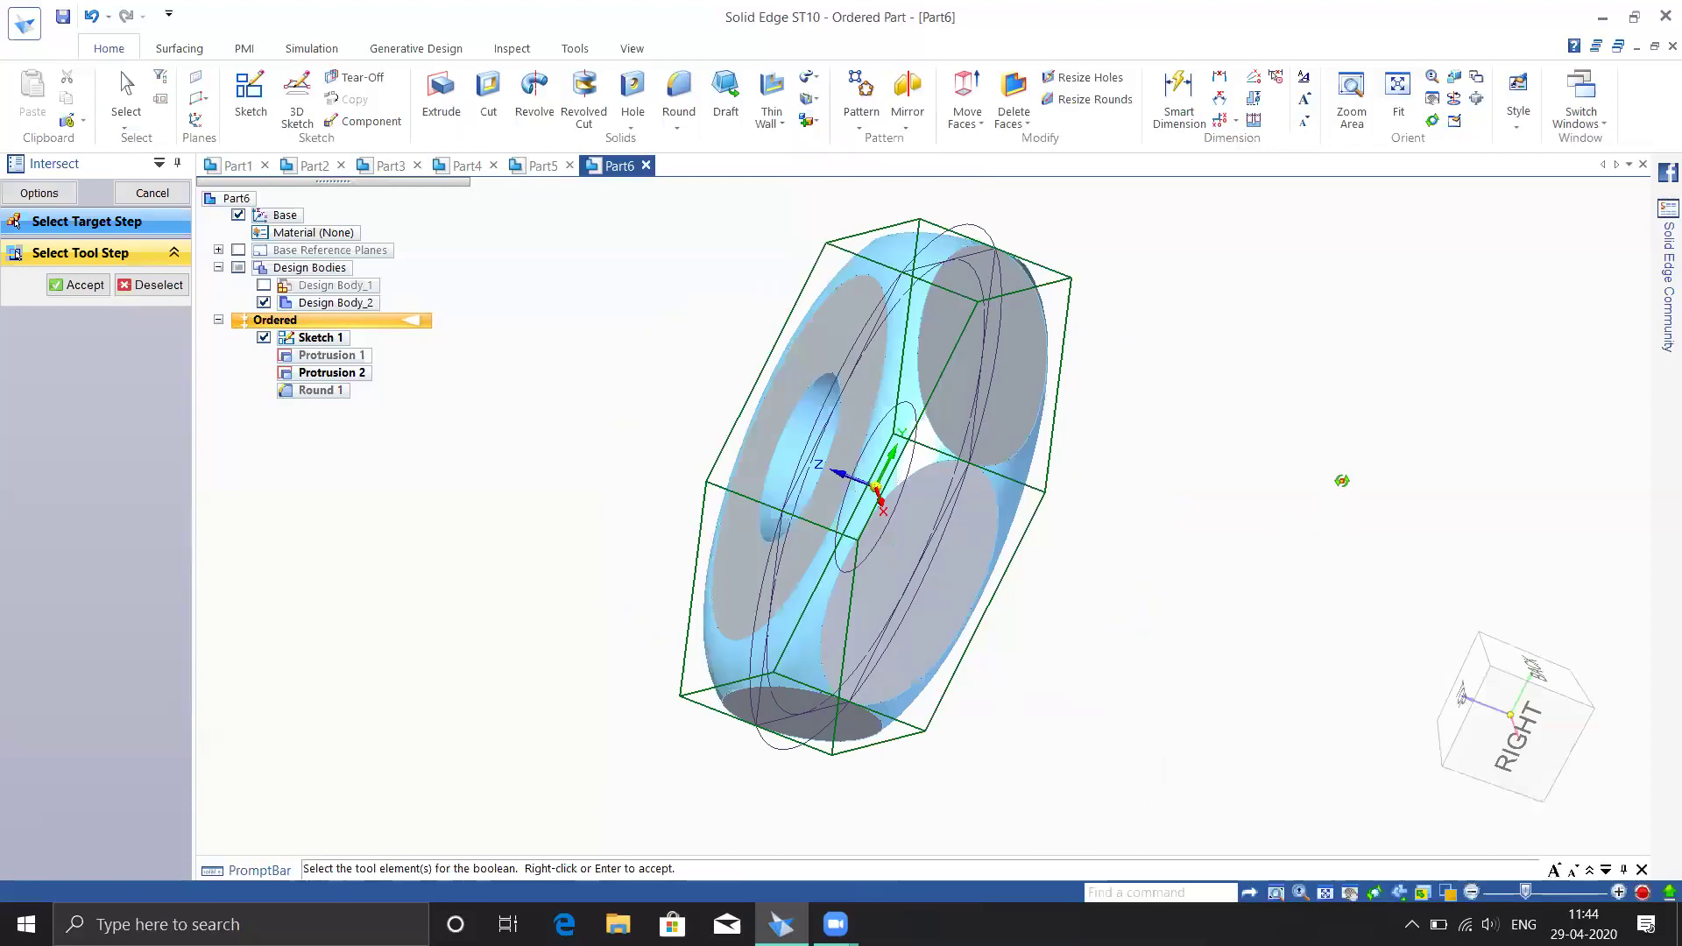
{"action": "key", "text": "ctrl+i"}
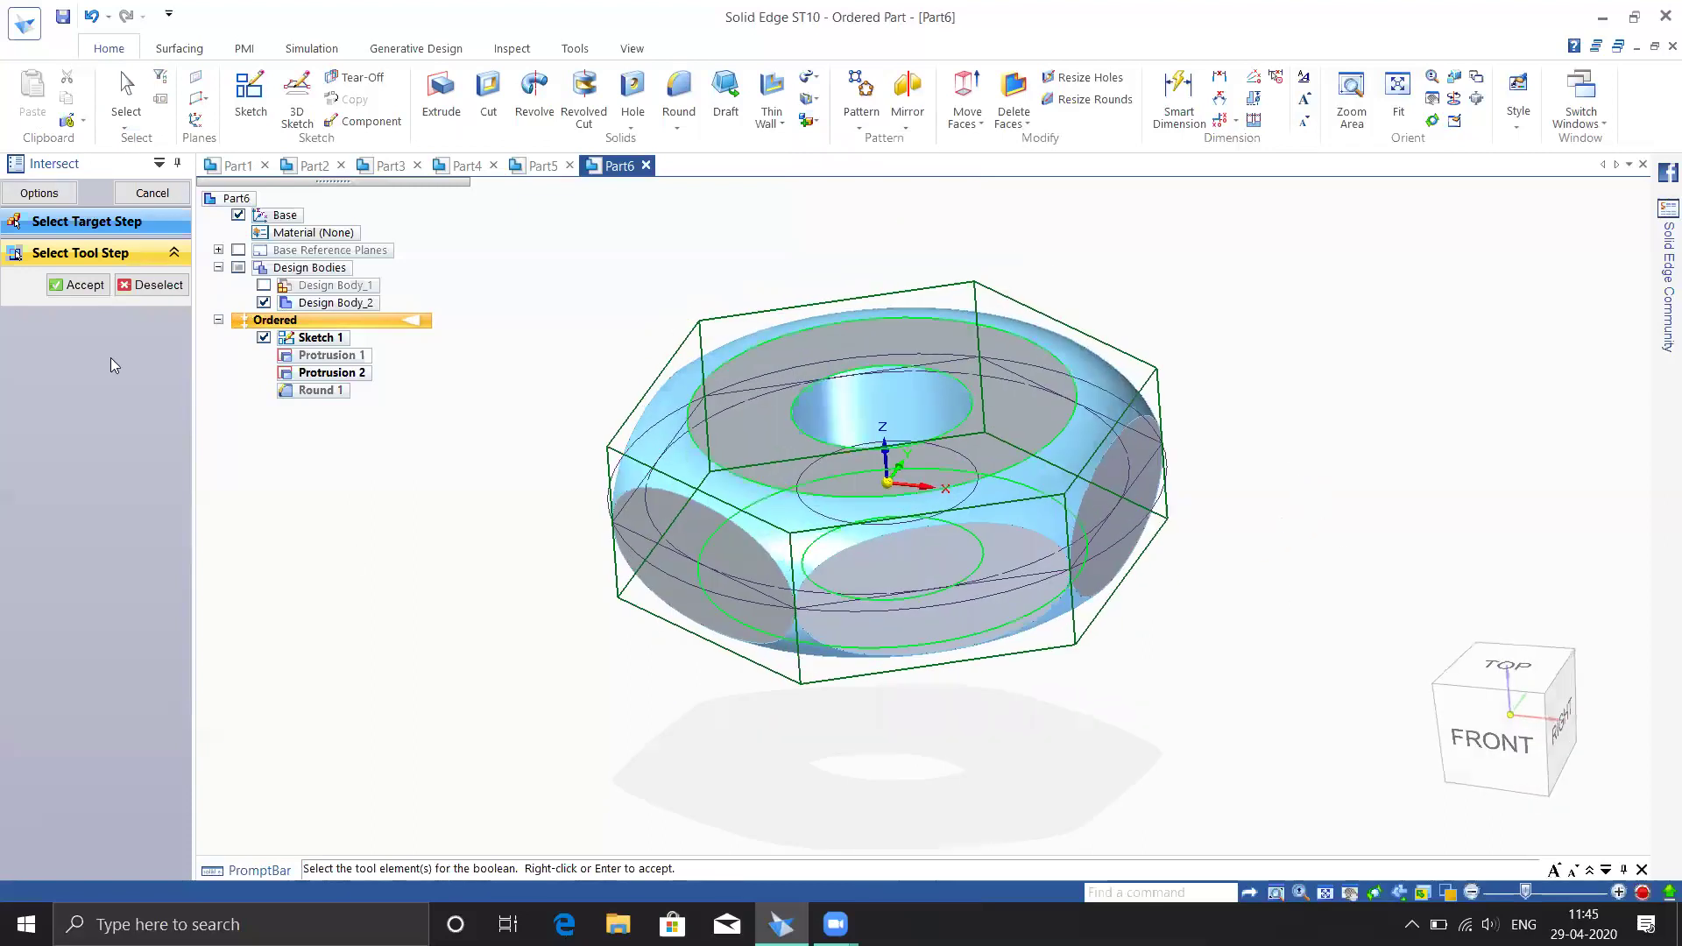
{"action": "left_click", "coordinate": [77, 285]}
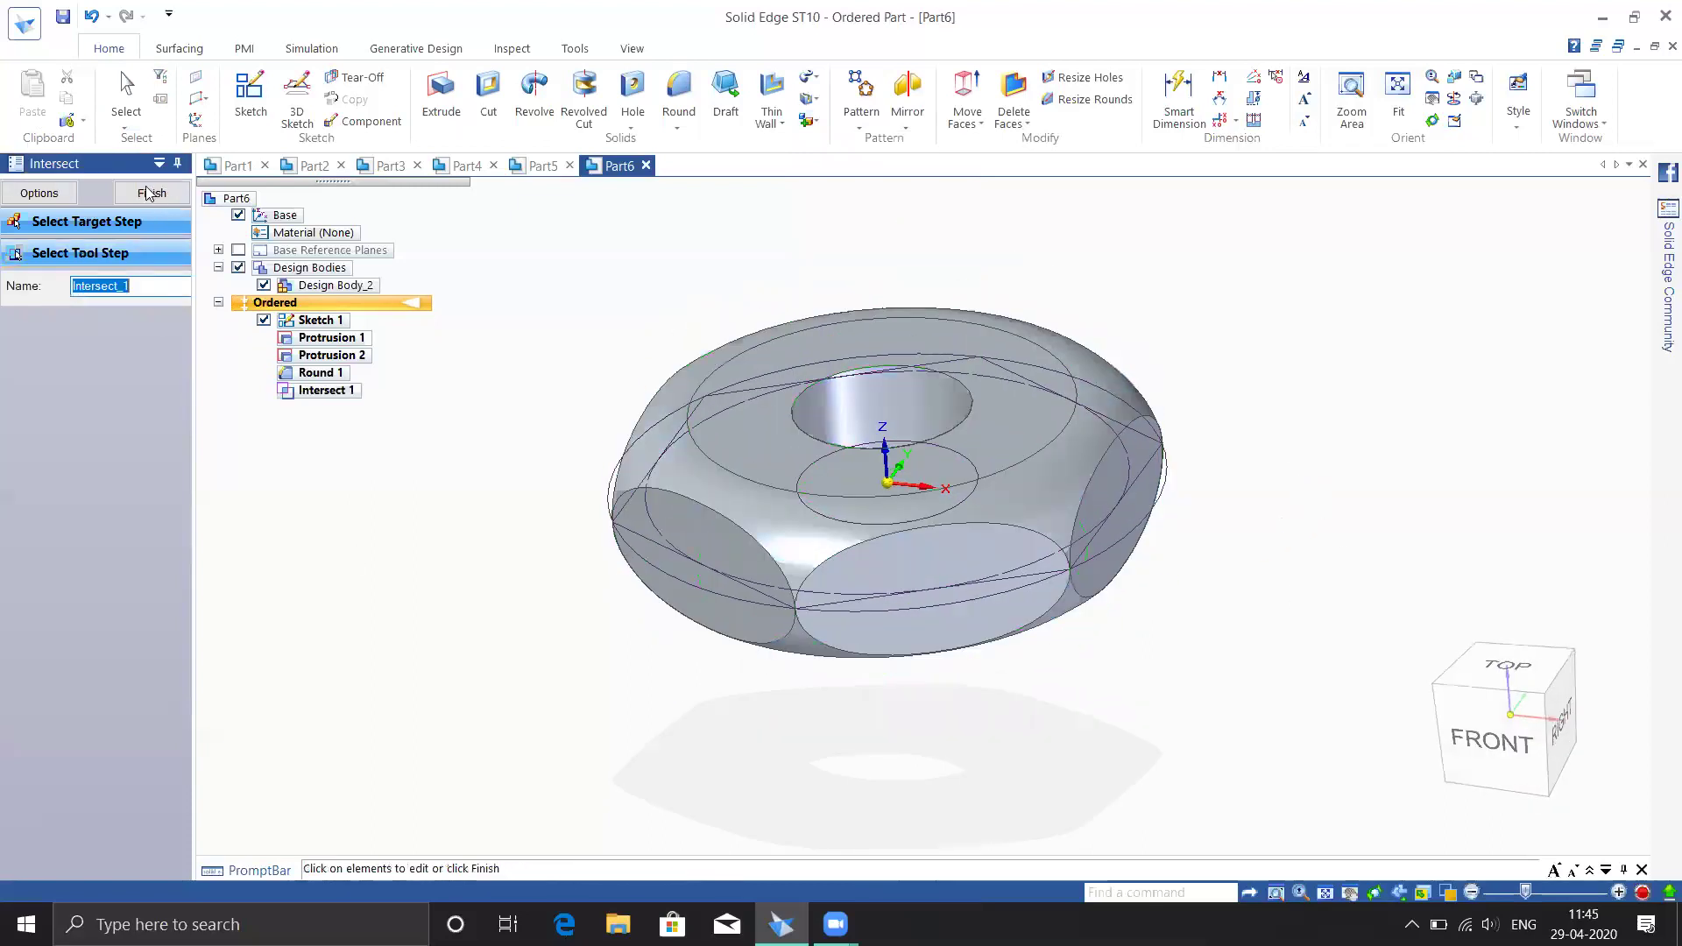
{"action": "left_click", "coordinate": [149, 193]}
{"action": "middle_click_drag", "start_coordinate": [552, 642], "coordinate": [613, 669]}
{"action": "key", "text": "Escape"}
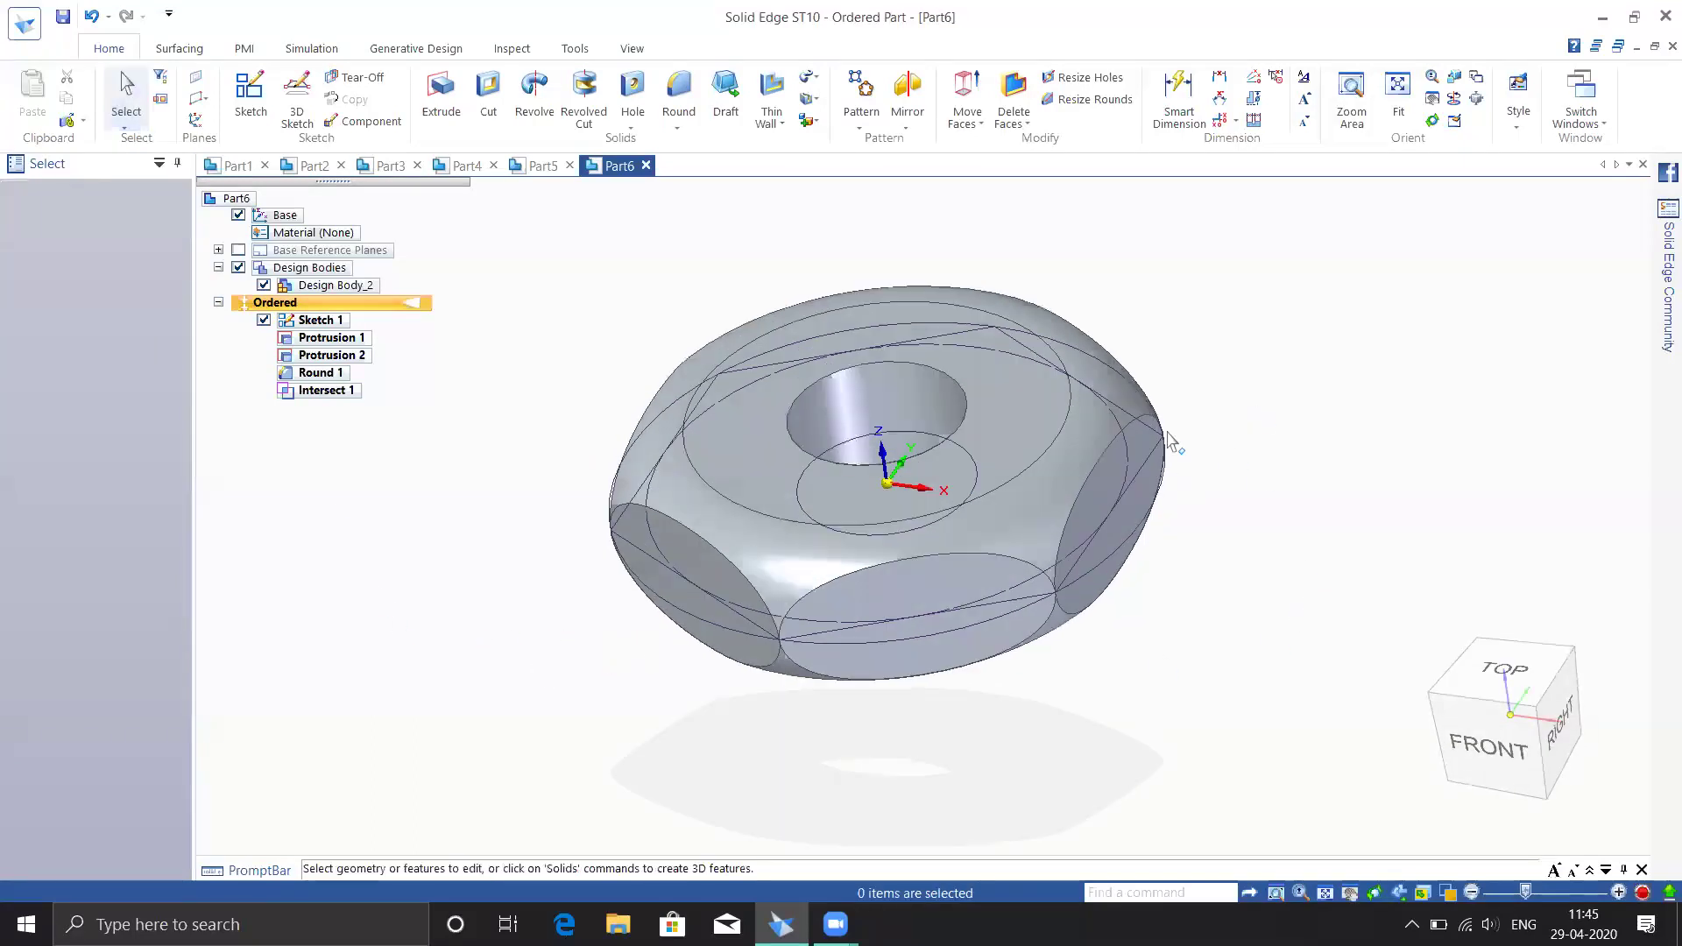
Hide Sketch 1 and display the nut shaded without visible edges
{"action": "left_click", "coordinate": [264, 319]}
{"action": "mouse_move", "coordinate": [526, 512]}
{"action": "middle_mouse_down"}
{"action": "mouse_move", "coordinate": [574, 473]}
{"action": "mouse_move", "coordinate": [613, 561]}
{"action": "middle_mouse_up"}
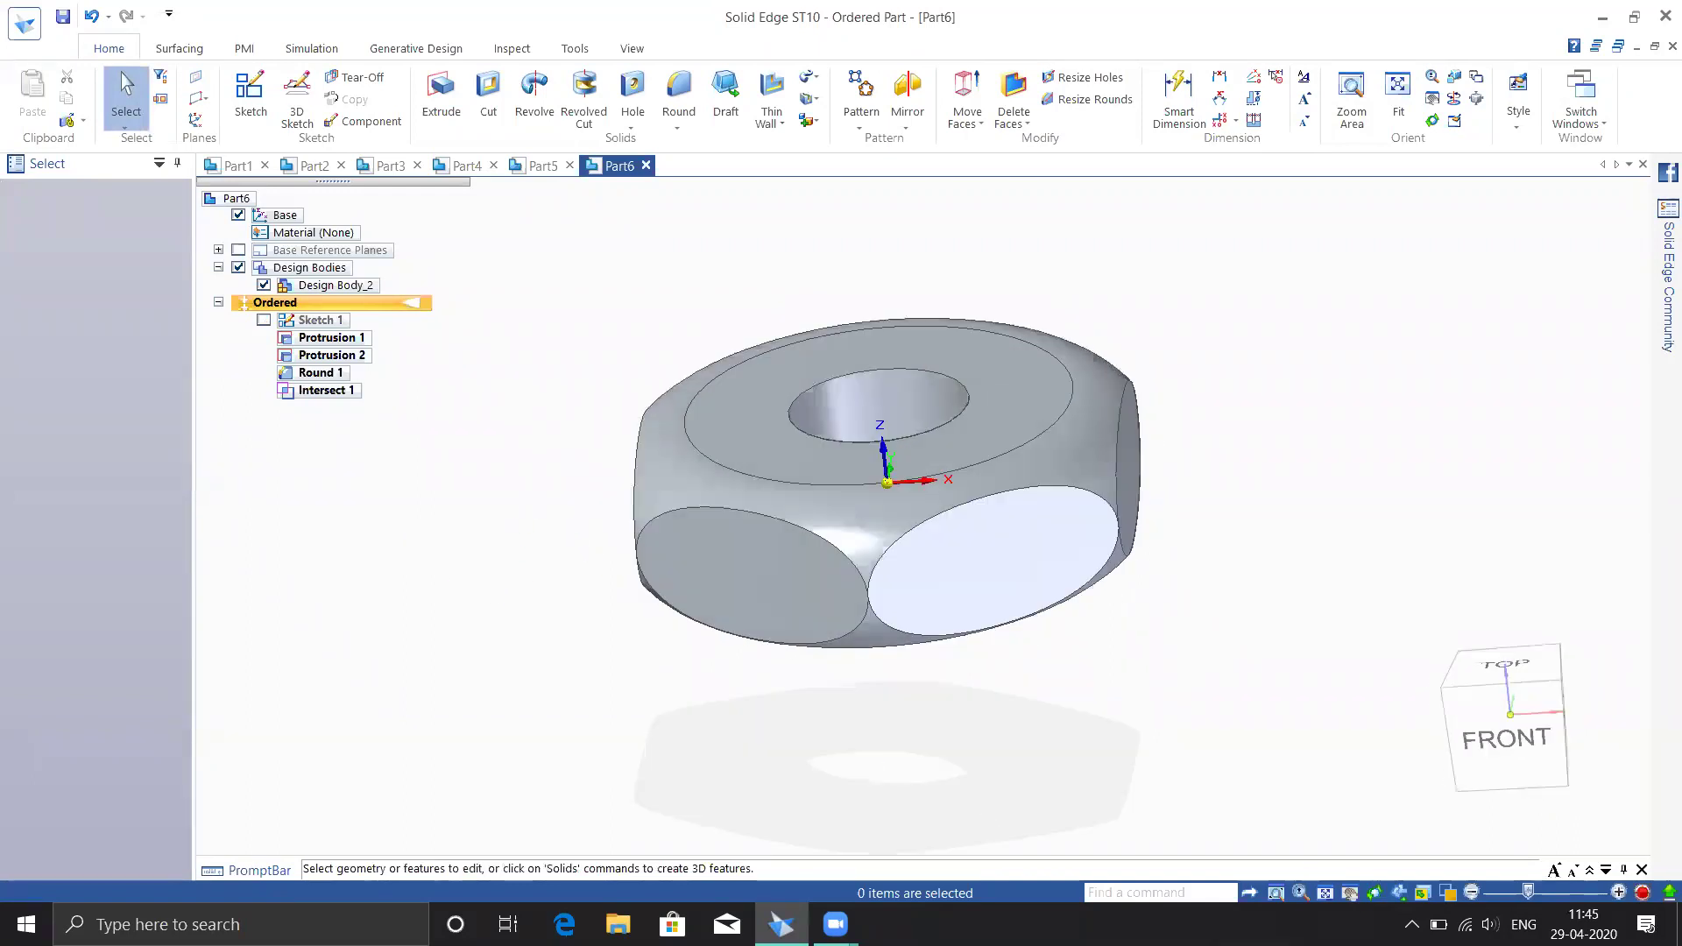
{"action": "left_click", "coordinate": [1446, 892]}
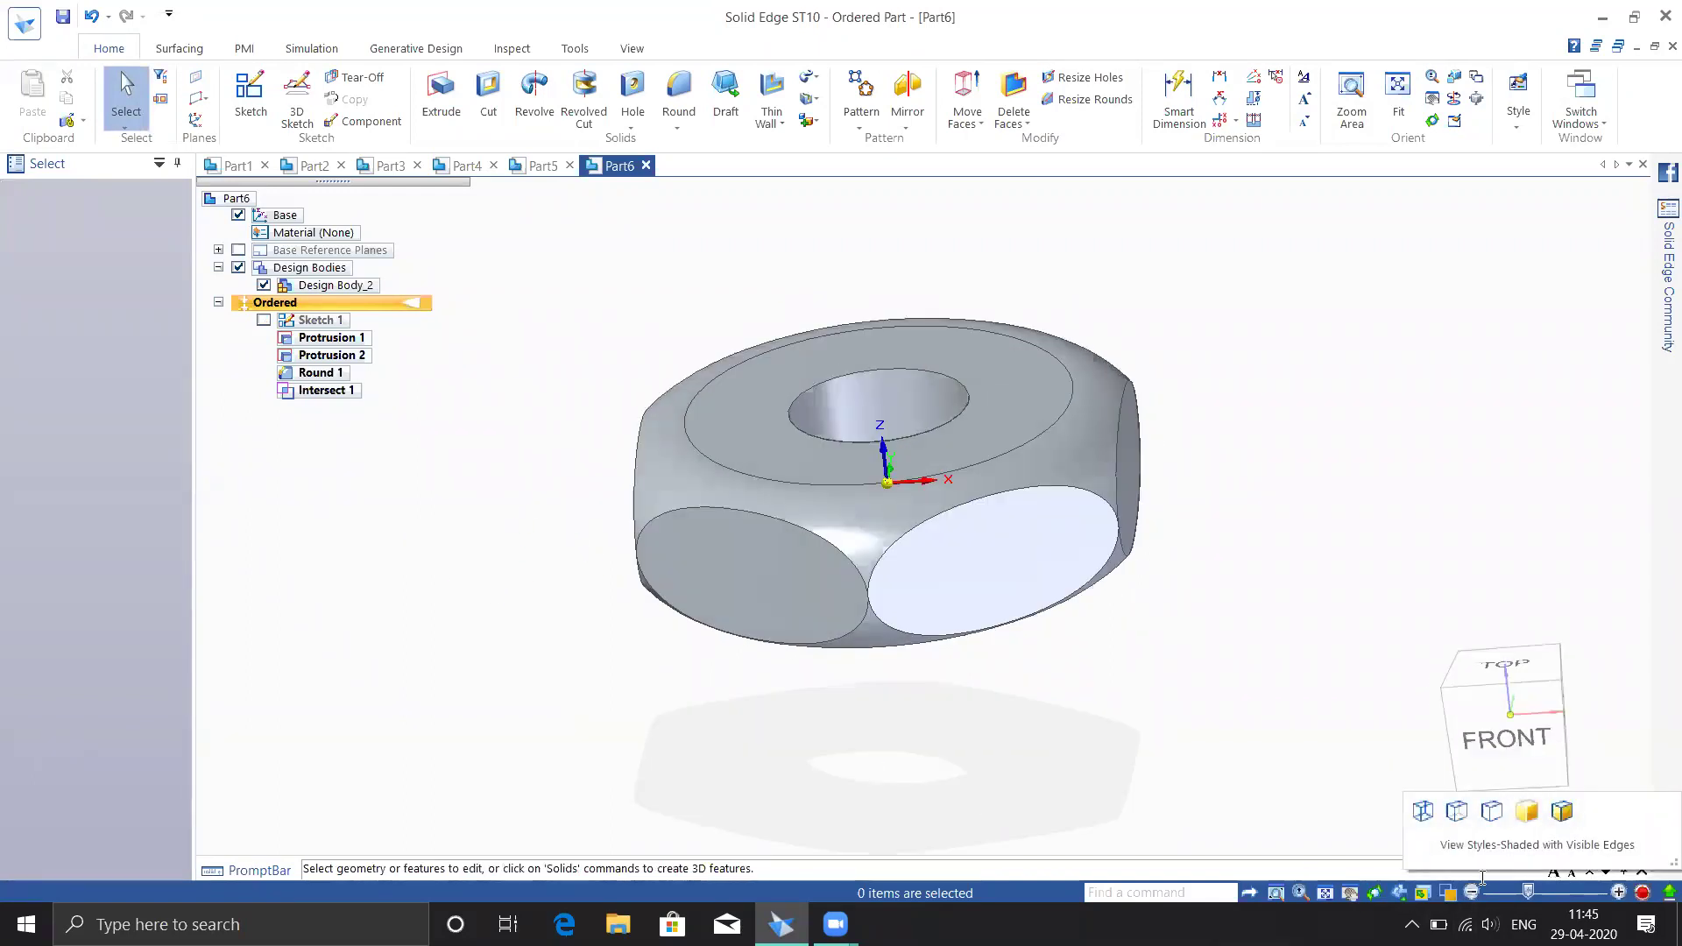
{"action": "left_click", "coordinate": [1527, 817]}
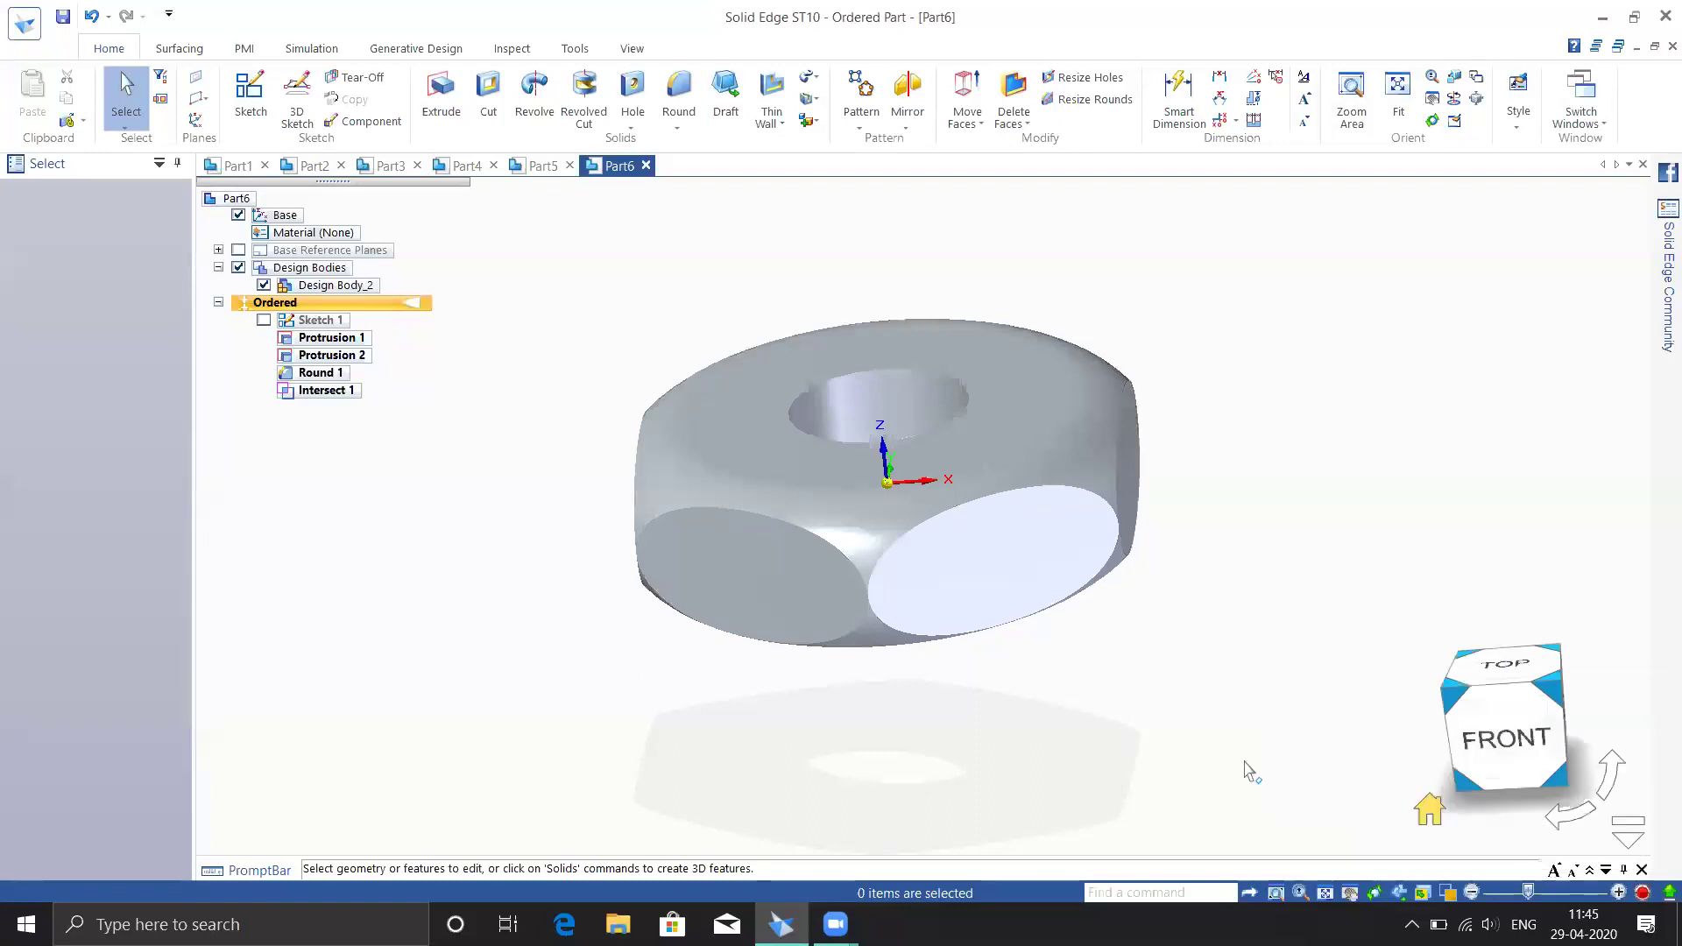
{"action": "middle_click_drag", "start_coordinate": [1293, 619], "coordinate": [1099, 489]}
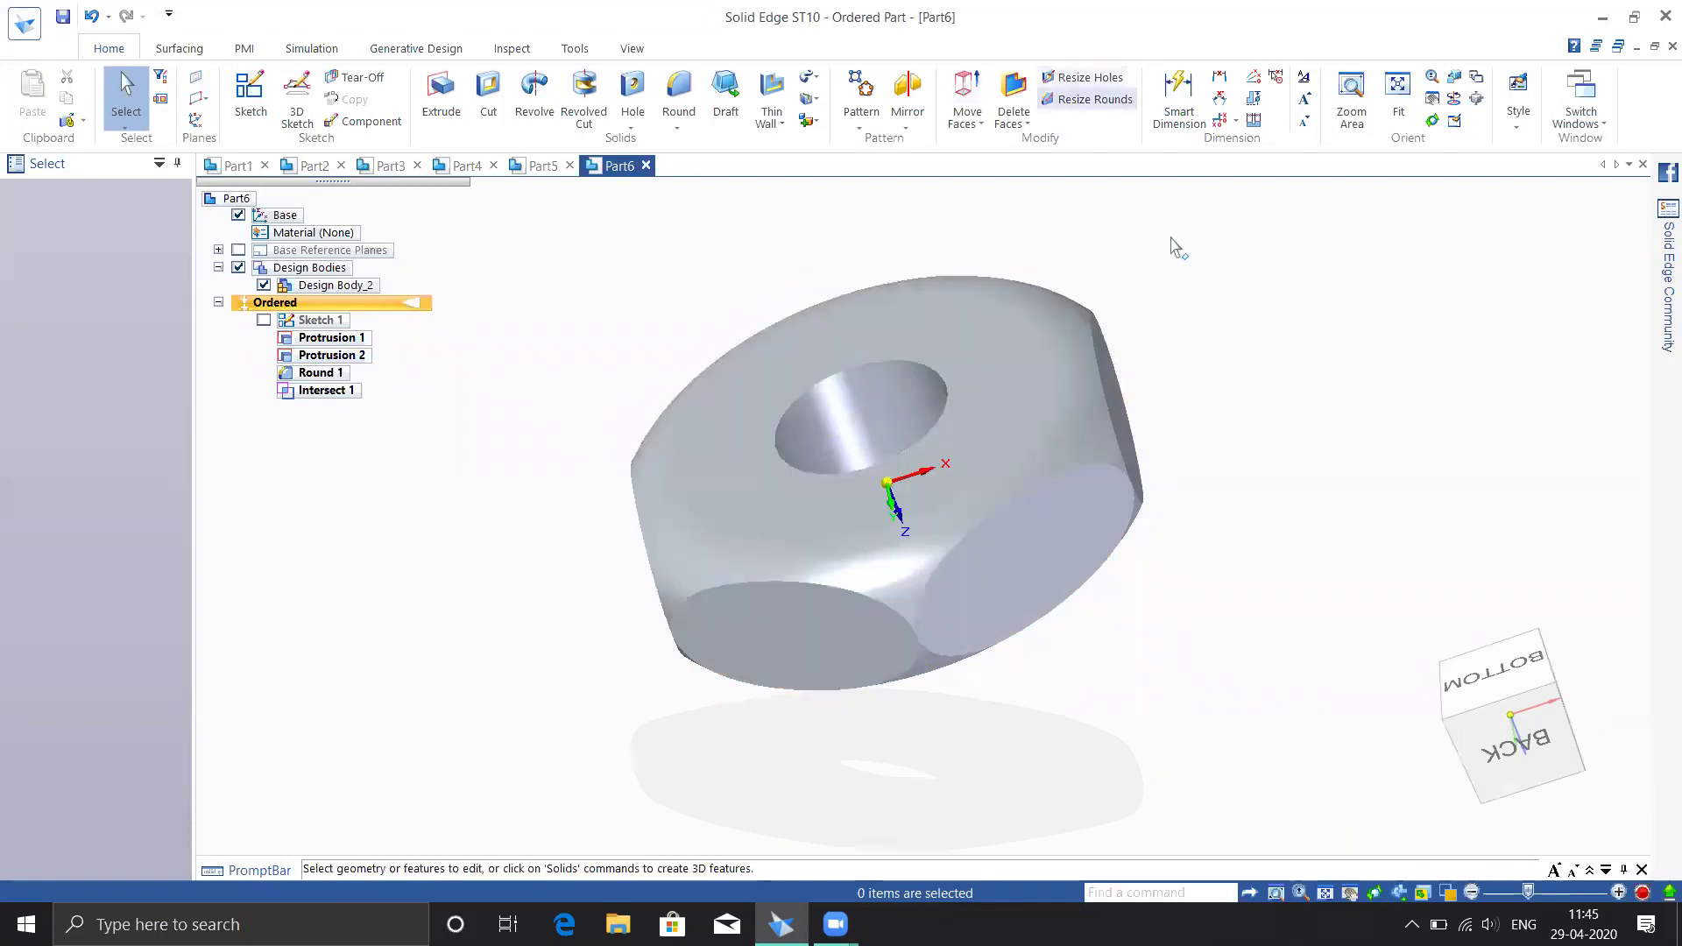
{"action": "mouse_move", "coordinate": [1250, 327]}
{"action": "middle_mouse_down"}
{"action": "mouse_move", "coordinate": [1341, 292]}
{"action": "mouse_move", "coordinate": [1224, 315]}
{"action": "mouse_move", "coordinate": [1244, 328]}
{"action": "middle_mouse_up"}
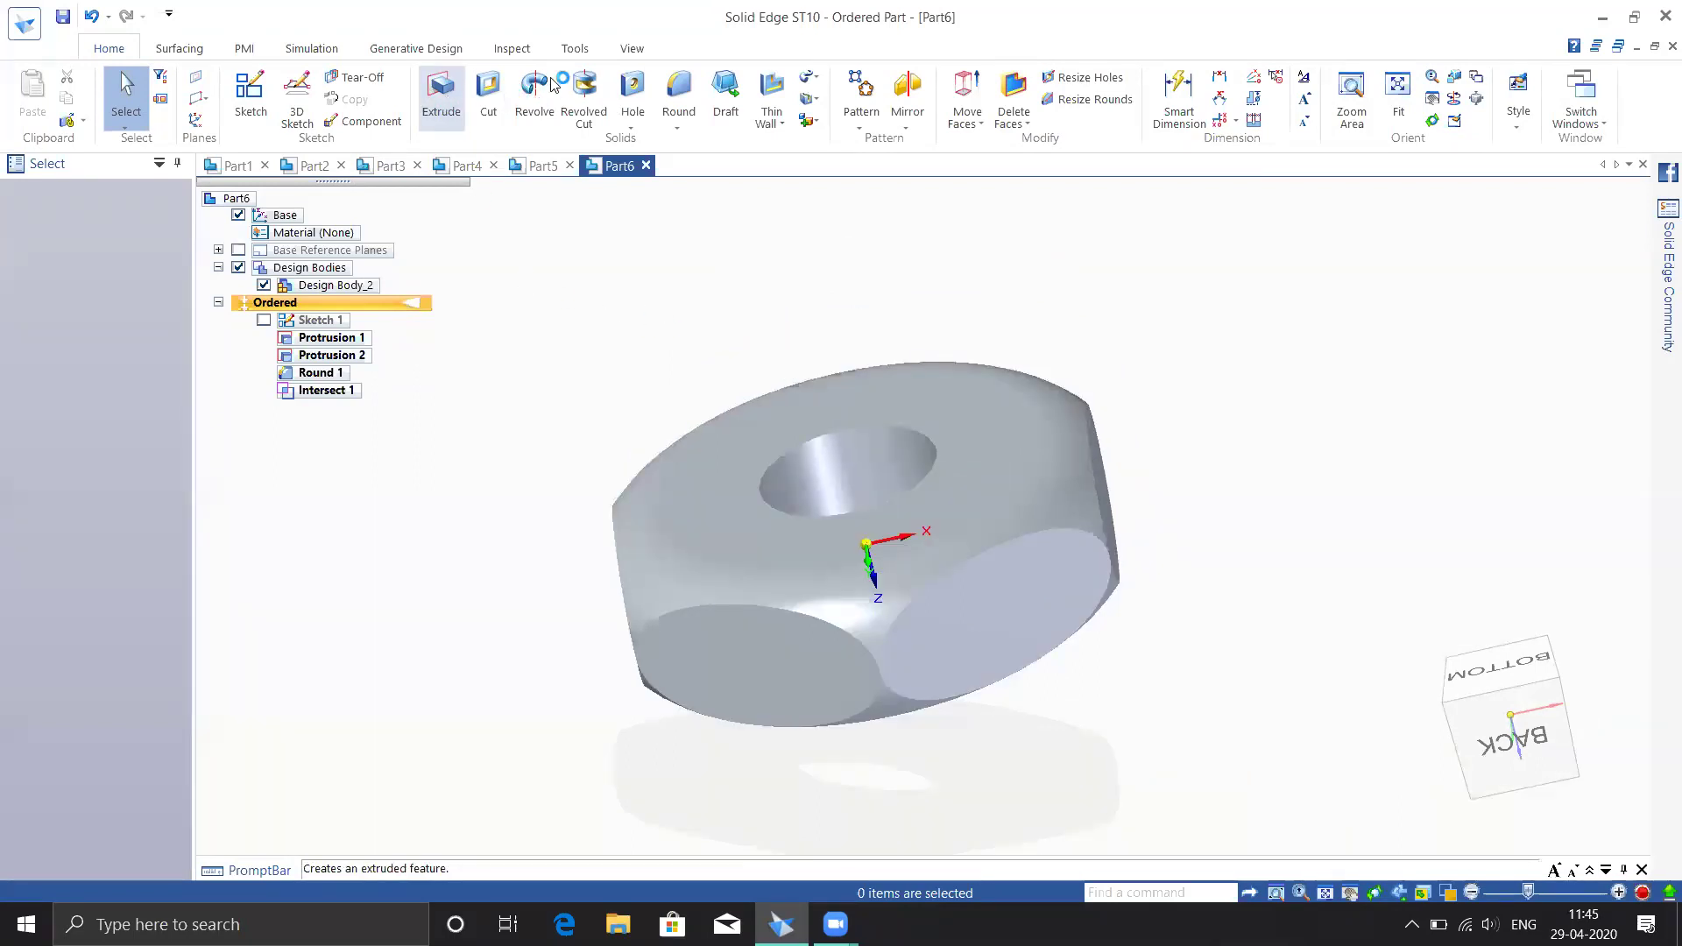
Switch the part to Synchronous modeling and review its primitive solid and reference plane options
{"action": "left_click", "coordinate": [576, 52]}
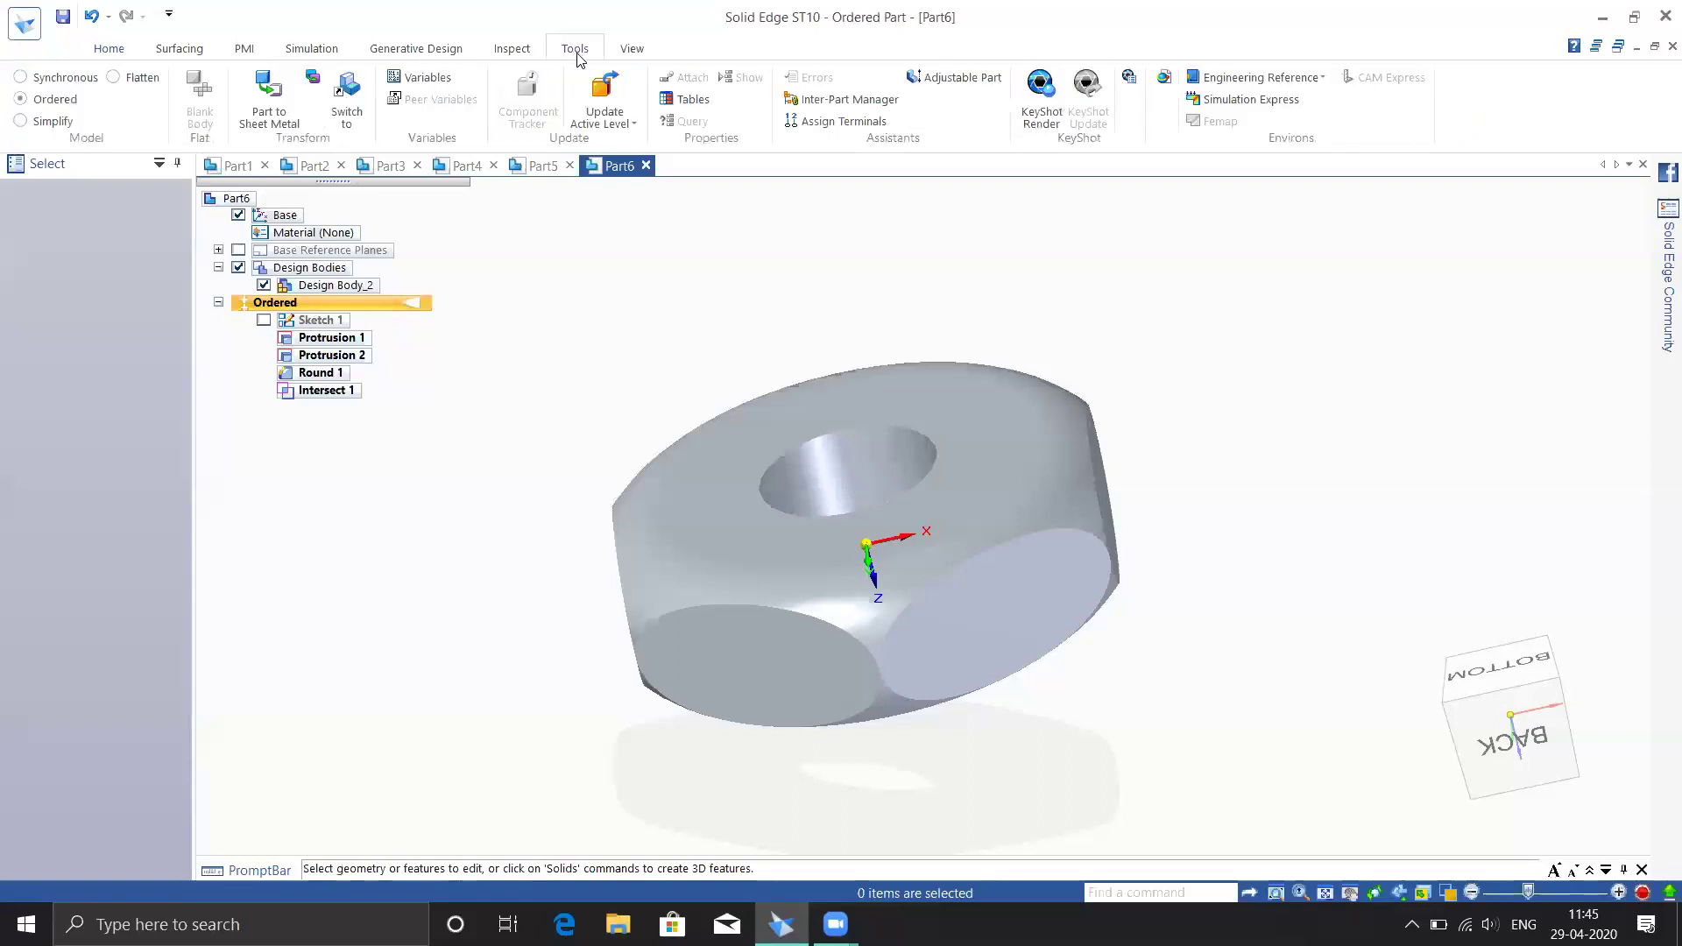
{"action": "left_click", "coordinate": [38, 74]}
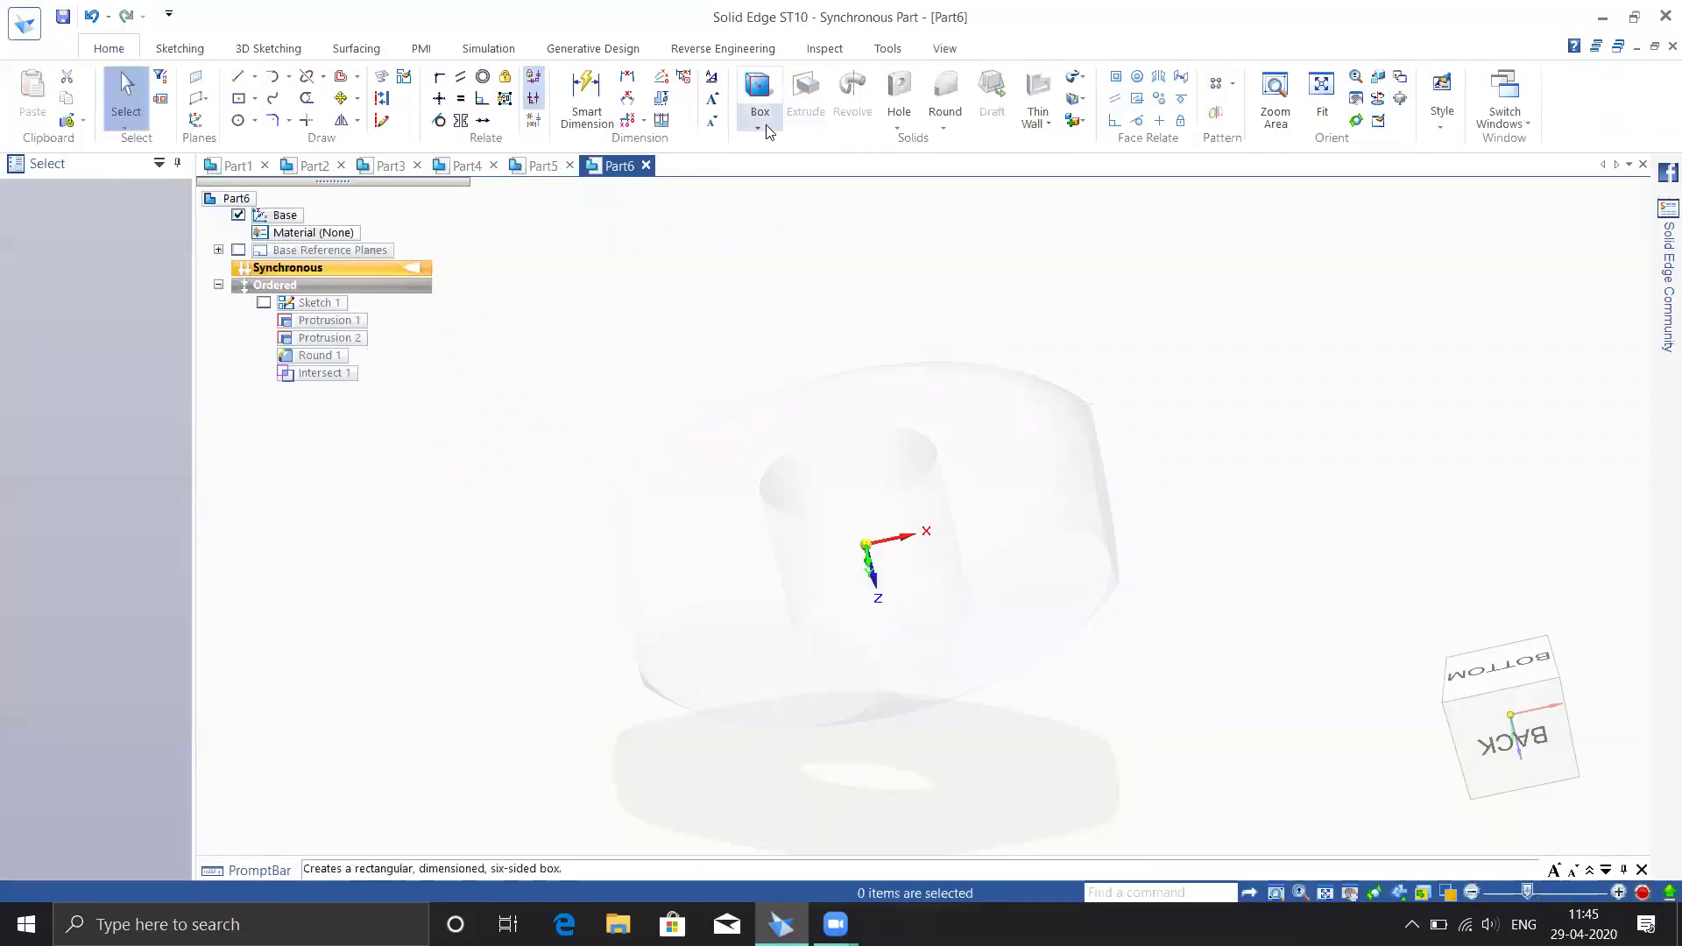
{"action": "left_click", "coordinate": [759, 128]}
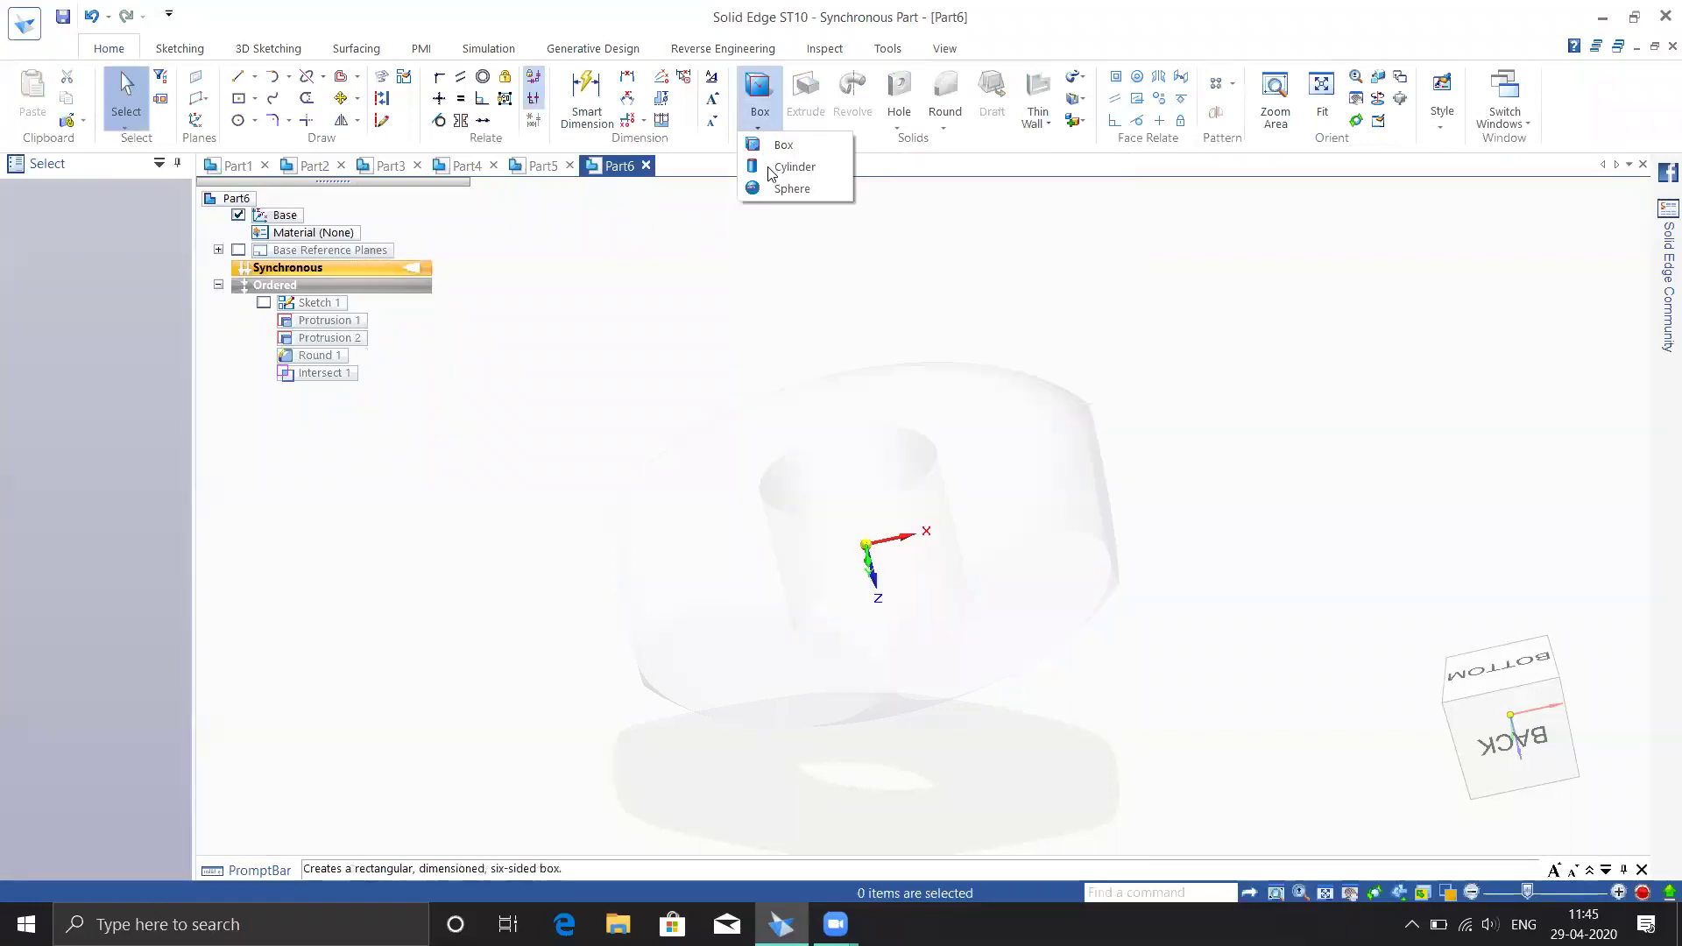
{"action": "left_click", "coordinate": [682, 292]}
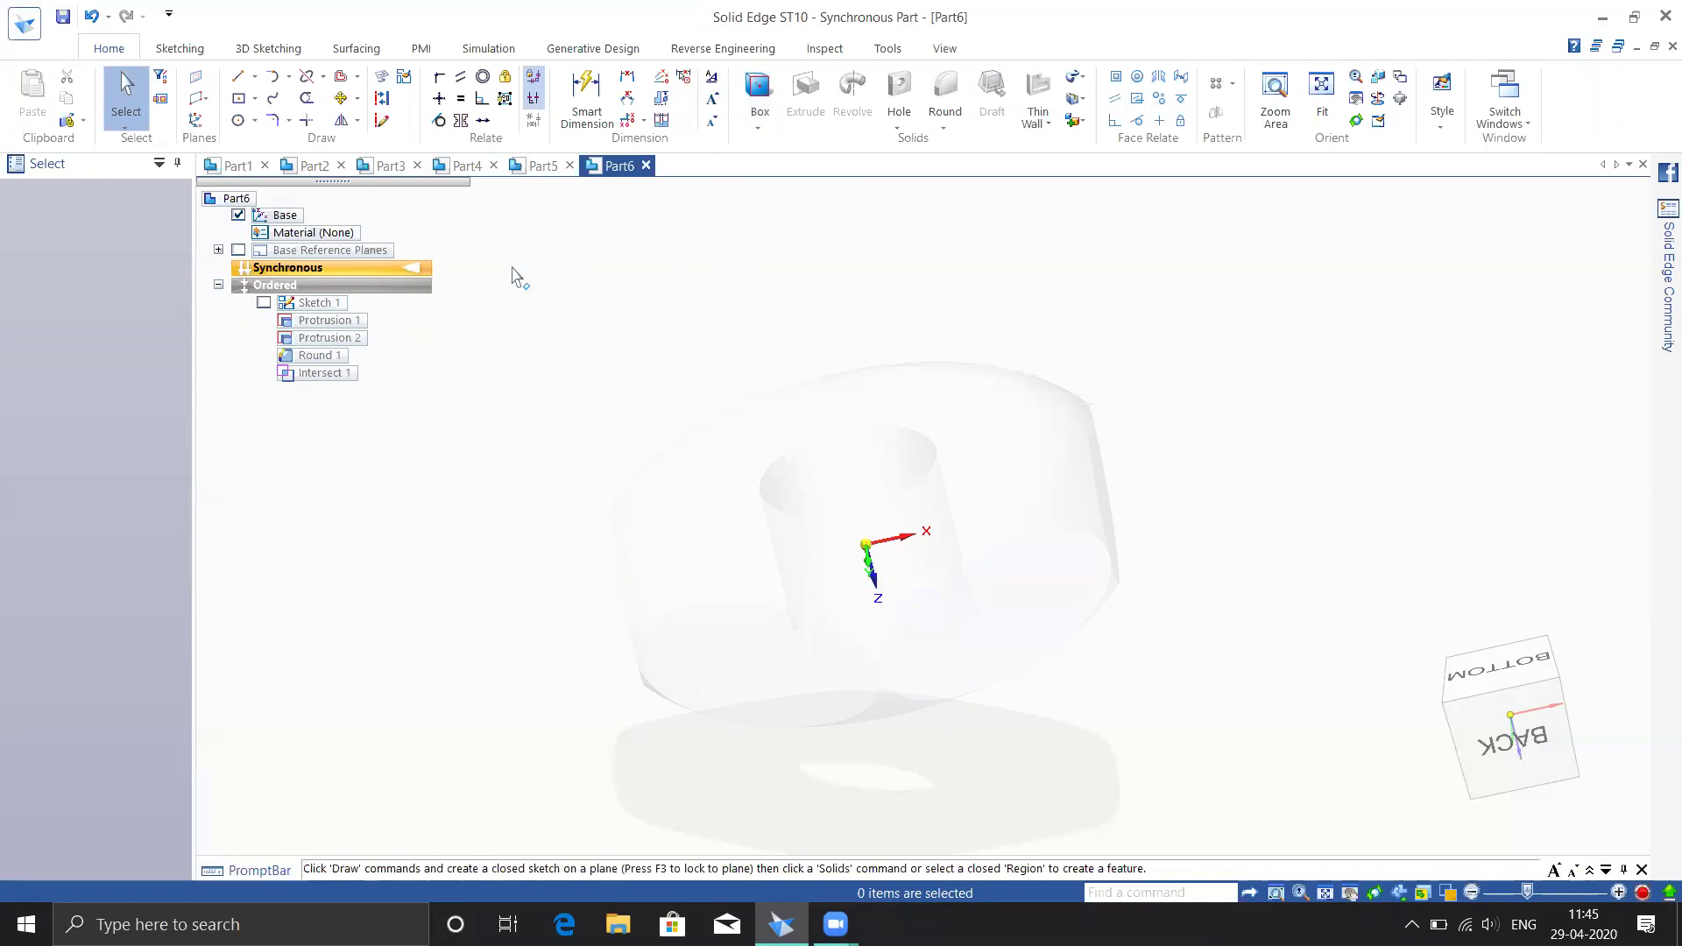
{"action": "left_click", "coordinate": [204, 99]}
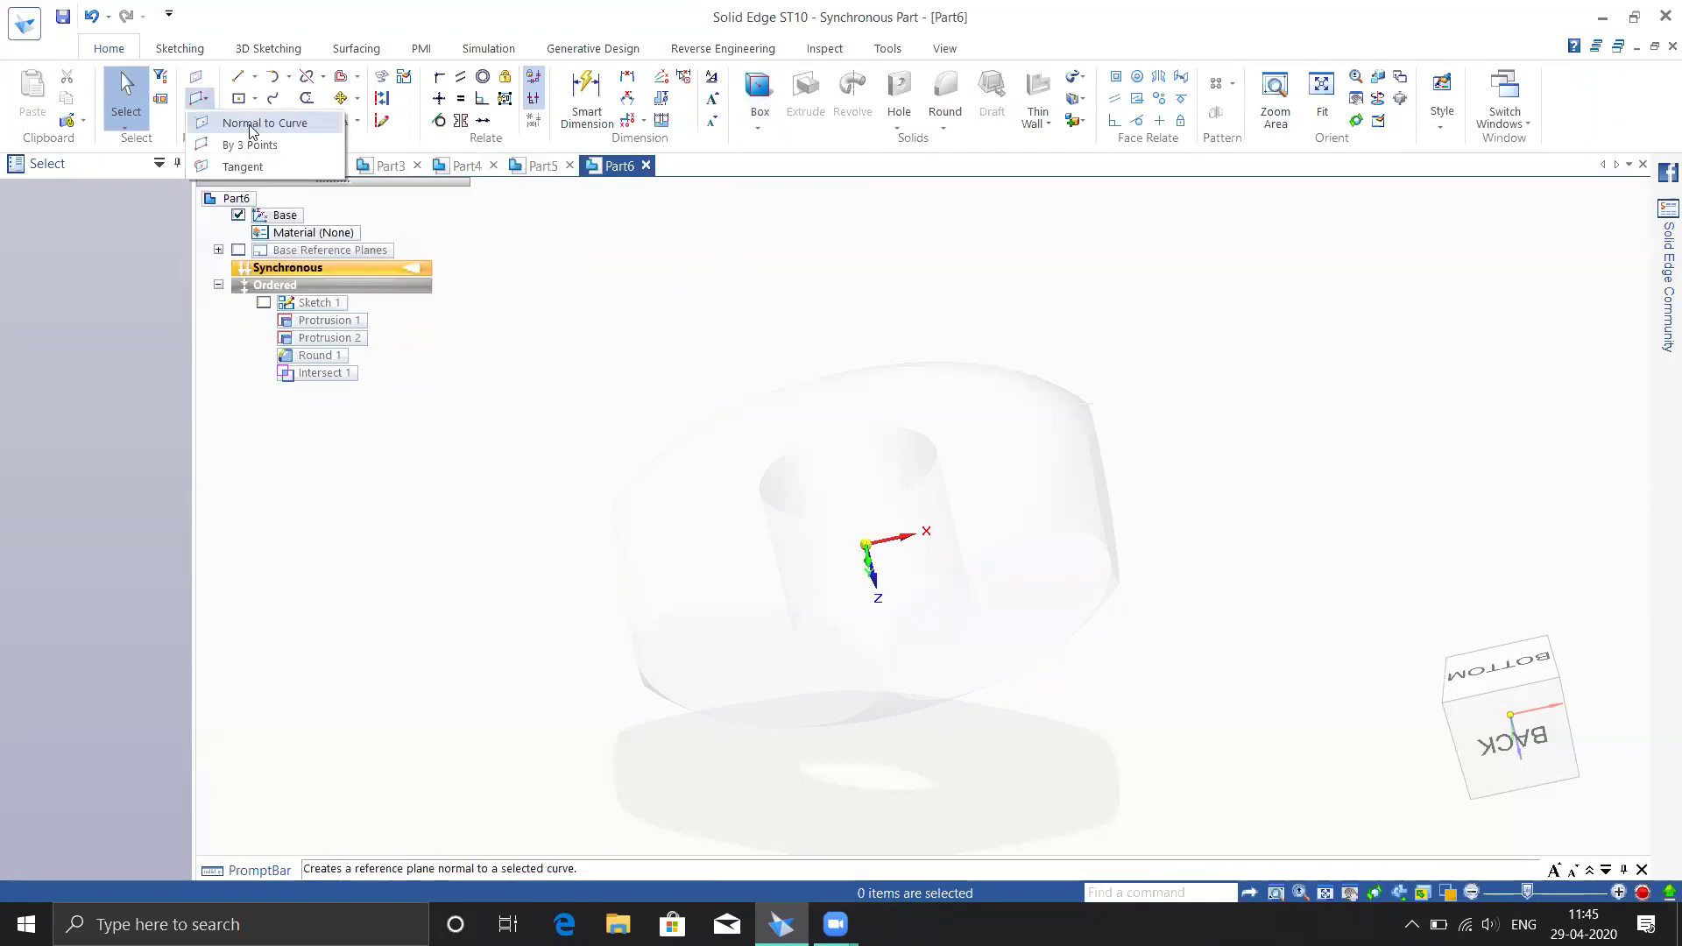
{"action": "left_click", "coordinate": [692, 287]}
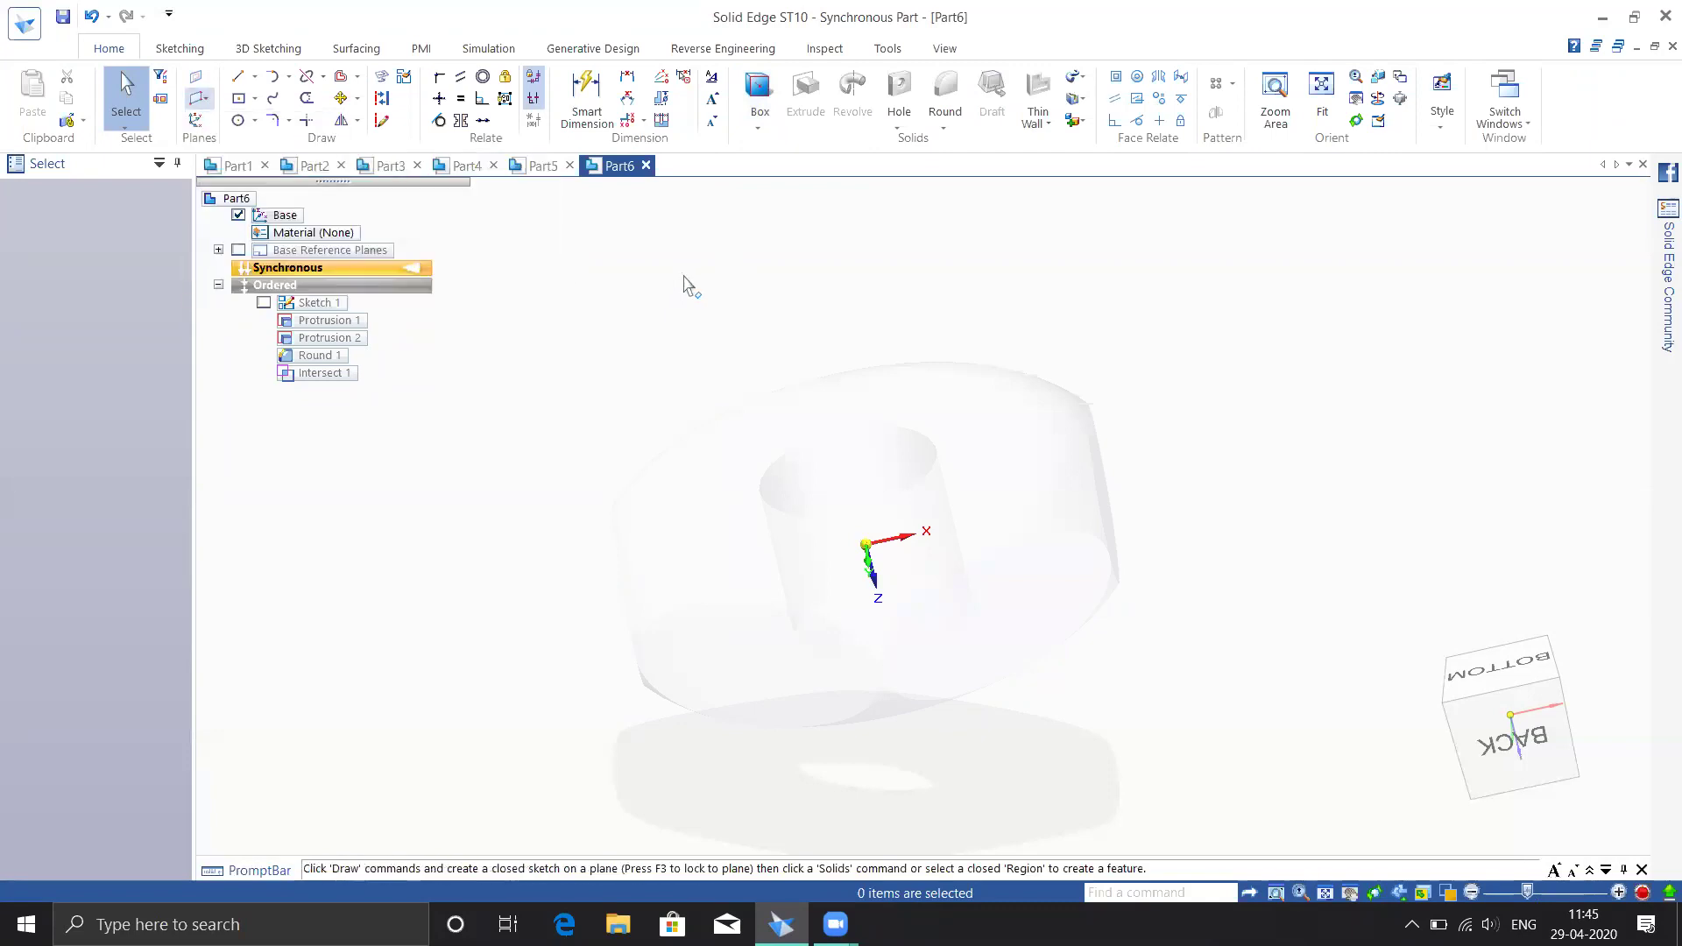
Return the part to Ordered modeling and review its available reference plane types
{"action": "left_click", "coordinate": [887, 50]}
{"action": "left_click", "coordinate": [48, 102]}
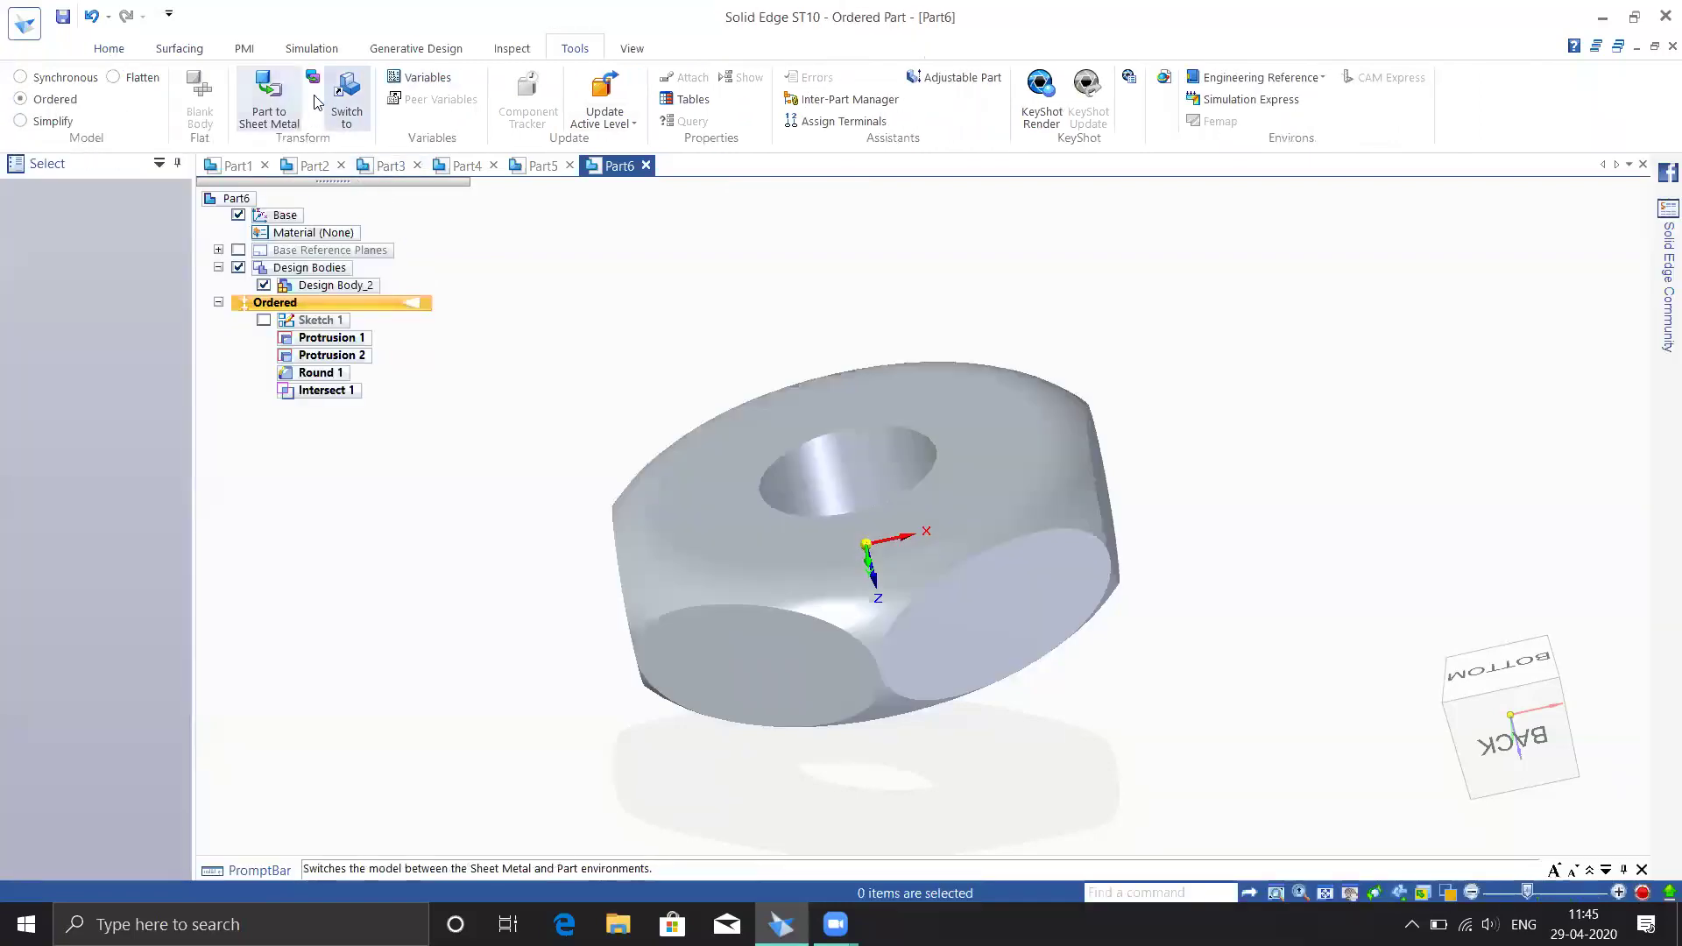
{"action": "left_click", "coordinate": [112, 47]}
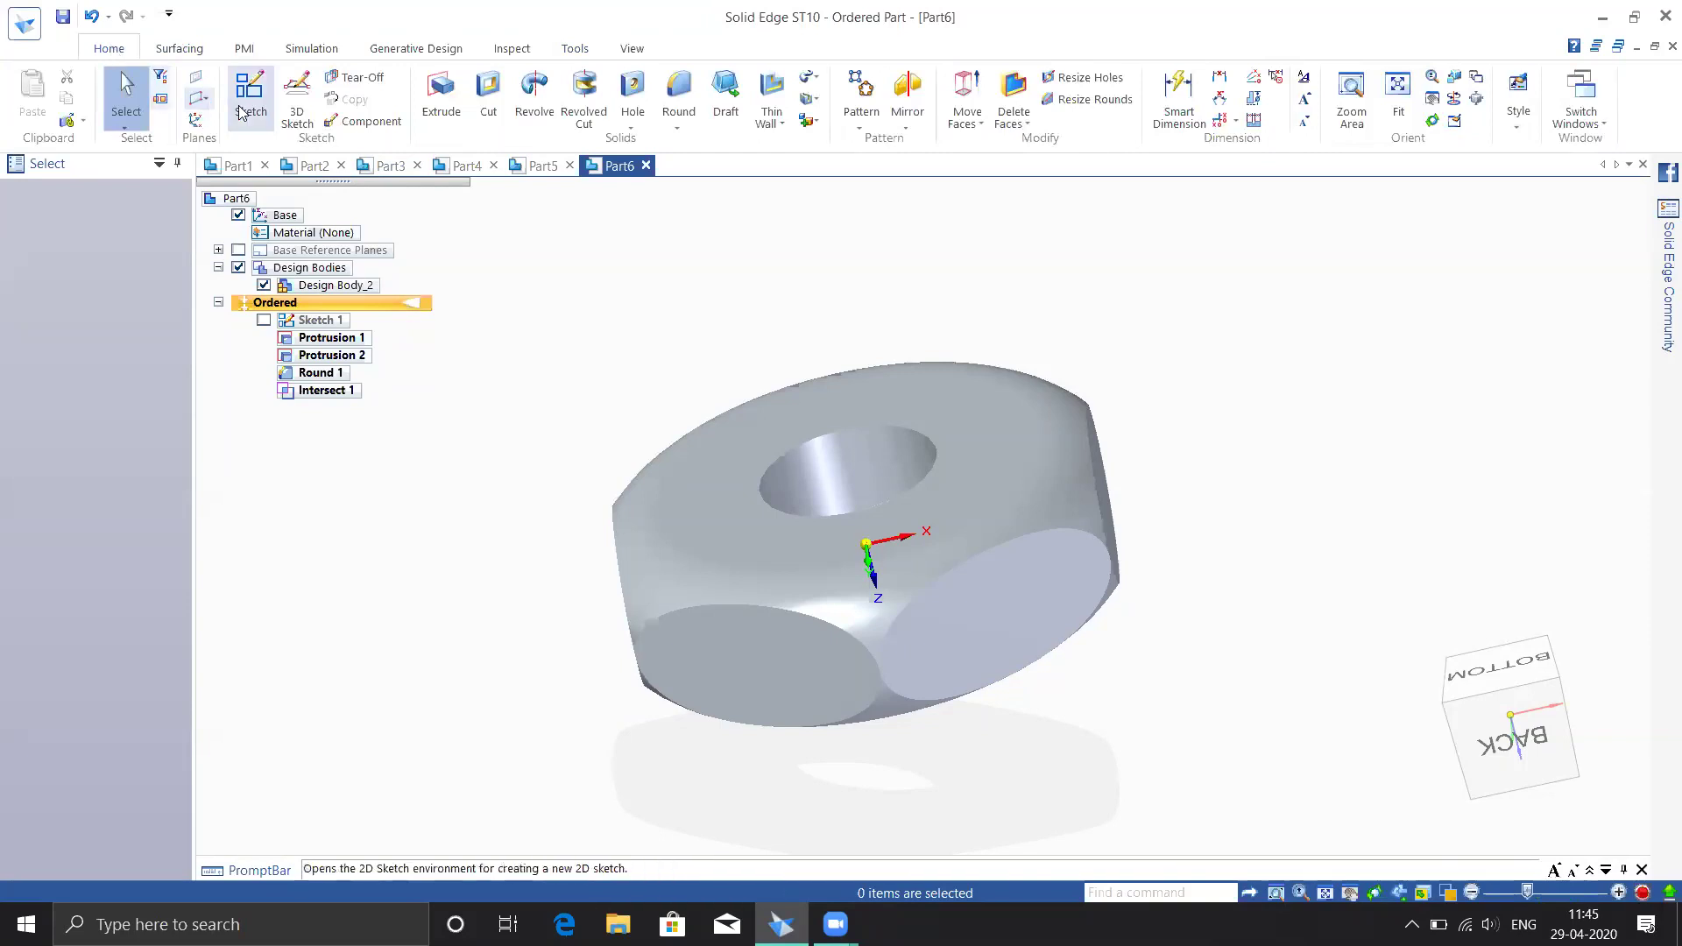
{"action": "left_click", "coordinate": [208, 102]}
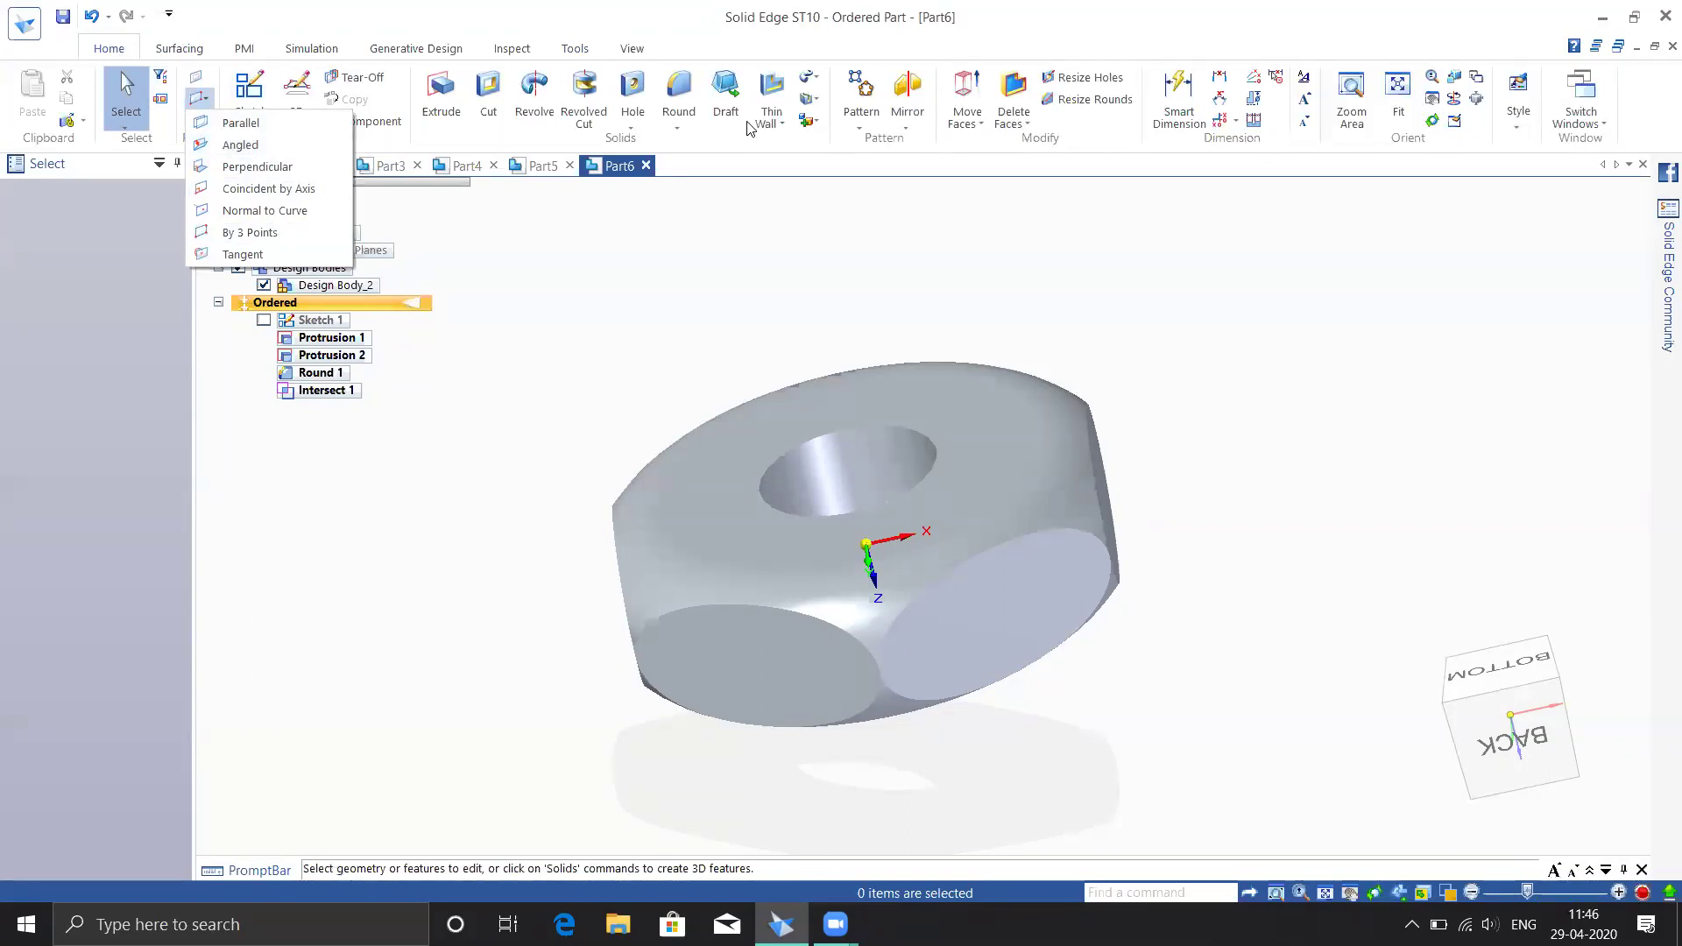
{"action": "middle_click_drag", "start_coordinate": [1322, 321], "coordinate": [1376, 344]}
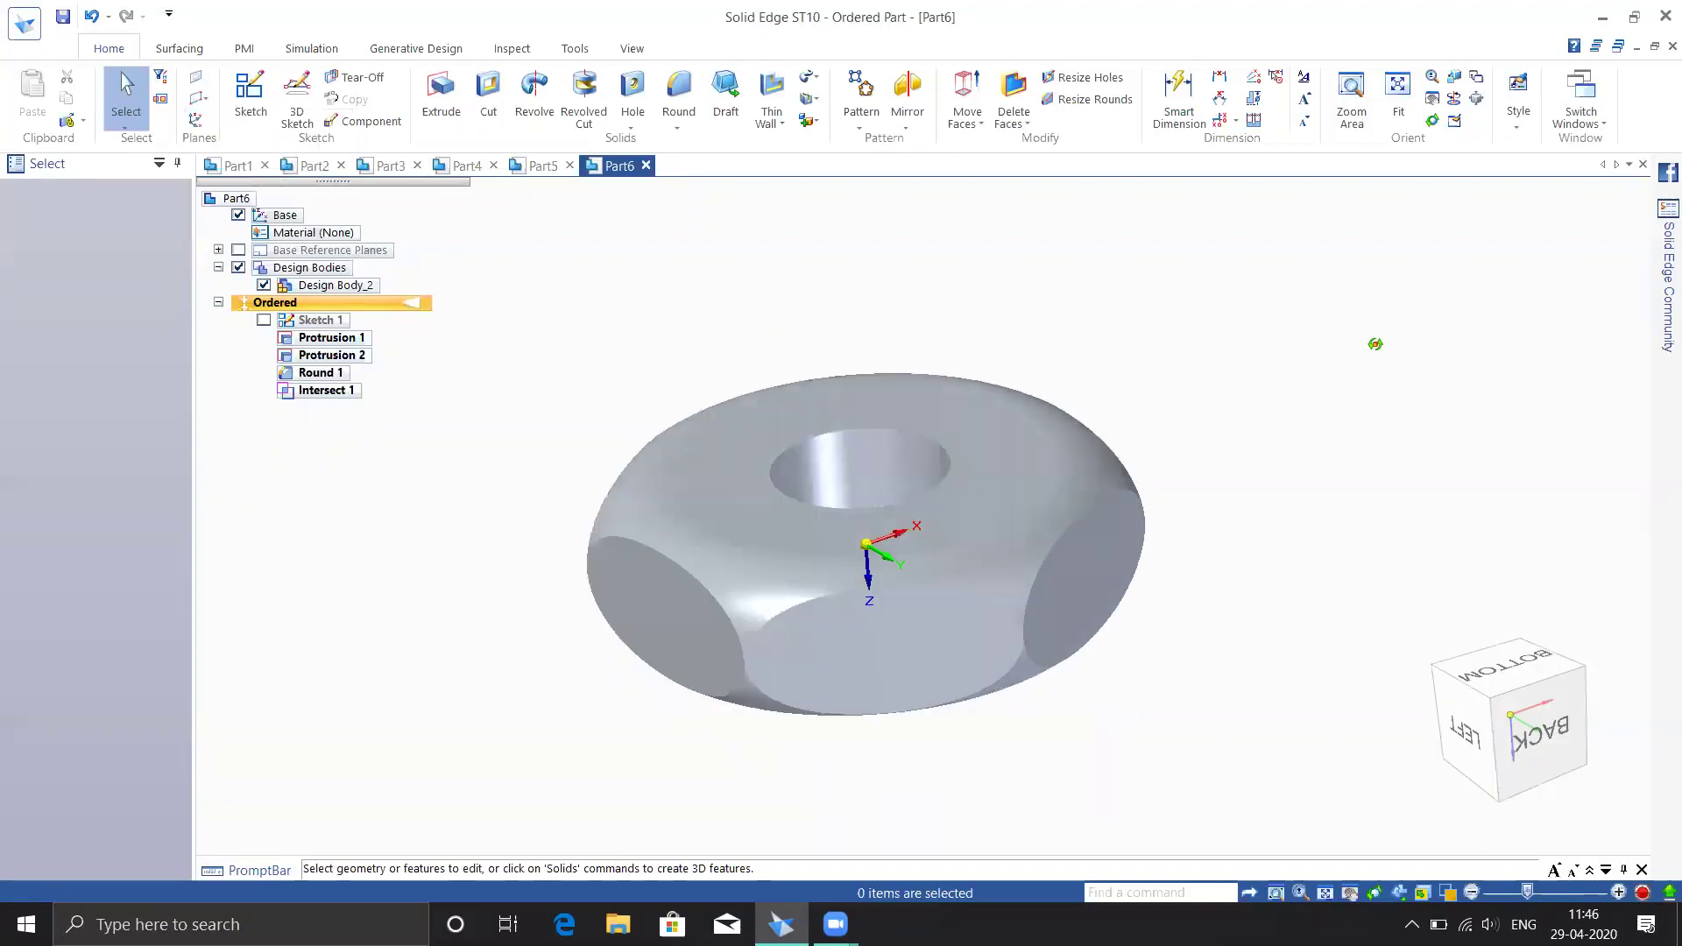
{"action": "middle_click_drag", "start_coordinate": [1284, 387], "coordinate": [1258, 353], "text": "shift"}
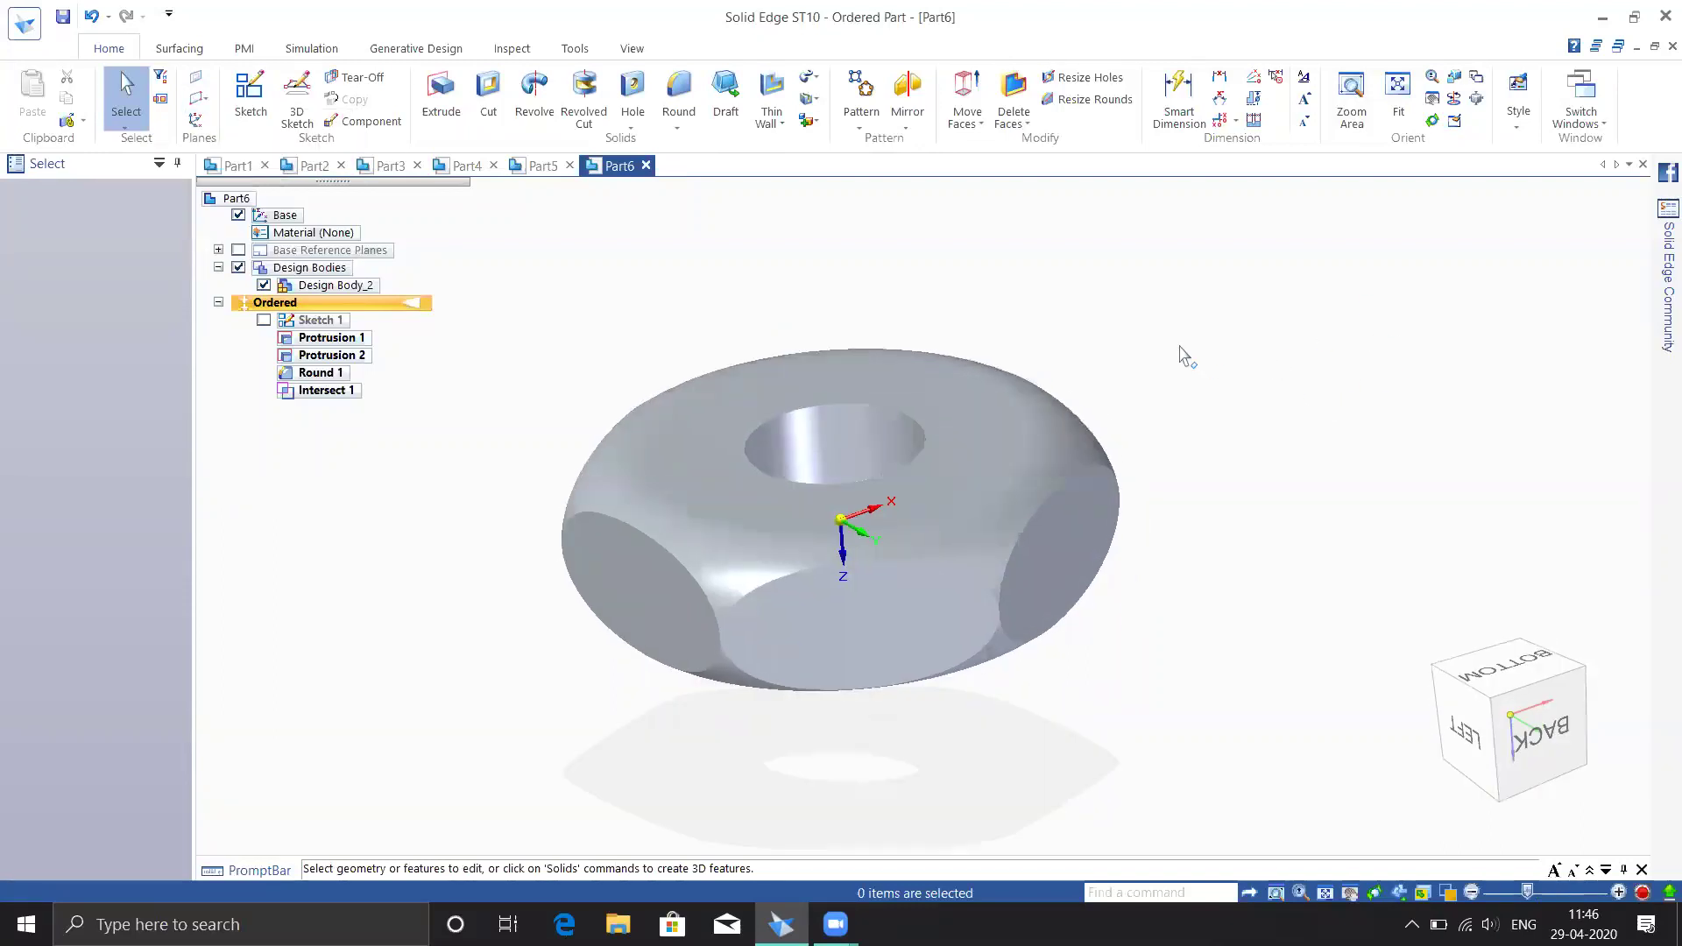